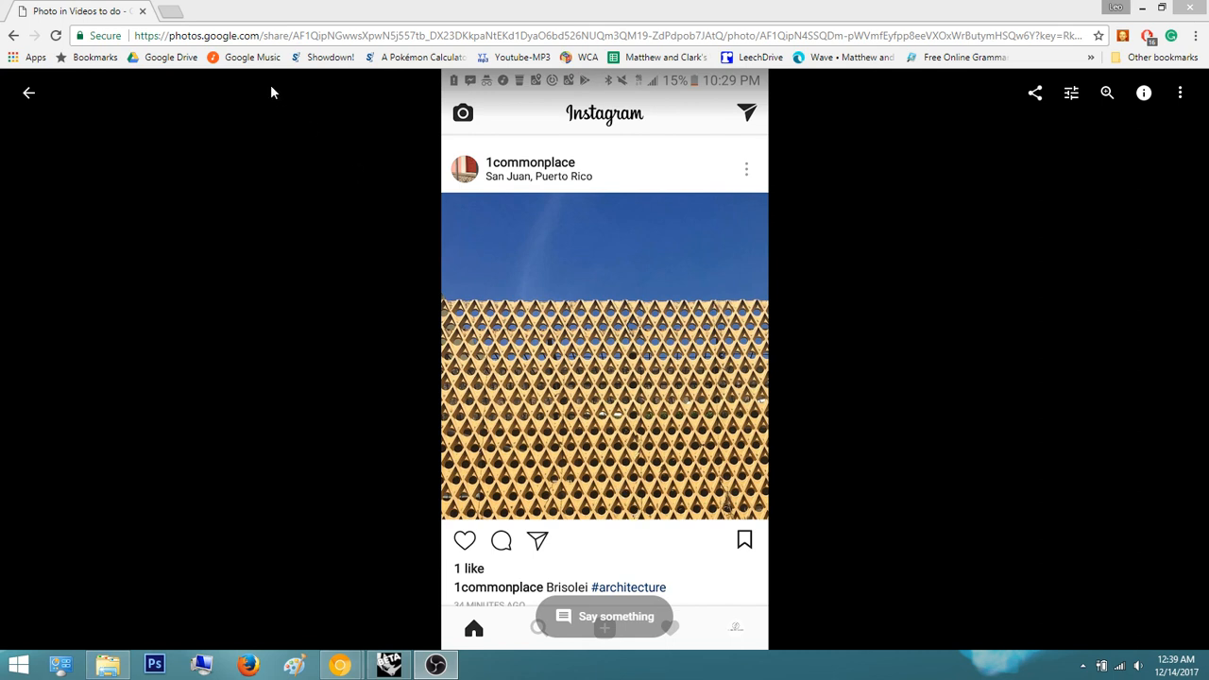
# - Search the web for "brisolei" in a new browser tab
pyautogui.click(169, 12)
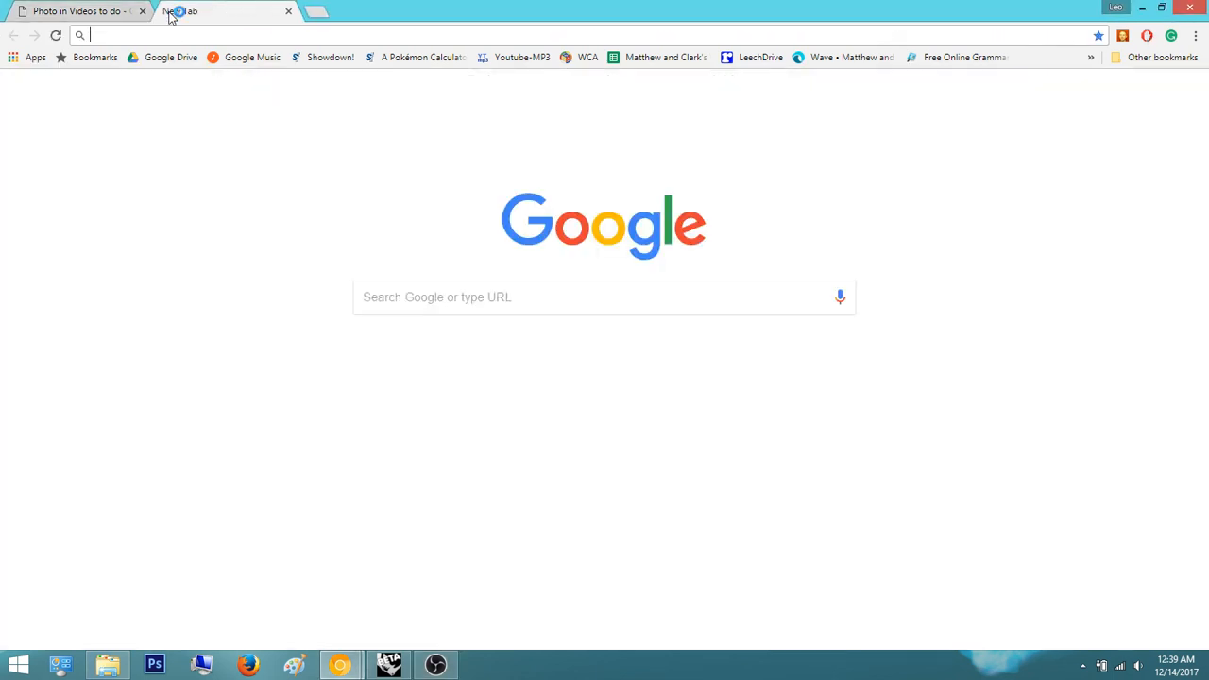
pyautogui.write('brisolei')
pyautogui.press('Return')
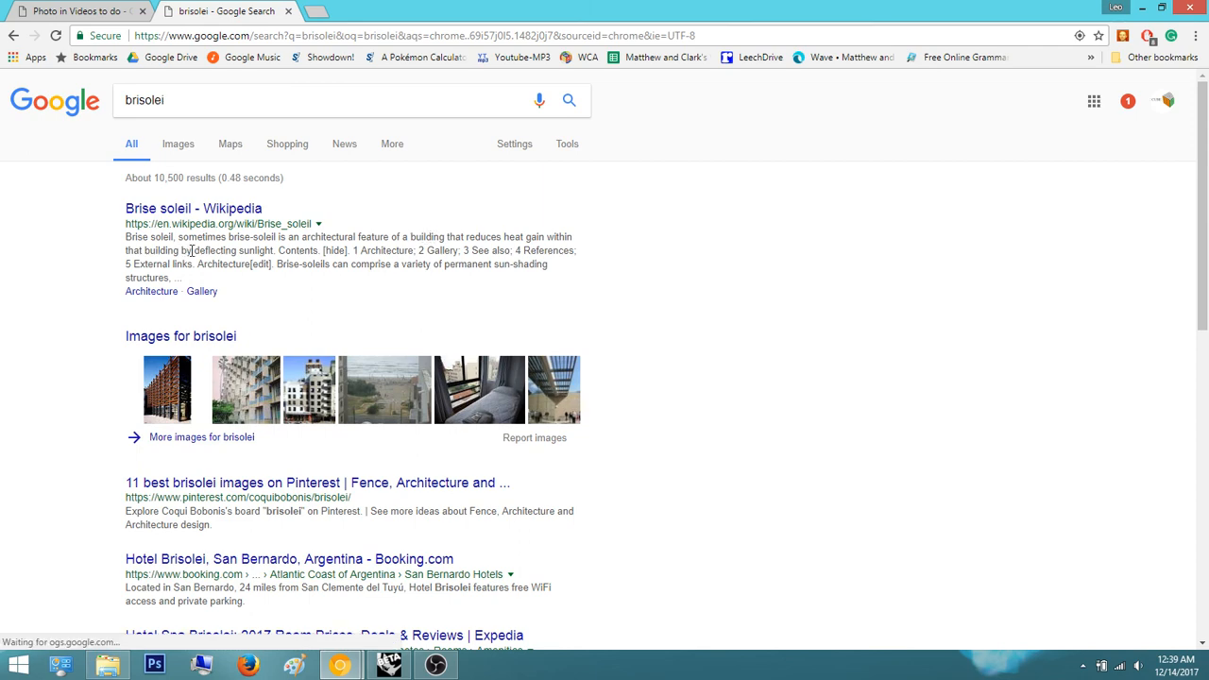
# - Return to the Instagram reference photo and zoom in on the facade's triangular screen pattern
pyautogui.click(111, 13)
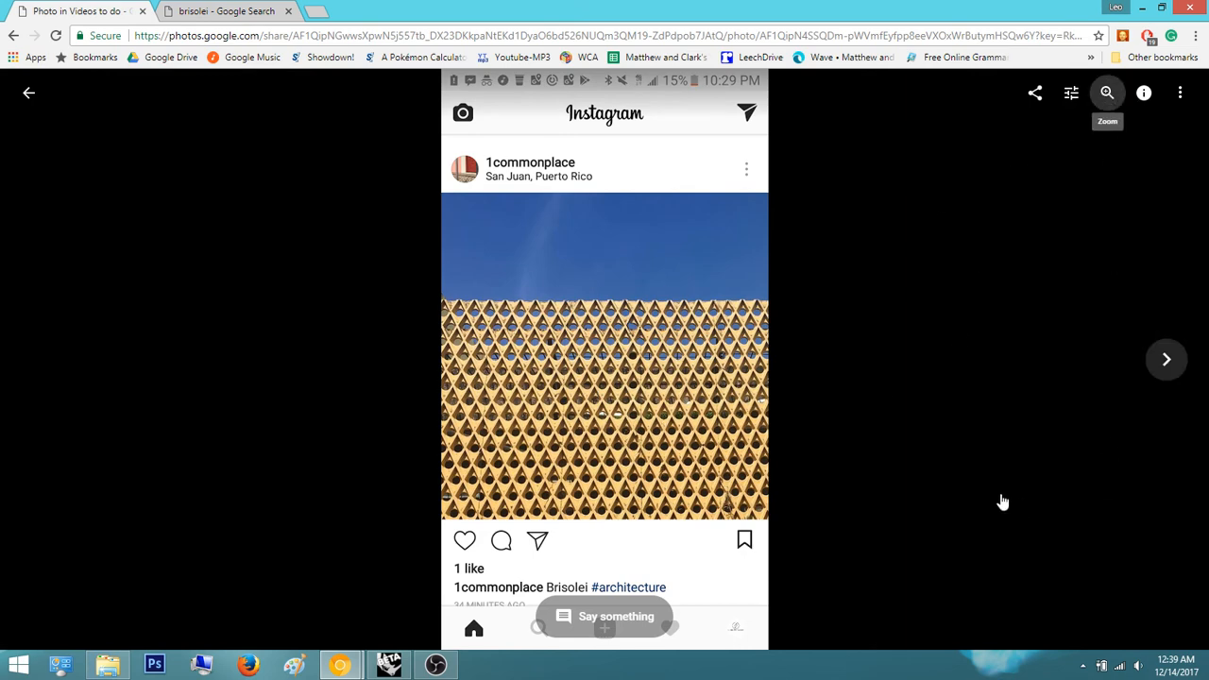
pyautogui.click(1107, 93)
pyautogui.moveTo(576, 533); pyautogui.dragTo(549, 355)
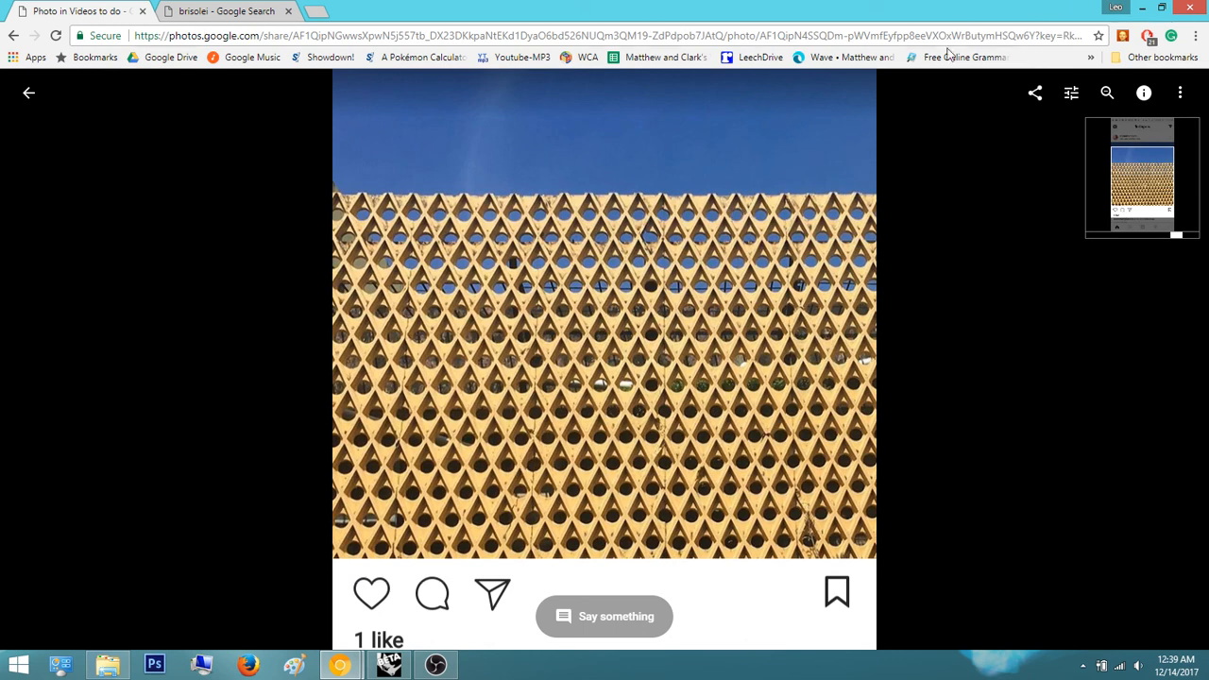
# - Close the browser, switch to Rhino, and dock the Grasshopper window side by side with the Rhino window
pyautogui.click(1189, 10)
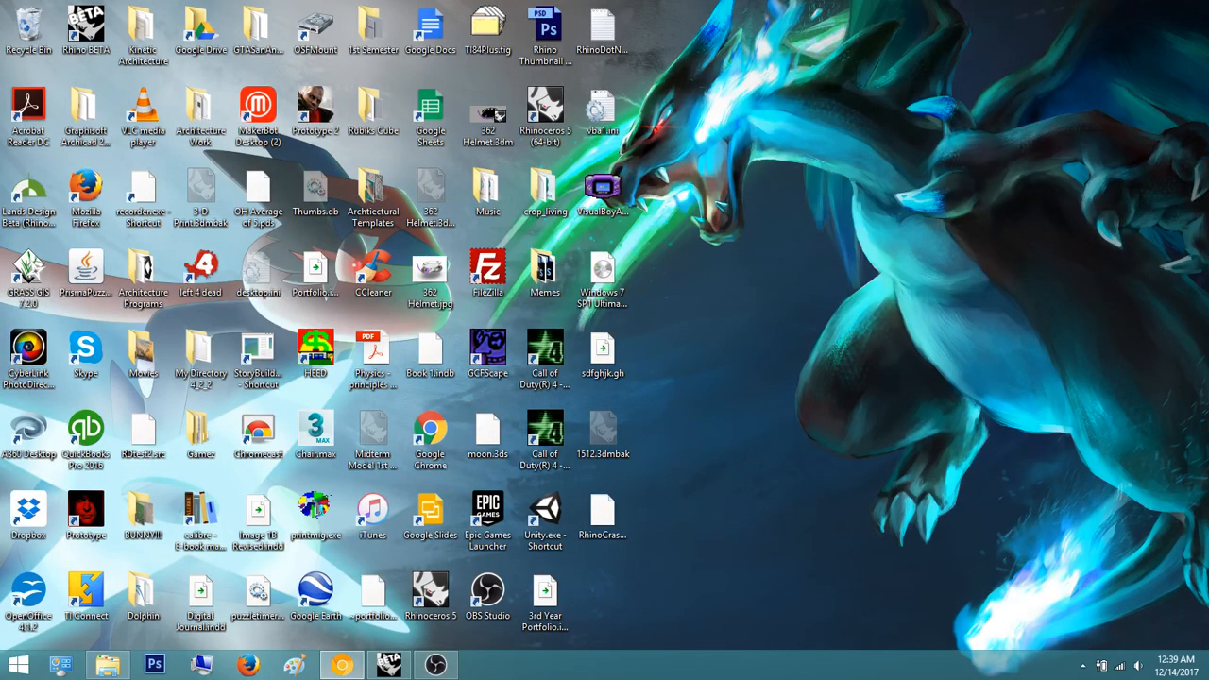
pyautogui.click(388, 665)
pyautogui.click(832, 139)
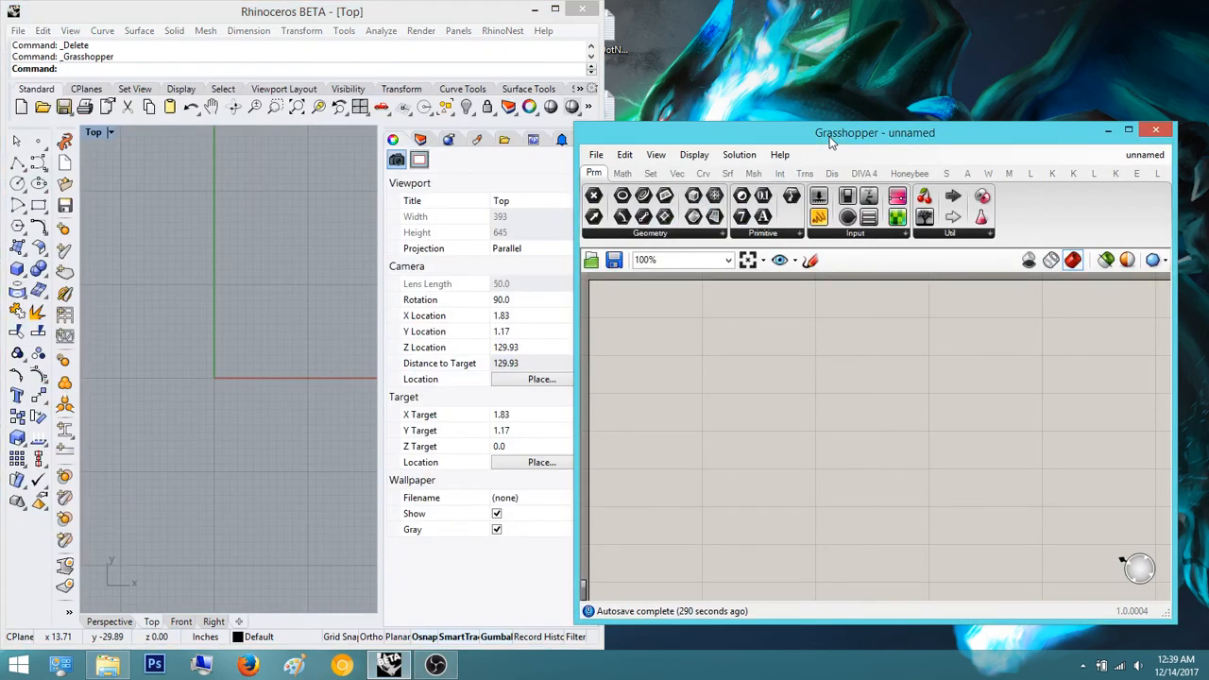
pyautogui.press('super+Right')
pyautogui.moveTo(209, 350); pyautogui.dragTo(195, 373, button='right')
pyautogui.scroll(-4, 195, 374)
pyautogui.moveTo(208, 331); pyautogui.dragTo(262, 421, button='right')
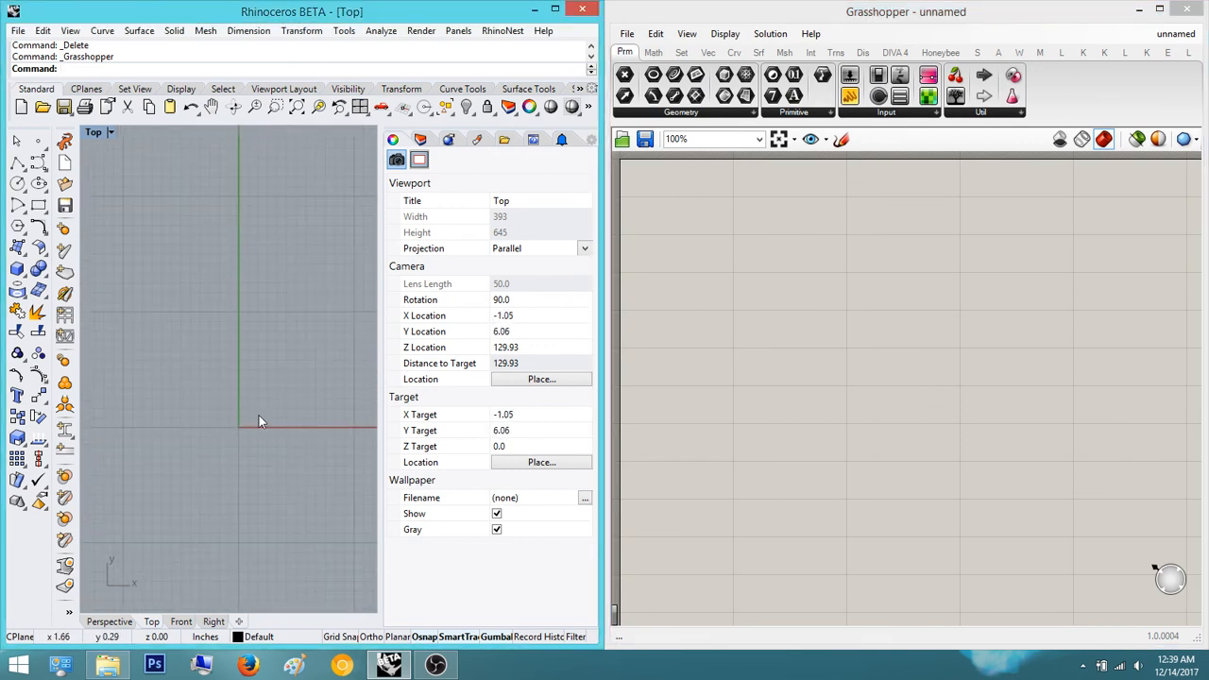
pyautogui.click(118, 621)
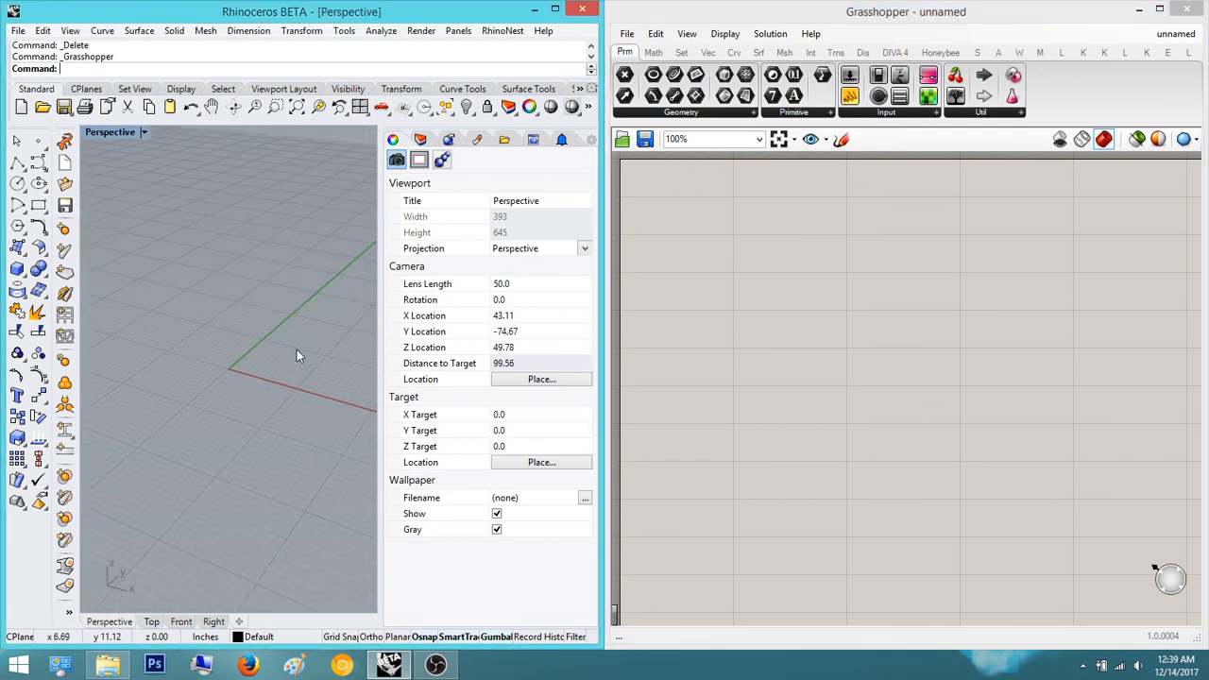
pyautogui.moveTo(277, 331); pyautogui.dragTo(267, 352, button='right')
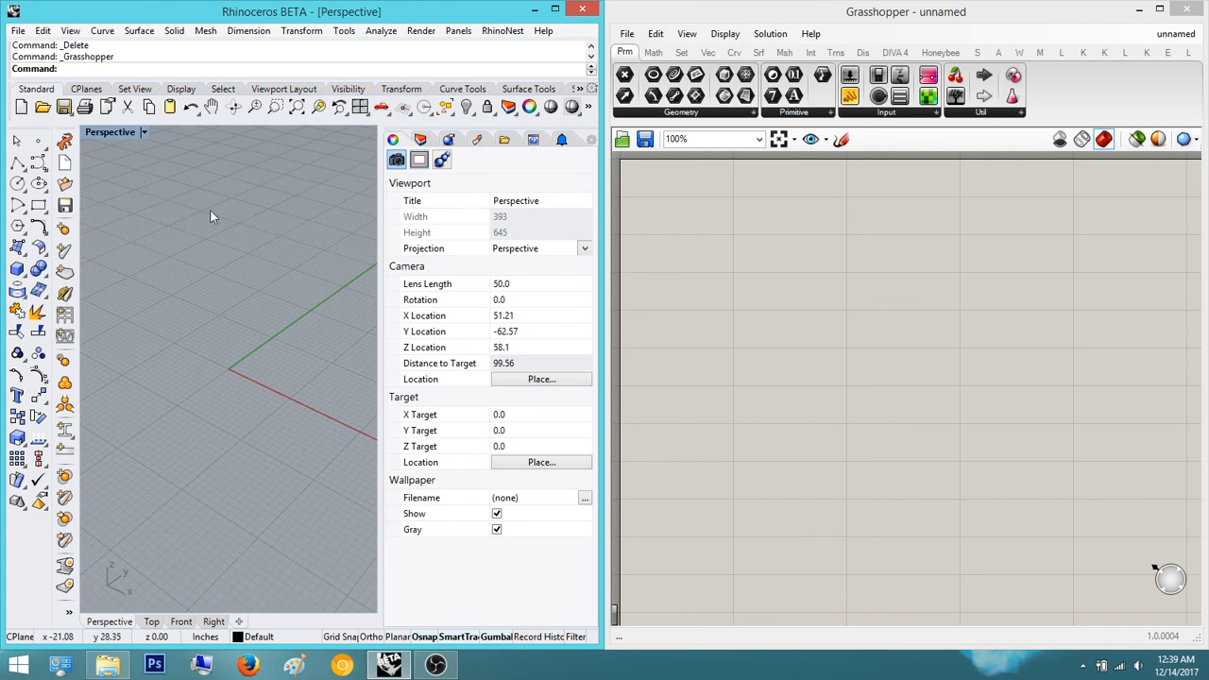
pyautogui.doubleClick(114, 137)
pyautogui.doubleClick(97, 134)
pyautogui.moveTo(211, 230)
pyautogui.mouseDown(button='right')
pyautogui.moveTo(211, 248)
pyautogui.moveTo(192, 216)
pyautogui.mouseUp(button='right')
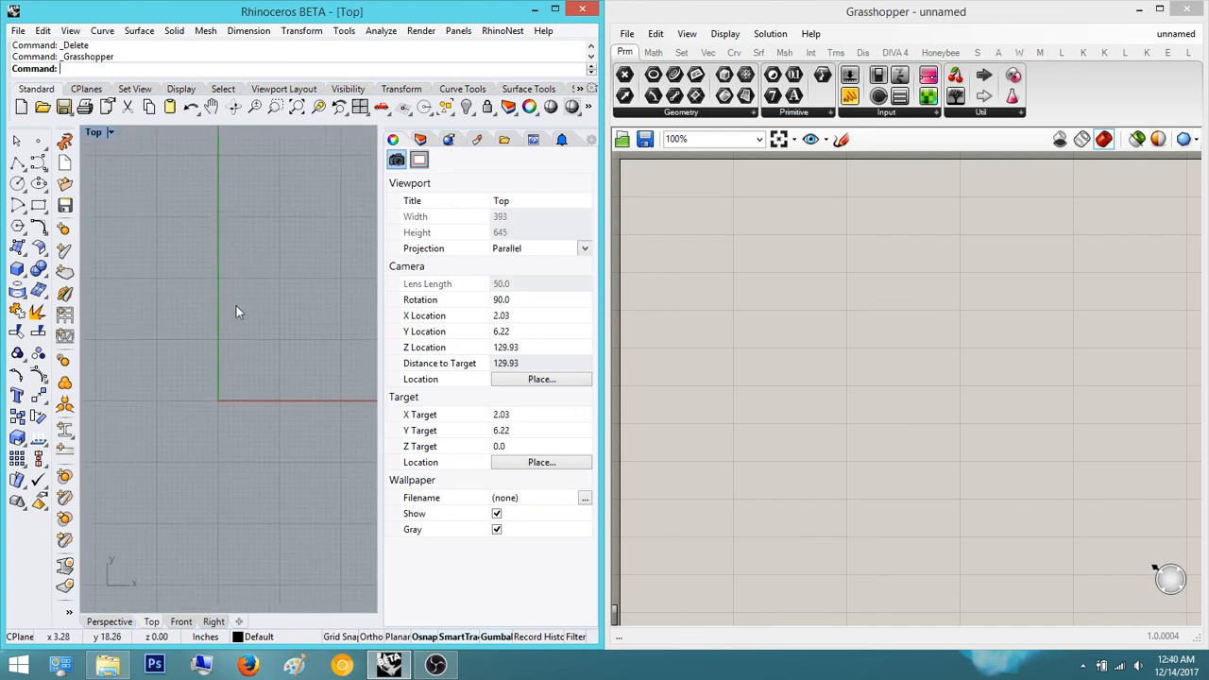
pyautogui.moveTo(281, 370); pyautogui.dragTo(317, 360, button='right')
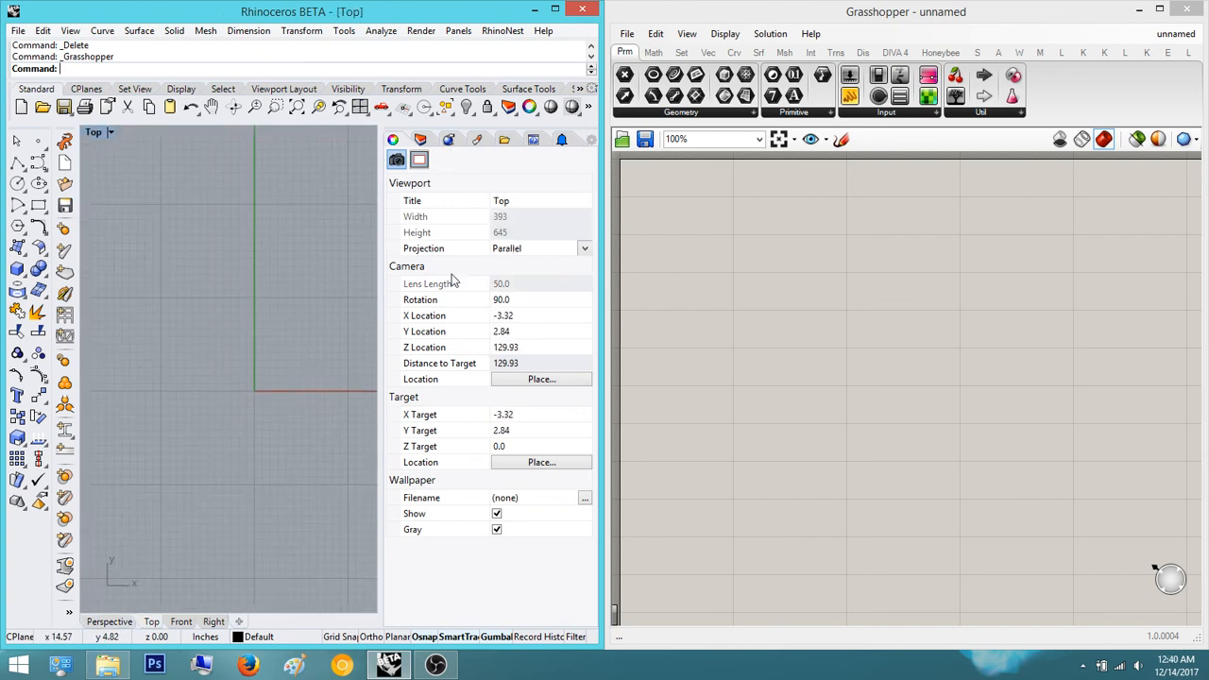
pyautogui.moveTo(221, 353); pyautogui.dragTo(203, 369, button='right')
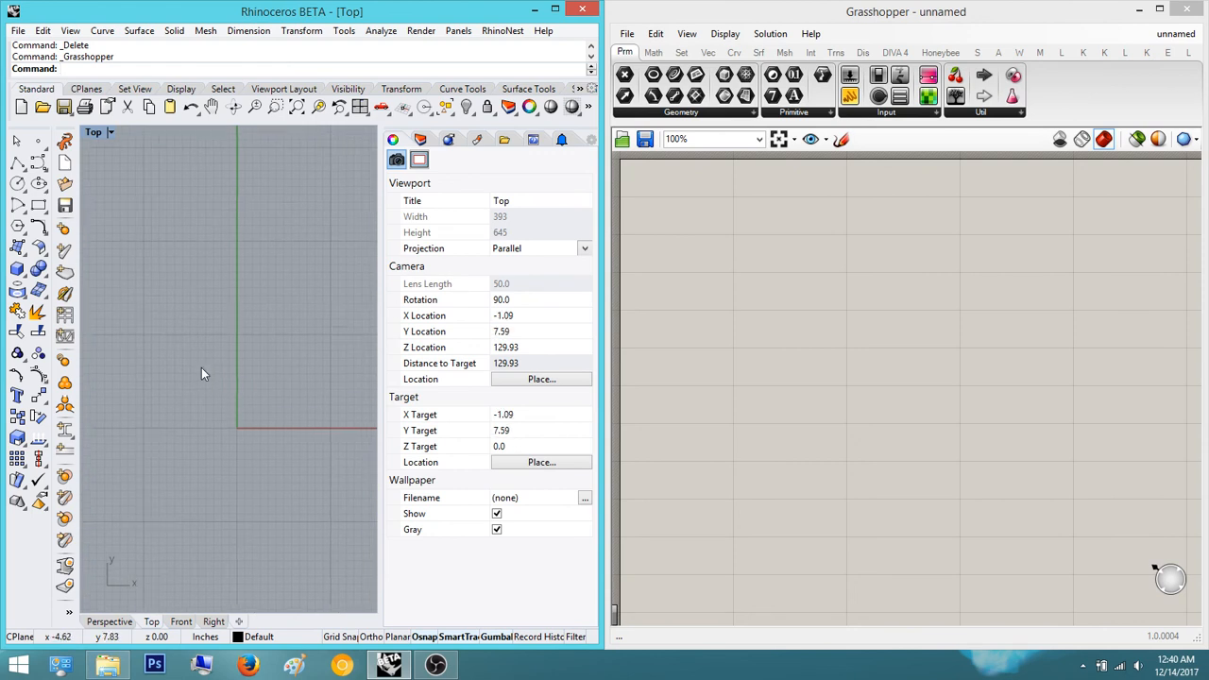
# - Place an XY Plane component on the Grasshopper canvas and delete it again
pyautogui.scroll(3, 857, 292)
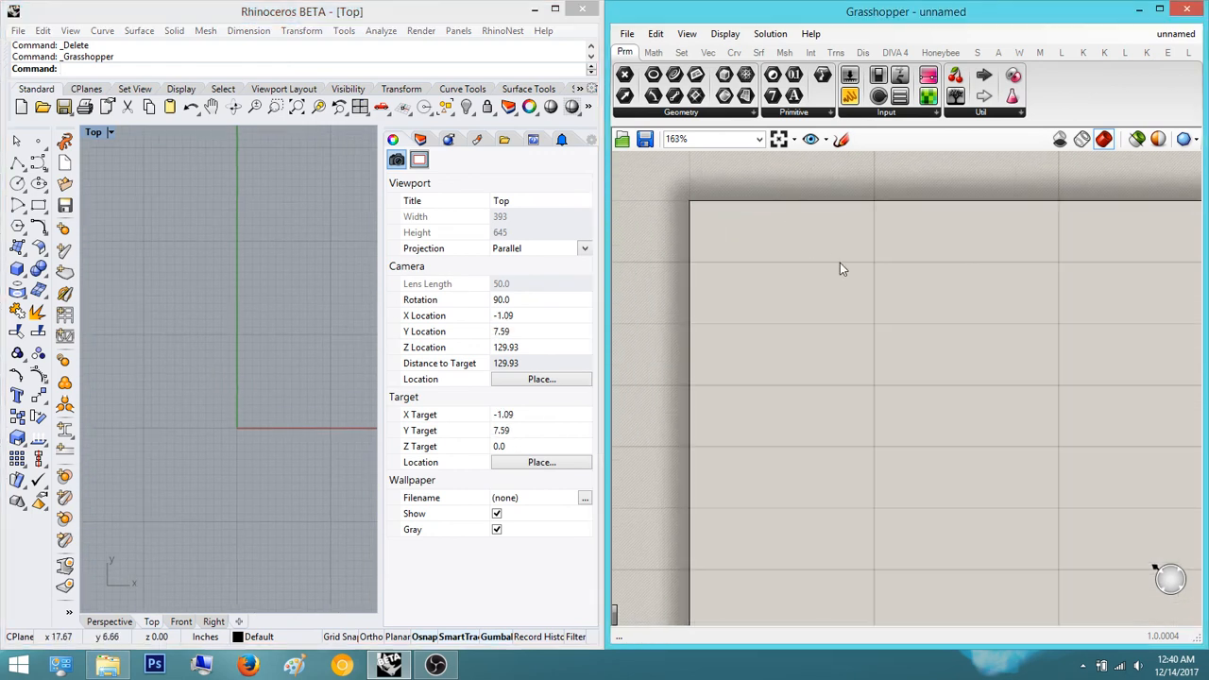
pyautogui.moveTo(848, 362); pyautogui.dragTo(773, 325, button='right')
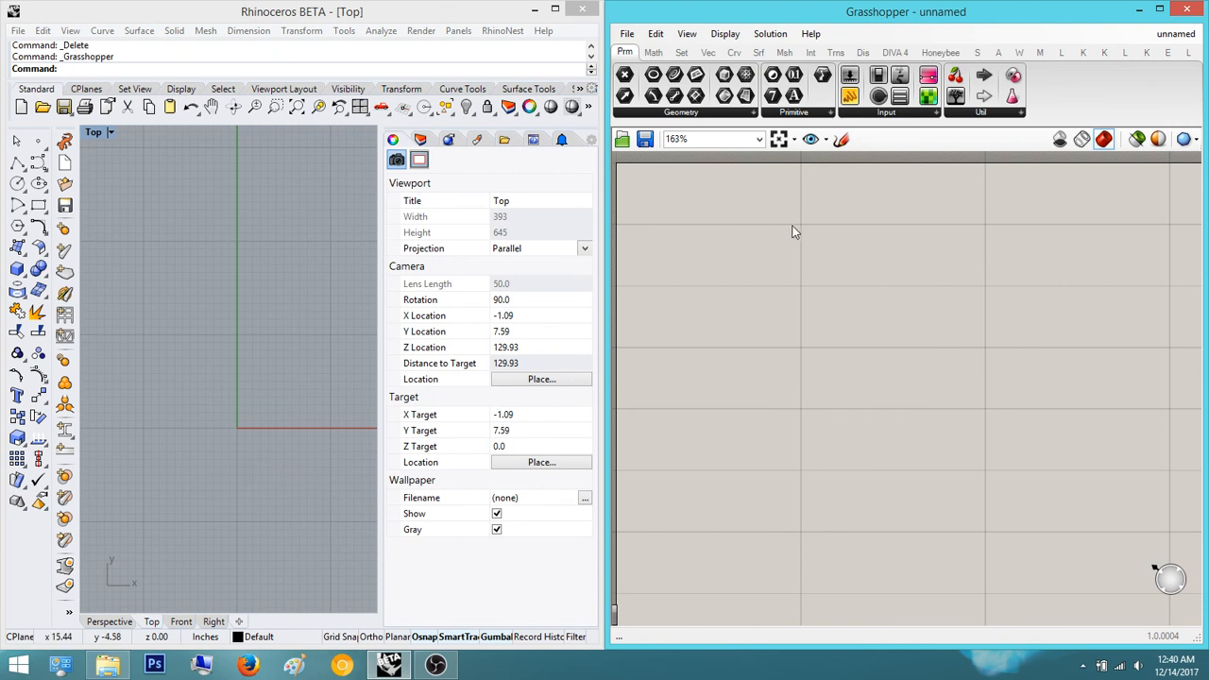
pyautogui.moveTo(794, 229); pyautogui.dragTo(877, 292, button='right')
pyautogui.doubleClick(876, 292)
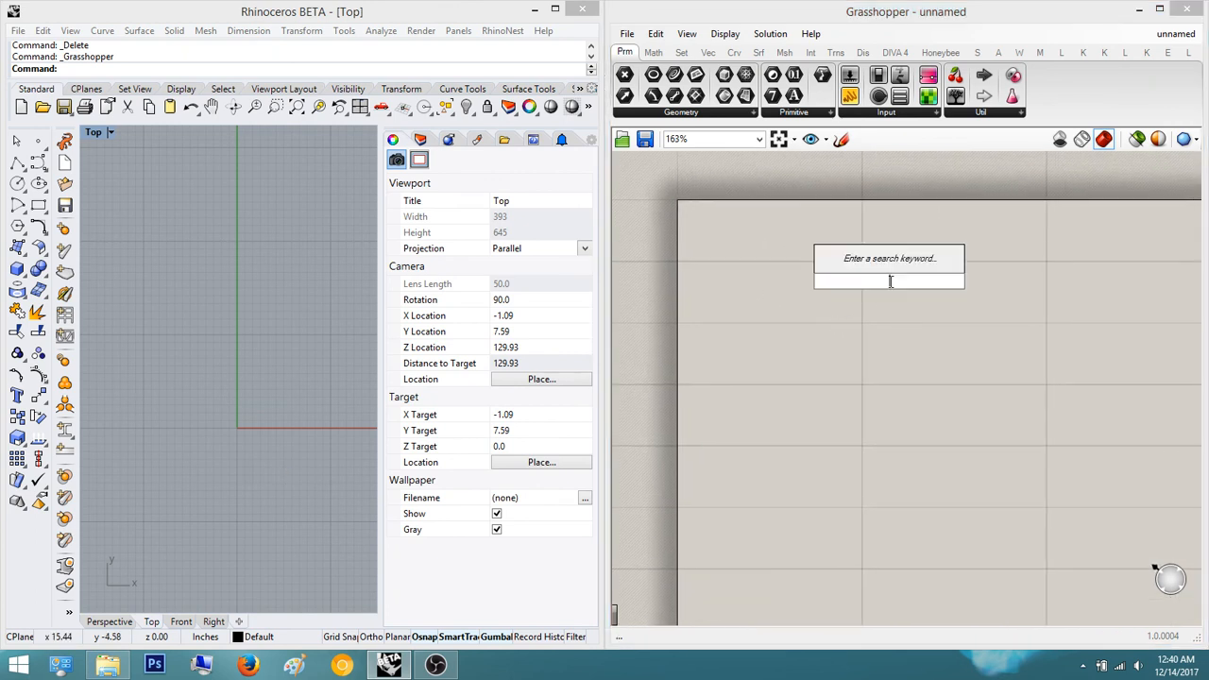
pyautogui.write('xy')
pyautogui.press('Return')
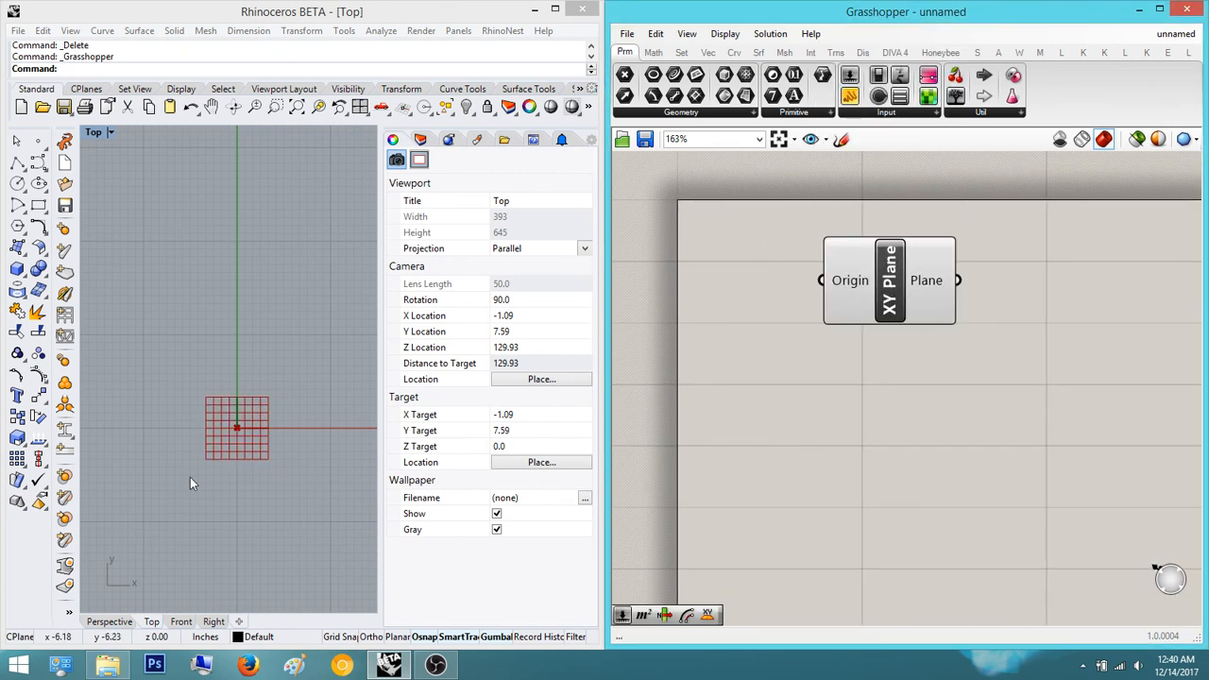
pyautogui.click(845, 307)
pyautogui.moveTo(846, 307)
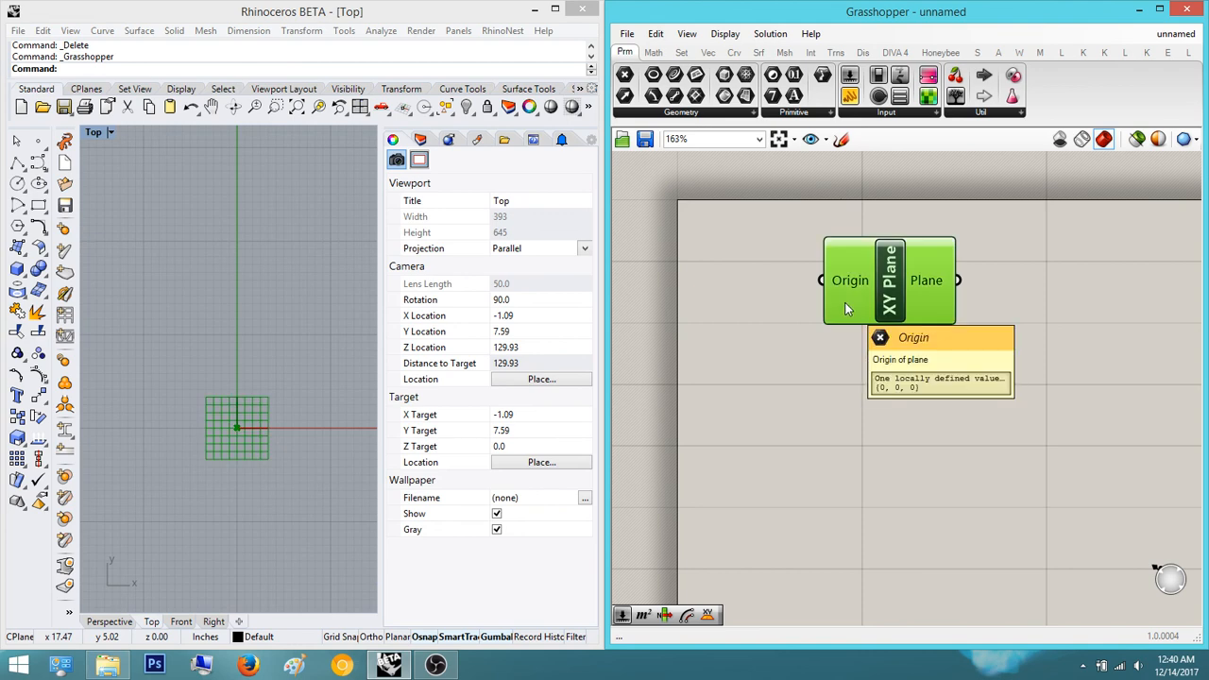
pyautogui.press('Delete')
# - Add a Polygon component near the upper-left corner of the Grasshopper canvas
pyautogui.moveTo(860, 445); pyautogui.dragTo(802, 470, button='right')
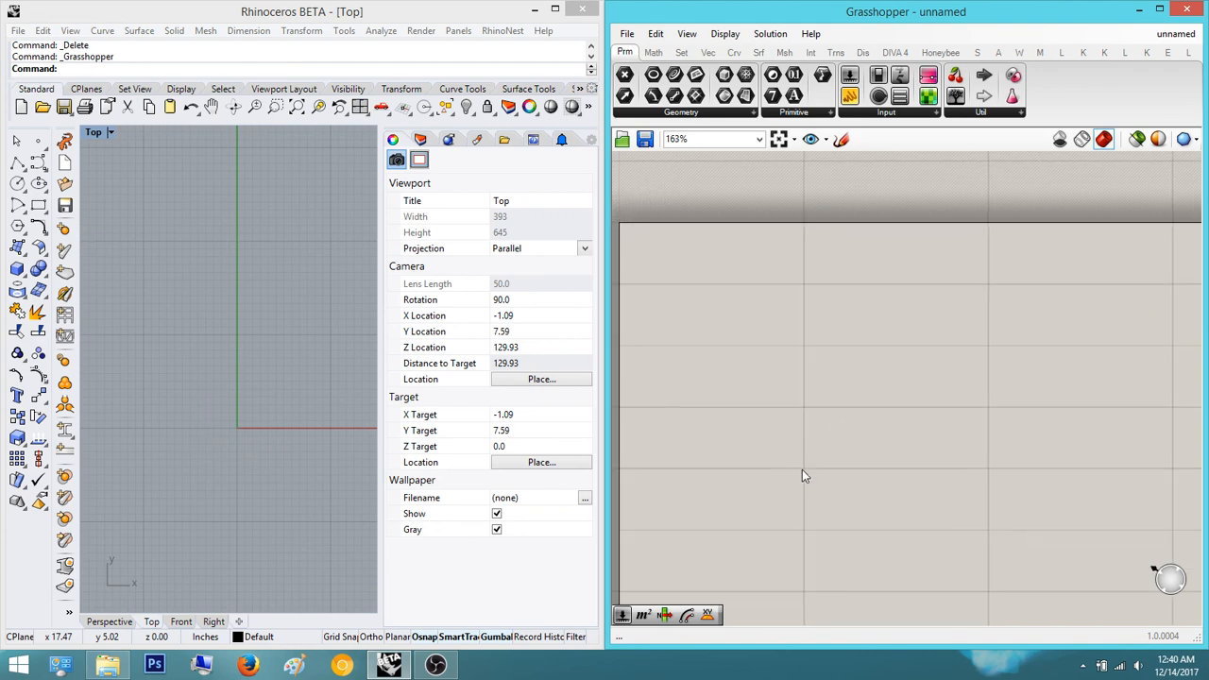
pyautogui.scroll(-2, 802, 469)
pyautogui.moveTo(808, 423); pyautogui.dragTo(821, 355, button='right')
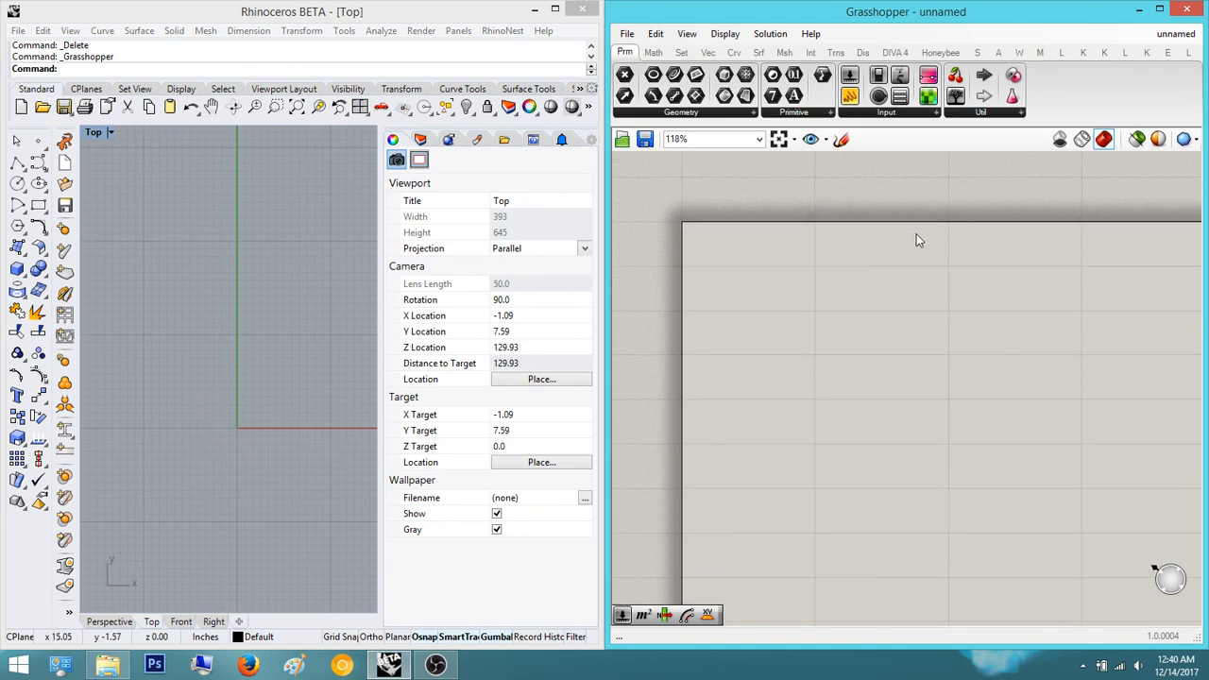
pyautogui.doubleClick(879, 273)
pyautogui.press('Escape')
pyautogui.doubleClick(817, 263)
pyautogui.write('poly')
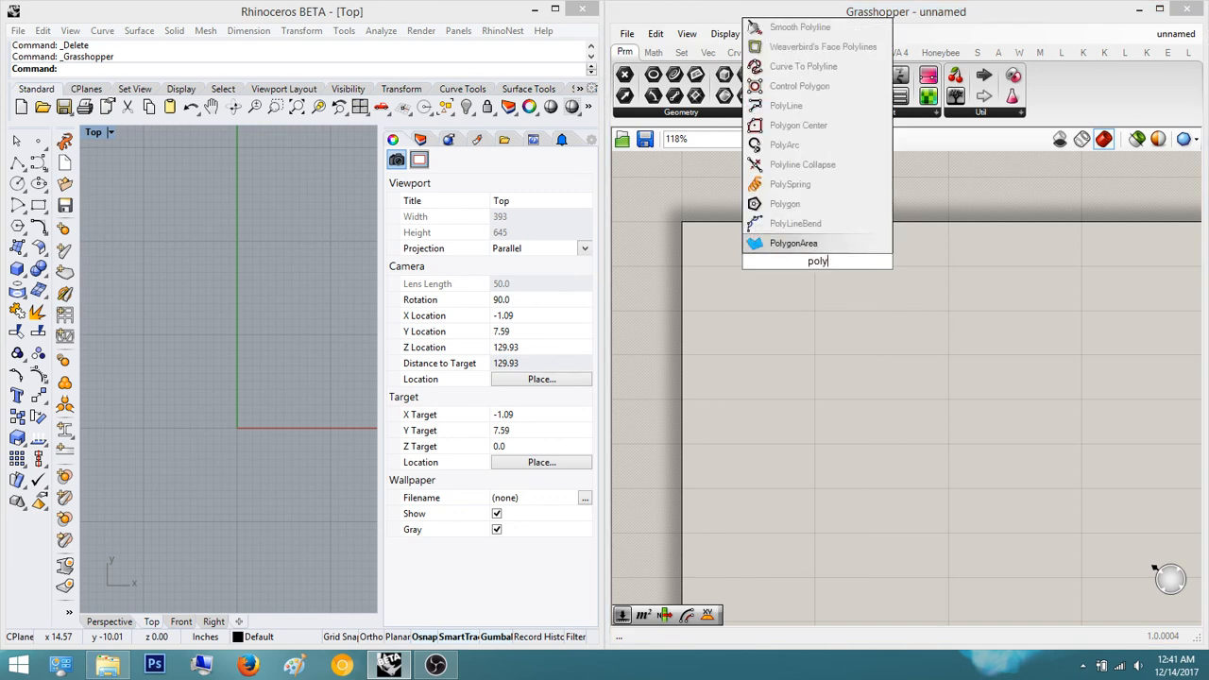
pyautogui.press('Up')
pyautogui.press('Up')
pyautogui.press('Return')
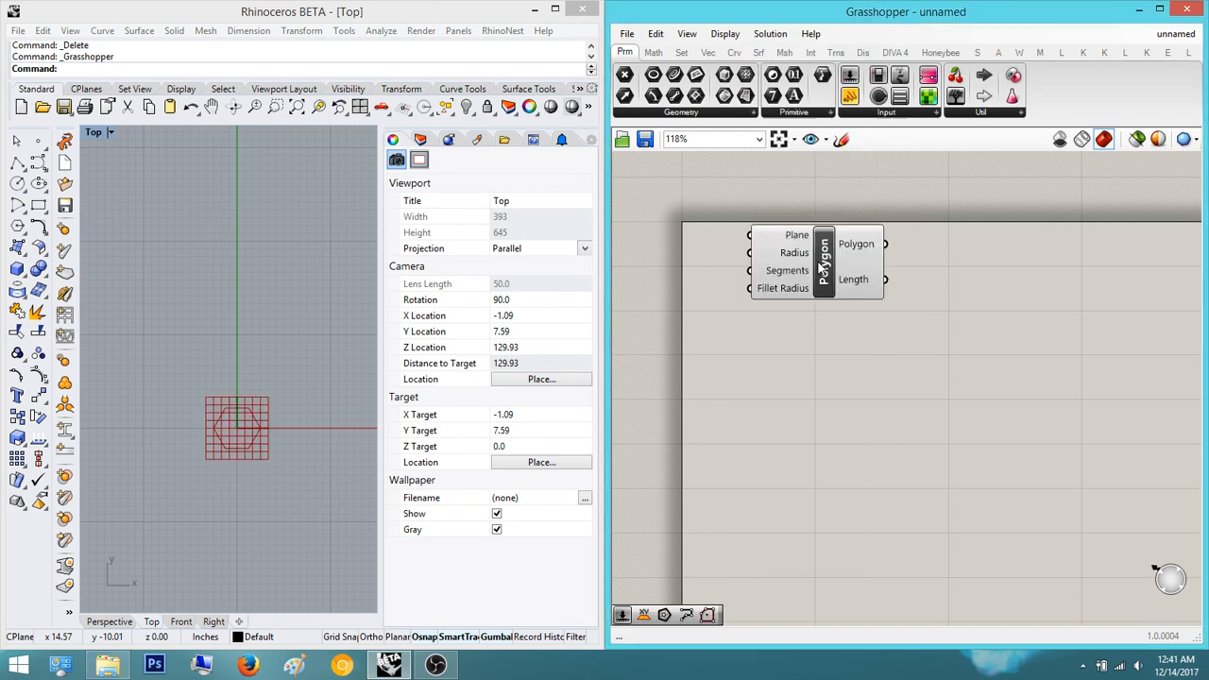
# - Move the Polygon component farther from the canvas edge to make room for components feeding its inputs
pyautogui.scroll(4, 749, 274)
pyautogui.scroll(-3, 941, 330)
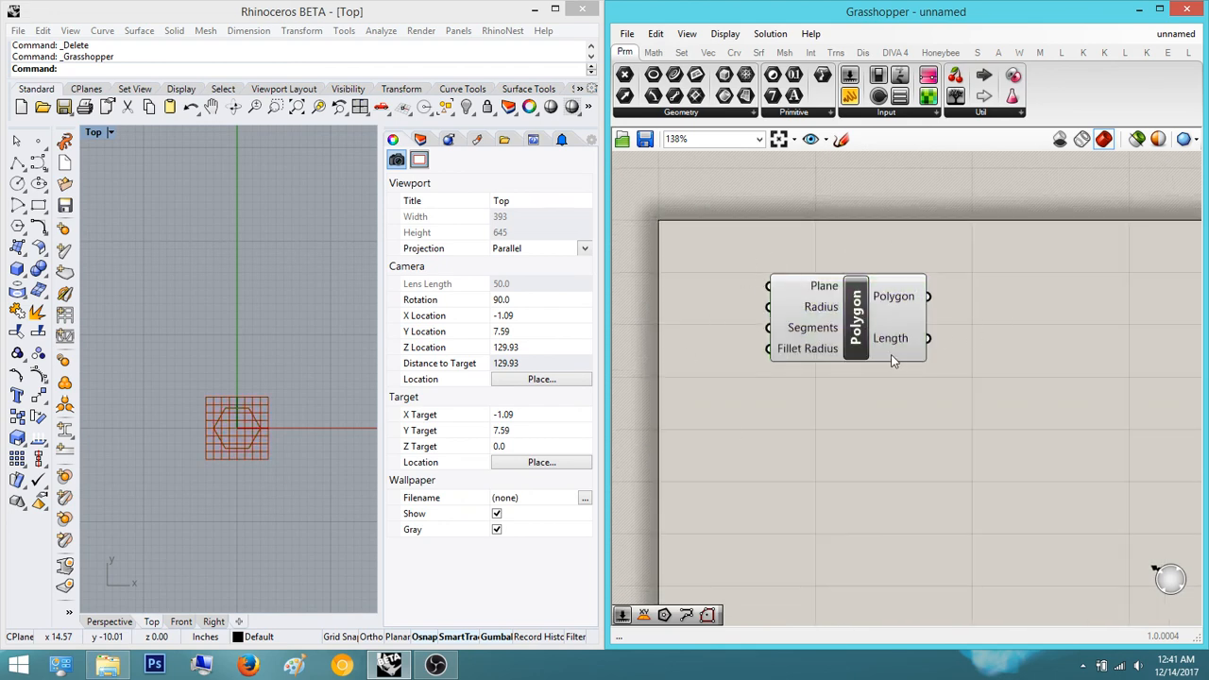
pyautogui.moveTo(903, 318); pyautogui.dragTo(1010, 328)
pyautogui.click(963, 446)
pyautogui.moveTo(963, 447); pyautogui.dragTo(924, 457, button='right')
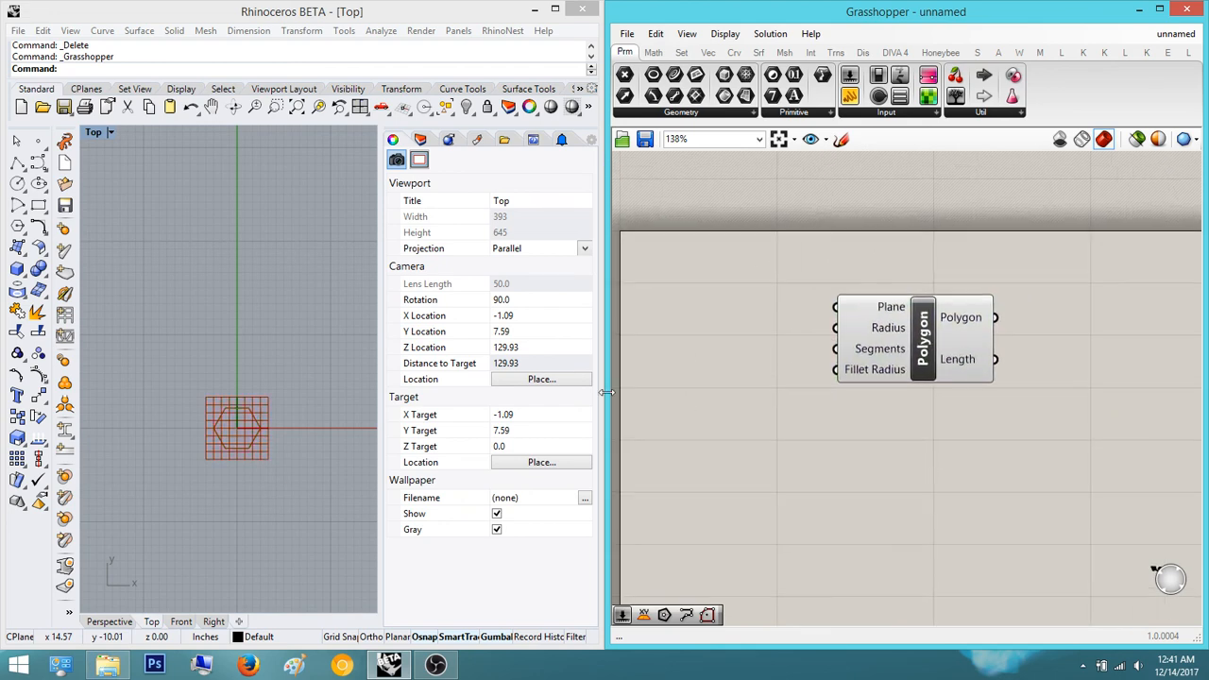
# - Add a number slider with the value 3 beside the Polygon component's inputs
pyautogui.doubleClick(743, 288)
pyautogui.write('3')
pyautogui.press('Return')
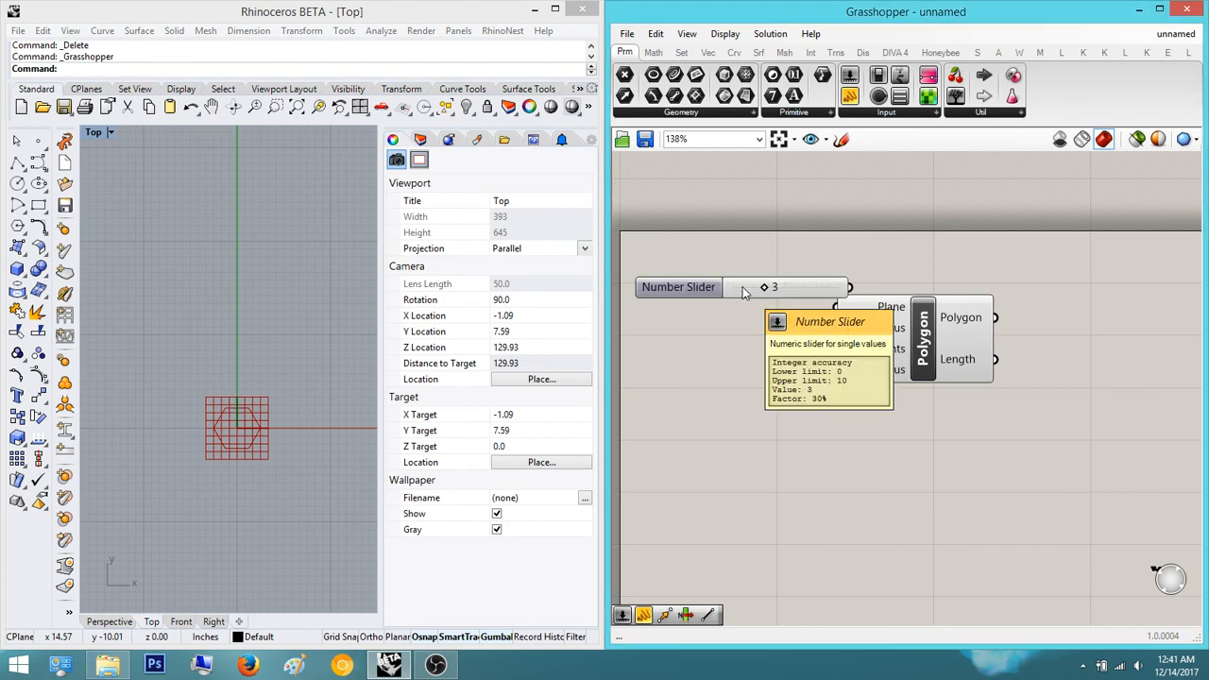
# - Try connecting the number slider to the Polygon component's Radius input and undo the connection
pyautogui.scroll(3, 855, 307)
pyautogui.moveTo(870, 305); pyautogui.dragTo(983, 322)
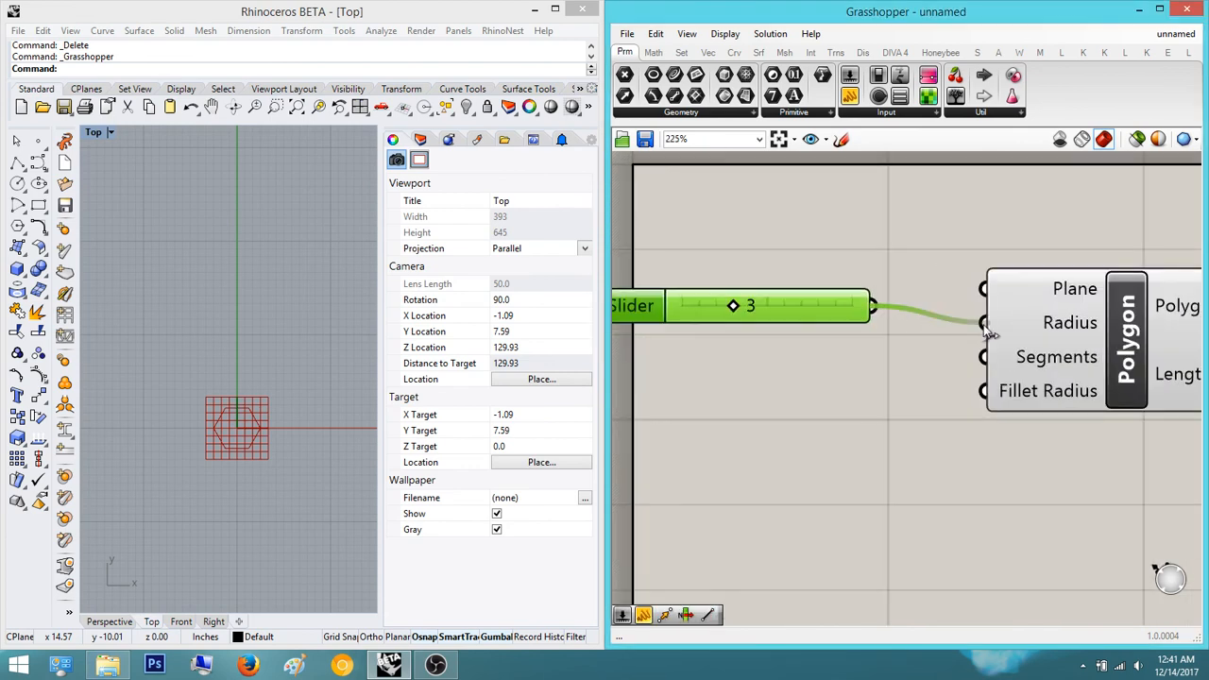
pyautogui.moveTo(946, 443); pyautogui.dragTo(928, 407, button='right')
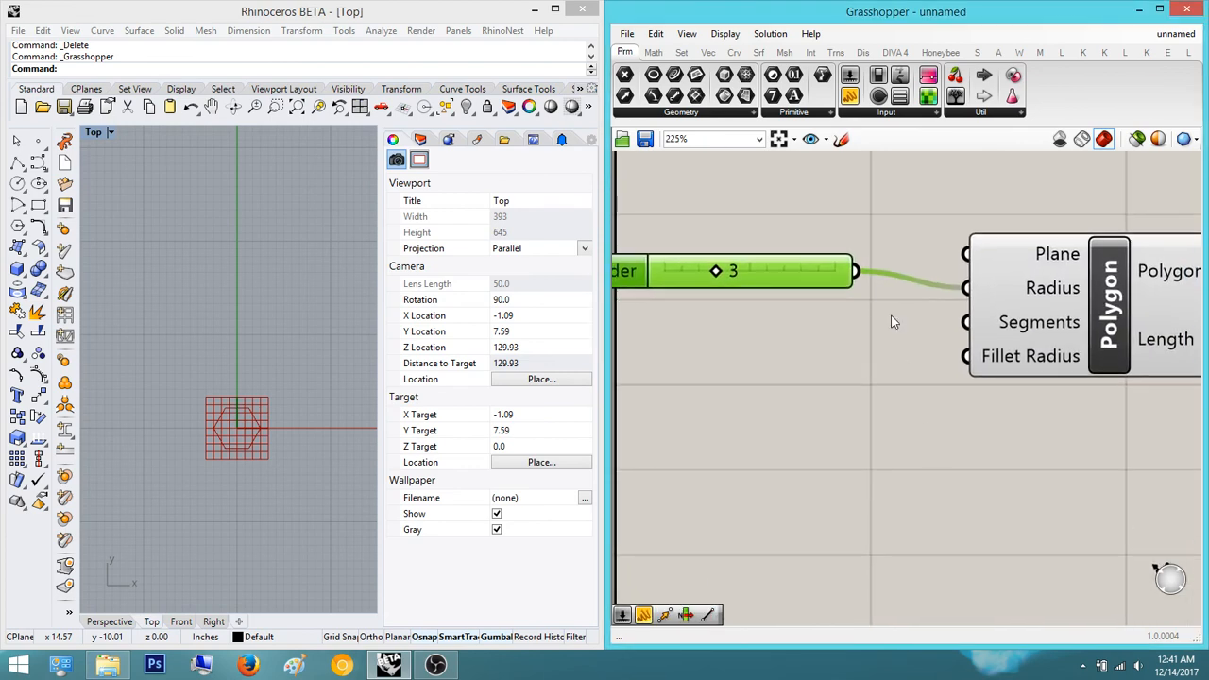
pyautogui.hotkey('ctrl', 'z')
# - Connect the number slider to the Polygon component's Segments input and move the slider down slightly
pyautogui.moveTo(857, 276); pyautogui.dragTo(964, 321)
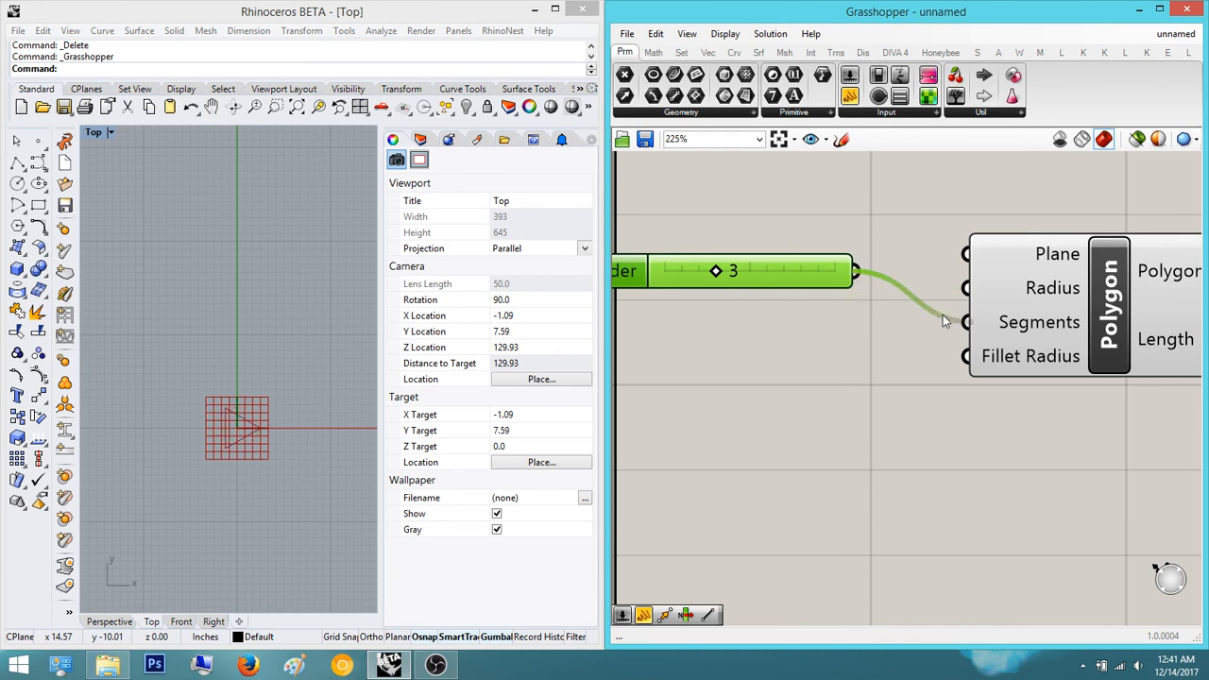
pyautogui.moveTo(824, 307); pyautogui.dragTo(888, 293, button='right')
pyautogui.moveTo(888, 267); pyautogui.dragTo(889, 302)
pyautogui.click(873, 335)
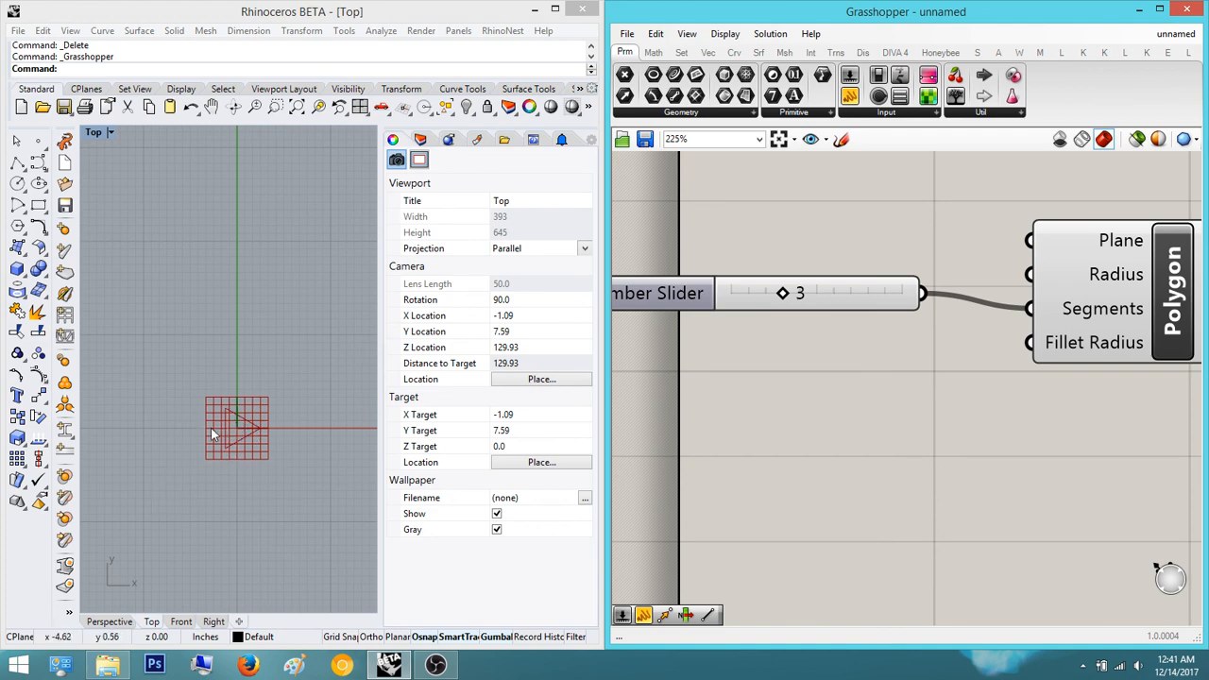
# - Examine the triangle up close in the Top viewport and highlight it by selecting the slider and Polygon component
pyautogui.moveTo(253, 424); pyautogui.dragTo(250, 402, button='right')
pyautogui.scroll(6, 243, 402)
pyautogui.scroll(3, 243, 404)
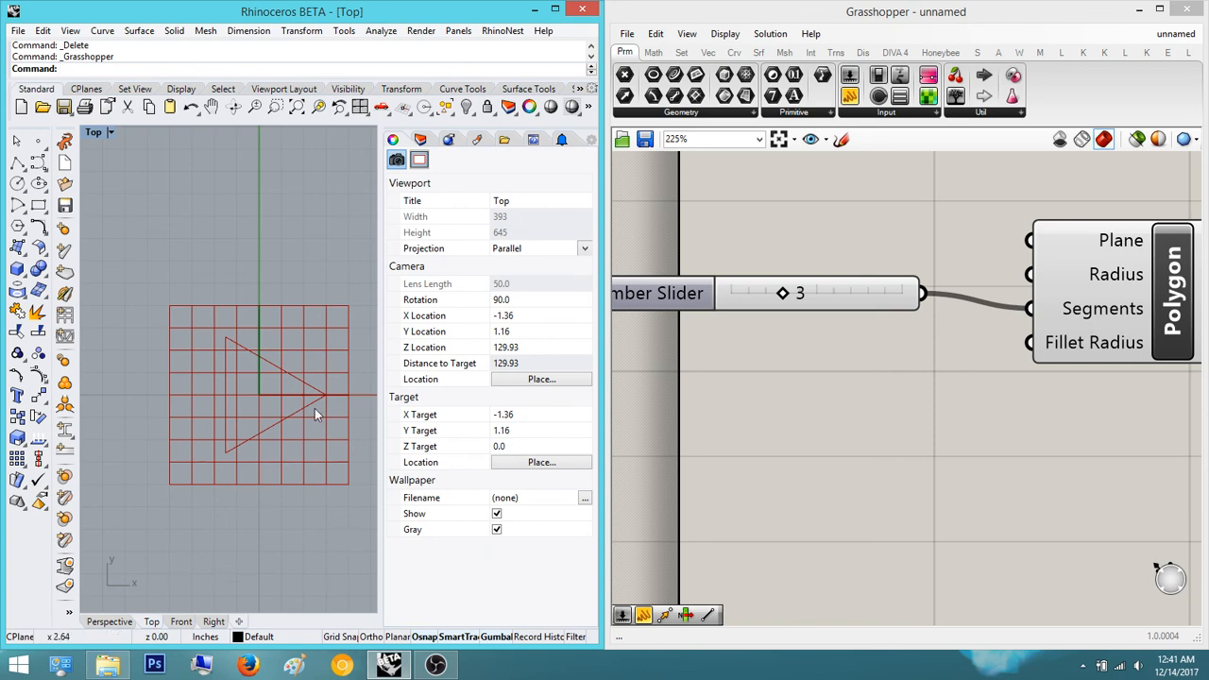
pyautogui.scroll(-2, 951, 466)
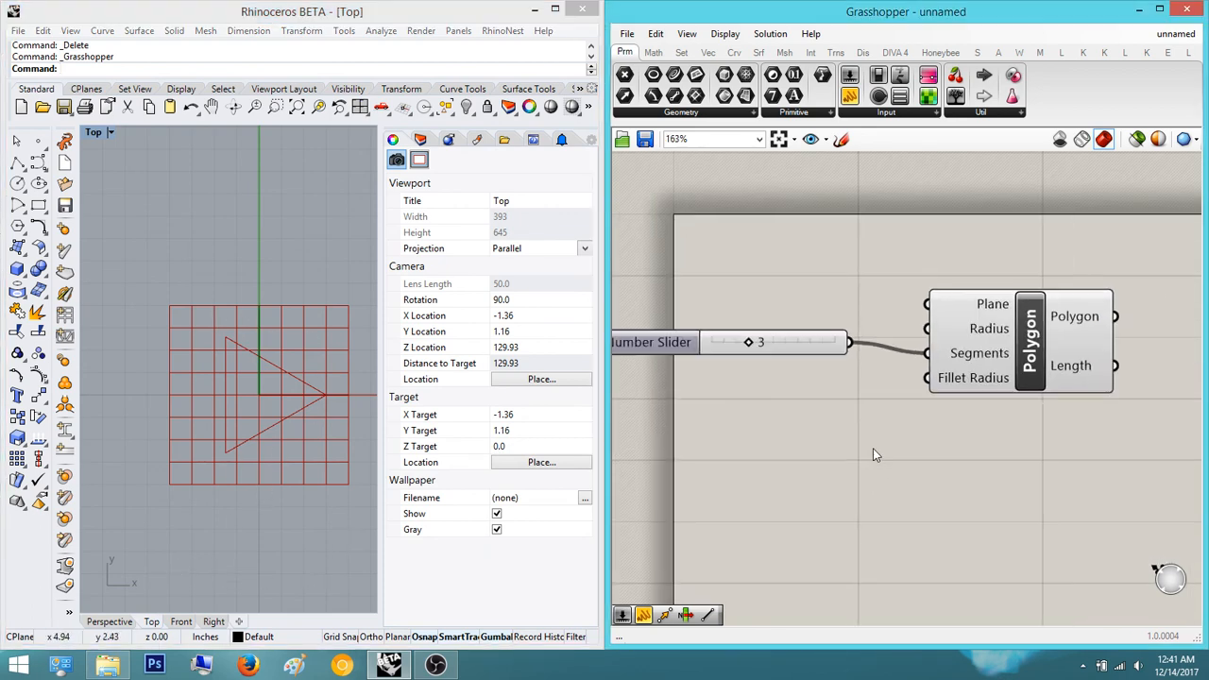
pyautogui.moveTo(1009, 468); pyautogui.dragTo(718, 267)
pyautogui.scroll(-1, 834, 332)
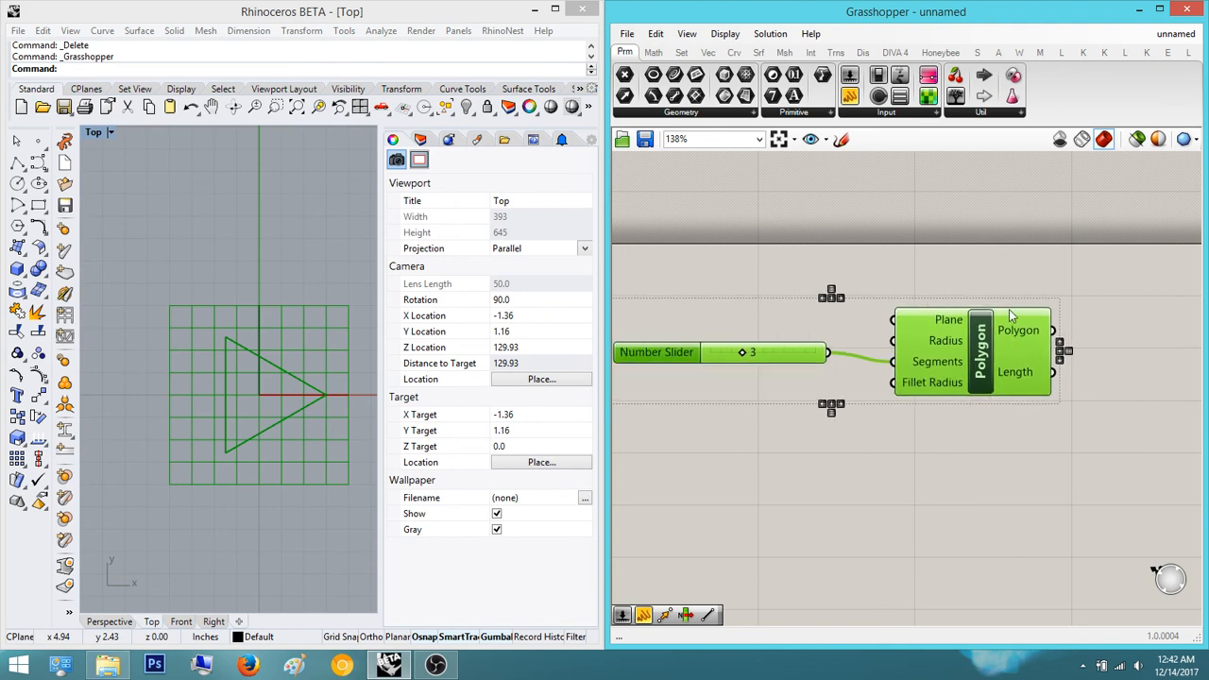
pyautogui.click(1011, 273)
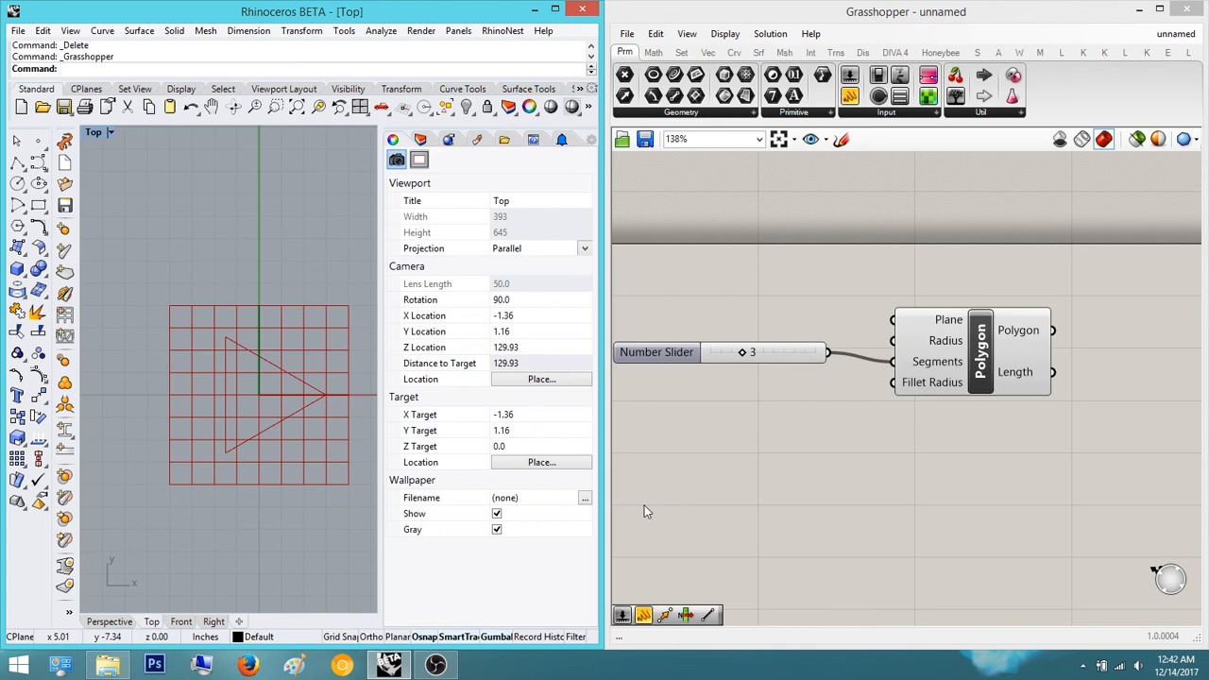
# - Shift the number slider slightly lower beside the Polygon component's Segments input
pyautogui.moveTo(916, 406); pyautogui.dragTo(891, 415, button='right')
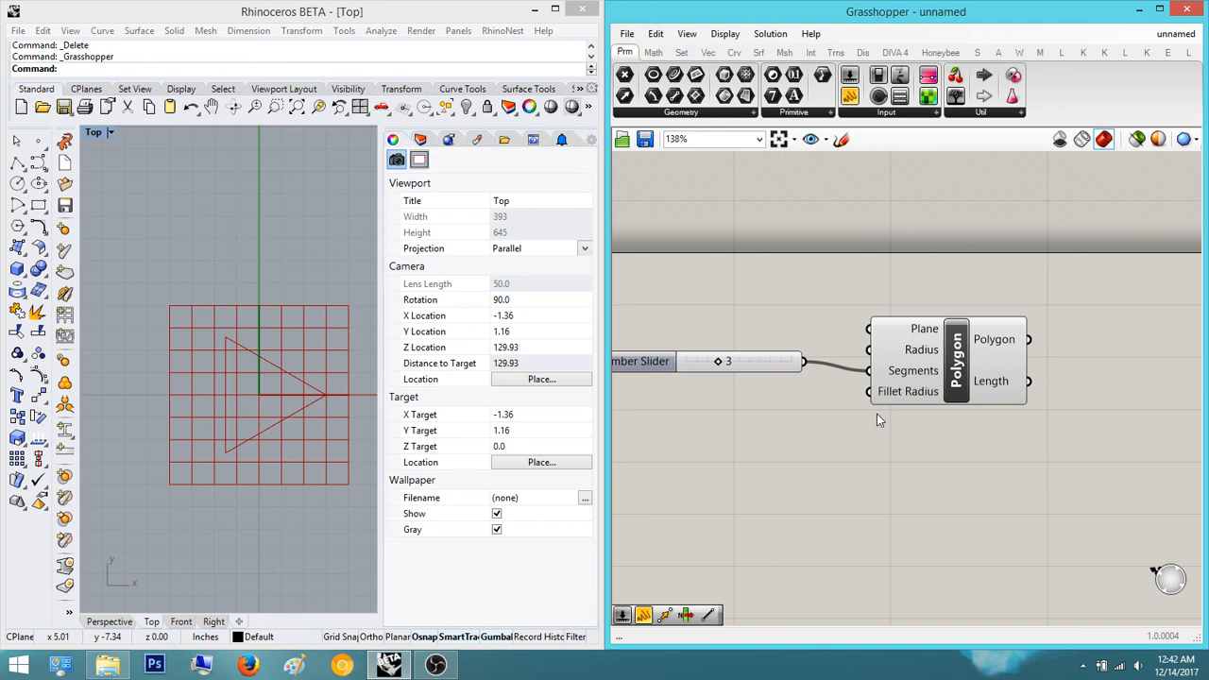
pyautogui.moveTo(917, 398); pyautogui.dragTo(874, 409, button='right')
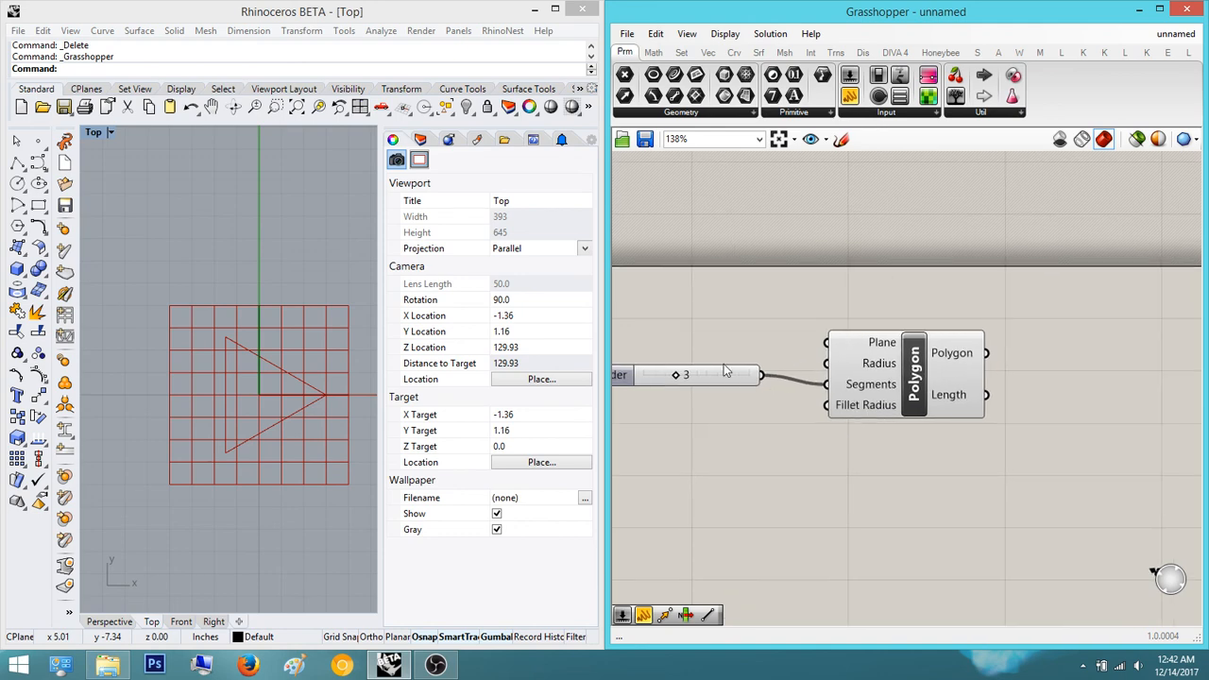
pyautogui.moveTo(724, 370); pyautogui.dragTo(717, 387)
pyautogui.click(751, 348)
pyautogui.moveTo(892, 403); pyautogui.dragTo(808, 392, button='right')
pyautogui.click(892, 363)
pyautogui.click(1007, 378)
pyautogui.moveTo(995, 380); pyautogui.dragTo(939, 388, button='right')
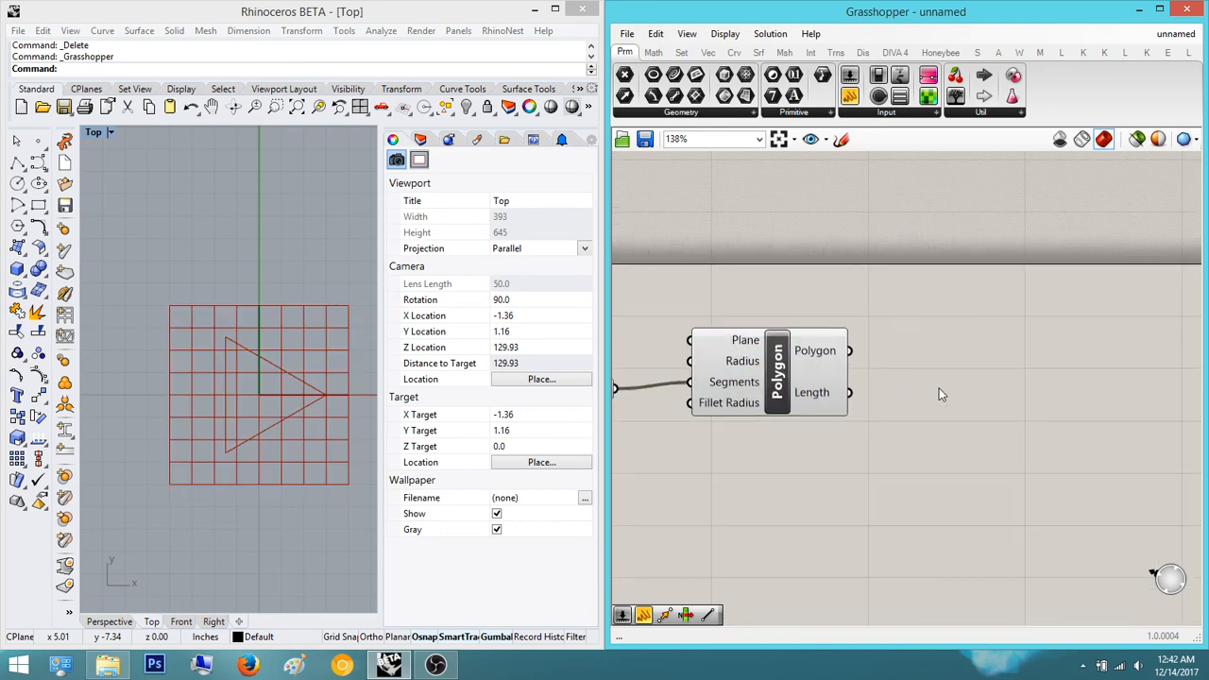
# - Add a number slider with a value of 2 just above the existing Segments slider
pyautogui.moveTo(849, 351); pyautogui.dragTo(904, 325, button='right')
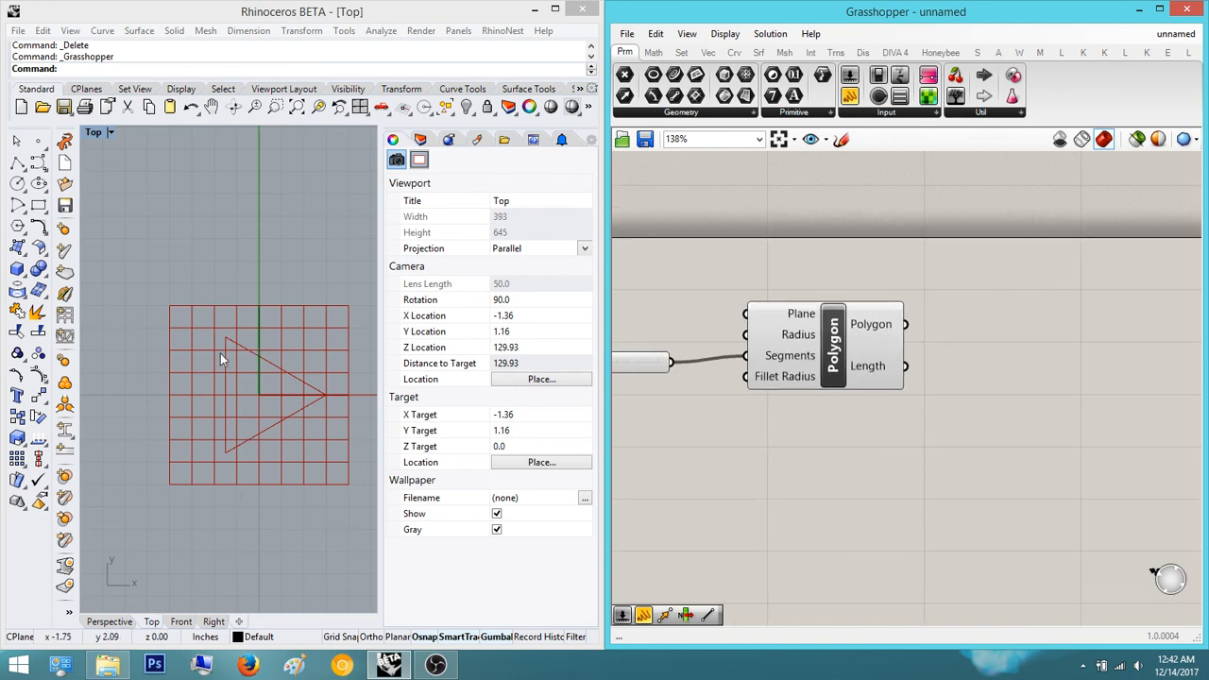
pyautogui.moveTo(792, 457); pyautogui.dragTo(903, 436, button='right')
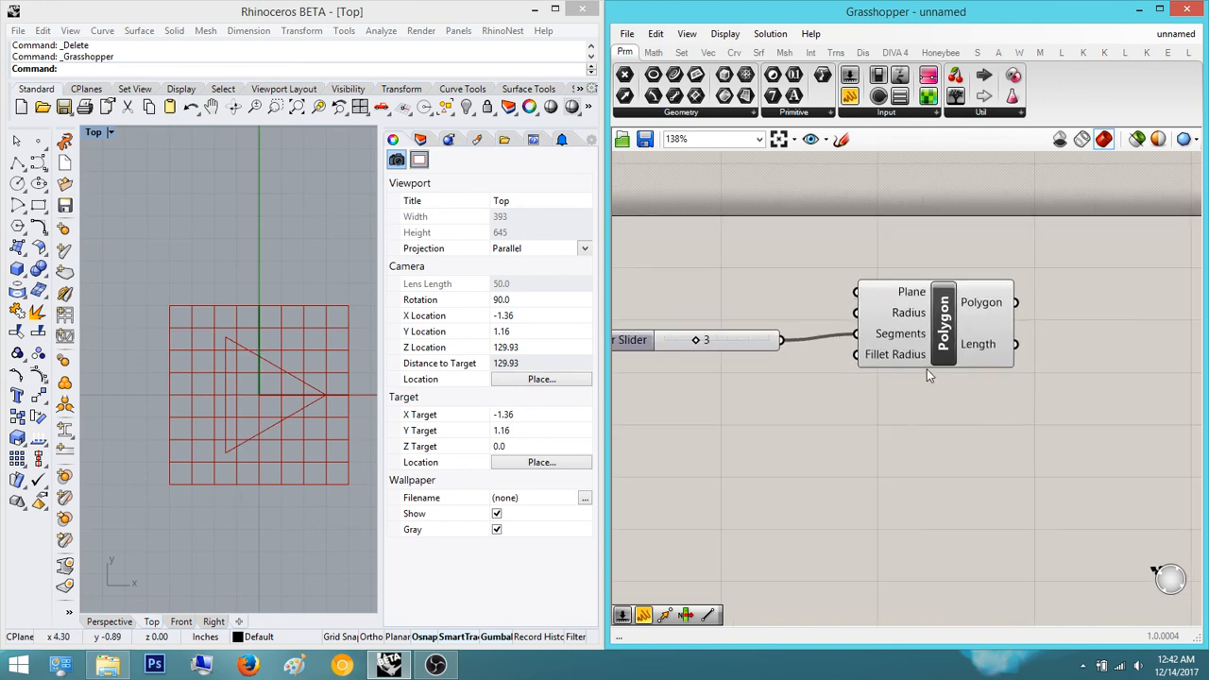
pyautogui.moveTo(1006, 343); pyautogui.dragTo(1098, 359, button='right')
pyautogui.click(831, 363)
pyautogui.click(954, 365)
pyautogui.doubleClick(774, 335)
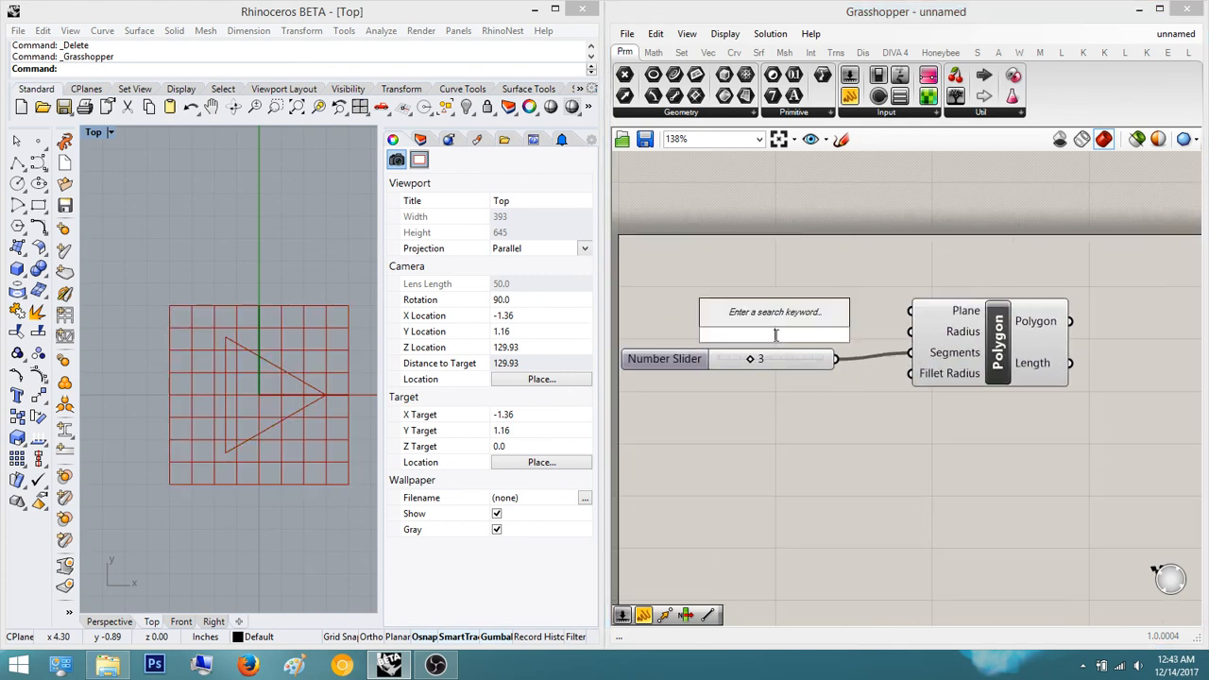
pyautogui.write('2')
pyautogui.press('Return')
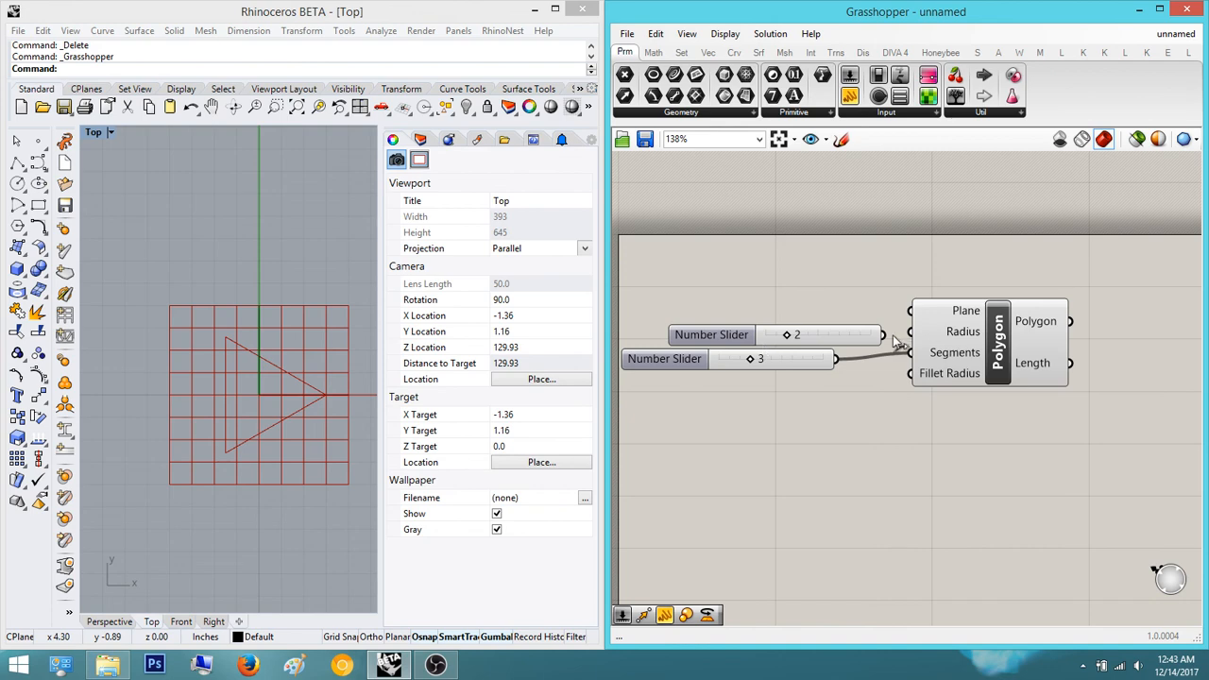
# - Connect the new slider to the Polygon component's Radius input and shift the Polygon component slightly away from the sliders
pyautogui.moveTo(884, 334); pyautogui.dragTo(773, 312)
pyautogui.click(838, 275)
pyautogui.moveTo(1064, 340); pyautogui.dragTo(889, 361, button='right')
pyautogui.moveTo(832, 362); pyautogui.dragTo(861, 357)
pyautogui.click(962, 348)
pyautogui.moveTo(972, 346); pyautogui.dragTo(908, 332, button='right')
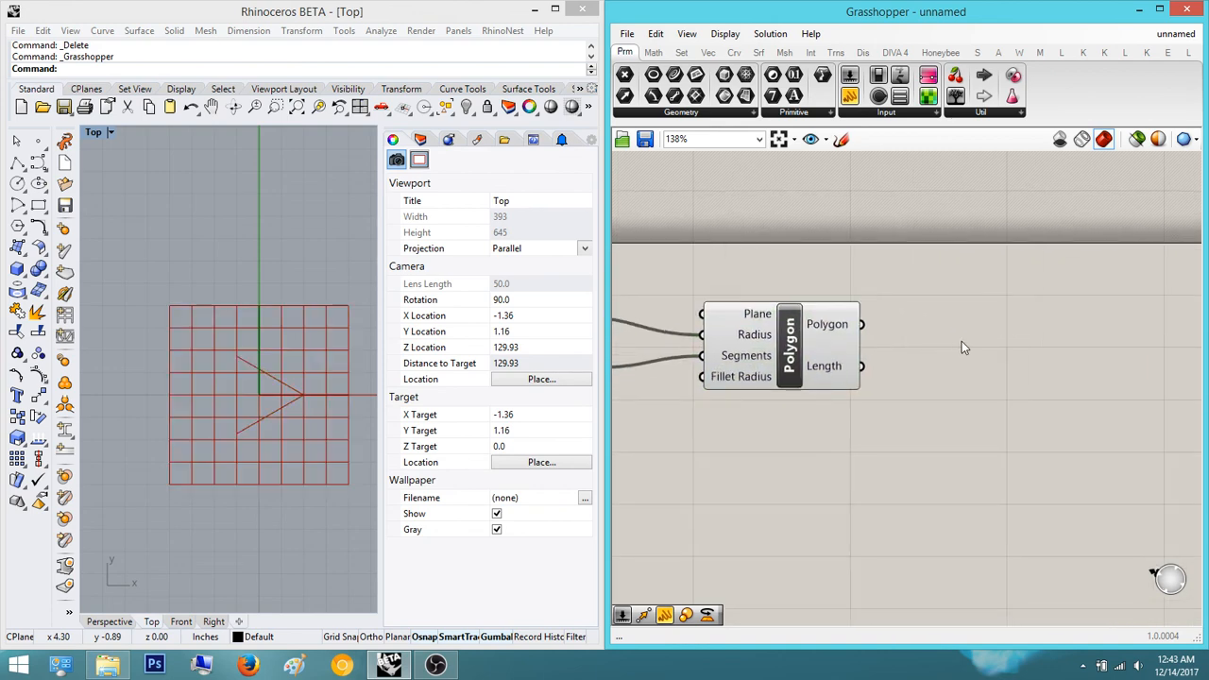
# - Add a Rotate component beside the Polygon outputs and space it farther from the Polygon component
pyautogui.doubleClick(1002, 340)
pyautogui.write('rot')
pyautogui.press('Return')
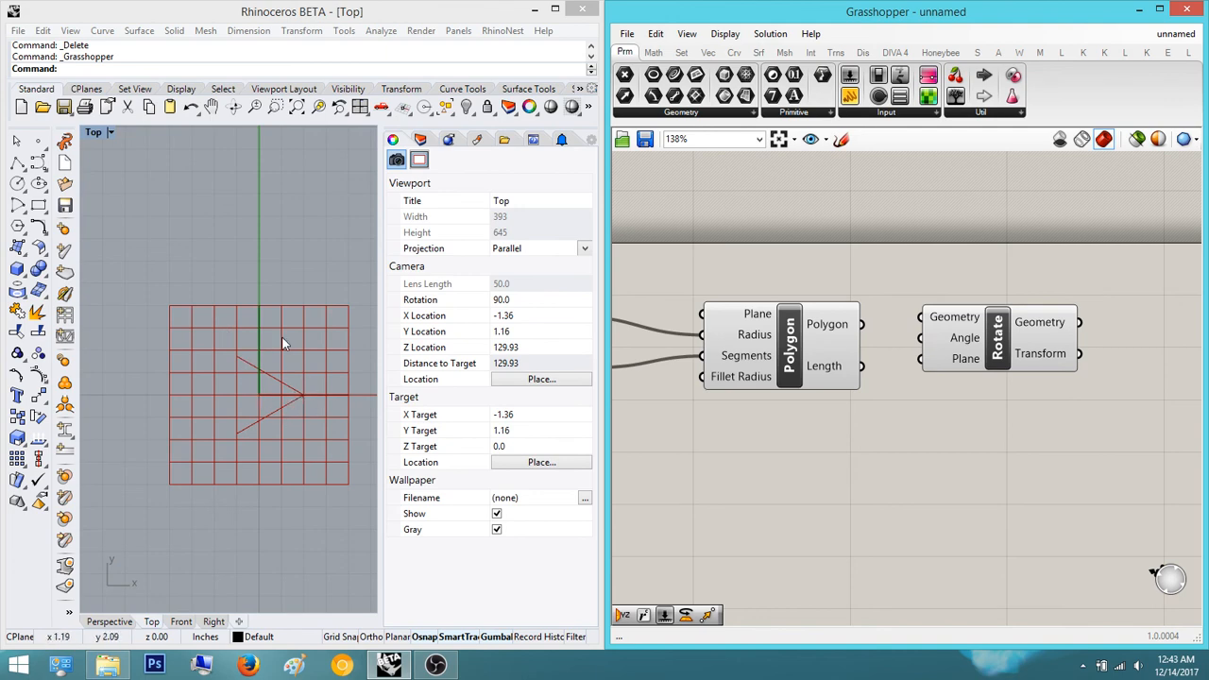
pyautogui.moveTo(956, 393); pyautogui.dragTo(851, 397, button='right')
pyautogui.moveTo(914, 351); pyautogui.dragTo(1015, 359)
# - Add a Radians component below Rotate, connect it to Rotate's Angle input and move it back toward the Polygon component
pyautogui.doubleClick(931, 506)
pyautogui.write('radians')
pyautogui.press('Return')
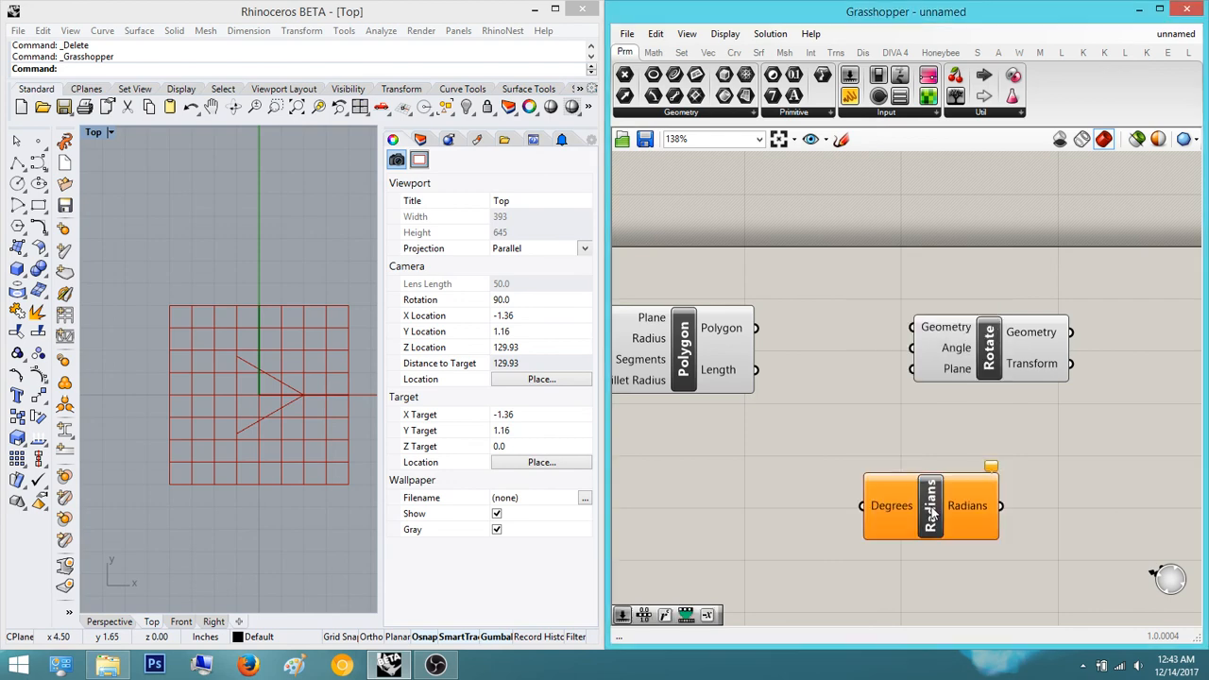
pyautogui.moveTo(1001, 506); pyautogui.dragTo(912, 348)
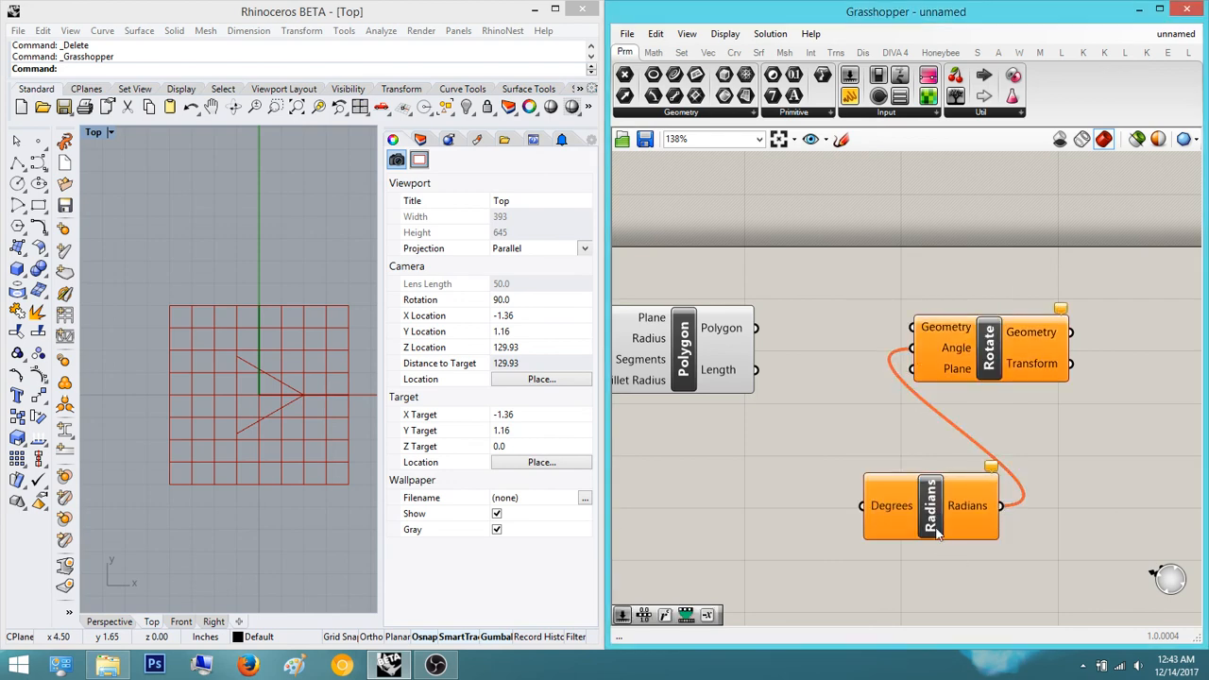
pyautogui.moveTo(879, 520); pyautogui.dragTo(766, 521)
# - Add a number slider set to 90 and connect it to the Radians component's Degrees input
pyautogui.moveTo(725, 519); pyautogui.dragTo(868, 519, button='right')
pyautogui.doubleClick(744, 528)
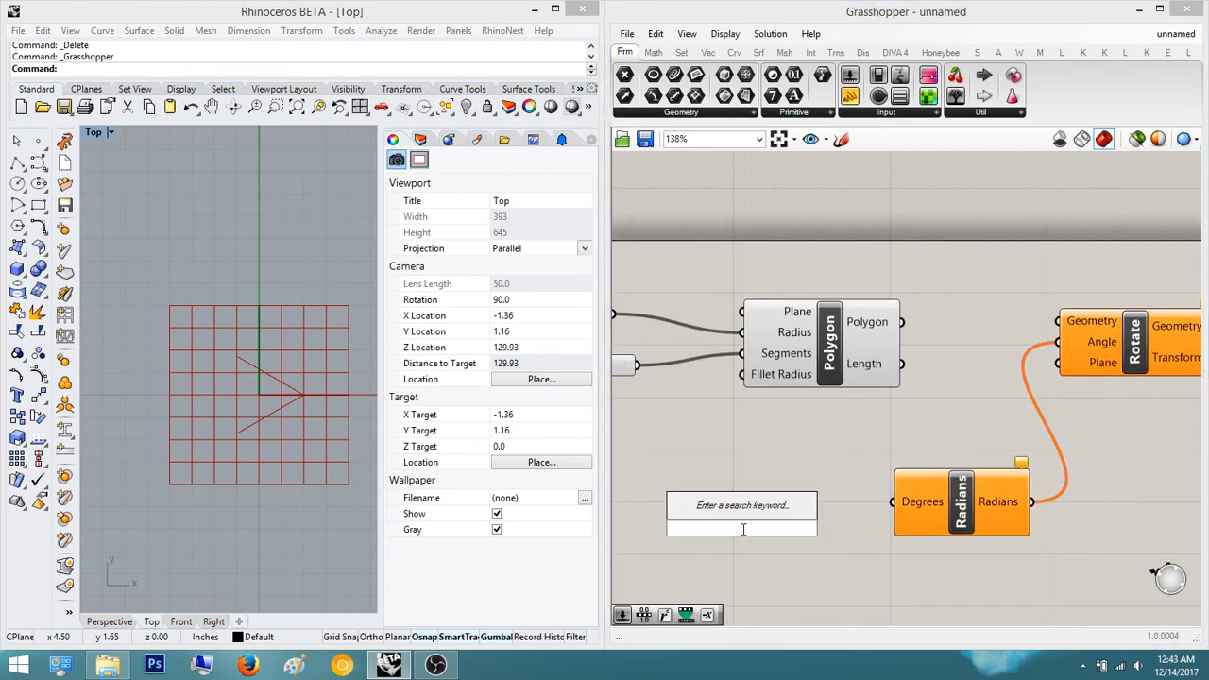
pyautogui.write('90')
pyautogui.press('Return')
pyautogui.scroll(3, 744, 527)
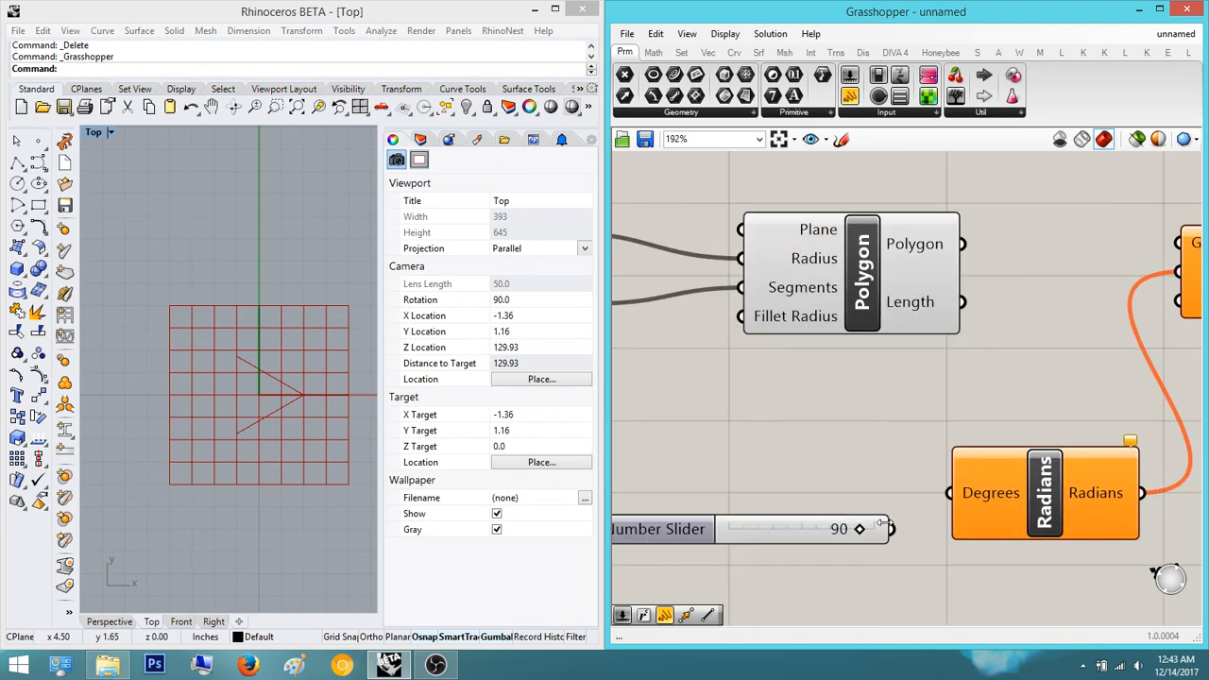
pyautogui.moveTo(892, 529); pyautogui.dragTo(949, 493)
pyautogui.moveTo(1058, 397); pyautogui.dragTo(943, 454, button='right')
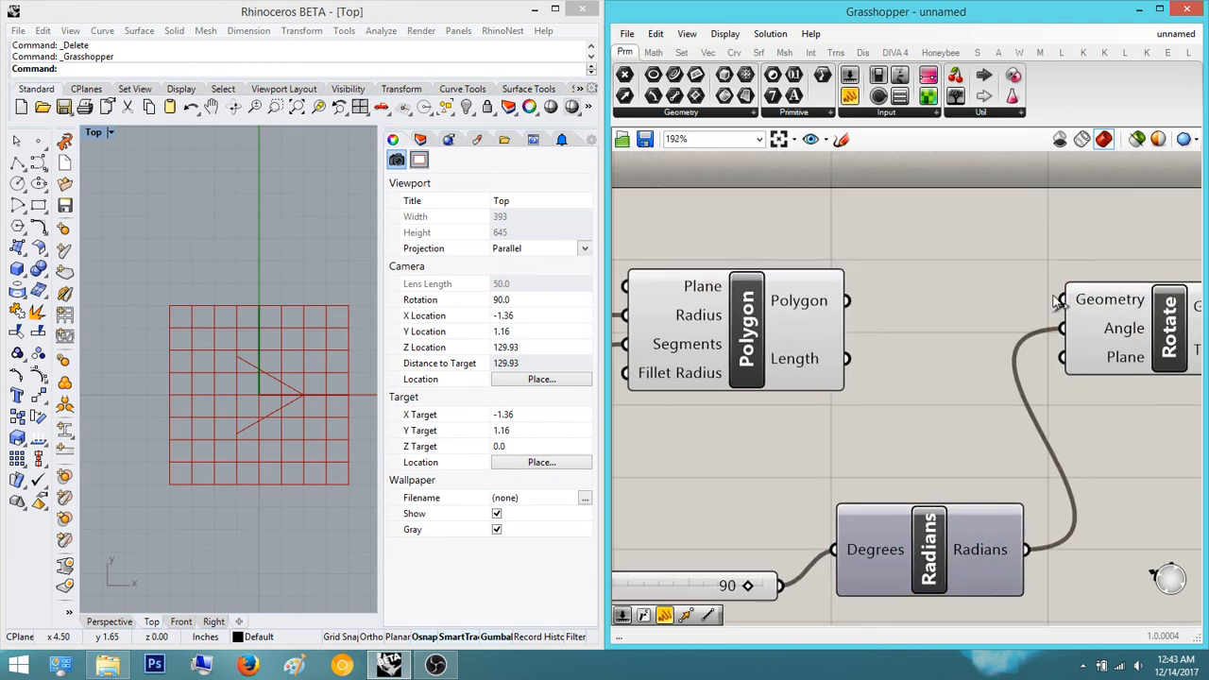
# - Connect the Polygon output to Rotate's Geometry input and turn off the Polygon component's preview
pyautogui.moveTo(1058, 300); pyautogui.dragTo(845, 301)
pyautogui.moveTo(845, 302); pyautogui.dragTo(678, 385, button='right')
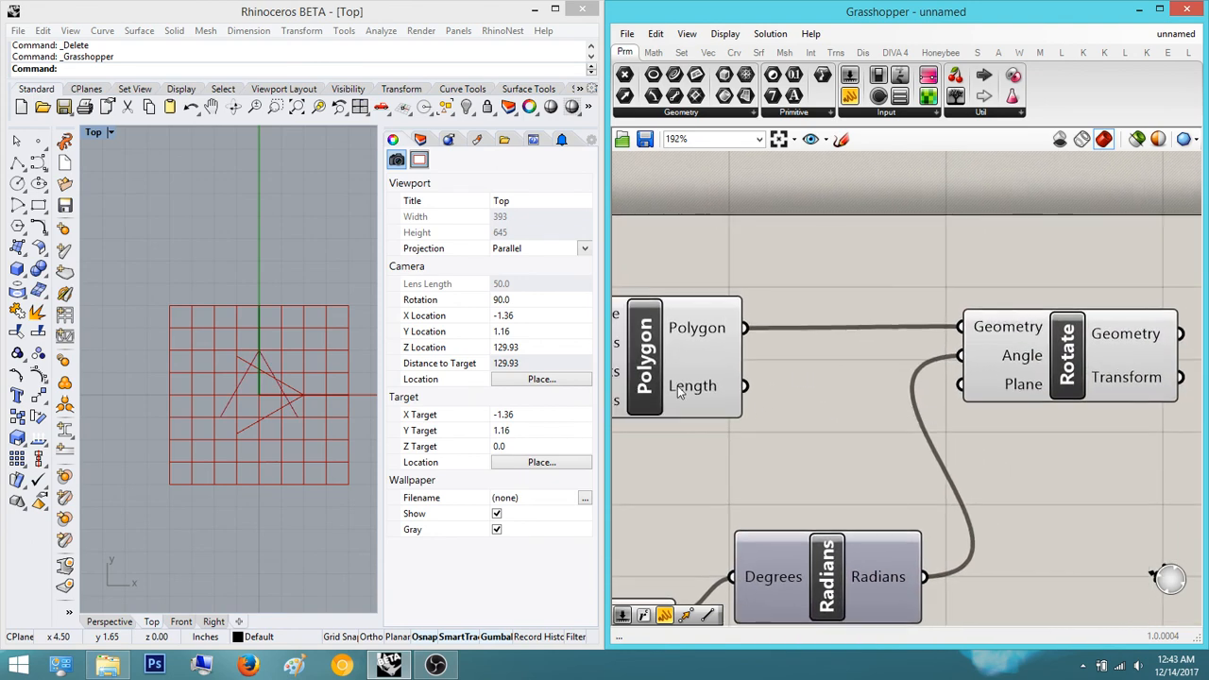
pyautogui.click(665, 365)
pyautogui.middleClick(657, 363)
pyautogui.click(702, 313)
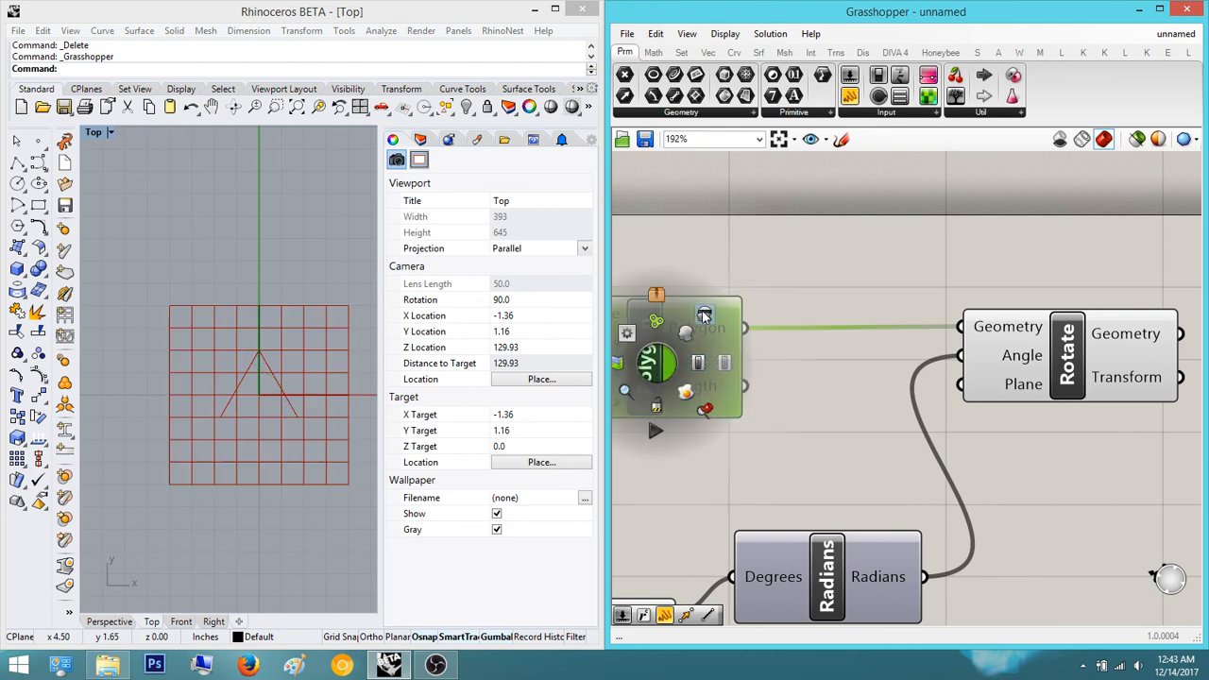
pyautogui.moveTo(649, 355); pyautogui.dragTo(844, 358, button='right')
pyautogui.scroll(-1, 970, 355)
pyautogui.moveTo(331, 380); pyautogui.dragTo(243, 456, button='right')
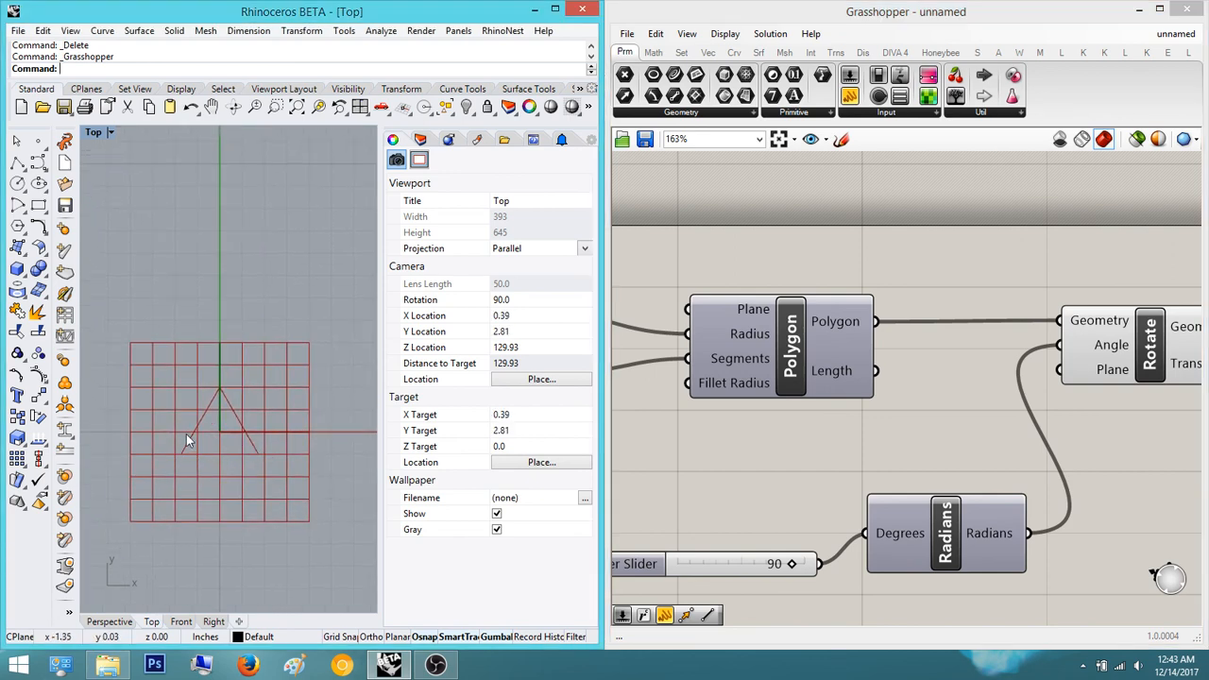
# - Add an Explode component and place it below and beyond the Rotate component
pyautogui.moveTo(1143, 460); pyautogui.dragTo(638, 472, button='right')
pyautogui.doubleClick(965, 338)
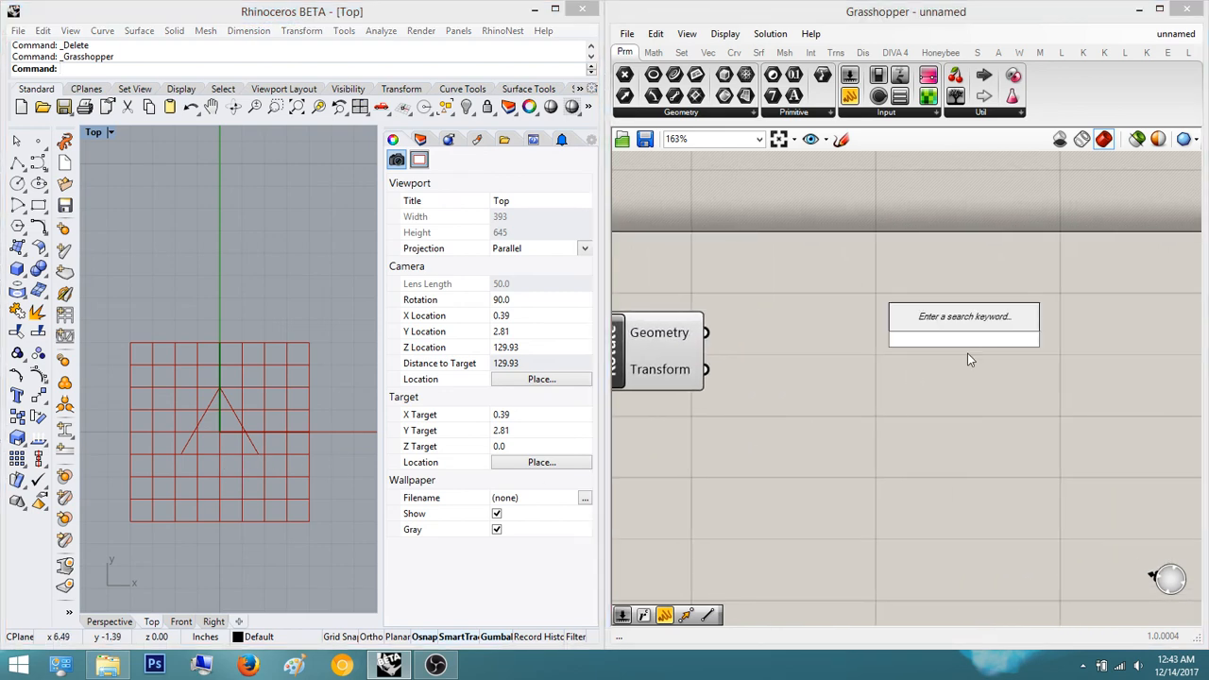
pyautogui.write('mi')
pyautogui.press('BackSpace')
pyautogui.press('BackSpace')
pyautogui.write('expl')
pyautogui.press('Return')
pyautogui.scroll(-2, 973, 292)
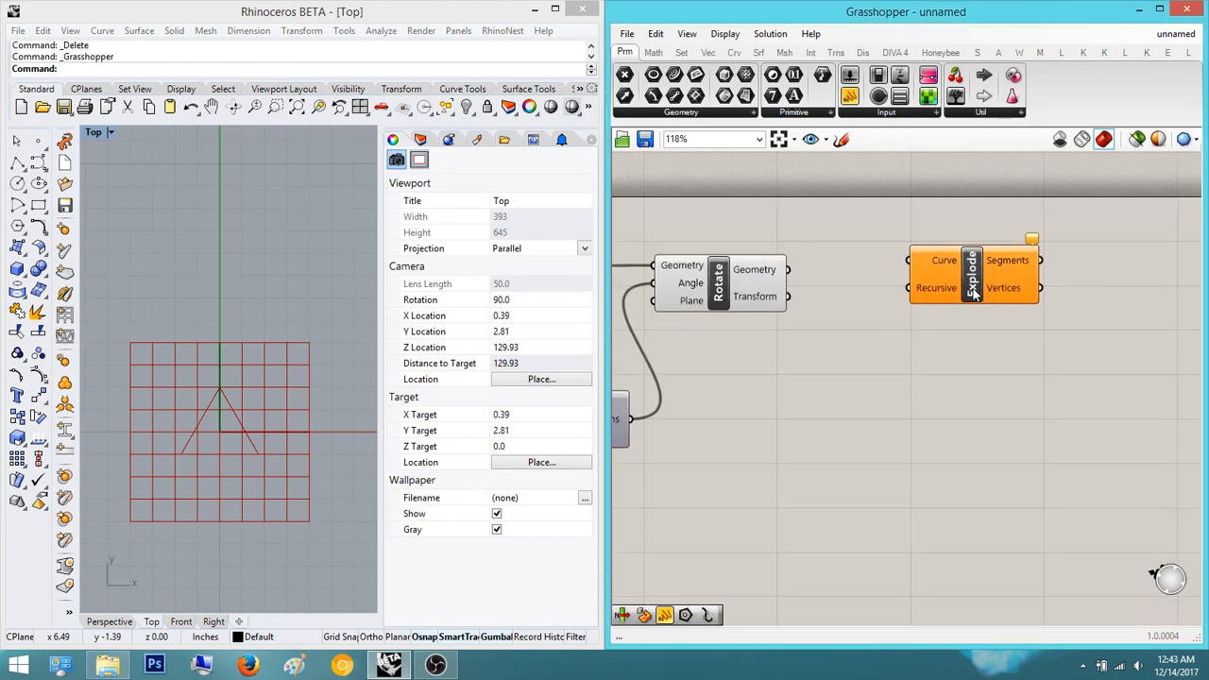
pyautogui.moveTo(973, 292); pyautogui.dragTo(849, 468)
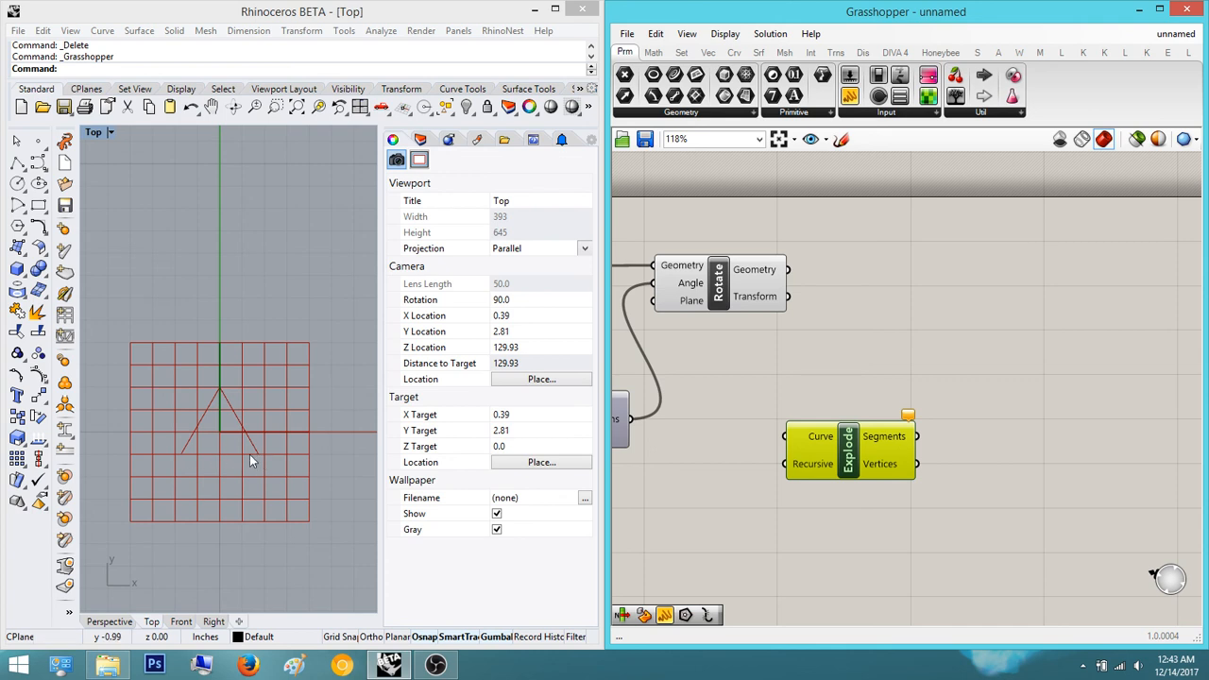
# - Add a Mirror Curve component beyond the Rotate component, leaving space between them
pyautogui.doubleClick(1038, 322)
pyautogui.write('mirr')
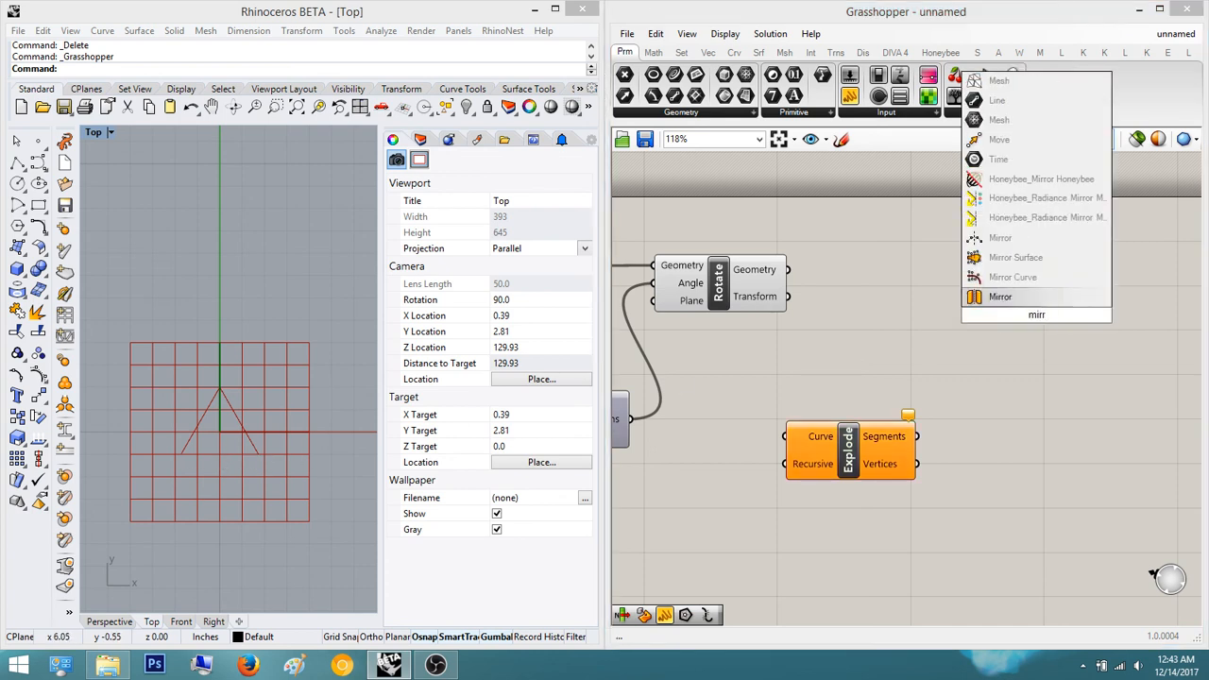
pyautogui.click(1013, 277)
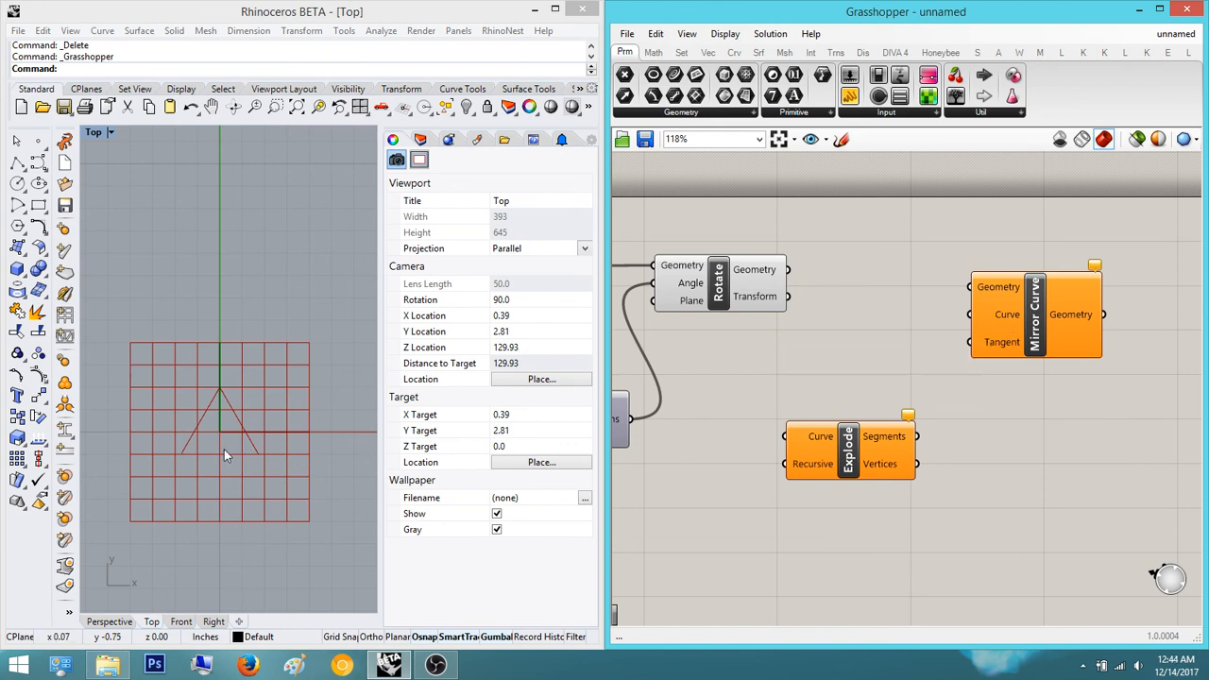
pyautogui.moveTo(1046, 334); pyautogui.dragTo(963, 331, button='right')
pyautogui.moveTo(962, 333); pyautogui.dragTo(995, 304)
pyautogui.moveTo(979, 389); pyautogui.dragTo(1027, 404, button='right')
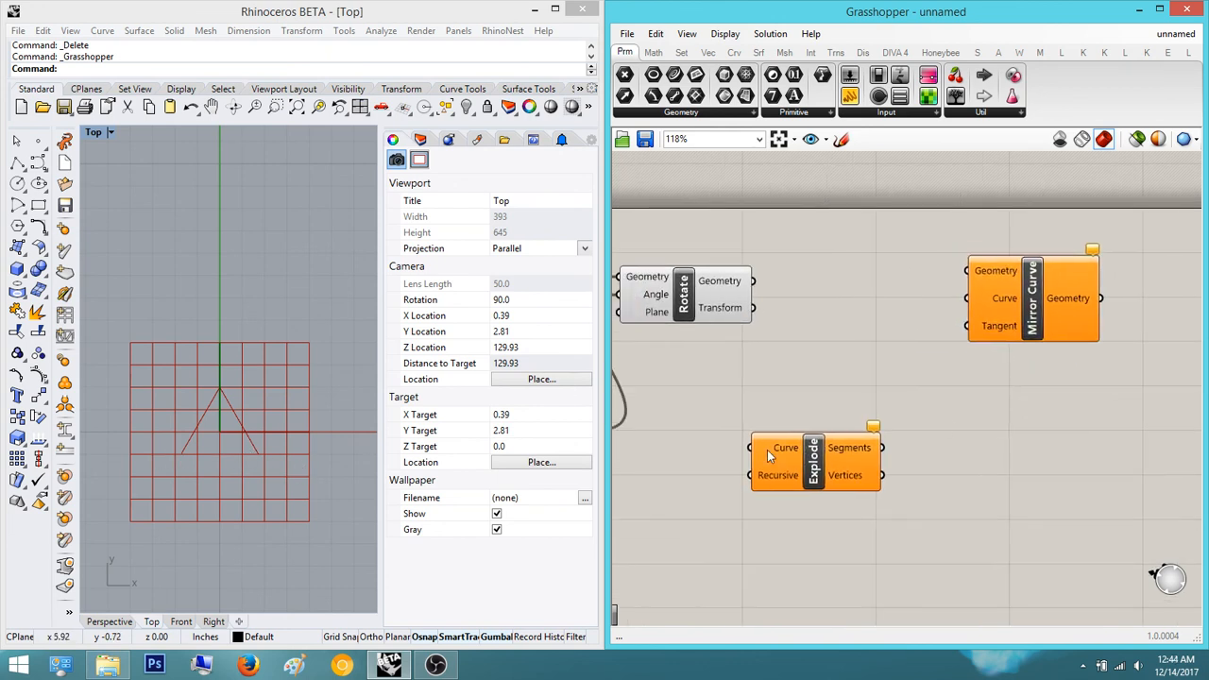
# - Connect Rotate's Geometry output to Explode's Curve input and highlight the exploded triangle edges
pyautogui.moveTo(752, 448); pyautogui.dragTo(754, 281)
pyautogui.click(812, 453)
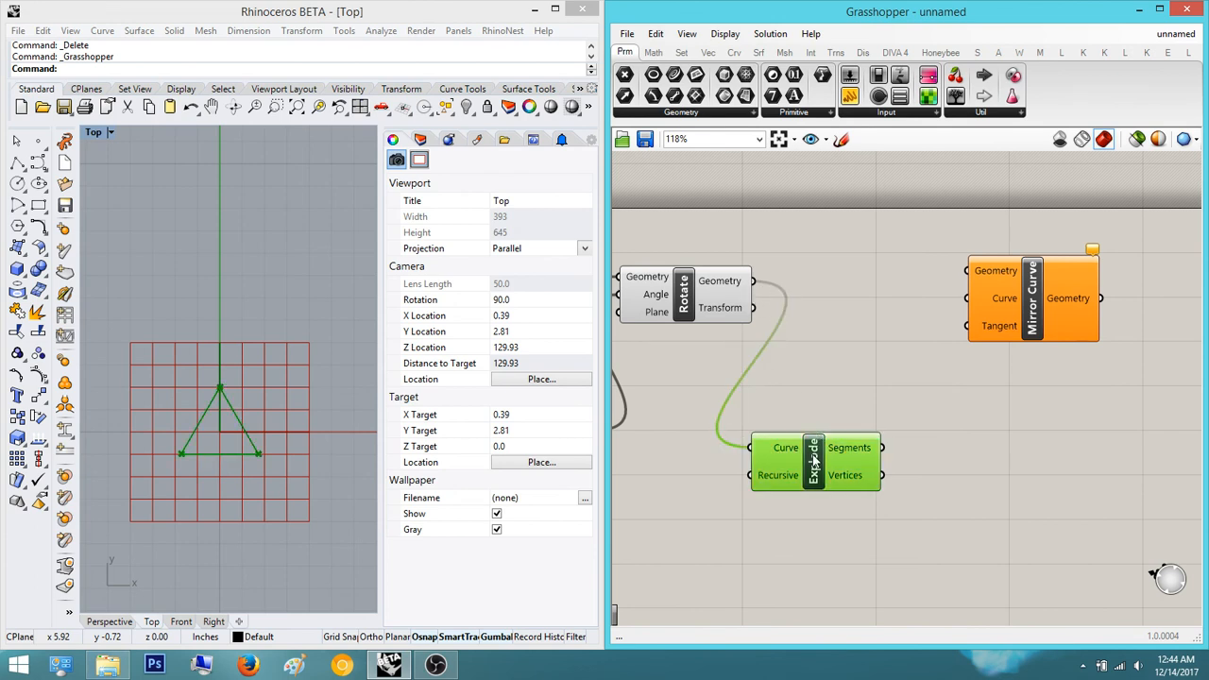
pyautogui.click(939, 475)
# - Add a List Item component beside Explode and connect Explode's Segments output to its List input
pyautogui.moveTo(918, 501); pyautogui.dragTo(924, 477, button='right')
pyautogui.doubleClick(924, 476)
pyautogui.write('list item')
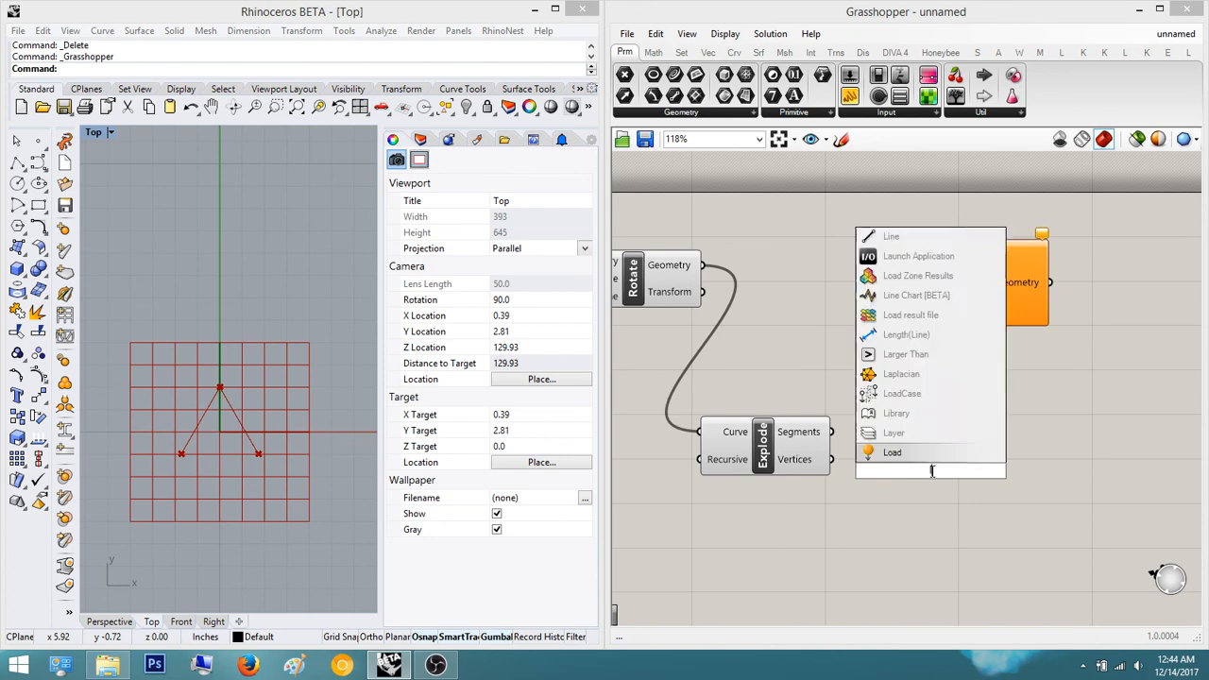
pyautogui.press('Return')
pyautogui.scroll(3, 931, 472)
pyautogui.scroll(-2, 927, 477)
pyautogui.moveTo(927, 477); pyautogui.dragTo(930, 436, button='right')
pyautogui.scroll(1, 931, 438)
pyautogui.click(931, 437)
pyautogui.moveTo(792, 375); pyautogui.dragTo(869, 400)
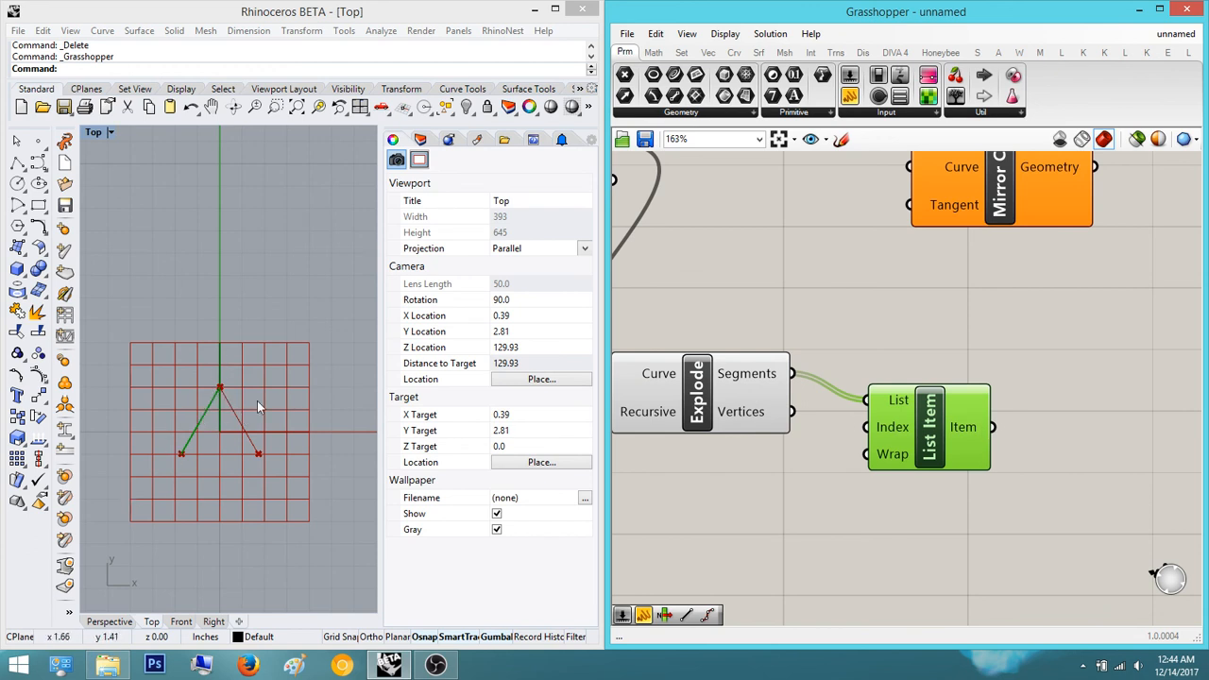
# - Add a number slider set to 2, connect it to List Item's Index input and highlight the selected edge
pyautogui.moveTo(854, 493); pyautogui.dragTo(937, 435, button='right')
pyautogui.doubleClick(878, 482)
pyautogui.write('2')
pyautogui.press('Return')
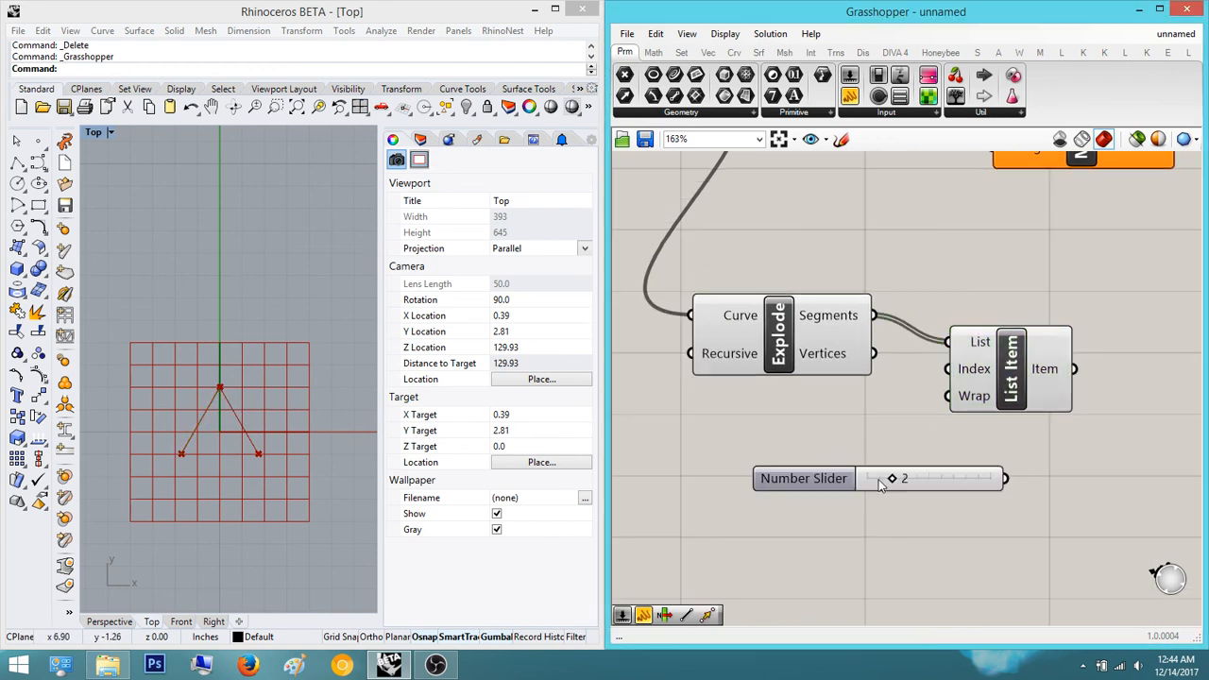
pyautogui.moveTo(1006, 478); pyautogui.dragTo(961, 372)
pyautogui.click(1013, 376)
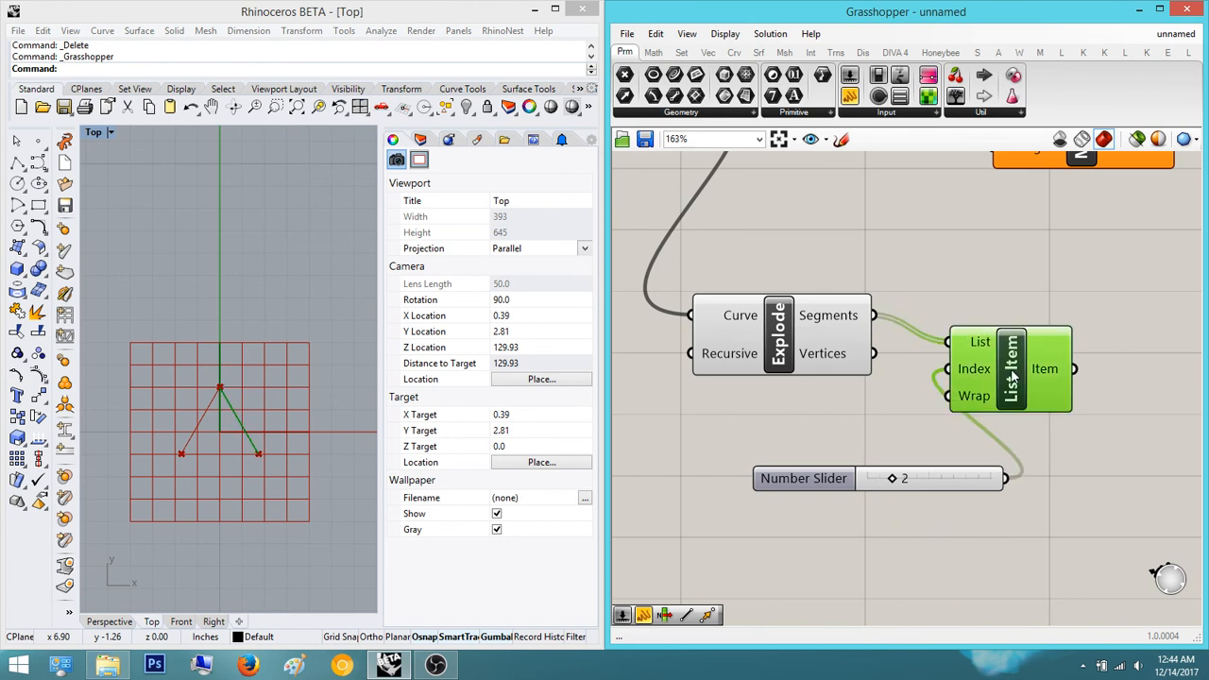
# - Set the List Item index slider to 1 and move the slider farther from the List Item component
pyautogui.click(976, 484)
pyautogui.moveTo(904, 486); pyautogui.dragTo(884, 486)
pyautogui.click(993, 373)
pyautogui.moveTo(958, 482); pyautogui.dragTo(810, 480)
pyautogui.click(1044, 477)
pyautogui.moveTo(1048, 475); pyautogui.dragTo(1012, 511, button='right')
pyautogui.scroll(-1, 1013, 510)
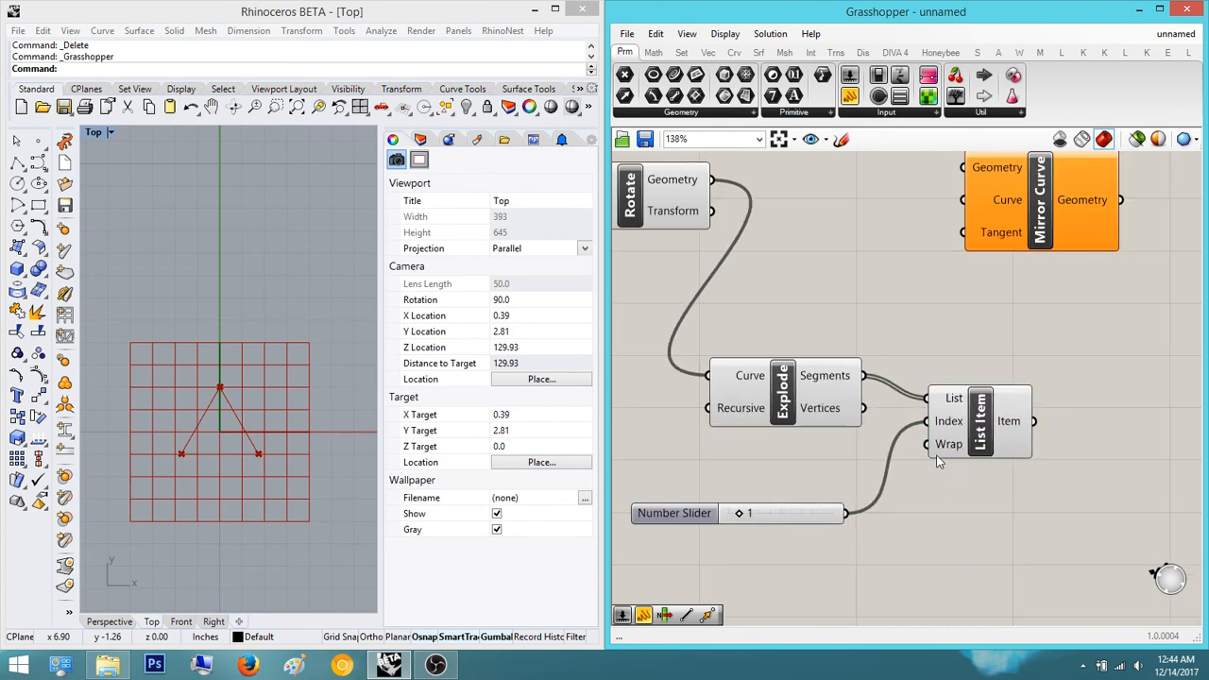
# - Examine the output of Polygon, Rotate, Explode and List Item in the Top viewport by selecting each component in turn
pyautogui.scroll(-2, 983, 483)
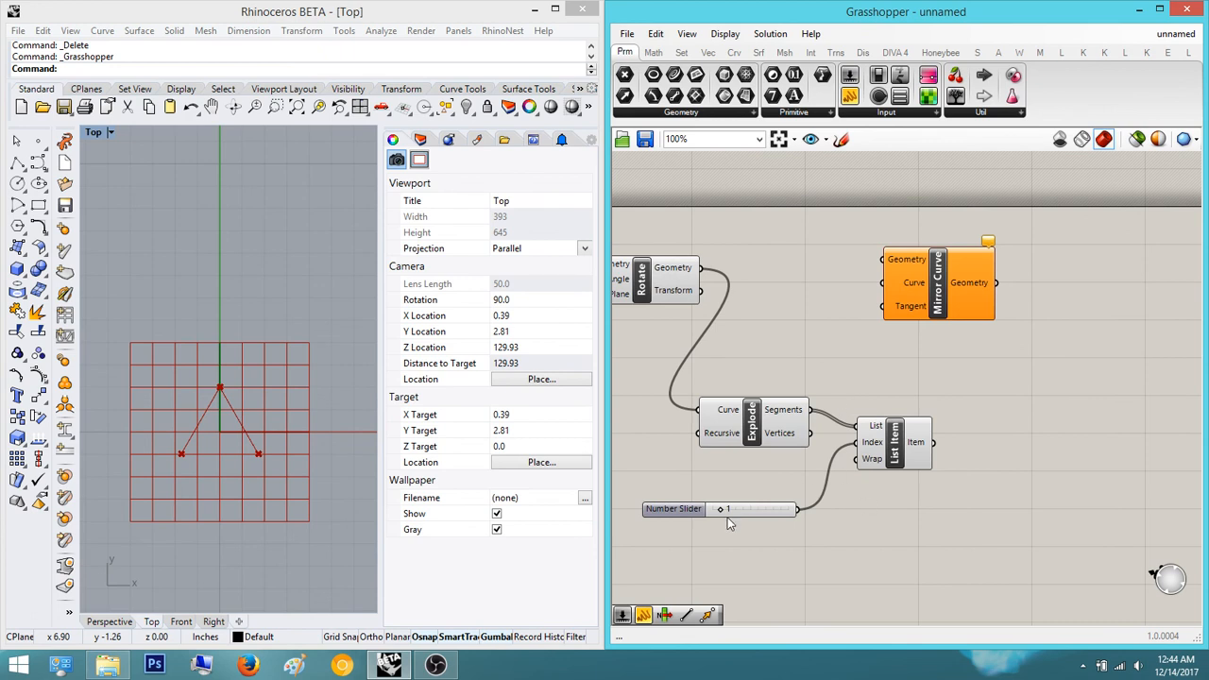
pyautogui.click(902, 440)
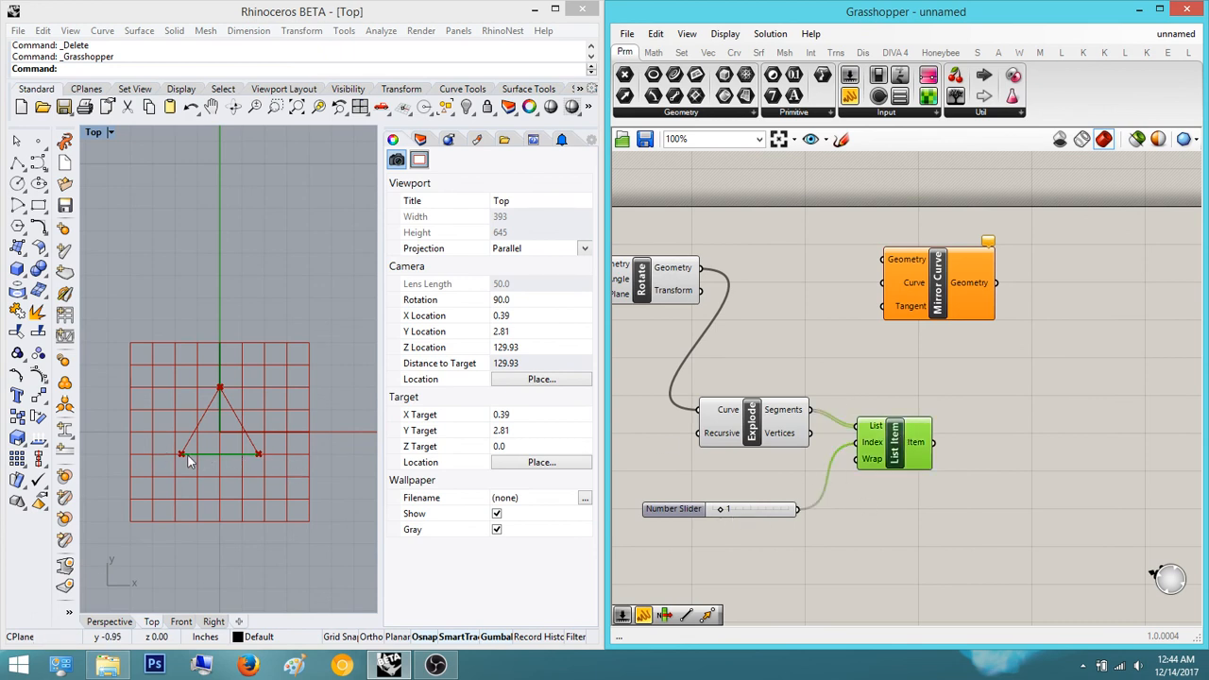
pyautogui.click(782, 435)
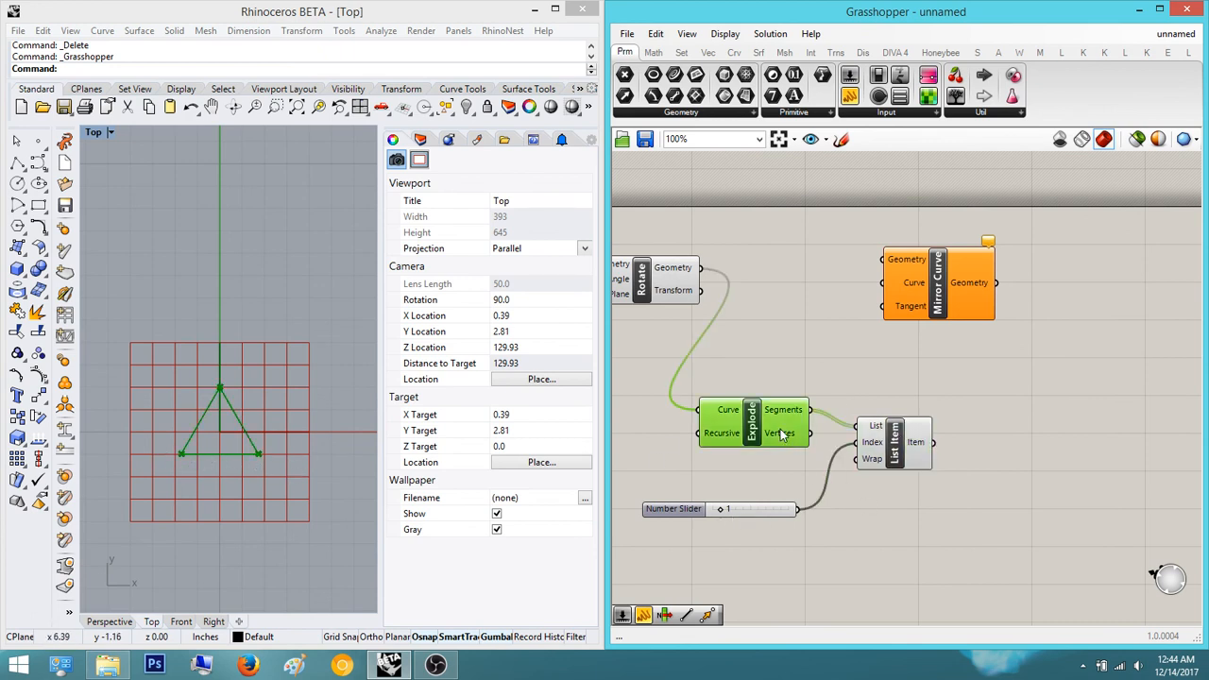
pyautogui.click(813, 381)
pyautogui.moveTo(704, 280); pyautogui.dragTo(925, 297, button='right')
pyautogui.click(661, 301)
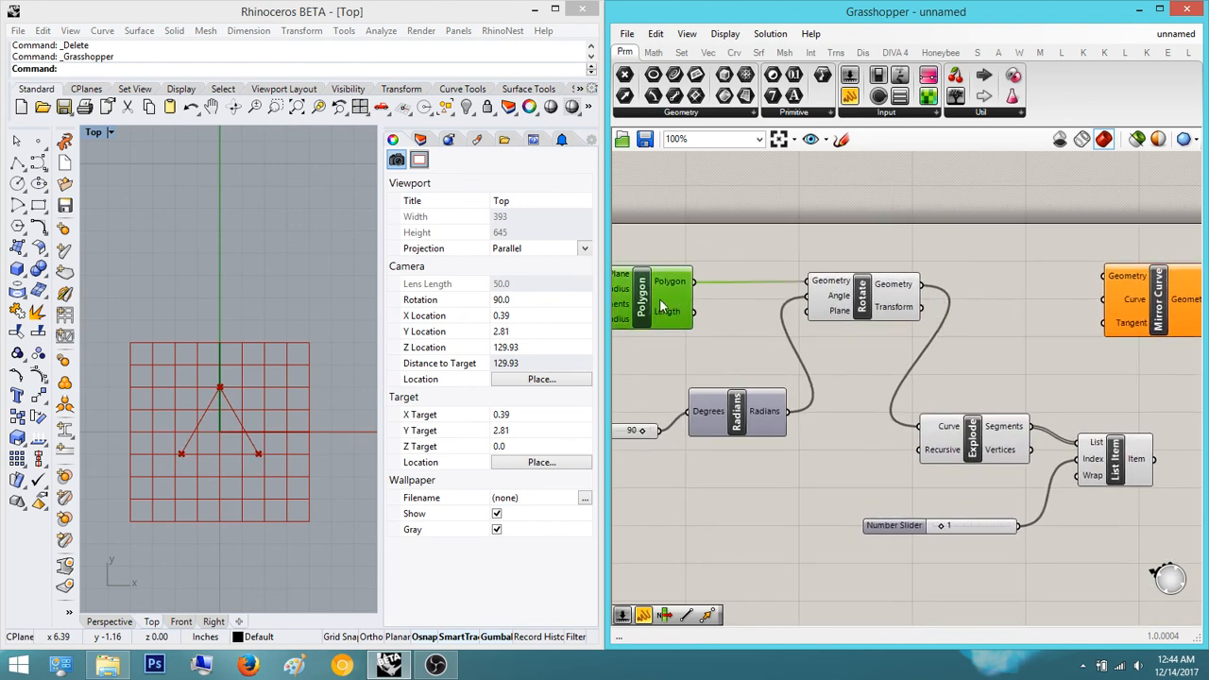
pyautogui.click(849, 305)
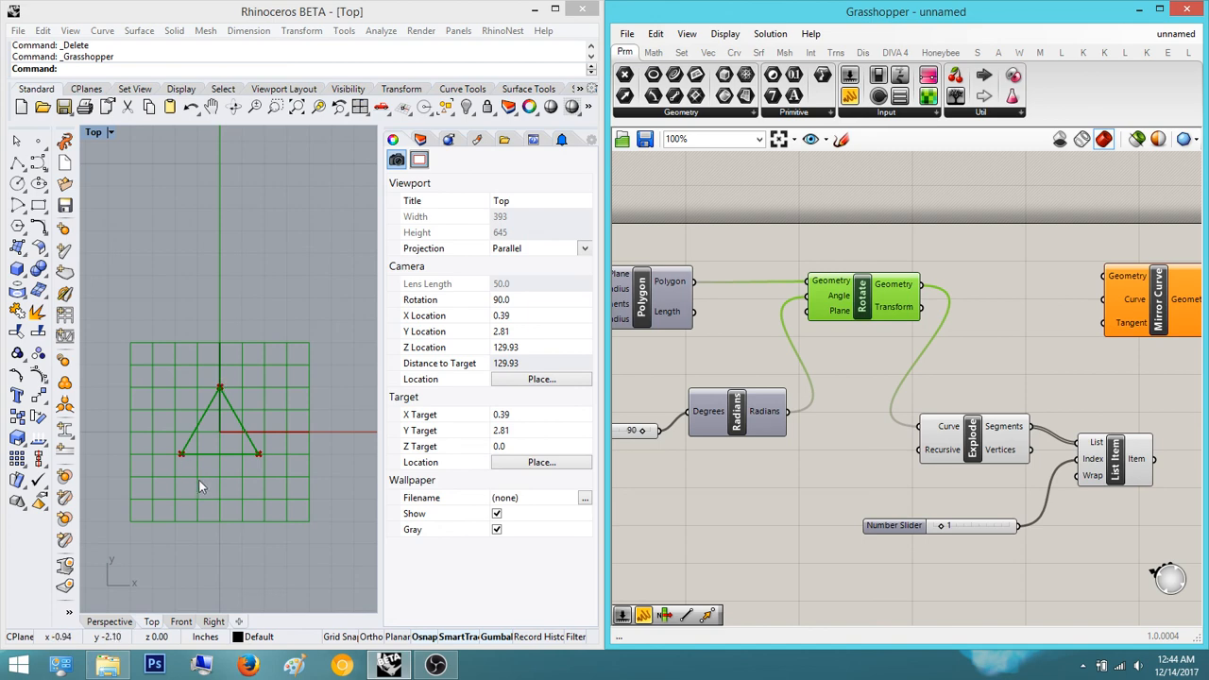
pyautogui.moveTo(935, 439); pyautogui.dragTo(860, 417, button='right')
pyautogui.click(888, 414)
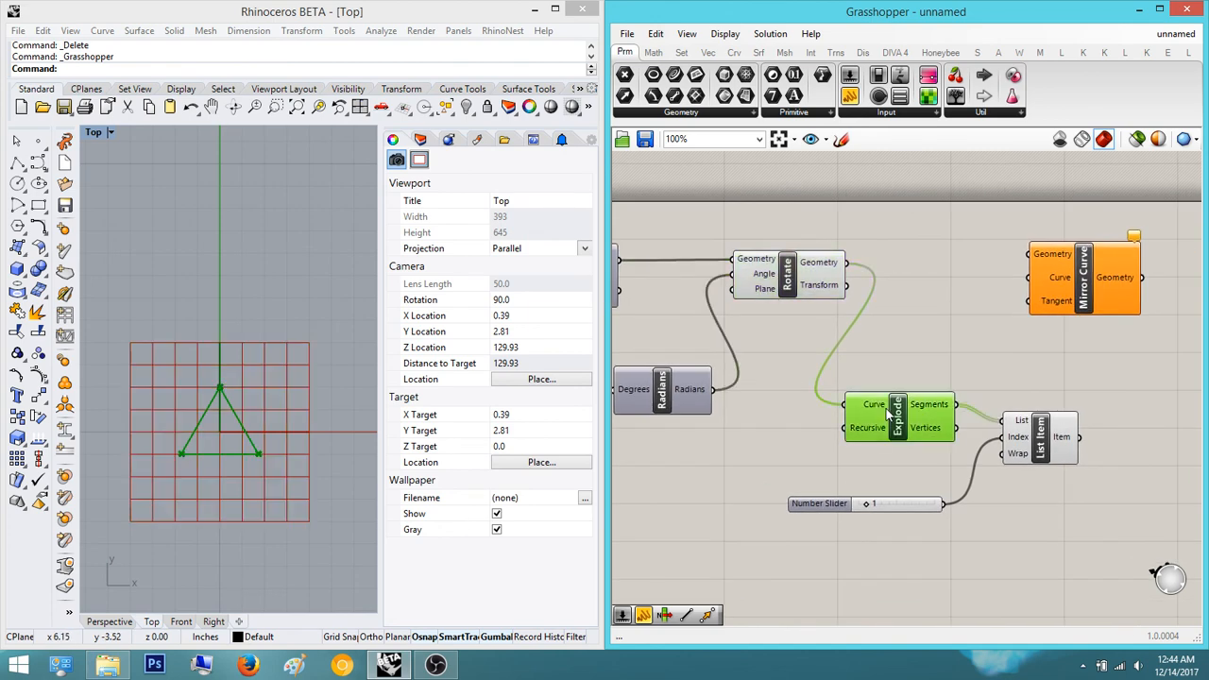
pyautogui.moveTo(933, 432); pyautogui.dragTo(842, 408, button='right')
pyautogui.click(947, 415)
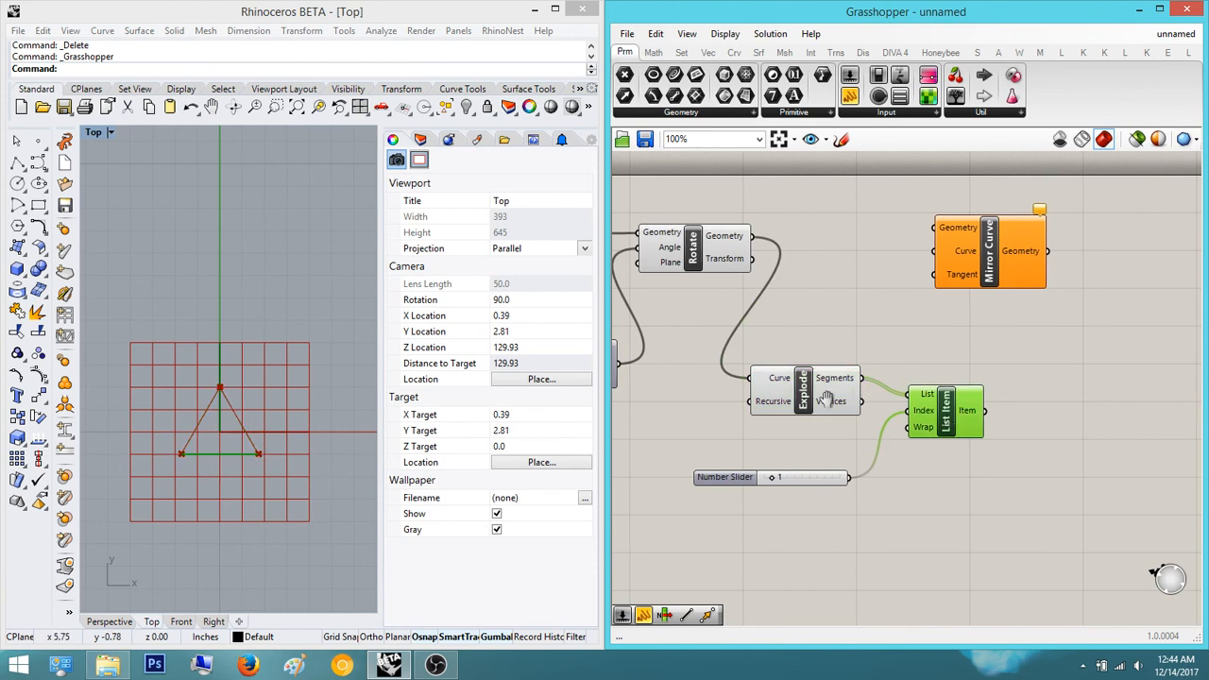
# - Move Mirror Curve farther along the canvas and connect List Item's Item output to its Curve input
pyautogui.moveTo(827, 399); pyautogui.dragTo(644, 442, button='right')
pyautogui.moveTo(810, 302); pyautogui.dragTo(953, 309)
pyautogui.click(940, 359)
pyautogui.moveTo(940, 359); pyautogui.dragTo(1033, 361, button='right')
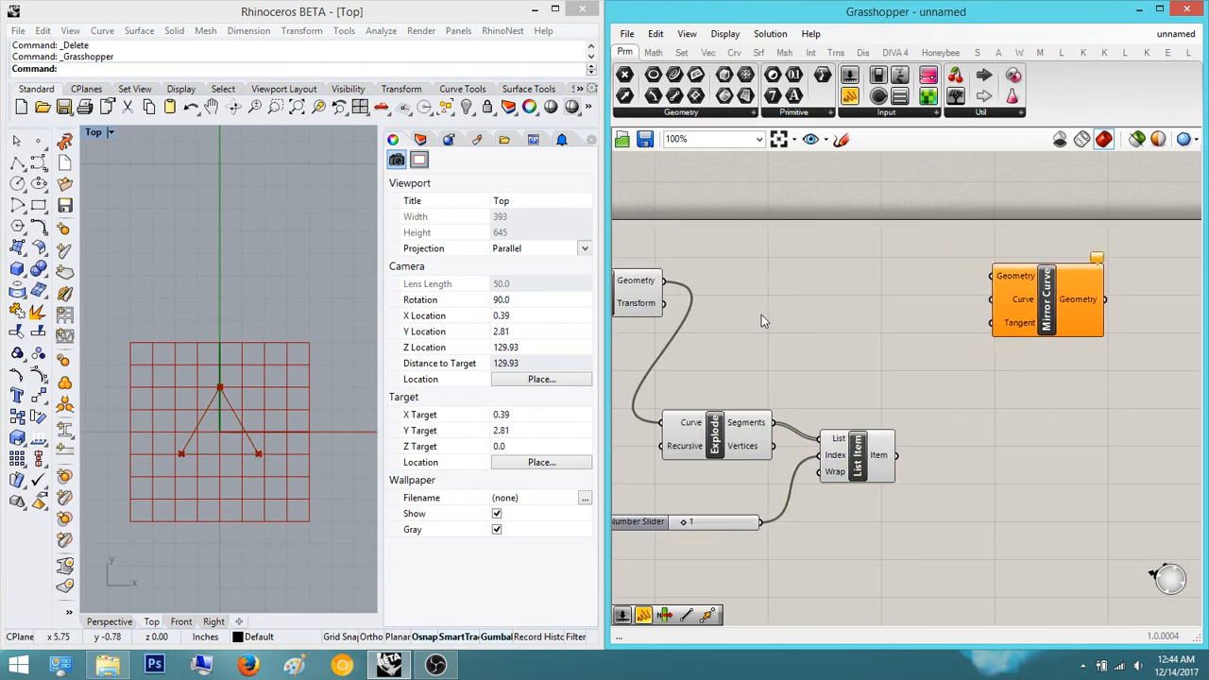
pyautogui.moveTo(991, 299); pyautogui.dragTo(897, 455)
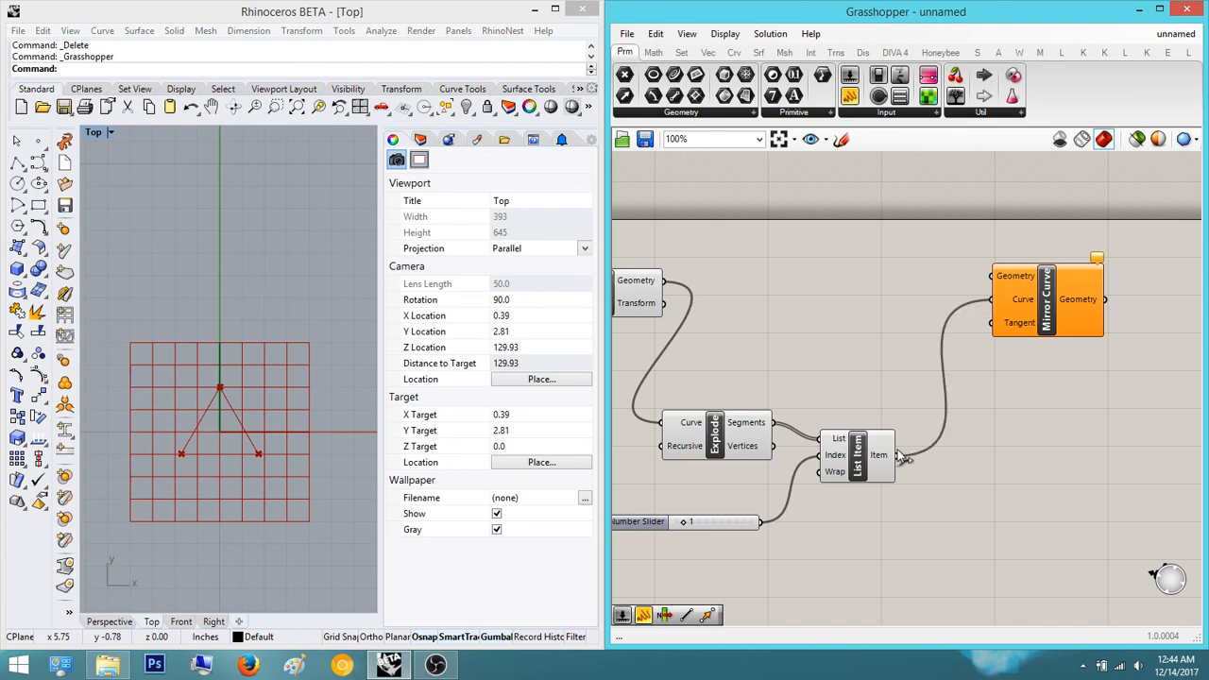
# - Connect Rotate's Geometry output to Mirror Curve's Geometry input
pyautogui.moveTo(1004, 302); pyautogui.dragTo(1047, 328, button='right')
pyautogui.moveTo(954, 307); pyautogui.dragTo(955, 307)
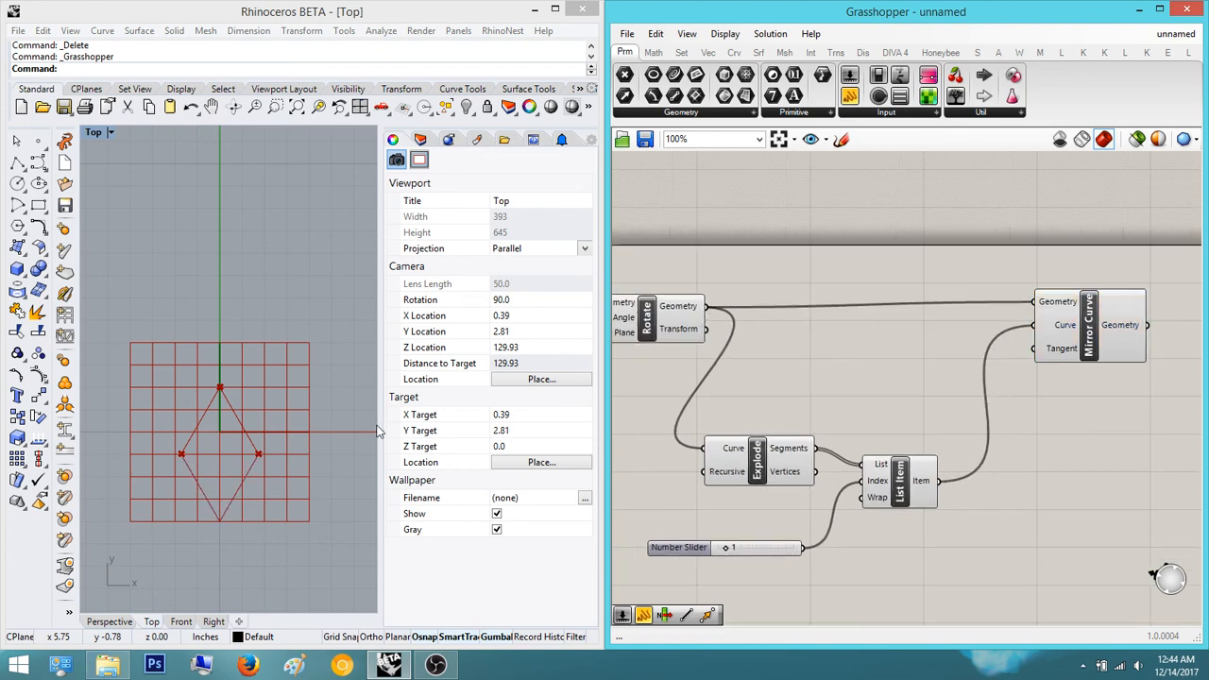
pyautogui.moveTo(923, 445); pyautogui.dragTo(799, 429, button='right')
pyautogui.click(985, 326)
# - Add an Explode component, connect Mirror Curve's Geometry output to its Curve input and move it farther from Mirror Curve
pyautogui.moveTo(953, 401); pyautogui.dragTo(776, 423, button='right')
pyautogui.doubleClick(903, 418)
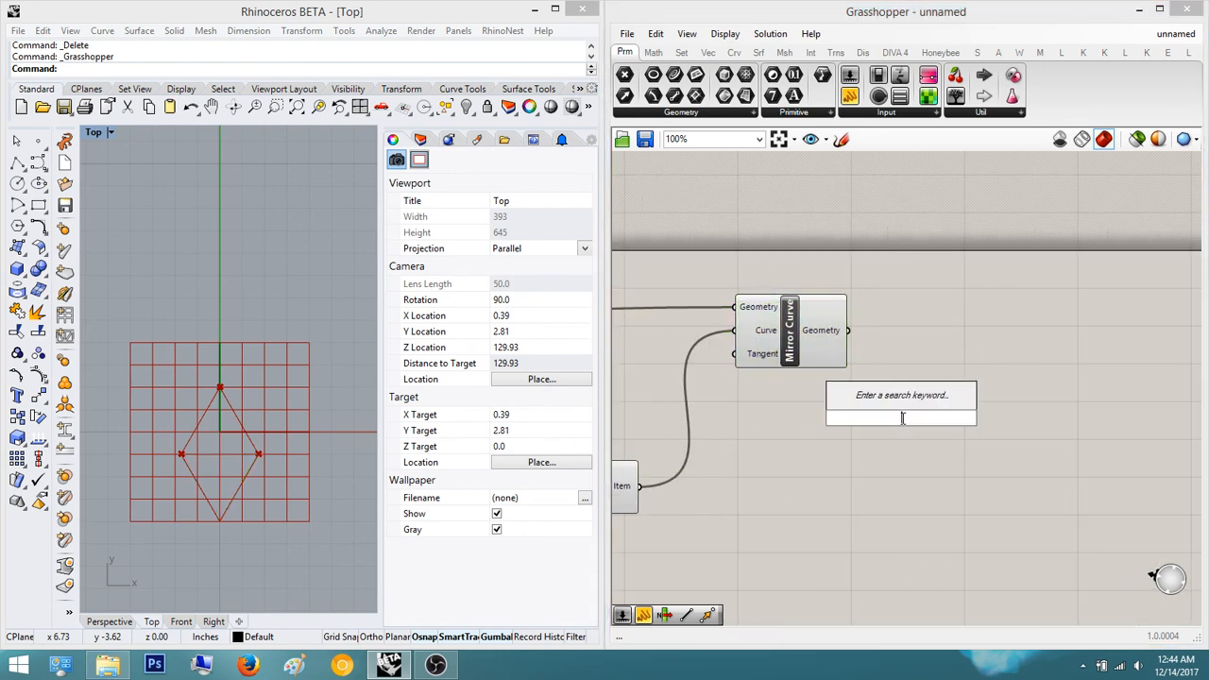
pyautogui.write('explode')
pyautogui.click(867, 401)
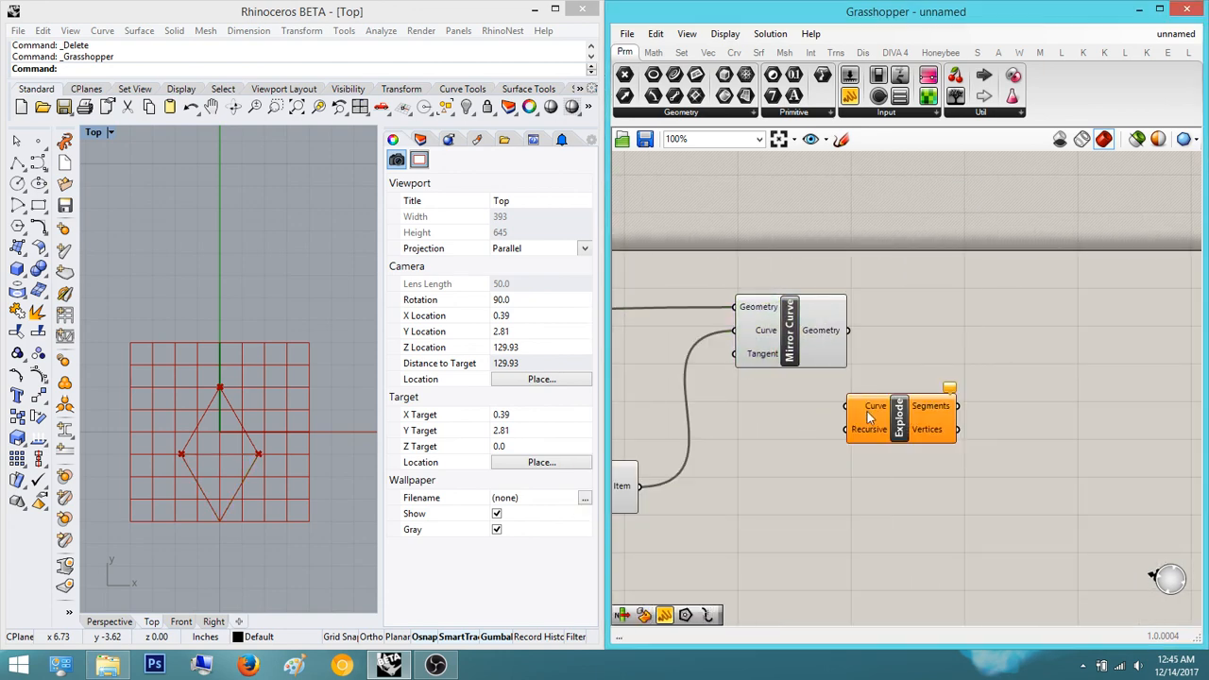
pyautogui.moveTo(848, 407); pyautogui.dragTo(849, 331)
pyautogui.moveTo(910, 429); pyautogui.dragTo(943, 488)
pyautogui.click(905, 446)
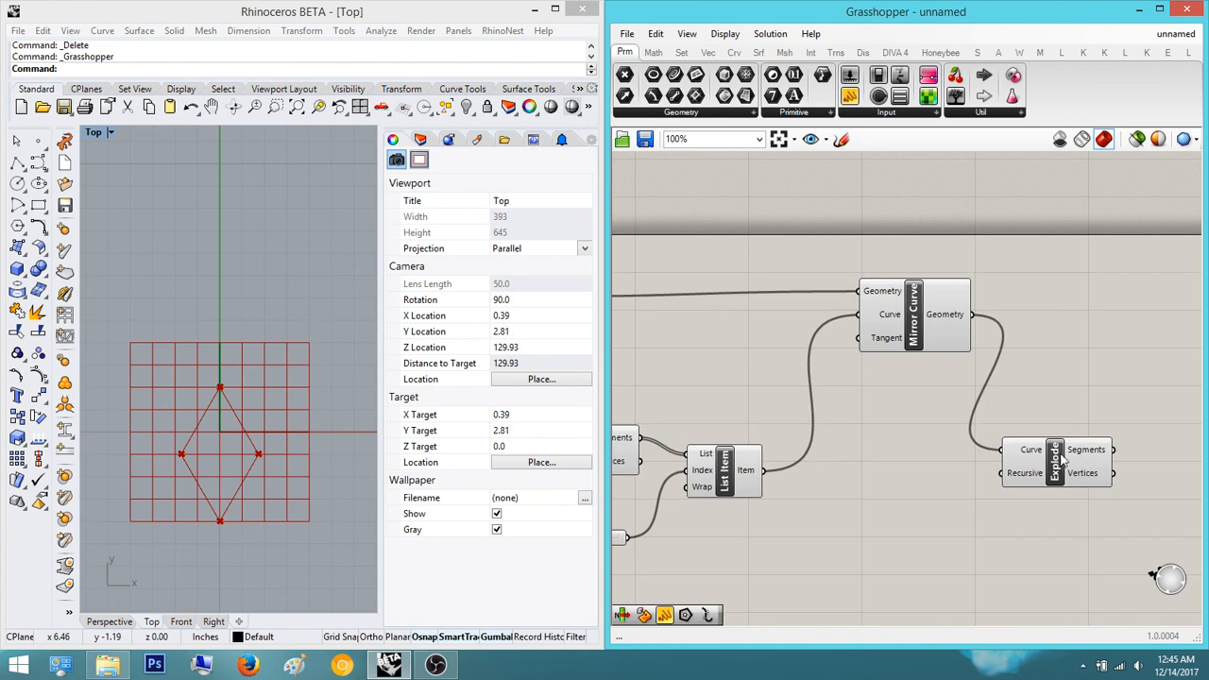
# - Compare the triangles produced by Mirror Curve and Rotate in the Top viewport by selecting each component in turn
pyautogui.click(902, 324)
pyautogui.moveTo(1025, 431); pyautogui.dragTo(1061, 423, button='right')
pyautogui.scroll(-3, 1062, 423)
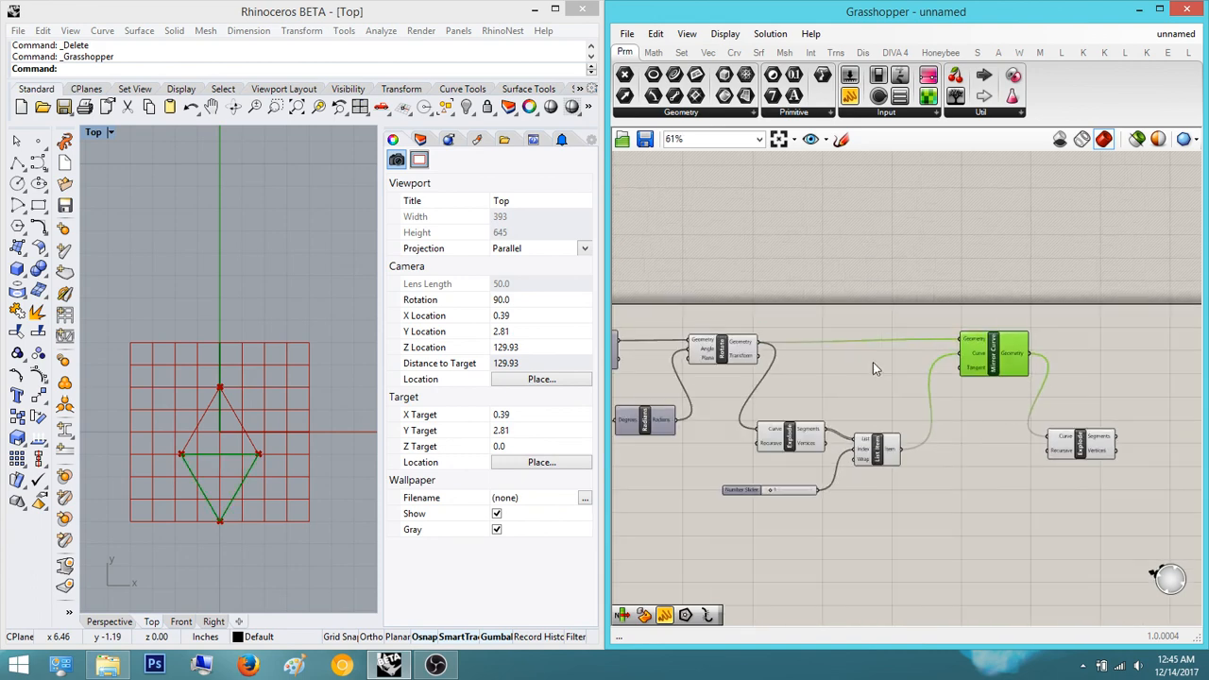
pyautogui.click(724, 349)
pyautogui.moveTo(1009, 368); pyautogui.dragTo(1004, 366)
pyautogui.click(728, 356)
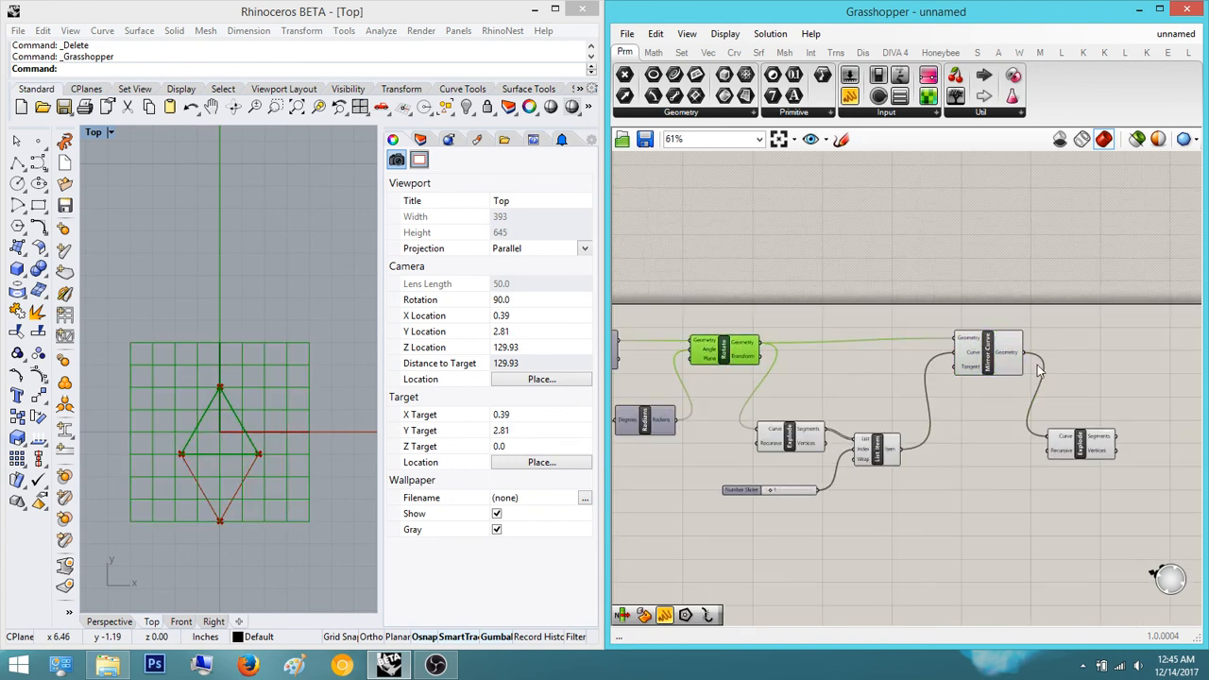
pyautogui.click(1013, 392)
pyautogui.moveTo(1013, 392); pyautogui.dragTo(836, 405, button='right')
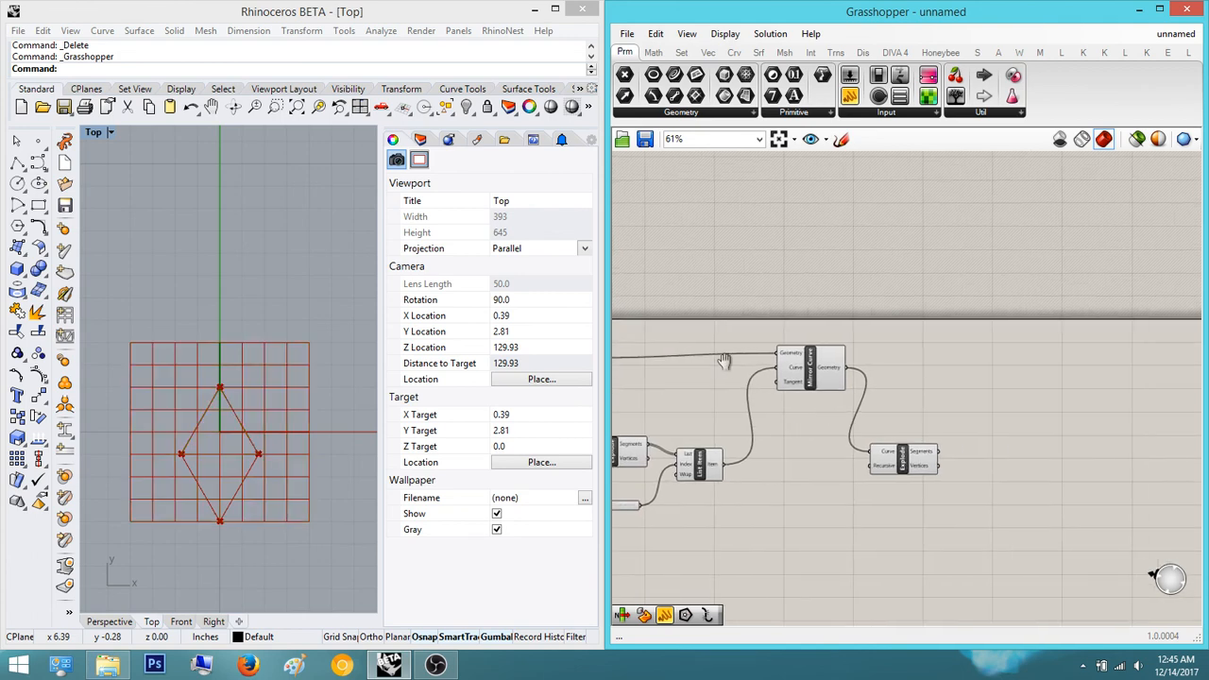
pyautogui.moveTo(726, 359); pyautogui.dragTo(852, 349, button='right')
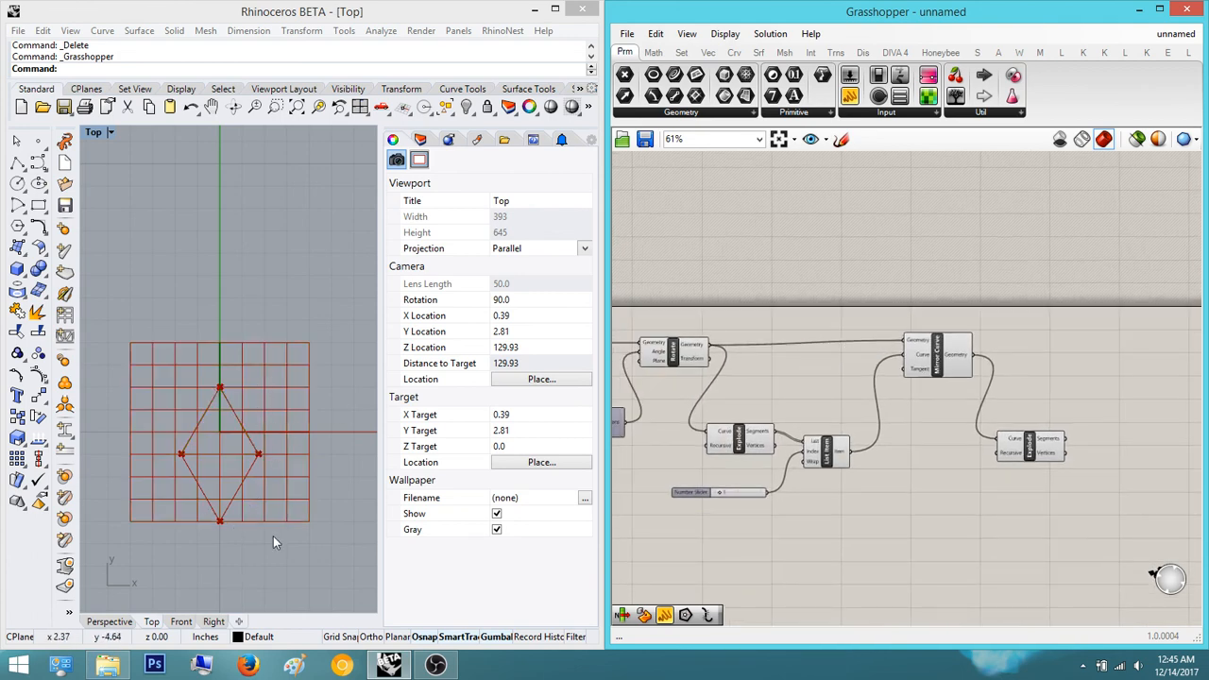
# - Move the Explode component fed by Mirror Curve slightly closer to Mirror Curve
pyautogui.moveTo(1034, 419); pyautogui.dragTo(865, 415, button='right')
pyautogui.scroll(2, 866, 415)
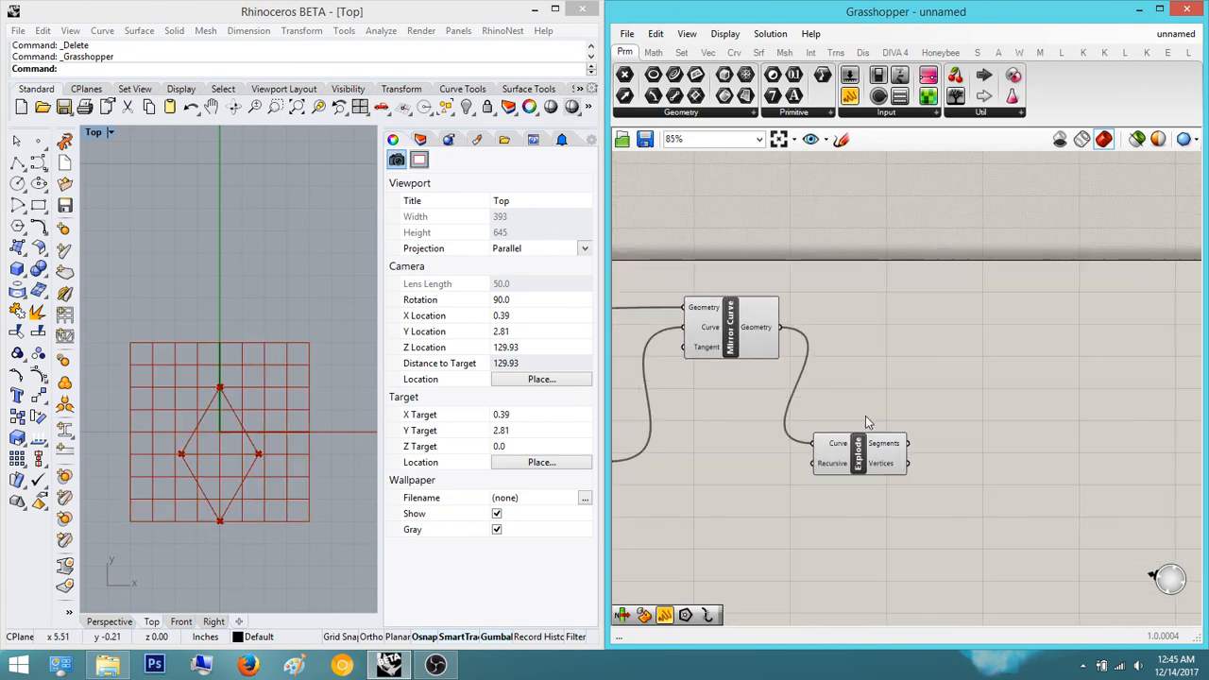
pyautogui.moveTo(860, 444); pyautogui.dragTo(838, 438)
pyautogui.click(910, 389)
pyautogui.moveTo(911, 388); pyautogui.dragTo(824, 409, button='right')
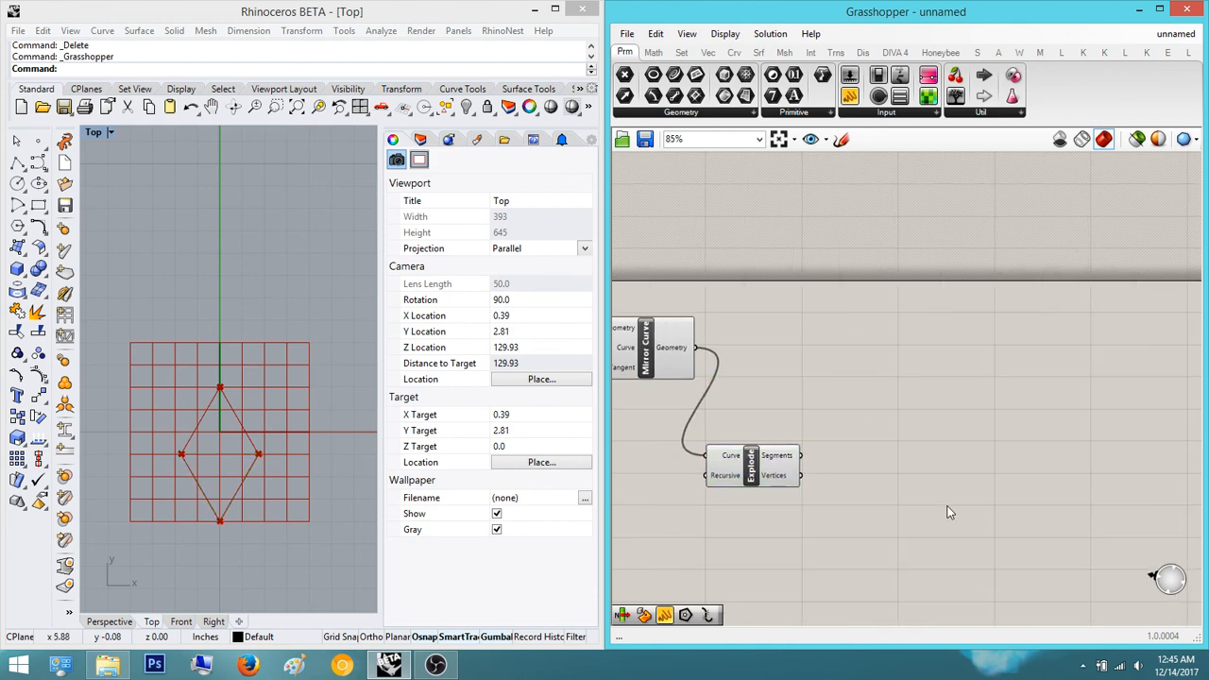
pyautogui.moveTo(947, 510); pyautogui.dragTo(975, 490, button='right')
pyautogui.click(803, 460)
pyautogui.click(876, 392)
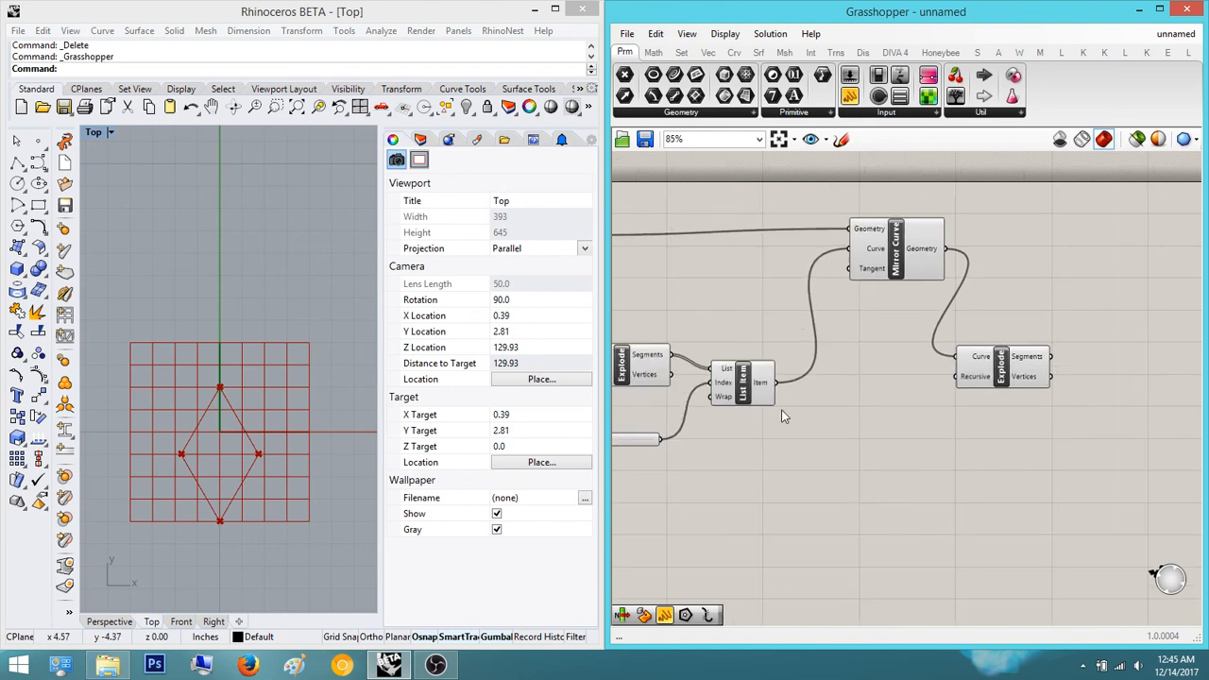
# - Add a second List Item component and connect the Segments output of the rotated triangle's Explode to its List input
pyautogui.moveTo(685, 425); pyautogui.dragTo(979, 424, button='right')
pyautogui.click(1012, 392)
pyautogui.moveTo(979, 469); pyautogui.dragTo(938, 445, button='right')
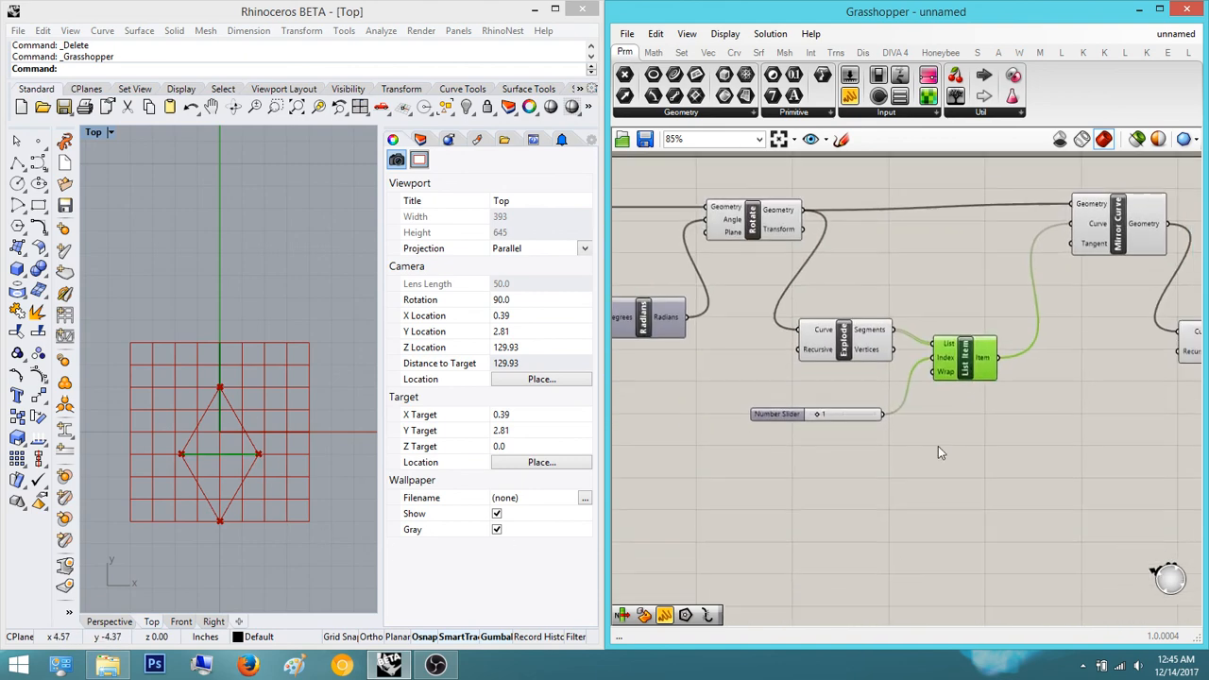
pyautogui.doubleClick(963, 466)
pyautogui.click(946, 501)
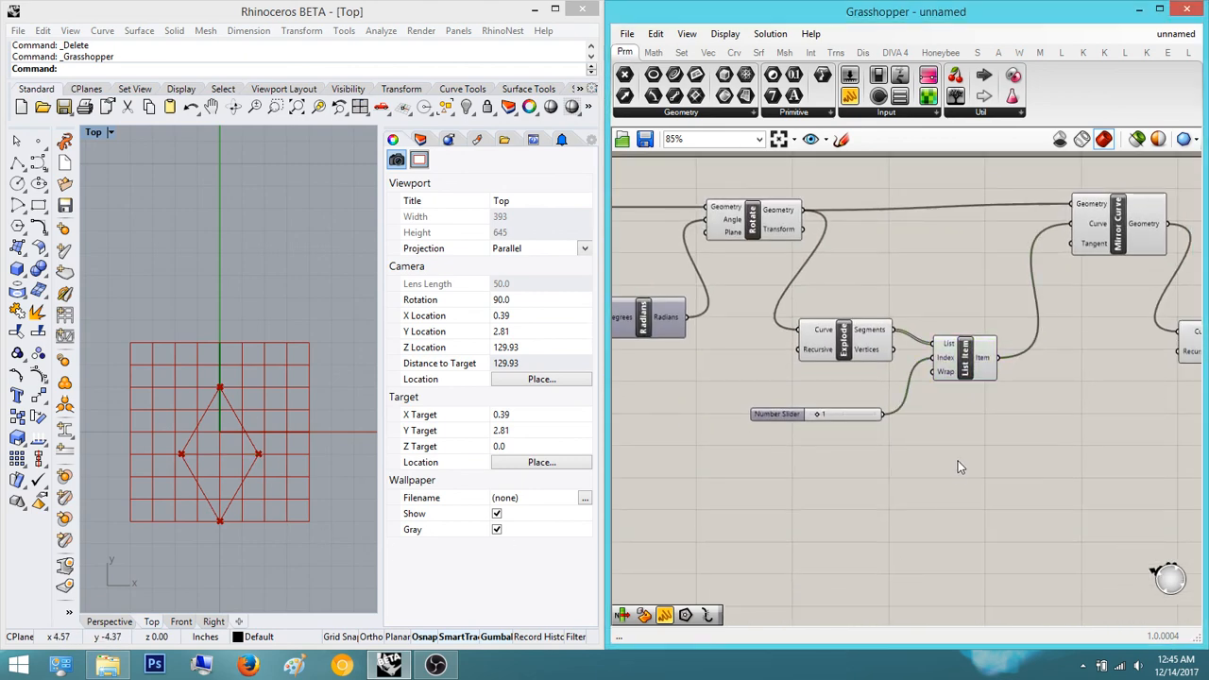
pyautogui.doubleClick(959, 467)
pyautogui.write('list item')
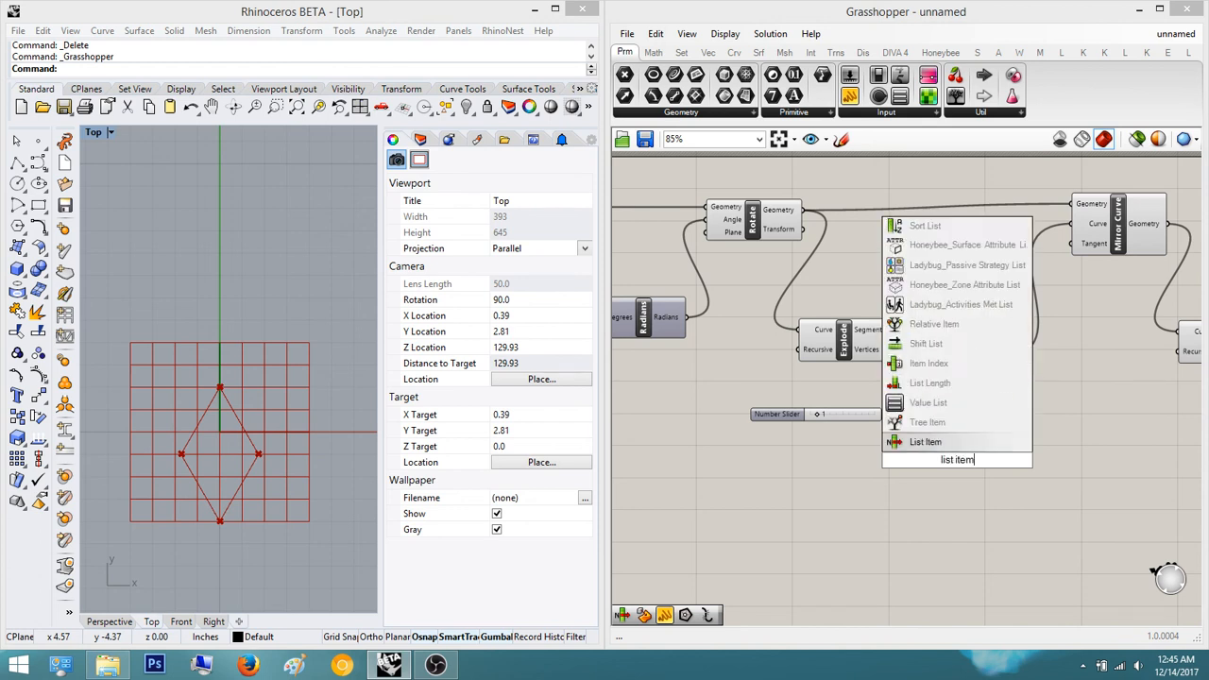
pyautogui.press('Return')
pyautogui.scroll(1, 959, 467)
pyautogui.moveTo(930, 443); pyautogui.dragTo(882, 306)
# - Add a number slider set to 2 and place it below the existing index slider
pyautogui.doubleClick(866, 501)
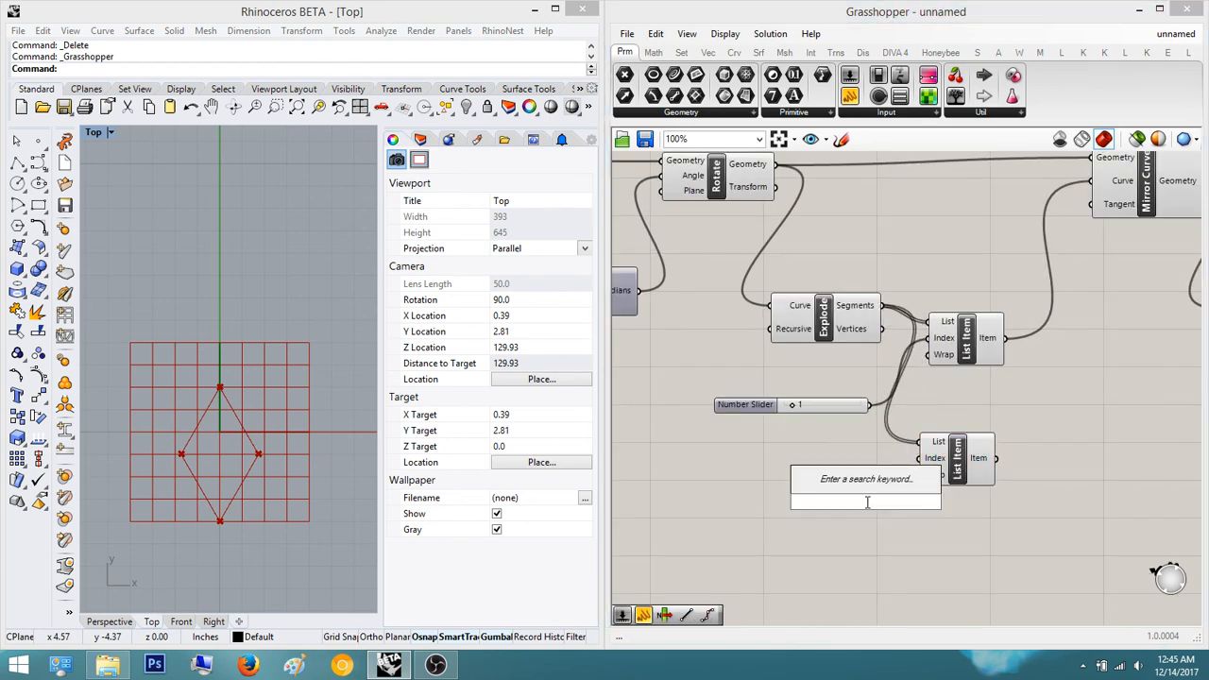
pyautogui.write('2')
pyautogui.press('Return')
pyautogui.moveTo(852, 505); pyautogui.dragTo(716, 511)
# - Add a third List Item, feeding its List input from Explode's Segments and its Index input from the slider set to 2
pyautogui.doubleClick(974, 513)
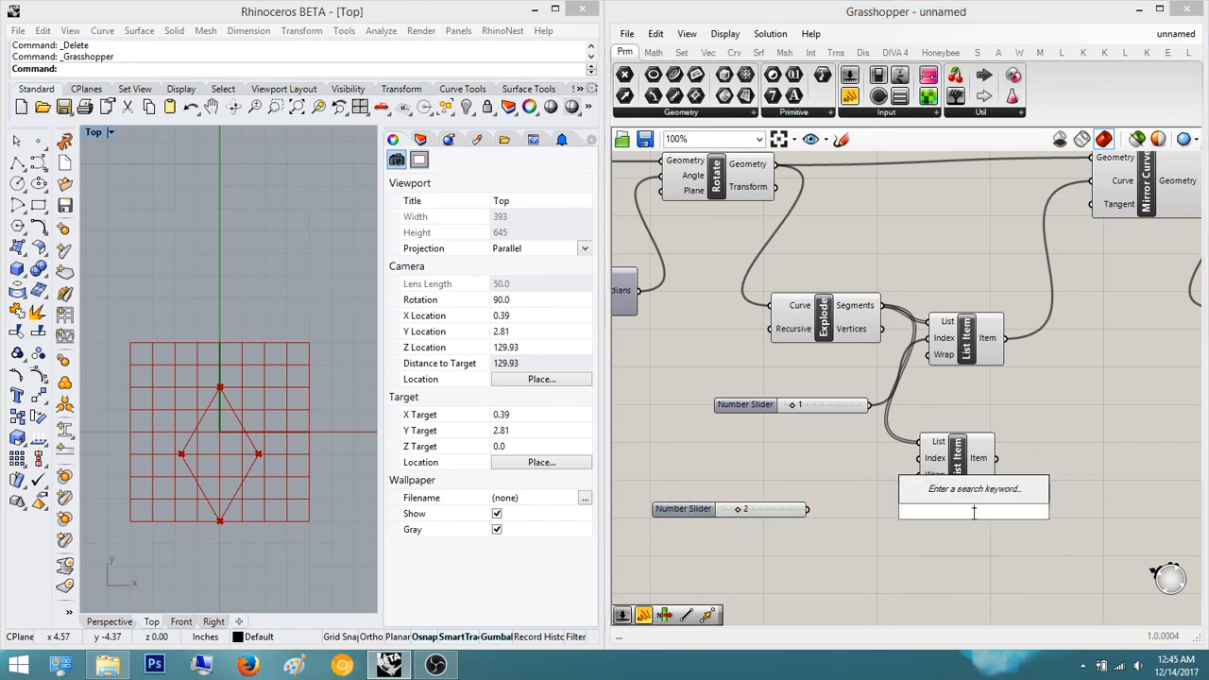
pyautogui.write('list i')
pyautogui.press('Return')
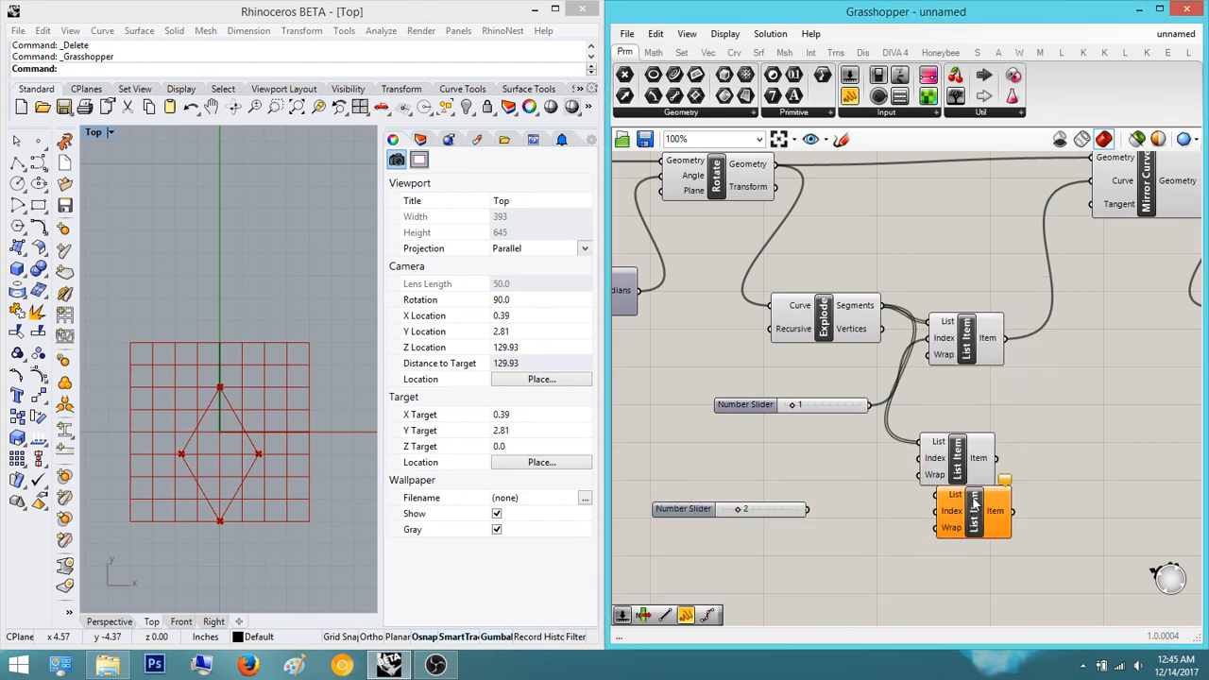
pyautogui.moveTo(936, 494); pyautogui.dragTo(883, 306)
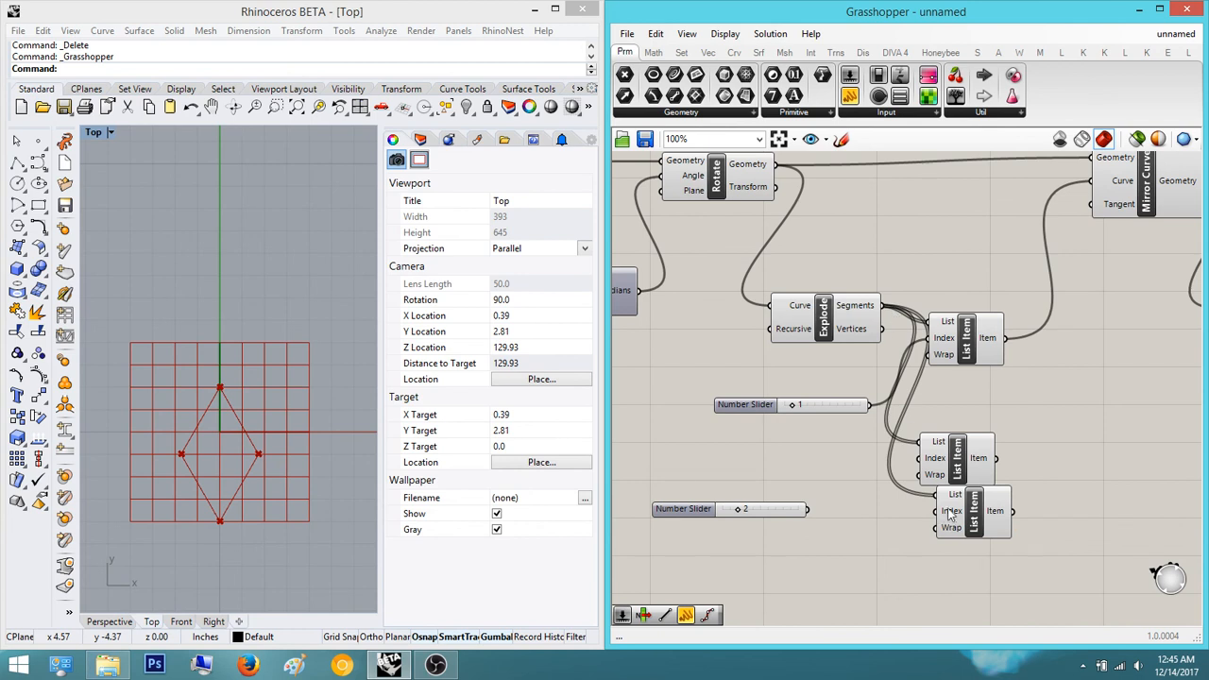
pyautogui.moveTo(949, 511); pyautogui.dragTo(808, 509)
# - Stack the three List Item components with the one without a slider first, and align them vertically
pyautogui.moveTo(971, 475); pyautogui.dragTo(984, 271)
pyautogui.moveTo(981, 340); pyautogui.dragTo(975, 430)
pyautogui.moveTo(978, 250); pyautogui.dragTo(969, 332)
pyautogui.moveTo(1065, 542); pyautogui.dragTo(957, 283)
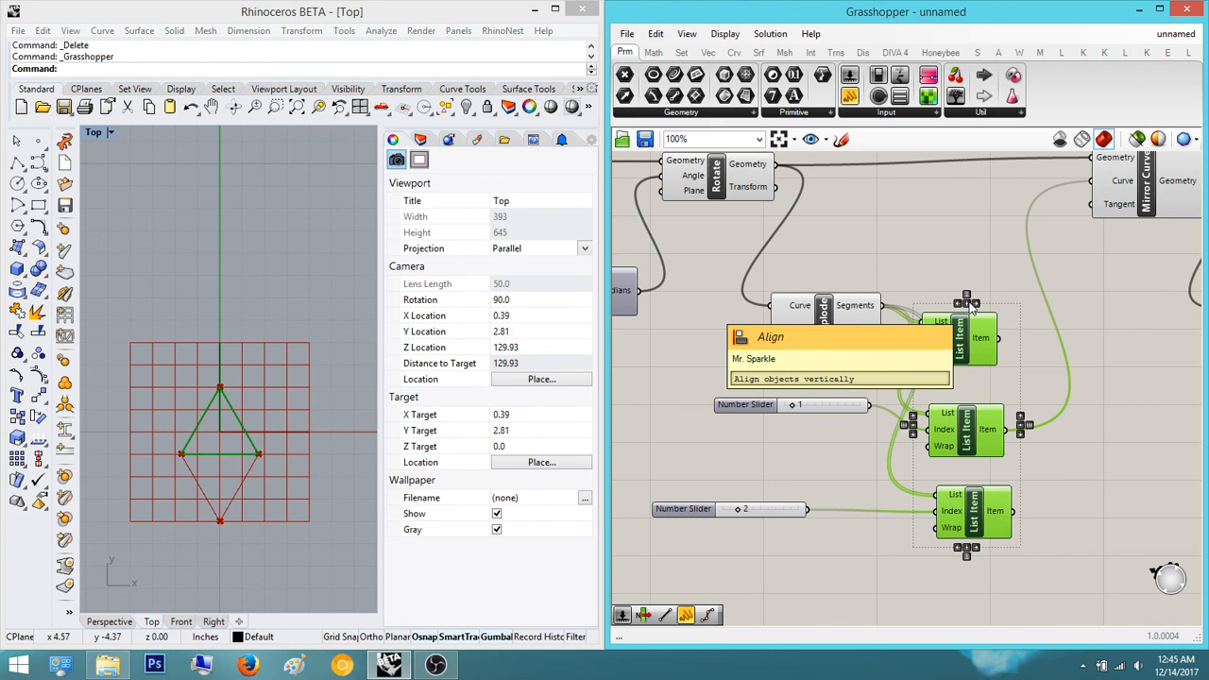
pyautogui.click(969, 304)
pyautogui.click(1130, 436)
# - Align the two index number sliders in a column
pyautogui.moveTo(997, 513); pyautogui.dragTo(1017, 489, button='right')
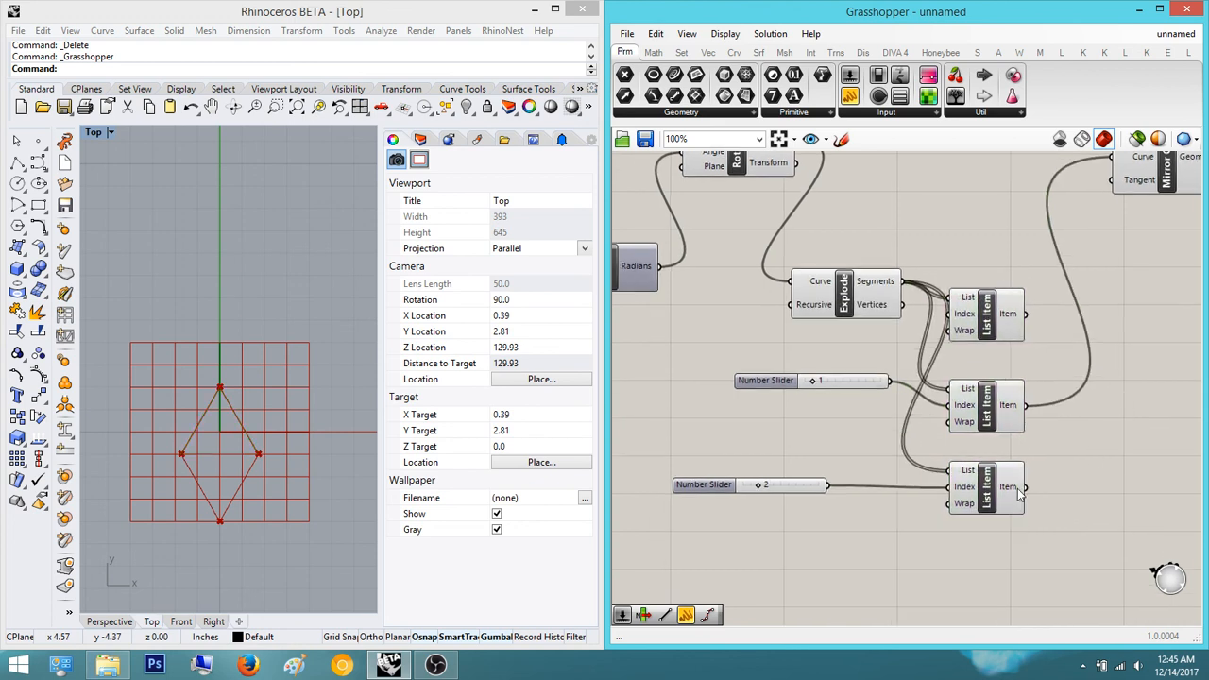
pyautogui.moveTo(816, 568); pyautogui.dragTo(718, 375)
pyautogui.click(780, 367)
pyautogui.click(953, 592)
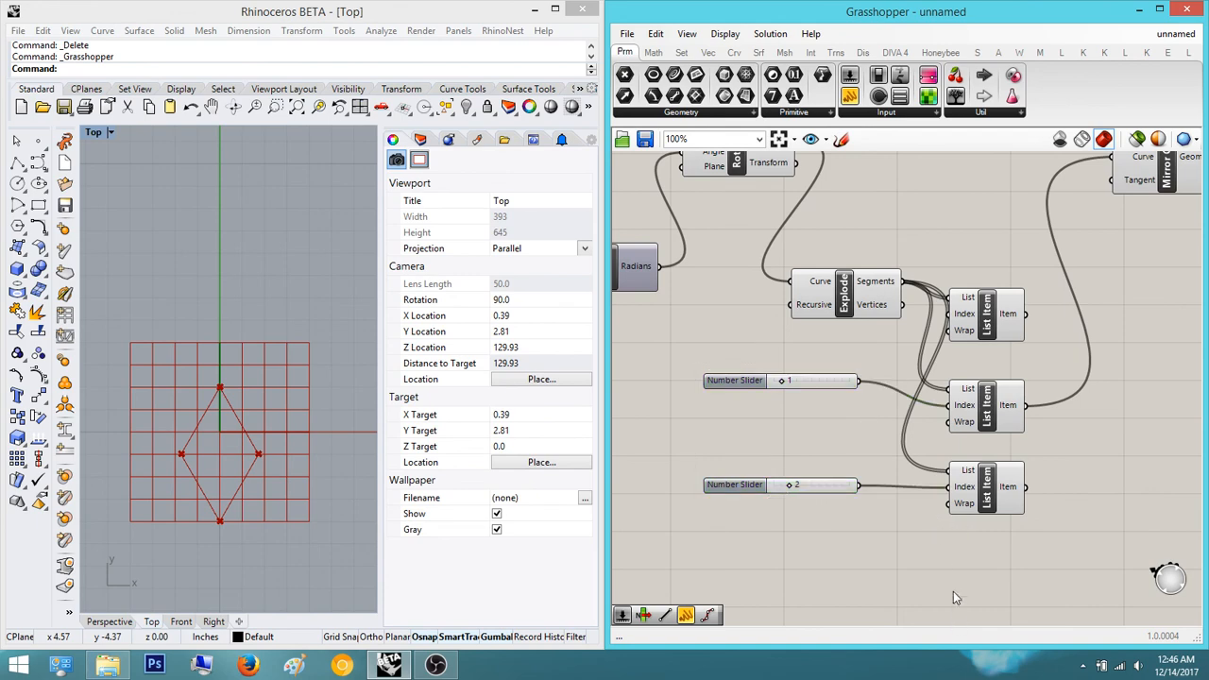
# - Check which triangle edge each of the three List Item components outputs by selecting them in turn
pyautogui.scroll(-3, 1009, 368)
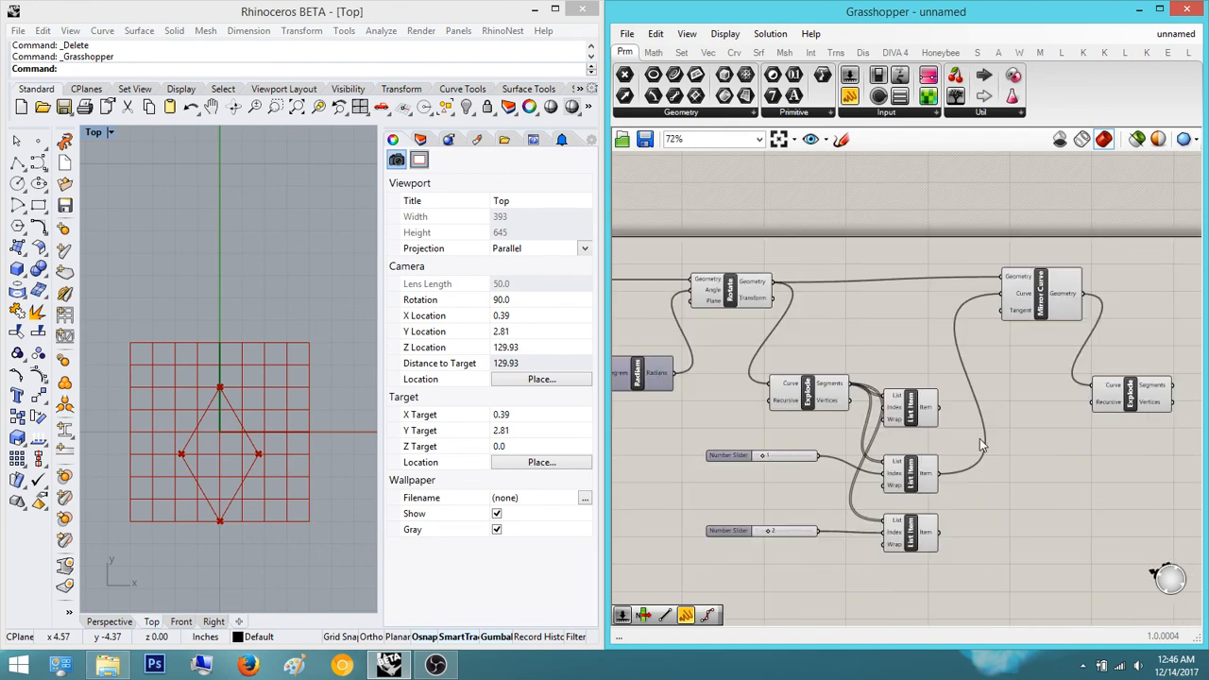
pyautogui.moveTo(968, 434); pyautogui.dragTo(911, 355, button='right')
pyautogui.click(852, 327)
pyautogui.click(854, 404)
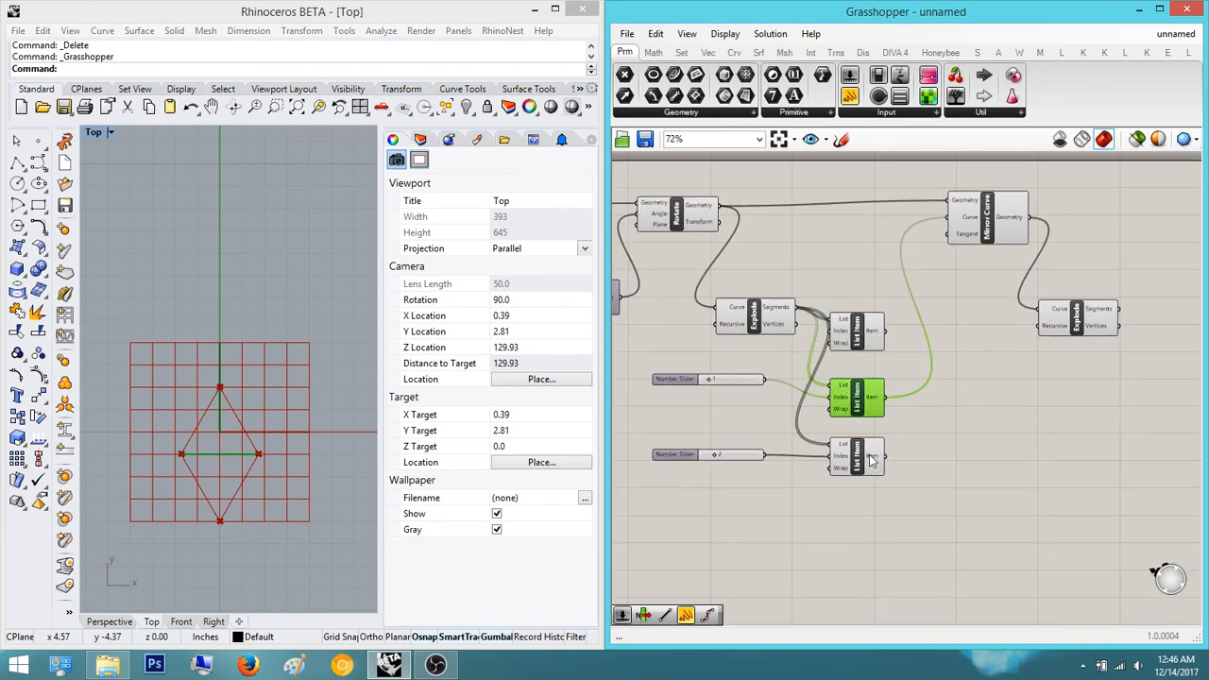
pyautogui.click(869, 458)
pyautogui.click(946, 459)
pyautogui.moveTo(1107, 312); pyautogui.dragTo(971, 338, button='right')
pyautogui.moveTo(892, 395); pyautogui.dragTo(1073, 366, button='right')
pyautogui.moveTo(932, 505); pyautogui.dragTo(888, 326)
pyautogui.click(989, 431)
pyautogui.moveTo(835, 388); pyautogui.dragTo(912, 318, button='right')
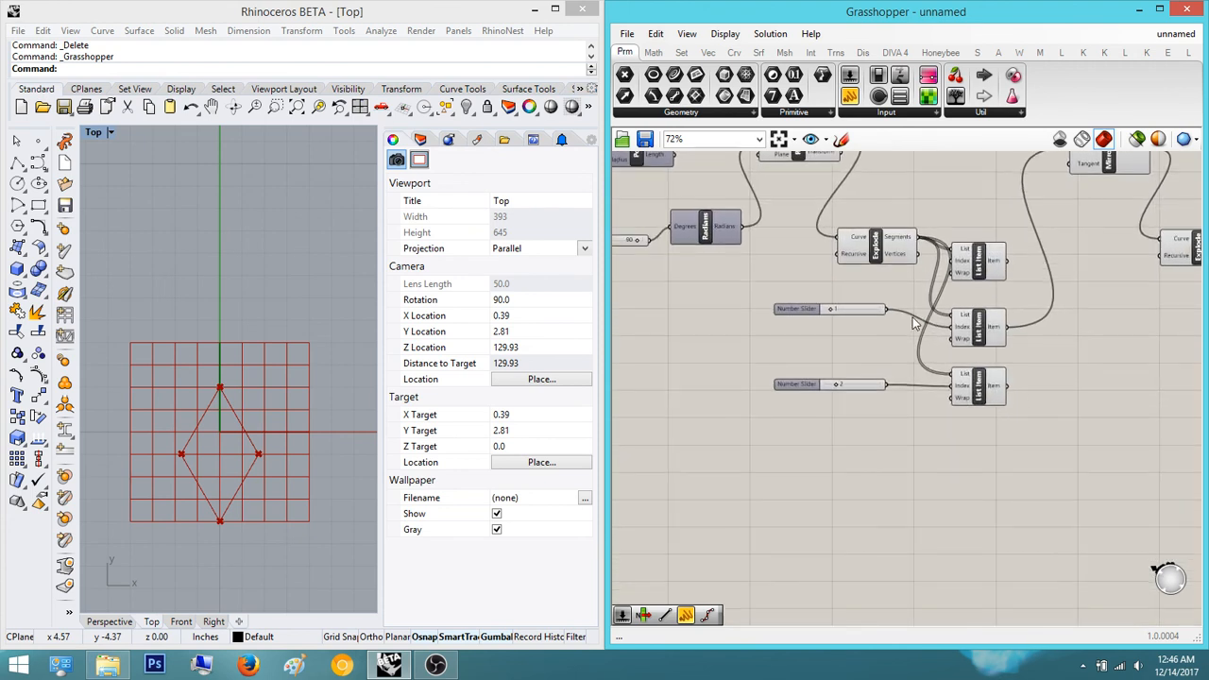
# - Group the three List Item components together with their two number sliders
pyautogui.doubleClick(1001, 484)
pyautogui.press('Escape')
pyautogui.moveTo(1071, 506); pyautogui.dragTo(945, 214)
pyautogui.keyDown('shift'); pyautogui.moveTo(945, 436); pyautogui.dragTo(776, 289); pyautogui.keyUp('shift')
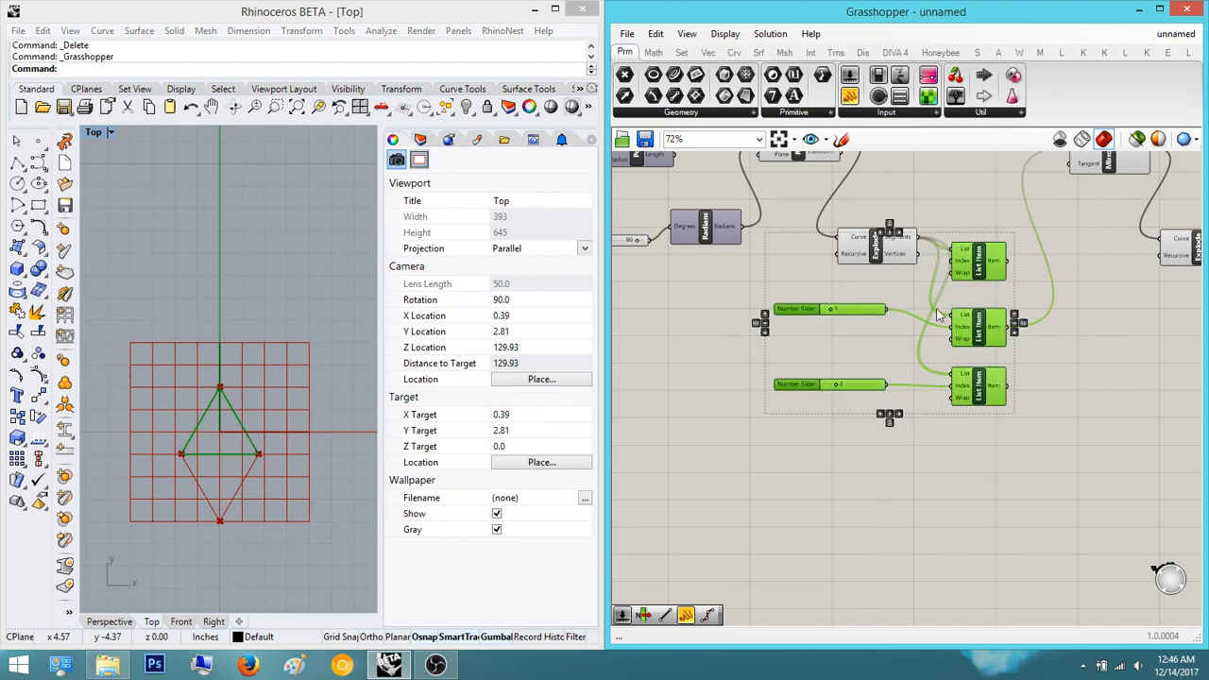
pyautogui.press('space')
pyautogui.click(944, 268)
pyautogui.moveTo(969, 461); pyautogui.dragTo(976, 470, button='right')
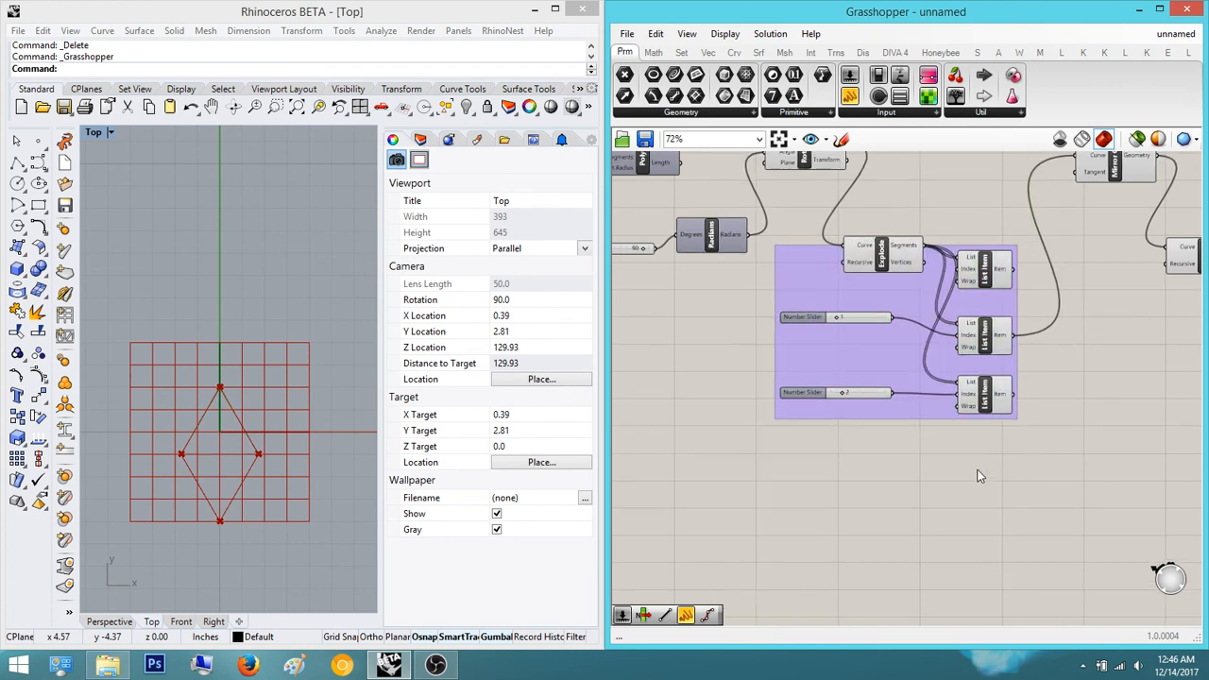
# - Move the grouped List Items and sliders clear of the Explode component
pyautogui.moveTo(1040, 501); pyautogui.dragTo(980, 275)
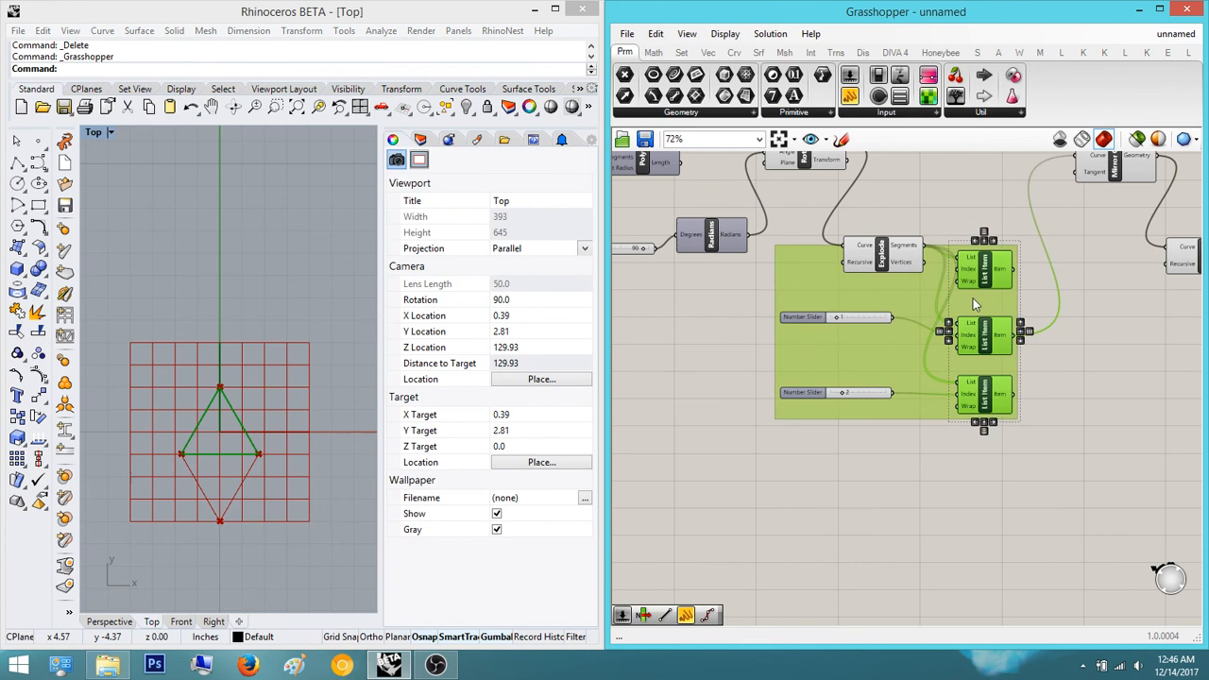
pyautogui.keyDown('shift'); pyautogui.click(868, 320); pyautogui.keyUp('shift')
pyautogui.keyDown('shift'); pyautogui.click(871, 395); pyautogui.keyUp('shift')
pyautogui.scroll(-2, 935, 387)
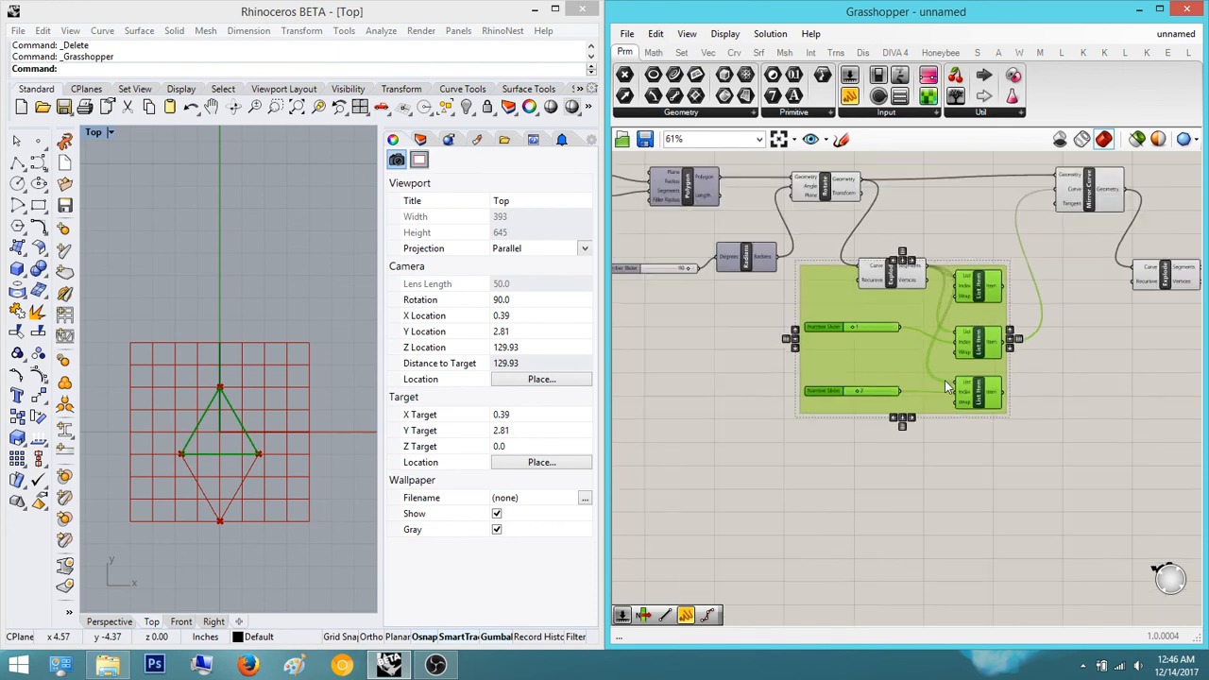
pyautogui.moveTo(1001, 357); pyautogui.dragTo(1052, 337, button='right')
pyautogui.moveTo(1040, 336); pyautogui.dragTo(931, 382)
pyautogui.click(980, 377)
# - Add a fourth List Item component on the empty canvas beside the edge-selection group
pyautogui.scroll(1, 987, 375)
pyautogui.moveTo(1007, 364); pyautogui.dragTo(920, 385, button='right')
pyautogui.scroll(2, 935, 406)
pyautogui.doubleClick(949, 425)
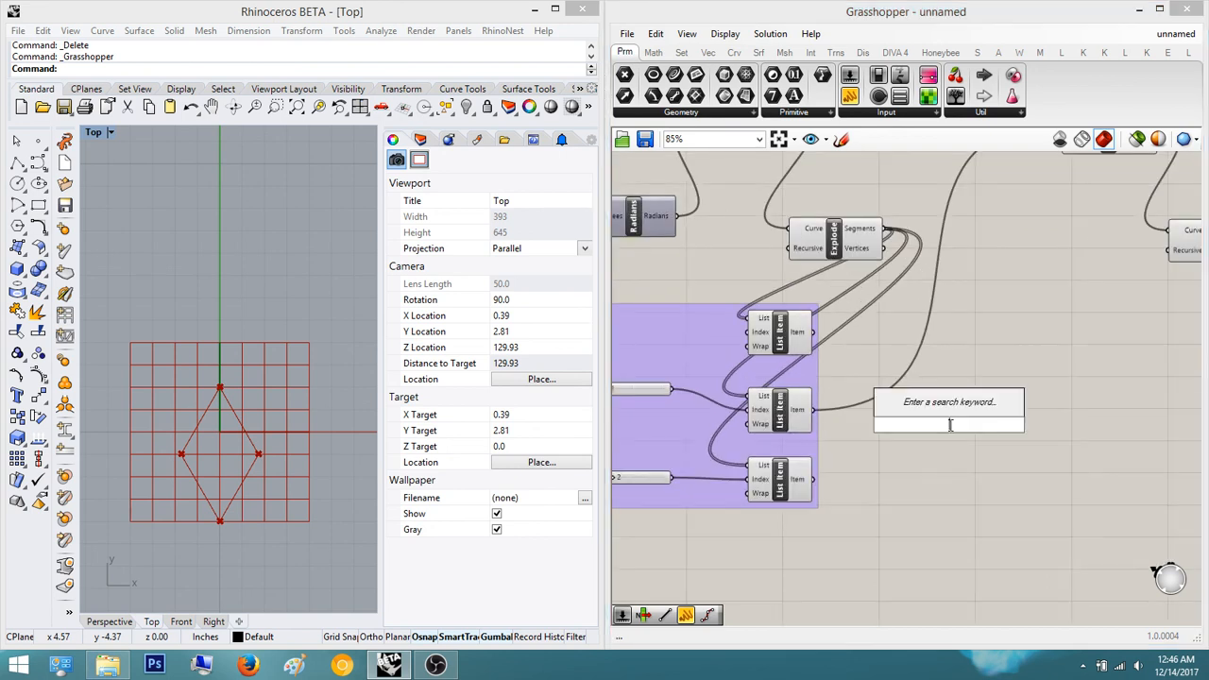
pyautogui.write('list')
pyautogui.press('Return')
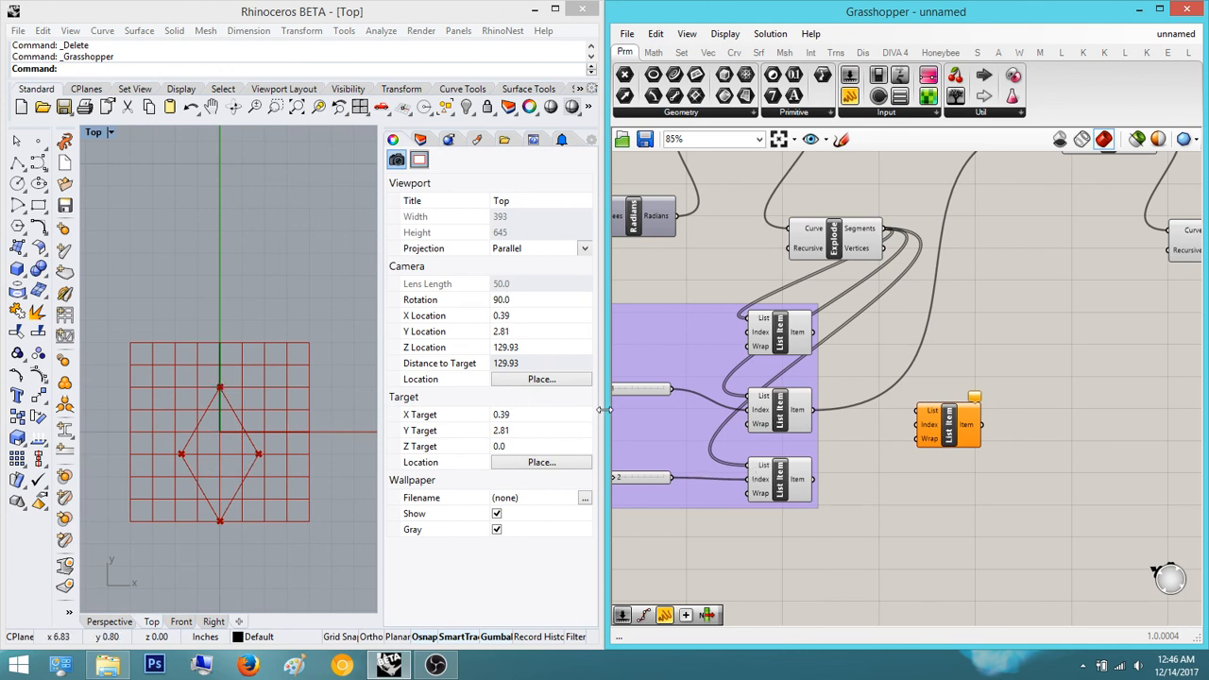
# - Connect the Vertices output of the rotated triangle's Explode to the new List Item's List input
pyautogui.click(798, 351)
pyautogui.click(786, 486)
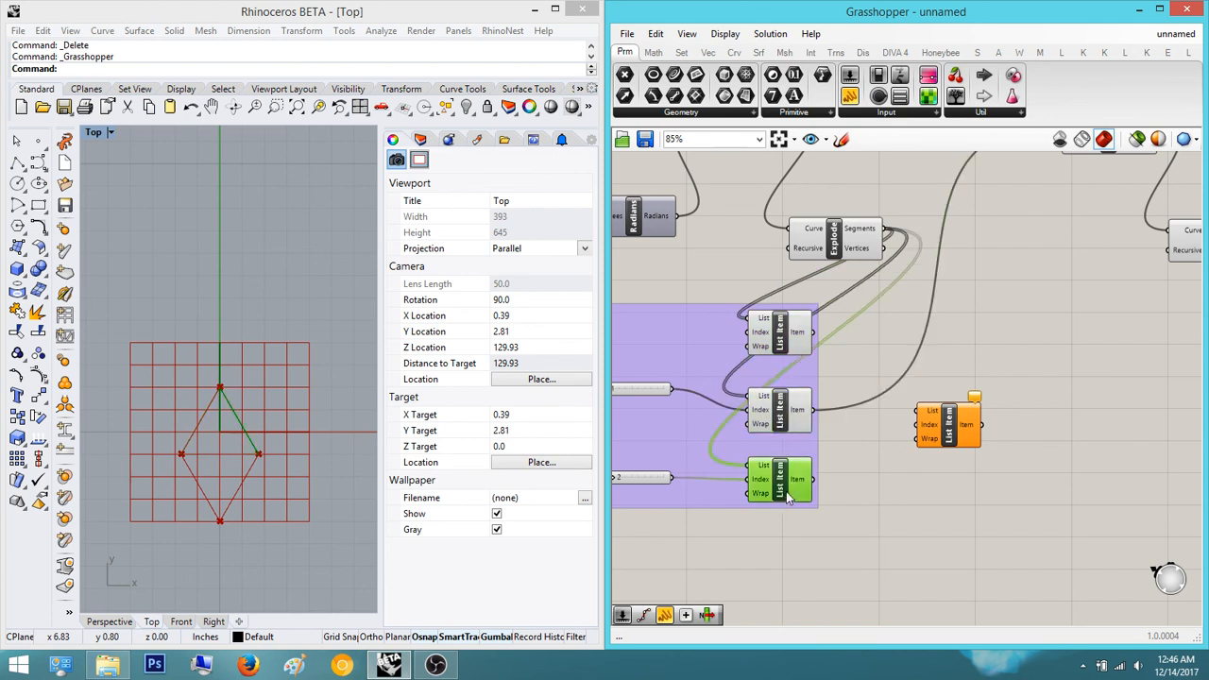
pyautogui.moveTo(967, 444); pyautogui.dragTo(884, 504, button='right')
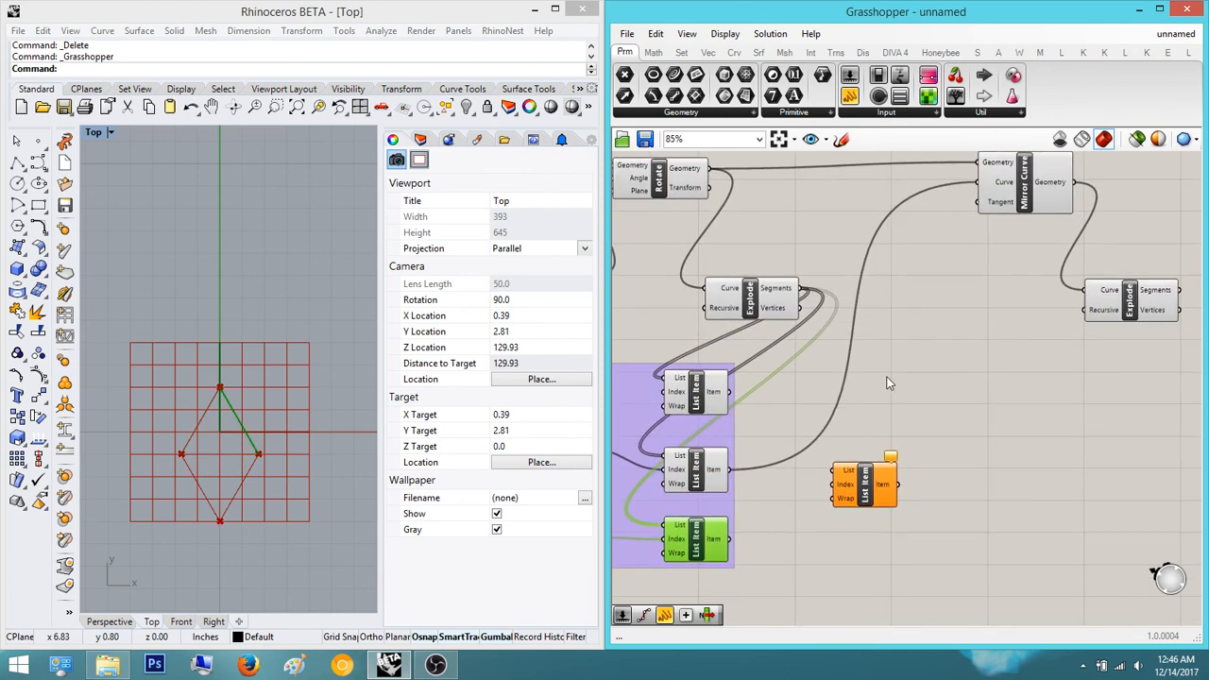
pyautogui.moveTo(812, 350); pyautogui.dragTo(797, 311, button='right')
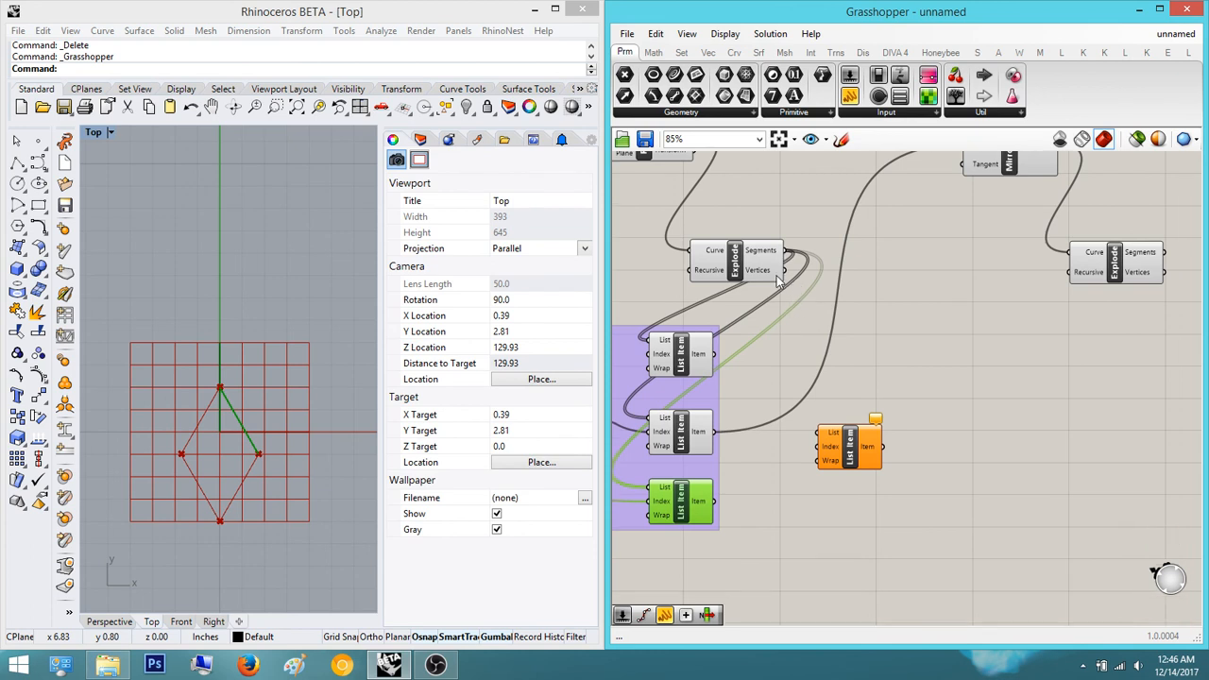
pyautogui.scroll(1, 836, 276)
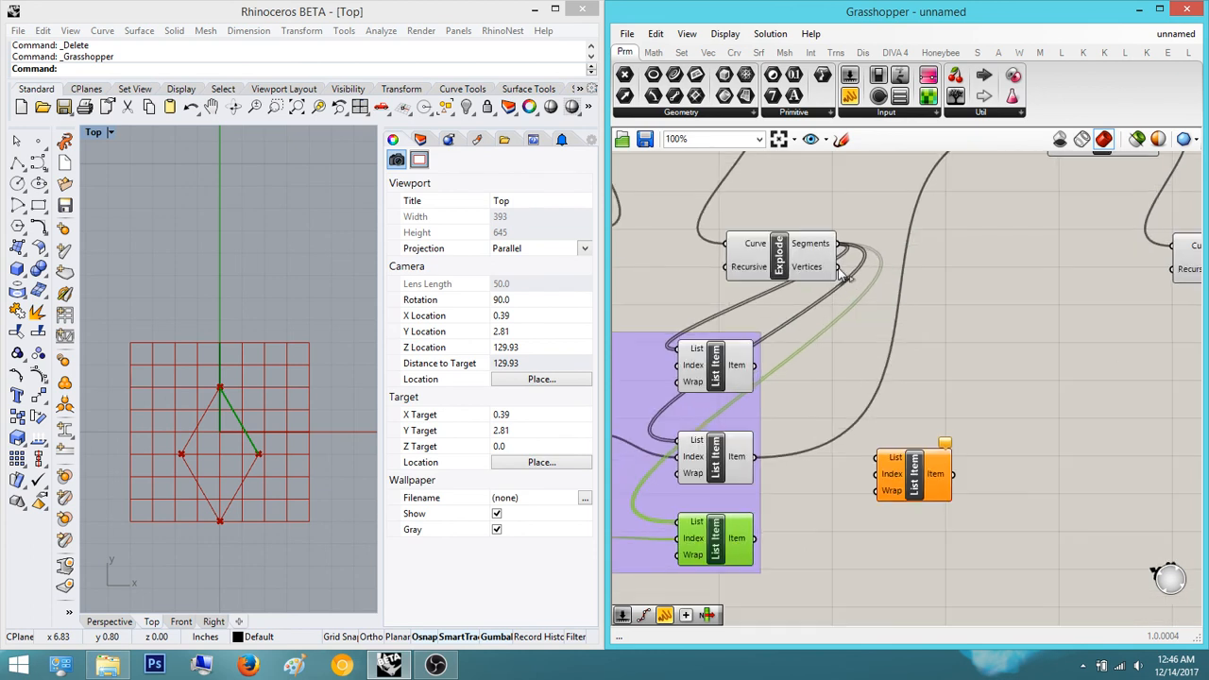
pyautogui.moveTo(839, 268); pyautogui.dragTo(878, 458)
pyautogui.moveTo(934, 484); pyautogui.dragTo(938, 425, button='right')
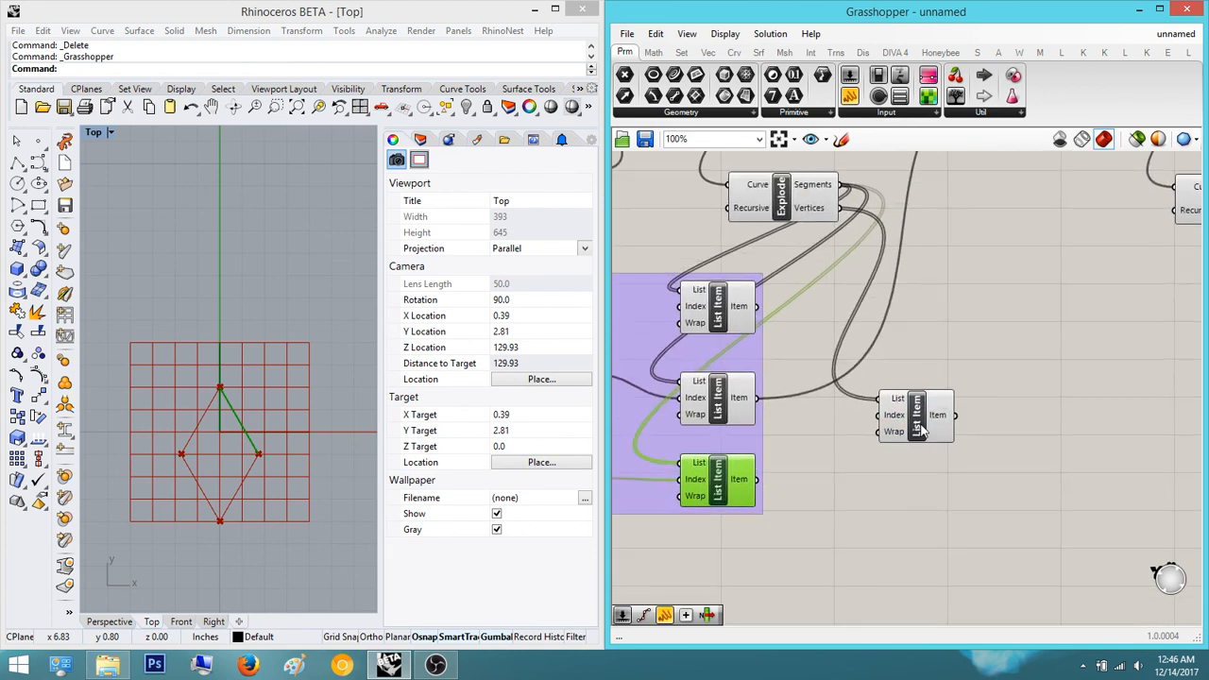
# - Duplicate the vertex List Item twice and stack the three components in a column
pyautogui.click(921, 429)
pyautogui.hotkey('ctrl', 'c')
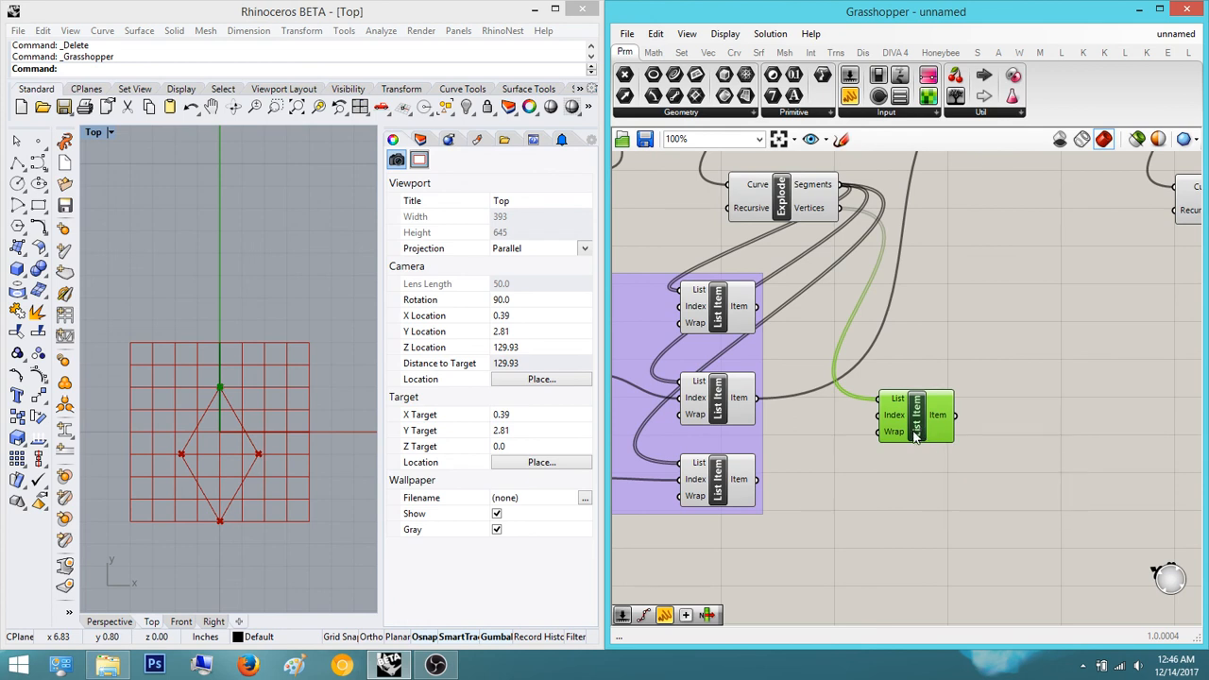
pyautogui.hotkey('ctrl', 'v')
pyautogui.hotkey('ctrl', 'v')
pyautogui.moveTo(919, 432); pyautogui.dragTo(915, 513)
pyautogui.moveTo(930, 502); pyautogui.dragTo(934, 383, button='right')
pyautogui.moveTo(929, 383); pyautogui.dragTo(924, 434)
pyautogui.moveTo(925, 314); pyautogui.dragTo(924, 376)
pyautogui.click(1037, 353)
pyautogui.moveTo(1042, 354); pyautogui.dragTo(1064, 391, button='right')
# - Move the three vertex List Items together closer to the rotated triangle's Explode component
pyautogui.moveTo(1078, 516); pyautogui.dragTo(976, 308)
pyautogui.scroll(-3, 1043, 367)
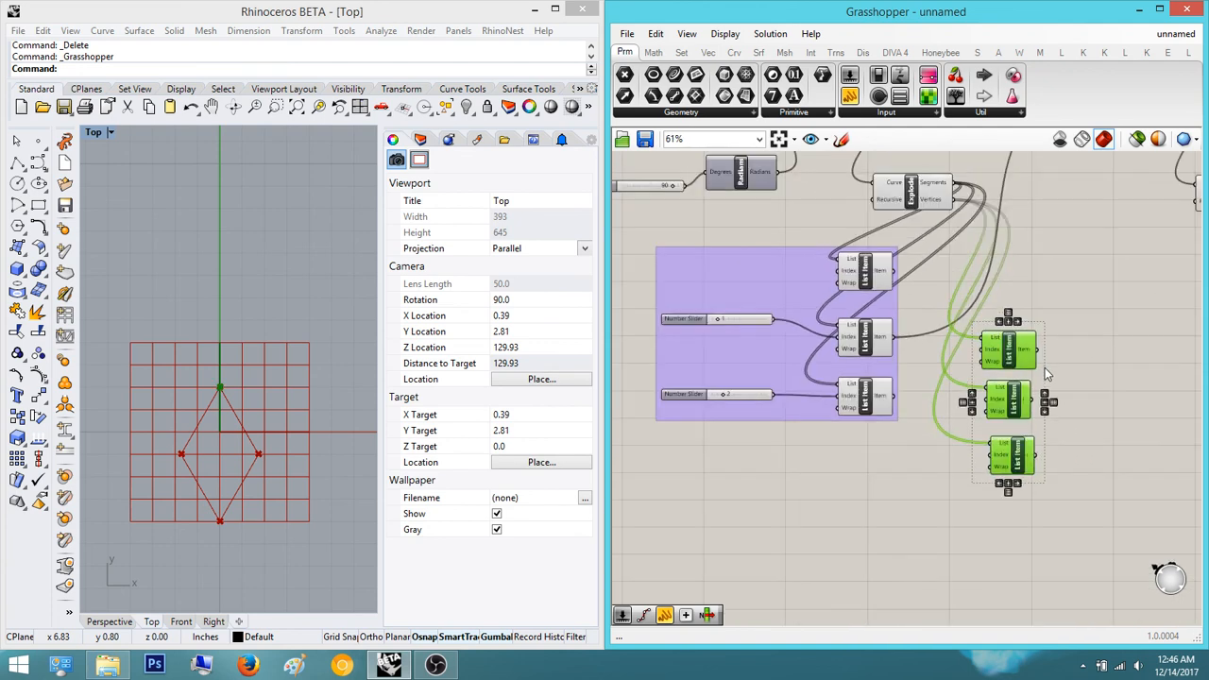
pyautogui.moveTo(1024, 345); pyautogui.dragTo(938, 382, button='right')
pyautogui.moveTo(938, 383); pyautogui.dragTo(989, 311)
pyautogui.click(1069, 334)
pyautogui.moveTo(1049, 345); pyautogui.dragTo(1046, 377, button='right')
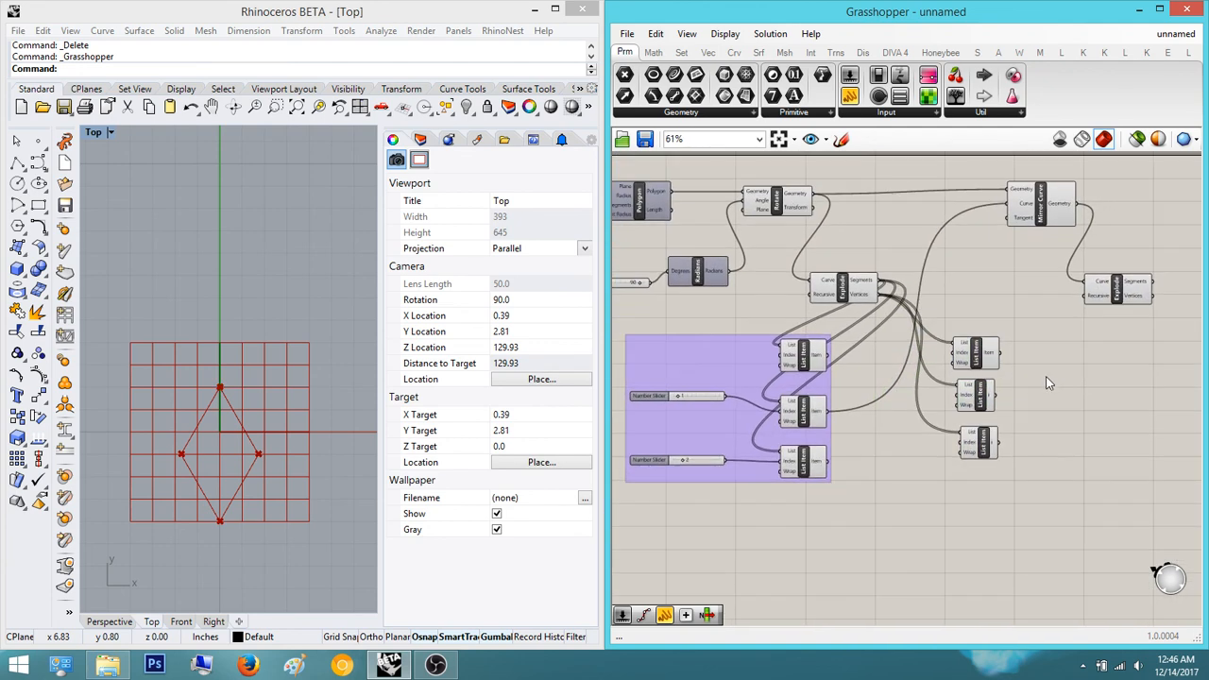
# - Connect number sliders 1 and 2 to the Index inputs of the second and third vertex List Items
pyautogui.doubleClick(915, 418)
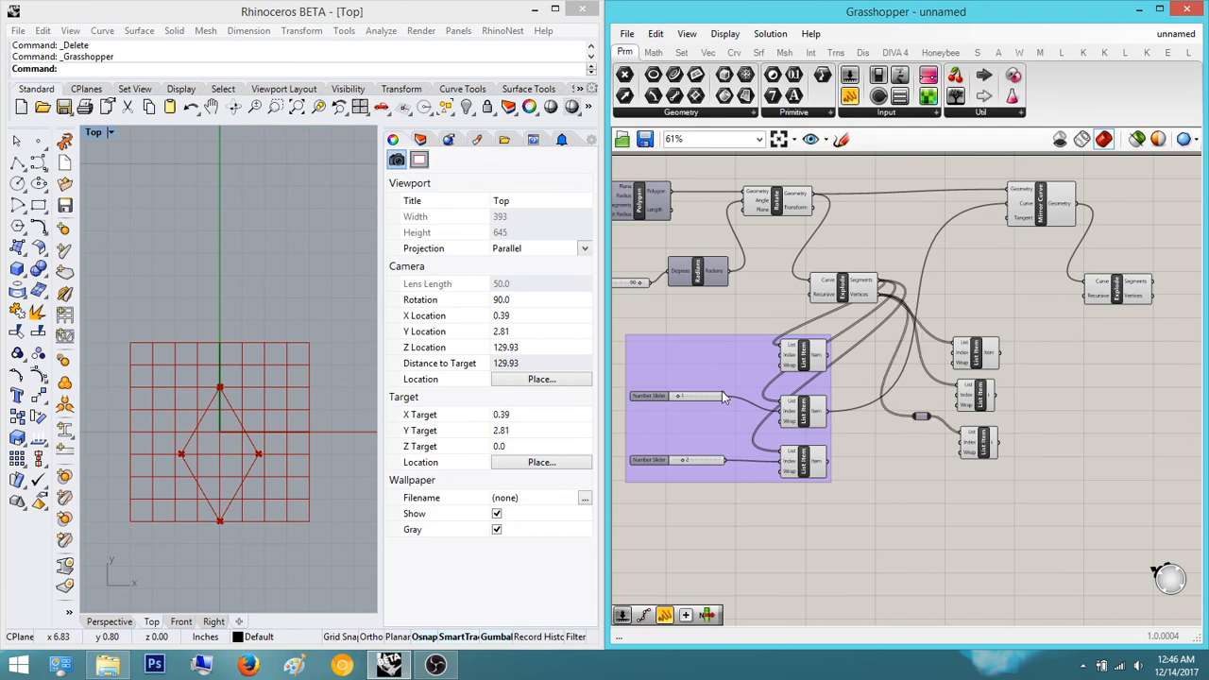
pyautogui.hotkey('ctrl', 'z')
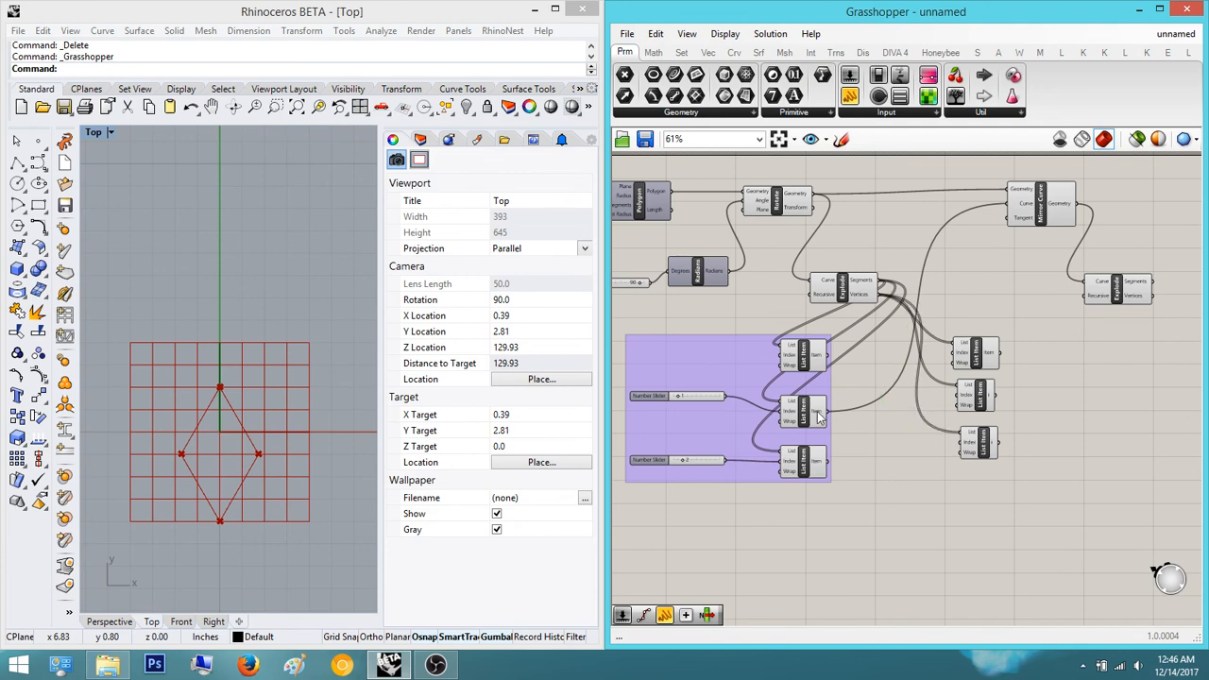
pyautogui.scroll(3, 822, 425)
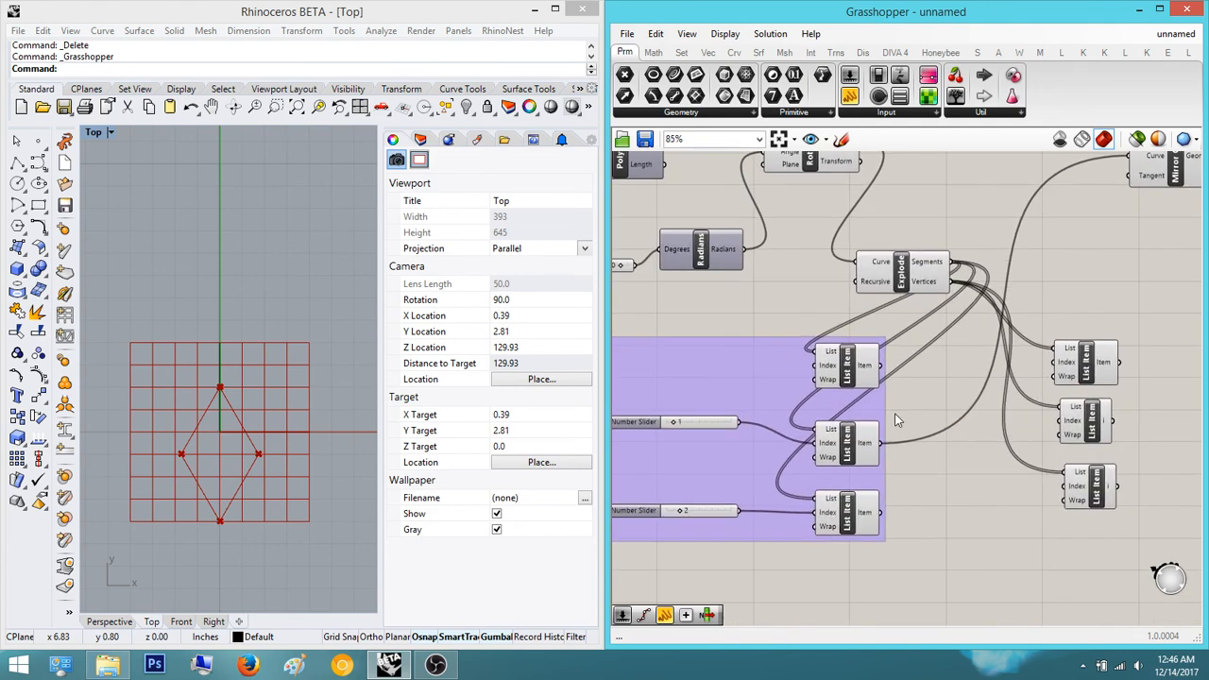
pyautogui.moveTo(741, 428); pyautogui.dragTo(1035, 435)
pyautogui.moveTo(739, 421); pyautogui.dragTo(1058, 422)
pyautogui.moveTo(741, 510); pyautogui.dragTo(1062, 487)
pyautogui.moveTo(1068, 491); pyautogui.dragTo(962, 517, button='right')
# - Select the three vertex List Items together and one by one to check which triangle corner each extracts
pyautogui.moveTo(1046, 526); pyautogui.dragTo(969, 353)
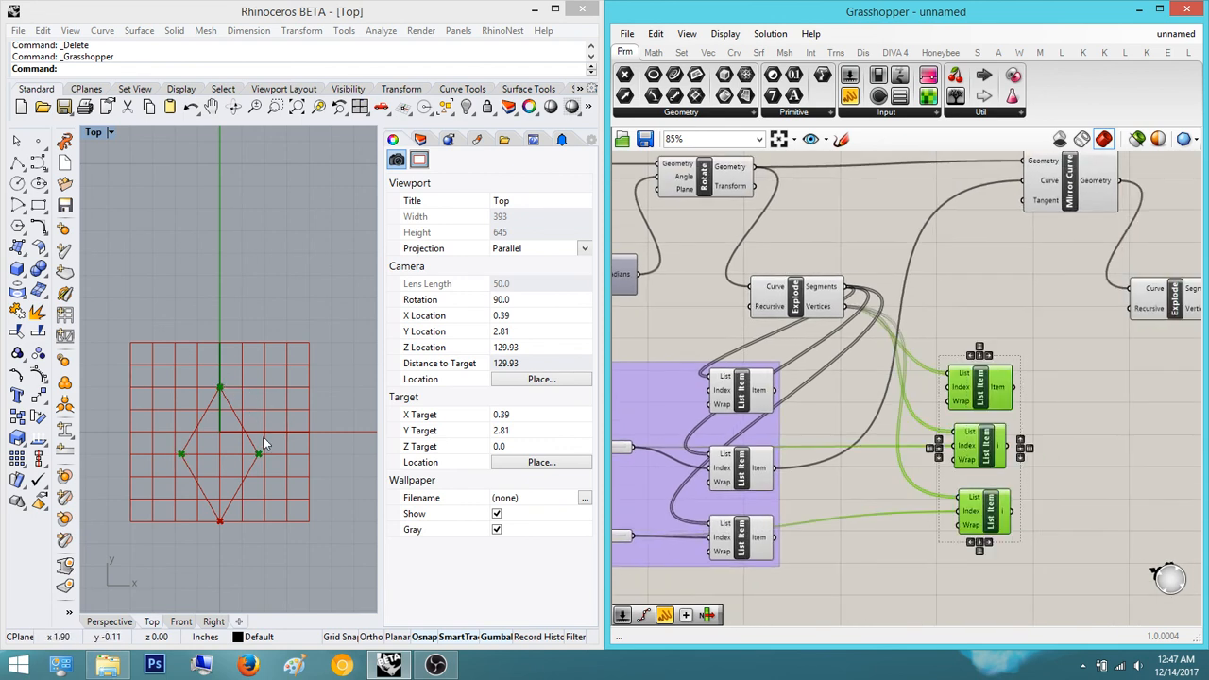
pyautogui.click(1056, 472)
pyautogui.click(990, 385)
pyautogui.click(998, 436)
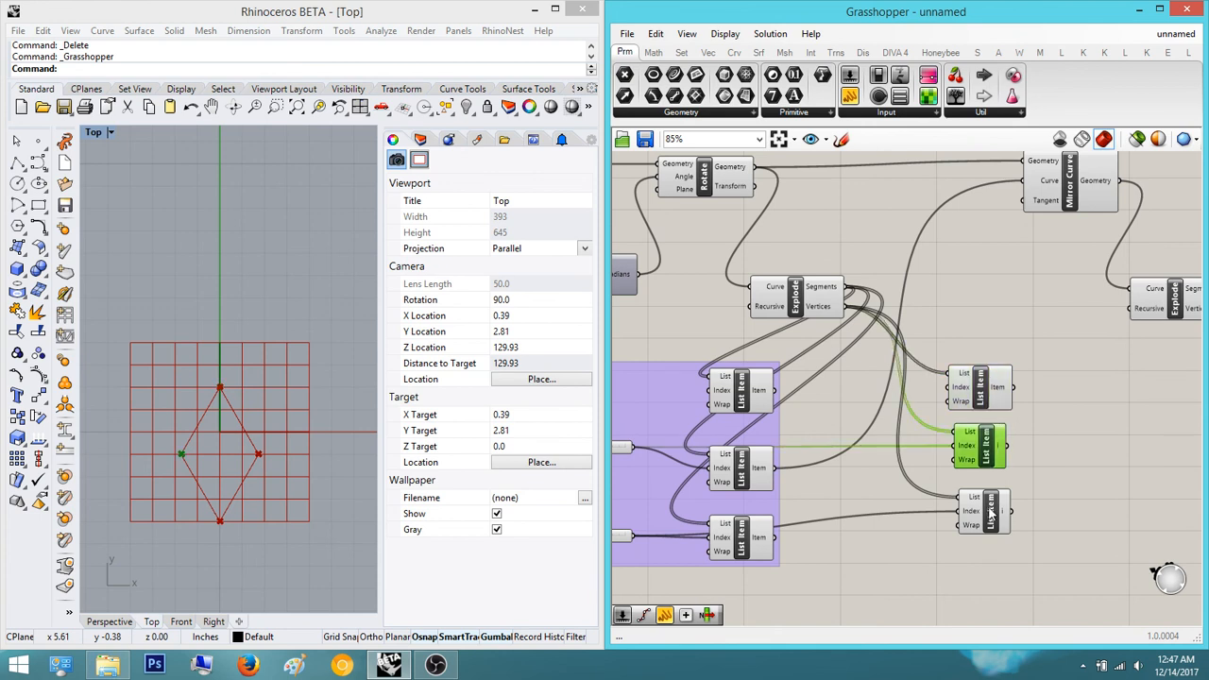
pyautogui.click(995, 508)
pyautogui.click(1086, 495)
# - Add a List Item beside the mirrored triangle's Explode and feed its List input from the Vertices output
pyautogui.moveTo(1023, 447); pyautogui.dragTo(900, 433, button='right')
pyautogui.moveTo(996, 350); pyautogui.dragTo(811, 375, button='right')
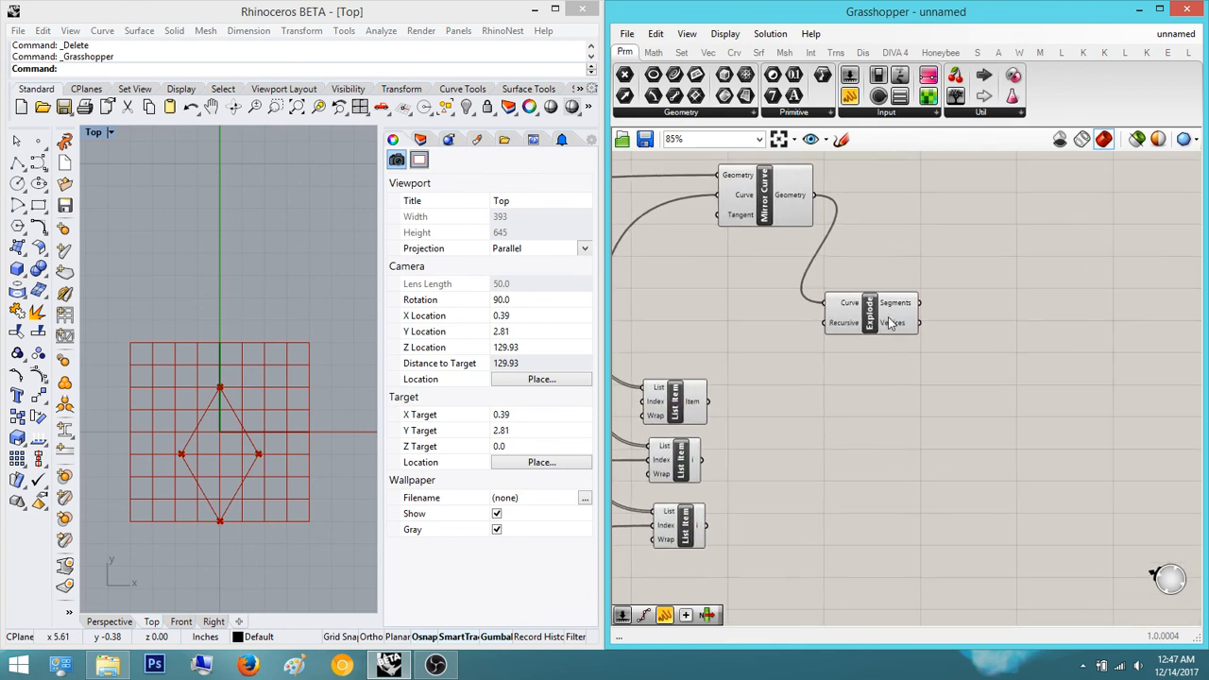
pyautogui.doubleClick(1029, 359)
pyautogui.write('list item')
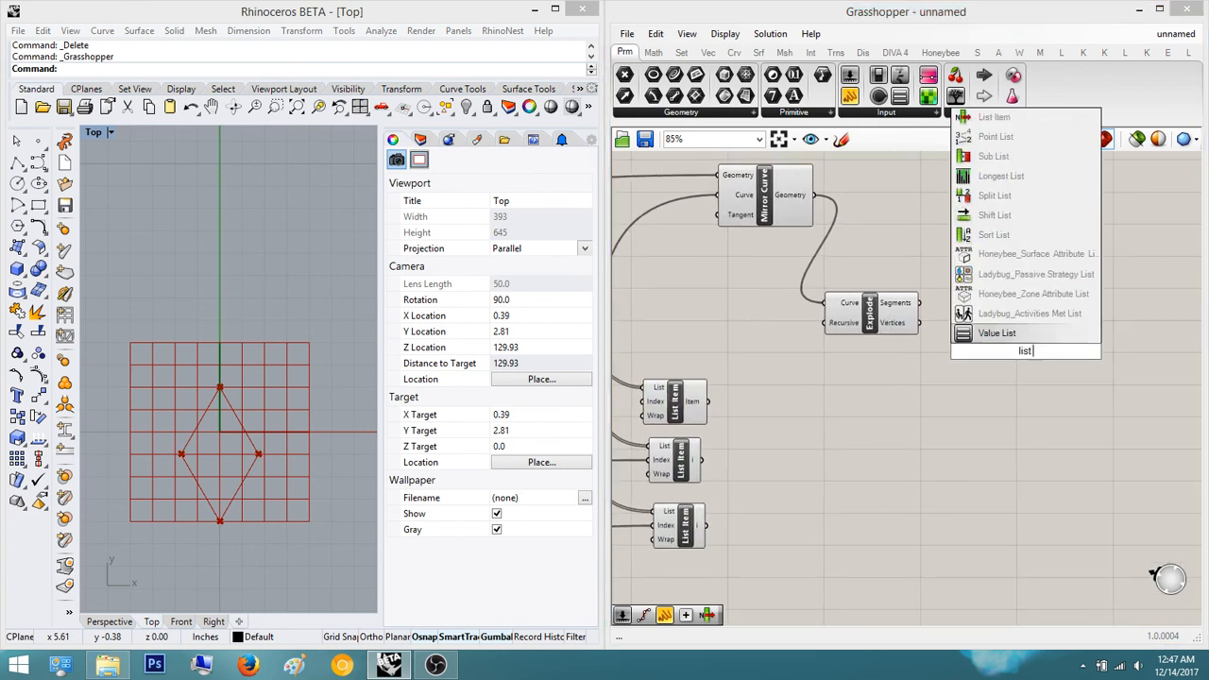
pyautogui.press('Return')
pyautogui.moveTo(999, 342); pyautogui.dragTo(920, 322)
# - Duplicate the mirrored triangle's List Item twice and stack the copies below the original
pyautogui.hotkey('ctrl', 'c')
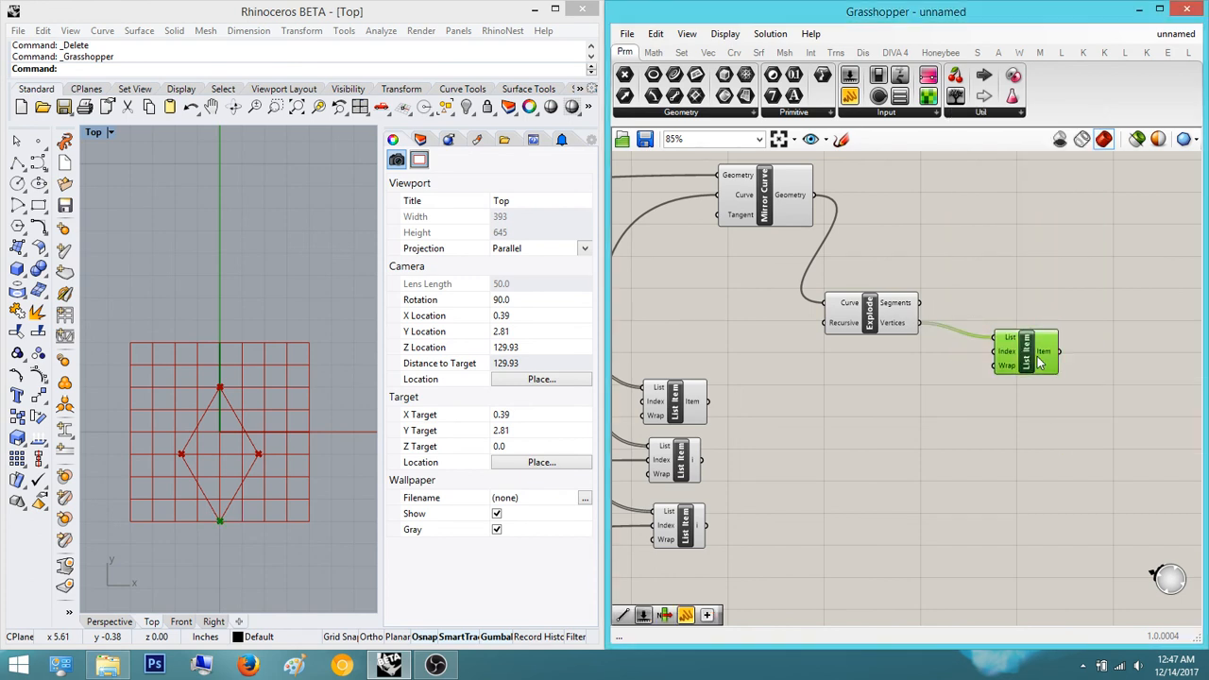
pyautogui.hotkey('ctrl', 'v')
pyautogui.hotkey('ctrl', 'v')
pyautogui.moveTo(1037, 367); pyautogui.dragTo(1035, 428)
pyautogui.click(1078, 451)
pyautogui.moveTo(918, 458); pyautogui.dragTo(979, 419, button='right')
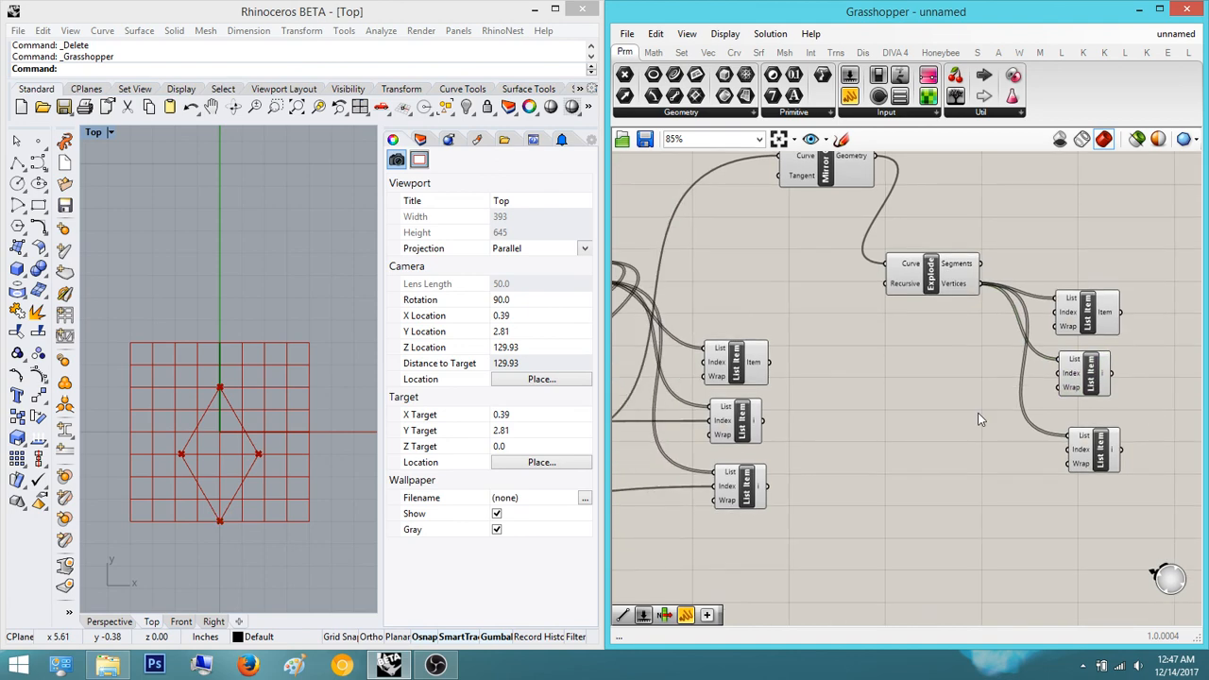
# - Connect sliders 1 and 2 to the Index inputs of the mirrored triangle's second and third List Items
pyautogui.scroll(-3, 905, 425)
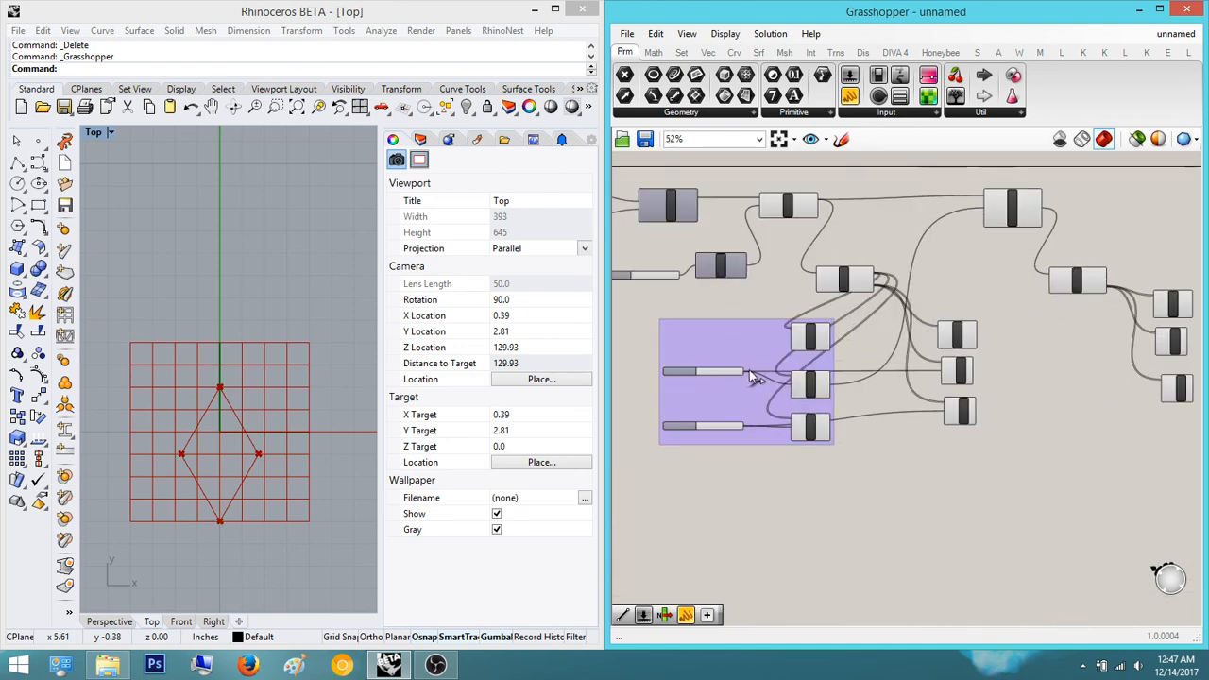
pyautogui.scroll(-1, 848, 377)
pyautogui.moveTo(747, 371); pyautogui.dragTo(1110, 336)
pyautogui.scroll(5, 1067, 355)
pyautogui.moveTo(1048, 369); pyautogui.dragTo(1107, 328, button='right')
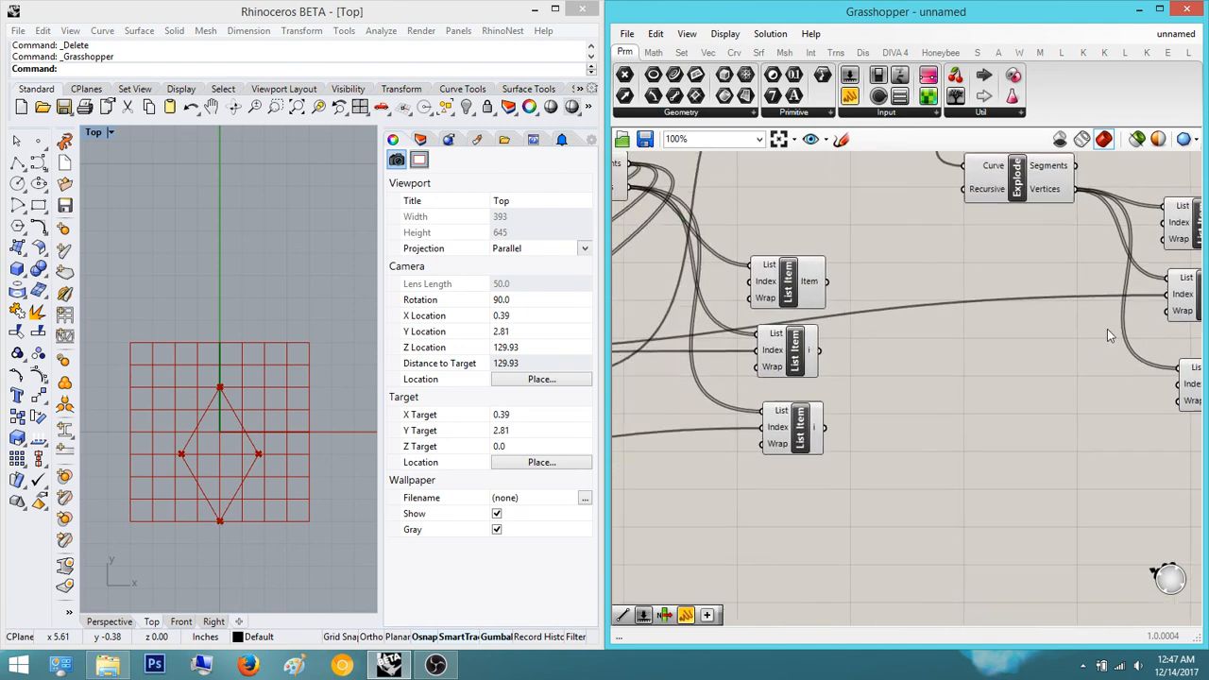
pyautogui.scroll(-3, 1023, 347)
pyautogui.moveTo(627, 416); pyautogui.dragTo(1121, 372)
pyautogui.moveTo(1129, 381); pyautogui.dragTo(1062, 419, button='right')
pyautogui.moveTo(1075, 386); pyautogui.dragTo(1061, 332)
pyautogui.click(993, 318)
# - Select each of the mirrored triangle's three List Items to check which vertex it extracts
pyautogui.moveTo(942, 379); pyautogui.dragTo(1041, 373, button='right')
pyautogui.moveTo(678, 423); pyautogui.dragTo(775, 475, button='right')
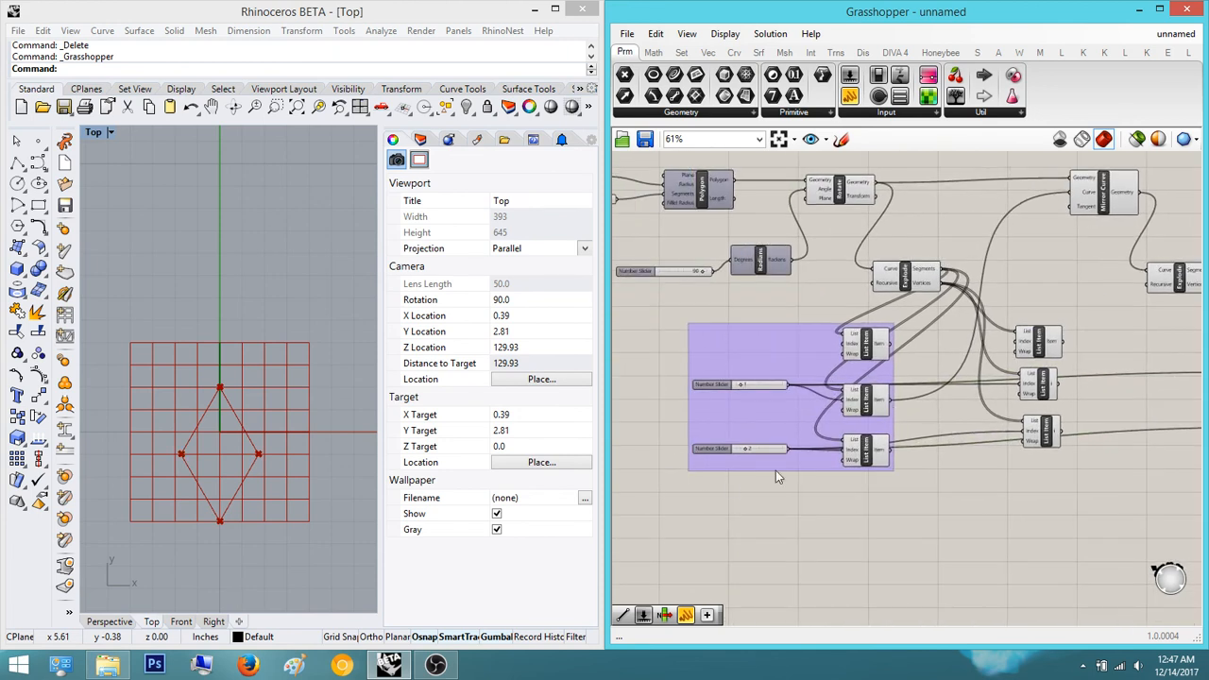
pyautogui.moveTo(1150, 415); pyautogui.dragTo(884, 444, button='right')
pyautogui.scroll(2, 1053, 379)
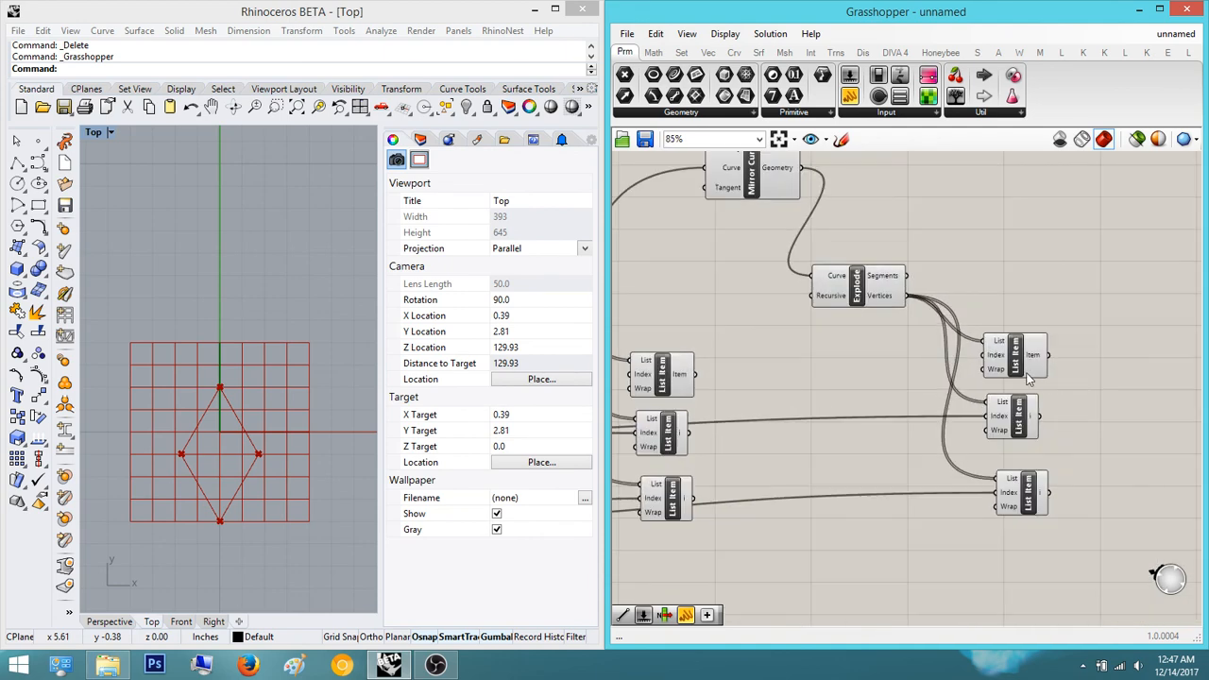
pyautogui.click(1017, 356)
pyautogui.click(1018, 415)
pyautogui.click(1028, 497)
pyautogui.click(1093, 398)
pyautogui.moveTo(1094, 398); pyautogui.dragTo(1189, 350, button='right')
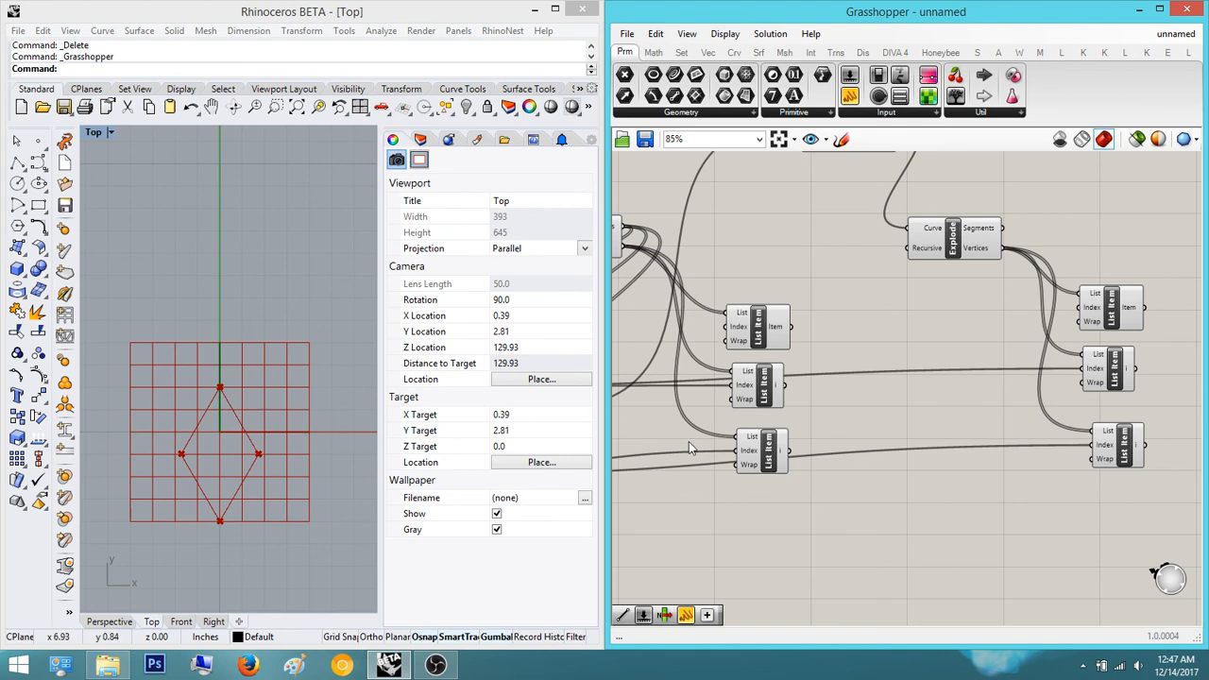
# - Check which vertices the rotated triangle's first and second vertex List Items extract
pyautogui.moveTo(1004, 405); pyautogui.dragTo(880, 413, button='right')
pyautogui.scroll(-1, 769, 444)
pyautogui.moveTo(992, 439)
pyautogui.mouseDown(button='right')
pyautogui.moveTo(947, 450)
pyautogui.moveTo(996, 426)
pyautogui.mouseUp(button='right')
pyautogui.scroll(2, 746, 397)
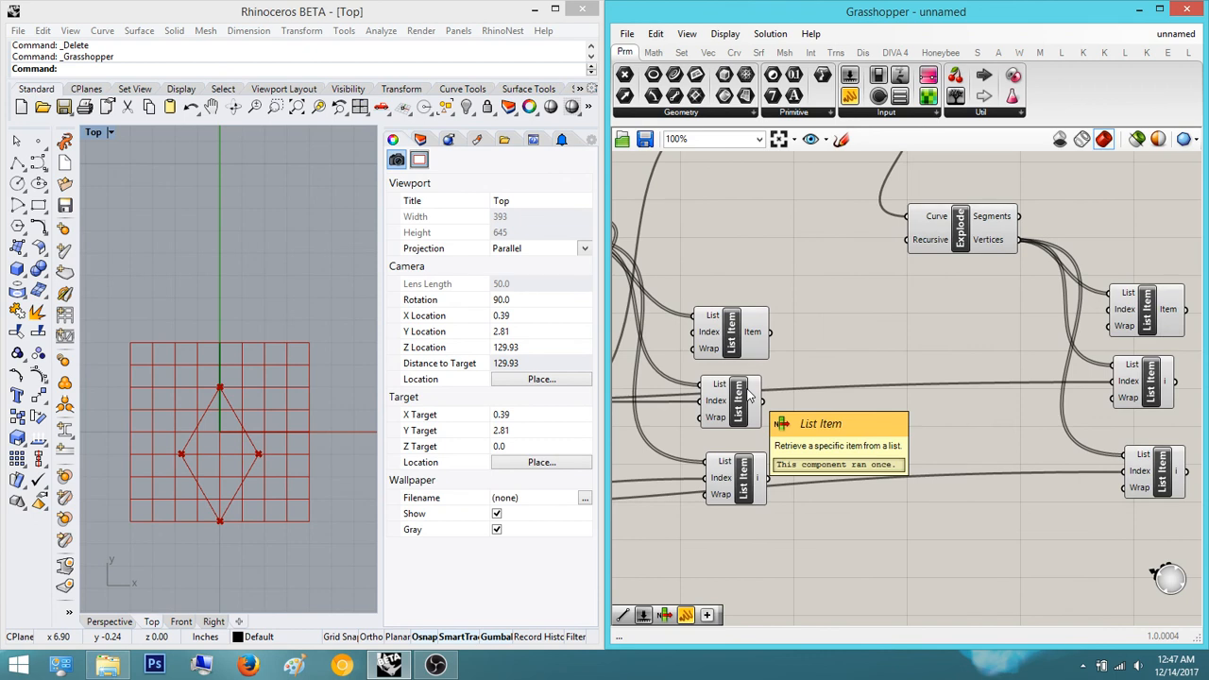
pyautogui.click(734, 350)
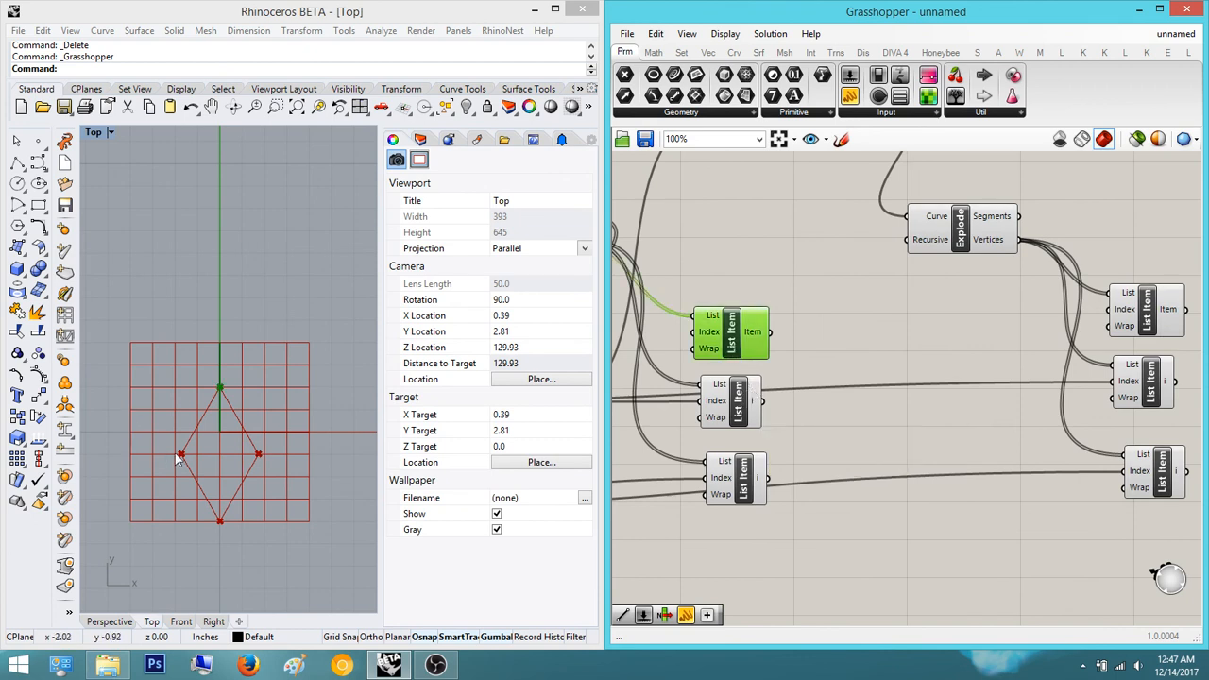
pyautogui.click(728, 419)
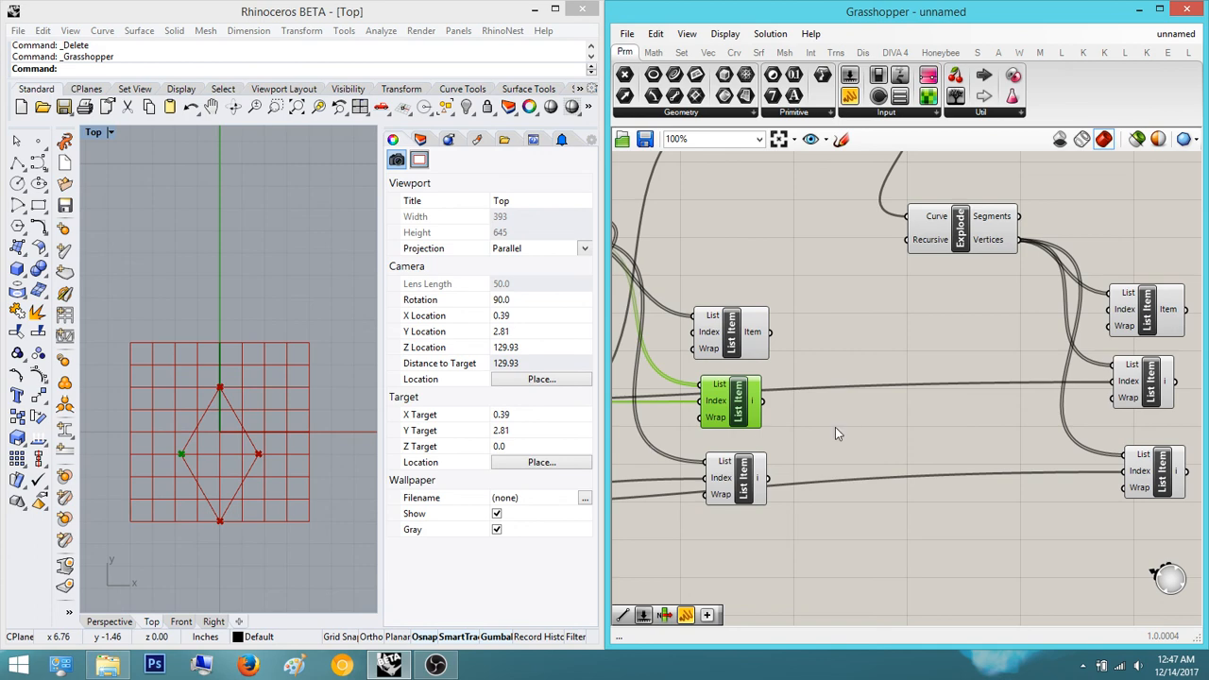
pyautogui.click(895, 465)
pyautogui.moveTo(894, 465); pyautogui.dragTo(954, 514, button='right')
pyautogui.click(785, 386)
pyautogui.click(941, 345)
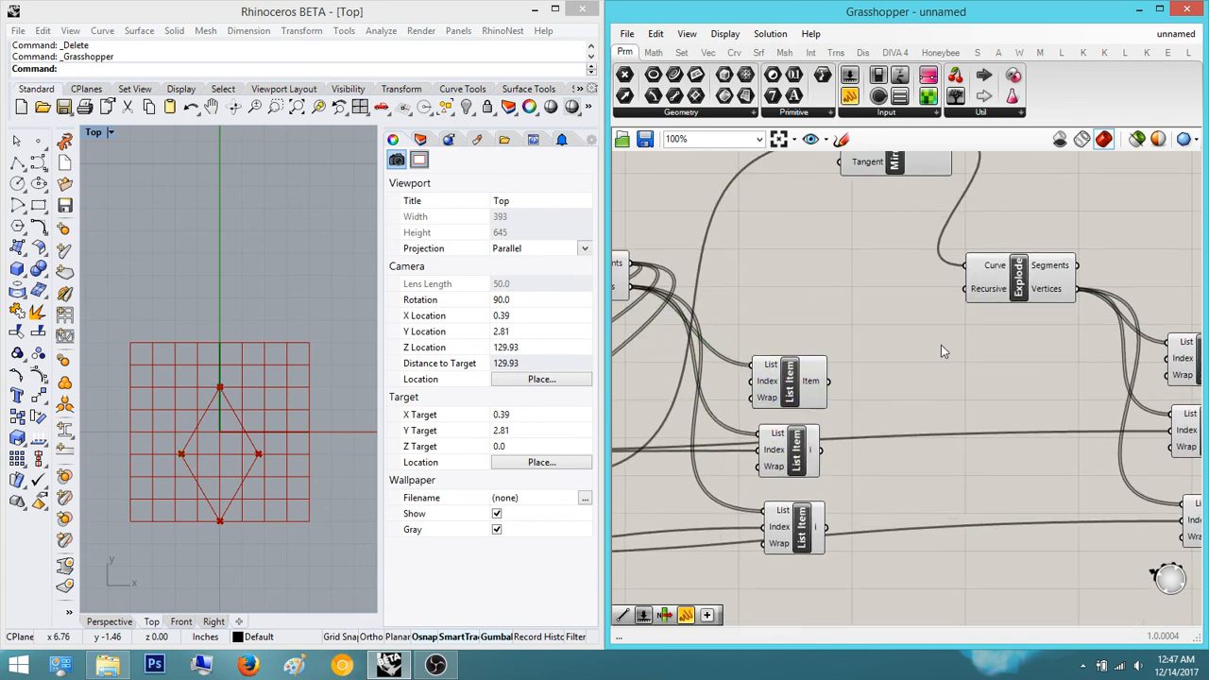
# - Turn off the preview of the Mirror Curve and Rotate components
pyautogui.moveTo(941, 346); pyautogui.dragTo(1006, 496, button='right')
pyautogui.click(963, 291)
pyautogui.scroll(-2, 908, 319)
pyautogui.middleClick(948, 303)
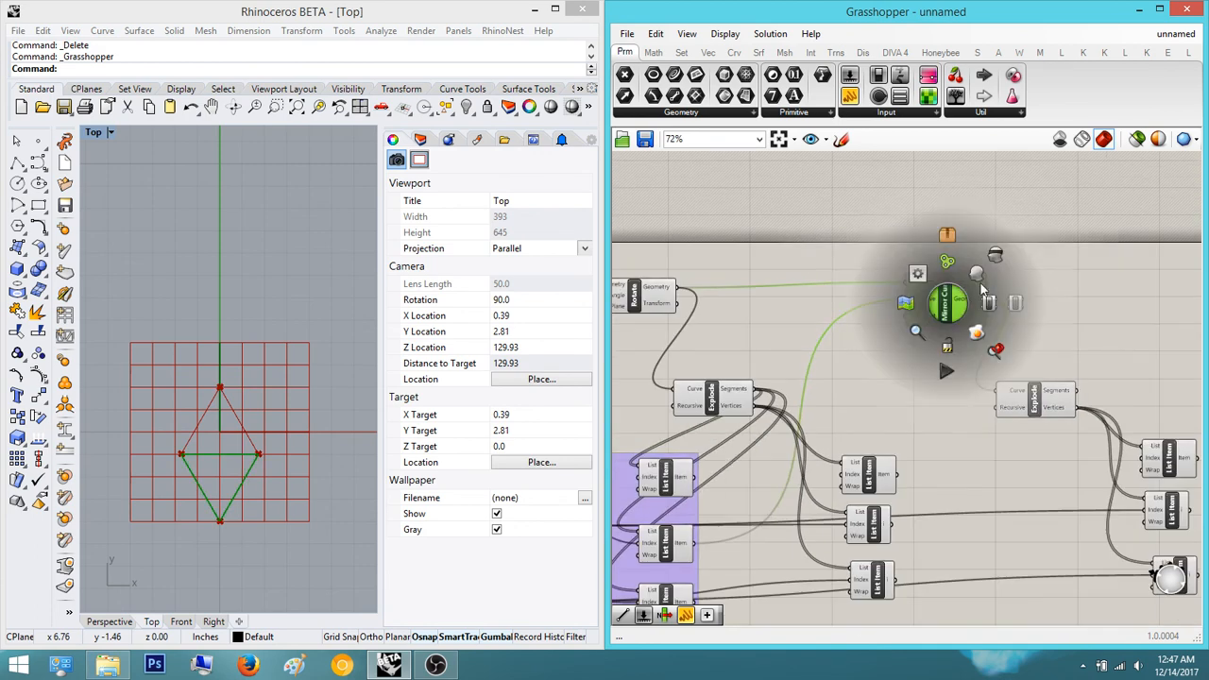
pyautogui.click(996, 260)
pyautogui.click(1025, 341)
pyautogui.moveTo(1025, 341); pyautogui.dragTo(1208, 366, button='right')
pyautogui.click(818, 321)
pyautogui.middleClick(831, 317)
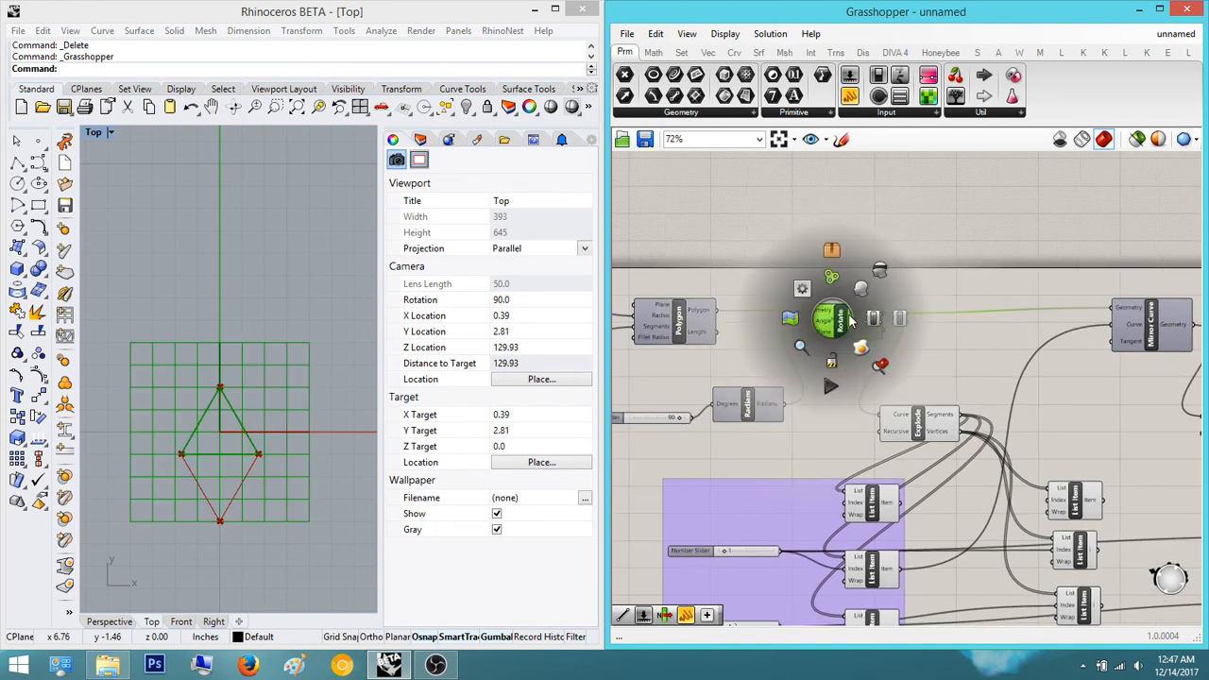
pyautogui.click(879, 269)
# - Turn off the preview of both Explode components, for the rotated and the mirrored triangle
pyautogui.click(924, 422)
pyautogui.middleClick(925, 421)
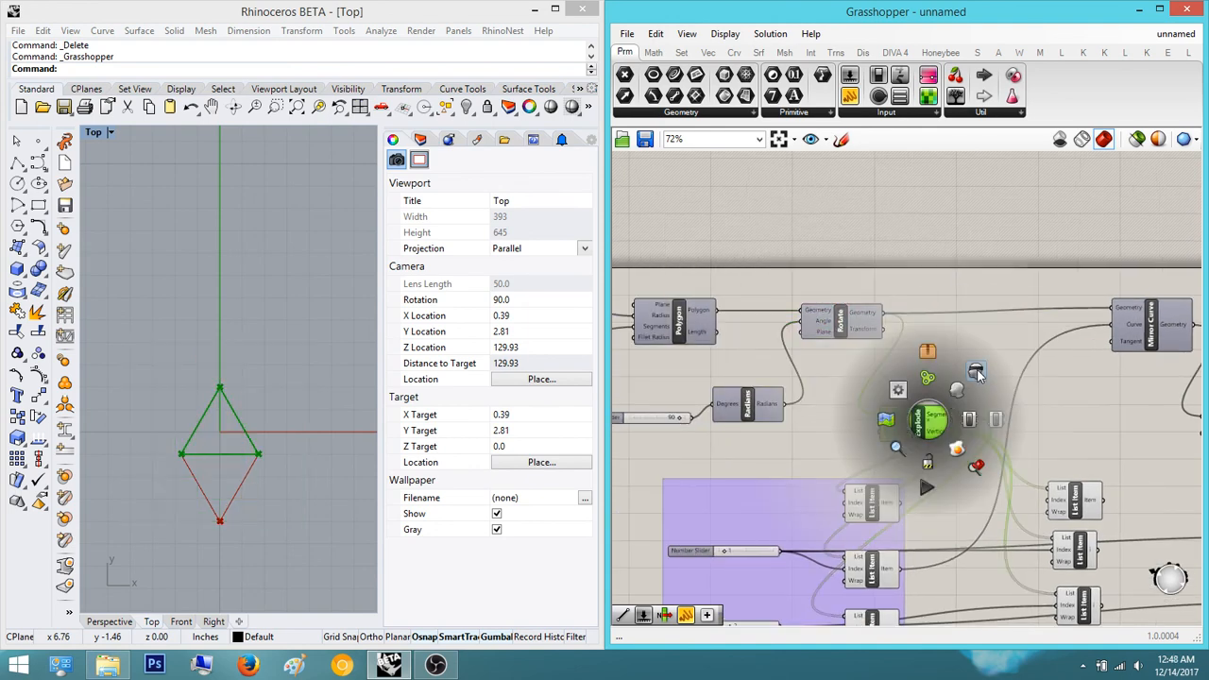
pyautogui.click(977, 371)
pyautogui.moveTo(1052, 404); pyautogui.dragTo(770, 387, button='right')
pyautogui.click(959, 408)
pyautogui.middleClick(956, 405)
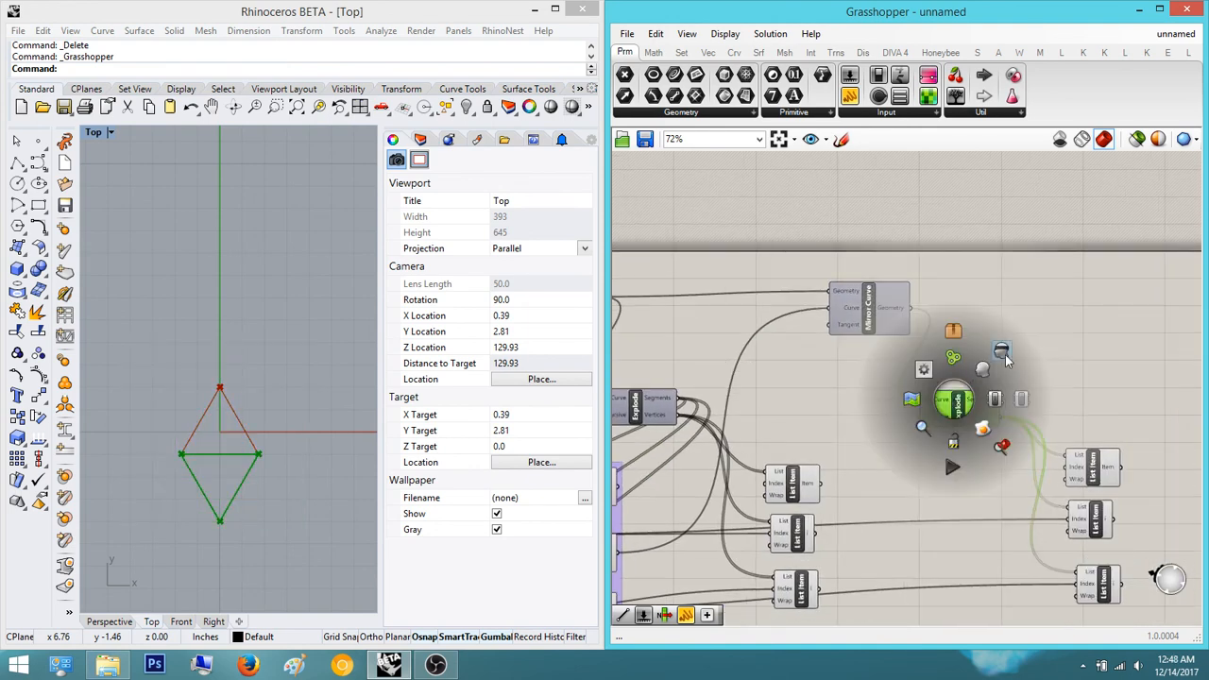
pyautogui.click(1008, 356)
# - Turn off the preview of the three grouped edge List Items
pyautogui.scroll(2, 1020, 382)
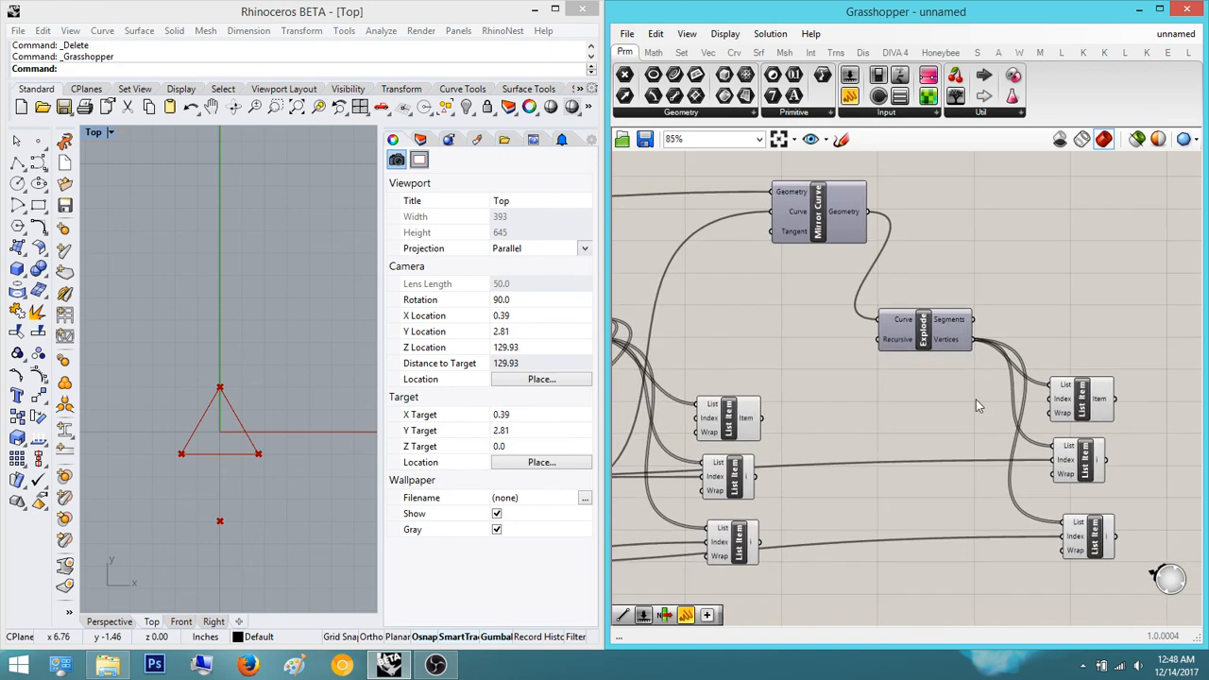
pyautogui.moveTo(775, 444); pyautogui.dragTo(936, 410, button='right')
pyautogui.moveTo(756, 400); pyautogui.dragTo(934, 324, button='right')
pyautogui.moveTo(888, 554); pyautogui.dragTo(799, 282)
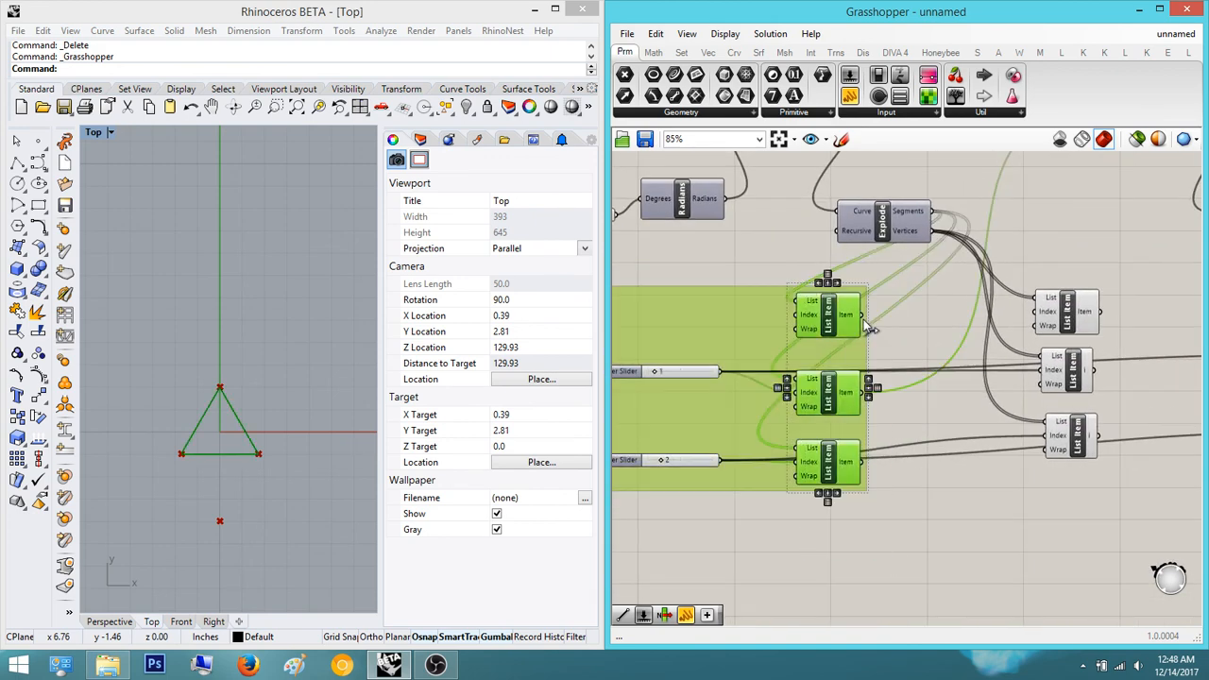
pyautogui.middleClick(864, 320)
pyautogui.click(911, 278)
# - Examine the rotated triangle's vertex List Items one at a time to match each to its point in the viewport
pyautogui.moveTo(878, 336); pyautogui.dragTo(653, 415, button='right')
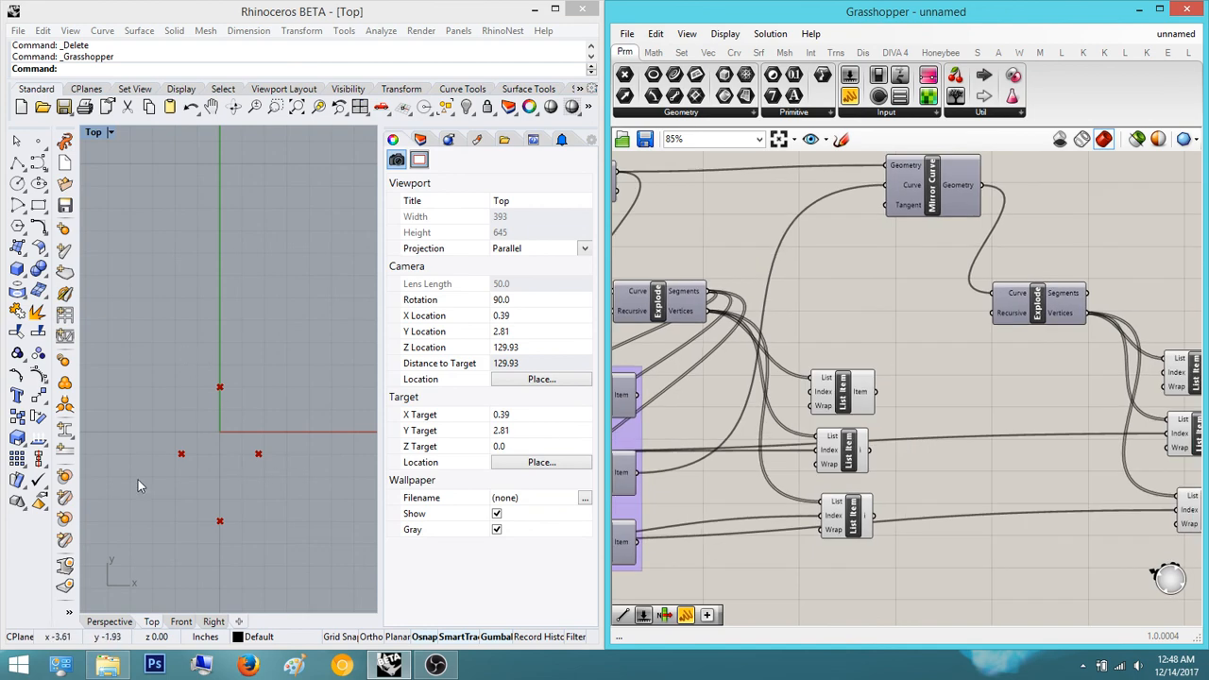
pyautogui.scroll(-4, 917, 459)
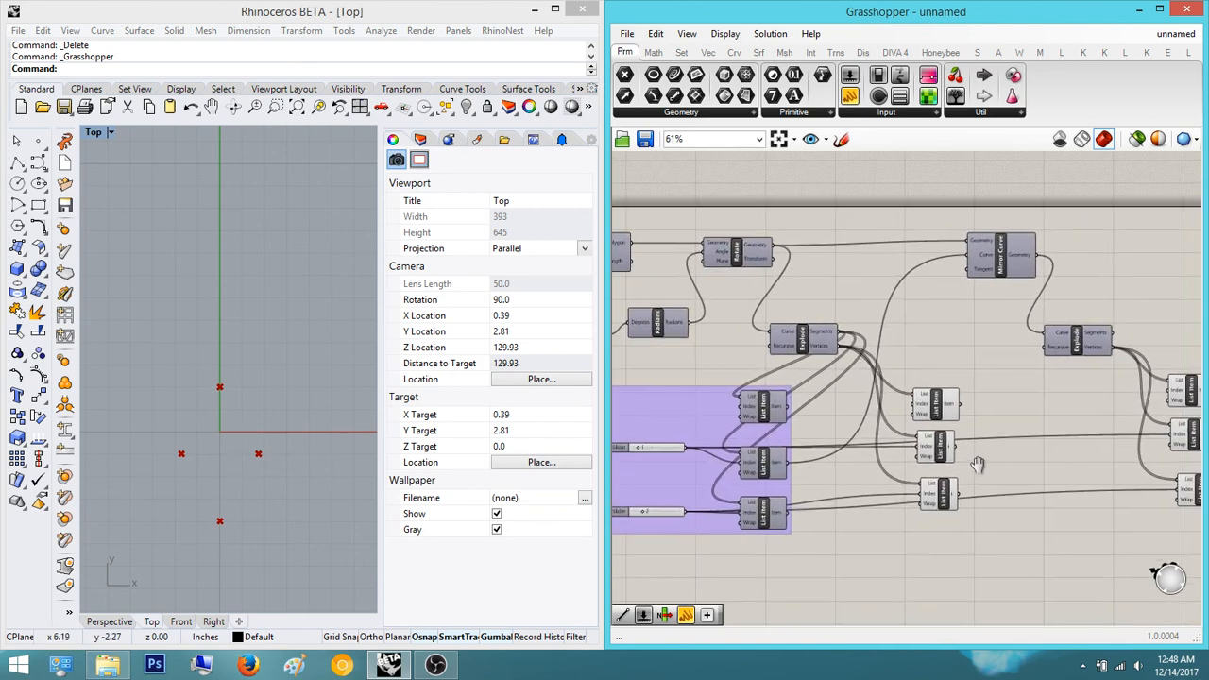
pyautogui.scroll(4, 809, 460)
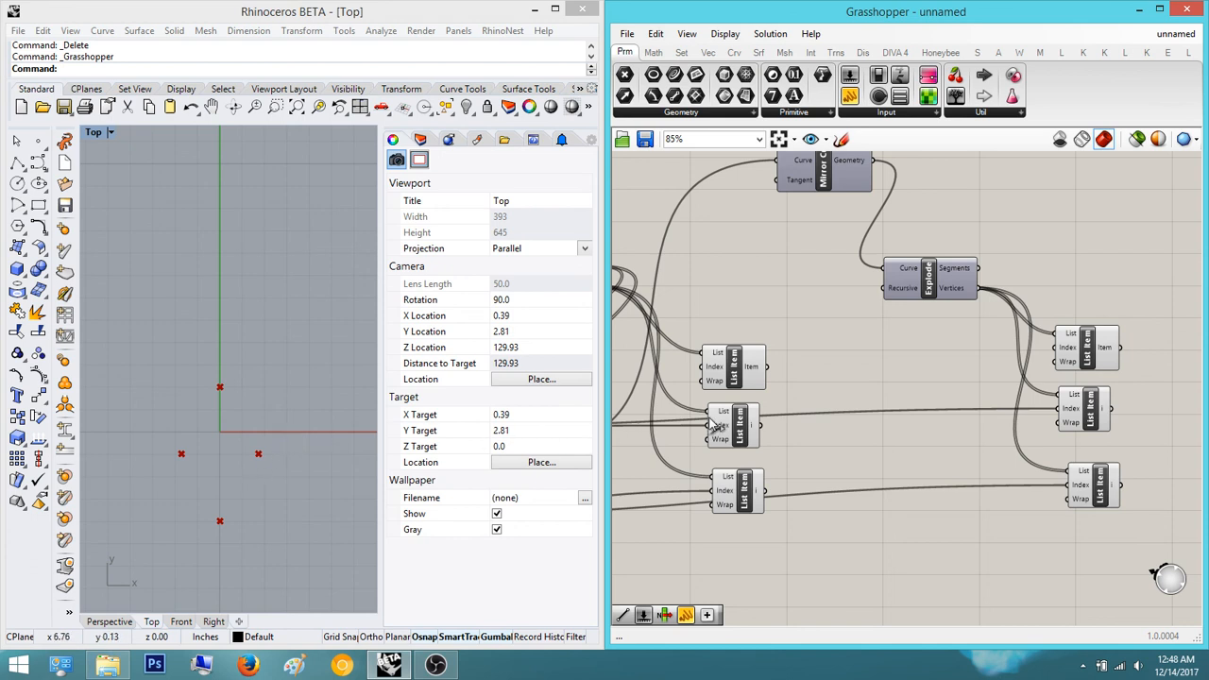
pyautogui.moveTo(734, 419)
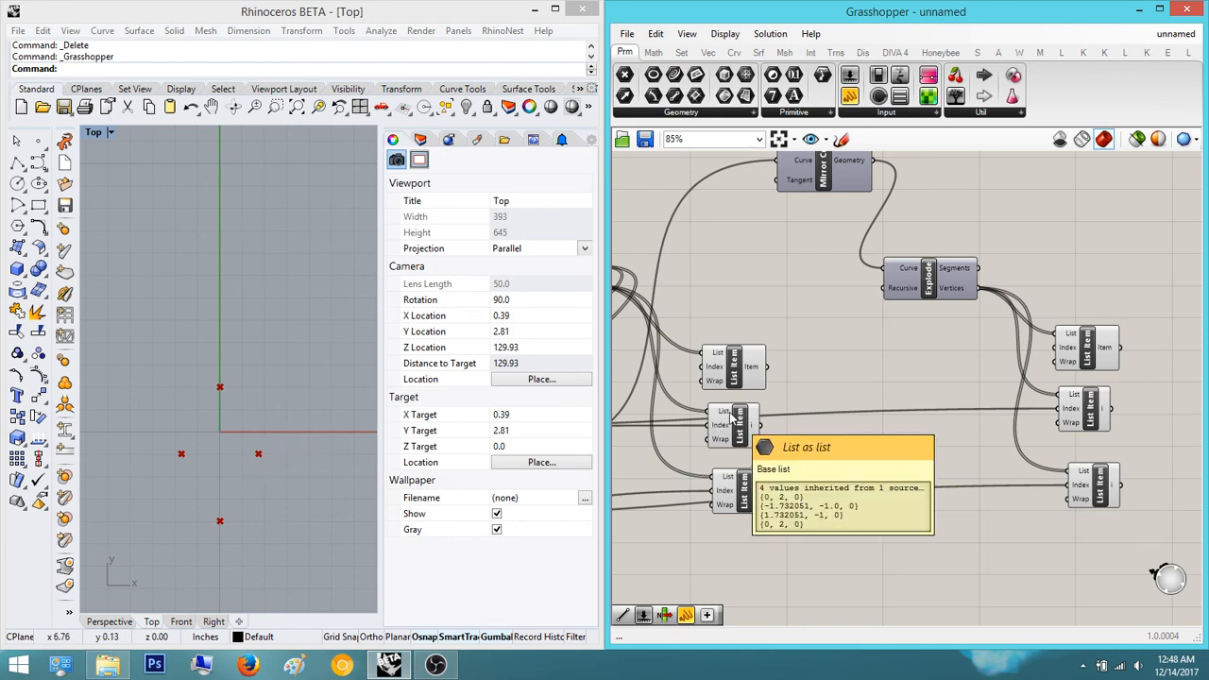
pyautogui.click(753, 369)
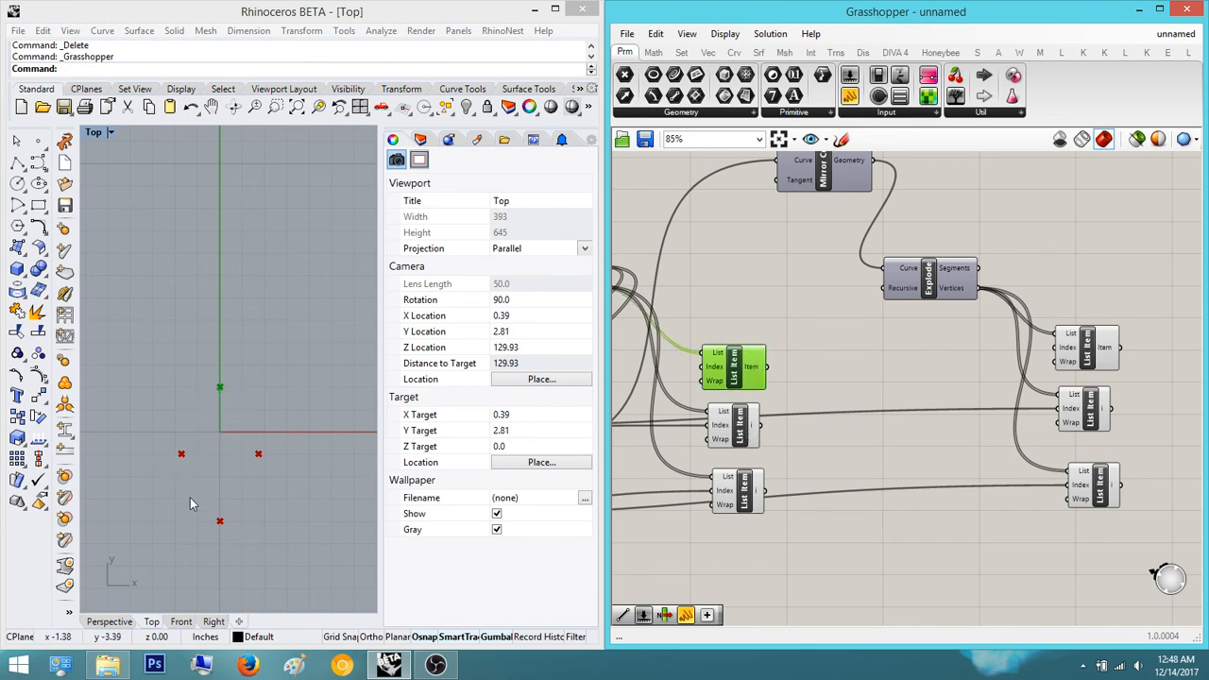
pyautogui.click(774, 393)
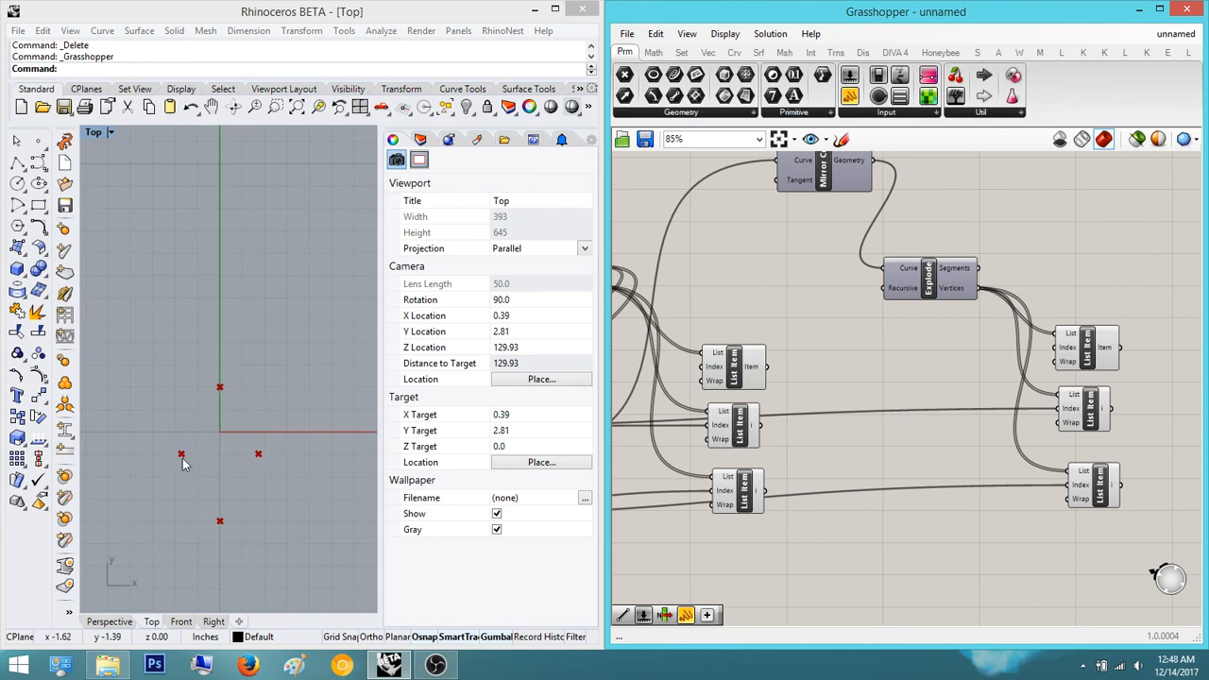
pyautogui.click(737, 430)
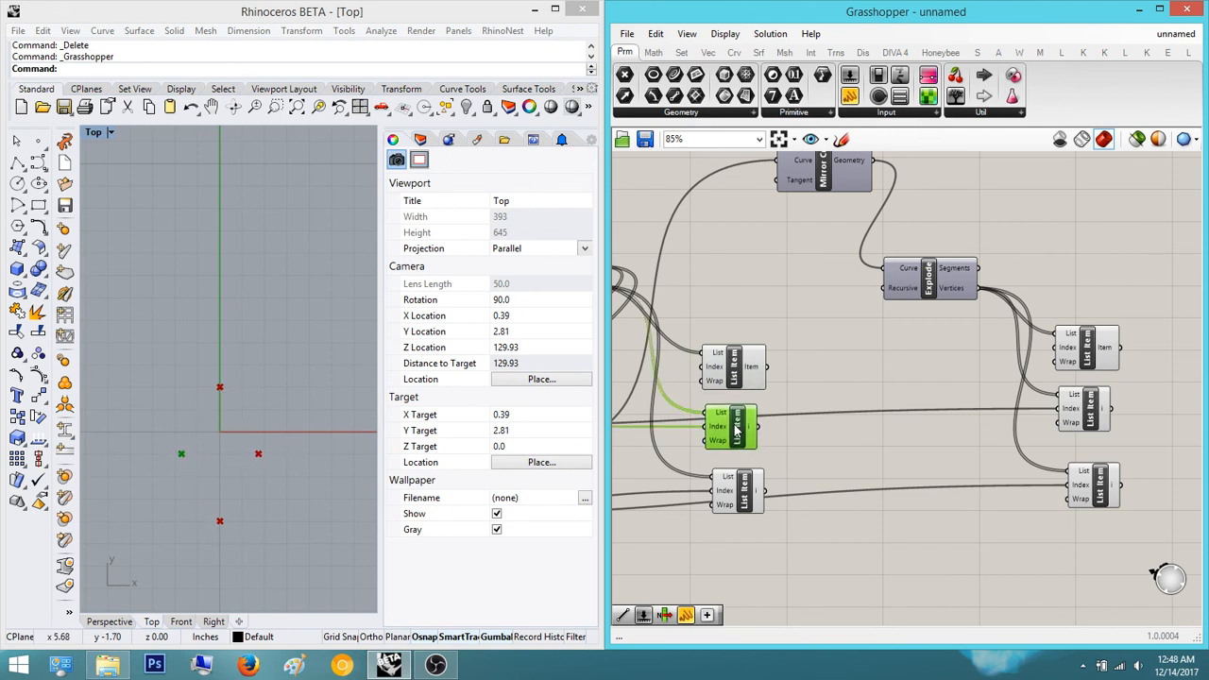
pyautogui.click(749, 374)
pyautogui.click(747, 510)
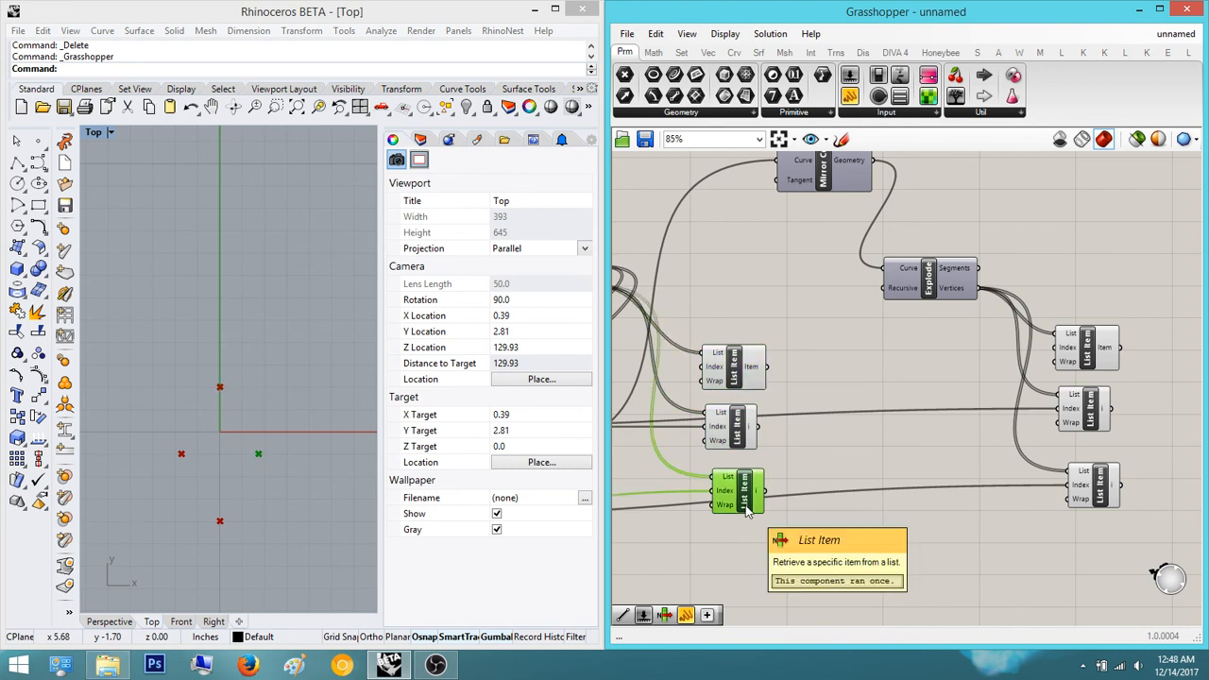
# - Examine the mirrored triangle's three vertex List Items one at a time to match each to its point in the viewport
pyautogui.click(1088, 357)
pyautogui.click(1086, 404)
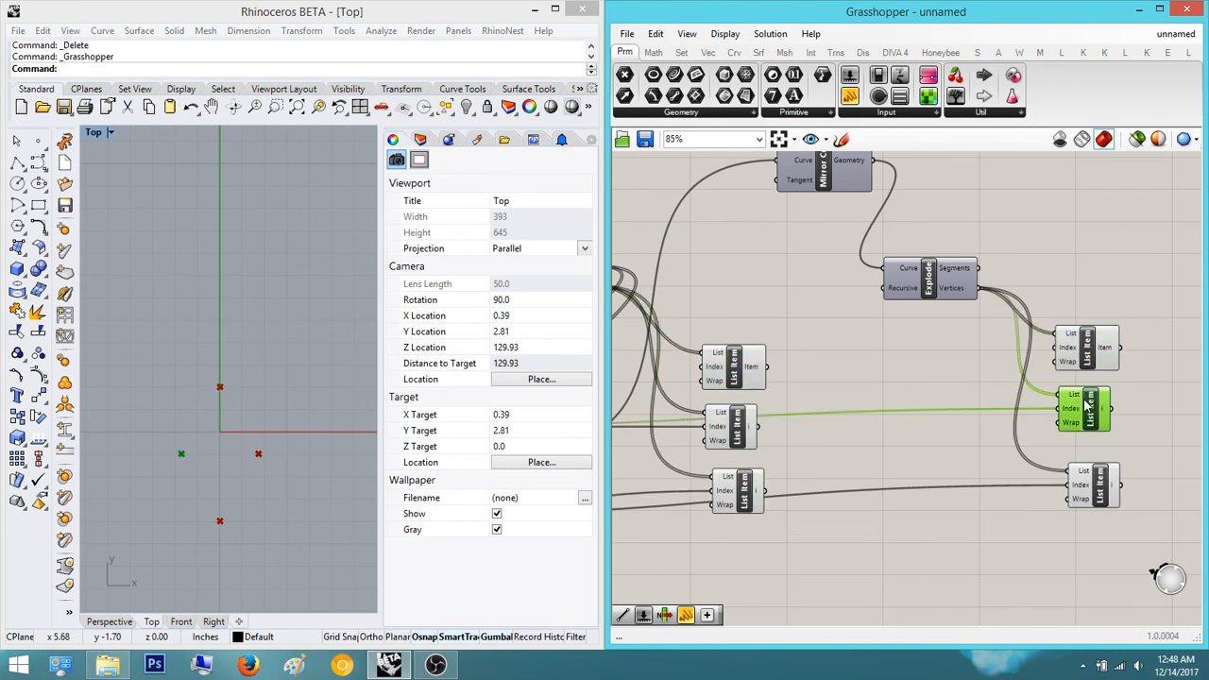
pyautogui.click(1085, 469)
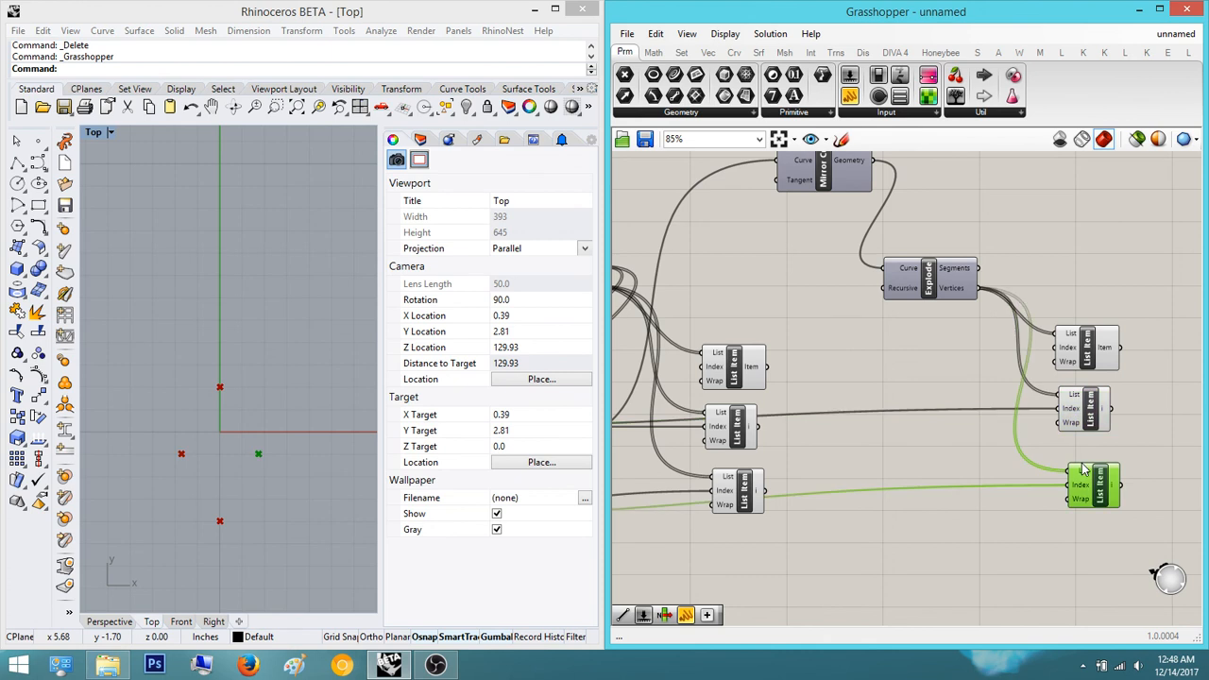
pyautogui.scroll(-3, 1088, 412)
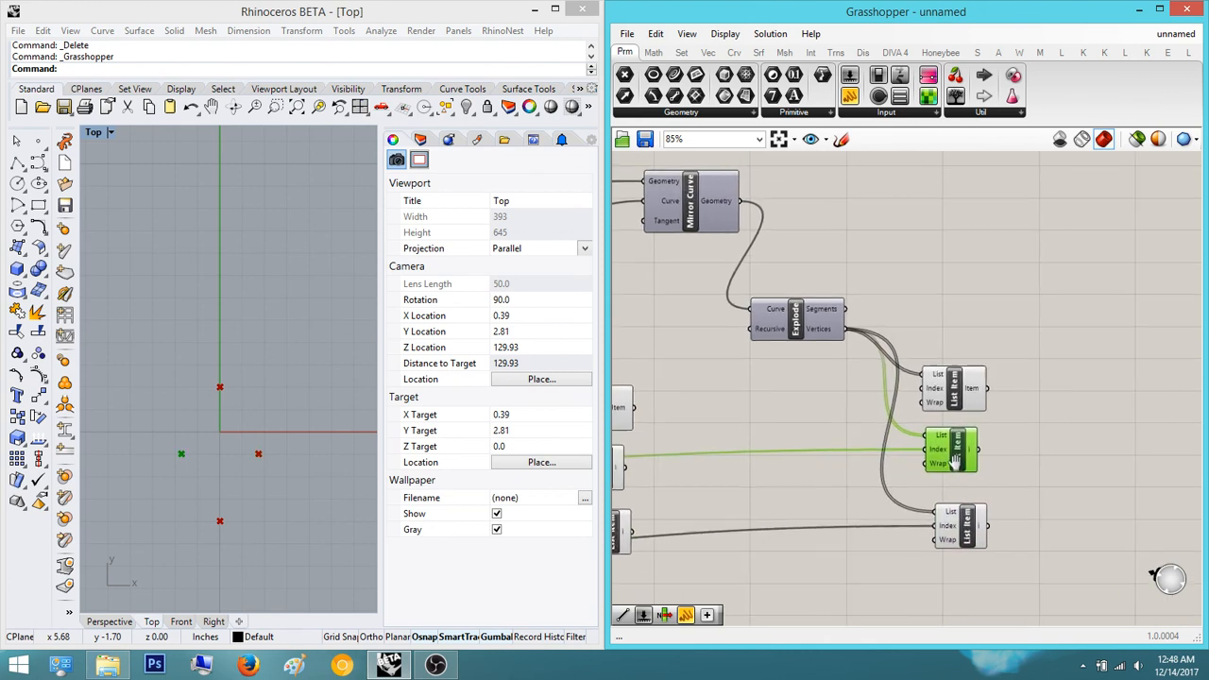
# - Add a Weave component beside the mirrored triangle's vertex List Items
pyautogui.doubleClick(1077, 408)
pyautogui.write('weave')
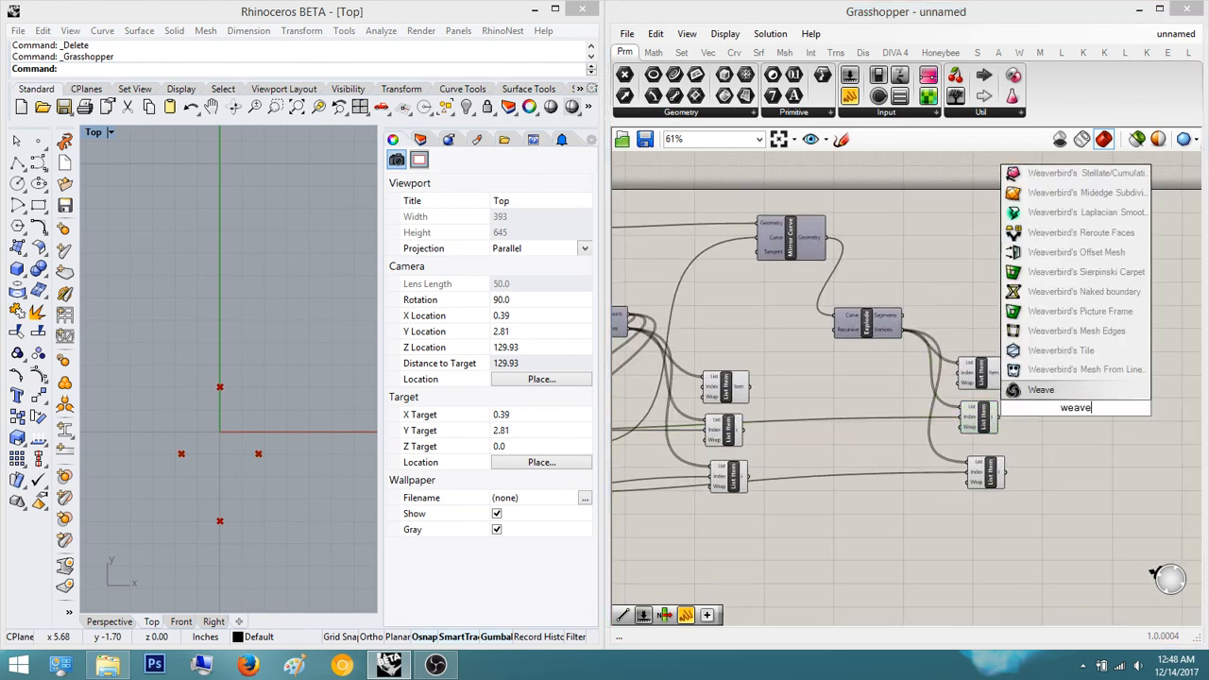
pyautogui.press('Return')
pyautogui.scroll(2, 1052, 408)
pyautogui.moveTo(1031, 424); pyautogui.dragTo(1034, 405)
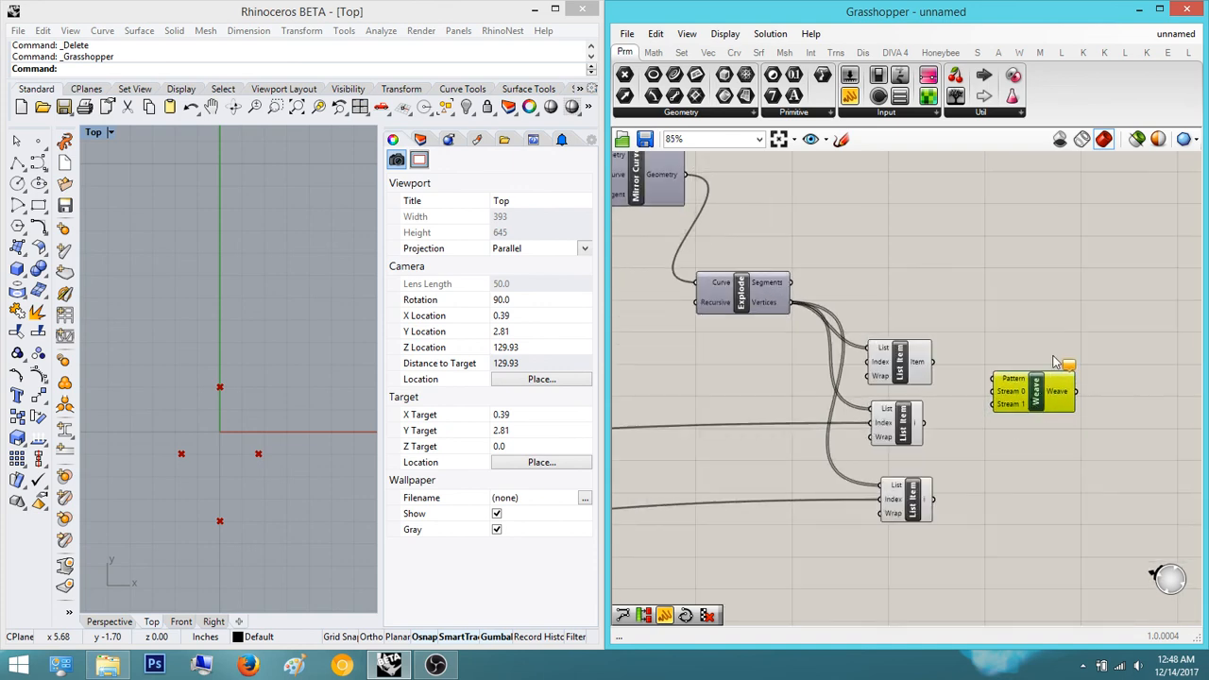
pyautogui.click(1052, 359)
pyautogui.moveTo(1052, 359); pyautogui.dragTo(982, 387, button='right')
pyautogui.scroll(-3, 989, 416)
pyautogui.scroll(3, 987, 416)
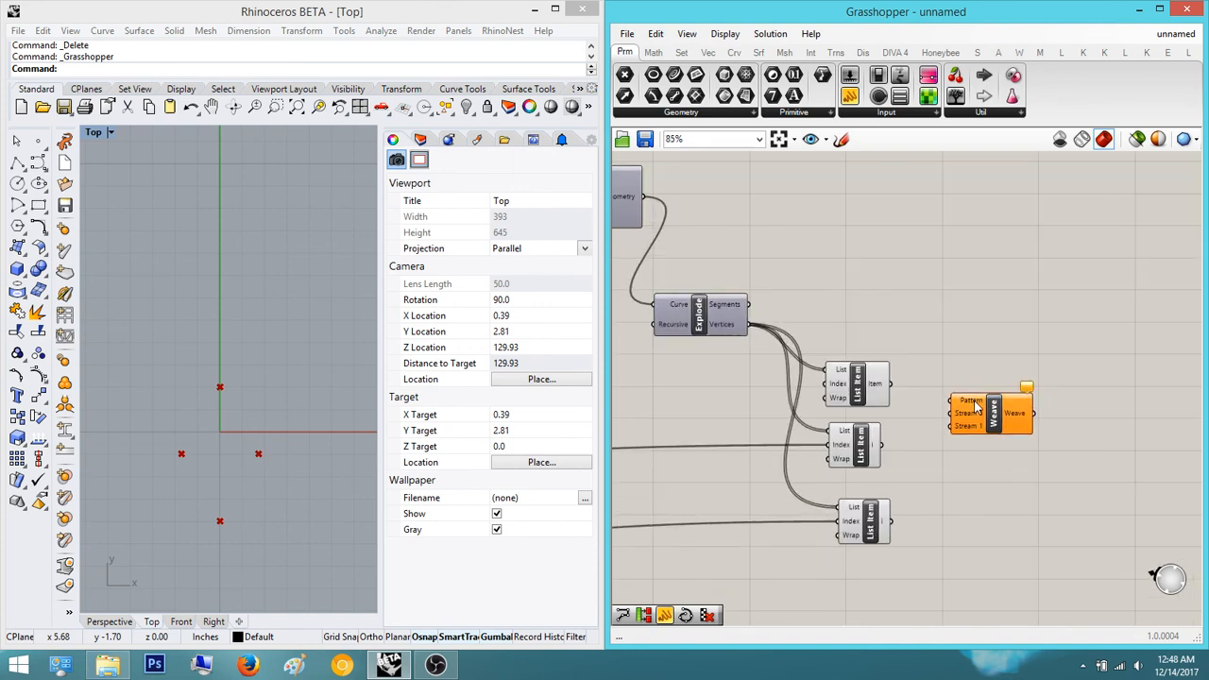
pyautogui.moveTo(974, 401); pyautogui.dragTo(928, 423, button='right')
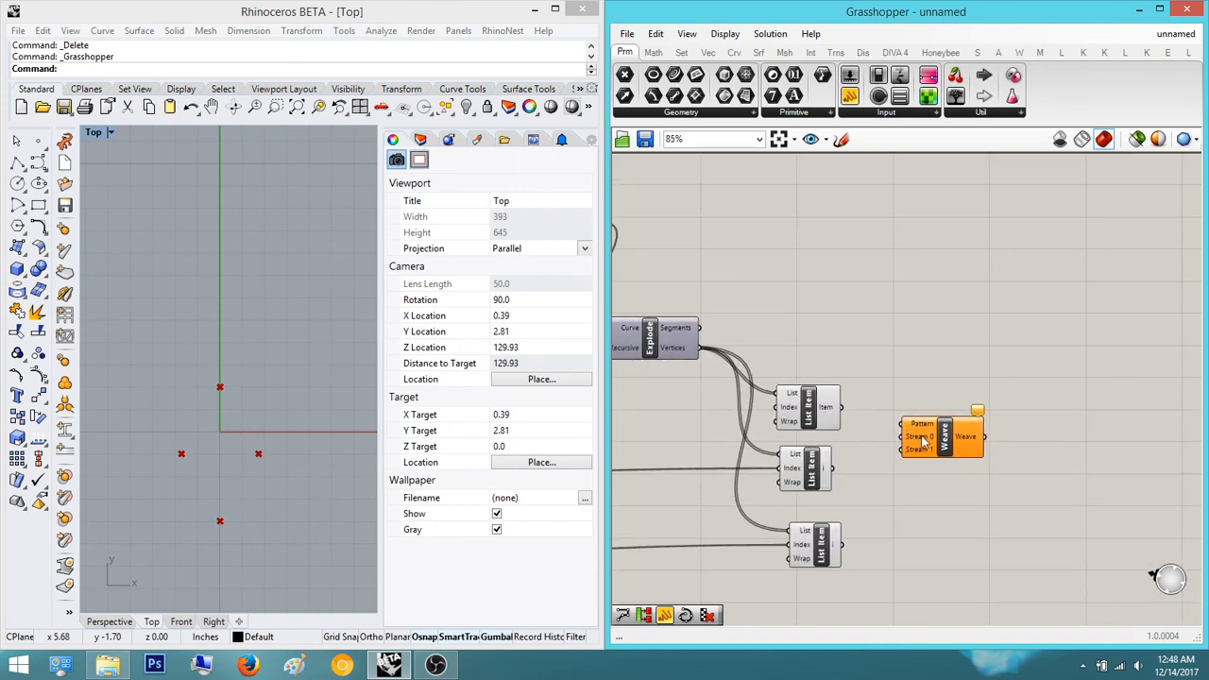
pyautogui.moveTo(910, 450); pyautogui.dragTo(961, 420)
pyautogui.click(904, 352)
# - Add two more stream inputs to the Weave component so that it has streams 0 to 3
pyautogui.moveTo(904, 352); pyautogui.dragTo(1047, 302, button='right')
pyautogui.scroll(2, 966, 377)
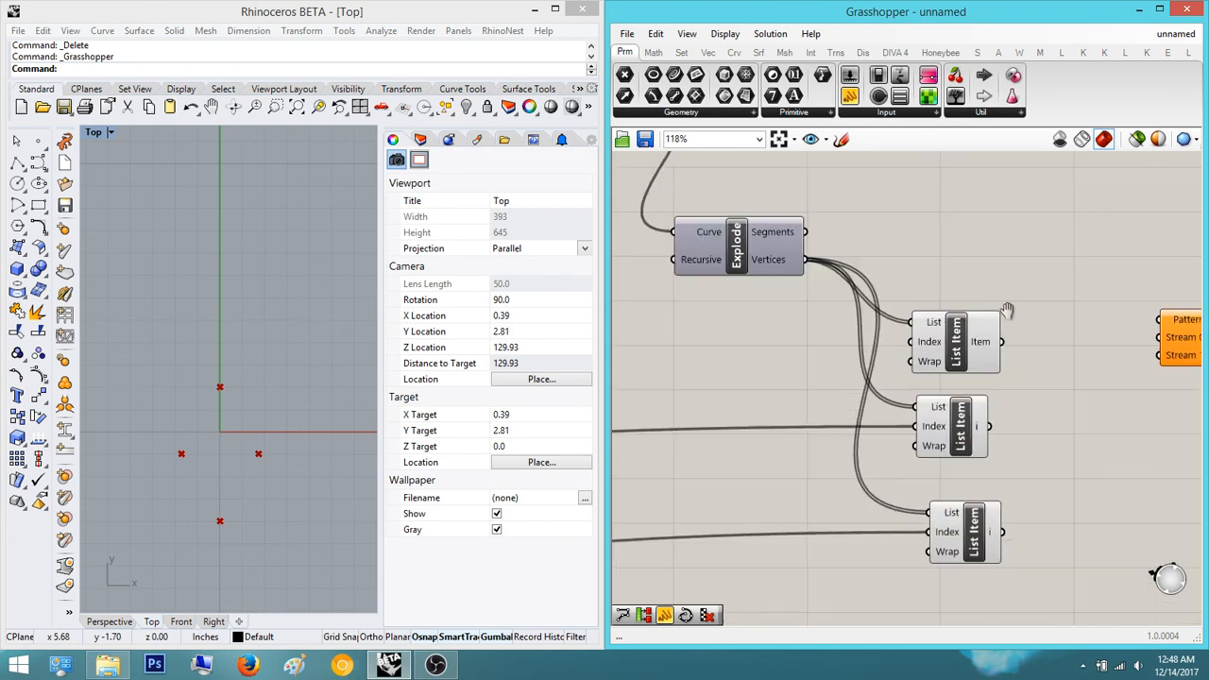
pyautogui.scroll(-2, 864, 298)
pyautogui.scroll(3, 1142, 333)
pyautogui.scroll(-3, 1053, 345)
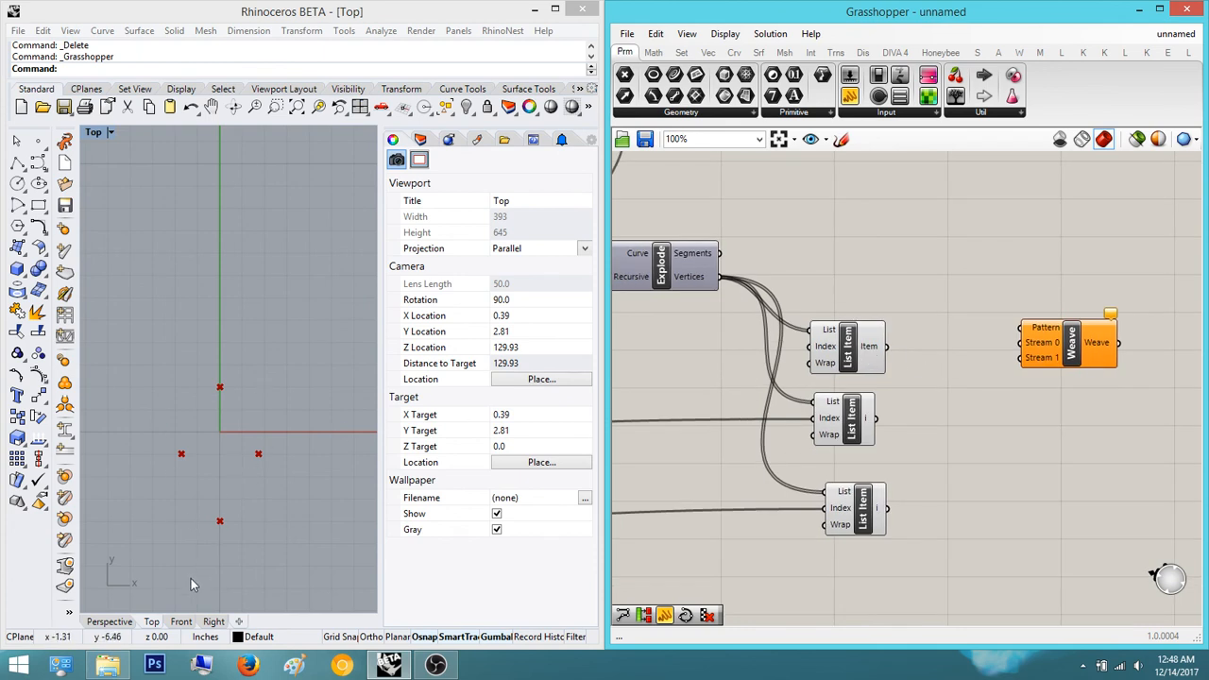
pyautogui.scroll(4, 1039, 397)
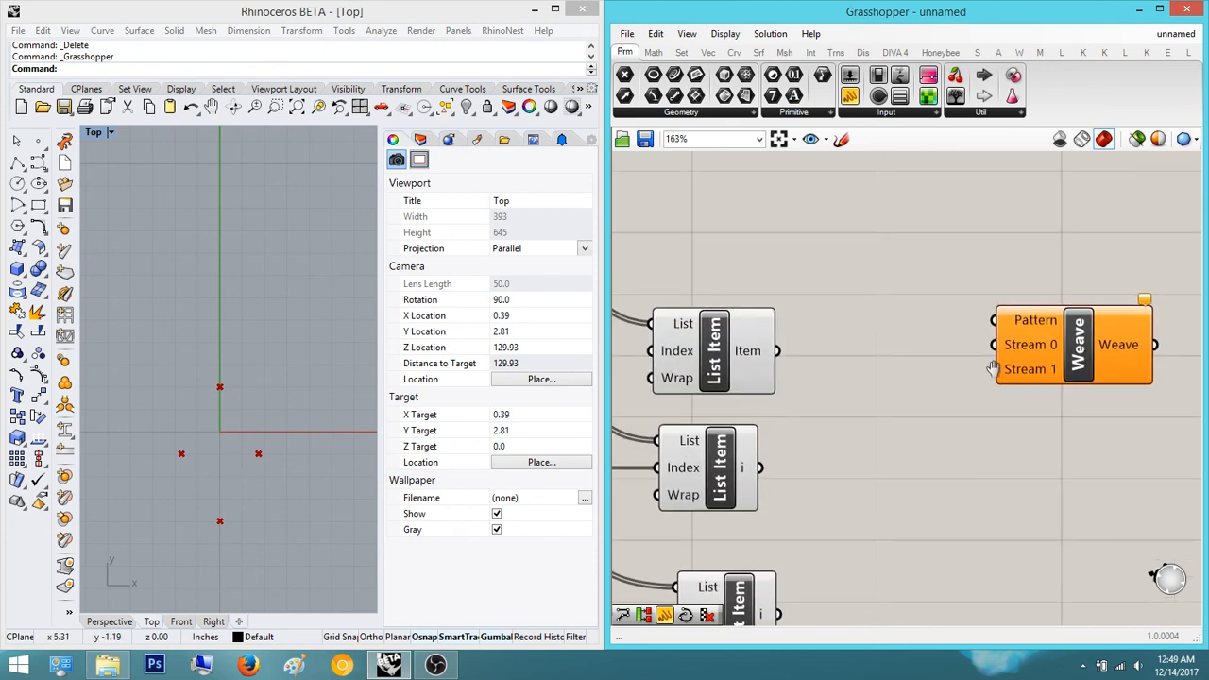
pyautogui.scroll(-2, 1001, 425)
pyautogui.scroll(5, 965, 444)
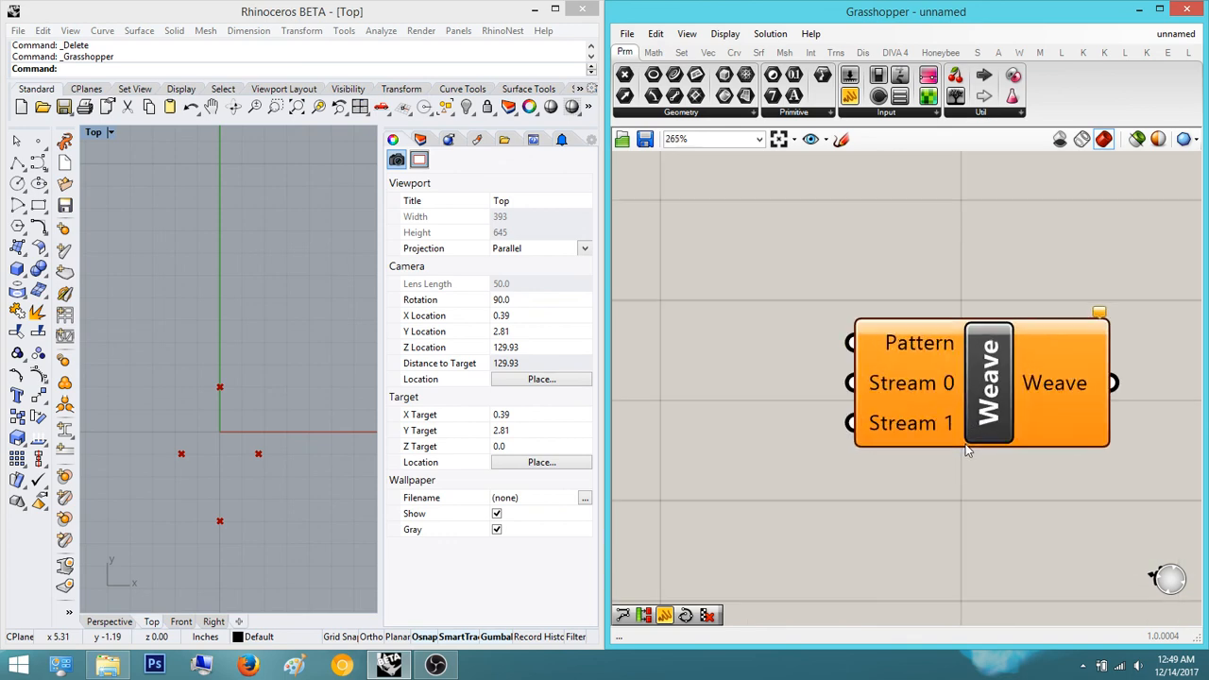
pyautogui.scroll(-3, 965, 444)
pyautogui.scroll(6, 965, 444)
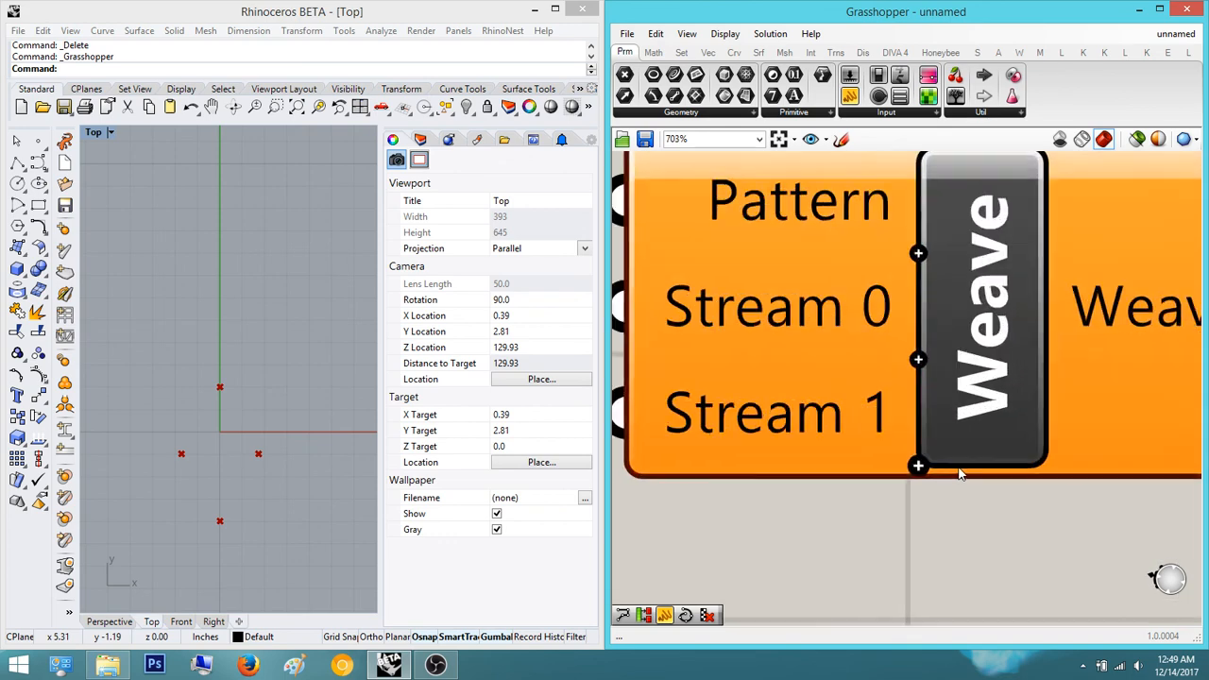
pyautogui.click(912, 467)
pyautogui.scroll(-1, 914, 464)
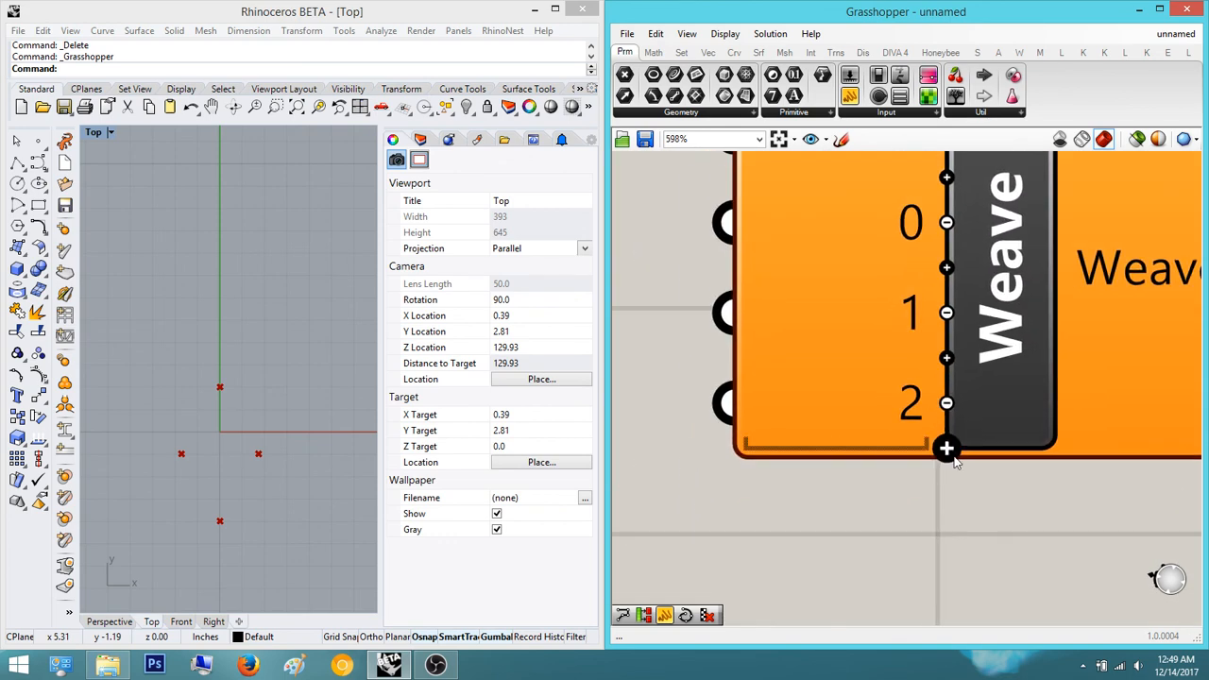
pyautogui.click(946, 448)
pyautogui.scroll(-1, 930, 482)
pyautogui.scroll(-1, 922, 441)
pyautogui.scroll(-1, 869, 465)
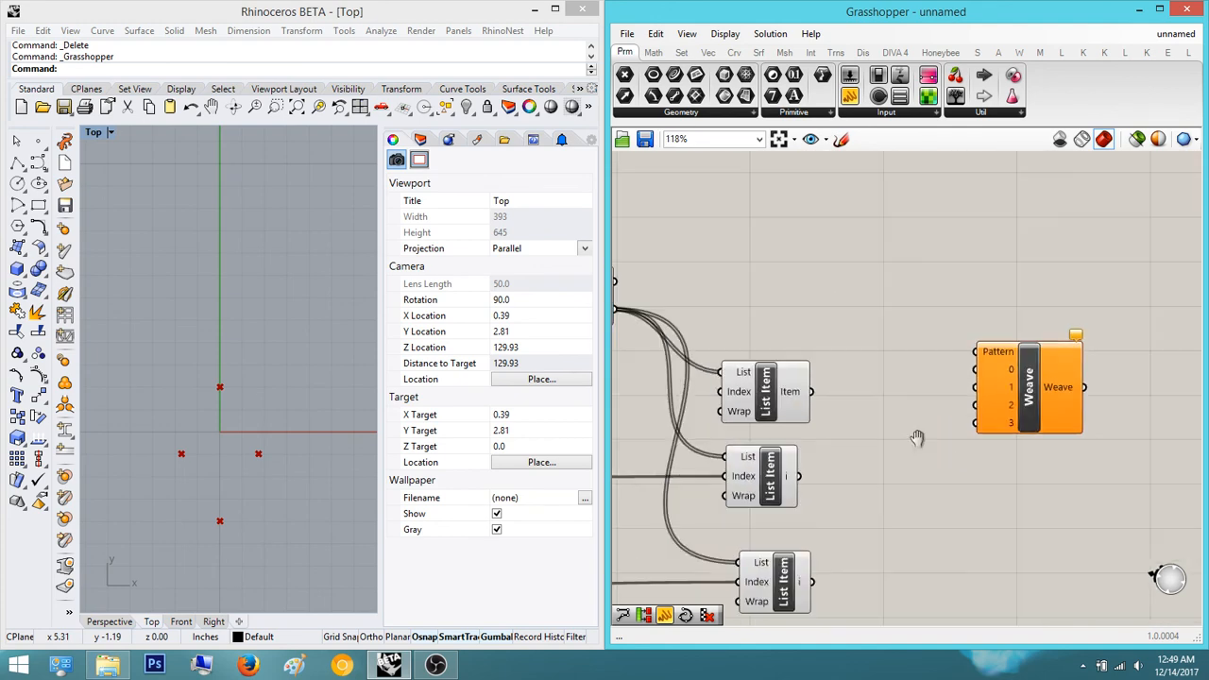
# - Connect the rotated triangle's second vertex List Item to stream 0 of the Weave component
pyautogui.moveTo(711, 509); pyautogui.dragTo(1058, 423, button='right')
pyautogui.scroll(-3, 1058, 423)
pyautogui.scroll(1, 891, 399)
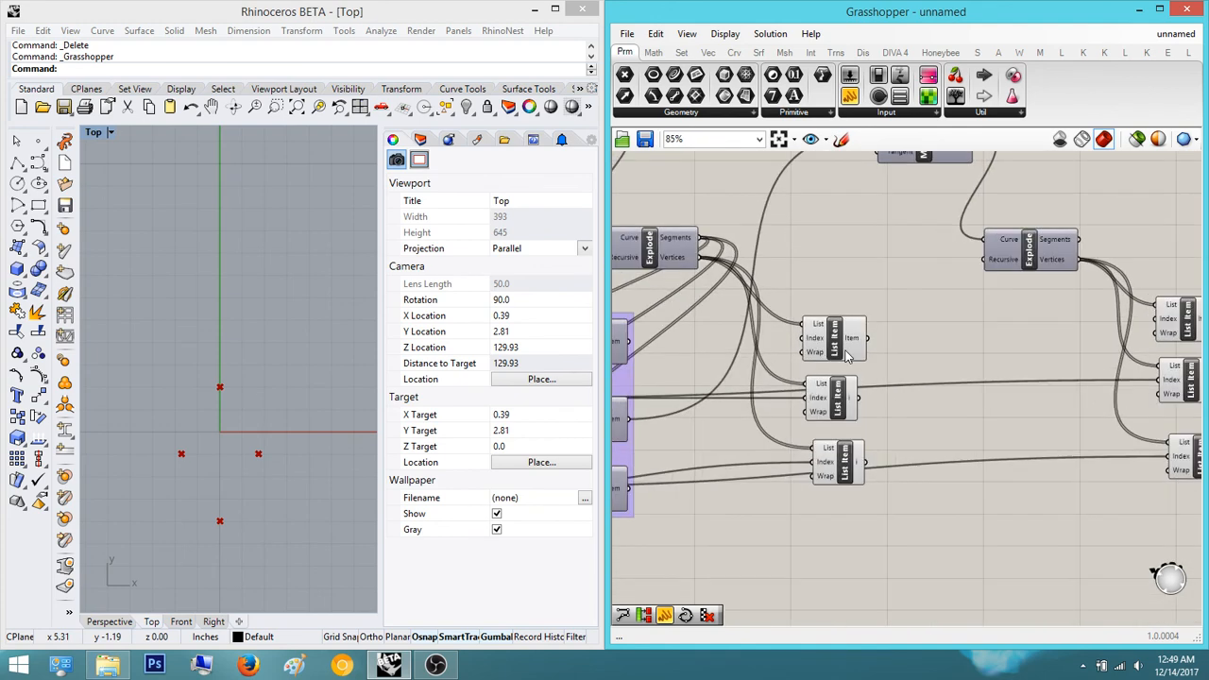
pyautogui.click(838, 346)
pyautogui.moveTo(829, 424); pyautogui.dragTo(779, 437, button='right')
pyautogui.click(800, 410)
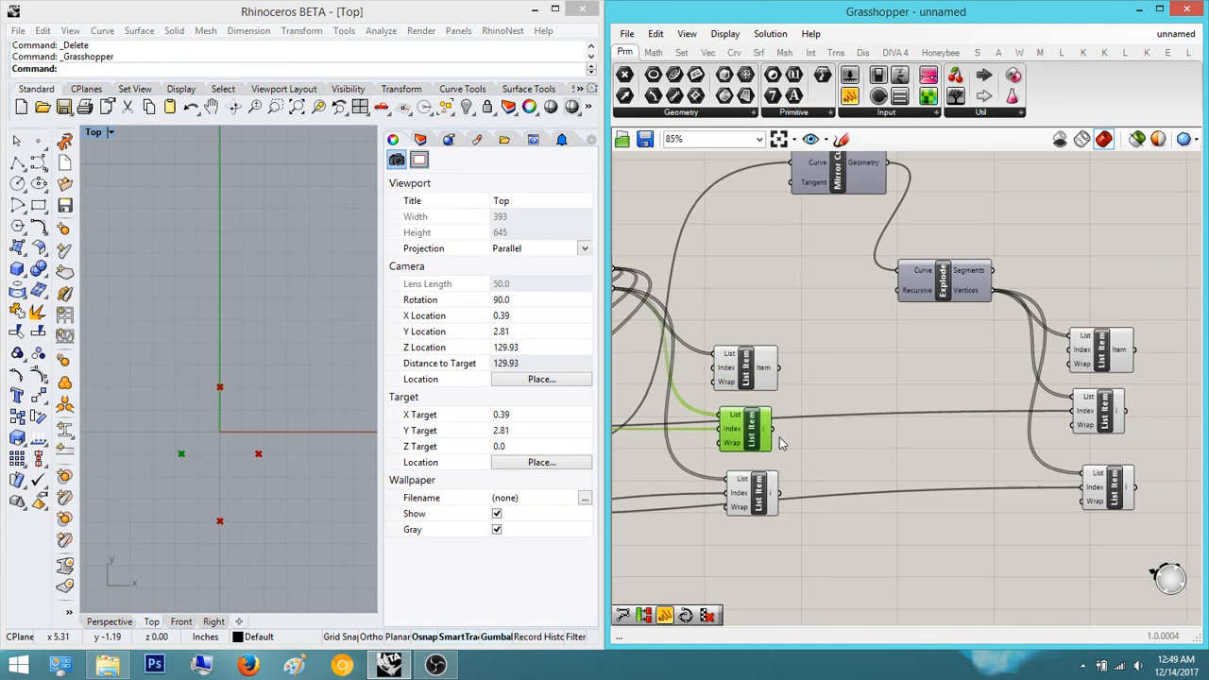
pyautogui.scroll(-2, 803, 420)
pyautogui.moveTo(776, 430); pyautogui.dragTo(1004, 383)
pyautogui.scroll(2, 1103, 378)
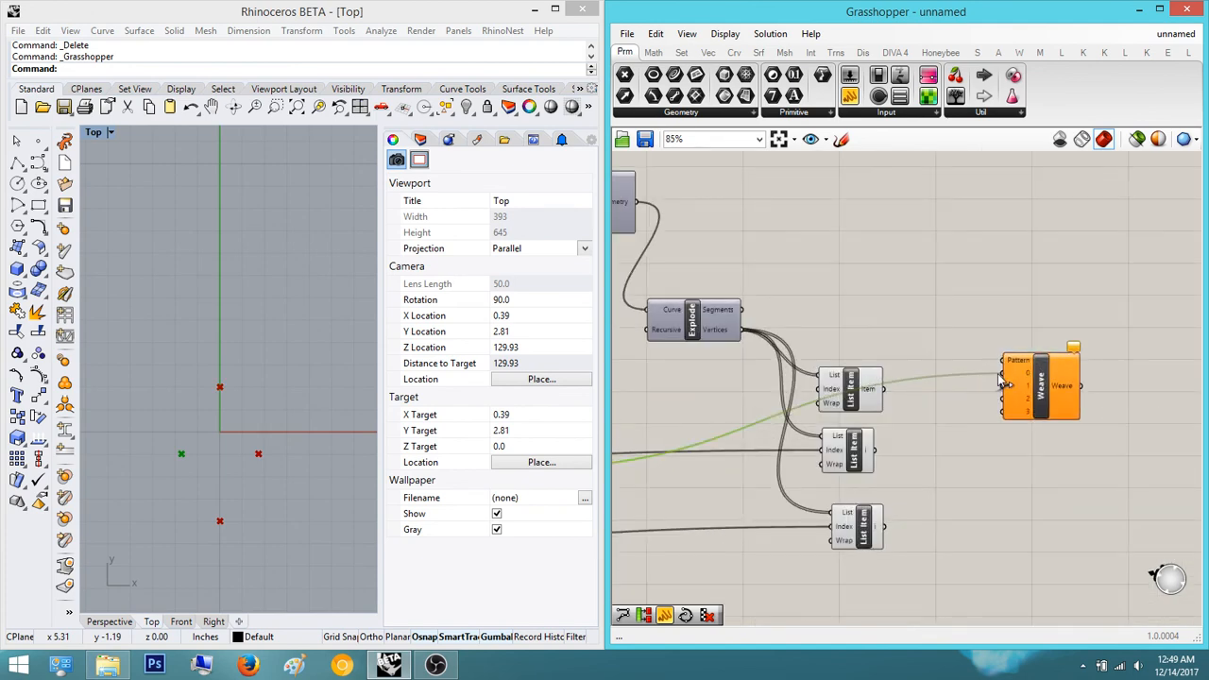
# - Connect the rotated triangle's first vertex List Item to Weave stream 1 and the mirrored triangle's third to stream 2
pyautogui.moveTo(896, 405); pyautogui.dragTo(1123, 333, button='right')
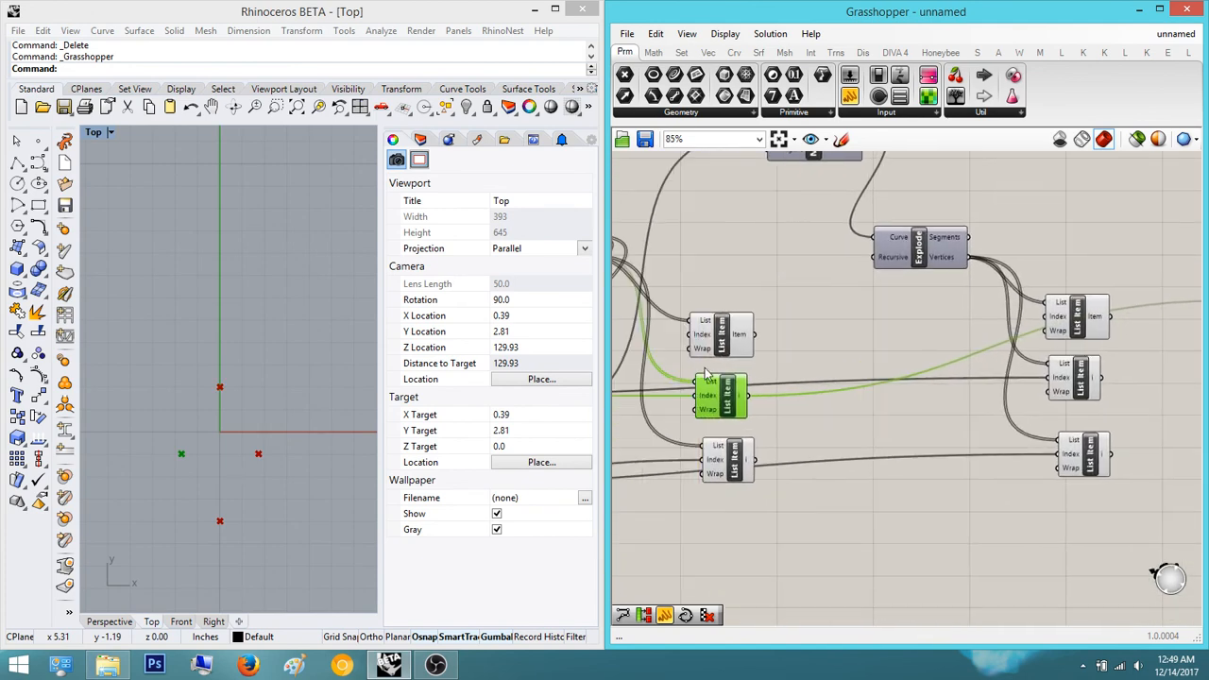
pyautogui.click(721, 342)
pyautogui.moveTo(753, 346); pyautogui.dragTo(1176, 322)
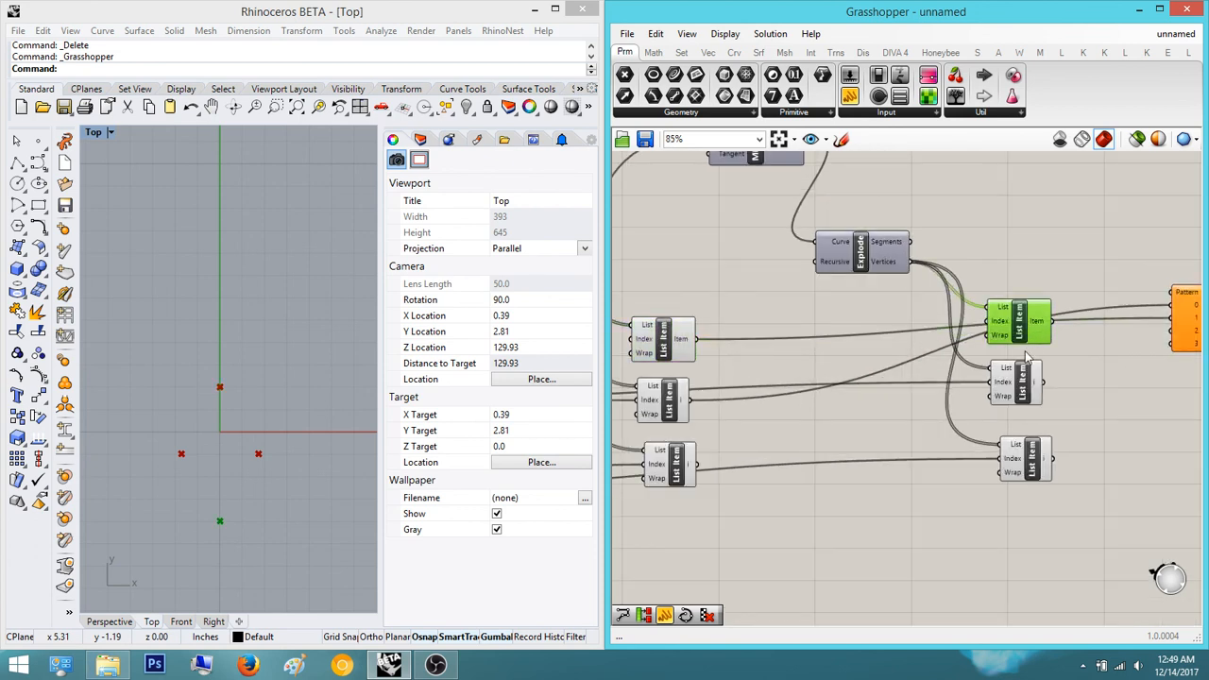
pyautogui.click(1017, 396)
pyautogui.click(1032, 444)
pyautogui.moveTo(1052, 459); pyautogui.dragTo(1176, 331)
# - Identify the remaining corner point among the vertex List Items and connect the mirrored triangle's first one to Weave stream 3
pyautogui.click(1034, 402)
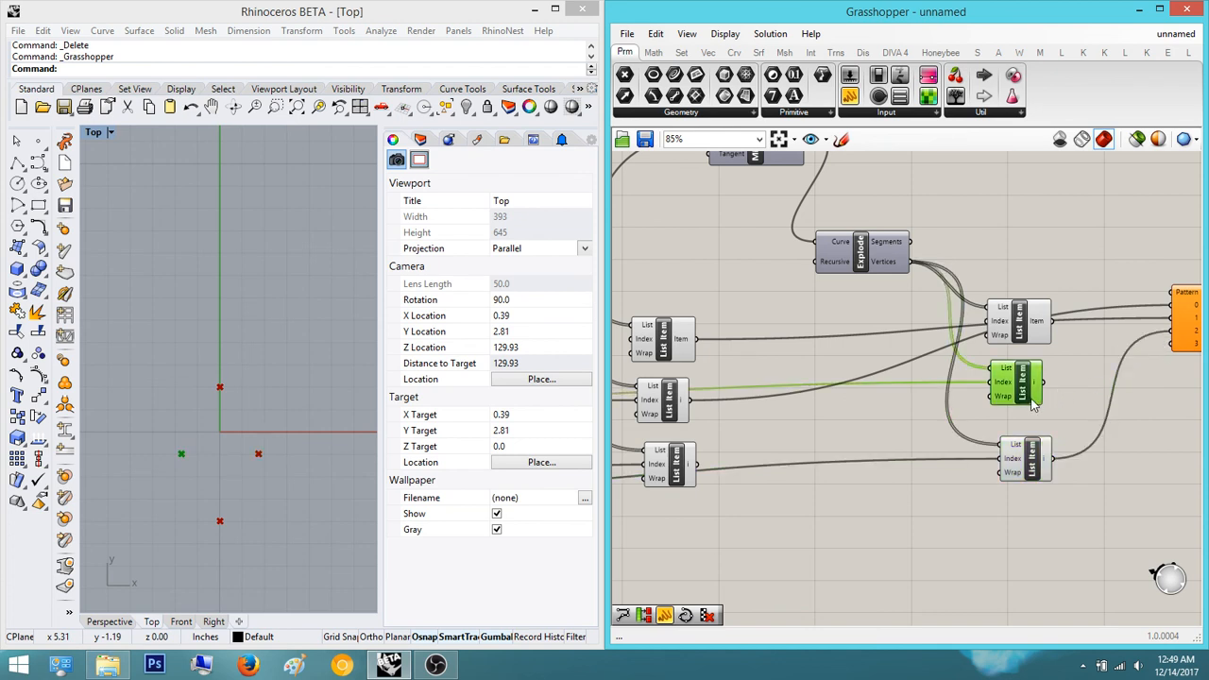
pyautogui.click(679, 468)
pyautogui.click(678, 405)
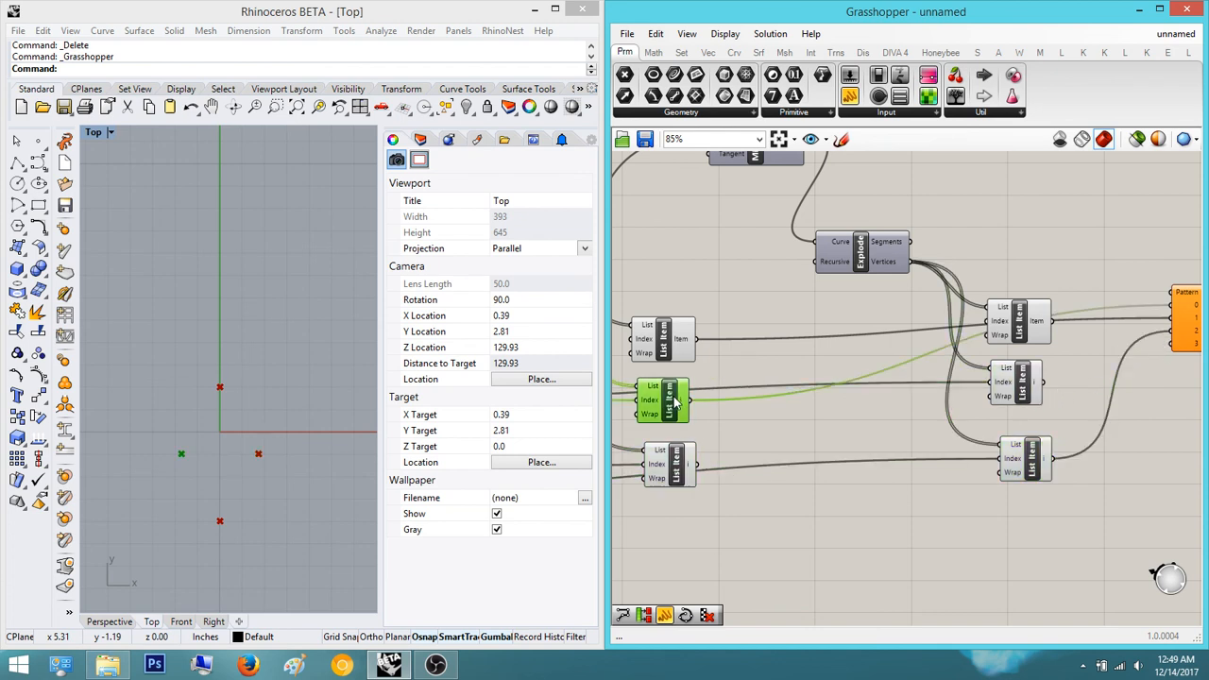
pyautogui.click(675, 351)
pyautogui.click(1035, 329)
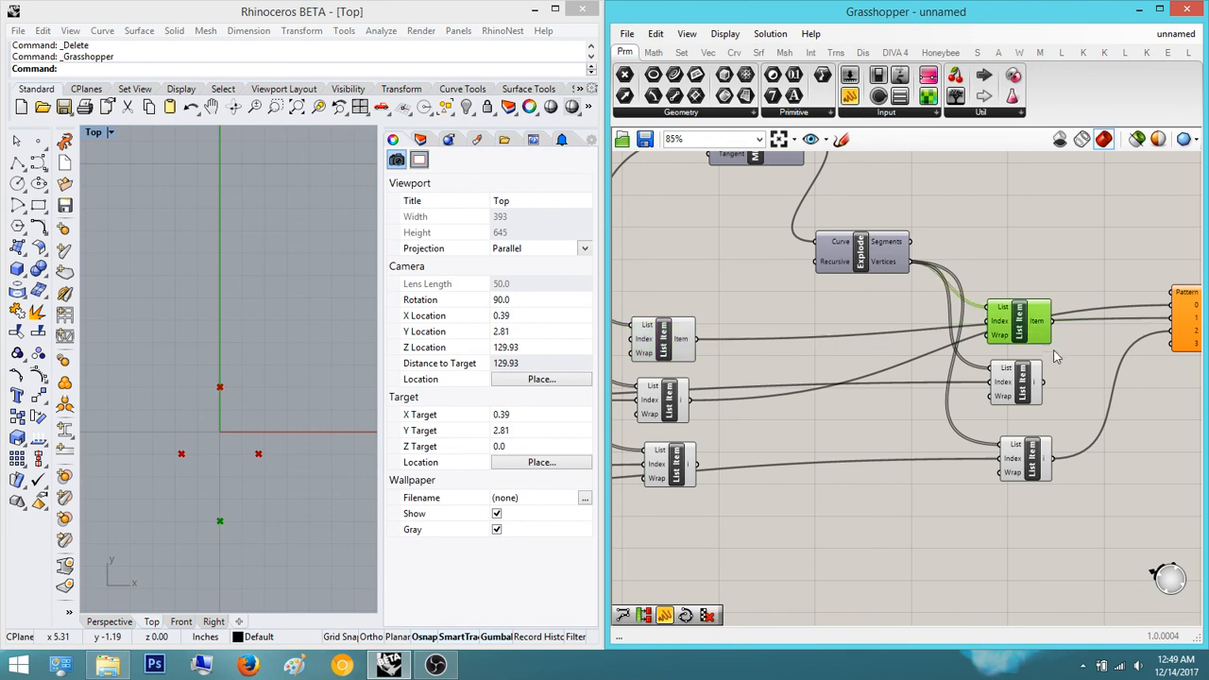
pyautogui.moveTo(1055, 351); pyautogui.dragTo(886, 405, button='right')
pyautogui.moveTo(884, 376); pyautogui.dragTo(1013, 404)
pyautogui.moveTo(1013, 404); pyautogui.dragTo(860, 389, button='right')
pyautogui.click(882, 370)
pyautogui.click(1002, 355)
pyautogui.moveTo(1001, 355); pyautogui.dragTo(947, 404, button='right')
pyautogui.click(937, 376)
pyautogui.click(1016, 367)
pyautogui.scroll(1, 913, 404)
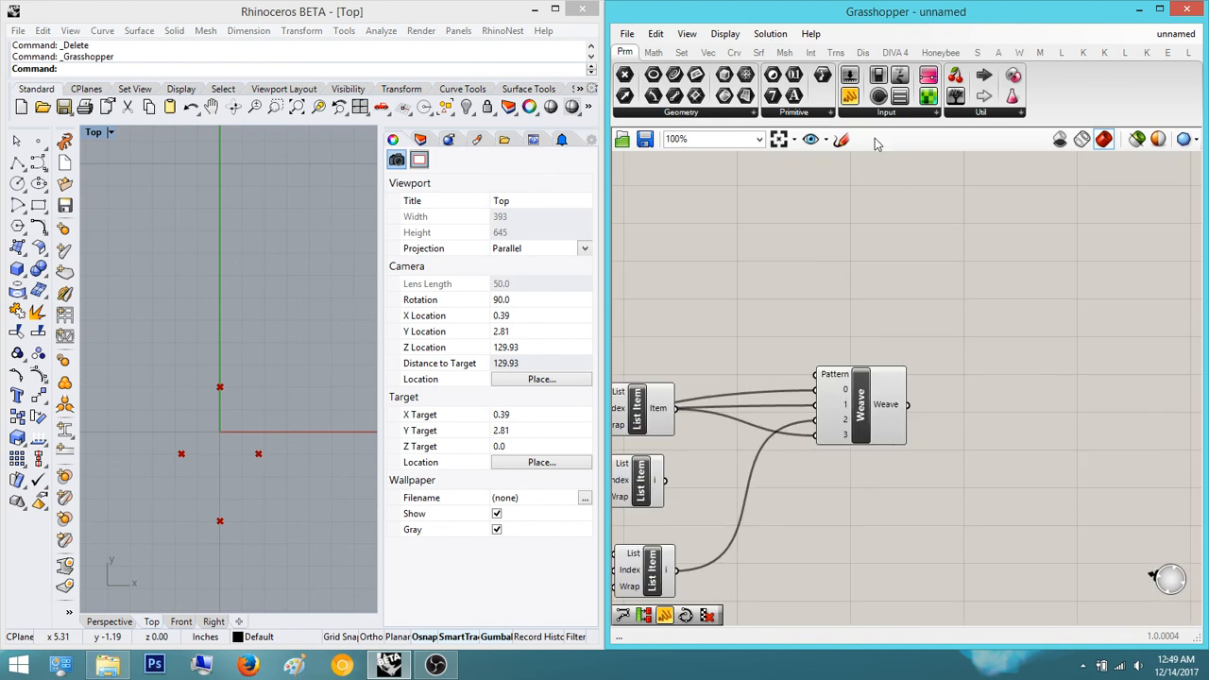
# - Add a Panel fed by the Weave output and enlarge it to list the woven points
pyautogui.moveTo(851, 96); pyautogui.dragTo(902, 413)
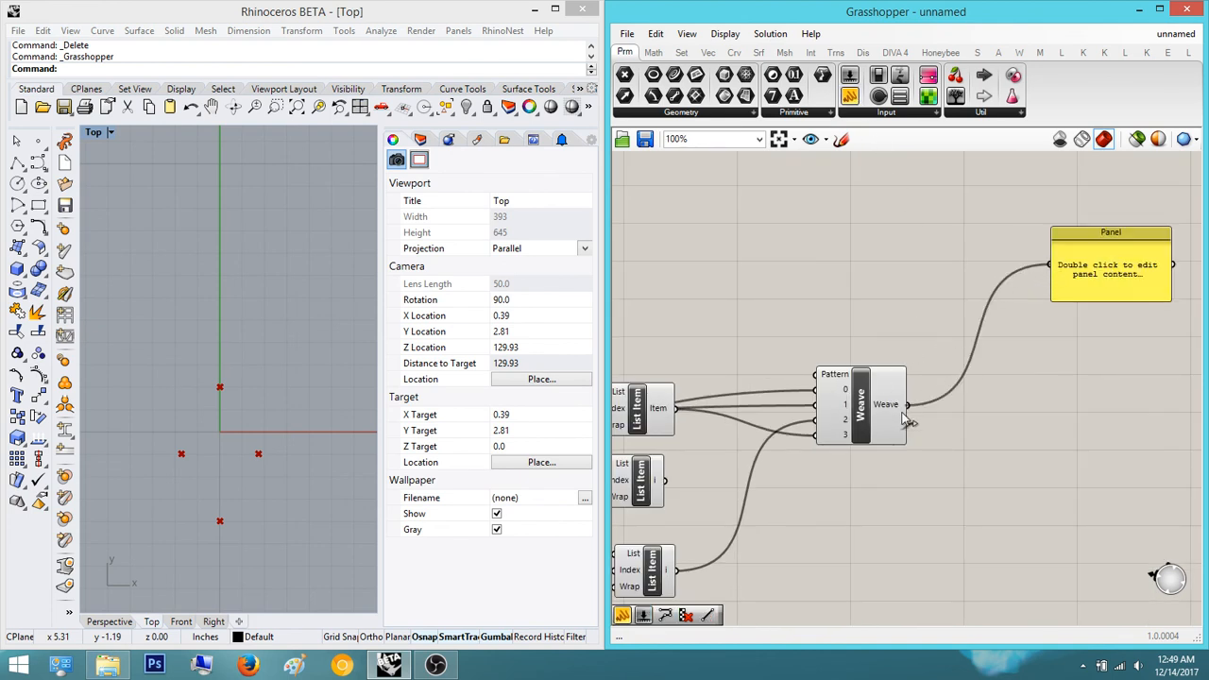
pyautogui.moveTo(1098, 302); pyautogui.dragTo(1090, 414)
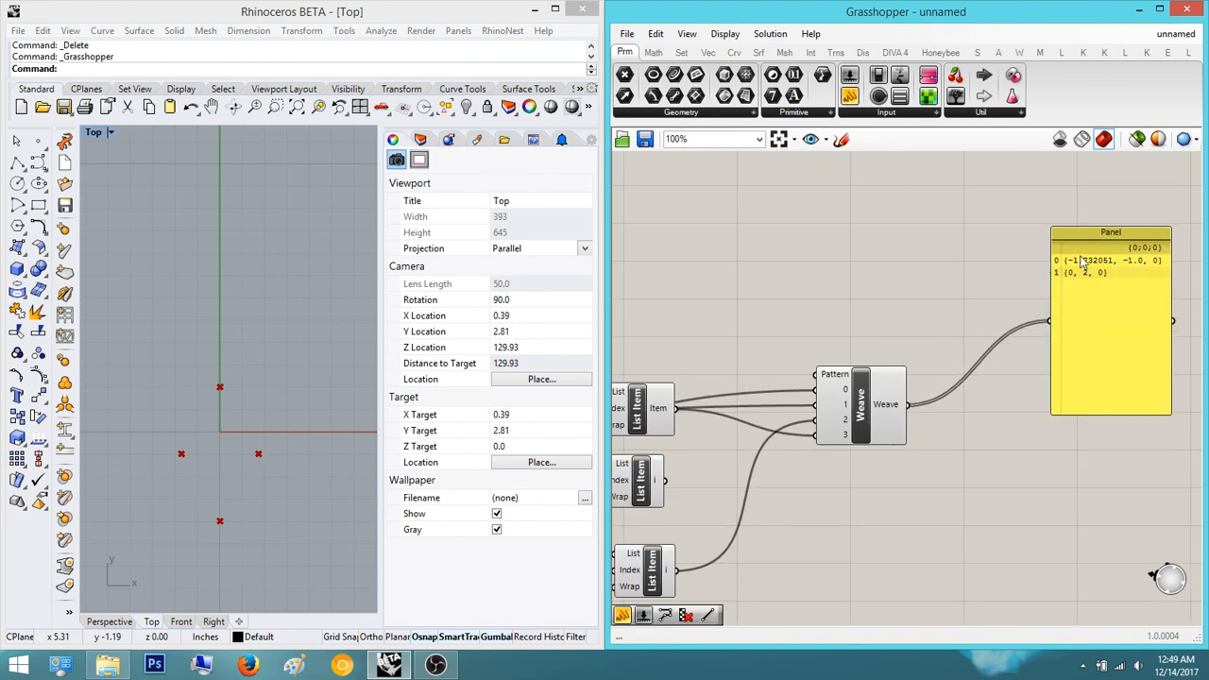
pyautogui.moveTo(897, 359); pyautogui.dragTo(824, 411, button='right')
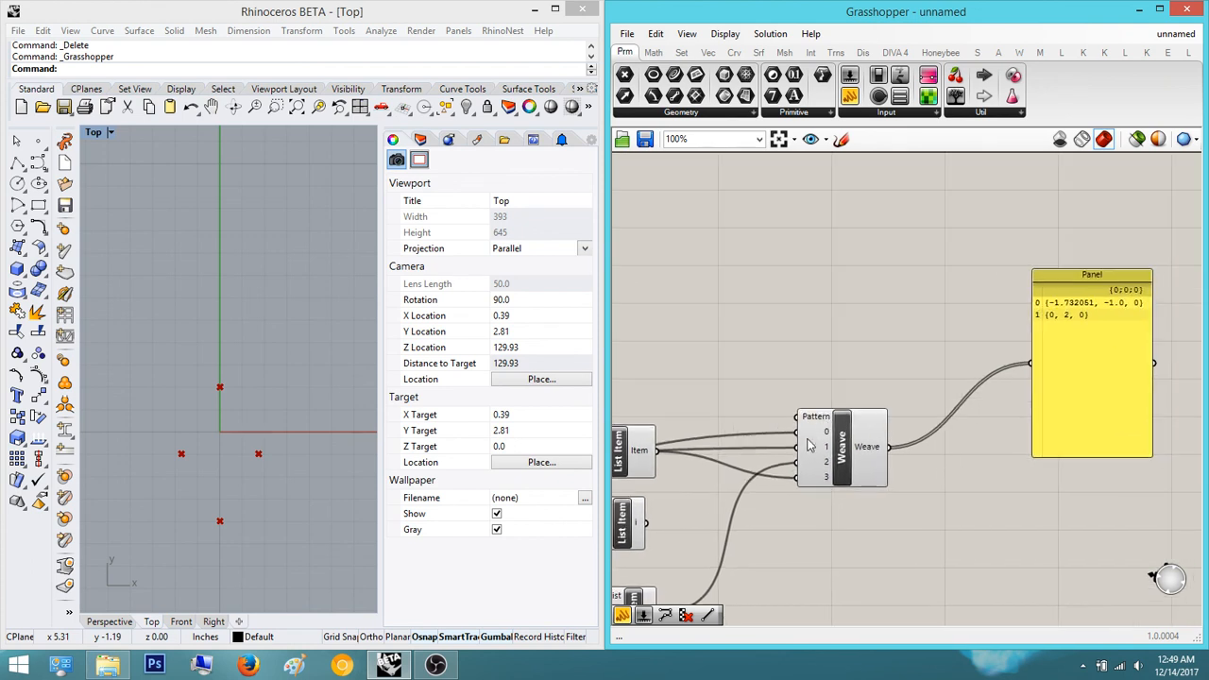
pyautogui.moveTo(851, 518); pyautogui.dragTo(880, 543, button='right')
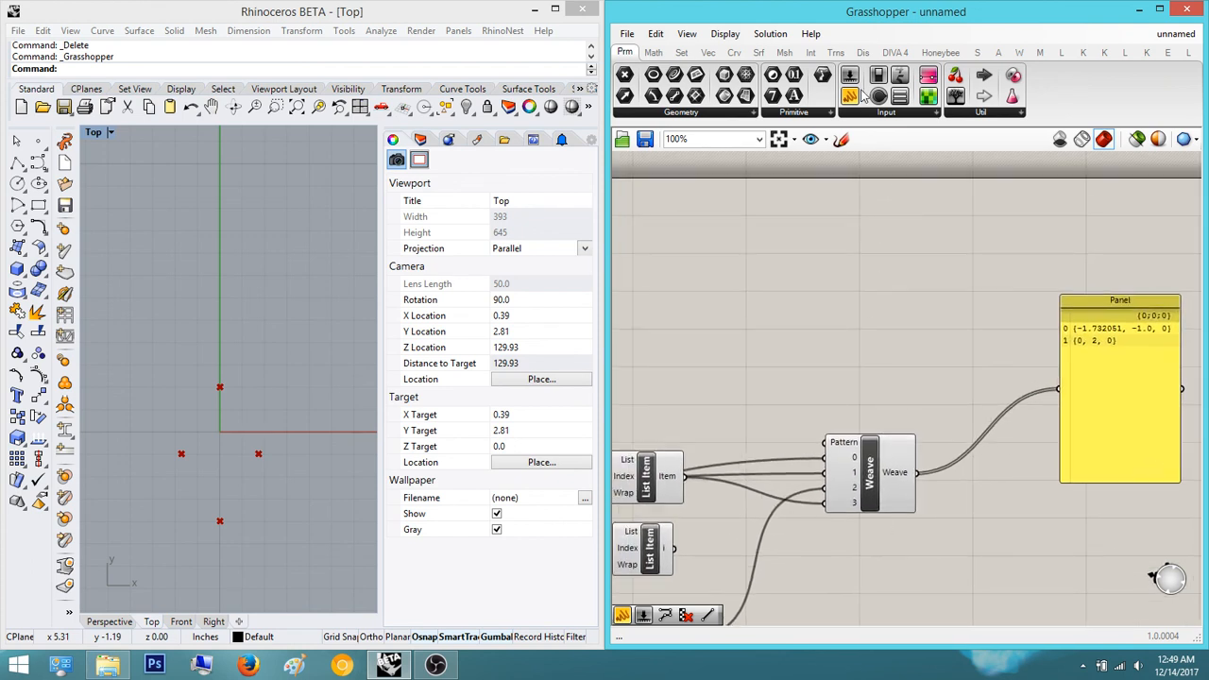
# - Place a second, empty Panel above the mirrored triangle's vertex List Items
pyautogui.moveTo(851, 96); pyautogui.dragTo(745, 238)
pyautogui.moveTo(883, 278); pyautogui.dragTo(1059, 284, button='right')
pyautogui.moveTo(989, 415); pyautogui.dragTo(955, 396, button='right')
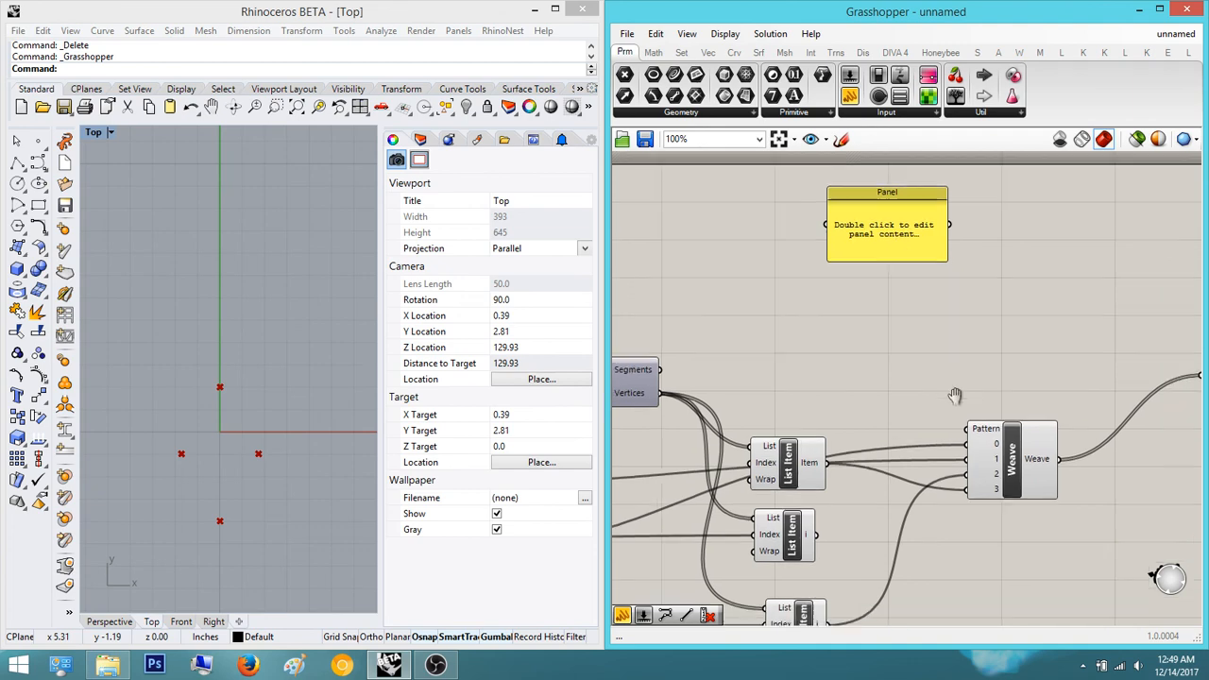
# - Examine the Weave component's Pattern input and its numbered streams against the wires feeding them
pyautogui.scroll(5, 955, 396)
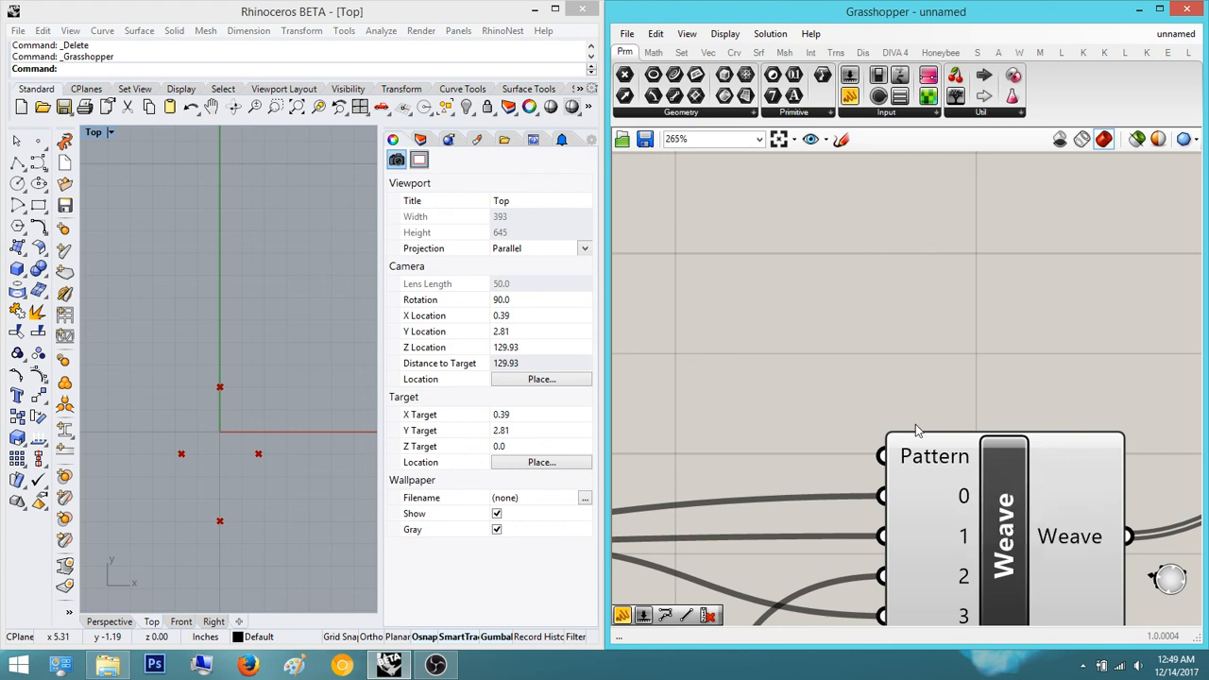
pyautogui.moveTo(966, 573); pyautogui.dragTo(961, 490, button='right')
pyautogui.moveTo(969, 444); pyautogui.dragTo(962, 511, button='right')
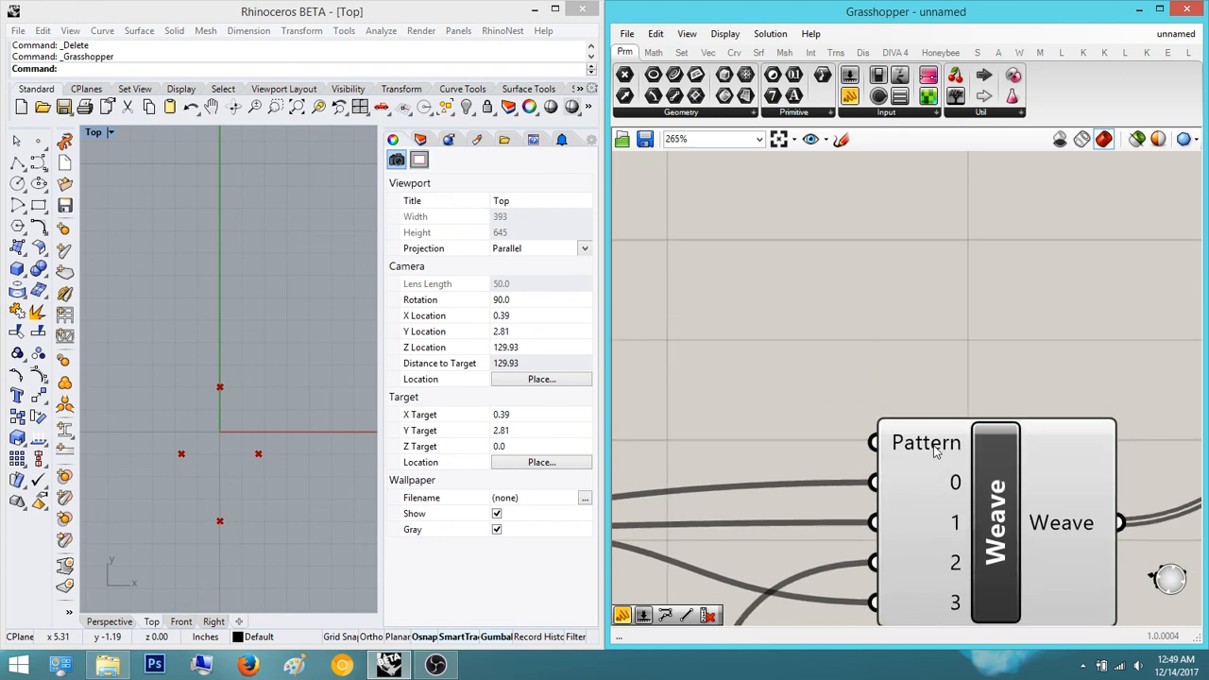
pyautogui.scroll(-3, 935, 452)
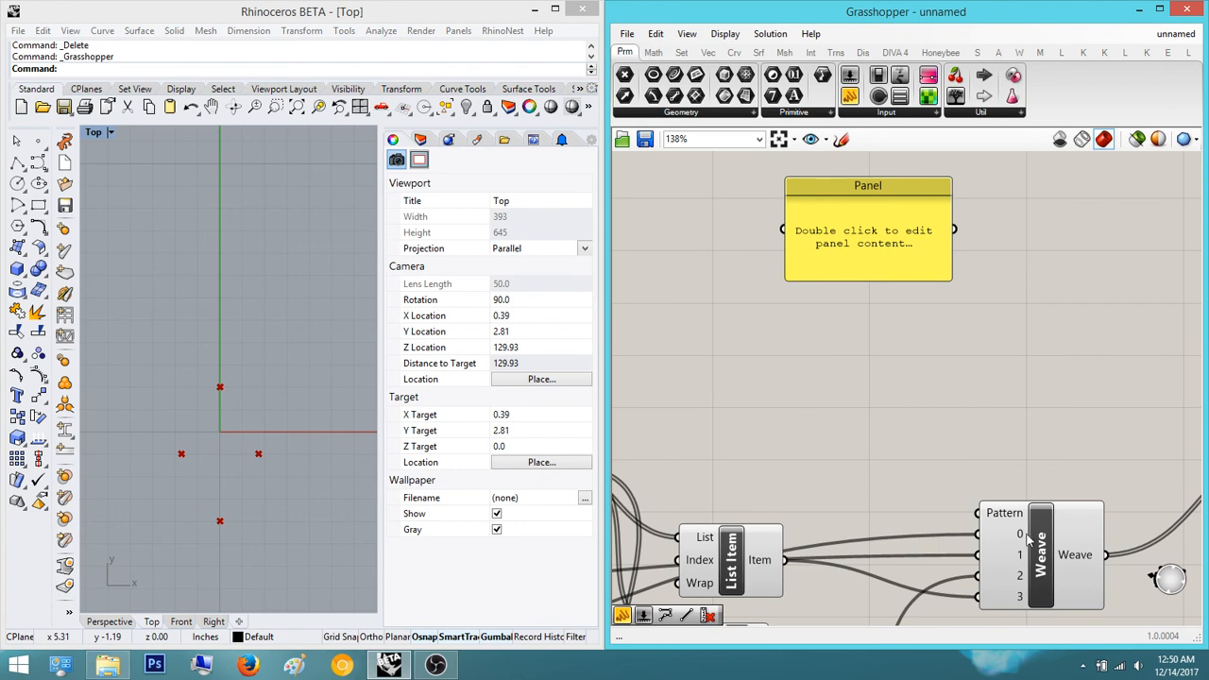
pyautogui.scroll(2, 947, 508)
pyautogui.moveTo(1021, 552); pyautogui.dragTo(983, 486, button='right')
pyautogui.moveTo(951, 393); pyautogui.dragTo(862, 355, button='right')
pyautogui.scroll(-3, 964, 429)
pyautogui.scroll(-2, 932, 419)
# - Add a PolyLine component and connect the Weave output to its Vertices input
pyautogui.doubleClick(979, 466)
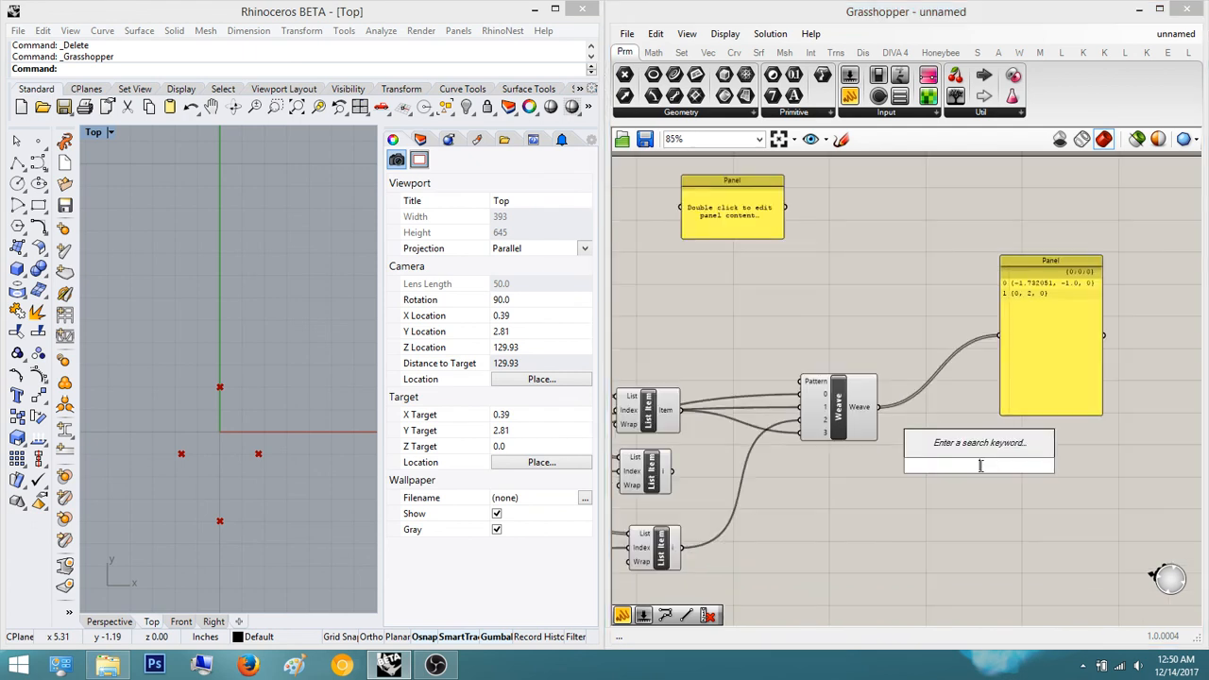
pyautogui.write('polylin')
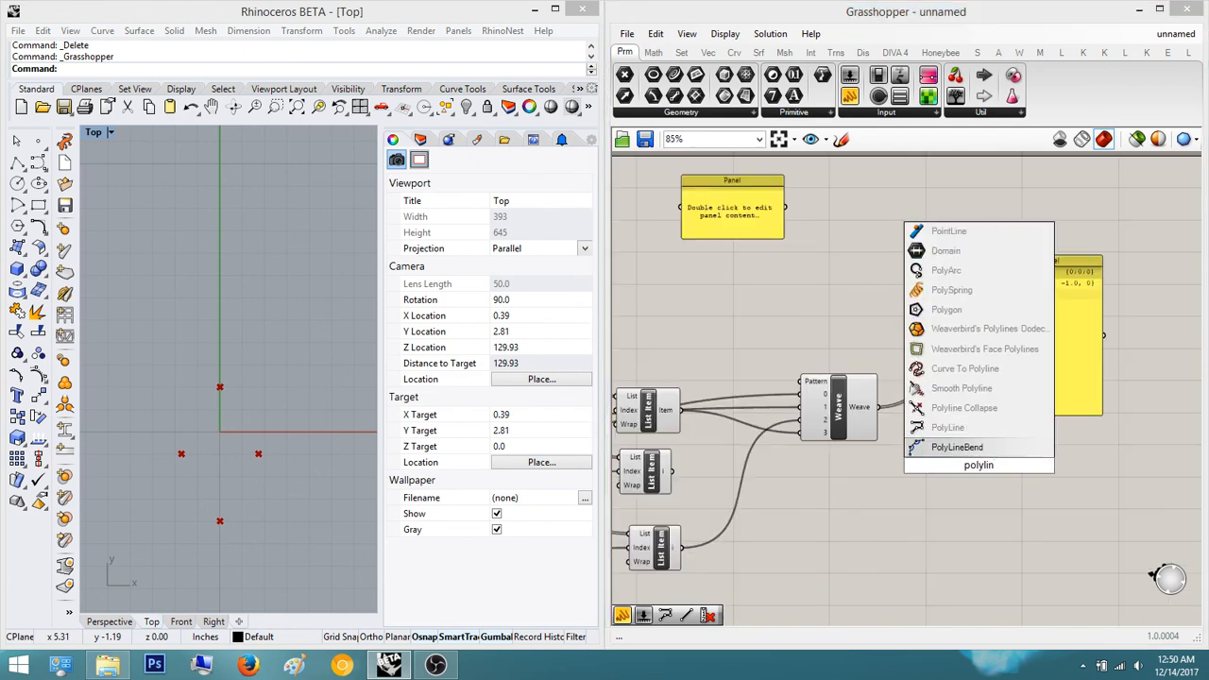
pyautogui.click(947, 427)
pyautogui.scroll(2, 976, 467)
pyautogui.moveTo(925, 450); pyautogui.dragTo(836, 383)
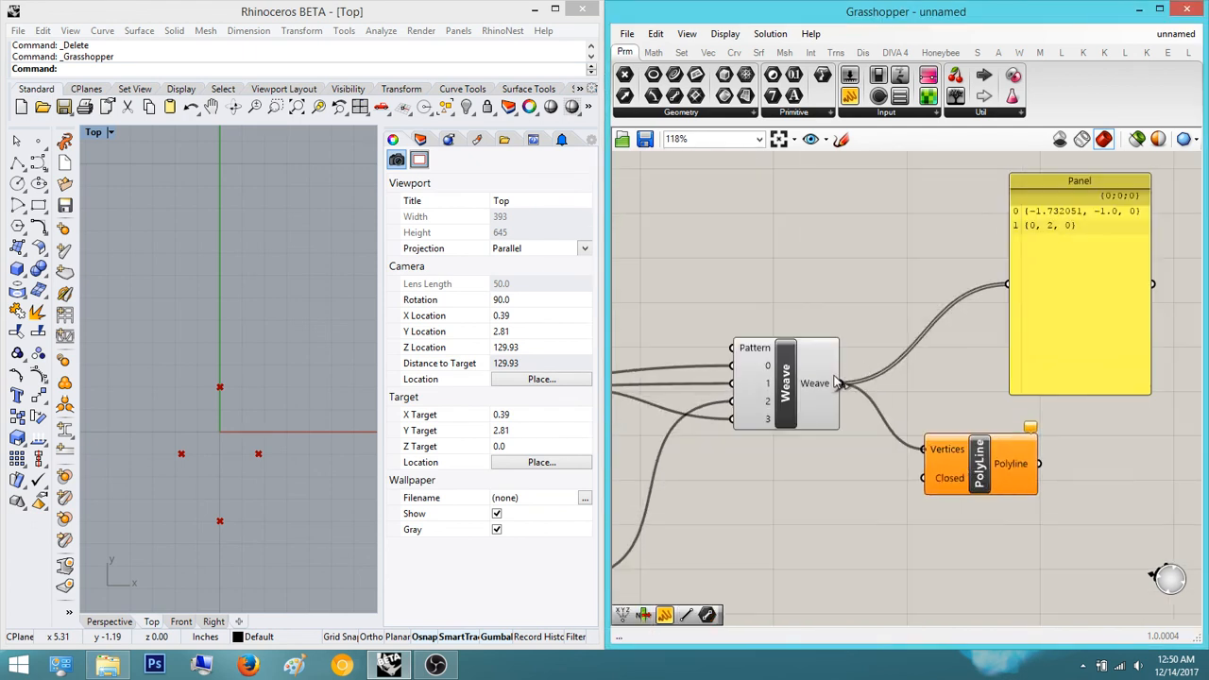
pyautogui.click(958, 475)
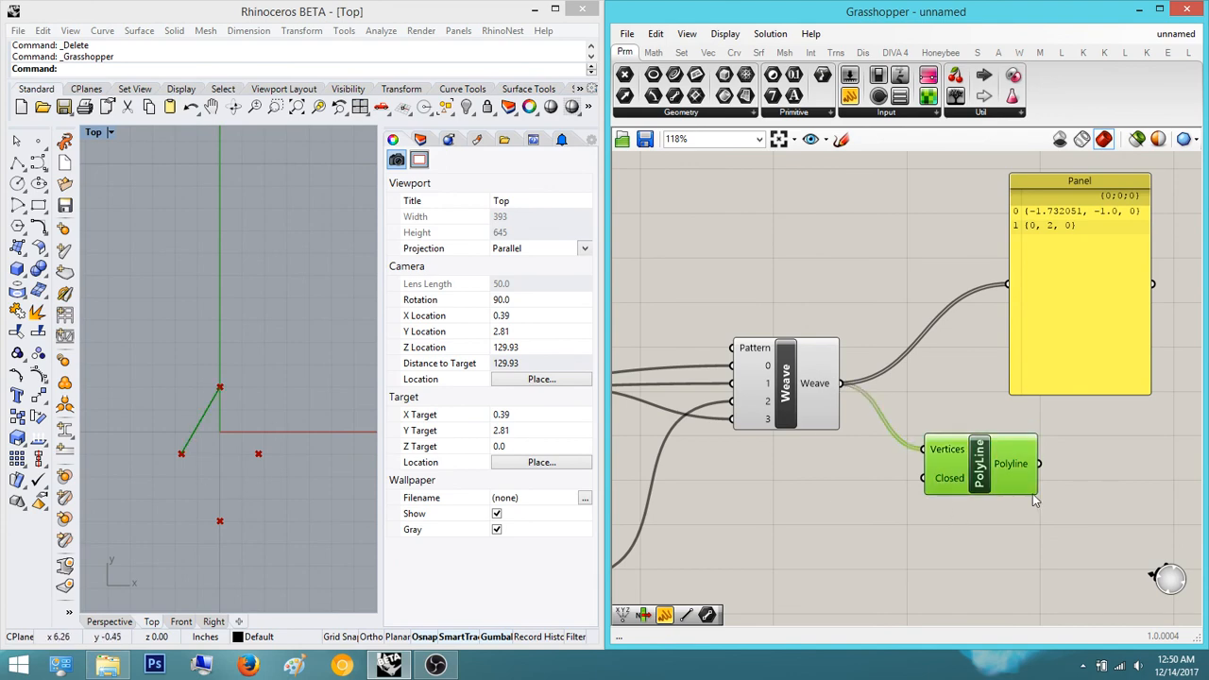
# - Delete the PolyLine component and move the empty Panel down nearer to the List Item and Weave components
pyautogui.press('Delete')
pyautogui.scroll(-3, 1056, 492)
pyautogui.scroll(2, 871, 265)
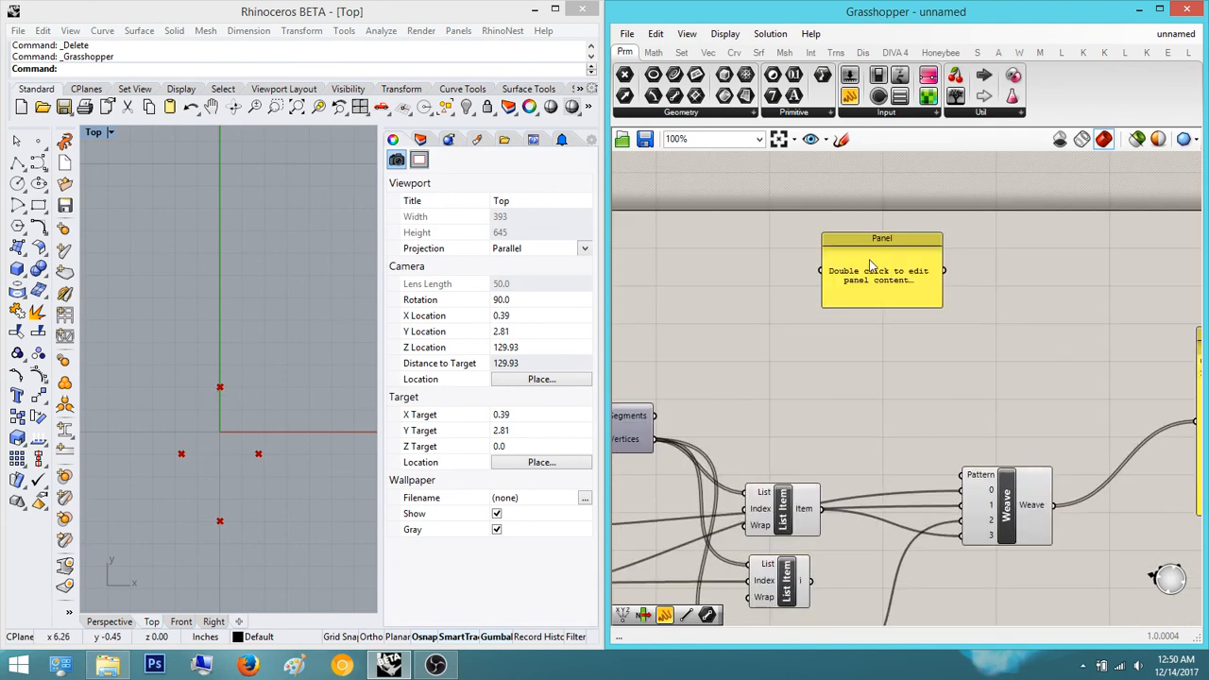
pyautogui.click(895, 271)
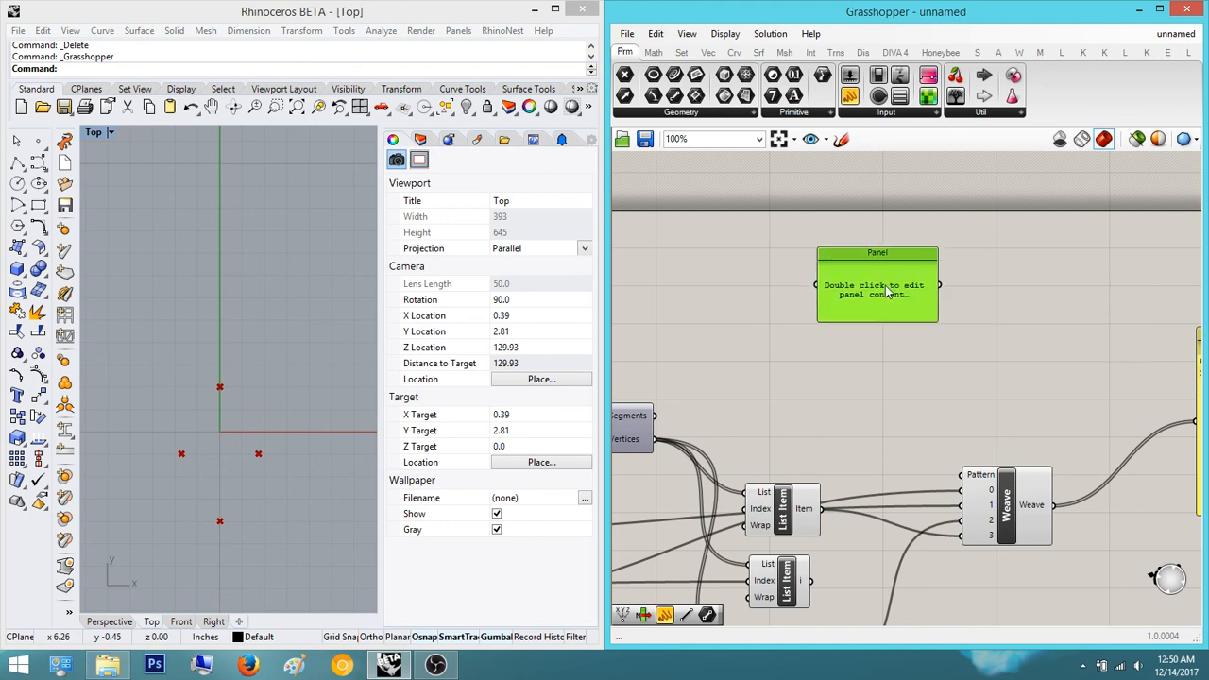
pyautogui.moveTo(896, 271); pyautogui.dragTo(895, 382)
# - Replace the empty Panel's placeholder content with the numbers 0, 1, 2 and 3 on separate lines
pyautogui.scroll(3, 802, 517)
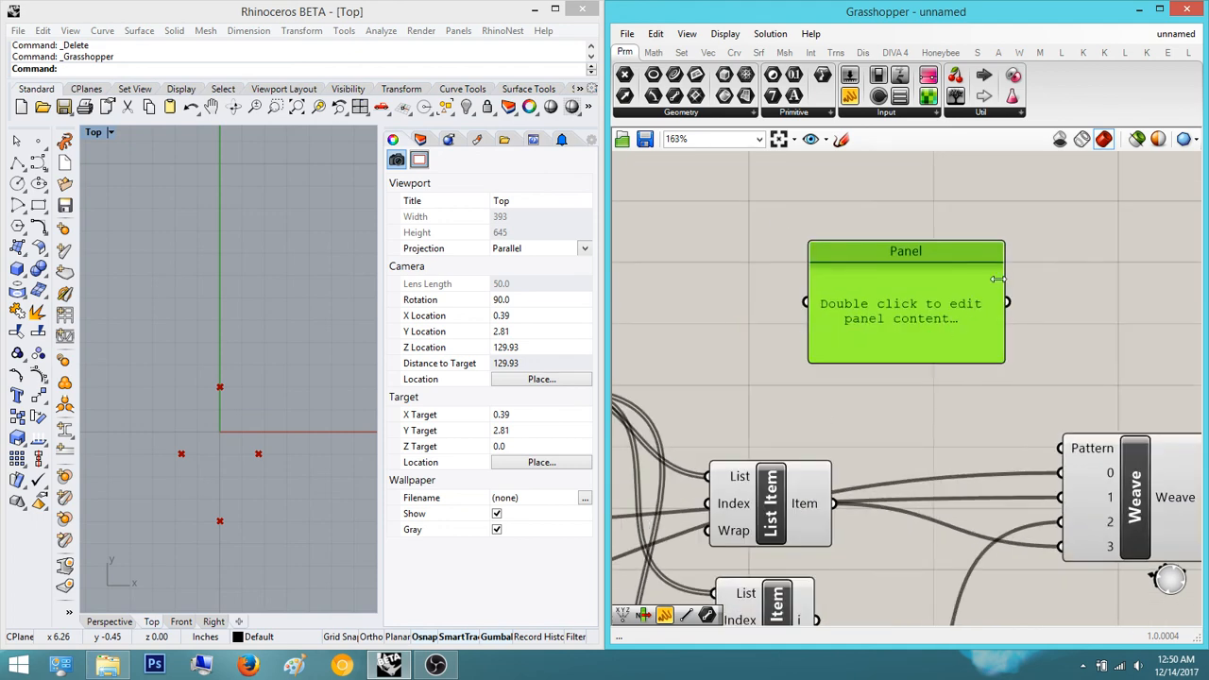
pyautogui.doubleClick(967, 316)
pyautogui.moveTo(981, 279); pyautogui.dragTo(755, 214)
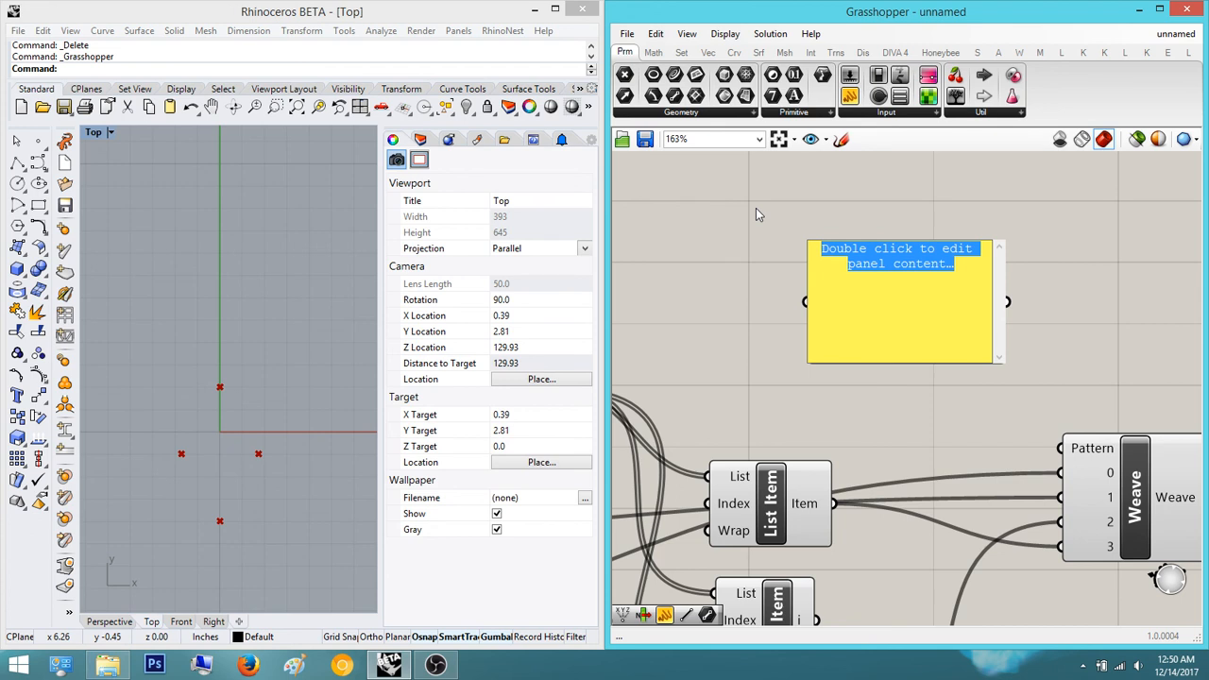
pyautogui.press('BackSpace')
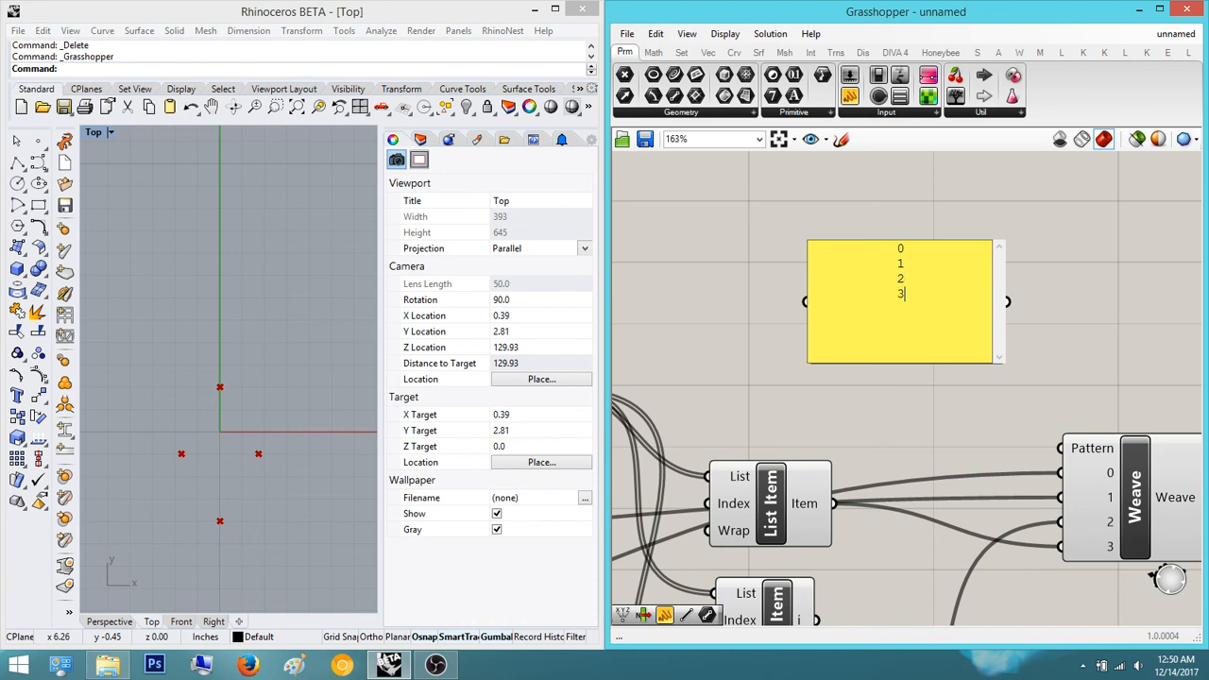
pyautogui.click(1045, 253)
# - Connect the numbered Panel to the Weave component's Pattern input
pyautogui.moveTo(1007, 303); pyautogui.dragTo(1085, 460)
pyautogui.moveTo(1085, 460); pyautogui.dragTo(846, 384, button='right')
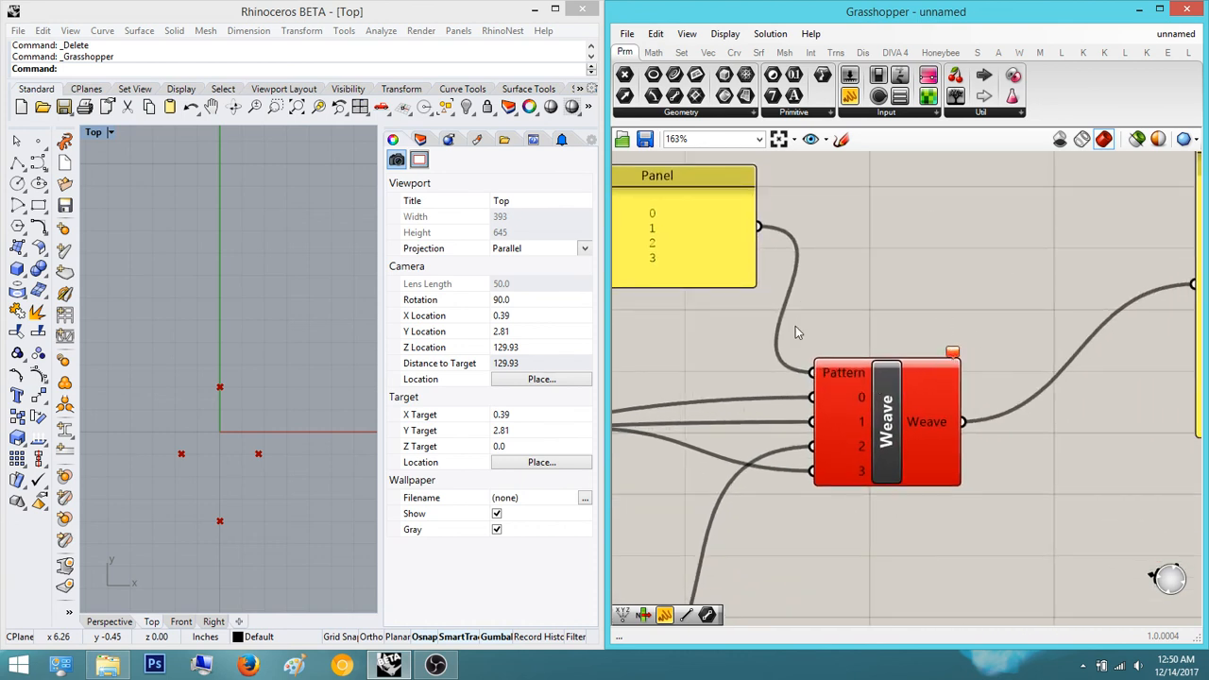
pyautogui.moveTo(922, 348); pyautogui.dragTo(952, 335, button='right')
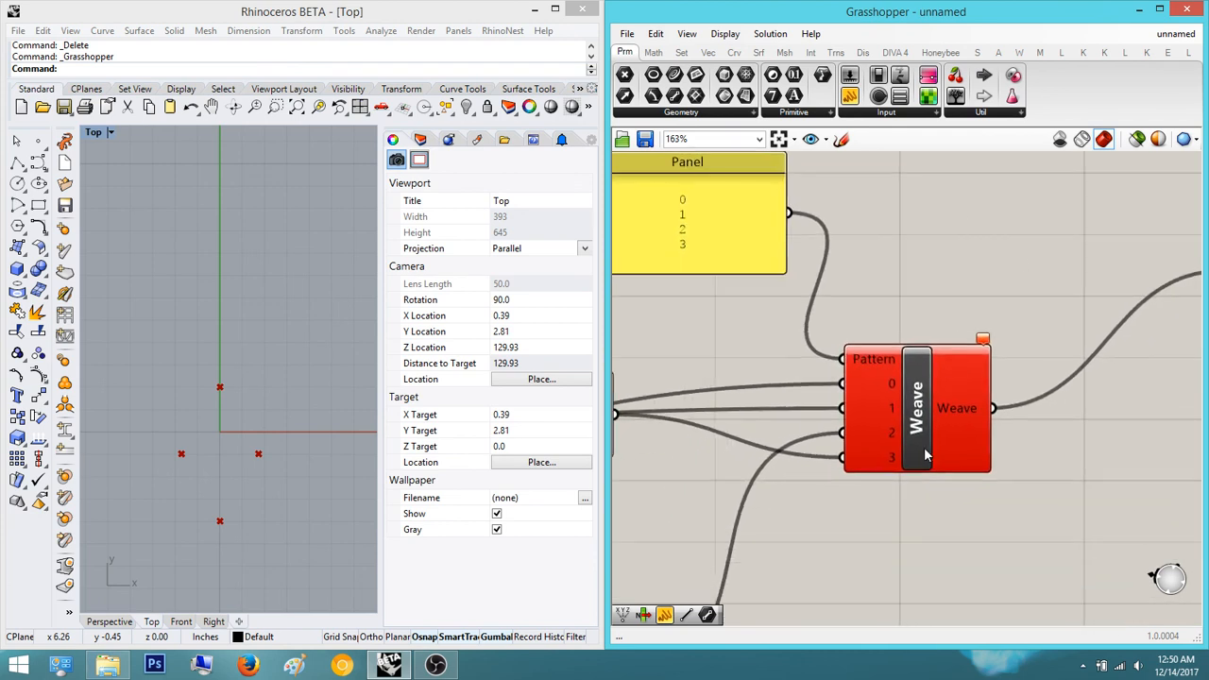
pyautogui.moveTo(925, 456); pyautogui.dragTo(956, 560, button='right')
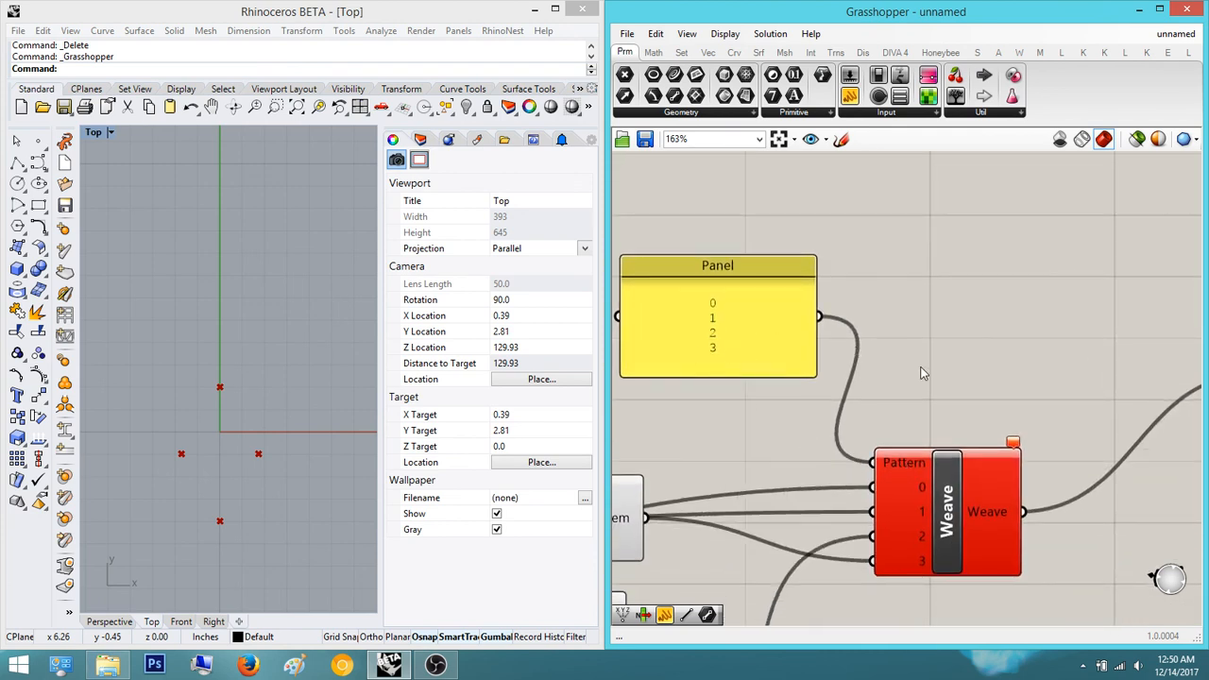
pyautogui.moveTo(920, 369); pyautogui.dragTo(992, 344, button='right')
# - Turn off Multiline Data for the numbered Panel and check the woven points in the output Panel
pyautogui.click(844, 294)
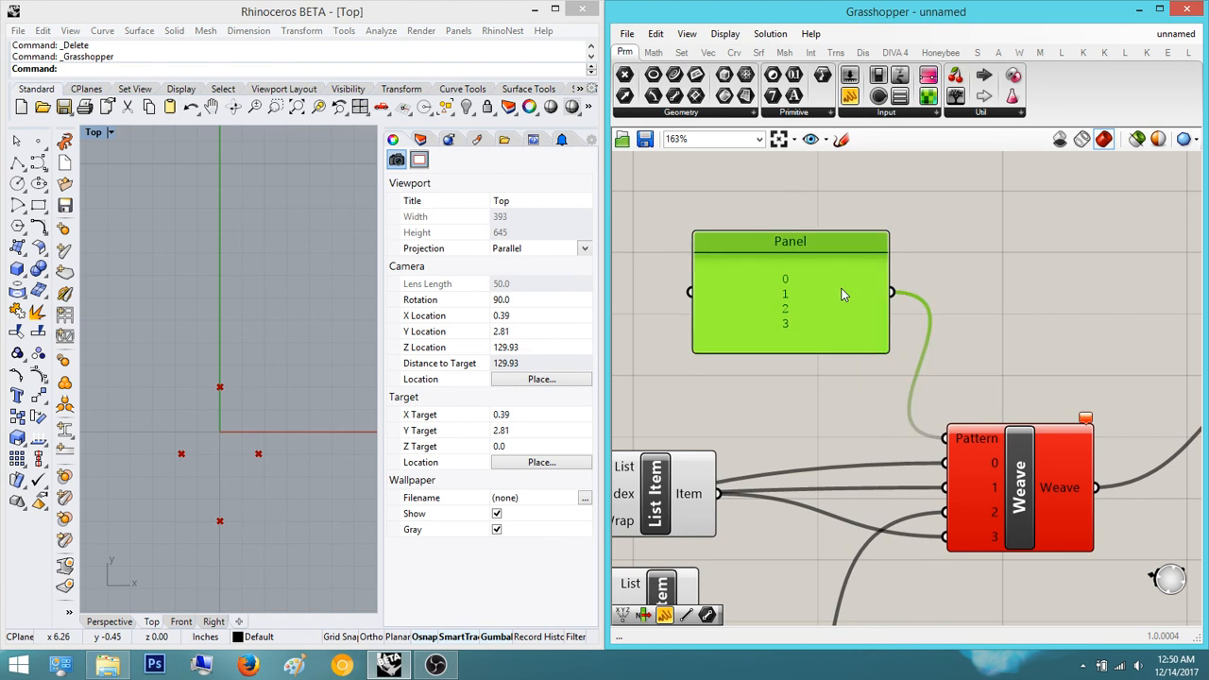
pyautogui.rightClick(843, 293)
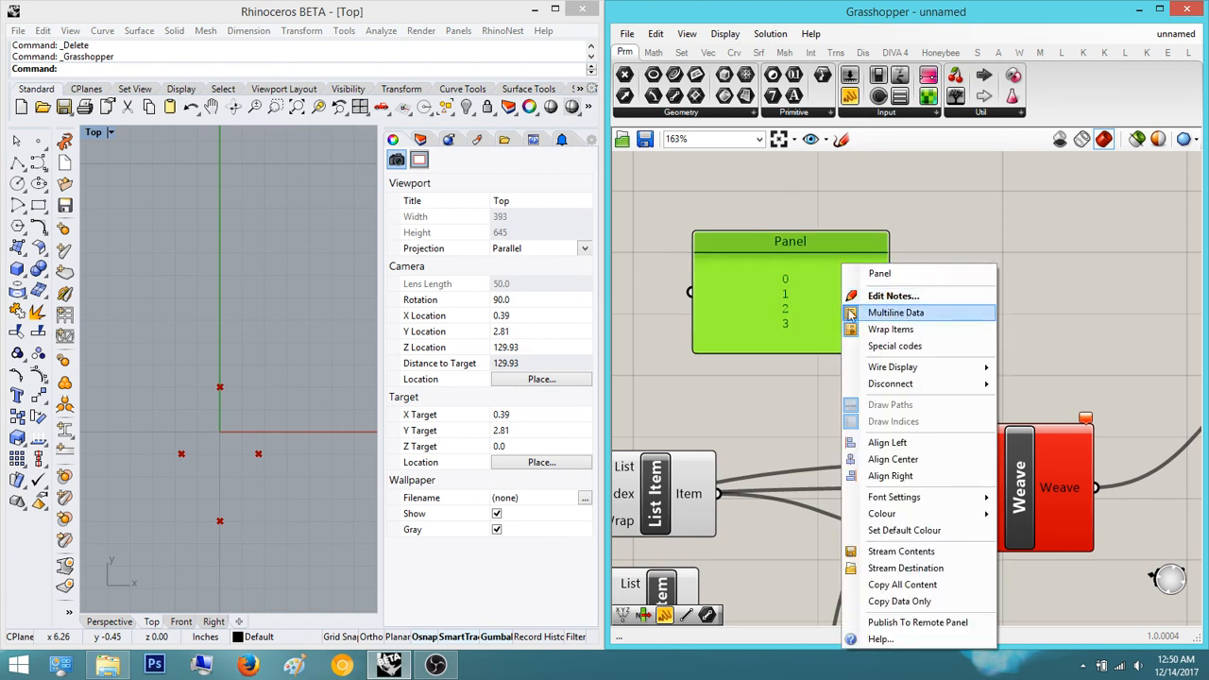
pyautogui.click(900, 315)
pyautogui.click(1109, 355)
pyautogui.moveTo(1059, 348); pyautogui.dragTo(919, 309, button='right')
pyautogui.moveTo(1197, 308); pyautogui.dragTo(968, 331, button='right')
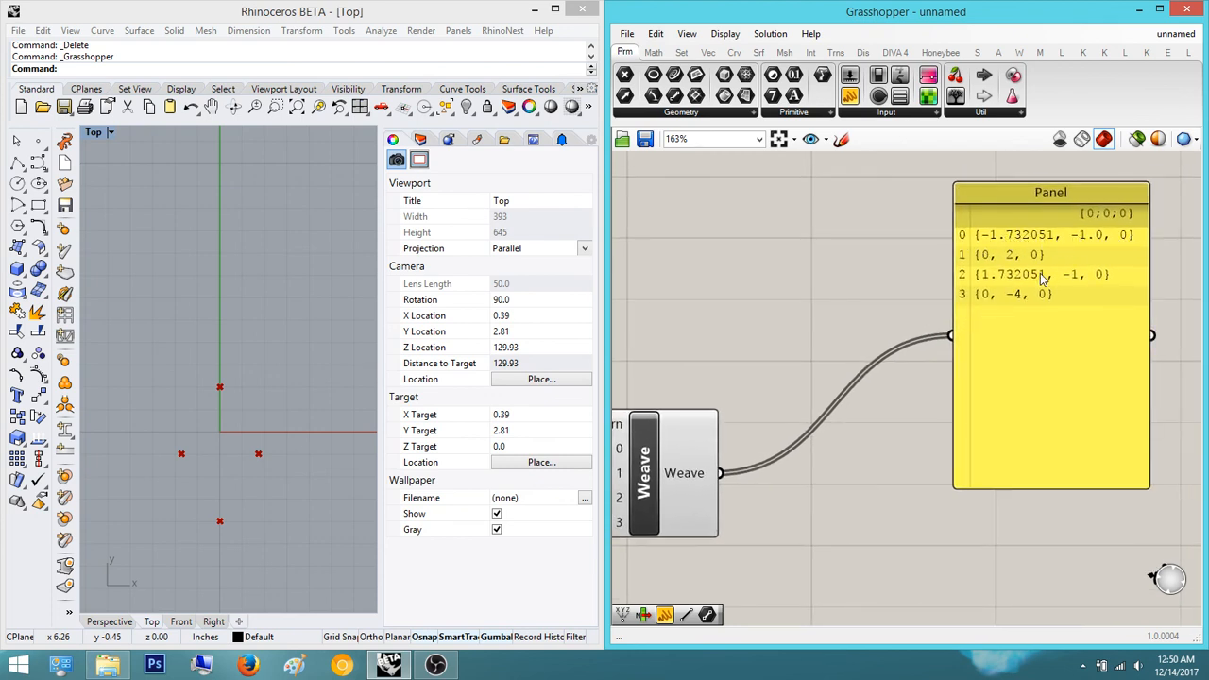
# - Add a new PolyLine component below the output Panel and connect the Weave output to its Vertices input
pyautogui.scroll(-3, 1034, 299)
pyautogui.doubleClick(967, 451)
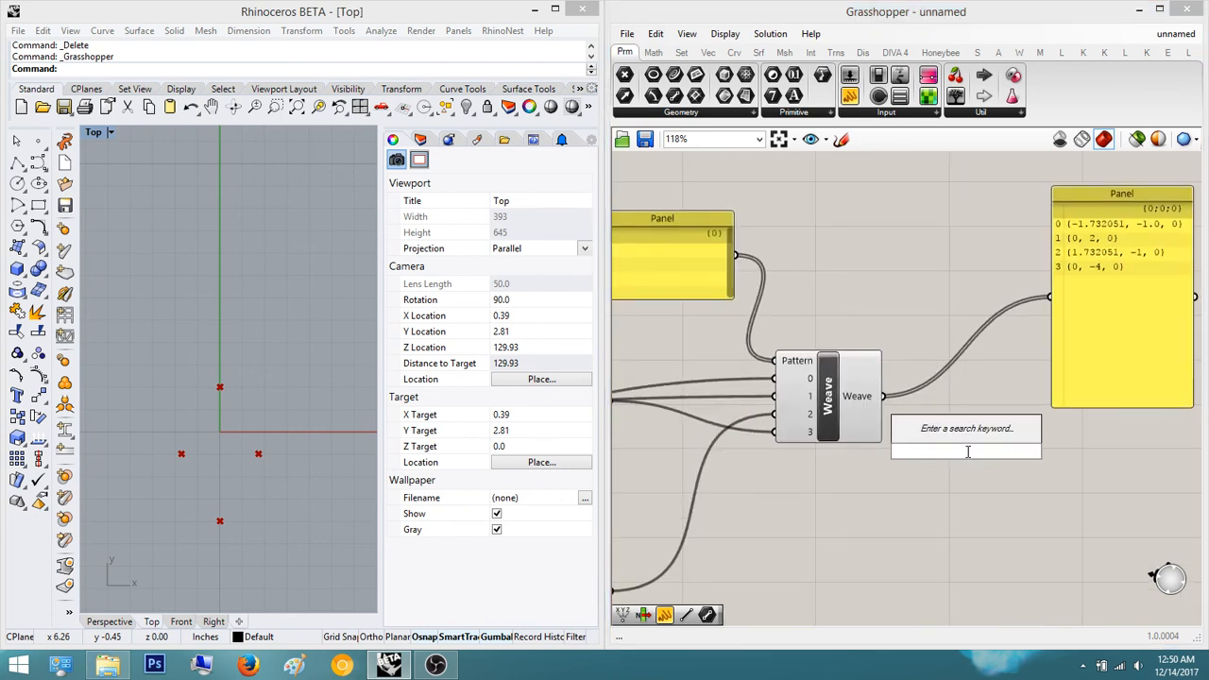
pyautogui.write('polylin')
pyautogui.click(935, 413)
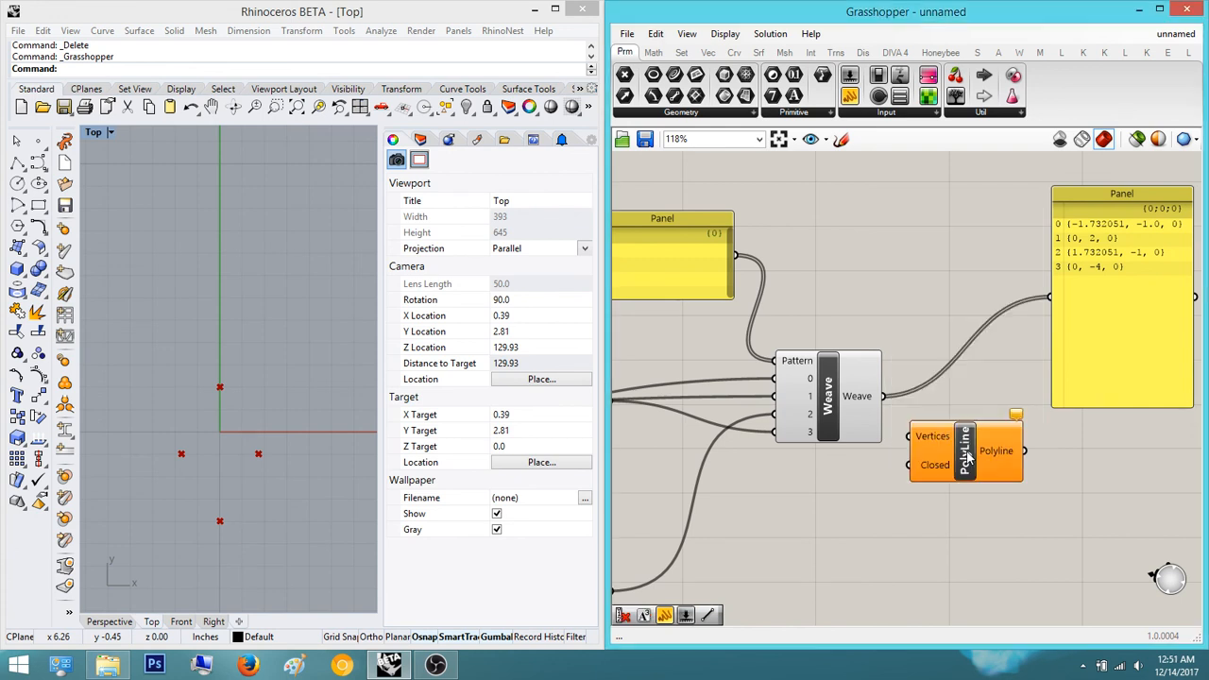
pyautogui.scroll(1, 959, 455)
pyautogui.moveTo(871, 386); pyautogui.dragTo(899, 434)
pyautogui.scroll(3, 927, 464)
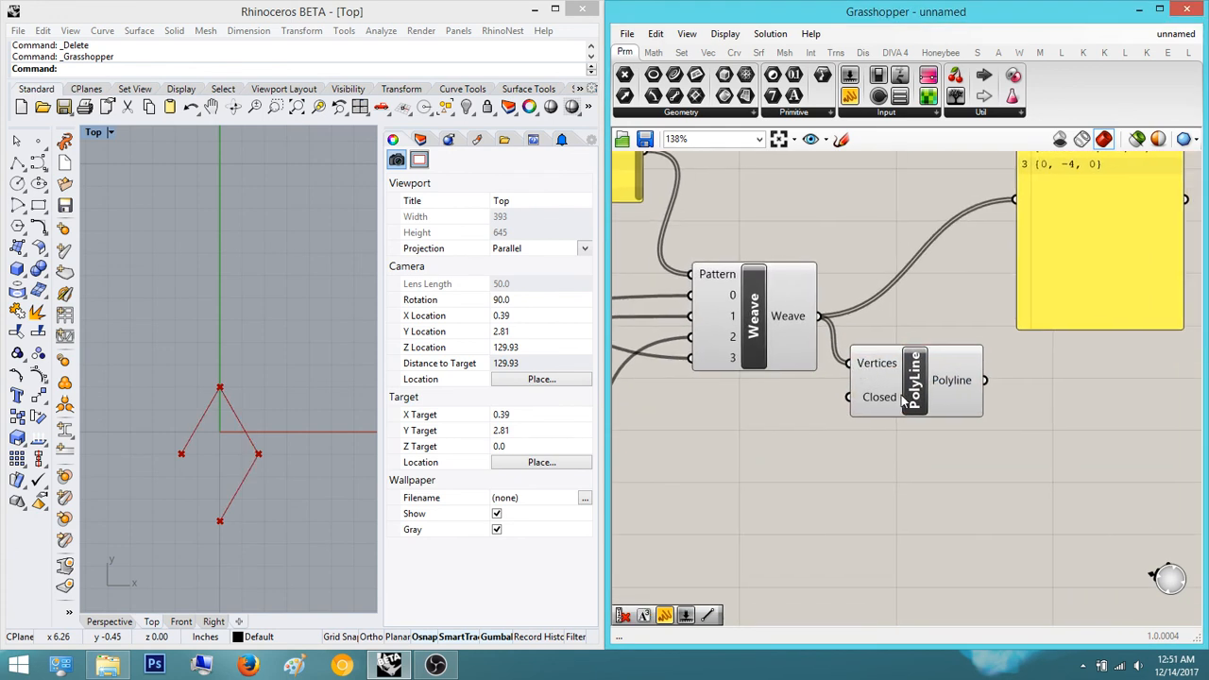
# - Add a Number Slider with the value 1 below the PolyLine component
pyautogui.doubleClick(888, 494)
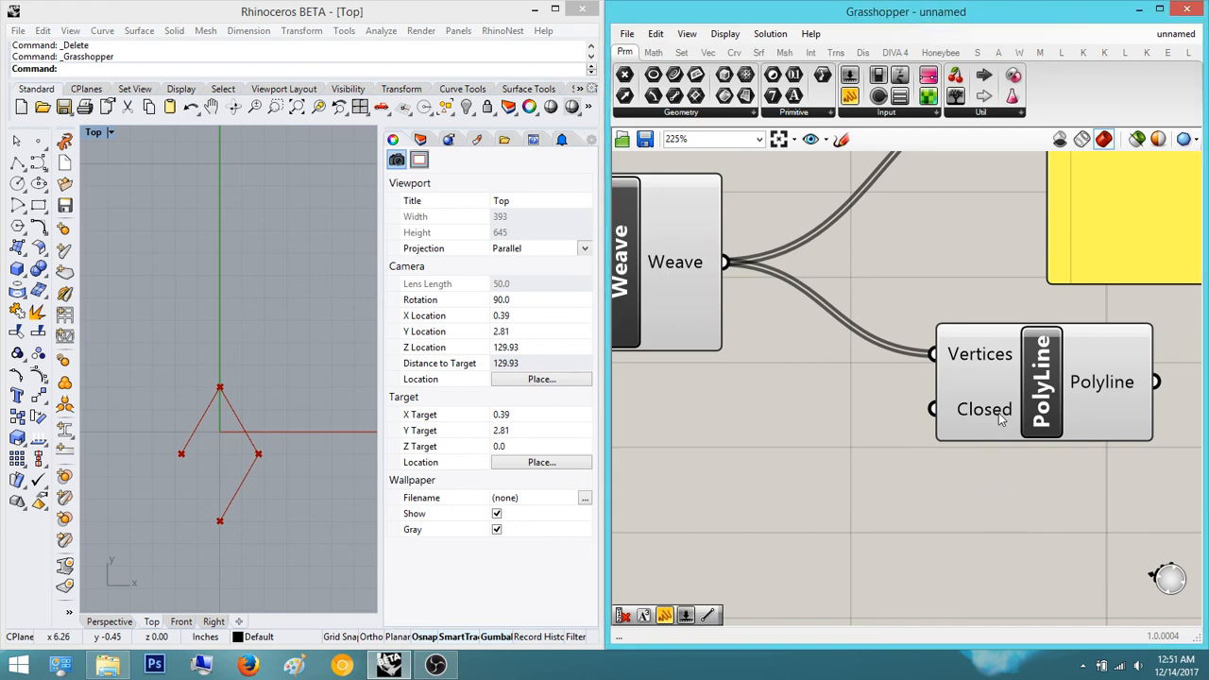
pyautogui.doubleClick(931, 471)
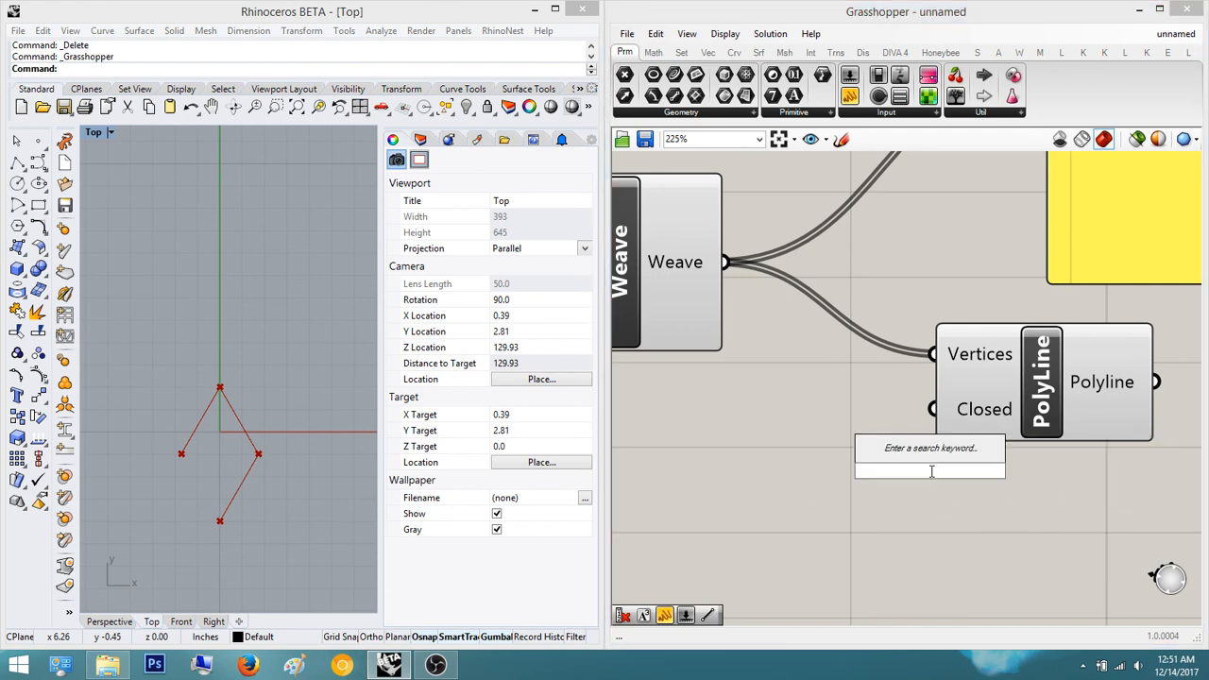
pyautogui.write('1')
pyautogui.press('Return')
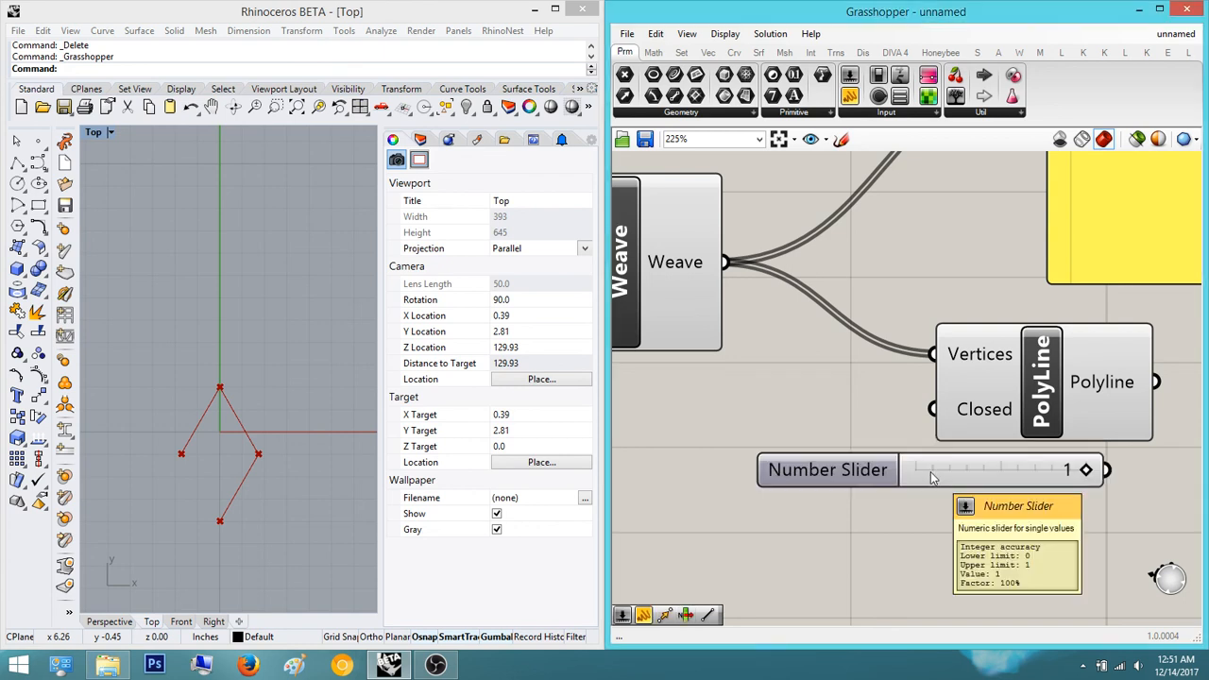
pyautogui.scroll(1, 953, 473)
pyautogui.scroll(-1, 1034, 390)
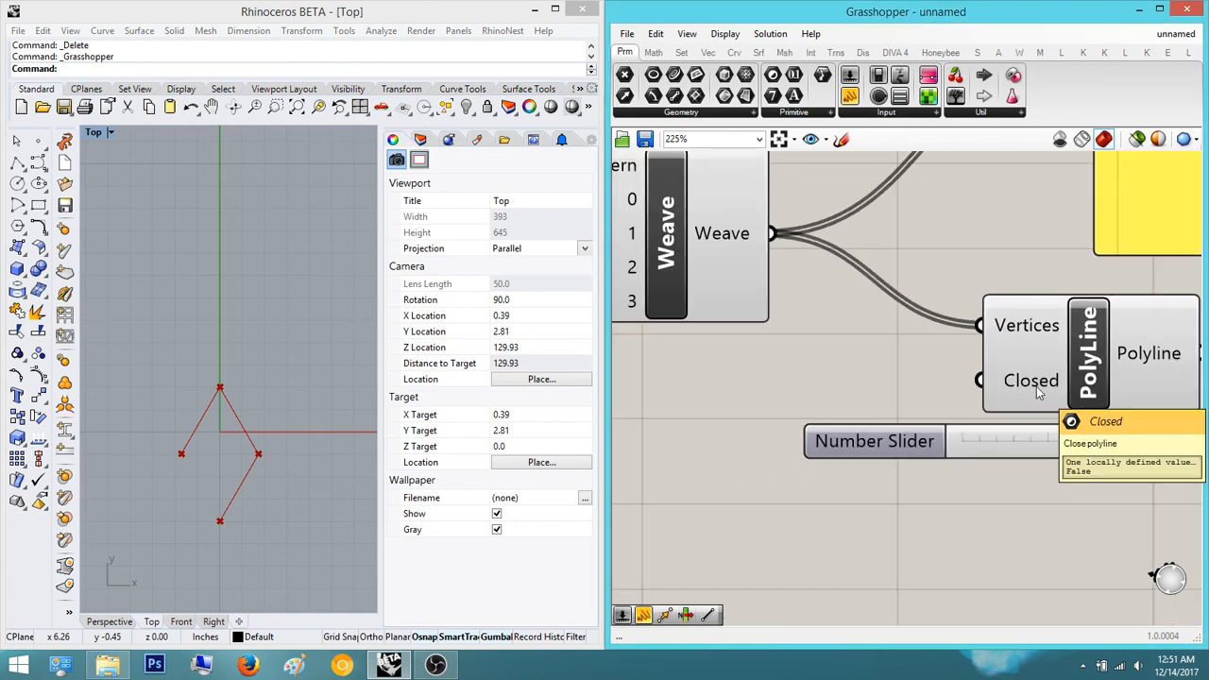
# - Position the Number Slider beside the PolyLine component and connect it to the Closed input
pyautogui.scroll(-3, 1036, 387)
pyautogui.click(961, 441)
pyautogui.moveTo(1028, 439); pyautogui.dragTo(1001, 389)
pyautogui.moveTo(1004, 448); pyautogui.dragTo(929, 457, button='right')
pyautogui.click(995, 397)
pyautogui.click(1019, 450)
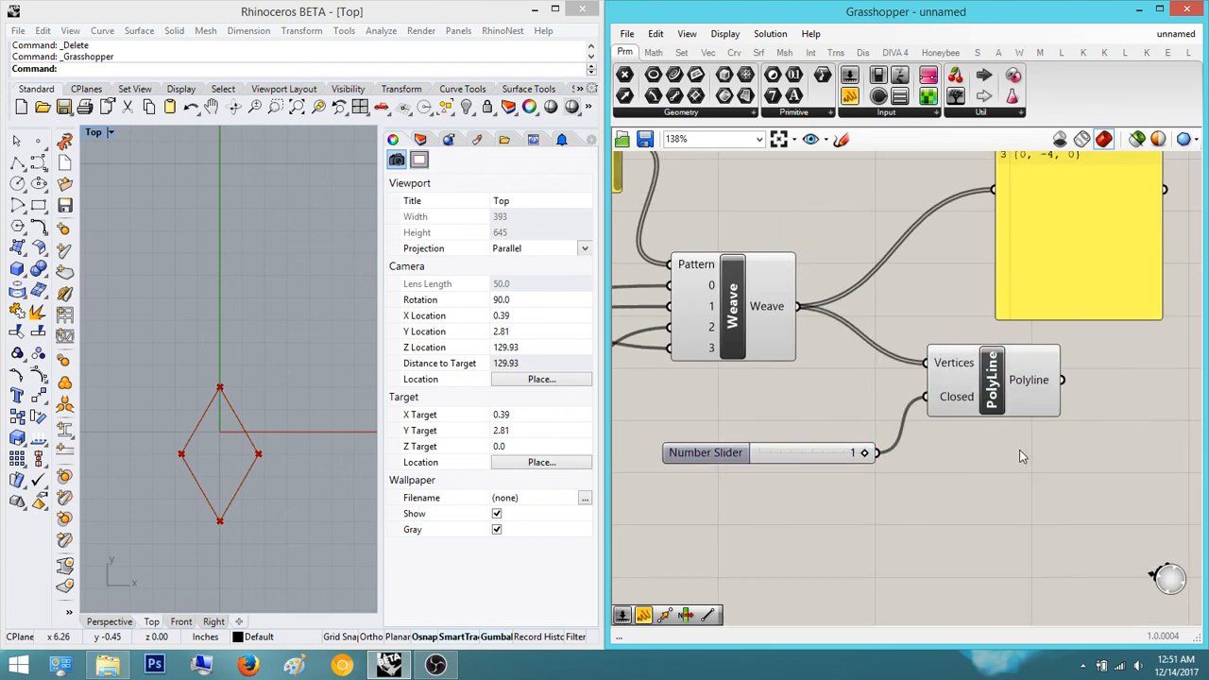
pyautogui.click(995, 393)
pyautogui.click(1067, 467)
# - Inspect the Polyline output with a temporary Panel connected to it, and delete that Panel
pyautogui.moveTo(850, 95); pyautogui.dragTo(1053, 460)
pyautogui.moveTo(1053, 463); pyautogui.dragTo(954, 461, button='right')
pyautogui.moveTo(954, 463); pyautogui.dragTo(1108, 462)
pyautogui.moveTo(686, 334); pyautogui.dragTo(809, 358, button='right')
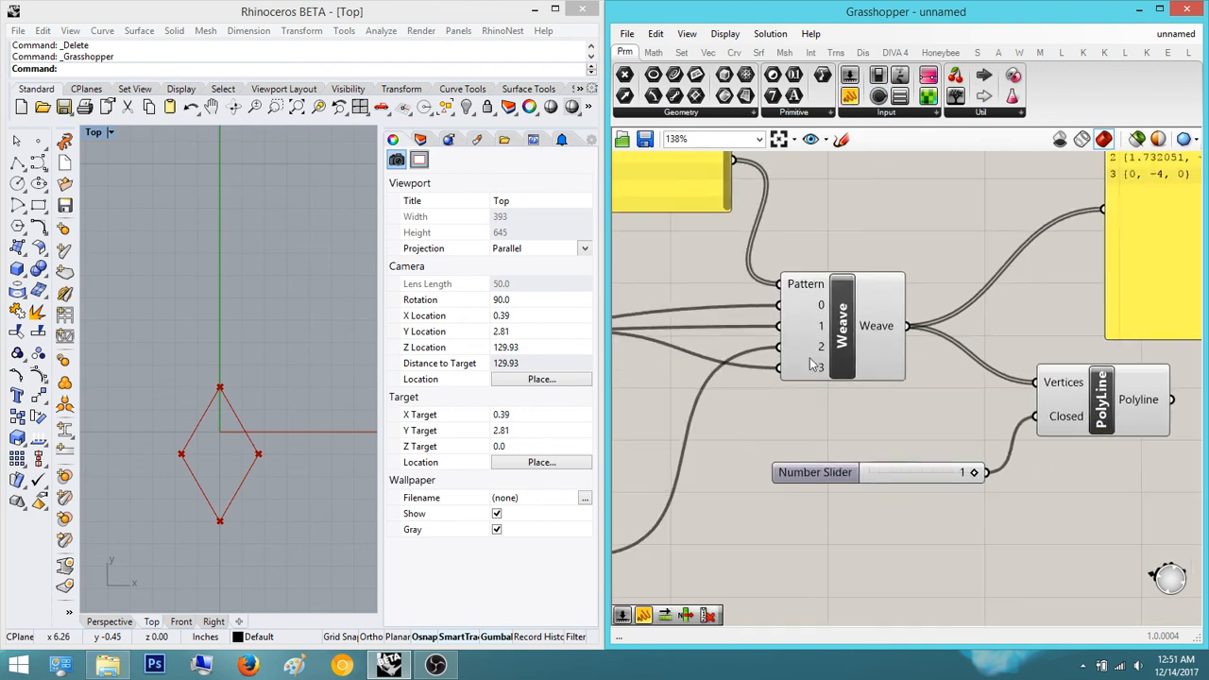
pyautogui.moveTo(863, 398); pyautogui.dragTo(829, 399, button='right')
pyautogui.moveTo(1114, 476); pyautogui.dragTo(1047, 397)
pyautogui.scroll(-3, 1079, 434)
pyautogui.scroll(3, 1165, 496)
pyautogui.moveTo(1165, 495); pyautogui.dragTo(1086, 448, button='right')
pyautogui.click(1100, 277)
pyautogui.click(1093, 393)
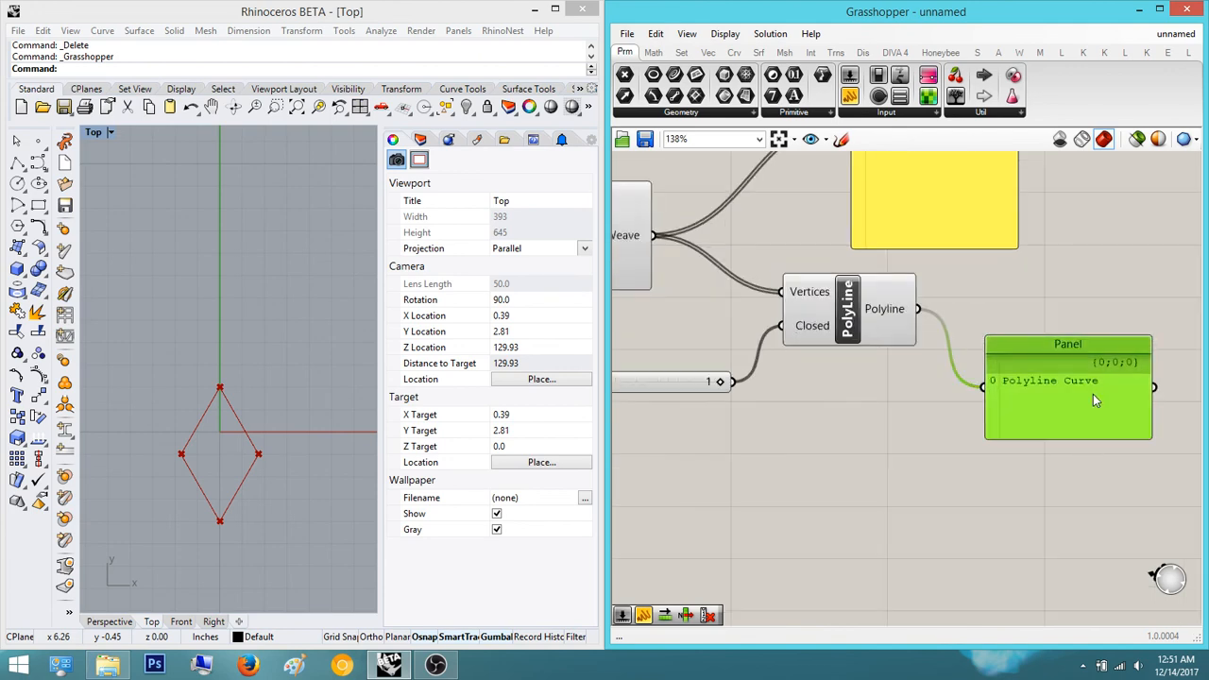
pyautogui.press('Delete')
# - Examine the chain from the numbered pattern Panel through the Weave component to the PolyLine and its diamond
pyautogui.scroll(-3, 1029, 386)
pyautogui.moveTo(930, 419); pyautogui.dragTo(1022, 469, button='right')
pyautogui.scroll(4, 1018, 397)
pyautogui.click(1022, 395)
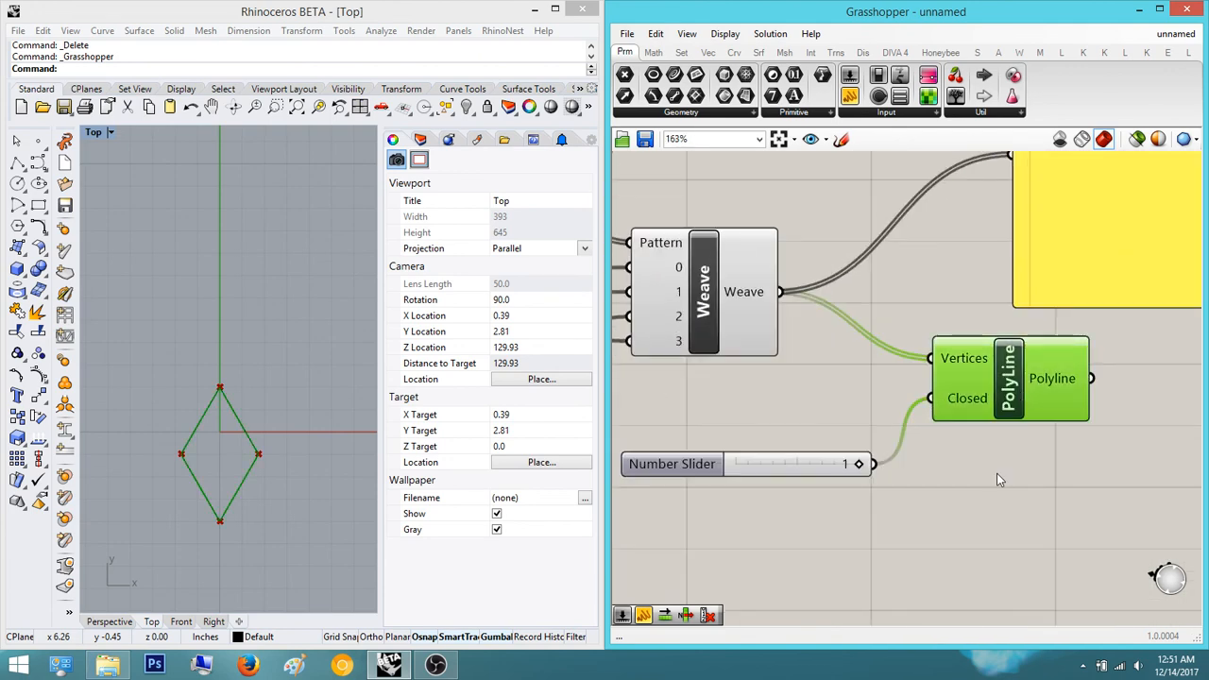
pyautogui.click(929, 481)
pyautogui.scroll(-1, 906, 487)
pyautogui.moveTo(896, 500); pyautogui.dragTo(974, 460, button='right')
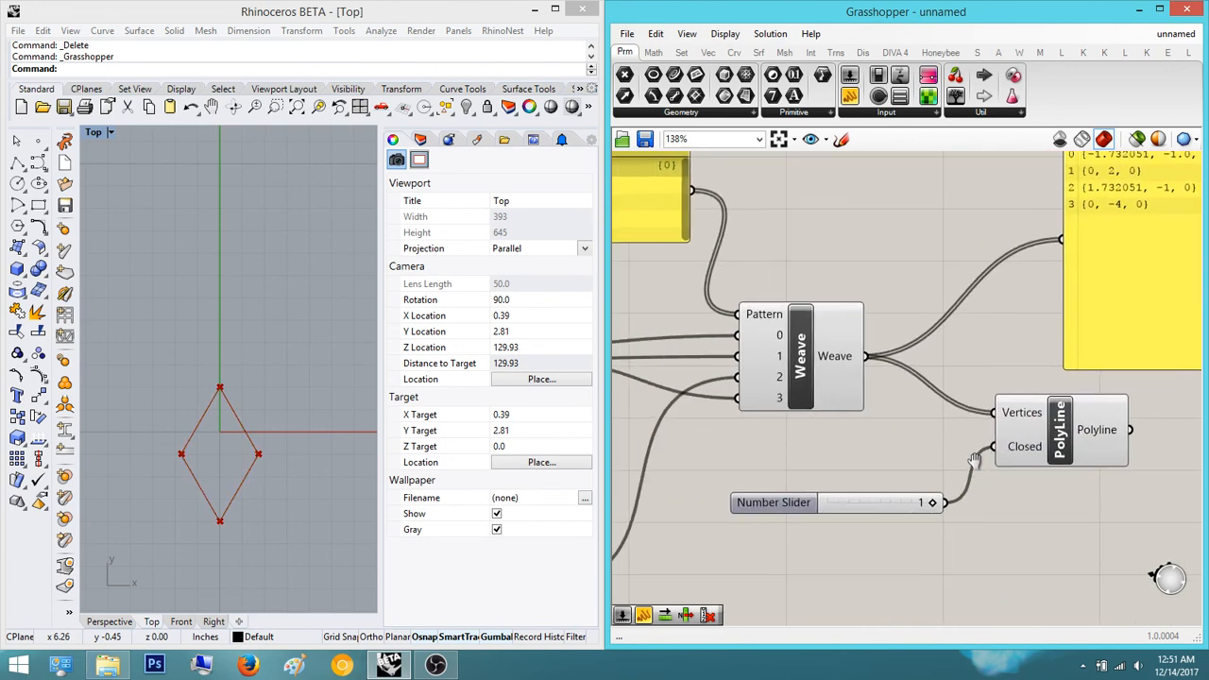
pyautogui.moveTo(819, 359); pyautogui.dragTo(984, 395, button='right')
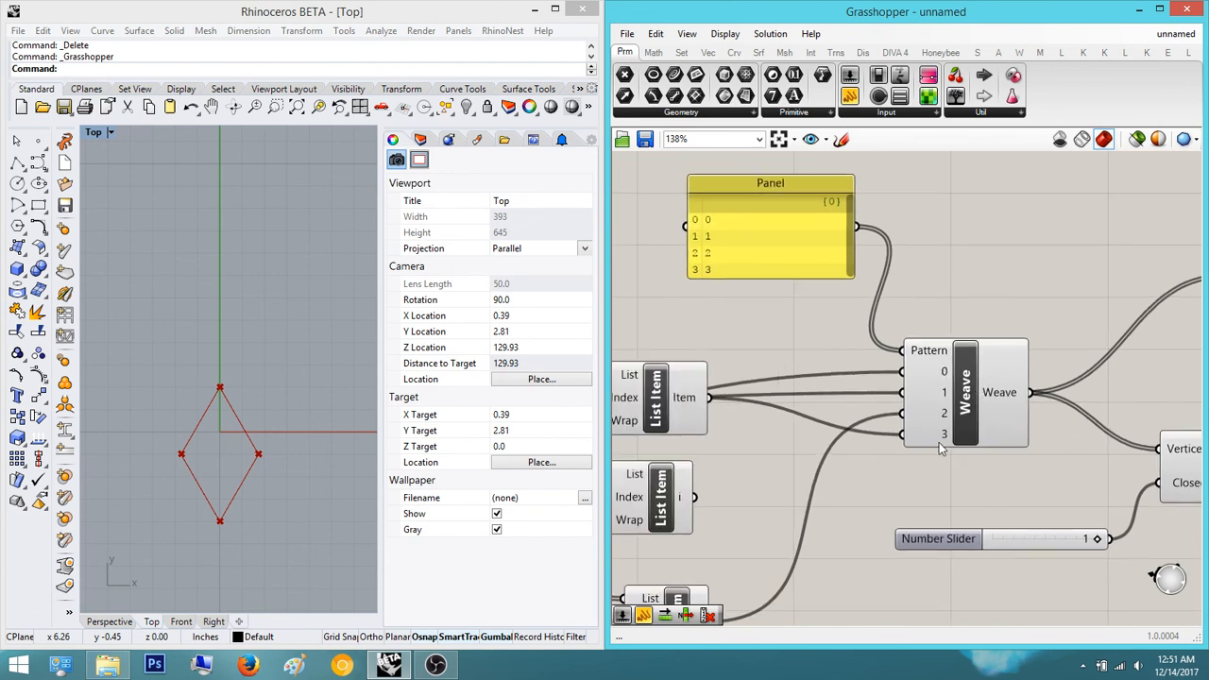
pyautogui.moveTo(999, 438); pyautogui.dragTo(770, 374, button='right')
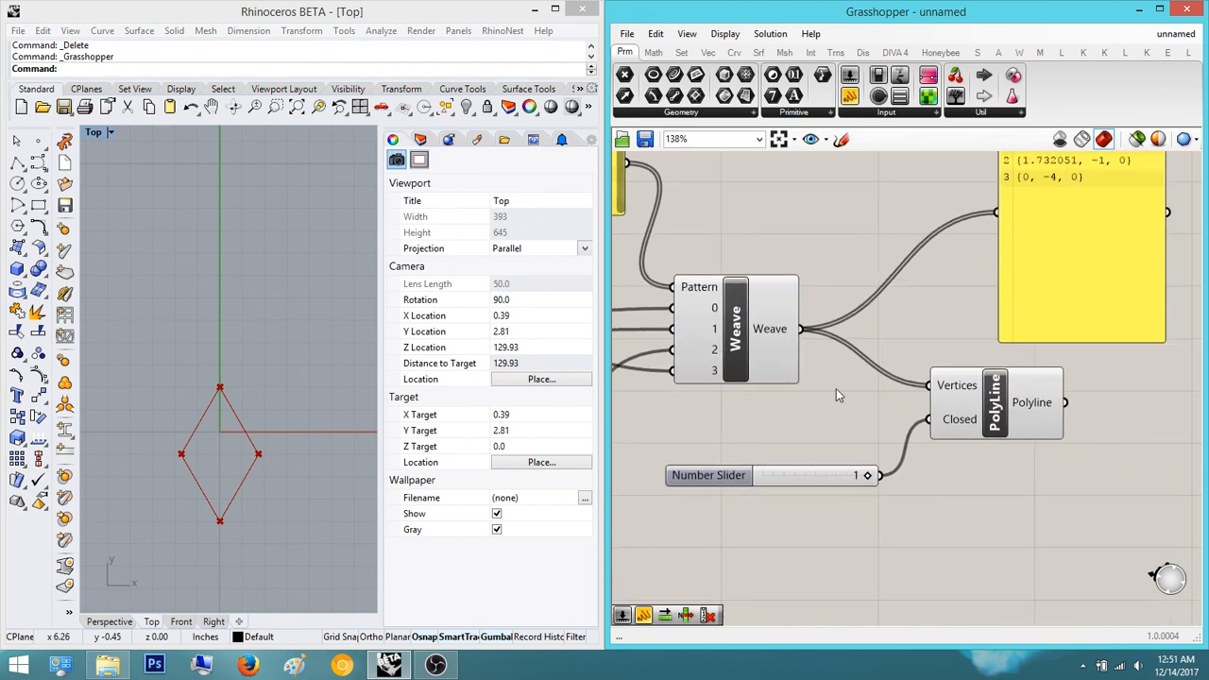
pyautogui.click(993, 412)
pyautogui.scroll(1, 980, 406)
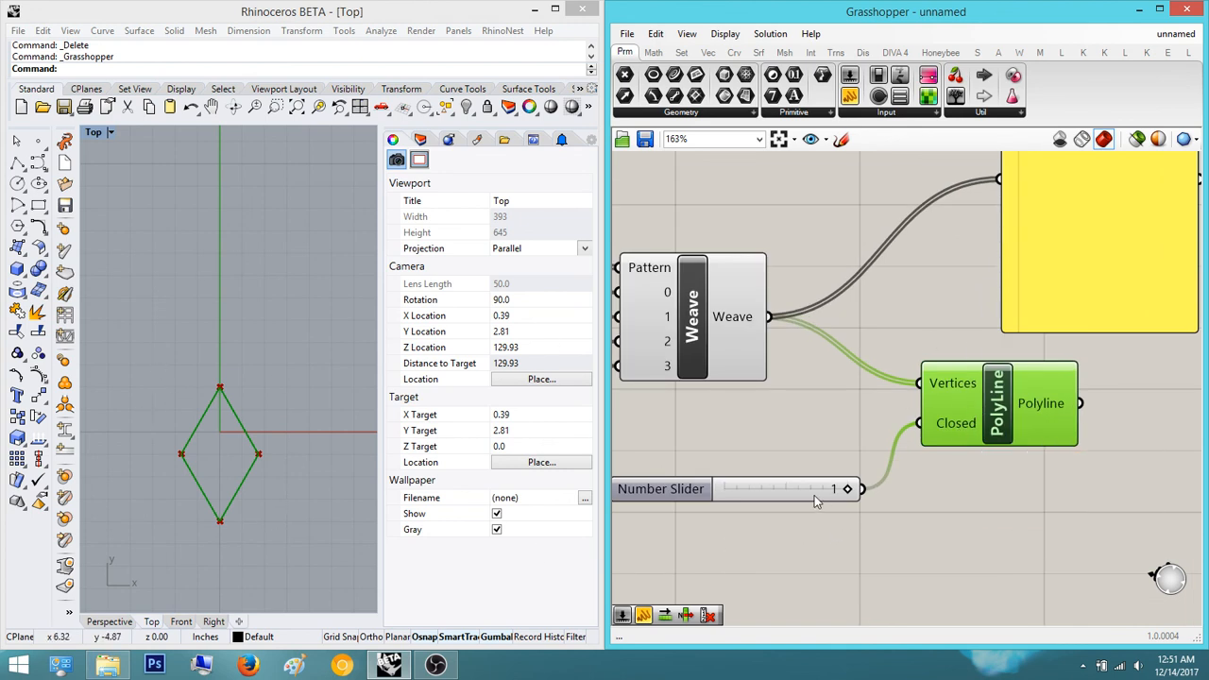
# - Set the Number Slider feeding the Closed input to 0 to open the polyline
pyautogui.moveTo(847, 489)
pyautogui.mouseDown()
pyautogui.moveTo(734, 493)
pyautogui.moveTo(862, 498)
pyautogui.mouseUp()
pyautogui.moveTo(940, 432)
pyautogui.click(964, 502)
pyautogui.moveTo(965, 502); pyautogui.dragTo(997, 482, button='right')
pyautogui.scroll(-1, 874, 507)
pyautogui.scroll(2, 941, 480)
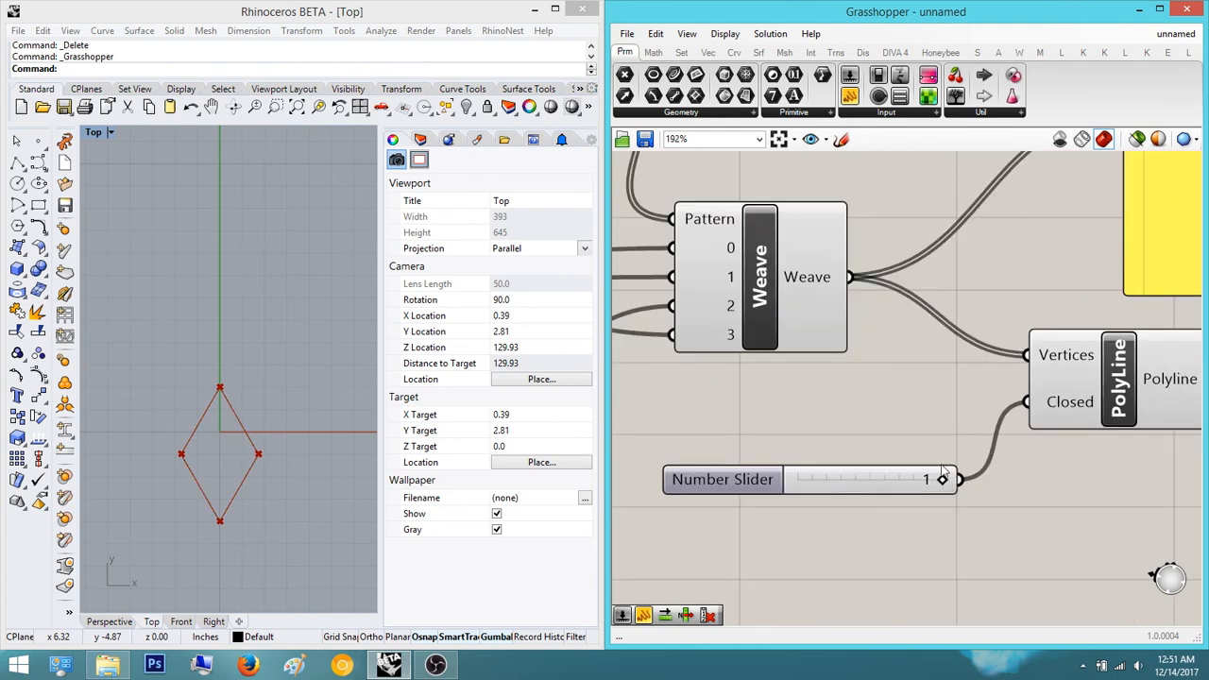
pyautogui.moveTo(942, 479); pyautogui.dragTo(680, 480)
pyautogui.moveTo(873, 414); pyautogui.dragTo(815, 423, button='right')
pyautogui.scroll(2, 949, 415)
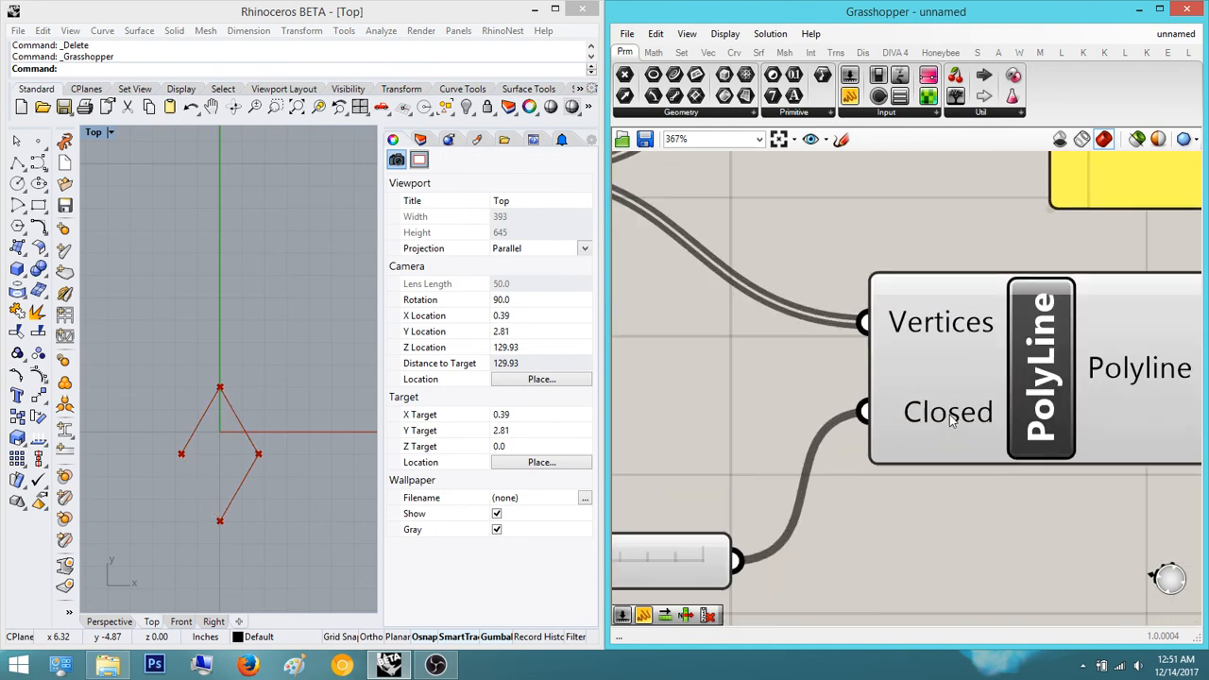
pyautogui.scroll(-1, 949, 415)
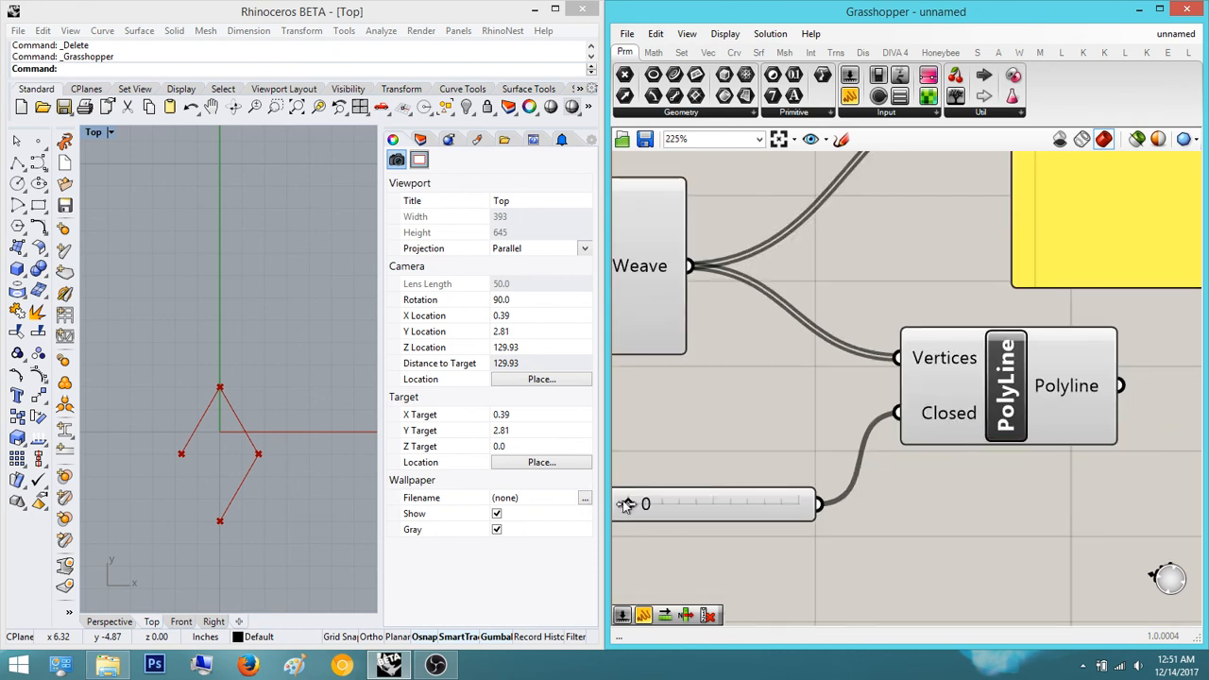
pyautogui.moveTo(702, 487); pyautogui.dragTo(860, 484, button='right')
pyautogui.moveTo(889, 443); pyautogui.dragTo(853, 450, button='right')
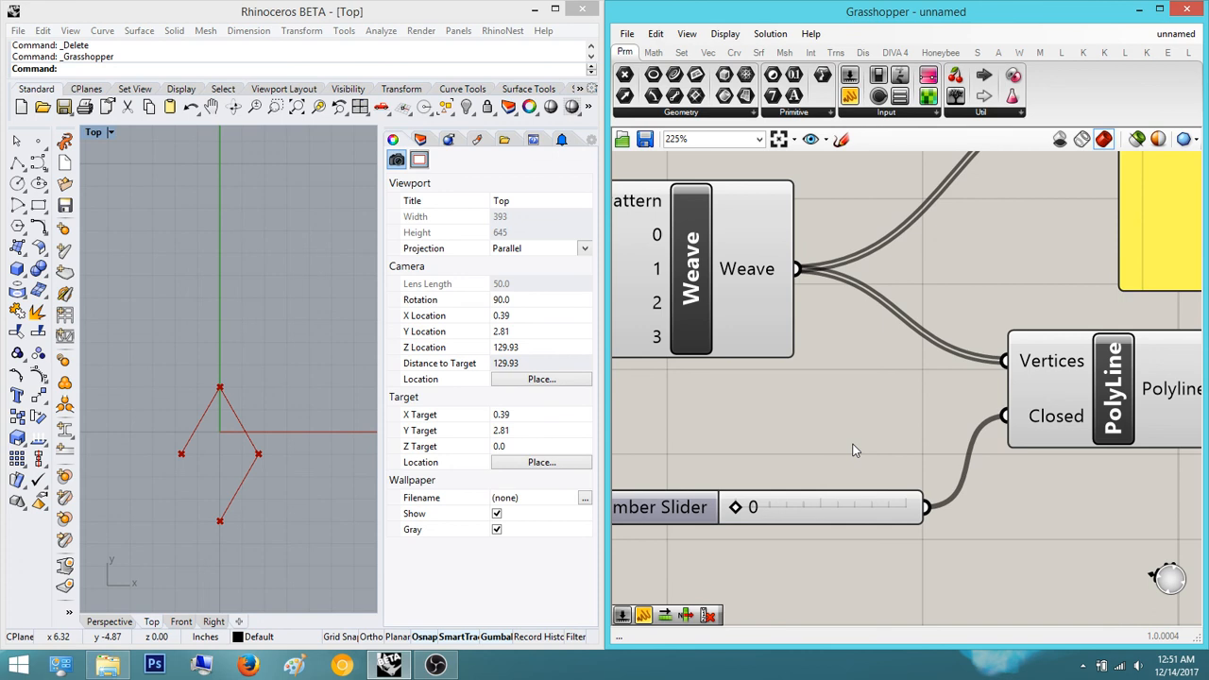
# - Set the Number Slider feeding the Closed input back to 1 to close the polyline
pyautogui.scroll(3, 857, 453)
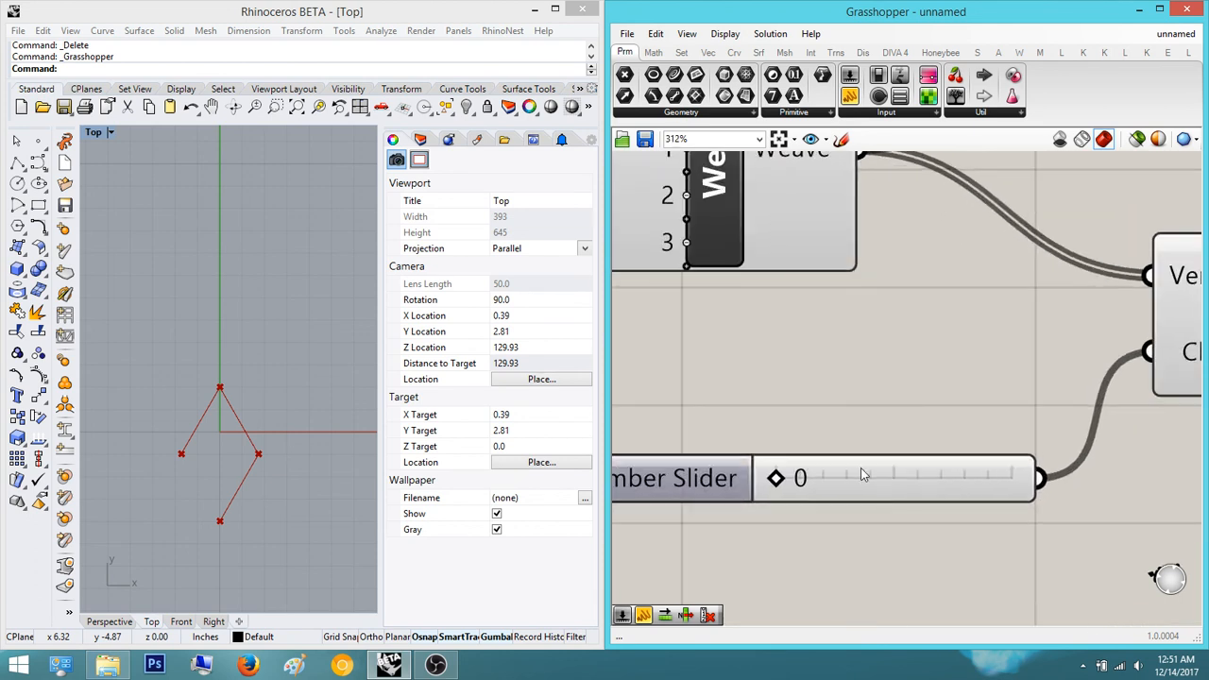
pyautogui.moveTo(776, 478); pyautogui.dragTo(729, 480)
pyautogui.scroll(-2, 783, 472)
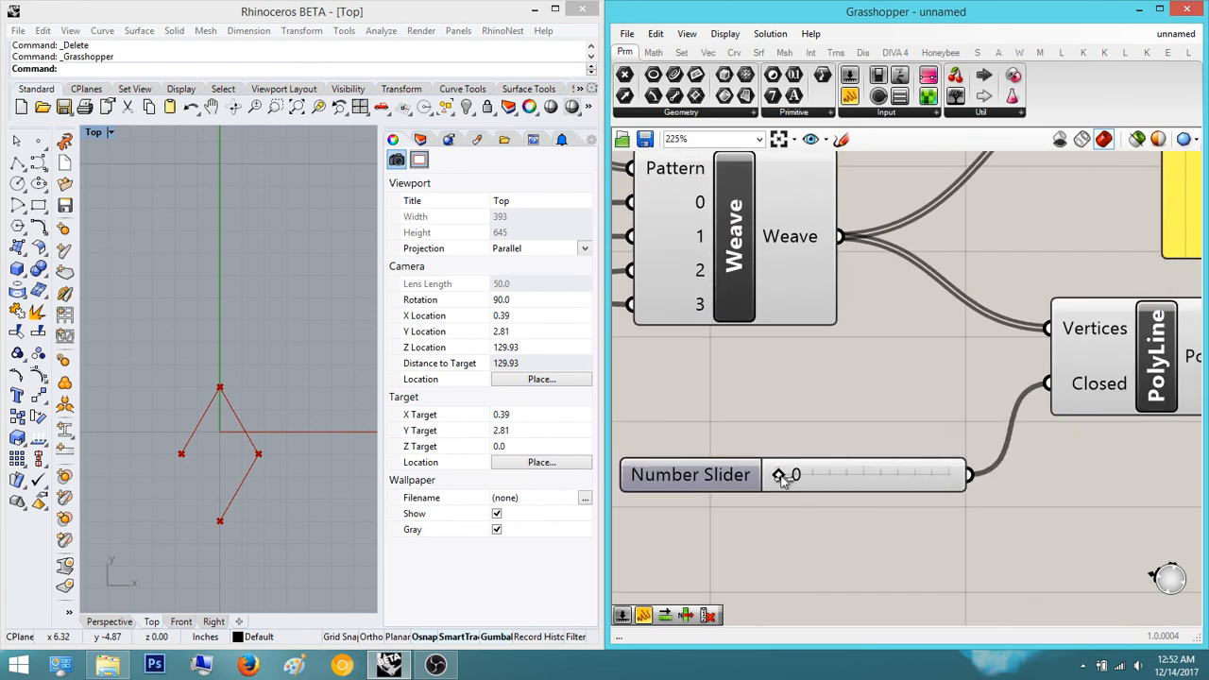
pyautogui.moveTo(781, 477); pyautogui.dragTo(1024, 478)
pyautogui.moveTo(1088, 394)
pyautogui.moveTo(1090, 451); pyautogui.dragTo(1071, 462)
# - Examine the PolyLine component and its closed diamond in Rhino's Top viewport
pyautogui.scroll(-3, 1071, 462)
pyautogui.moveTo(1071, 461); pyautogui.dragTo(875, 493, button='right')
pyautogui.scroll(1, 952, 453)
pyautogui.moveTo(1024, 426); pyautogui.dragTo(905, 436, button='right')
pyautogui.click(838, 444)
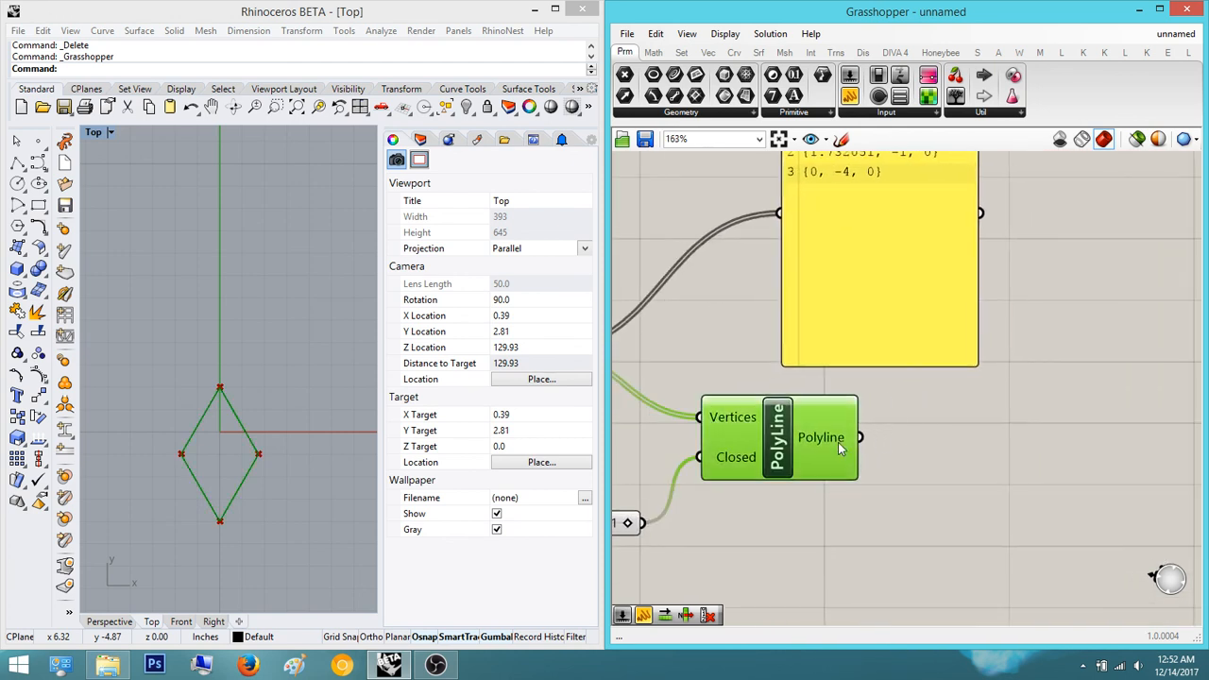
pyautogui.click(999, 437)
pyautogui.scroll(-2, 885, 442)
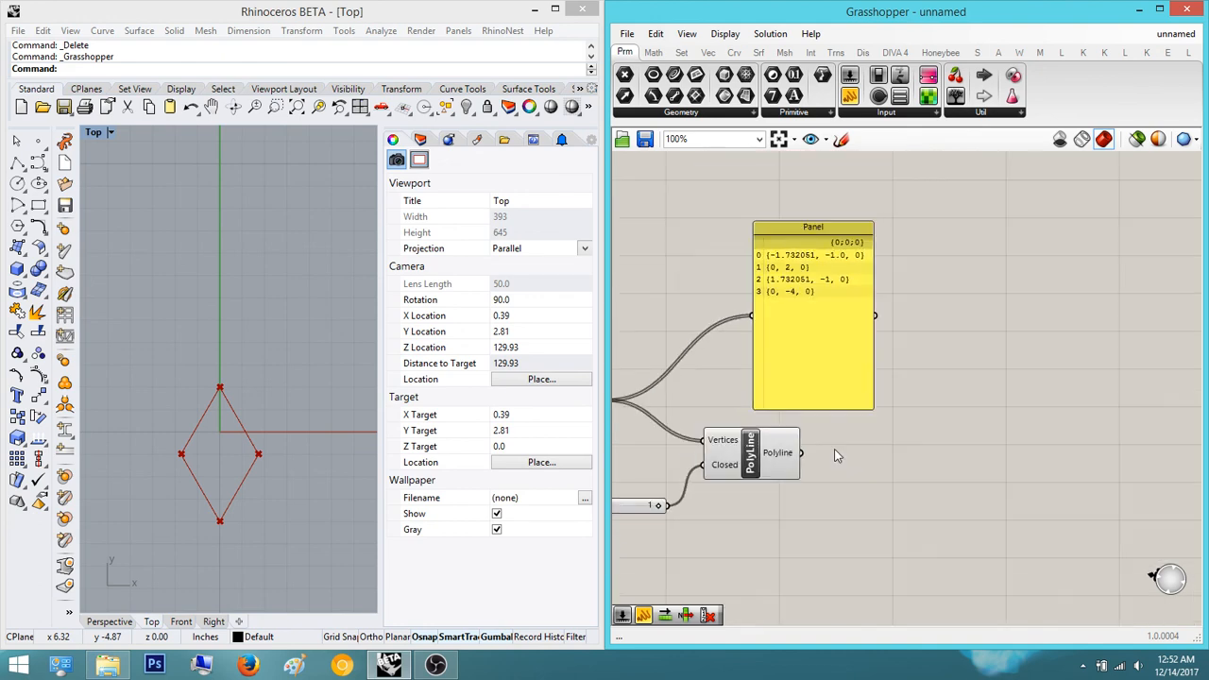
pyautogui.scroll(-3, 235, 336)
pyautogui.moveTo(235, 335); pyautogui.dragTo(302, 366, button='right')
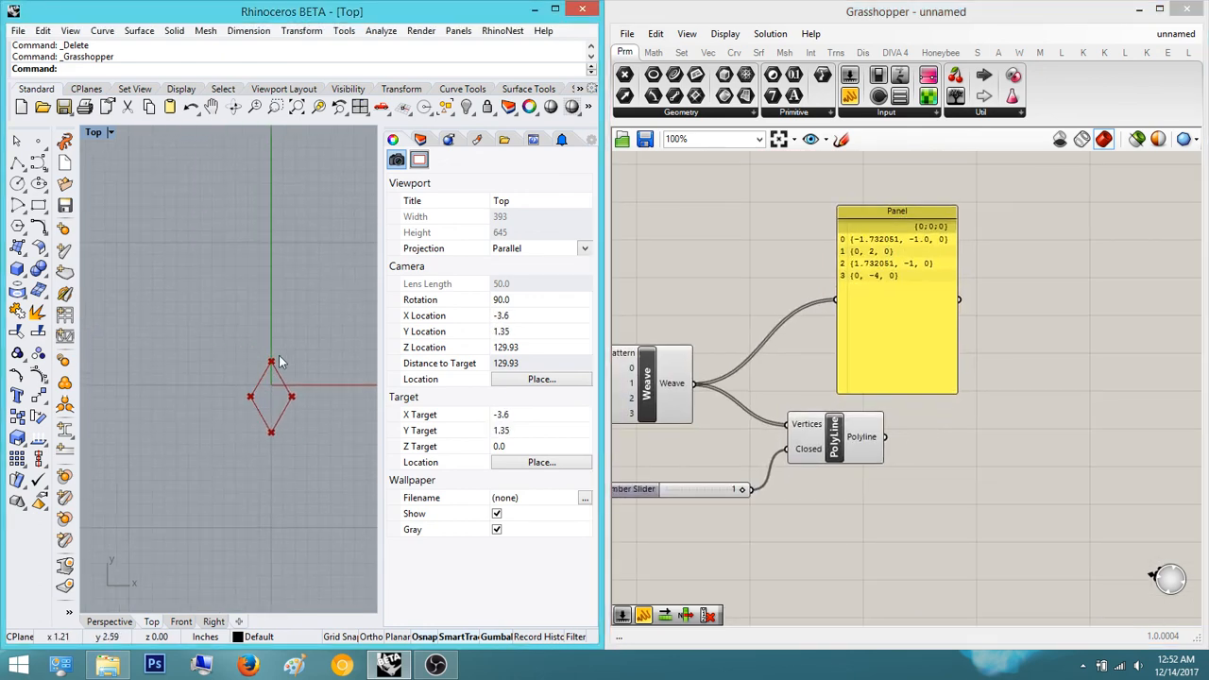
# - Move the Panel listing the woven points higher above the Weave component and shift the PolyLine component slightly up beneath it
pyautogui.moveTo(897, 471); pyautogui.dragTo(818, 473, button='right')
pyautogui.scroll(1, 816, 468)
pyautogui.click(792, 448)
pyautogui.click(838, 447)
pyautogui.moveTo(903, 446); pyautogui.dragTo(1027, 445, button='right')
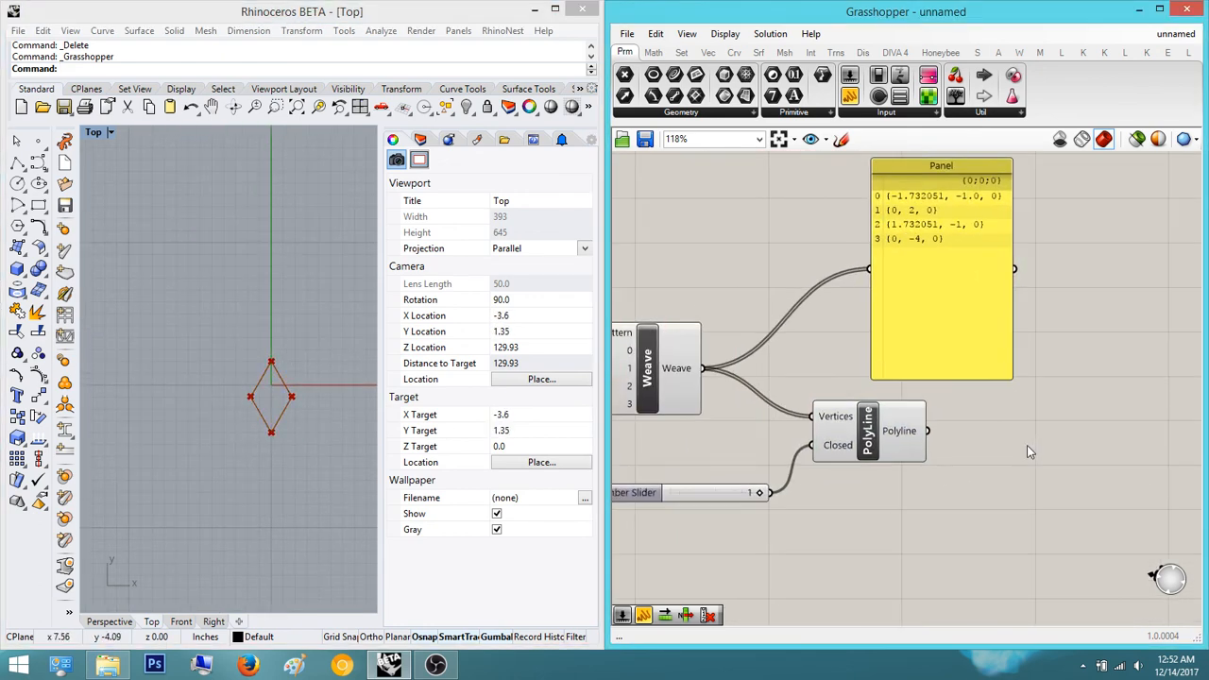
pyautogui.scroll(3, 1026, 445)
pyautogui.scroll(-4, 908, 365)
pyautogui.moveTo(915, 376); pyautogui.dragTo(929, 503, button='right')
pyautogui.moveTo(924, 444); pyautogui.dragTo(936, 342)
pyautogui.click(1033, 378)
pyautogui.moveTo(1034, 379); pyautogui.dragTo(994, 379, button='right')
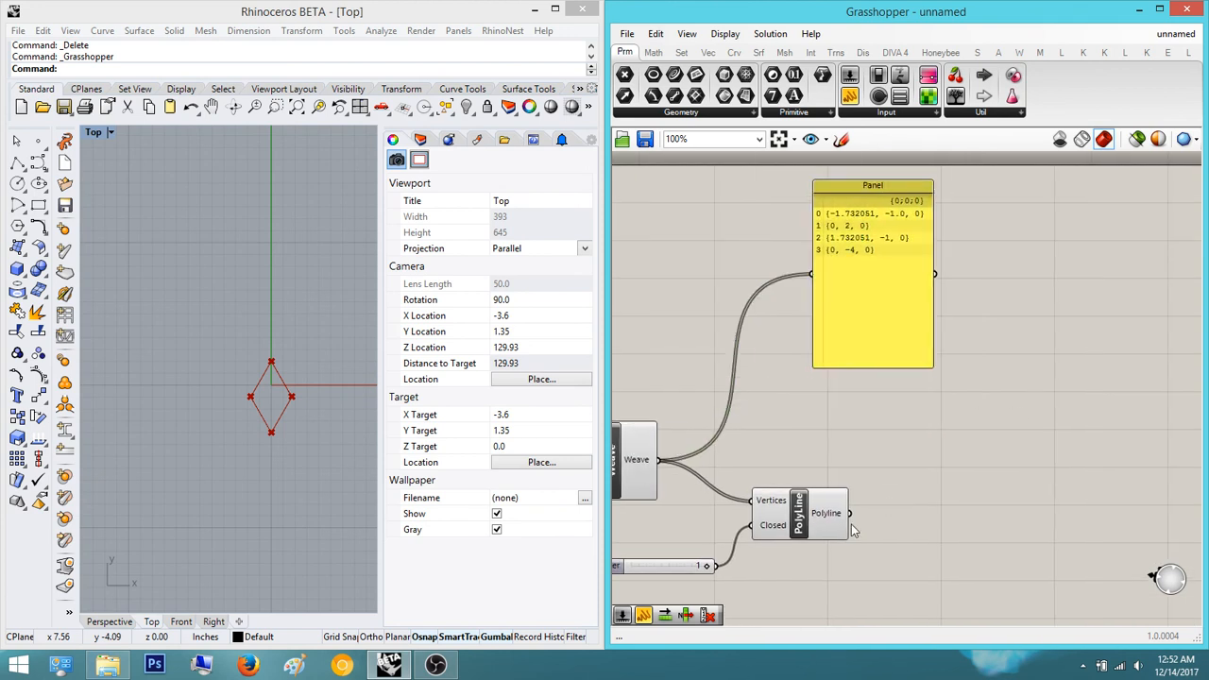
pyautogui.moveTo(841, 525); pyautogui.dragTo(861, 510)
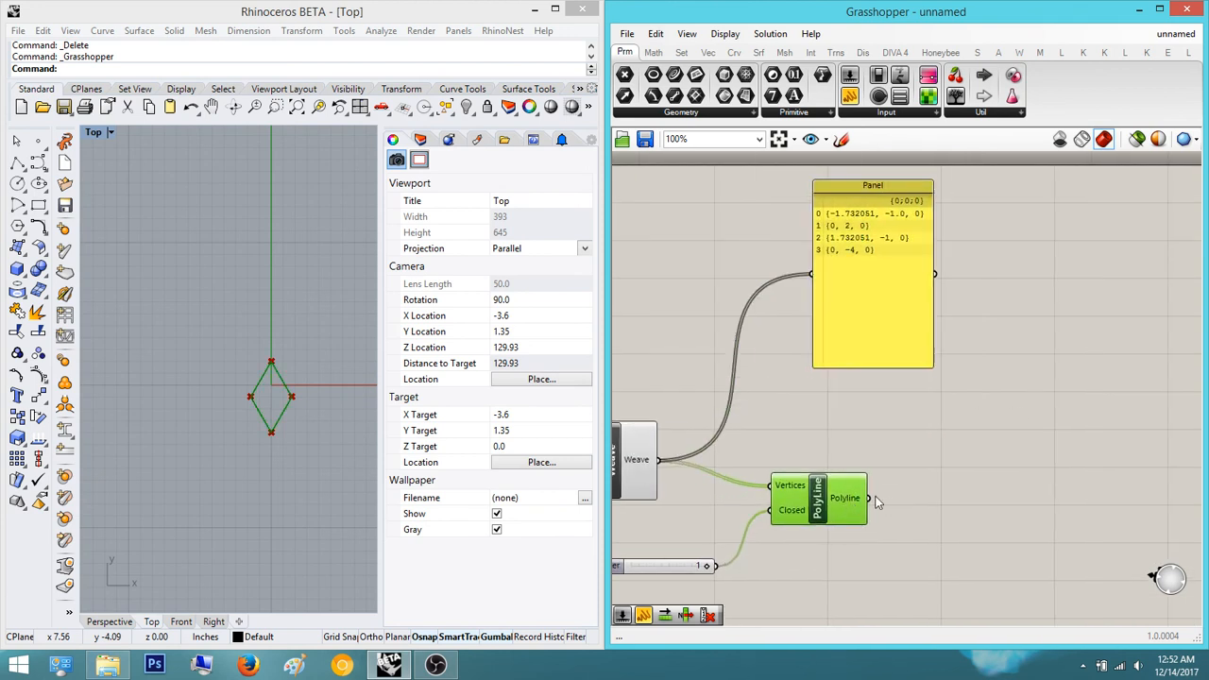
pyautogui.moveTo(938, 486); pyautogui.dragTo(931, 484, button='right')
pyautogui.click(938, 484)
# - Examine the PolyLine's diamond in Rhino's Top viewport and trace the definition back through the List Item, Explode and Mirror Curve components
pyautogui.click(820, 493)
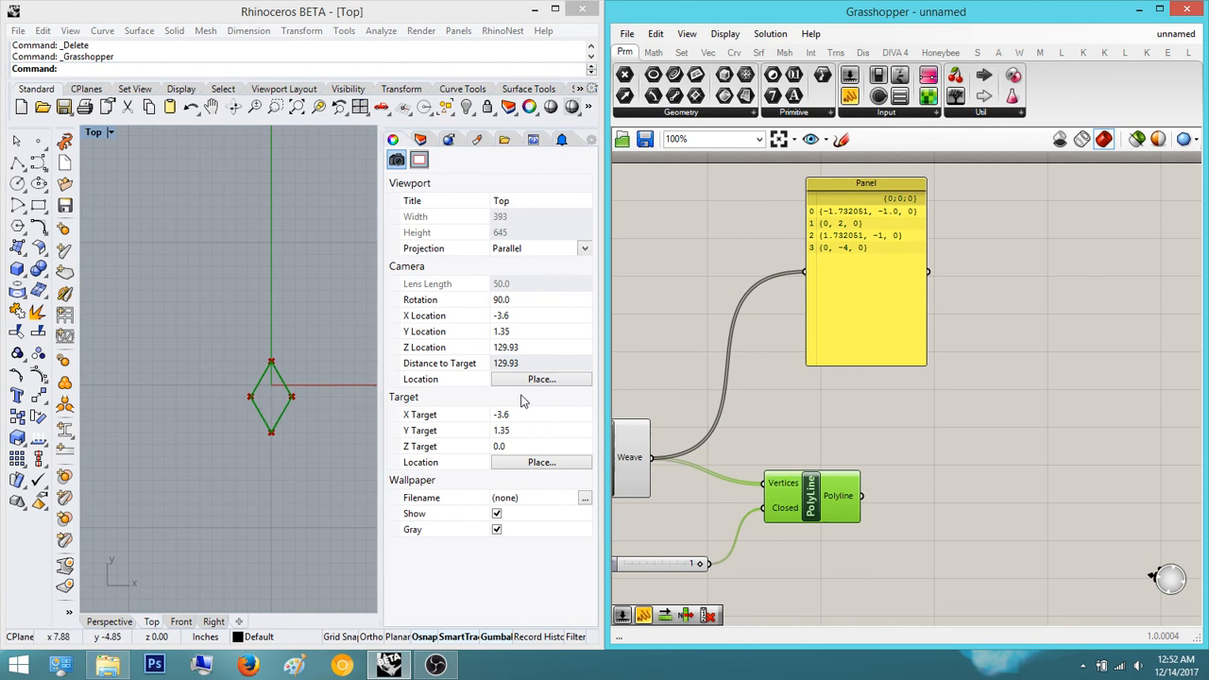
pyautogui.moveTo(264, 399); pyautogui.dragTo(210, 399, button='right')
pyautogui.scroll(-4, 244, 397)
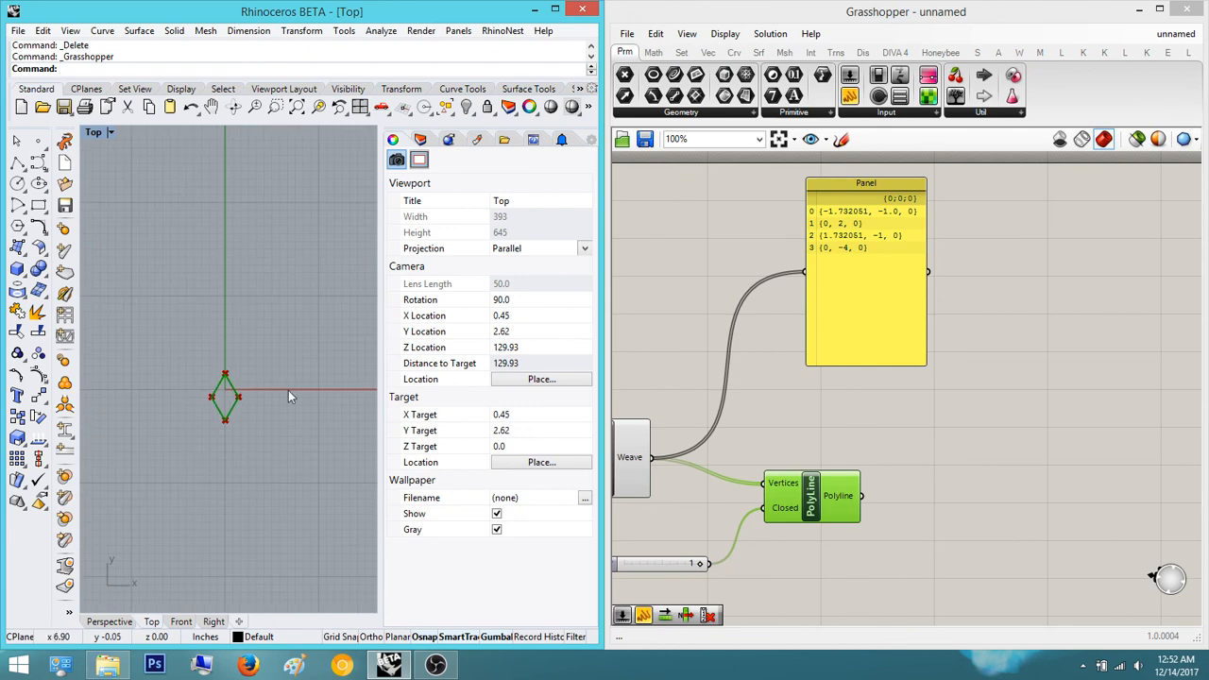
pyautogui.click(830, 451)
pyautogui.moveTo(919, 470); pyautogui.dragTo(1013, 455, button='right')
pyautogui.scroll(-2, 1012, 456)
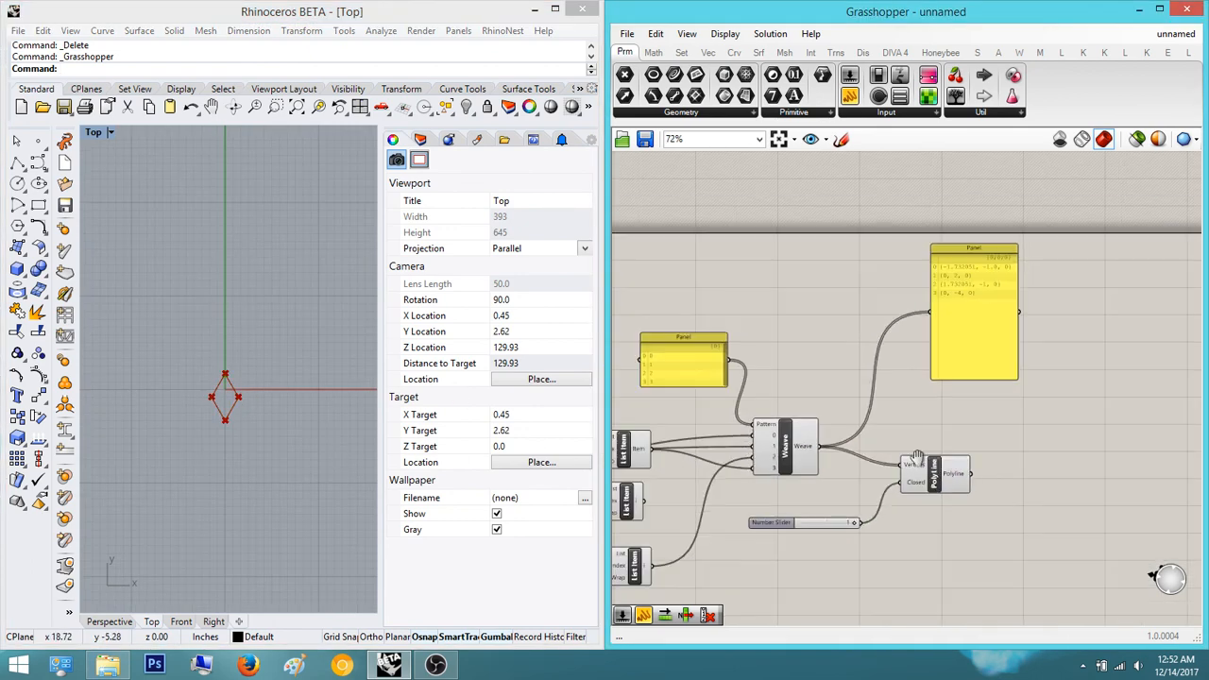
pyautogui.moveTo(917, 457); pyautogui.dragTo(950, 443, button='right')
pyautogui.moveTo(846, 458); pyautogui.dragTo(942, 435, button='right')
pyautogui.moveTo(903, 484); pyautogui.dragTo(1007, 461, button='right')
pyautogui.moveTo(834, 456); pyautogui.dragTo(997, 459, button='right')
pyautogui.moveTo(872, 470); pyautogui.dragTo(953, 468, button='right')
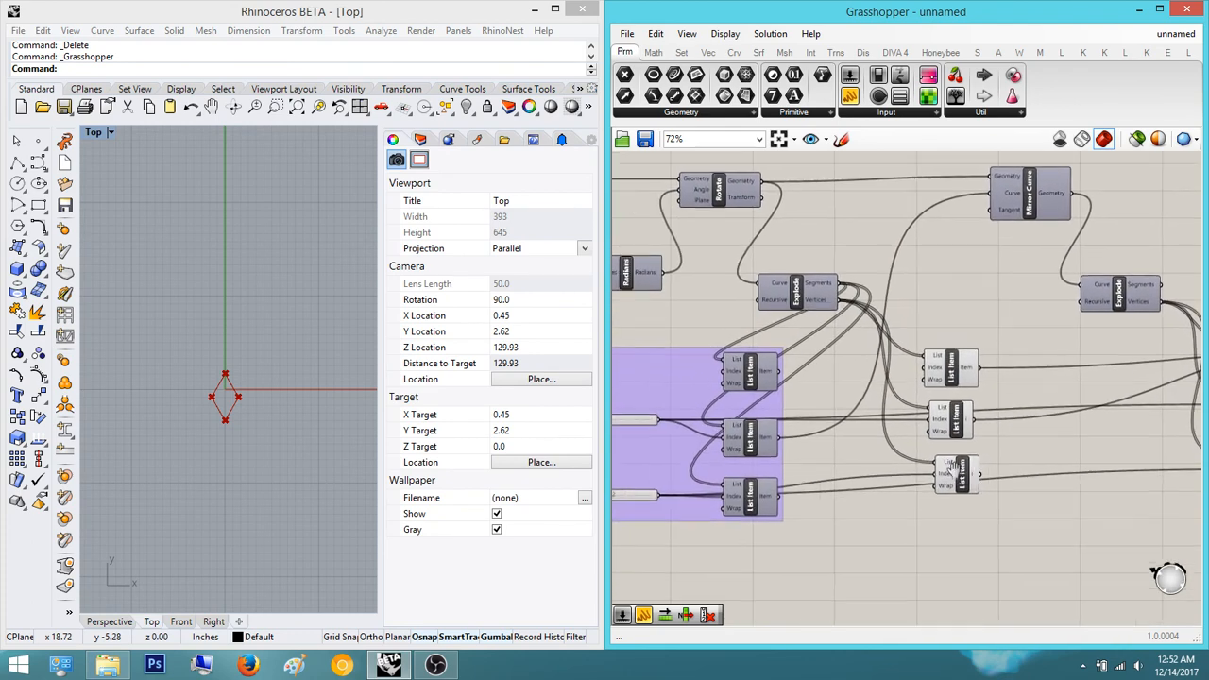
pyautogui.scroll(-2, 952, 466)
pyautogui.scroll(18, 242, 407)
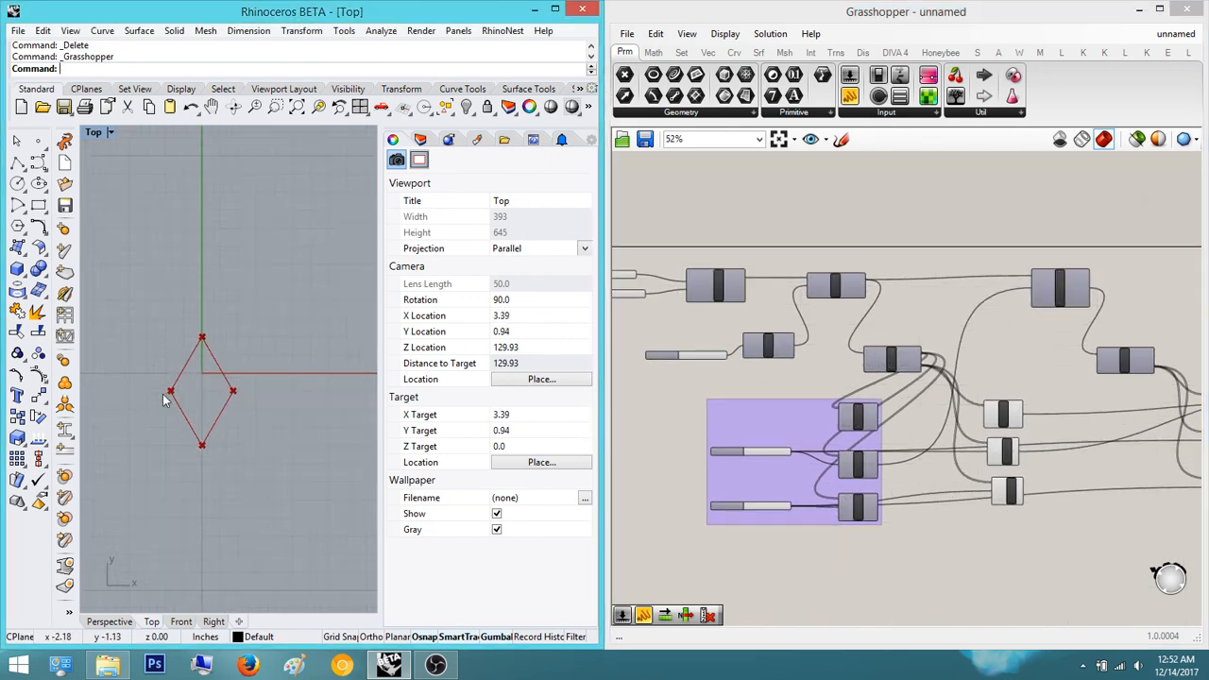
pyautogui.scroll(-6, 187, 394)
pyautogui.moveTo(1010, 452); pyautogui.dragTo(922, 448, button='right')
pyautogui.scroll(-4, 921, 449)
pyautogui.moveTo(1174, 450); pyautogui.dragTo(831, 451, button='right')
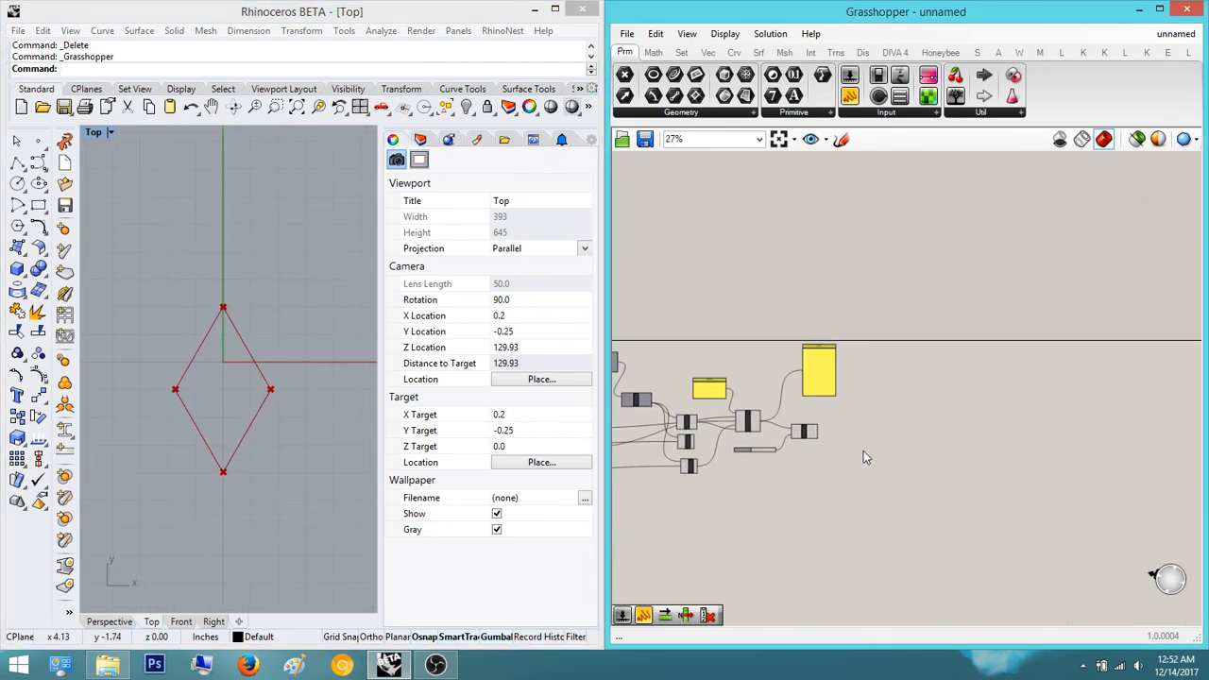
pyautogui.scroll(5, 833, 441)
pyautogui.click(766, 431)
pyautogui.click(892, 417)
pyautogui.scroll(3, 884, 420)
pyautogui.moveTo(885, 420); pyautogui.dragTo(957, 416, button='right')
pyautogui.doubleClick(958, 415)
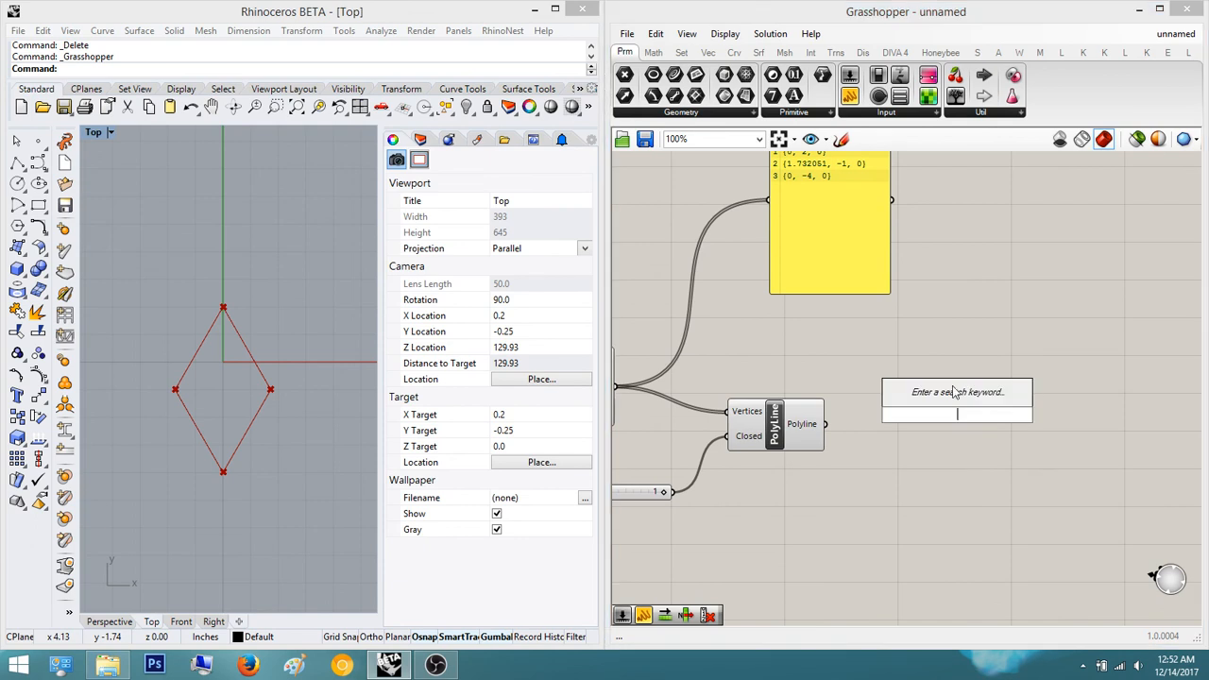
pyautogui.write('mo')
pyautogui.click(953, 386)
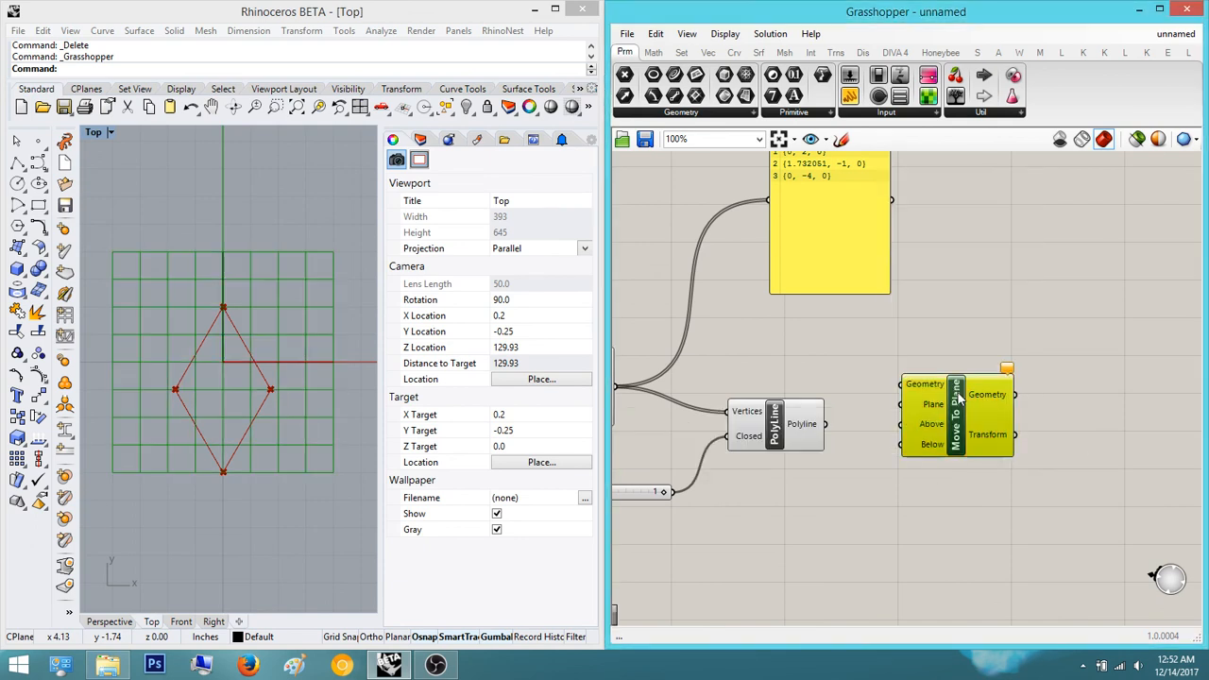
pyautogui.press('Delete')
# - Add a Move component beside the PolyLine and connect the Polyline output to its Geometry input
pyautogui.doubleClick(964, 402)
pyautogui.write('move')
pyautogui.press('Return')
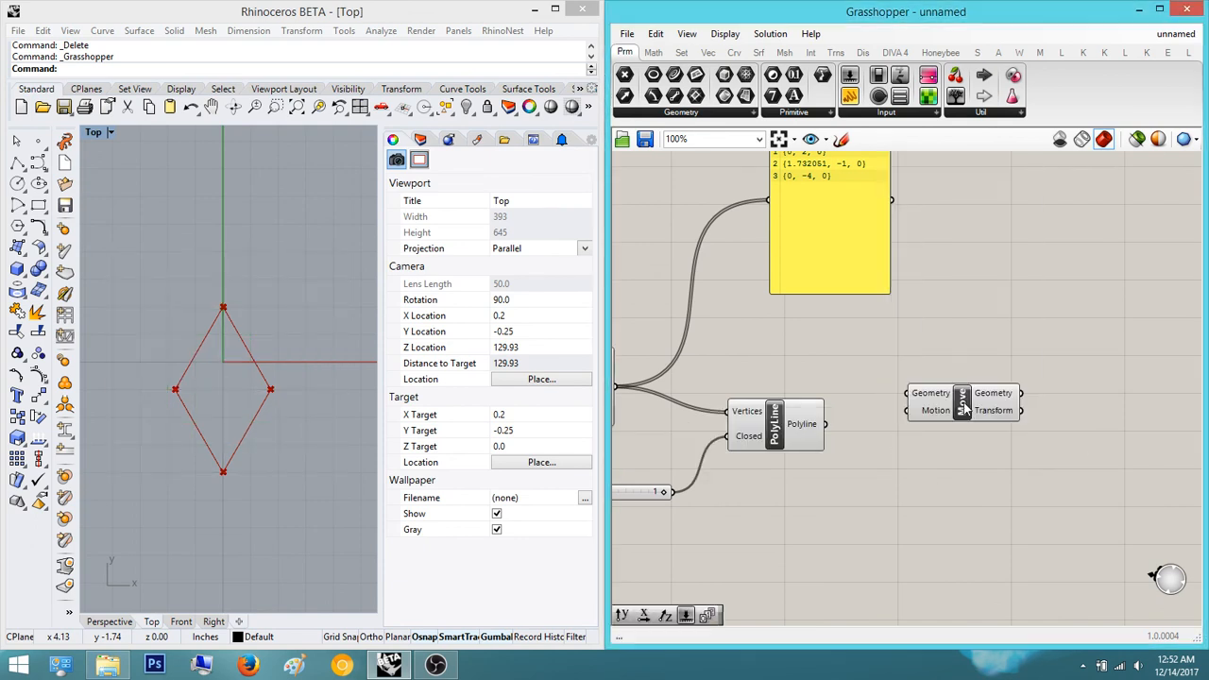
pyautogui.scroll(1, 963, 406)
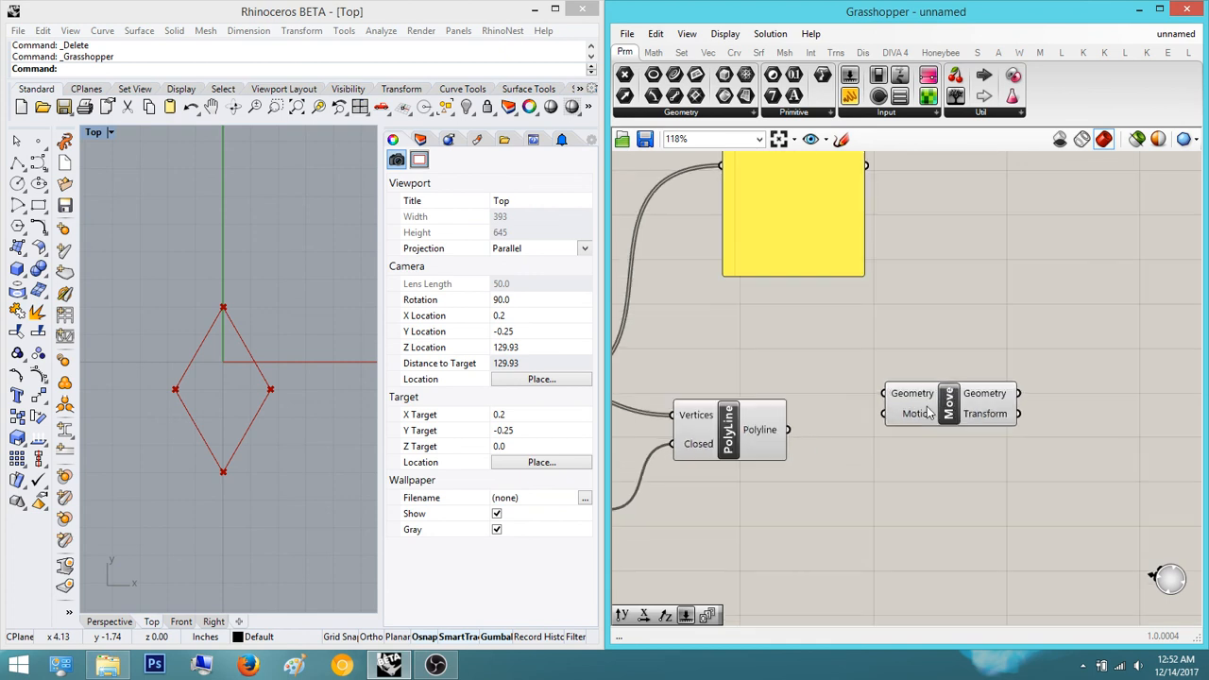
pyautogui.moveTo(884, 394); pyautogui.dragTo(791, 430)
# - Add a Unit X vector component below the PolyLine and connect its Unit vector output to the Move component's Motion input
pyautogui.doubleClick(915, 511)
pyautogui.doubleClick(891, 439)
pyautogui.write('x')
pyautogui.press('Return')
pyautogui.scroll(-3, 892, 460)
pyautogui.moveTo(893, 460); pyautogui.dragTo(932, 393, button='right')
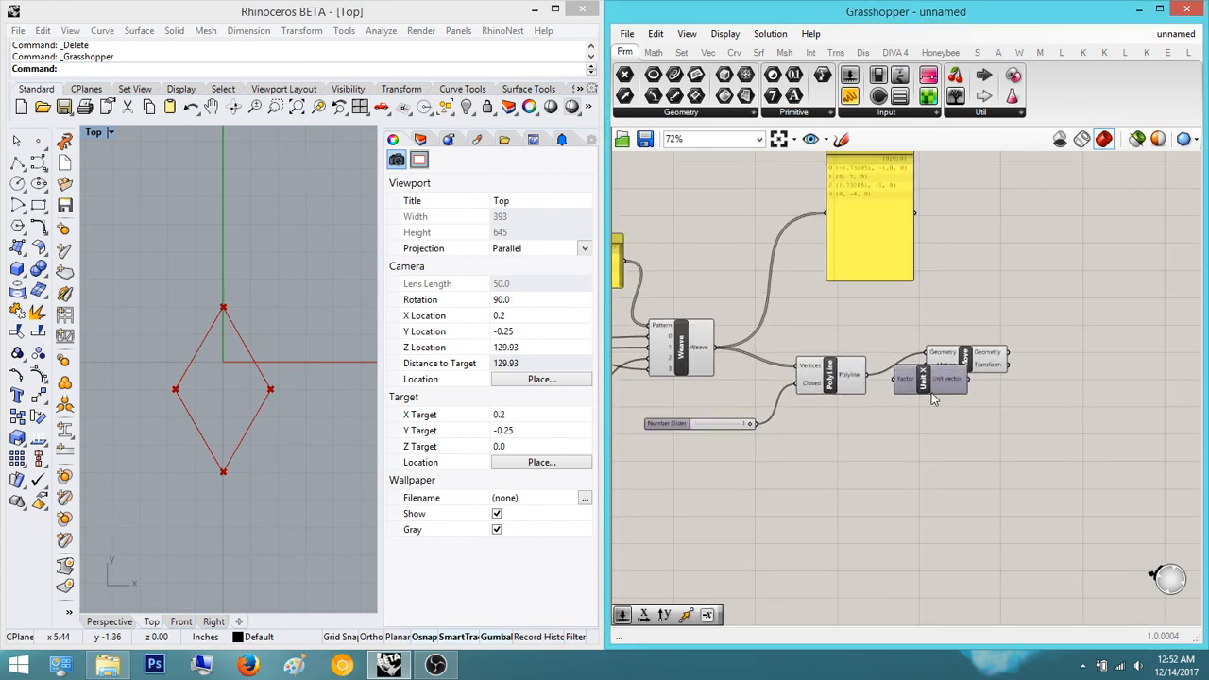
pyautogui.moveTo(932, 399); pyautogui.dragTo(862, 467)
pyautogui.scroll(1, 874, 444)
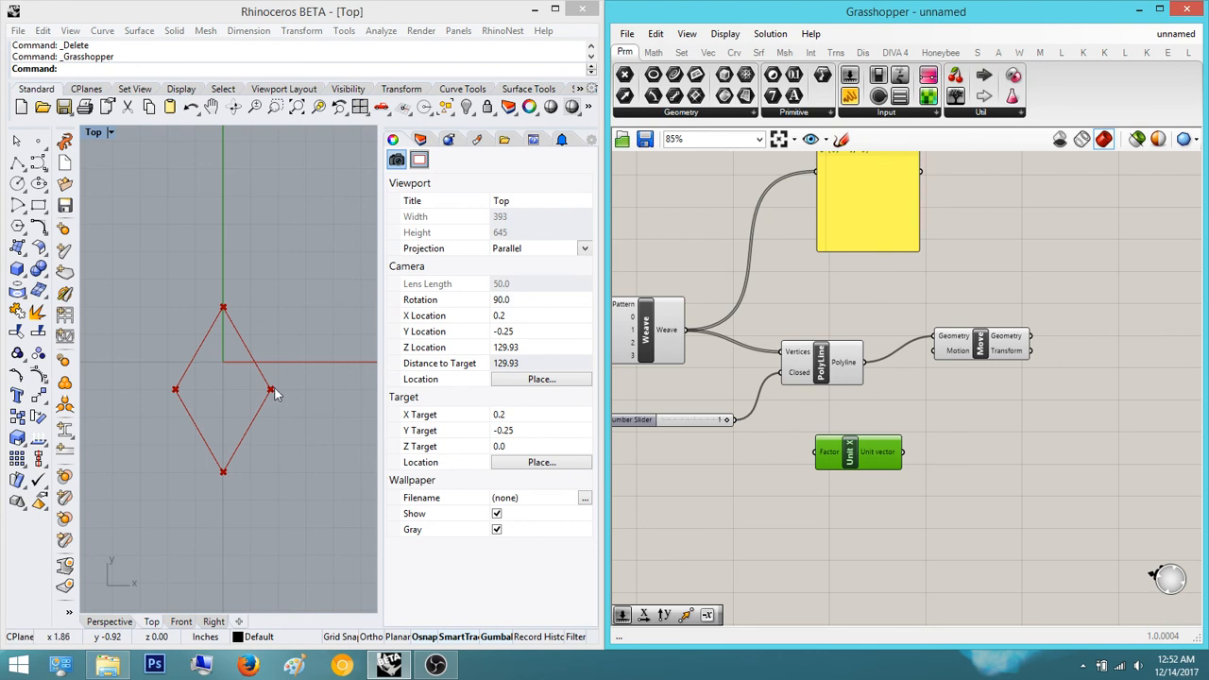
pyautogui.moveTo(902, 451); pyautogui.dragTo(934, 351)
# - Shift the Move and Unit X components farther right of the PolyLine to free canvas space between them
pyautogui.moveTo(980, 343); pyautogui.dragTo(895, 330, button='right')
pyautogui.click(897, 330)
pyautogui.moveTo(864, 370); pyautogui.dragTo(951, 334, button='right')
pyautogui.moveTo(967, 302); pyautogui.dragTo(1023, 301)
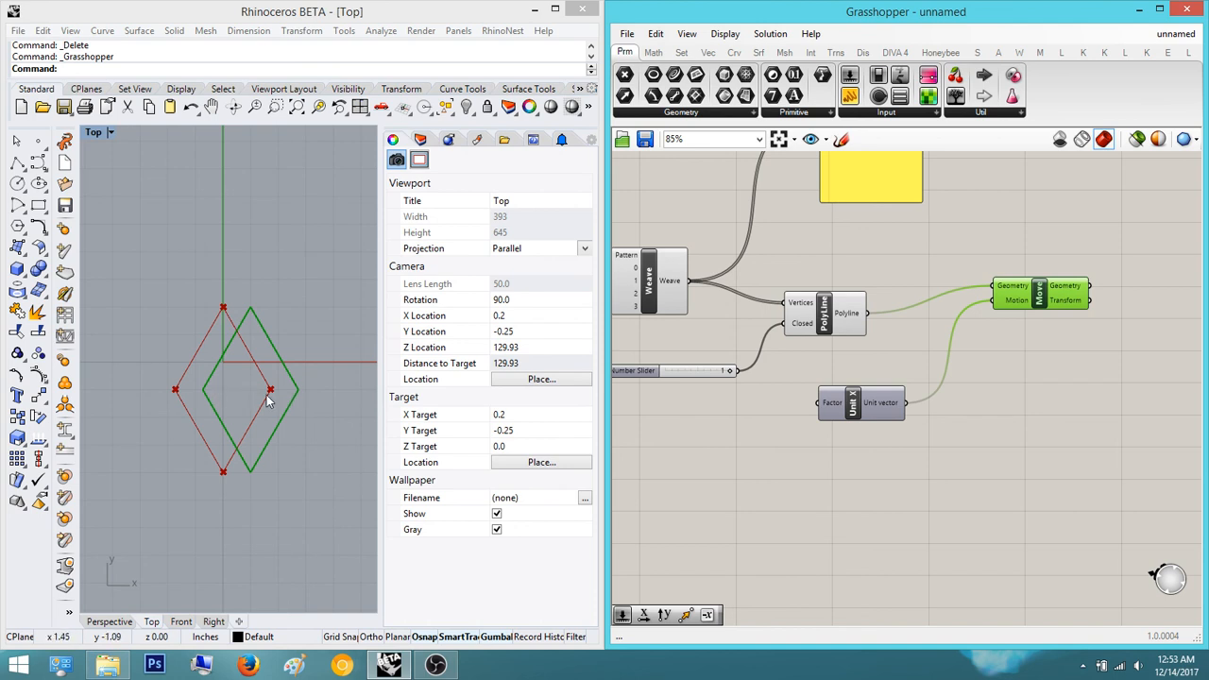
pyautogui.click(1004, 456)
pyautogui.moveTo(1160, 457); pyautogui.dragTo(1033, 455, button='right')
pyautogui.moveTo(1033, 452); pyautogui.dragTo(737, 247)
pyautogui.moveTo(905, 298); pyautogui.dragTo(835, 329, button='right')
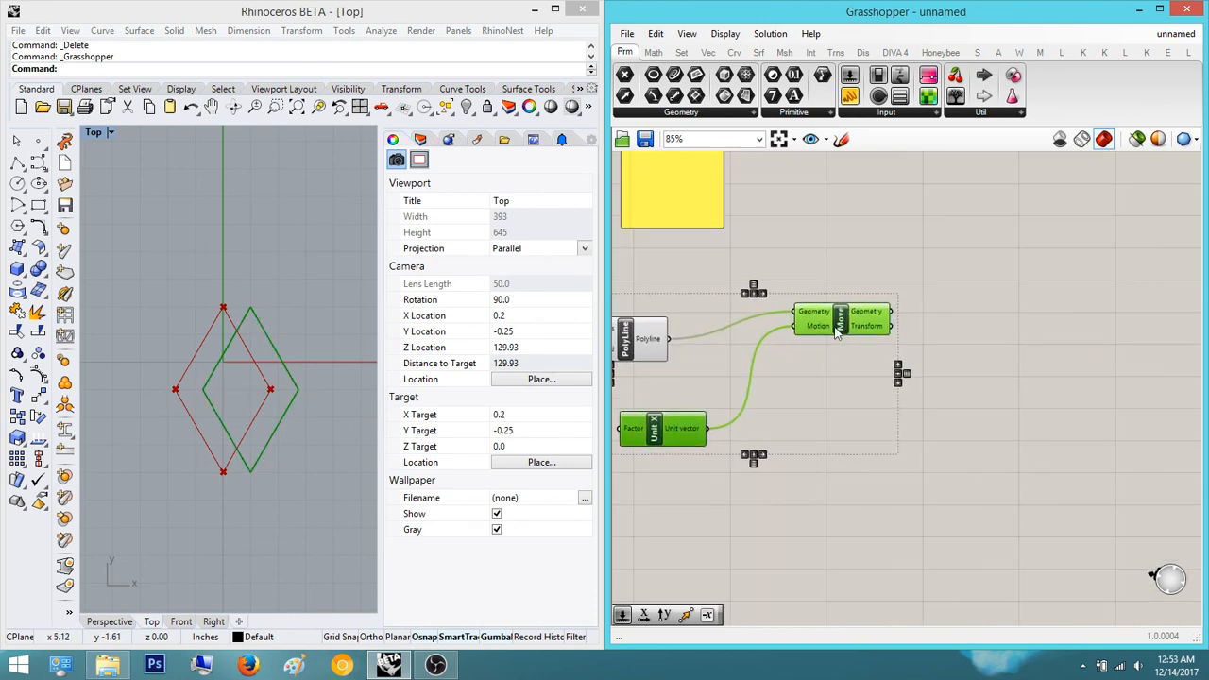
pyautogui.moveTo(835, 331); pyautogui.dragTo(983, 336)
pyautogui.click(979, 270)
# - Examine the original and moved diamonds in the Top viewport alongside the PolyLine, List Item and Weave components that define them
pyautogui.moveTo(644, 328); pyautogui.dragTo(774, 327, button='right')
pyautogui.scroll(3, 760, 328)
pyautogui.click(742, 337)
pyautogui.scroll(-1, 837, 363)
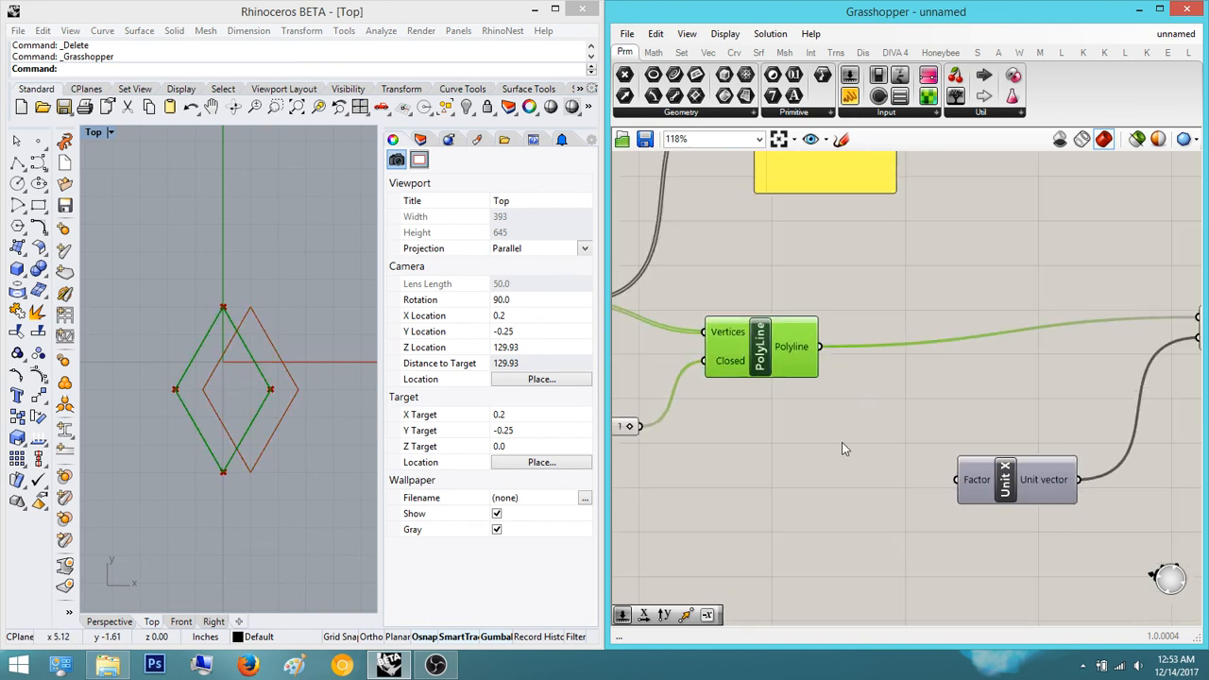
pyautogui.click(842, 444)
pyautogui.scroll(-5, 912, 429)
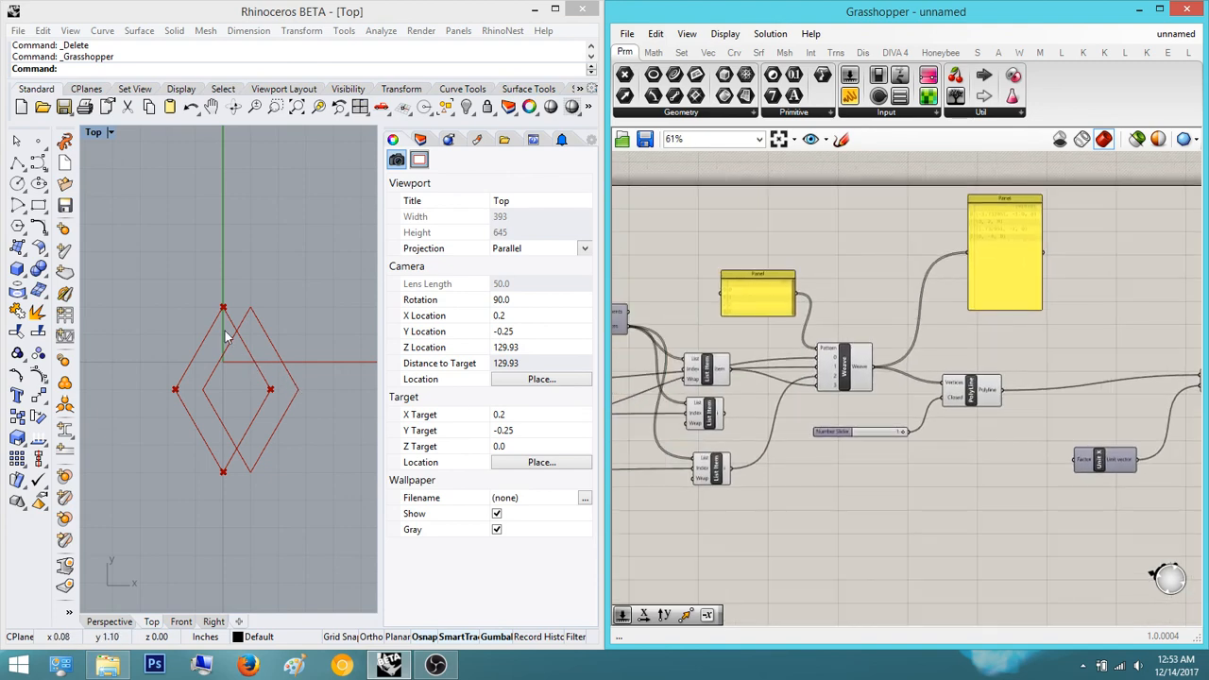
pyautogui.moveTo(180, 335); pyautogui.dragTo(154, 364, button='right')
pyautogui.scroll(4, 154, 364)
pyautogui.moveTo(616, 405); pyautogui.dragTo(692, 404, button='right')
pyautogui.moveTo(203, 351); pyautogui.dragTo(207, 280, button='right')
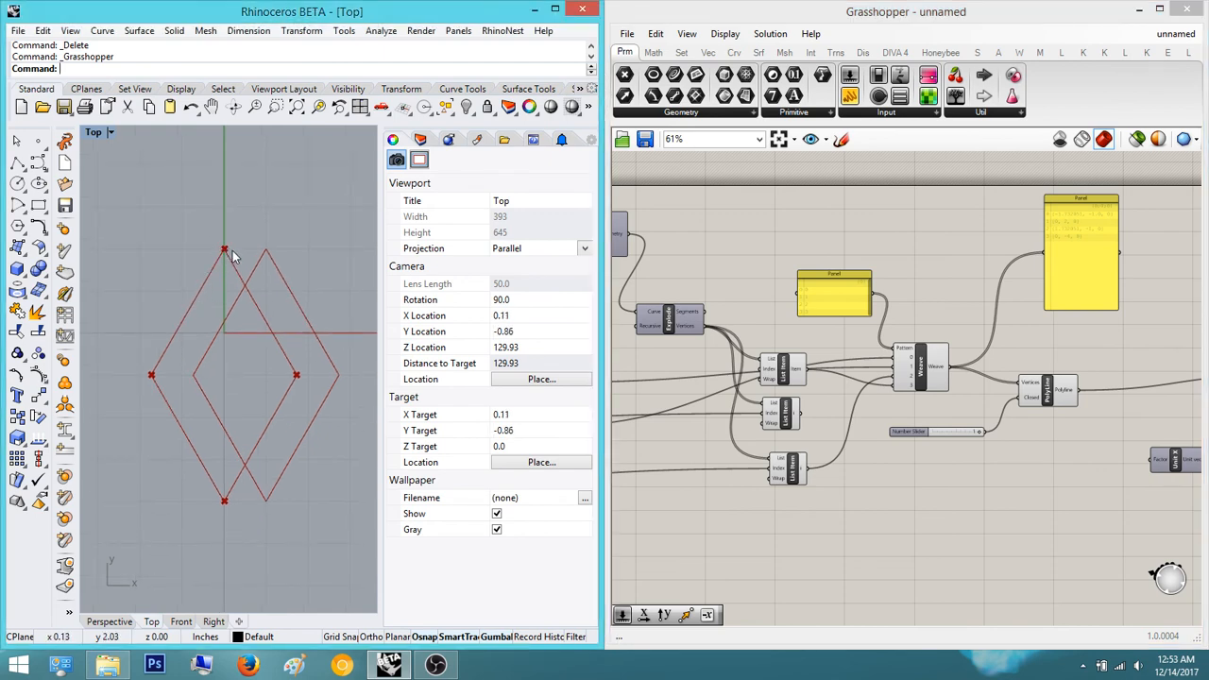
pyautogui.moveTo(731, 375); pyautogui.dragTo(857, 377, button='right')
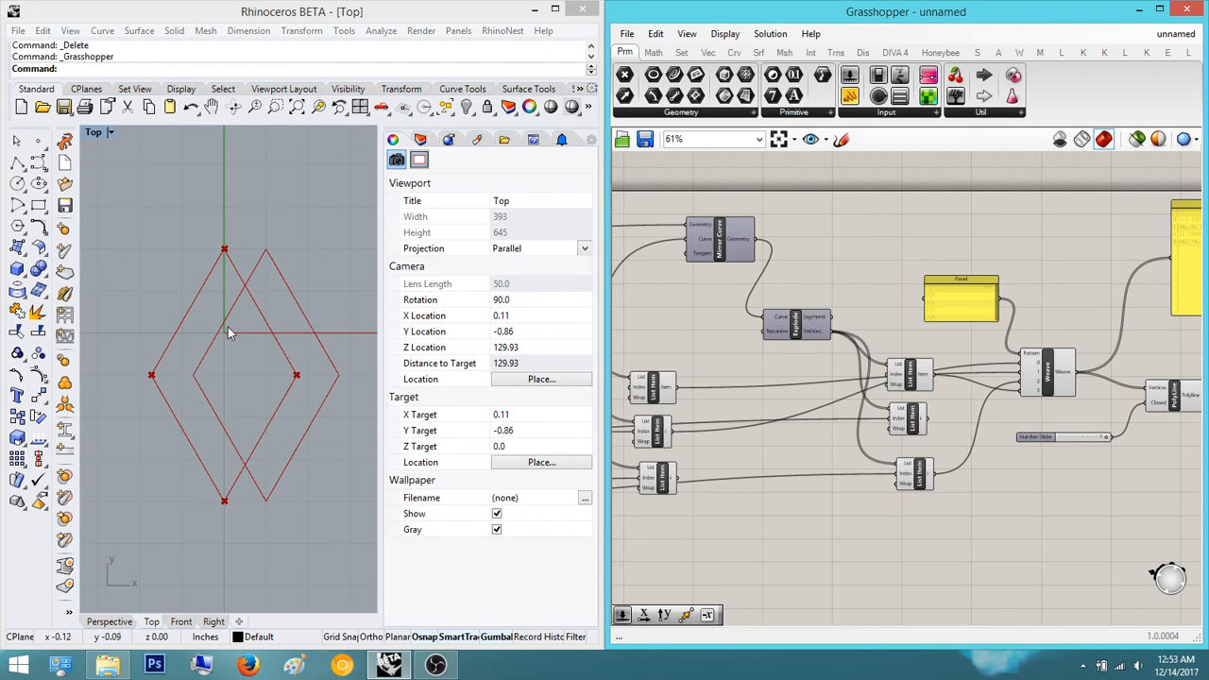
pyautogui.moveTo(972, 389); pyautogui.dragTo(761, 340, button='right')
pyautogui.moveTo(1019, 426); pyautogui.dragTo(934, 441, button='right')
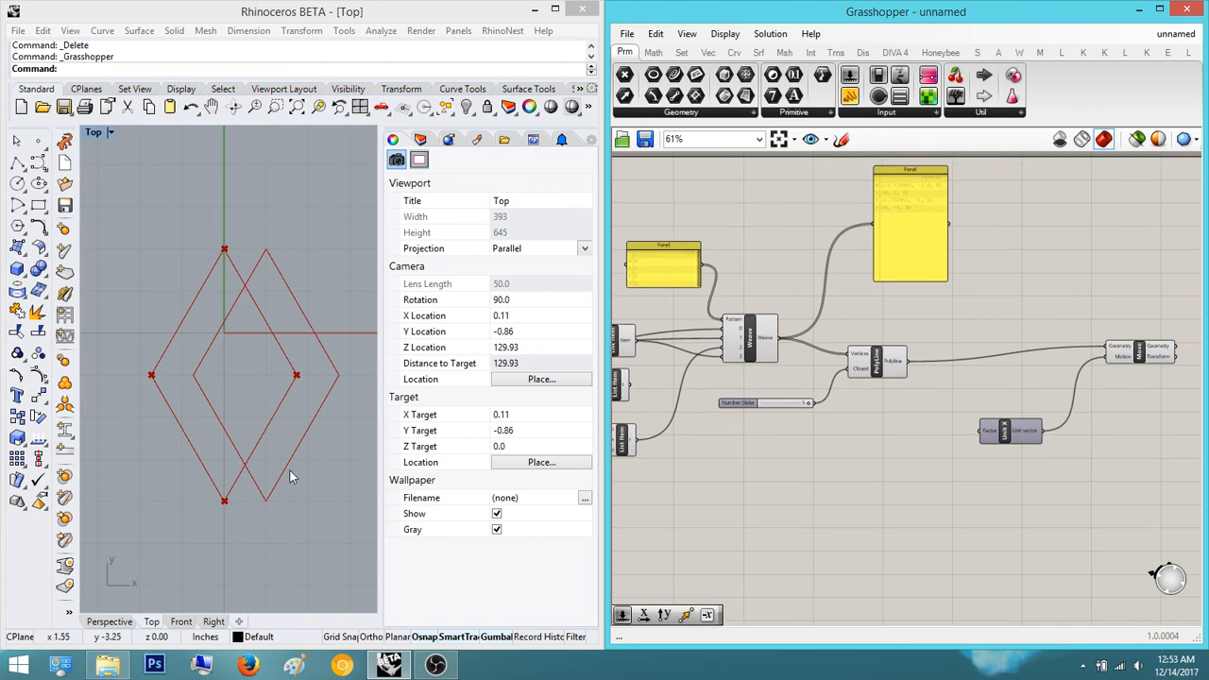
# - Add an Area component below the PolyLine and connect the Polyline output to its Geometry input
pyautogui.doubleClick(898, 417)
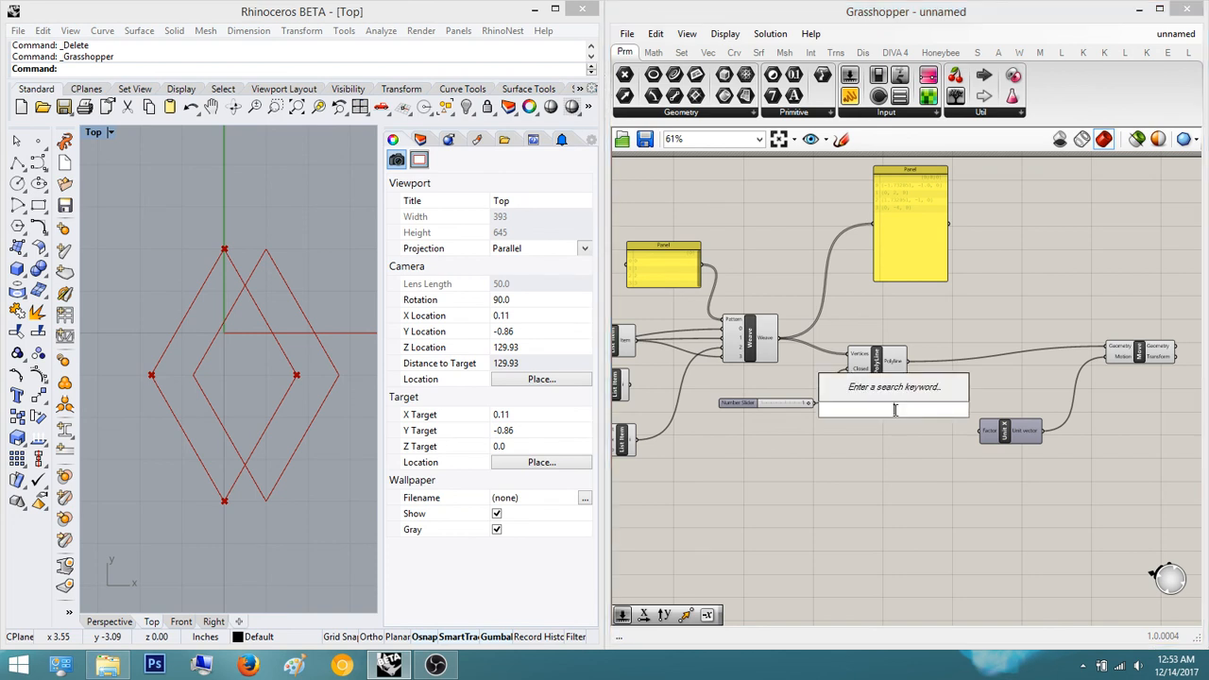
pyautogui.write('area')
pyautogui.press('Return')
pyautogui.scroll(3, 897, 416)
pyautogui.moveTo(820, 421); pyautogui.dragTo(908, 328)
pyautogui.moveTo(892, 464); pyautogui.dragTo(818, 457, button='right')
pyautogui.moveTo(804, 427); pyautogui.dragTo(883, 431)
pyautogui.click(967, 388)
# - Move the Area component lower so that it clears the Unit X component
pyautogui.moveTo(941, 404); pyautogui.dragTo(762, 406, button='right')
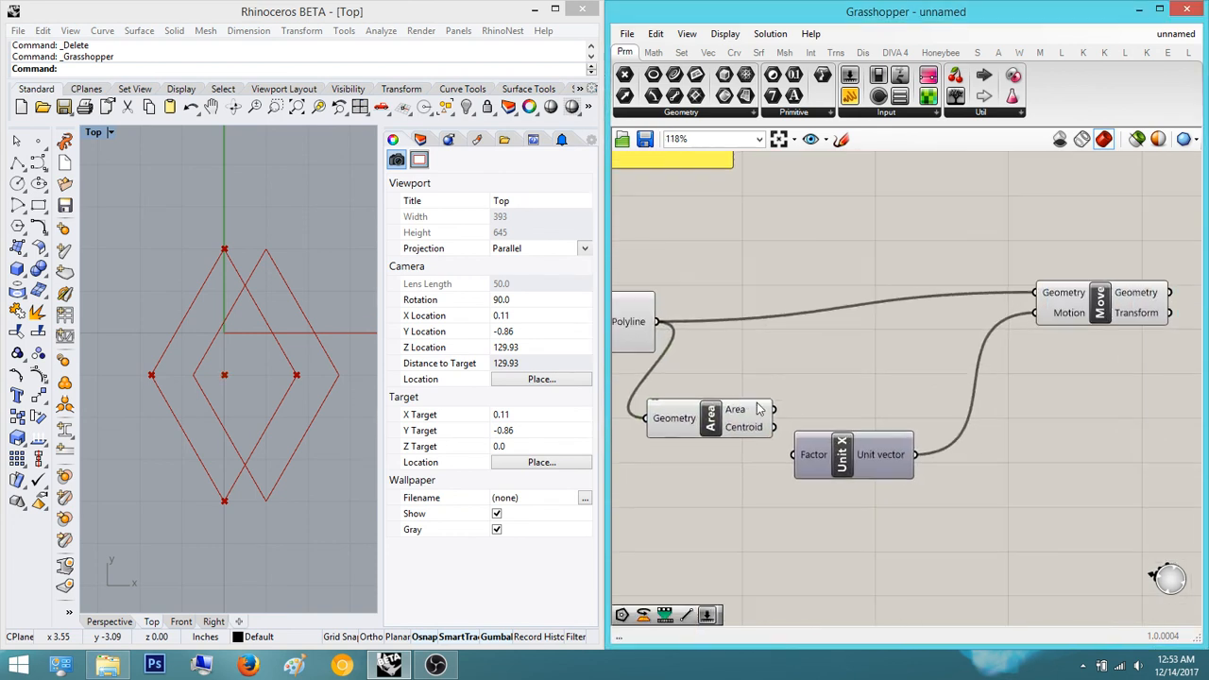
pyautogui.scroll(-1, 759, 408)
pyautogui.moveTo(736, 429); pyautogui.dragTo(741, 490)
pyautogui.moveTo(770, 513); pyautogui.dragTo(854, 483, button='right')
pyautogui.scroll(-1, 854, 484)
pyautogui.moveTo(738, 464); pyautogui.dragTo(859, 434, button='right')
pyautogui.scroll(1, 859, 435)
pyautogui.moveTo(939, 418); pyautogui.dragTo(754, 447, button='right')
# - Shift the Move and Unit X components farther right together, and move the Area component slightly right
pyautogui.moveTo(1137, 436); pyautogui.dragTo(934, 267)
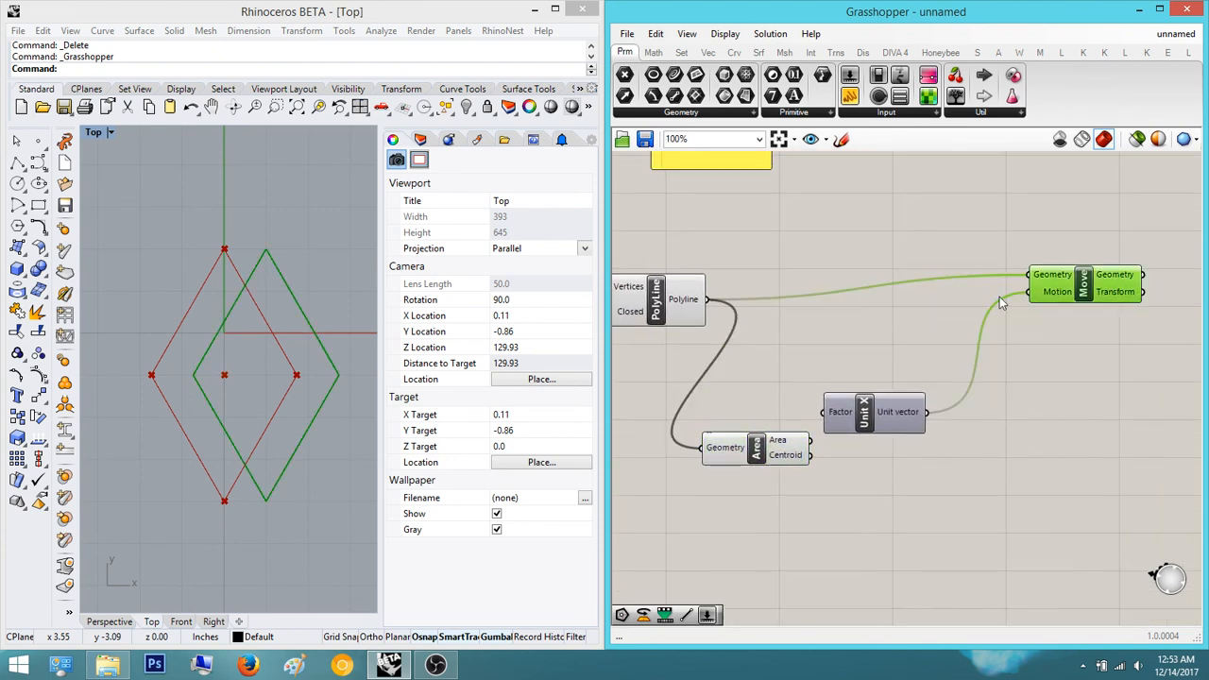
pyautogui.moveTo(1155, 468); pyautogui.dragTo(897, 264)
pyautogui.moveTo(1059, 289); pyautogui.dragTo(889, 364, button='right')
pyautogui.moveTo(923, 360); pyautogui.dragTo(1036, 341)
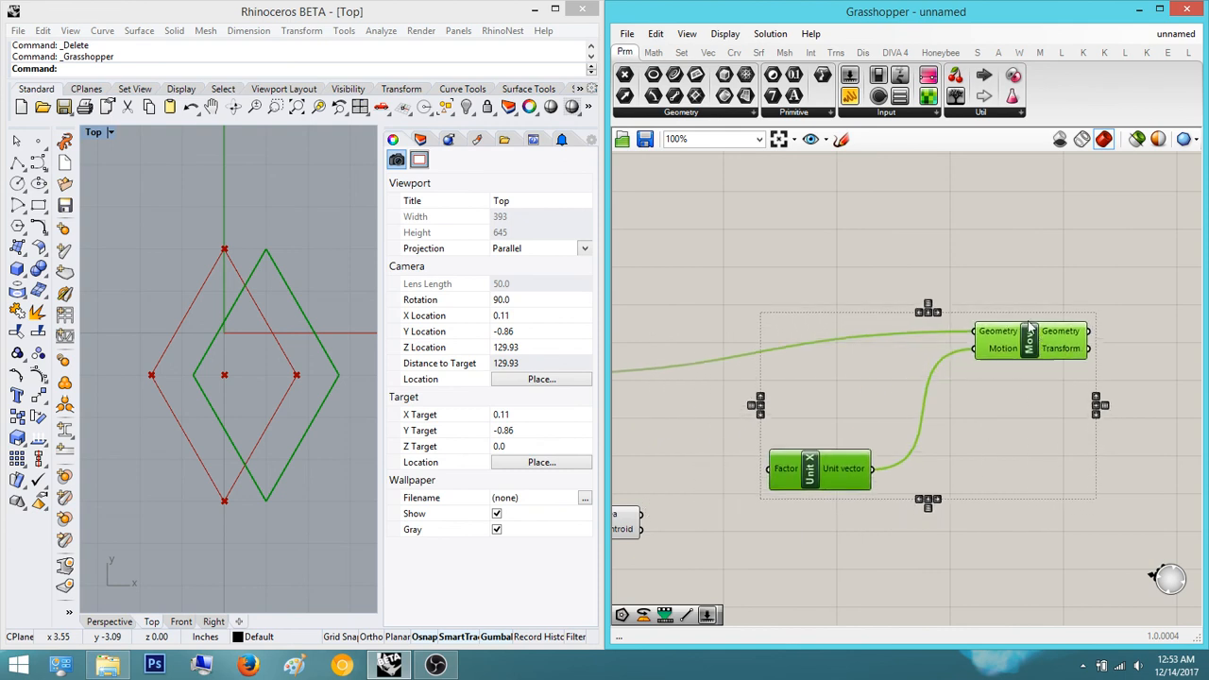
pyautogui.click(904, 382)
pyautogui.moveTo(903, 383); pyautogui.dragTo(1103, 353, button='right')
pyautogui.moveTo(793, 482); pyautogui.dragTo(870, 472)
pyautogui.click(878, 405)
# - Examine the Area component's Centroid output and its center point relative to the diamond's side corners in the Top viewport
pyautogui.scroll(4, 910, 461)
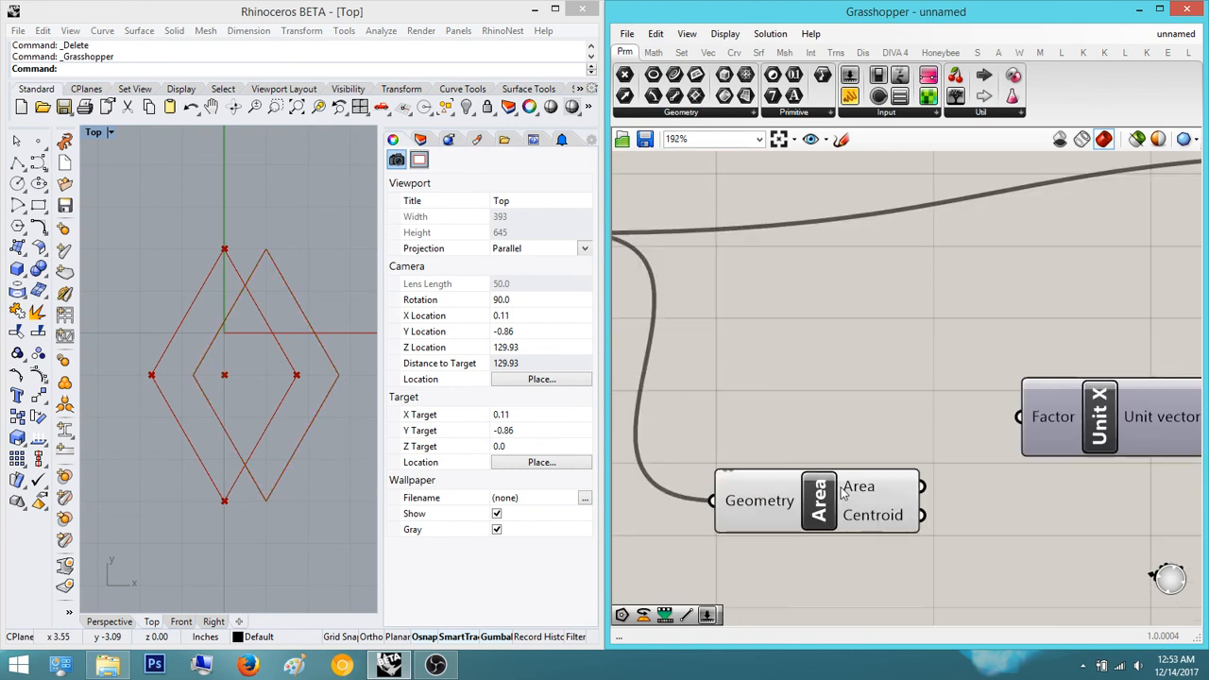
pyautogui.scroll(-3, 877, 486)
pyautogui.scroll(3, 896, 507)
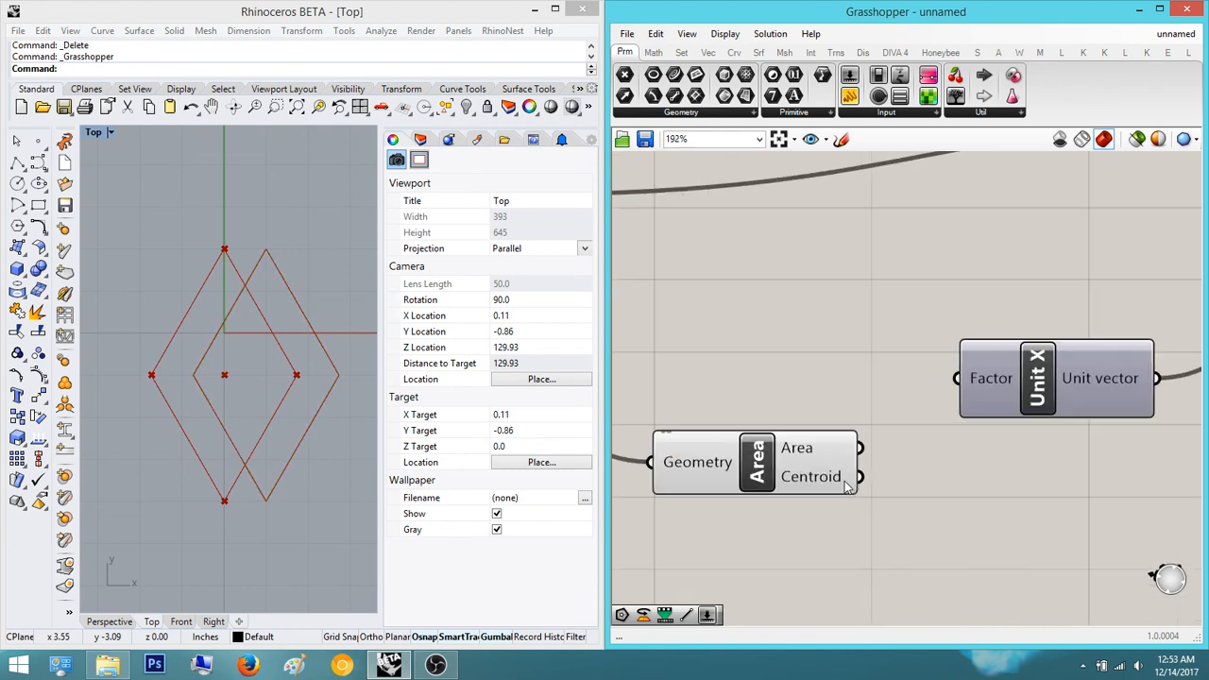
pyautogui.click(827, 482)
pyautogui.click(788, 367)
pyautogui.moveTo(789, 367); pyautogui.dragTo(752, 372, button='right')
pyautogui.scroll(-3, 827, 373)
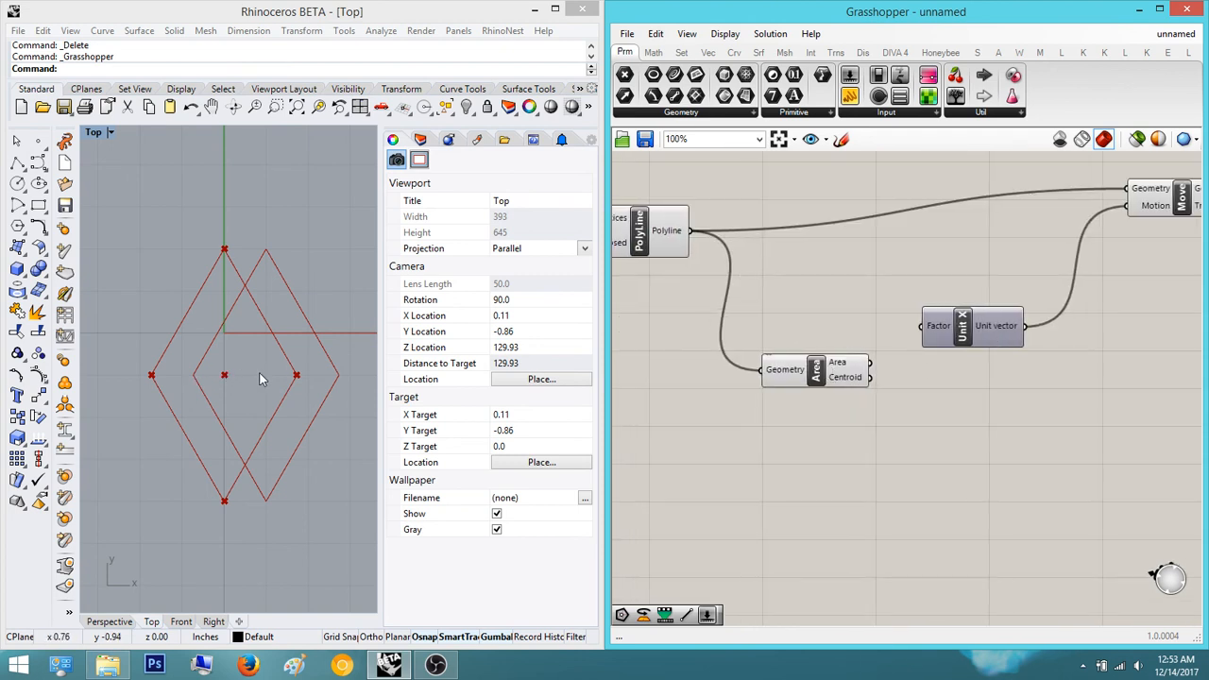
pyautogui.click(791, 371)
pyautogui.moveTo(797, 457); pyautogui.dragTo(889, 444, button='right')
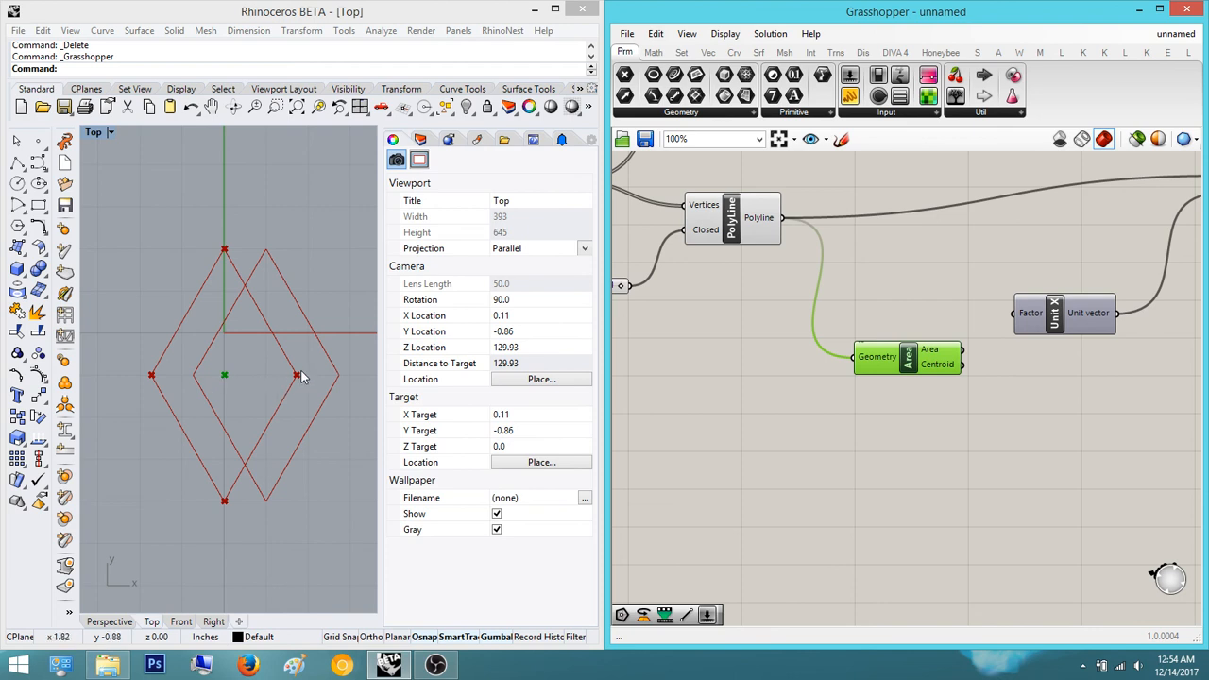
pyautogui.click(661, 425)
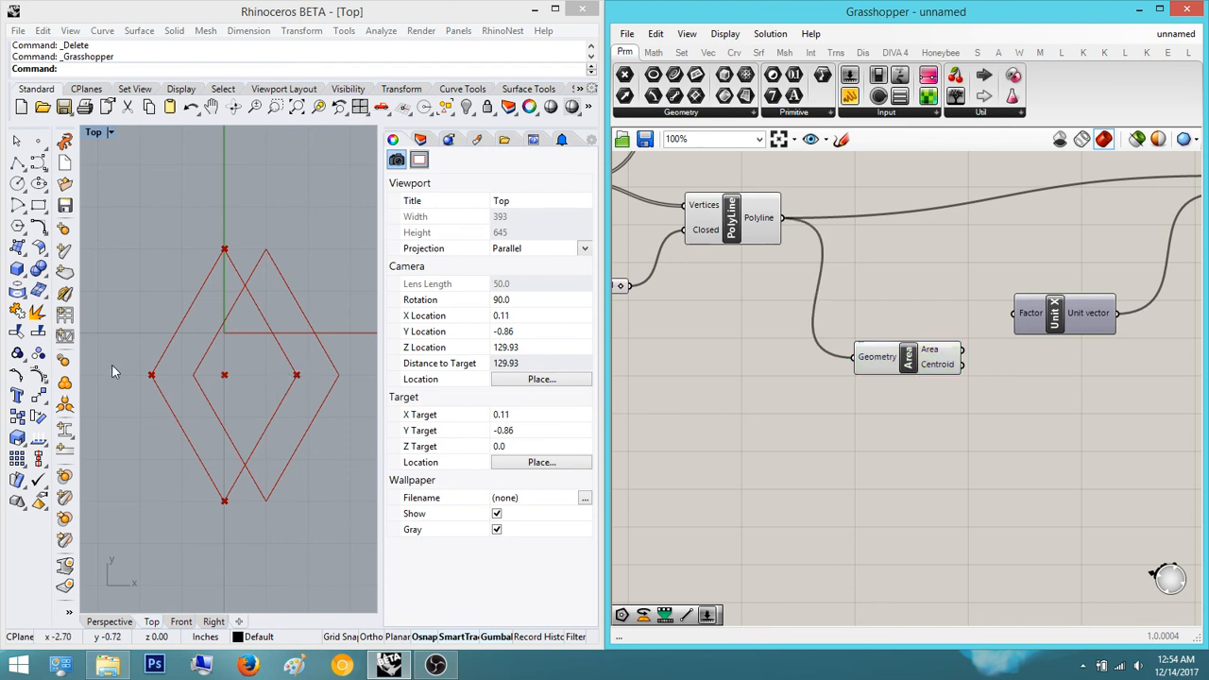
pyautogui.moveTo(779, 364); pyautogui.dragTo(610, 361, button='right')
pyautogui.click(725, 361)
pyautogui.click(727, 451)
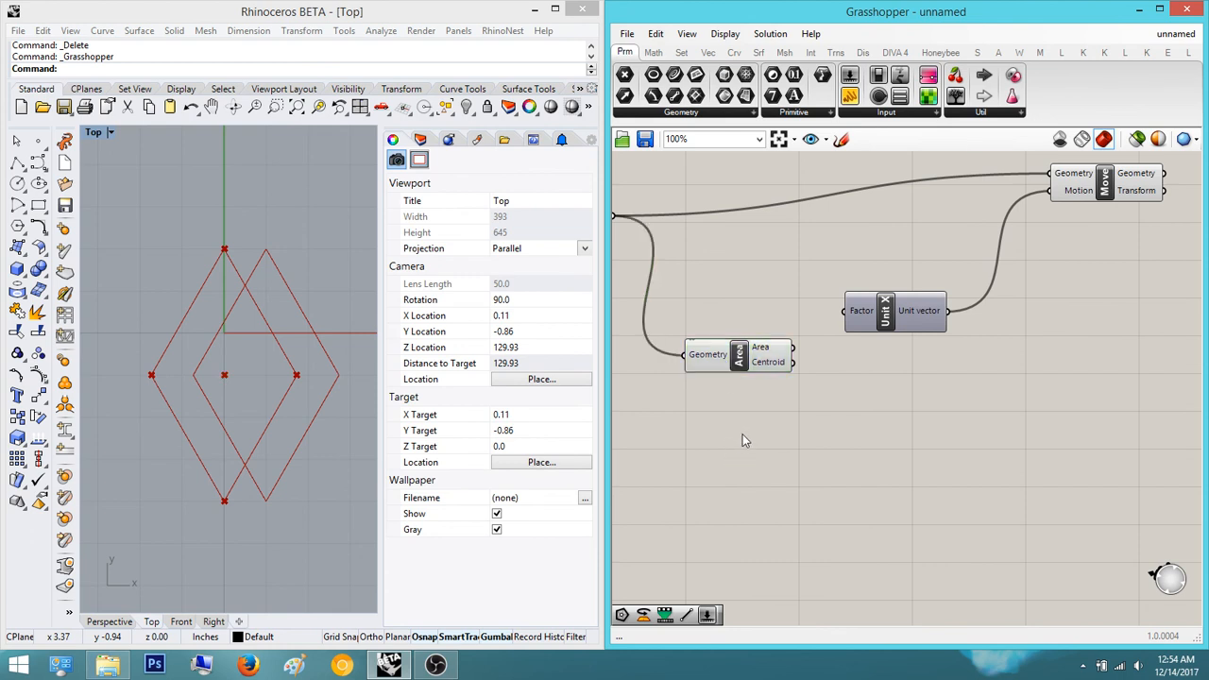
pyautogui.moveTo(844, 396); pyautogui.dragTo(907, 402, button='right')
pyautogui.moveTo(777, 363); pyautogui.dragTo(846, 355, button='right')
pyautogui.click(899, 334)
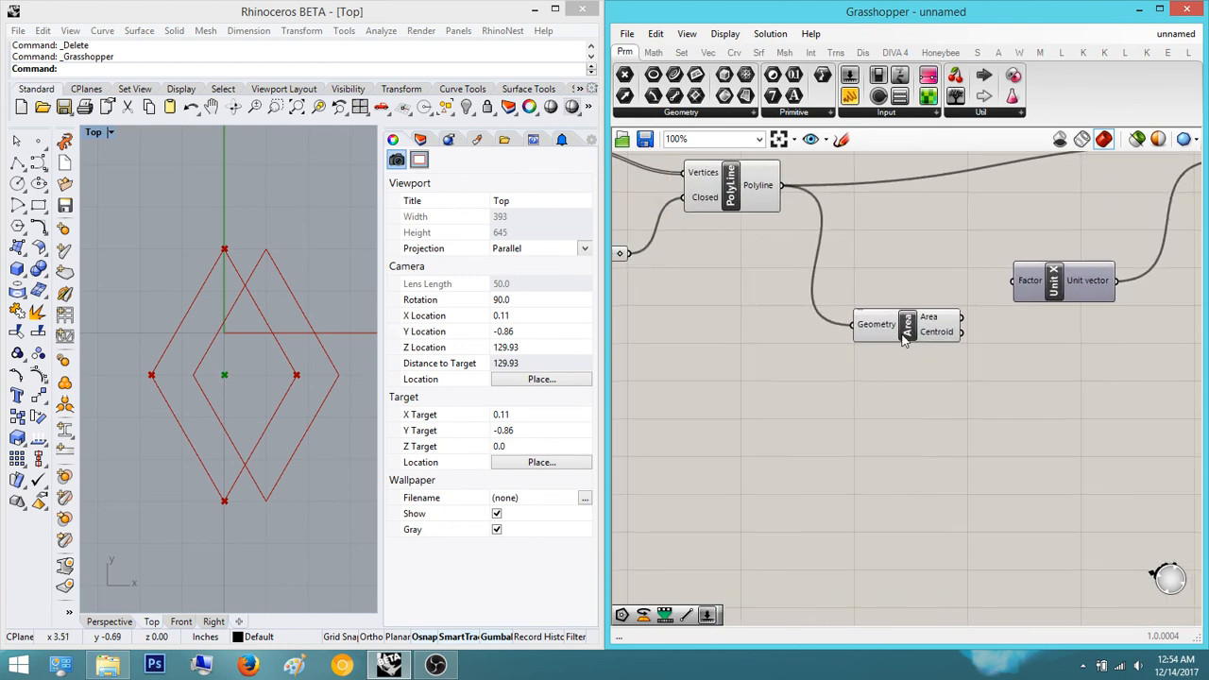
pyautogui.click(789, 395)
# - Select the List Item component feeding Weave input 2 to identify which diamond corner it supplies
pyautogui.scroll(-2, 683, 395)
pyautogui.moveTo(859, 403); pyautogui.dragTo(1078, 456, button='right')
pyautogui.scroll(-1, 1078, 456)
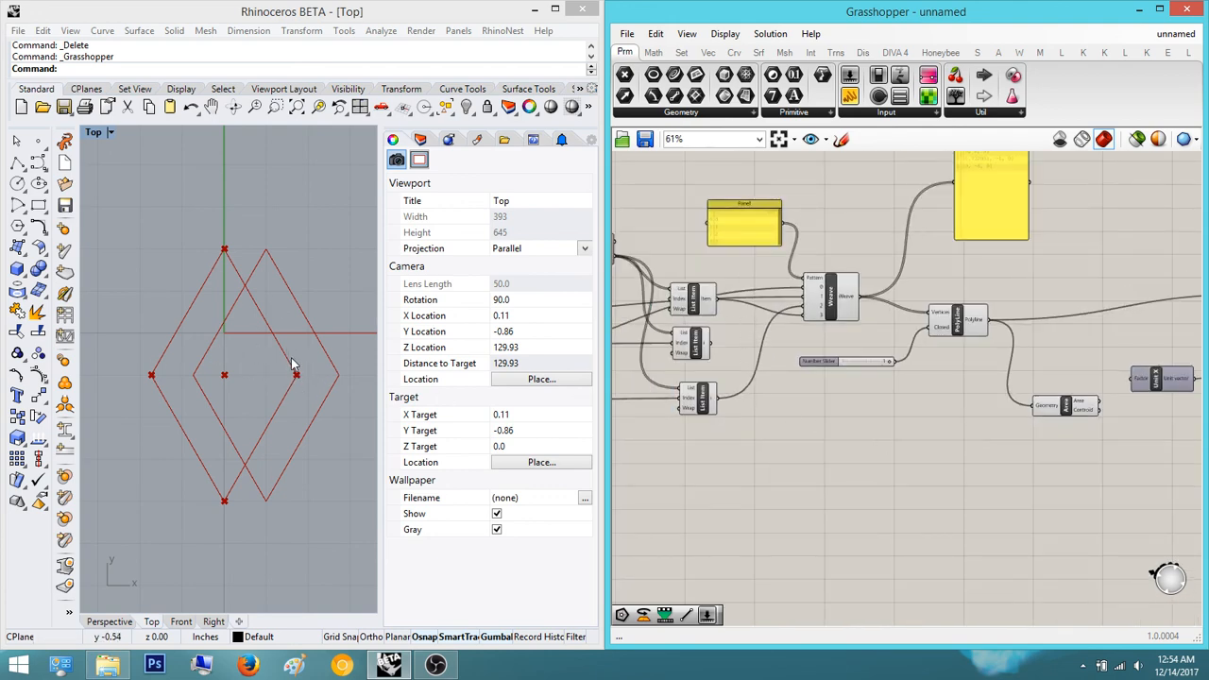
pyautogui.scroll(4, 831, 321)
pyautogui.moveTo(732, 401); pyautogui.dragTo(859, 378, button='right')
pyautogui.click(754, 452)
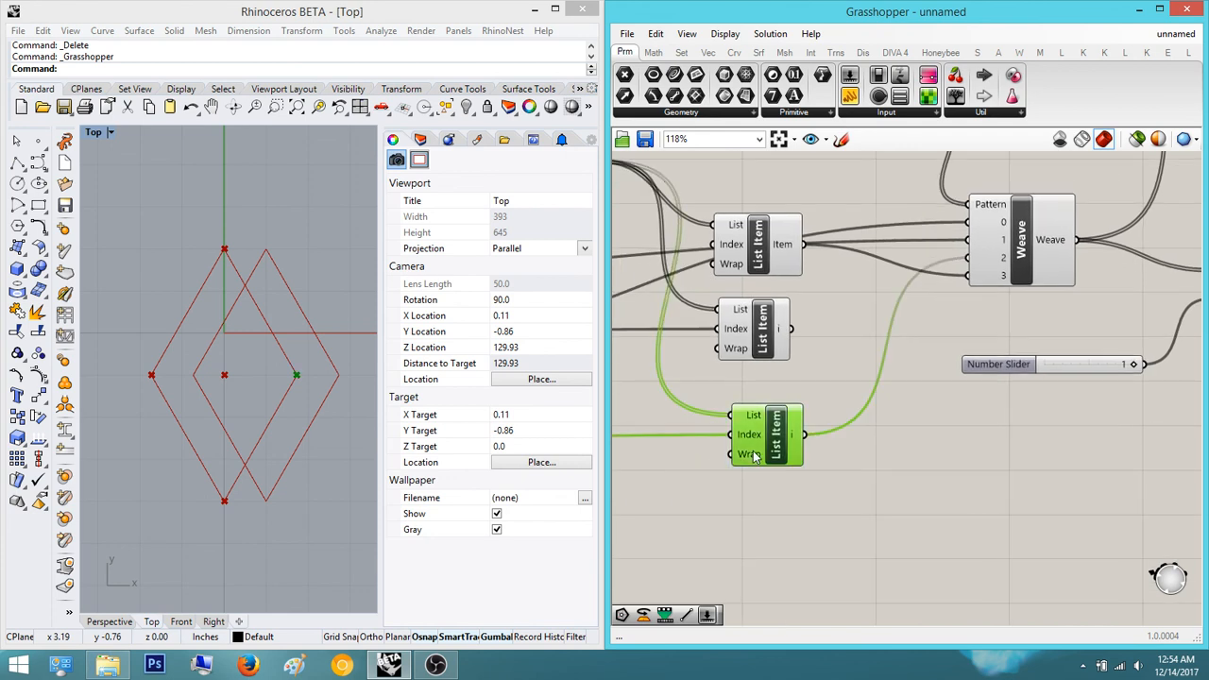
# - Add a Distance component below the Number Slider and move it farther right toward the Area component
pyautogui.moveTo(892, 512); pyautogui.dragTo(790, 455, button='right')
pyautogui.scroll(-2, 789, 455)
pyautogui.doubleClick(898, 472)
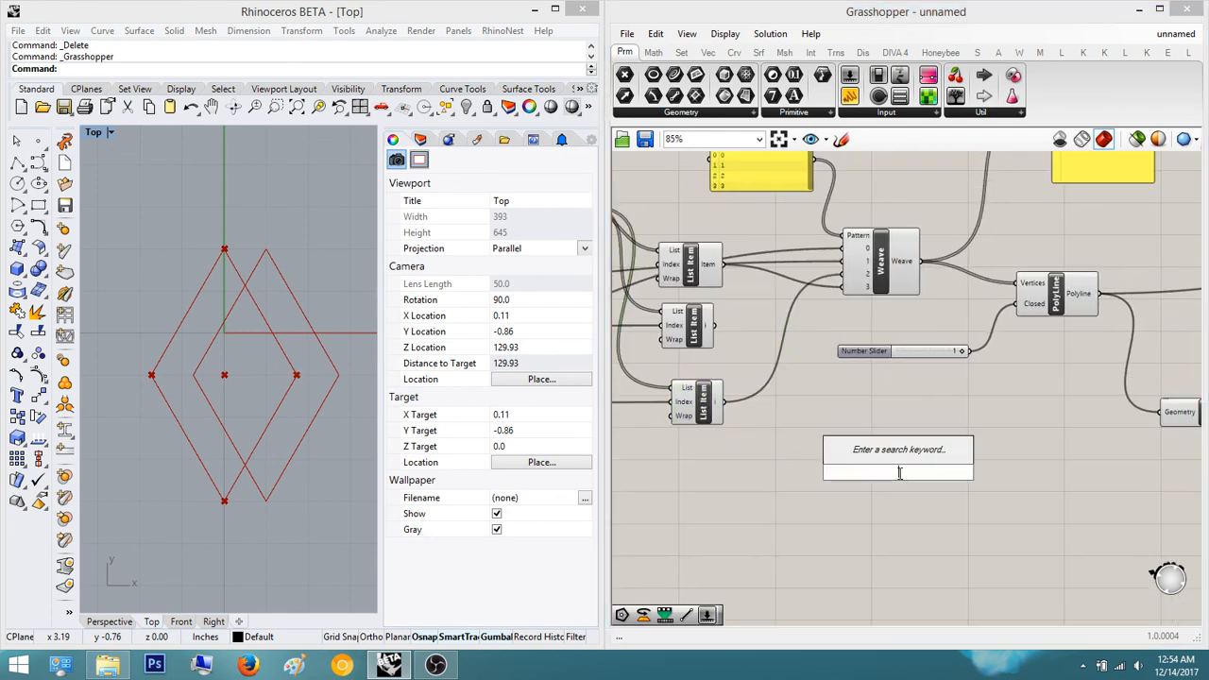
pyautogui.write('dist')
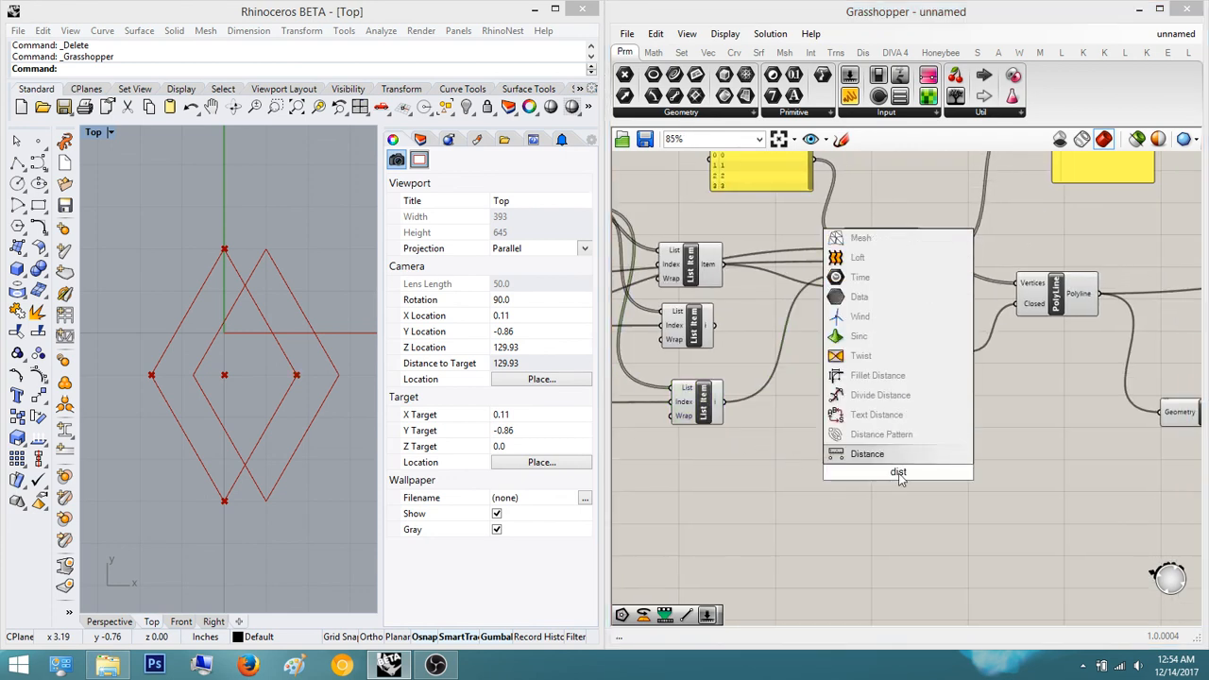
pyautogui.press('Return')
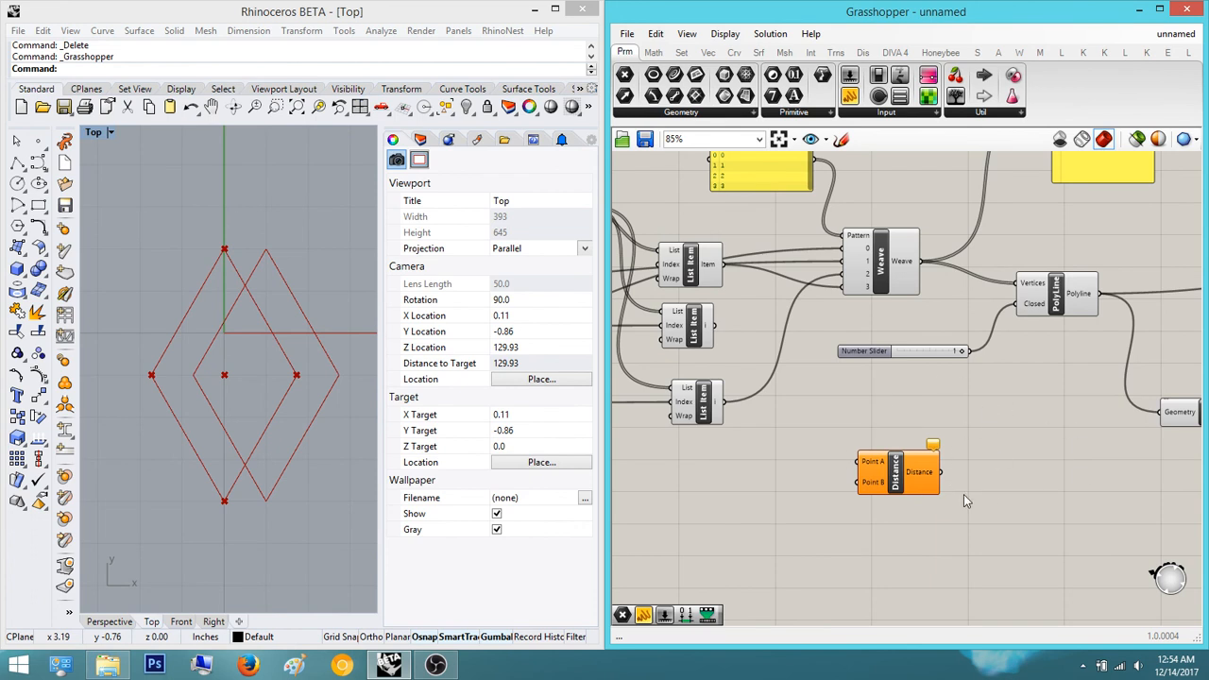
pyautogui.moveTo(954, 429); pyautogui.dragTo(898, 326, button='right')
pyautogui.moveTo(876, 363); pyautogui.dragTo(1071, 373)
# - Connect the List Item feeding Weave input 2 to Distance's Point A, and the Area component's Centroid to Point B
pyautogui.scroll(-2, 1048, 372)
pyautogui.moveTo(1046, 372); pyautogui.dragTo(1037, 379, button='right')
pyautogui.moveTo(762, 326); pyautogui.dragTo(1009, 374)
pyautogui.scroll(1, 1039, 373)
pyautogui.moveTo(919, 379); pyautogui.dragTo(899, 380, button='right')
pyautogui.moveTo(904, 382); pyautogui.dragTo(1124, 383)
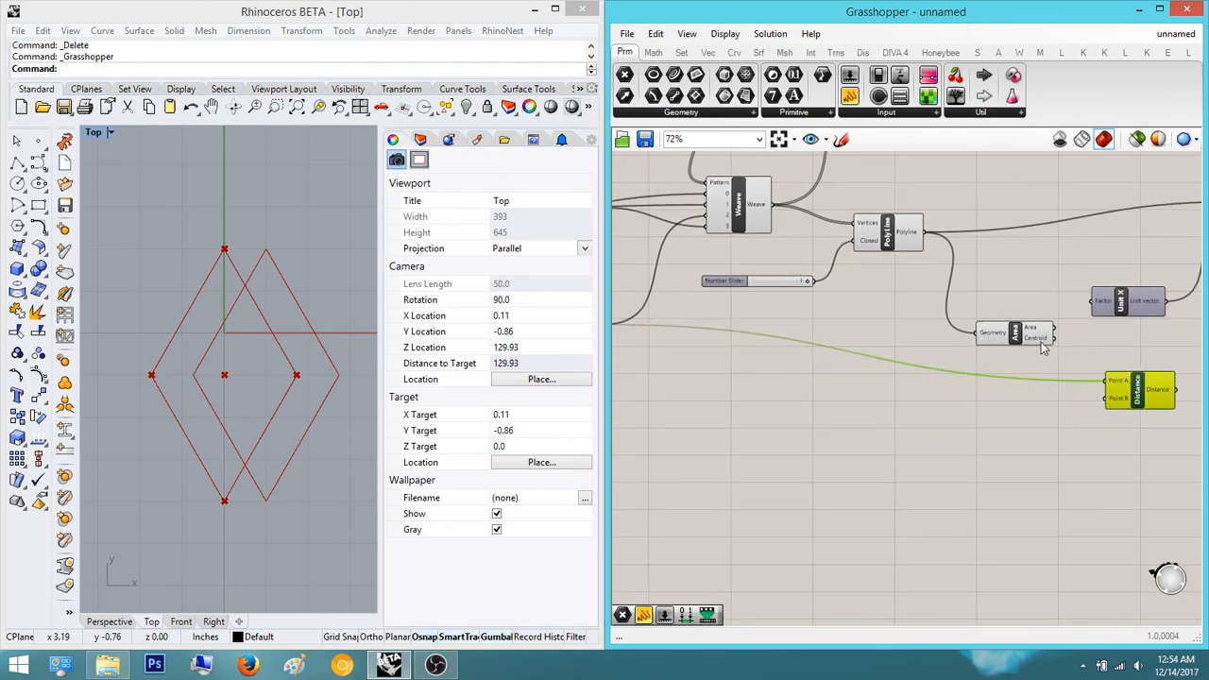
pyautogui.moveTo(1051, 339); pyautogui.dragTo(1107, 401)
pyautogui.moveTo(1180, 397); pyautogui.dragTo(994, 403, button='right')
pyautogui.click(995, 402)
pyautogui.scroll(3, 976, 393)
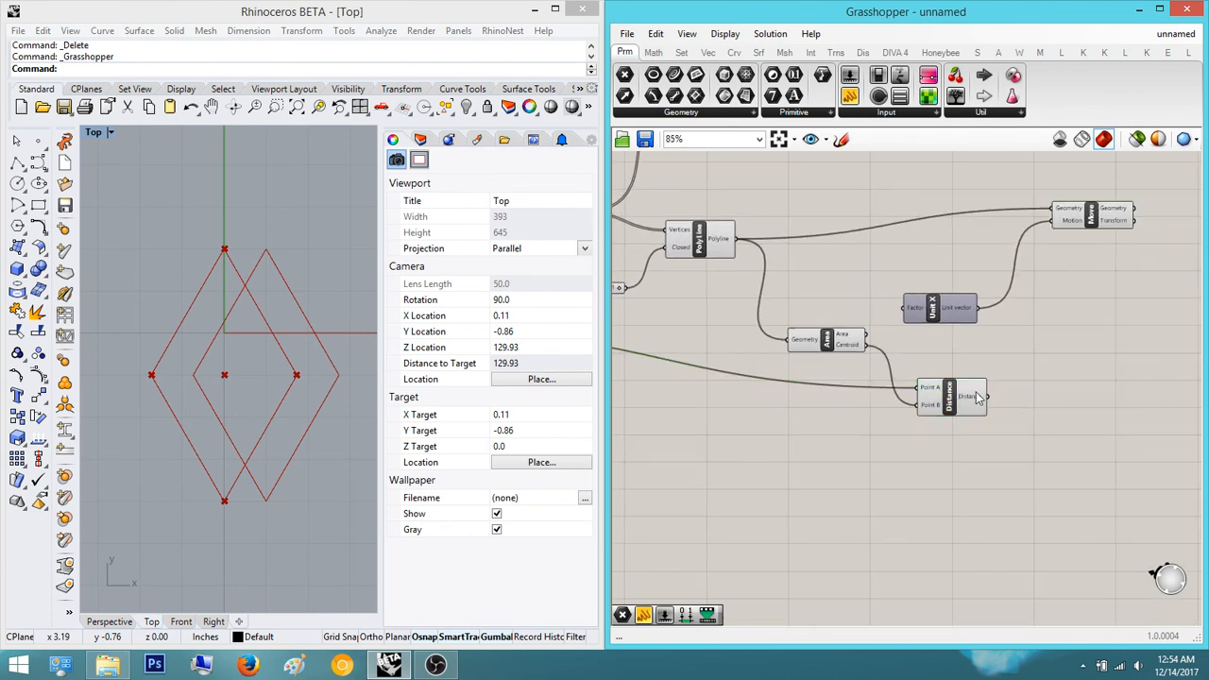
pyautogui.moveTo(974, 399)
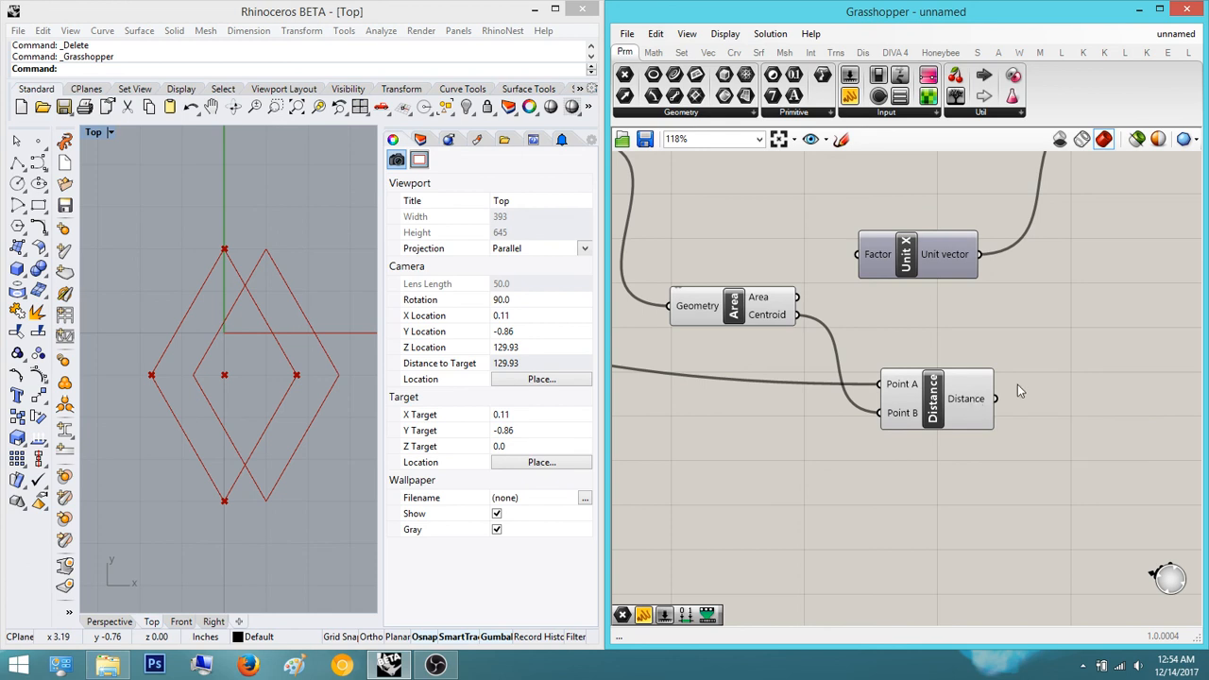
# - Shift the Unit X and Move components farther right and connect the Distance output to Unit X's Factor
pyautogui.scroll(-4, 1017, 384)
pyautogui.moveTo(1026, 374); pyautogui.dragTo(740, 211)
pyautogui.moveTo(961, 280); pyautogui.dragTo(1084, 288)
pyautogui.click(883, 397)
pyautogui.scroll(3, 883, 396)
pyautogui.moveTo(828, 462); pyautogui.dragTo(927, 352)
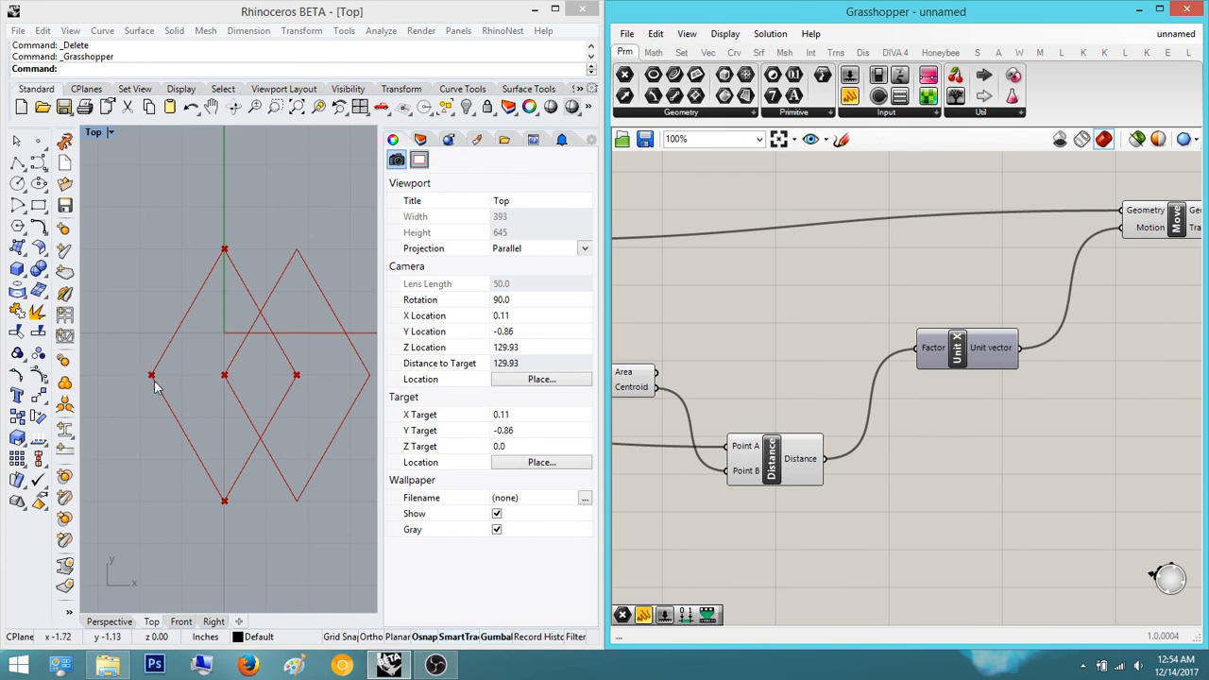
# - Add a second Distance component on the empty canvas below the Number Slider and the first Distance component
pyautogui.moveTo(949, 403); pyautogui.dragTo(1118, 340, button='right')
pyautogui.scroll(-2, 1119, 340)
pyautogui.scroll(2, 956, 386)
pyautogui.click(1008, 387)
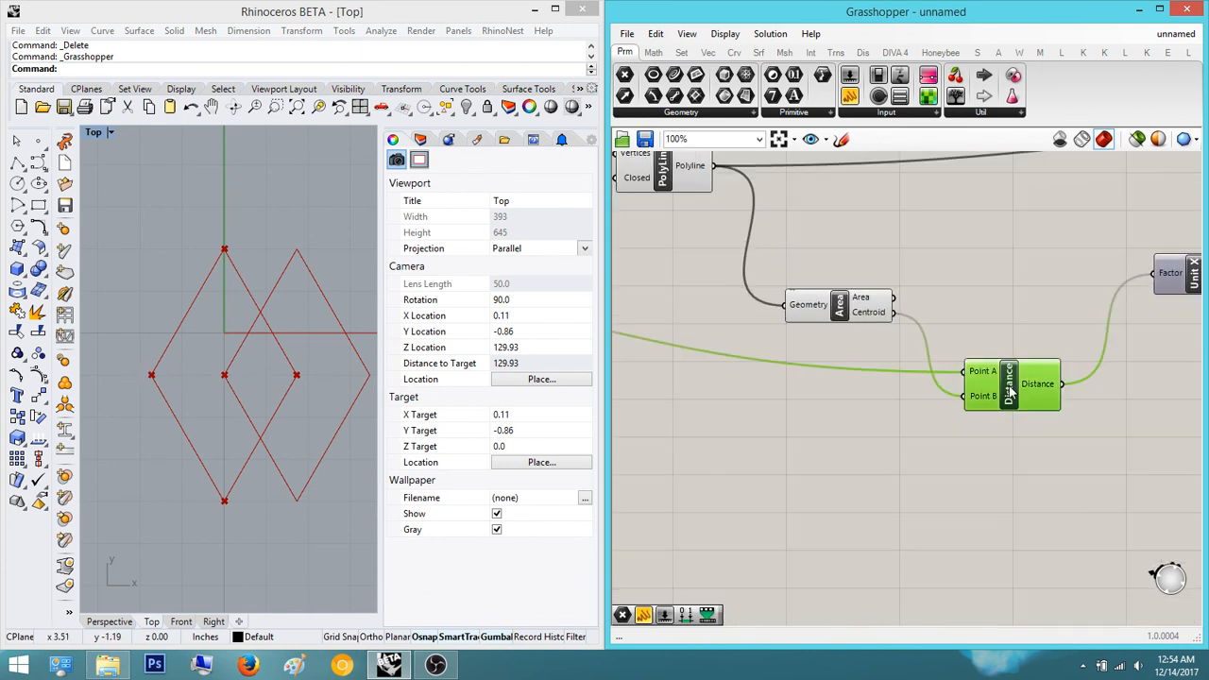
pyautogui.scroll(-4, 1010, 392)
pyautogui.doubleClick(915, 434)
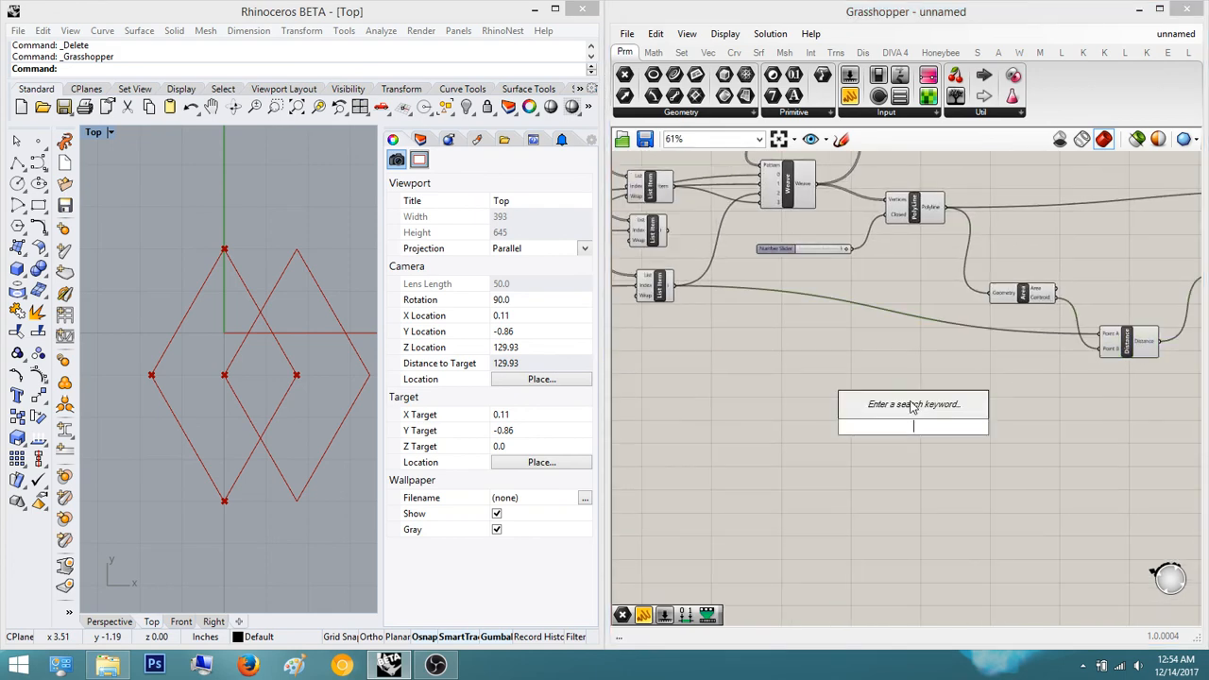
pyautogui.write('distance')
pyautogui.press('Return')
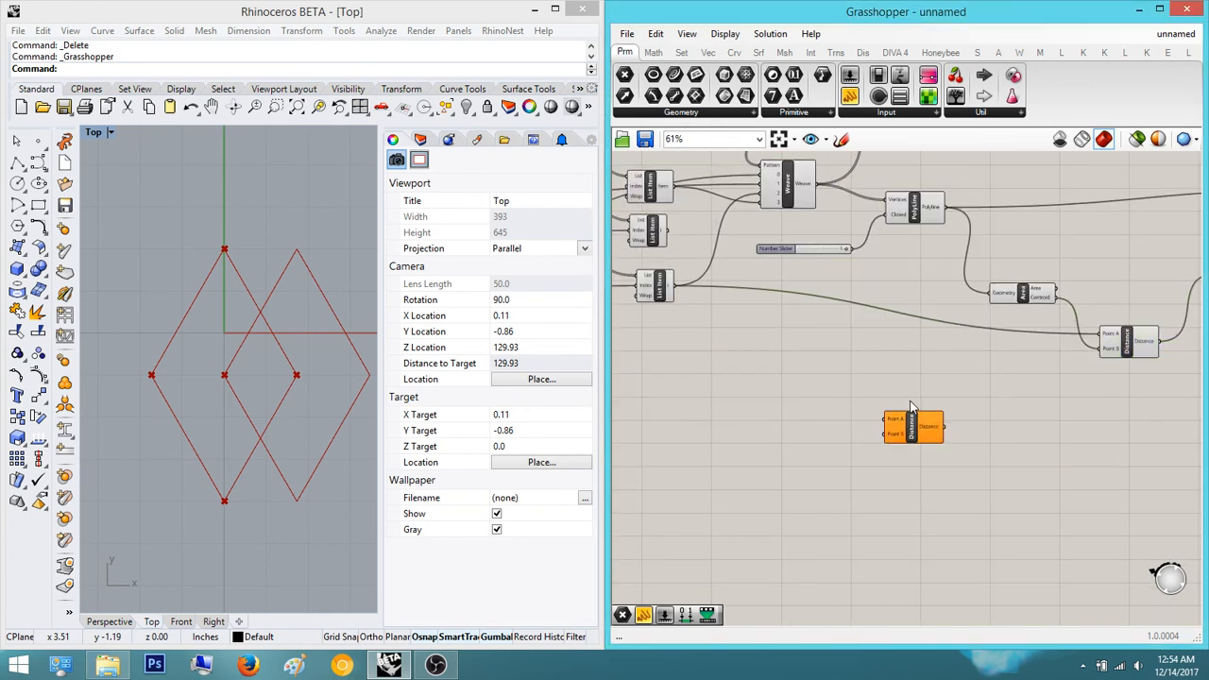
# - Try to connect the lowest List Item of the first Explode component's group to the second Distance component's Point A
pyautogui.scroll(4, 893, 406)
pyautogui.moveTo(782, 429); pyautogui.dragTo(1007, 453, button='right')
pyautogui.scroll(-2, 1007, 453)
pyautogui.scroll(1, 714, 276)
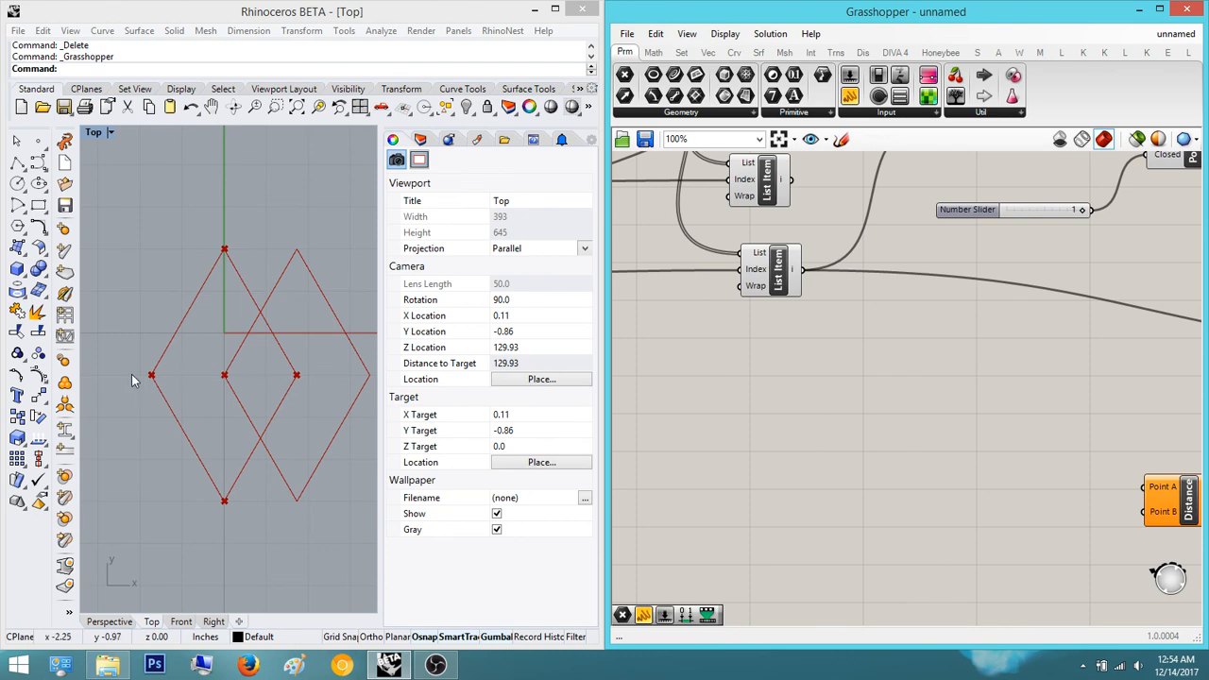
pyautogui.scroll(-3, 915, 386)
pyautogui.moveTo(740, 359); pyautogui.dragTo(1020, 388, button='right')
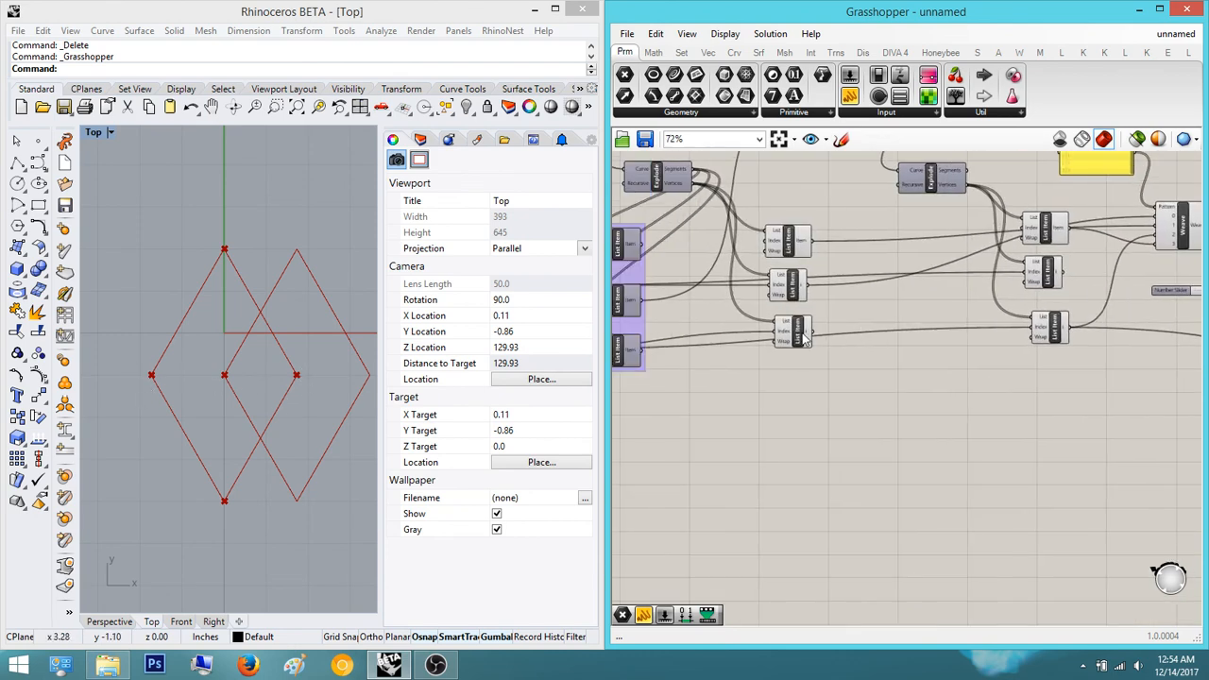
pyautogui.scroll(1, 791, 361)
pyautogui.click(791, 340)
pyautogui.moveTo(814, 331); pyautogui.dragTo(1154, 424)
pyautogui.scroll(-6, 911, 349)
pyautogui.scroll(6, 1075, 402)
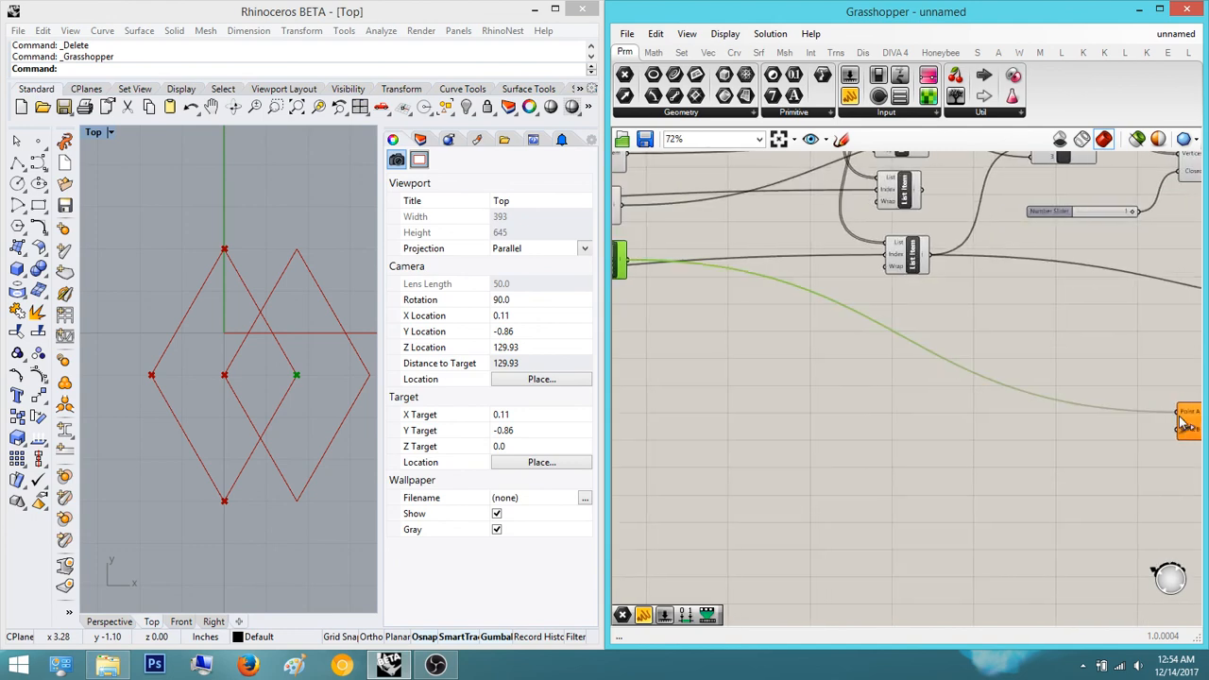
pyautogui.moveTo(917, 306); pyautogui.dragTo(801, 359, button='right')
pyautogui.scroll(2, 793, 352)
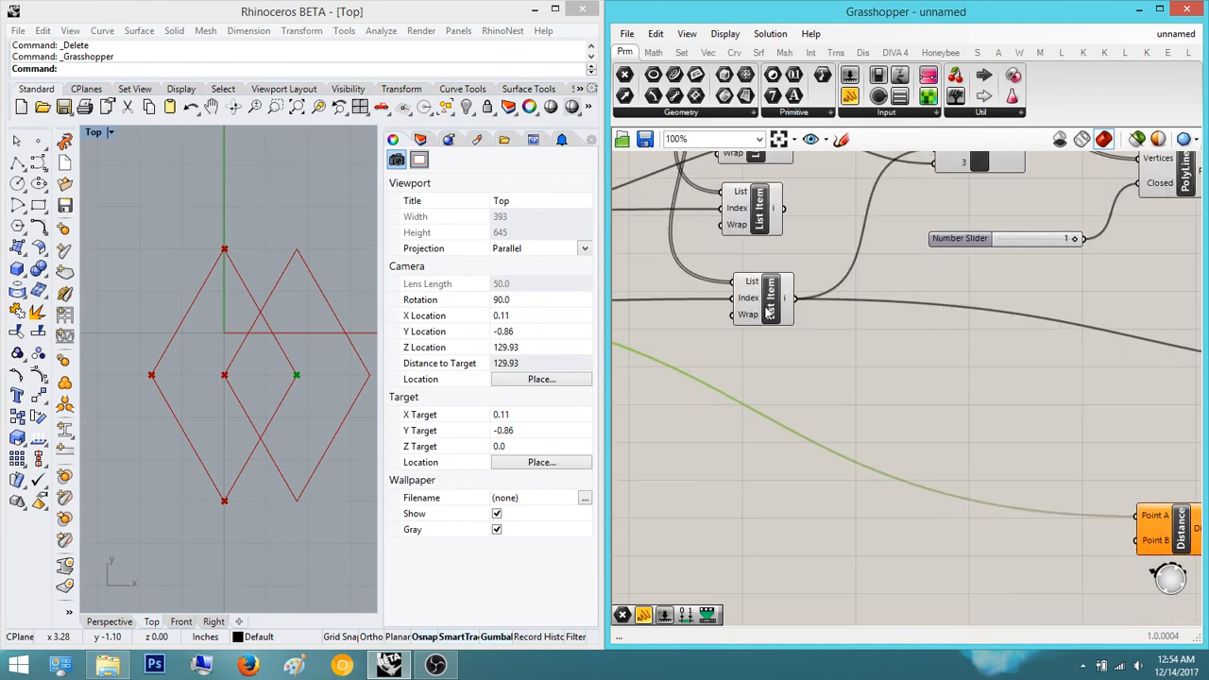
# - Try to feed the second Distance component's Point B from the unused List Item, replacing it with the List Item below
pyautogui.click(769, 297)
pyautogui.click(803, 308)
pyautogui.click(761, 220)
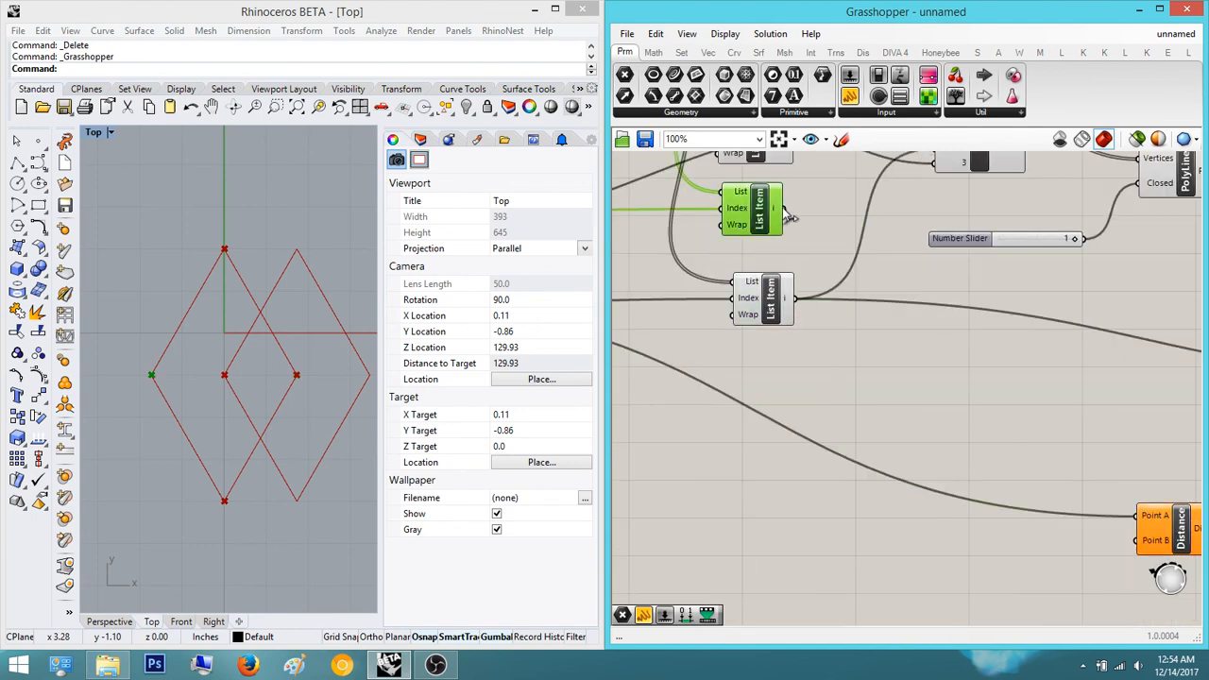
pyautogui.moveTo(782, 206); pyautogui.dragTo(1138, 540)
pyautogui.moveTo(1138, 482); pyautogui.dragTo(1029, 462, button='right')
pyautogui.scroll(-3, 1030, 462)
pyautogui.scroll(2, 754, 346)
pyautogui.click(813, 348)
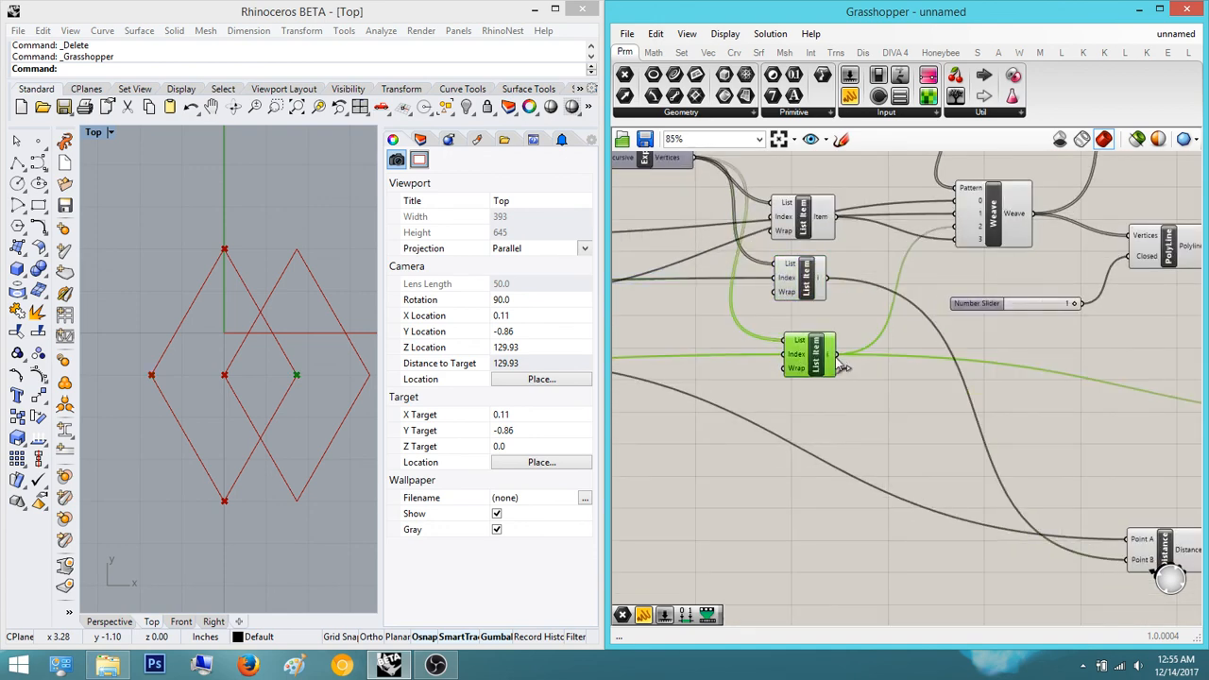
pyautogui.moveTo(836, 355); pyautogui.dragTo(1133, 540)
pyautogui.moveTo(1133, 543); pyautogui.dragTo(902, 457, button='right')
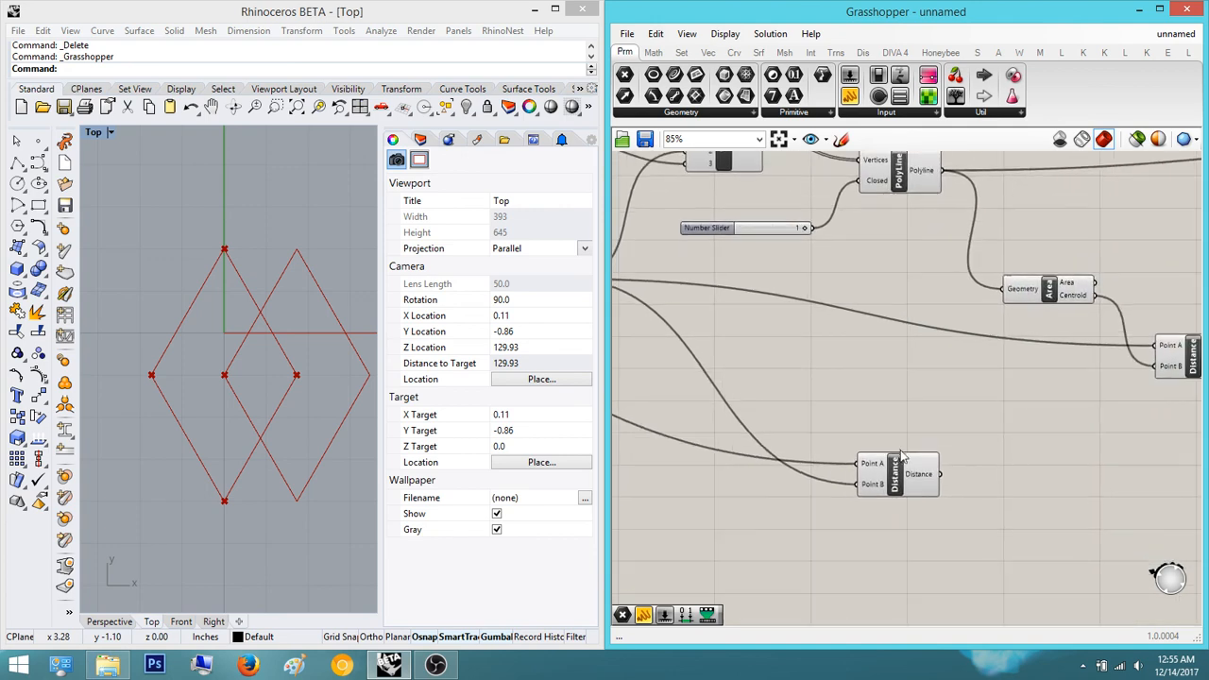
# - Check the second Distance component's input wires and undo the last two connections to its Point B
pyautogui.click(907, 469)
pyautogui.scroll(-2, 806, 429)
pyautogui.moveTo(805, 430); pyautogui.dragTo(961, 449, button='right')
pyautogui.scroll(1, 798, 356)
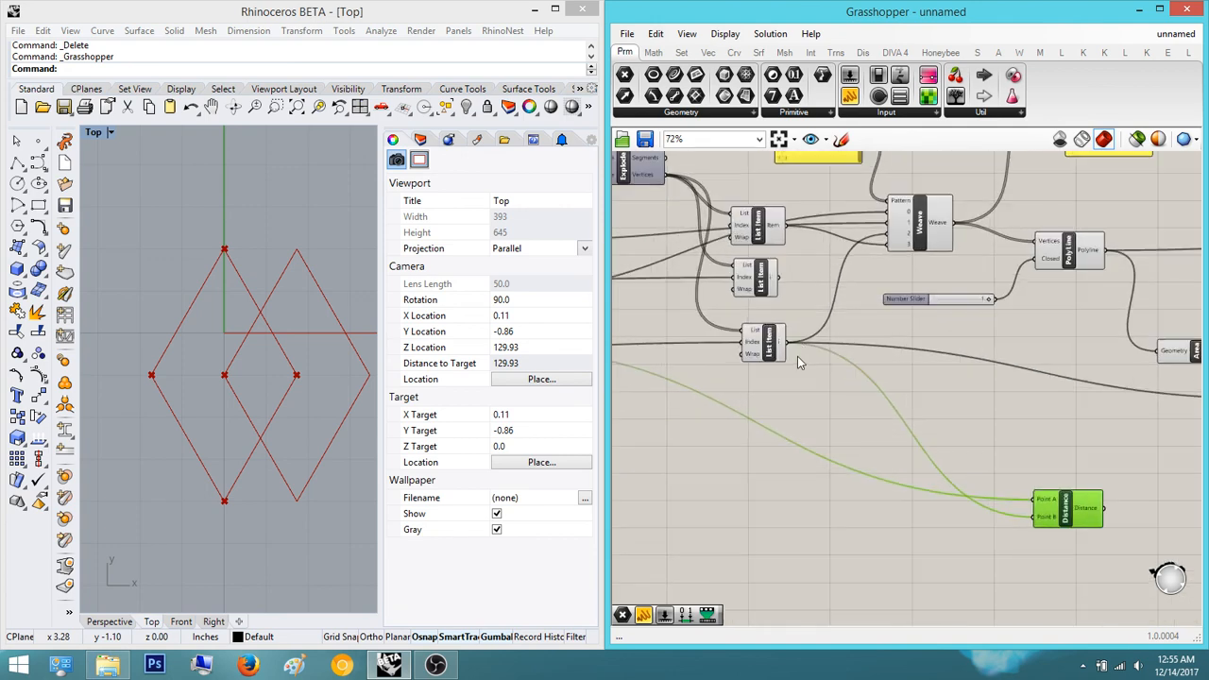
pyautogui.click(1000, 429)
pyautogui.hotkey('ctrl', 'z')
pyautogui.hotkey('ctrl', 'z')
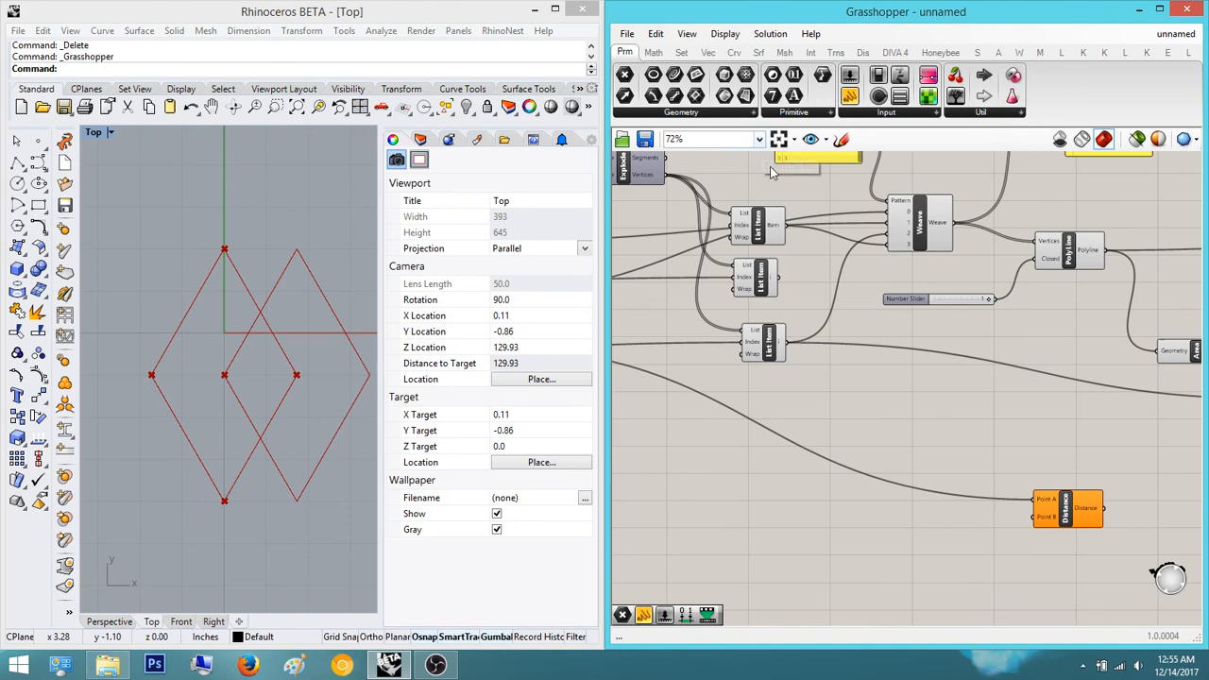
# - Connect the List Item feeding Weave input 2 to the second Distance's Point A, and the unused List Item above it to Point B
pyautogui.scroll(3, 998, 362)
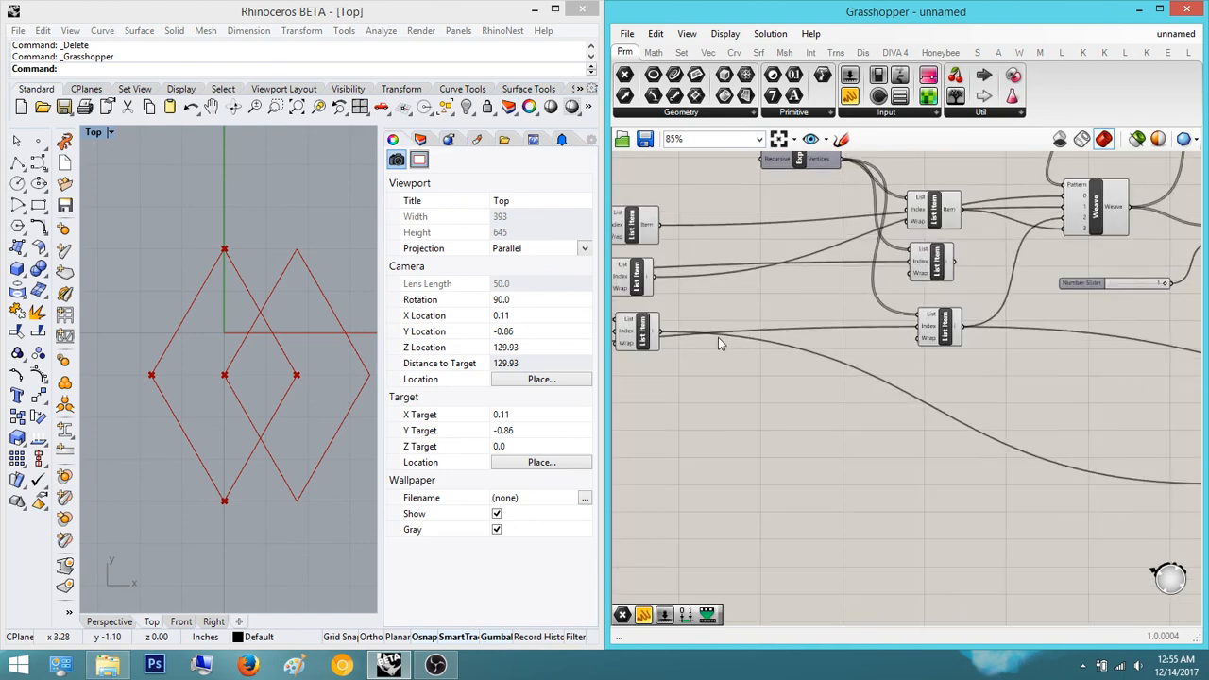
pyautogui.click(1001, 331)
pyautogui.moveTo(1006, 333); pyautogui.dragTo(867, 302, button='right')
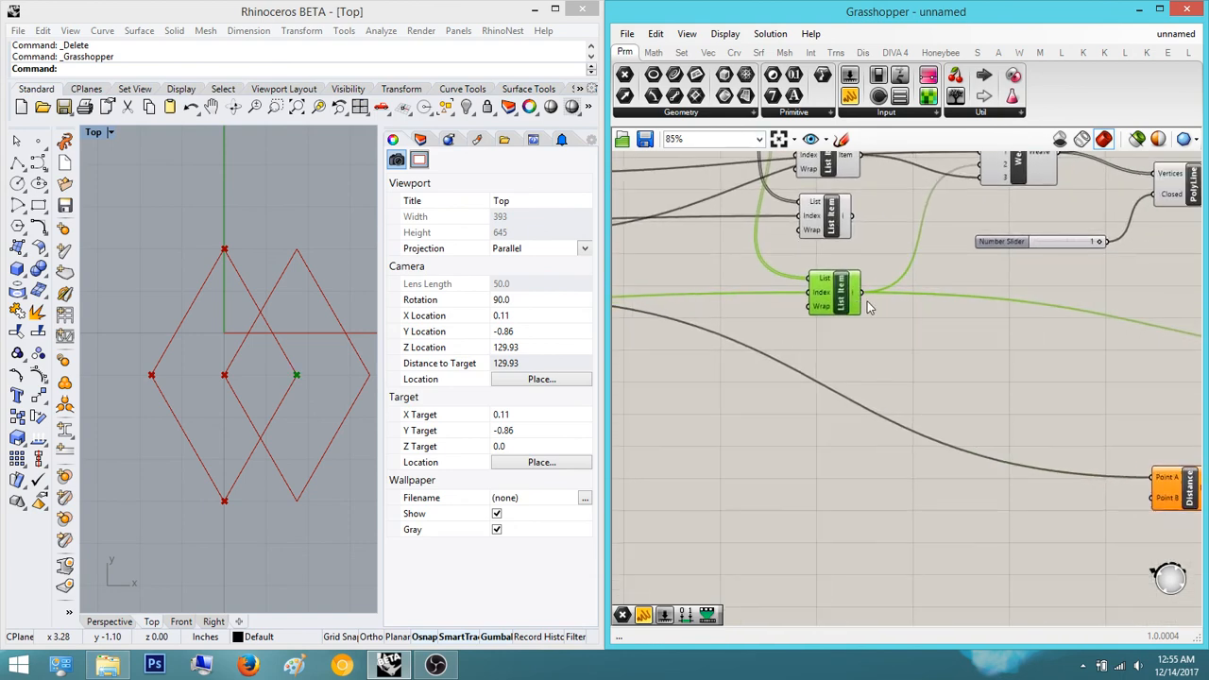
pyautogui.moveTo(882, 306); pyautogui.dragTo(1158, 478)
pyautogui.moveTo(1158, 497); pyautogui.dragTo(1115, 505, button='right')
pyautogui.moveTo(1113, 506); pyautogui.dragTo(809, 227)
pyautogui.moveTo(955, 355); pyautogui.dragTo(847, 323, button='right')
pyautogui.click(678, 213)
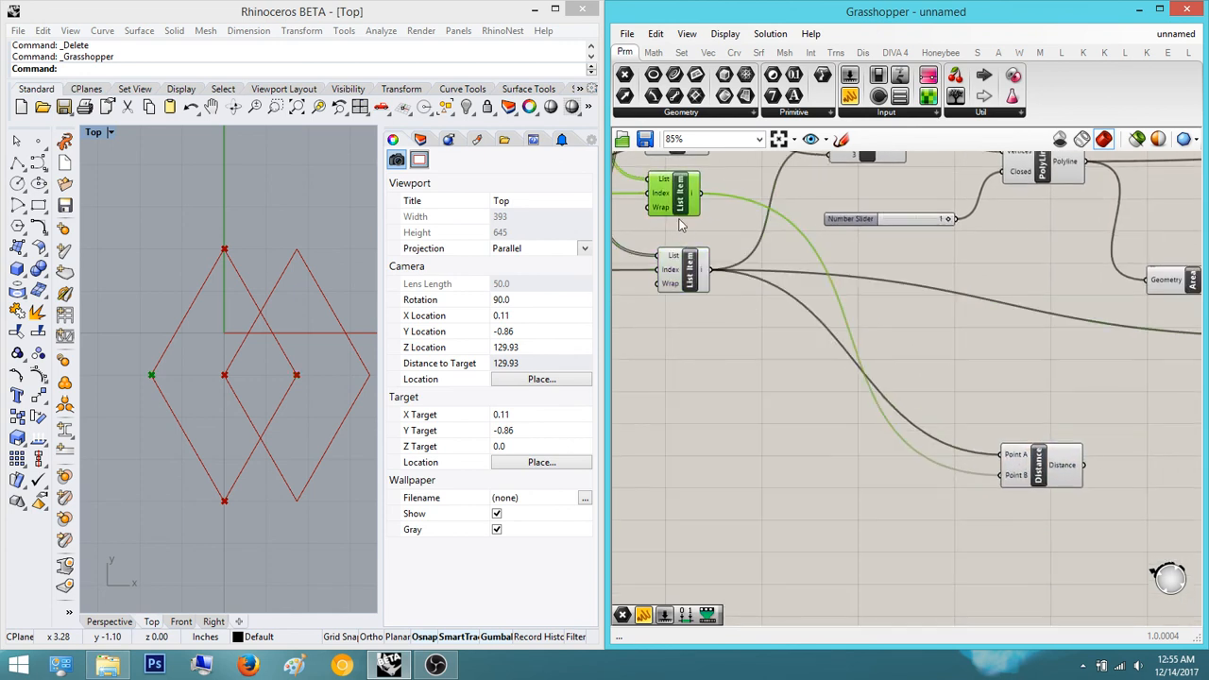
pyautogui.click(999, 431)
pyautogui.moveTo(982, 433); pyautogui.dragTo(909, 437, button='right')
pyautogui.click(1004, 481)
pyautogui.moveTo(1008, 476)
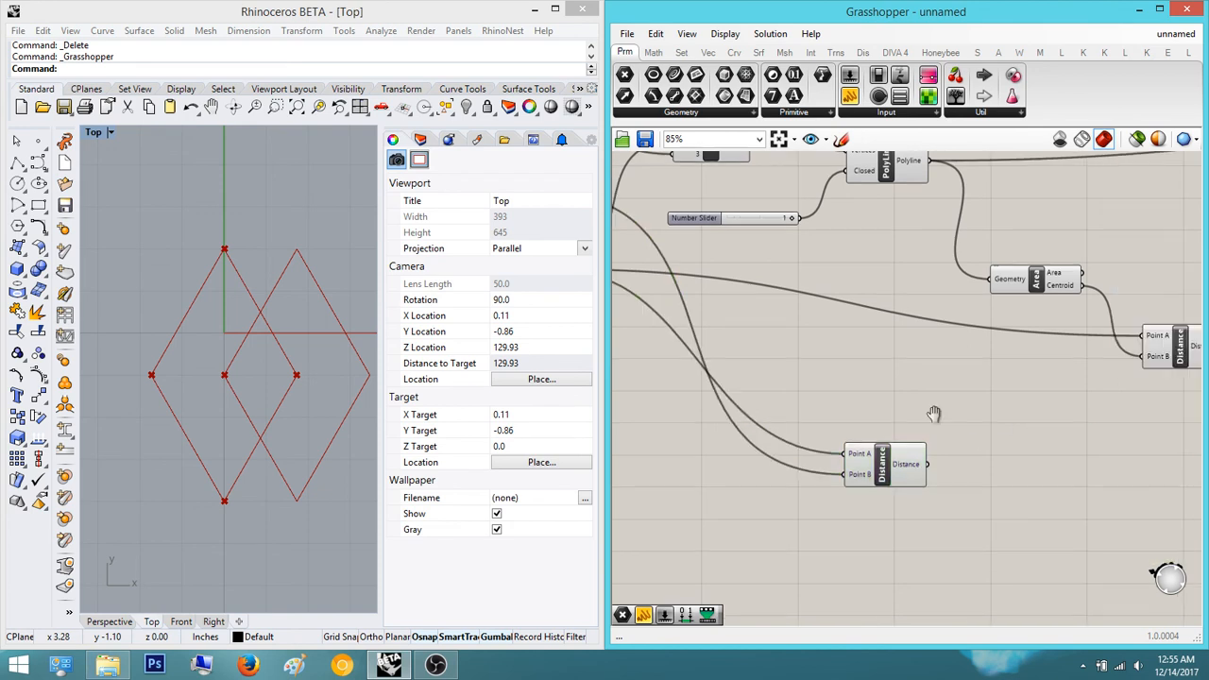
pyautogui.moveTo(932, 410); pyautogui.dragTo(941, 384, button='right')
pyautogui.click(1096, 346)
pyautogui.moveTo(1048, 304); pyautogui.dragTo(959, 337, button='right')
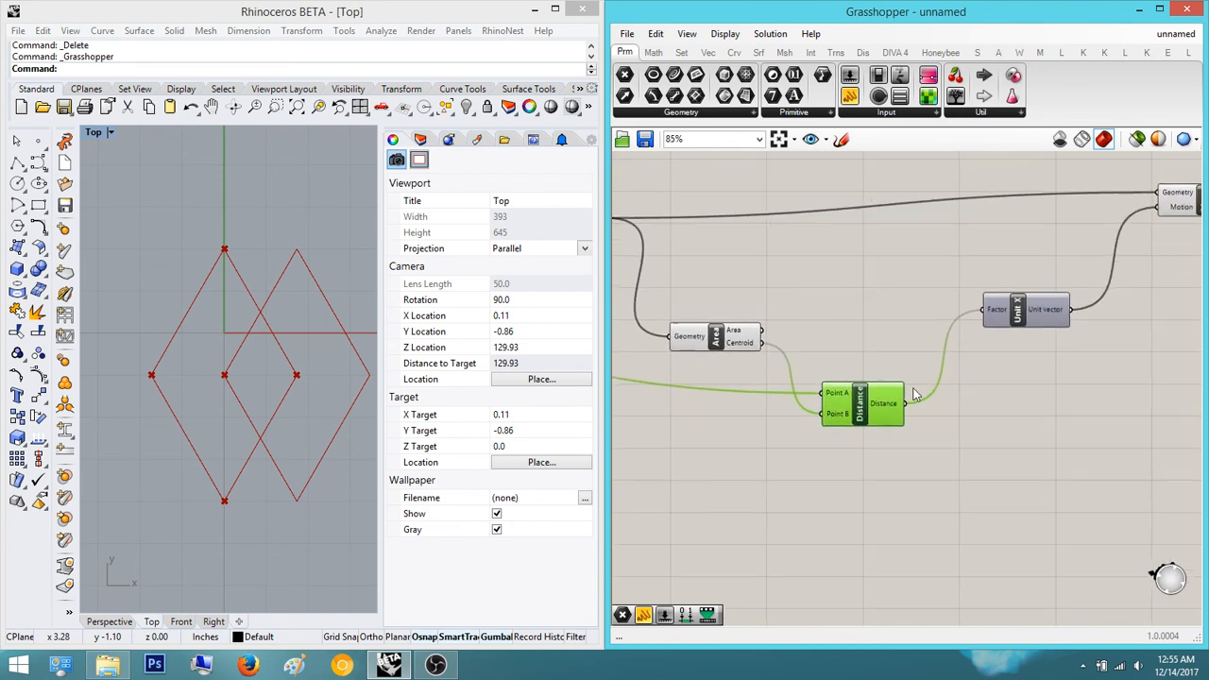
pyautogui.scroll(4, 866, 409)
pyautogui.doubleClick(1037, 445)
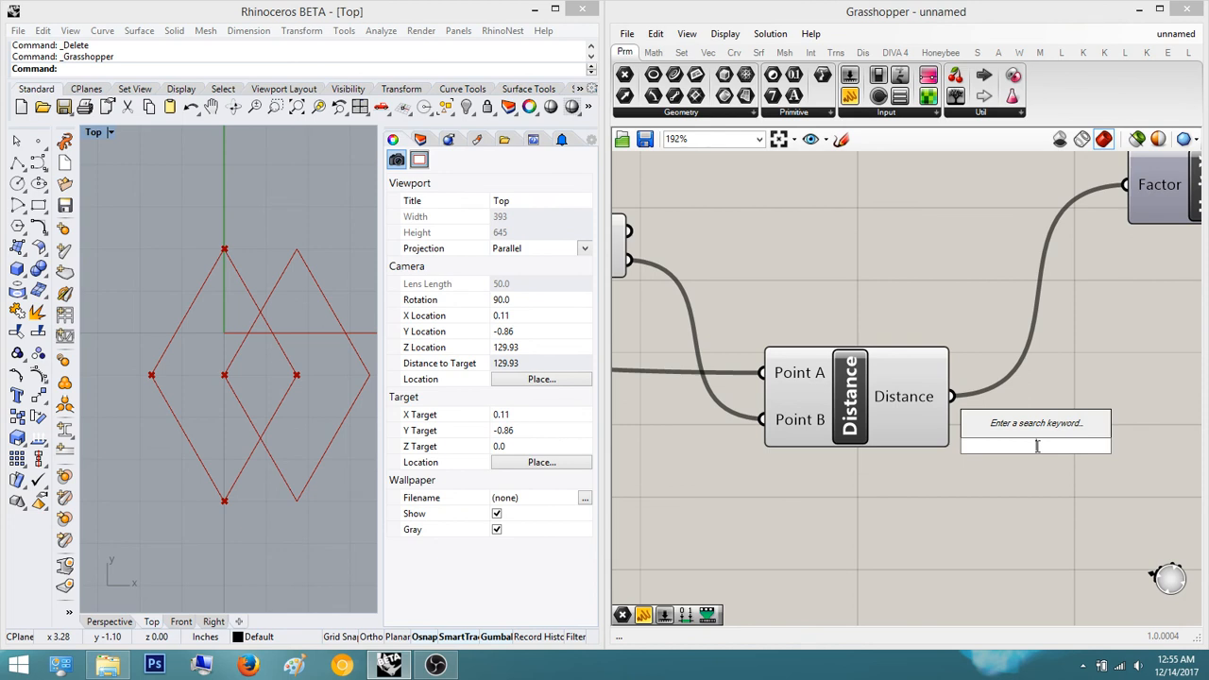
pyautogui.write('mul')
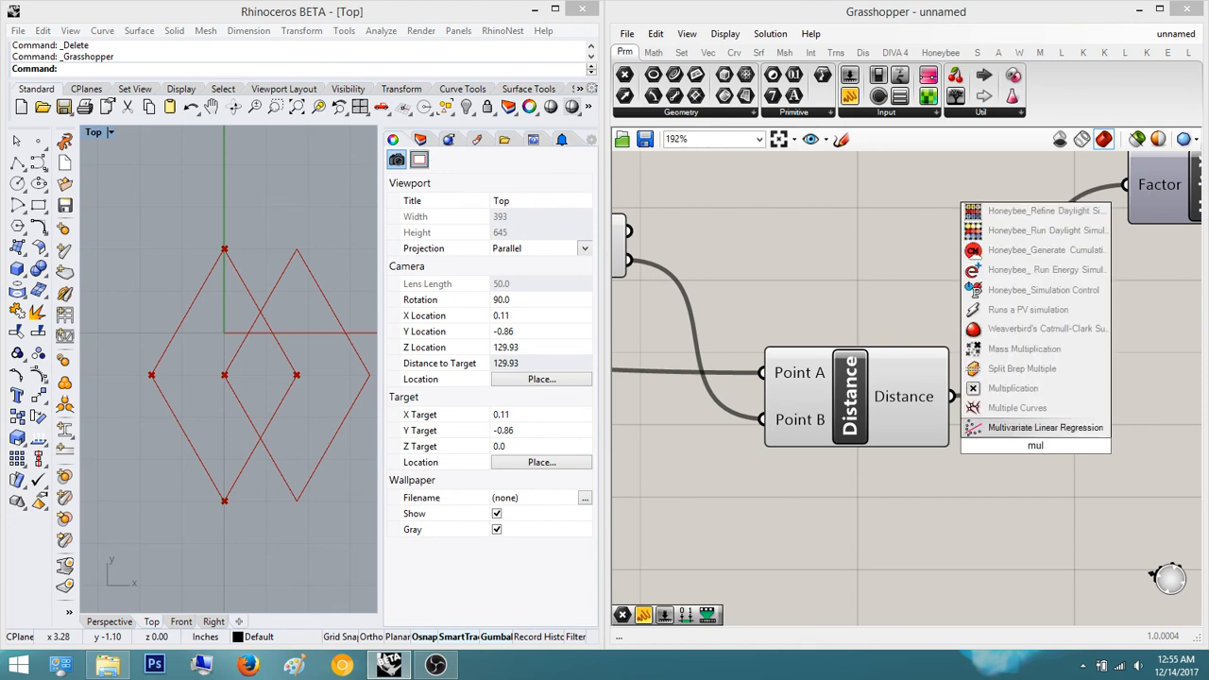
pyautogui.press('Escape')
# - Move the second Distance component to the right so that it sits just below the first Distance component
pyautogui.scroll(-3, 958, 413)
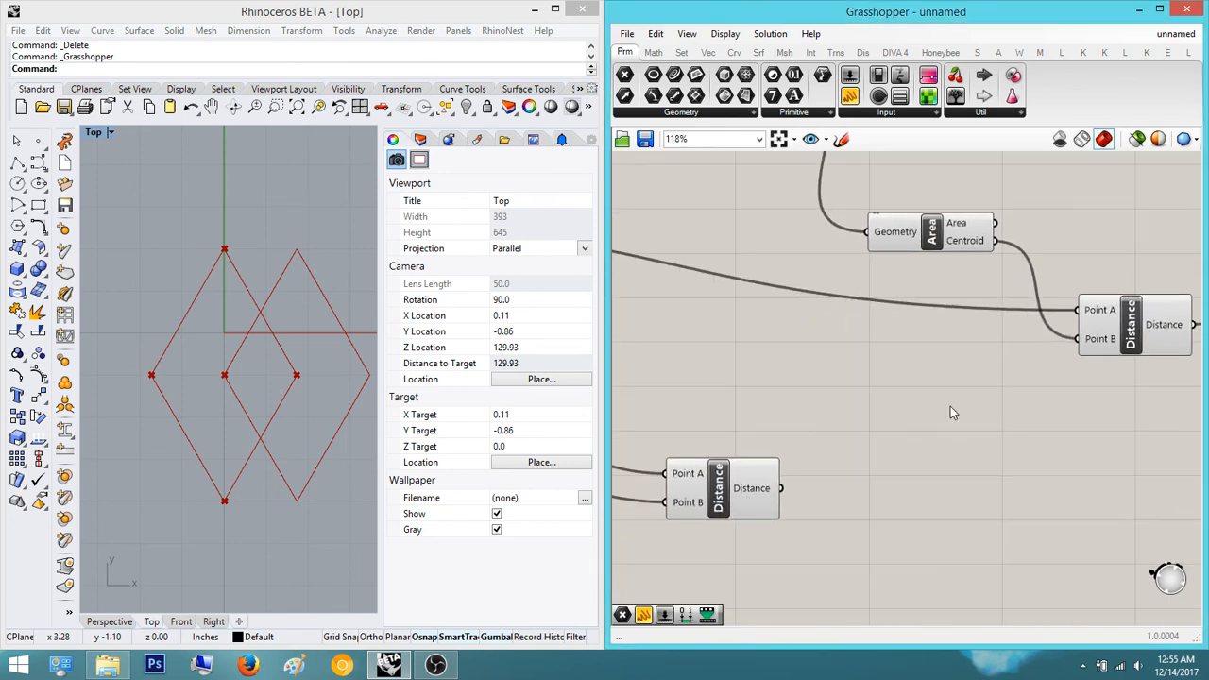
pyautogui.moveTo(855, 412); pyautogui.dragTo(989, 359, button='right')
pyautogui.click(738, 485)
pyautogui.moveTo(739, 486); pyautogui.dragTo(908, 437, button='right')
pyautogui.scroll(-3, 905, 416)
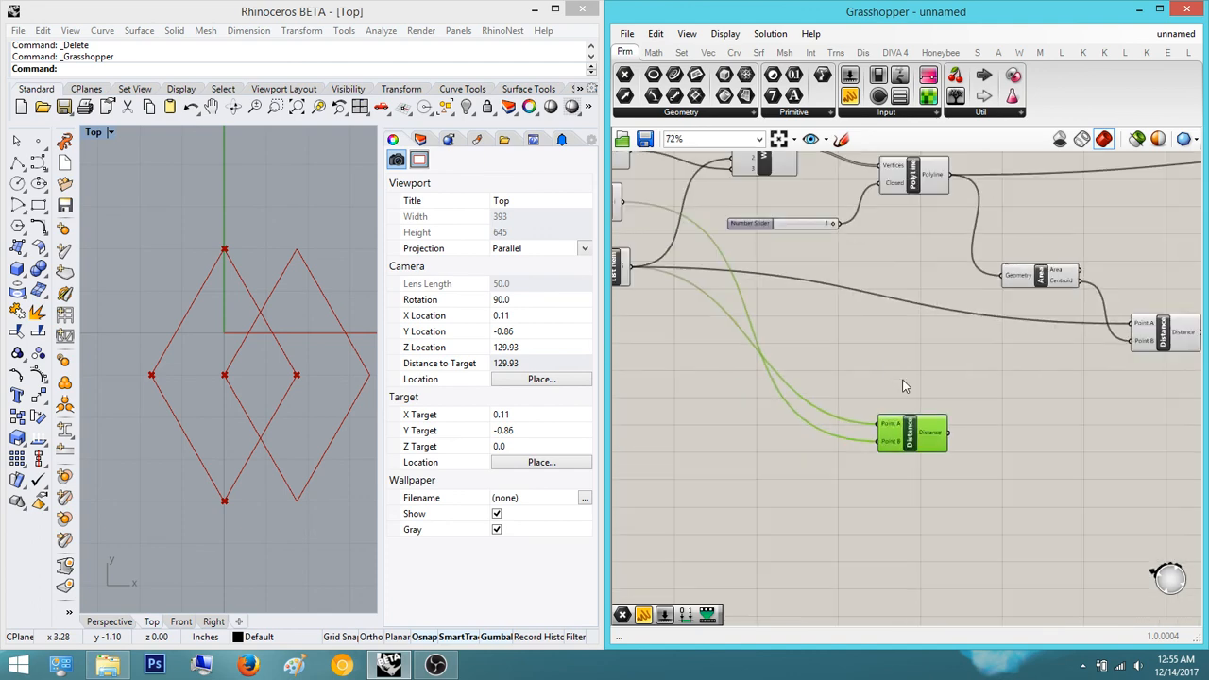
pyautogui.moveTo(856, 381); pyautogui.dragTo(816, 411, button='right')
pyautogui.moveTo(890, 461); pyautogui.dragTo(1101, 448)
pyautogui.moveTo(1111, 440); pyautogui.dragTo(1015, 470, button='right')
pyautogui.moveTo(1004, 480); pyautogui.dragTo(1056, 455)
pyautogui.scroll(3, 1056, 458)
pyautogui.doubleClick(1023, 465)
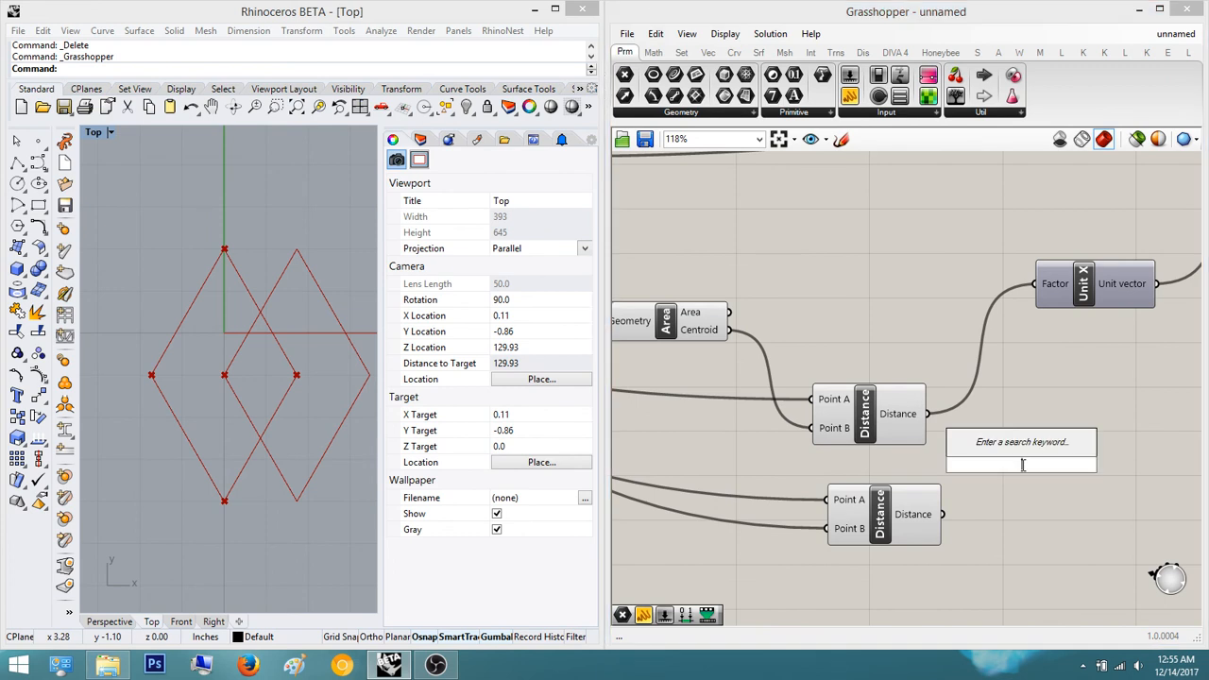
pyautogui.write('mul')
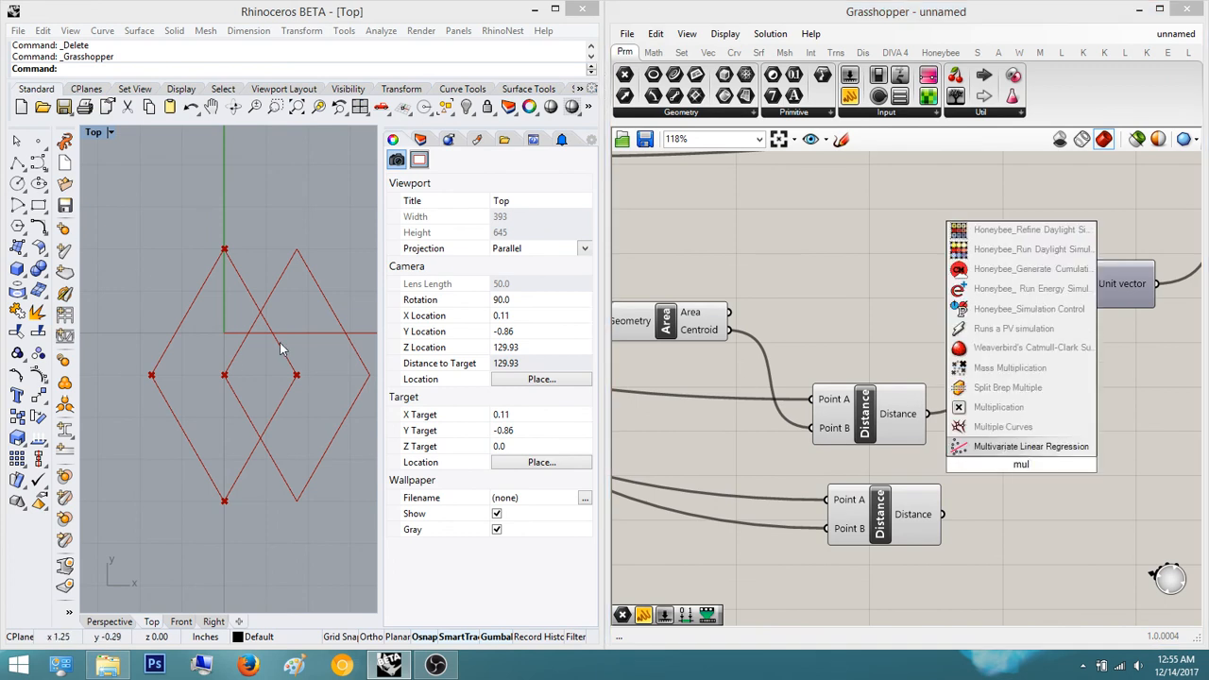
pyautogui.click(1051, 510)
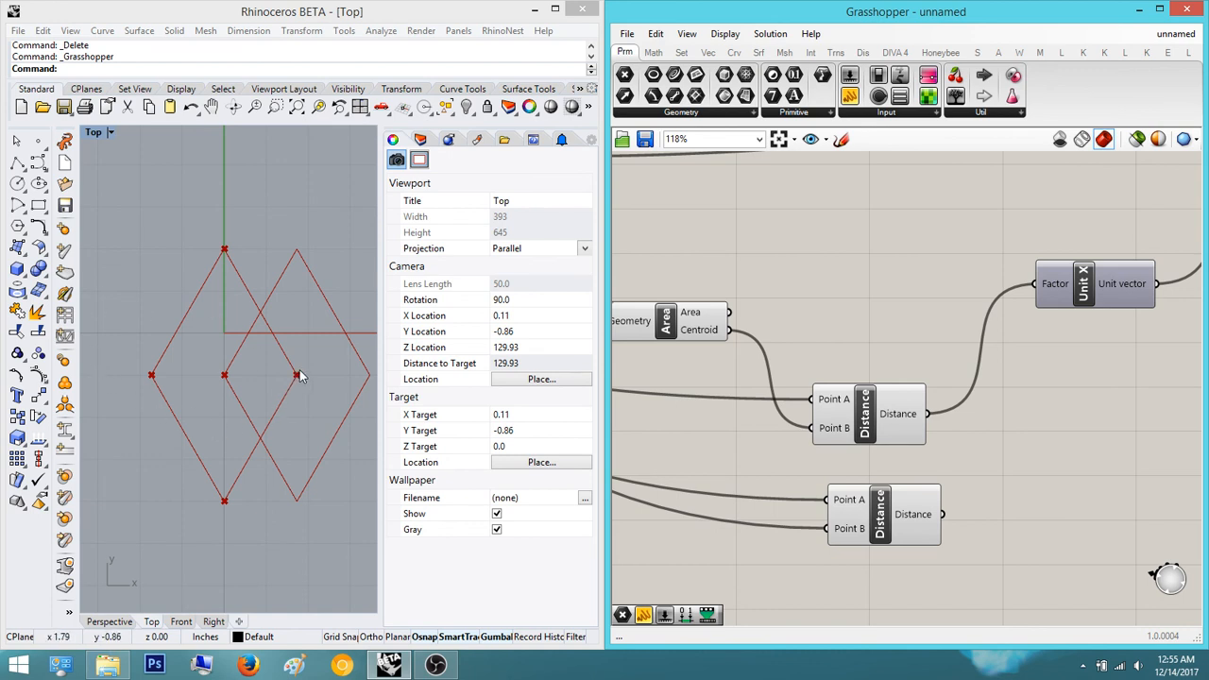
# - Select both Distance components and align them on a common vertical centre line
pyautogui.click(888, 510)
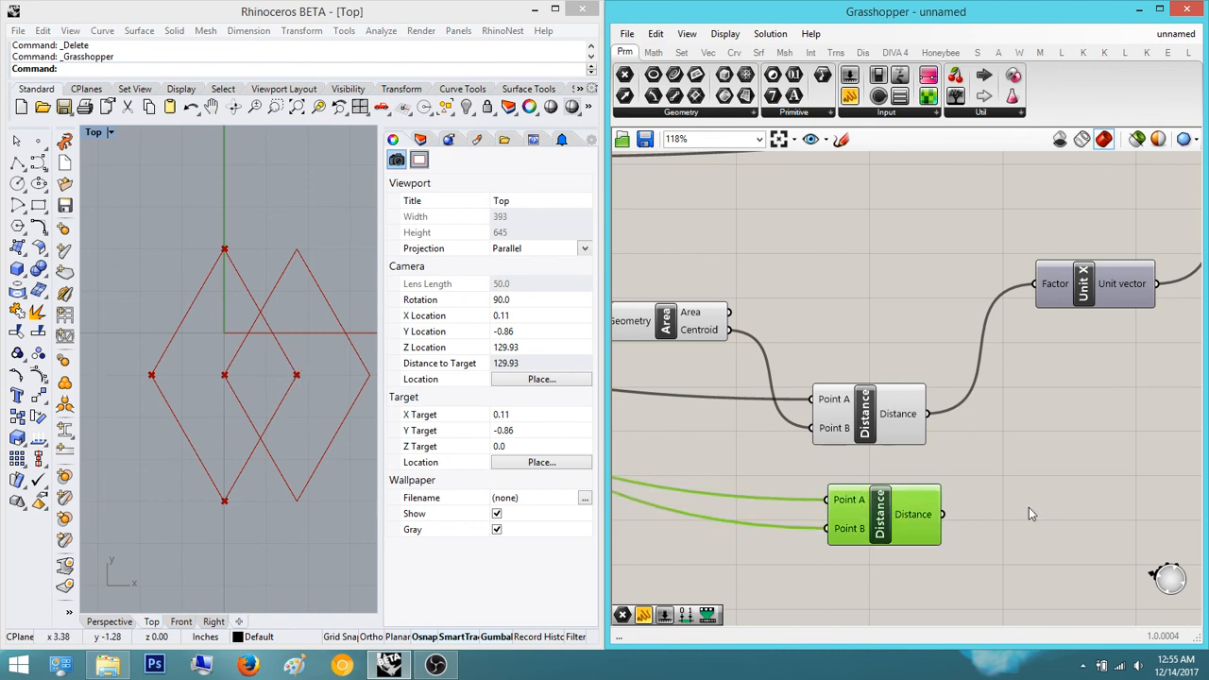
pyautogui.moveTo(982, 572); pyautogui.dragTo(892, 402)
pyautogui.click(875, 375)
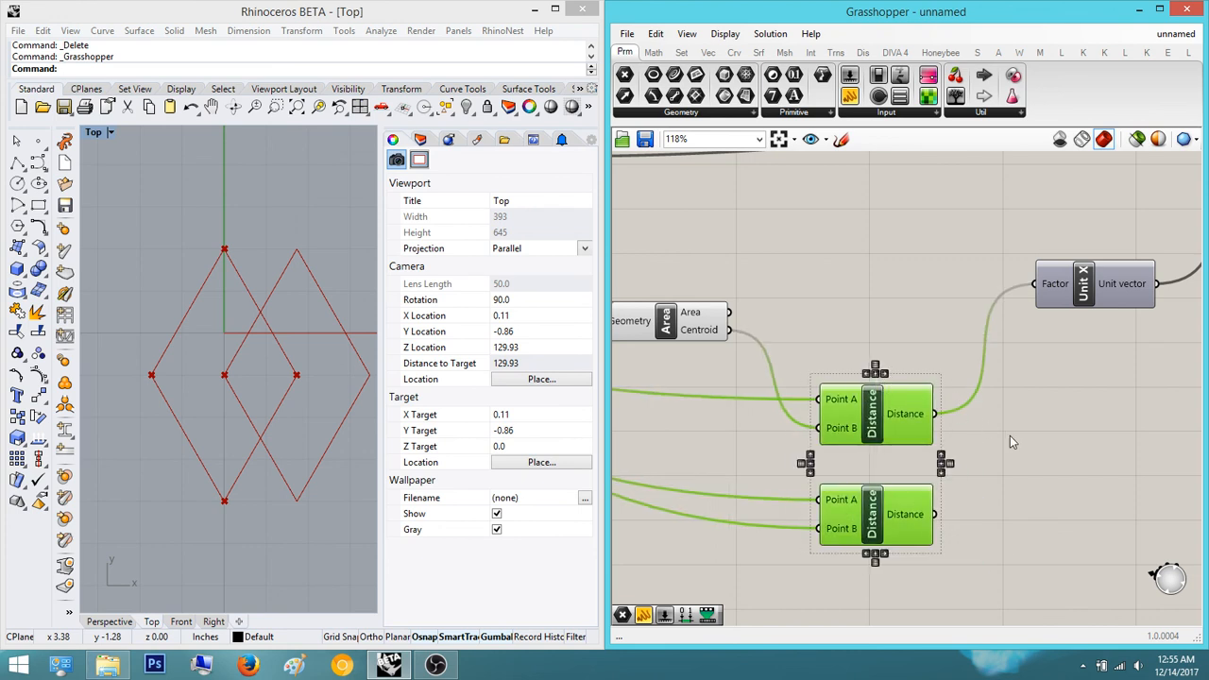
pyautogui.click(1010, 437)
pyautogui.moveTo(938, 433); pyautogui.dragTo(908, 367, button='right')
pyautogui.doubleClick(998, 443)
pyautogui.write('mul')
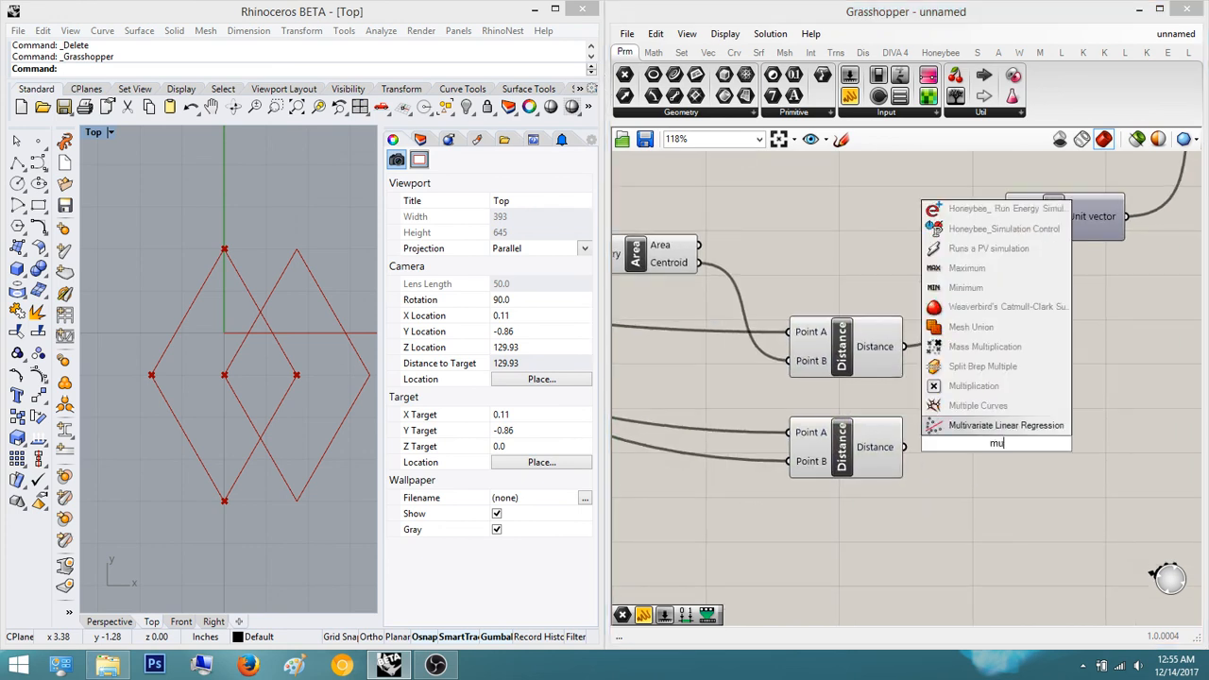
pyautogui.press('BackSpace')
pyautogui.press('BackSpace')
pyautogui.press('BackSpace')
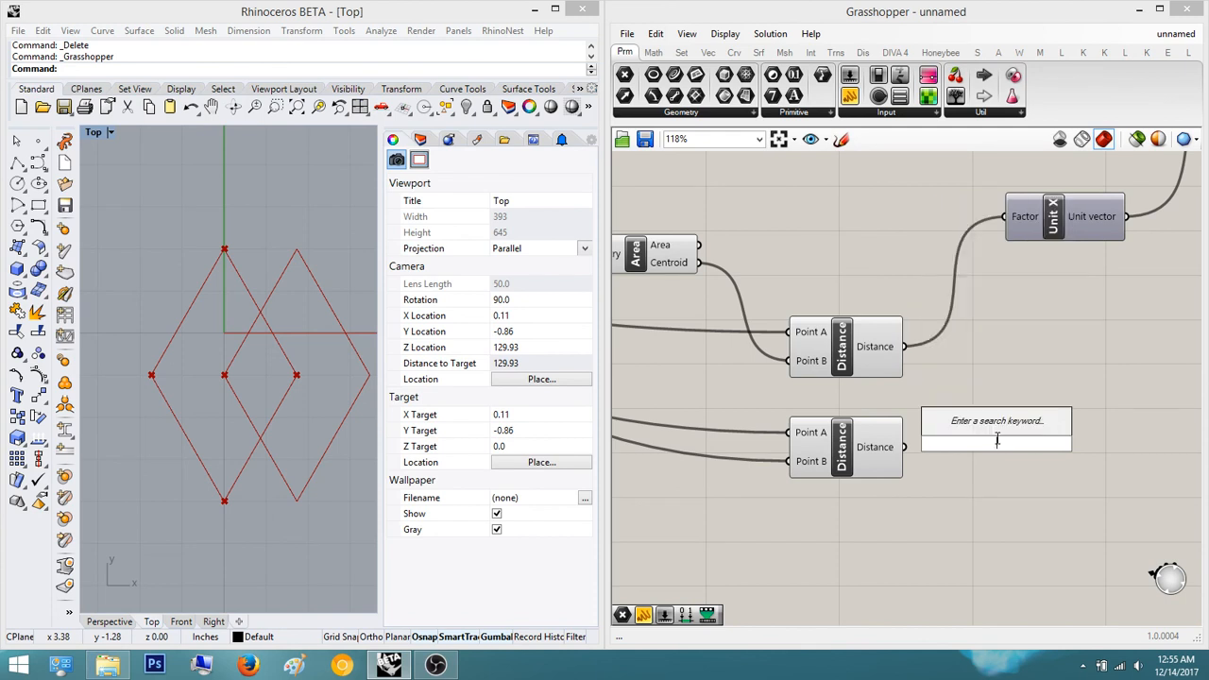
pyautogui.press('Escape')
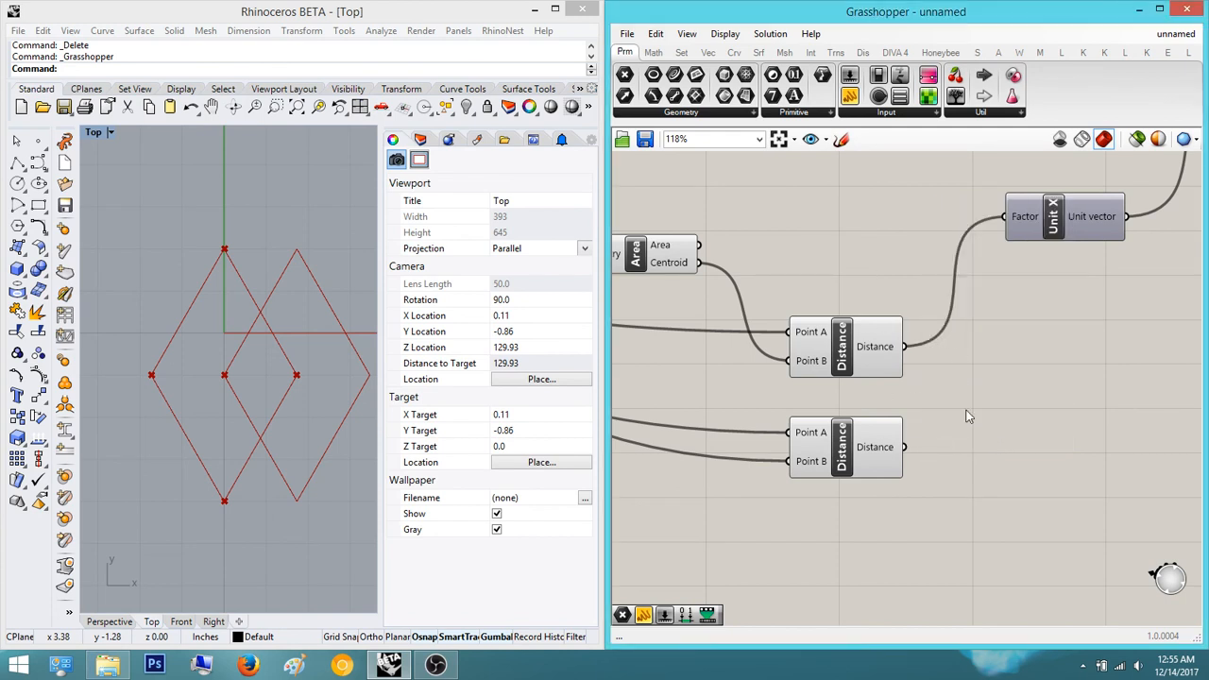
# - Connect the output of the corner-to-corner Distance component to the Factor of Unit X, replacing the existing wire
pyautogui.moveTo(905, 448); pyautogui.dragTo(1004, 217)
pyautogui.moveTo(306, 390); pyautogui.dragTo(303, 442, button='right')
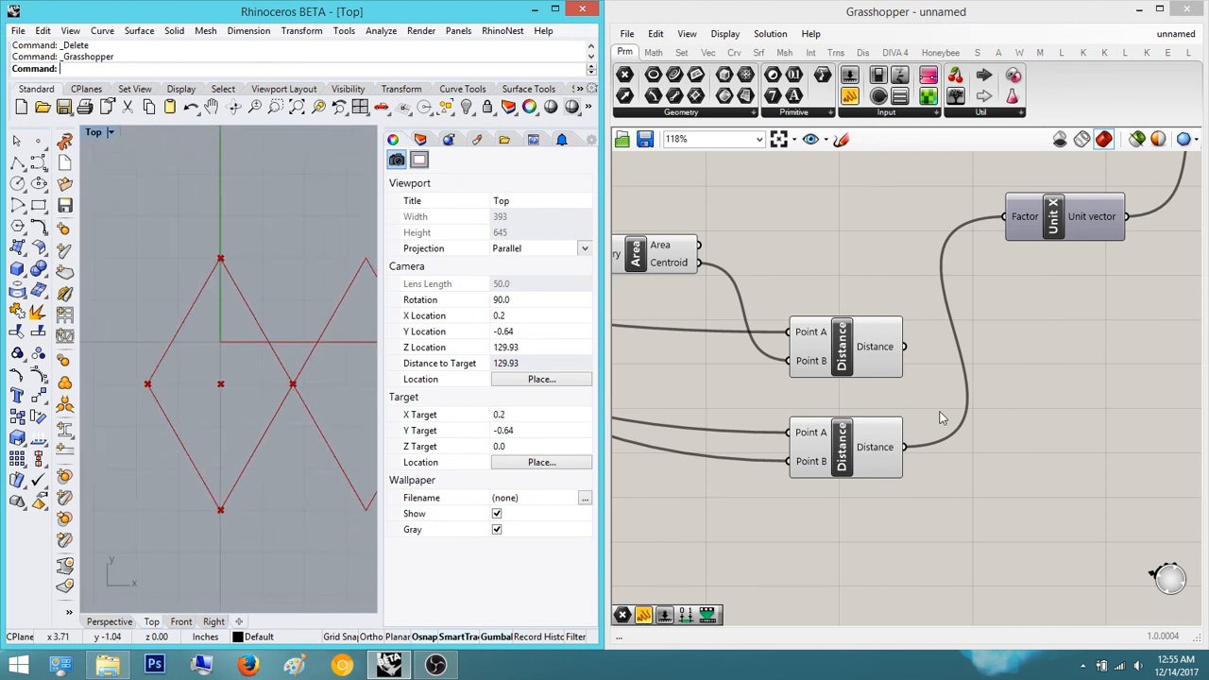
# - Add a Multiplication component and place it beside the Distance components, just below Unit X
pyautogui.moveTo(1064, 439); pyautogui.dragTo(995, 490, button='right')
pyautogui.doubleClick(995, 490)
pyautogui.write('mul')
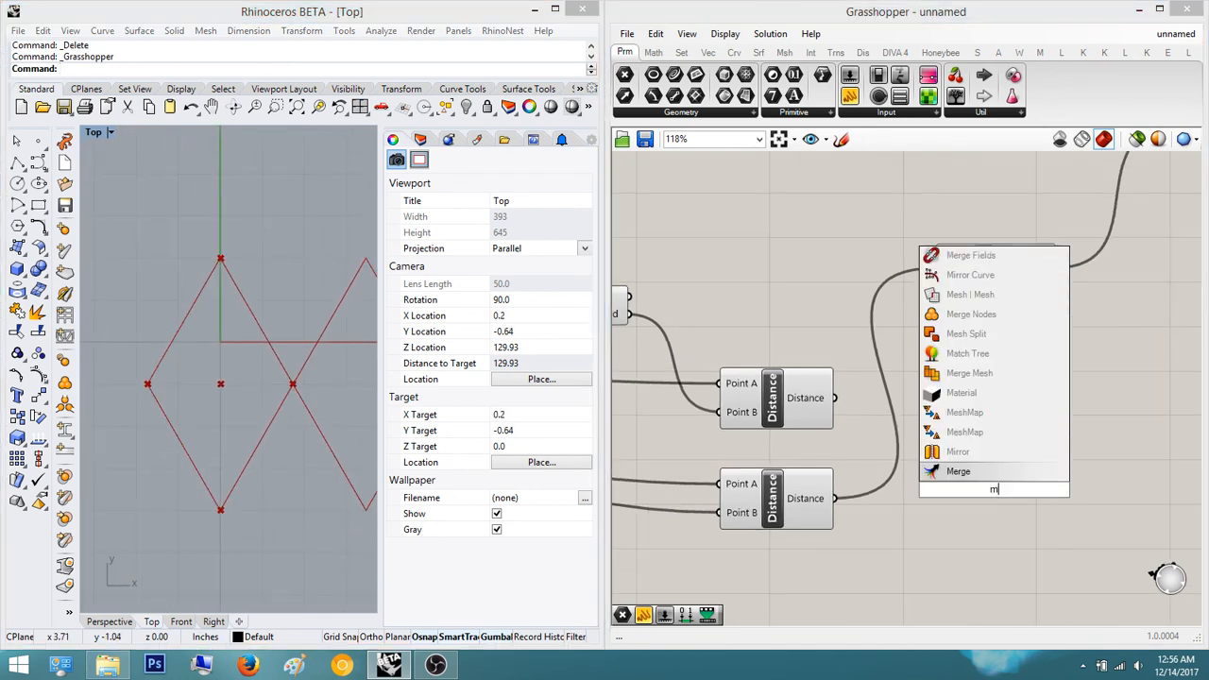
pyautogui.press('Up')
pyautogui.press('Up')
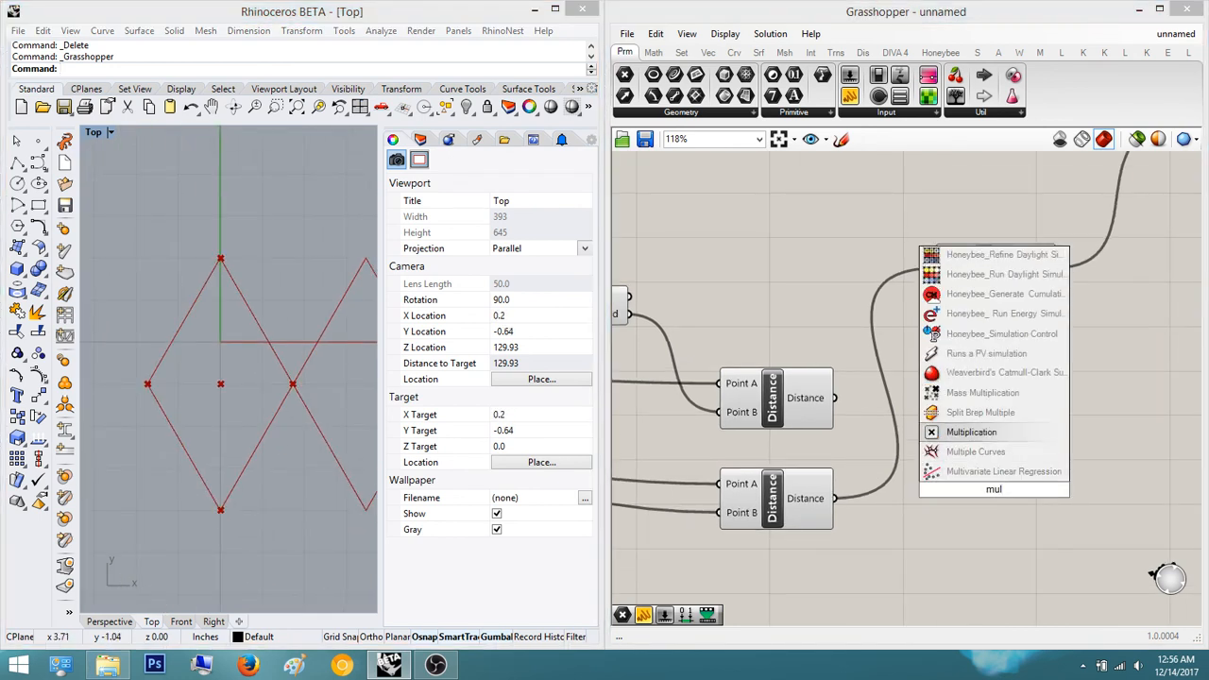
pyautogui.press('Return')
pyautogui.moveTo(960, 486); pyautogui.dragTo(924, 511, button='right')
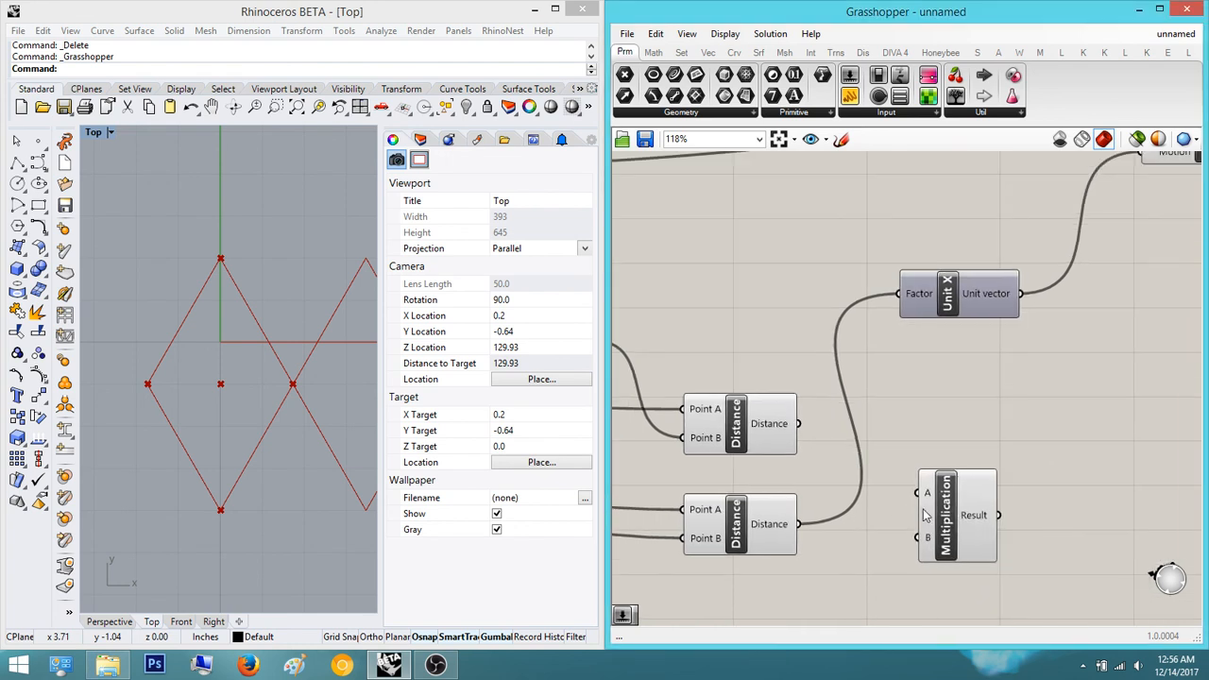
pyautogui.moveTo(960, 511); pyautogui.dragTo(880, 422)
pyautogui.moveTo(884, 418); pyautogui.dragTo(911, 404, button='right')
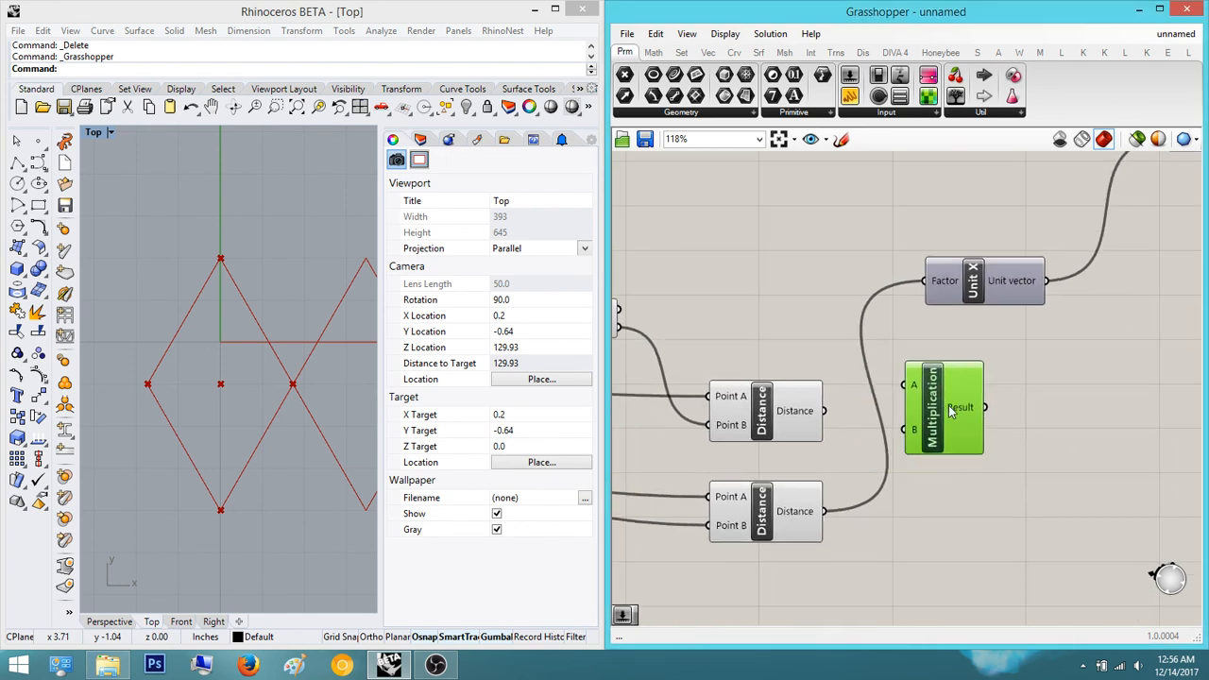
pyautogui.click(1018, 410)
# - Add a number slider set to 2, place it between the two Distance components and connect it to Multiplication input B
pyautogui.scroll(2, 805, 469)
pyautogui.click(794, 414)
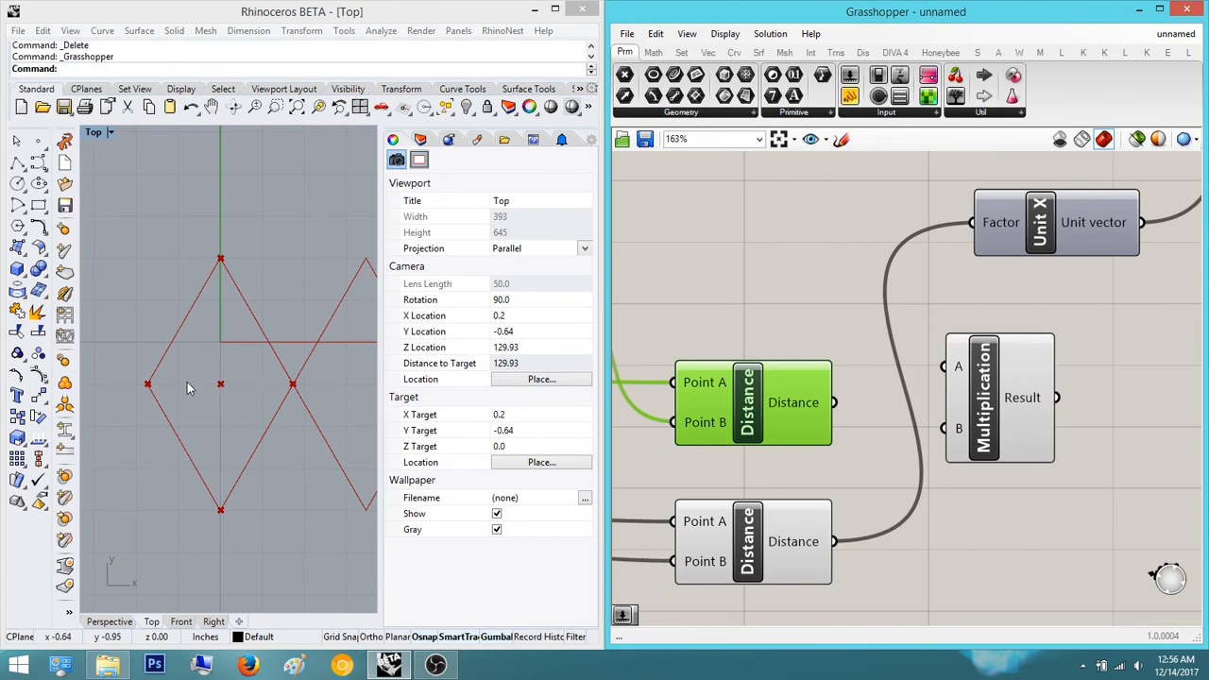
pyautogui.scroll(1, 840, 455)
pyautogui.doubleClick(943, 536)
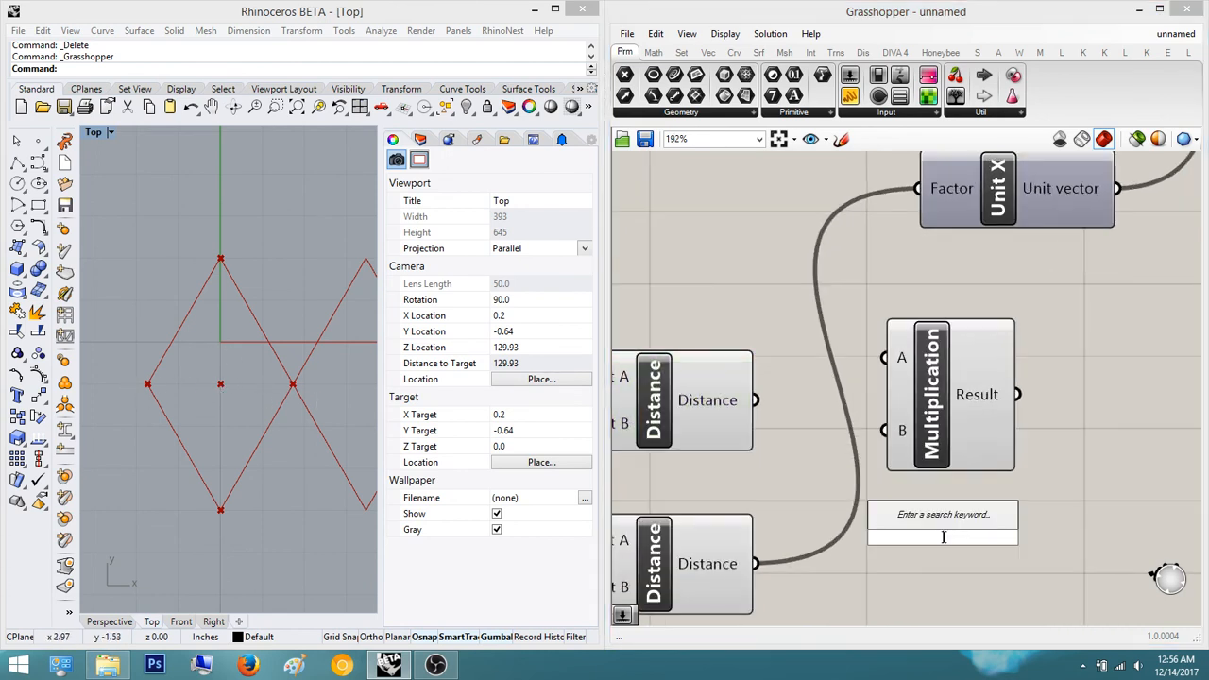
pyautogui.write('2')
pyautogui.press('Return')
pyautogui.moveTo(926, 537); pyautogui.dragTo(731, 515)
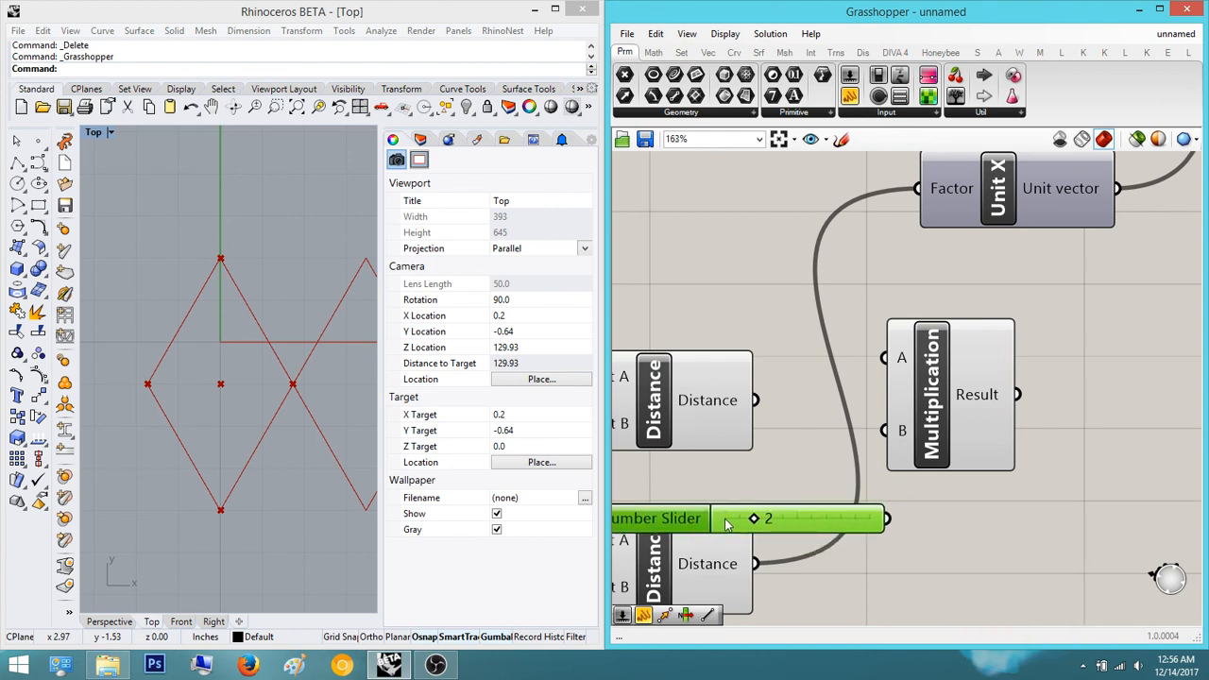
pyautogui.scroll(-2, 902, 442)
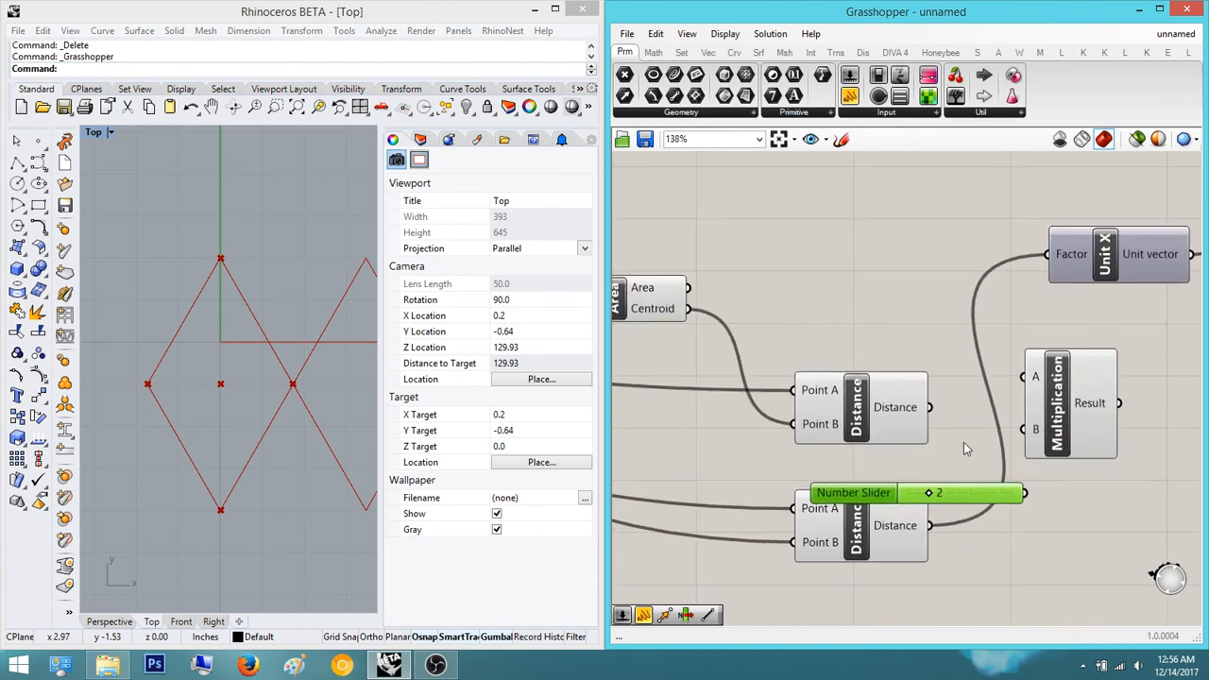
pyautogui.moveTo(970, 492); pyautogui.dragTo(1025, 430)
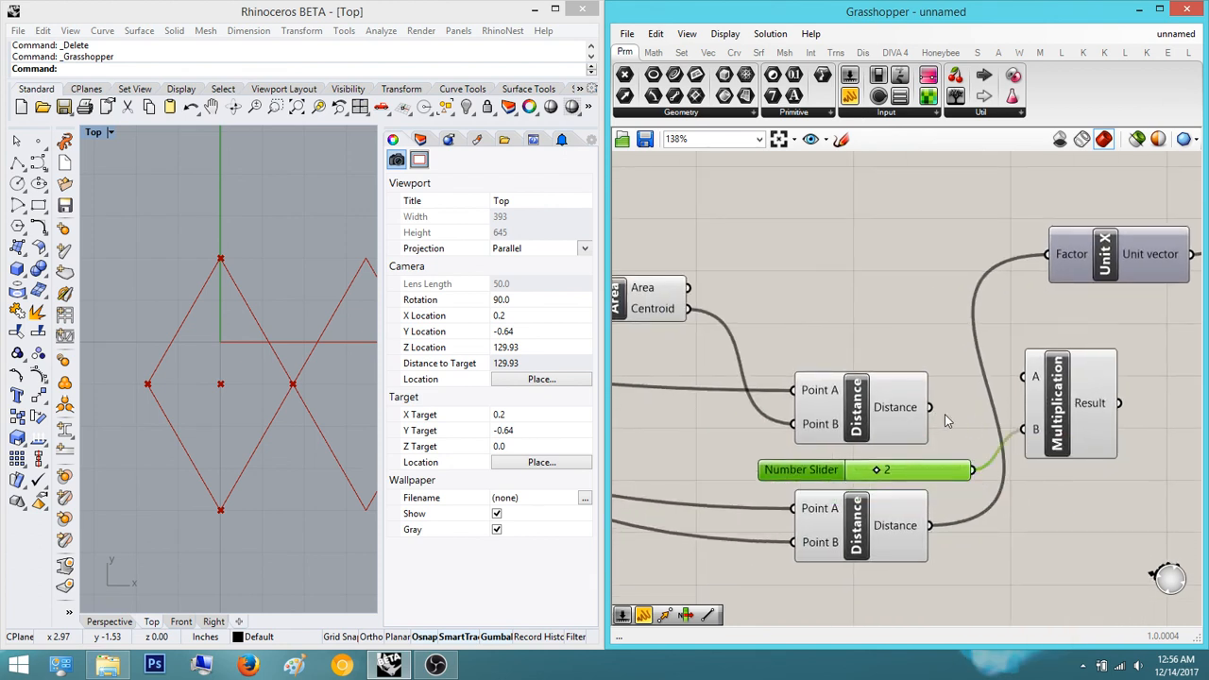
# - Connect the centroid-based Distance to Multiplication input A and the Multiplication Result to the Factor of Unit X
pyautogui.moveTo(930, 407); pyautogui.dragTo(1023, 377)
pyautogui.moveTo(1119, 404); pyautogui.dragTo(1047, 256)
pyautogui.moveTo(1044, 386); pyautogui.dragTo(981, 384, button='right')
pyautogui.click(1017, 409)
pyautogui.click(956, 397)
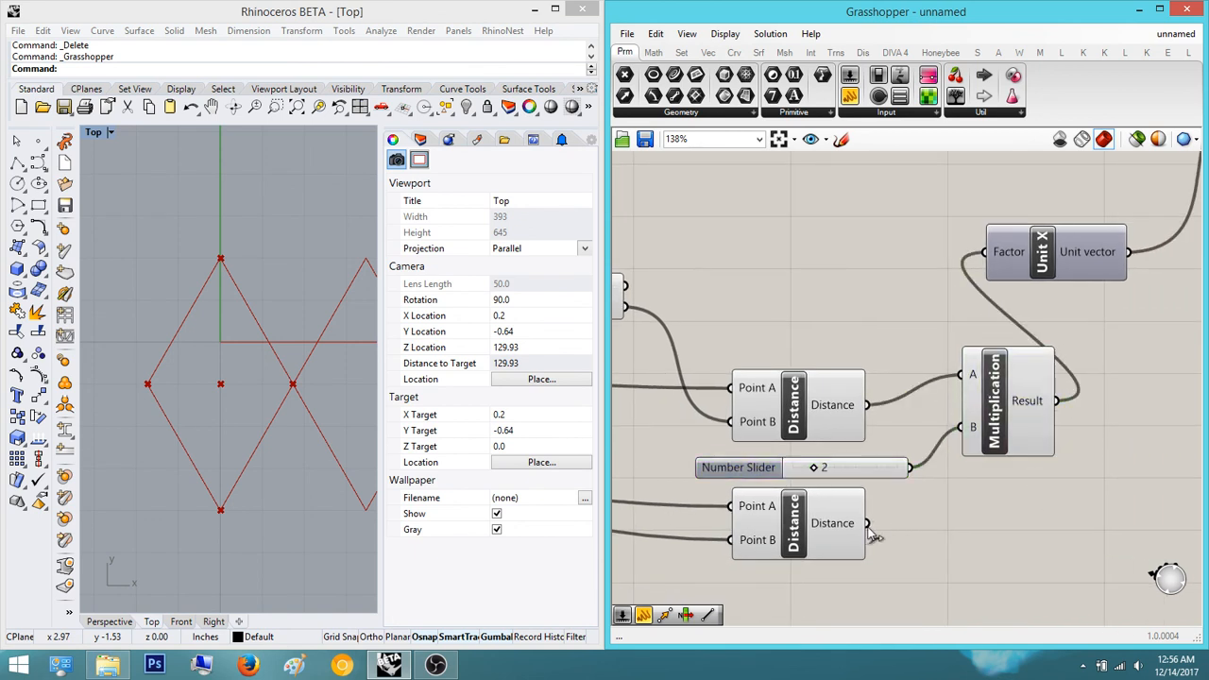
# - Wire the corner-to-corner Distance back into Unit X and arrange the centroid Distance, its slider and Multiplication below it
pyautogui.scroll(-3, 1145, 300)
pyautogui.moveTo(1140, 396); pyautogui.dragTo(934, 501)
pyautogui.click(838, 307)
pyautogui.moveTo(820, 335); pyautogui.dragTo(814, 382)
pyautogui.click(894, 340)
pyautogui.scroll(-1, 895, 340)
pyautogui.moveTo(895, 341); pyautogui.dragTo(937, 277, button='right')
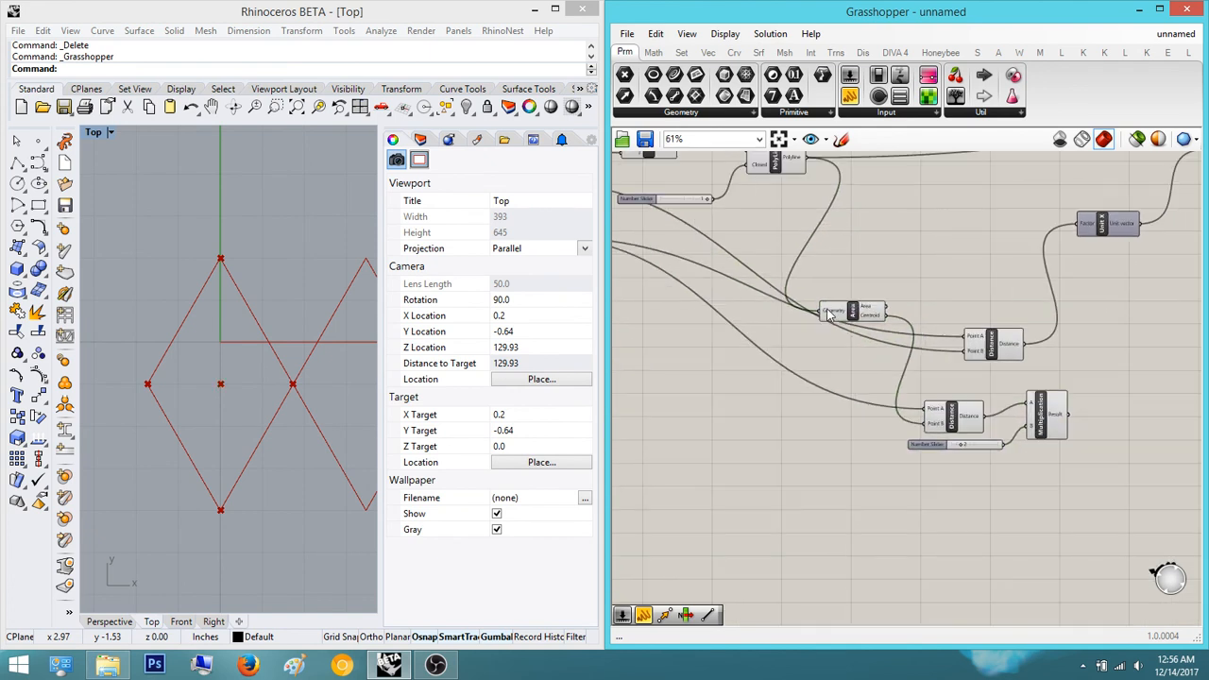
# - Move the Area component down so that it sits just before the centroid-based Distance component
pyautogui.moveTo(855, 311); pyautogui.dragTo(855, 343)
pyautogui.click(900, 305)
pyautogui.moveTo(900, 305); pyautogui.dragTo(864, 363, button='right')
pyautogui.scroll(-2, 869, 361)
pyautogui.moveTo(989, 397); pyautogui.dragTo(1024, 393, button='right')
pyautogui.scroll(4, 916, 389)
pyautogui.moveTo(770, 416); pyautogui.dragTo(786, 448)
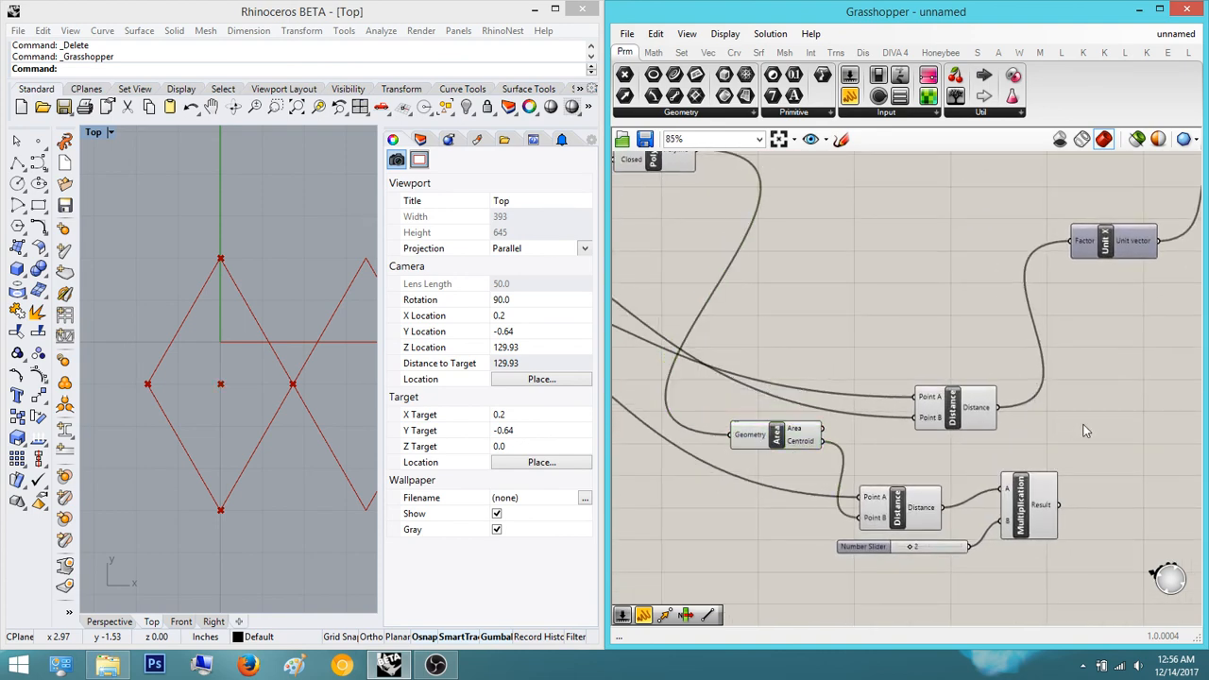
# - Move the corner-to-corner Distance component up so that it lines up with Unit X
pyautogui.moveTo(978, 426); pyautogui.dragTo(968, 260)
pyautogui.click(1095, 302)
pyautogui.moveTo(1096, 302); pyautogui.dragTo(1061, 374, button='right')
pyautogui.scroll(-5, 1057, 383)
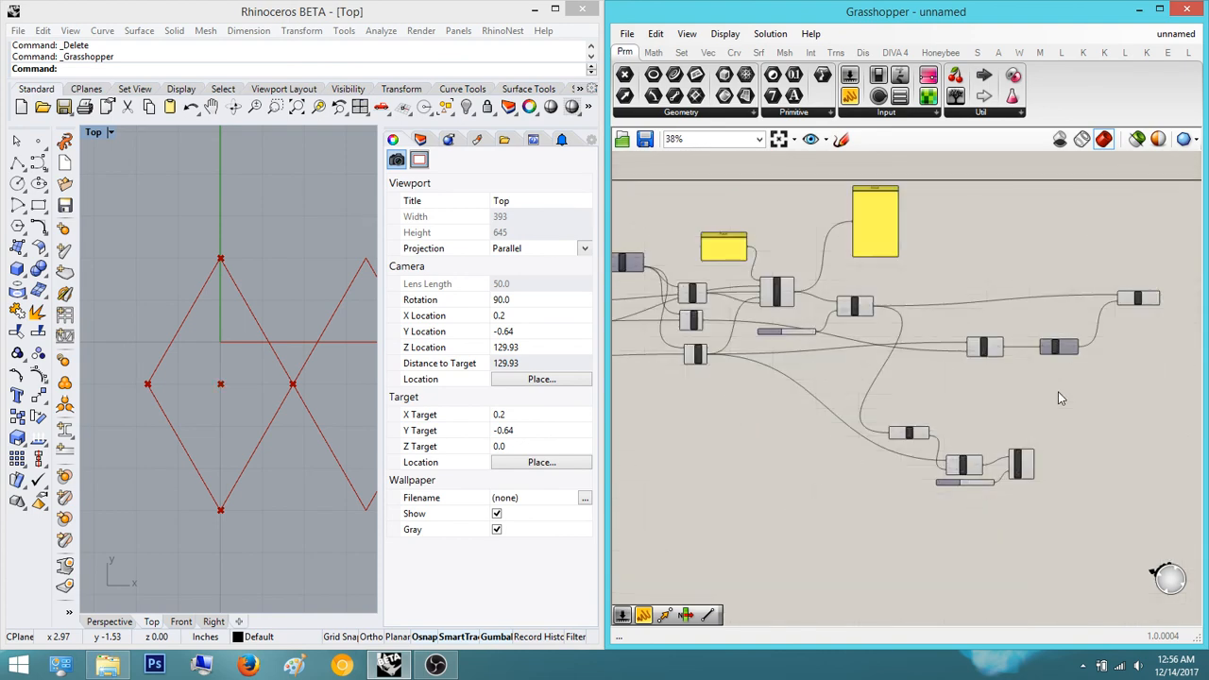
# - Move the Area, centroid Distance, number slider and Multiplication components up together, closer beneath the corner-to-corner Distance
pyautogui.moveTo(1066, 517); pyautogui.dragTo(1037, 498, button='right')
pyautogui.moveTo(1037, 498); pyautogui.dragTo(848, 395)
pyautogui.moveTo(933, 445); pyautogui.dragTo(941, 382)
pyautogui.scroll(5, 935, 401)
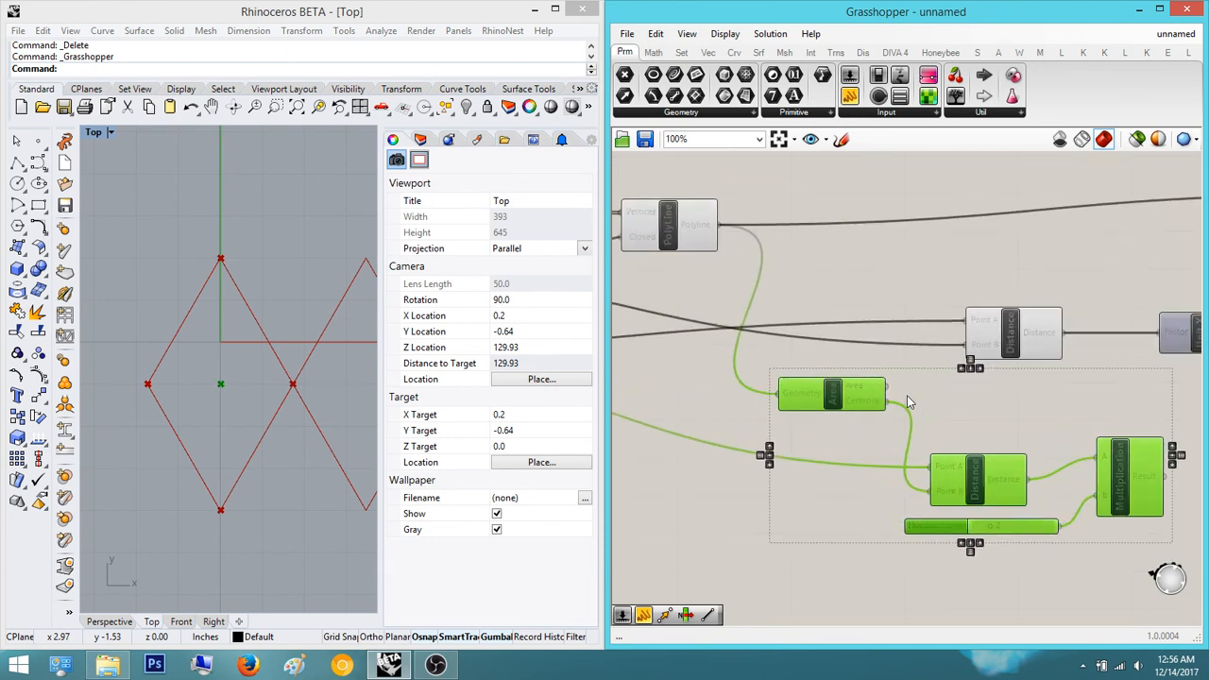
pyautogui.click(1059, 416)
# - Examine the wiring from the Area and Distance components through Unit X to Move, and the copied diamond it produces
pyautogui.scroll(-2, 957, 406)
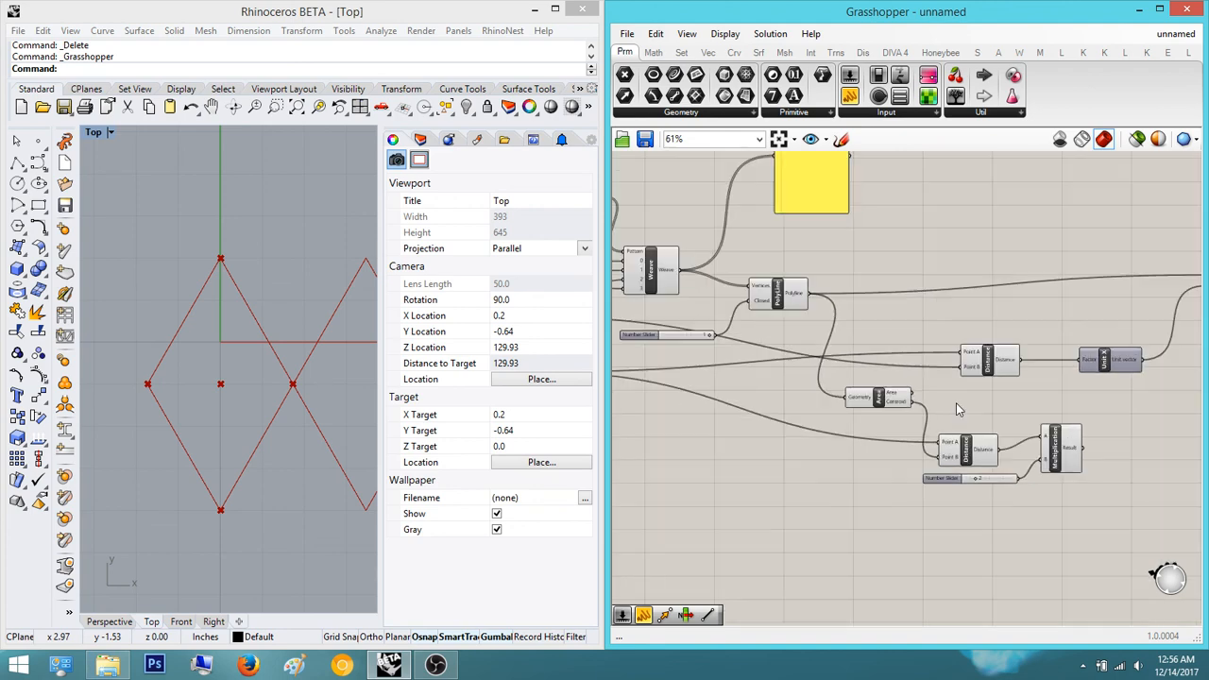
pyautogui.scroll(2, 1064, 420)
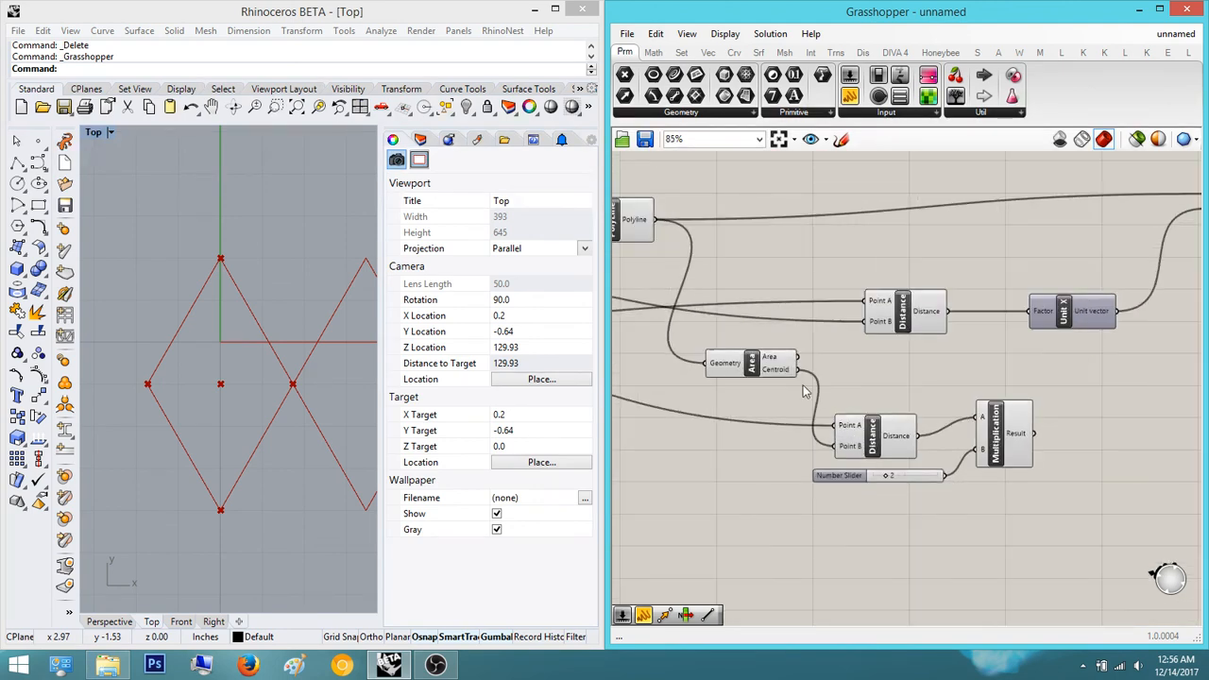
pyautogui.moveTo(972, 498); pyautogui.dragTo(979, 502, button='right')
pyautogui.scroll(-3, 979, 503)
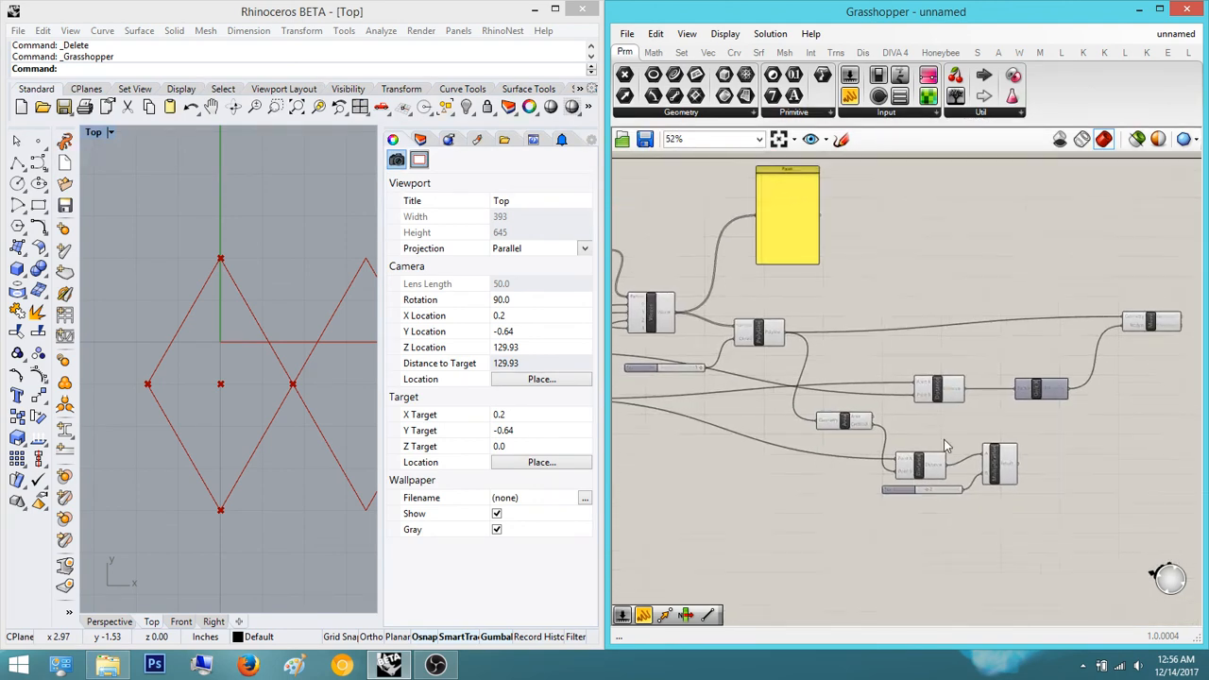
pyautogui.scroll(5, 947, 446)
pyautogui.click(937, 322)
pyautogui.scroll(-5, 1050, 406)
pyautogui.moveTo(798, 430); pyautogui.dragTo(819, 459, button='right')
pyautogui.scroll(-1, 1050, 413)
pyautogui.scroll(-1, 935, 376)
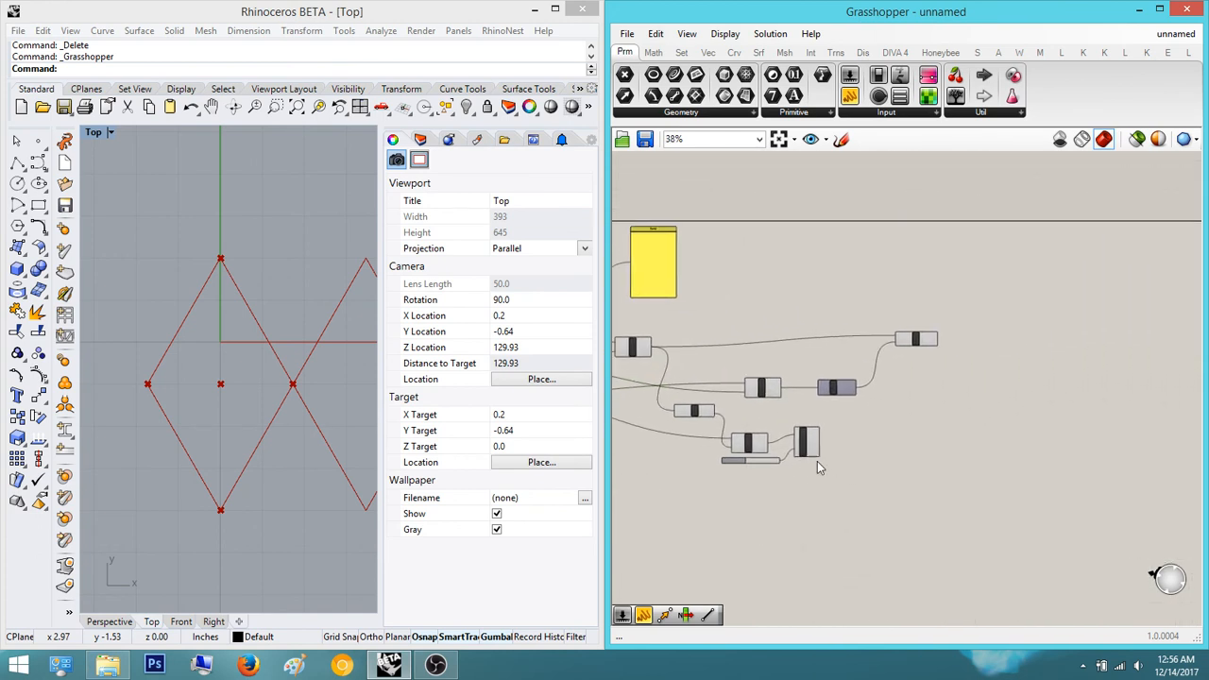
pyautogui.scroll(3, 959, 330)
pyautogui.click(871, 334)
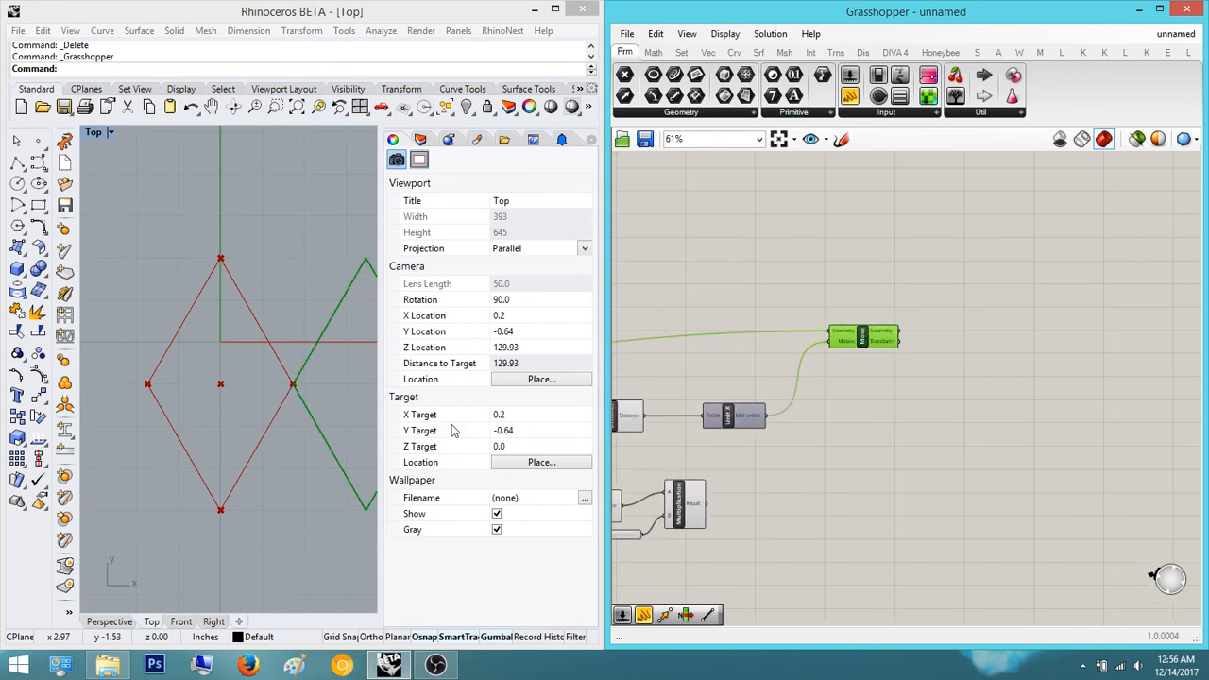
# - Shift the Unit X and Move components further right to open space after the corner-to-corner Distance component
pyautogui.moveTo(765, 424); pyautogui.dragTo(825, 421, button='right')
pyautogui.moveTo(825, 421); pyautogui.dragTo(869, 423)
pyautogui.moveTo(945, 342); pyautogui.dragTo(1065, 344)
pyautogui.scroll(-6, 236, 355)
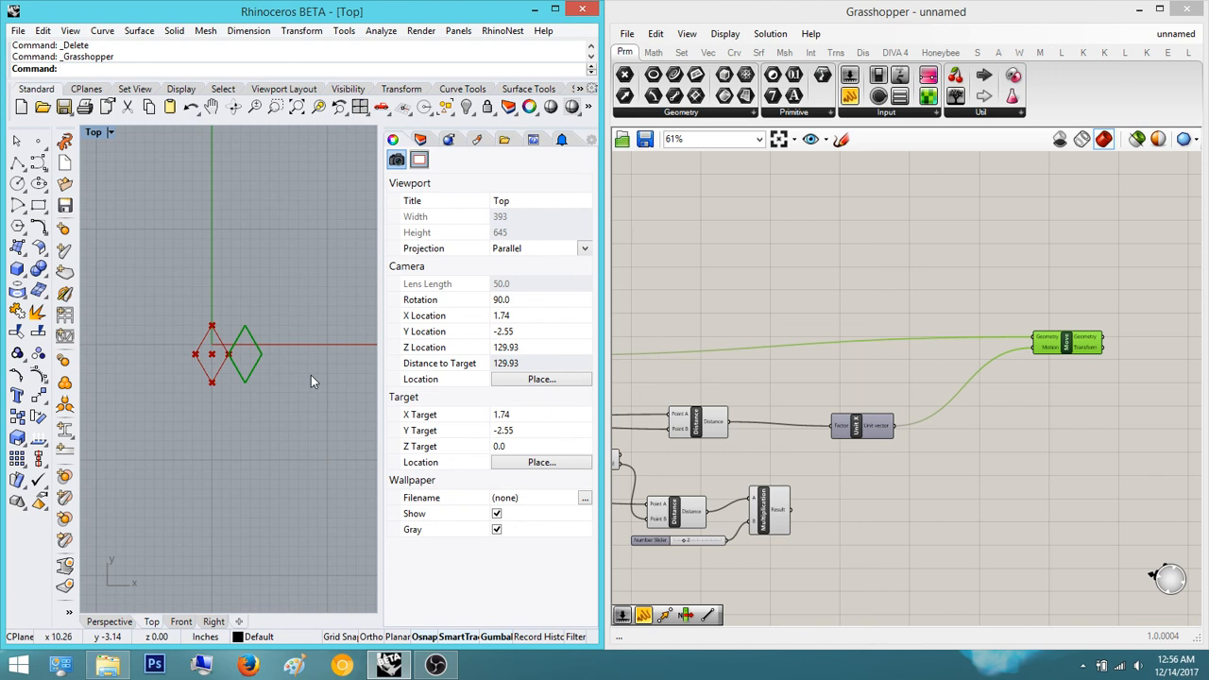
pyautogui.moveTo(715, 383); pyautogui.dragTo(690, 362, button='right')
pyautogui.moveTo(841, 405); pyautogui.dragTo(884, 408)
pyautogui.click(794, 377)
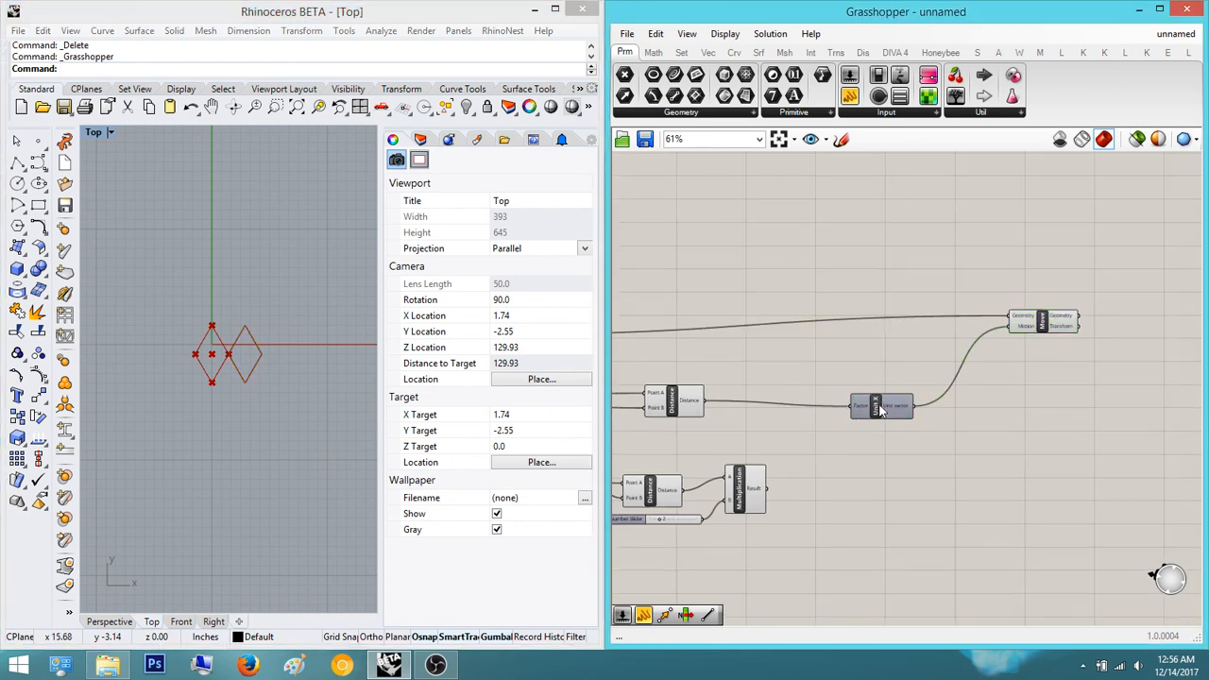
# - Add a Series component and place it between the corner-to-corner Distance and Unit X
pyautogui.scroll(3, 780, 397)
pyautogui.doubleClick(888, 488)
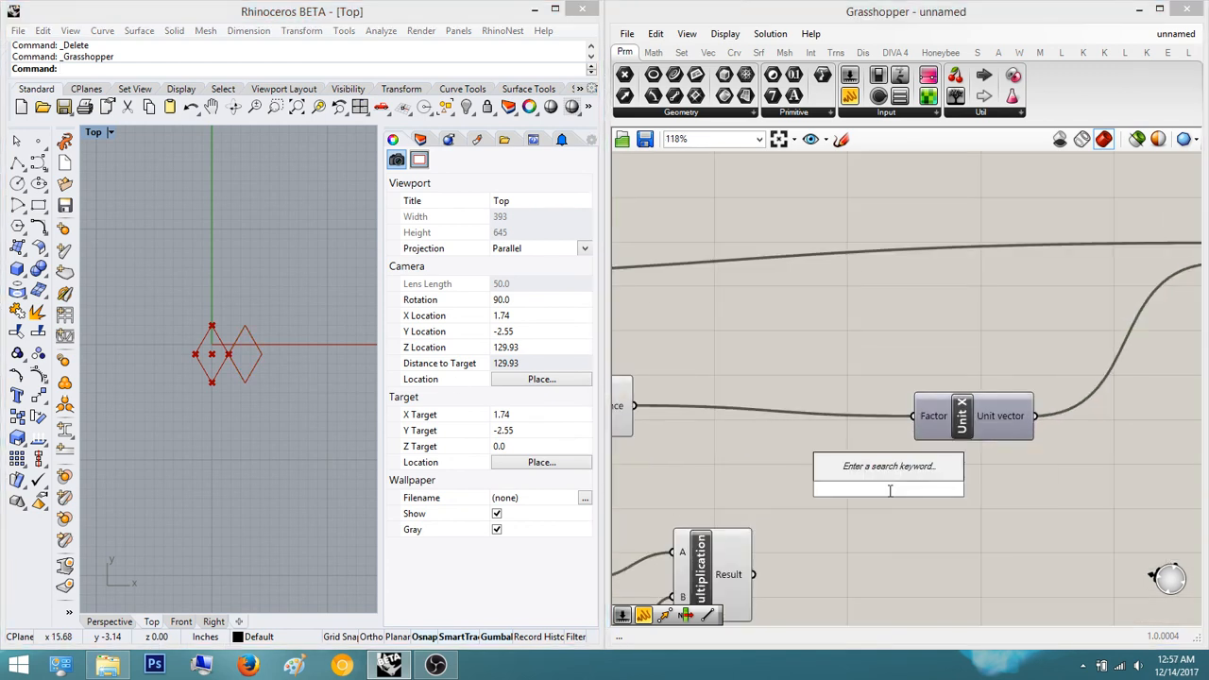
pyautogui.write('series')
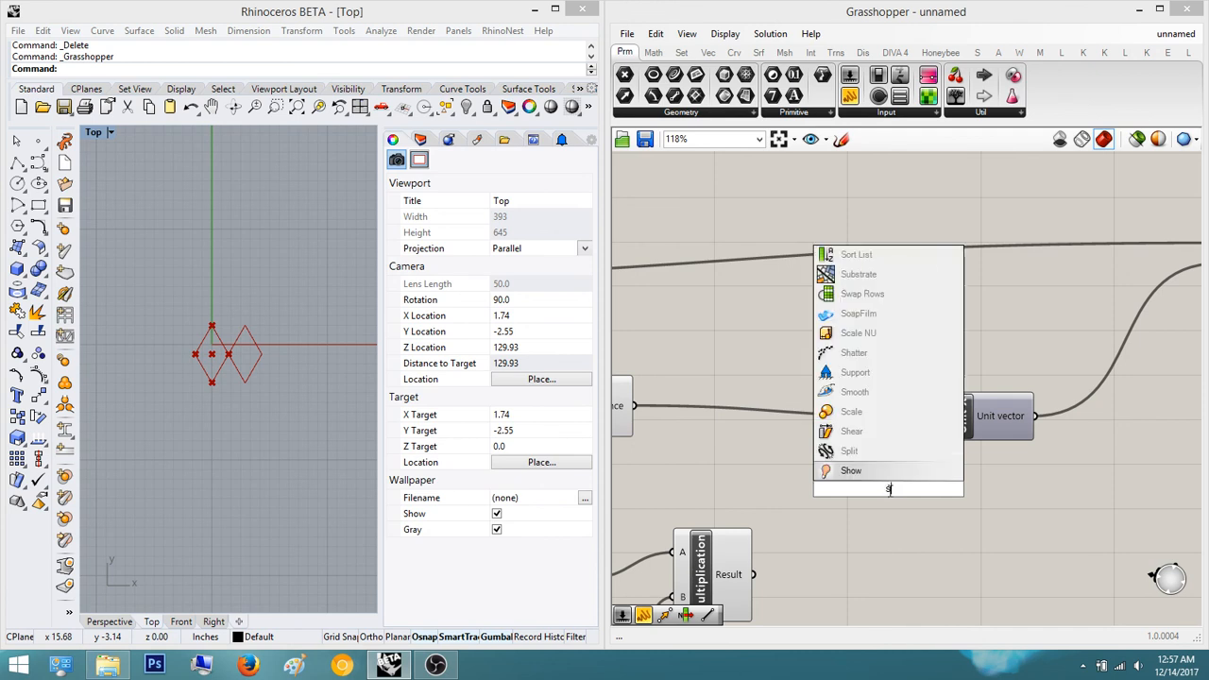
pyautogui.press('Return')
pyautogui.moveTo(742, 442); pyautogui.dragTo(908, 390, button='right')
pyautogui.scroll(-1, 907, 390)
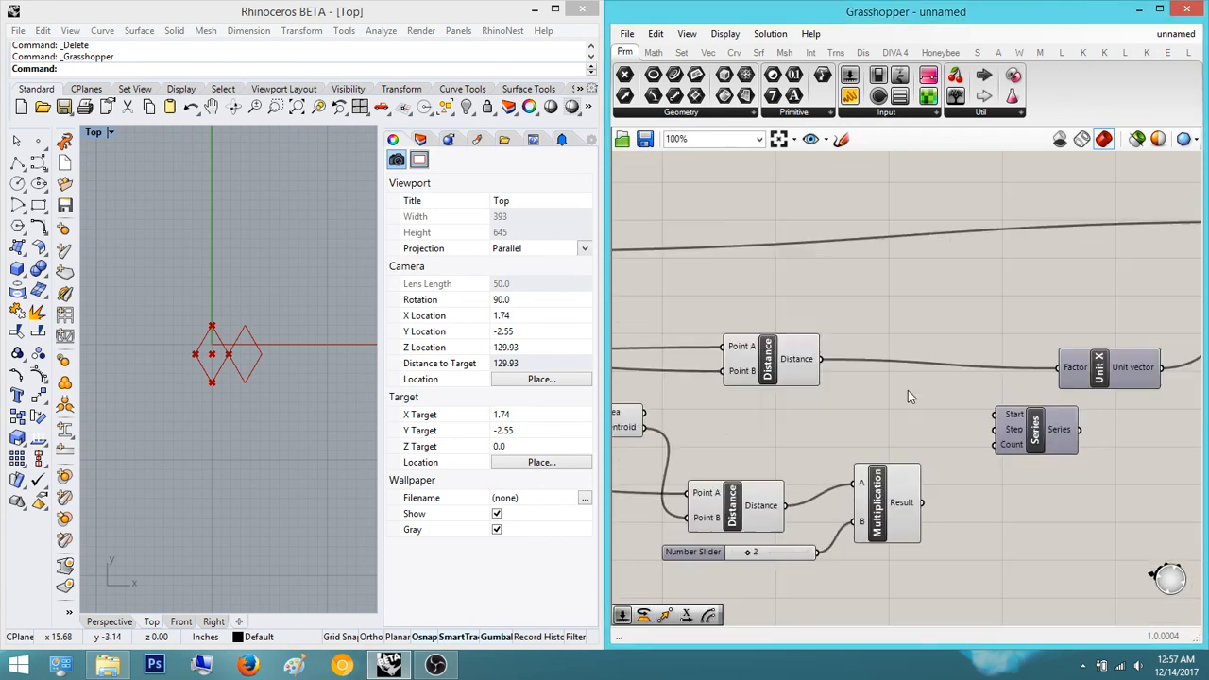
pyautogui.scroll(2, 908, 390)
pyautogui.moveTo(1076, 446); pyautogui.dragTo(1008, 431)
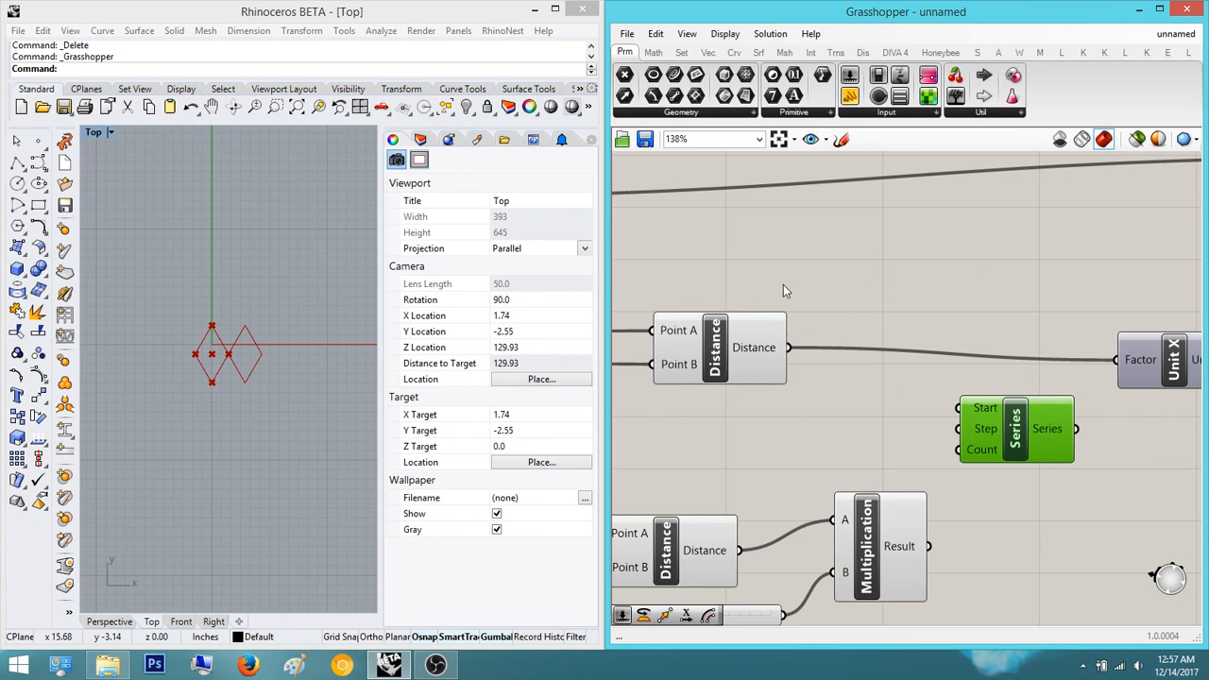
pyautogui.click(894, 432)
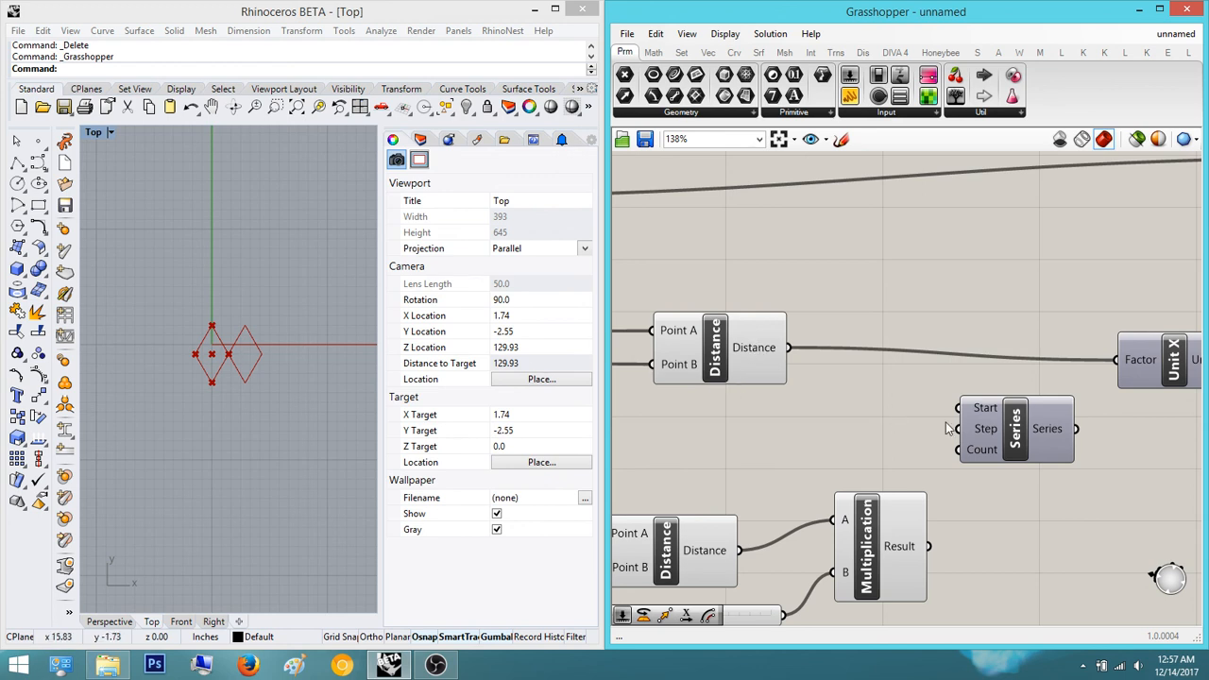
# - Feed the corner-to-corner Distance into the Series Step and the Series into the Unit X Factor, placing Series in line between them
pyautogui.moveTo(960, 428); pyautogui.dragTo(788, 348)
pyautogui.moveTo(952, 376); pyautogui.dragTo(845, 374, button='right')
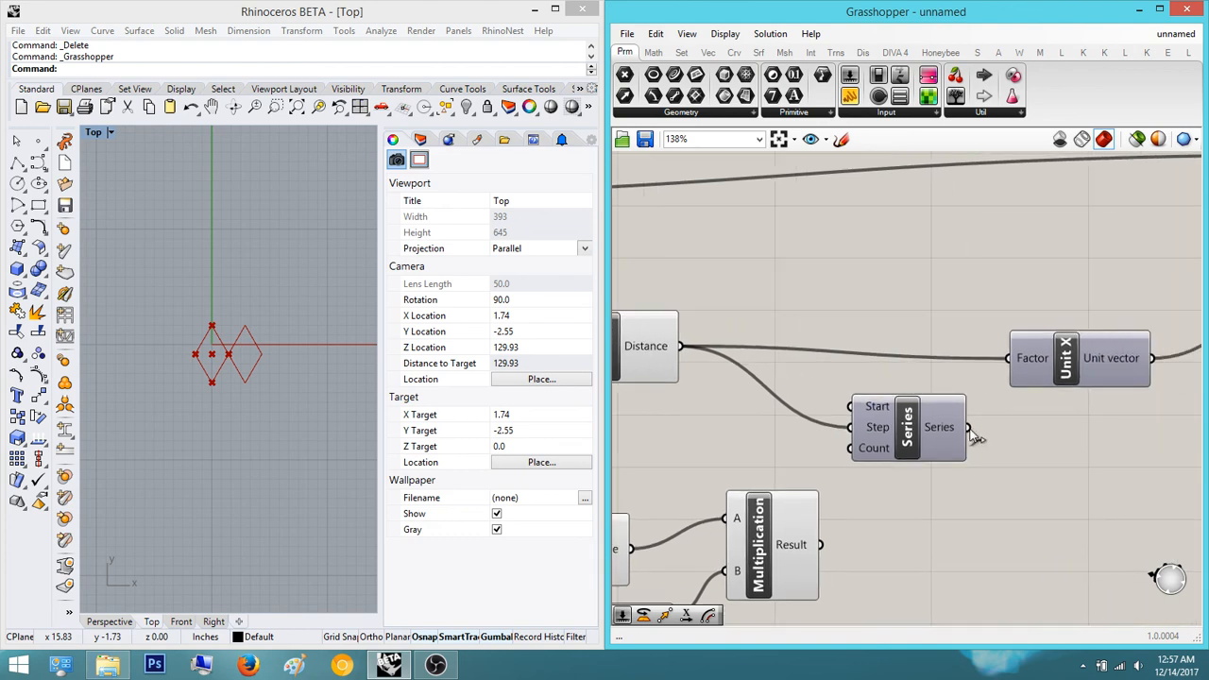
pyautogui.moveTo(969, 429); pyautogui.dragTo(1007, 358)
pyautogui.moveTo(892, 440); pyautogui.dragTo(892, 359)
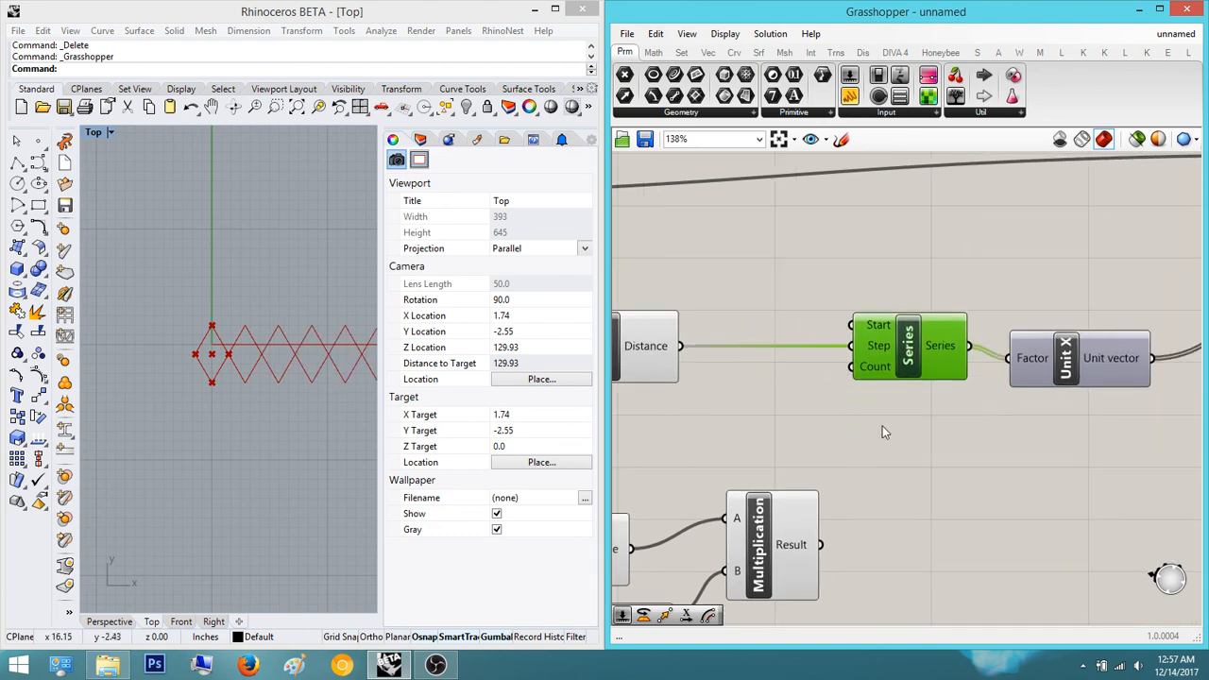
pyautogui.click(882, 426)
# - Add a number slider set to 12 just below the corner-to-corner Distance component
pyautogui.scroll(-3, 876, 366)
pyautogui.moveTo(874, 371); pyautogui.dragTo(956, 387, button='right')
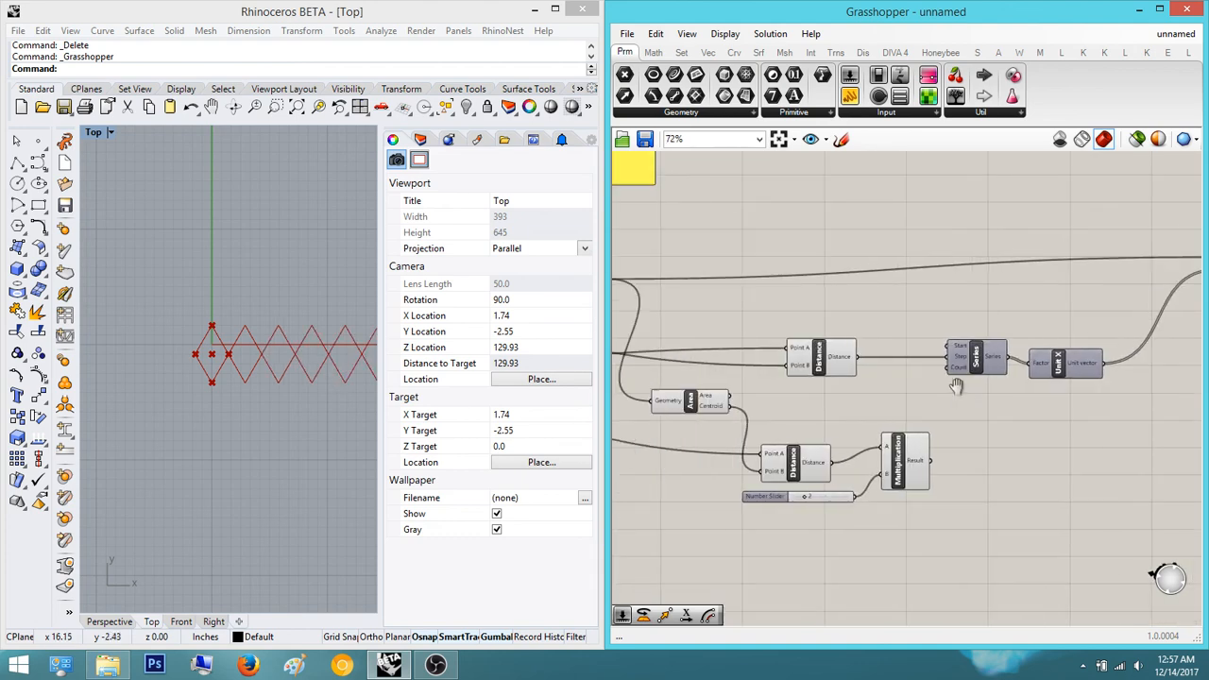
pyautogui.scroll(2, 879, 392)
pyautogui.doubleClick(879, 392)
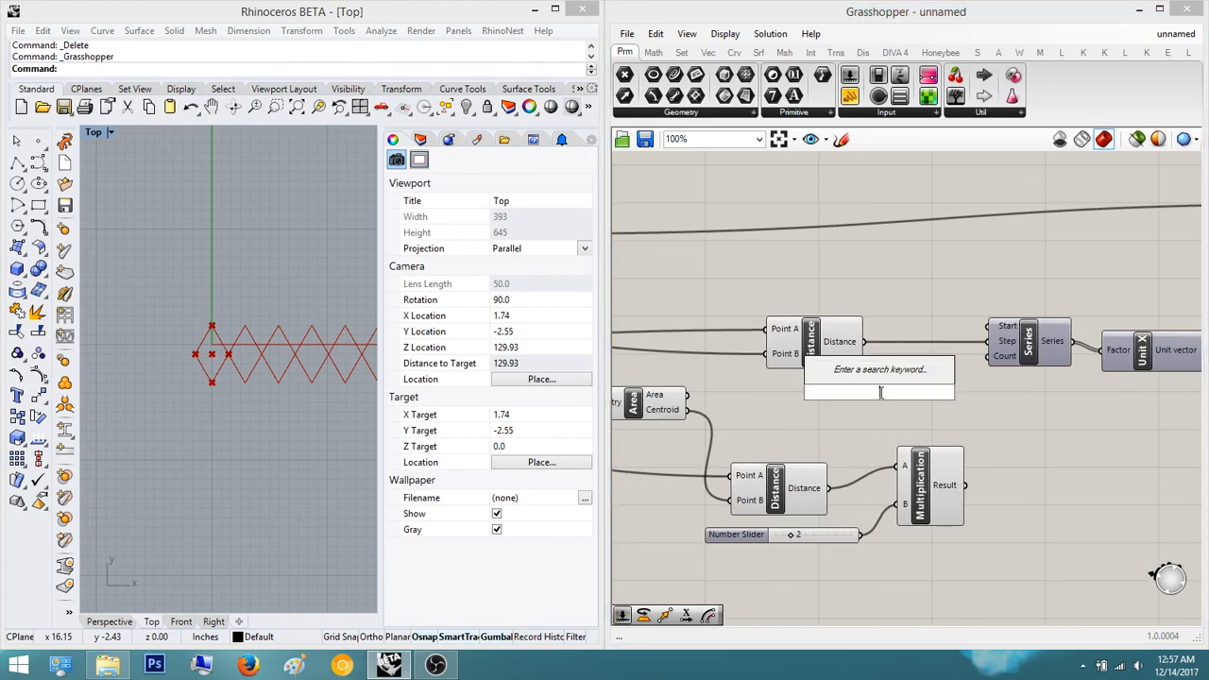
pyautogui.write('12')
pyautogui.press('Return')
pyautogui.scroll(2, 883, 392)
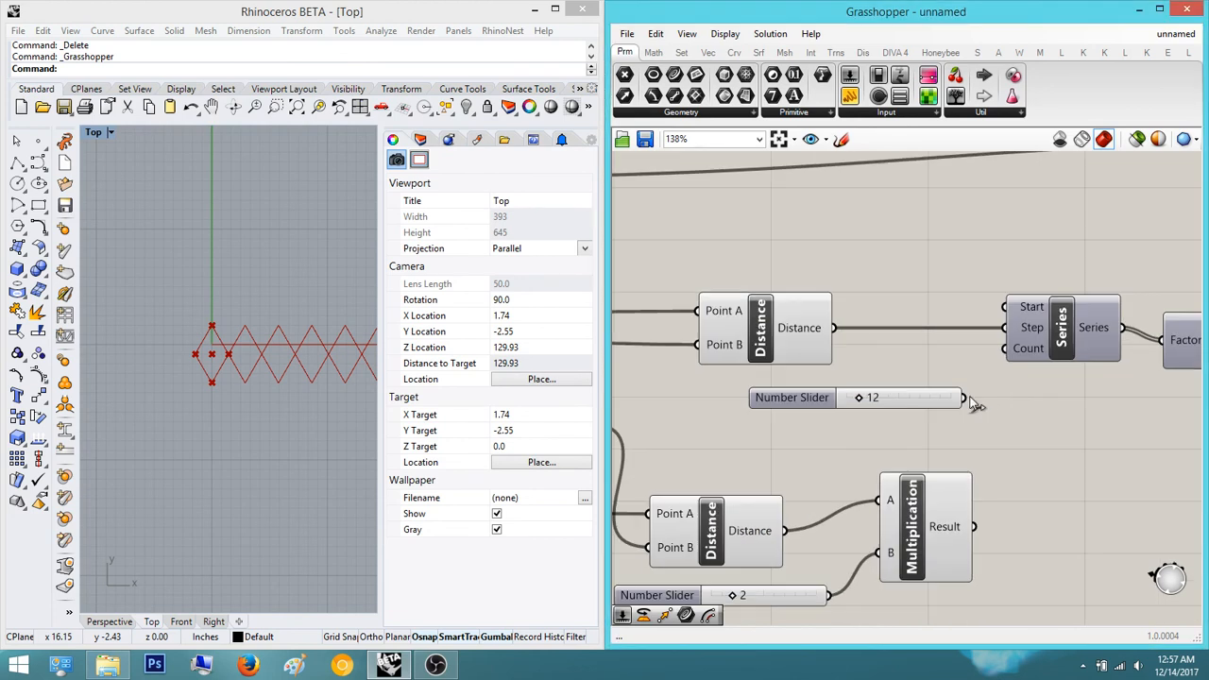
# - Feed the number slider into the Series Count input and set the slider to 9
pyautogui.moveTo(965, 397); pyautogui.dragTo(1015, 349)
pyautogui.moveTo(176, 261); pyautogui.dragTo(151, 270, button='right')
pyautogui.scroll(-8, 141, 302)
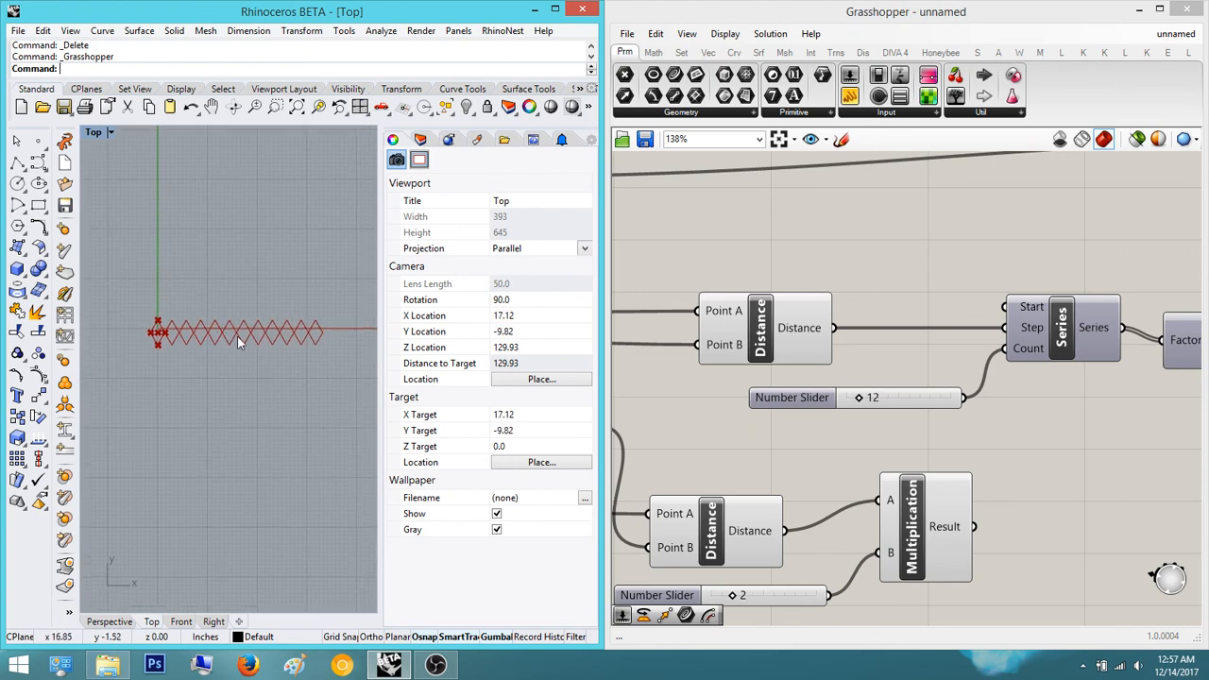
pyautogui.moveTo(863, 401)
pyautogui.mouseDown()
pyautogui.moveTo(876, 400)
pyautogui.moveTo(858, 401)
pyautogui.mouseUp()
# - Shift the Move and Unit X components further right to leave more room after the Series component
pyautogui.scroll(-3, 661, 408)
pyautogui.moveTo(940, 395); pyautogui.dragTo(694, 425, button='right')
pyautogui.scroll(1, 943, 367)
pyautogui.moveTo(990, 274); pyautogui.dragTo(1033, 287)
pyautogui.moveTo(726, 414); pyautogui.dragTo(812, 391)
pyautogui.click(866, 464)
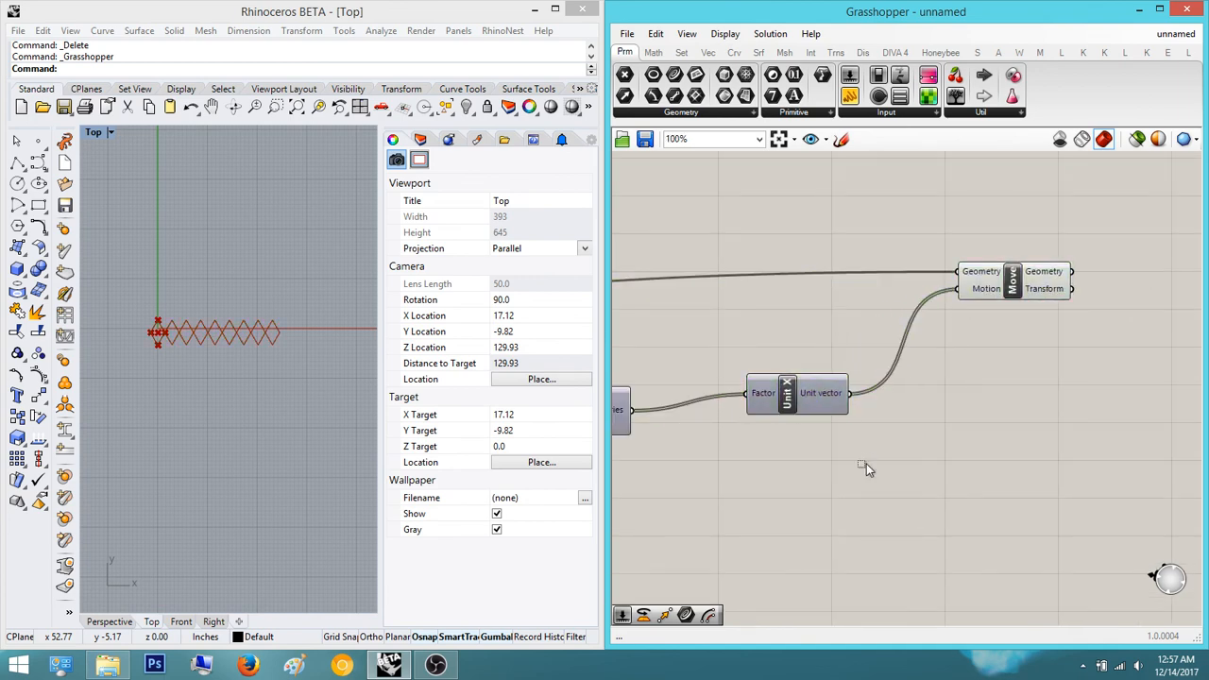
# - Set the Series count slider to 10
pyautogui.moveTo(718, 462); pyautogui.dragTo(1046, 397, button='right')
pyautogui.scroll(3, 890, 394)
pyautogui.moveTo(890, 394); pyautogui.dragTo(1030, 395, button='right')
pyautogui.scroll(3, 836, 392)
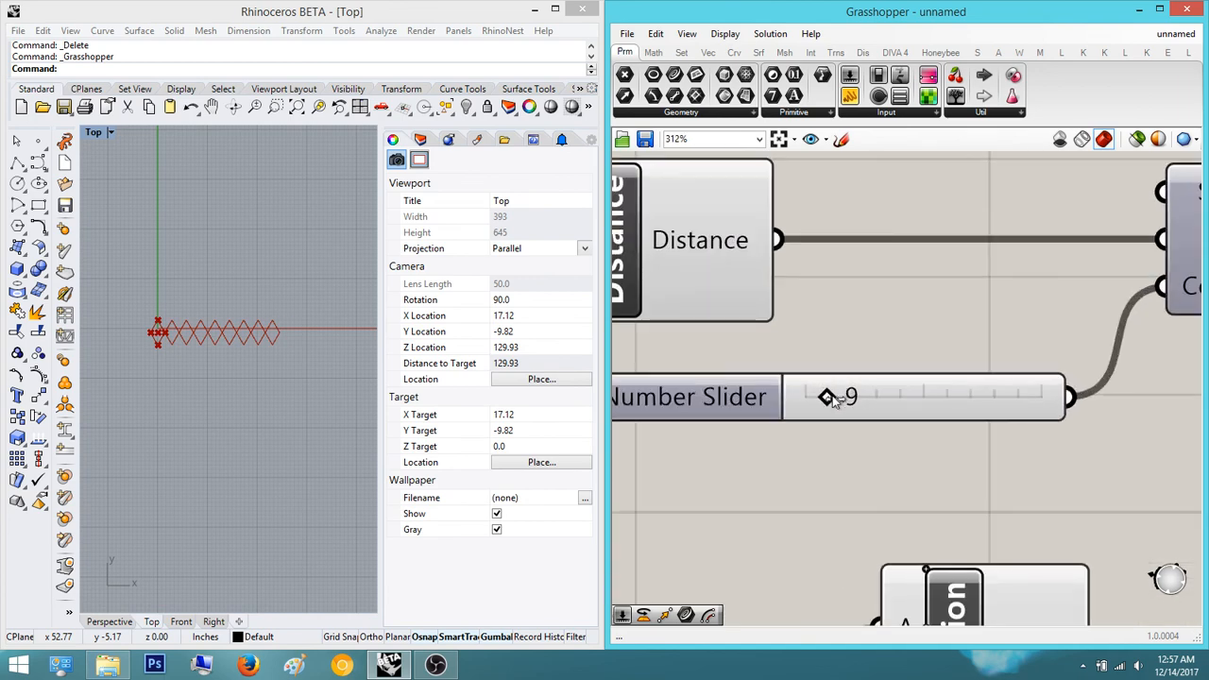
pyautogui.moveTo(836, 395); pyautogui.dragTo(841, 395)
# - Move the Series component closer to Unit X so that the two line up horizontally
pyautogui.scroll(-3, 940, 335)
pyautogui.scroll(3, 979, 342)
pyautogui.moveTo(988, 337); pyautogui.dragTo(1088, 300)
pyautogui.scroll(-3, 1088, 300)
pyautogui.moveTo(1086, 338); pyautogui.dragTo(956, 399, button='right')
pyautogui.click(1124, 361)
pyautogui.click(1098, 412)
pyautogui.moveTo(1098, 412); pyautogui.dragTo(821, 433, button='right')
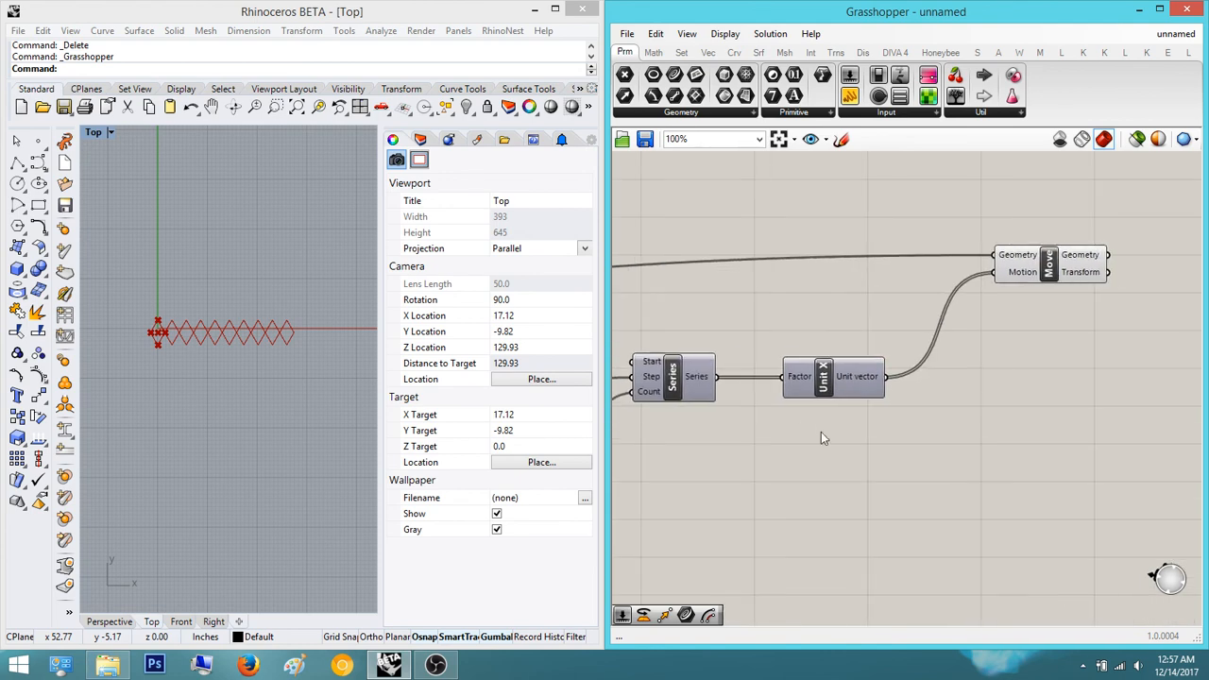
# - Add a second Move component to the right of the existing Move
pyautogui.click(1045, 270)
pyautogui.moveTo(162, 334); pyautogui.dragTo(190, 335, button='right')
pyautogui.scroll(2, 217, 337)
pyautogui.click(956, 317)
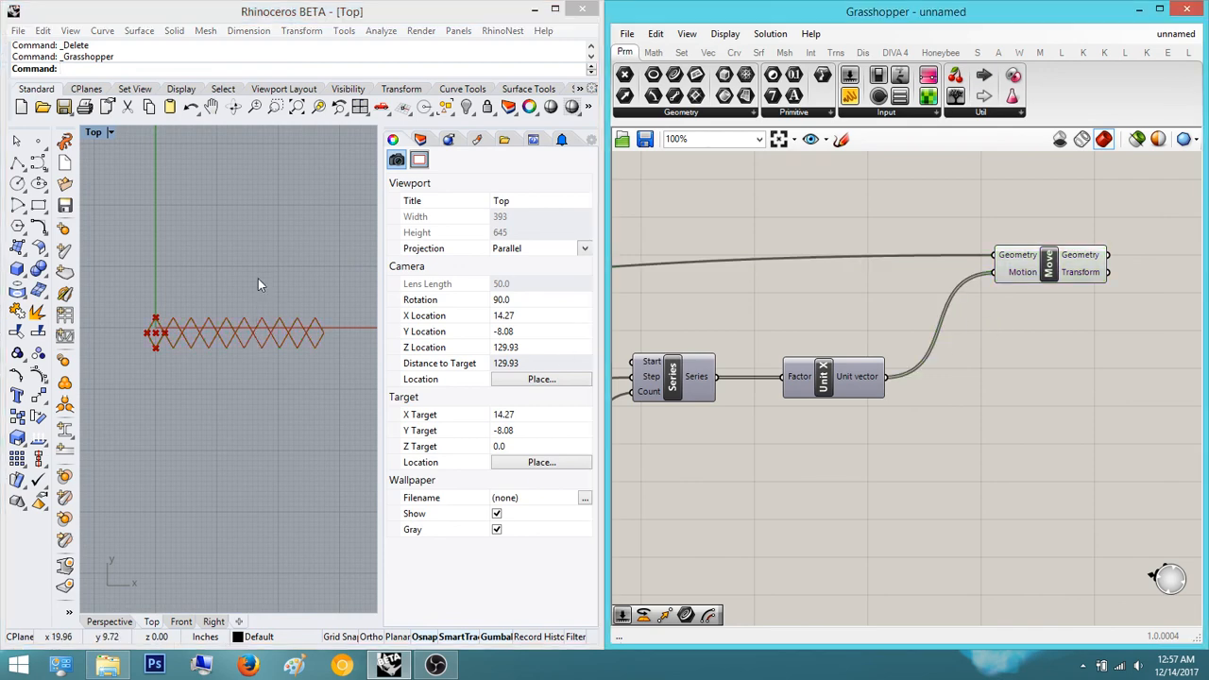
pyautogui.moveTo(893, 434); pyautogui.dragTo(812, 438, button='right')
pyautogui.doubleClick(1159, 293)
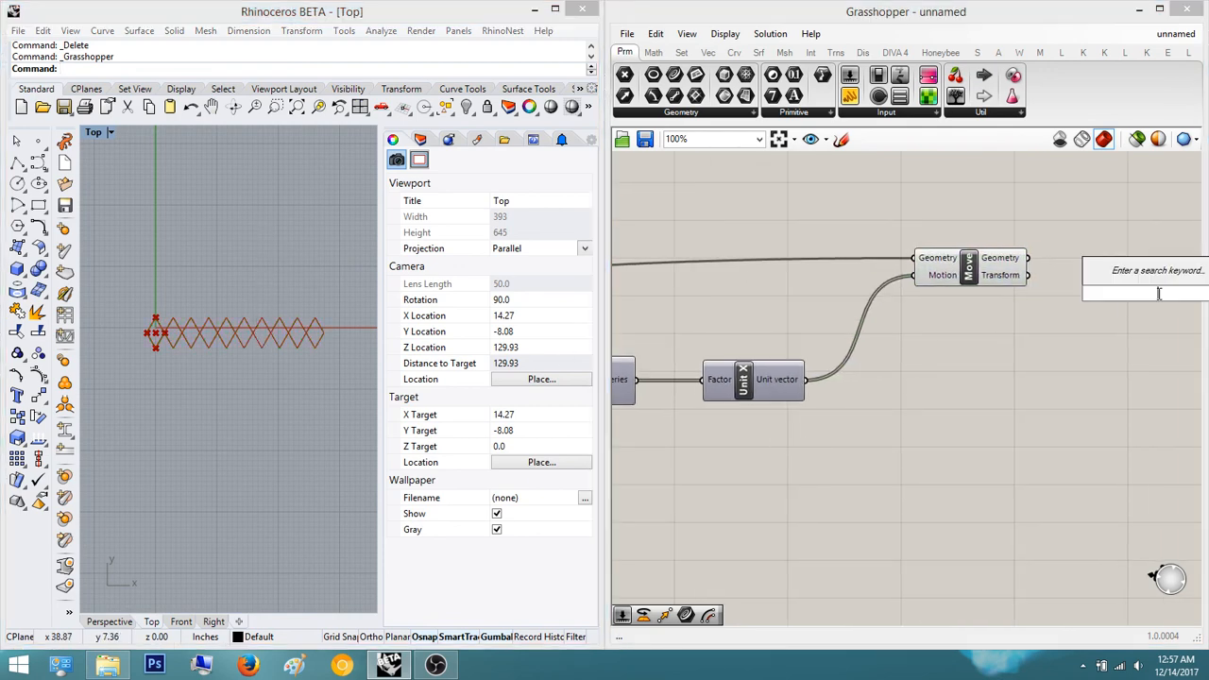
pyautogui.write('move')
pyautogui.press('Return')
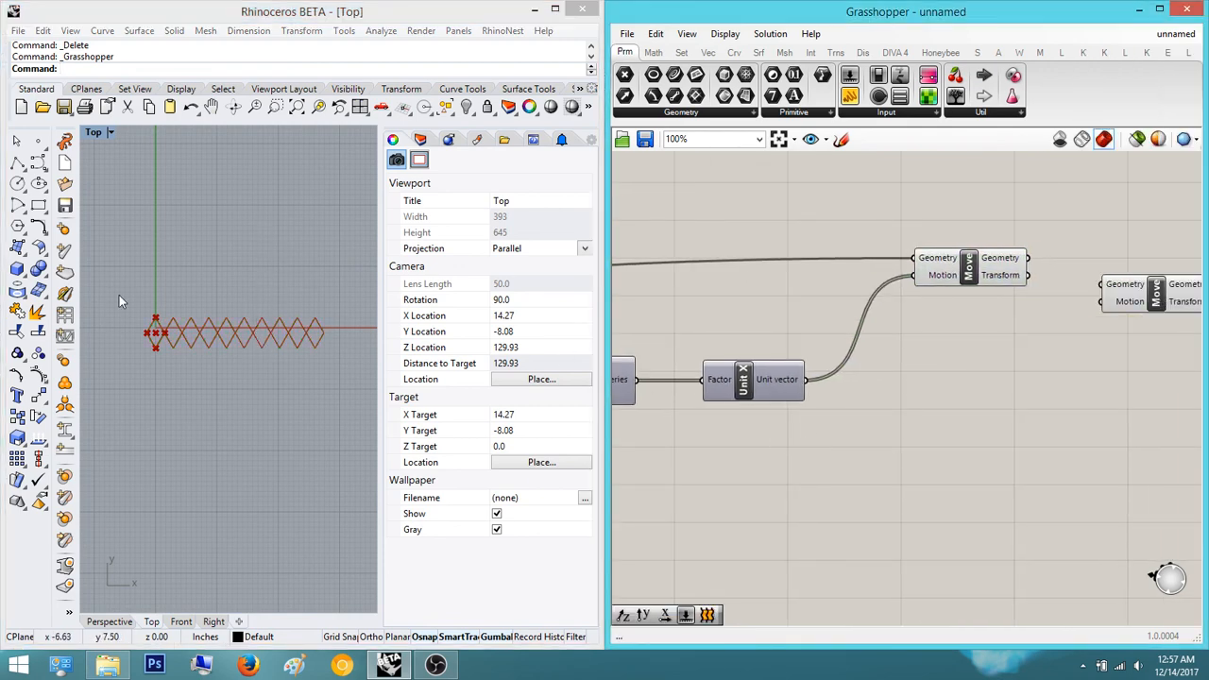
# - Examine the first diamond's corner points and centroid in the Top viewport to judge the offset for the second row of diamonds
pyautogui.scroll(4, 133, 321)
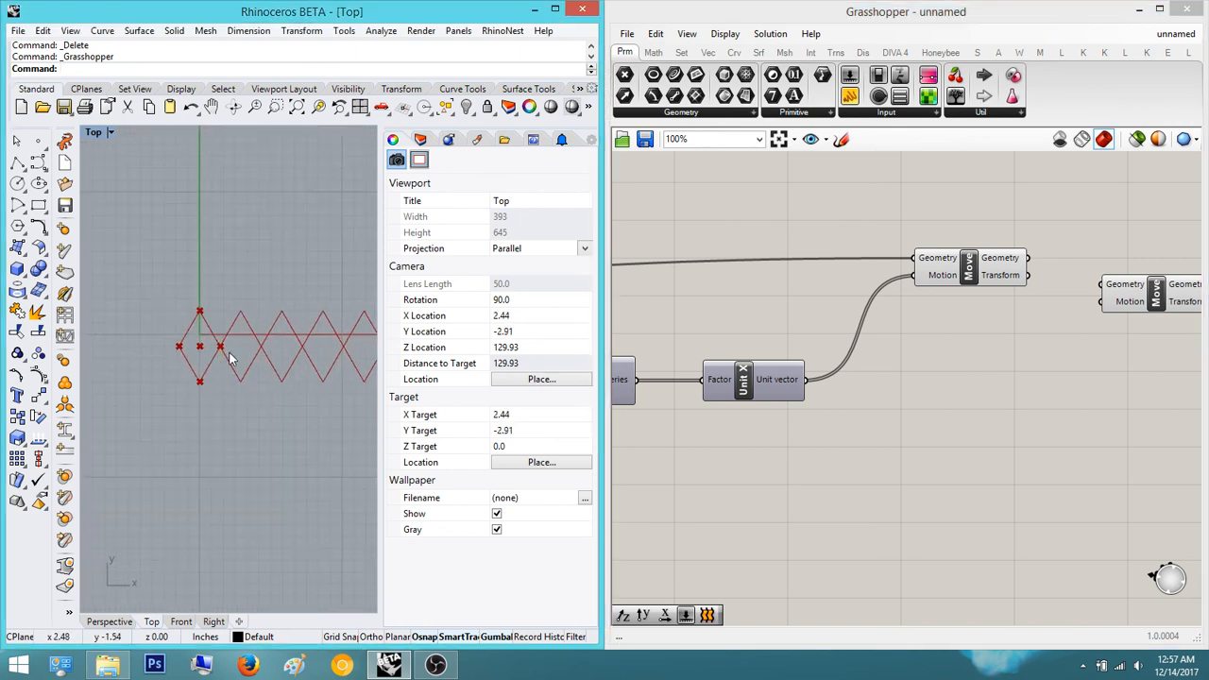
pyautogui.moveTo(215, 348); pyautogui.dragTo(184, 450, button='right')
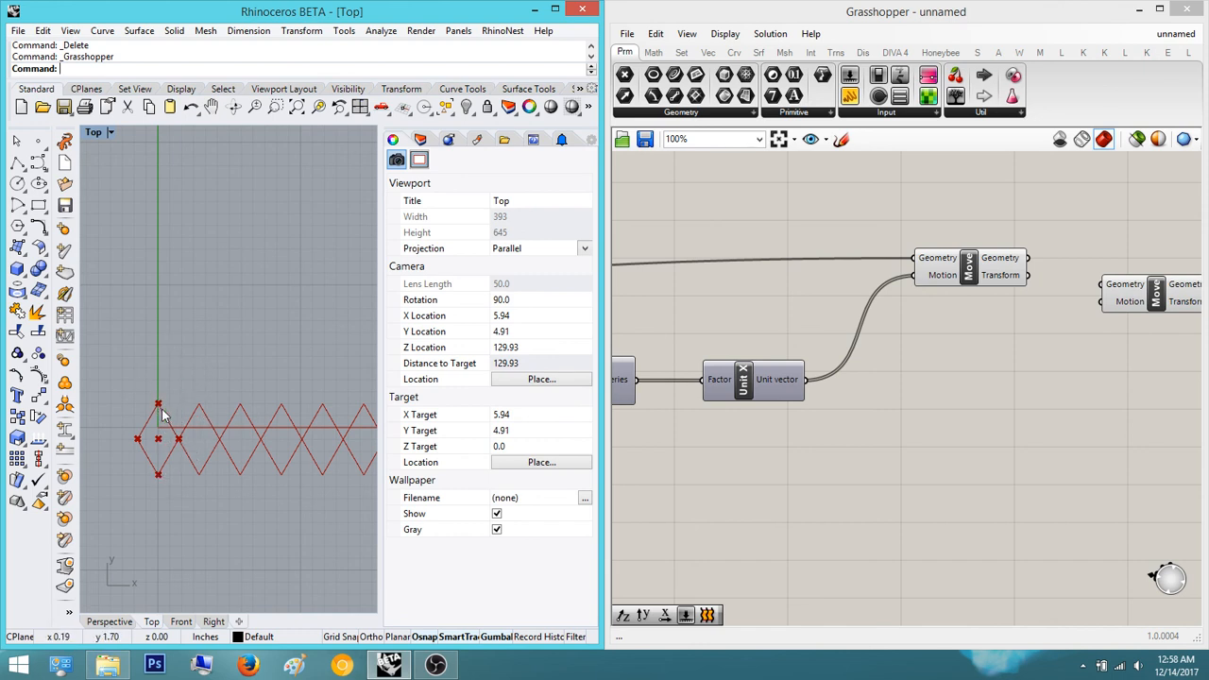
pyautogui.moveTo(177, 347); pyautogui.dragTo(188, 422, button='right')
pyautogui.moveTo(264, 438); pyautogui.dragTo(232, 430, button='right')
pyautogui.scroll(-4, 223, 426)
pyautogui.moveTo(164, 416); pyautogui.dragTo(217, 438, button='right')
pyautogui.scroll(2, 235, 416)
pyautogui.scroll(-1, 1046, 427)
pyautogui.moveTo(1046, 427); pyautogui.dragTo(879, 406, button='right')
pyautogui.scroll(3, 980, 334)
pyautogui.click(726, 251)
pyautogui.click(782, 349)
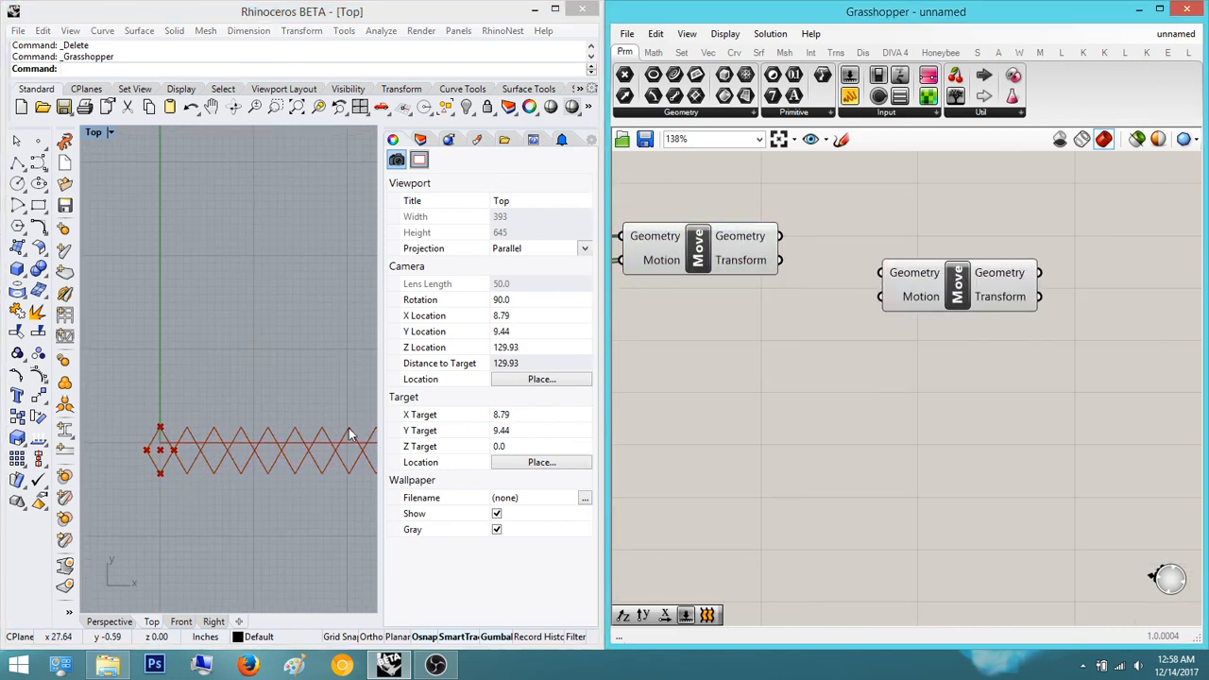
pyautogui.scroll(3, 219, 425)
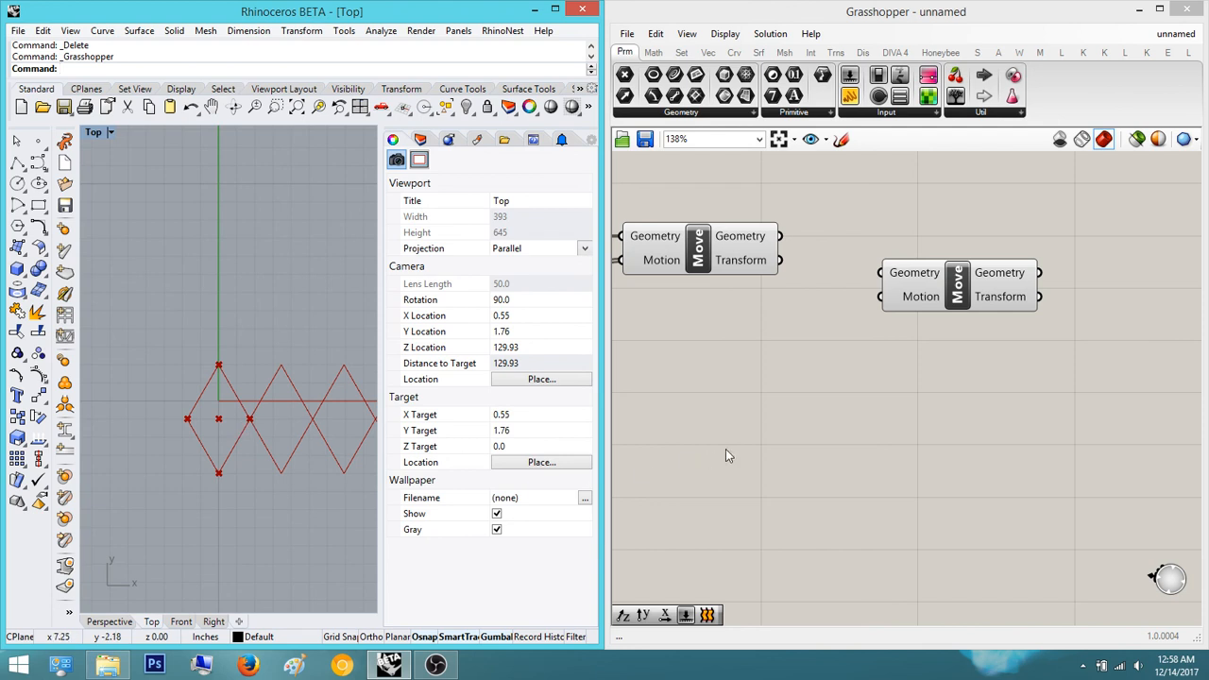
pyautogui.moveTo(725, 455); pyautogui.dragTo(781, 448, button='right')
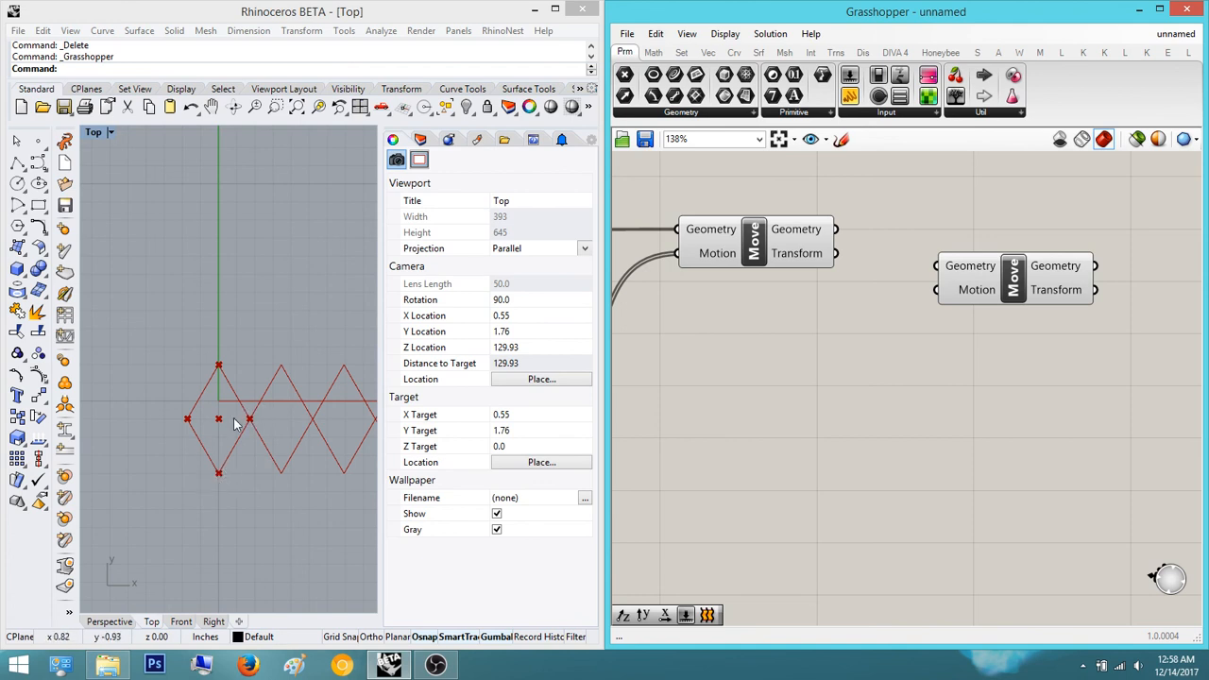
# - Add a Unit X component driving the second Move's Motion, with the first Move's Geometry output as the second Move's Geometry input
pyautogui.scroll(-5, 995, 368)
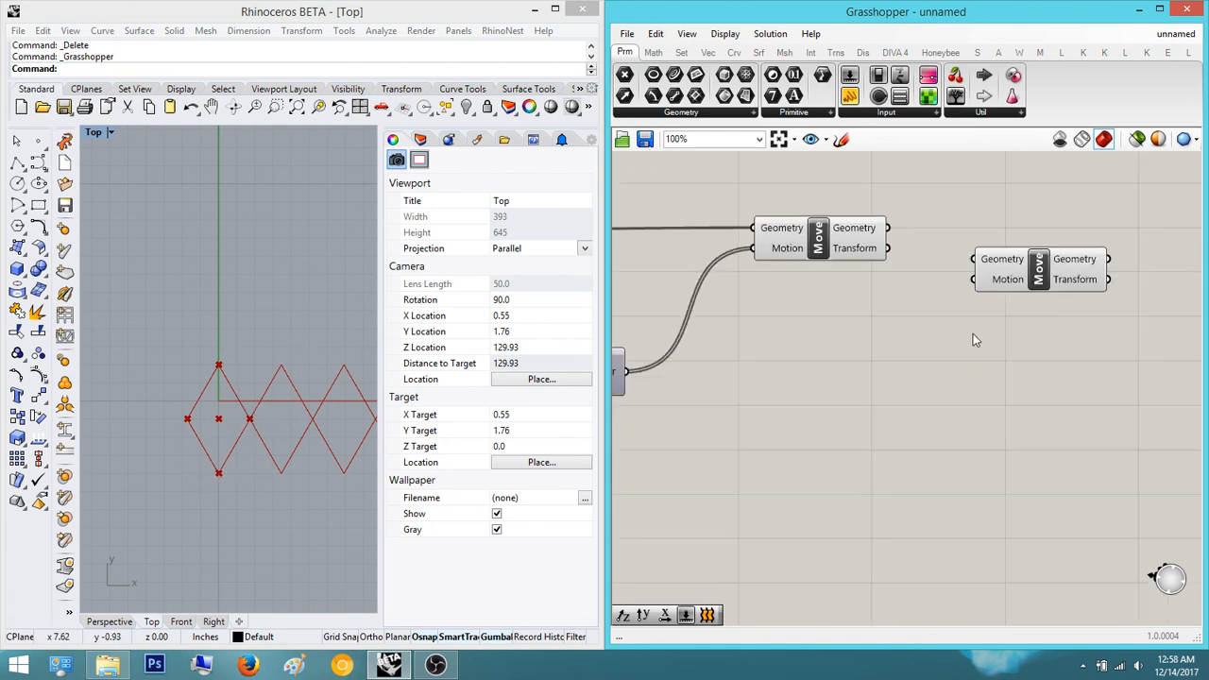
pyautogui.doubleClick(1010, 430)
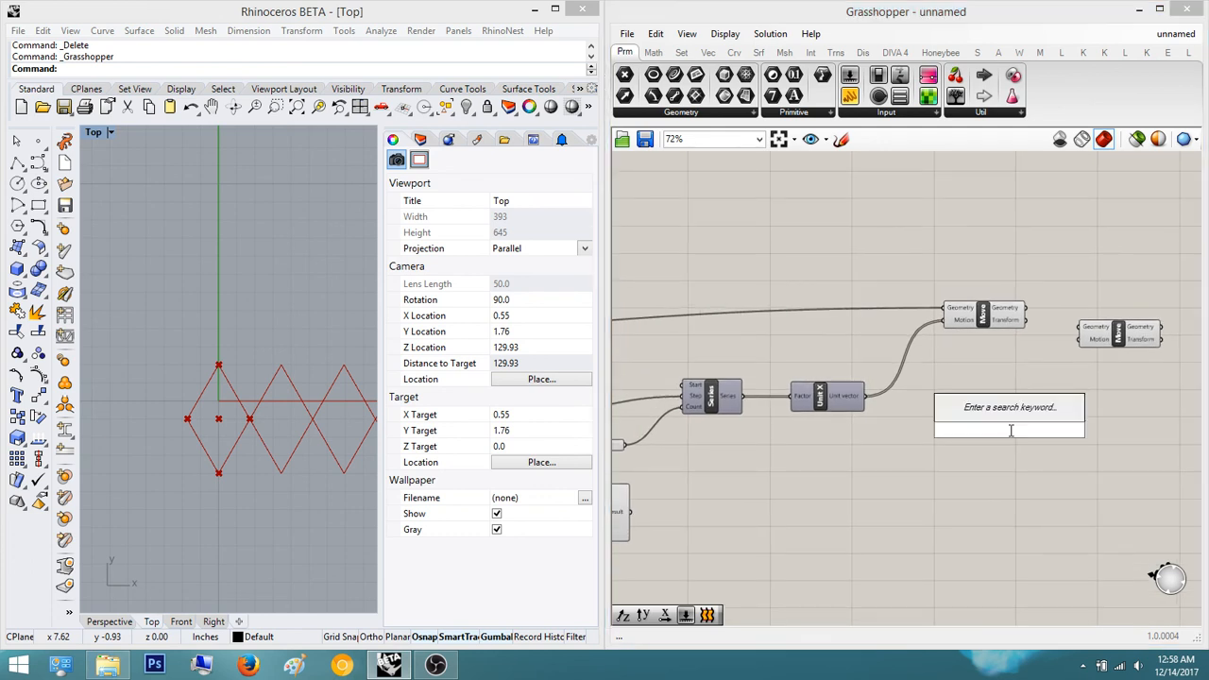
pyautogui.write('x')
pyautogui.press('Return')
pyautogui.scroll(4, 1008, 429)
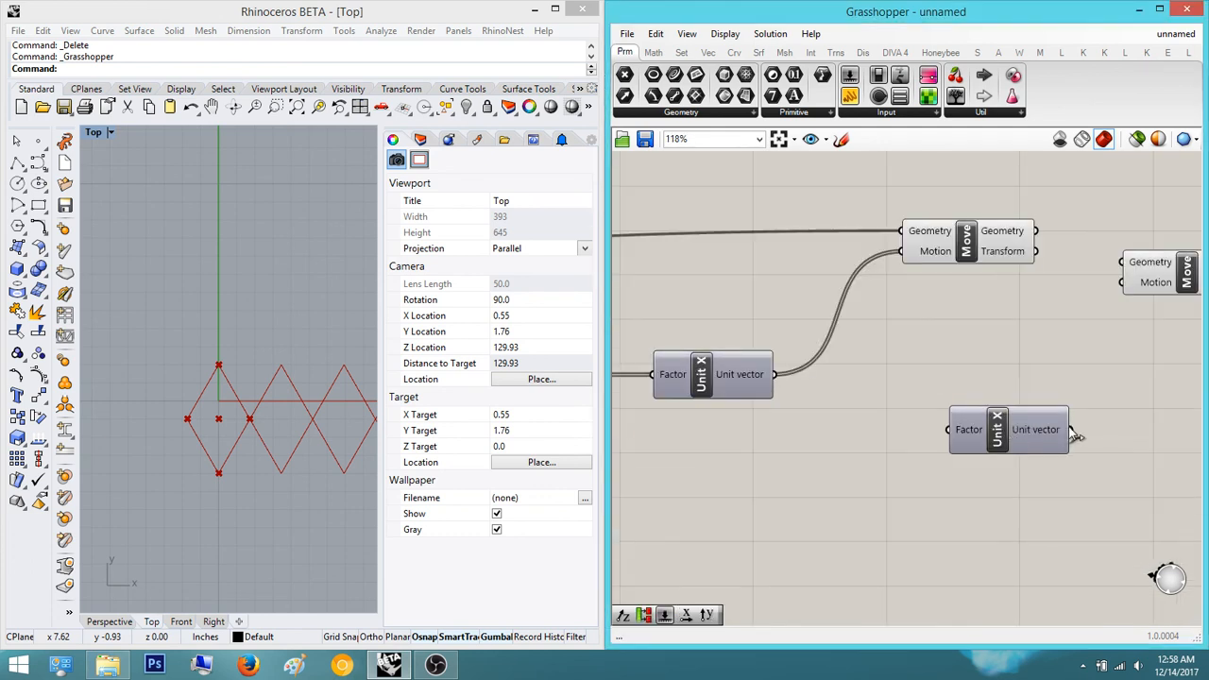
pyautogui.moveTo(1070, 429); pyautogui.dragTo(1122, 282)
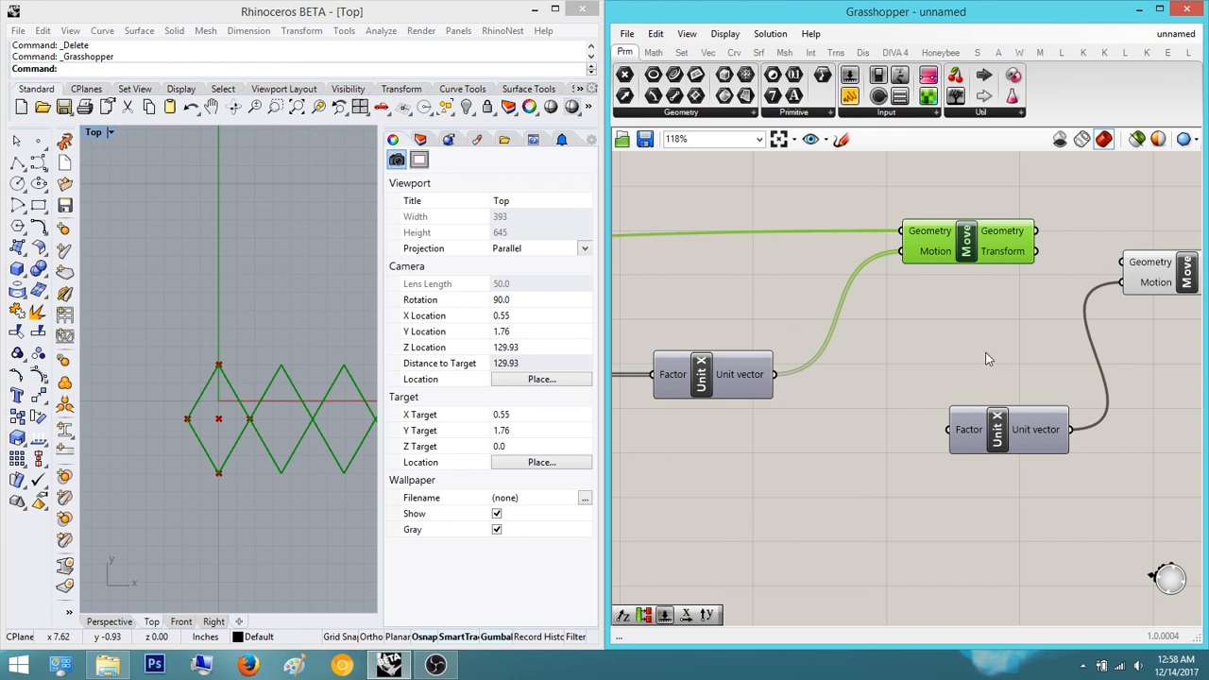
pyautogui.moveTo(1122, 264); pyautogui.dragTo(1039, 231)
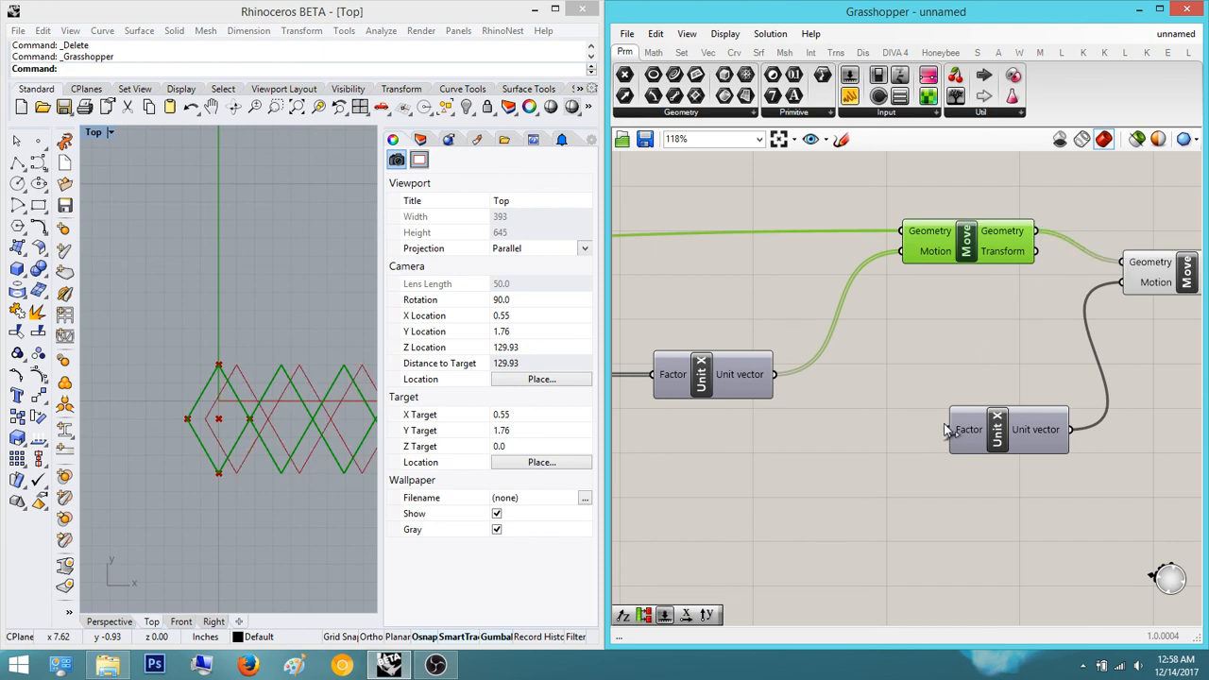
# - Delete the Multiplication component and its number slider of 2 after the centroid Distance component
pyautogui.scroll(-4, 928, 424)
pyautogui.moveTo(844, 418); pyautogui.dragTo(888, 400, button='right')
pyautogui.scroll(4, 654, 459)
pyautogui.moveTo(653, 459); pyautogui.dragTo(761, 440, button='right')
pyautogui.click(746, 453)
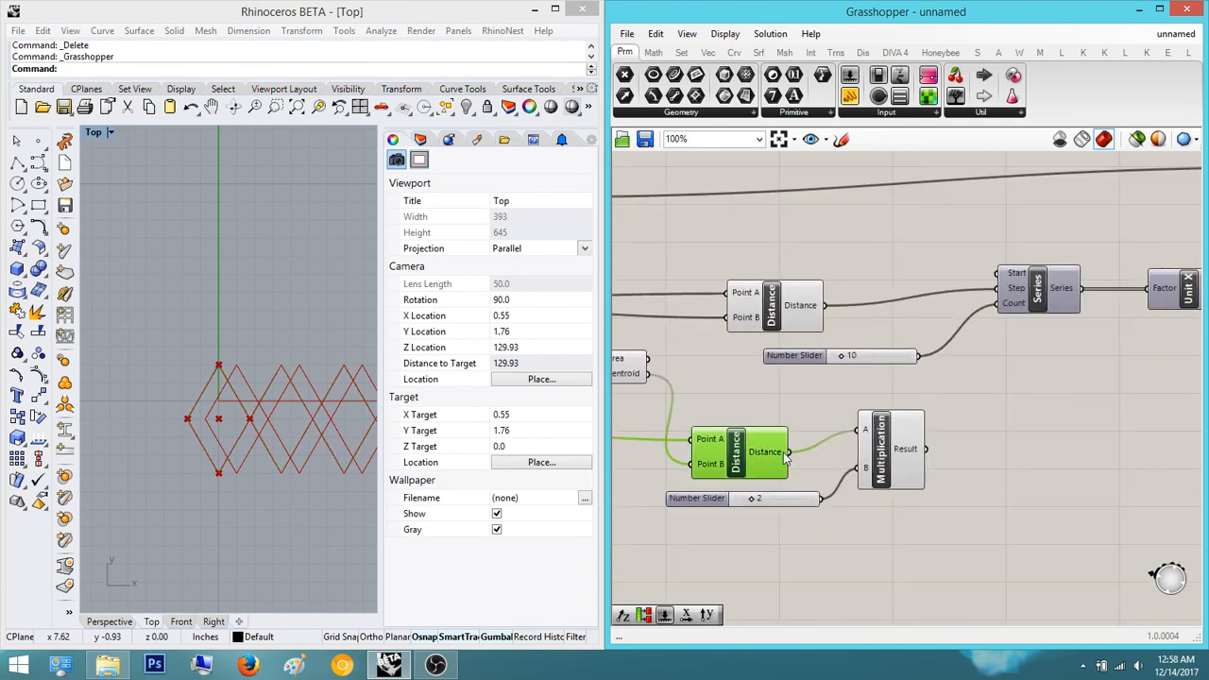
pyautogui.scroll(-5, 865, 442)
pyautogui.scroll(3, 788, 440)
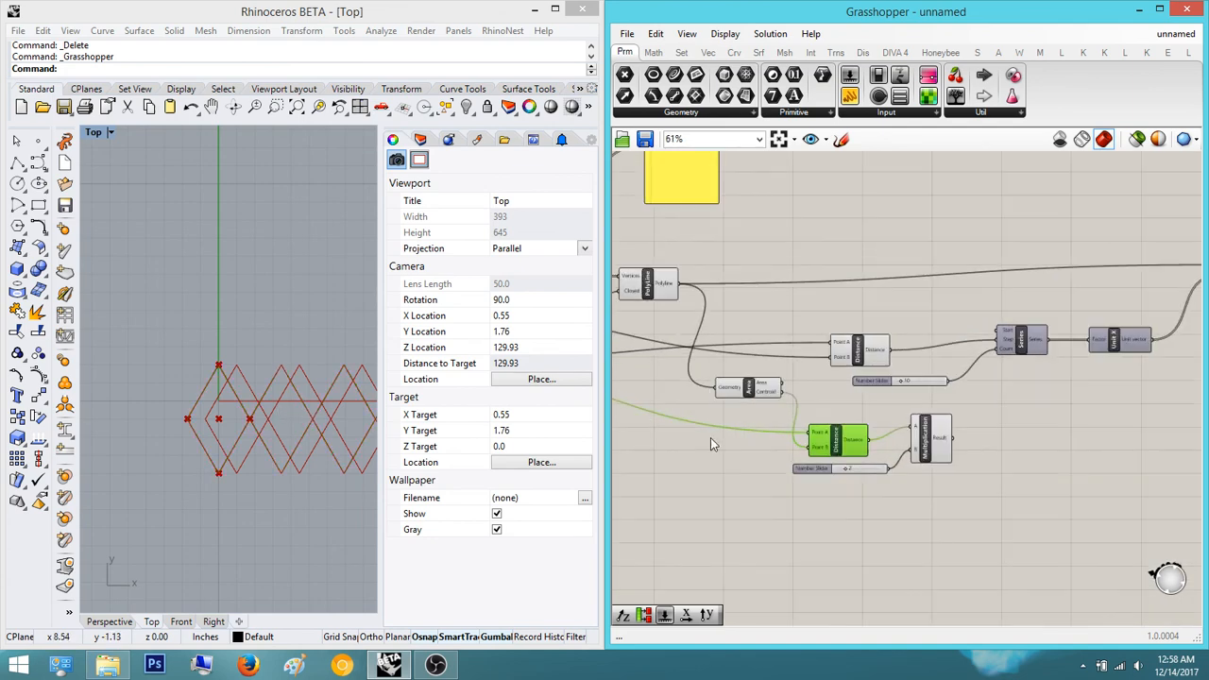
pyautogui.moveTo(988, 503); pyautogui.dragTo(786, 421)
pyautogui.scroll(3, 916, 454)
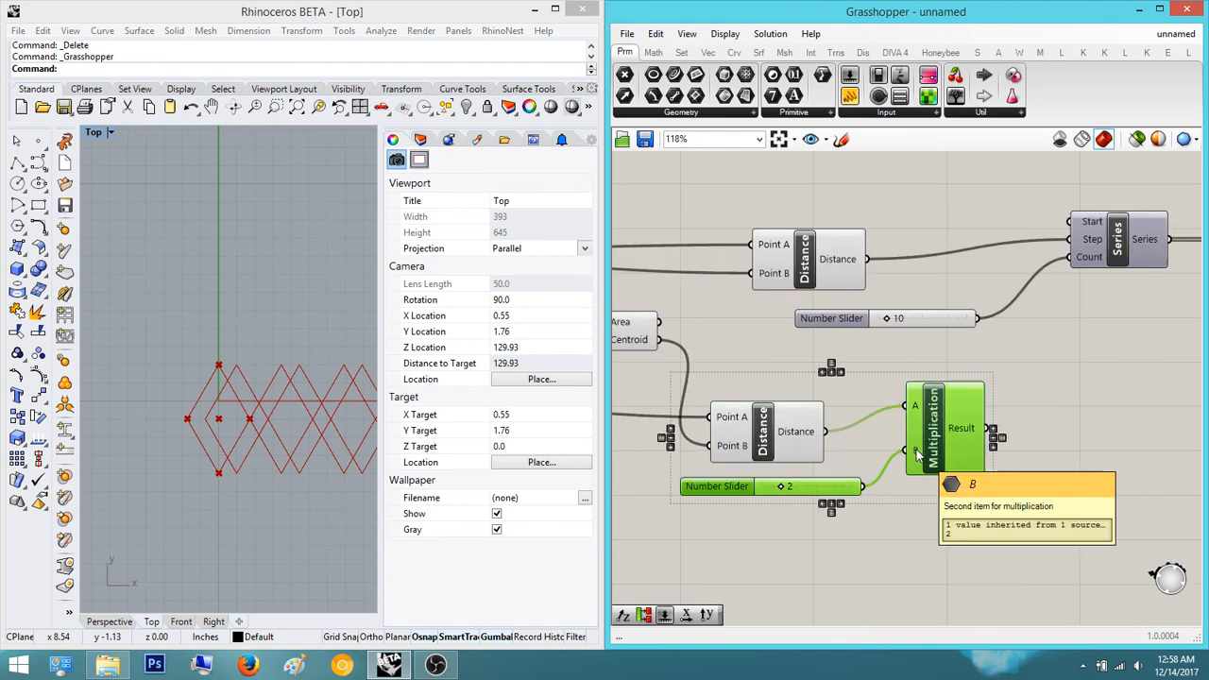
pyautogui.press('Delete')
# - Feed the centroid Distance output into the Factor of the second Unit X
pyautogui.scroll(2, 916, 451)
pyautogui.click(753, 431)
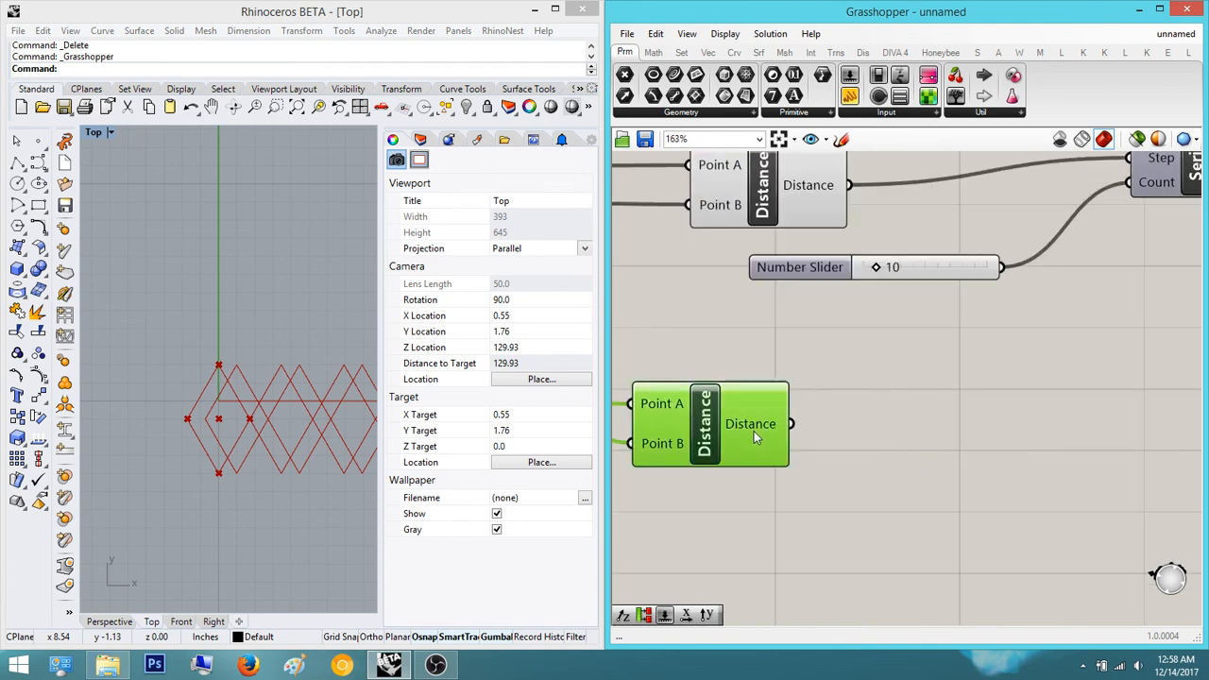
pyautogui.scroll(-5, 897, 406)
pyautogui.moveTo(794, 424); pyautogui.dragTo(1141, 365)
pyautogui.scroll(-4, 1069, 399)
pyautogui.scroll(6, 1068, 397)
pyautogui.moveTo(1051, 407); pyautogui.dragTo(948, 418, button='right')
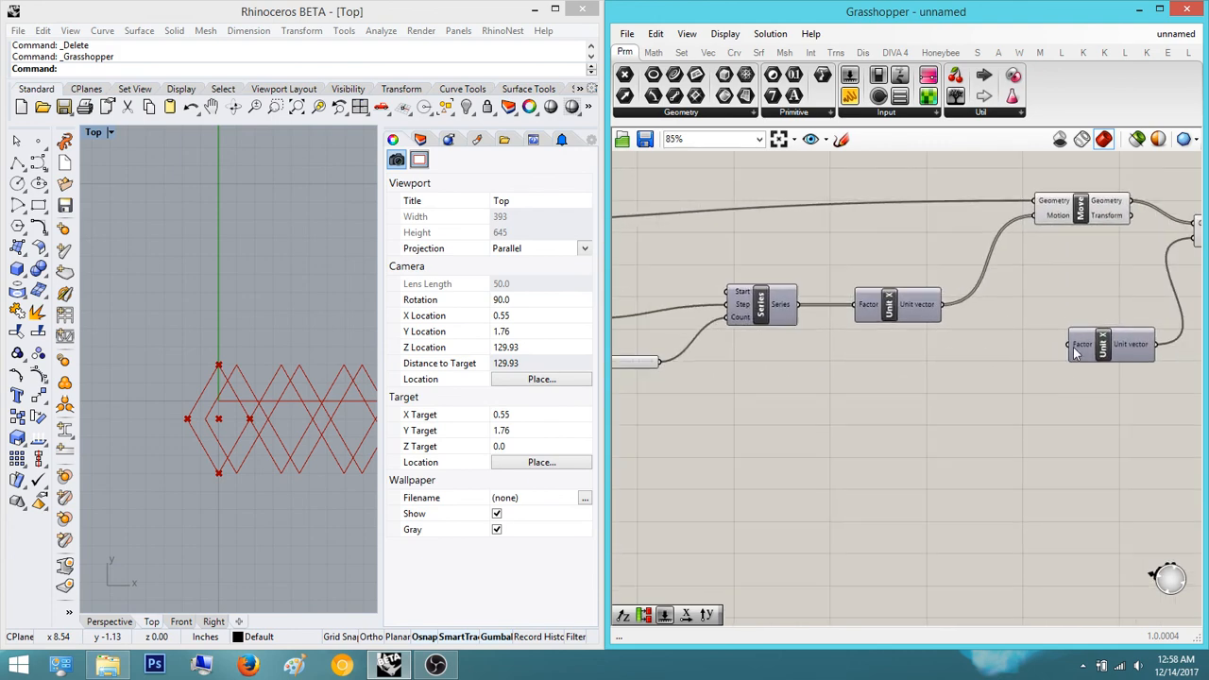
pyautogui.scroll(-5, 1066, 349)
pyautogui.moveTo(1071, 347); pyautogui.dragTo(866, 384)
pyautogui.moveTo(1017, 417); pyautogui.dragTo(932, 436, button='right')
pyautogui.scroll(1, 933, 436)
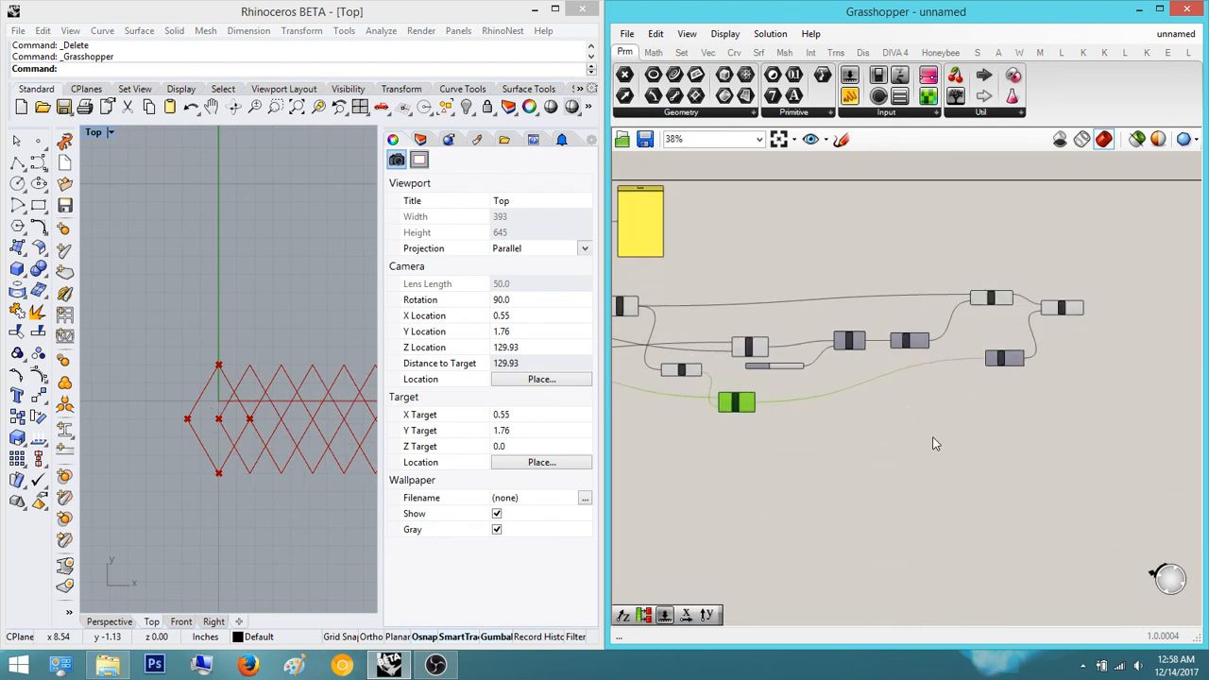
pyautogui.click(933, 443)
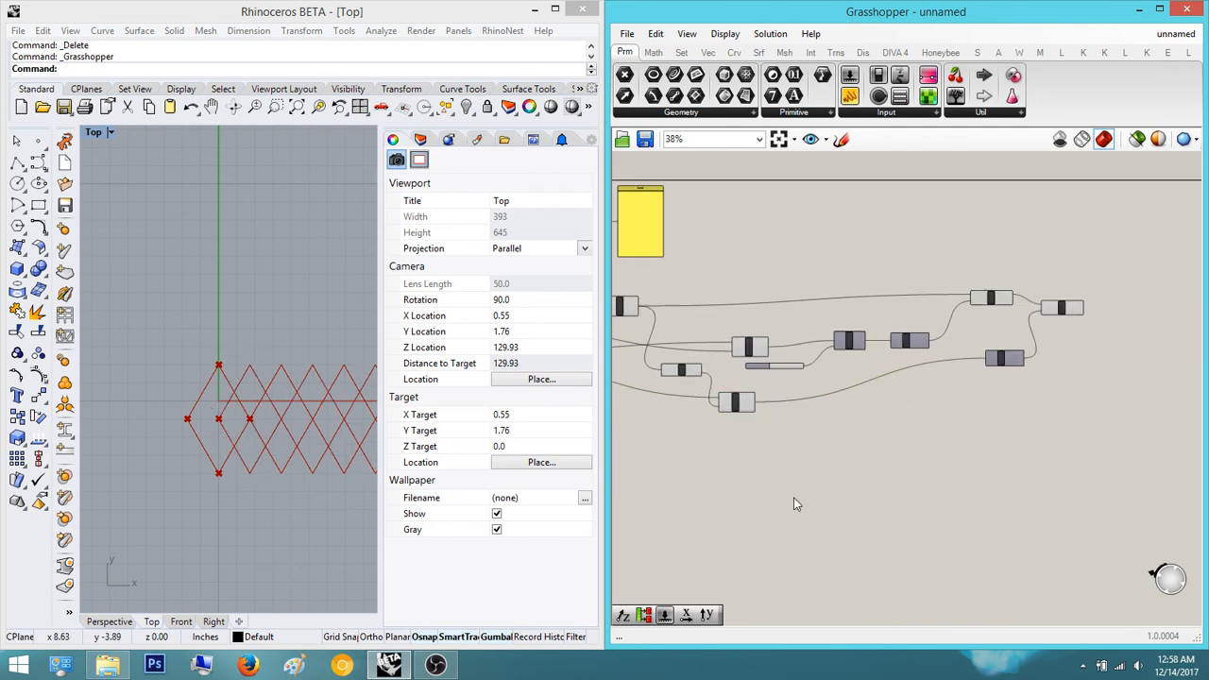
# - Add another Distance component below the Area component
pyautogui.scroll(2, 858, 410)
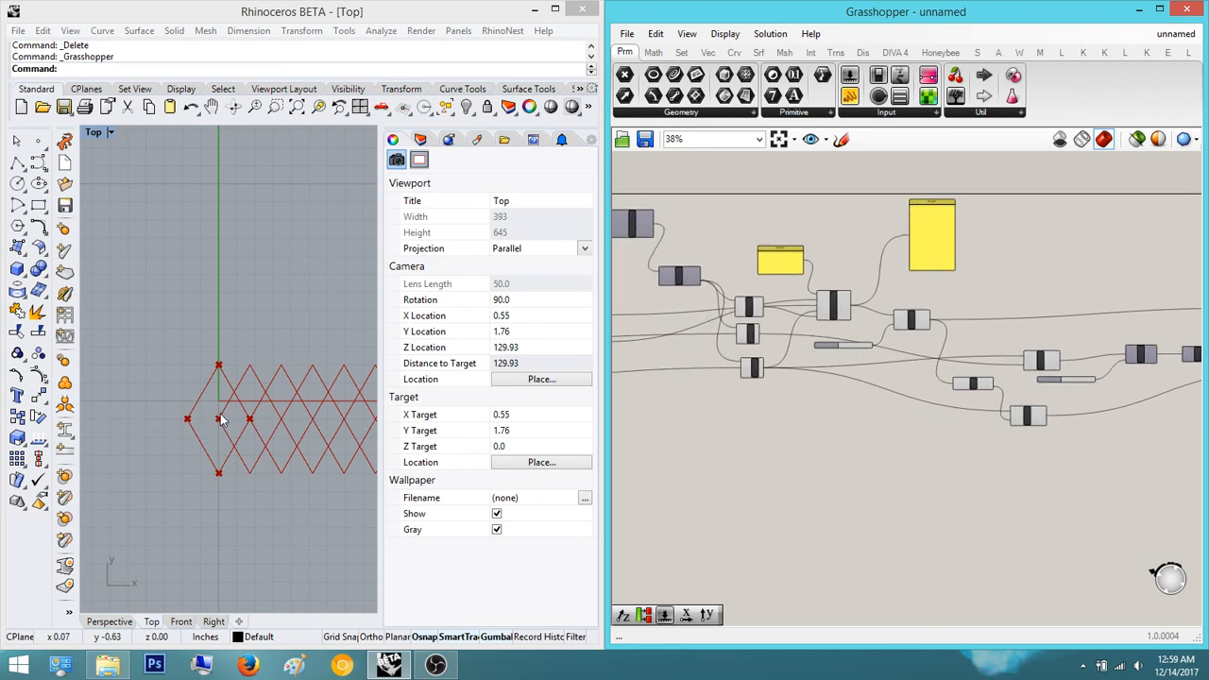
pyautogui.moveTo(794, 438); pyautogui.dragTo(793, 452, button='right')
pyautogui.scroll(3, 939, 401)
pyautogui.moveTo(939, 402); pyautogui.dragTo(836, 426, button='right')
pyautogui.scroll(1, 837, 426)
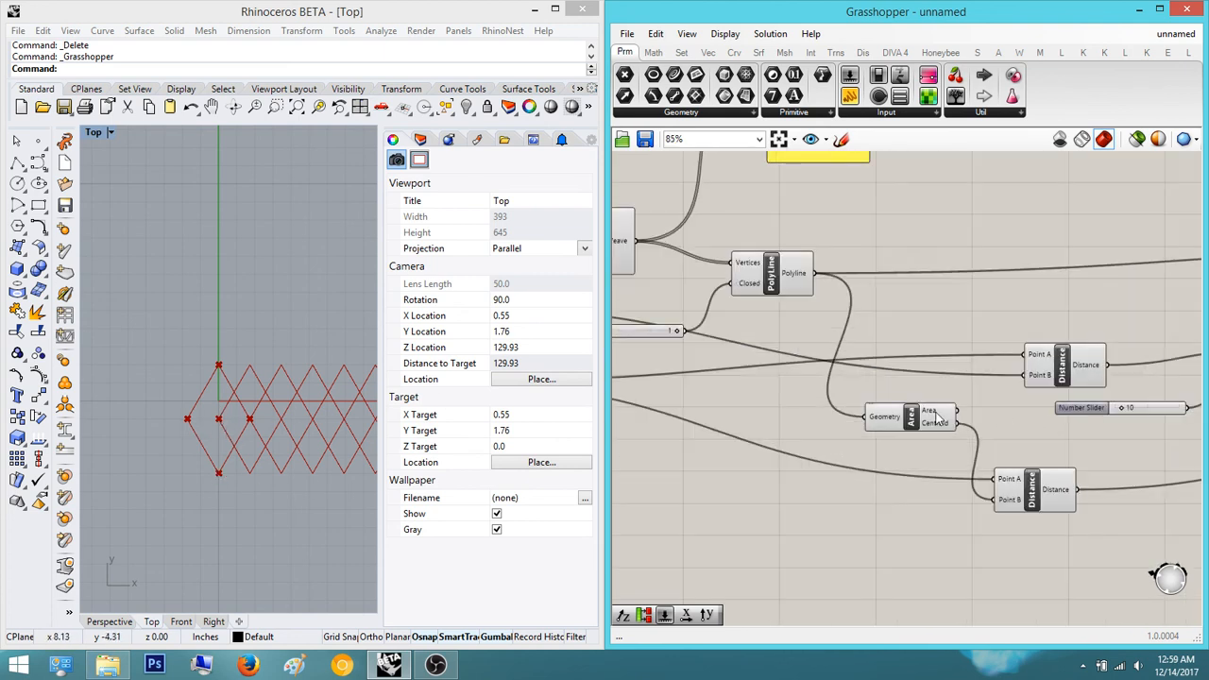
pyautogui.click(933, 413)
pyautogui.doubleClick(891, 511)
pyautogui.write('dist')
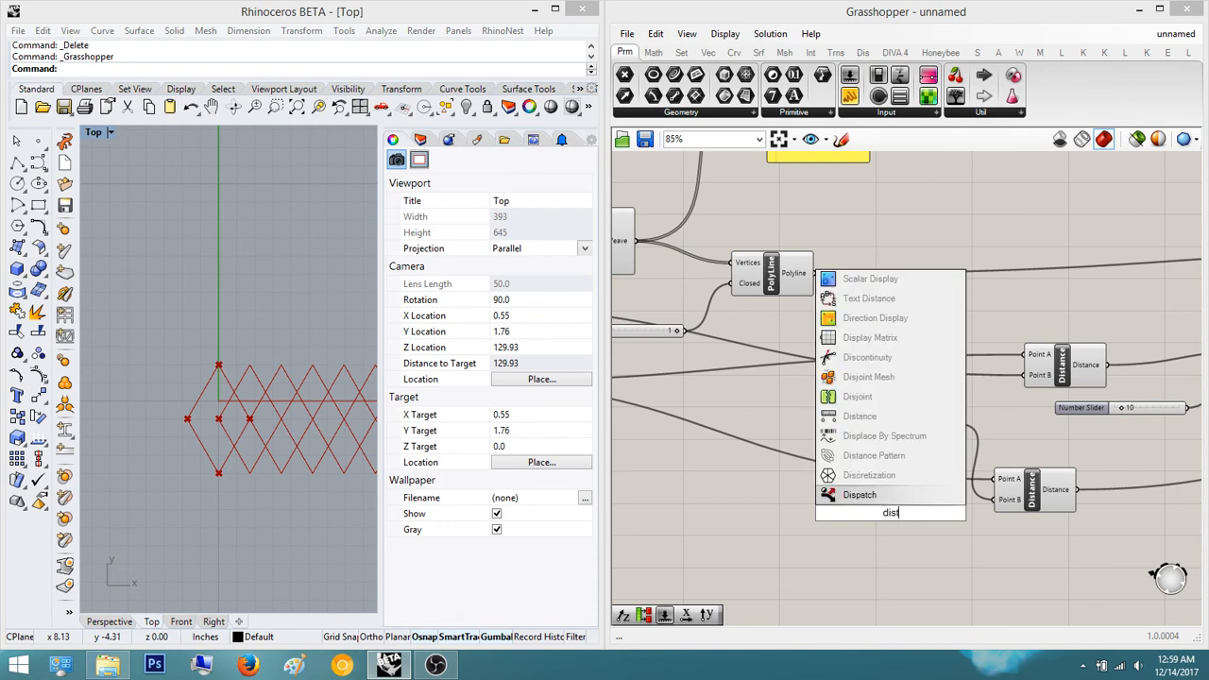
pyautogui.press('Return')
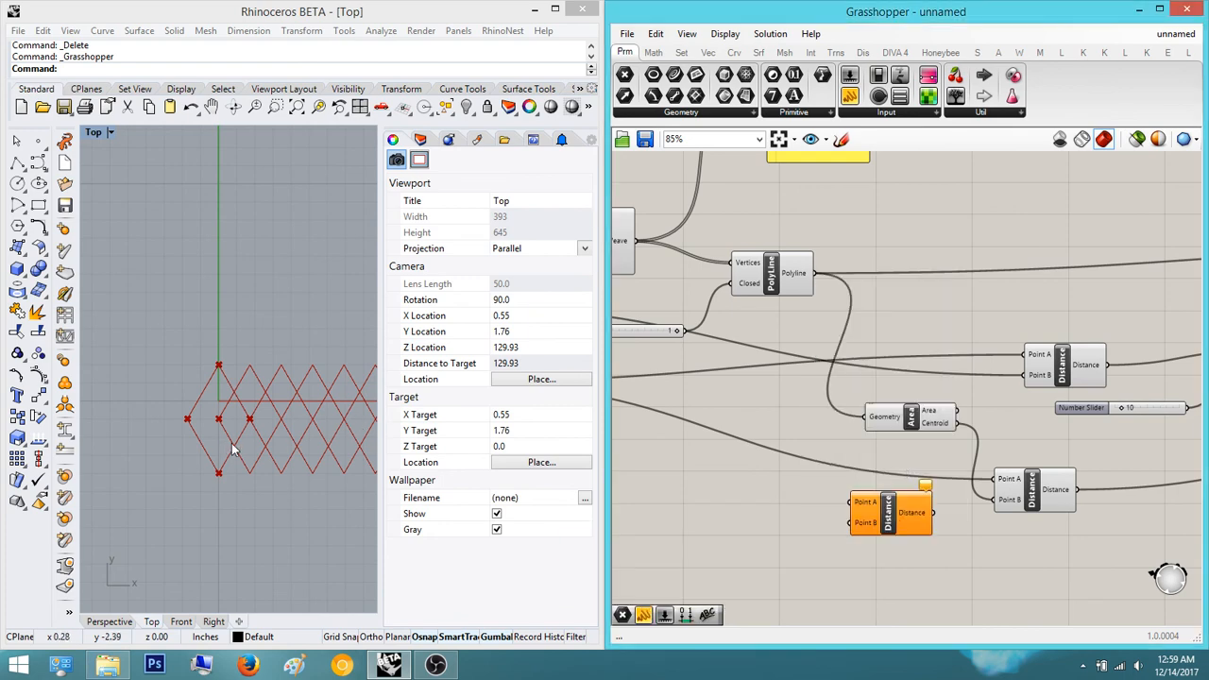
# - Connect the uppermost List Item's point and the Area centroid to the new Distance component's point inputs
pyautogui.moveTo(726, 497); pyautogui.dragTo(911, 424, button='right')
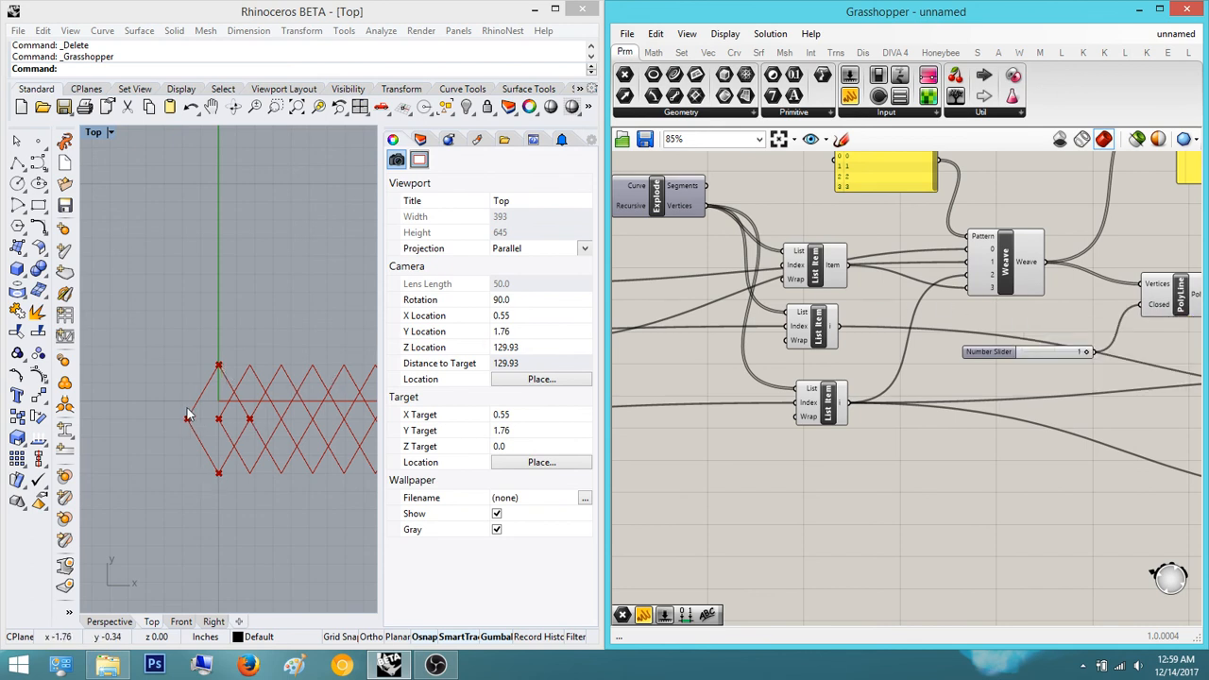
pyautogui.click(829, 277)
pyautogui.moveTo(848, 265); pyautogui.dragTo(1094, 366)
pyautogui.scroll(-5, 982, 264)
pyautogui.scroll(4, 1120, 423)
pyautogui.scroll(3, 976, 390)
pyautogui.moveTo(1083, 288); pyautogui.dragTo(960, 383)
pyautogui.click(1031, 397)
pyautogui.moveTo(1030, 397); pyautogui.dragTo(782, 418, button='right')
pyautogui.click(910, 485)
# - Position the new Distance component directly below the existing centroid Distance component
pyautogui.scroll(-6, 758, 402)
pyautogui.moveTo(743, 395); pyautogui.dragTo(989, 401)
pyautogui.scroll(5, 1064, 345)
pyautogui.scroll(-3, 1012, 383)
pyautogui.scroll(-1, 1009, 388)
pyautogui.scroll(3, 977, 405)
pyautogui.scroll(-1, 1069, 433)
pyautogui.moveTo(1138, 434); pyautogui.dragTo(925, 433, button='right')
pyautogui.scroll(-4, 812, 434)
pyautogui.moveTo(812, 433); pyautogui.dragTo(950, 381, button='right')
pyautogui.moveTo(707, 380); pyautogui.dragTo(769, 398)
# - Add a third Move component to the right of the second Move
pyautogui.scroll(3, 838, 406)
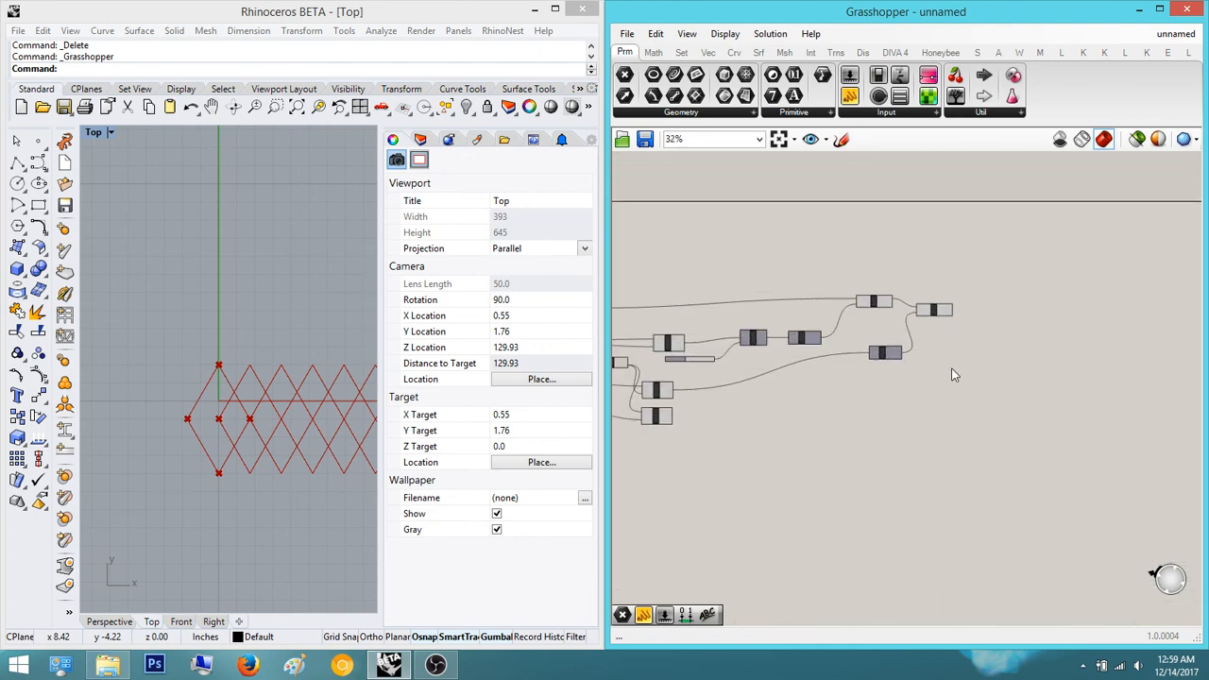
pyautogui.doubleClick(973, 312)
pyautogui.write('move')
pyautogui.press('Return')
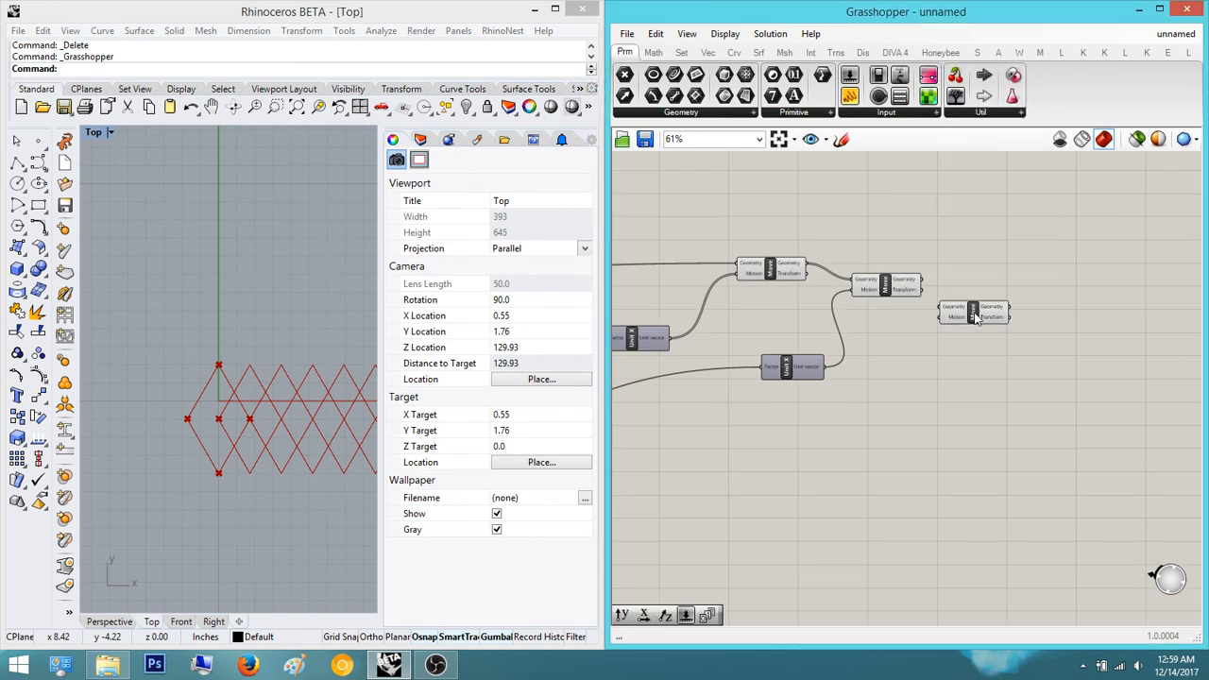
# - Turn off the preview of the second Move component
pyautogui.scroll(3, 948, 273)
pyautogui.click(948, 270)
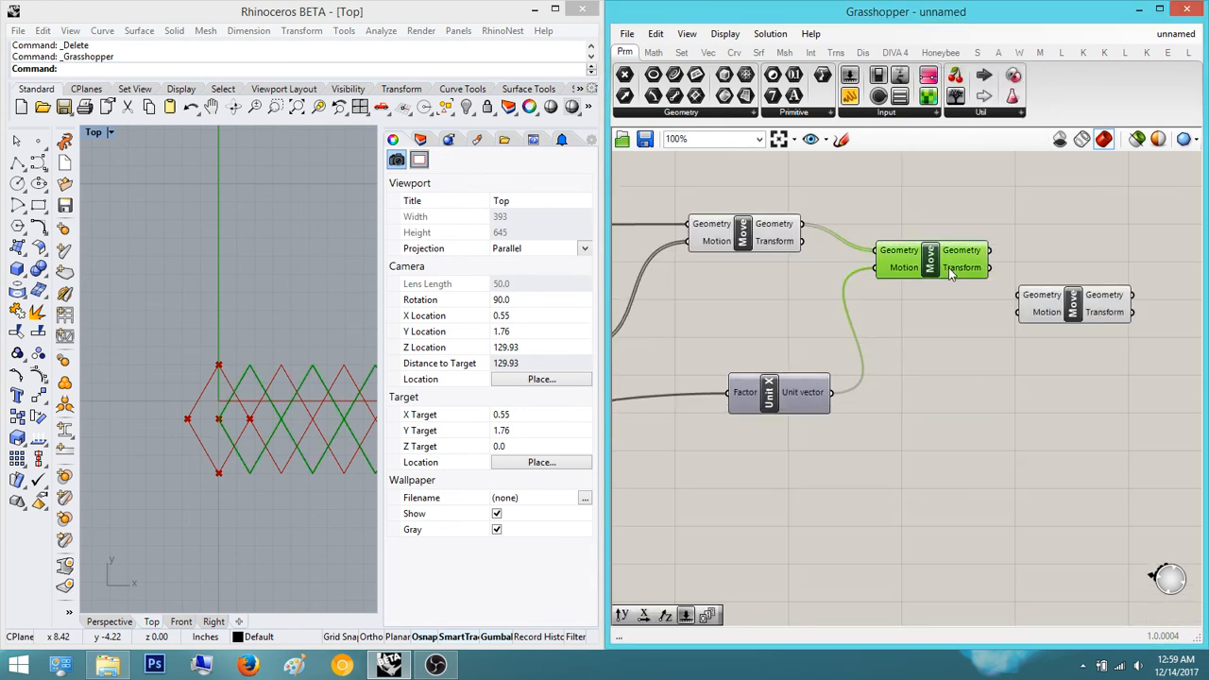
pyautogui.middleClick(948, 266)
pyautogui.click(999, 219)
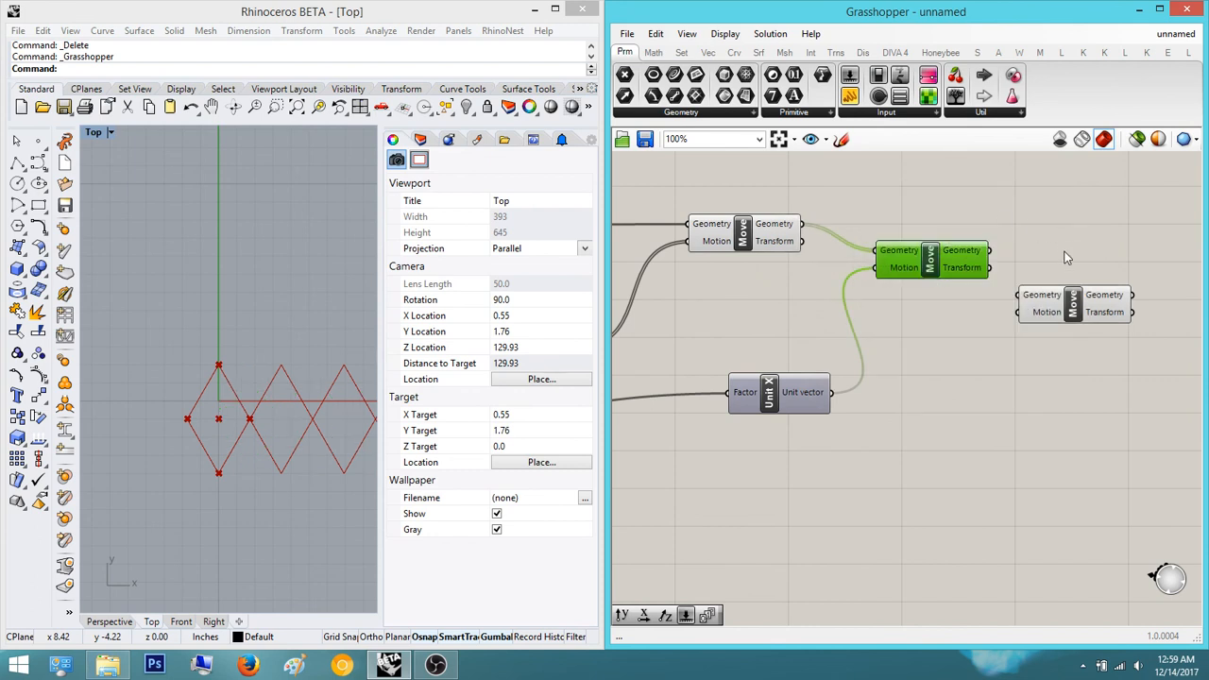
pyautogui.click(1067, 216)
# - Reposition the third Move component and connect a new Unit Y vector component to its Motion input
pyautogui.moveTo(1068, 216); pyautogui.dragTo(943, 220, button='right')
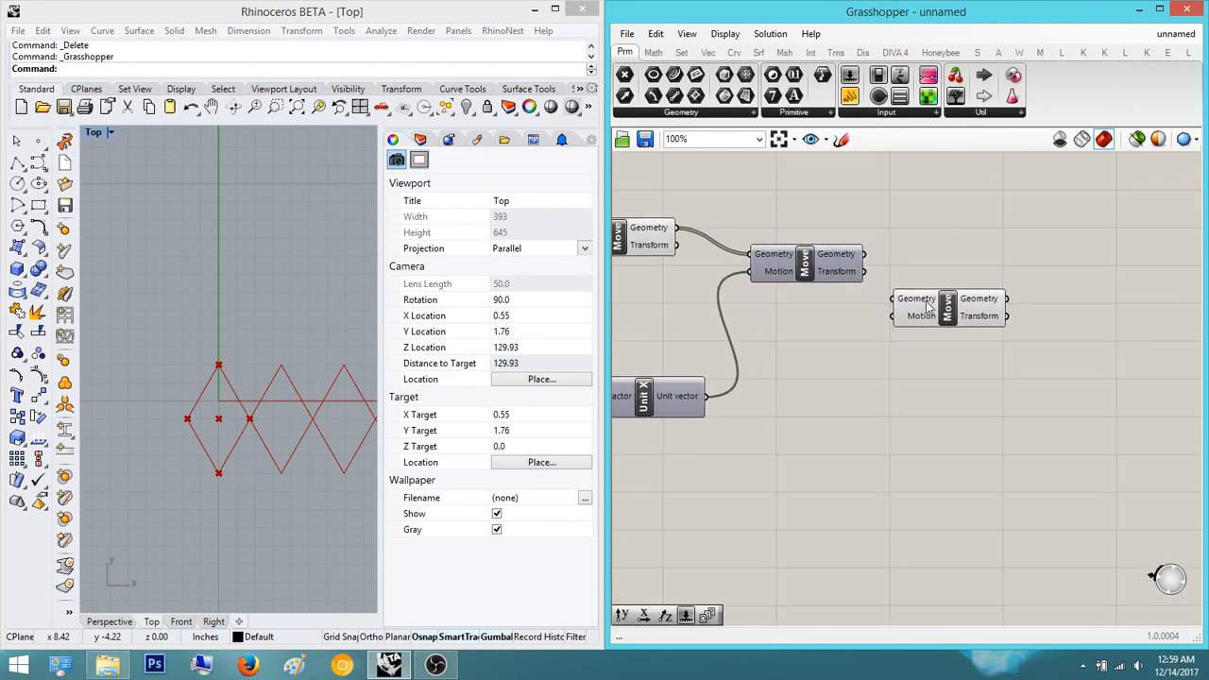
pyautogui.moveTo(929, 304); pyautogui.dragTo(979, 291)
pyautogui.doubleClick(926, 379)
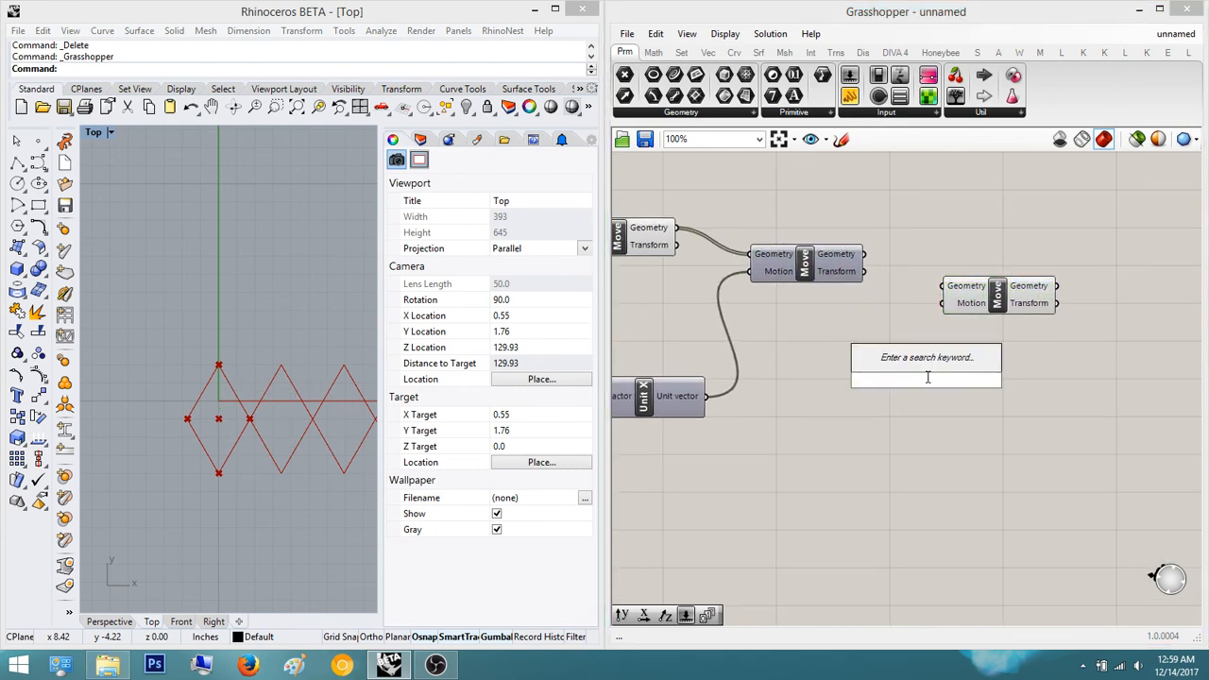
pyautogui.write('y')
pyautogui.press('Return')
pyautogui.moveTo(929, 383); pyautogui.dragTo(944, 311)
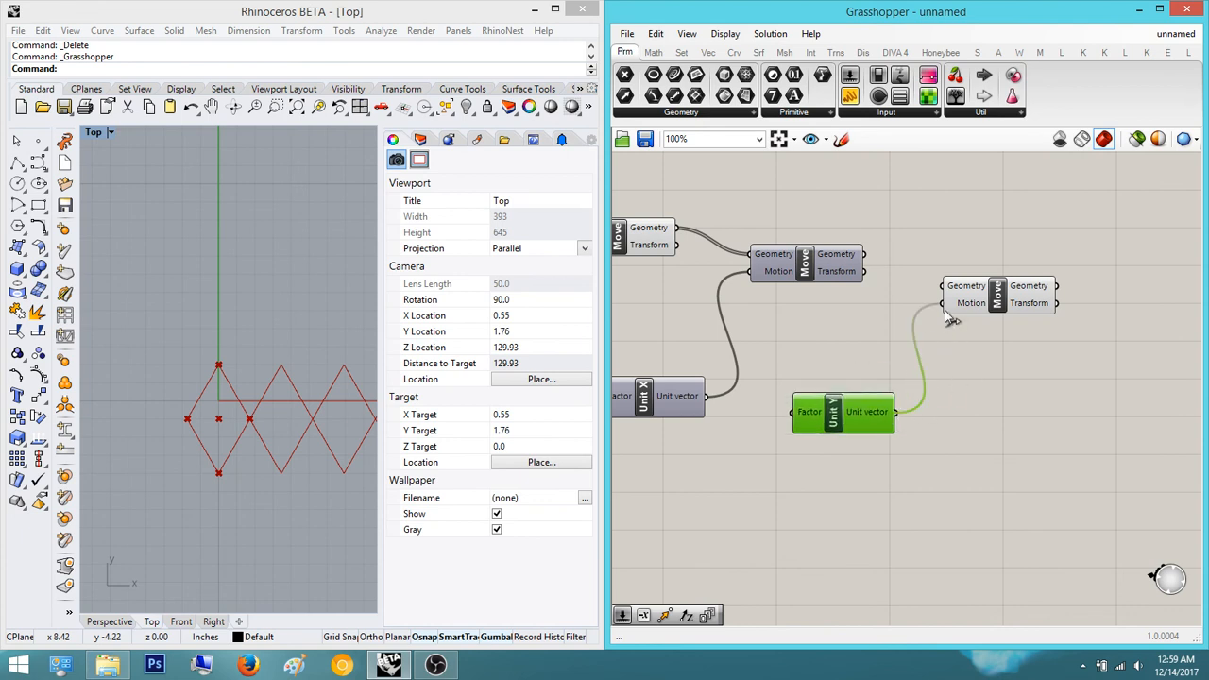
# - Connect the second Move's Geometry output to the third Move and the lower Distance output to Unit Y's Factor input
pyautogui.scroll(-4, 869, 331)
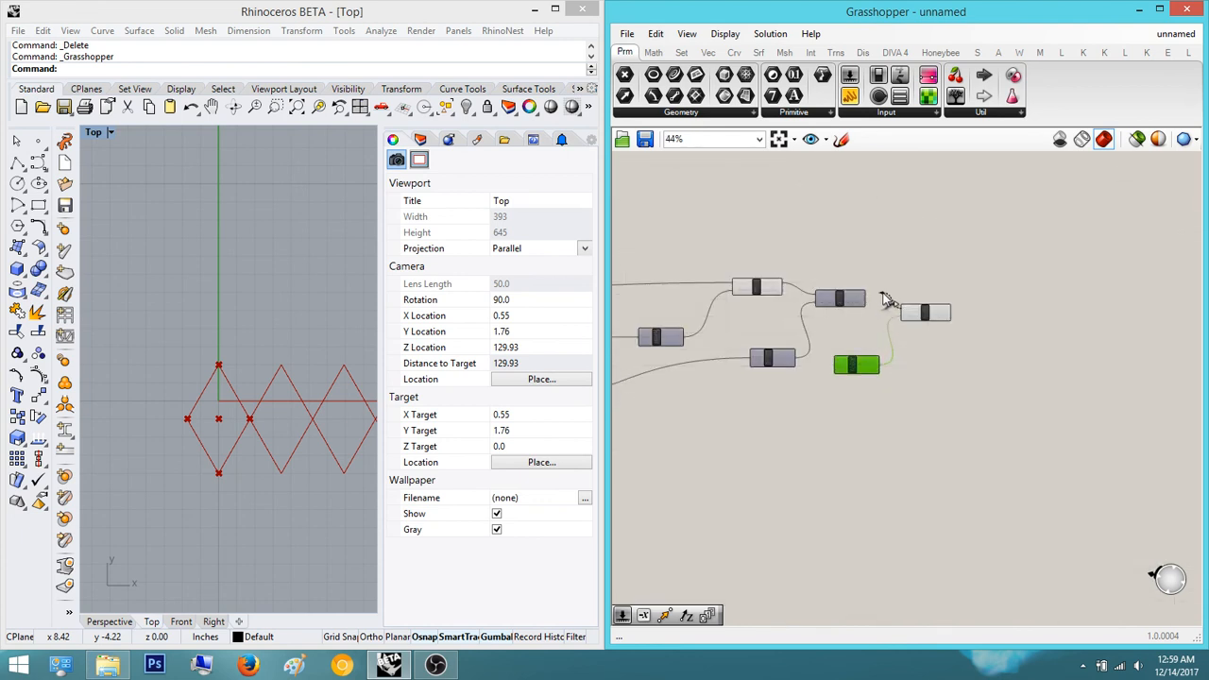
pyautogui.scroll(5, 841, 350)
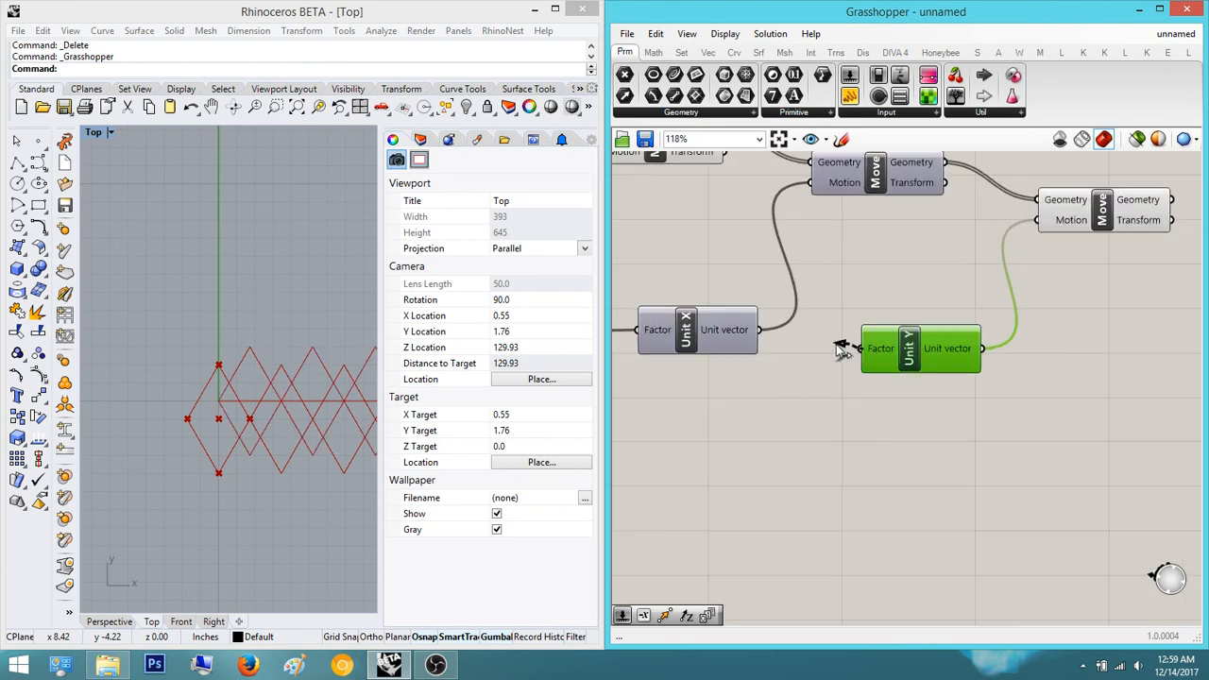
pyautogui.scroll(-7, 840, 377)
pyautogui.moveTo(836, 344); pyautogui.dragTo(908, 325)
pyautogui.scroll(9, 701, 424)
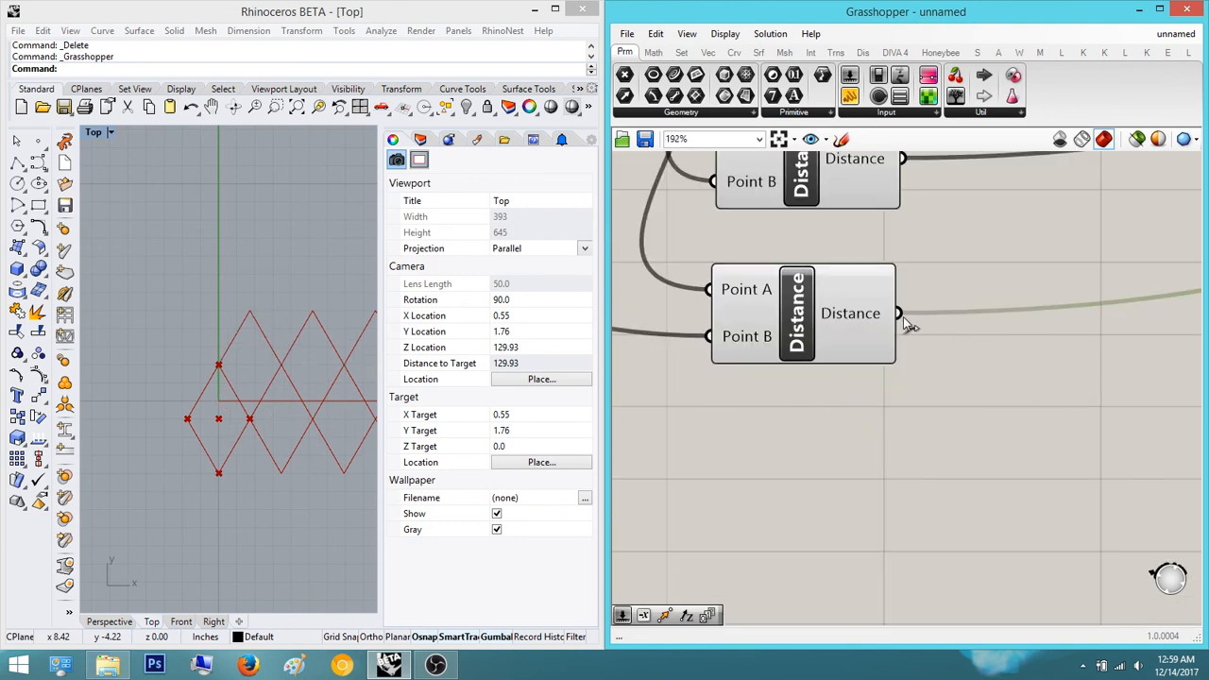
# - Examine the far end of the offset diamond row in the Rhino Top viewport
pyautogui.moveTo(253, 396); pyautogui.dragTo(210, 422, button='right')
pyautogui.scroll(-13, 210, 422)
pyautogui.moveTo(302, 423); pyautogui.dragTo(321, 399, button='right')
pyautogui.scroll(9, 233, 411)
pyautogui.scroll(2, 310, 389)
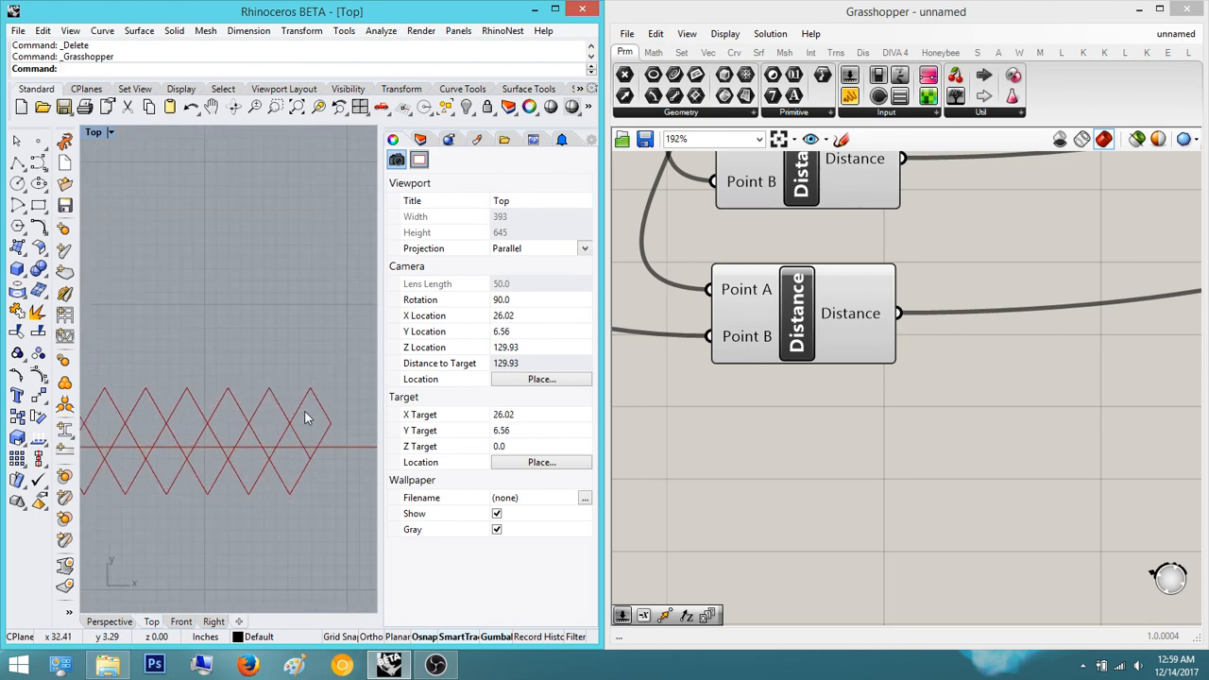
pyautogui.scroll(-3, 884, 380)
pyautogui.moveTo(1101, 378); pyautogui.dragTo(833, 414, button='right')
pyautogui.scroll(-1, 833, 414)
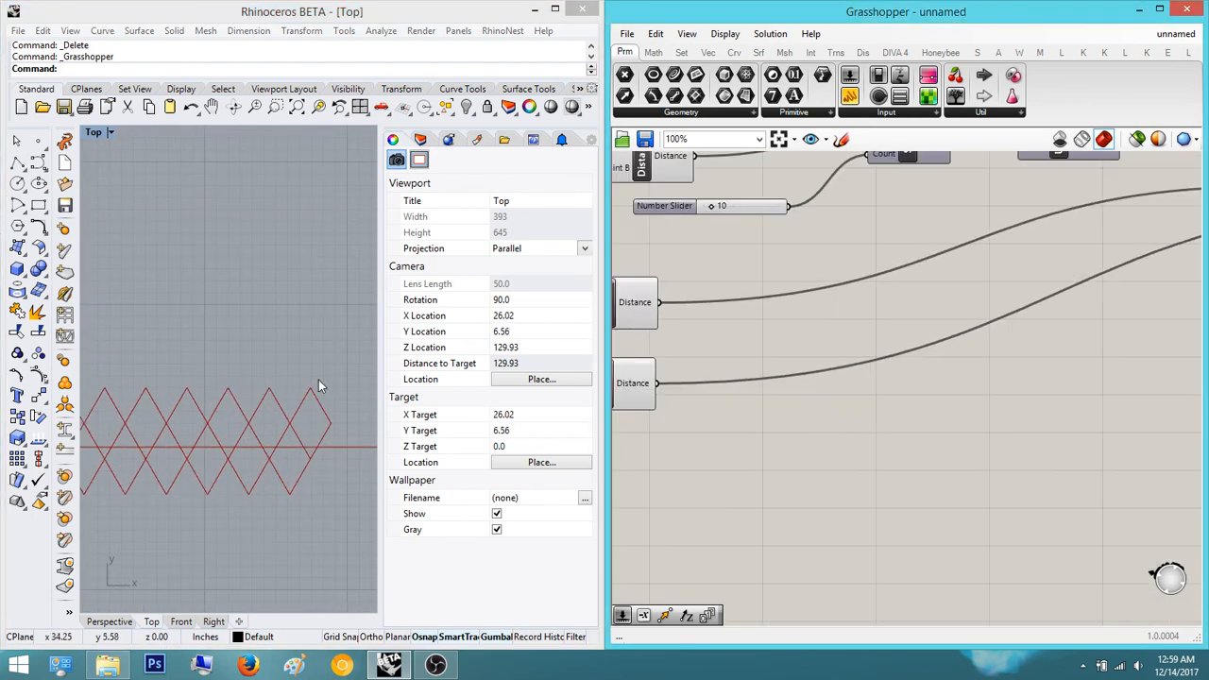
# - Add a Cull Index component to the right of the third Move
pyautogui.scroll(-5, 1069, 397)
pyautogui.moveTo(1138, 373); pyautogui.dragTo(889, 455, button='right')
pyautogui.scroll(4, 982, 349)
pyautogui.click(982, 355)
pyautogui.click(1124, 348)
pyautogui.moveTo(1129, 345); pyautogui.dragTo(967, 388, button='right')
pyautogui.doubleClick(967, 388)
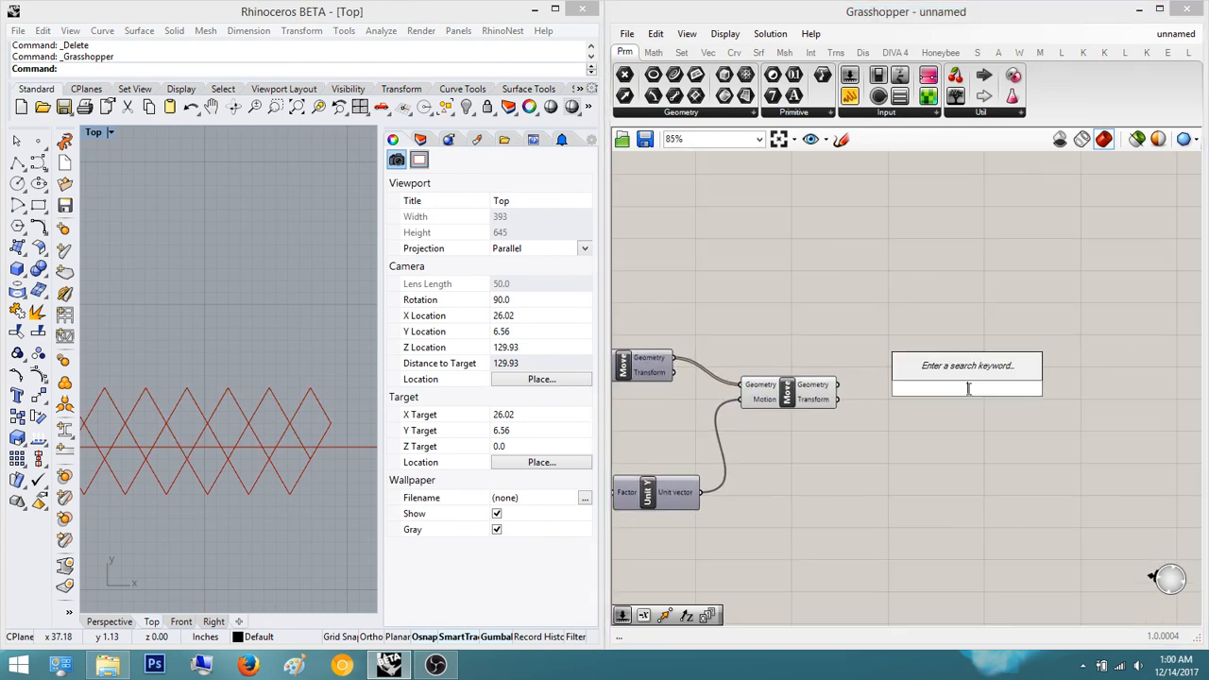
pyautogui.write('cull')
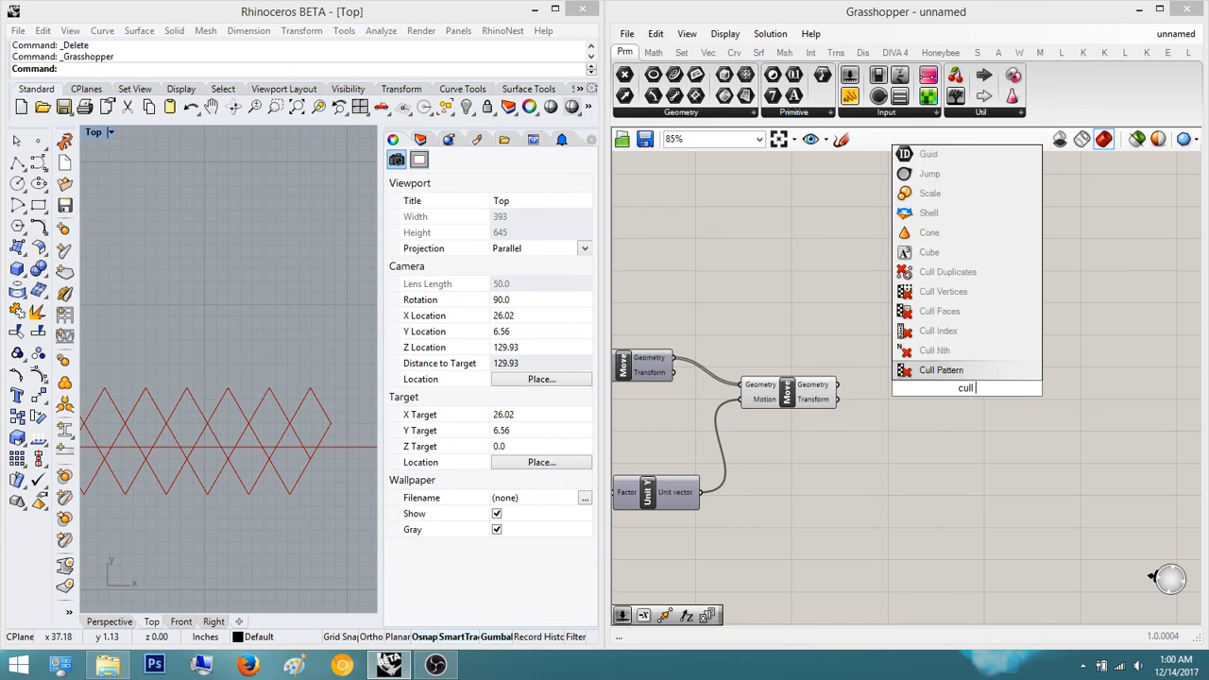
pyautogui.press('Up')
pyautogui.press('Up')
pyautogui.press('Return')
pyautogui.scroll(3, 874, 435)
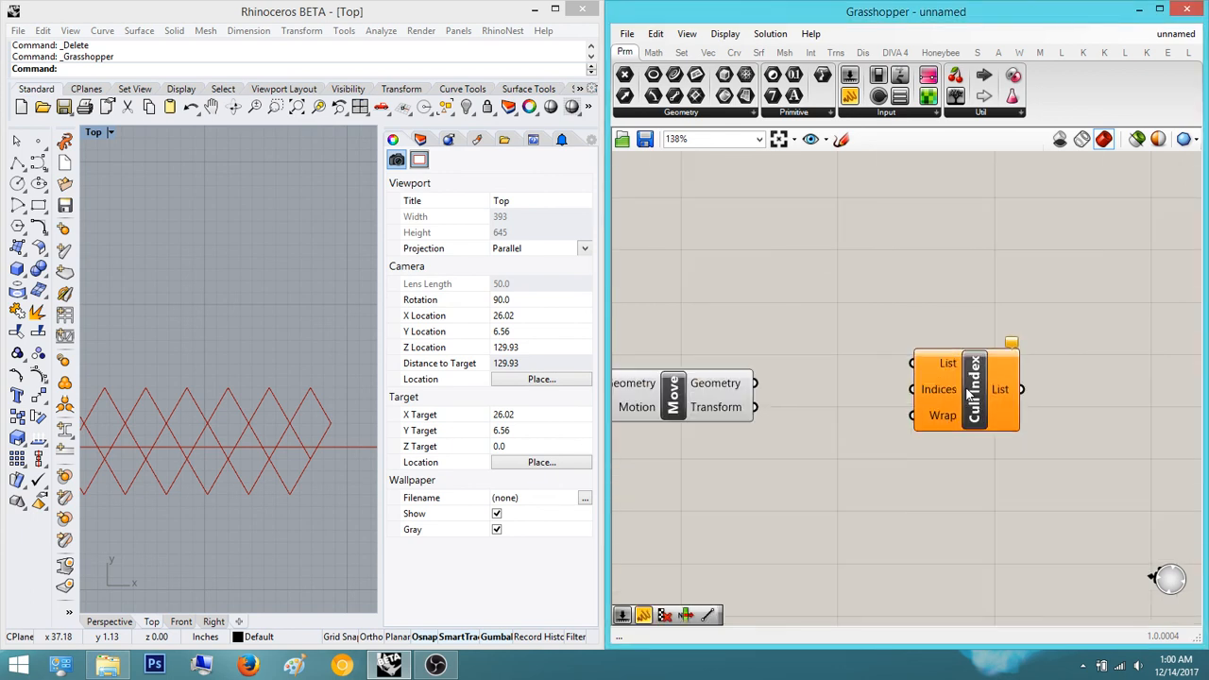
# - Add a List Item component and connect the third Move's Geometry output to its List input
pyautogui.doubleClick(875, 429)
pyautogui.write('lis t')
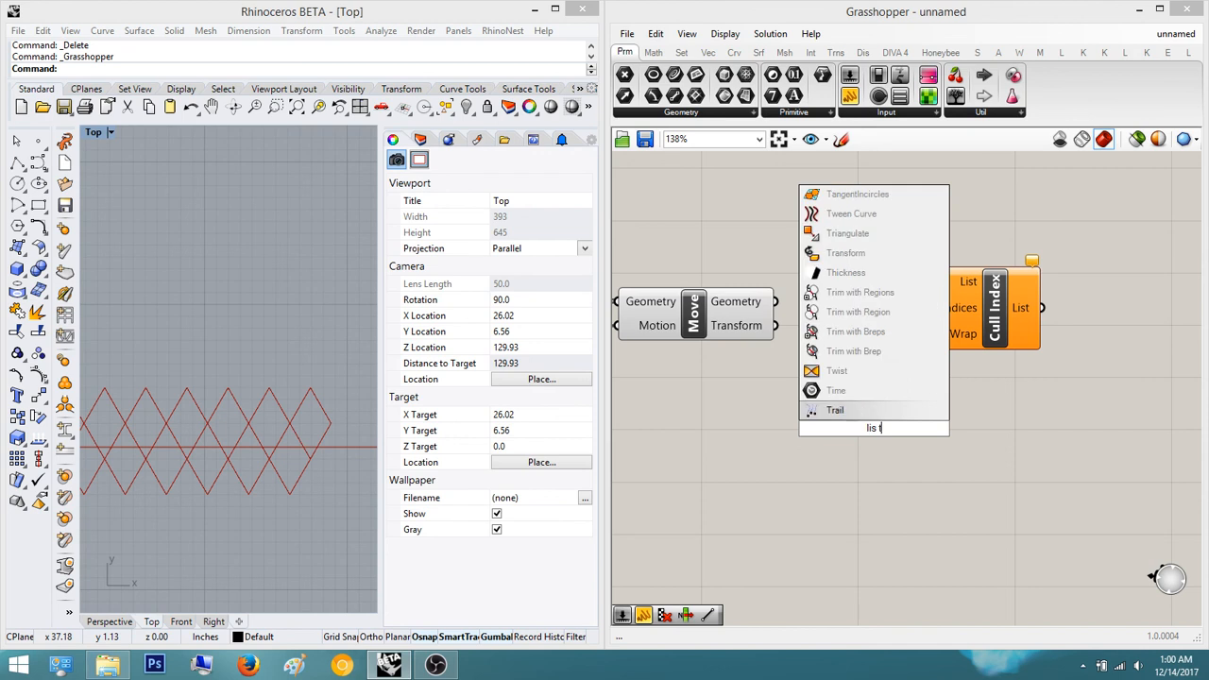
pyautogui.press('BackSpace')
pyautogui.press('BackSpace')
pyautogui.write('t ite')
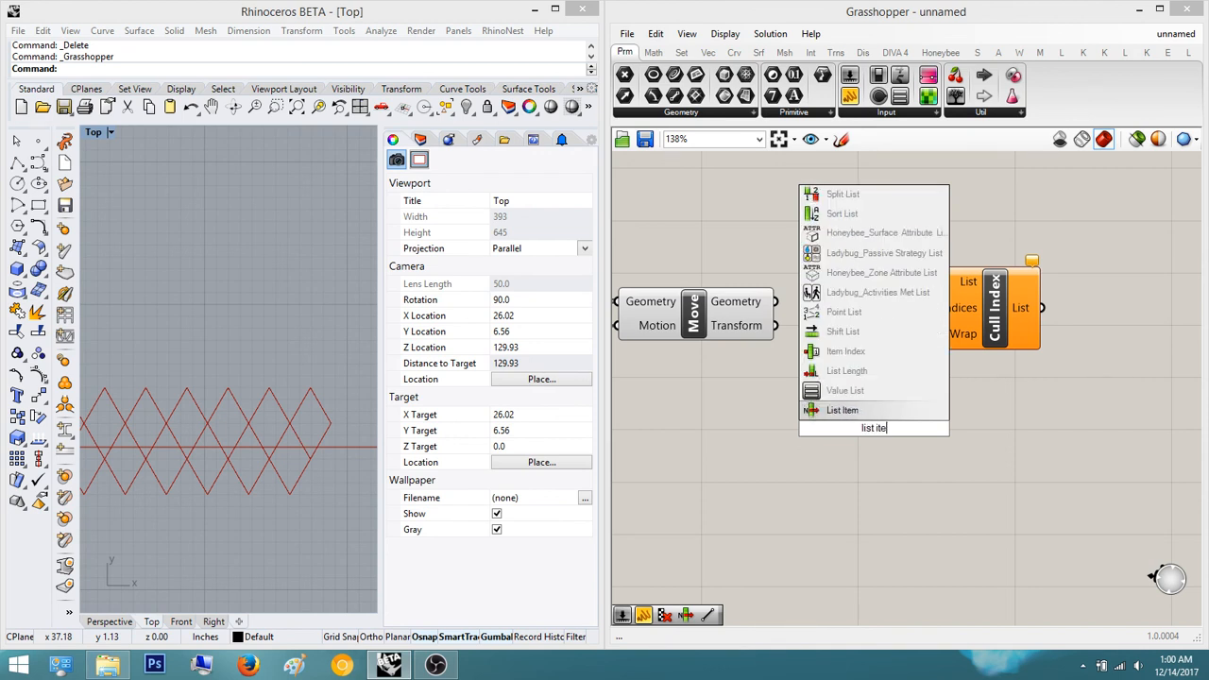
pyautogui.press('Return')
pyautogui.scroll(2, 831, 428)
pyautogui.moveTo(814, 393); pyautogui.dragTo(753, 250)
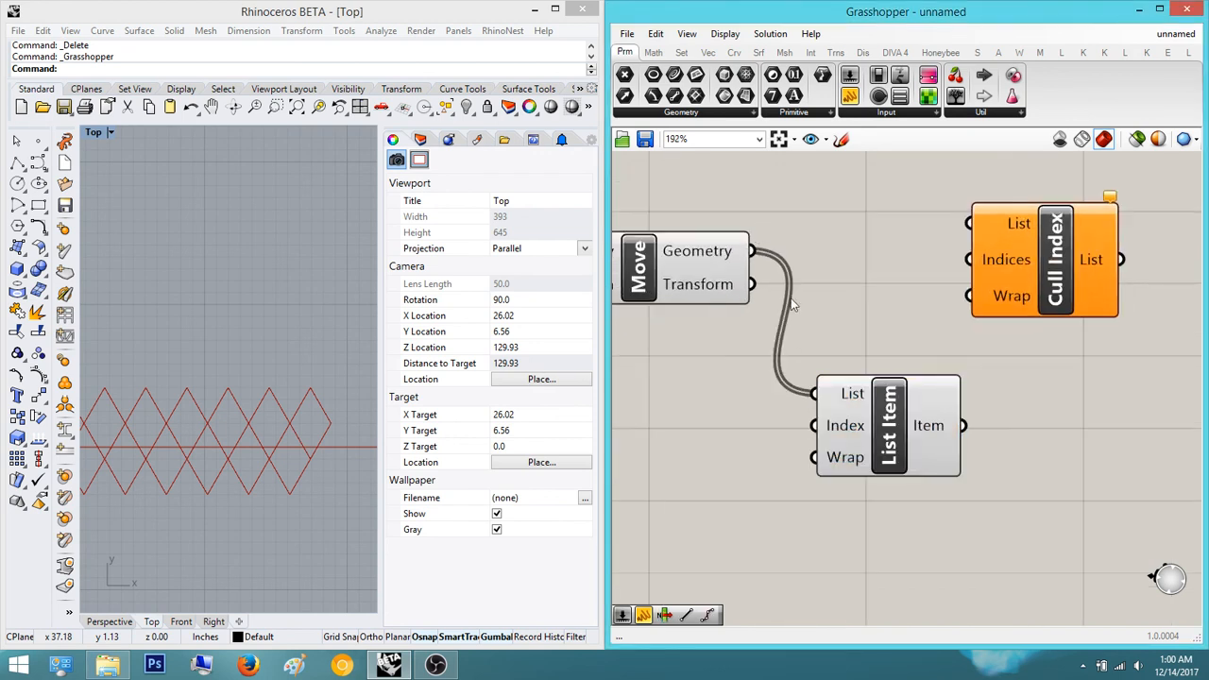
pyautogui.scroll(-3, 291, 356)
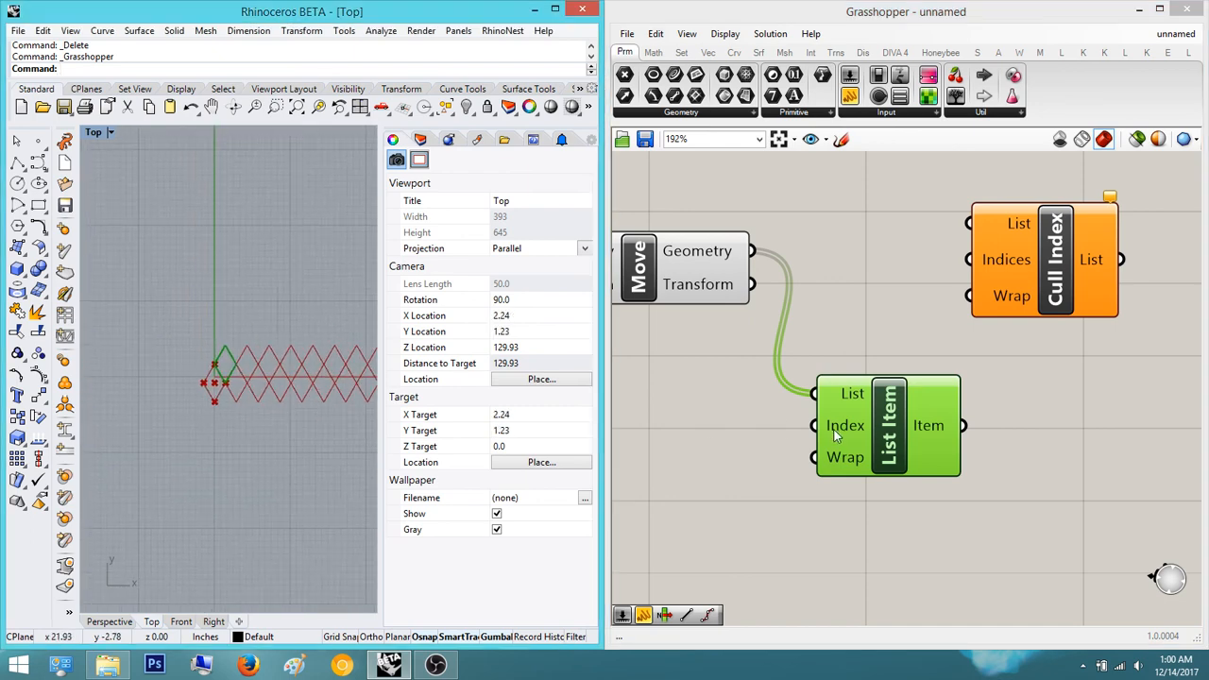
# - Create a number slider with value 0 and connect it to the List Item's Index input
pyautogui.doubleClick(742, 519)
pyautogui.write('0')
pyautogui.press('Return')
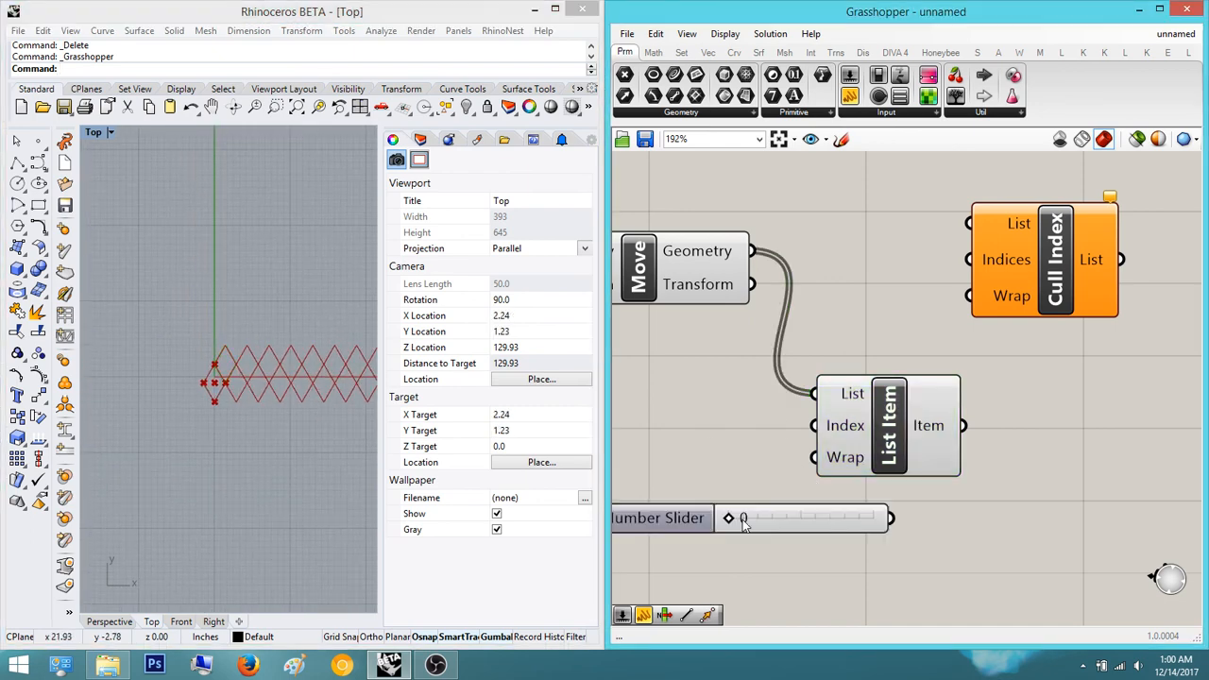
pyautogui.scroll(2, 730, 545)
pyautogui.moveTo(758, 499); pyautogui.dragTo(926, 397)
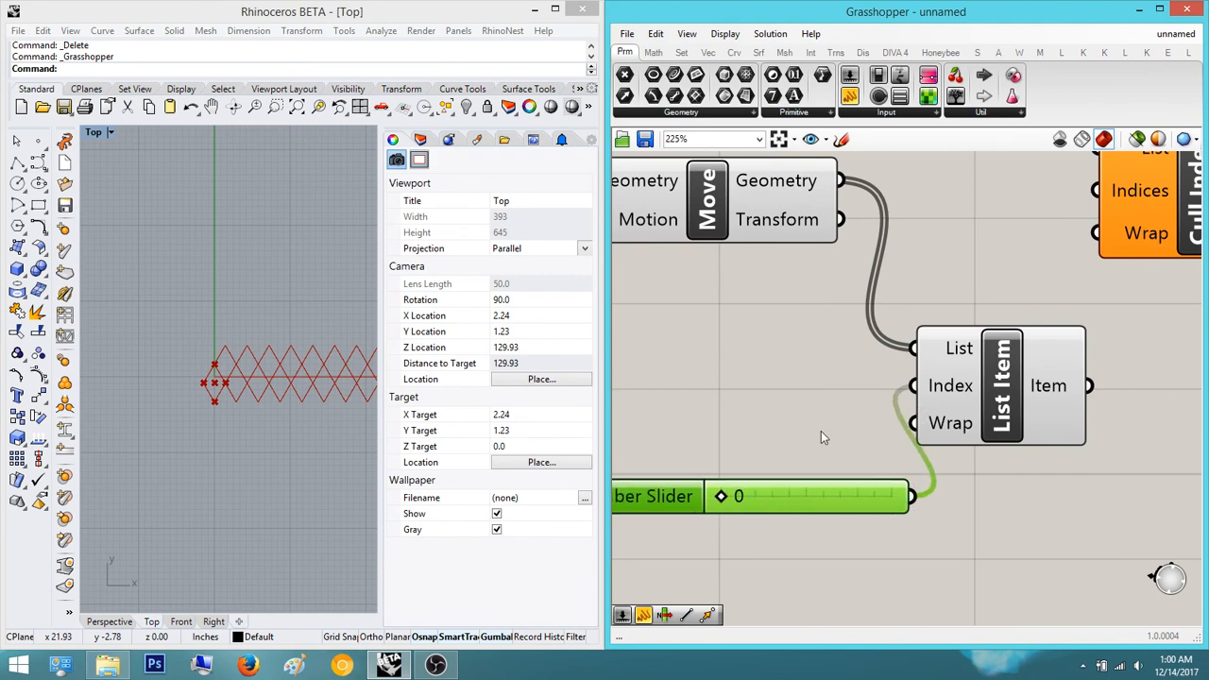
# - Set the index slider to 1 and select the List Item to highlight its diamond
pyautogui.scroll(4, 817, 427)
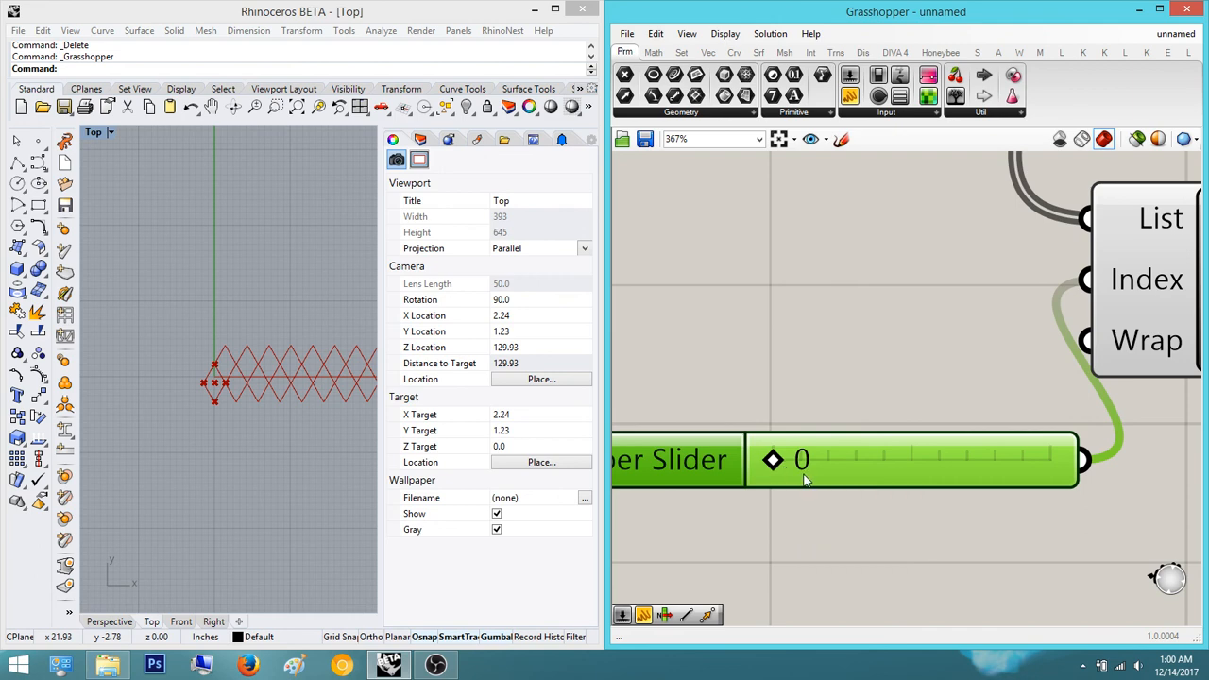
pyautogui.scroll(1, 804, 479)
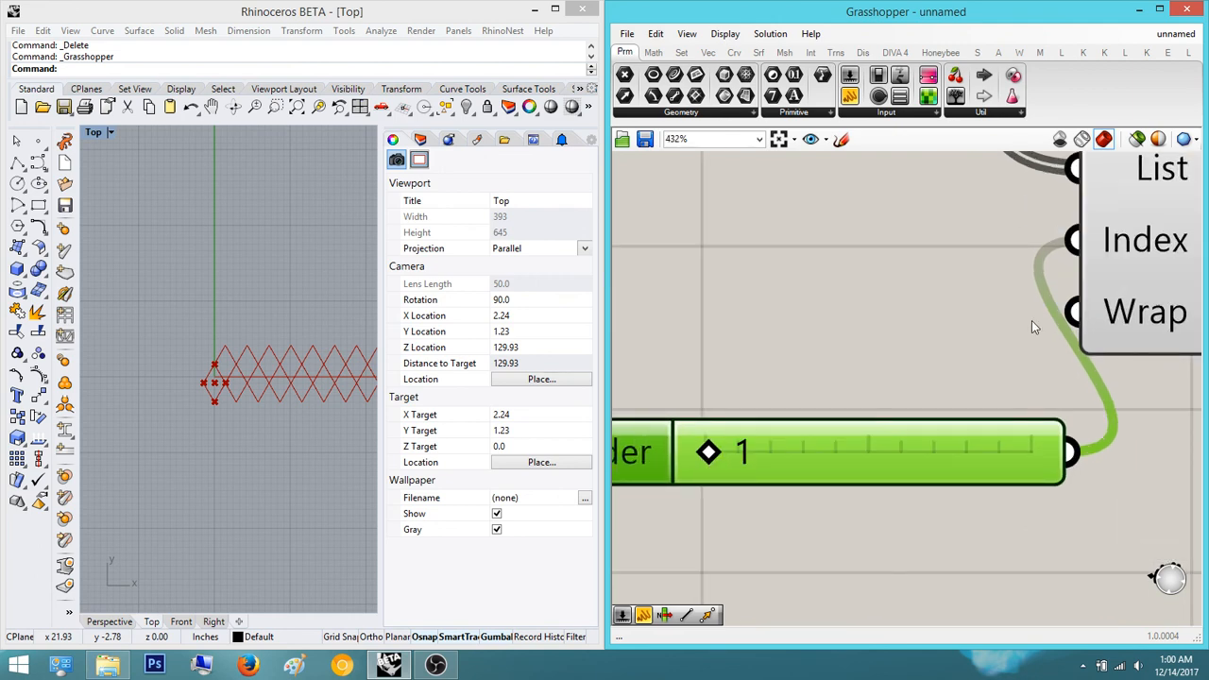
pyautogui.moveTo(1032, 320); pyautogui.dragTo(902, 354, button='right')
pyautogui.click(1048, 295)
pyautogui.scroll(-6, 761, 412)
pyautogui.moveTo(760, 412); pyautogui.dragTo(837, 297, button='right')
# - Add a Panel fed by the third Move's Geometry output and enlarge it downward to list the curves
pyautogui.click(1066, 456)
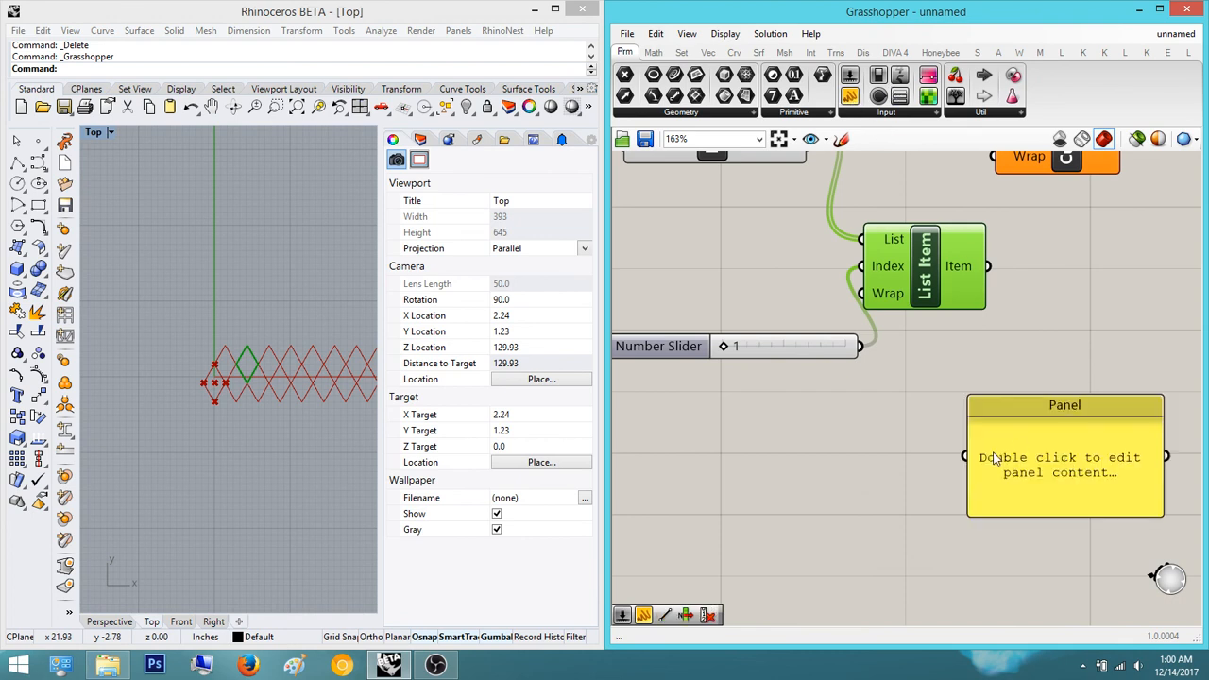
pyautogui.moveTo(975, 457); pyautogui.dragTo(973, 479, button='right')
pyautogui.scroll(-2, 966, 482)
pyautogui.moveTo(965, 482); pyautogui.dragTo(832, 193)
pyautogui.moveTo(1040, 406); pyautogui.dragTo(972, 338, button='right')
pyautogui.moveTo(1004, 474); pyautogui.dragTo(1013, 629)
# - Set the index slider to 9 to pick the last diamond of the offset row
pyautogui.scroll(3, 776, 363)
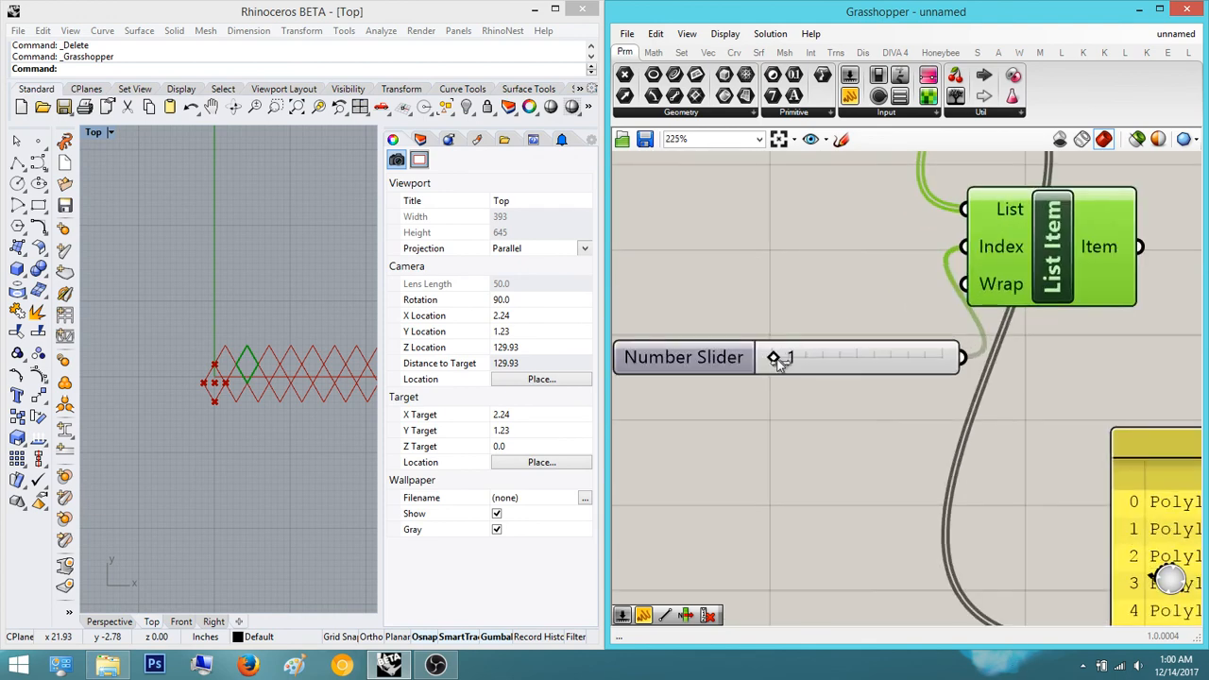
pyautogui.moveTo(790, 355); pyautogui.dragTo(732, 365, button='right')
pyautogui.moveTo(301, 325); pyautogui.dragTo(206, 290, button='right')
pyautogui.scroll(-2, 197, 317)
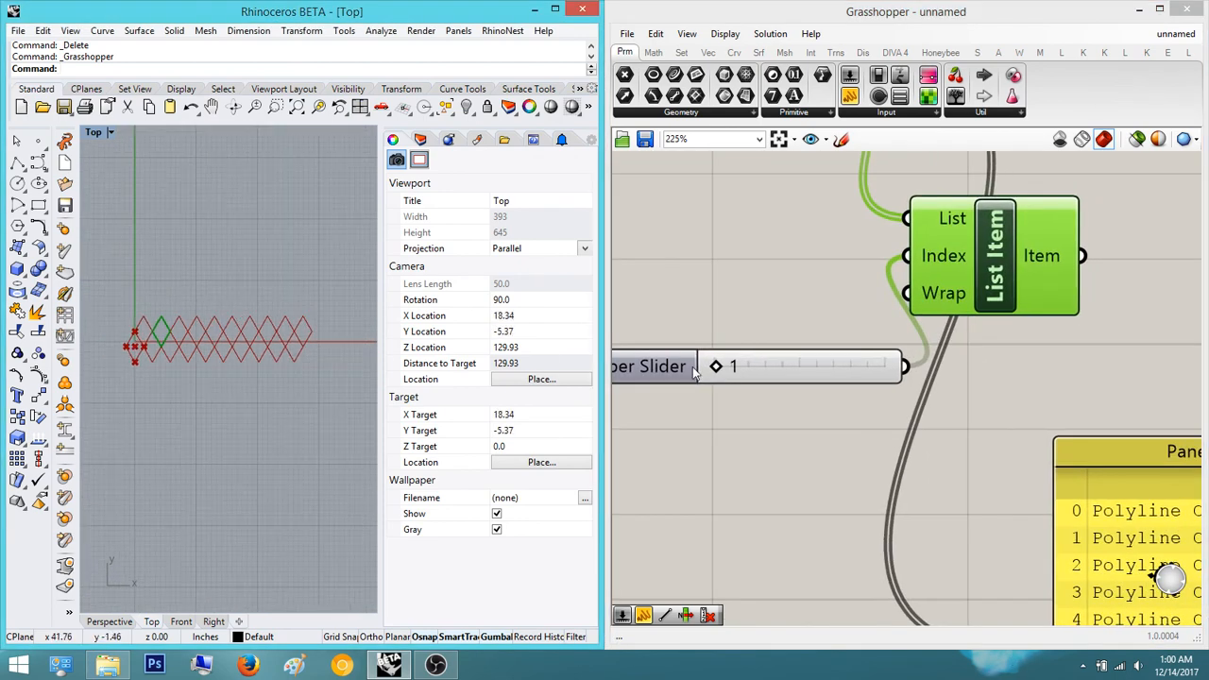
pyautogui.moveTo(716, 368); pyautogui.dragTo(748, 370)
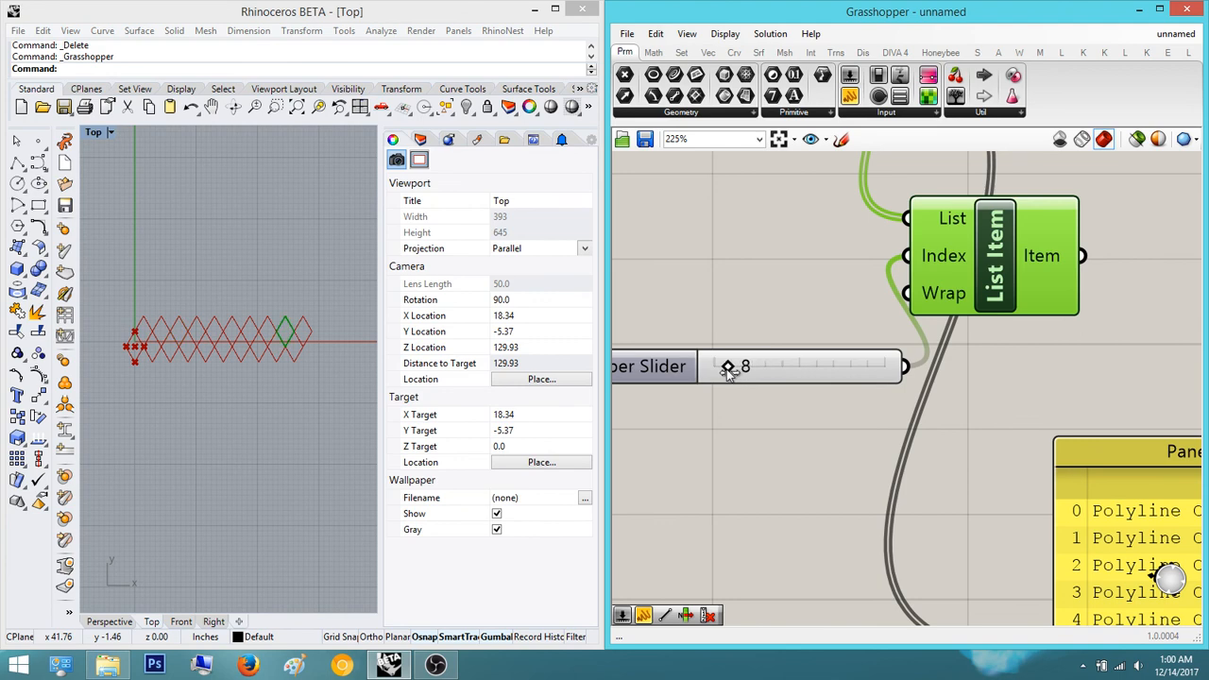
# - Connect the third Move's Geometry to Cull Index's List and the index slider to its Indices, and delete the List Item
pyautogui.scroll(-4, 693, 505)
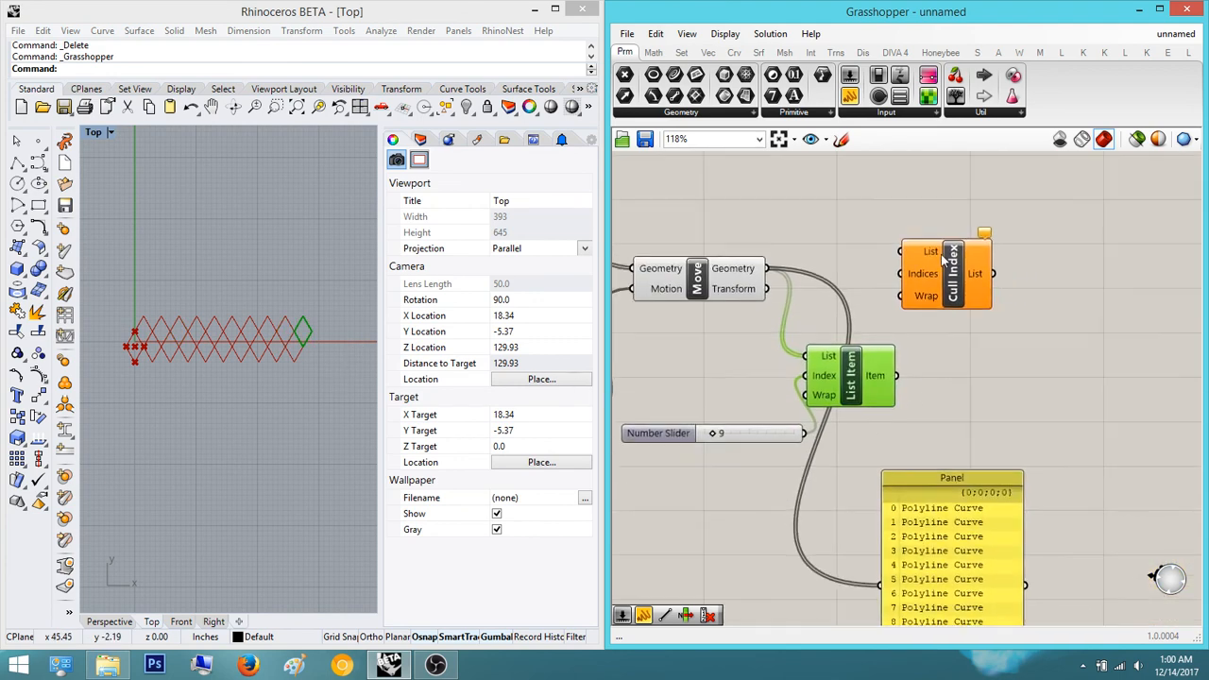
pyautogui.click(847, 424)
pyautogui.moveTo(810, 438); pyautogui.dragTo(767, 269)
pyautogui.click(853, 369)
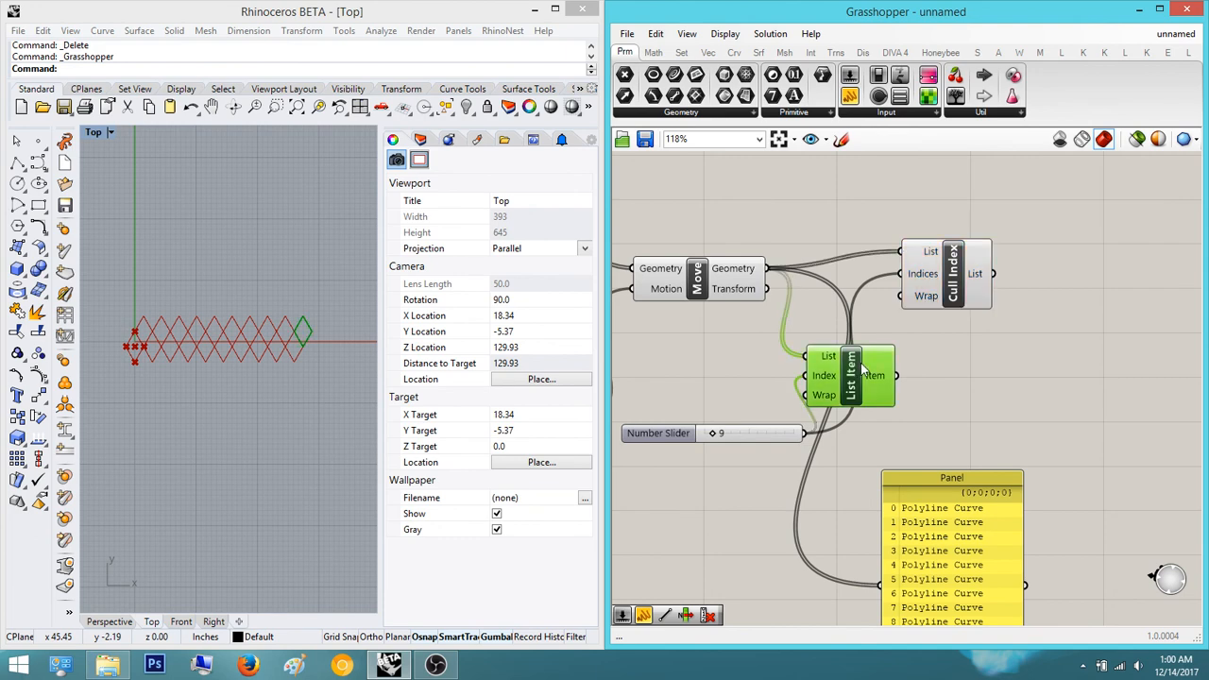
pyautogui.press('Delete')
# - Move the Panel from below the components to a spot above the third Move
pyautogui.moveTo(953, 347); pyautogui.dragTo(1010, 290, button='right')
pyautogui.scroll(-1, 1009, 290)
pyautogui.moveTo(991, 454); pyautogui.dragTo(1012, 217)
pyautogui.moveTo(1013, 218); pyautogui.dragTo(1023, 460, button='right')
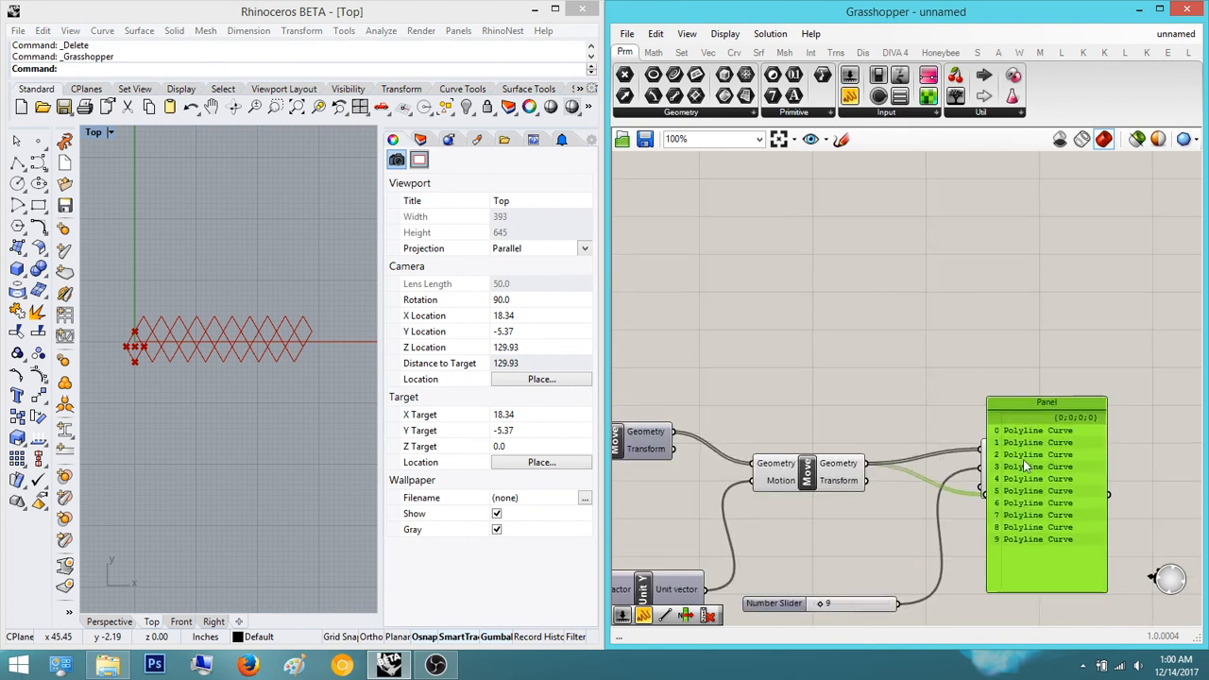
pyautogui.moveTo(1023, 466); pyautogui.dragTo(912, 301)
pyautogui.click(874, 391)
# - Move the Panel farther up from the Cull Index component and select Cull Index to preview the remaining diamonds
pyautogui.moveTo(886, 388); pyautogui.dragTo(917, 392, button='right')
pyautogui.scroll(-5, 1034, 402)
pyautogui.moveTo(654, 358); pyautogui.dragTo(843, 345, button='right')
pyautogui.moveTo(1075, 332); pyautogui.dragTo(780, 348, button='right')
pyautogui.scroll(3, 1010, 379)
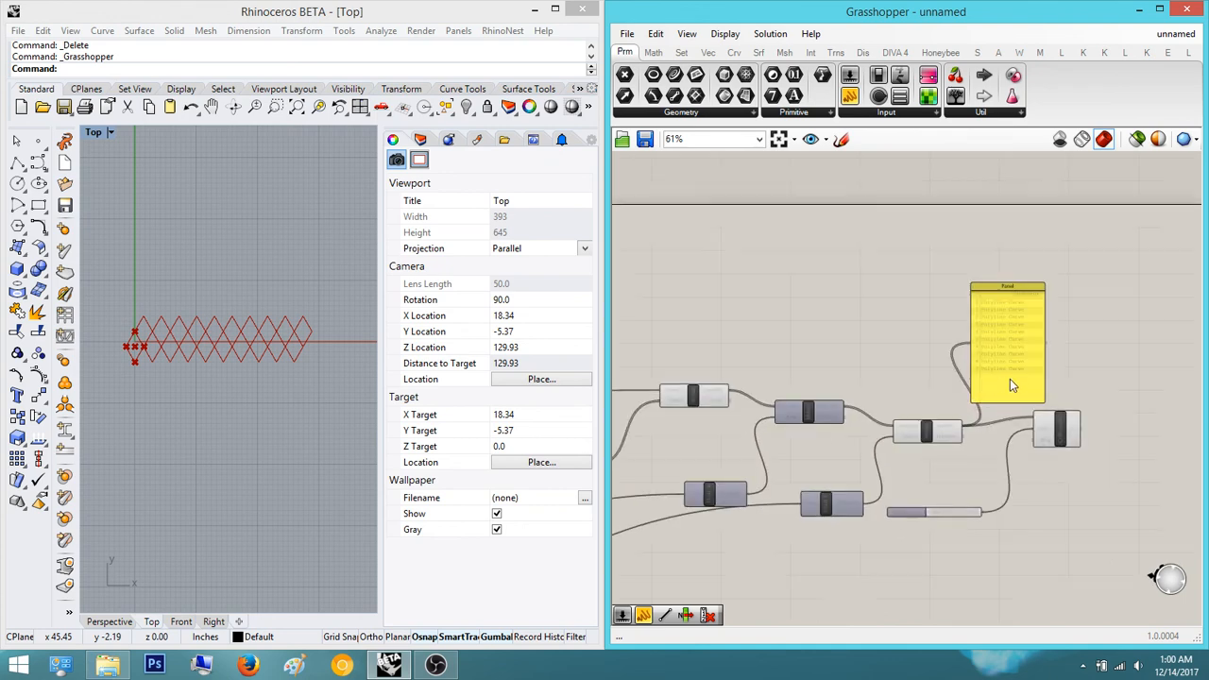
pyautogui.moveTo(1010, 379); pyautogui.dragTo(818, 412, button='right')
pyautogui.scroll(3, 837, 412)
pyautogui.moveTo(833, 363); pyautogui.dragTo(875, 294)
pyautogui.click(760, 331)
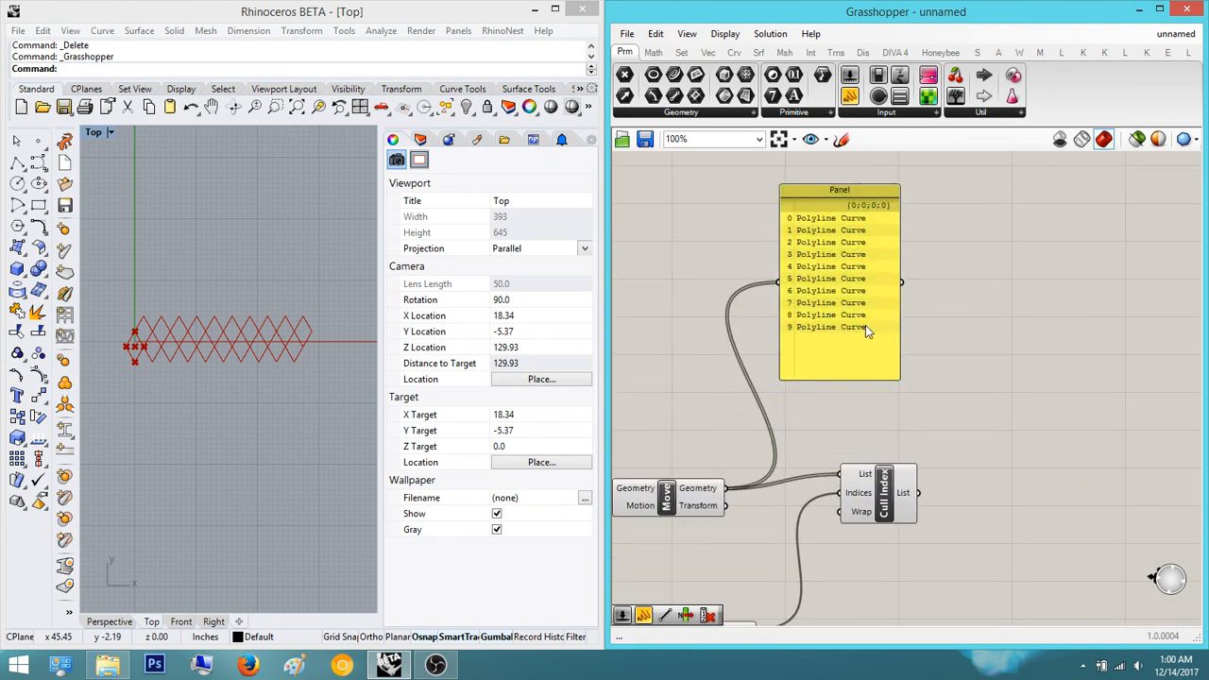
pyautogui.click(880, 506)
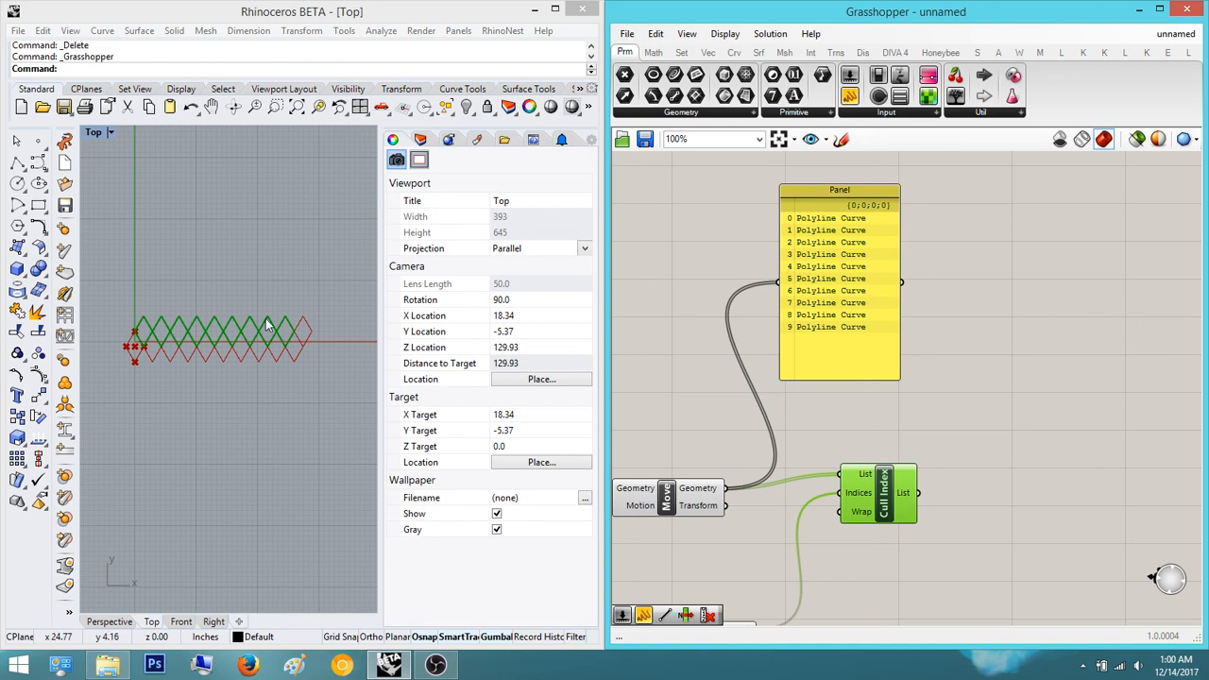
# - Add a Panel that displays the List output of the Cull Index component
pyautogui.click(924, 433)
pyautogui.click(900, 498)
pyautogui.moveTo(1071, 411); pyautogui.dragTo(1001, 262, button='right')
pyautogui.click(1002, 262)
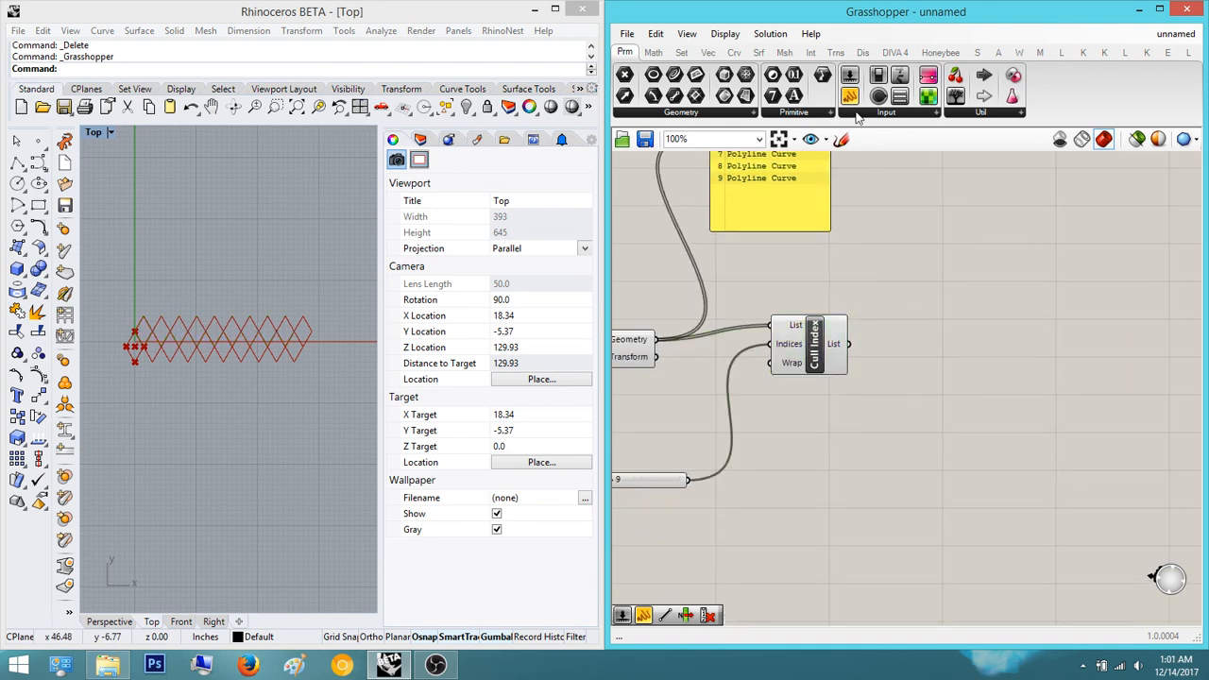
pyautogui.moveTo(850, 96); pyautogui.dragTo(848, 344)
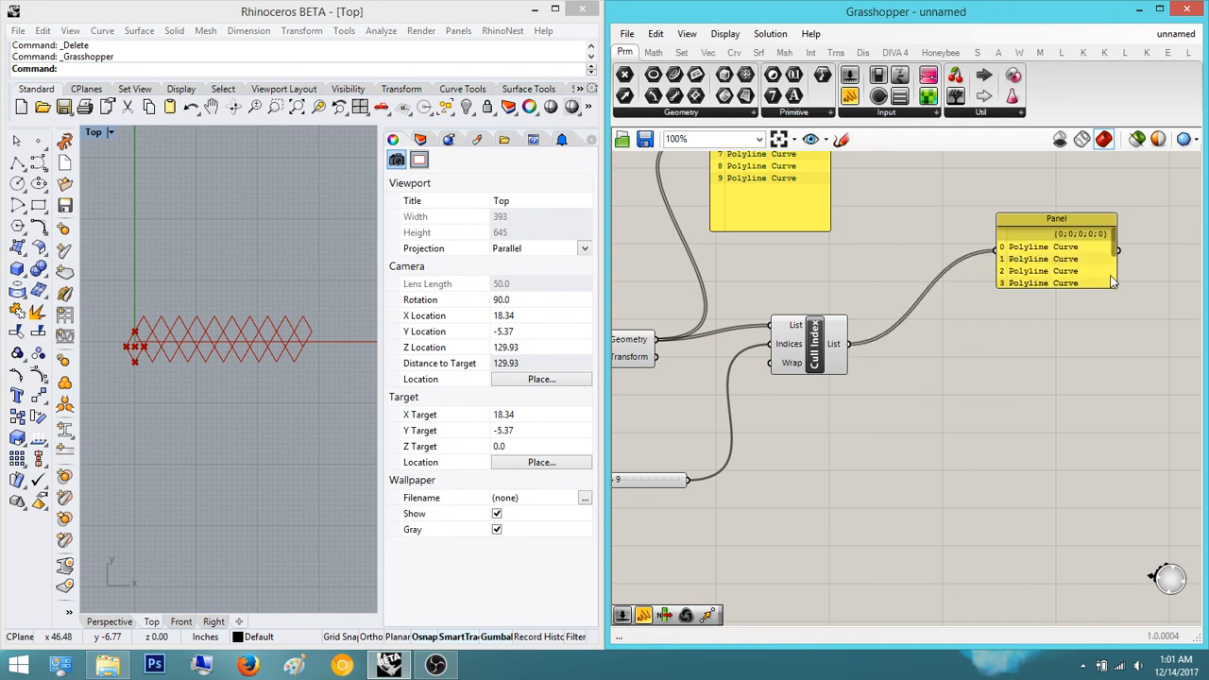
# - Enlarge the new Panel vertically and place it beside the Panel showing the second Move's geometry
pyautogui.moveTo(1064, 284); pyautogui.dragTo(1062, 488)
pyautogui.scroll(-3, 1056, 454)
pyautogui.moveTo(1046, 411); pyautogui.dragTo(994, 485, button='right')
pyautogui.moveTo(1016, 448); pyautogui.dragTo(928, 321)
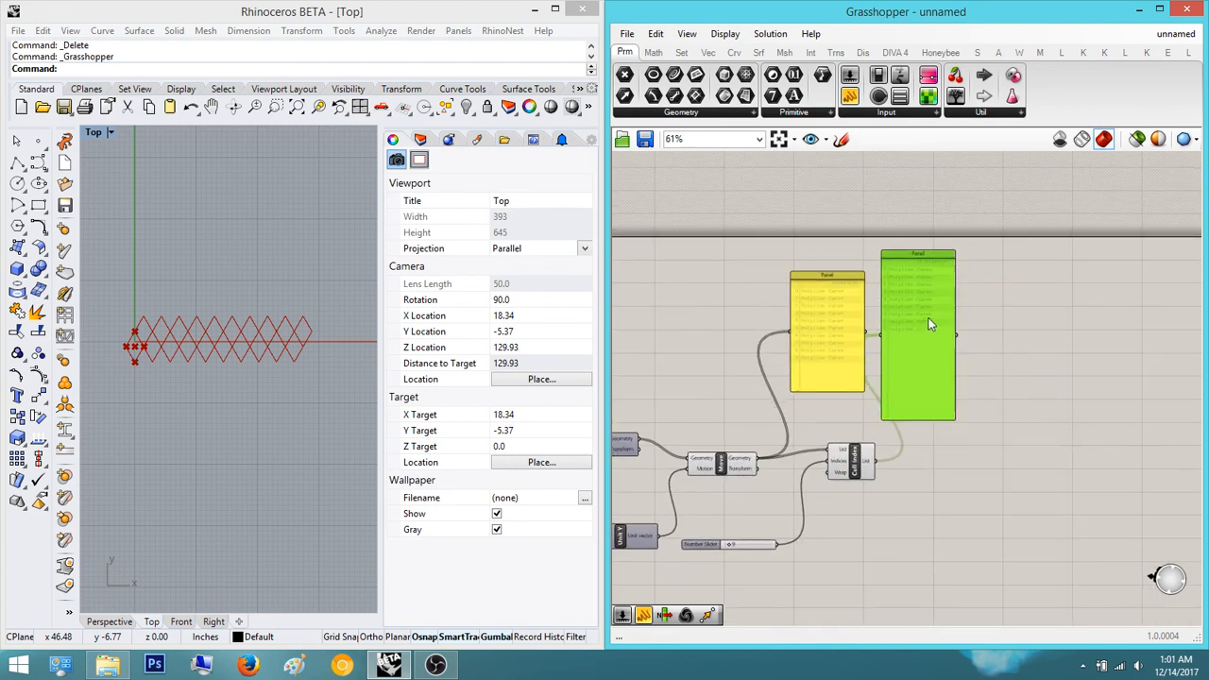
pyautogui.click(1061, 274)
# - Examine the definition from the Polyline and Distance components through to Cull Index, including the curves Cull Index outputs
pyautogui.moveTo(915, 410); pyautogui.dragTo(1027, 323, button='right')
pyautogui.scroll(4, 915, 416)
pyautogui.scroll(-7, 956, 421)
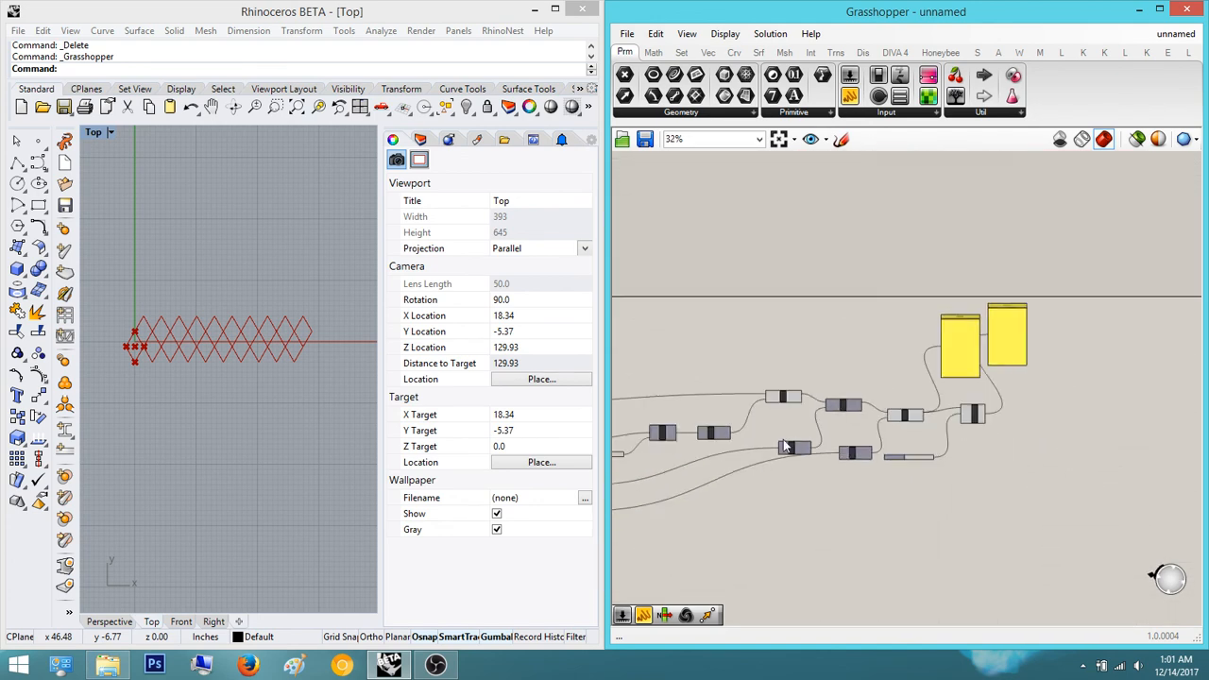
pyautogui.scroll(5, 957, 439)
pyautogui.moveTo(896, 476); pyautogui.dragTo(955, 402, button='right')
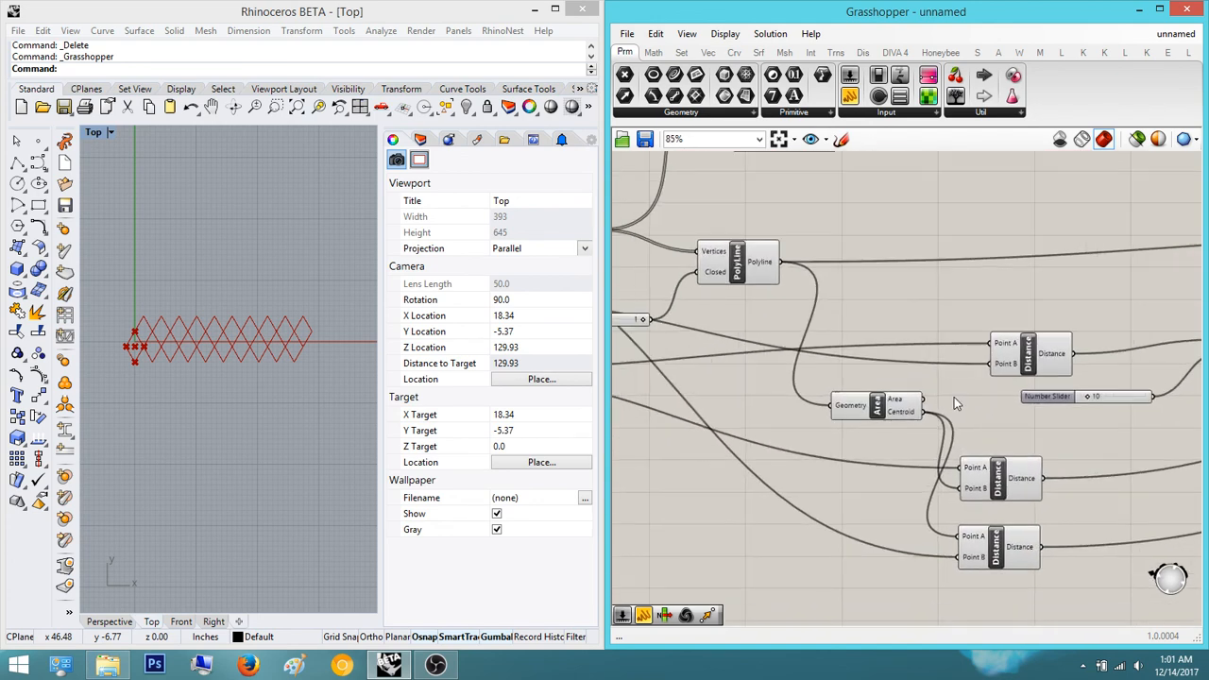
pyautogui.scroll(-5, 954, 397)
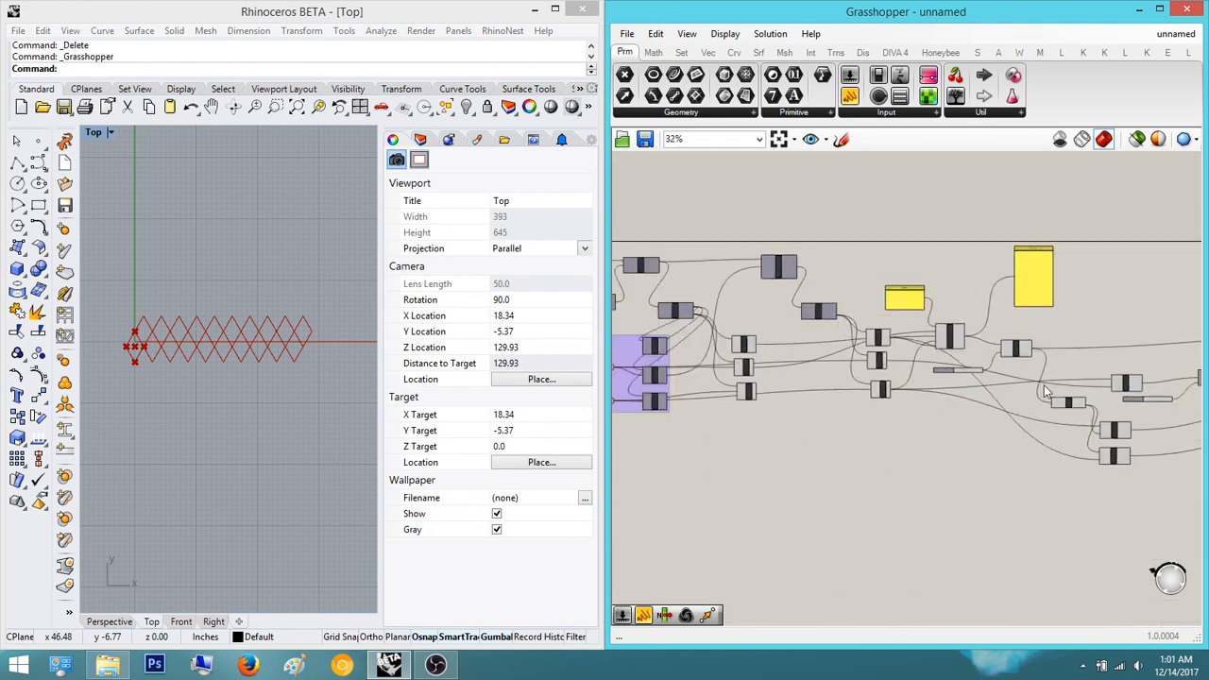
pyautogui.scroll(4, 1044, 384)
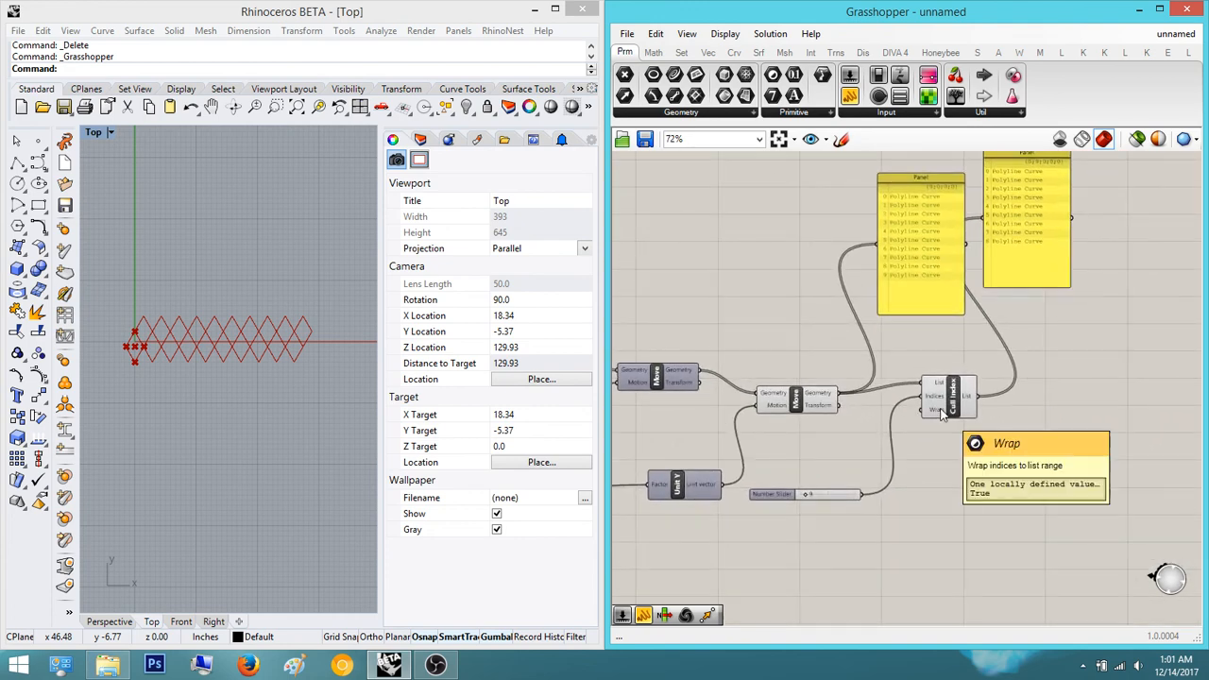
pyautogui.moveTo(1006, 367); pyautogui.dragTo(959, 358, button='right')
pyautogui.click(919, 398)
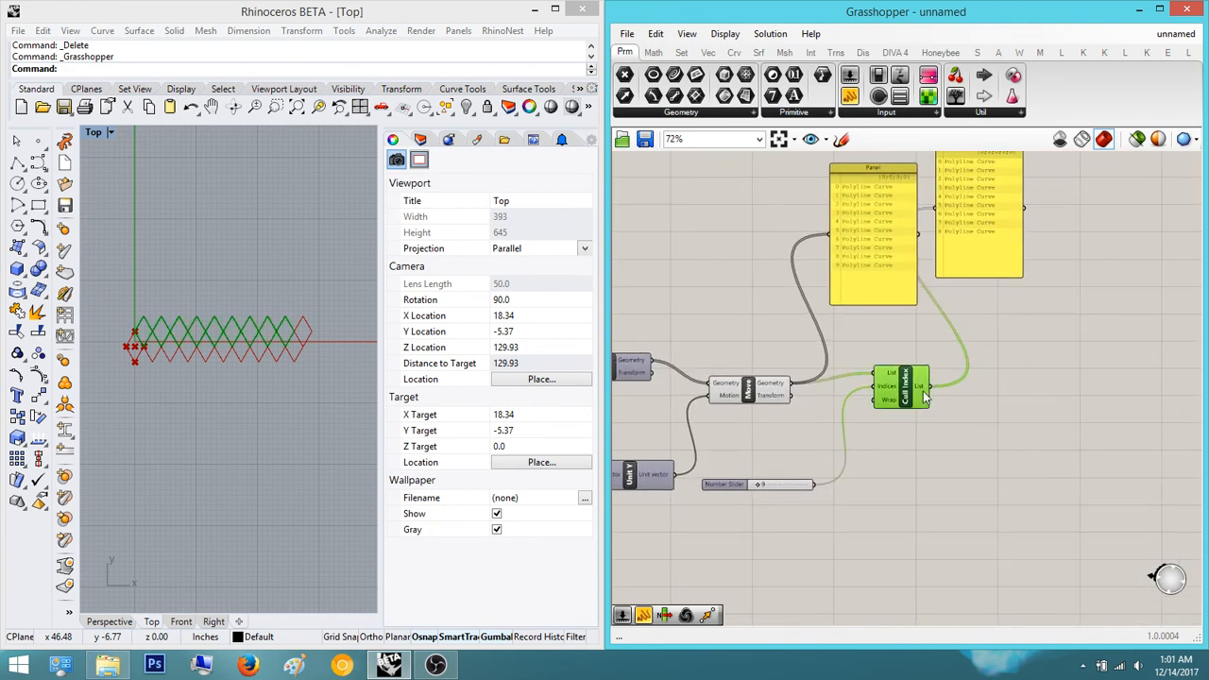
pyautogui.click(1125, 369)
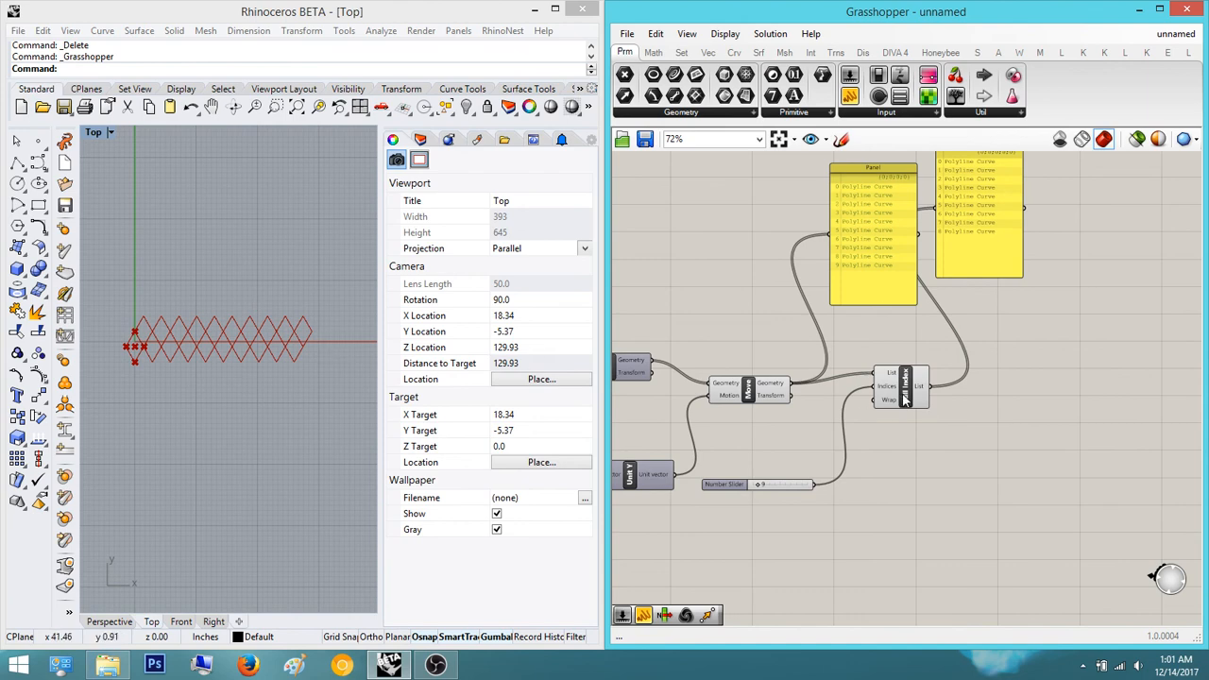
# - Turn off the preview of the Move component that feeds Cull Index
pyautogui.click(767, 393)
pyautogui.middleClick(769, 391)
pyautogui.click(820, 357)
pyautogui.click(844, 409)
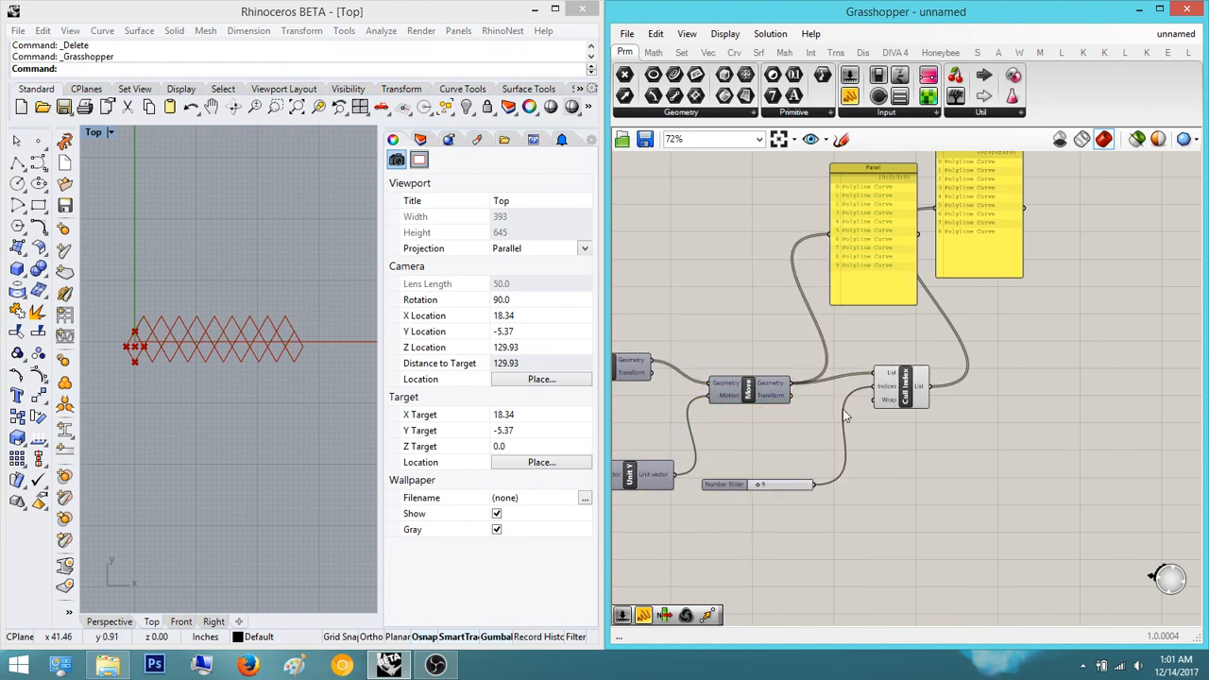
# - Compare in the viewport the diamond curves output by Cull Index with those from the earlier Move component
pyautogui.click(901, 402)
pyautogui.click(947, 421)
pyautogui.moveTo(899, 401); pyautogui.dragTo(964, 391, button='right')
pyautogui.click(952, 385)
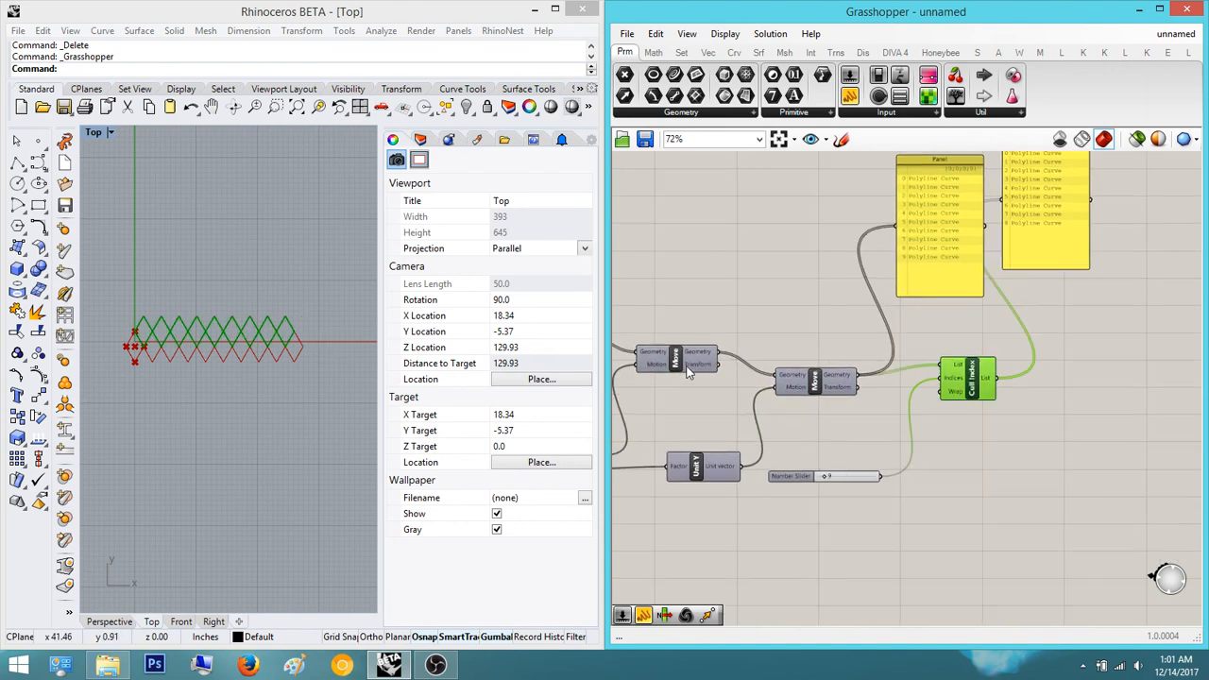
pyautogui.moveTo(796, 359); pyautogui.dragTo(876, 362, button='right')
pyautogui.click(752, 330)
# - Add a new Move component downstream of Cull Index
pyautogui.scroll(-3, 840, 372)
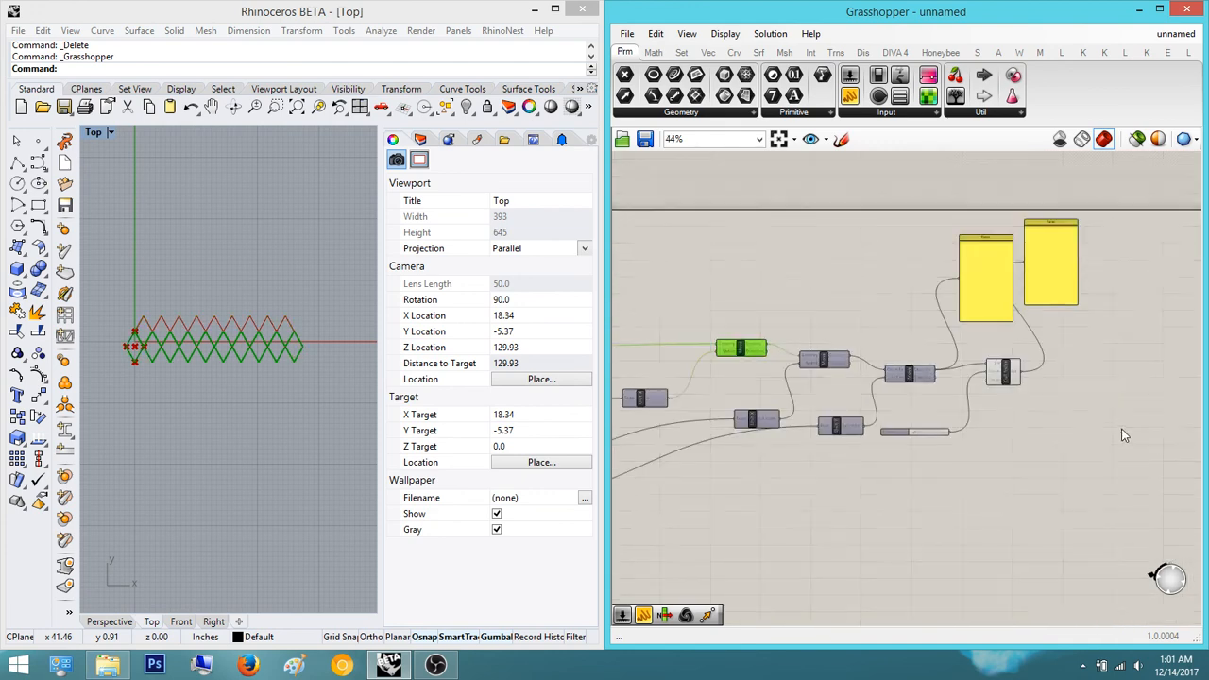
pyautogui.doubleClick(1121, 423)
pyautogui.write('move')
pyautogui.press('Return')
pyautogui.scroll(3, 1127, 420)
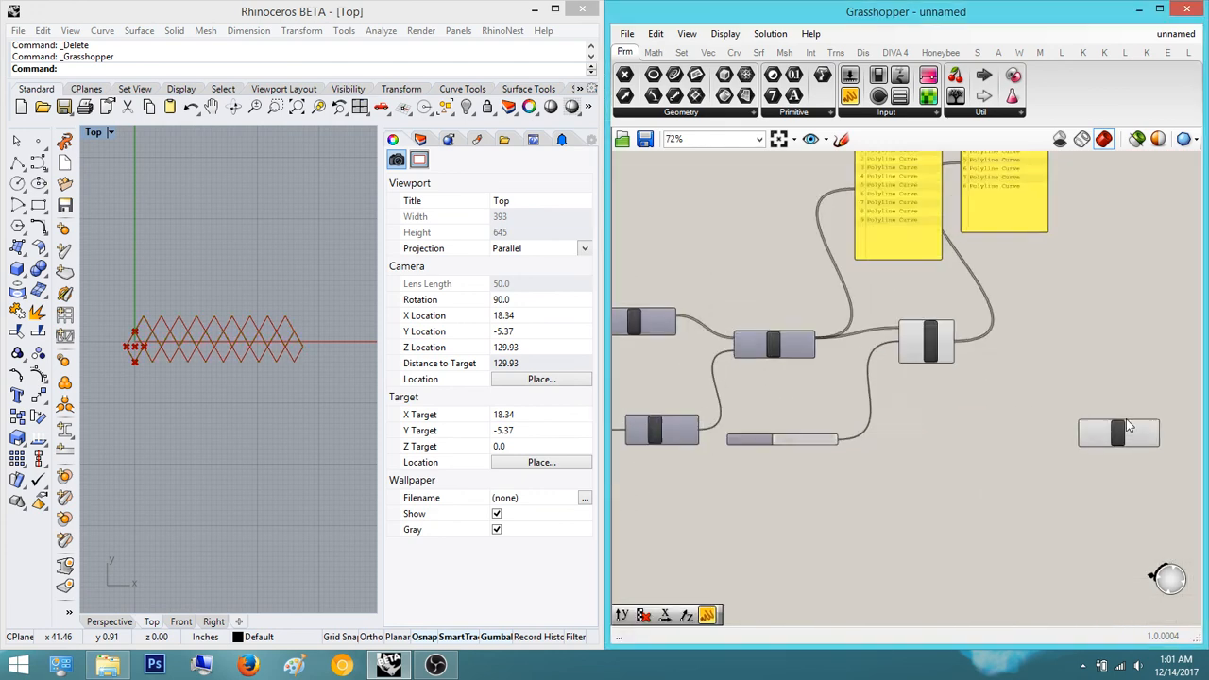
pyautogui.moveTo(1113, 437); pyautogui.dragTo(1106, 386)
pyautogui.click(1059, 337)
# - Add a Unit Y component between Cull Index and the new Move component
pyautogui.scroll(3, 1053, 344)
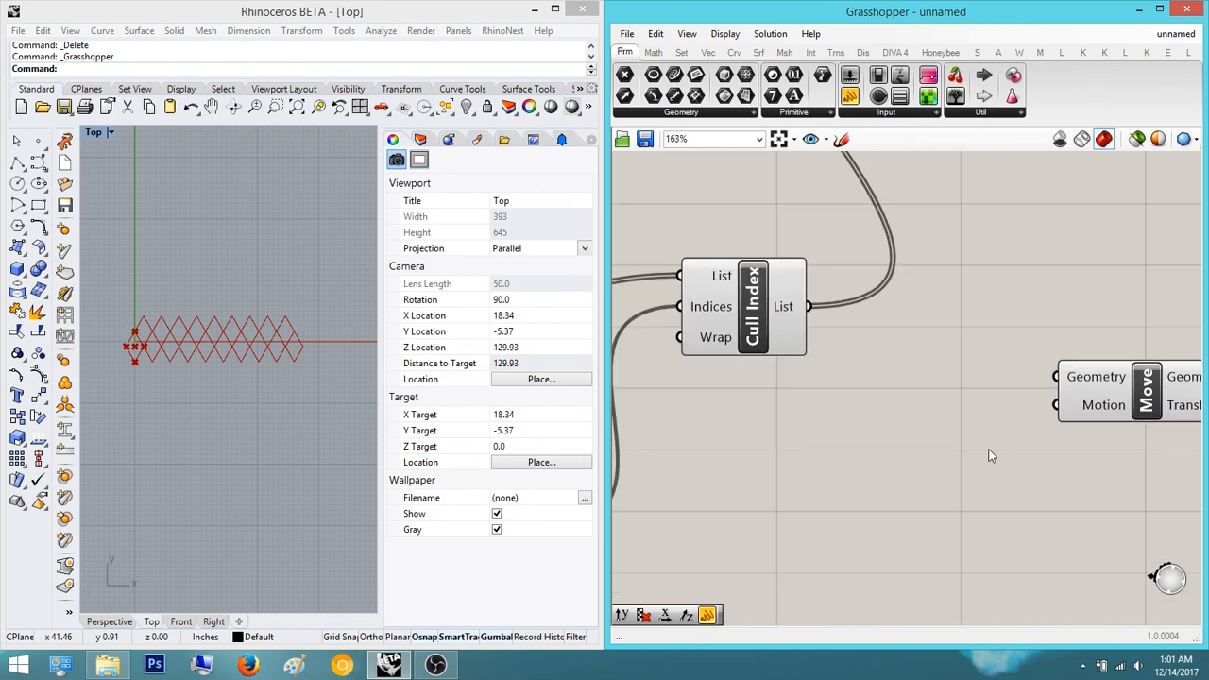
pyautogui.doubleClick(989, 449)
pyautogui.write('unit y')
pyautogui.press('Return')
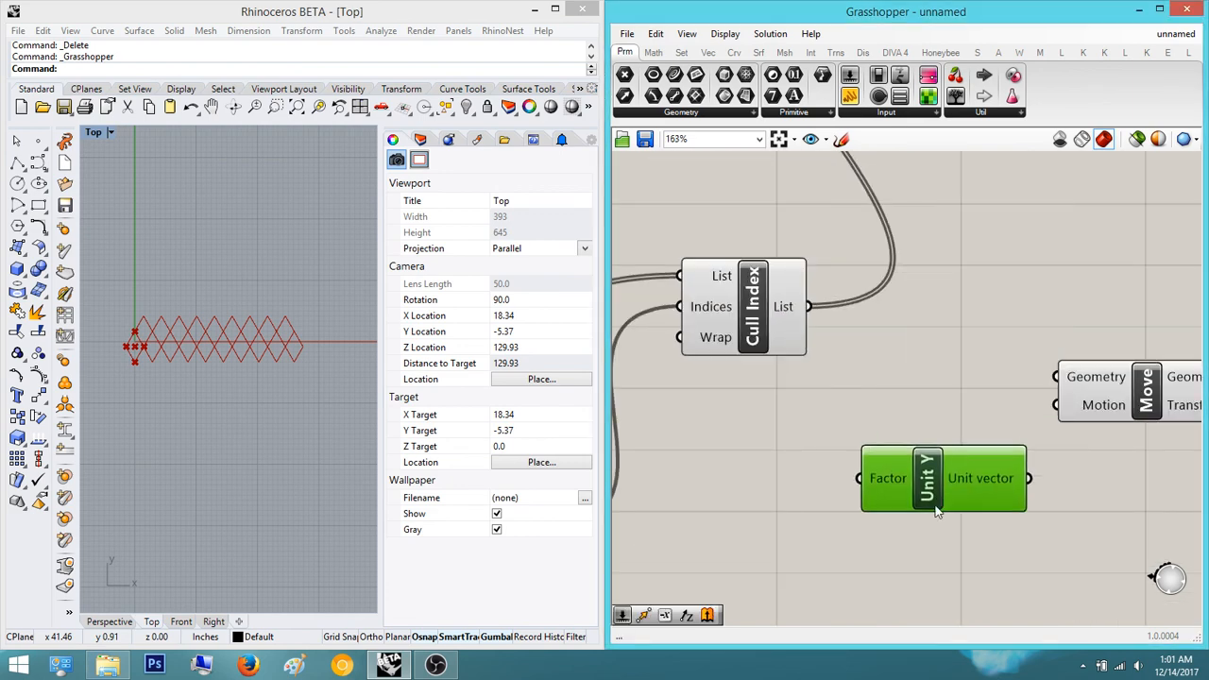
pyautogui.scroll(-2, 945, 454)
# - Examine the first diamond's points up close and trace the definition upstream to the List Item and Weave components
pyautogui.scroll(4, 142, 354)
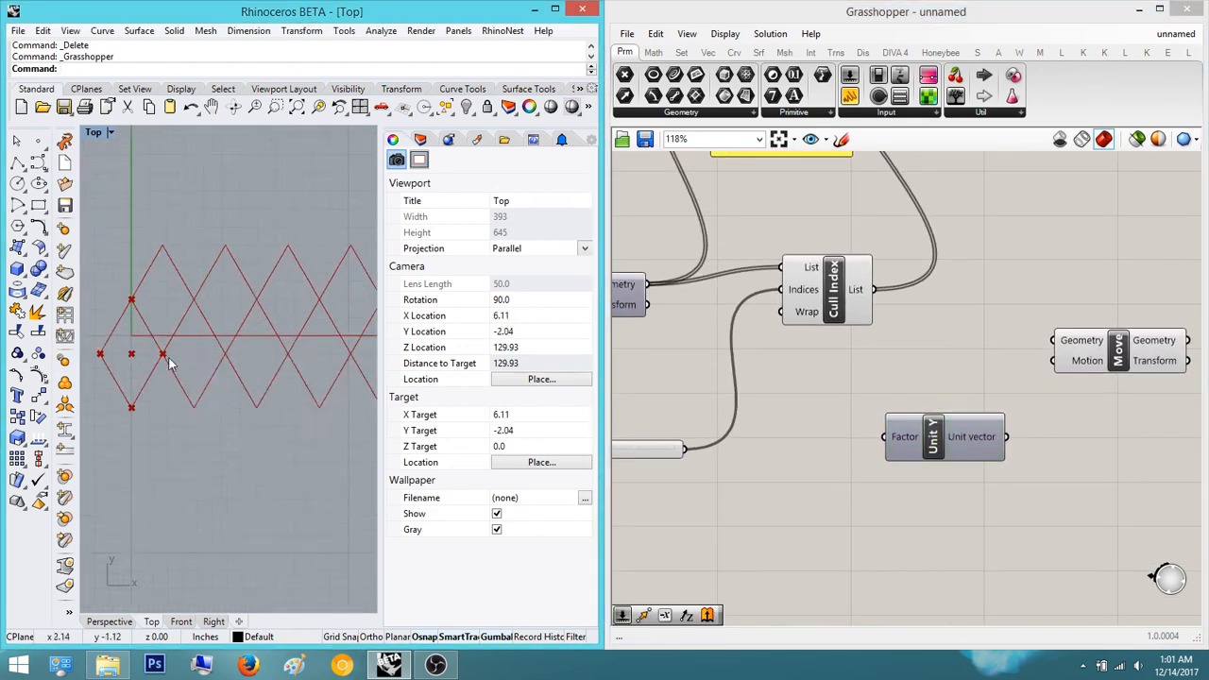
pyautogui.moveTo(170, 376); pyautogui.dragTo(236, 427, button='right')
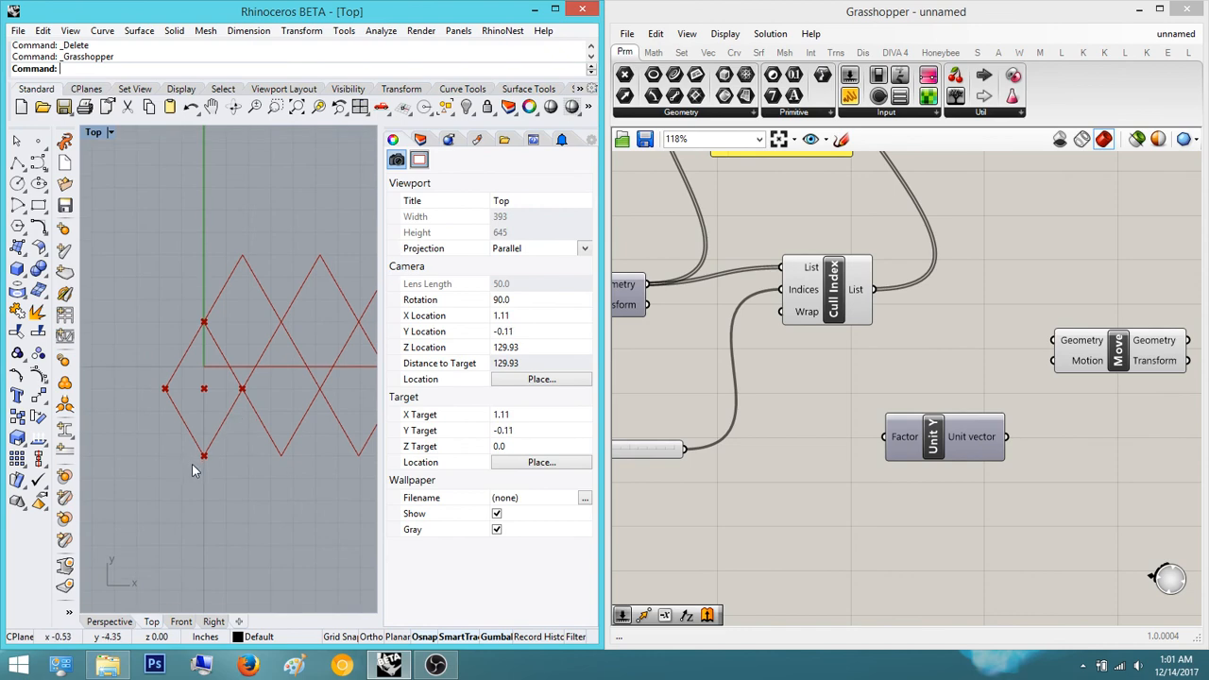
pyautogui.moveTo(750, 422); pyautogui.dragTo(888, 397, button='right')
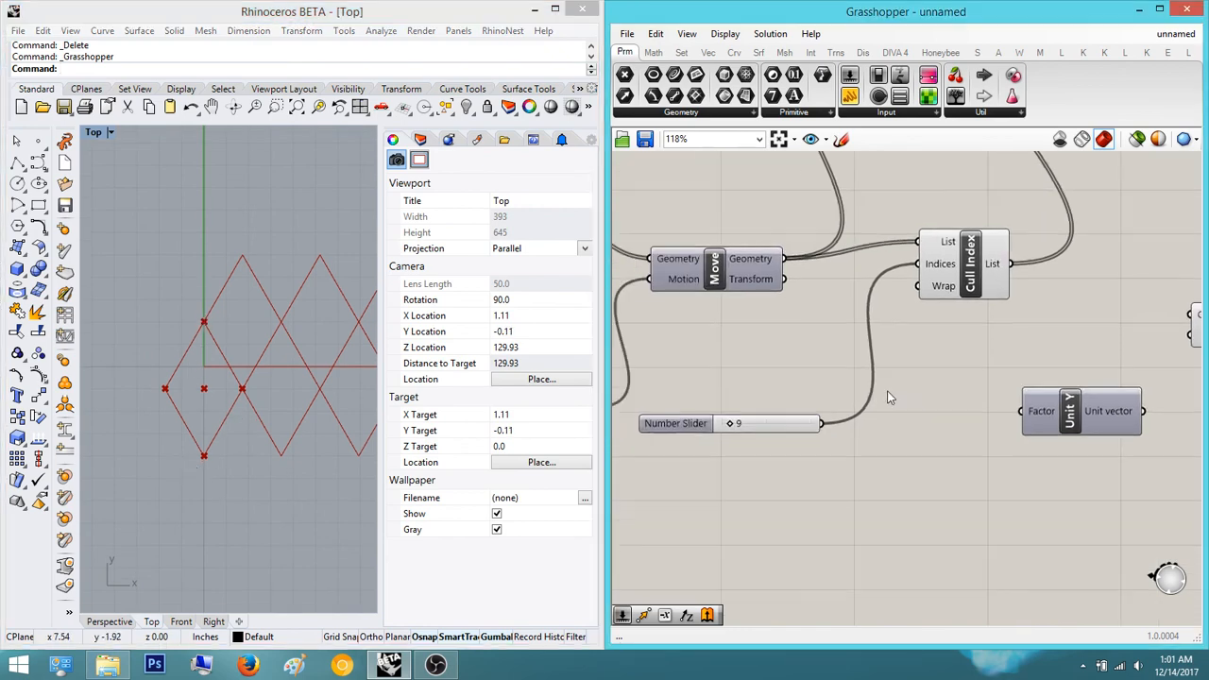
pyautogui.scroll(-7, 897, 397)
pyautogui.moveTo(640, 401); pyautogui.dragTo(1115, 384, button='right')
pyautogui.moveTo(818, 401); pyautogui.dragTo(855, 397, button='right')
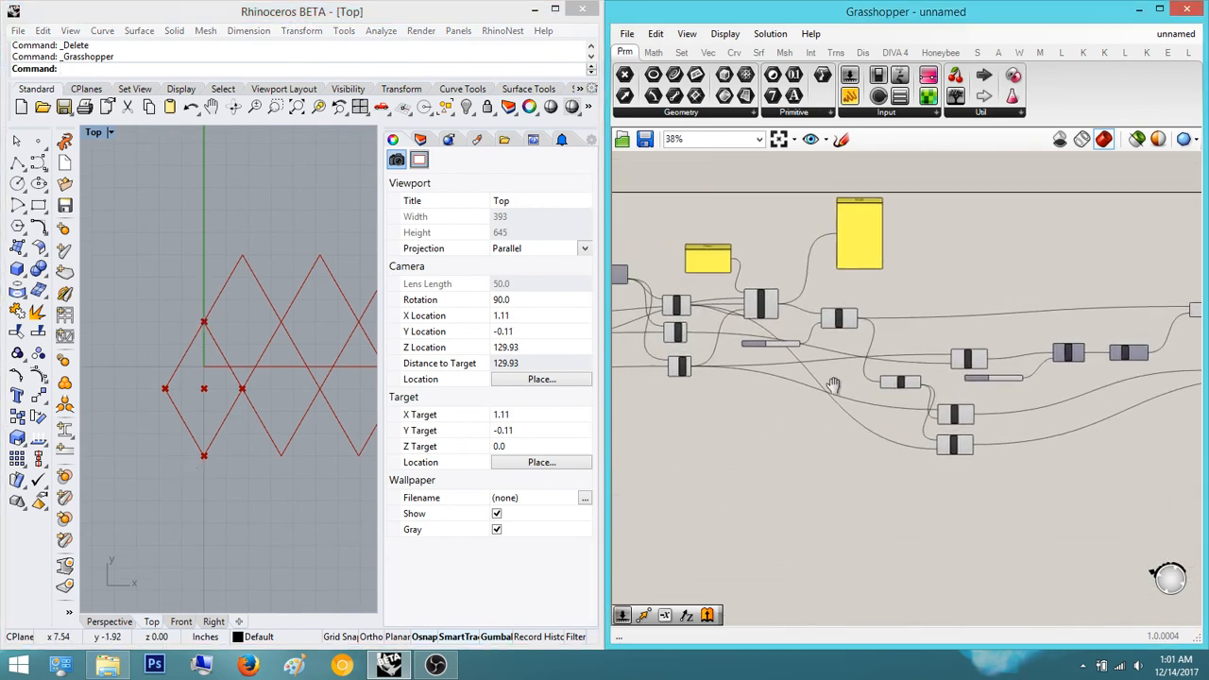
pyautogui.scroll(5, 907, 396)
pyautogui.moveTo(1048, 421); pyautogui.dragTo(895, 439, button='right')
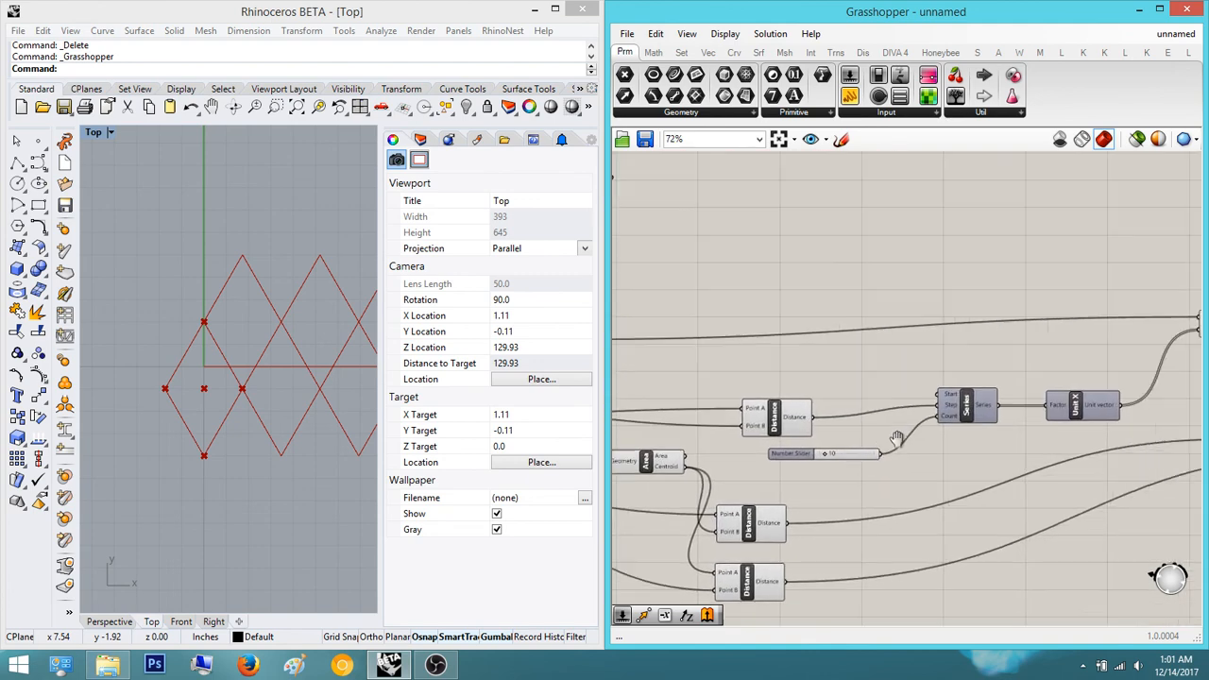
pyautogui.scroll(-2, 895, 438)
pyautogui.moveTo(745, 427); pyautogui.dragTo(1037, 401, button='right')
pyautogui.scroll(2, 861, 305)
pyautogui.scroll(2, 861, 305)
pyautogui.moveTo(631, 319); pyautogui.dragTo(773, 321, button='right')
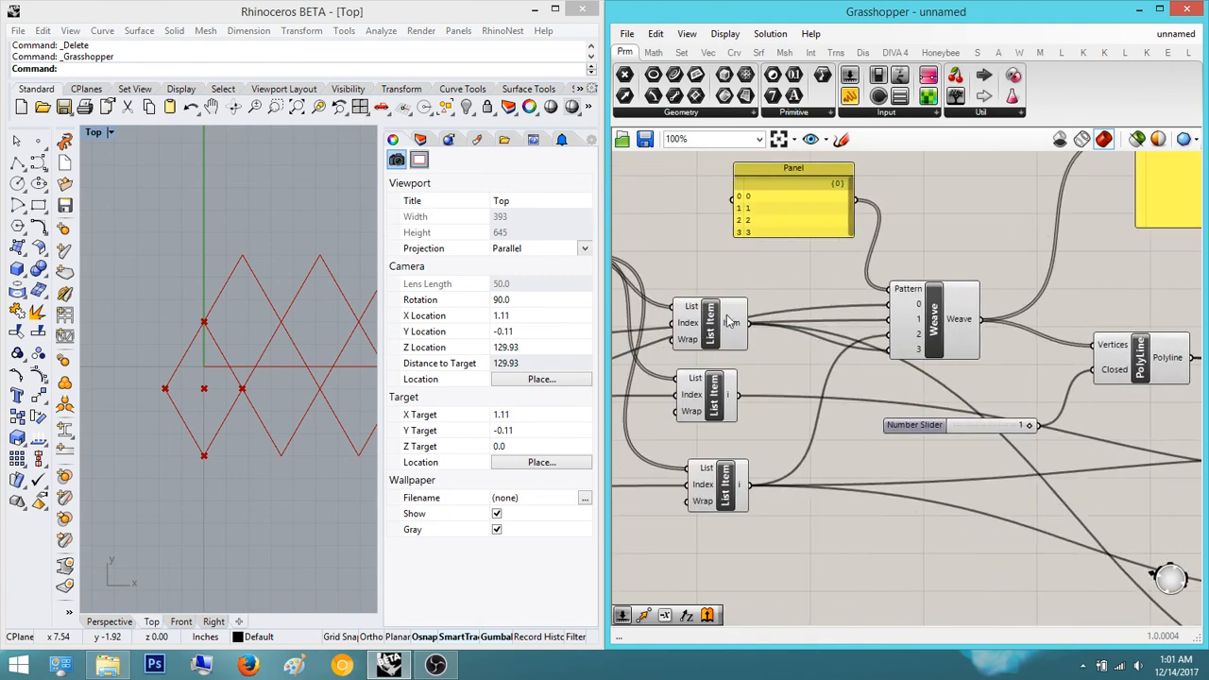
pyautogui.moveTo(626, 365); pyautogui.dragTo(690, 367, button='right')
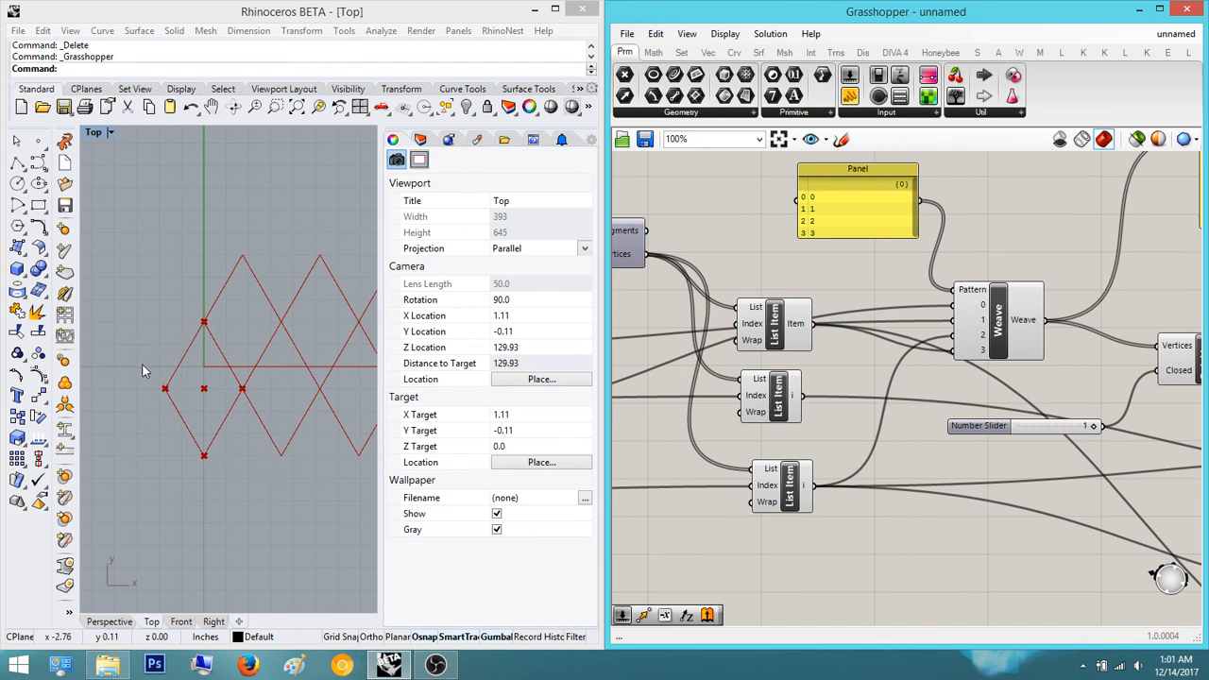
# - Check which diamond vertex each of the three List Item components beside Weave outputs
pyautogui.click(763, 327)
pyautogui.click(774, 403)
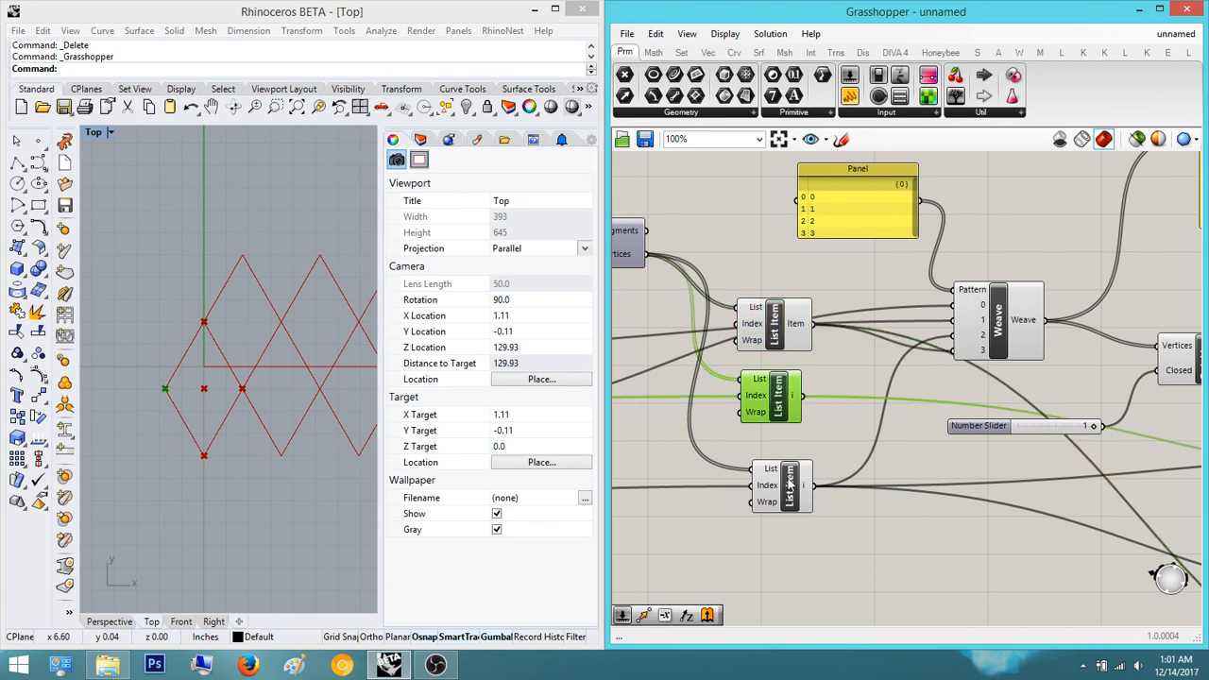
pyautogui.click(782, 494)
pyautogui.click(964, 510)
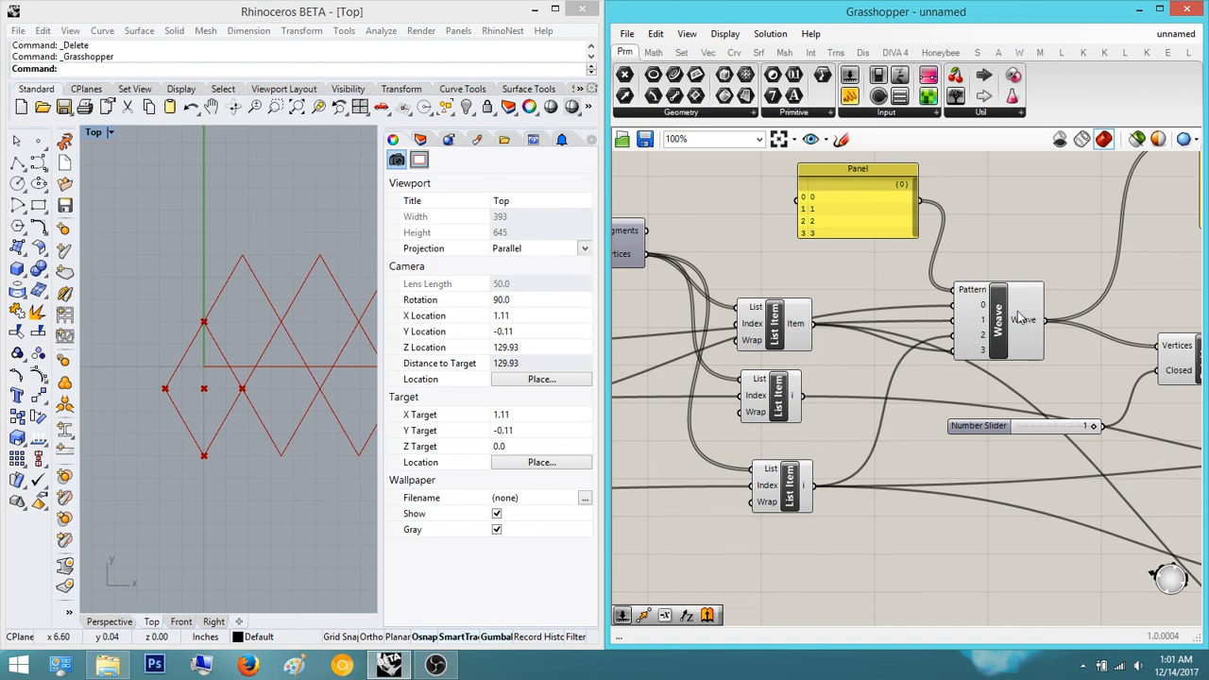
# - Inspect Weave's inputs and output points, tracing its wires back to the earlier group of List Item components
pyautogui.scroll(3, 985, 349)
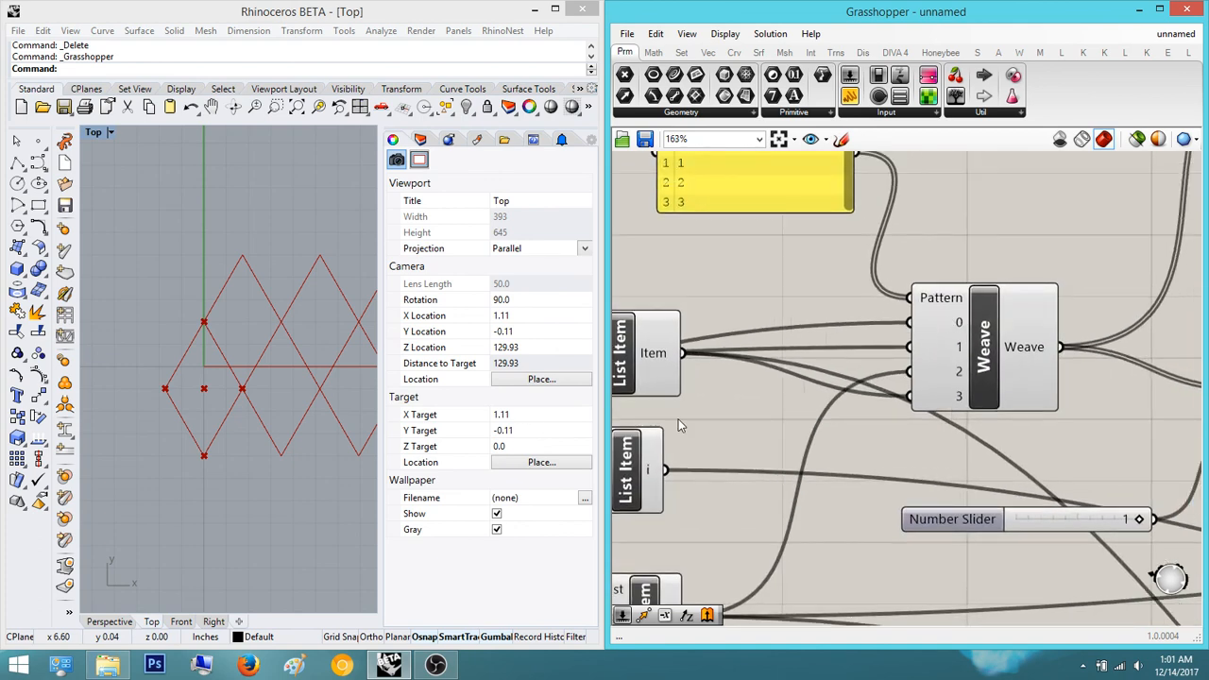
pyautogui.moveTo(679, 425); pyautogui.dragTo(761, 437, button='right')
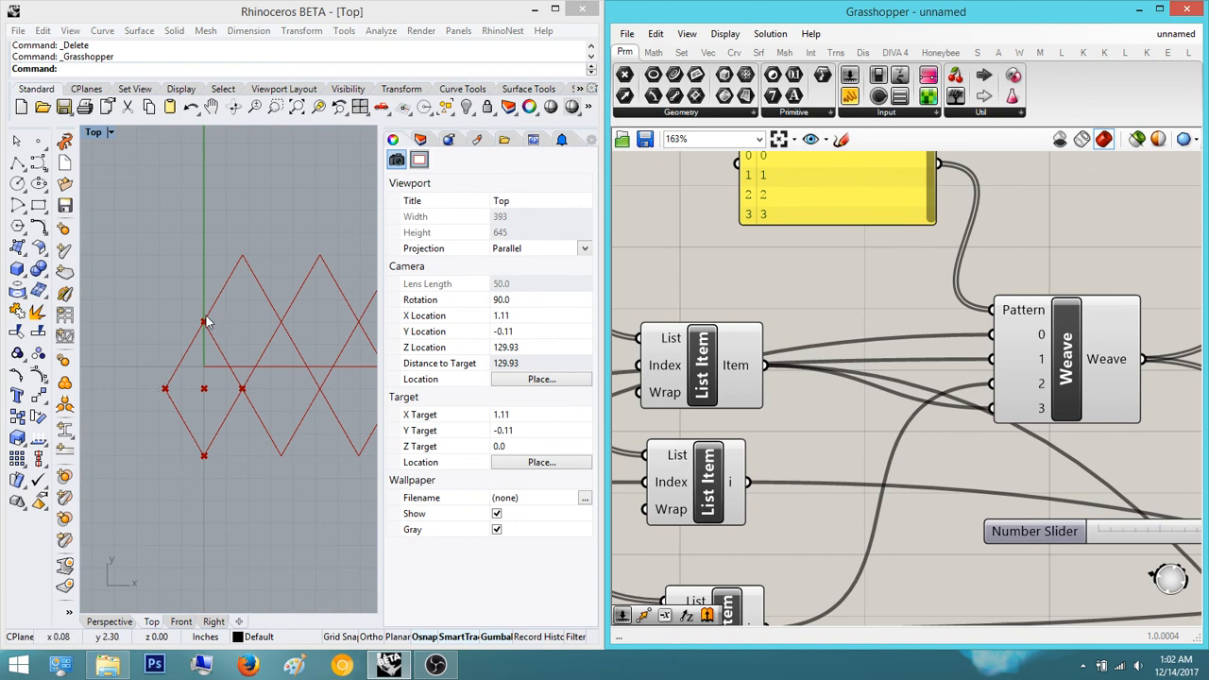
pyautogui.moveTo(936, 402); pyautogui.dragTo(962, 382, button='right')
pyautogui.scroll(-3, 1022, 351)
pyautogui.scroll(3, 1022, 351)
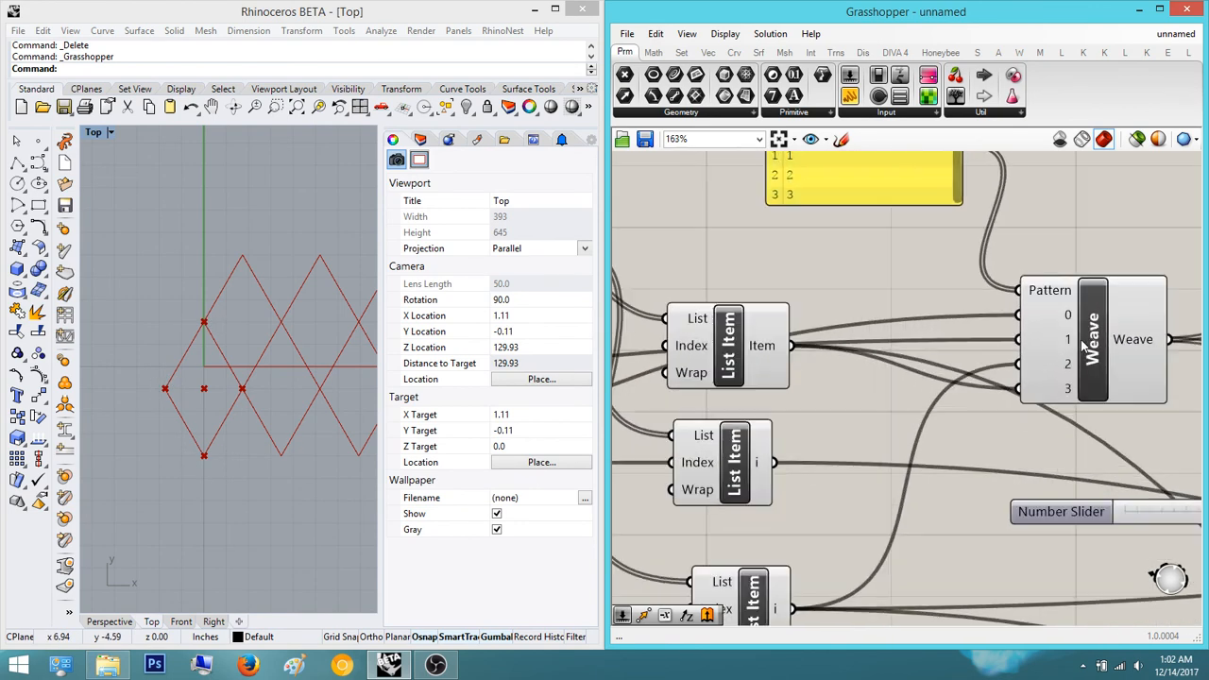
pyautogui.click(1043, 354)
pyautogui.scroll(-4, 769, 357)
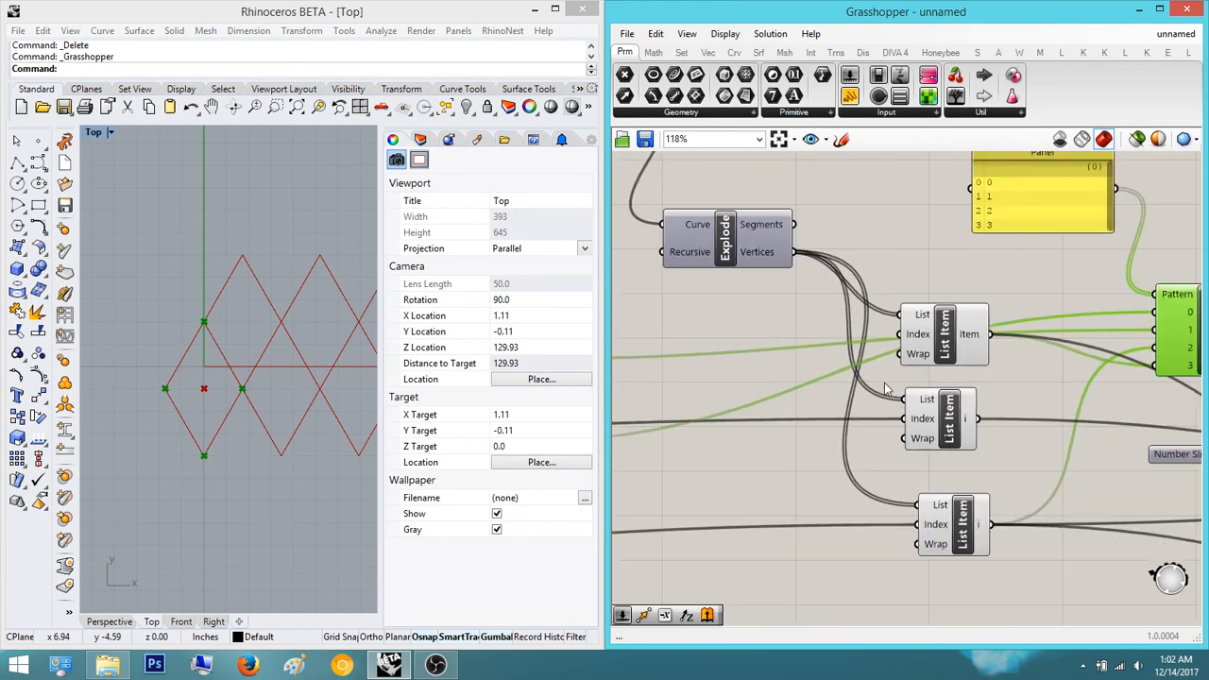
pyautogui.click(696, 397)
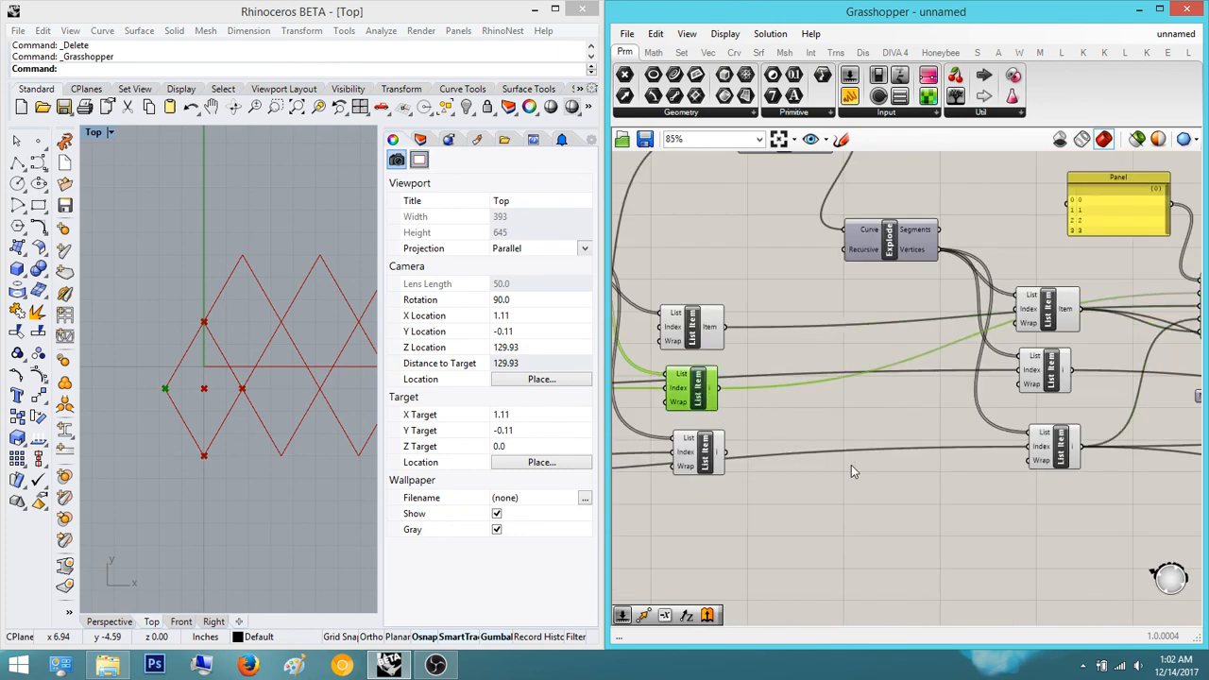
pyautogui.moveTo(1149, 374); pyautogui.dragTo(1012, 367, button='right')
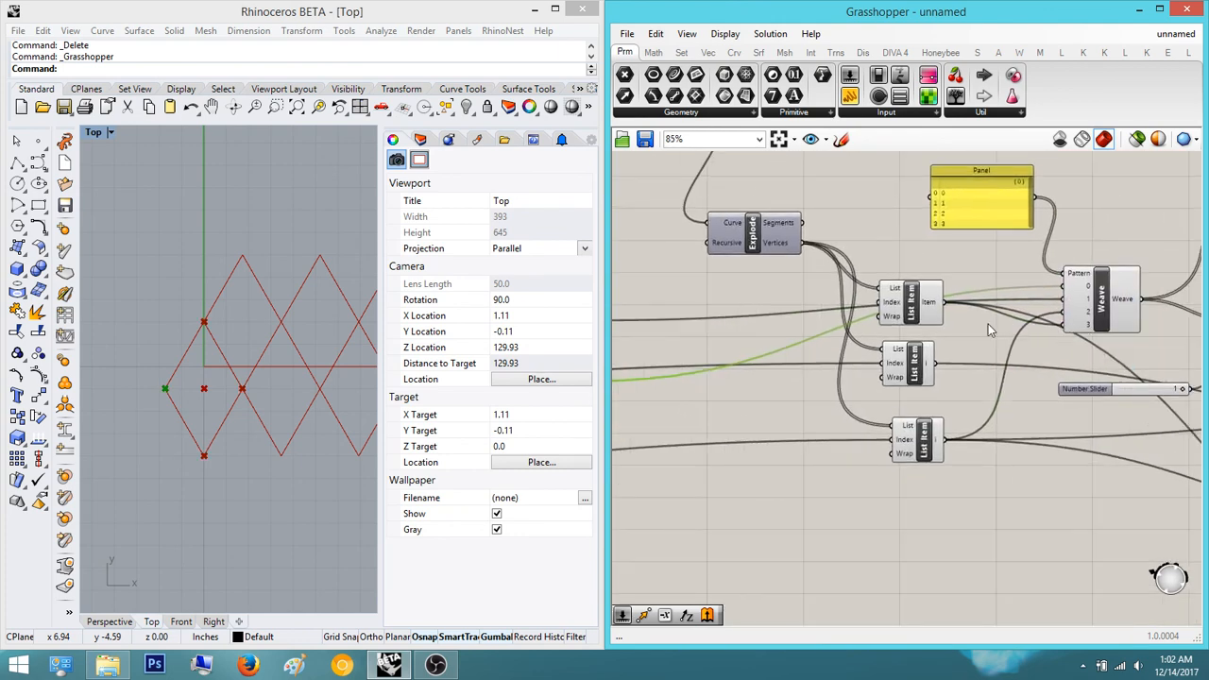
# - Add a Distance component below the List Item components next to Weave
pyautogui.scroll(-3, 1087, 217)
pyautogui.doubleClick(1031, 465)
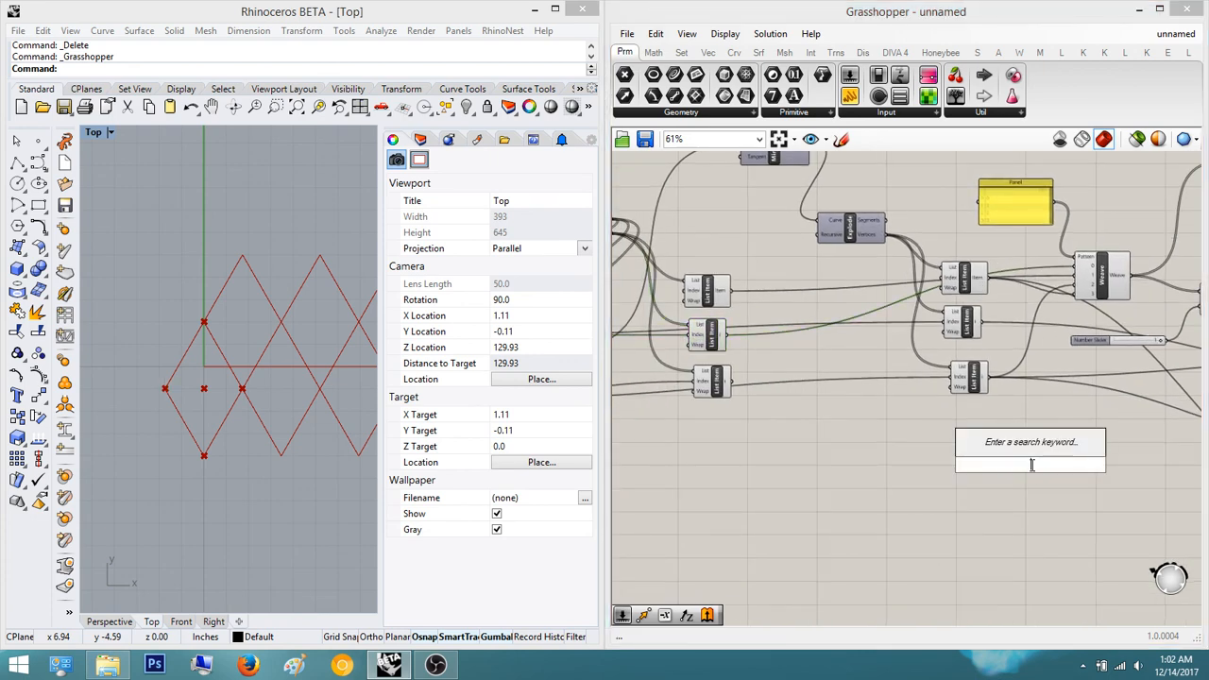
pyautogui.write('dis')
pyautogui.press('Up')
pyautogui.press('Up')
pyautogui.press('Up')
pyautogui.press('Up')
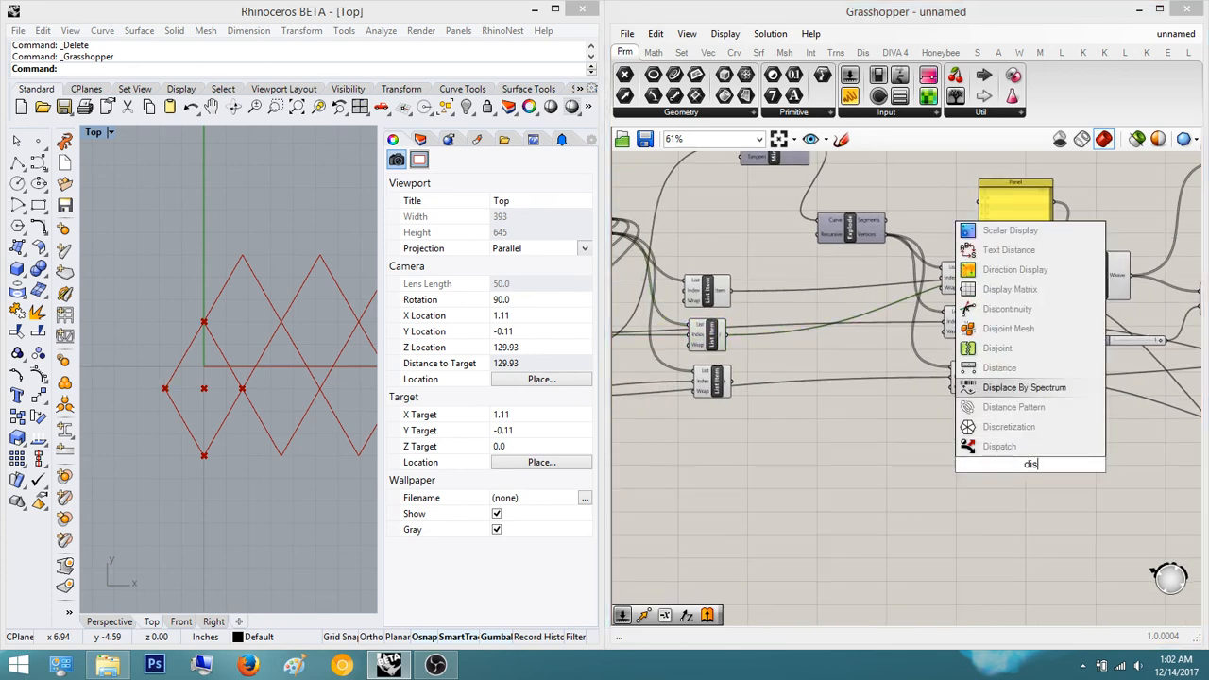
pyautogui.press('Return')
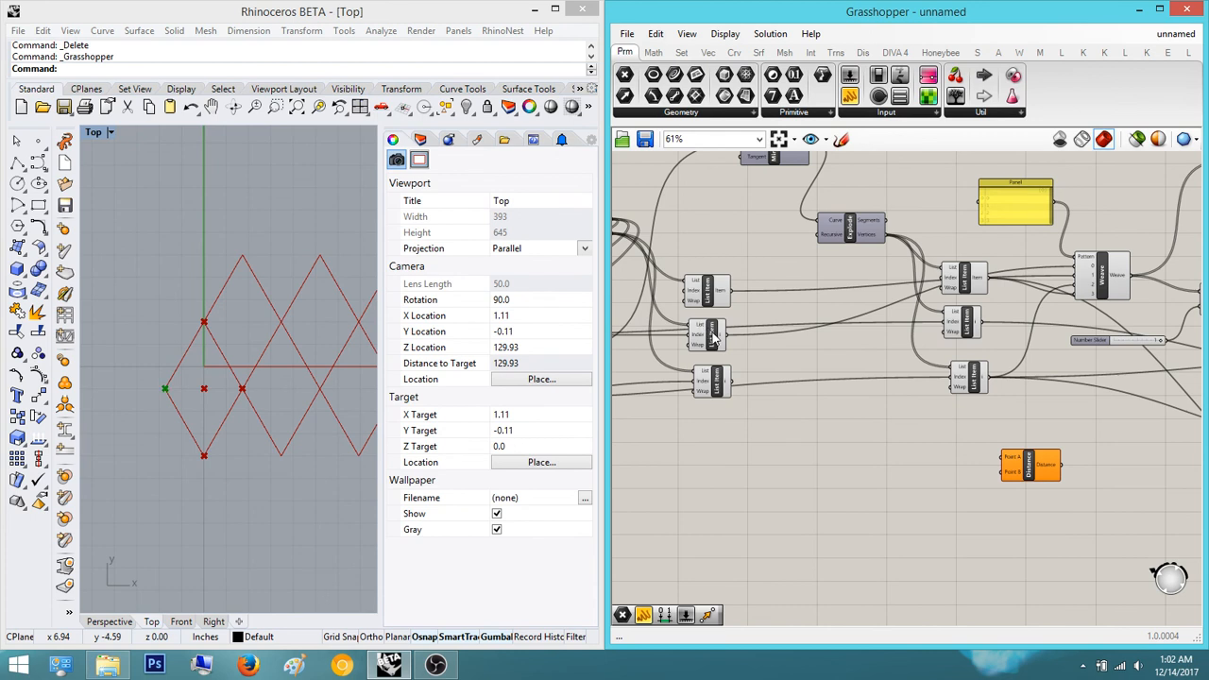
# - Connect the upper List Item of the earlier group, which gives the diamond's top vertex, to the new Distance component's Point A
pyautogui.click(714, 336)
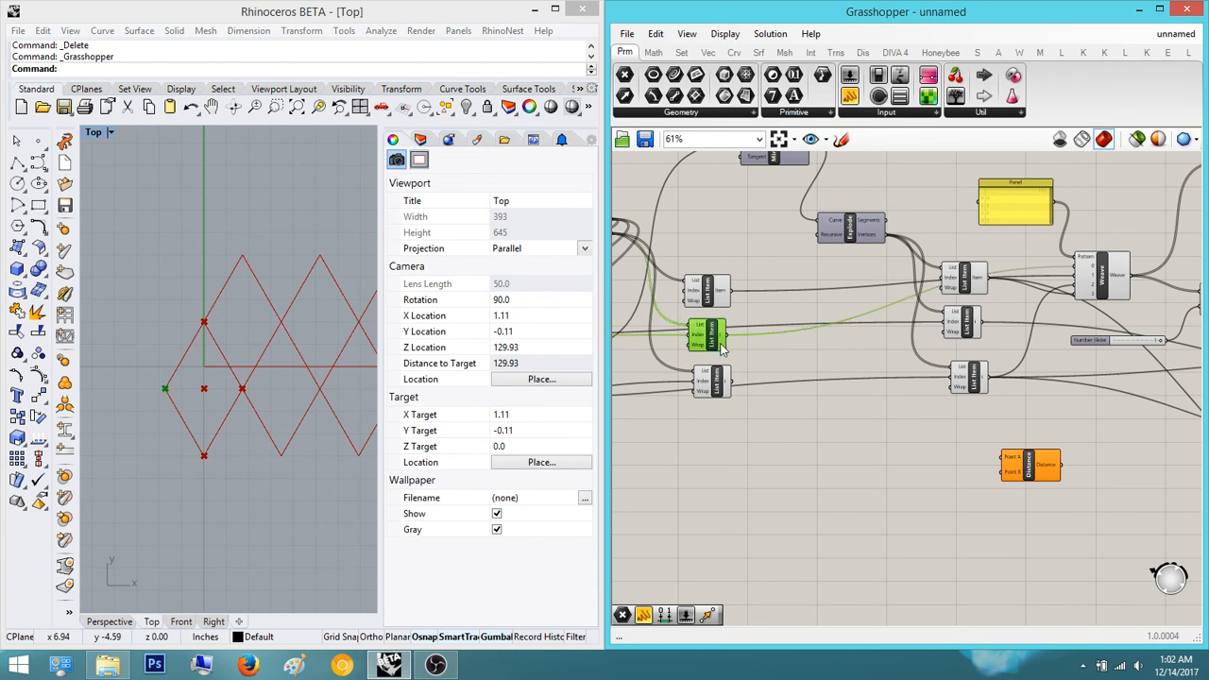
pyautogui.click(1096, 282)
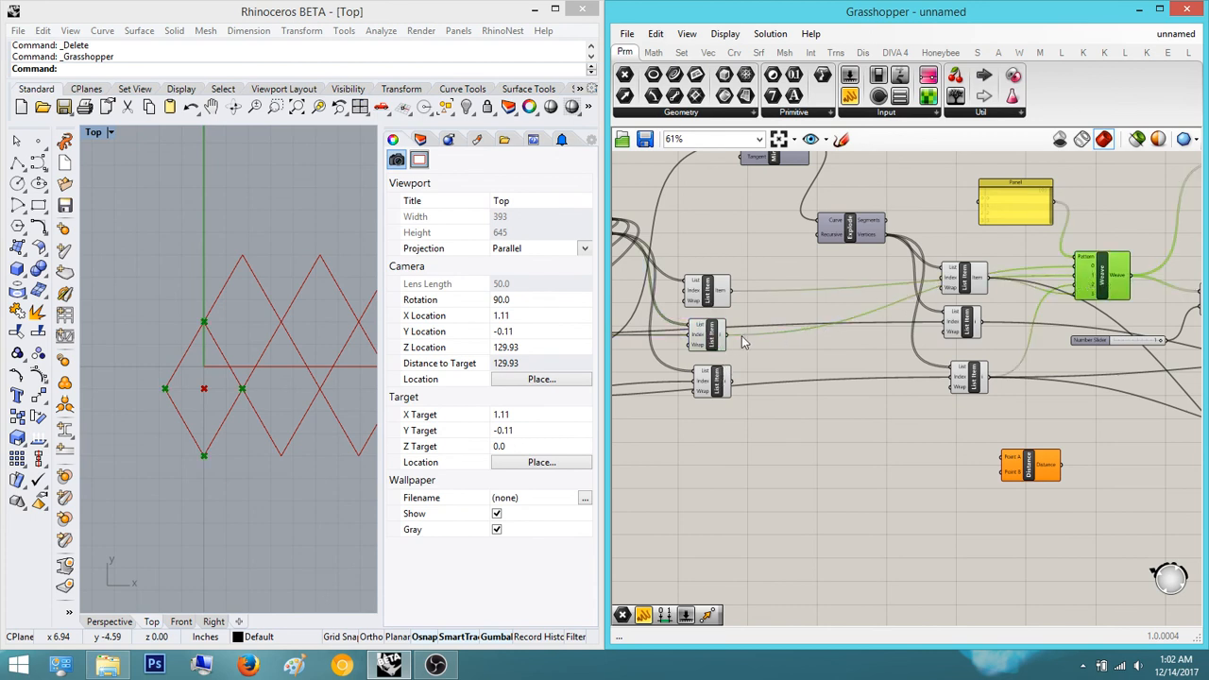
pyautogui.moveTo(1100, 286)
pyautogui.mouseDown()
pyautogui.moveTo(1056, 237)
pyautogui.moveTo(1108, 305)
pyautogui.mouseUp()
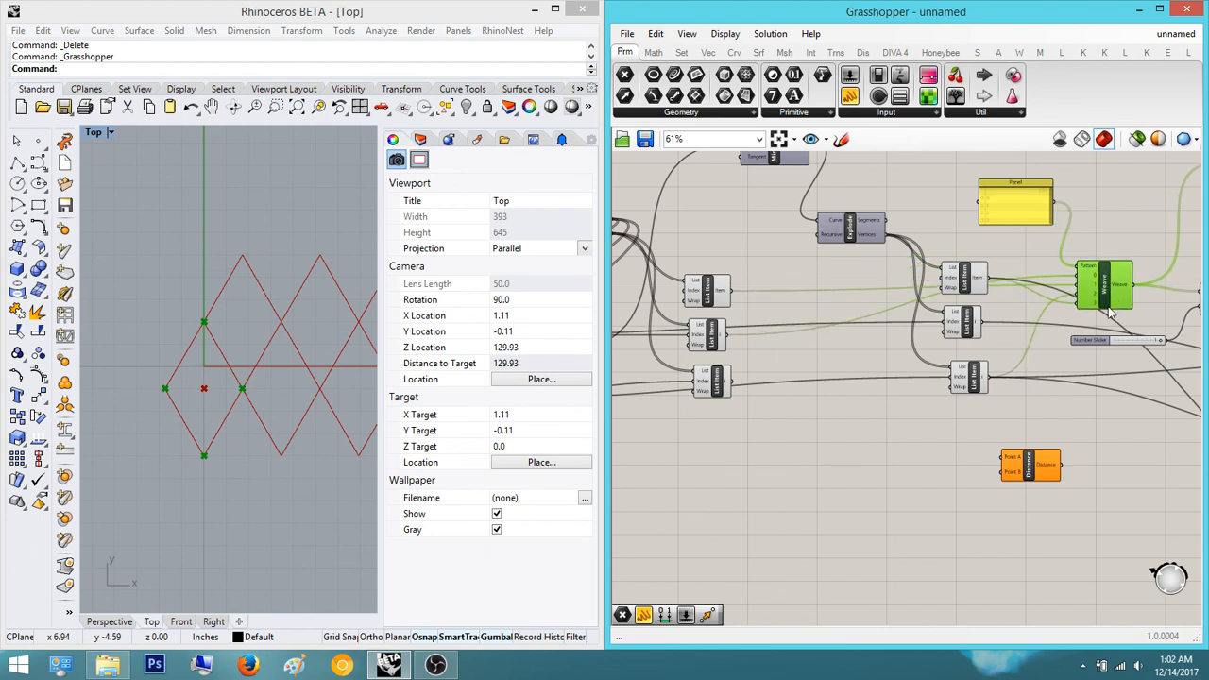
pyautogui.click(720, 293)
pyautogui.moveTo(741, 298); pyautogui.dragTo(1006, 463)
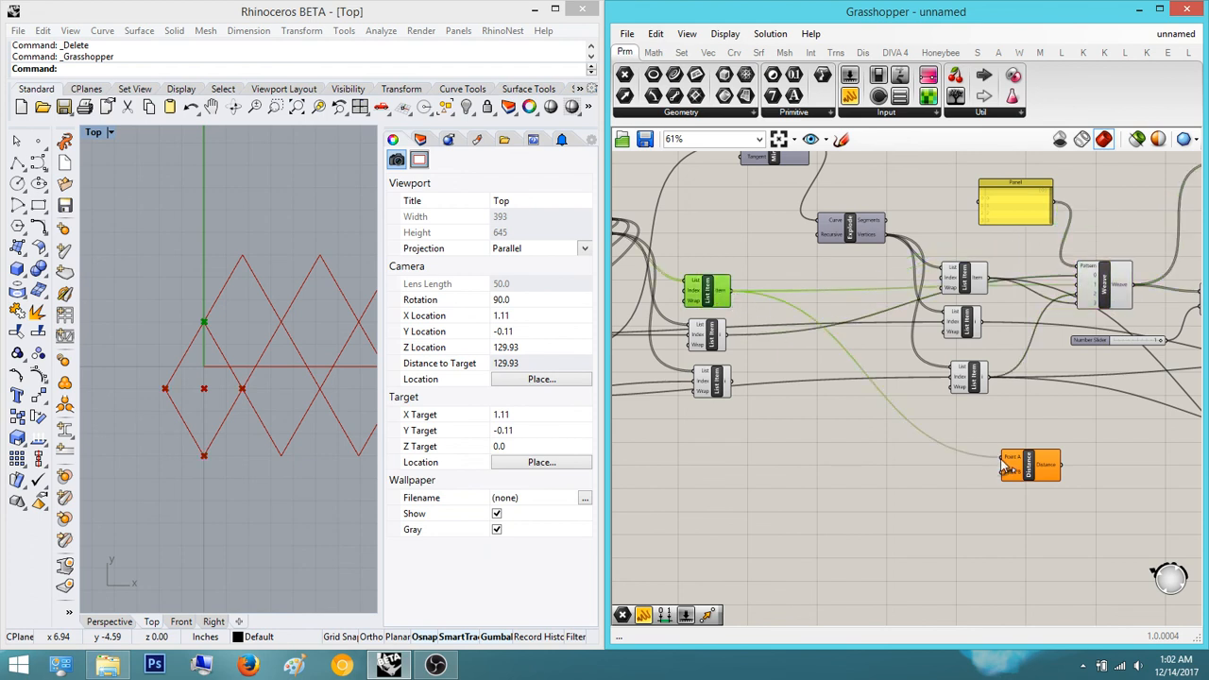
# - Connect the upper List Item beside Weave to the new Distance component's Point B and place Distance below the other Distance components
pyautogui.click(977, 378)
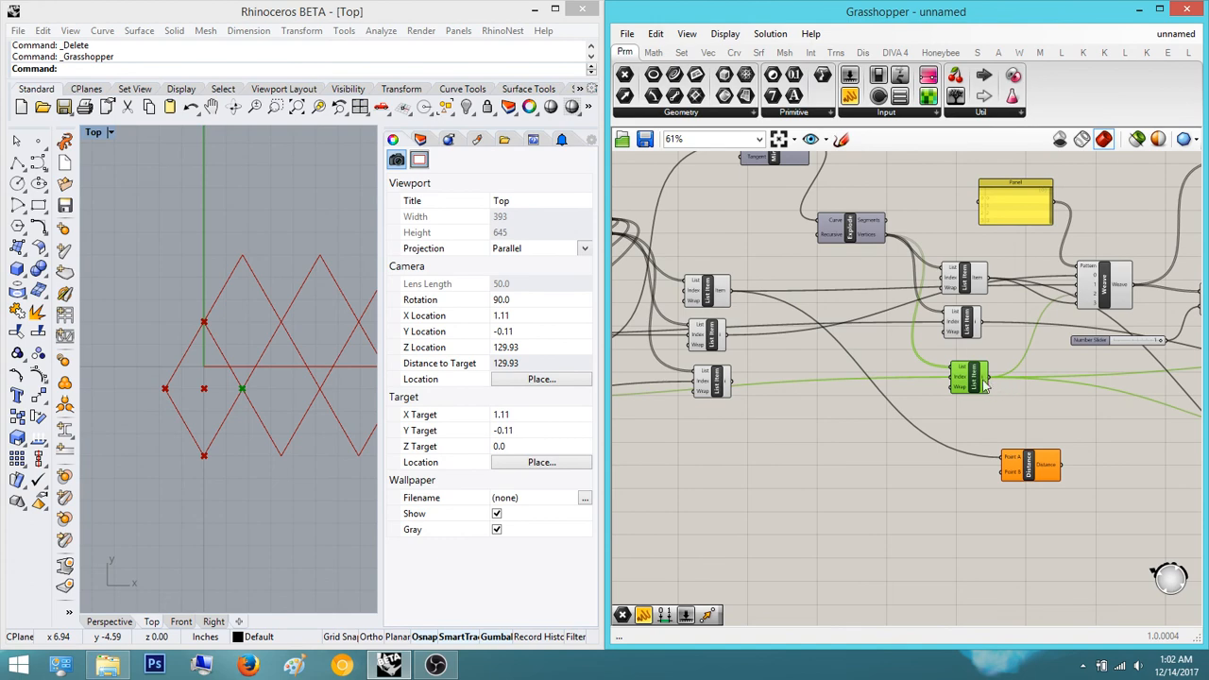
pyautogui.click(969, 322)
pyautogui.click(971, 289)
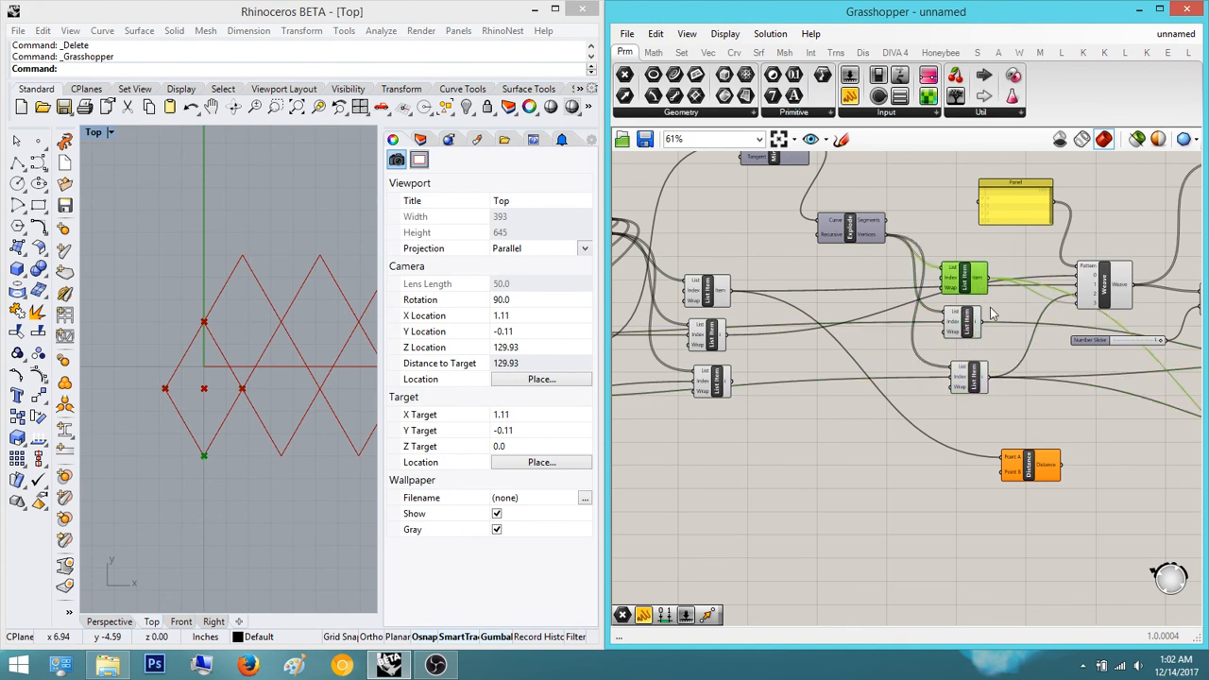
pyautogui.scroll(-3, 952, 444)
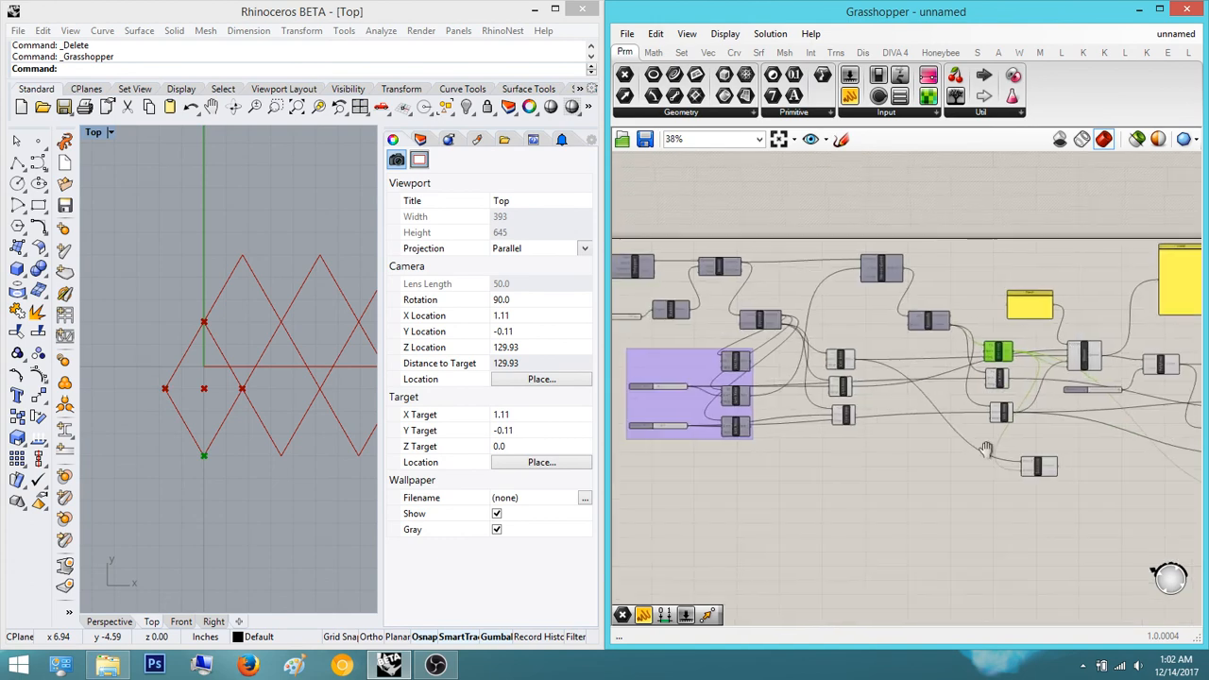
pyautogui.moveTo(952, 444); pyautogui.dragTo(1176, 505)
pyautogui.moveTo(1177, 505); pyautogui.dragTo(983, 485, button='right')
pyautogui.moveTo(984, 485); pyautogui.dragTo(1005, 482)
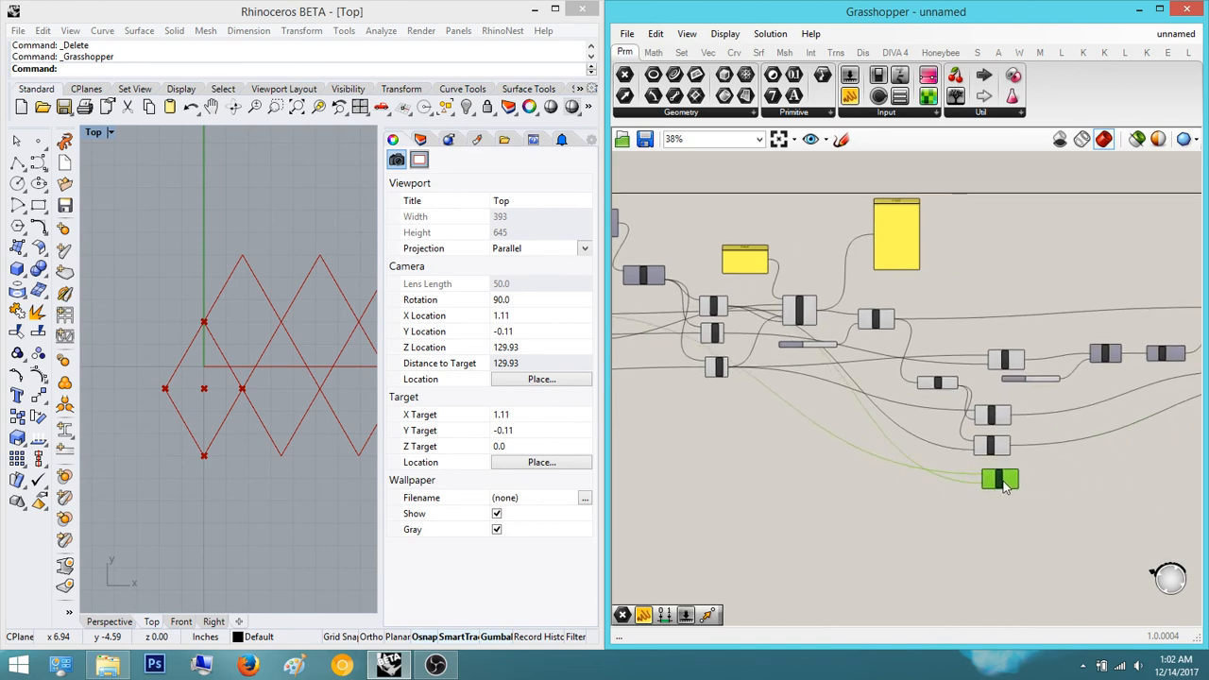
pyautogui.click(1062, 471)
pyautogui.click(1007, 482)
pyautogui.scroll(3, 1007, 482)
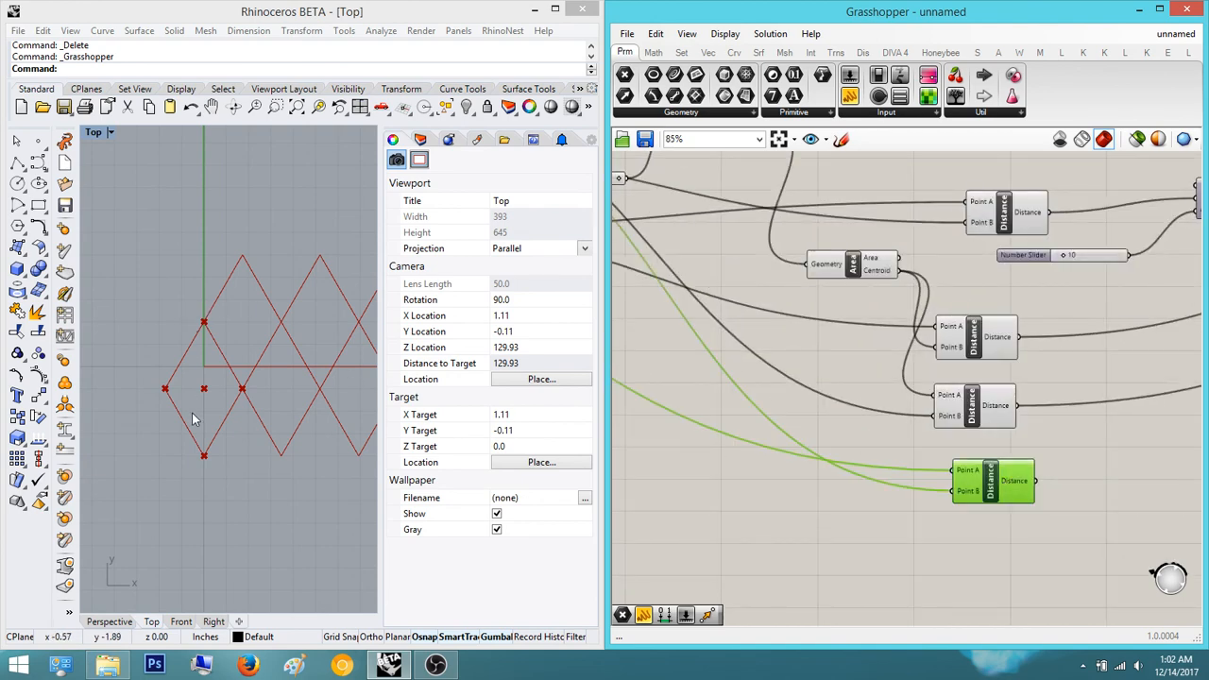
# - Connect the new Distance output to the last Unit Y's Factor and its unit vector to the unconnected Move's Motion input
pyautogui.click(1012, 452)
pyautogui.scroll(-5, 971, 457)
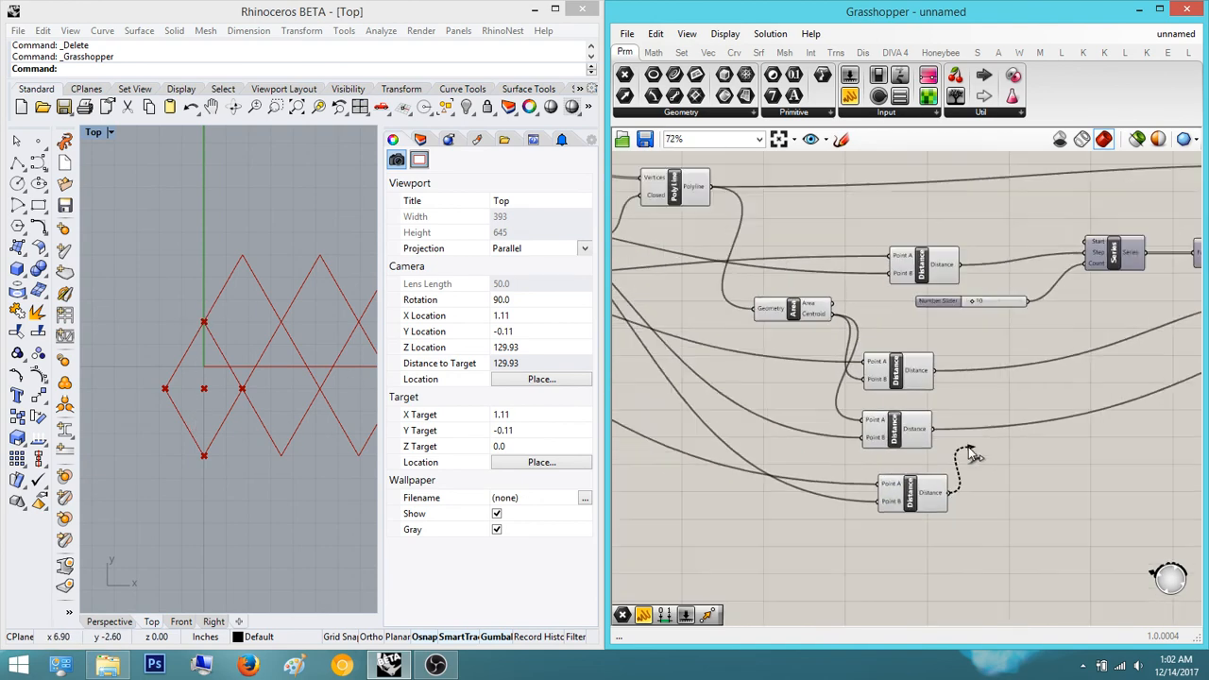
pyautogui.scroll(5, 967, 449)
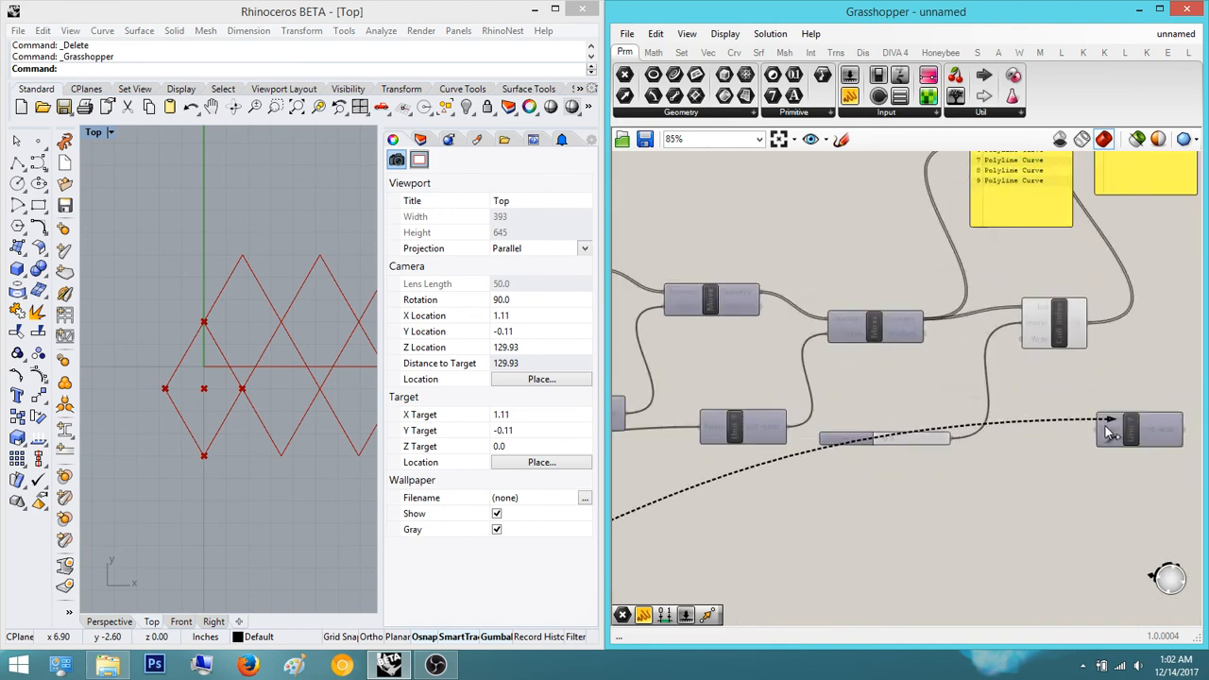
pyautogui.moveTo(1051, 436); pyautogui.dragTo(836, 468, button='right')
pyautogui.moveTo(991, 405); pyautogui.dragTo(951, 466)
pyautogui.moveTo(1022, 415); pyautogui.dragTo(967, 454, button='right')
pyautogui.click(978, 436)
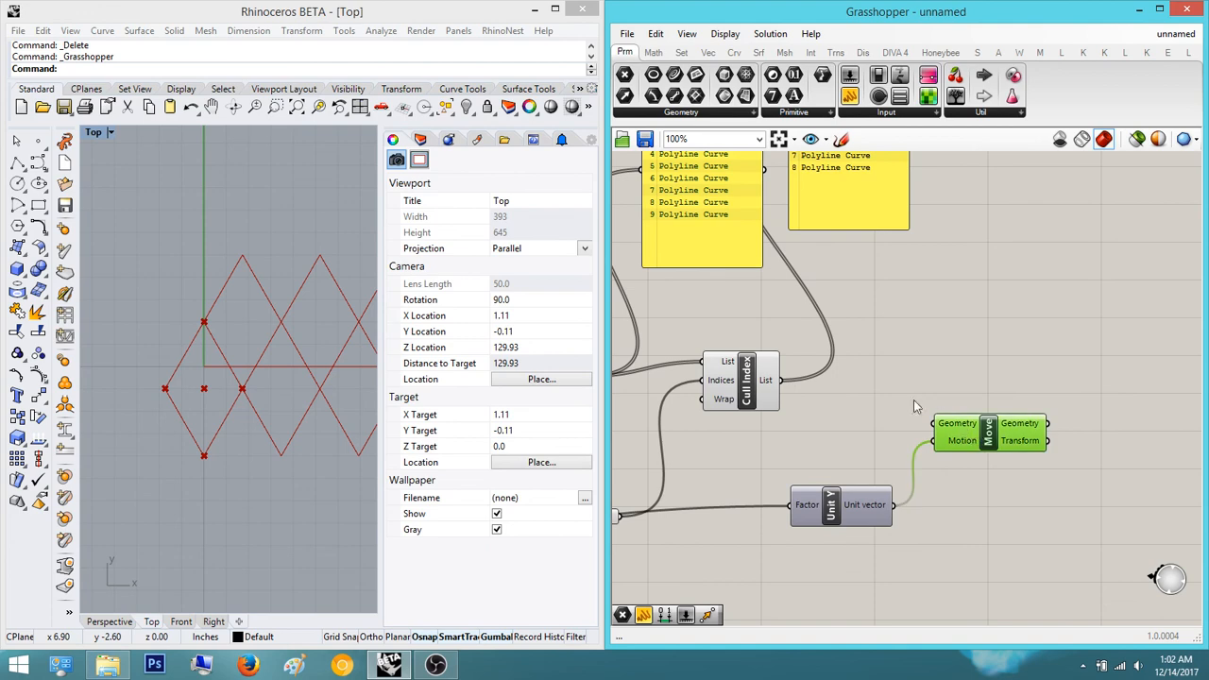
# - Connect the Cull Index list to the last Move component's Geometry input
pyautogui.click(913, 401)
pyautogui.moveTo(941, 330); pyautogui.dragTo(1021, 313, button='right')
pyautogui.scroll(-2, 946, 425)
pyautogui.moveTo(946, 425); pyautogui.dragTo(938, 417, button='right')
pyautogui.scroll(1, 938, 418)
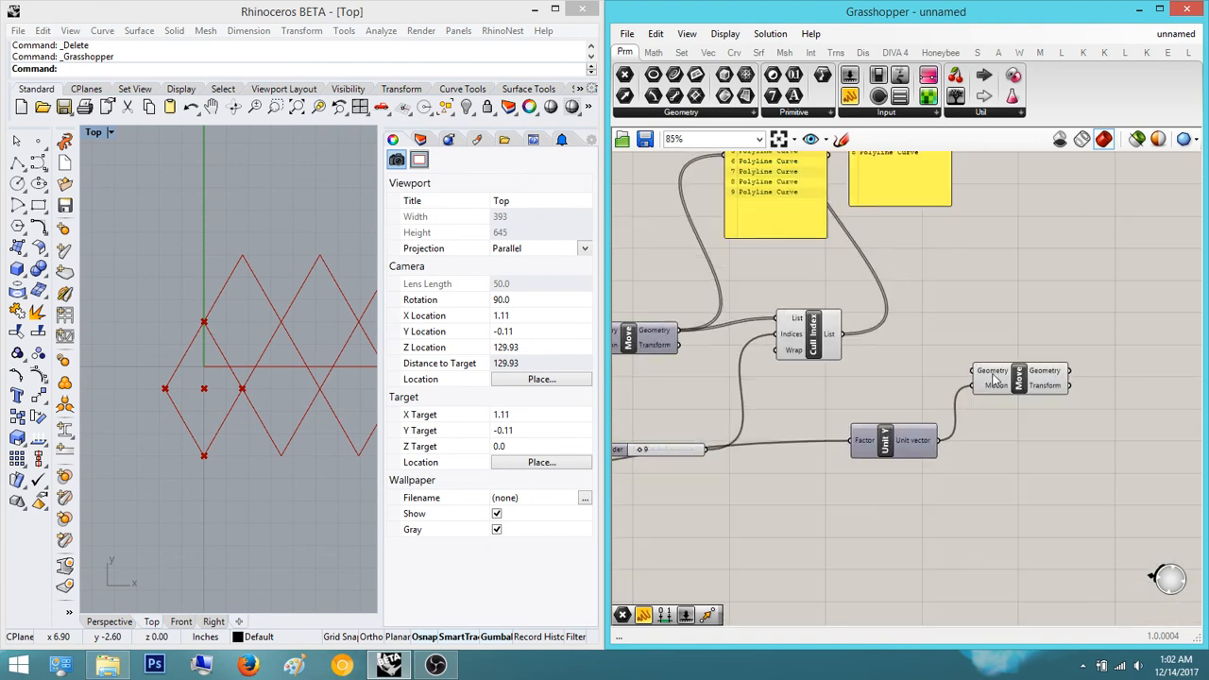
pyautogui.moveTo(974, 370); pyautogui.dragTo(847, 337)
pyautogui.scroll(-2, 885, 350)
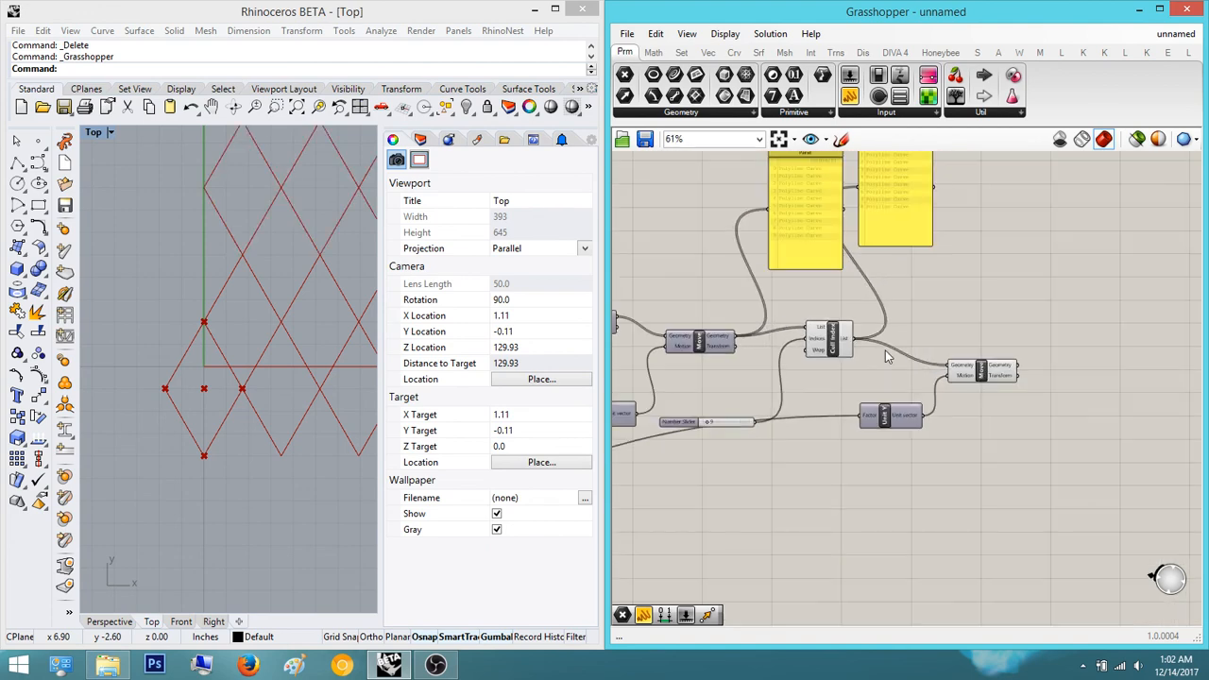
# - Add the first Move's geometry to the last Move's Geometry input and shift the connected Unit Y component lower
pyautogui.moveTo(885, 349); pyautogui.dragTo(922, 392, button='right')
pyautogui.moveTo(992, 427); pyautogui.dragTo(1051, 432, button='right')
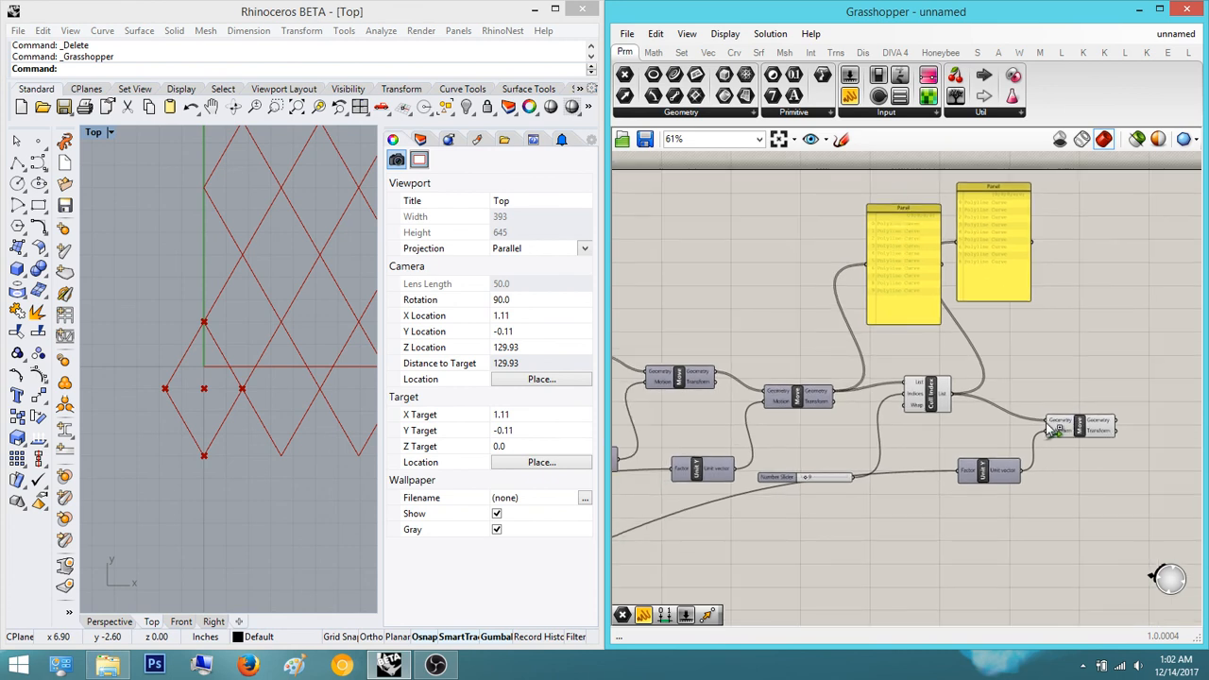
pyautogui.moveTo(833, 391); pyautogui.dragTo(986, 385, button='right')
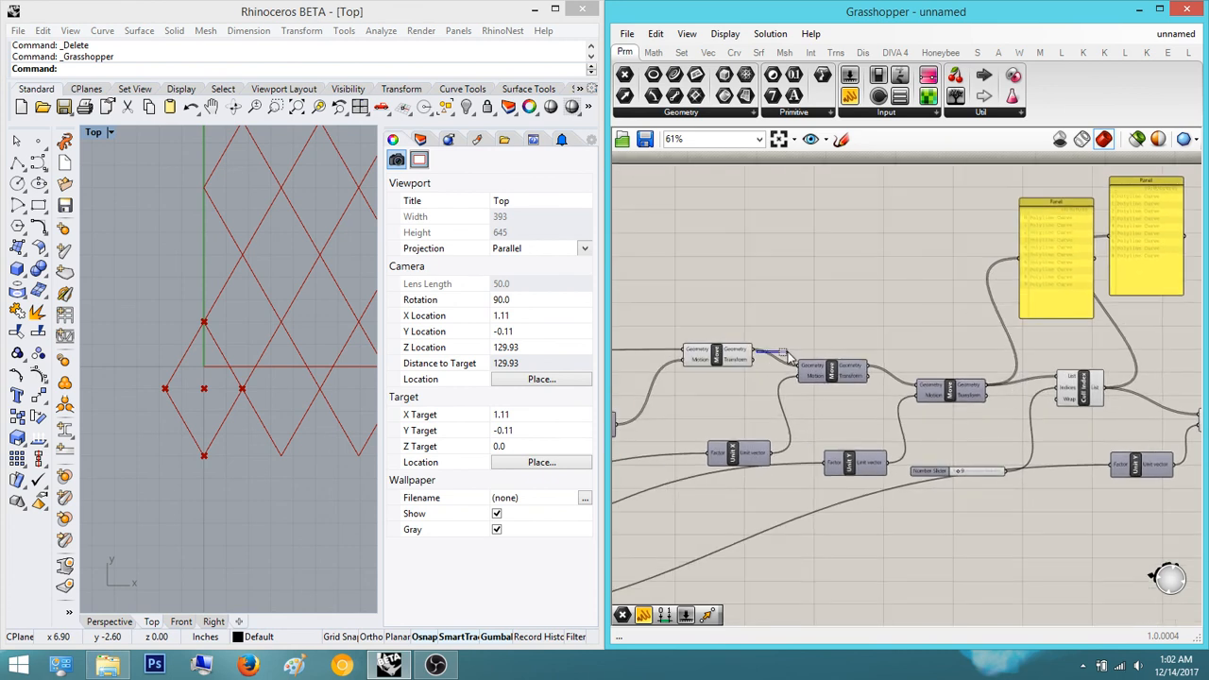
pyautogui.moveTo(789, 359); pyautogui.dragTo(1115, 422)
pyautogui.moveTo(296, 313); pyautogui.dragTo(231, 350, button='right')
pyautogui.scroll(-8, 223, 335)
pyautogui.scroll(-4, 277, 351)
pyautogui.moveTo(1130, 478); pyautogui.dragTo(991, 445, button='right')
pyautogui.moveTo(926, 443); pyautogui.dragTo(928, 484)
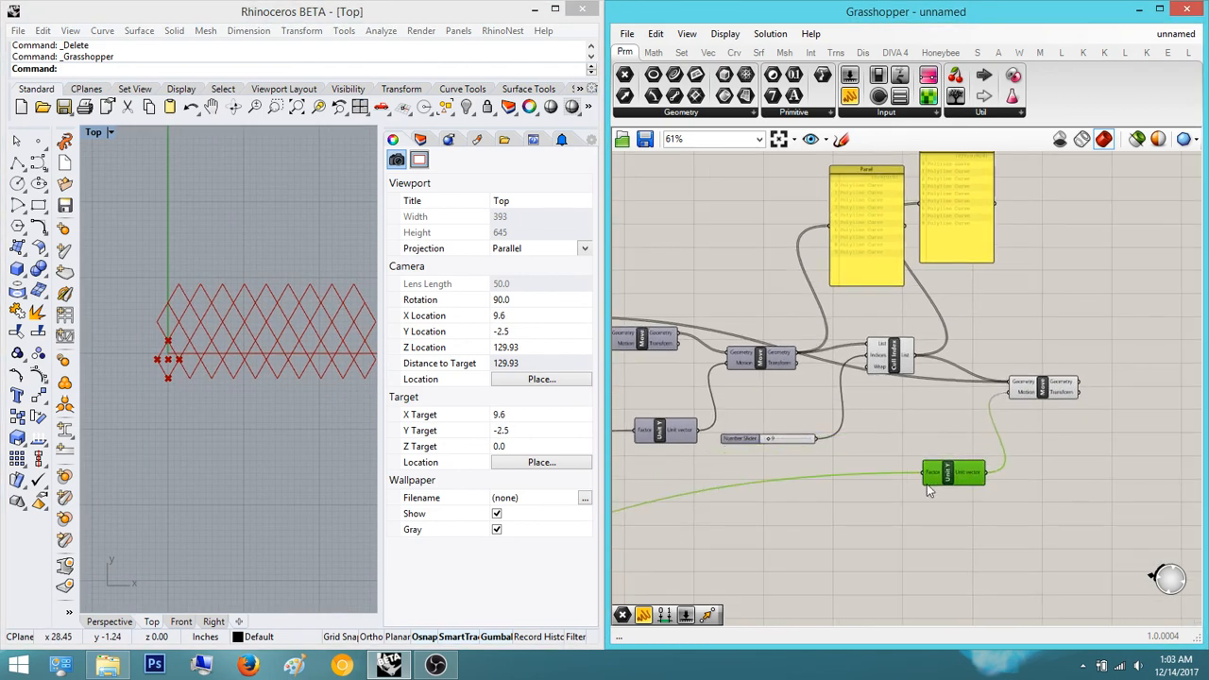
pyautogui.click(1066, 452)
# - Examine the last Move's diamond rows in the Top viewport against the original rows
pyautogui.moveTo(824, 569); pyautogui.dragTo(856, 501, button='right')
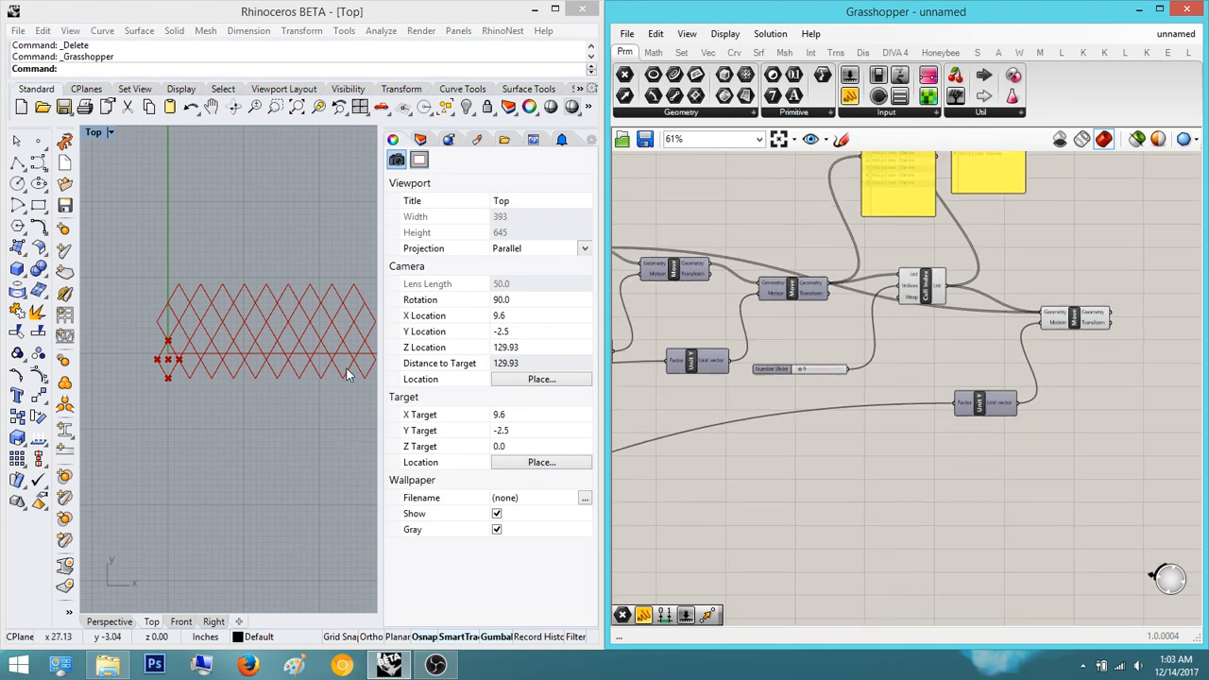
pyautogui.scroll(-1, 272, 374)
pyautogui.moveTo(346, 369); pyautogui.dragTo(281, 377, button='right')
pyautogui.scroll(2, 260, 356)
pyautogui.scroll(-1, 272, 356)
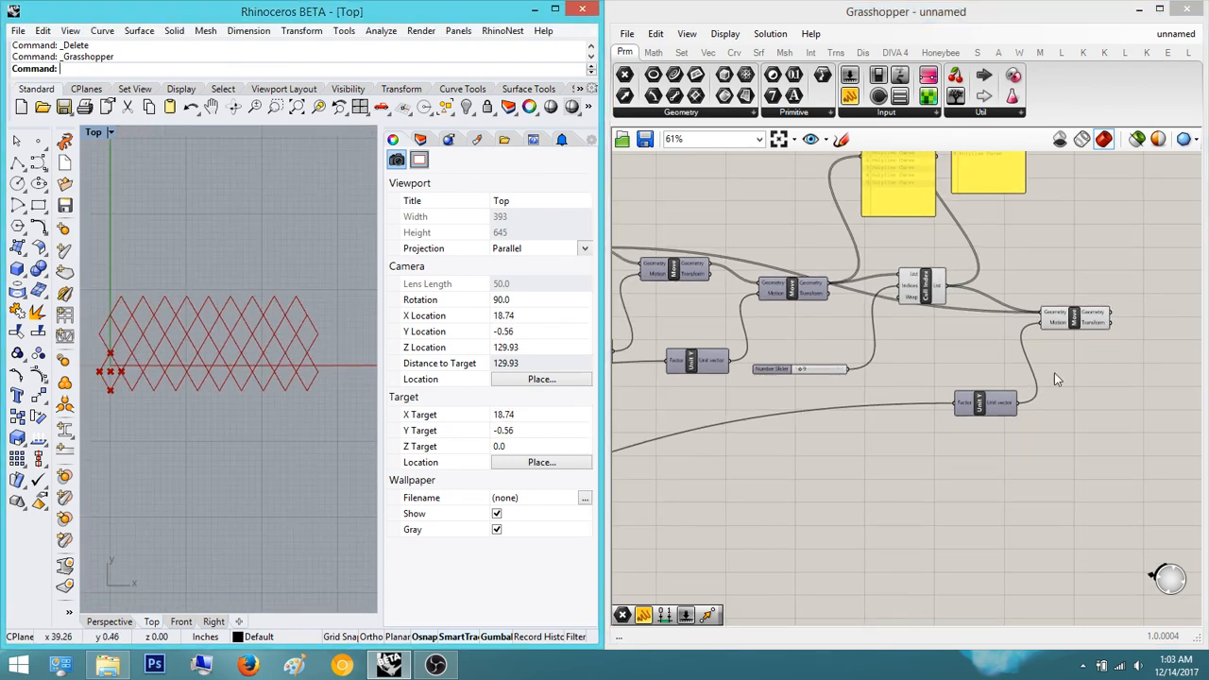
pyautogui.click(1077, 326)
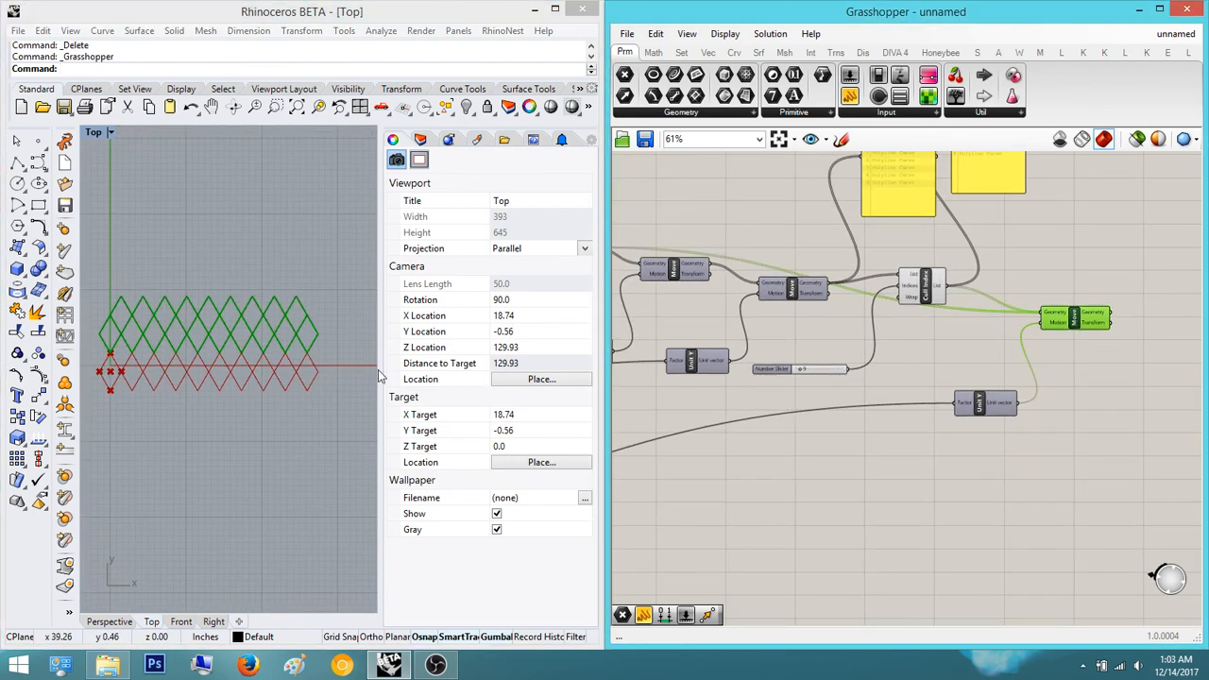
pyautogui.moveTo(241, 355); pyautogui.dragTo(335, 342, button='right')
pyautogui.scroll(6, 293, 341)
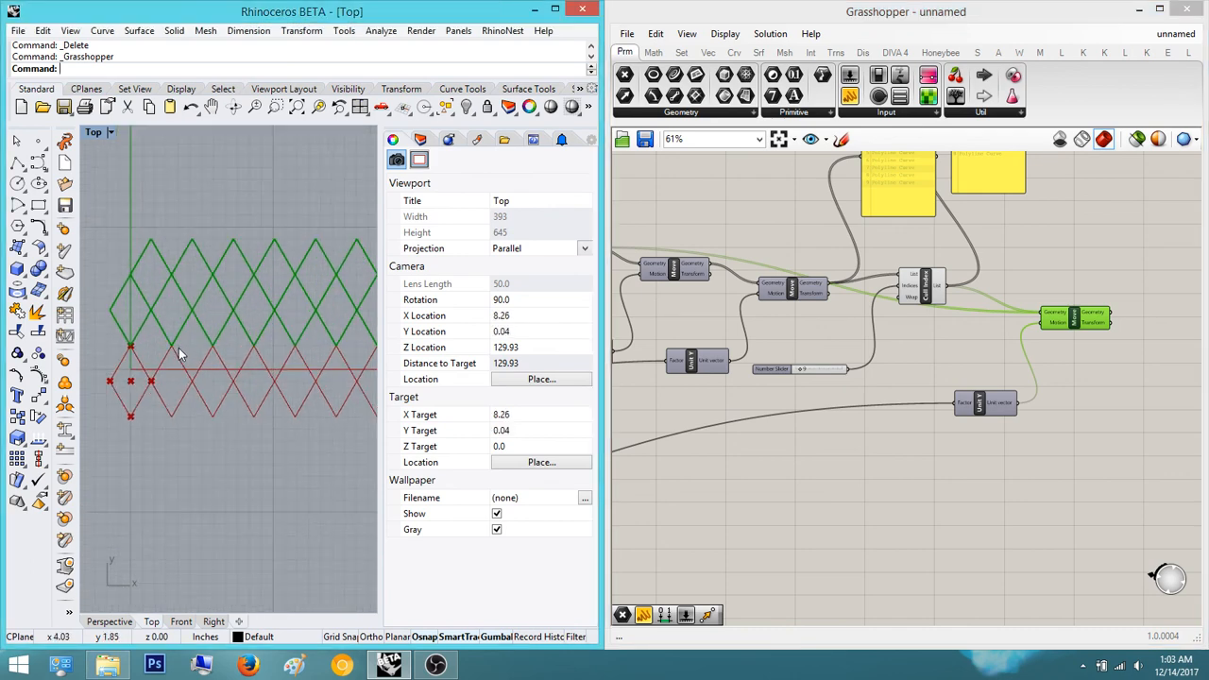
pyautogui.click(1036, 448)
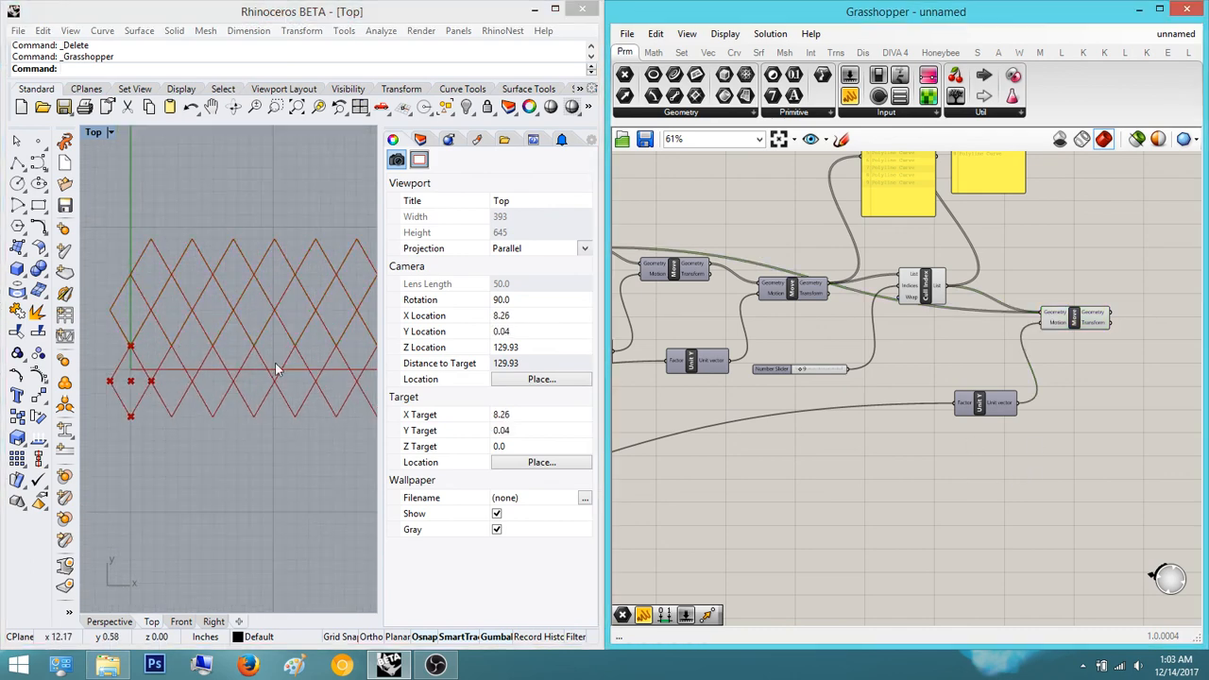
pyautogui.scroll(-8, 183, 310)
pyautogui.moveTo(219, 316); pyautogui.dragTo(192, 327, button='right')
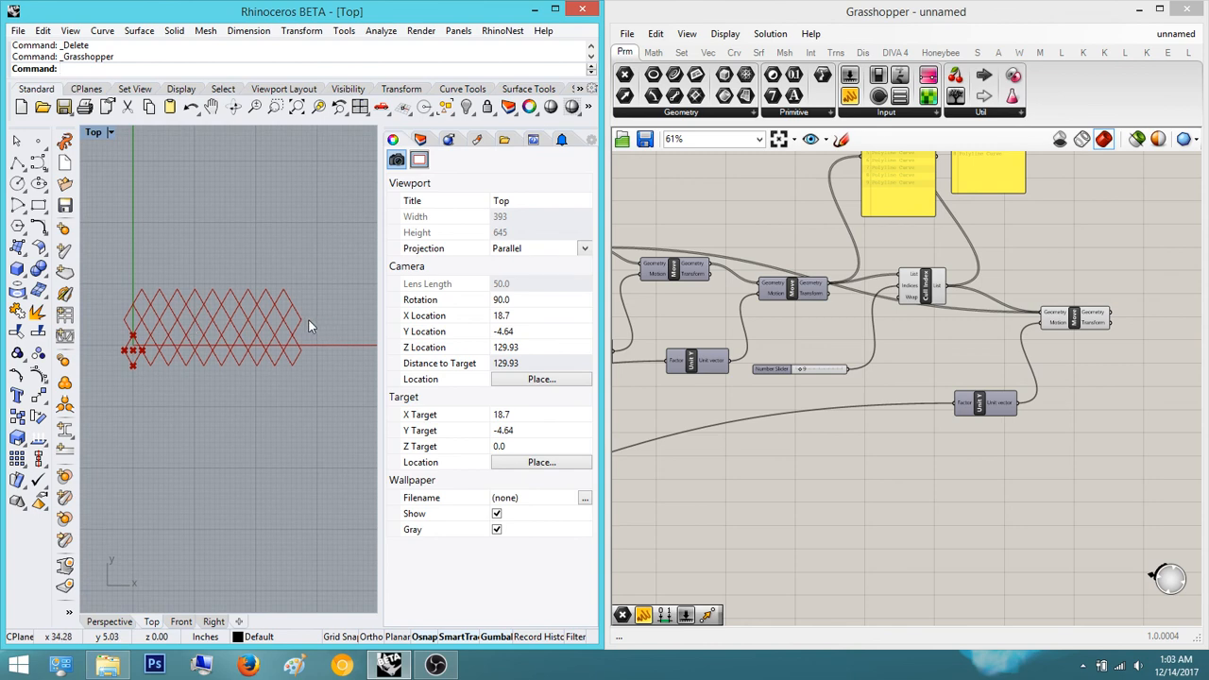
# - Add a Series component near the lowest Distance component
pyautogui.moveTo(1056, 439); pyautogui.dragTo(1132, 407, button='right')
pyautogui.scroll(-2, 1132, 407)
pyautogui.moveTo(915, 435); pyautogui.dragTo(1137, 383, button='right')
pyautogui.scroll(2, 1137, 383)
pyautogui.scroll(-1, 980, 431)
pyautogui.moveTo(661, 438); pyautogui.dragTo(853, 445, button='right')
pyautogui.doubleClick(950, 460)
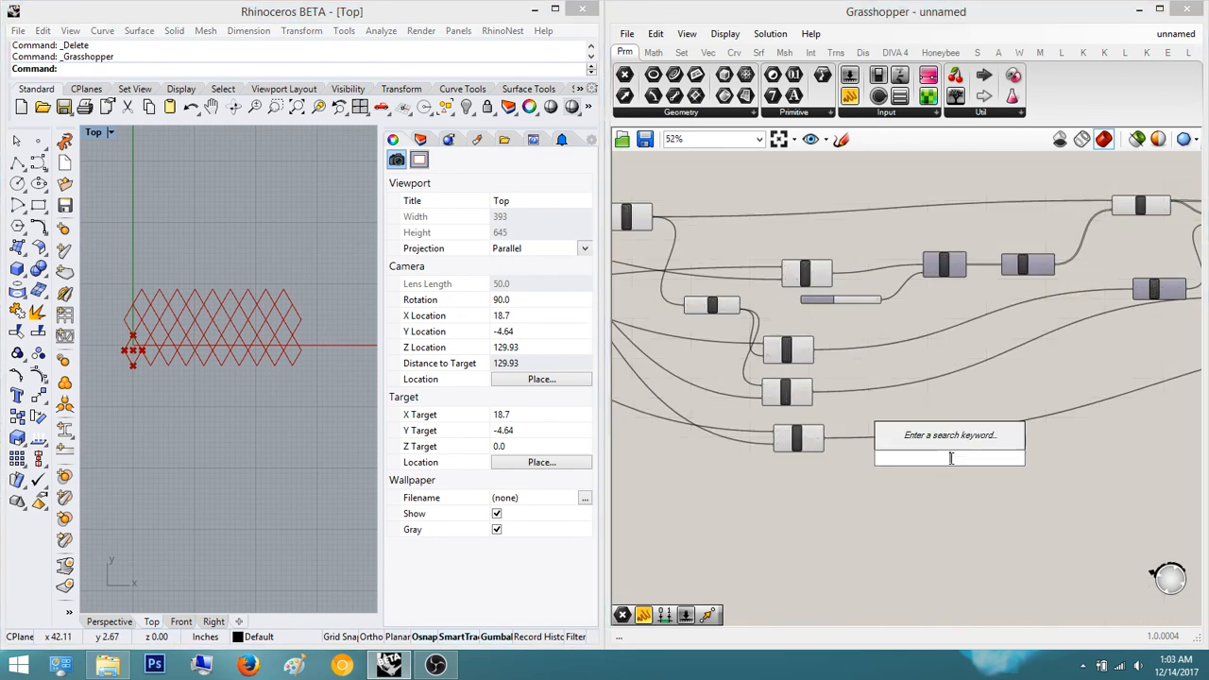
pyautogui.write('series')
pyautogui.press('Return')
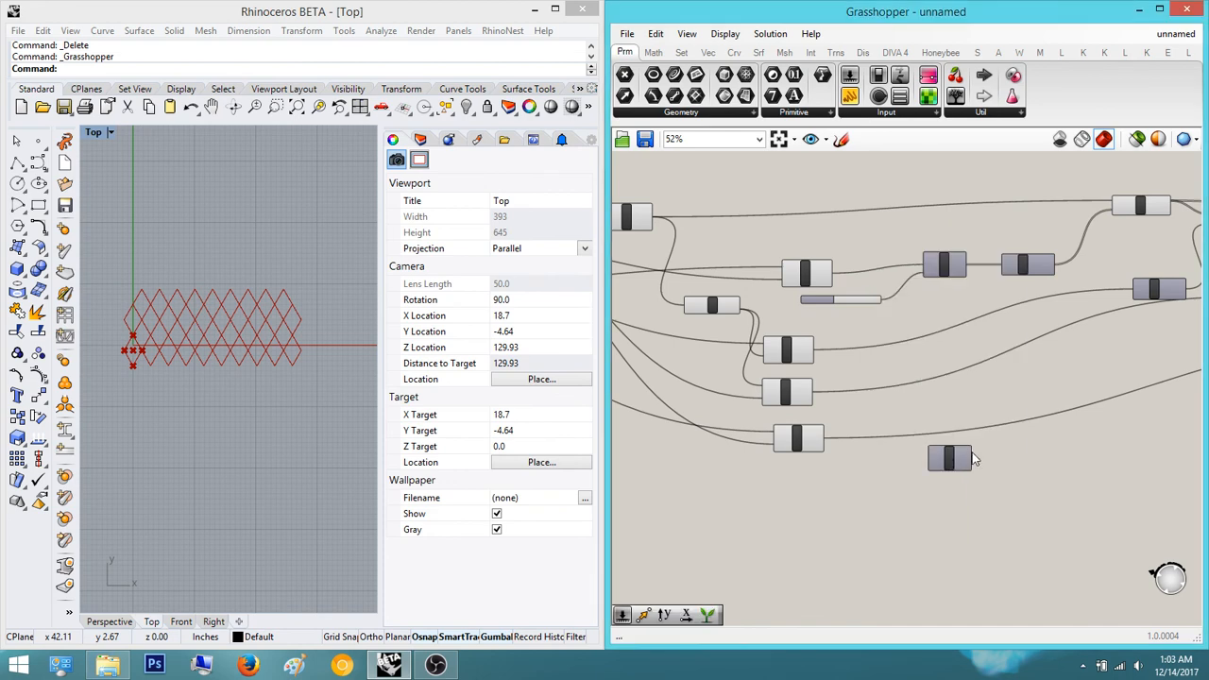
# - Relocate the new Series component next to the last Unit Y and connect its output to that Unit Y's Factor
pyautogui.moveTo(956, 459); pyautogui.dragTo(1060, 446)
pyautogui.scroll(-2, 1066, 446)
pyautogui.moveTo(1065, 445); pyautogui.dragTo(931, 491, button='right')
pyautogui.scroll(2, 930, 491)
pyautogui.moveTo(933, 486); pyautogui.dragTo(1073, 447)
pyautogui.moveTo(1073, 447); pyautogui.dragTo(854, 486, button='right')
pyautogui.scroll(2, 982, 475)
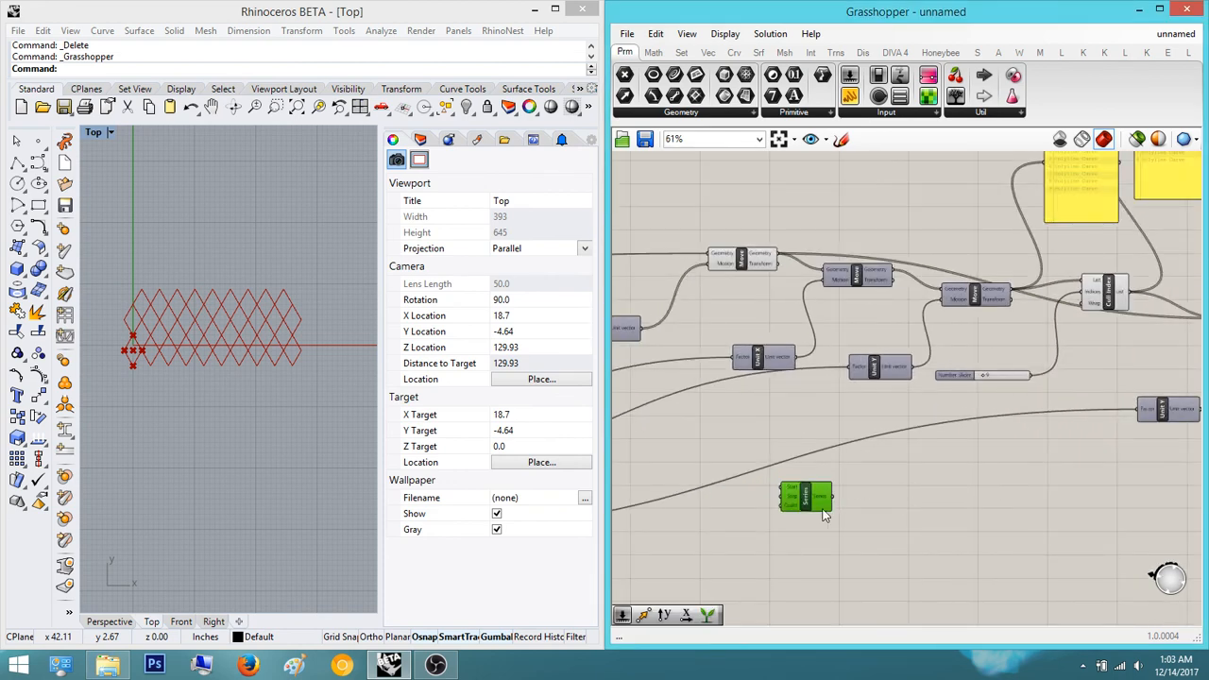
pyautogui.moveTo(825, 512); pyautogui.dragTo(1138, 397)
pyautogui.scroll(3, 1146, 461)
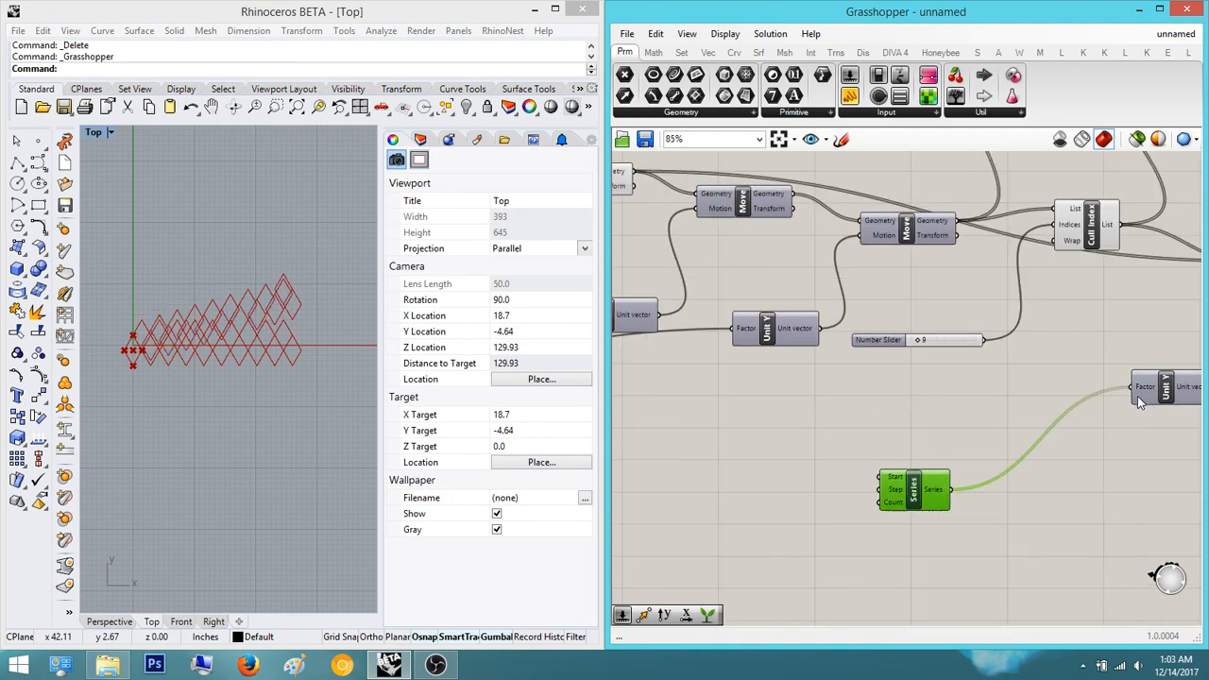
# - Connect the lowest Distance component's output to the new Series component's Step input
pyautogui.moveTo(879, 497); pyautogui.dragTo(1110, 443, button='right')
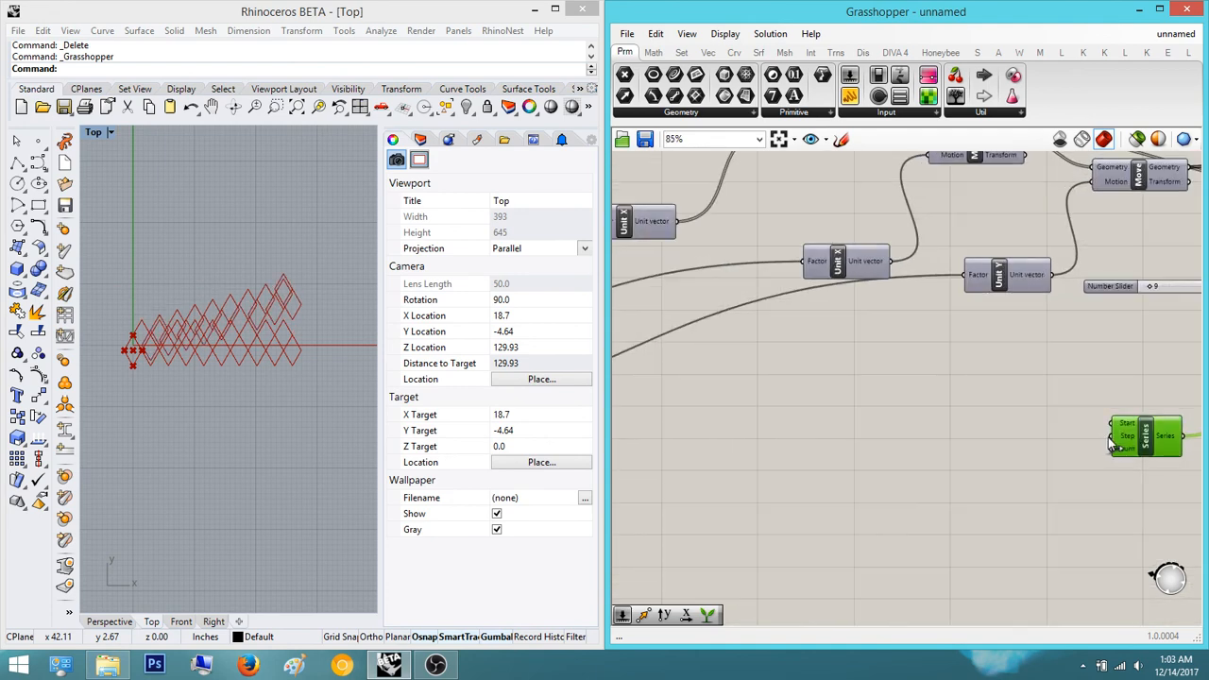
pyautogui.scroll(-5, 1096, 442)
pyautogui.moveTo(1110, 437); pyautogui.dragTo(715, 452)
pyautogui.scroll(5, 756, 479)
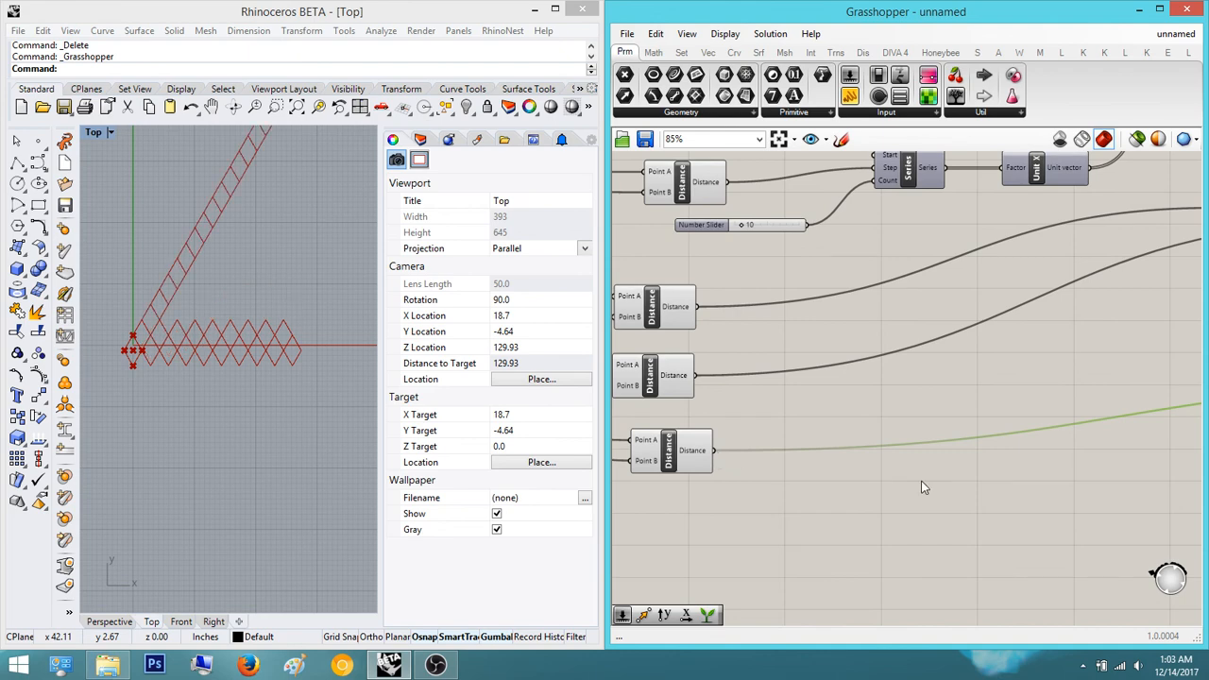
# - Add a number slider with the value 10 and connect it to the new Series component's Count input
pyautogui.scroll(-3, 923, 487)
pyautogui.moveTo(967, 488); pyautogui.dragTo(904, 466, button='right')
pyautogui.scroll(2, 1053, 430)
pyautogui.moveTo(1052, 430); pyautogui.dragTo(831, 461, button='right')
pyautogui.scroll(3, 1044, 444)
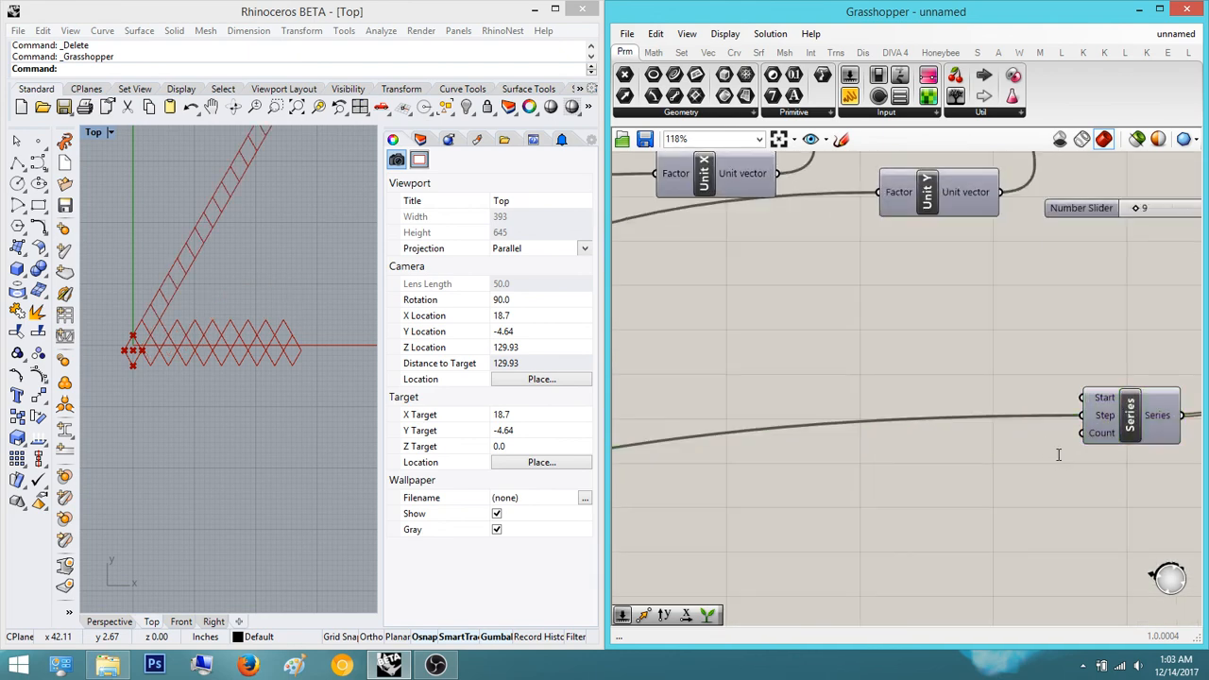
pyautogui.doubleClick(1059, 454)
pyautogui.write('10')
pyautogui.press('Return')
pyautogui.scroll(1, 1050, 457)
pyautogui.moveTo(1015, 463); pyautogui.dragTo(904, 484)
pyautogui.scroll(1, 1070, 477)
pyautogui.click(1133, 487)
pyautogui.moveTo(1133, 488); pyautogui.dragTo(1038, 494, button='right')
pyautogui.scroll(-9, 1046, 468)
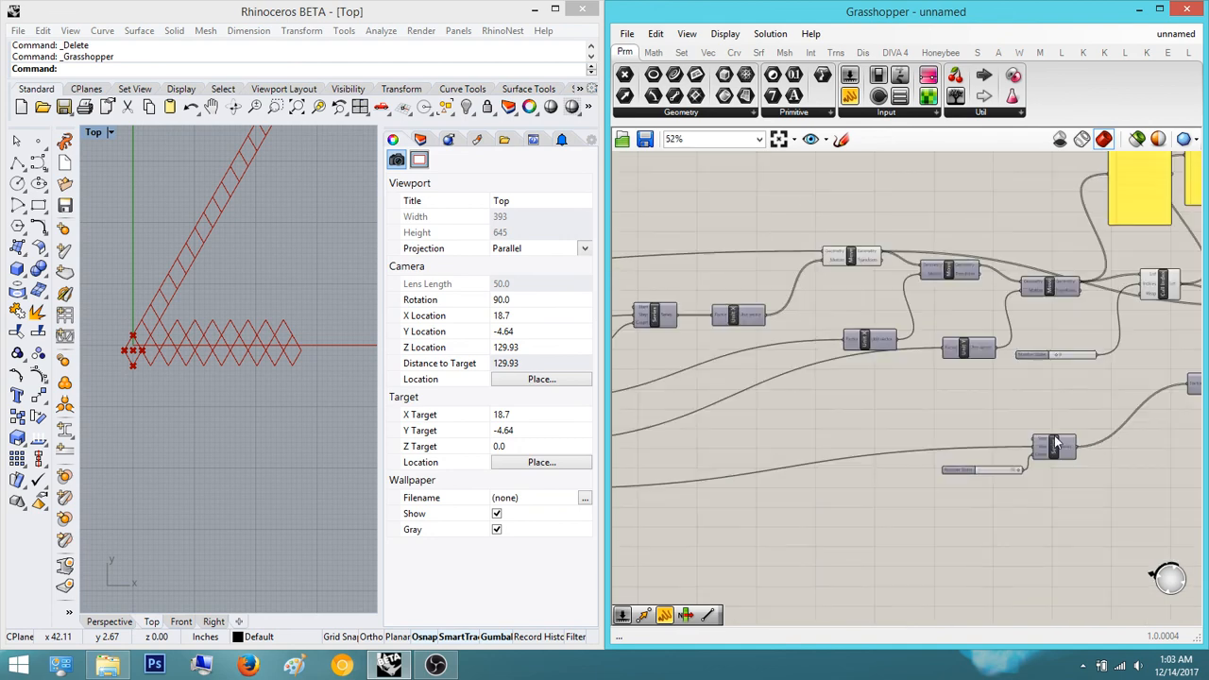
# - Add a Graft Tree component between Cull Index and the last Move
pyautogui.moveTo(1052, 444); pyautogui.dragTo(855, 480, button='right')
pyautogui.scroll(4, 1042, 391)
pyautogui.click(1024, 365)
pyautogui.scroll(2, 1024, 364)
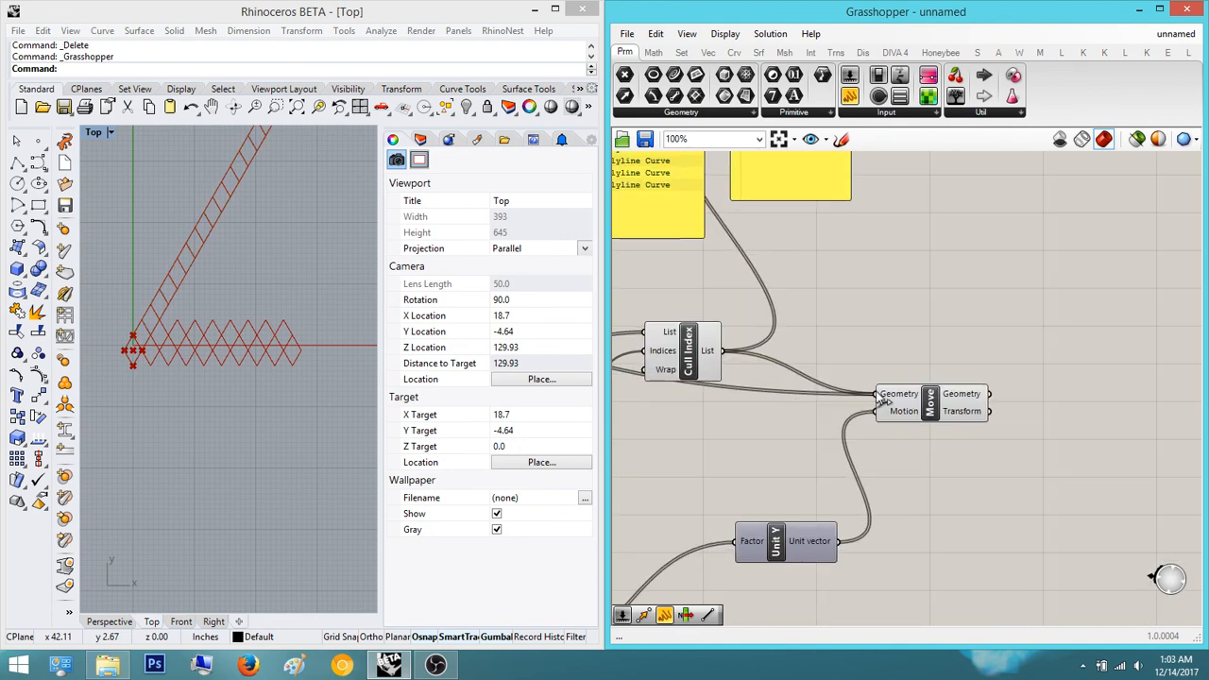
pyautogui.click(966, 353)
pyautogui.moveTo(966, 352); pyautogui.dragTo(1019, 373, button='right')
pyautogui.doubleClick(1027, 357)
pyautogui.press('Escape')
pyautogui.scroll(-3, 976, 355)
pyautogui.doubleClick(1032, 347)
pyautogui.write('graft')
pyautogui.press('Return')
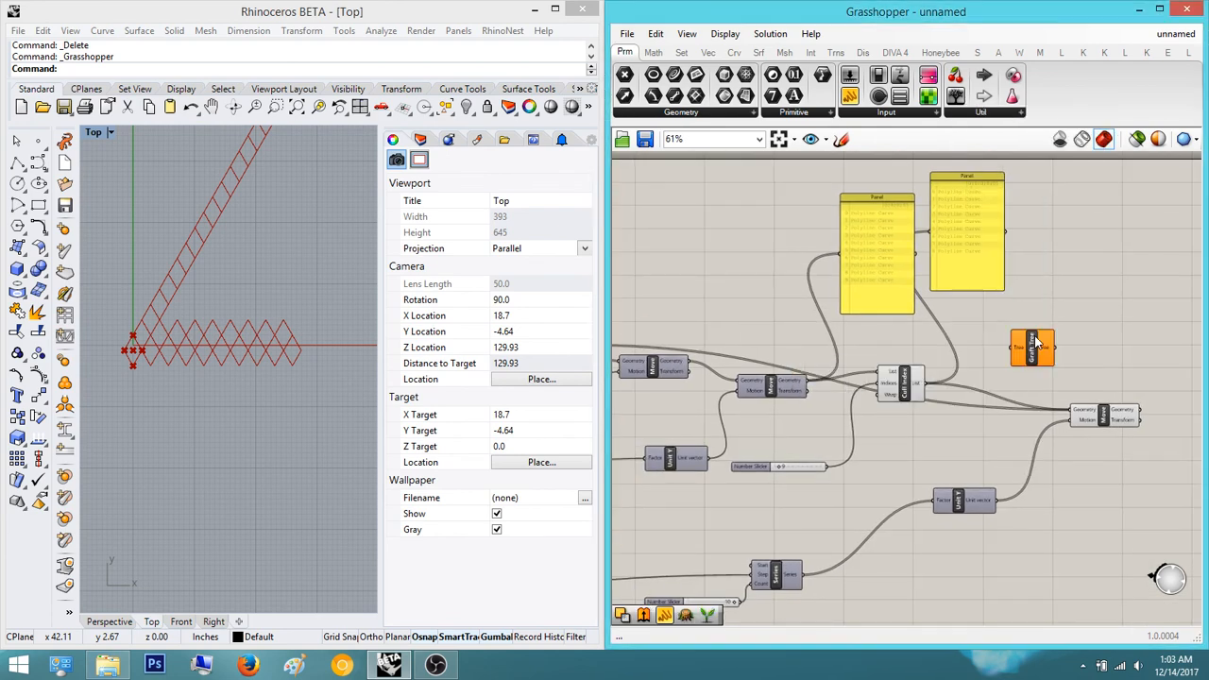
# - Connect both the first Move's geometry and the Cull Index list to the Graft Tree input
pyautogui.scroll(3, 1025, 353)
pyautogui.moveTo(1002, 344); pyautogui.dragTo(862, 401)
pyautogui.scroll(-3, 945, 388)
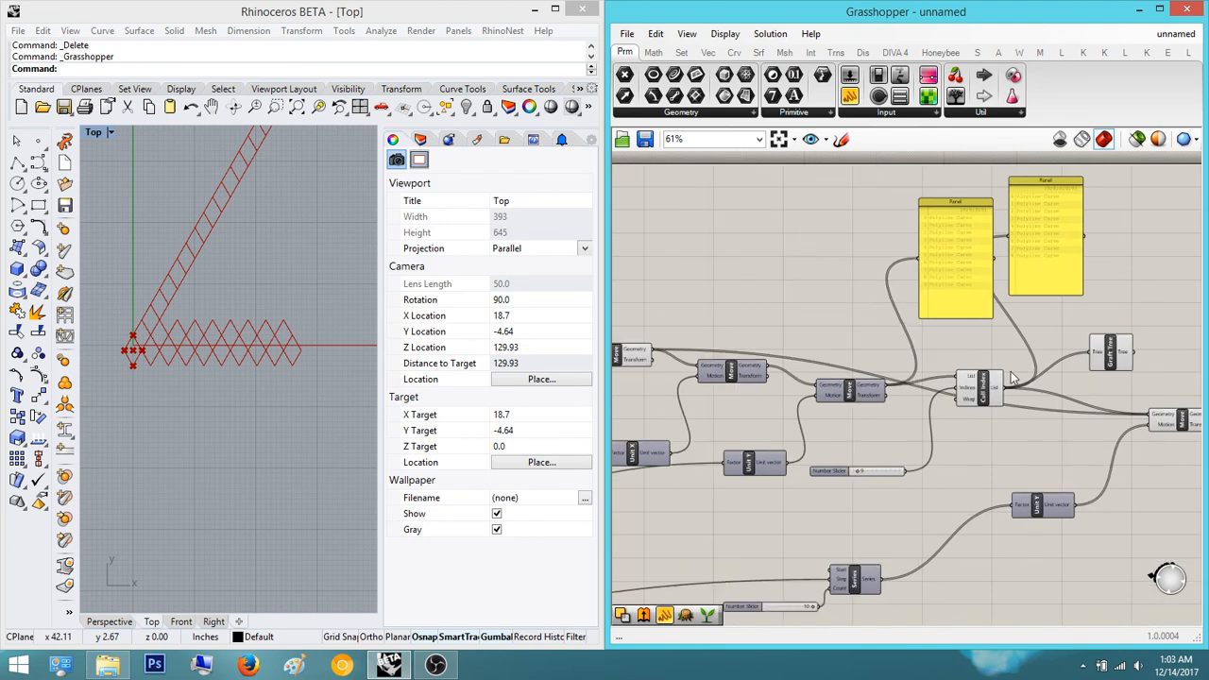
pyautogui.moveTo(657, 351); pyautogui.dragTo(1091, 352)
pyautogui.moveTo(1093, 361); pyautogui.dragTo(1007, 354, button='right')
pyautogui.scroll(1, 1008, 354)
pyautogui.keyDown('shift'); pyautogui.moveTo(1004, 345); pyautogui.dragTo(902, 384); pyautogui.keyUp('shift')
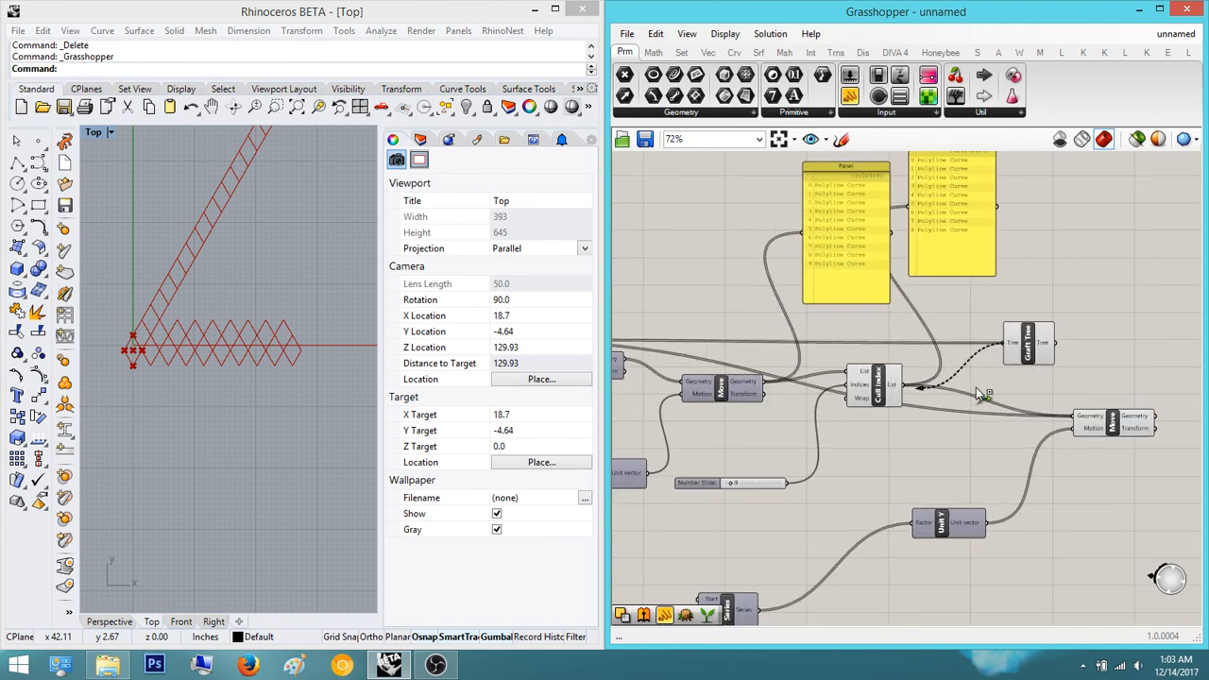
# - Add a second Graft Tree component near the last Move and connect the Cull Index list to it
pyautogui.doubleClick(1043, 378)
pyautogui.write('graft')
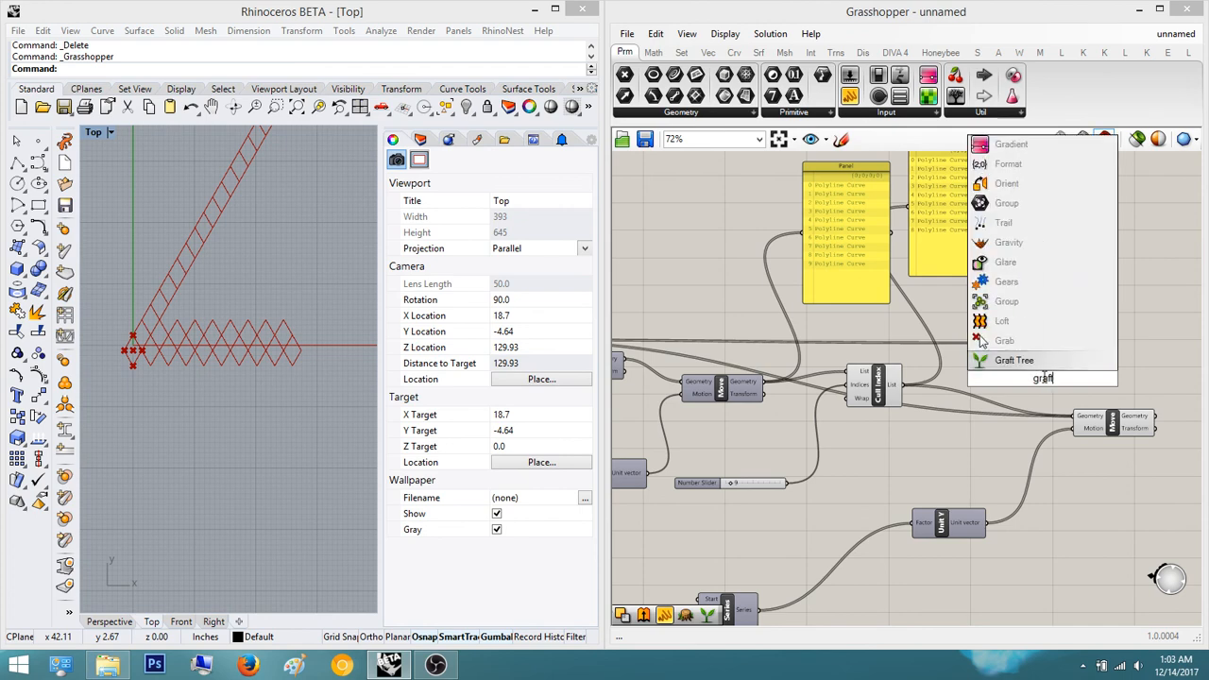
pyautogui.press('Return')
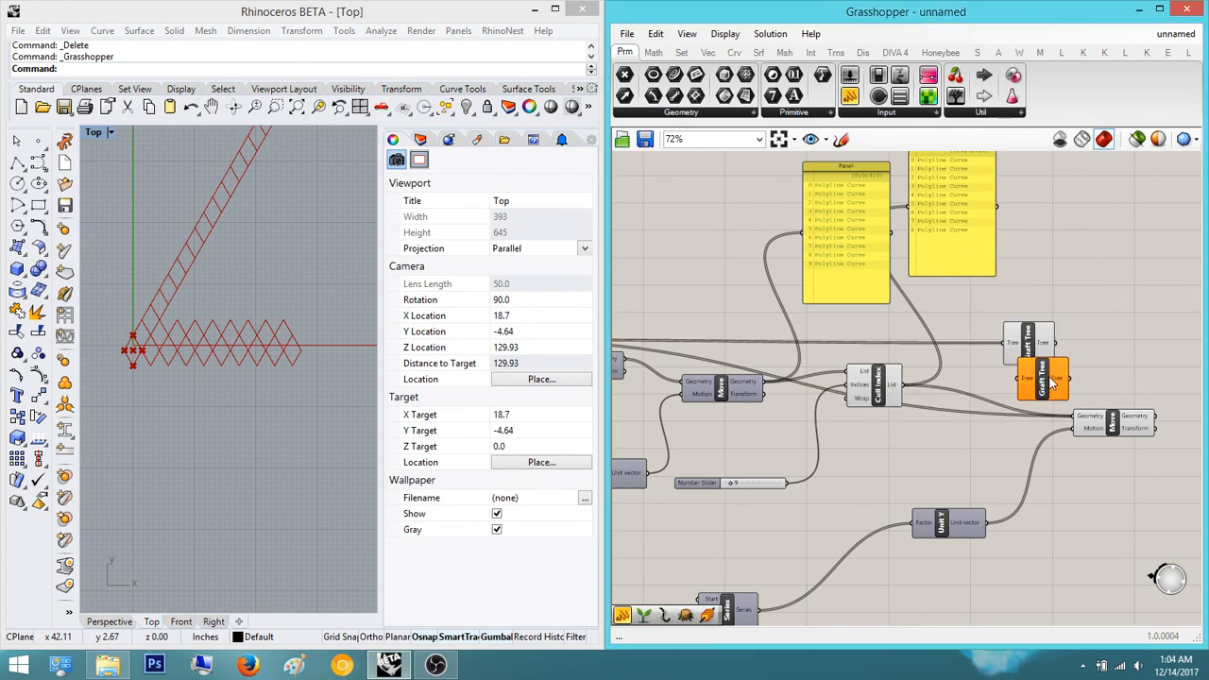
pyautogui.moveTo(1051, 380); pyautogui.dragTo(929, 397)
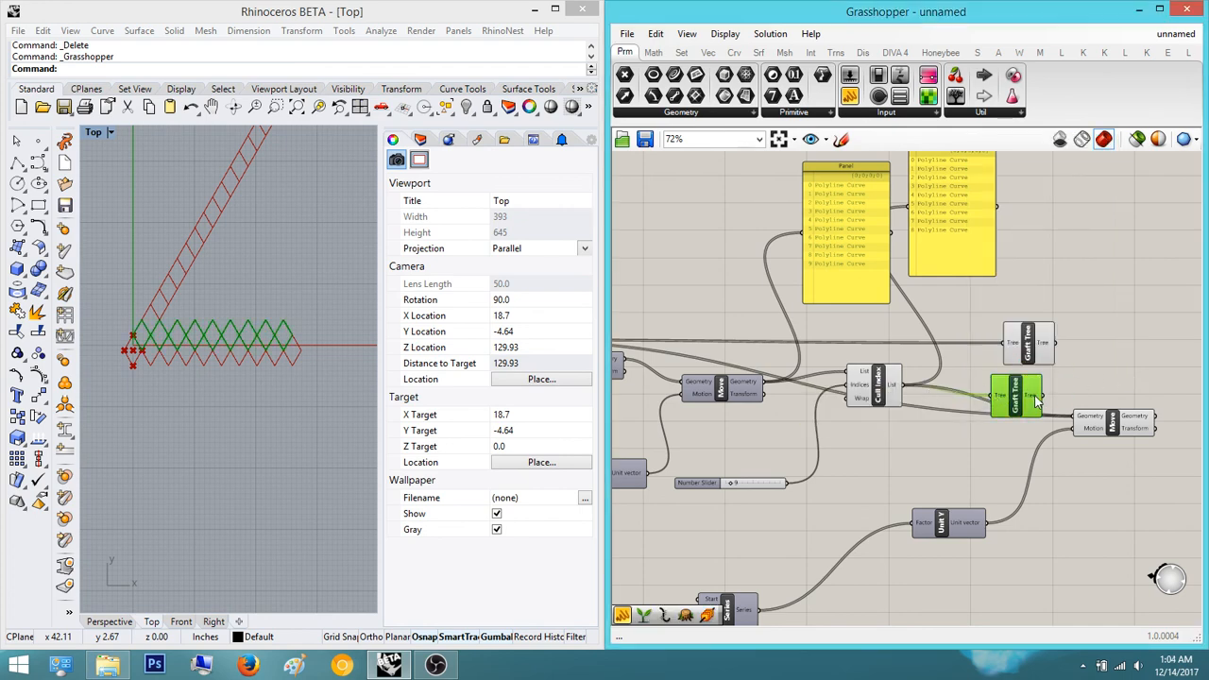
# - Connect both Graft Tree outputs to the last Move's Geometry input and space the components apart
pyautogui.moveTo(1026, 405); pyautogui.dragTo(1079, 422)
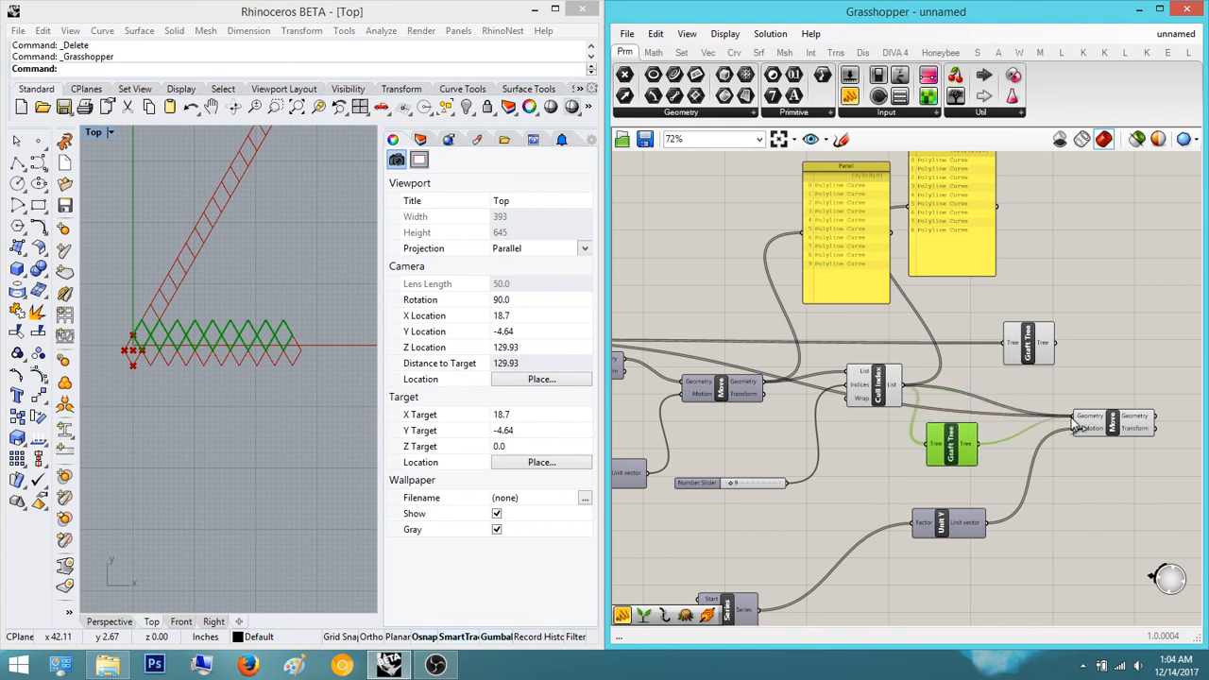
pyautogui.keyDown('shift'); pyautogui.moveTo(1056, 348); pyautogui.dragTo(1081, 421); pyautogui.keyUp('shift')
pyautogui.click(1109, 431)
pyautogui.moveTo(1109, 431); pyautogui.dragTo(1005, 459, button='right')
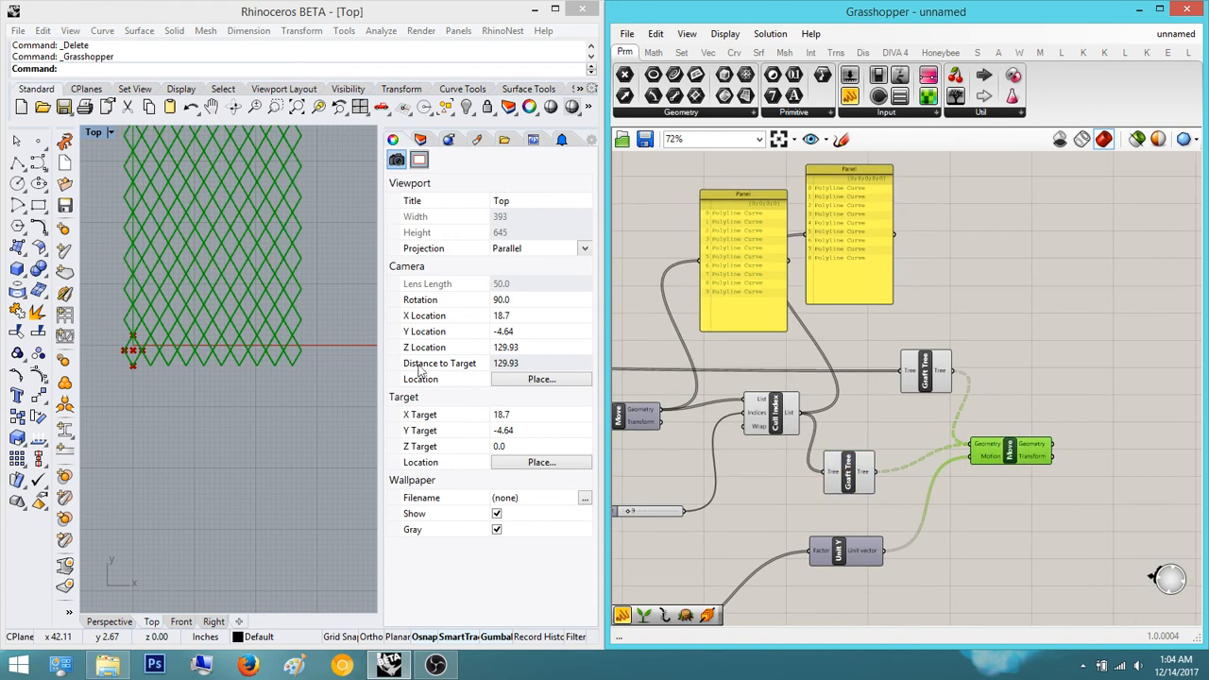
pyautogui.moveTo(1016, 457); pyautogui.dragTo(1080, 456)
pyautogui.moveTo(845, 490); pyautogui.dragTo(910, 470)
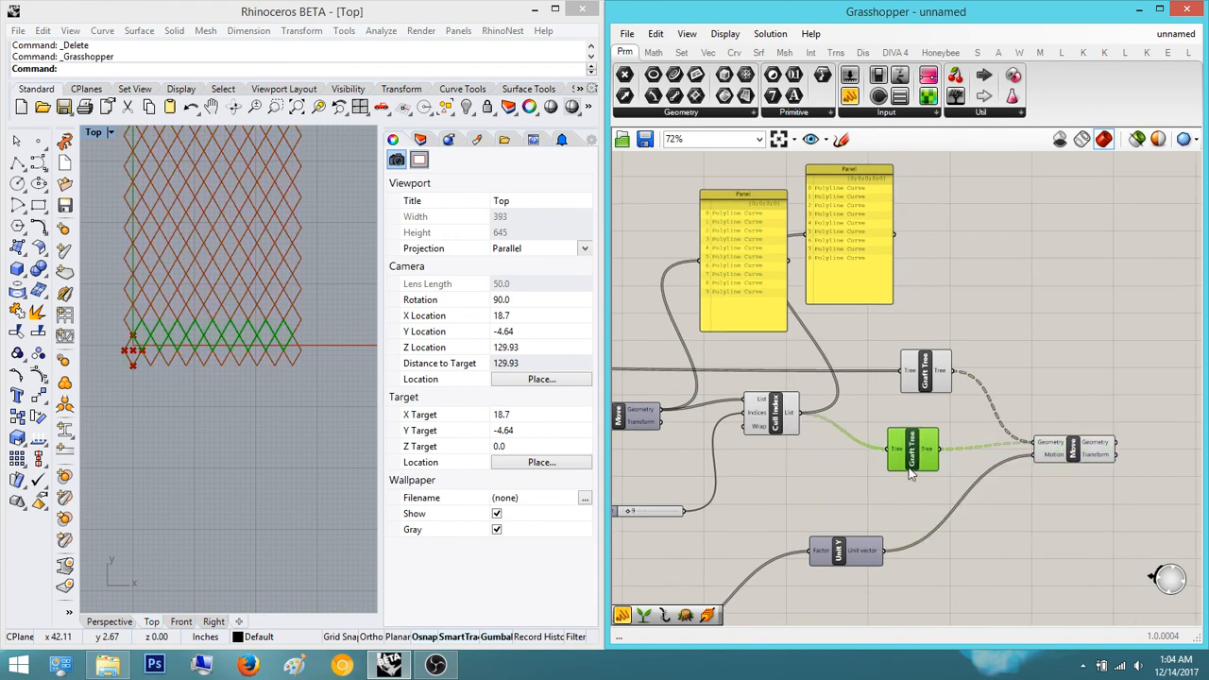
pyautogui.click(1054, 455)
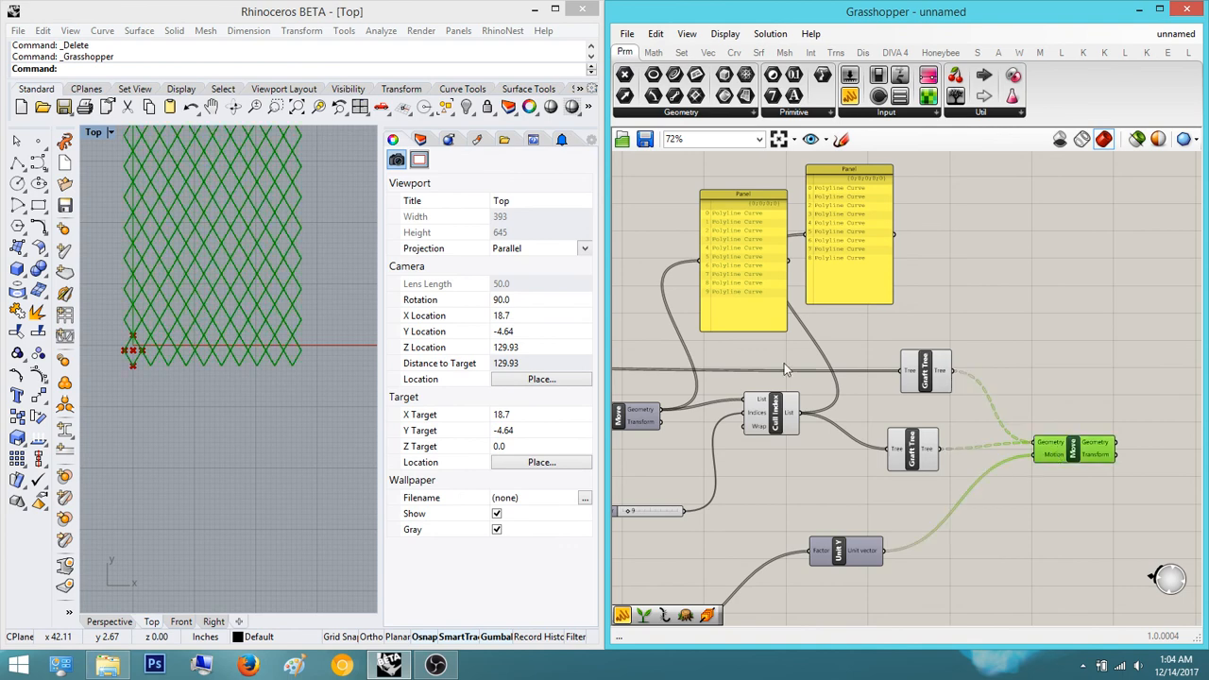
# - Examine the full diamond grid in the Top viewport and the overall layout of the component network
pyautogui.moveTo(332, 335); pyautogui.dragTo(275, 405, button='right')
pyautogui.scroll(-8, 275, 406)
pyautogui.moveTo(193, 332)
pyautogui.mouseDown(button='right')
pyautogui.moveTo(255, 289)
pyautogui.moveTo(200, 330)
pyautogui.mouseUp(button='right')
pyautogui.scroll(8, 276, 274)
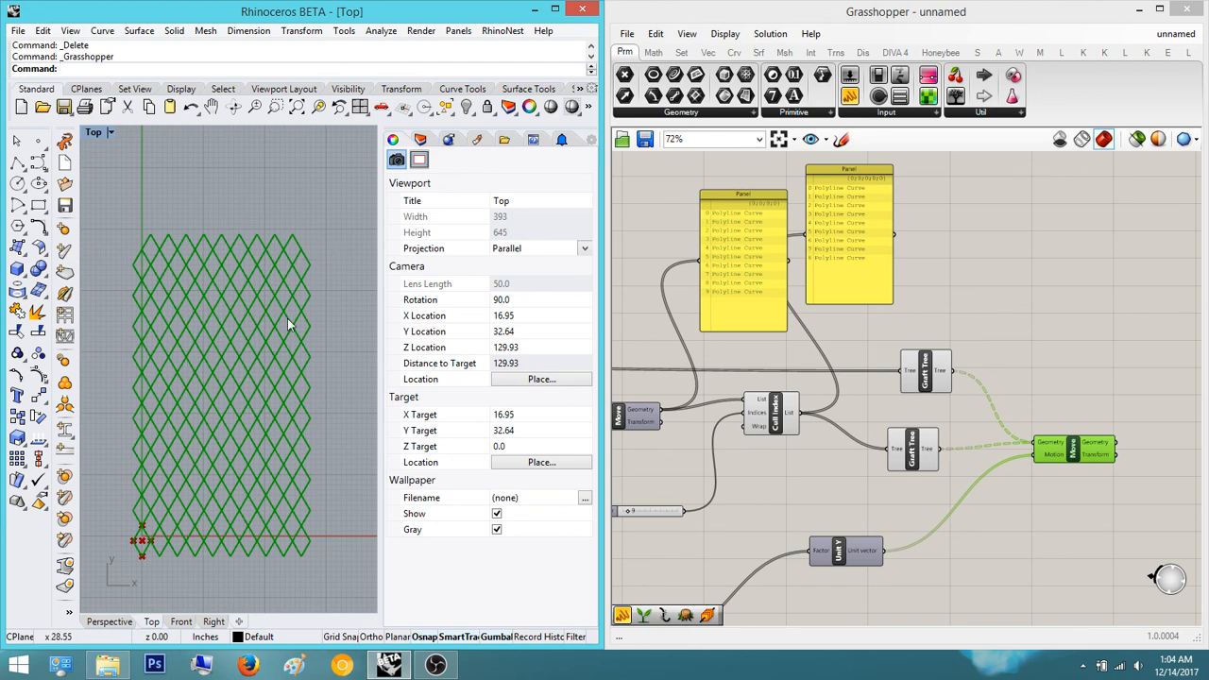
pyautogui.click(991, 342)
pyautogui.scroll(-5, 987, 340)
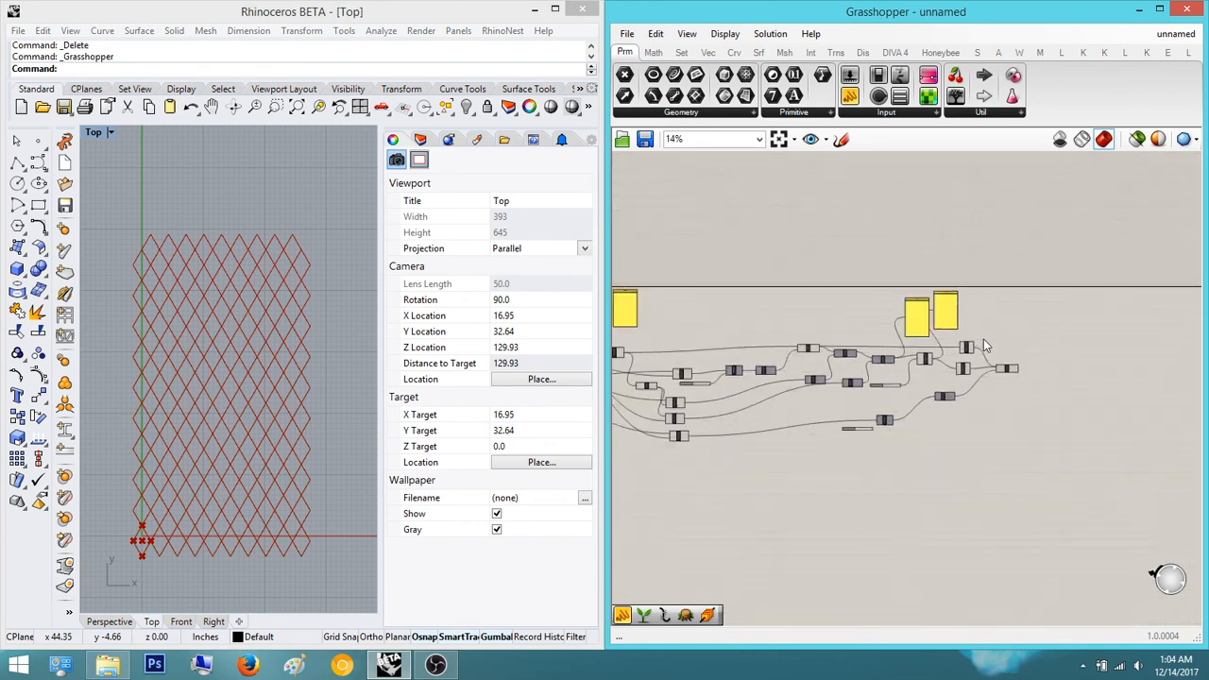
pyautogui.scroll(-3, 796, 374)
pyautogui.scroll(3, 725, 339)
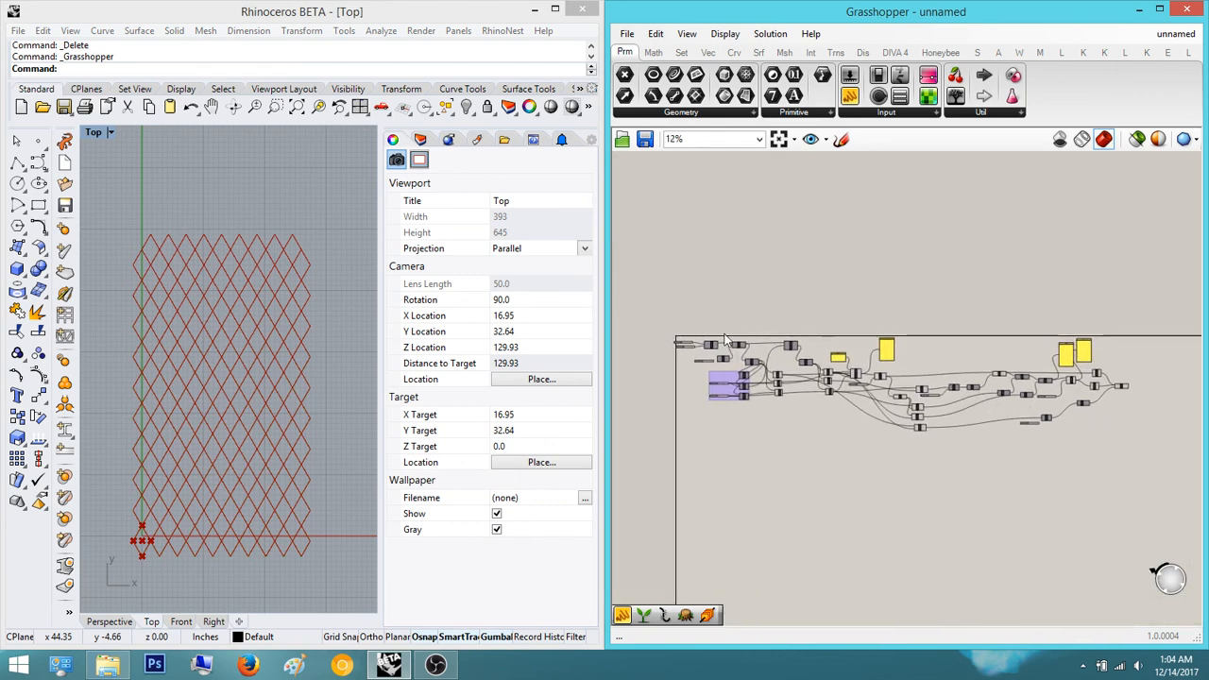
pyautogui.scroll(3, 1093, 396)
pyautogui.scroll(-2, 1058, 379)
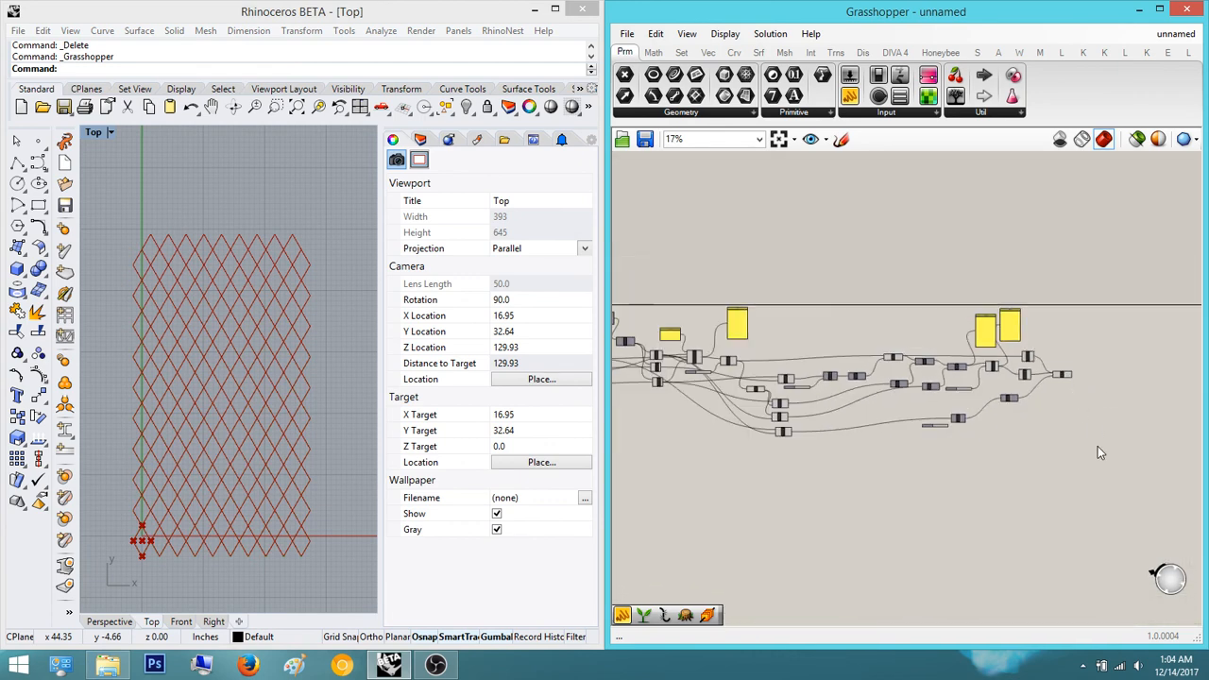
pyautogui.moveTo(1098, 449); pyautogui.dragTo(1033, 416)
pyautogui.scroll(7, 1058, 378)
pyautogui.click(1067, 372)
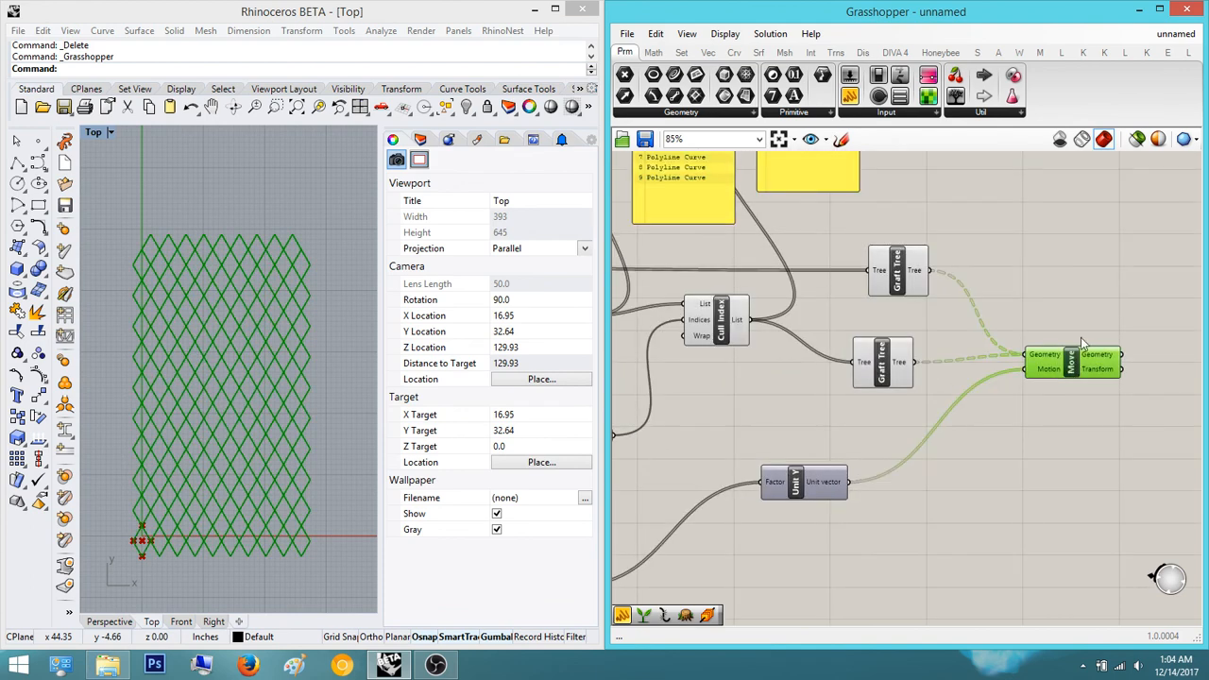
pyautogui.click(1081, 285)
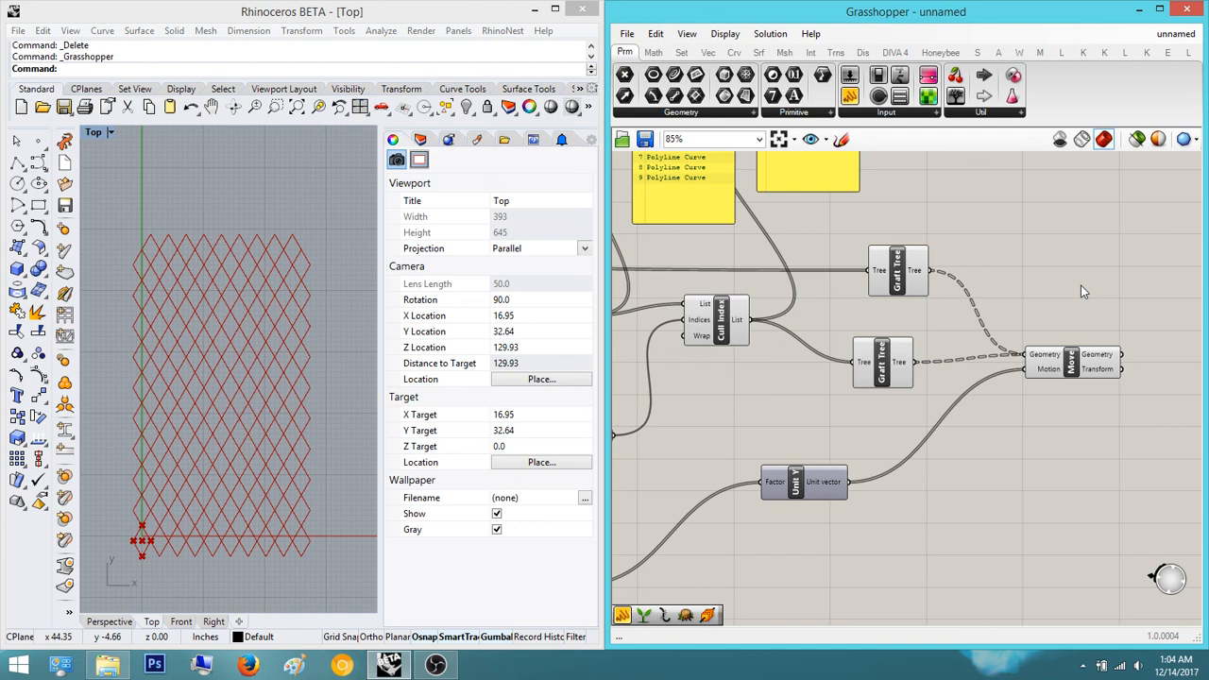
pyautogui.scroll(10, 187, 271)
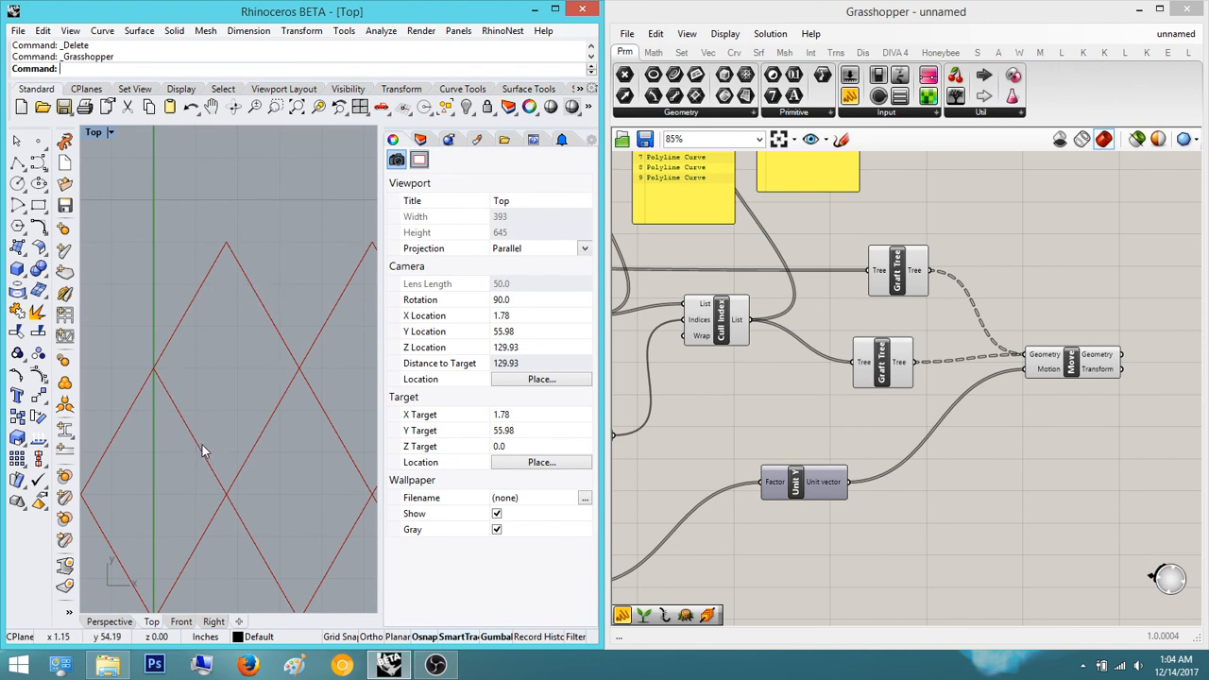
# - Add an Area component below the last Move
pyautogui.moveTo(820, 355); pyautogui.dragTo(802, 354, button='right')
pyautogui.scroll(-1, 807, 355)
pyautogui.moveTo(987, 373); pyautogui.dragTo(936, 369, button='right')
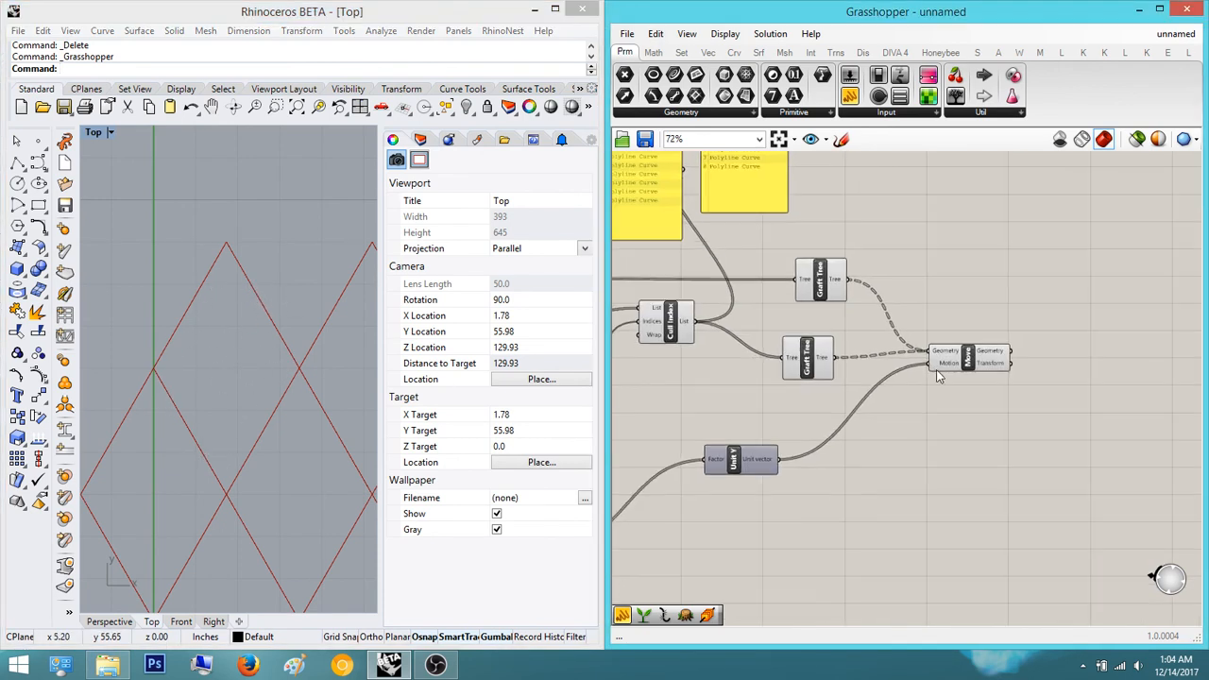
pyautogui.scroll(2, 936, 369)
pyautogui.click(982, 369)
pyautogui.click(1039, 436)
pyautogui.doubleClick(1039, 438)
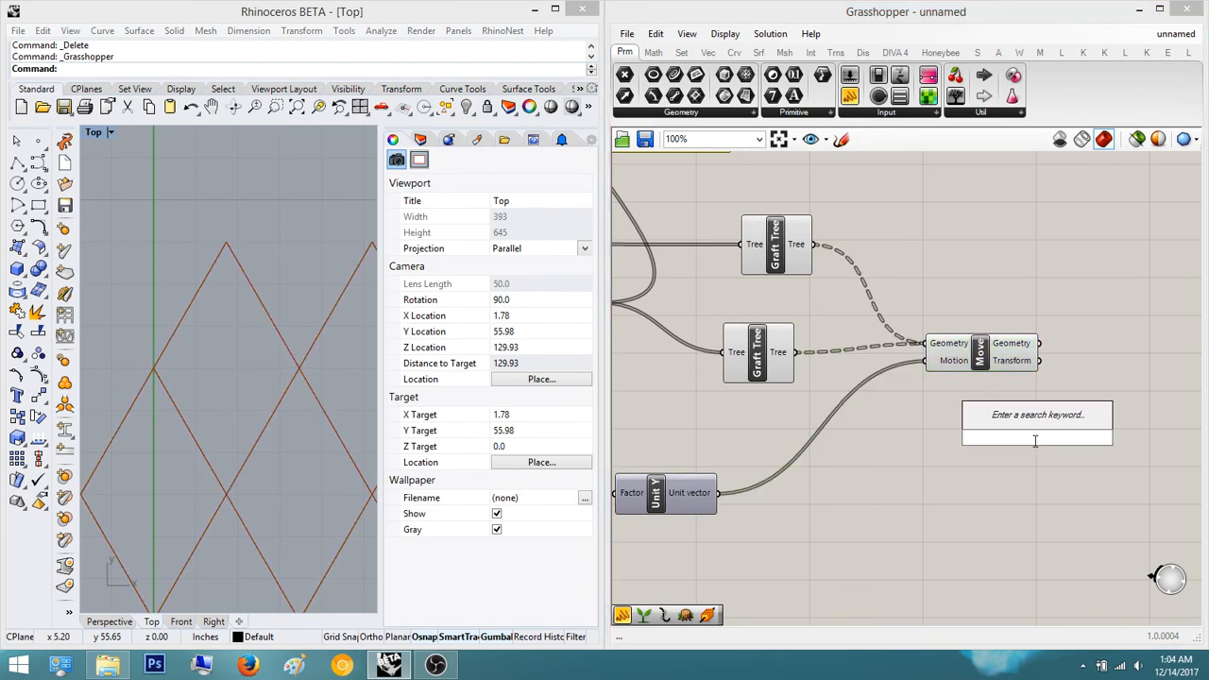
pyautogui.write('area')
pyautogui.press('Return')
# - Connect the last Move's Geometry output to the Area component and shift Area clear of Move
pyautogui.scroll(3, 1039, 439)
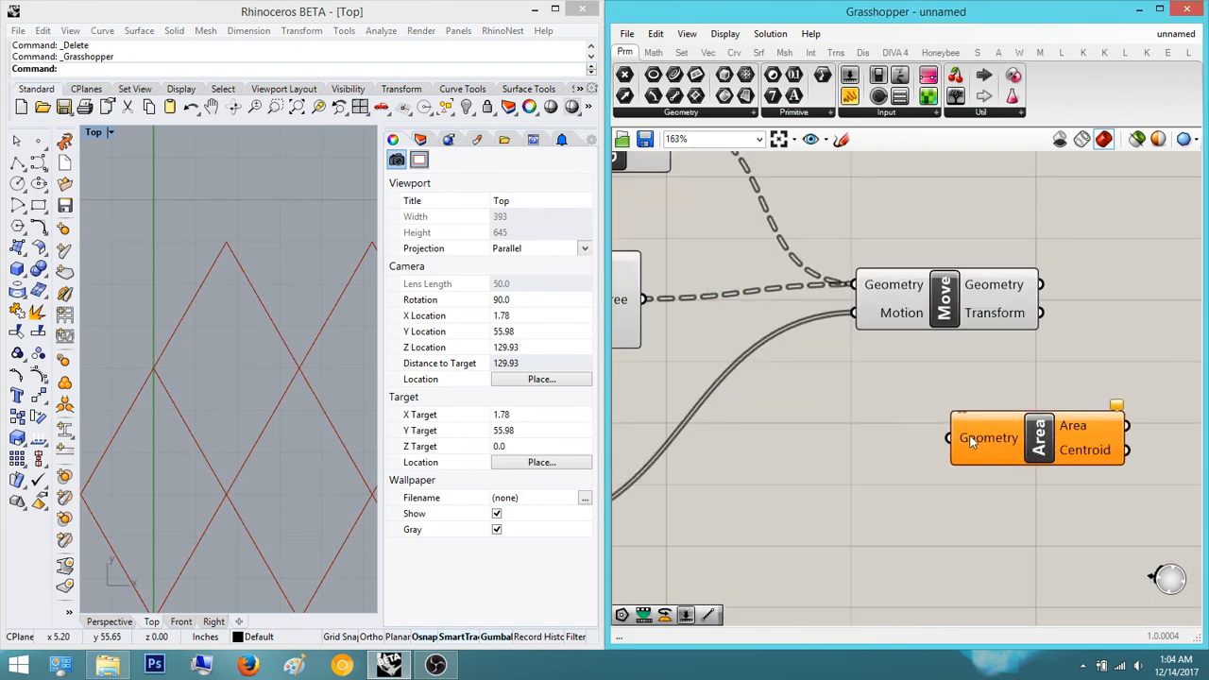
pyautogui.moveTo(960, 437); pyautogui.dragTo(1039, 281)
pyautogui.scroll(-4, 940, 376)
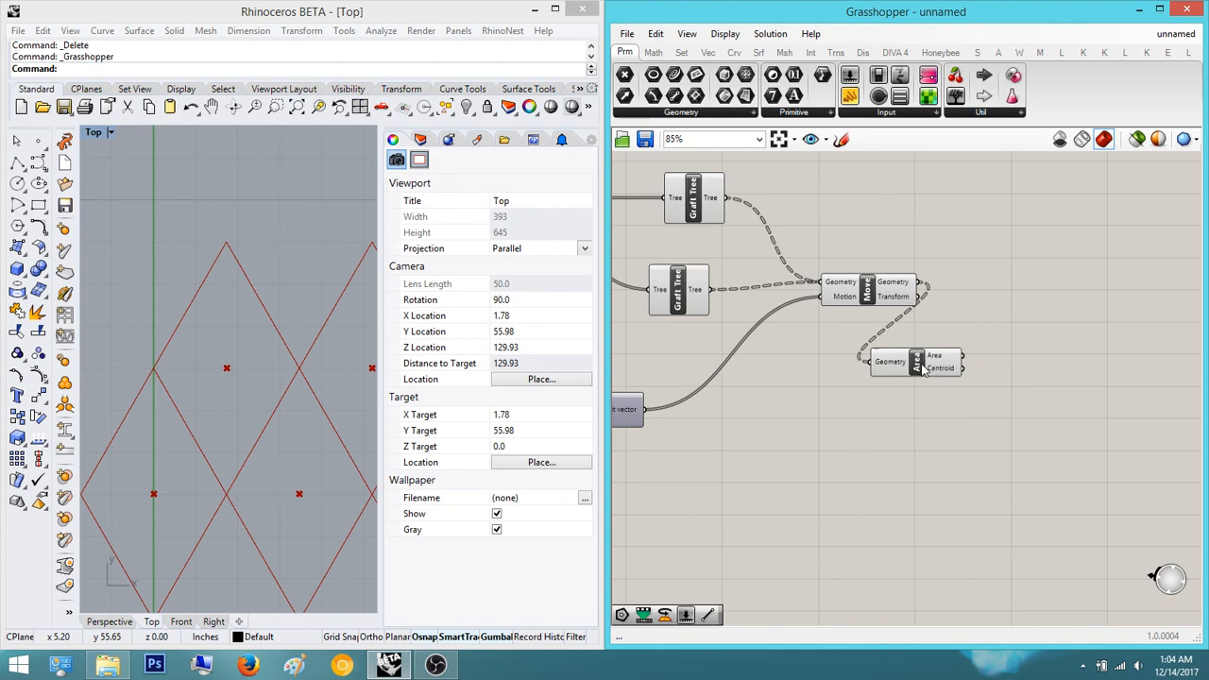
pyautogui.moveTo(939, 376); pyautogui.dragTo(1039, 388)
pyautogui.scroll(-3, 822, 449)
pyautogui.scroll(-5, 221, 283)
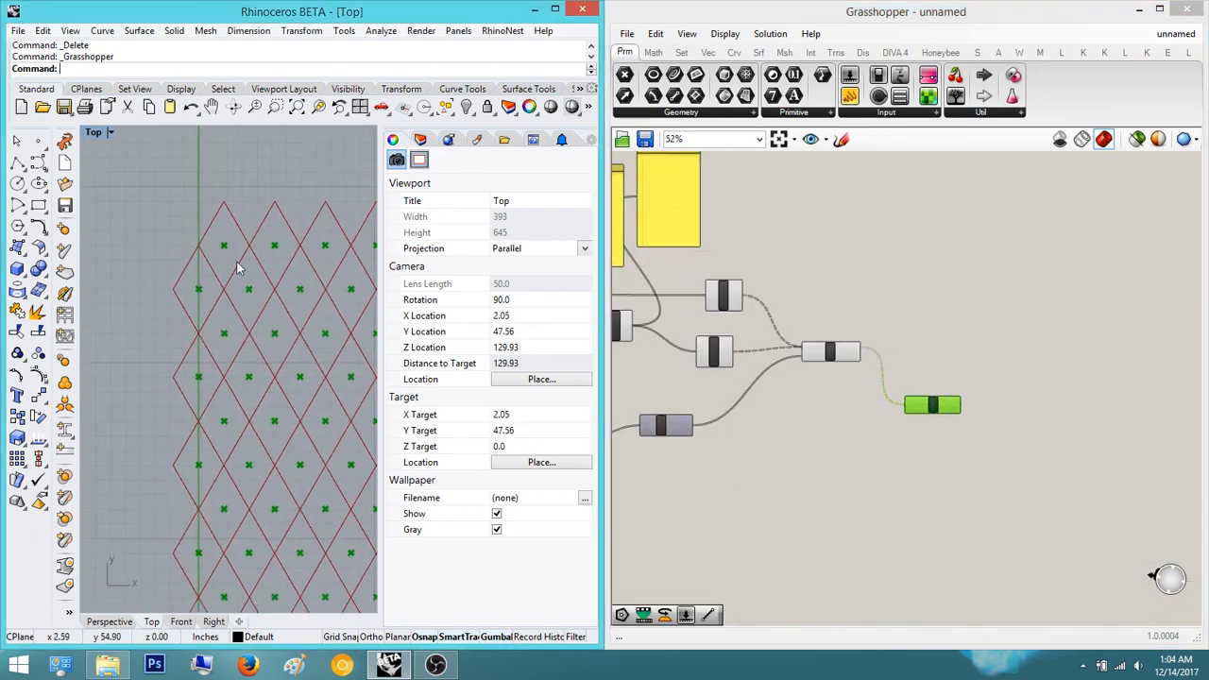
# - Add a Circle component with Plane and Radius inputs and connect the Area component's Centroid output to Plane
pyautogui.doubleClick(1018, 484)
pyautogui.write('c')
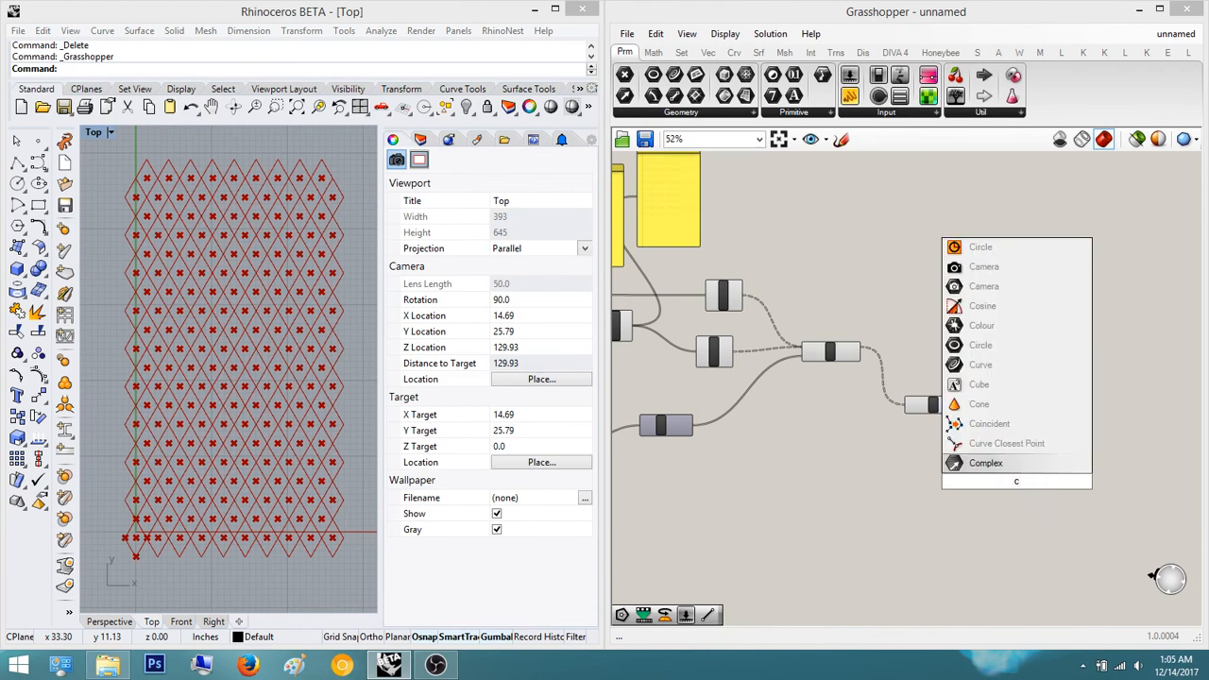
pyautogui.write('irc')
pyautogui.press('Up')
pyautogui.press('Up')
pyautogui.press('Up')
pyautogui.press('Up')
pyautogui.press('Up')
pyautogui.press('Up')
pyautogui.press('Up')
pyautogui.press('Up')
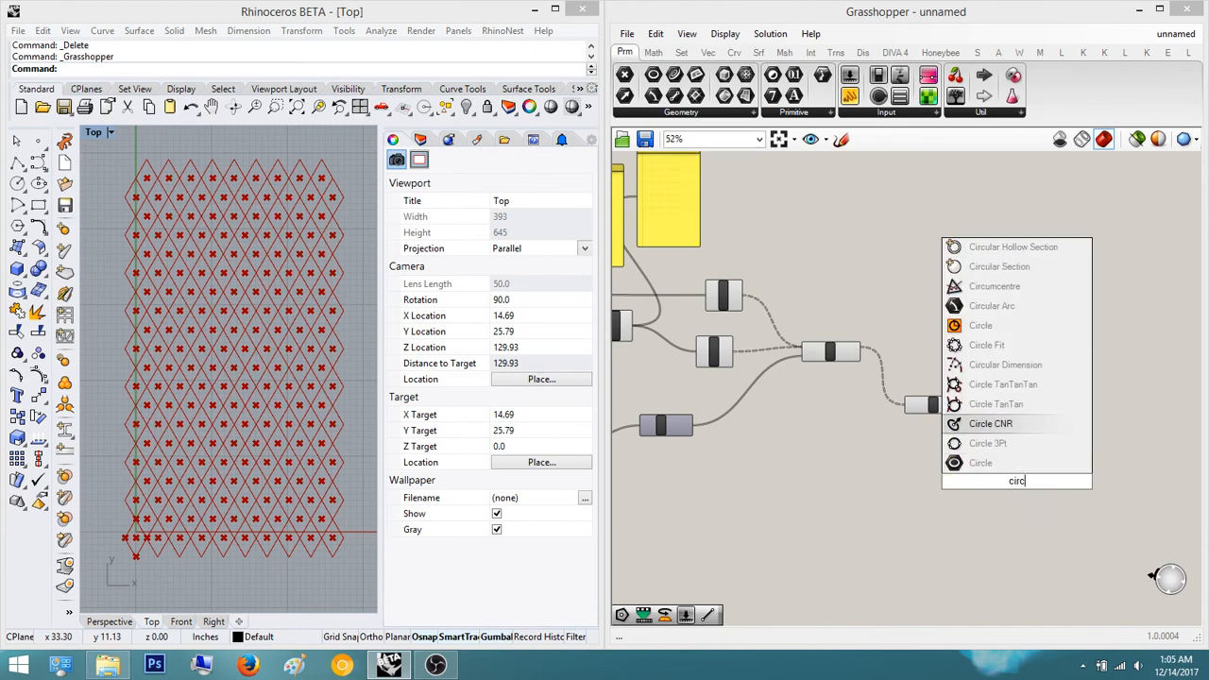
pyautogui.press('Return')
pyautogui.scroll(5, 1018, 487)
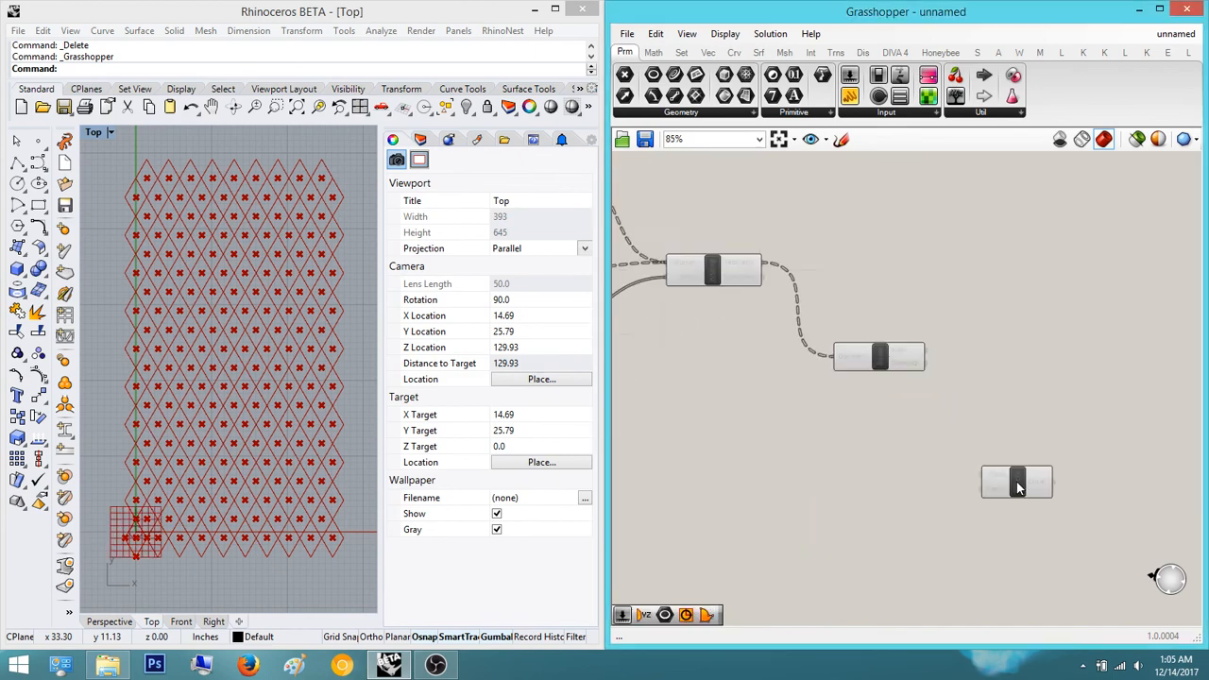
pyautogui.moveTo(958, 440); pyautogui.dragTo(900, 332)
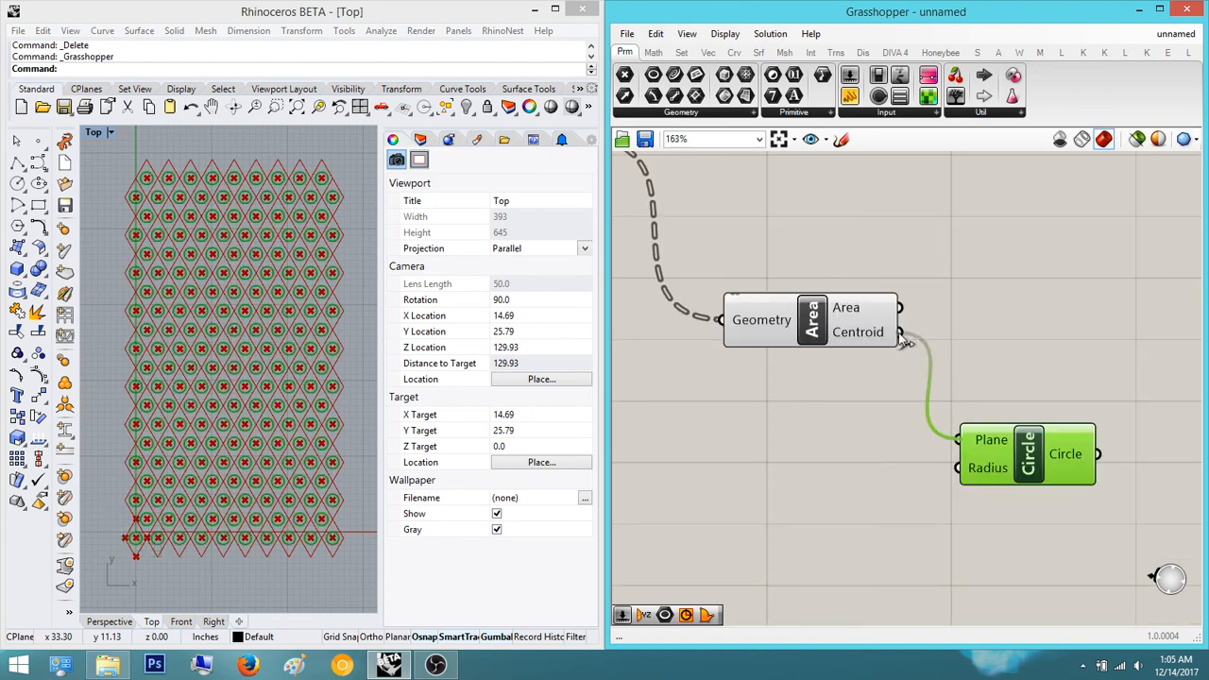
# - Add a number slider with the value 0.25 and connect it to the Circle component's Radius input
pyautogui.doubleClick(835, 505)
pyautogui.write('0.25')
pyautogui.scroll(2, 835, 511)
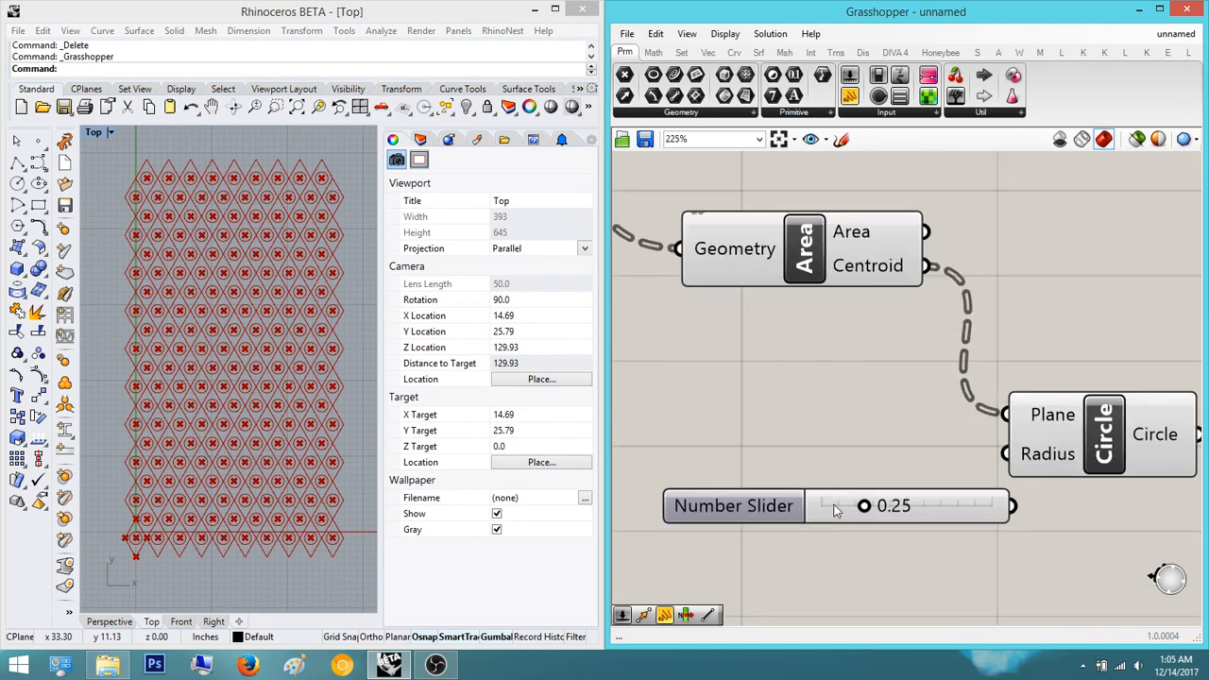
pyautogui.moveTo(1037, 507); pyautogui.dragTo(1022, 451)
pyautogui.scroll(2, 970, 450)
pyautogui.scroll(3, 970, 450)
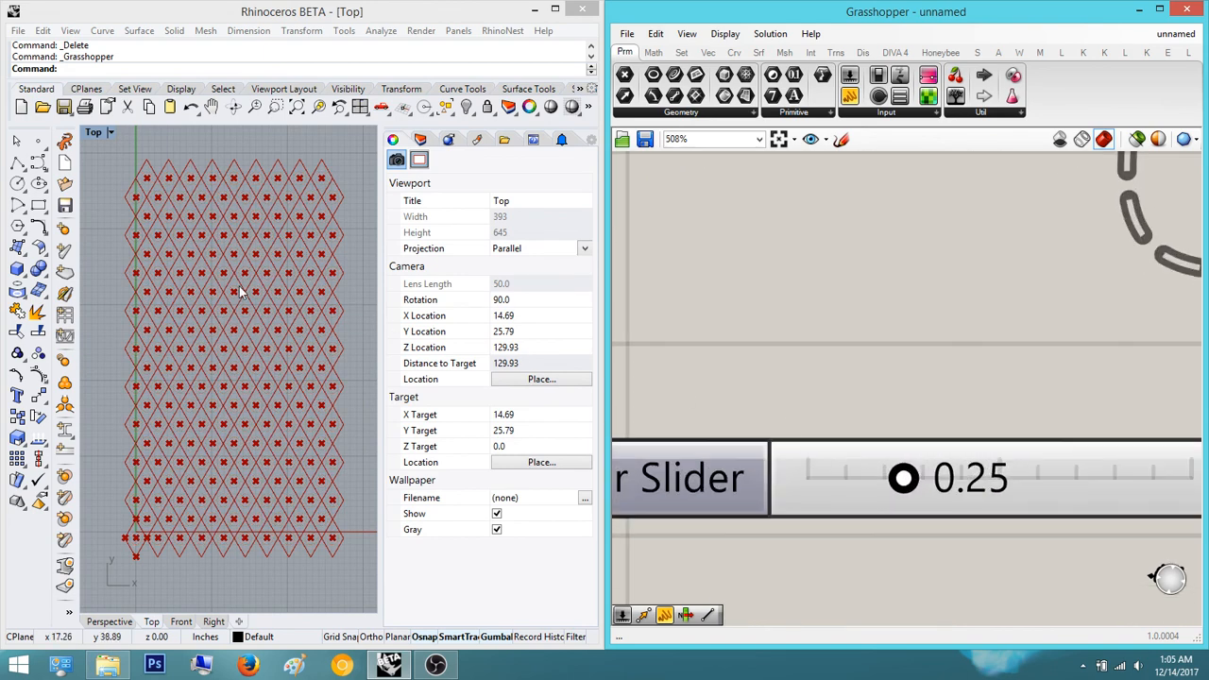
pyautogui.scroll(8, 246, 326)
pyautogui.scroll(1, 256, 348)
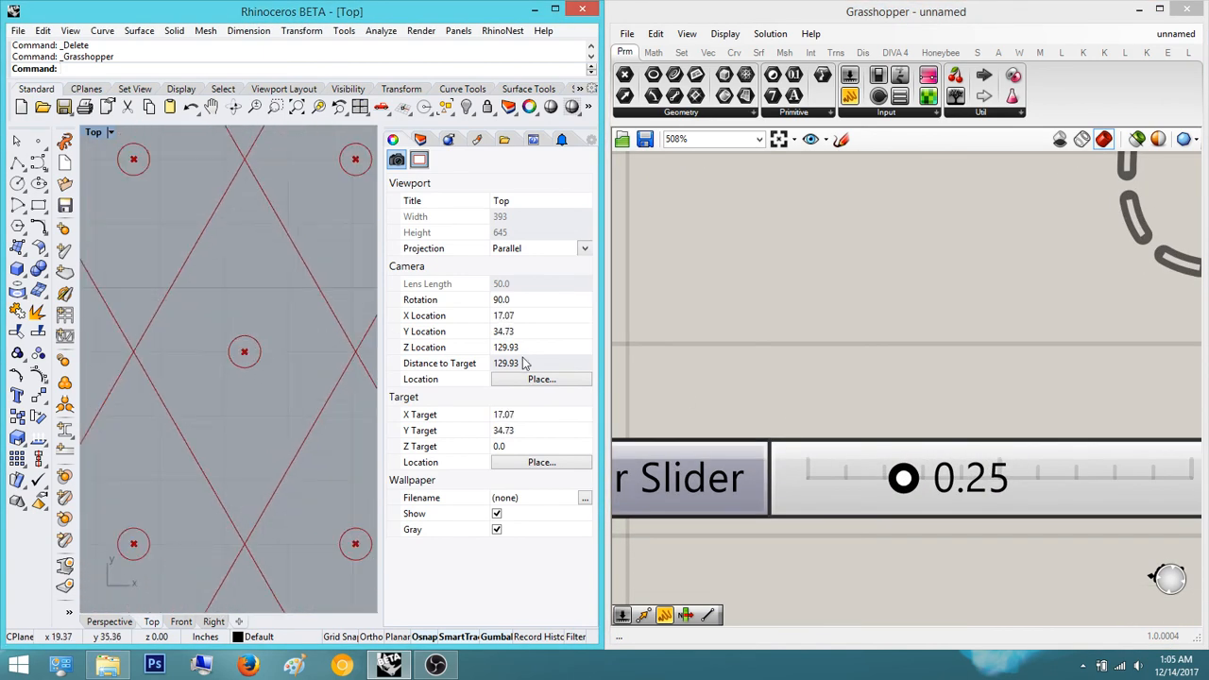
# - Set the circle radius slider to 1.00
pyautogui.scroll(-3, 921, 483)
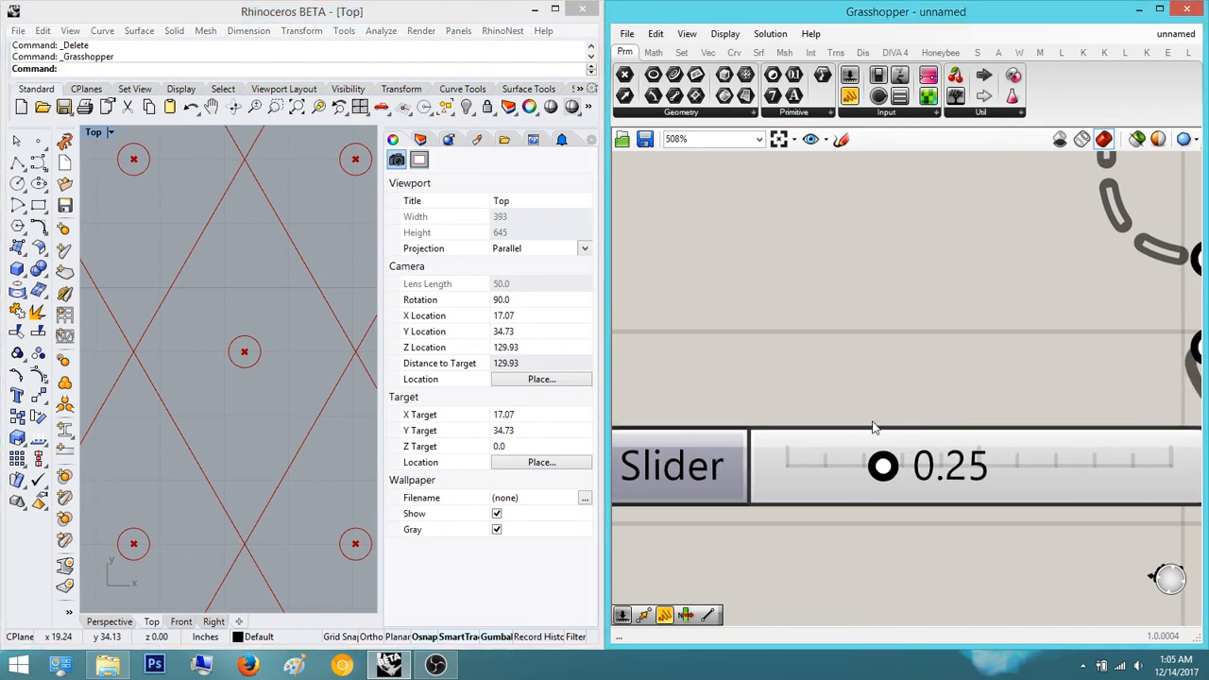
pyautogui.moveTo(886, 436); pyautogui.dragTo(1065, 442)
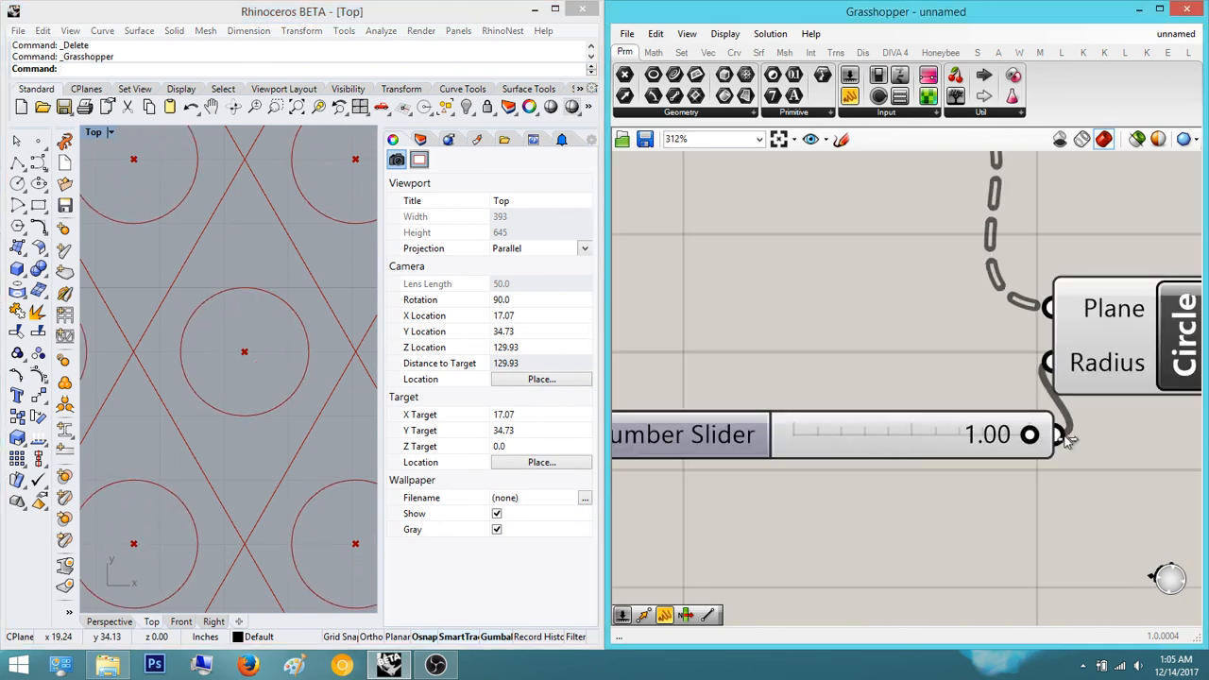
pyautogui.scroll(-3, 881, 484)
pyautogui.click(837, 456)
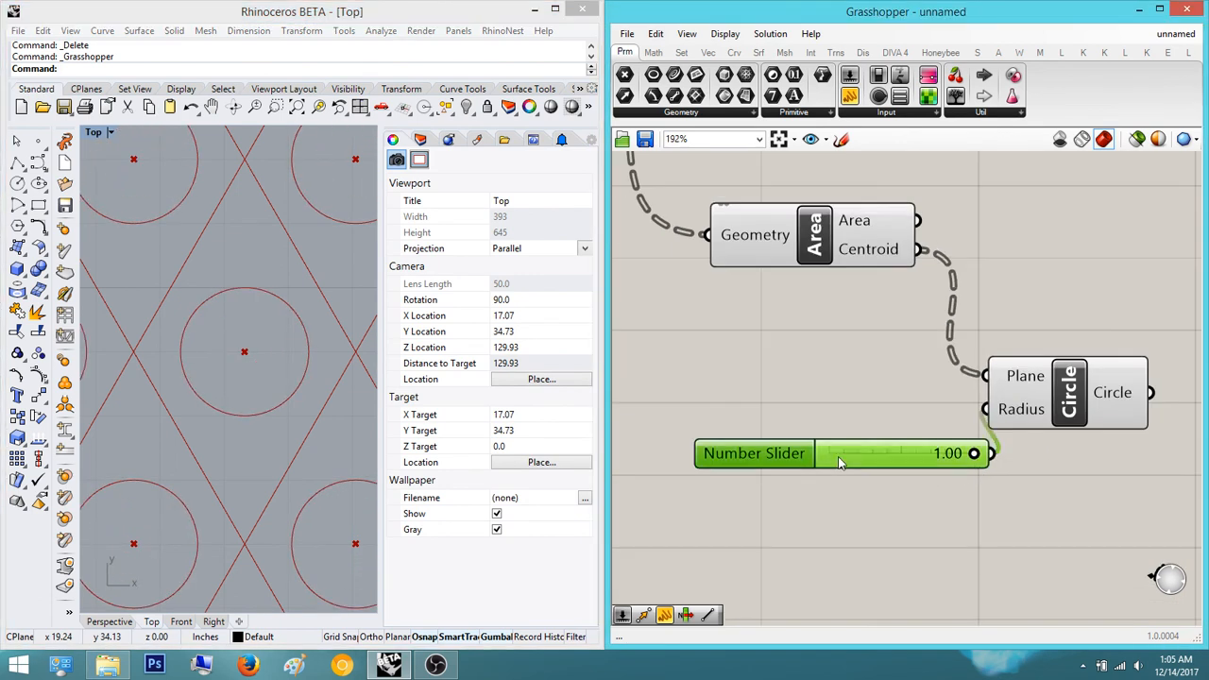
# - Add another number slider with the value 2 below the Circle component
pyautogui.doubleClick(933, 579)
pyautogui.write('2')
pyautogui.press('Return')
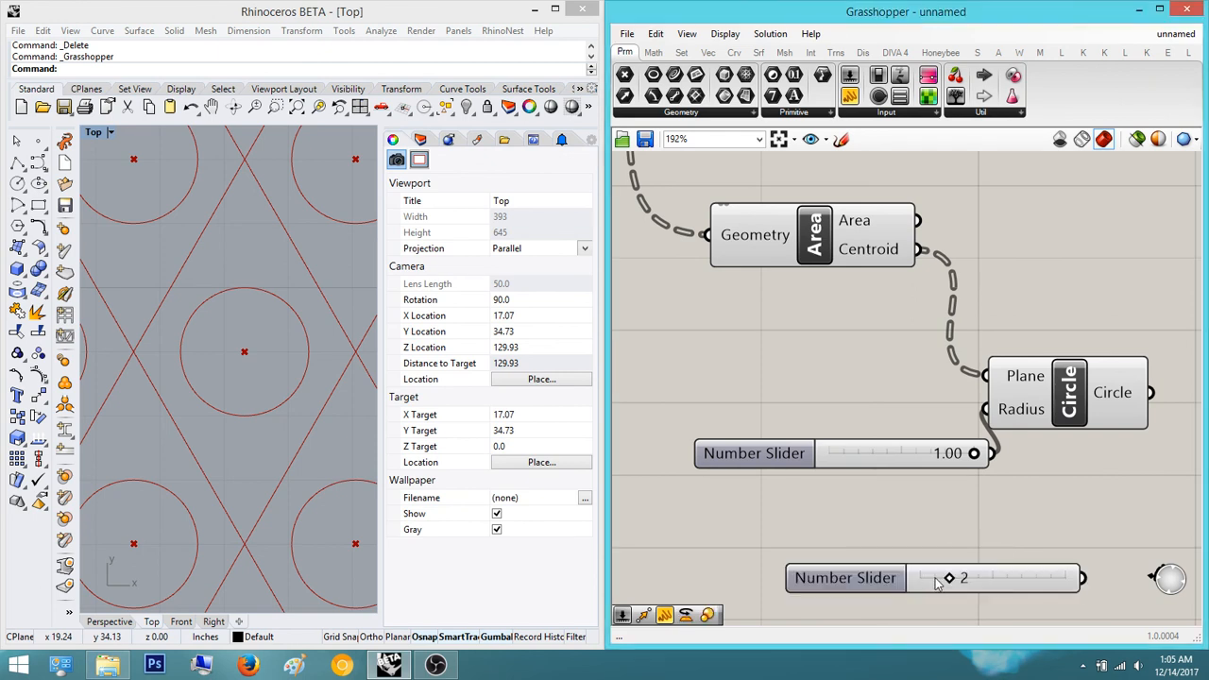
pyautogui.doubleClick(903, 579)
pyautogui.click(893, 442)
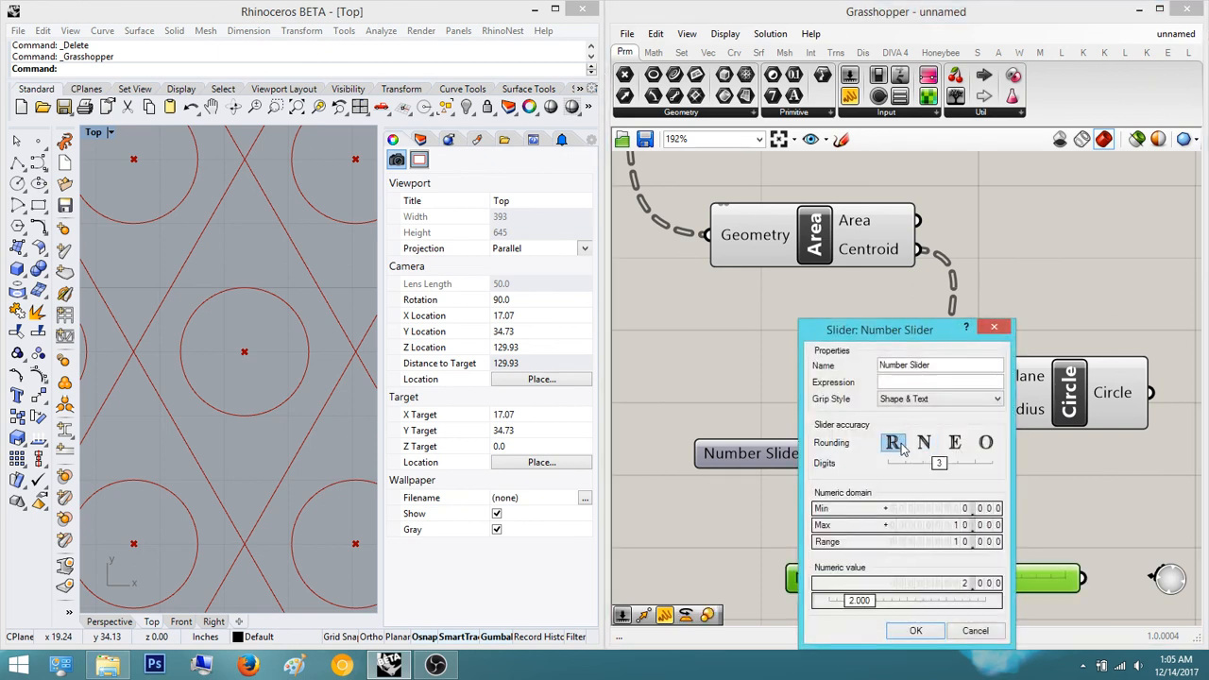
pyautogui.click(996, 330)
# - Delete the 1.00 slider and connect the slider with value 2 to the Circle component's Radius input instead
pyautogui.click(926, 457)
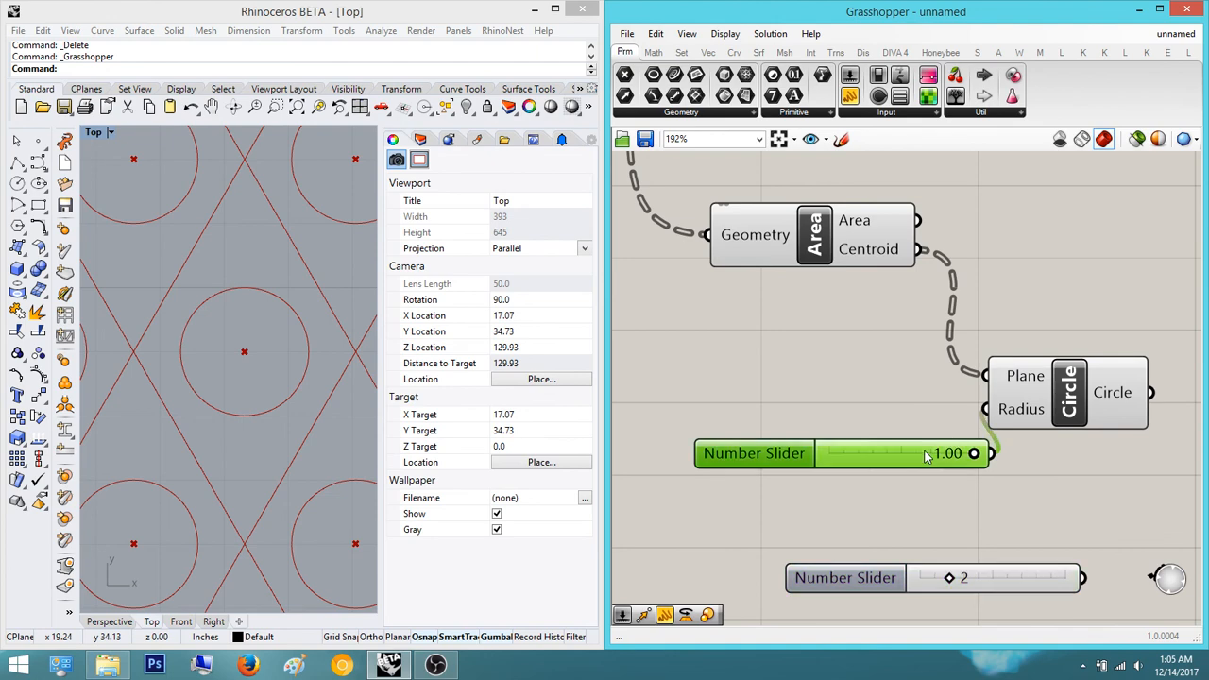
pyautogui.press('Delete')
pyautogui.moveTo(869, 578); pyautogui.dragTo(677, 445)
pyautogui.moveTo(891, 445); pyautogui.dragTo(986, 409)
pyautogui.moveTo(902, 432); pyautogui.dragTo(1040, 430, button='right')
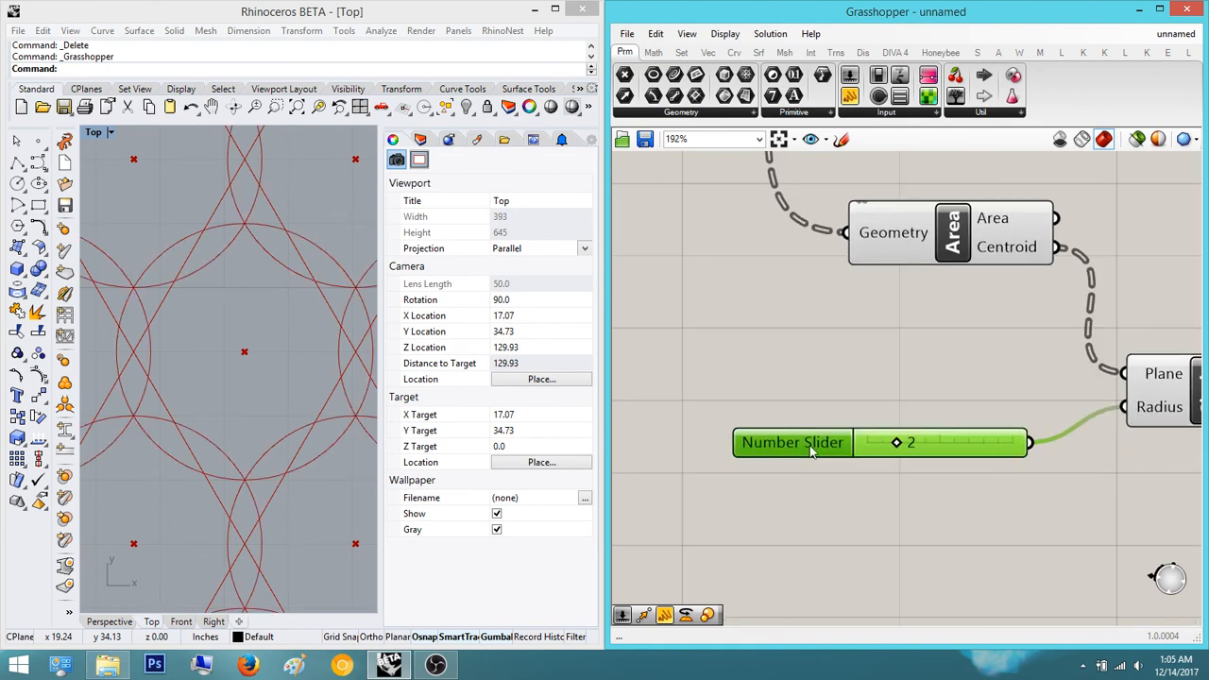
# - Switch the circle radius slider to real-number rounding and lower its value to 1.112
pyautogui.doubleClick(817, 451)
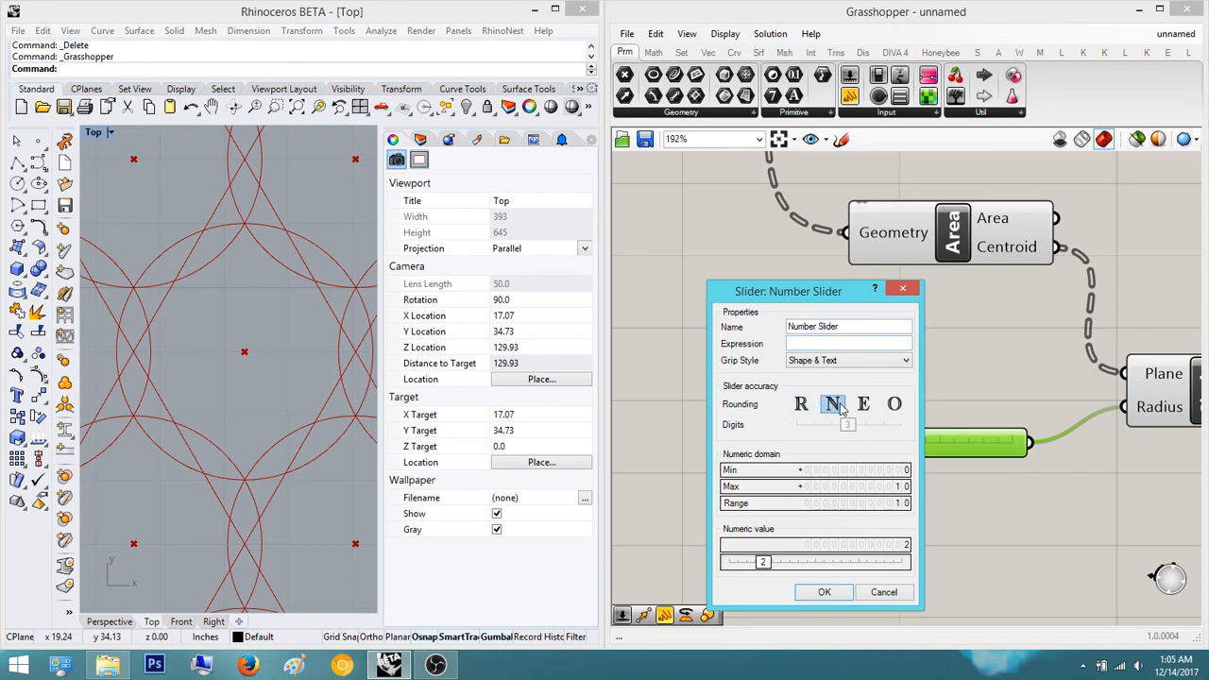
pyautogui.click(801, 404)
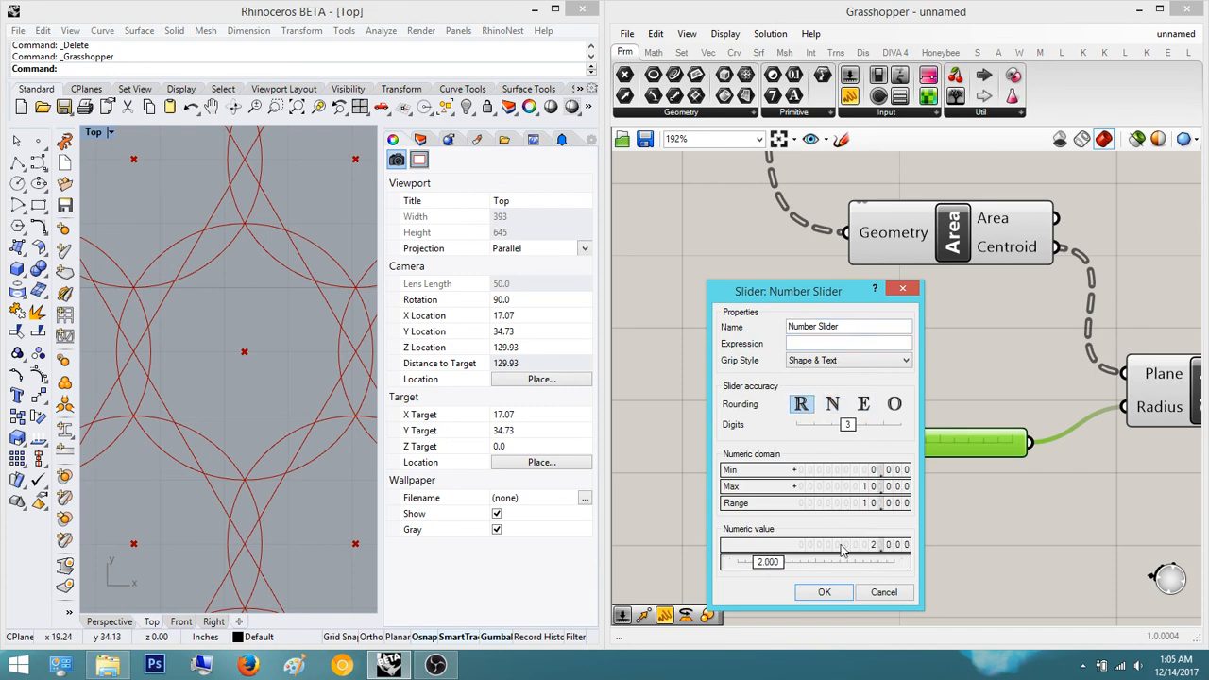
pyautogui.click(827, 591)
pyautogui.moveTo(893, 442); pyautogui.dragTo(883, 446)
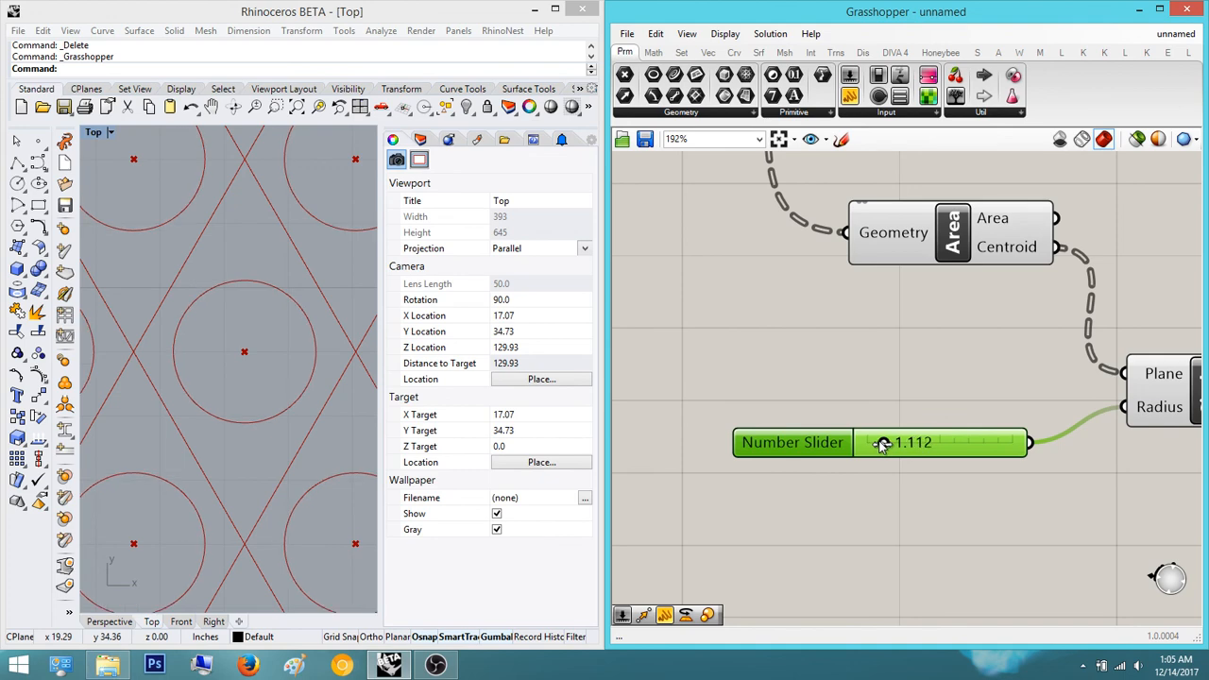
# - Examine the resized circles across the diamond grid in the Top viewport
pyautogui.click(945, 383)
pyautogui.moveTo(946, 383); pyautogui.dragTo(901, 387, button='right')
pyautogui.click(260, 362)
pyautogui.scroll(-10, 261, 362)
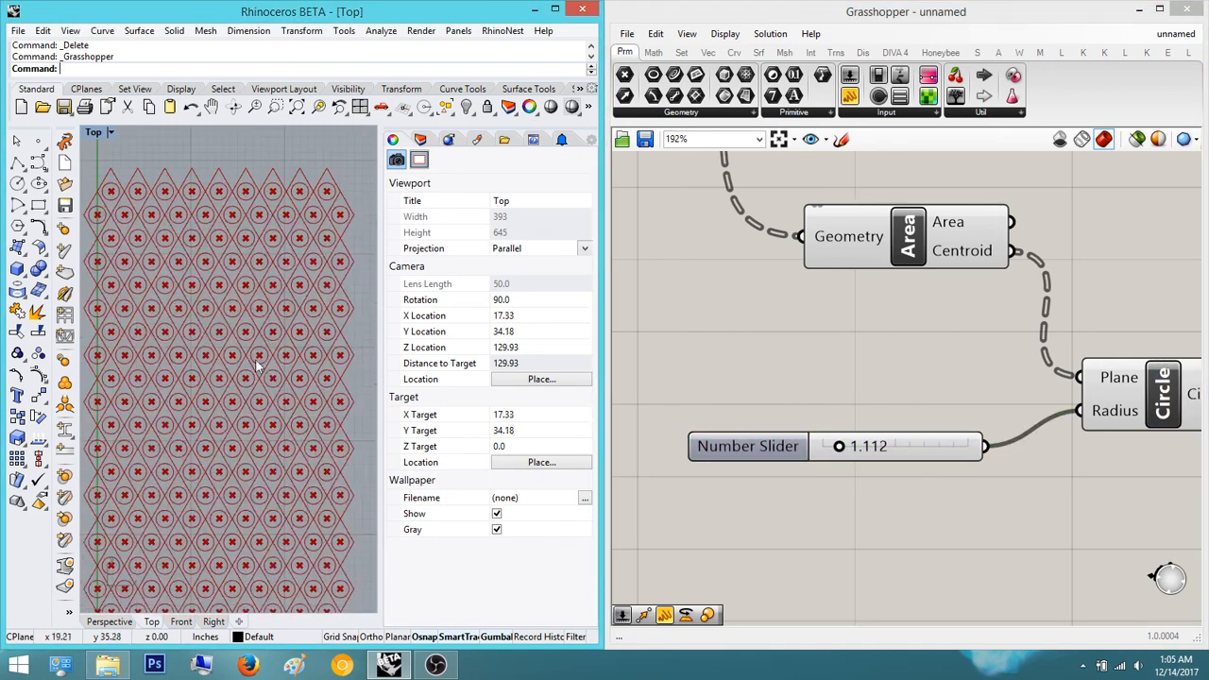
pyautogui.scroll(5, 279, 214)
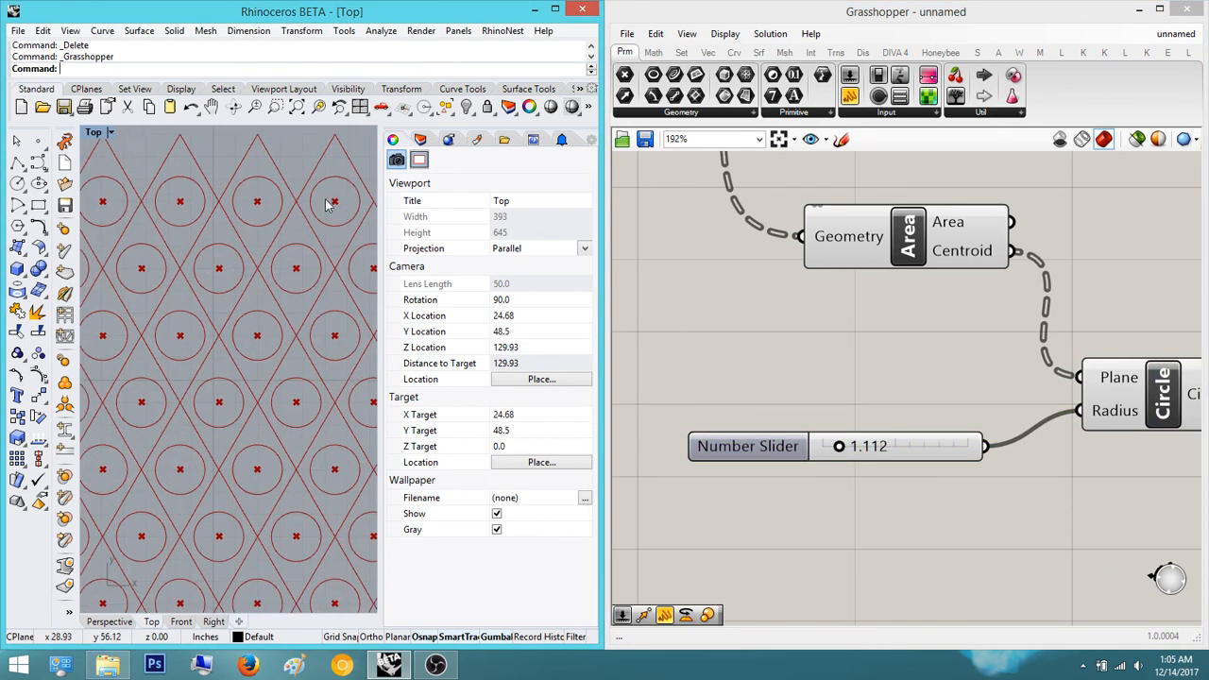
pyautogui.moveTo(981, 384); pyautogui.dragTo(913, 397, button='right')
pyautogui.click(283, 316)
pyautogui.scroll(-6, 282, 315)
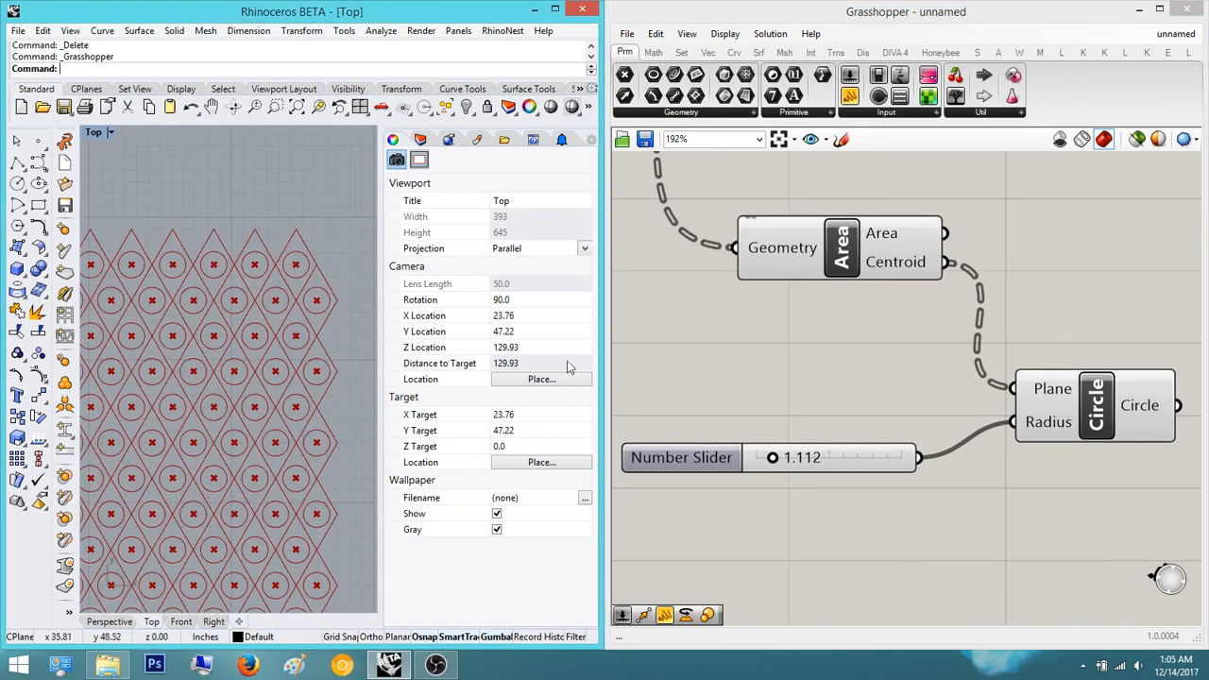
pyautogui.click(746, 349)
pyautogui.scroll(-4, 746, 349)
pyautogui.scroll(4, 911, 392)
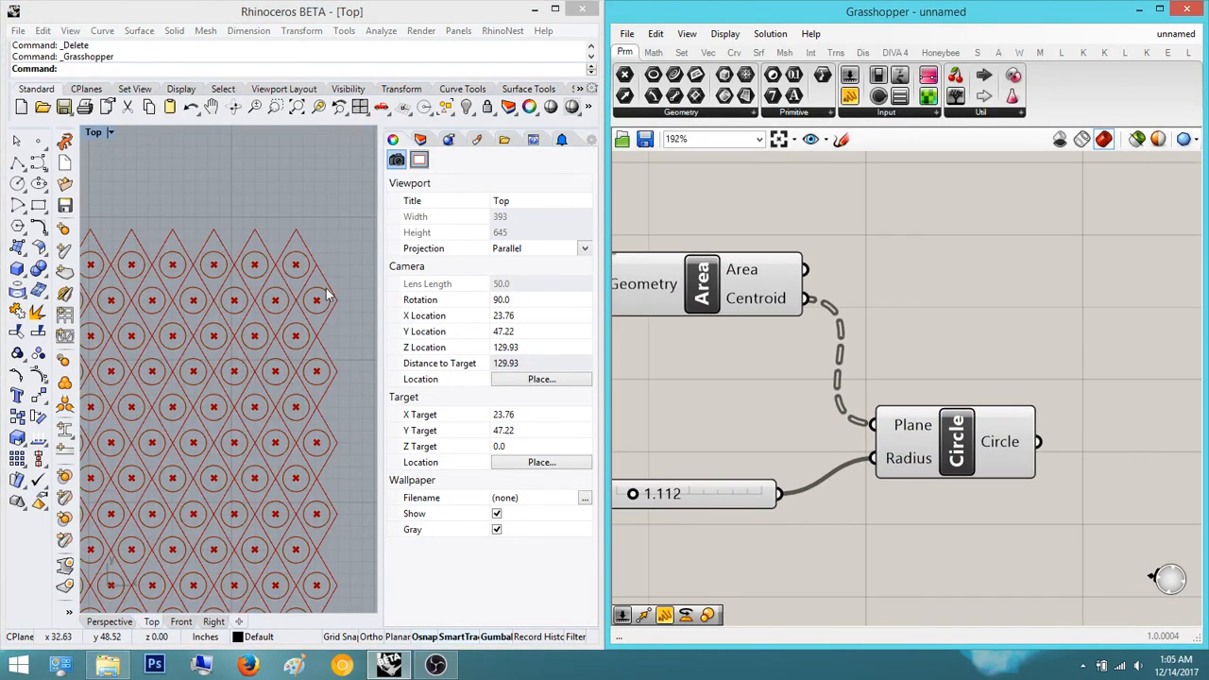
# - Add an Offset Curve component and place it to the upper right of the Move component
pyautogui.moveTo(876, 282); pyautogui.dragTo(835, 310, button='right')
pyautogui.scroll(-2, 709, 315)
pyautogui.moveTo(709, 315); pyautogui.dragTo(994, 399, button='right')
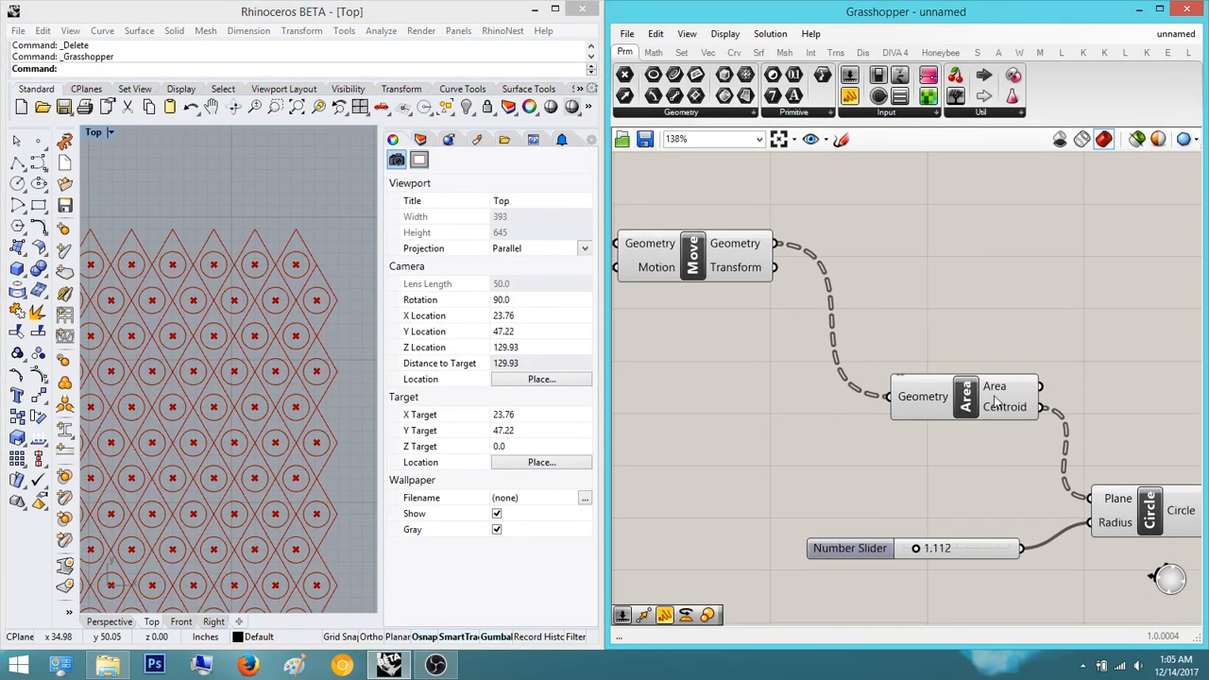
pyautogui.moveTo(944, 201); pyautogui.dragTo(1006, 305, button='right')
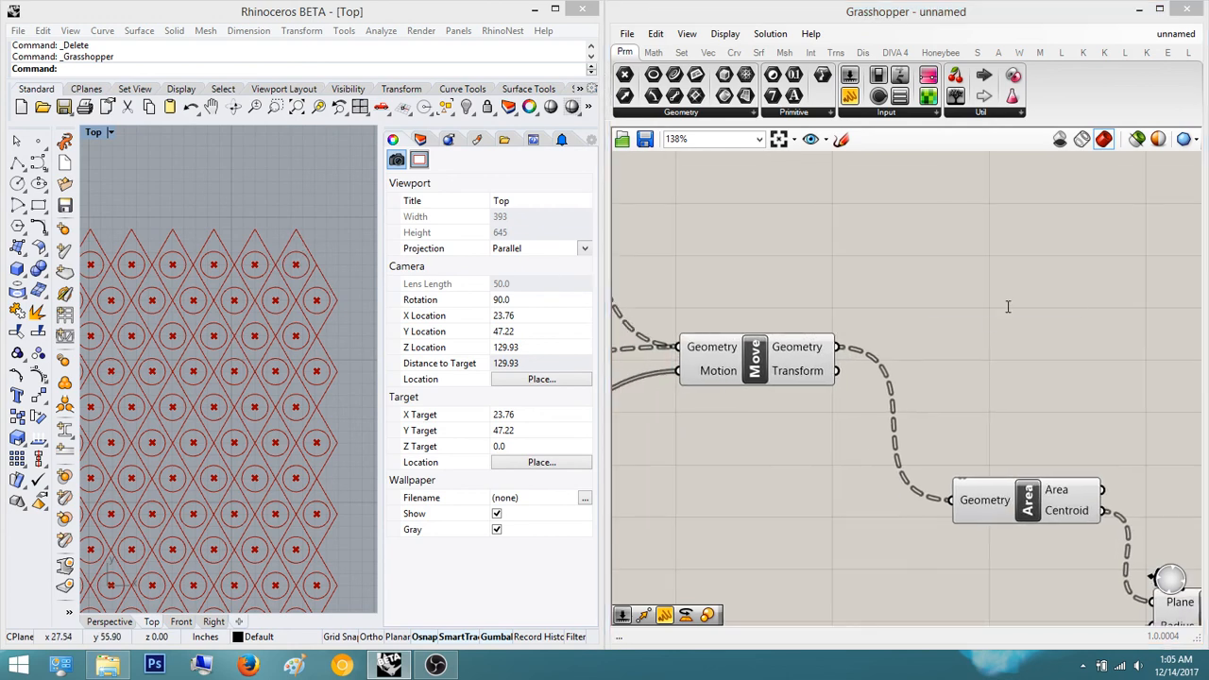
pyautogui.doubleClick(1007, 306)
pyautogui.write('of')
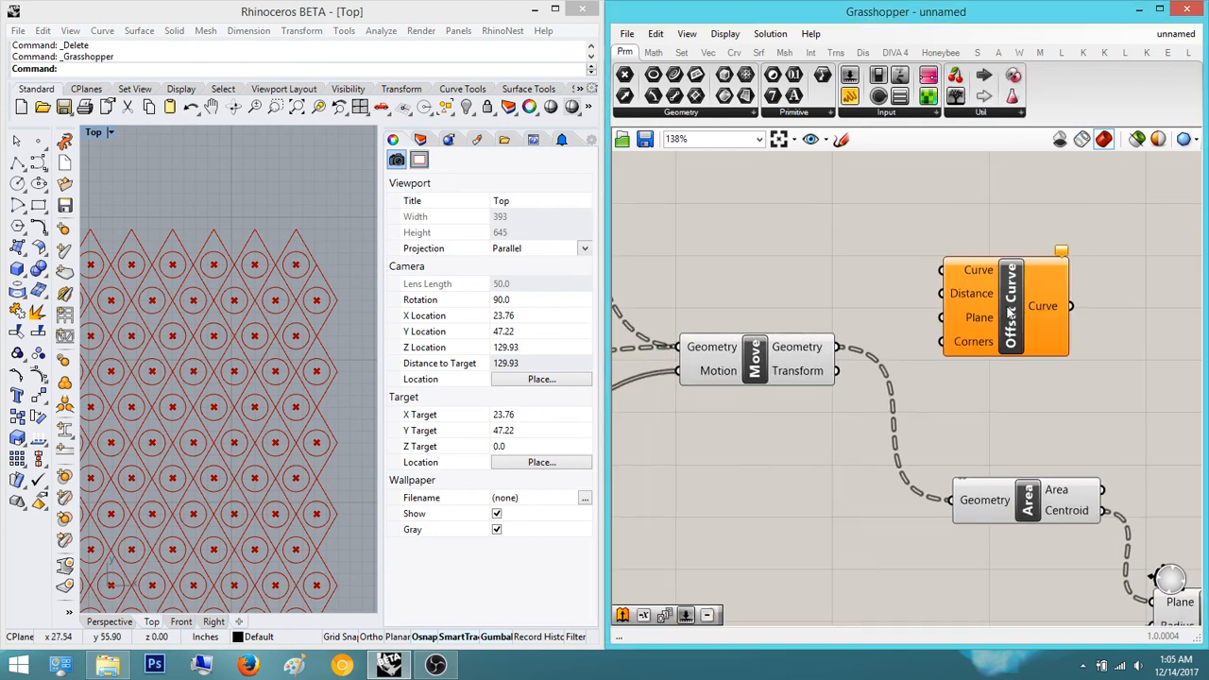
pyautogui.press('Return')
pyautogui.moveTo(974, 313); pyautogui.dragTo(891, 354, button='right')
pyautogui.moveTo(955, 323); pyautogui.dragTo(1061, 264)
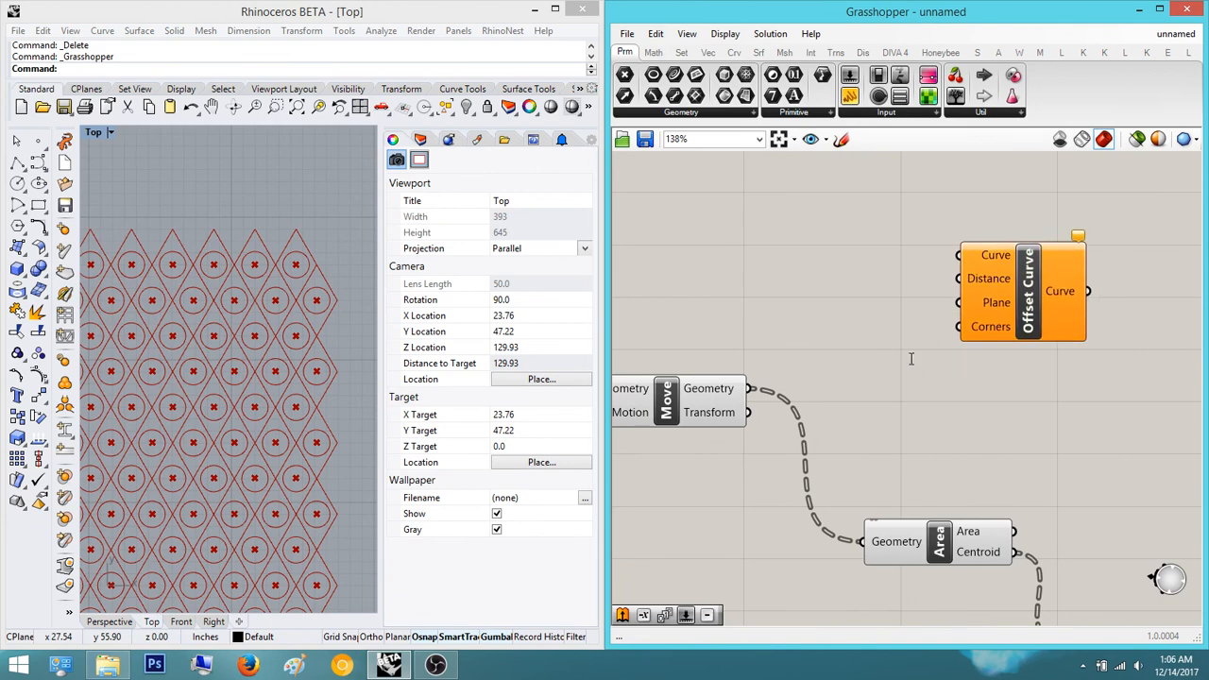
# - Add a 0.25 number slider for Offset Curve's Distance input and connect the Move component's Geometry output to its Curve input
pyautogui.doubleClick(910, 358)
pyautogui.write('0.25')
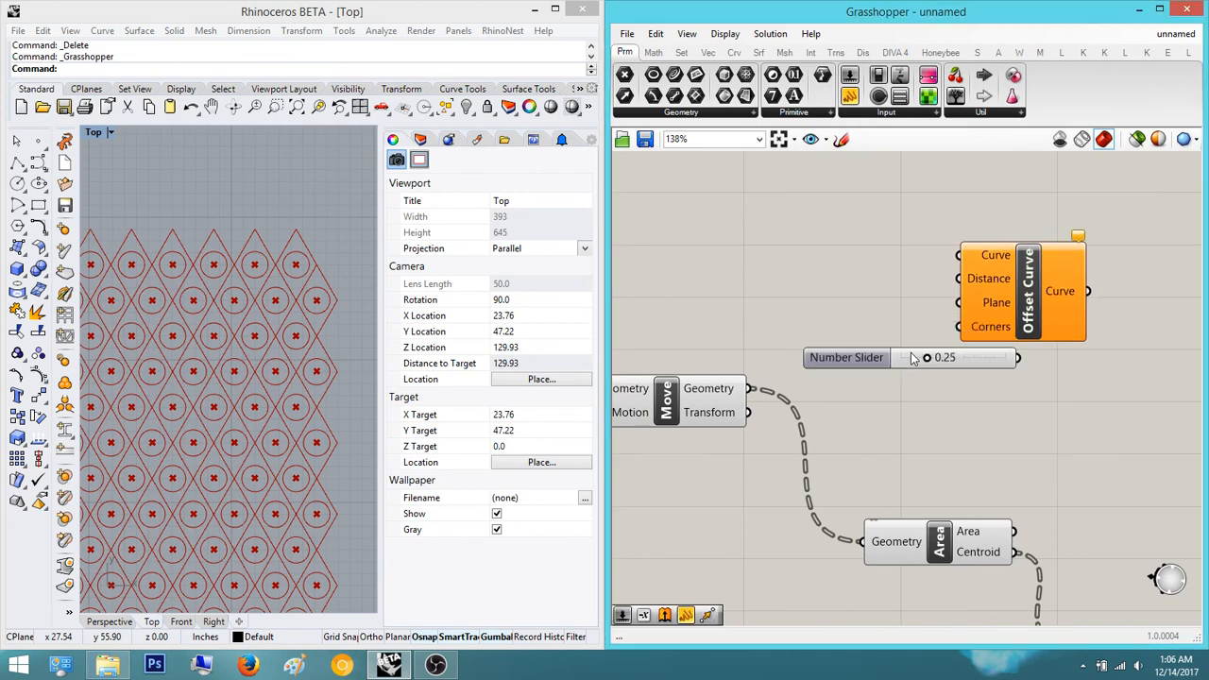
pyautogui.press('Return')
pyautogui.moveTo(970, 370); pyautogui.dragTo(748, 389)
pyautogui.moveTo(295, 274); pyautogui.dragTo(354, 234, button='right')
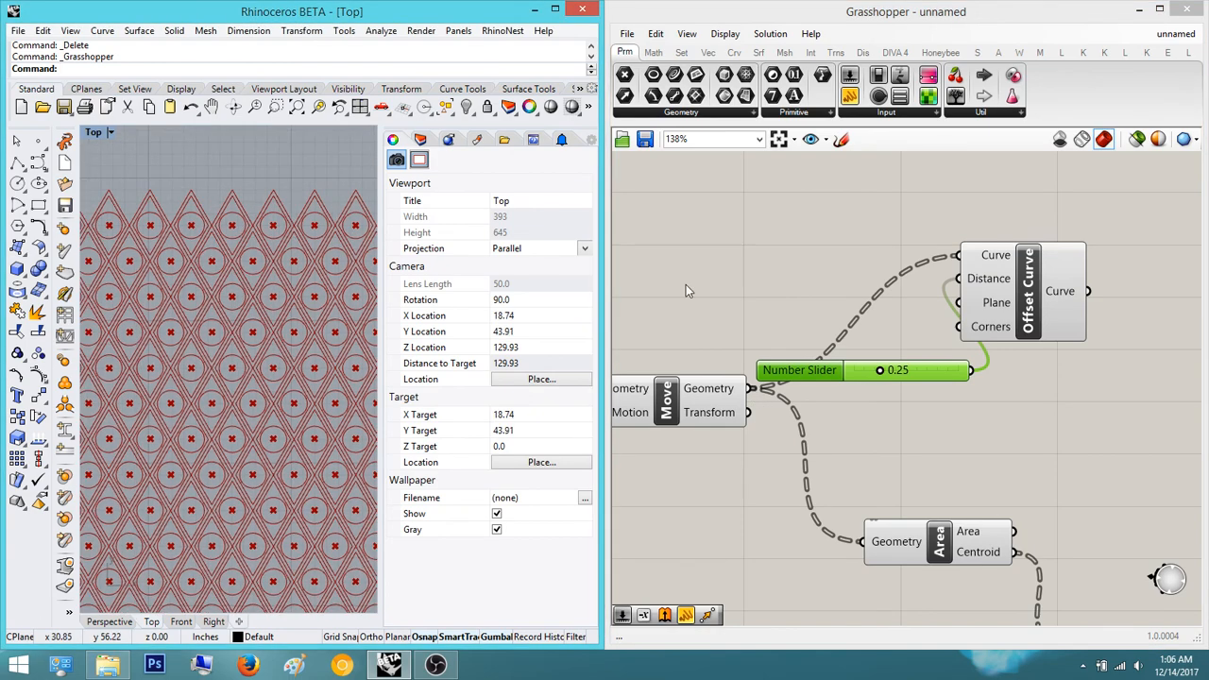
# - Reposition the Offset Curve component and its 0.25 slider so their wires are clearly separated
pyautogui.moveTo(1022, 332); pyautogui.dragTo(831, 305, button='right')
pyautogui.click(814, 275)
pyautogui.moveTo(814, 275); pyautogui.dragTo(902, 264)
pyautogui.moveTo(715, 347); pyautogui.dragTo(754, 363)
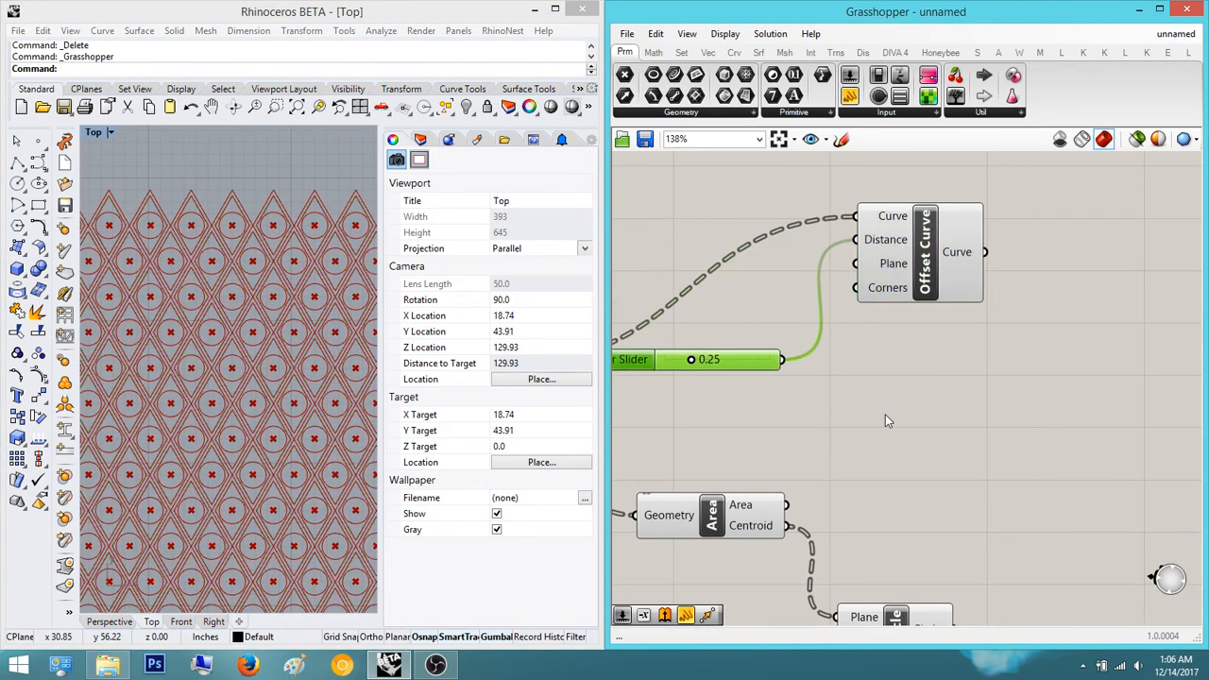
pyautogui.click(885, 415)
# - Inspect the offset diamonds in the Top viewport, highlighting the Offset Curve component's output
pyautogui.moveTo(210, 273); pyautogui.dragTo(215, 274, button='right')
pyautogui.scroll(-2, 215, 274)
pyautogui.scroll(8, 237, 280)
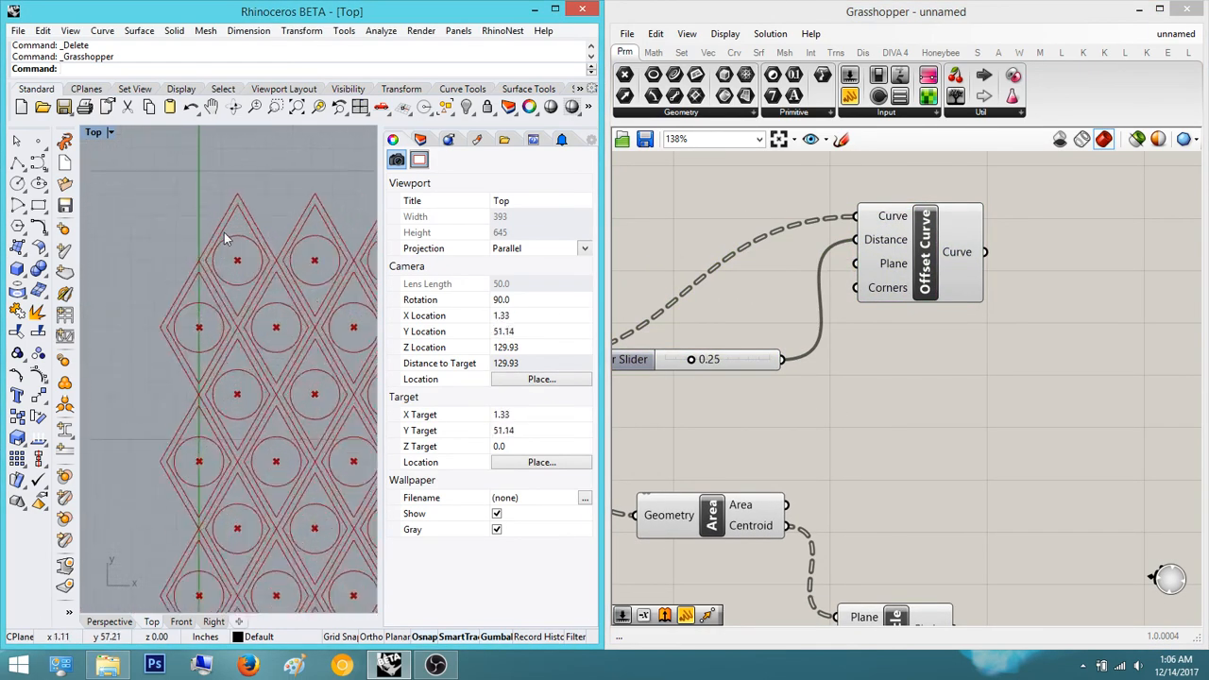
pyautogui.moveTo(970, 338); pyautogui.dragTo(895, 360, button='right')
pyautogui.click(875, 298)
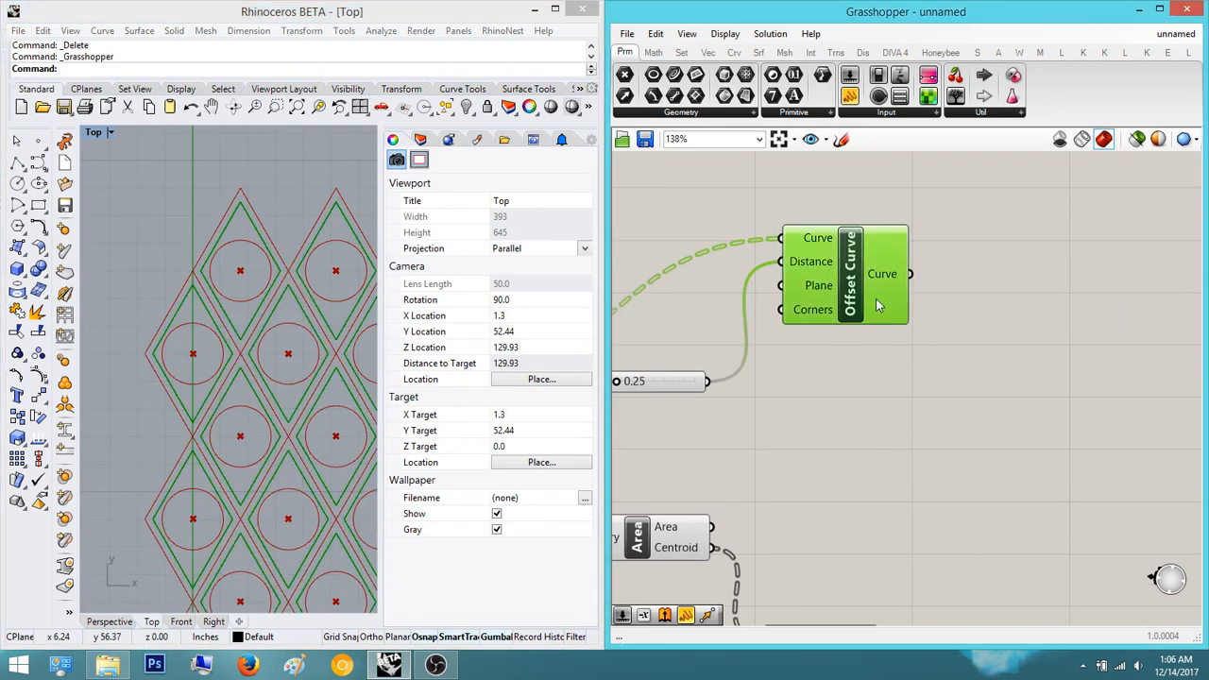
pyautogui.click(870, 353)
pyautogui.click(874, 302)
pyautogui.click(1091, 342)
pyautogui.moveTo(951, 316); pyautogui.dragTo(934, 320, button='right')
pyautogui.moveTo(901, 267); pyautogui.dragTo(1007, 272, button='right')
pyautogui.scroll(-2, 1007, 272)
pyautogui.moveTo(919, 289); pyautogui.dragTo(875, 297, button='right')
pyautogui.click(692, 362)
pyautogui.click(773, 304)
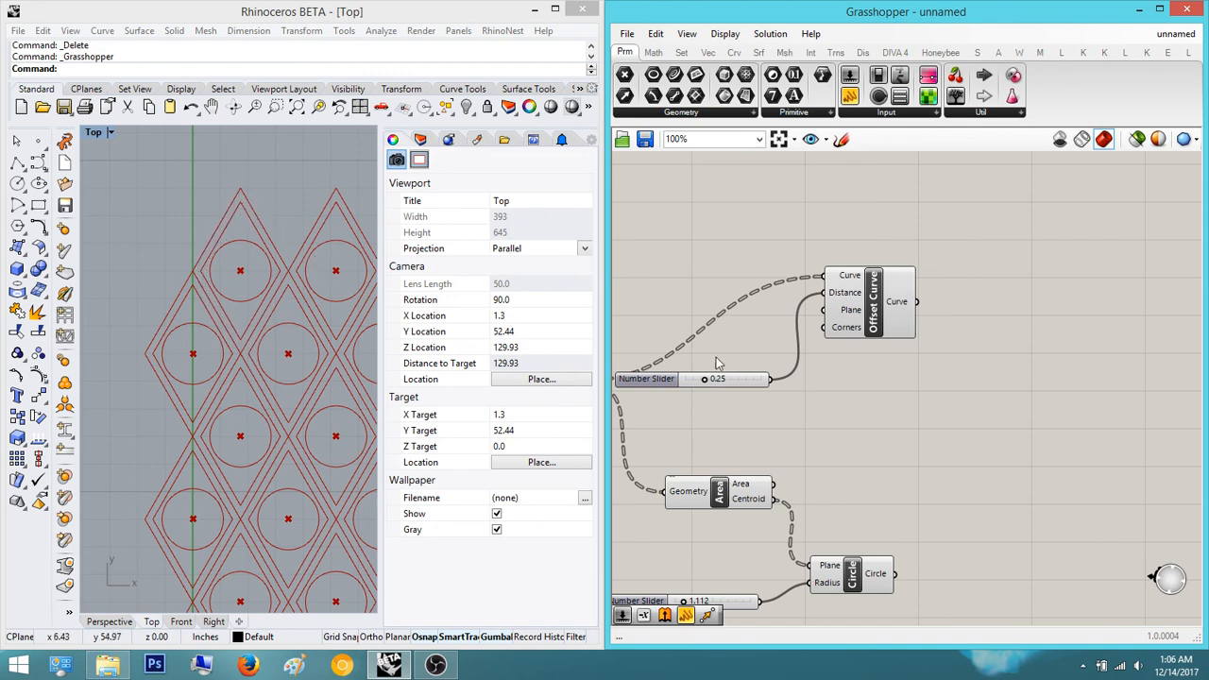
# - Add a Boundary Surfaces component and connect the Offset Curve output to its Edges input
pyautogui.moveTo(884, 361); pyautogui.dragTo(820, 376, button='right')
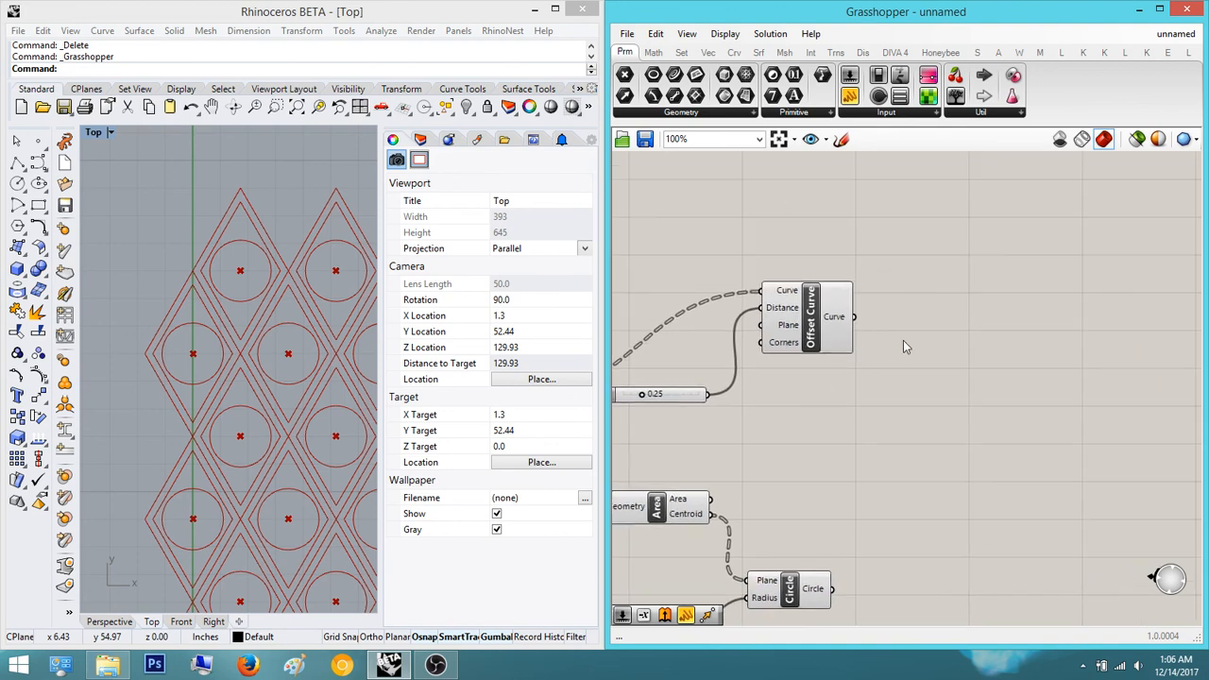
pyautogui.doubleClick(961, 309)
pyautogui.click(966, 383)
pyautogui.doubleClick(983, 324)
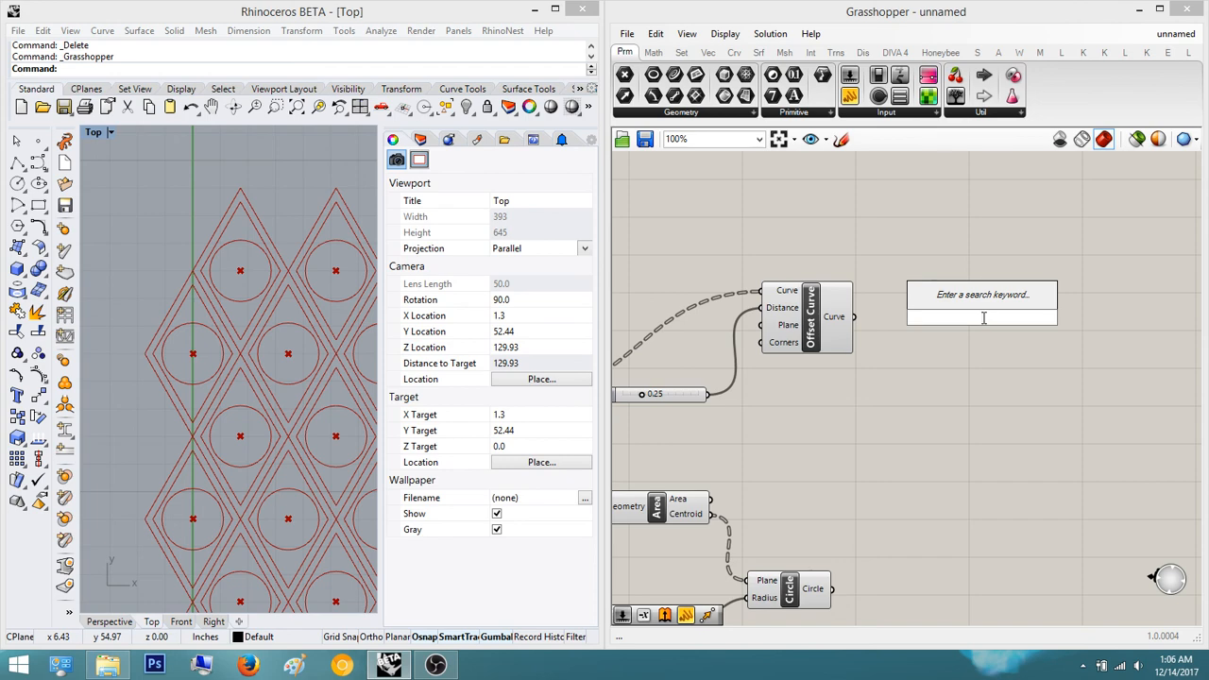
pyautogui.write('boundar')
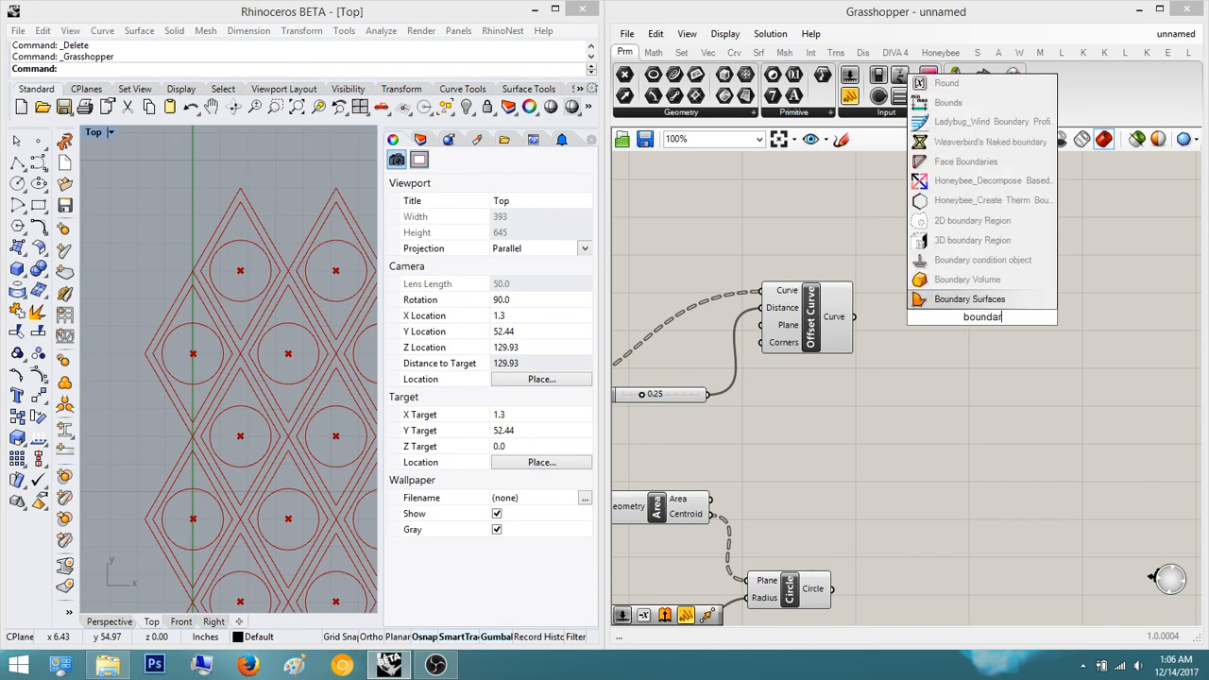
pyautogui.press('Return')
pyautogui.moveTo(938, 317); pyautogui.dragTo(855, 316)
pyautogui.scroll(-3, 275, 318)
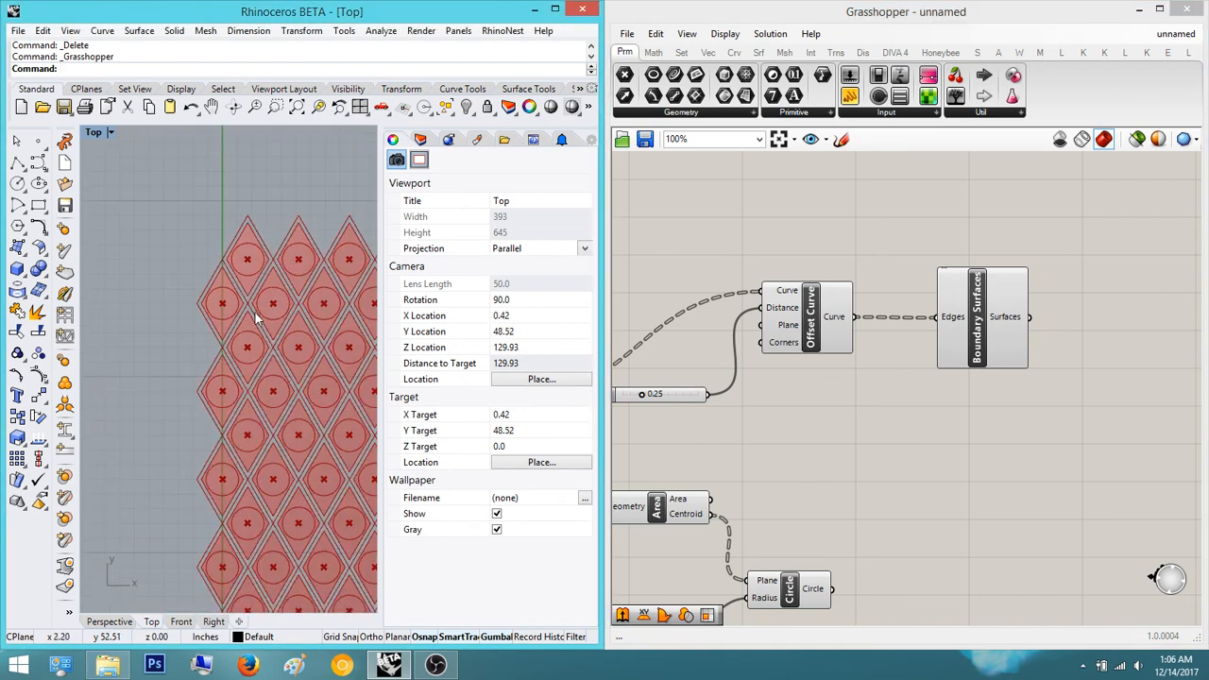
pyautogui.moveTo(323, 402); pyautogui.dragTo(279, 295, button='right')
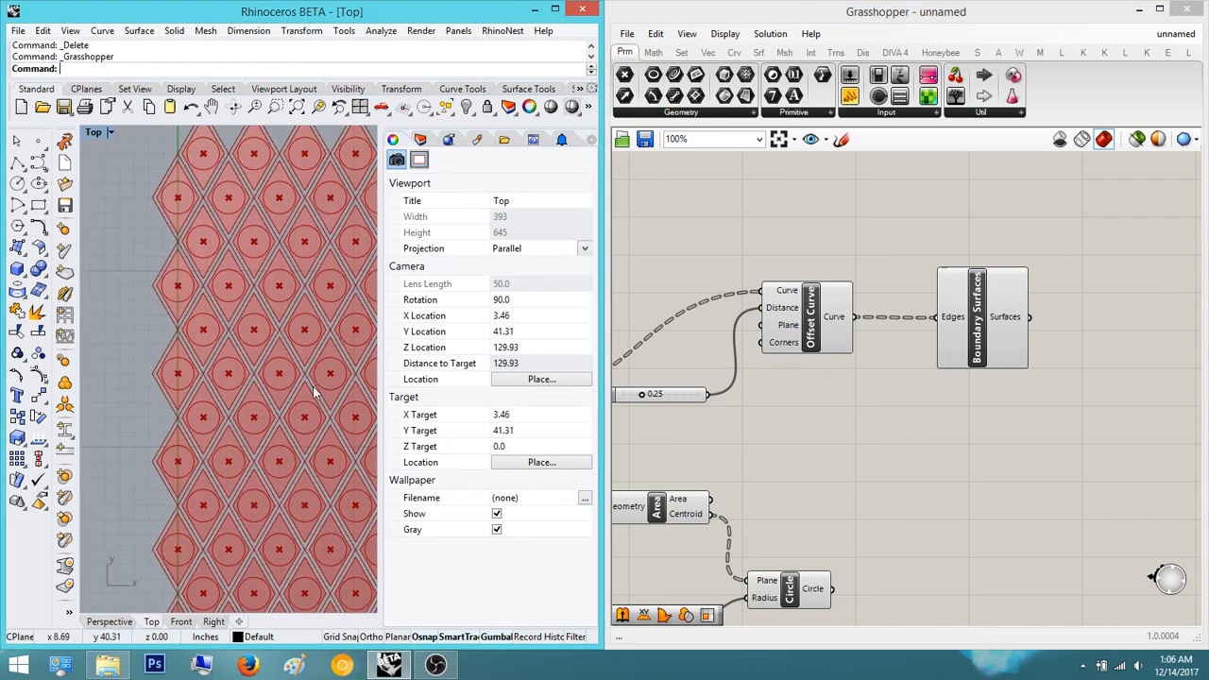
# - Delete the Boundary Surfaces component
pyautogui.click(987, 336)
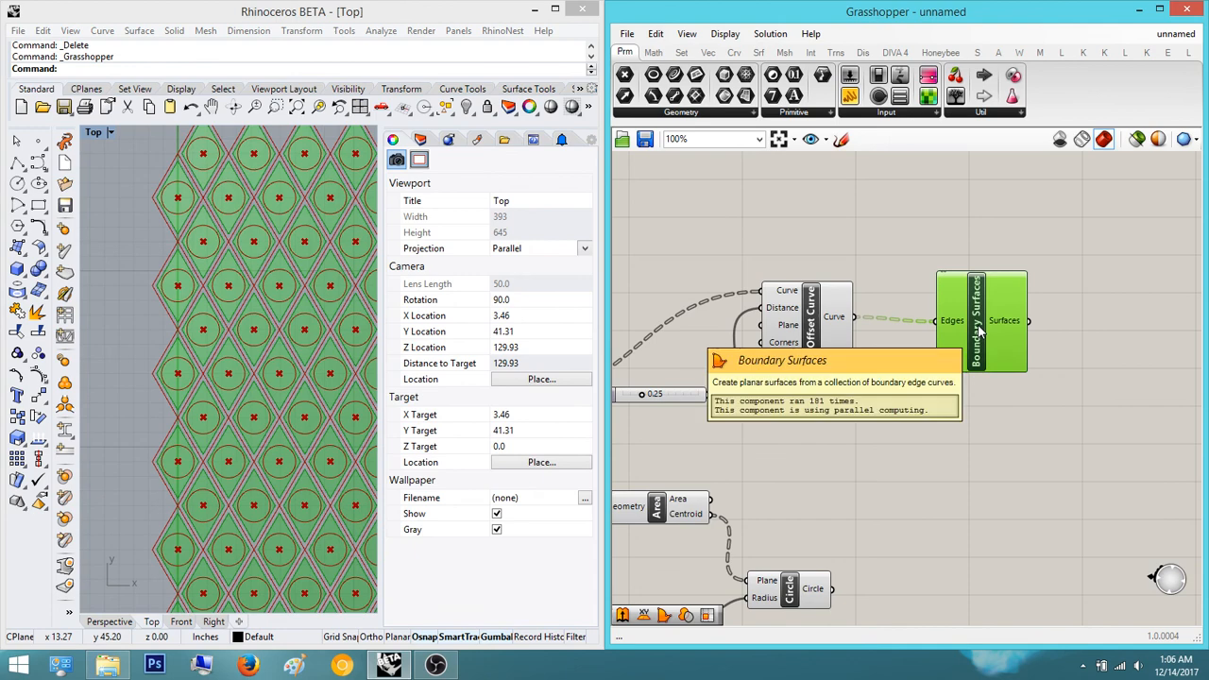
pyautogui.press('Delete')
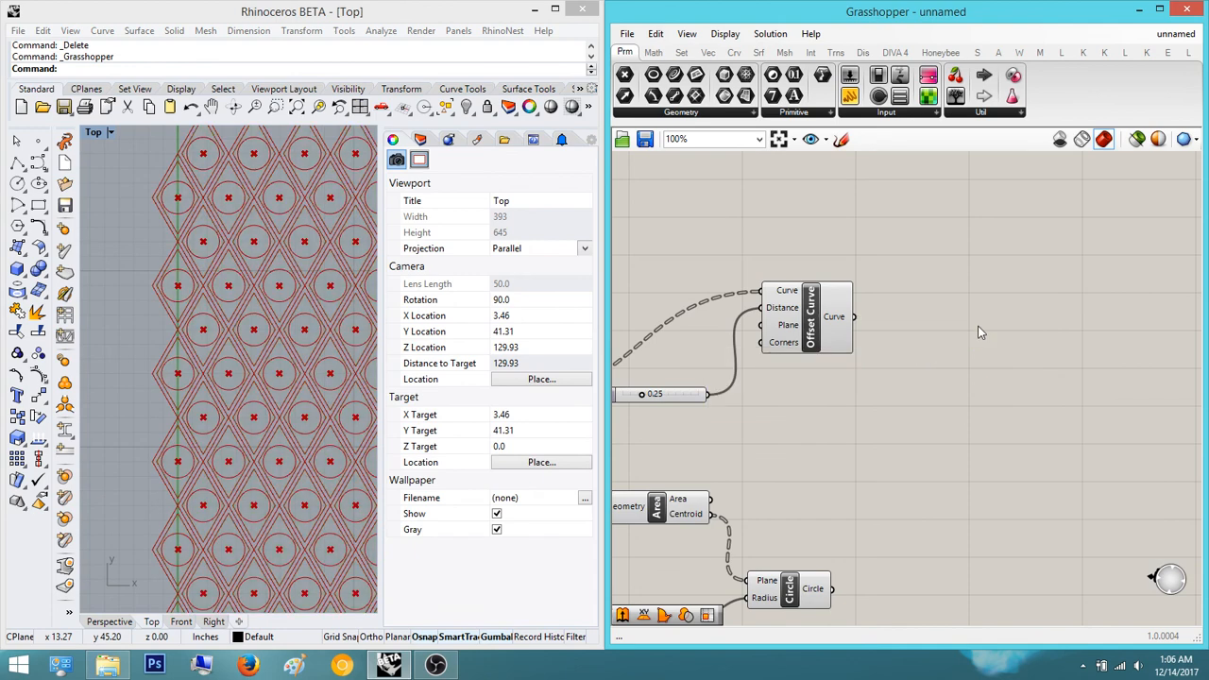
# - Examine the gaps between the original and offset diamonds, including the grid's edges and corners
pyautogui.doubleClick(977, 325)
pyautogui.scroll(3, 280, 241)
pyautogui.moveTo(981, 351); pyautogui.dragTo(912, 296, button='right')
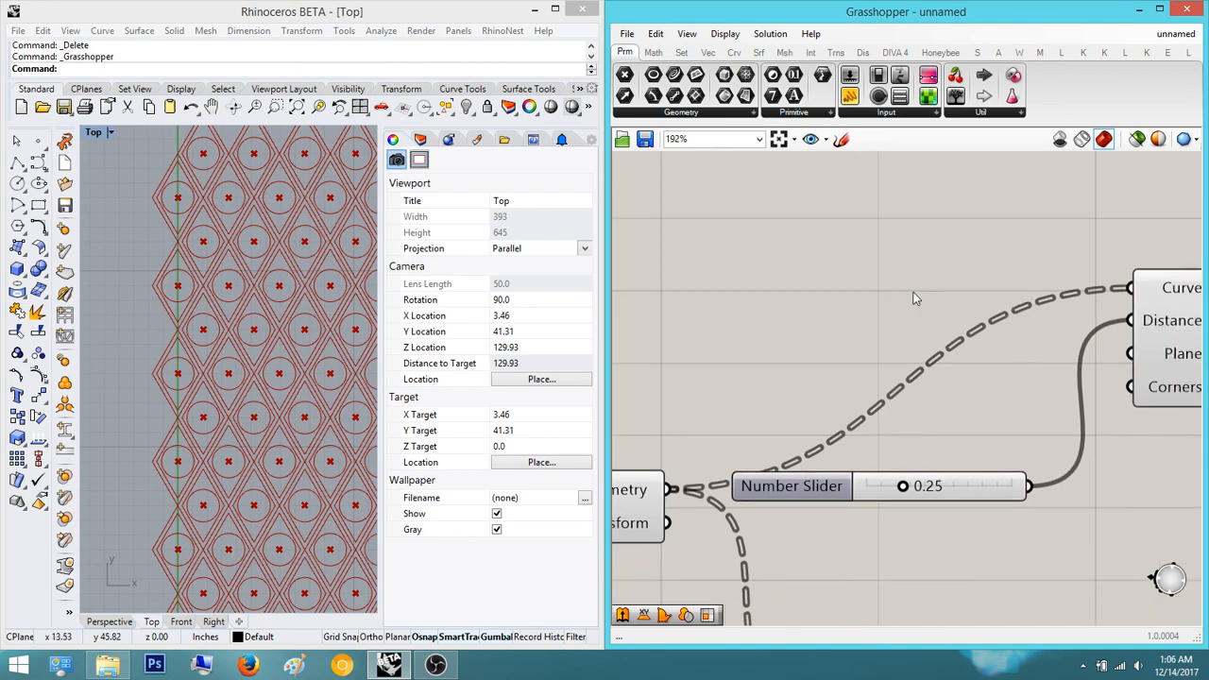
pyautogui.scroll(-3, 912, 297)
pyautogui.scroll(2, 1029, 359)
pyautogui.scroll(3, 237, 256)
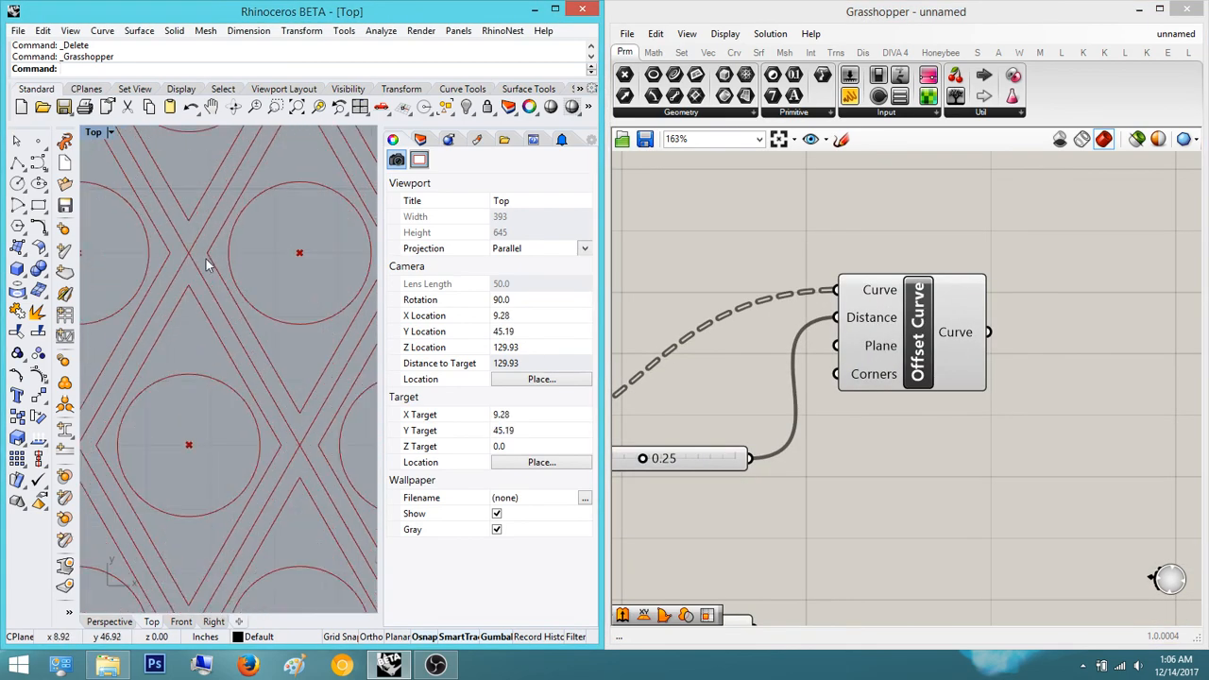
pyautogui.scroll(-5, 206, 259)
pyautogui.scroll(2, 277, 302)
pyautogui.moveTo(276, 301); pyautogui.dragTo(324, 161, button='right')
pyautogui.scroll(2, 253, 449)
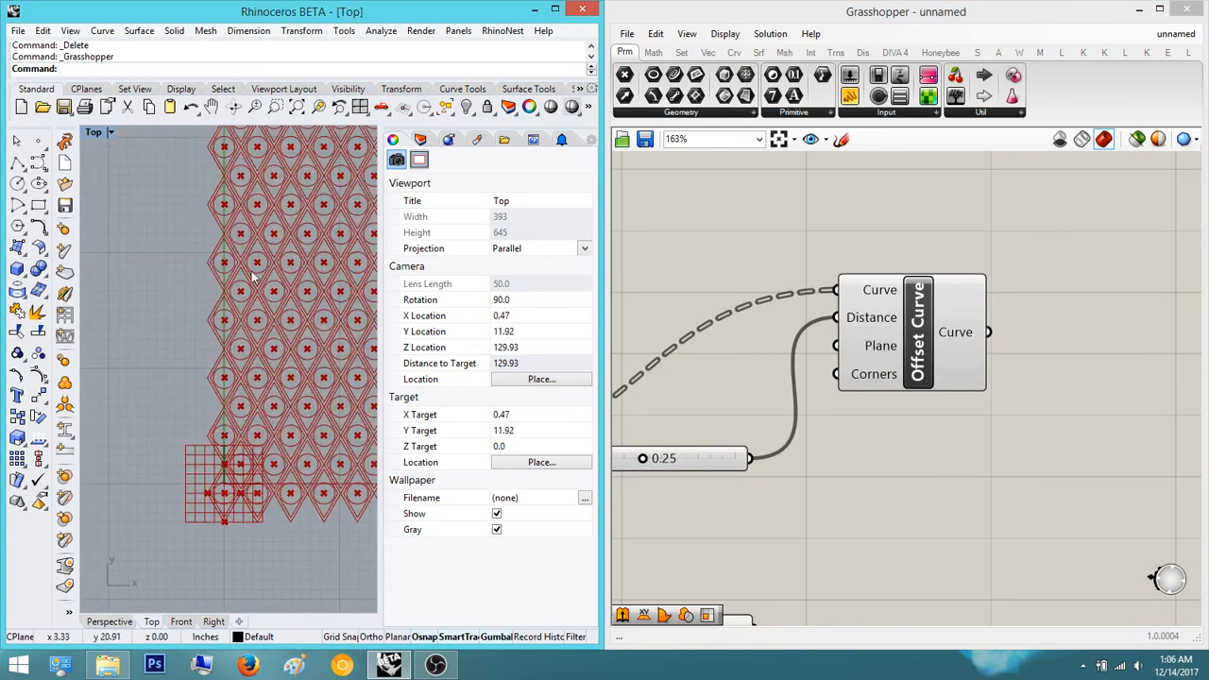
pyautogui.scroll(-6, 254, 274)
pyautogui.moveTo(250, 189); pyautogui.dragTo(210, 340, button='right')
pyautogui.scroll(10, 205, 274)
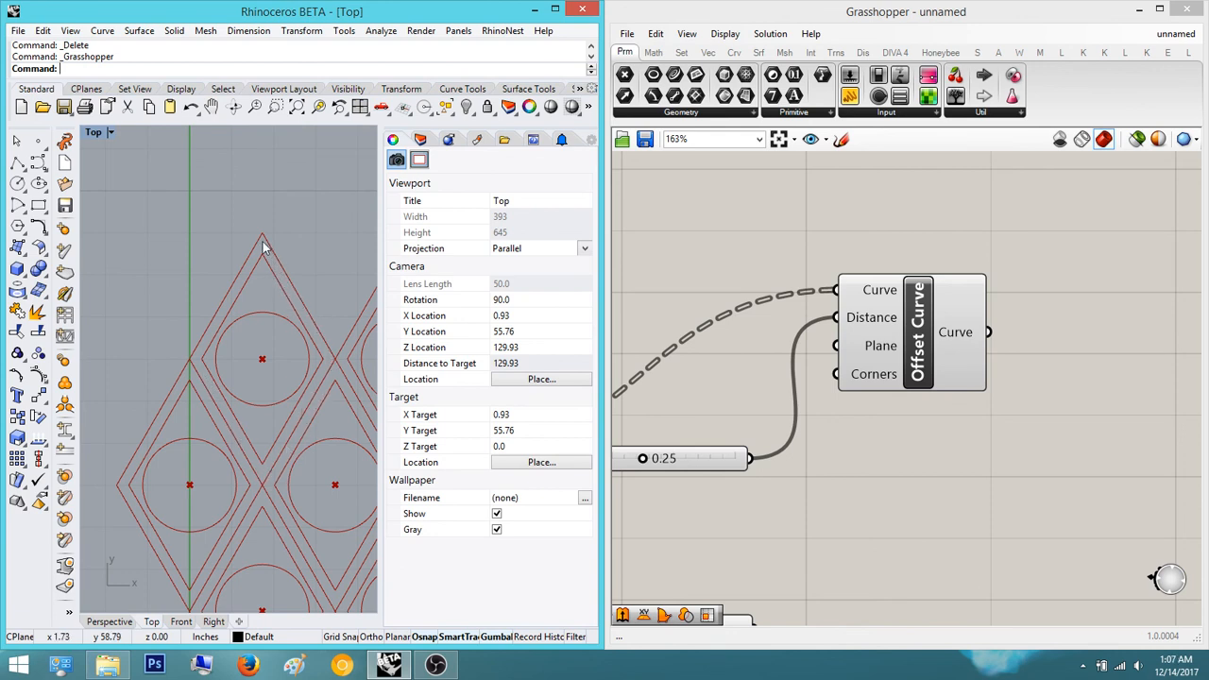
# - Search the component library for region components
pyautogui.moveTo(1009, 365); pyautogui.dragTo(921, 368, button='right')
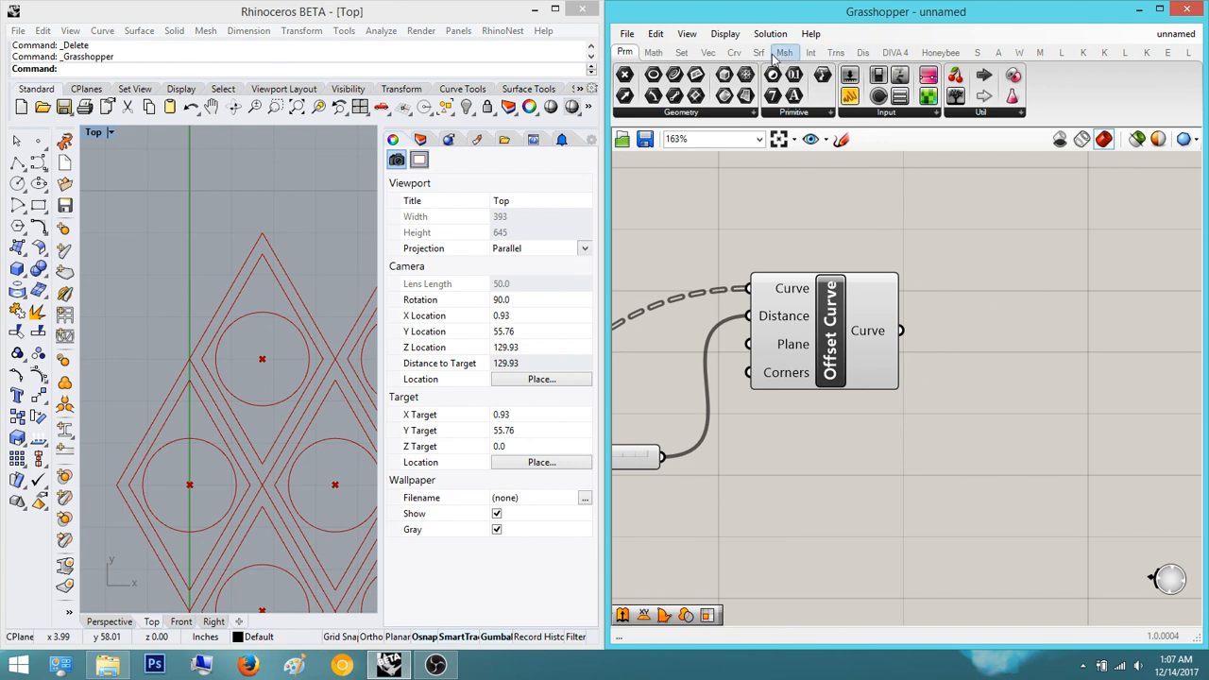
pyautogui.doubleClick(982, 306)
pyautogui.write('regio')
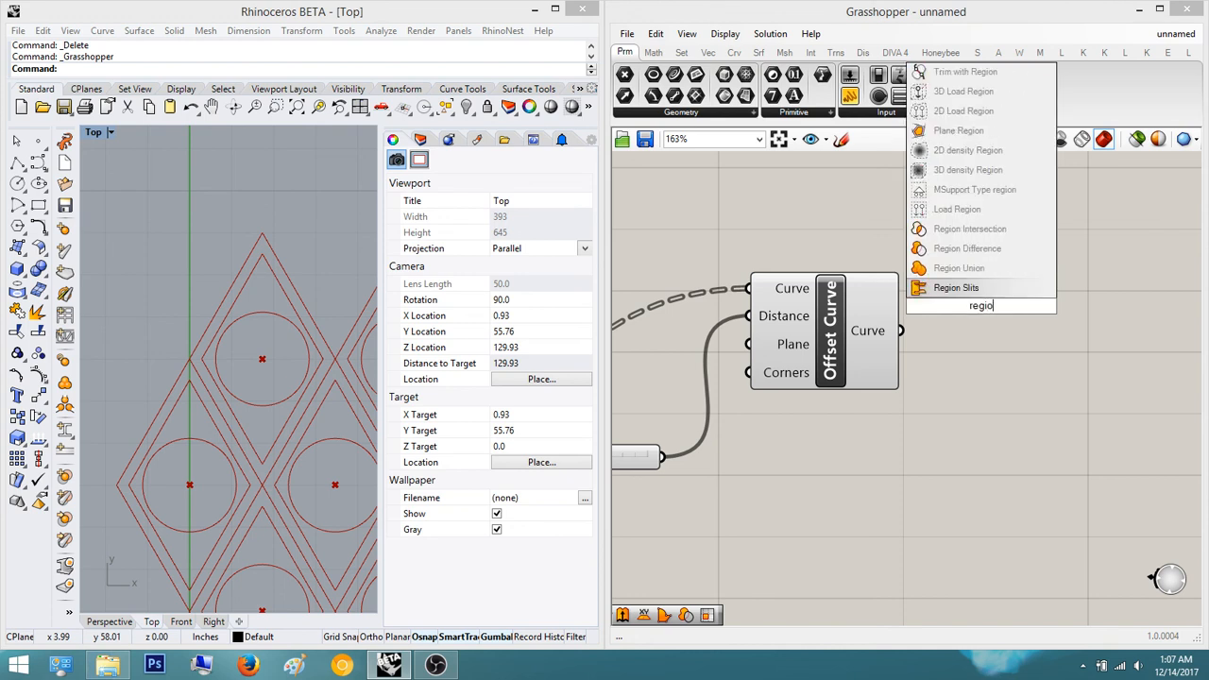
pyautogui.press('BackSpace')
pyautogui.press('BackSpace')
pyautogui.press('BackSpace')
pyautogui.press('BackSpace')
pyautogui.press('BackSpace')
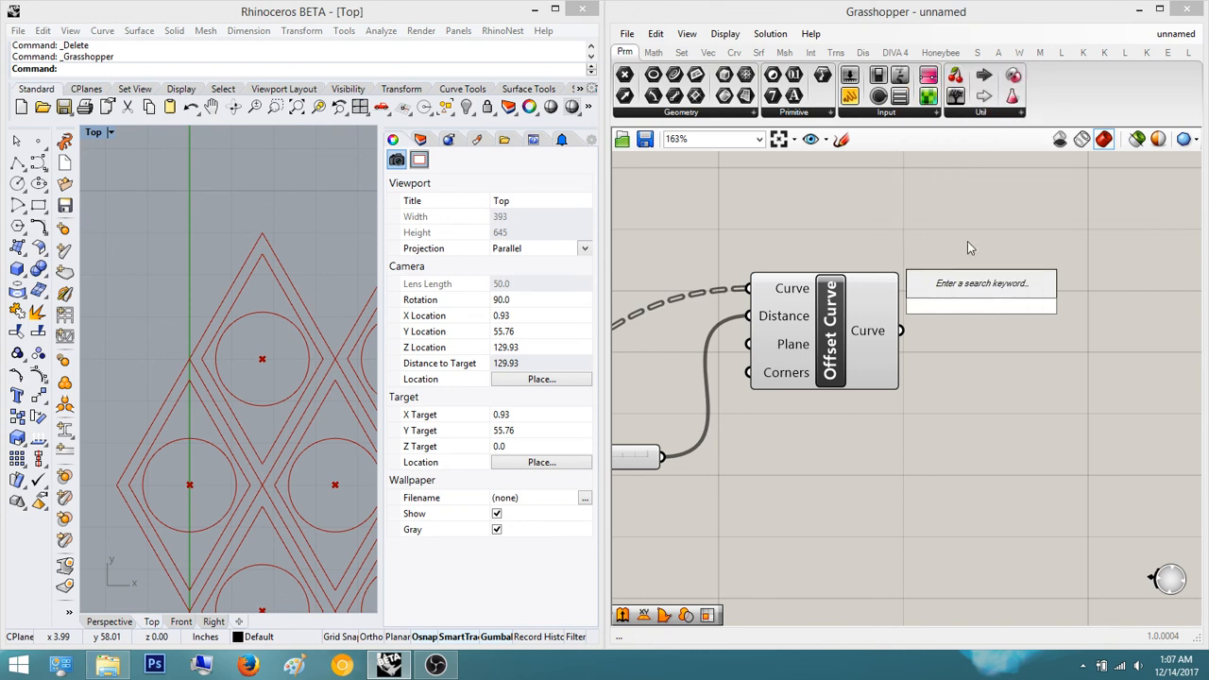
pyautogui.press('Escape')
pyautogui.click(759, 52)
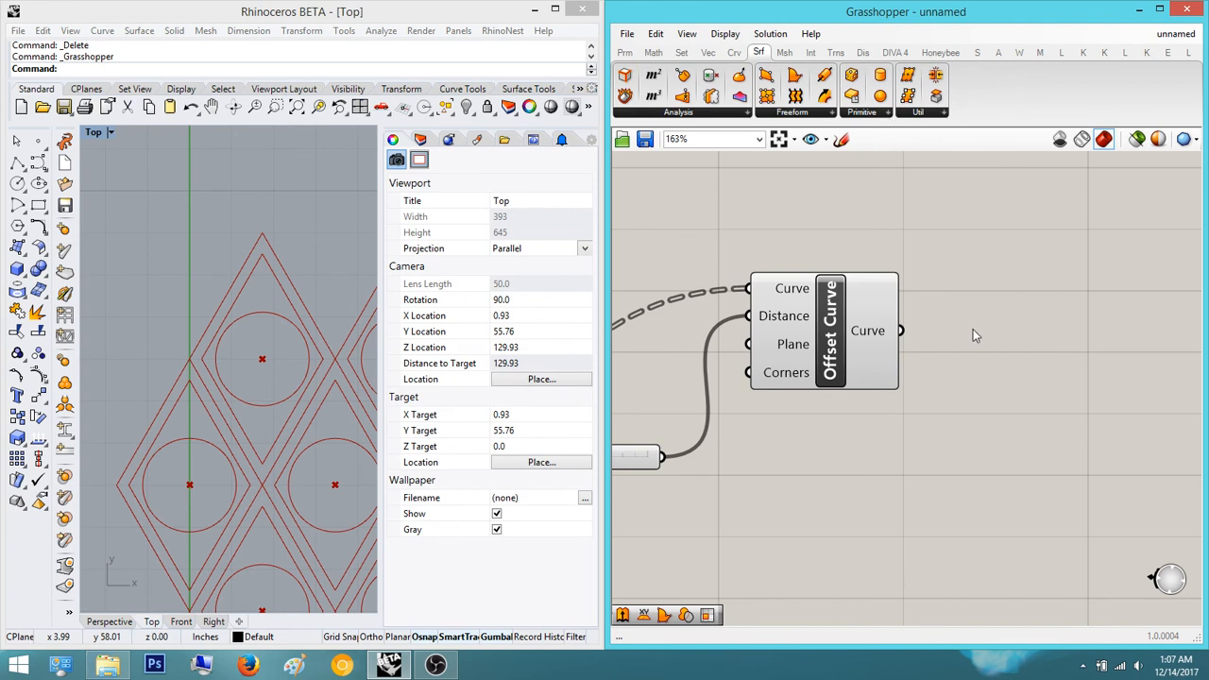
pyautogui.click(300, 76)
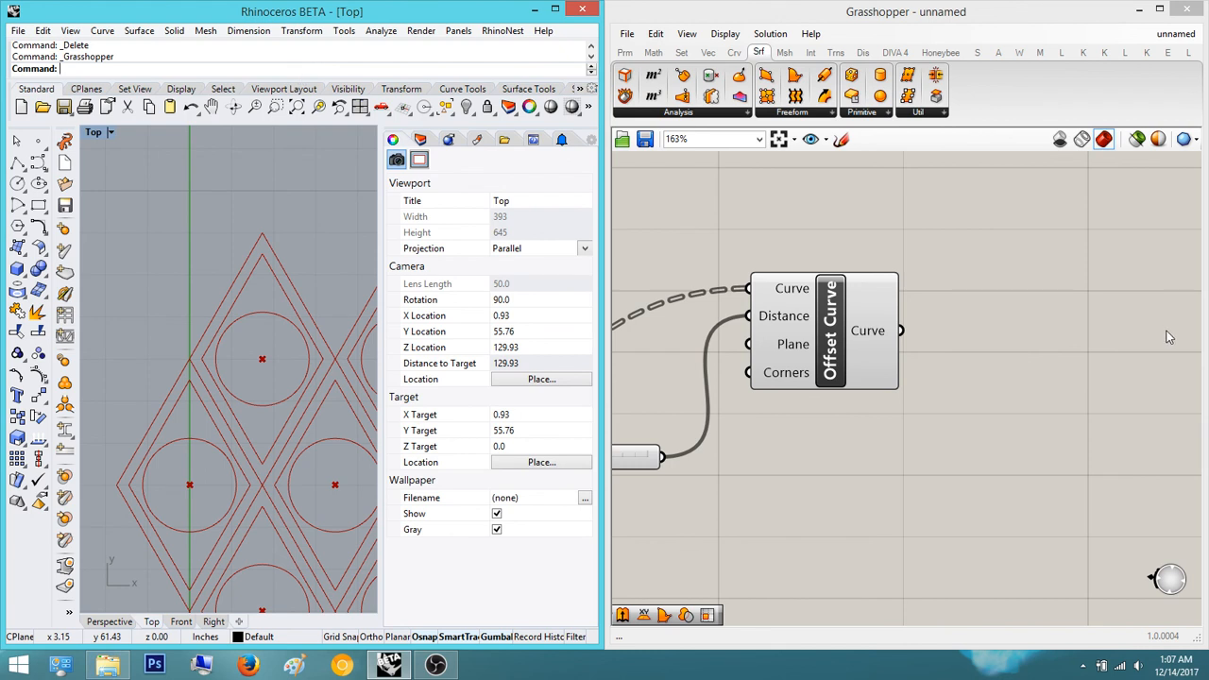
pyautogui.click(1079, 303)
pyautogui.doubleClick(1078, 303)
pyautogui.press('Escape')
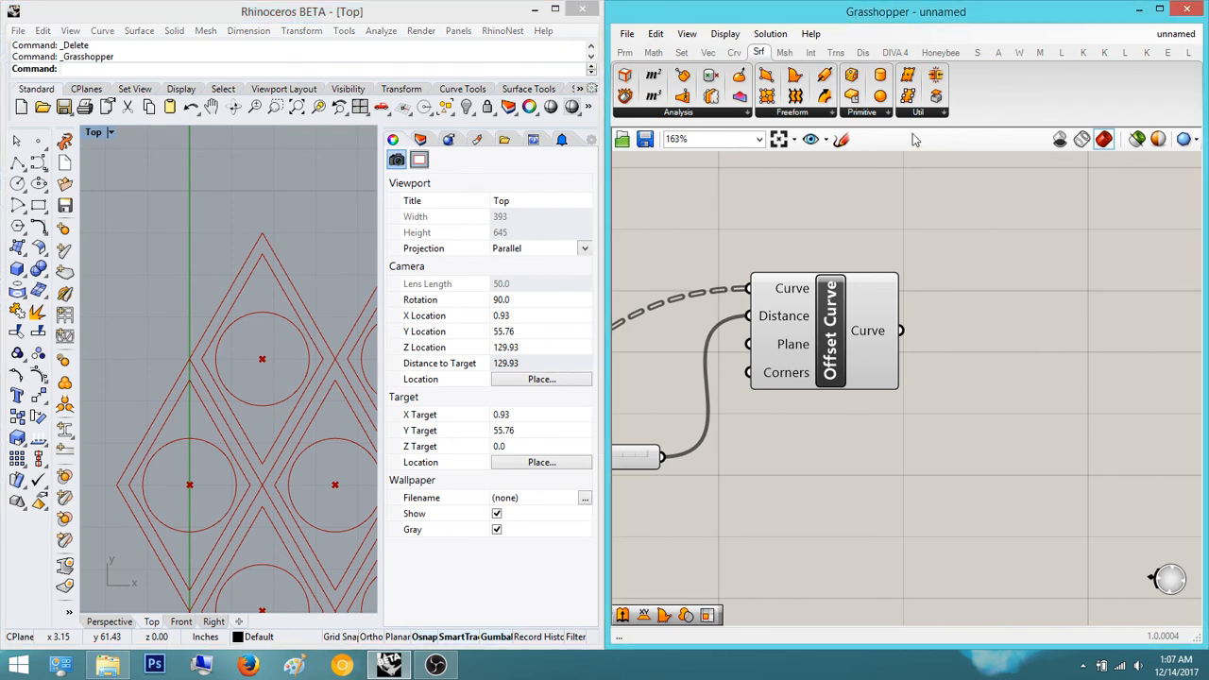
pyautogui.click(859, 114)
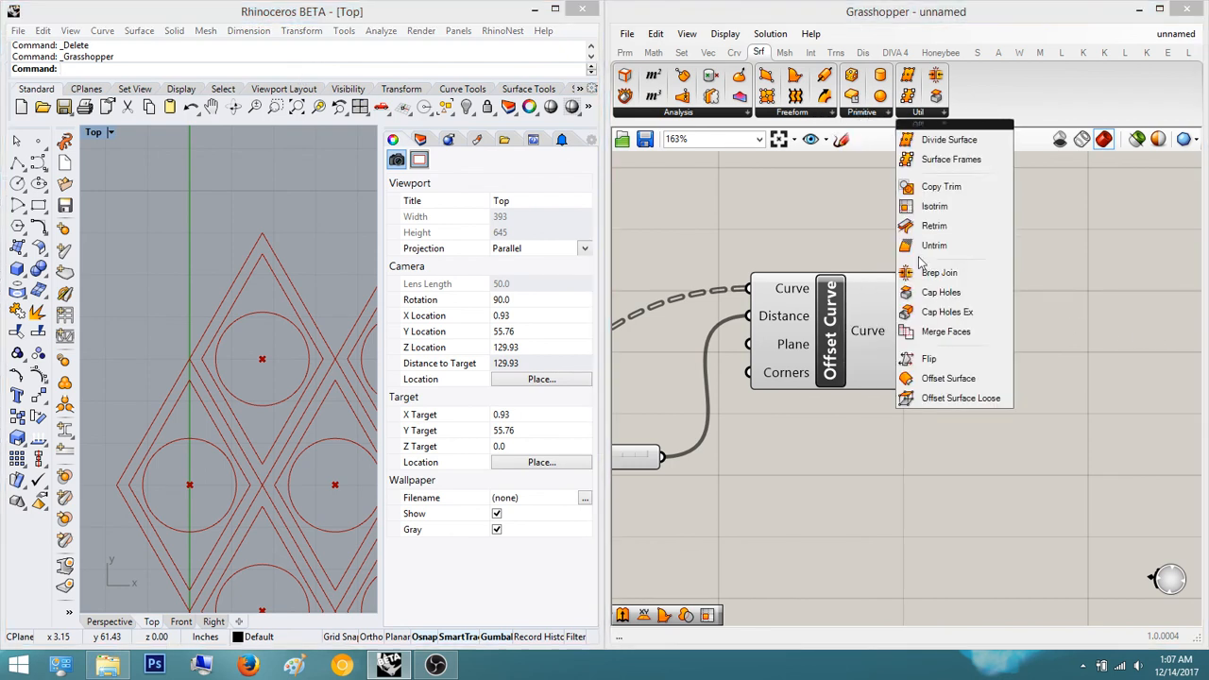
# - Search for region components and add a Region Difference component beside Offset Curve
pyautogui.doubleClick(1054, 293)
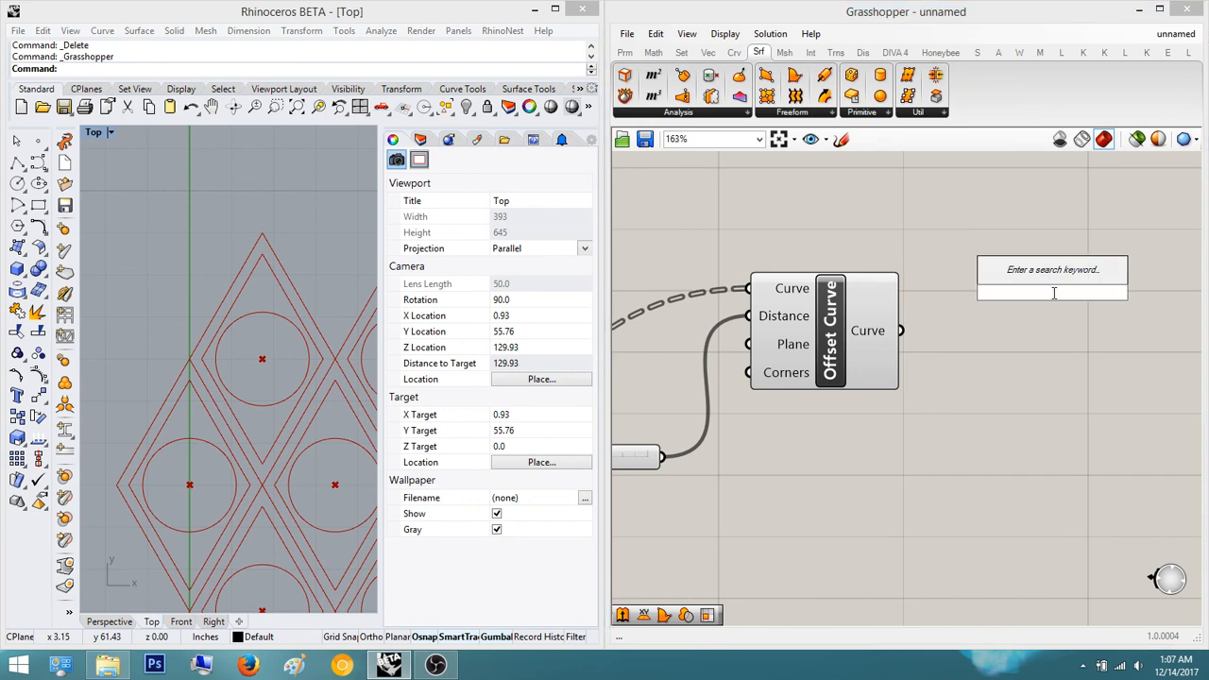
pyautogui.write('regio')
pyautogui.press('Up')
pyautogui.press('Up')
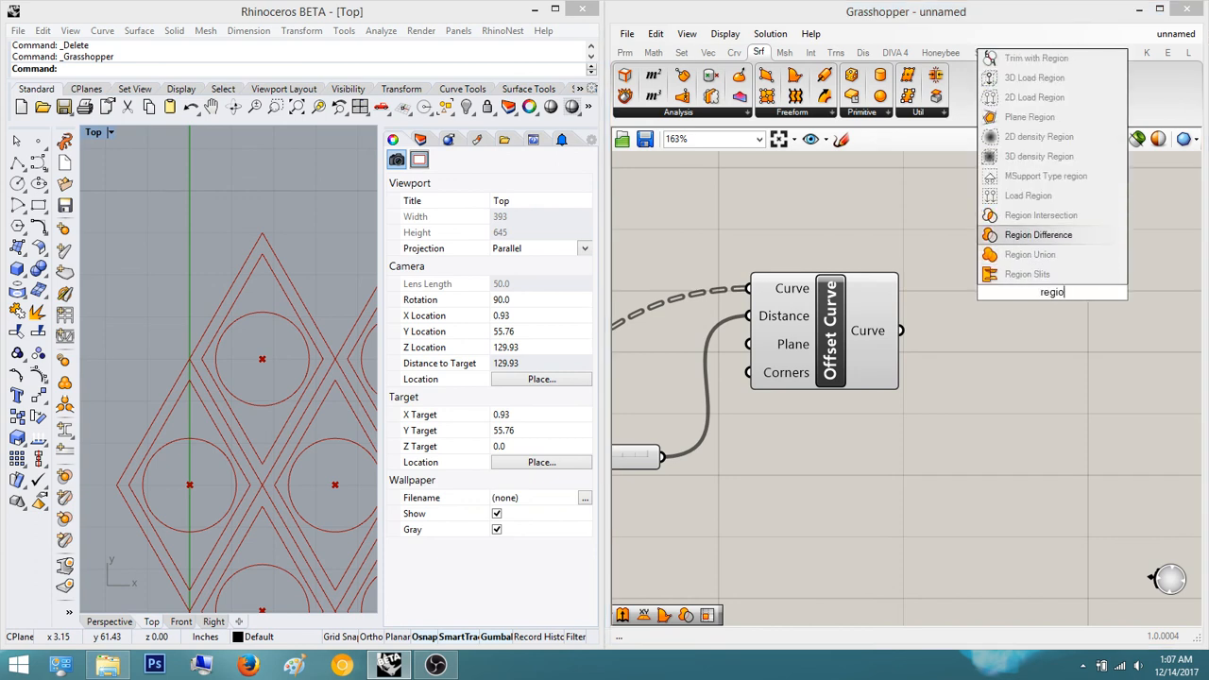
pyautogui.press('Return')
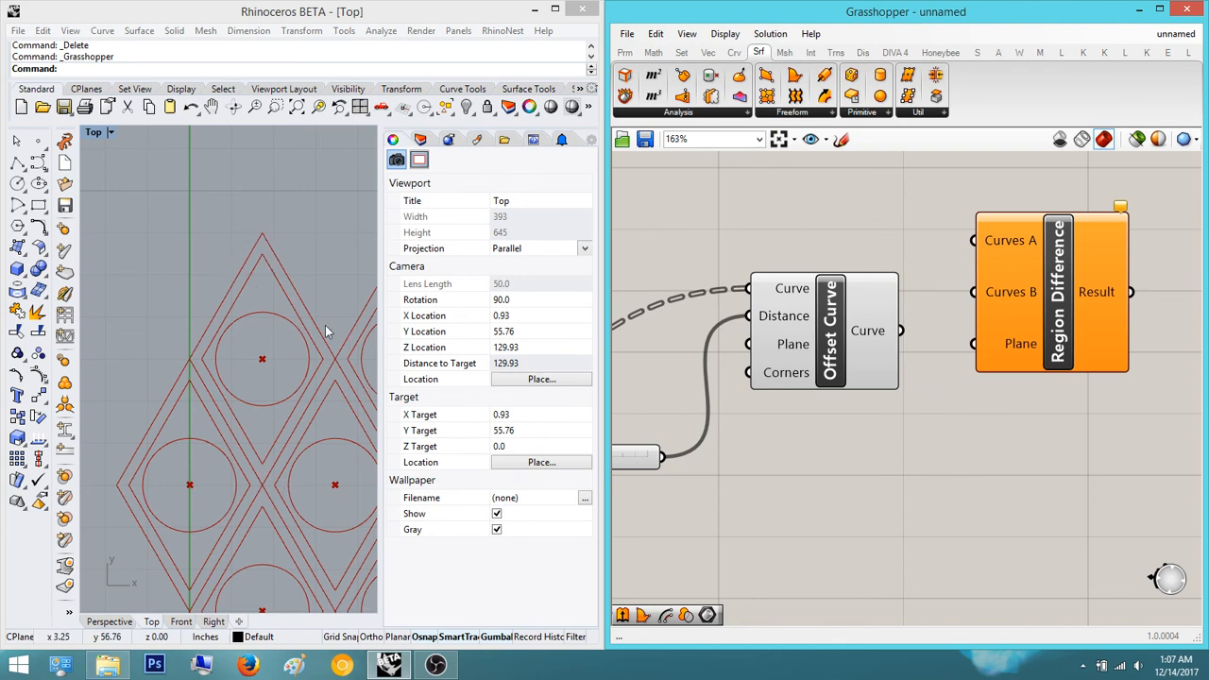
# - Select the Move and Offset Curve components in turn to compare the original and offset diamonds in the viewport
pyautogui.scroll(-1, 890, 367)
pyautogui.moveTo(890, 366); pyautogui.dragTo(1126, 338, button='right')
pyautogui.click(632, 422)
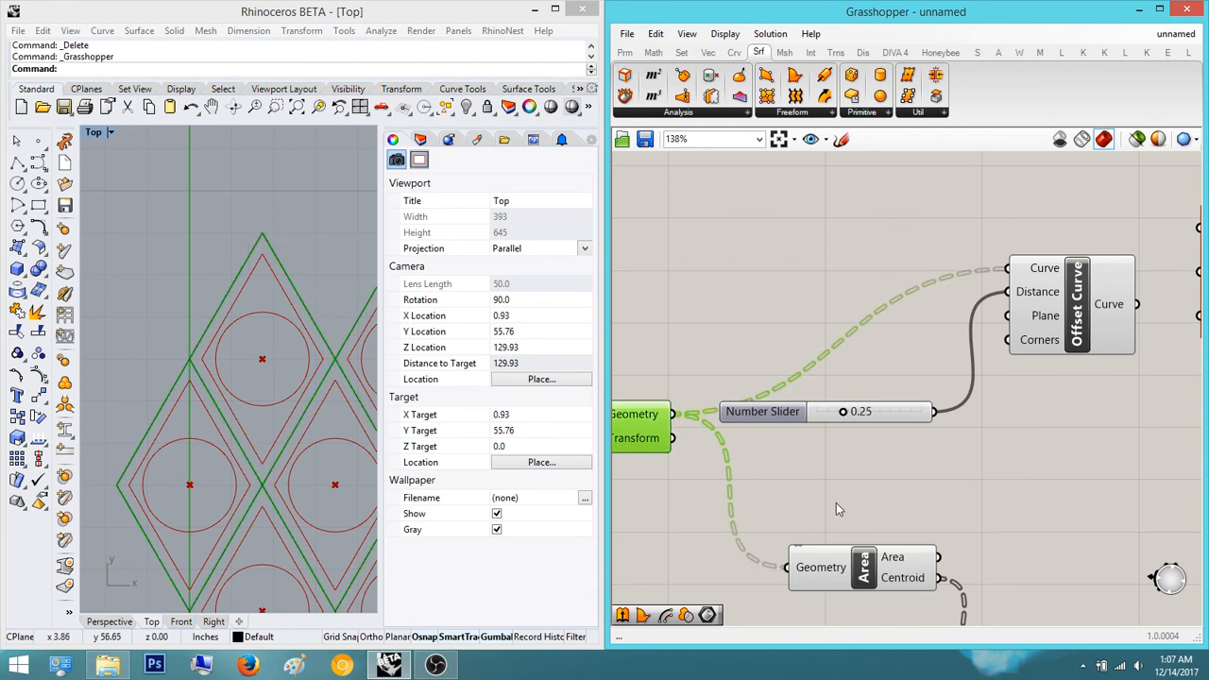
pyautogui.click(1071, 300)
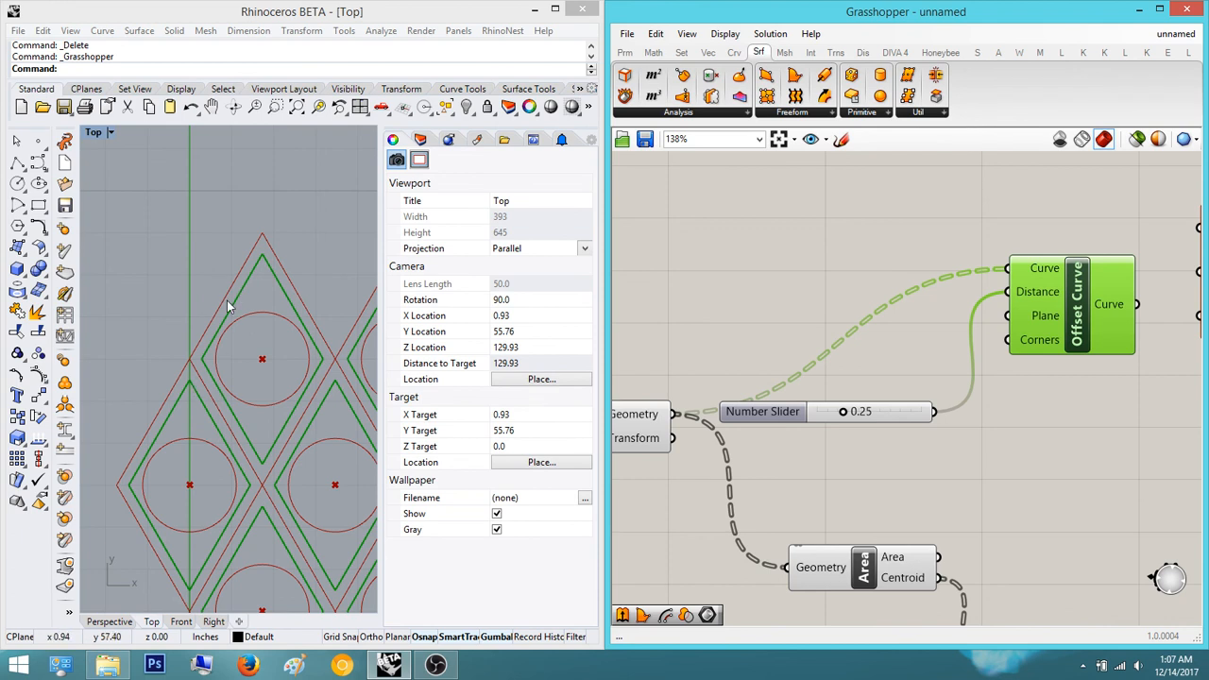
pyautogui.click(1144, 433)
pyautogui.moveTo(1073, 421); pyautogui.dragTo(880, 421, button='right')
pyautogui.moveTo(1034, 298); pyautogui.dragTo(919, 355, button='right')
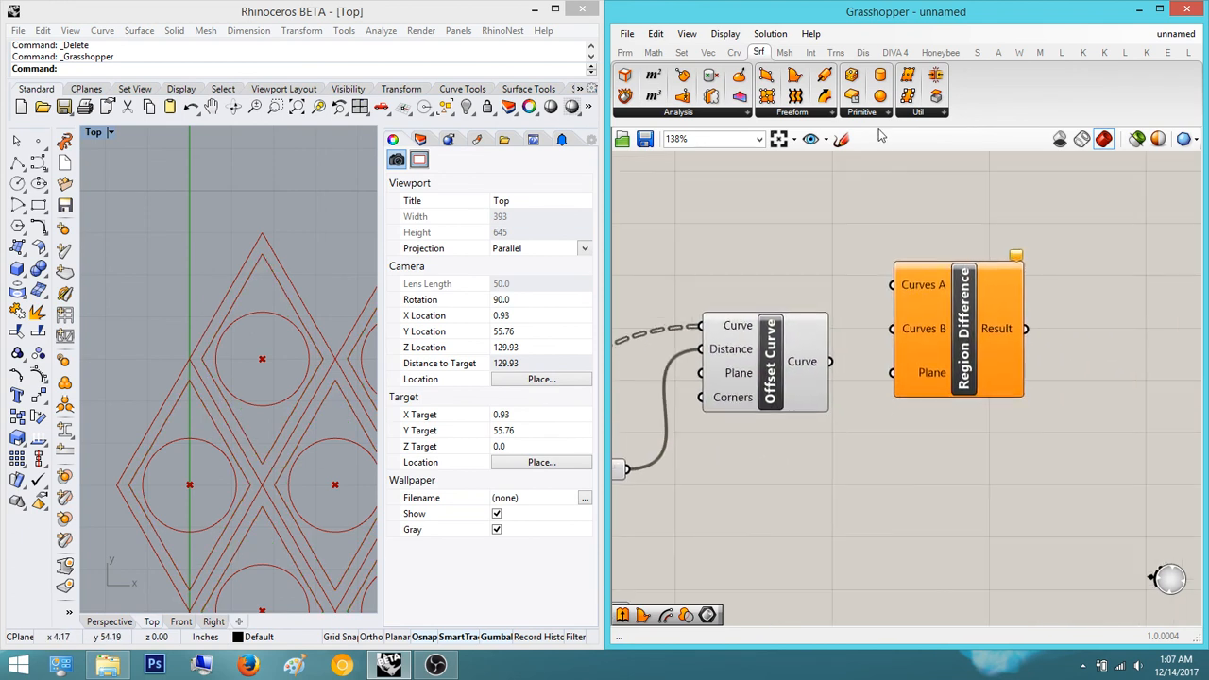
# - Reposition the Region Difference component and the slider that feeds the offset distance
pyautogui.click(918, 328)
pyautogui.moveTo(897, 451); pyautogui.dragTo(931, 419, button='right')
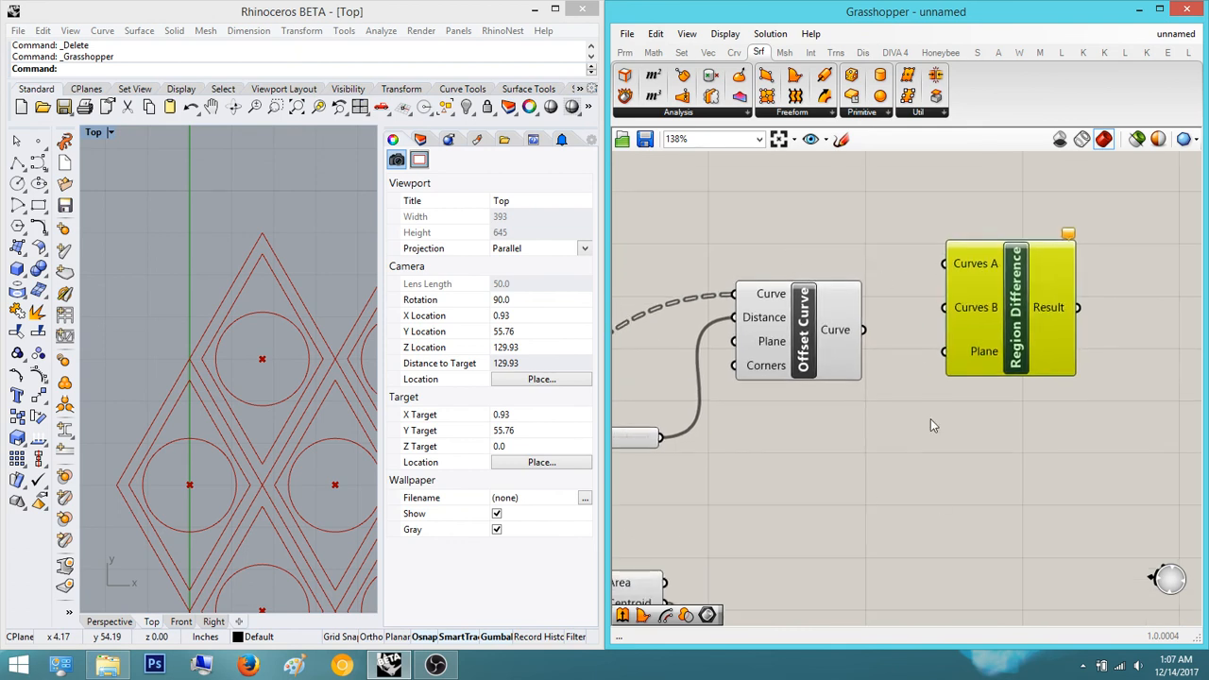
pyautogui.moveTo(619, 425); pyautogui.dragTo(850, 505, button='right')
pyautogui.moveTo(765, 507); pyautogui.dragTo(710, 435)
pyautogui.click(788, 376)
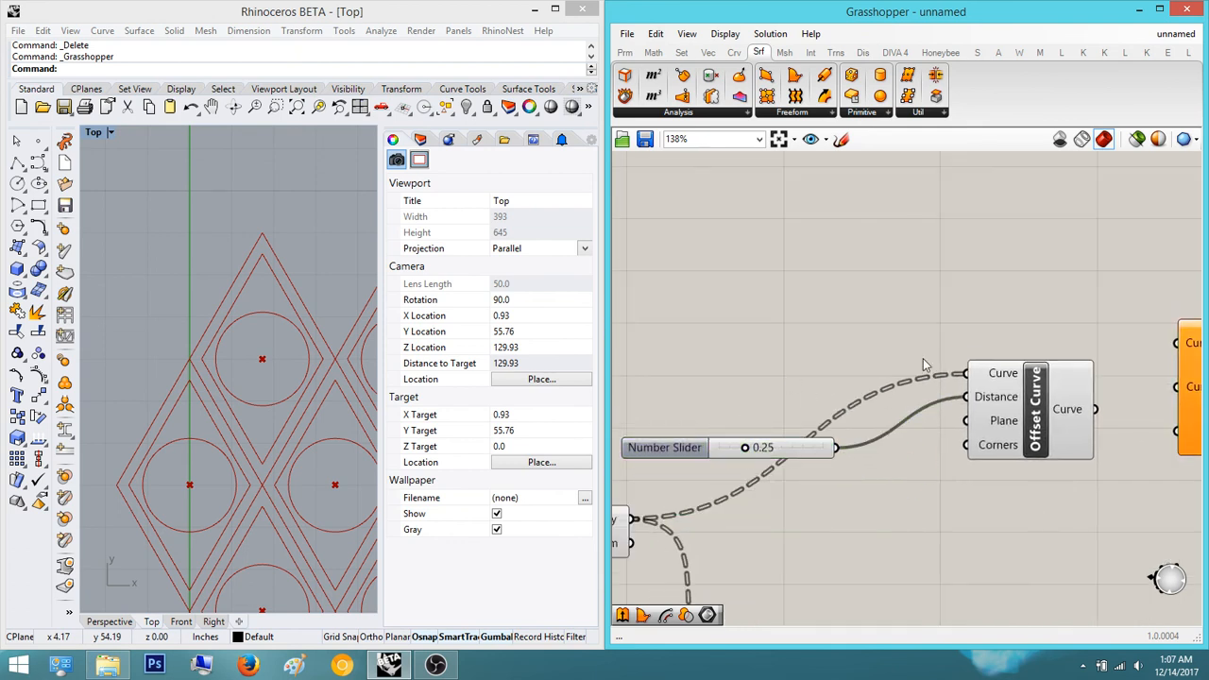
pyautogui.moveTo(1075, 347); pyautogui.dragTo(854, 300, button='right')
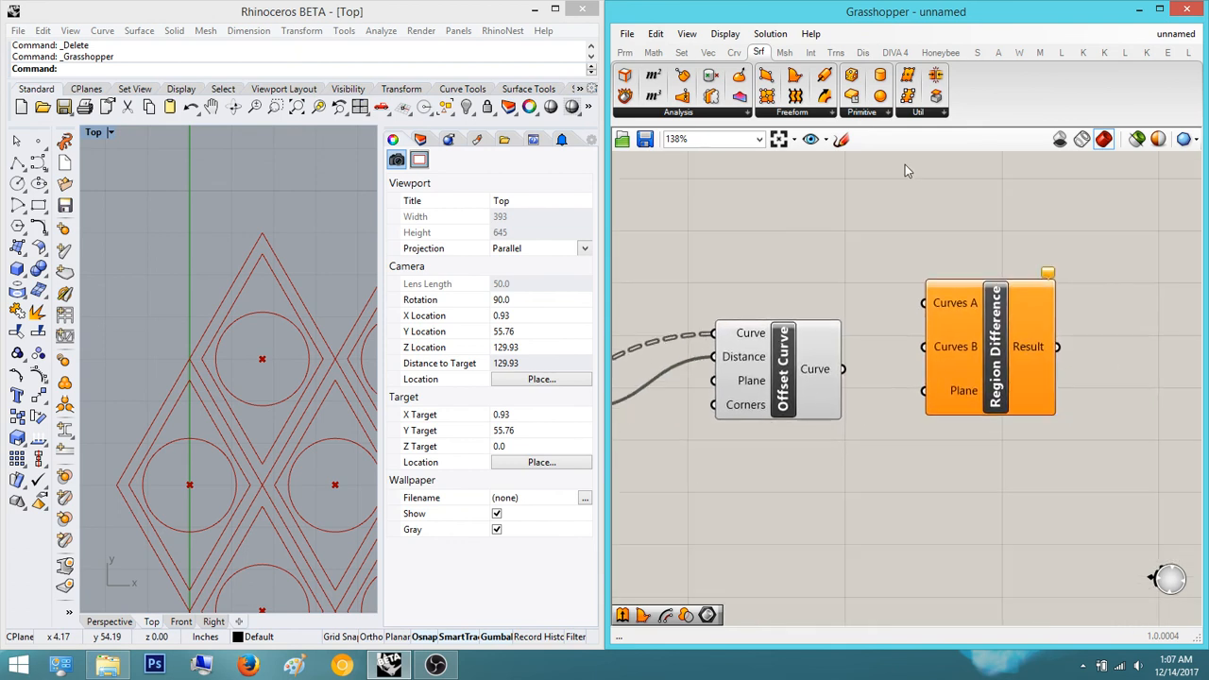
# - Locate Region Difference among the Intersect category's Shape components and read its description
pyautogui.click(828, 113)
pyautogui.click(1037, 208)
pyautogui.click(784, 53)
pyautogui.click(810, 53)
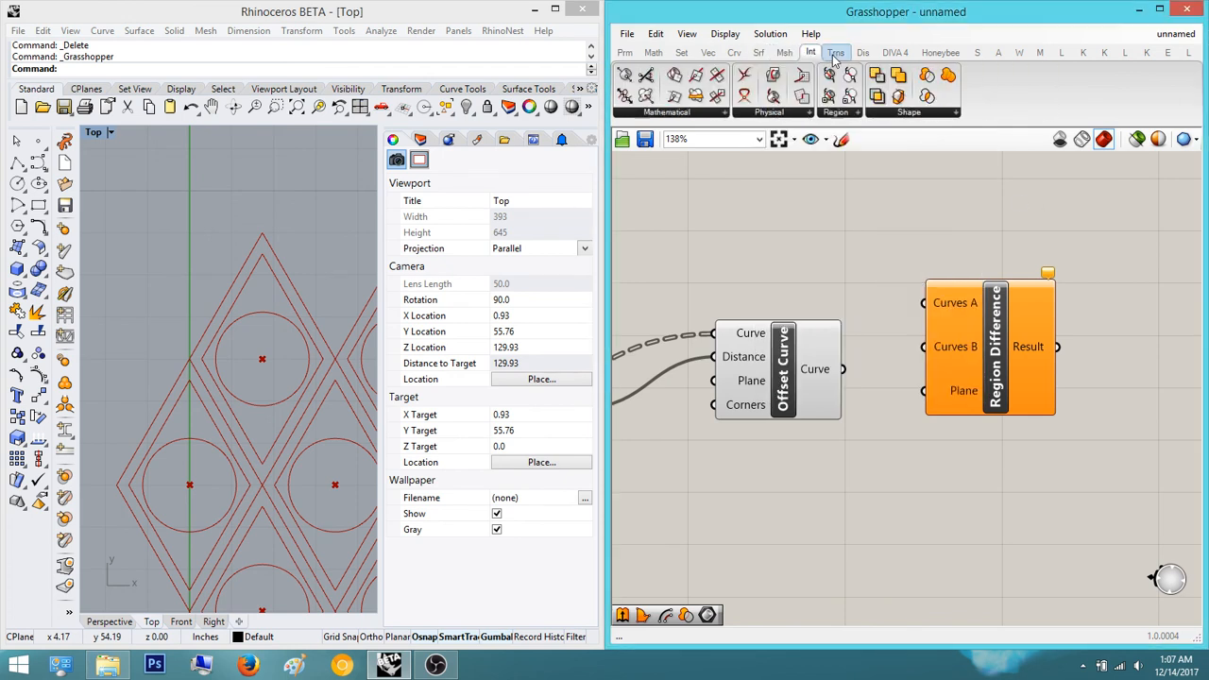
pyautogui.click(930, 115)
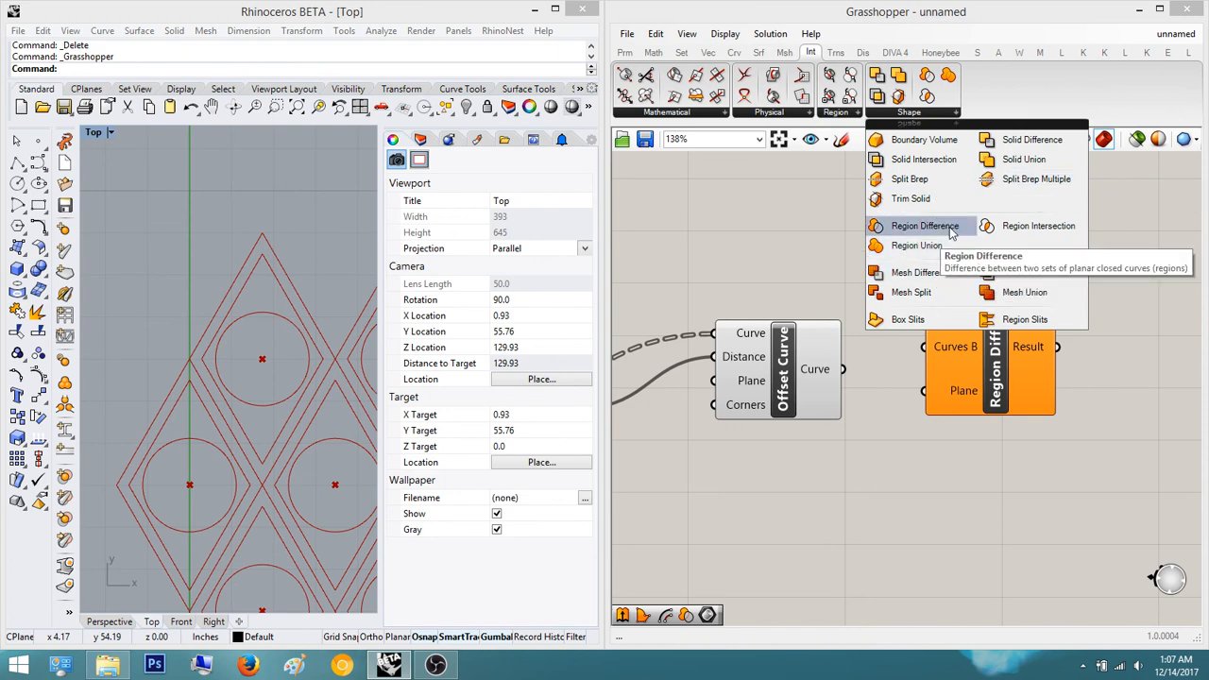
pyautogui.click(1144, 382)
pyautogui.moveTo(1113, 378); pyautogui.dragTo(994, 371, button='right')
pyautogui.moveTo(877, 368); pyautogui.dragTo(929, 391)
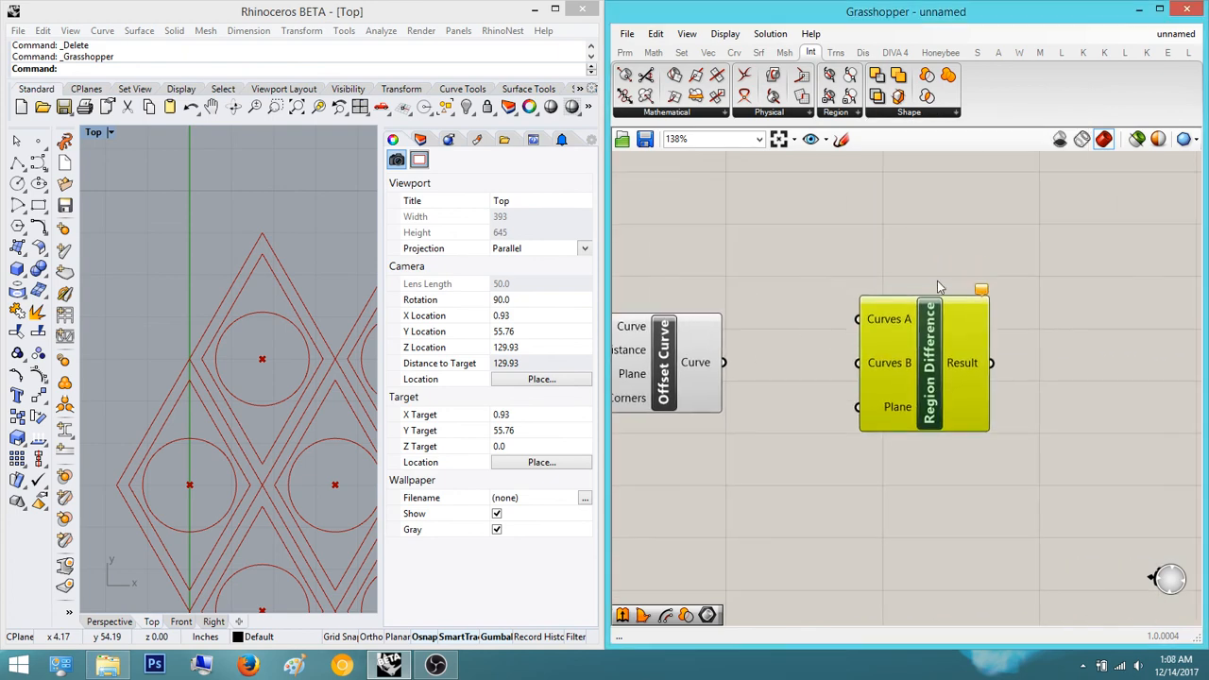
pyautogui.click(906, 112)
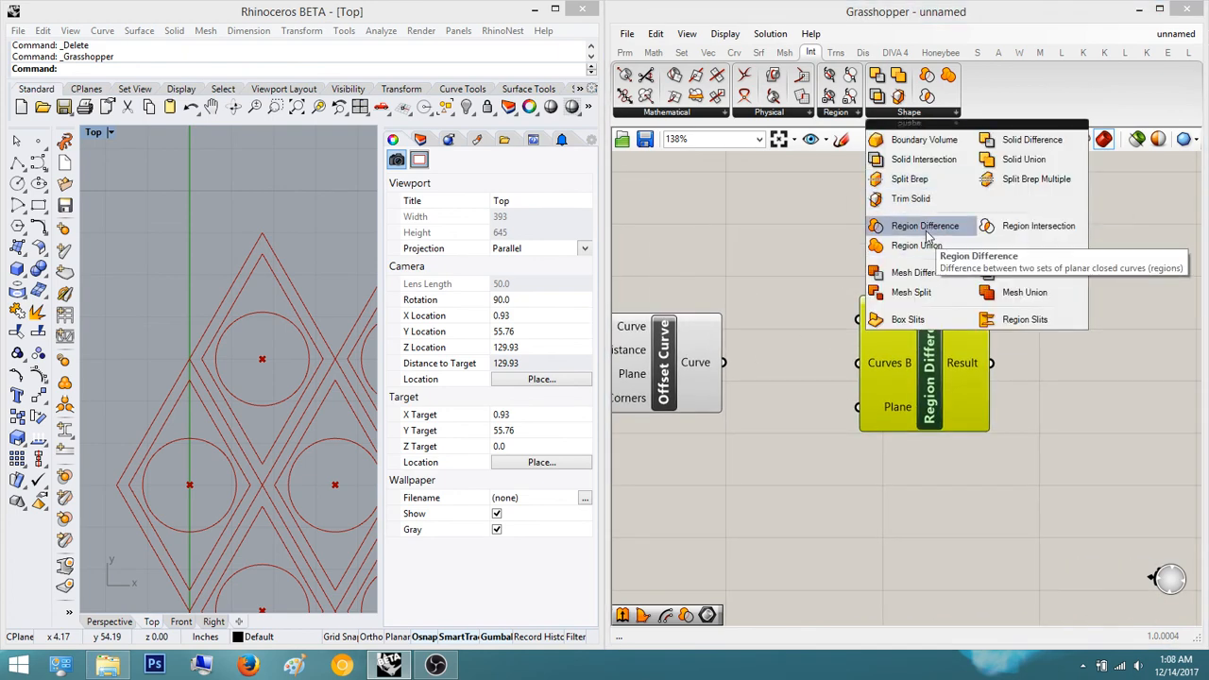
pyautogui.click(1025, 366)
# - Move the Region Difference component farther away from Offset Curve
pyautogui.moveTo(1026, 367); pyautogui.dragTo(1009, 377, button='right')
pyautogui.moveTo(874, 358); pyautogui.dragTo(941, 402)
pyautogui.click(839, 351)
pyautogui.moveTo(839, 351); pyautogui.dragTo(896, 335, button='right')
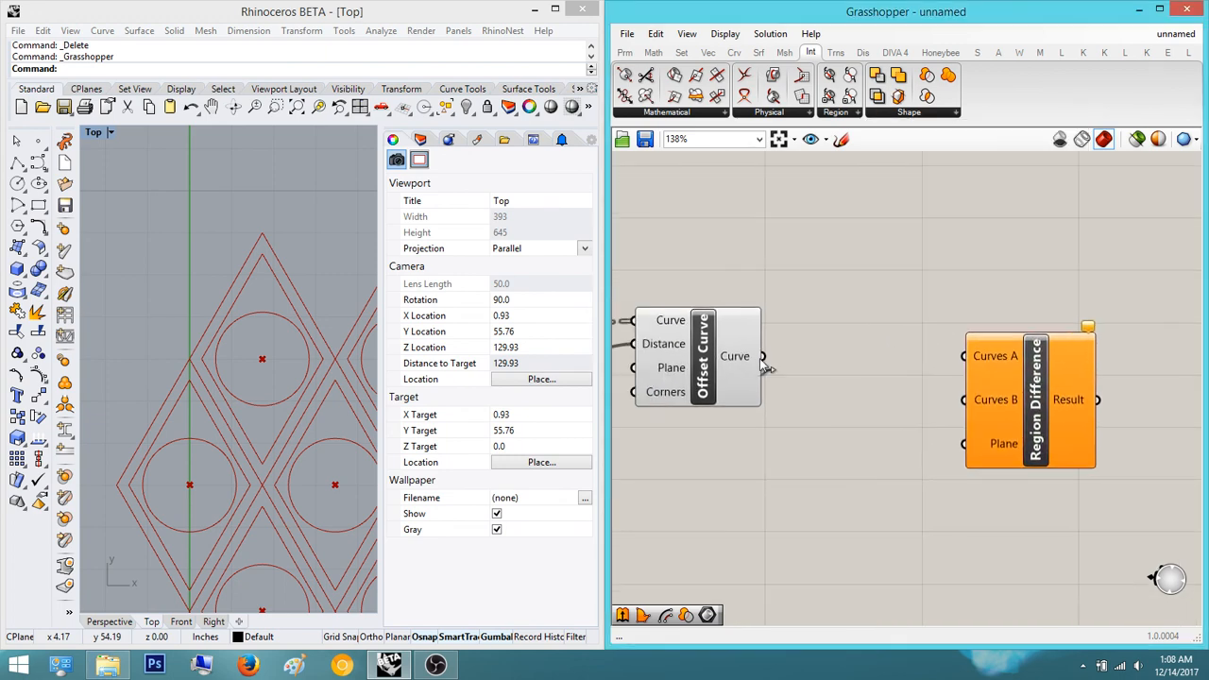
# - Connect the Move component's Geometry output to the Curves A input of Region Difference
pyautogui.click(727, 359)
pyautogui.click(824, 353)
pyautogui.scroll(-2, 794, 388)
pyautogui.moveTo(793, 387); pyautogui.dragTo(1039, 374, button='right')
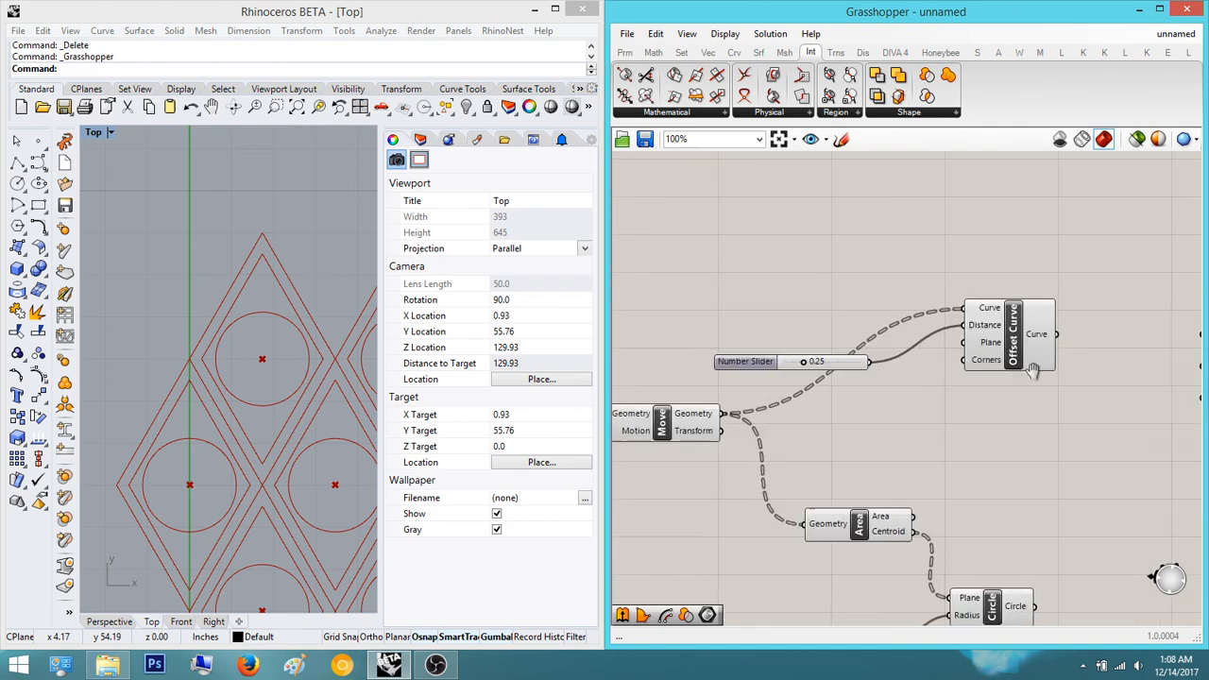
pyautogui.scroll(-2, 1041, 383)
pyautogui.scroll(2, 855, 414)
pyautogui.click(823, 410)
pyautogui.moveTo(1034, 446); pyautogui.dragTo(809, 387, button='right')
pyautogui.moveTo(723, 361); pyautogui.dragTo(809, 373, button='right')
pyautogui.moveTo(701, 347); pyautogui.dragTo(1086, 361)
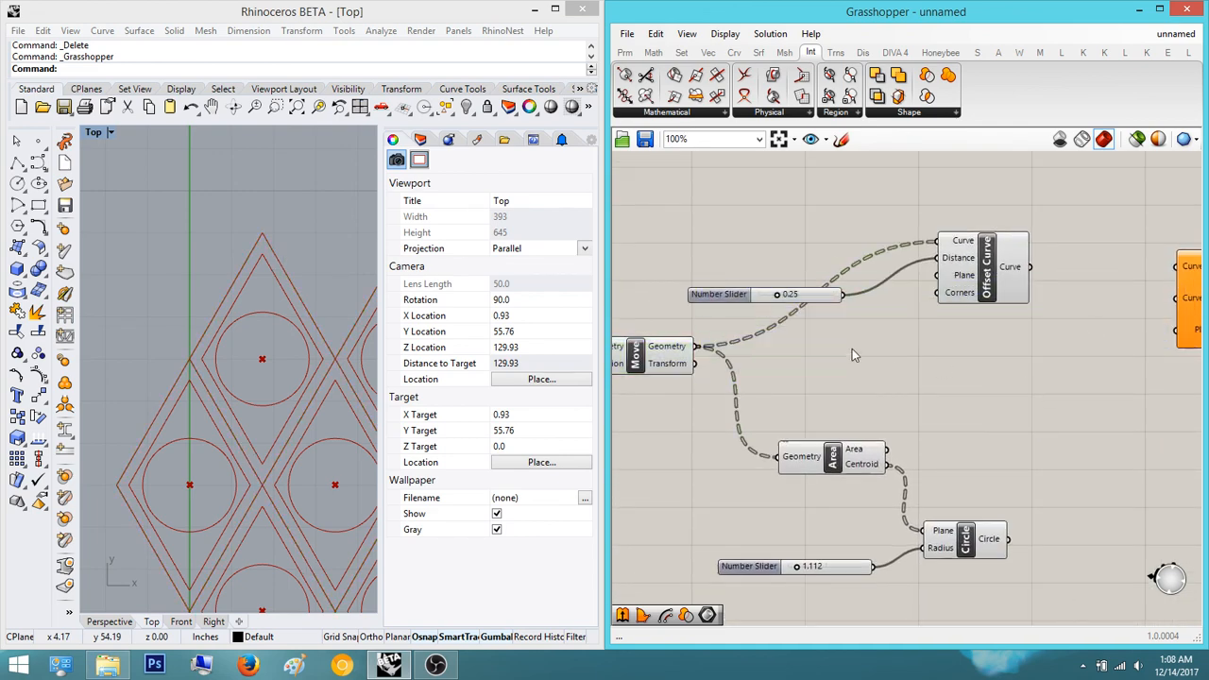
pyautogui.moveTo(698, 347); pyautogui.dragTo(1178, 269)
pyautogui.moveTo(1187, 277); pyautogui.dragTo(1085, 278, button='right')
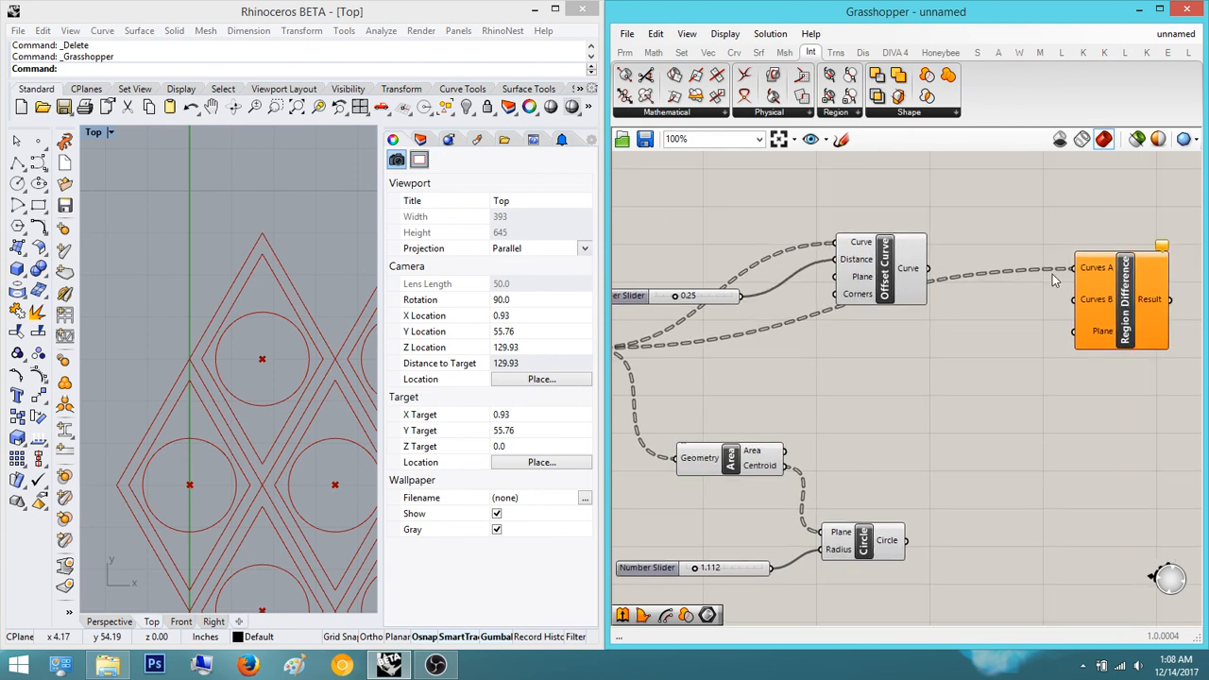
# - Connect the Offset Curve output to the Curves B input of Region Difference
pyautogui.moveTo(929, 269); pyautogui.dragTo(1074, 301)
pyautogui.click(961, 331)
pyautogui.moveTo(1055, 367); pyautogui.dragTo(1018, 249, button='right')
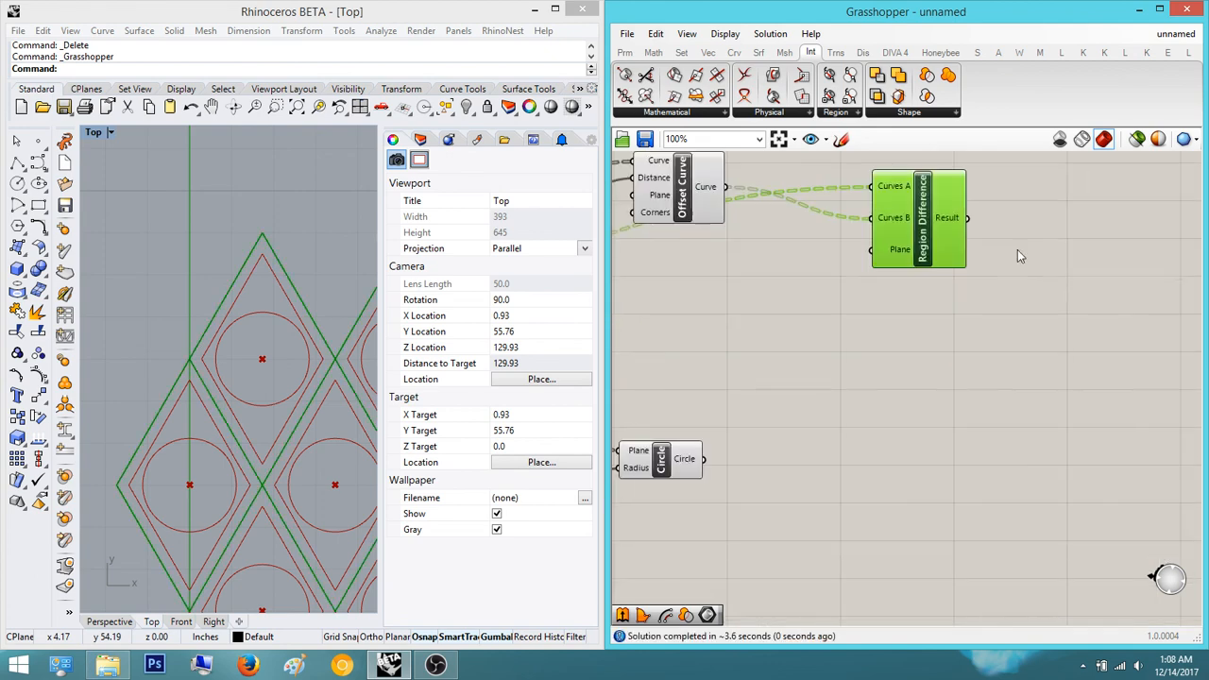
# - Add a Boundary Surfaces component and connect the Region Difference Result to its Edges input
pyautogui.doubleClick(1039, 266)
pyautogui.write('boundary')
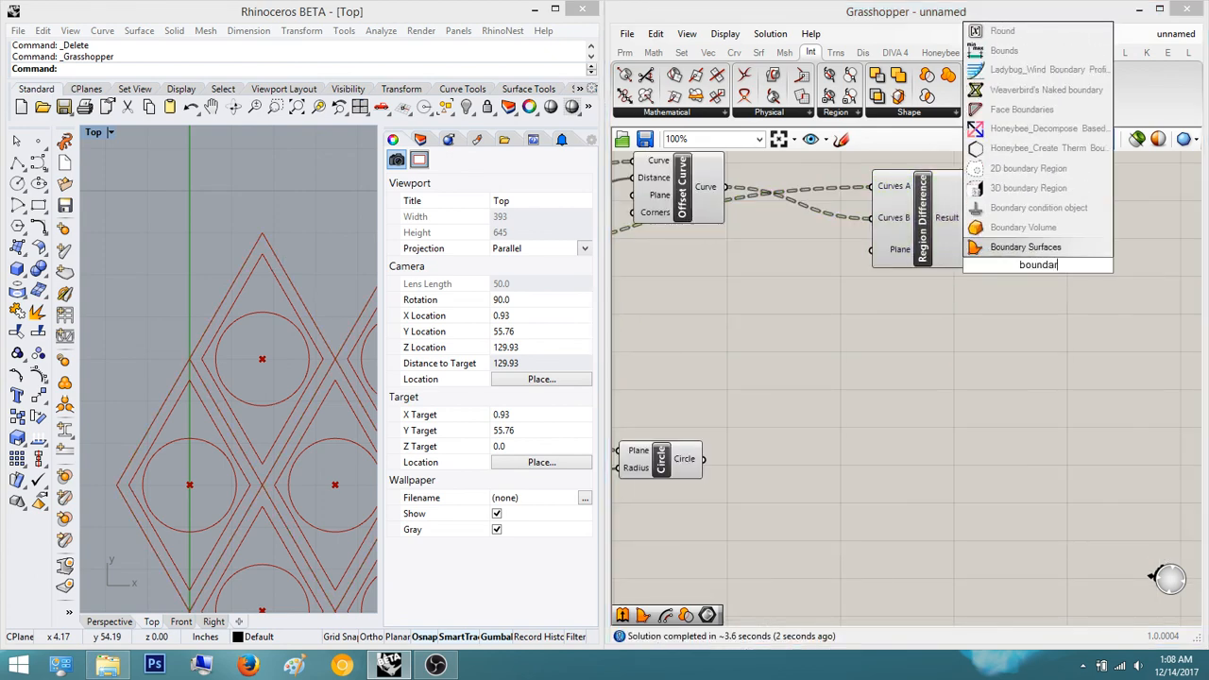
pyautogui.press('Return')
pyautogui.moveTo(994, 265); pyautogui.dragTo(967, 218)
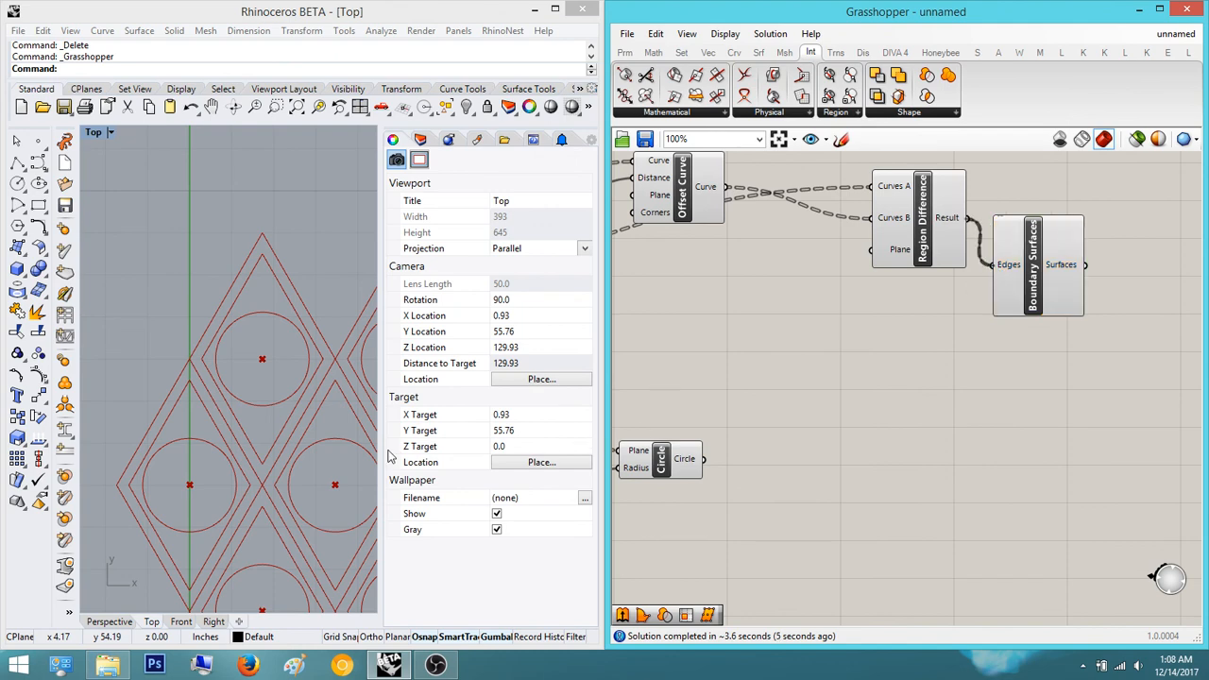
# - Examine the generated surfaces across the diamond grid, including the origin corner and the outer columns
pyautogui.scroll(-3, 274, 293)
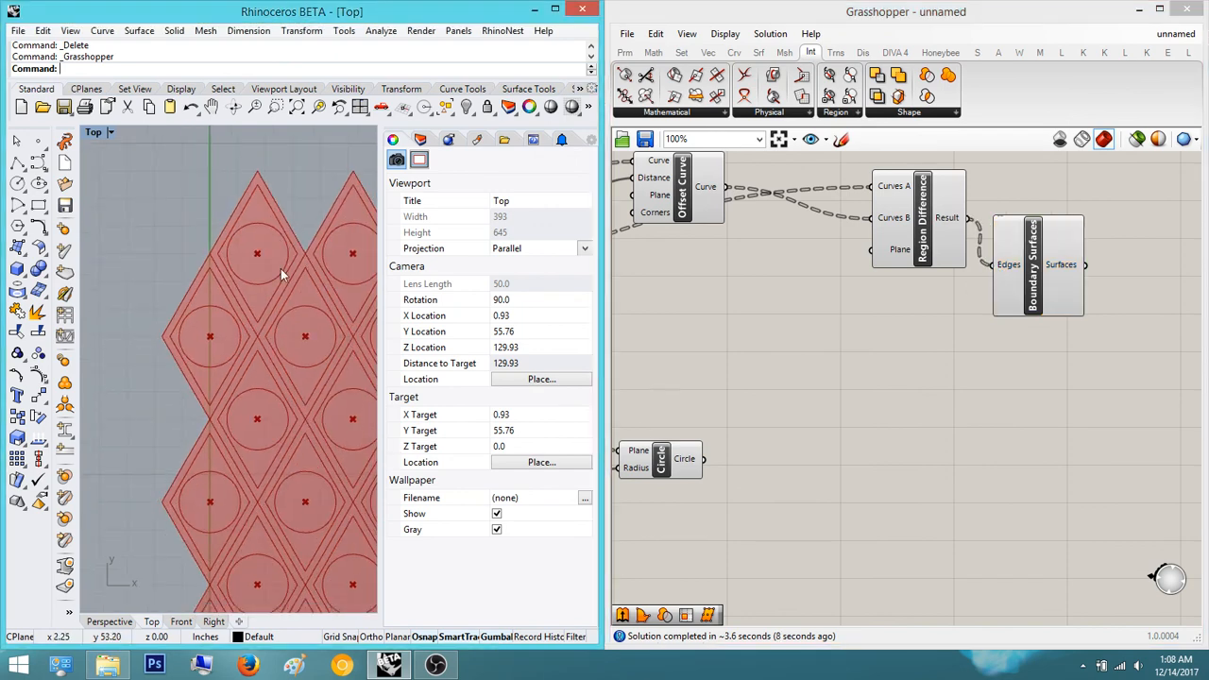
pyautogui.scroll(-4, 304, 472)
pyautogui.moveTo(297, 491); pyautogui.dragTo(289, 370, button='right')
pyautogui.moveTo(289, 520); pyautogui.dragTo(291, 342, button='right')
pyautogui.moveTo(291, 601); pyautogui.dragTo(287, 485, button='right')
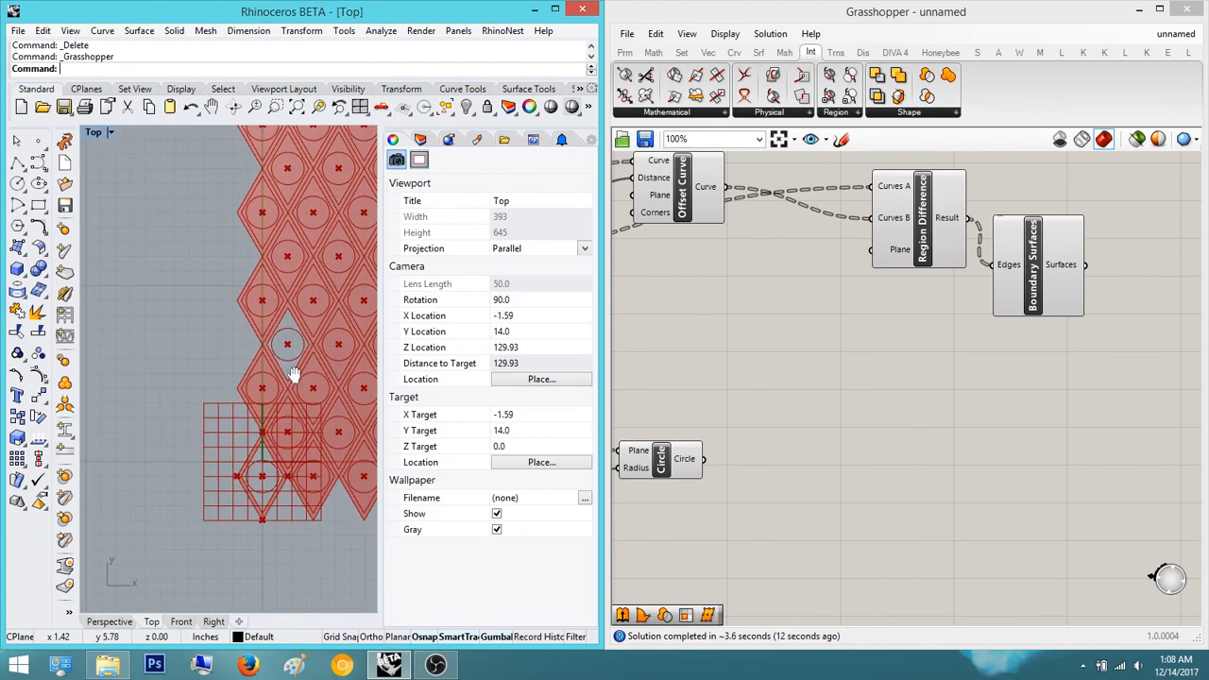
pyautogui.scroll(2, 292, 372)
pyautogui.moveTo(289, 344); pyautogui.dragTo(293, 280, button='right')
pyautogui.moveTo(273, 406); pyautogui.dragTo(240, 419, button='right')
pyautogui.scroll(4, 249, 400)
pyautogui.scroll(-6, 217, 314)
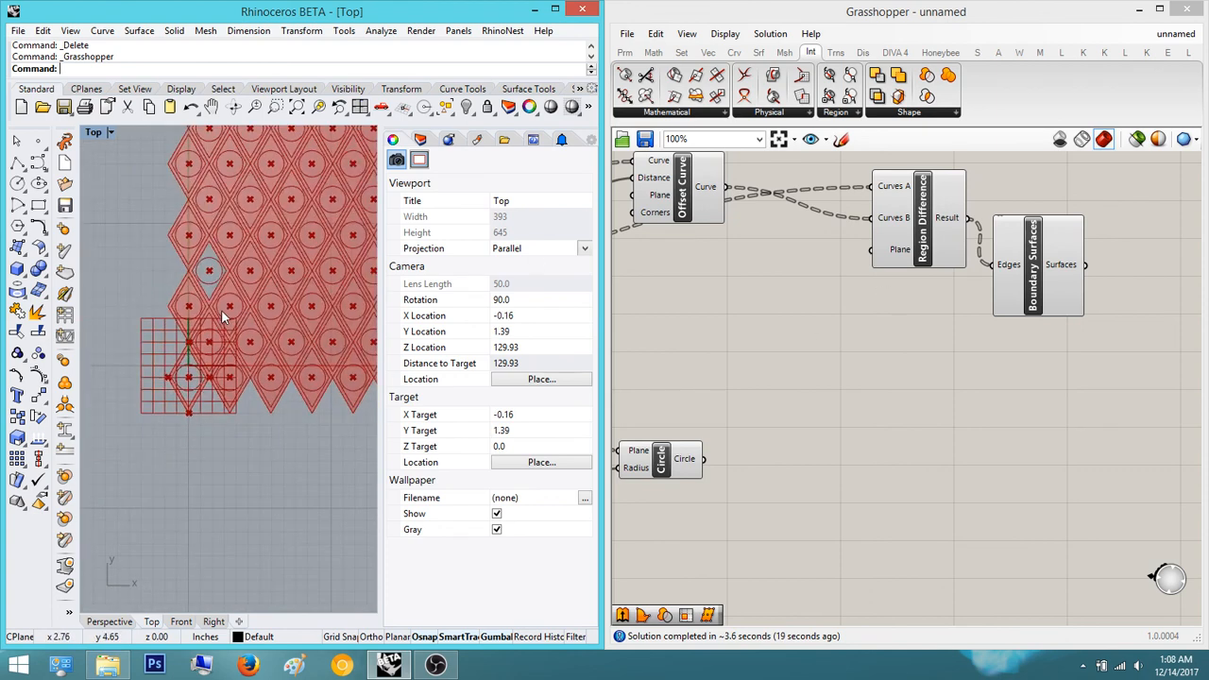
pyautogui.scroll(2, 249, 301)
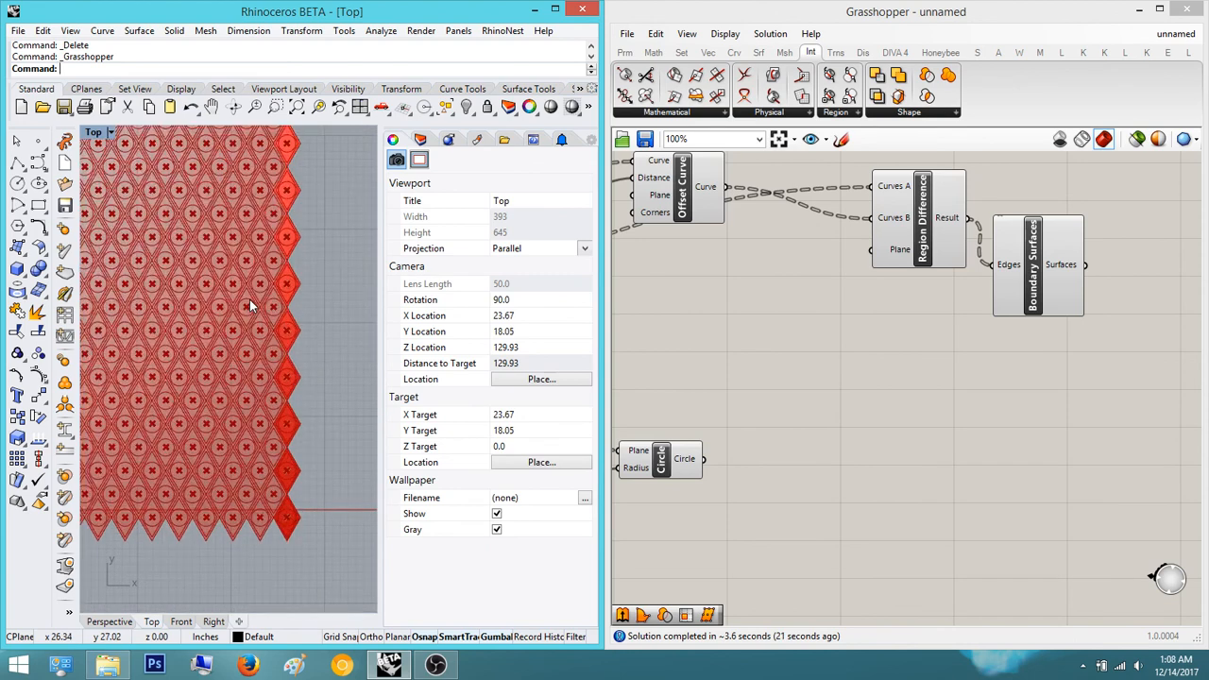
# - Delete the Boundary Surfaces component connected to Region Difference
pyautogui.moveTo(971, 326); pyautogui.dragTo(989, 435, button='right')
pyautogui.click(1059, 392)
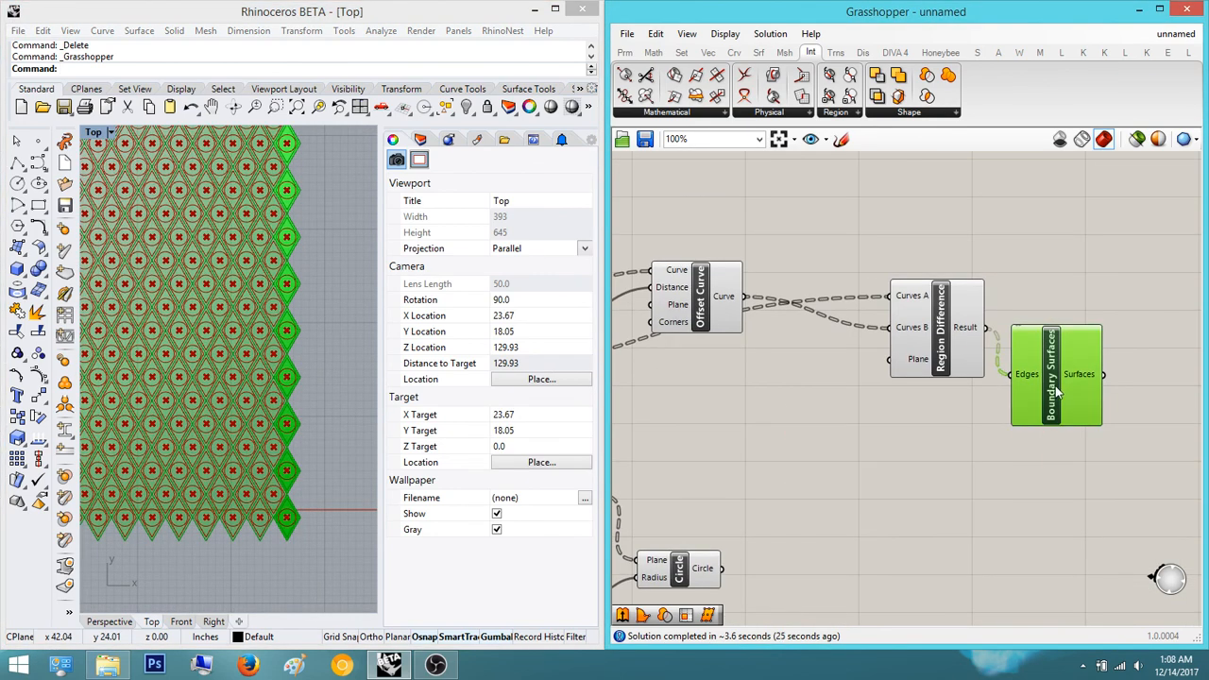
pyautogui.press('Delete')
# - Add a Panel near the Move component and connect Move's Geometry output to it
pyautogui.scroll(-4, 1001, 380)
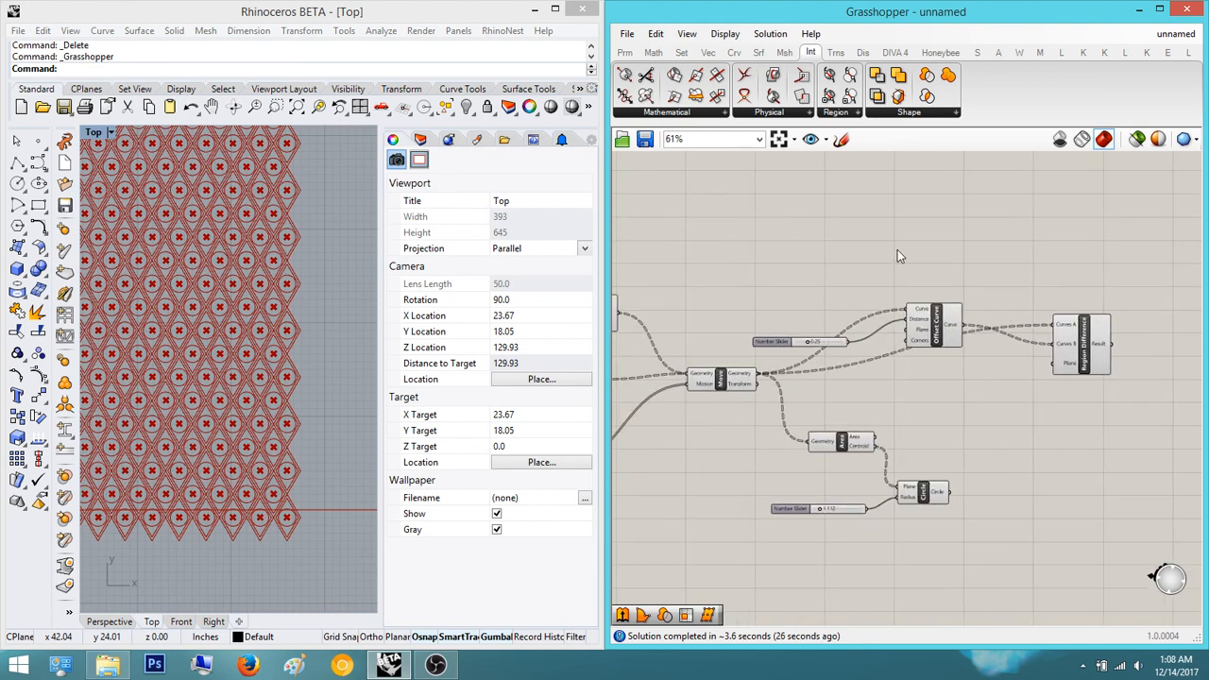
pyautogui.moveTo(897, 249); pyautogui.dragTo(951, 368, button='right')
pyautogui.click(626, 53)
pyautogui.scroll(2, 951, 368)
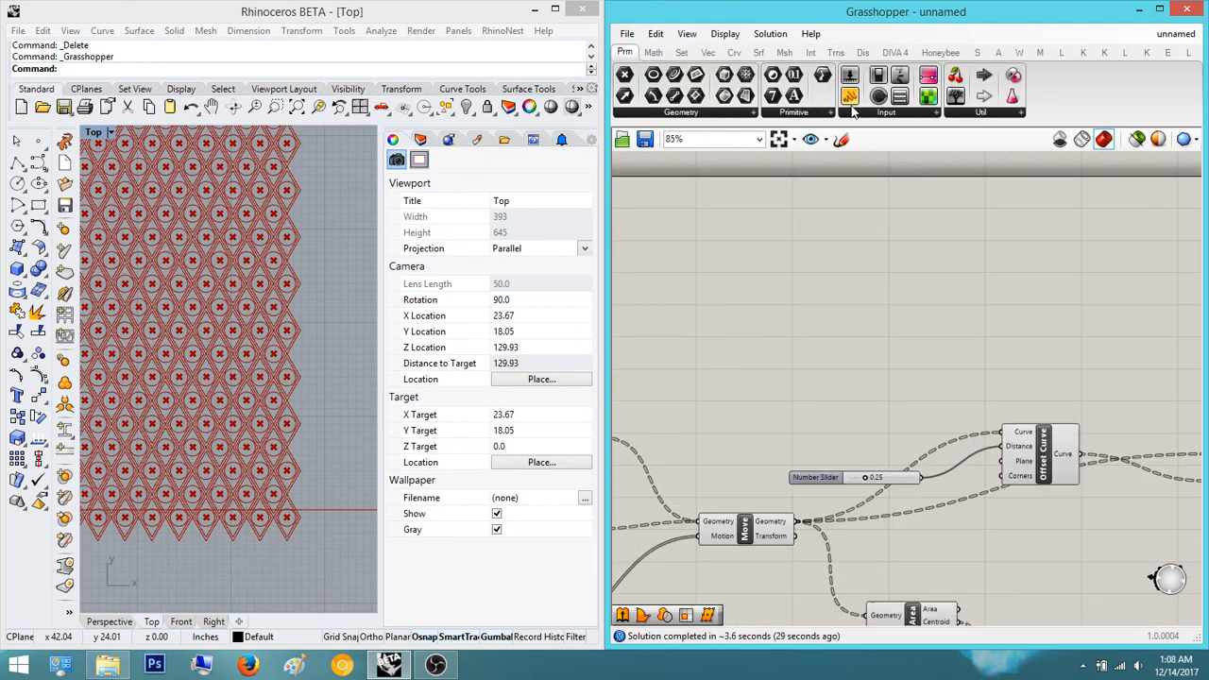
pyautogui.moveTo(851, 102); pyautogui.dragTo(894, 397)
pyautogui.moveTo(894, 397); pyautogui.dragTo(893, 267, button='right')
pyautogui.scroll(3, 892, 266)
pyautogui.moveTo(810, 267); pyautogui.dragTo(739, 470)
pyautogui.moveTo(949, 273); pyautogui.dragTo(869, 399, button='right')
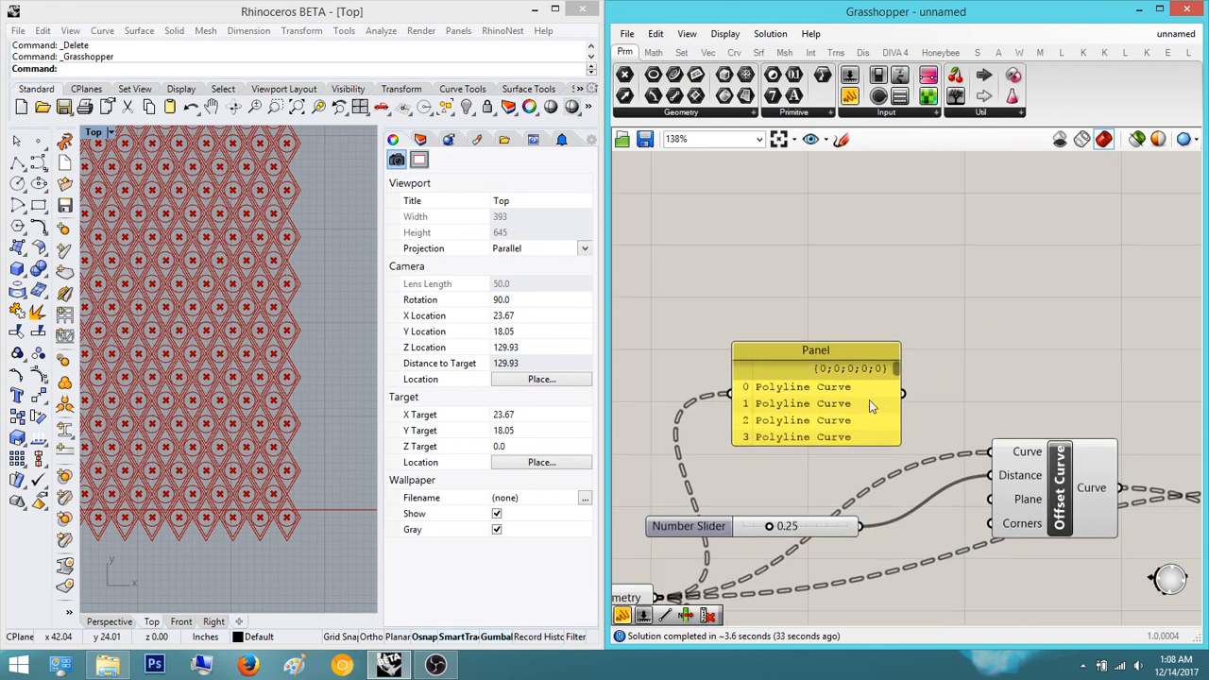
# - Move the panel higher on the canvas and place the offset distance slider below the Offset Curve inputs
pyautogui.moveTo(869, 400); pyautogui.dragTo(866, 261)
pyautogui.moveTo(828, 527); pyautogui.dragTo(915, 402)
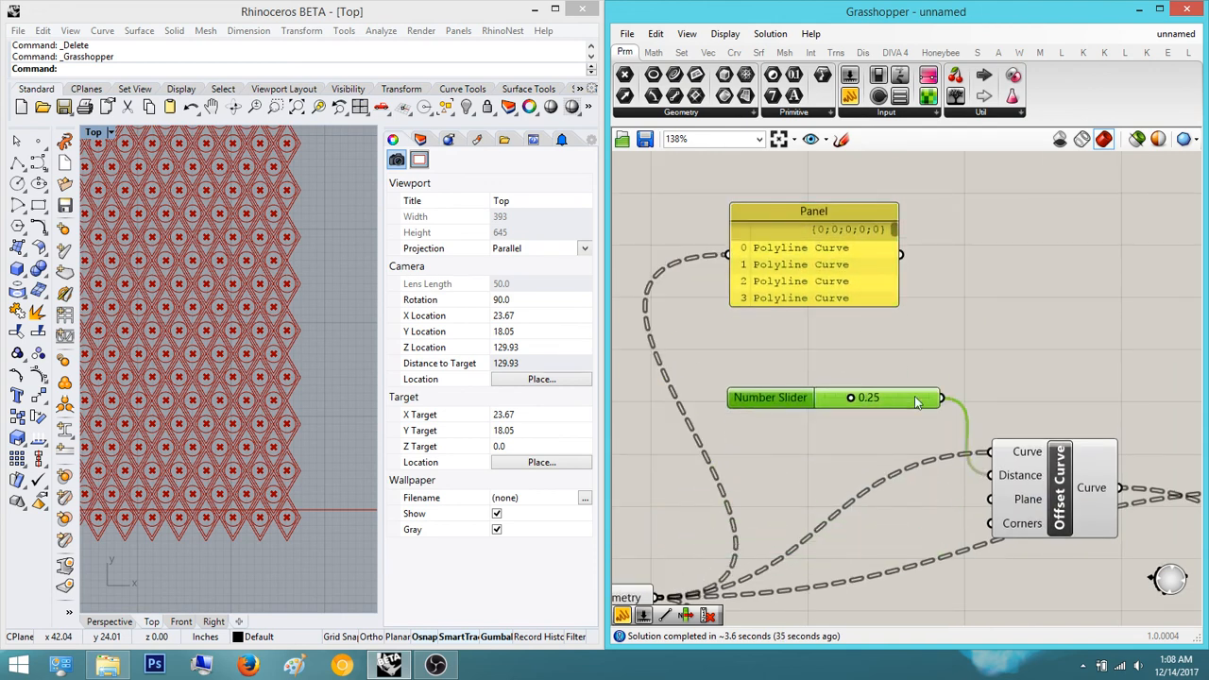
pyautogui.click(937, 411)
pyautogui.moveTo(937, 411); pyautogui.dragTo(978, 252, button='right')
pyautogui.moveTo(975, 250); pyautogui.dragTo(947, 494)
pyautogui.click(1104, 462)
# - Add a second Panel, connect Offset Curve's Curve output to it, and place it above the Offset Curve component
pyautogui.moveTo(1058, 447); pyautogui.dragTo(837, 515, button='right')
pyautogui.moveTo(886, 233); pyautogui.dragTo(956, 287, button='right')
pyautogui.scroll(-1, 956, 287)
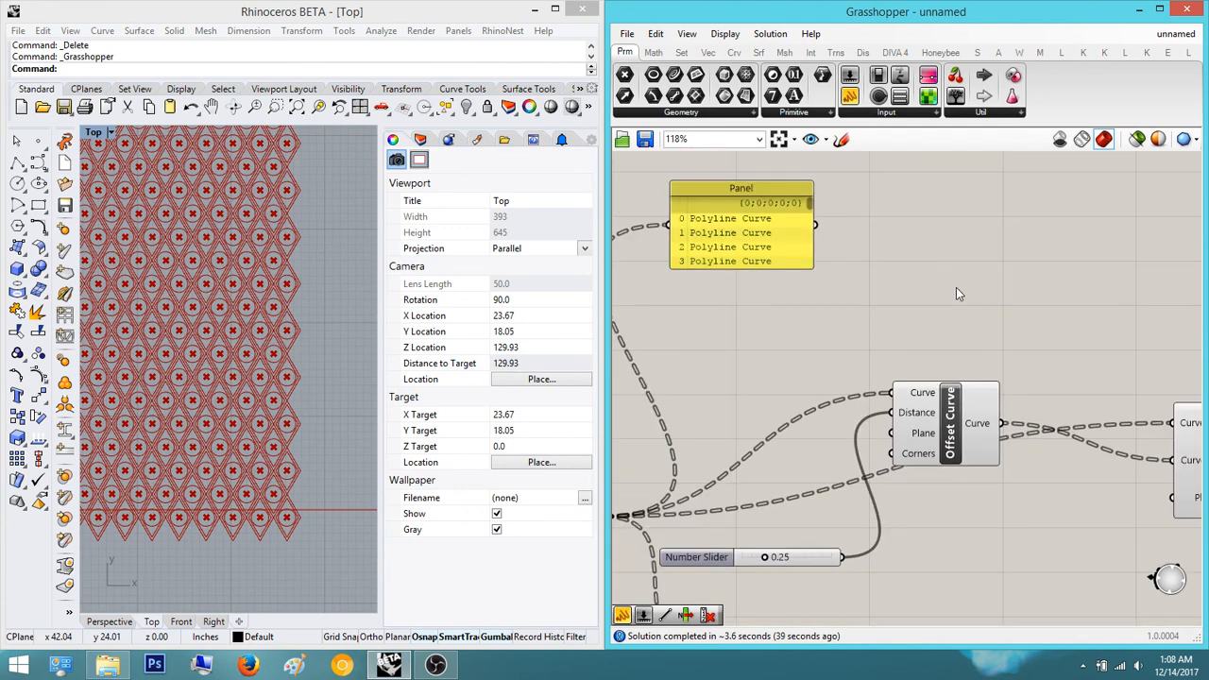
pyautogui.moveTo(854, 98); pyautogui.dragTo(1097, 246)
pyautogui.moveTo(1076, 237); pyautogui.dragTo(1033, 349, button='right')
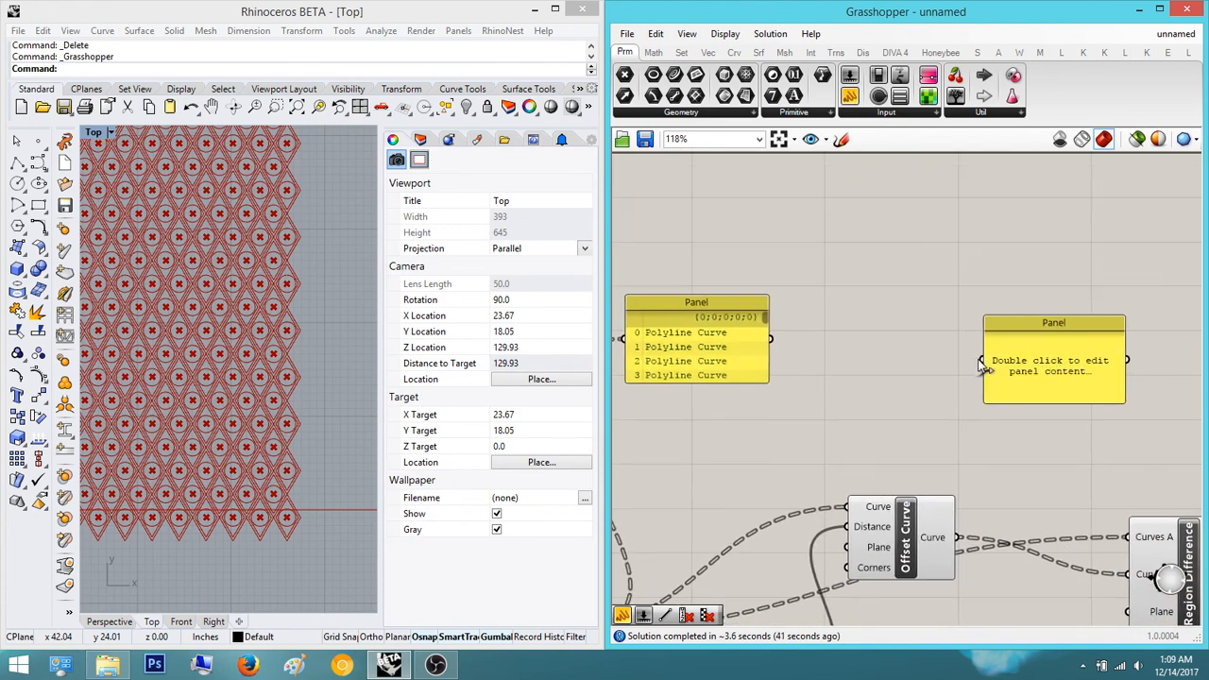
pyautogui.moveTo(983, 360); pyautogui.dragTo(957, 536)
pyautogui.moveTo(1058, 354); pyautogui.dragTo(1034, 218)
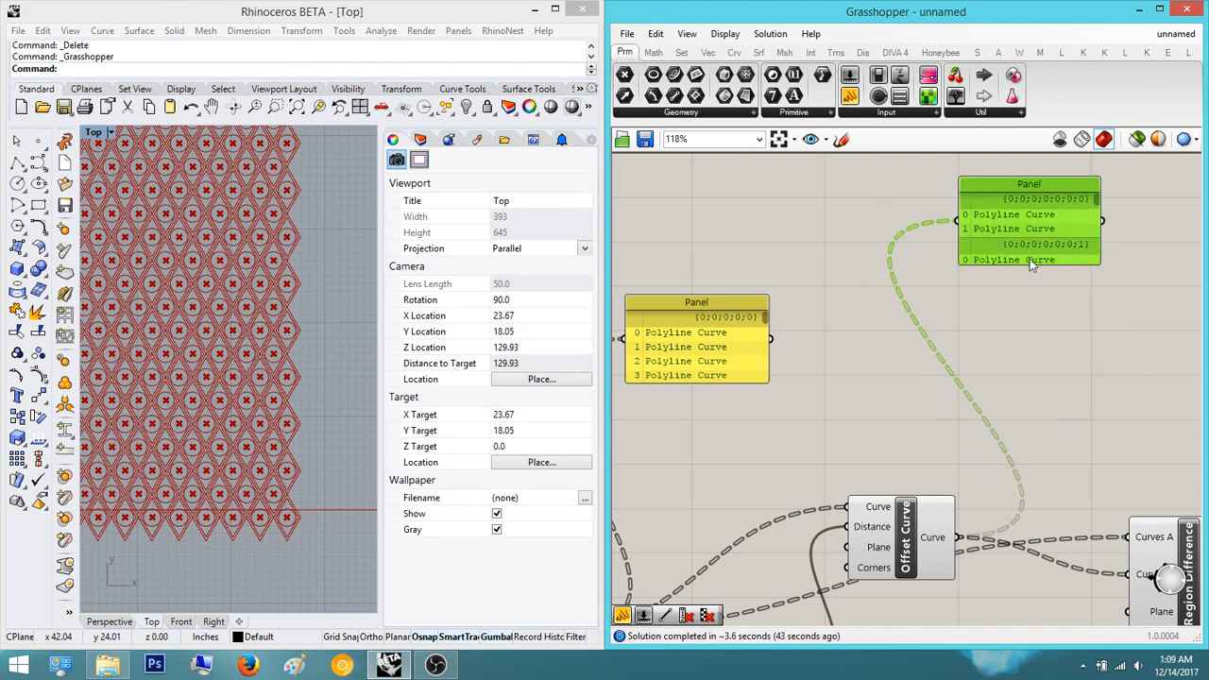
# - Lengthen the Offset Curve panel and the Move panel to list more entries, and shift the Move panel higher on the canvas
pyautogui.moveTo(1029, 267); pyautogui.dragTo(1026, 406)
pyautogui.click(1167, 350)
pyautogui.moveTo(1167, 350); pyautogui.dragTo(1151, 258, button='right')
pyautogui.moveTo(817, 342); pyautogui.dragTo(818, 488)
pyautogui.moveTo(827, 413); pyautogui.dragTo(897, 298)
# - Compare the data tree of Move's Geometry output with that of Offset Curve's Curve output, checking branch paths and item counts
pyautogui.scroll(-1, 903, 434)
pyautogui.click(912, 431)
pyautogui.moveTo(952, 406); pyautogui.dragTo(1053, 282, button='right')
pyautogui.scroll(4, 807, 441)
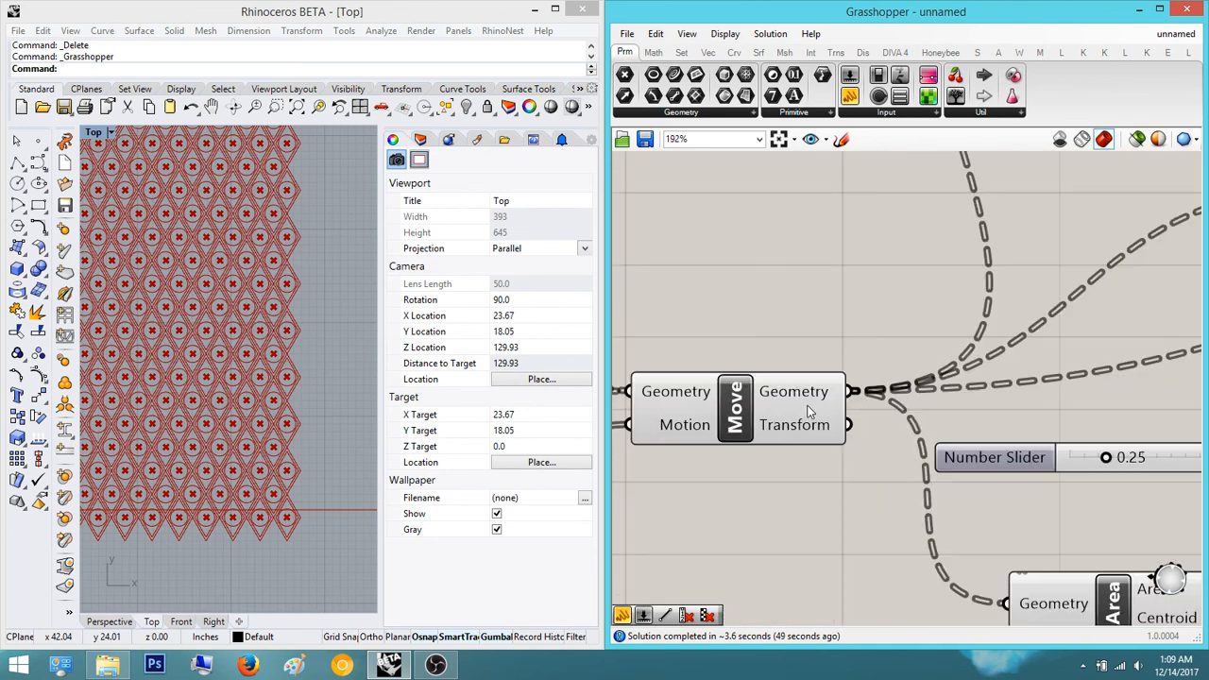
pyautogui.moveTo(798, 401)
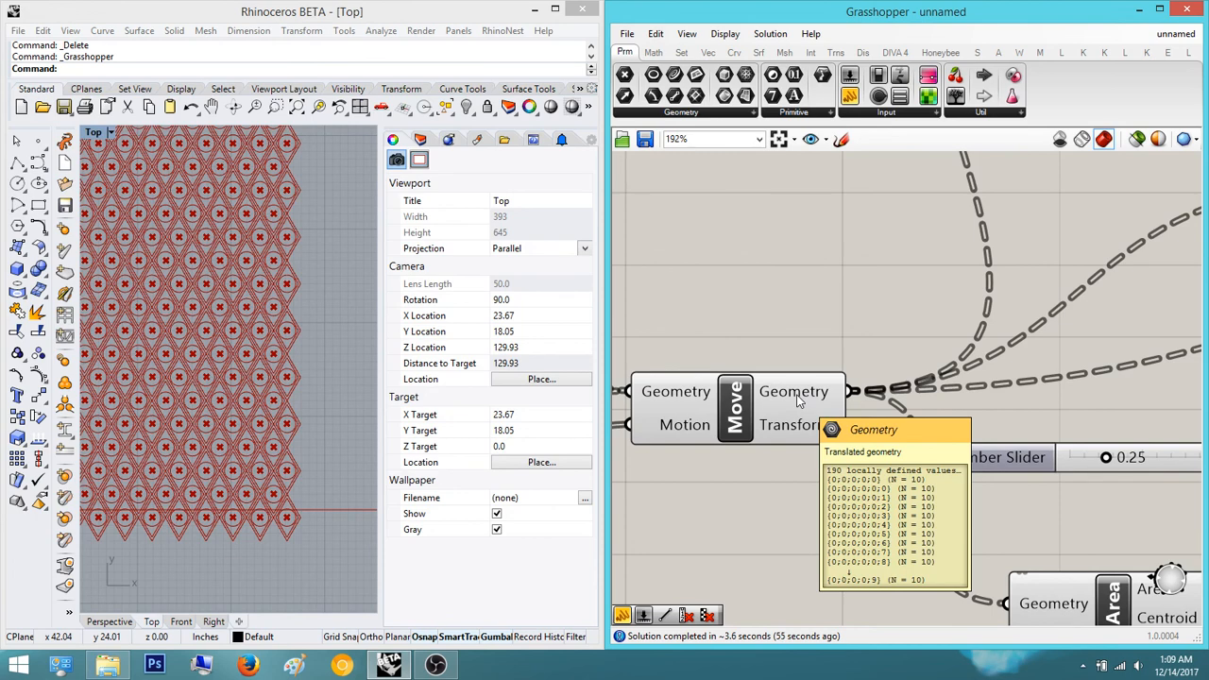
pyautogui.scroll(-5, 832, 308)
pyautogui.moveTo(1097, 296); pyautogui.dragTo(969, 344, button='right')
pyautogui.scroll(5, 970, 346)
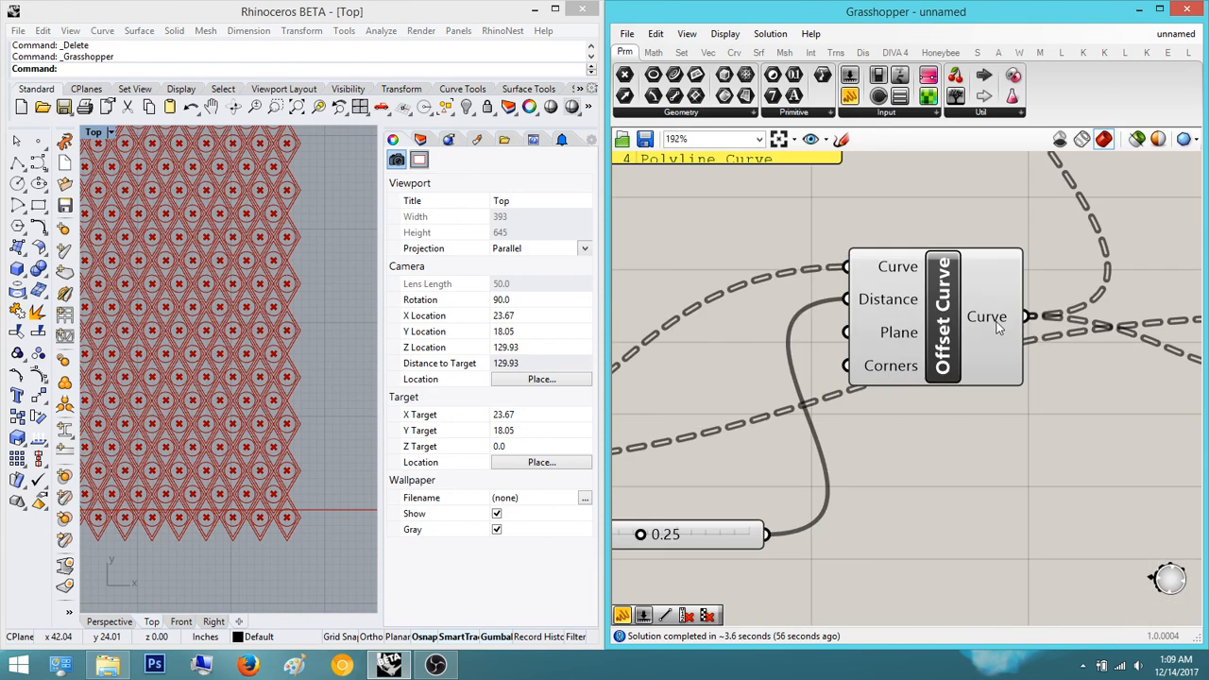
pyautogui.moveTo(999, 326)
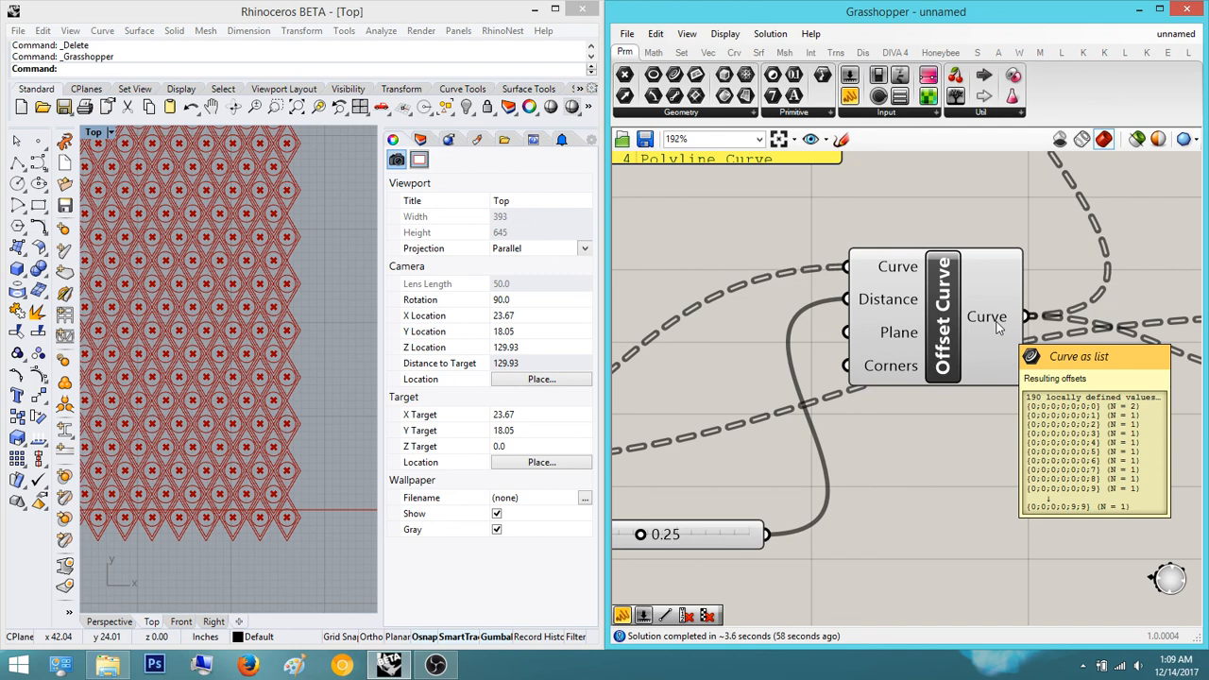
pyautogui.scroll(-3, 996, 324)
pyautogui.moveTo(831, 402); pyautogui.dragTo(1055, 320, button='right')
pyautogui.scroll(4, 816, 337)
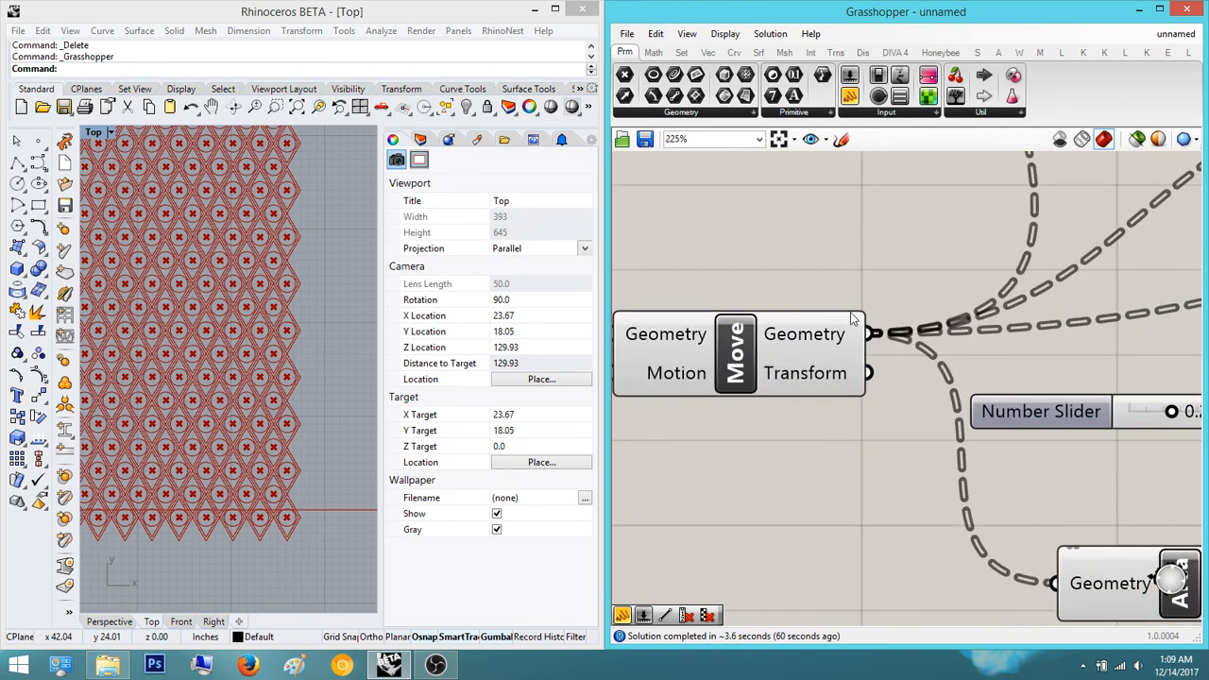
pyautogui.moveTo(829, 345)
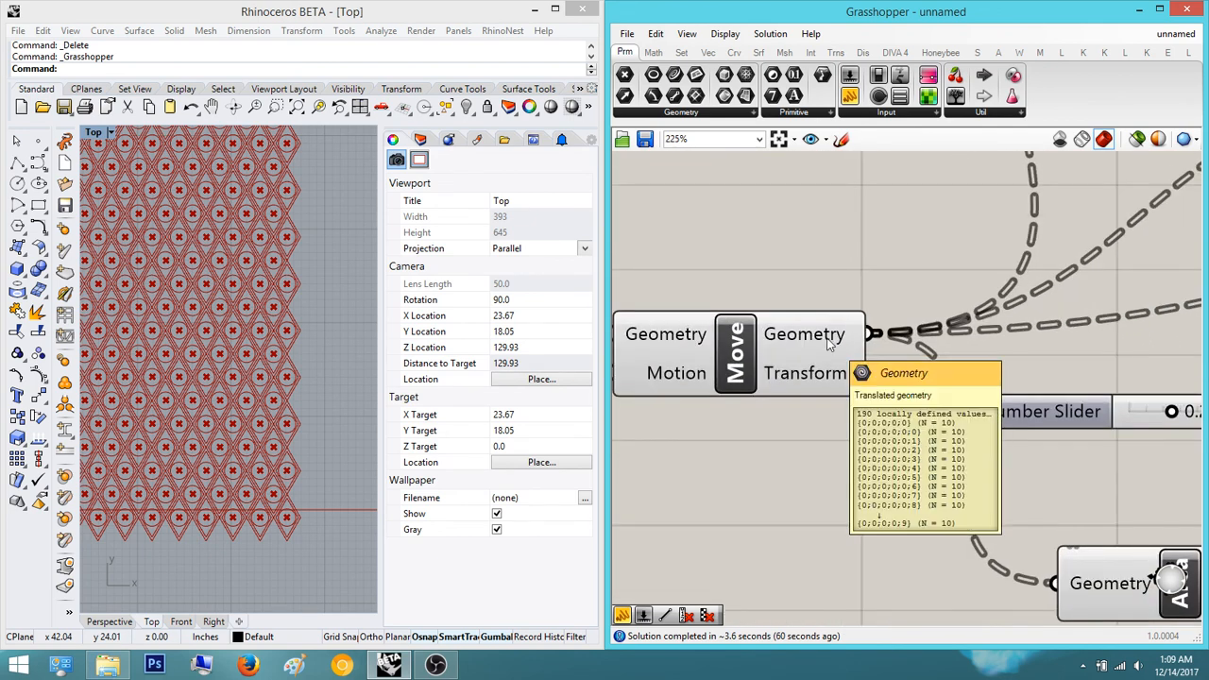
pyautogui.scroll(-3, 780, 351)
pyautogui.moveTo(1096, 335); pyautogui.dragTo(776, 403, button='right')
pyautogui.scroll(3, 995, 311)
pyautogui.moveTo(940, 312)
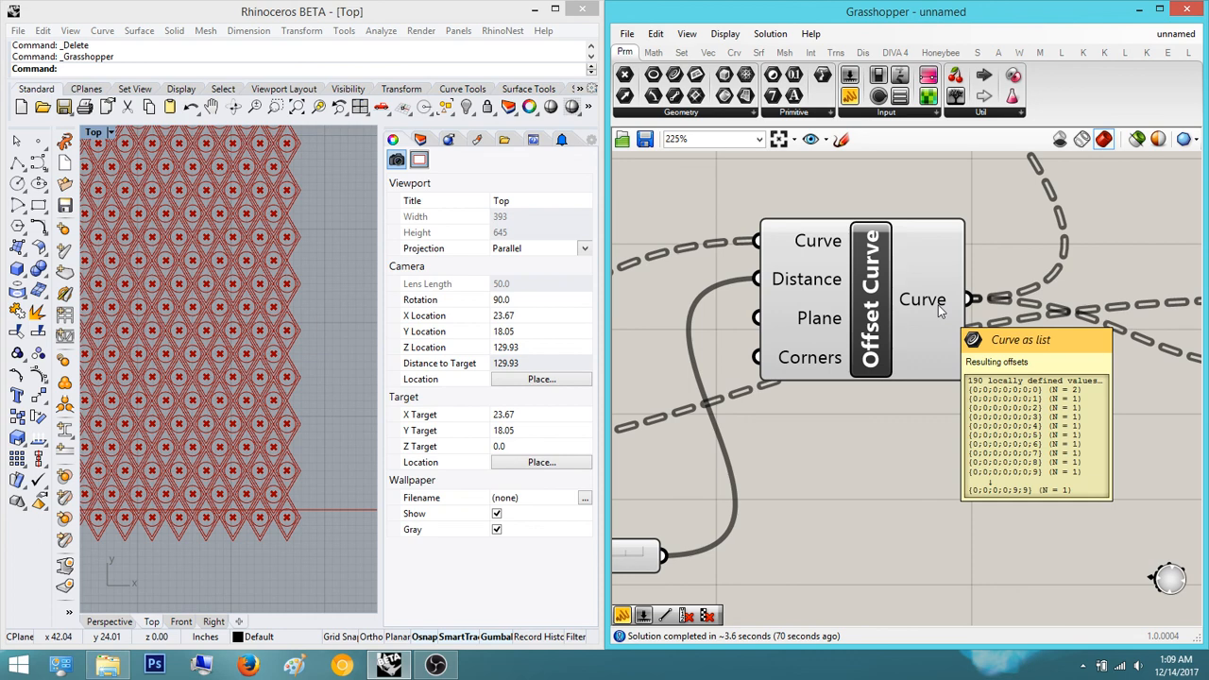
pyautogui.scroll(-4, 938, 305)
pyautogui.moveTo(858, 407); pyautogui.dragTo(1088, 378, button='right')
pyautogui.scroll(3, 814, 411)
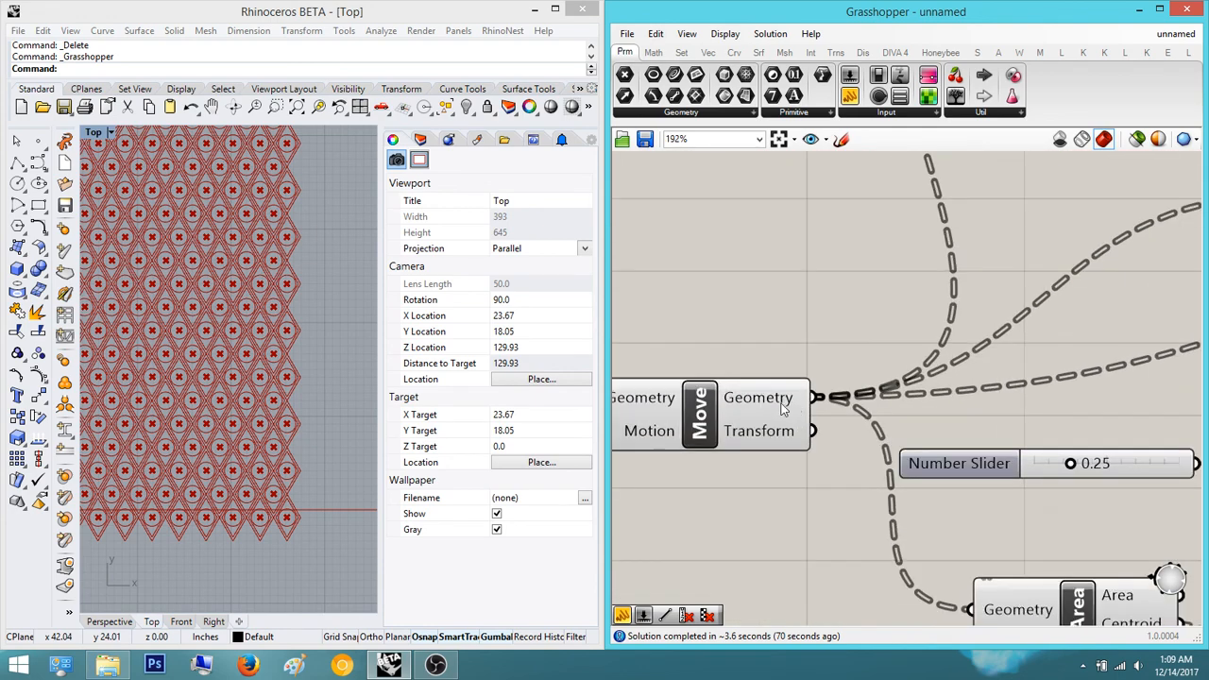
# - Place the Move and Offset Curve panels side by side and align their lower edges
pyautogui.scroll(-3, 754, 566)
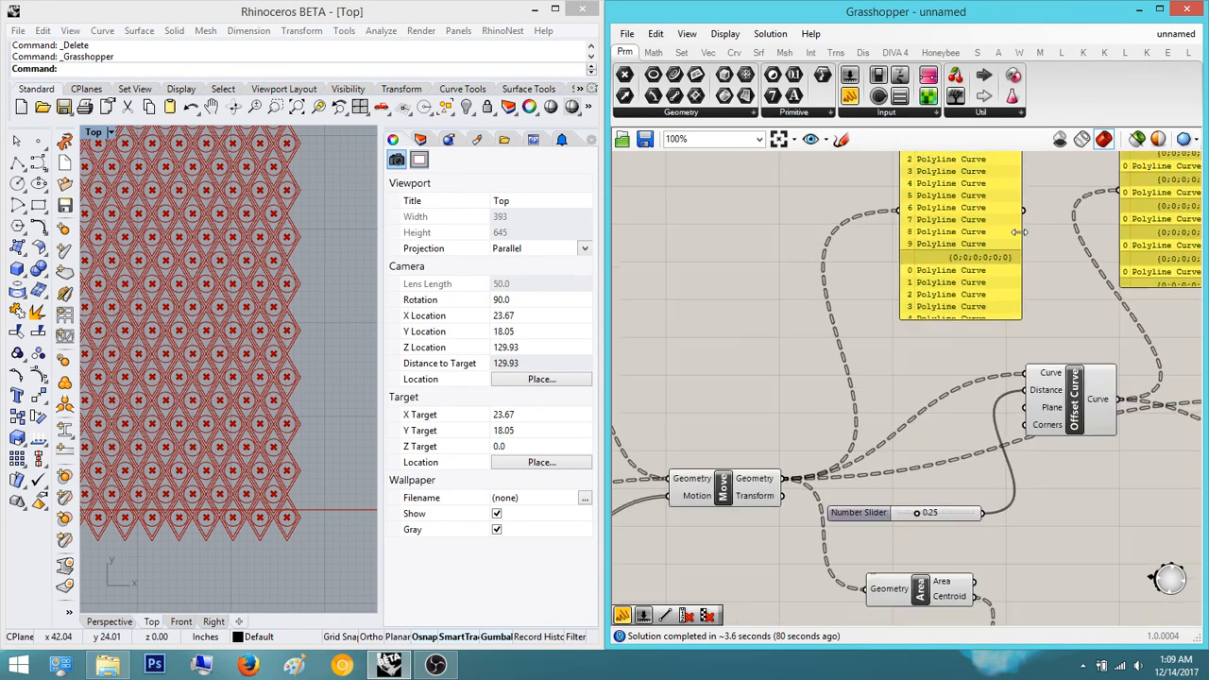
pyautogui.moveTo(998, 269); pyautogui.dragTo(852, 397, button='right')
pyautogui.moveTo(829, 328); pyautogui.dragTo(873, 297)
pyautogui.moveTo(992, 283); pyautogui.dragTo(954, 262)
pyautogui.moveTo(1014, 391); pyautogui.dragTo(1003, 416)
pyautogui.click(1119, 351)
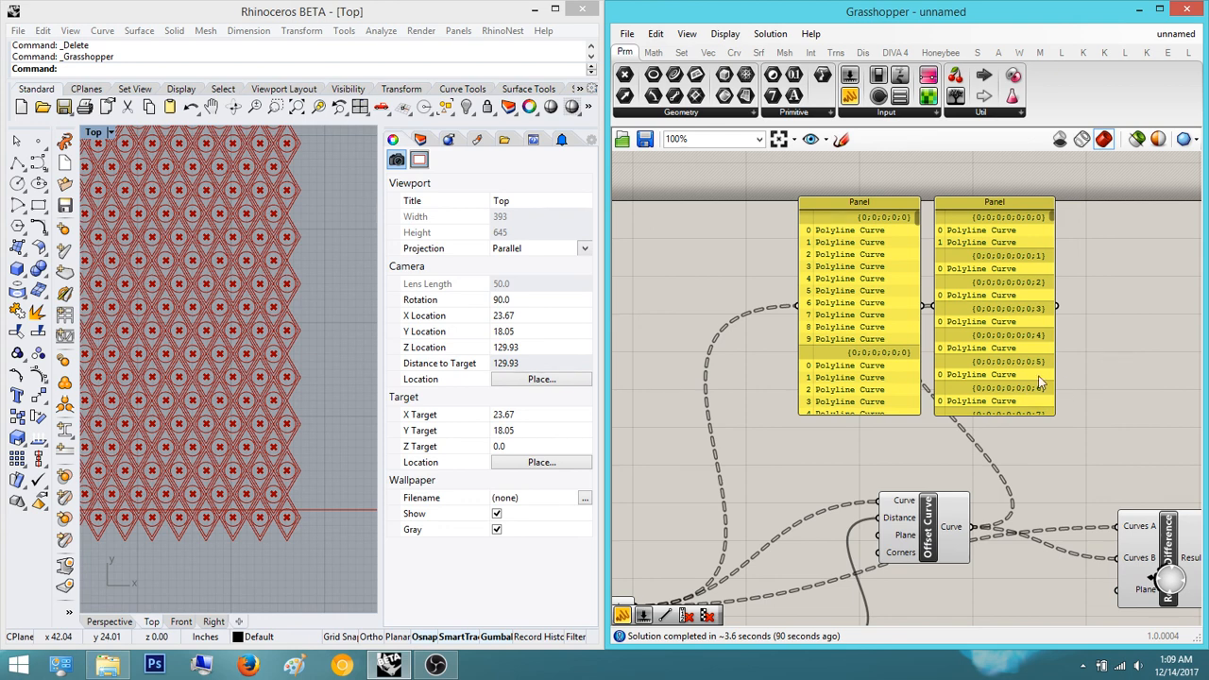
# - Lengthen the Offset Curve panel to compare more branches with the Move panel, and inspect the diamonds around the grid's origin
pyautogui.scroll(2, 959, 279)
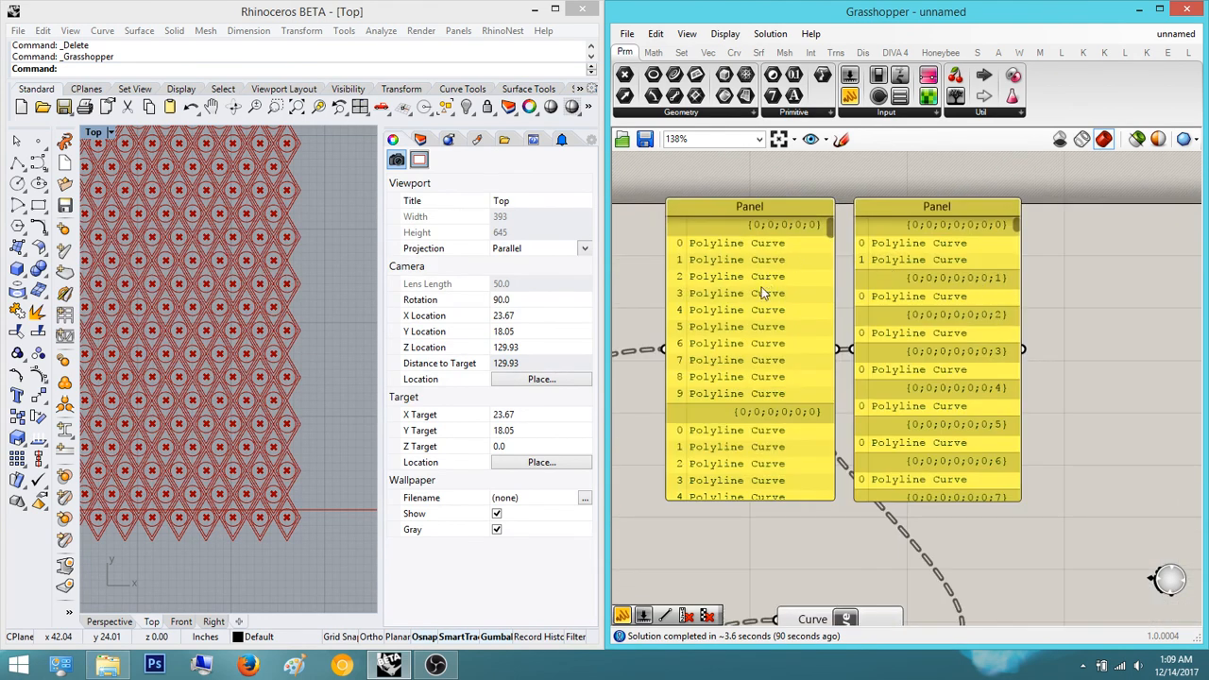
pyautogui.moveTo(768, 372); pyautogui.dragTo(844, 340, button='right')
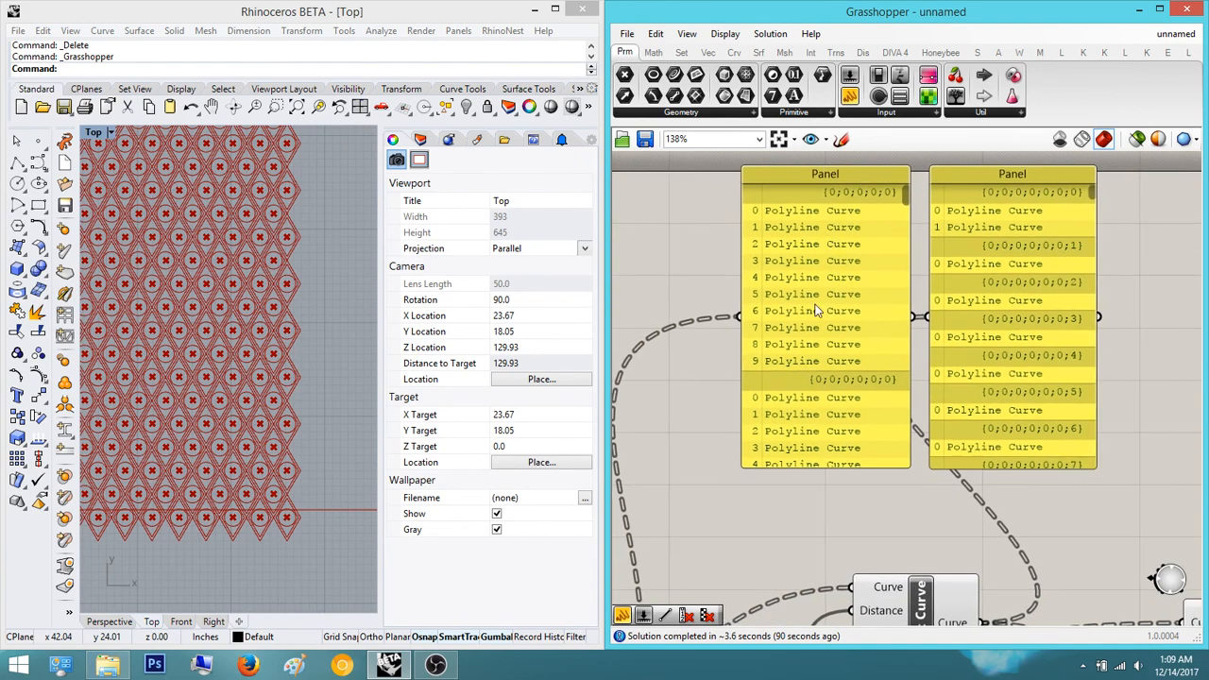
pyautogui.moveTo(815, 310)
pyautogui.mouseDown(button='right')
pyautogui.moveTo(854, 268)
pyautogui.moveTo(825, 318)
pyautogui.mouseUp(button='right')
pyautogui.moveTo(967, 274); pyautogui.dragTo(905, 270, button='right')
pyautogui.moveTo(969, 463); pyautogui.dragTo(981, 524)
pyautogui.scroll(-4, 983, 362)
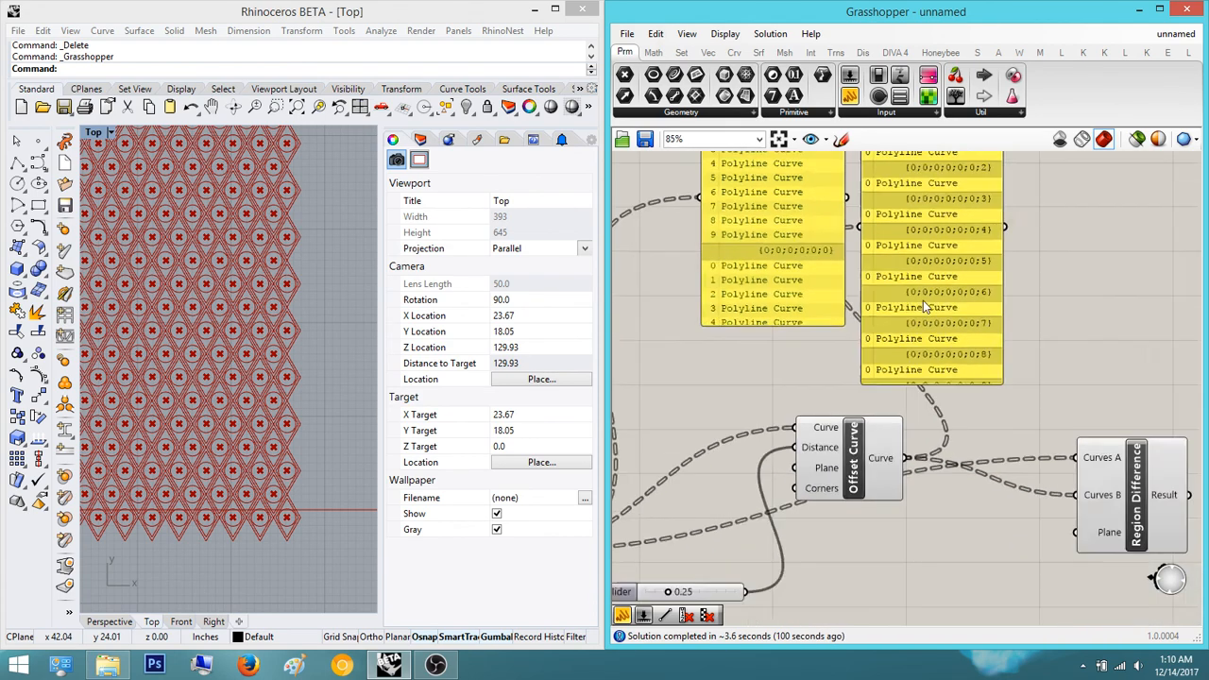
pyautogui.moveTo(956, 351); pyautogui.dragTo(961, 554)
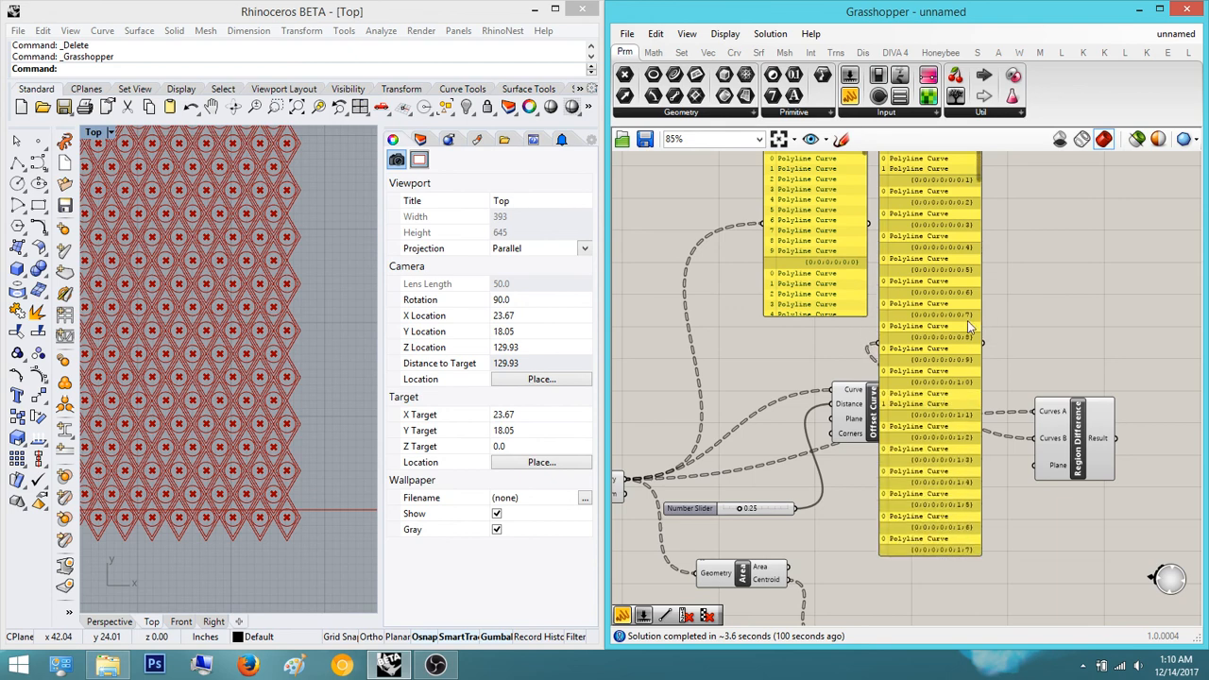
pyautogui.moveTo(981, 174)
pyautogui.mouseDown()
pyautogui.moveTo(986, 525)
pyautogui.moveTo(997, 159)
pyautogui.mouseUp()
pyautogui.moveTo(992, 153); pyautogui.dragTo(989, 169, button='right')
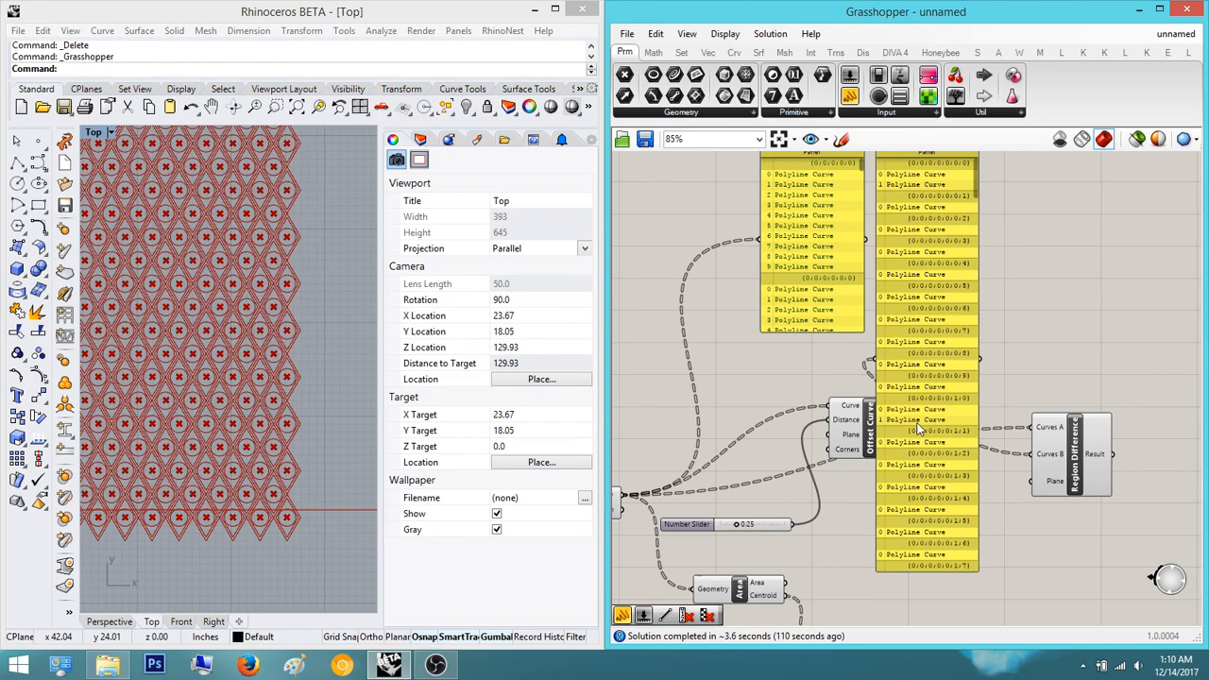
pyautogui.scroll(-3, 225, 344)
pyautogui.scroll(6, 263, 379)
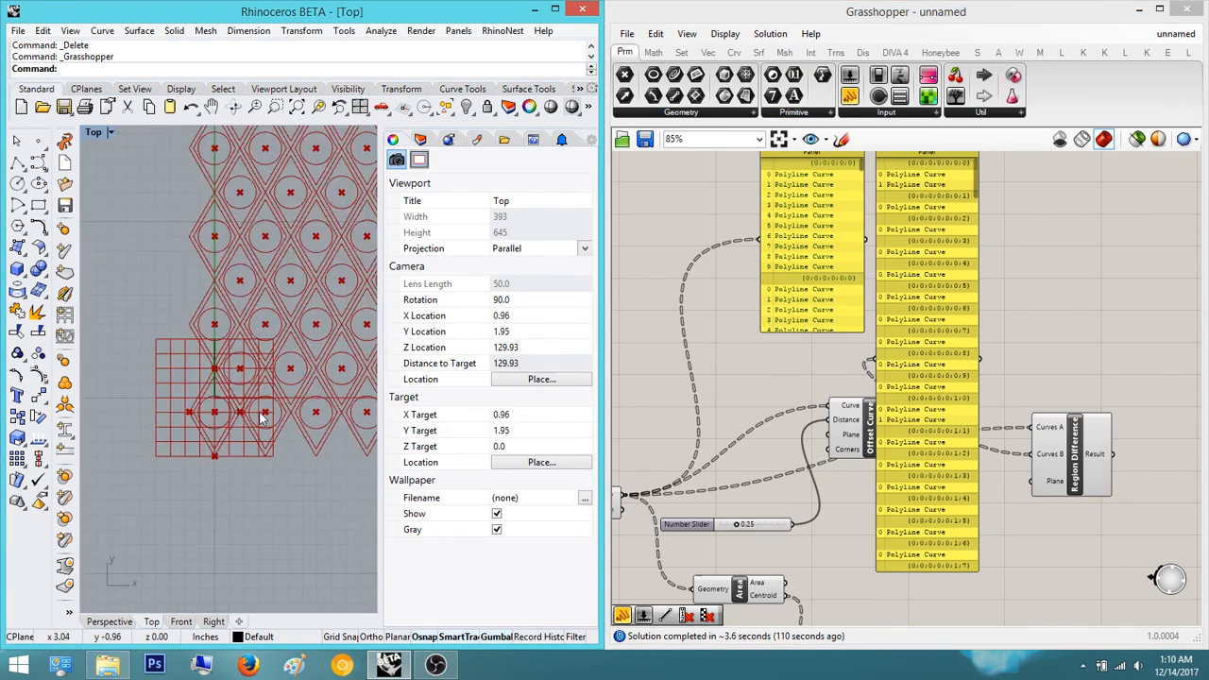
pyautogui.moveTo(254, 281); pyautogui.dragTo(220, 364, button='right')
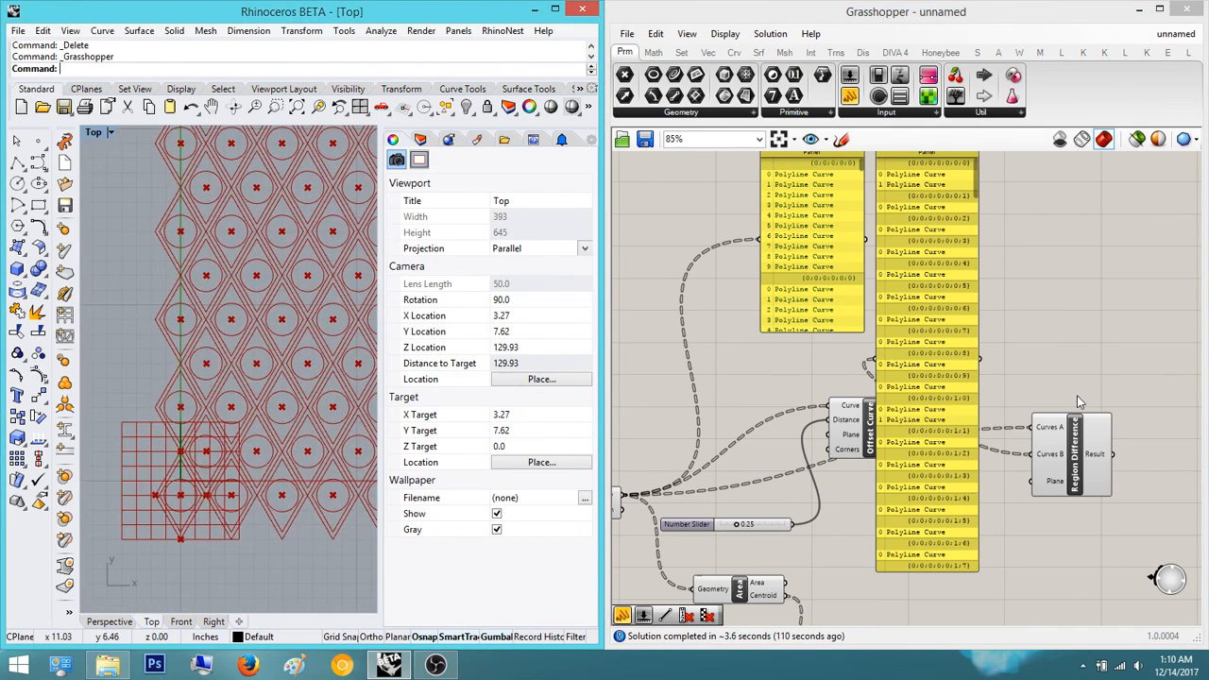
# - Move the Offset Curve panel clear of the Offset Curve component and shorten it
pyautogui.moveTo(992, 381); pyautogui.dragTo(926, 426, button='right')
pyautogui.moveTo(893, 410); pyautogui.dragTo(950, 330)
pyautogui.moveTo(952, 241); pyautogui.dragTo(928, 417, button='right')
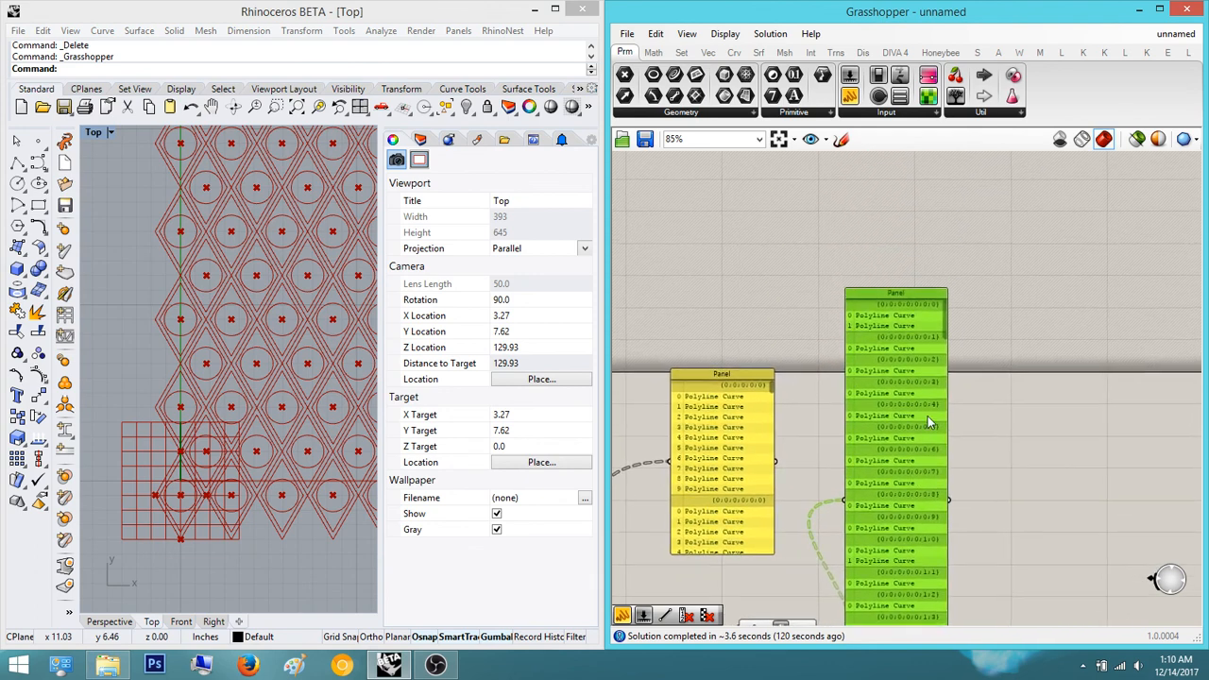
pyautogui.moveTo(928, 421); pyautogui.dragTo(974, 286)
pyautogui.click(1074, 359)
pyautogui.moveTo(1074, 358); pyautogui.dragTo(971, 272, button='right')
pyautogui.click(841, 312)
pyautogui.moveTo(842, 349); pyautogui.dragTo(872, 354)
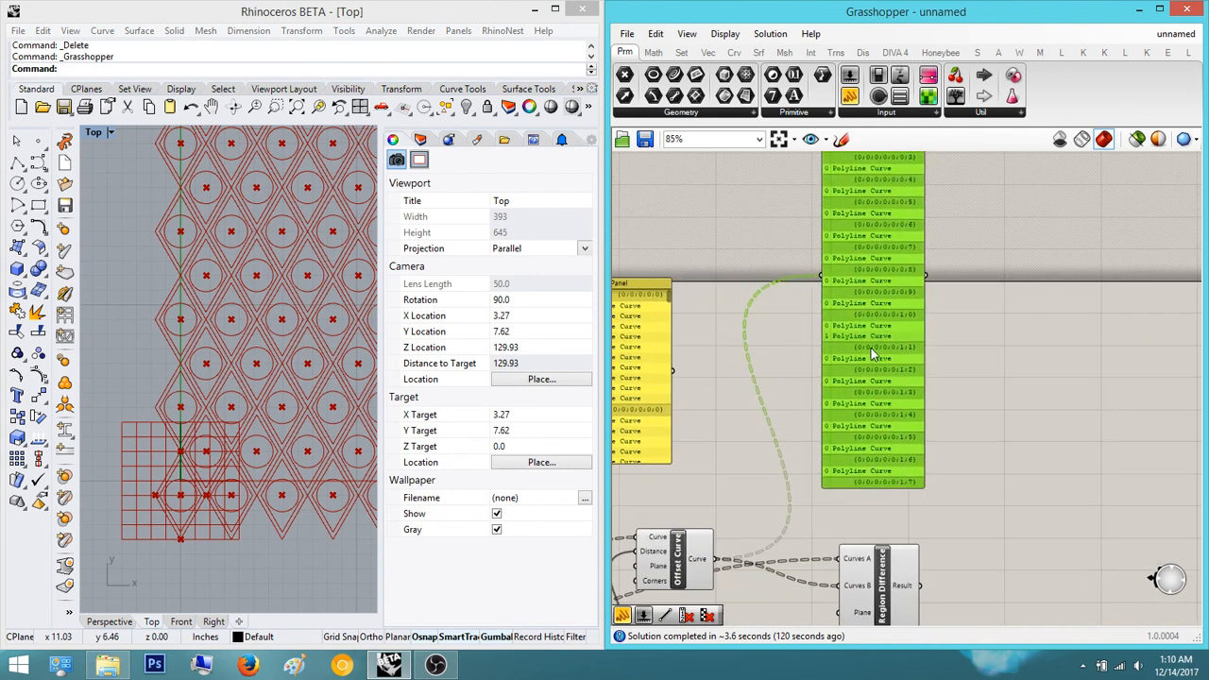
pyautogui.moveTo(884, 487); pyautogui.dragTo(895, 337)
pyautogui.moveTo(870, 289); pyautogui.dragTo(808, 433)
pyautogui.click(969, 413)
pyautogui.moveTo(969, 413); pyautogui.dragTo(1142, 355, button='right')
# - Add a Partition List component below the Offset Curve component
pyautogui.scroll(1, 801, 291)
pyautogui.scroll(1, 801, 295)
pyautogui.moveTo(810, 312); pyautogui.dragTo(897, 268, button='right')
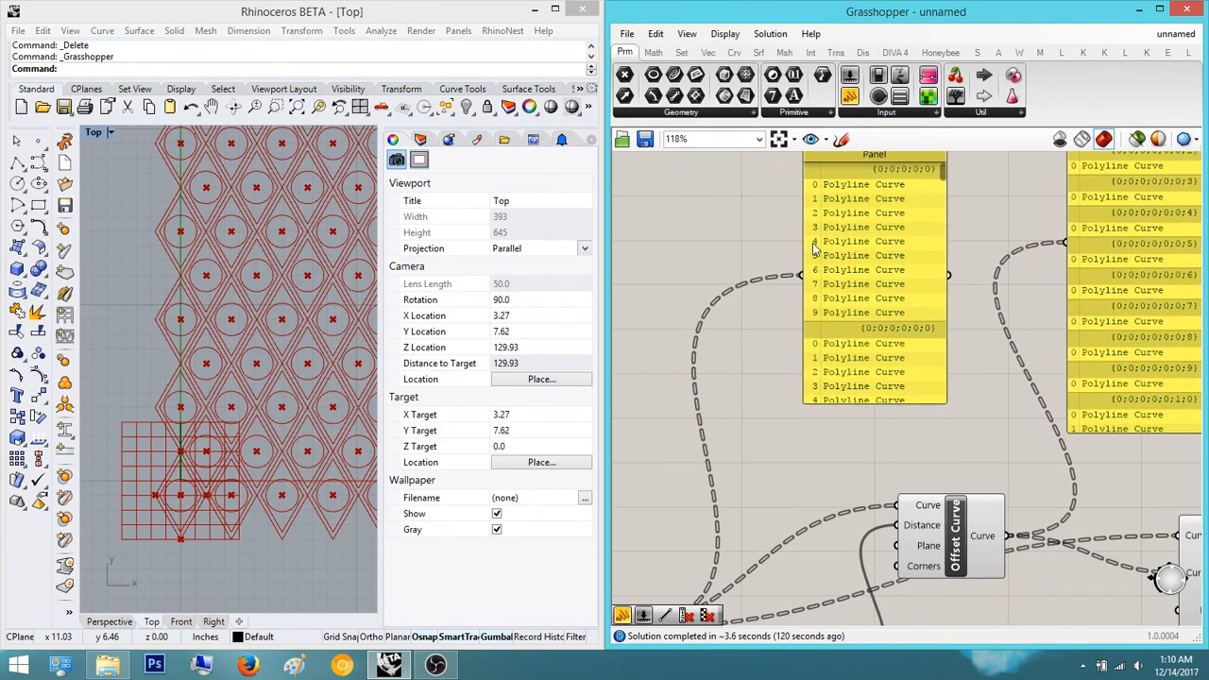
pyautogui.moveTo(803, 324); pyautogui.dragTo(644, 403, button='right')
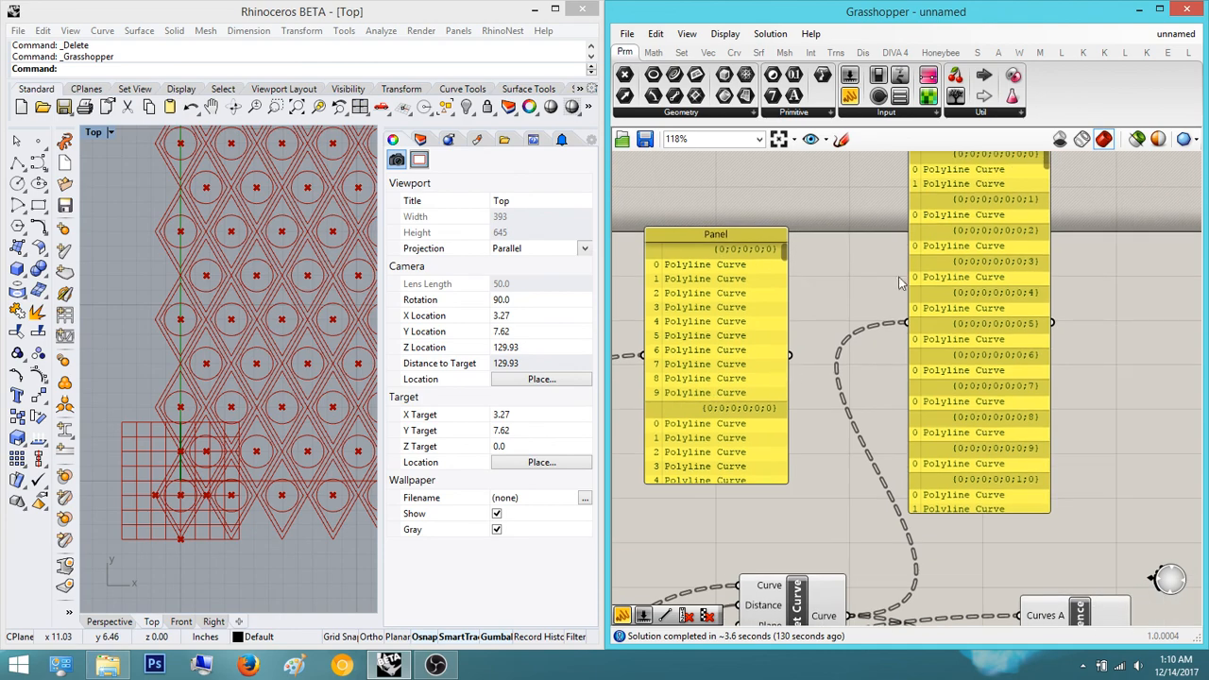
pyautogui.scroll(-2, 890, 211)
pyautogui.doubleClick(967, 510)
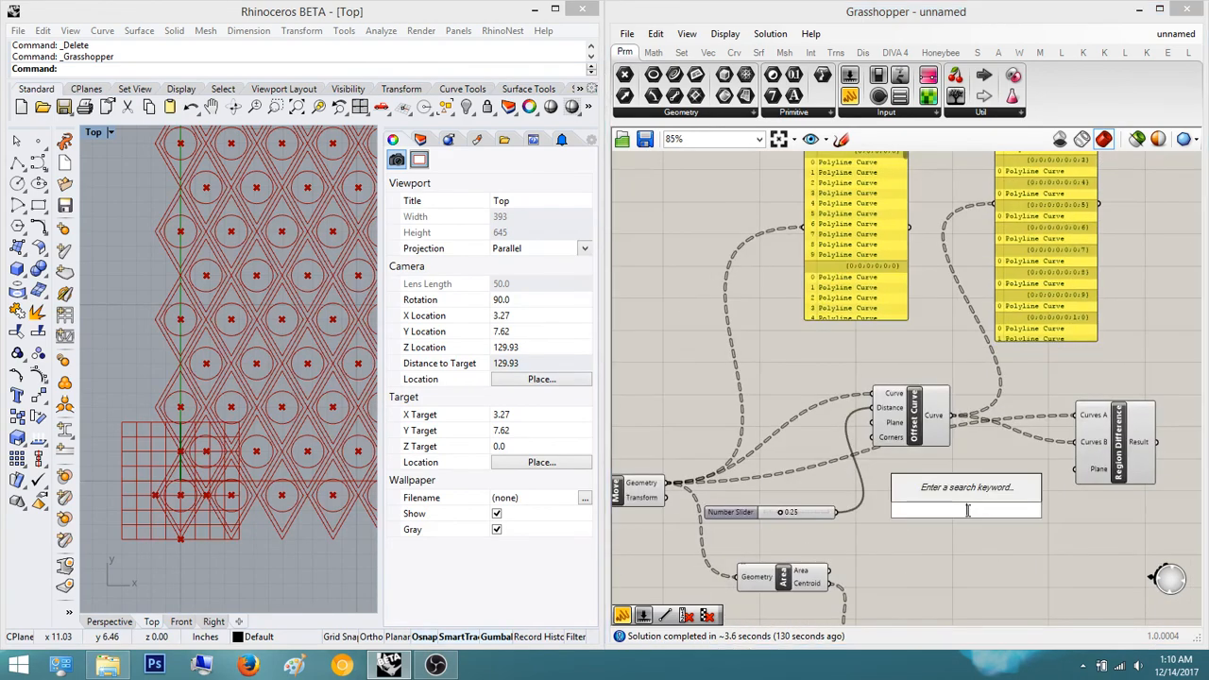
pyautogui.write('part')
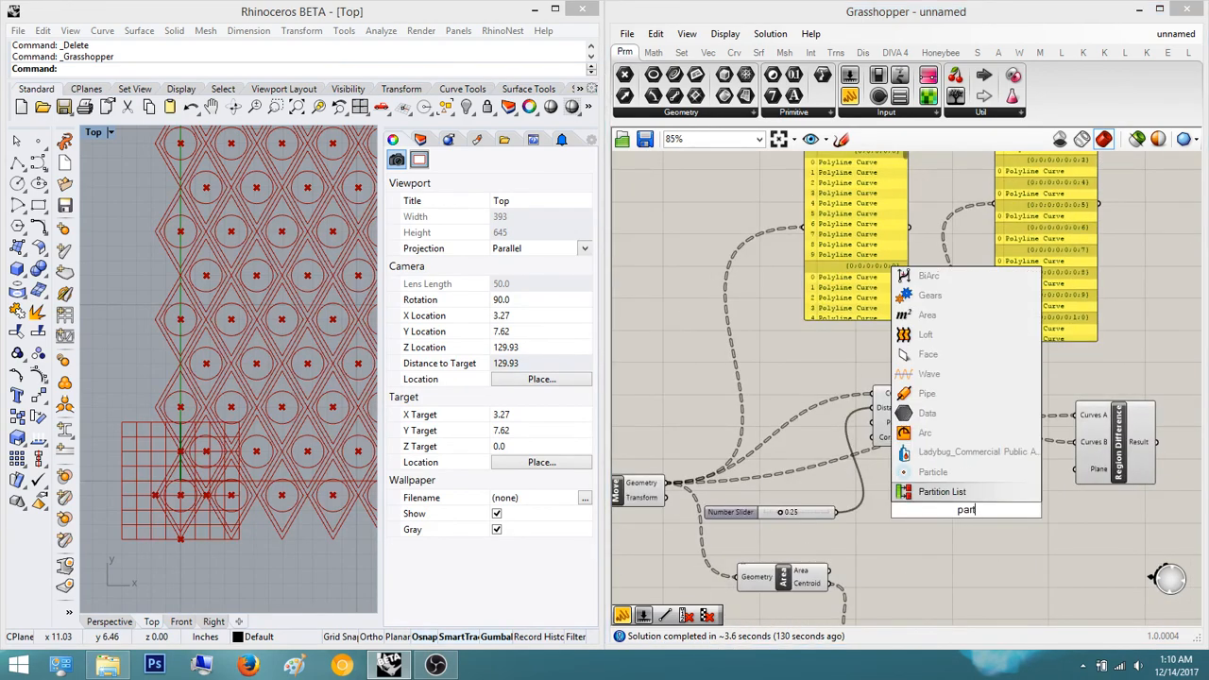
pyautogui.press('Return')
pyautogui.scroll(3, 1007, 536)
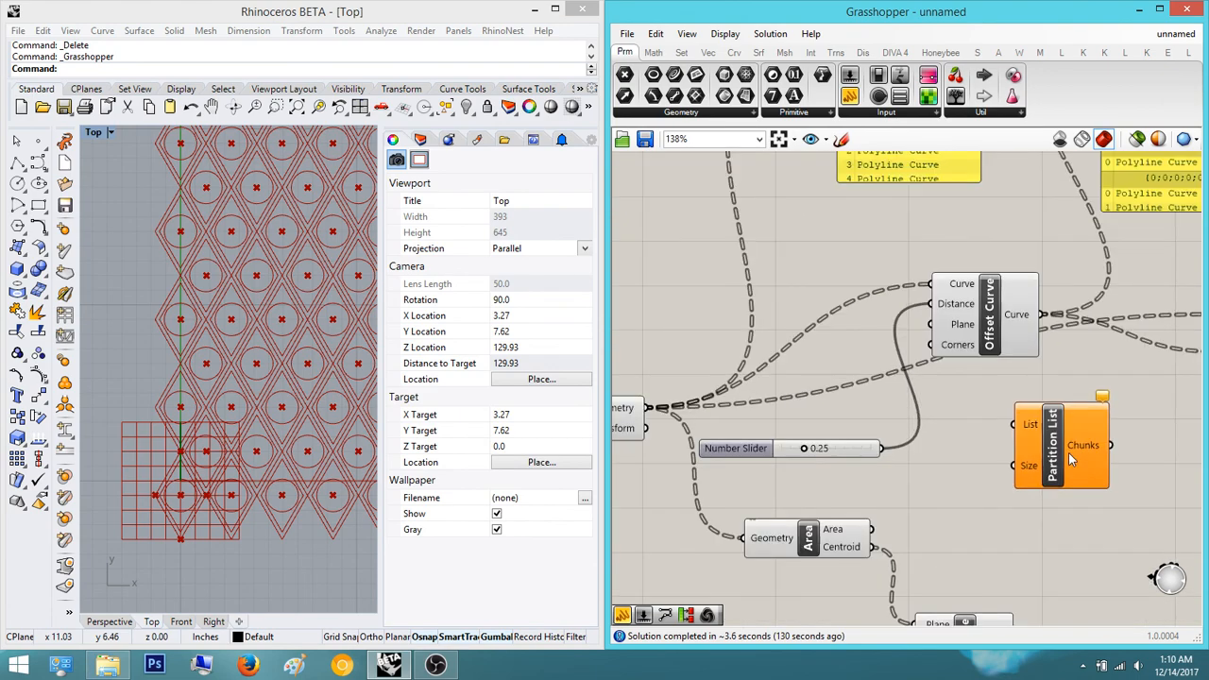
pyautogui.scroll(-2, 1008, 442)
pyautogui.moveTo(1009, 442); pyautogui.dragTo(1044, 472, button='right')
pyautogui.click(682, 467)
# - Set the Number Slider feeding the Count of the Series component before Unit X to 11
pyautogui.moveTo(968, 229); pyautogui.dragTo(889, 364, button='right')
pyautogui.scroll(-5, 878, 371)
pyautogui.scroll(3, 945, 395)
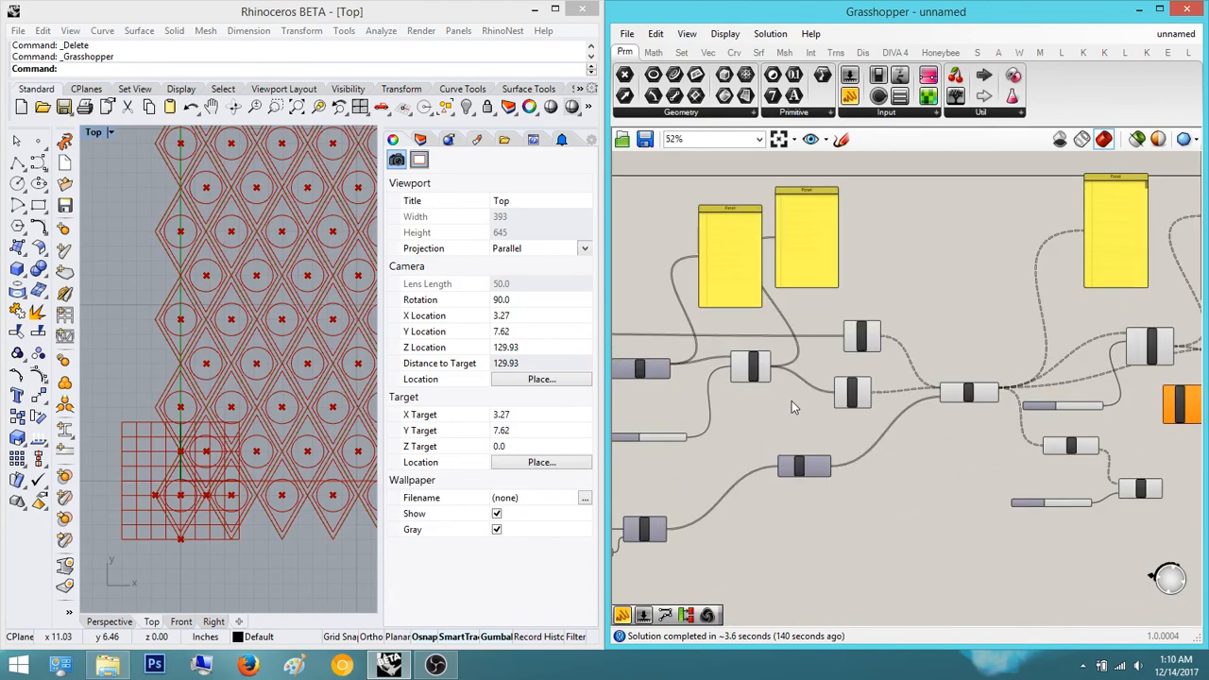
pyautogui.scroll(-2, 964, 393)
pyautogui.moveTo(1003, 405); pyautogui.dragTo(820, 439, button='right')
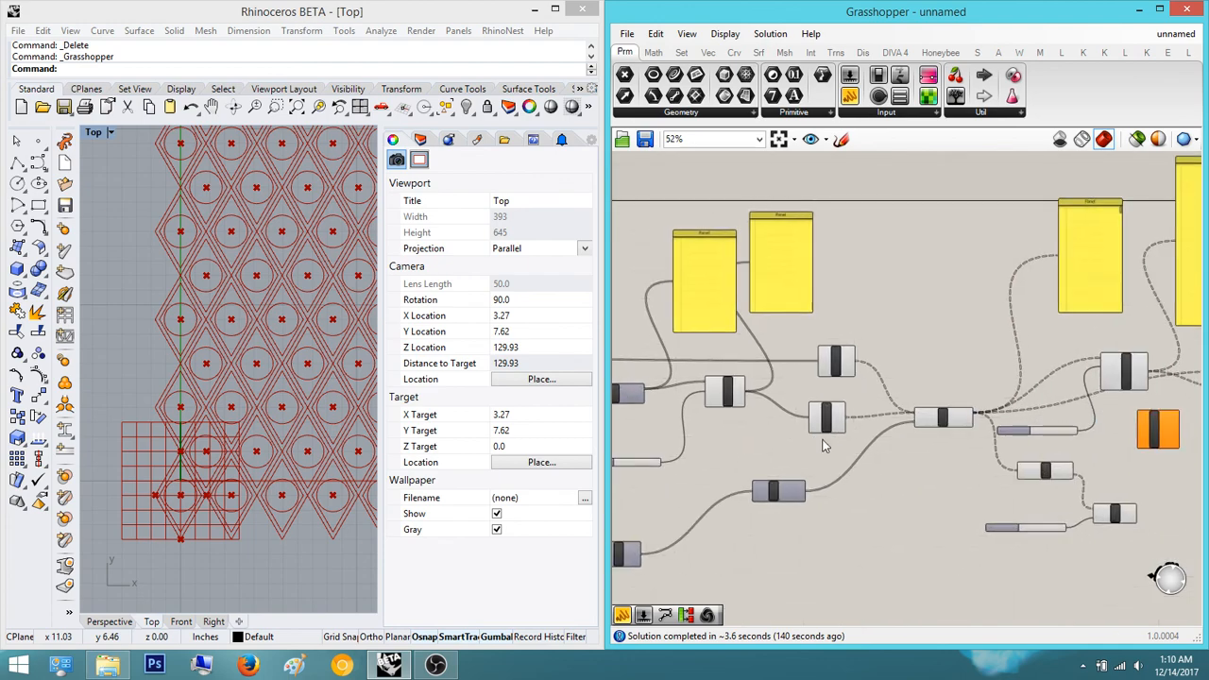
pyautogui.scroll(4, 1128, 240)
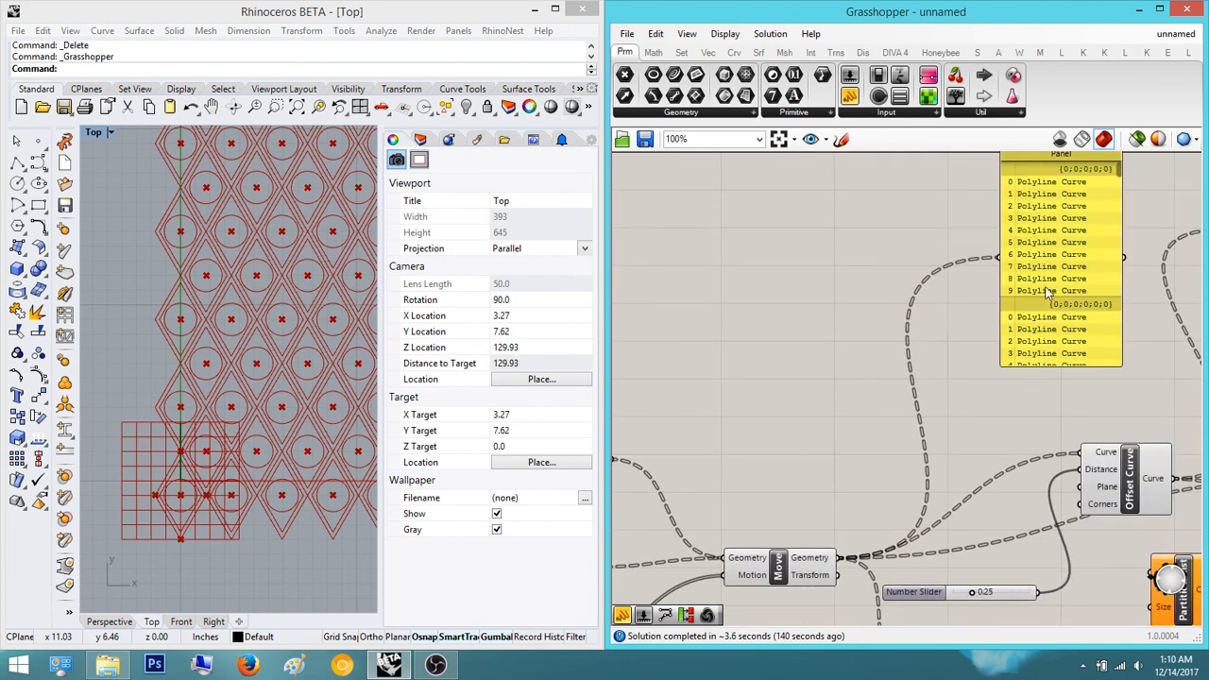
pyautogui.scroll(-3, 903, 403)
pyautogui.moveTo(822, 471); pyautogui.dragTo(1017, 379, button='right')
pyautogui.moveTo(852, 394); pyautogui.dragTo(1051, 353, button='right')
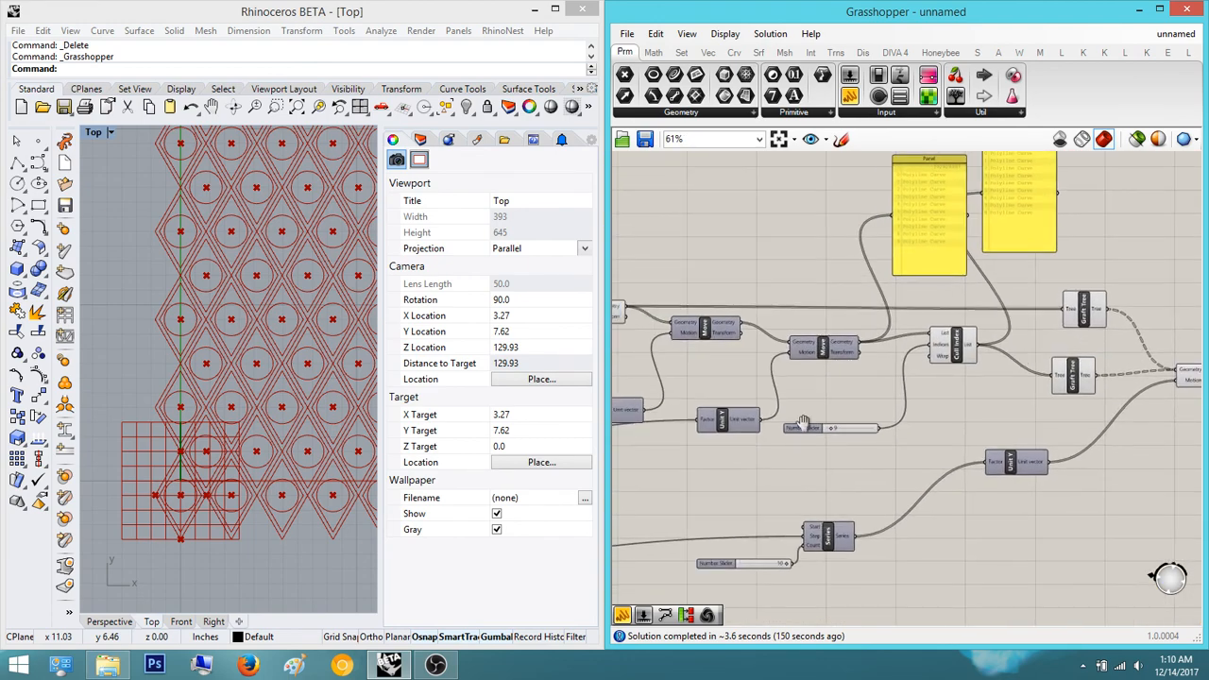
pyautogui.moveTo(804, 423); pyautogui.dragTo(970, 401, button='right')
pyautogui.scroll(2, 835, 409)
pyautogui.moveTo(835, 410); pyautogui.dragTo(988, 418, button='right')
pyautogui.scroll(-2, 902, 367)
pyautogui.moveTo(903, 366); pyautogui.dragTo(1102, 233, button='right')
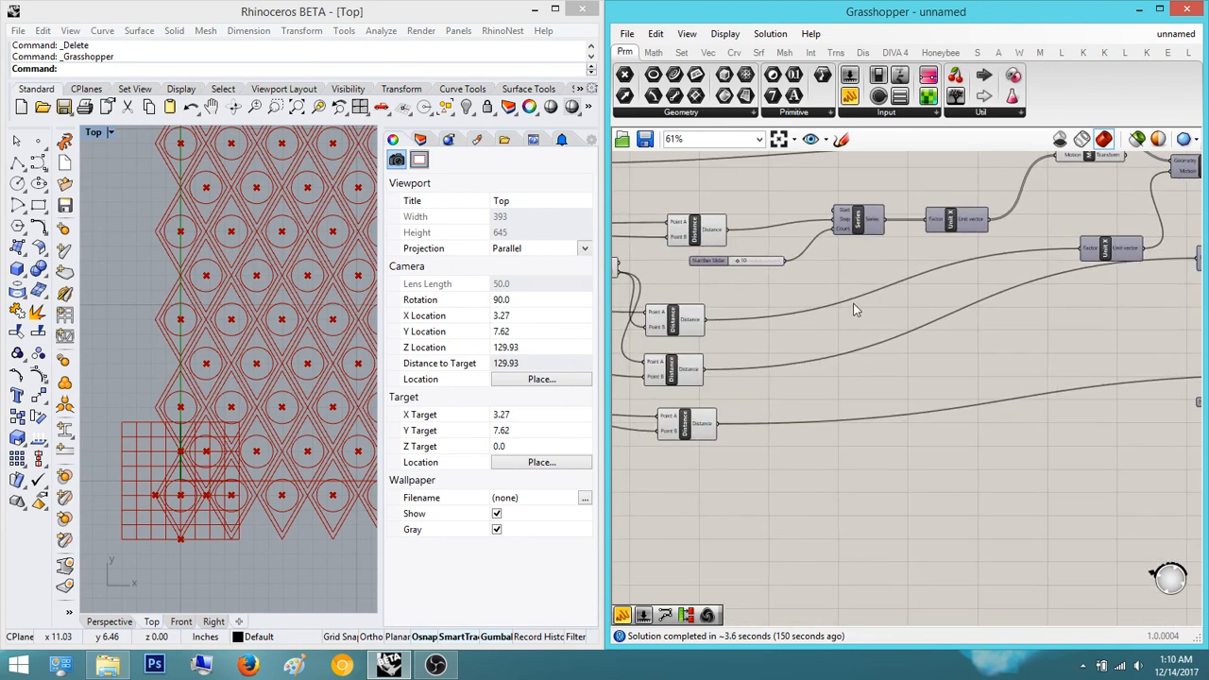
pyautogui.moveTo(823, 330); pyautogui.dragTo(655, 435, button='right')
pyautogui.moveTo(1025, 297); pyautogui.dragTo(1062, 294, button='right')
pyautogui.moveTo(900, 308); pyautogui.dragTo(1014, 290, button='right')
pyautogui.scroll(3, 756, 347)
pyautogui.scroll(-1, 876, 279)
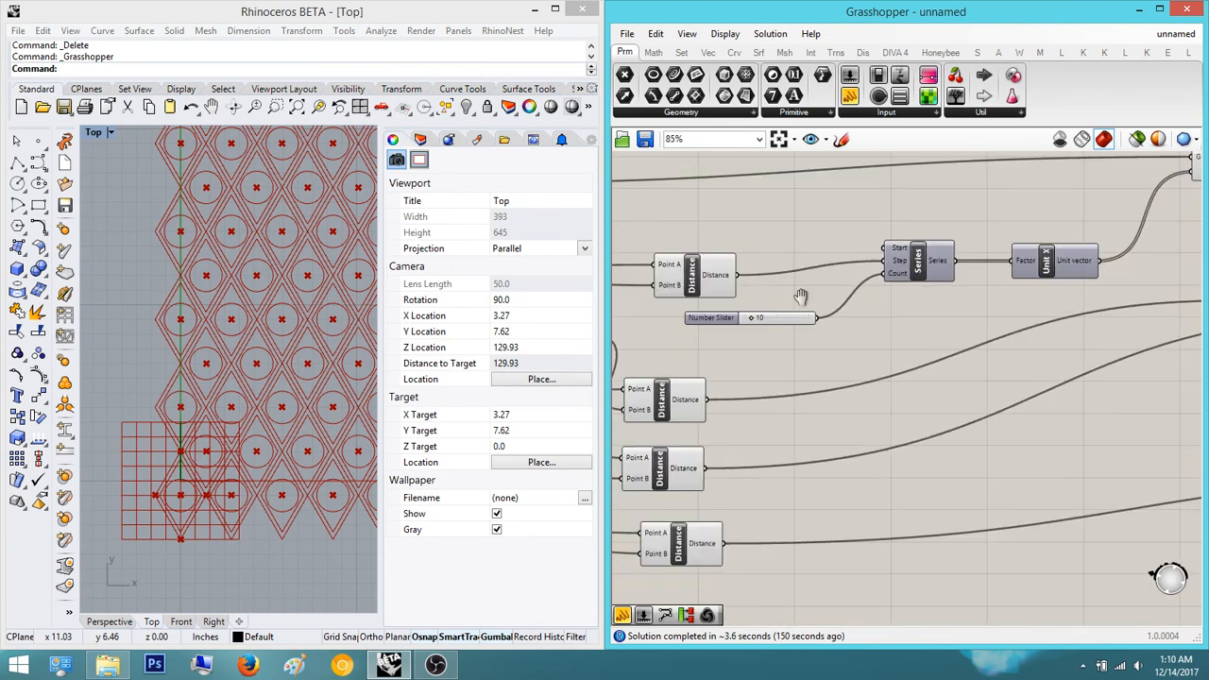
pyautogui.scroll(4, 689, 308)
pyautogui.scroll(3, 837, 340)
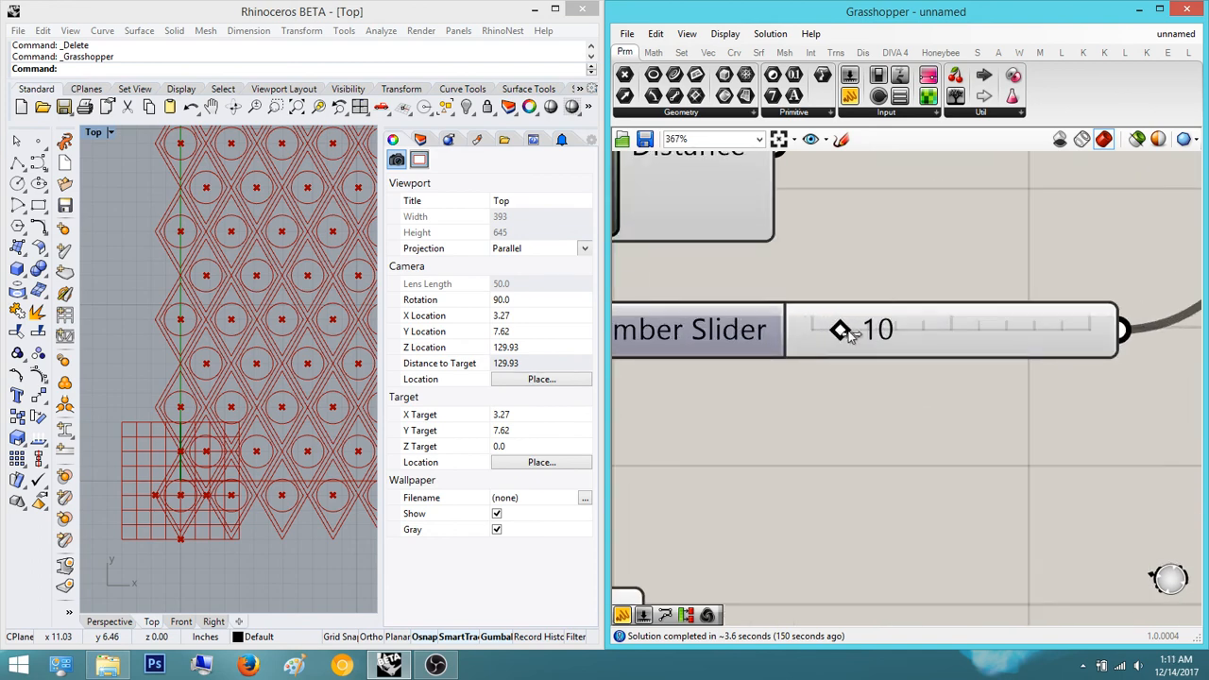
pyautogui.click(1093, 313)
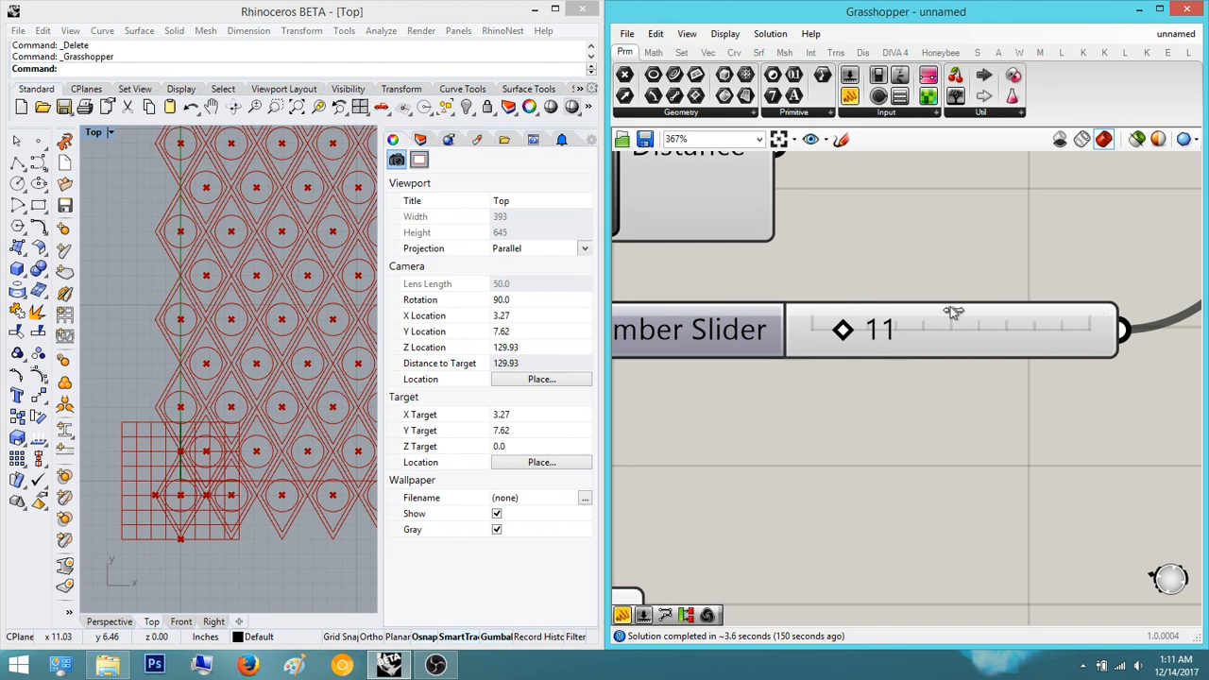
# - Set the Number Slider feeding the Count of the Series component before Unit X to 15
pyautogui.scroll(-5, 952, 313)
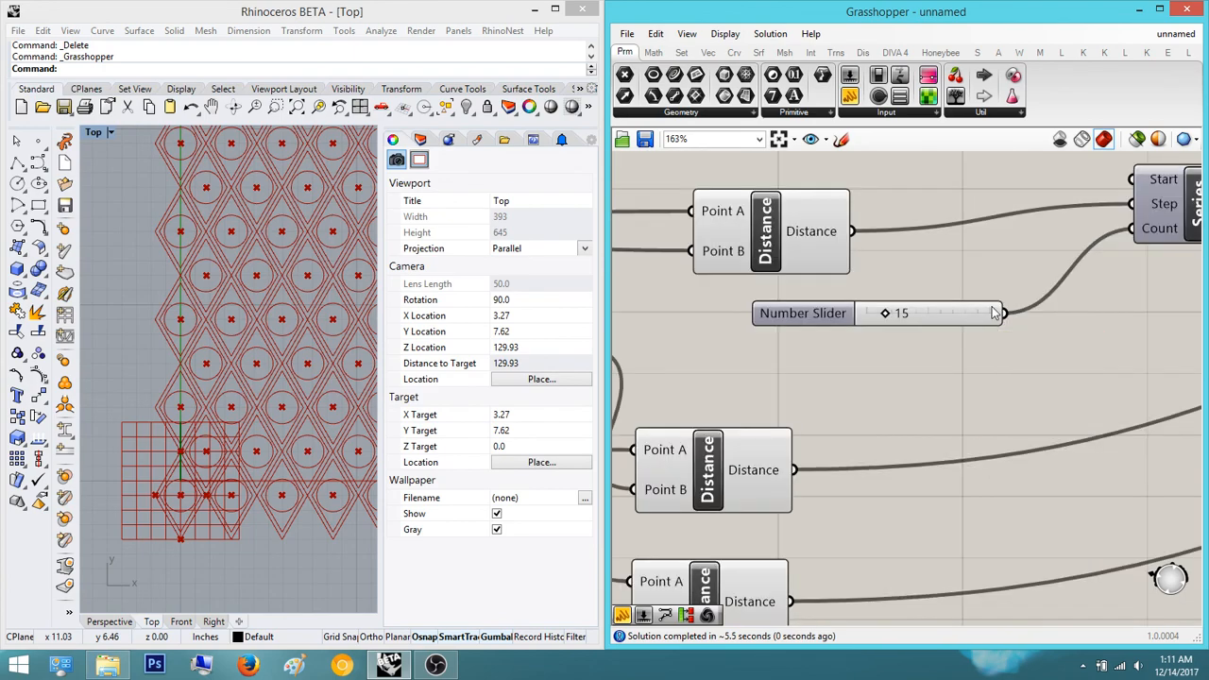
pyautogui.scroll(-5, 1048, 321)
pyautogui.scroll(5, 1067, 324)
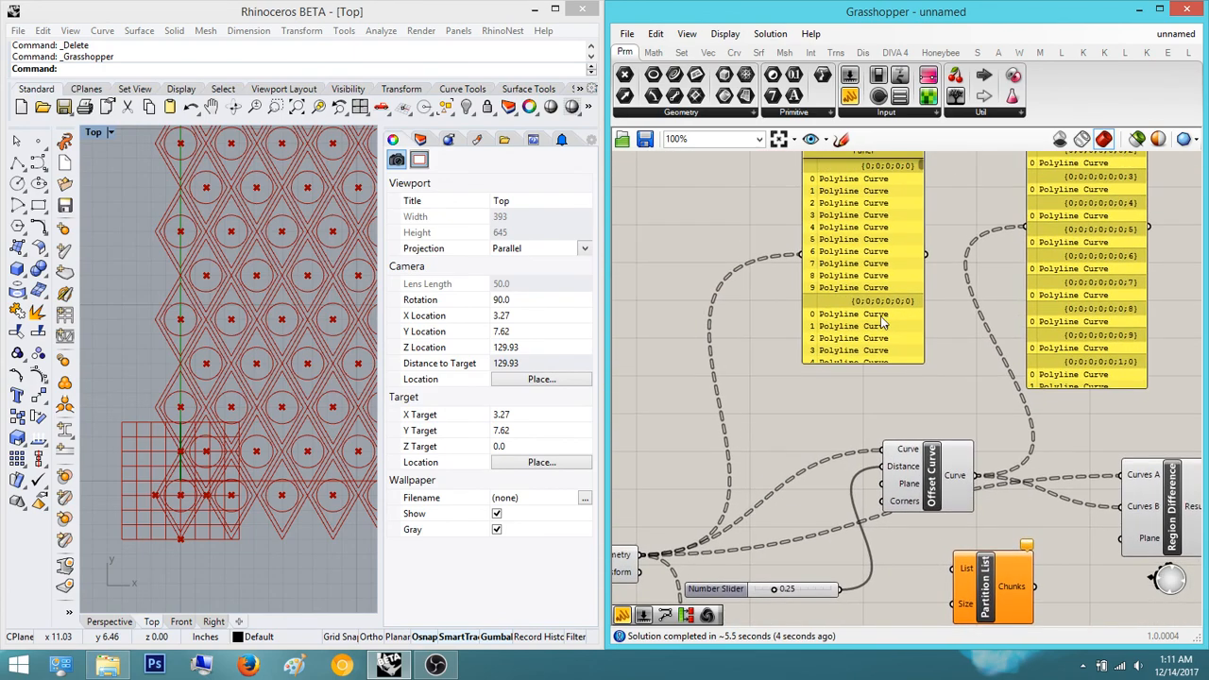
# - Select the final Move component to highlight its diamonds, and examine the whole grid in the Top viewport
pyautogui.click(888, 350)
pyautogui.moveTo(888, 349); pyautogui.dragTo(923, 296)
pyautogui.click(891, 396)
pyautogui.moveTo(891, 397); pyautogui.dragTo(1087, 257, button='right')
pyautogui.click(792, 480)
pyautogui.scroll(-6, 357, 369)
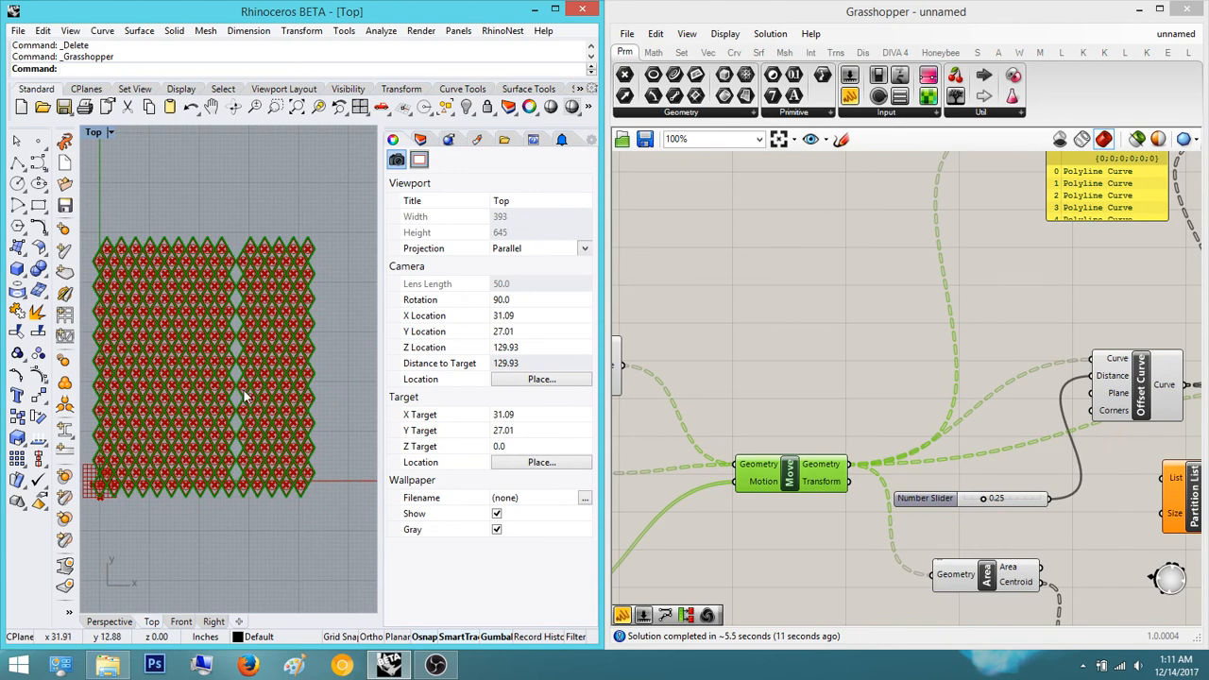
pyautogui.moveTo(860, 425); pyautogui.dragTo(767, 363, button='right')
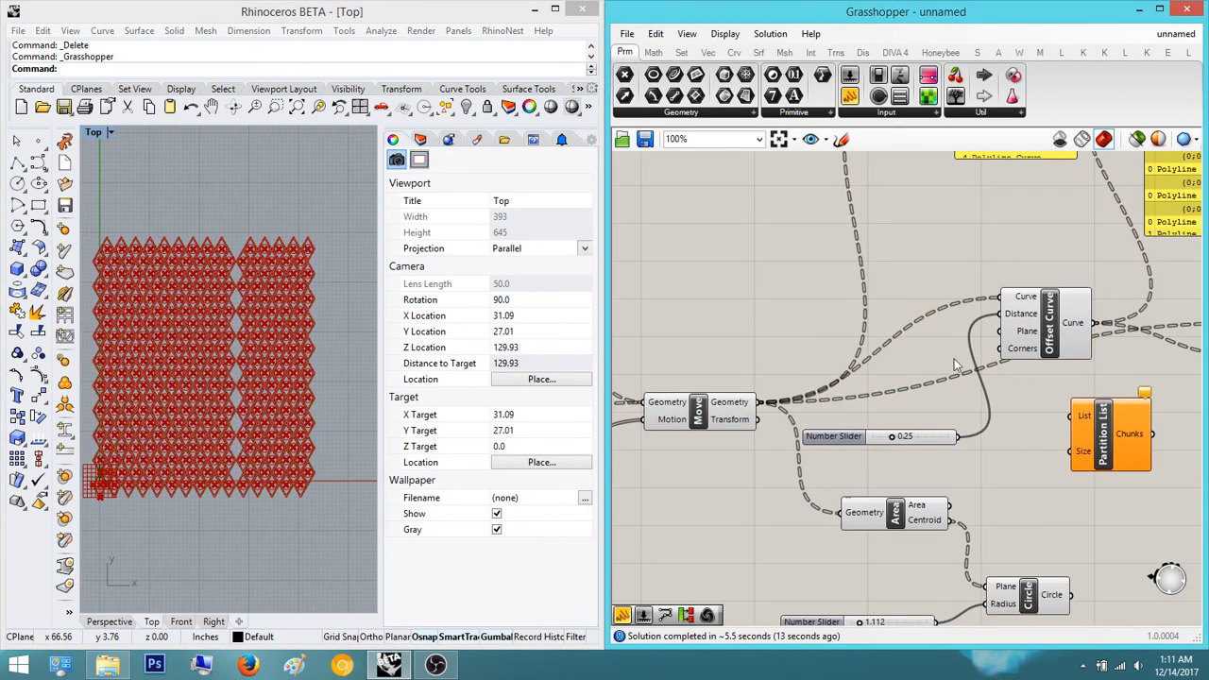
# - Trace the wiring from Offset Curve back through the Graft Tree components to Cull Index, and examine the slider driving its Indices
pyautogui.click(1049, 348)
pyautogui.click(931, 473)
pyautogui.moveTo(755, 448); pyautogui.dragTo(856, 399, button='right')
pyautogui.moveTo(727, 351); pyautogui.dragTo(986, 375, button='right')
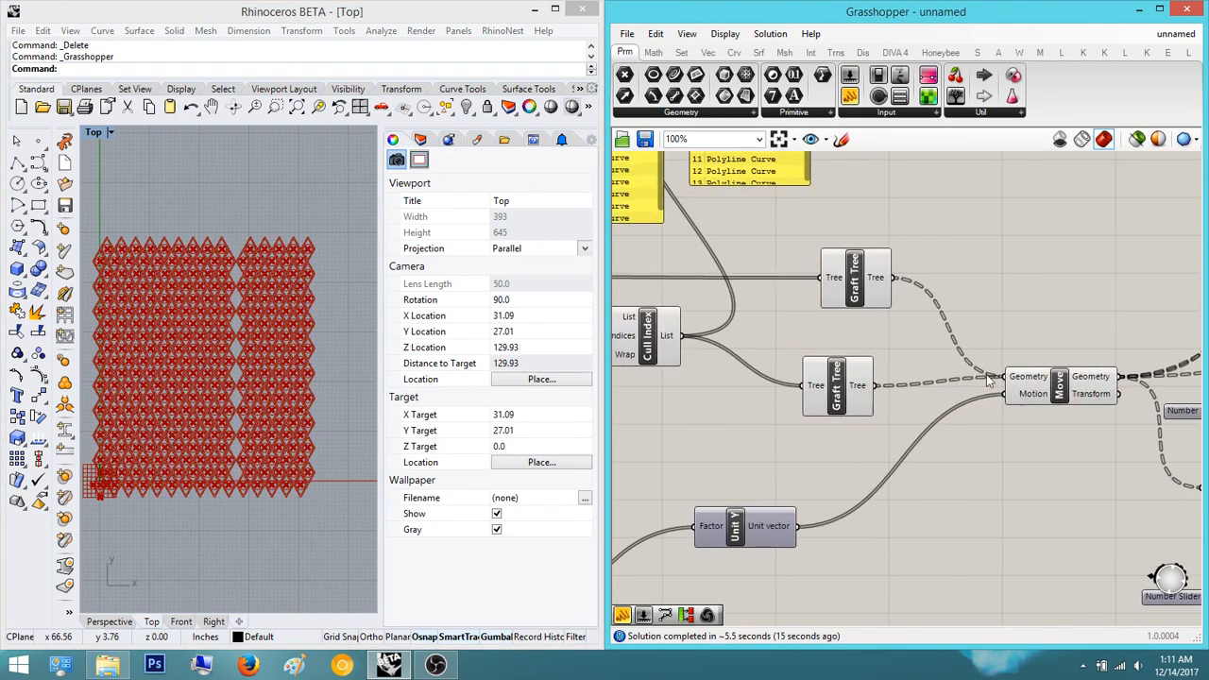
pyautogui.moveTo(838, 332); pyautogui.dragTo(982, 352, button='right')
pyautogui.click(793, 359)
pyautogui.click(824, 400)
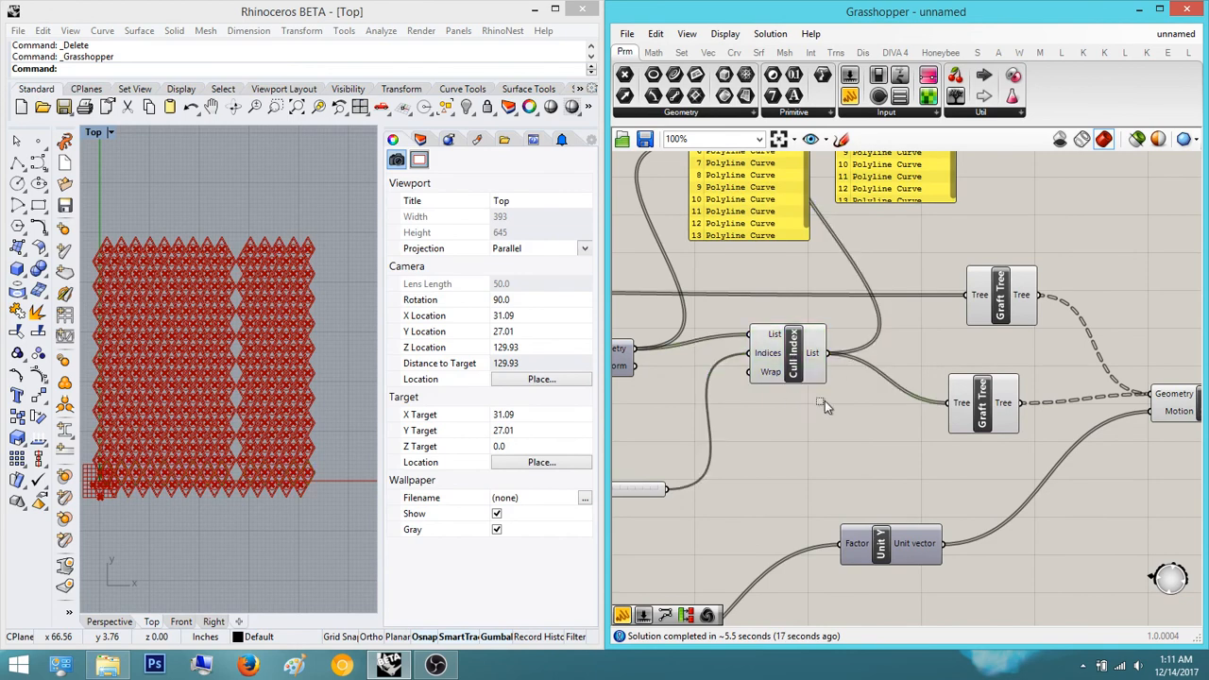
pyautogui.moveTo(825, 400); pyautogui.dragTo(910, 406, button='right')
pyautogui.scroll(2, 886, 377)
pyautogui.click(886, 377)
pyautogui.scroll(-2, 922, 443)
pyautogui.click(922, 444)
pyautogui.moveTo(891, 463); pyautogui.dragTo(1003, 437, button='right')
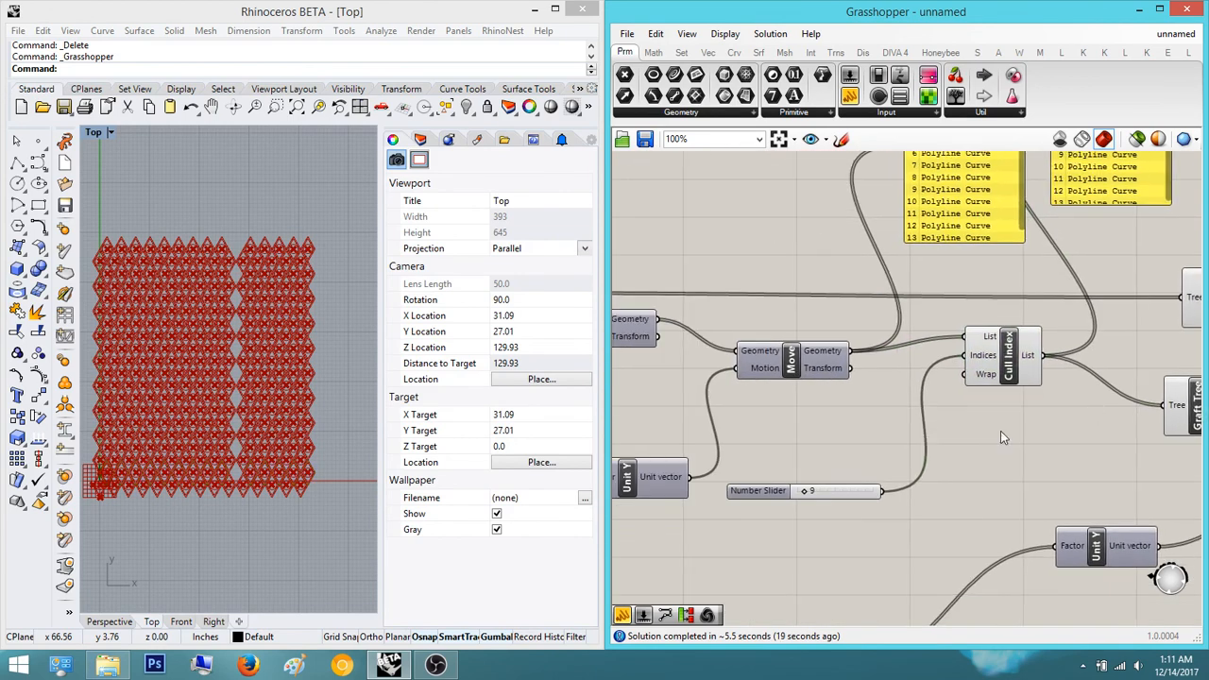
pyautogui.click(867, 493)
pyautogui.click(979, 483)
pyautogui.moveTo(979, 483); pyautogui.dragTo(1027, 475, button='right')
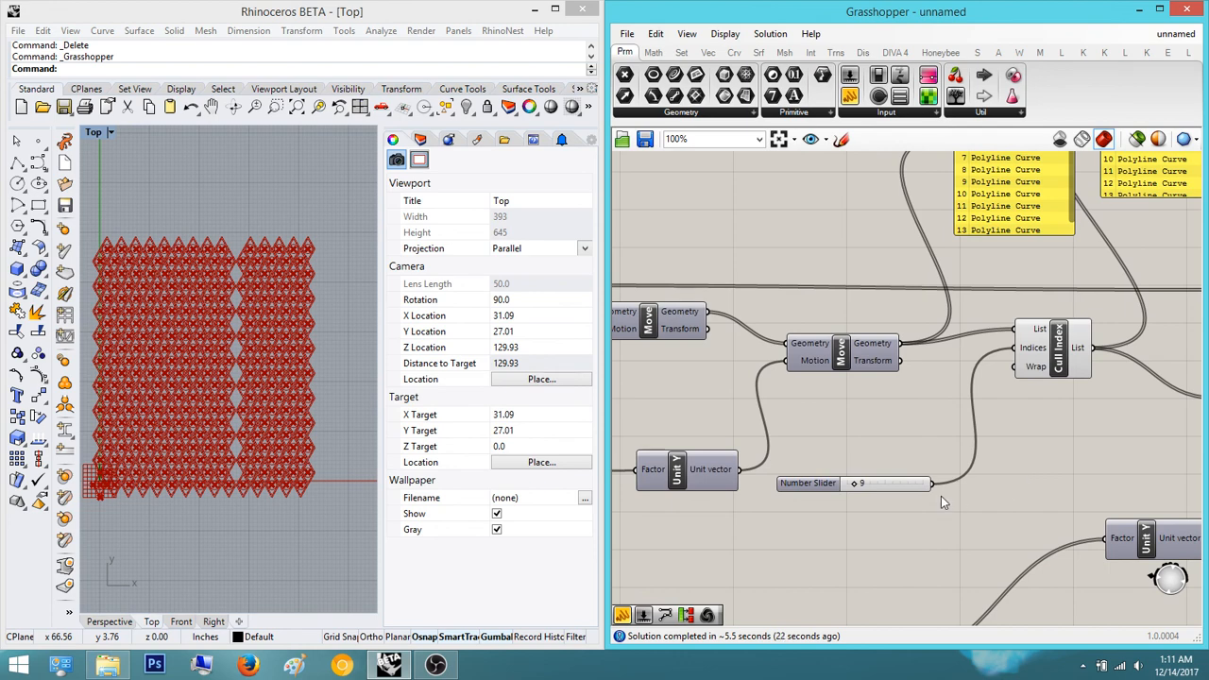
pyautogui.scroll(2, 941, 495)
pyautogui.moveTo(942, 496); pyautogui.dragTo(995, 478, button='right')
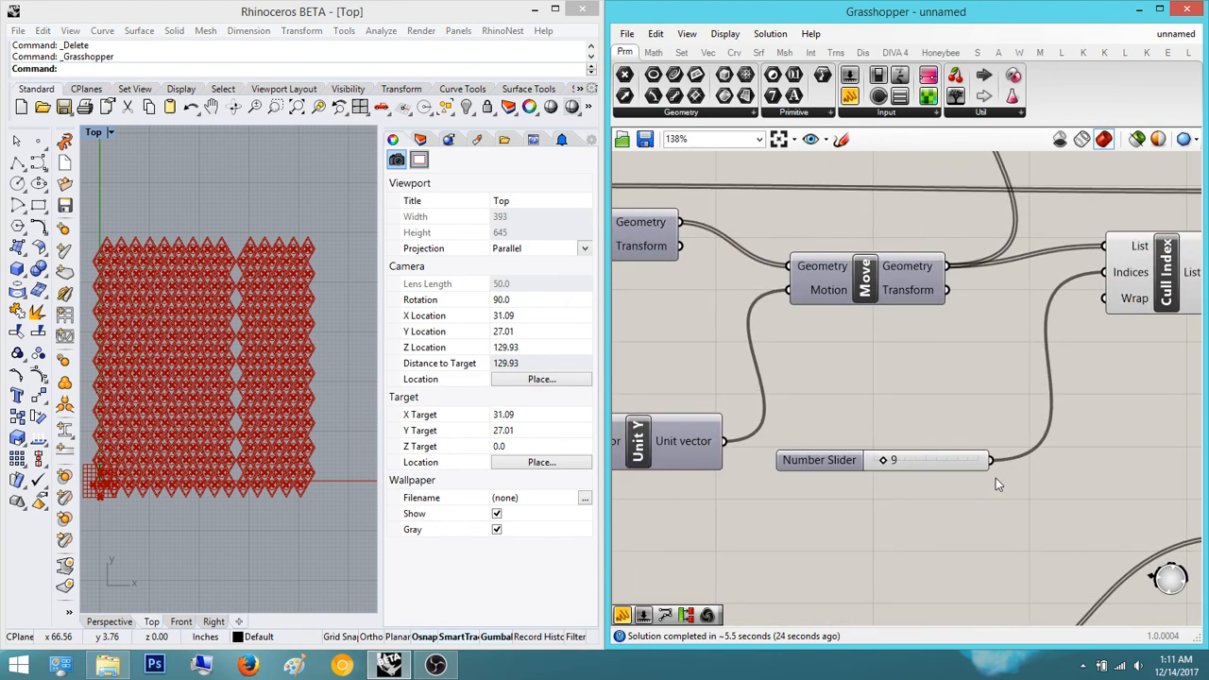
pyautogui.scroll(-3, 1076, 420)
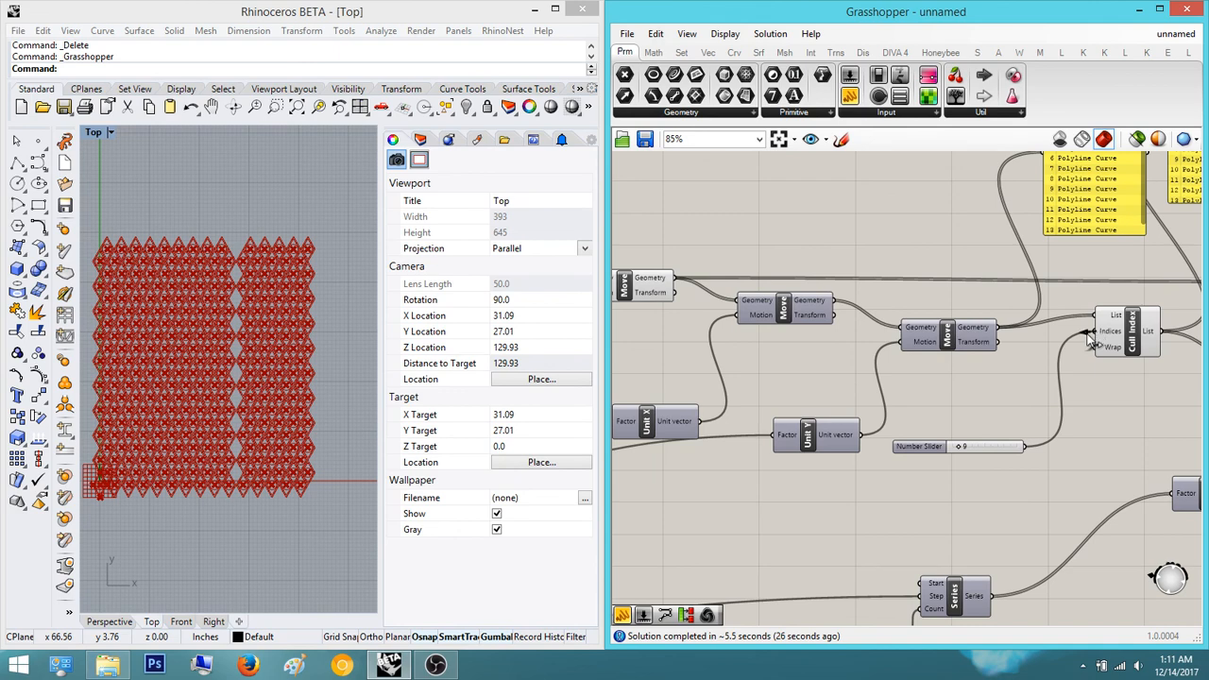
pyautogui.scroll(-2, 1101, 339)
pyautogui.moveTo(1102, 338); pyautogui.dragTo(691, 358, button='right')
pyautogui.scroll(3, 782, 371)
pyautogui.scroll(-1, 779, 371)
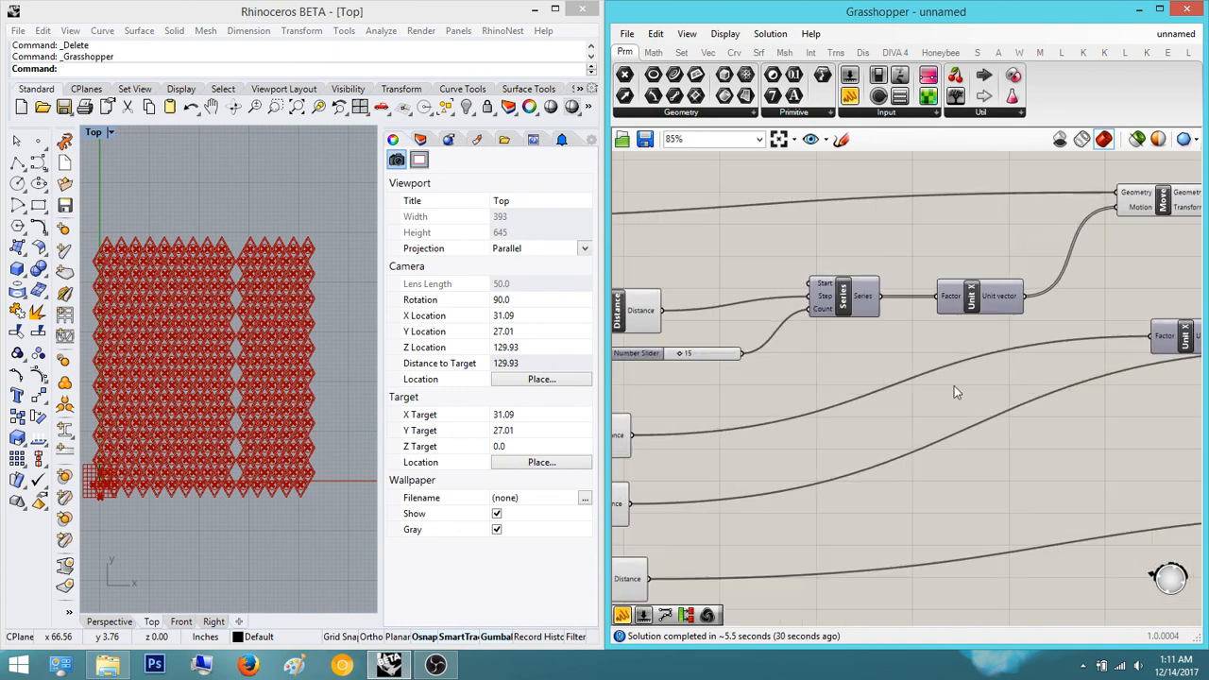
# - Add a Subtraction component below the Series component that feeds Unit X
pyautogui.moveTo(954, 385); pyautogui.dragTo(866, 397, button='right')
pyautogui.moveTo(743, 368); pyautogui.dragTo(888, 363, button='right')
pyautogui.doubleClick(888, 362)
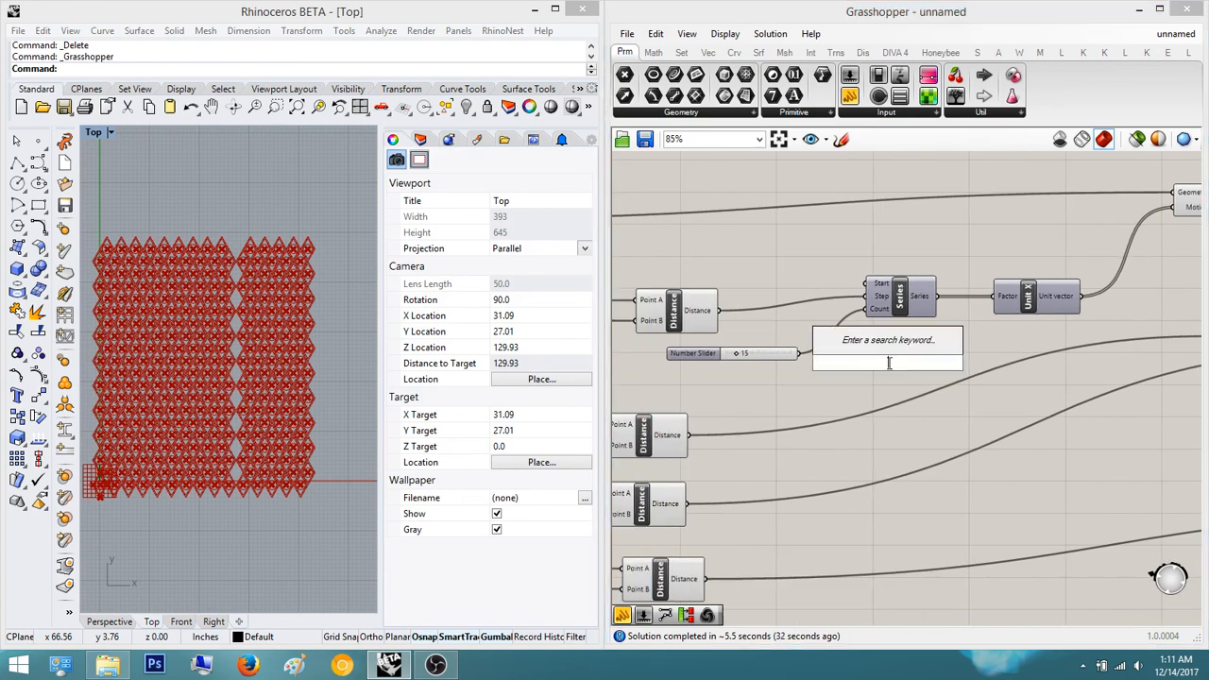
pyautogui.write('subtract')
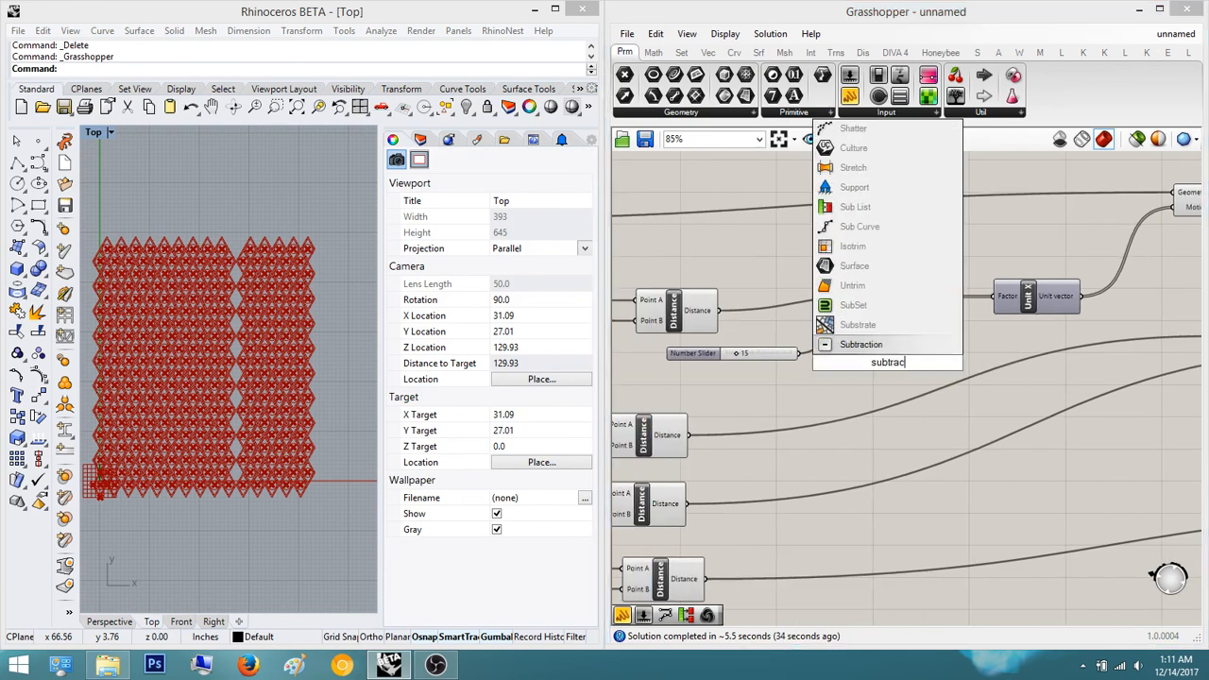
pyautogui.press('Return')
pyautogui.scroll(-3, 887, 370)
pyautogui.scroll(3, 888, 370)
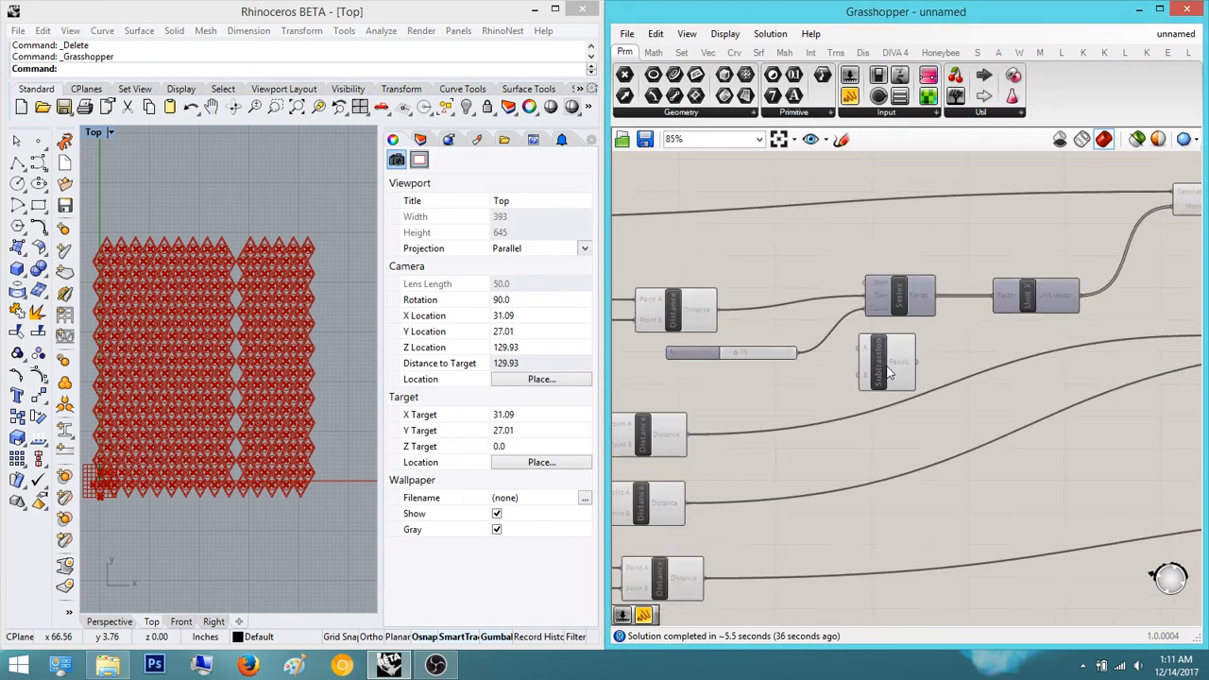
pyautogui.moveTo(910, 376); pyautogui.dragTo(853, 381, button='right')
# - Examine the definition between the new Subtraction component, the Series count slider and the Cull Index slider
pyautogui.scroll(-4, 945, 392)
pyautogui.moveTo(1074, 392); pyautogui.dragTo(825, 406, button='right')
pyautogui.scroll(4, 950, 382)
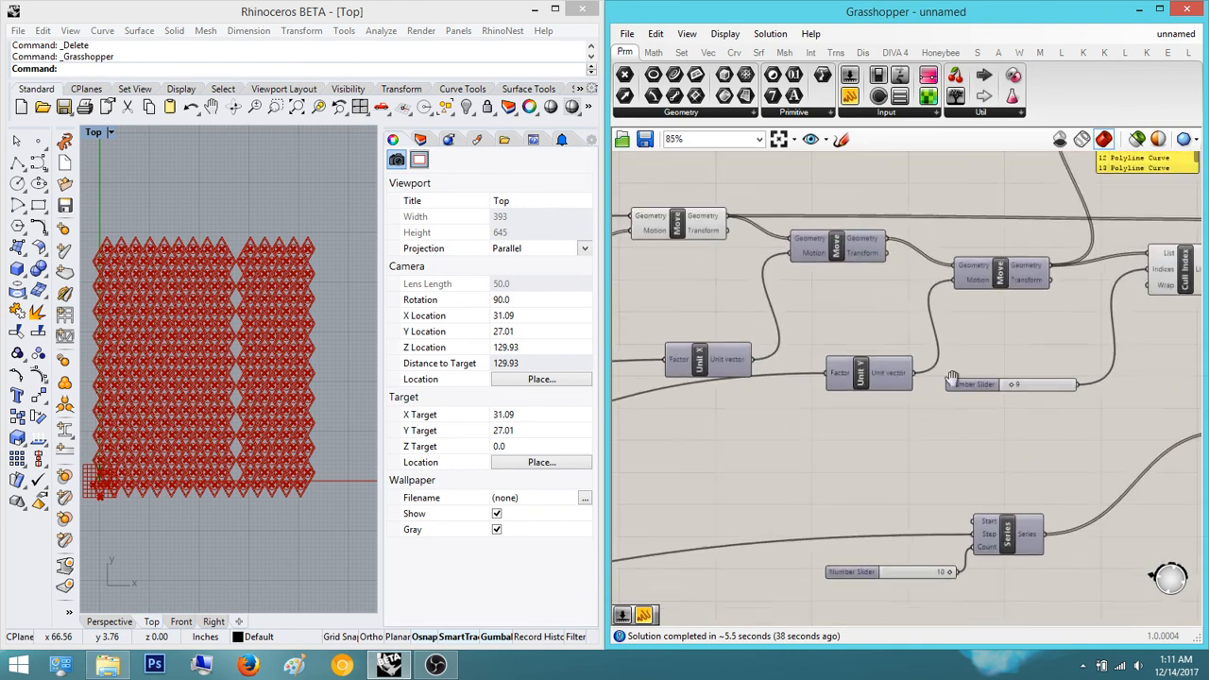
pyautogui.scroll(-4, 950, 382)
pyautogui.moveTo(643, 399); pyautogui.dragTo(1011, 381, button='right')
pyautogui.scroll(4, 892, 380)
pyautogui.moveTo(975, 345); pyautogui.dragTo(964, 351)
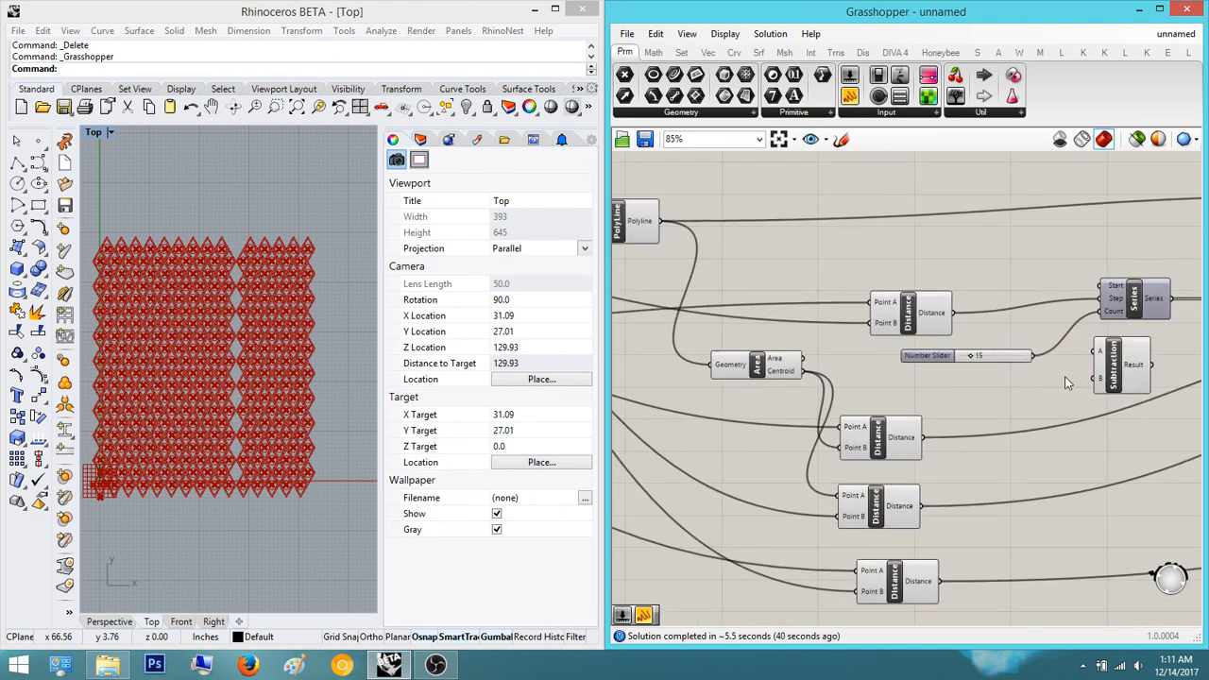
pyautogui.scroll(1, 913, 459)
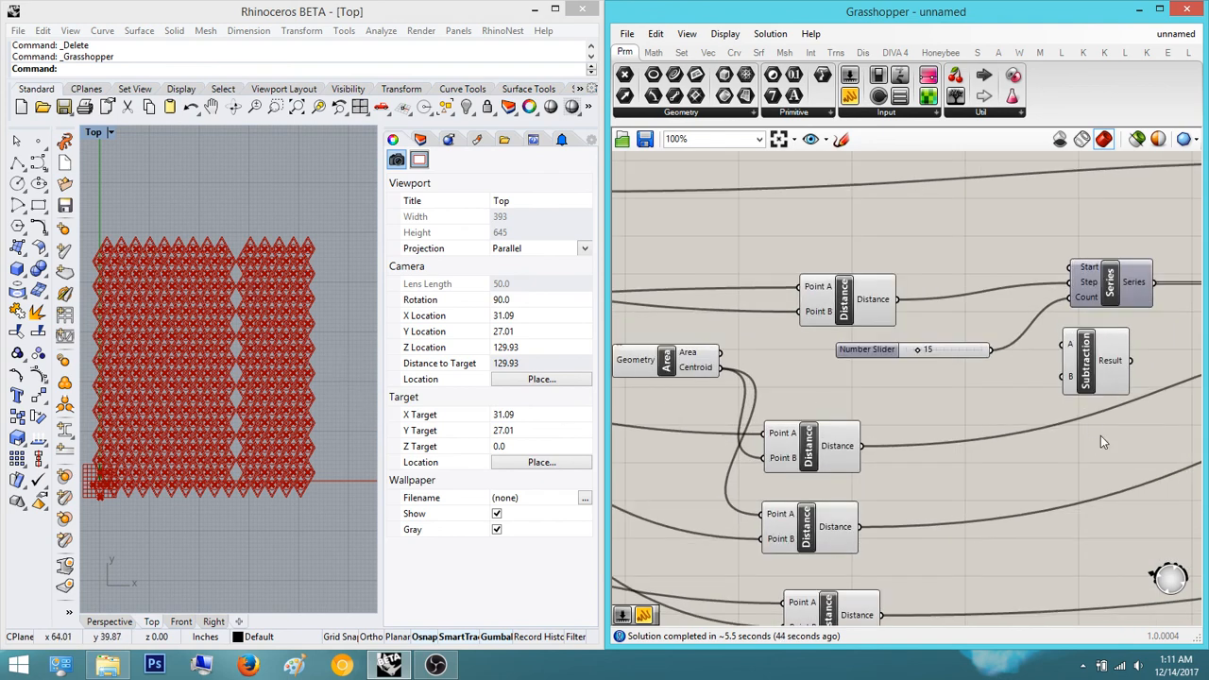
pyautogui.scroll(-2, 842, 430)
pyautogui.moveTo(1096, 436); pyautogui.dragTo(869, 431, button='right')
pyautogui.scroll(-2, 996, 402)
pyautogui.moveTo(1002, 399); pyautogui.dragTo(823, 430, button='right')
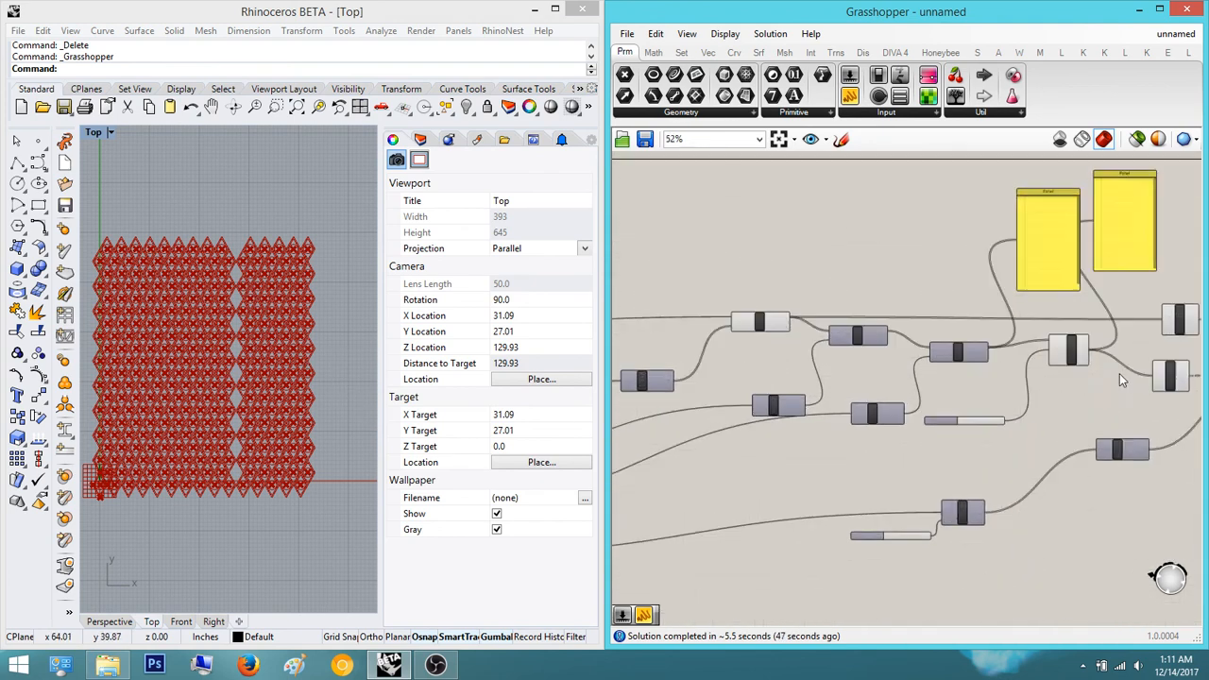
pyautogui.scroll(3, 1119, 377)
pyautogui.moveTo(996, 404); pyautogui.dragTo(1153, 376, button='right')
pyautogui.scroll(-2, 1152, 376)
pyautogui.moveTo(862, 421); pyautogui.dragTo(954, 403, button='right')
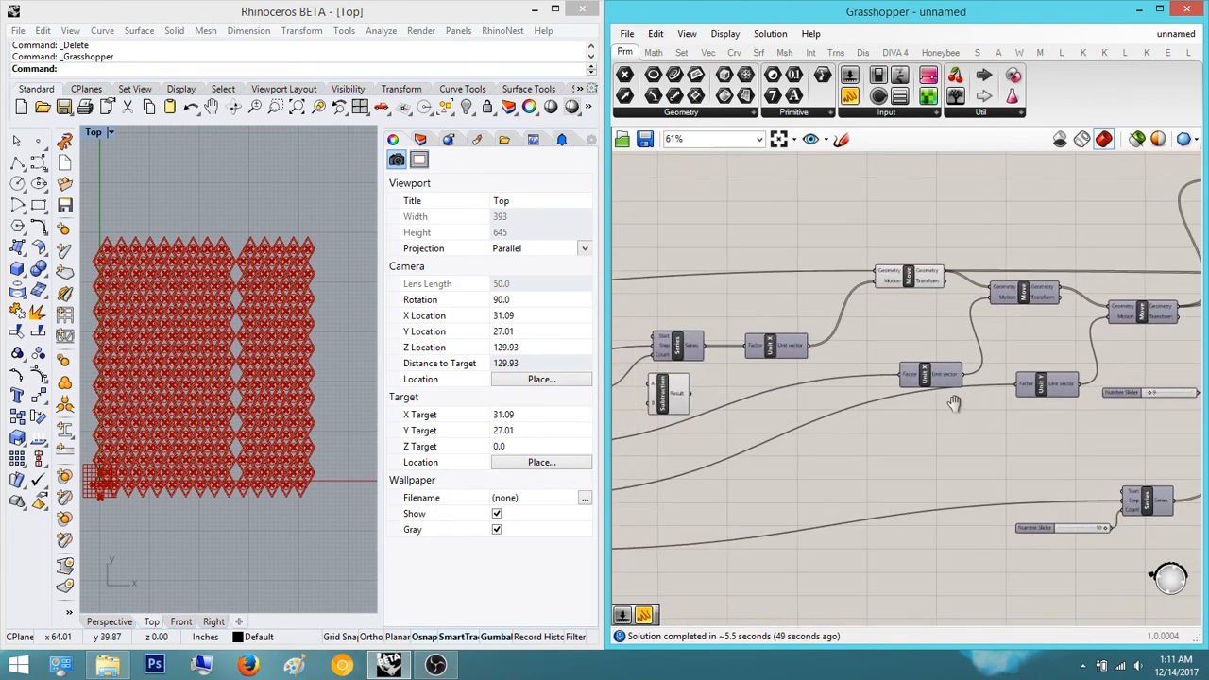
pyautogui.scroll(-2, 956, 404)
pyautogui.scroll(2, 755, 410)
pyautogui.moveTo(760, 411); pyautogui.dragTo(800, 404, button='right')
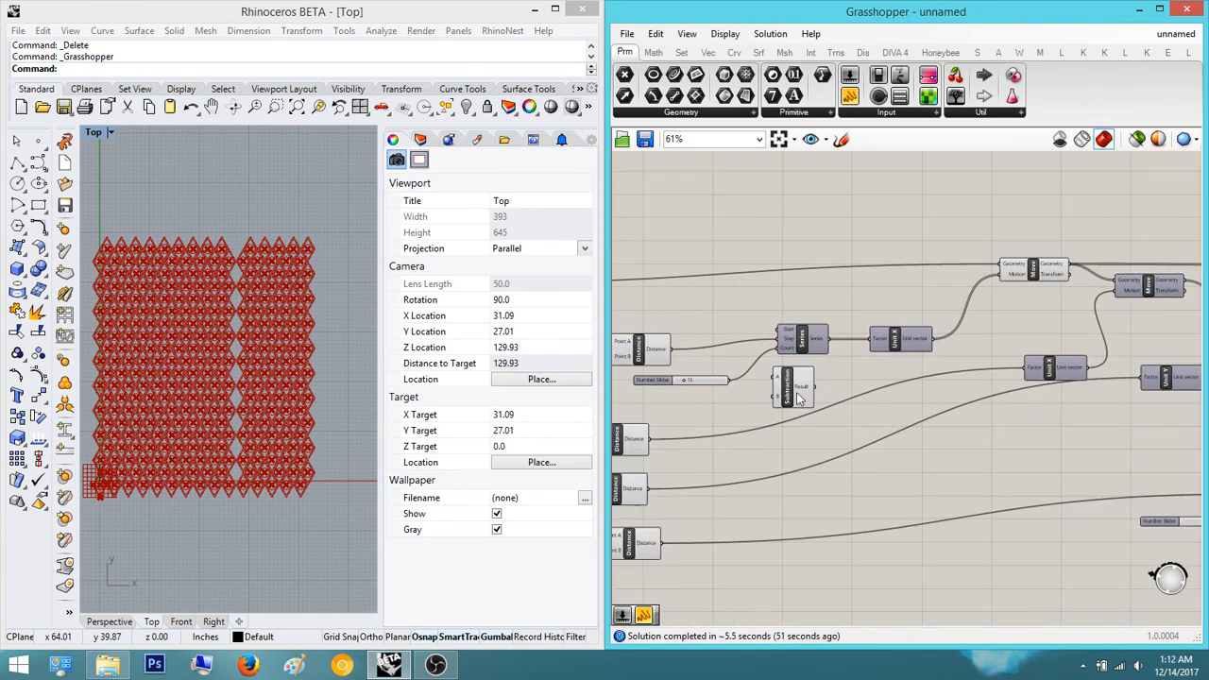
# - Connect the Series count slider to input A of Subtraction, and move Subtraction below the slider feeding Cull Index
pyautogui.scroll(2, 796, 397)
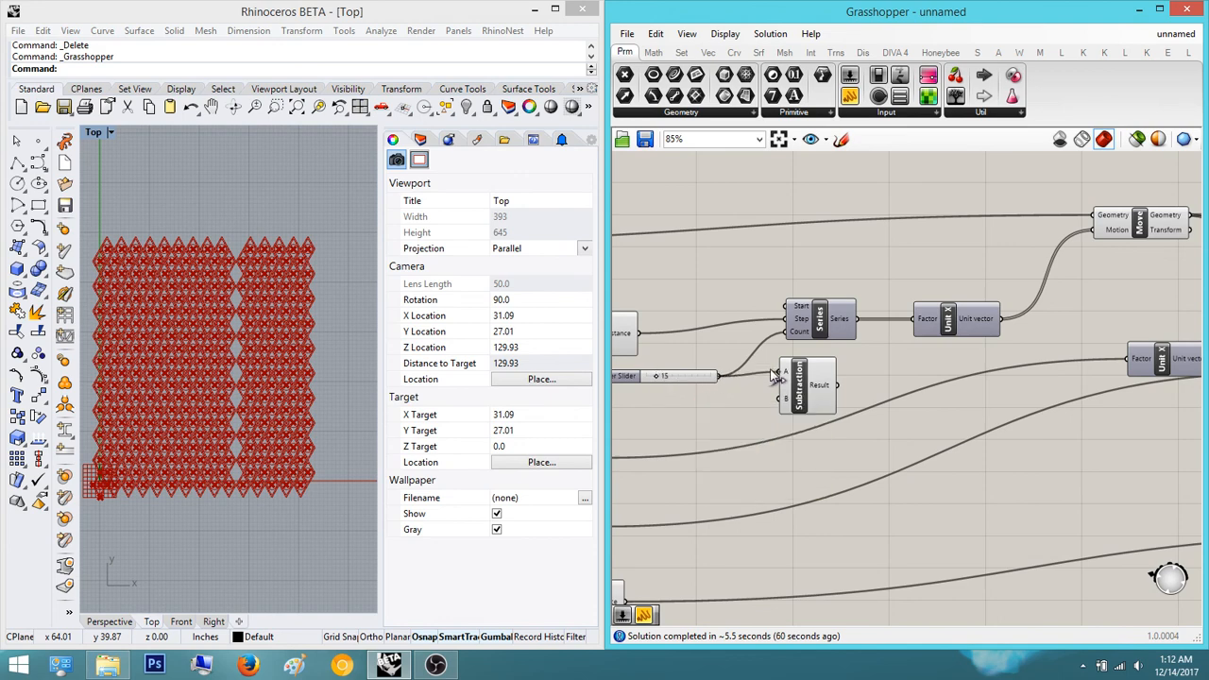
pyautogui.scroll(-3, 881, 425)
pyautogui.moveTo(884, 437); pyautogui.dragTo(681, 414, button='right')
pyautogui.moveTo(640, 379); pyautogui.dragTo(1046, 386)
pyautogui.scroll(2, 1061, 380)
pyautogui.scroll(1, 1061, 377)
pyautogui.moveTo(1061, 378); pyautogui.dragTo(981, 412, button='right')
pyautogui.moveTo(911, 408); pyautogui.dragTo(911, 449)
# - Create a Number Slider with the value 1 and connect it to input B of Subtraction
pyautogui.doubleClick(1012, 450)
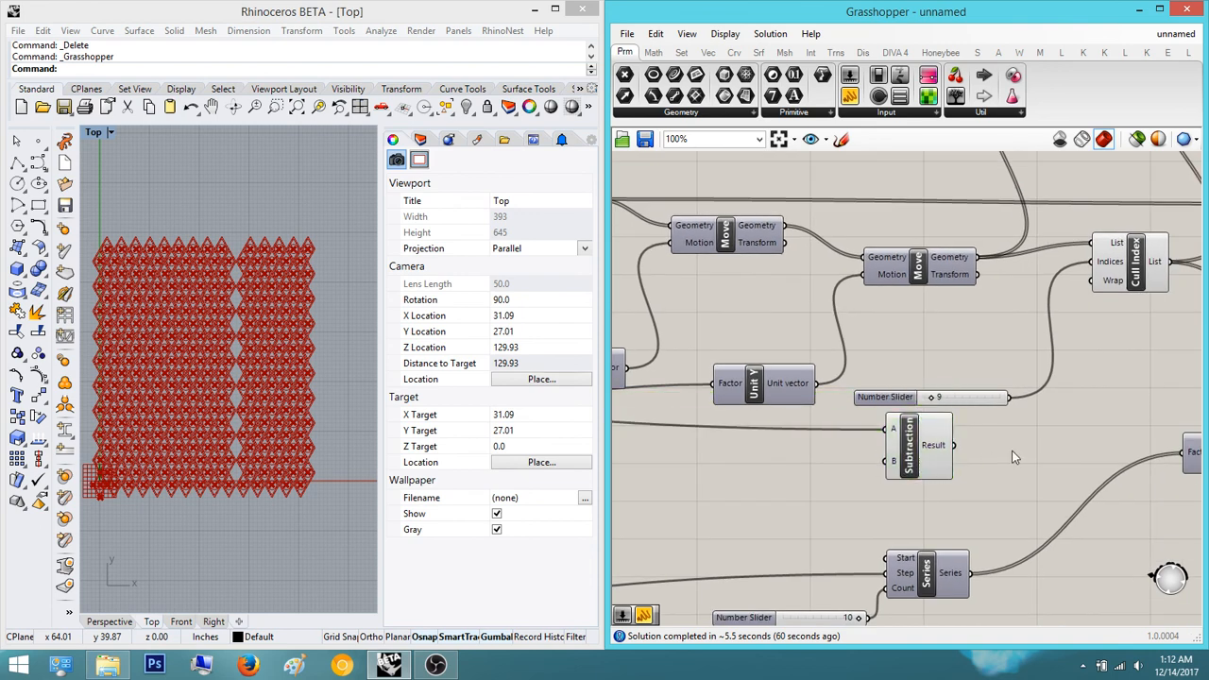
pyautogui.write('1')
pyautogui.press('Return')
pyautogui.moveTo(1013, 451); pyautogui.dragTo(774, 470)
pyautogui.moveTo(868, 470); pyautogui.dragTo(893, 462)
# - Connect the Subtraction result to the Indices of Cull Index and delete the old slider wired to that input
pyautogui.moveTo(970, 447); pyautogui.dragTo(914, 471, button='right')
pyautogui.moveTo(902, 468); pyautogui.dragTo(1039, 284)
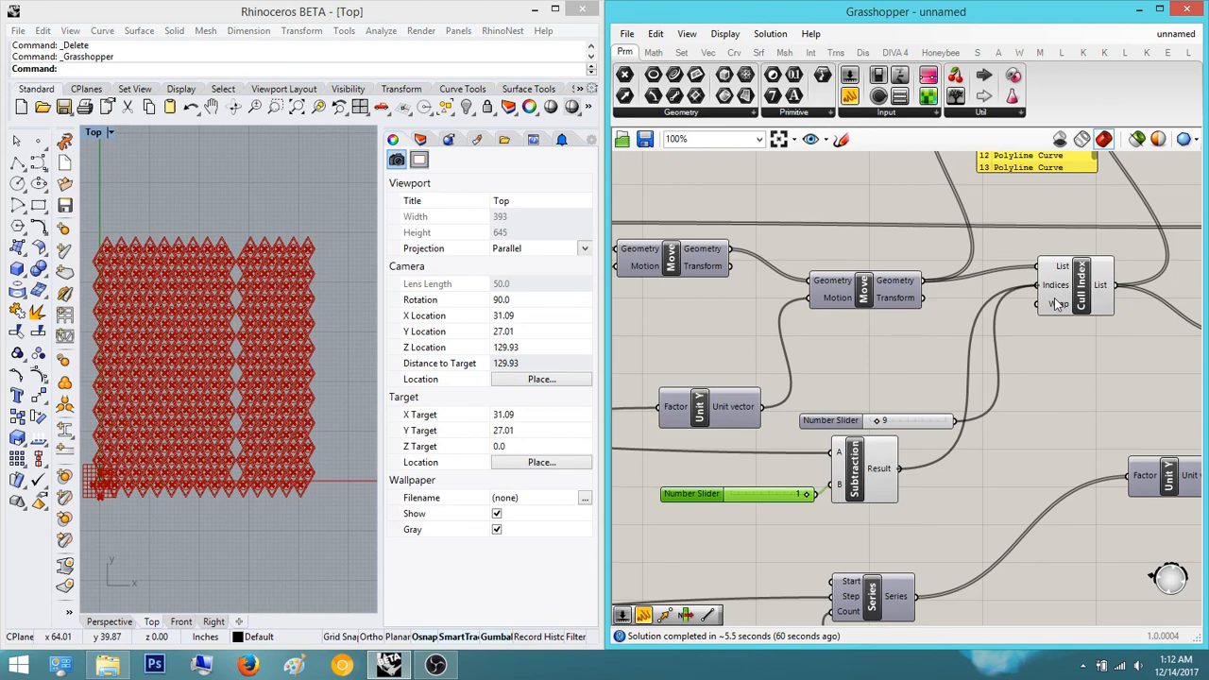
pyautogui.moveTo(1038, 372); pyautogui.dragTo(1139, 340, button='right')
pyautogui.scroll(3, 928, 427)
pyautogui.click(972, 401)
pyautogui.moveTo(975, 405); pyautogui.dragTo(1160, 387, button='right')
pyautogui.press('Delete')
# - Check the count slider's wiring and align the slider with value 1 beside input B of Subtraction
pyautogui.scroll(-3, 950, 431)
pyautogui.scroll(-3, 1024, 418)
pyautogui.moveTo(778, 413); pyautogui.dragTo(1019, 384, button='right')
pyautogui.scroll(3, 793, 372)
pyautogui.scroll(5, 778, 365)
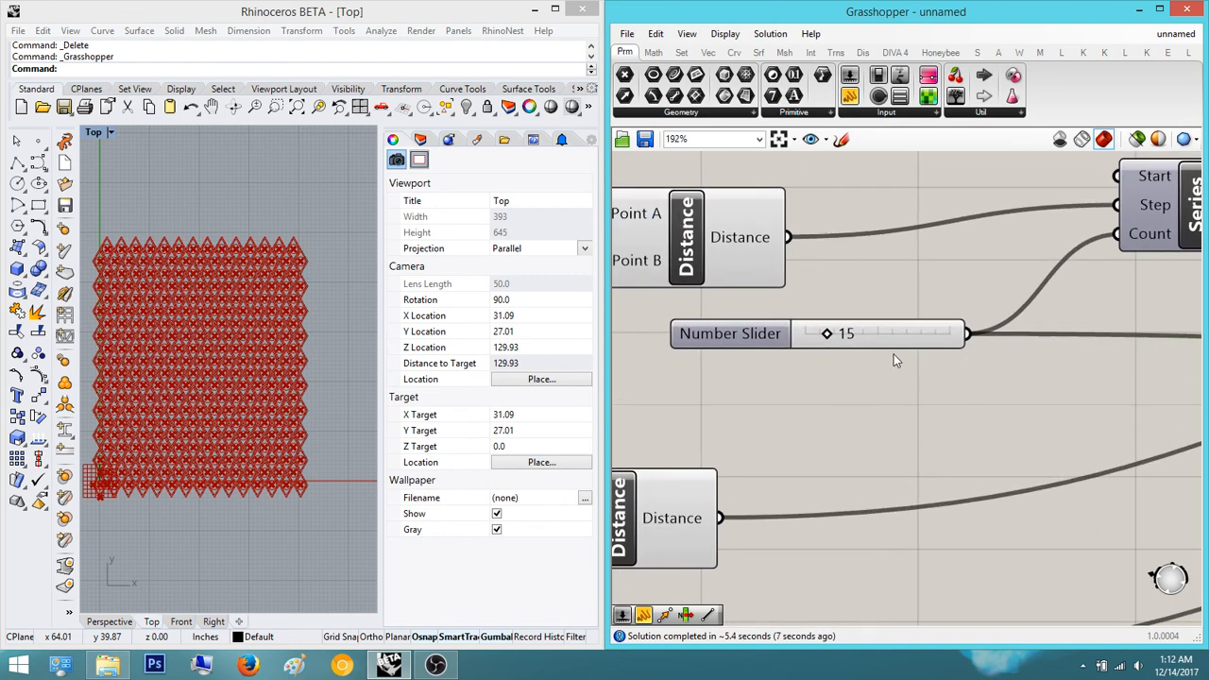
pyautogui.scroll(-7, 924, 333)
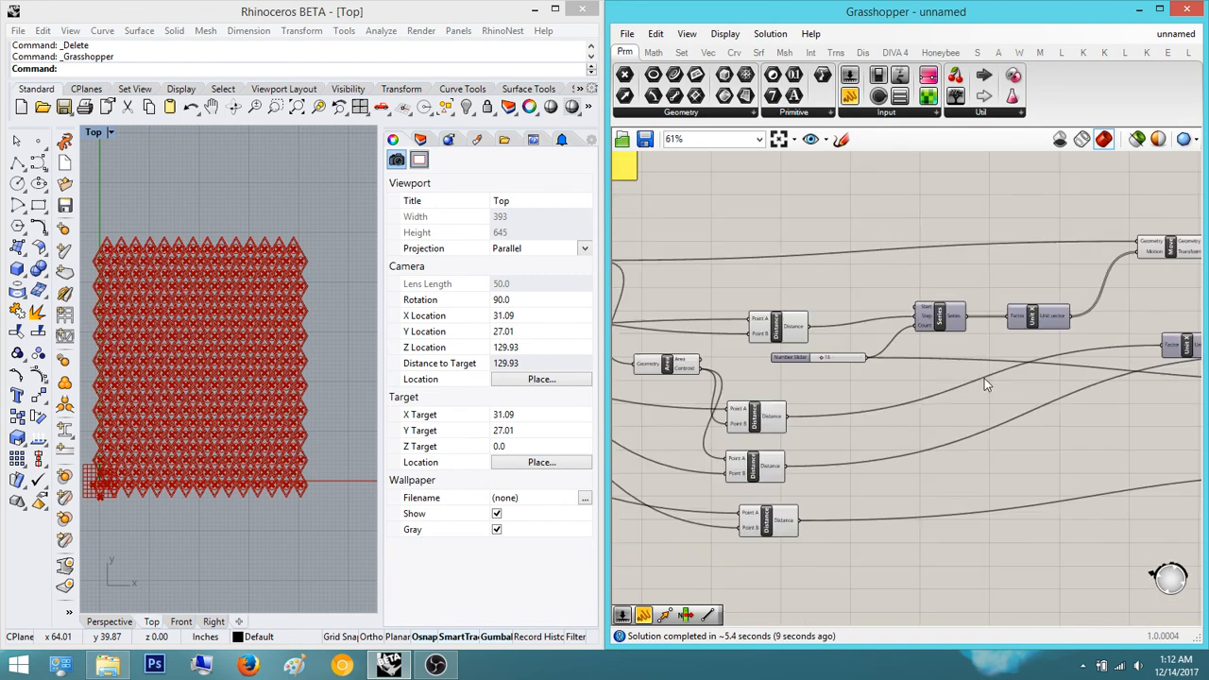
pyautogui.scroll(2, 961, 414)
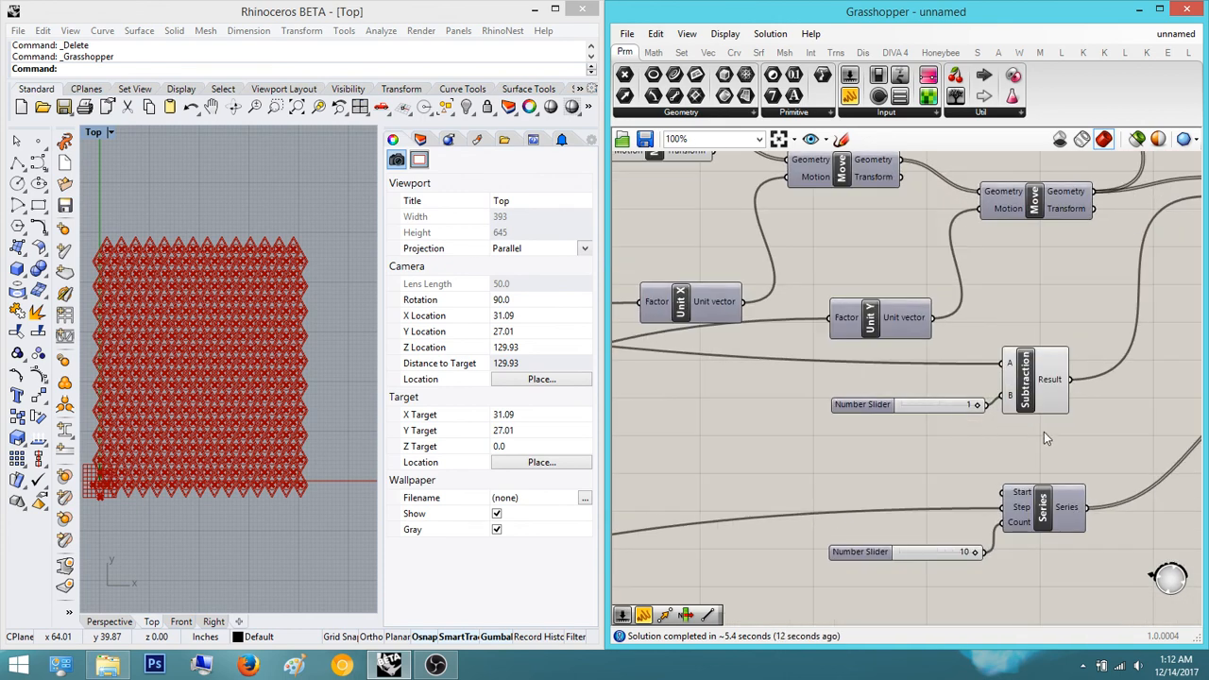
pyautogui.click(923, 390)
pyautogui.moveTo(940, 398); pyautogui.dragTo(934, 401)
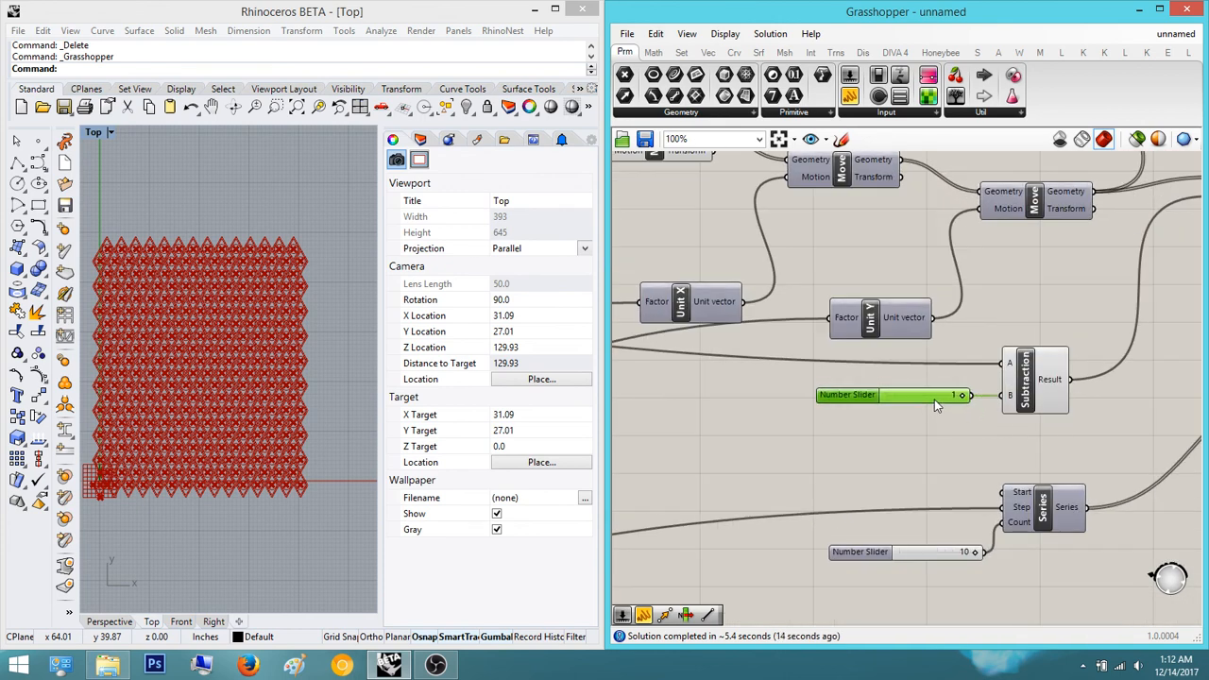
pyautogui.click(1107, 325)
# - Move the Partition List component clear of the Offset Curve component, just before Region Difference
pyautogui.scroll(-3, 1107, 327)
pyautogui.moveTo(1107, 331); pyautogui.dragTo(948, 332, button='right')
pyautogui.moveTo(1039, 348); pyautogui.dragTo(777, 342, button='right')
pyautogui.moveTo(925, 346); pyautogui.dragTo(869, 348, button='right')
pyautogui.scroll(1, 1017, 314)
pyautogui.moveTo(1065, 289); pyautogui.dragTo(938, 330, button='right')
pyautogui.moveTo(1004, 261); pyautogui.dragTo(907, 398, button='right')
pyautogui.scroll(2, 906, 405)
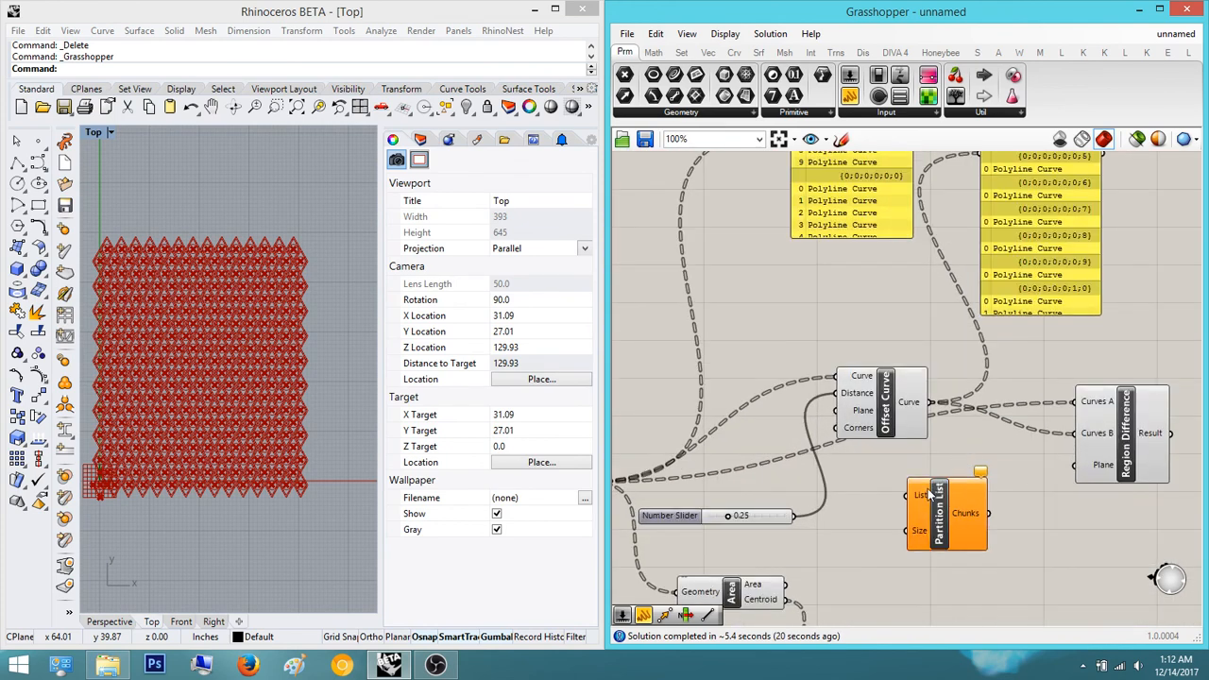
pyautogui.moveTo(912, 498); pyautogui.dragTo(970, 486)
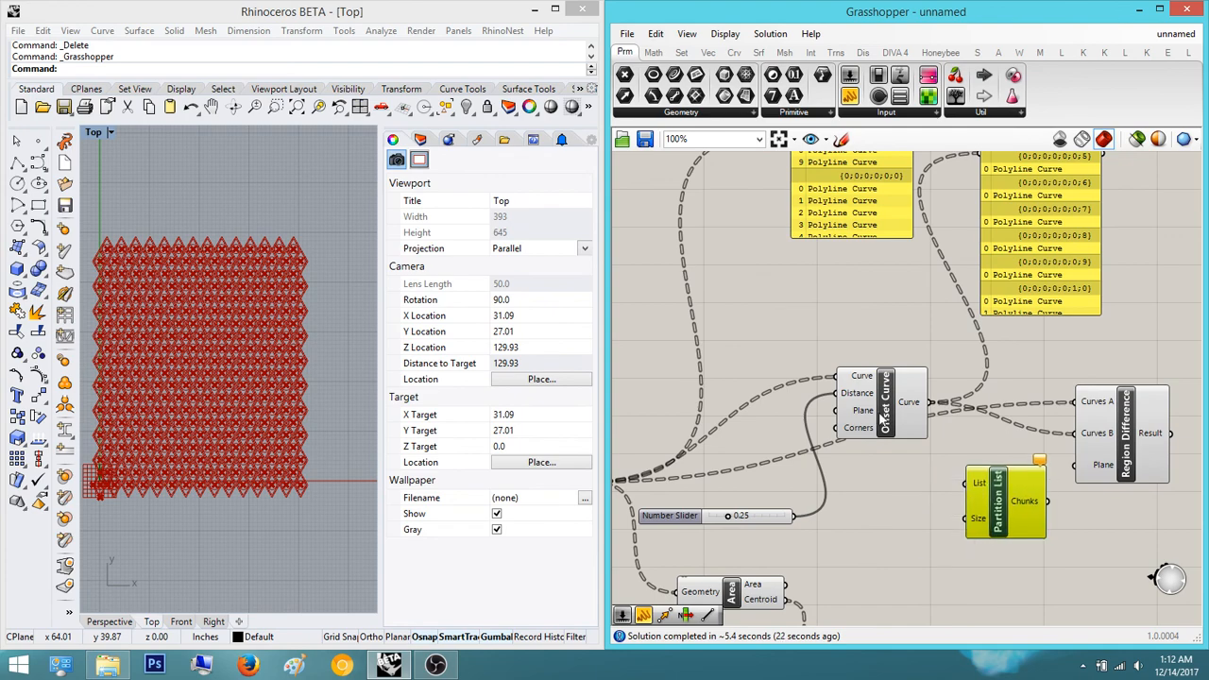
# - Examine the branches in the Move panel and highlight the diamonds produced by the final Move component
pyautogui.moveTo(883, 419); pyautogui.dragTo(938, 392, button='right')
pyautogui.moveTo(982, 376)
pyautogui.mouseDown()
pyautogui.moveTo(1018, 456)
pyautogui.moveTo(1029, 397)
pyautogui.moveTo(998, 385)
pyautogui.mouseUp()
pyautogui.moveTo(986, 282); pyautogui.dragTo(991, 405, button='right')
pyautogui.moveTo(914, 237); pyautogui.dragTo(980, 344, button='right')
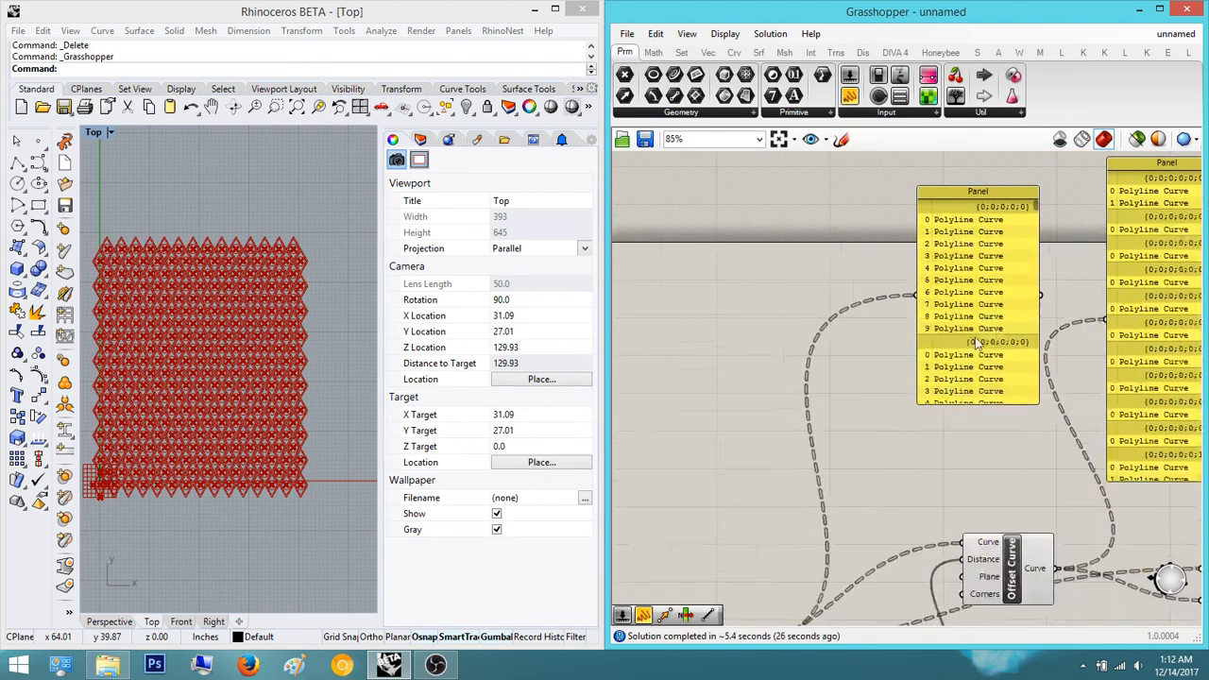
pyautogui.scroll(-2, 850, 491)
pyautogui.moveTo(748, 614); pyautogui.dragTo(865, 500, button='right')
pyautogui.scroll(3, 865, 498)
pyautogui.click(820, 510)
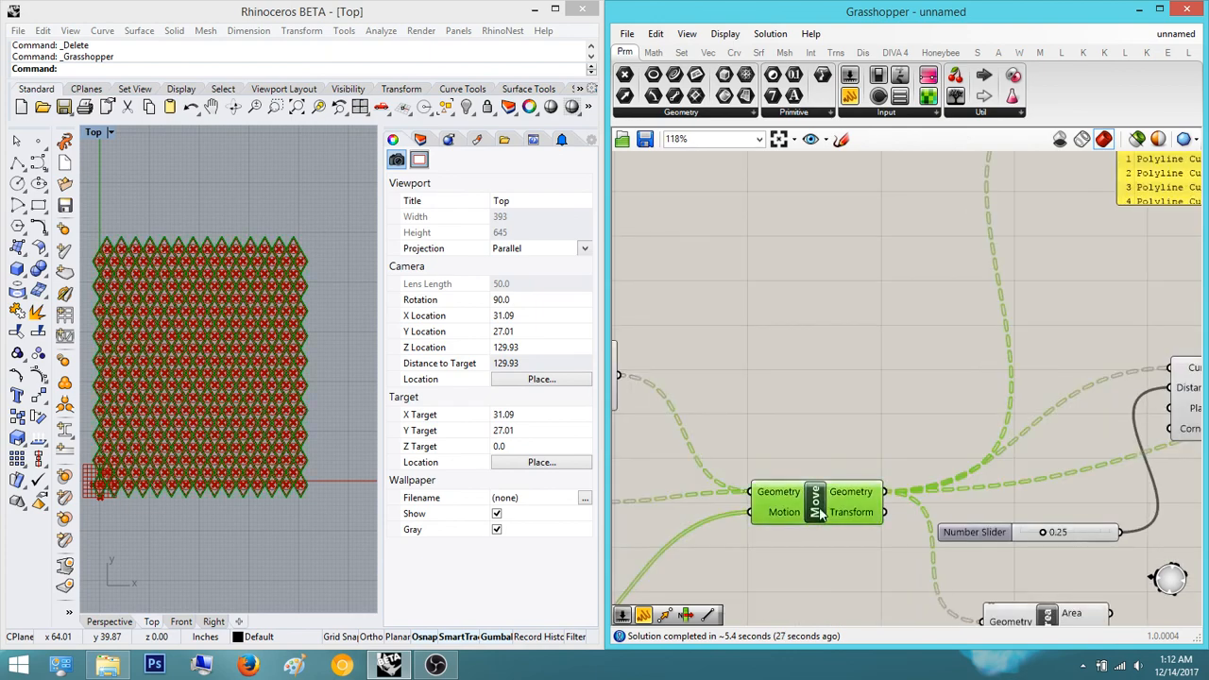
pyautogui.click(797, 427)
pyautogui.scroll(-3, 944, 437)
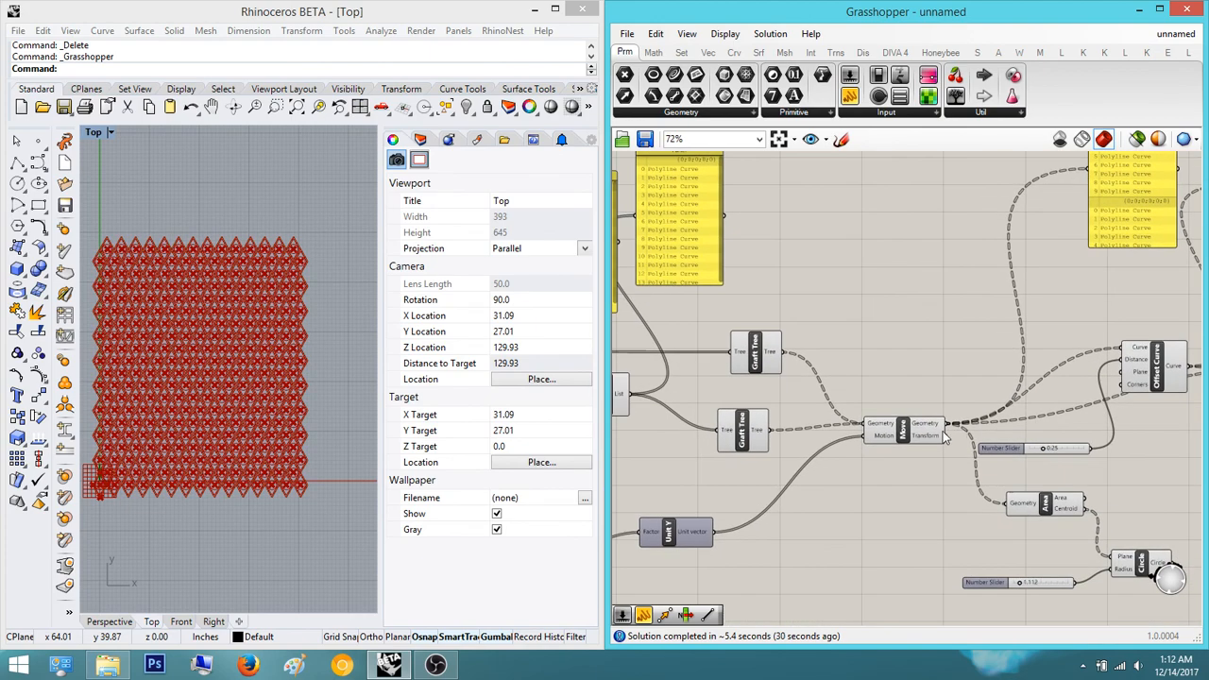
# - Trace the final Move's motion back through Unit Y to its Series component, and examine the Count slider
pyautogui.moveTo(794, 502); pyautogui.dragTo(1016, 376, button='right')
pyautogui.moveTo(860, 425); pyautogui.dragTo(1075, 336, button='right')
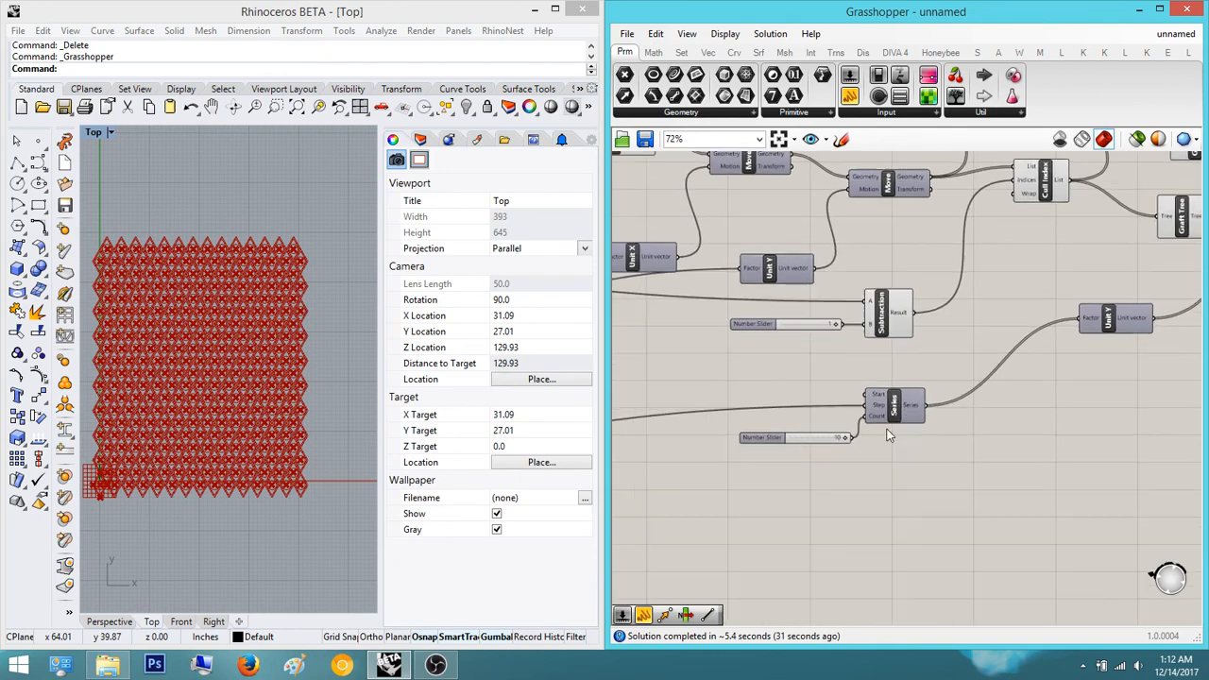
pyautogui.scroll(4, 855, 438)
pyautogui.moveTo(848, 439); pyautogui.dragTo(977, 412, button='right')
pyautogui.scroll(-2, 977, 411)
pyautogui.scroll(2, 978, 412)
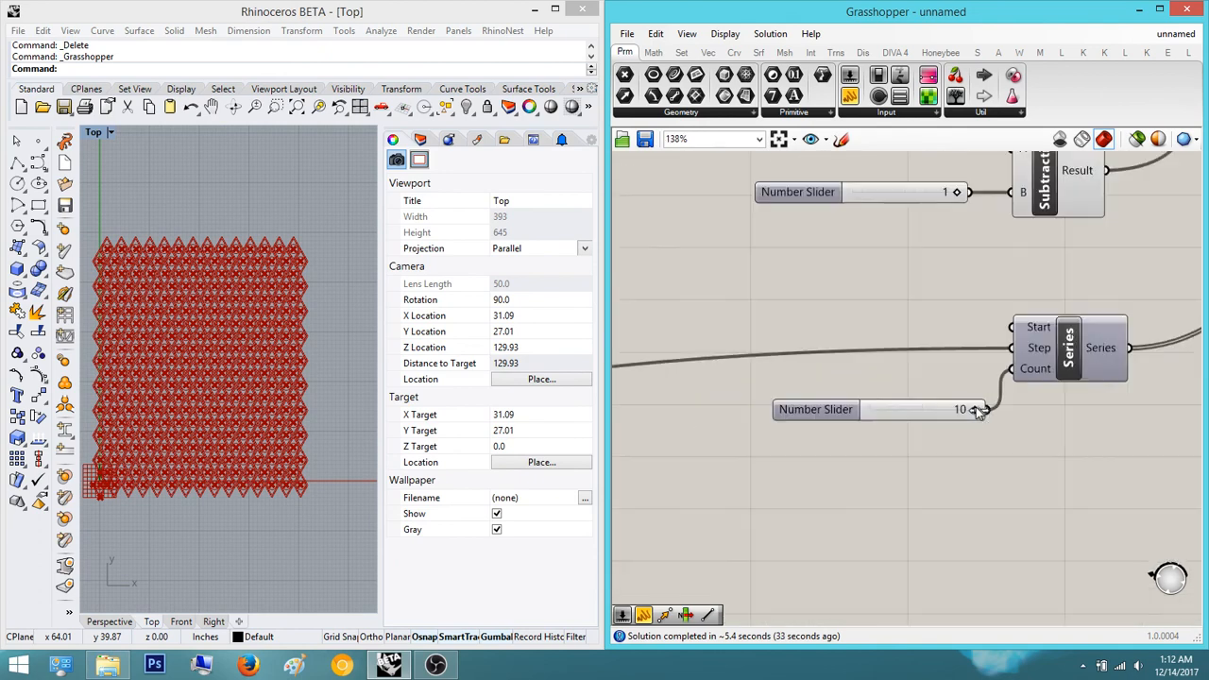
pyautogui.scroll(1, 873, 423)
pyautogui.scroll(-4, 949, 370)
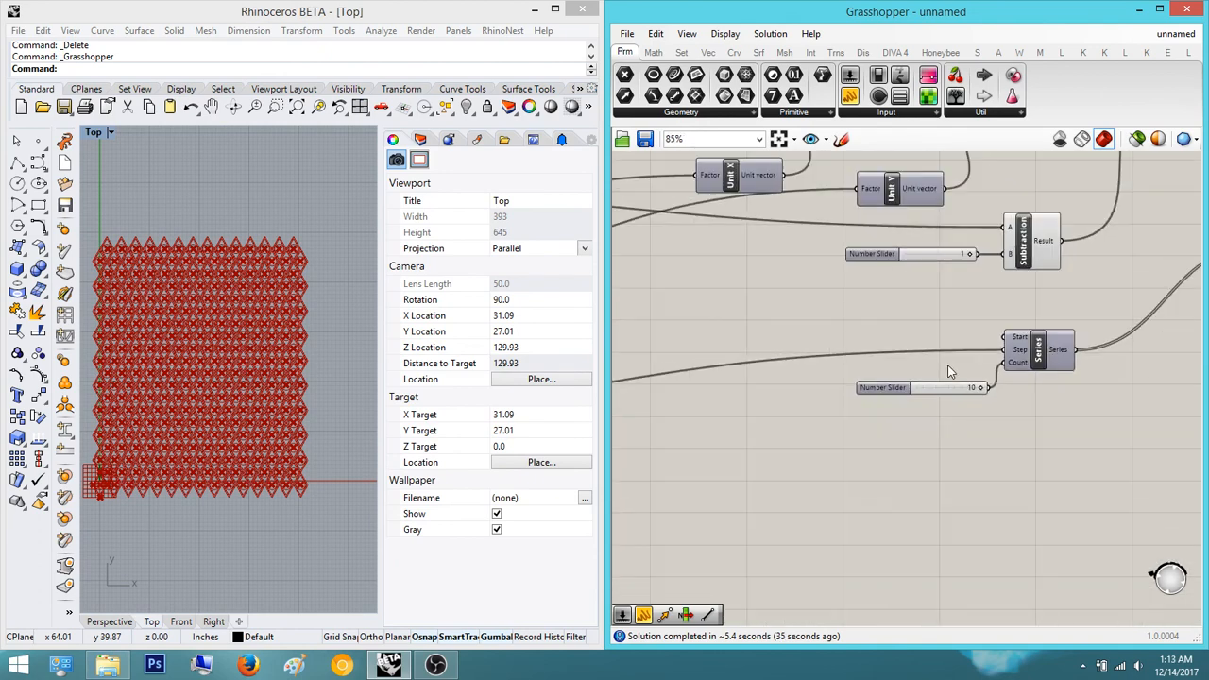
# - Set the numeric range of the slider feeding the lower Series component's Count to 20
pyautogui.scroll(3, 994, 380)
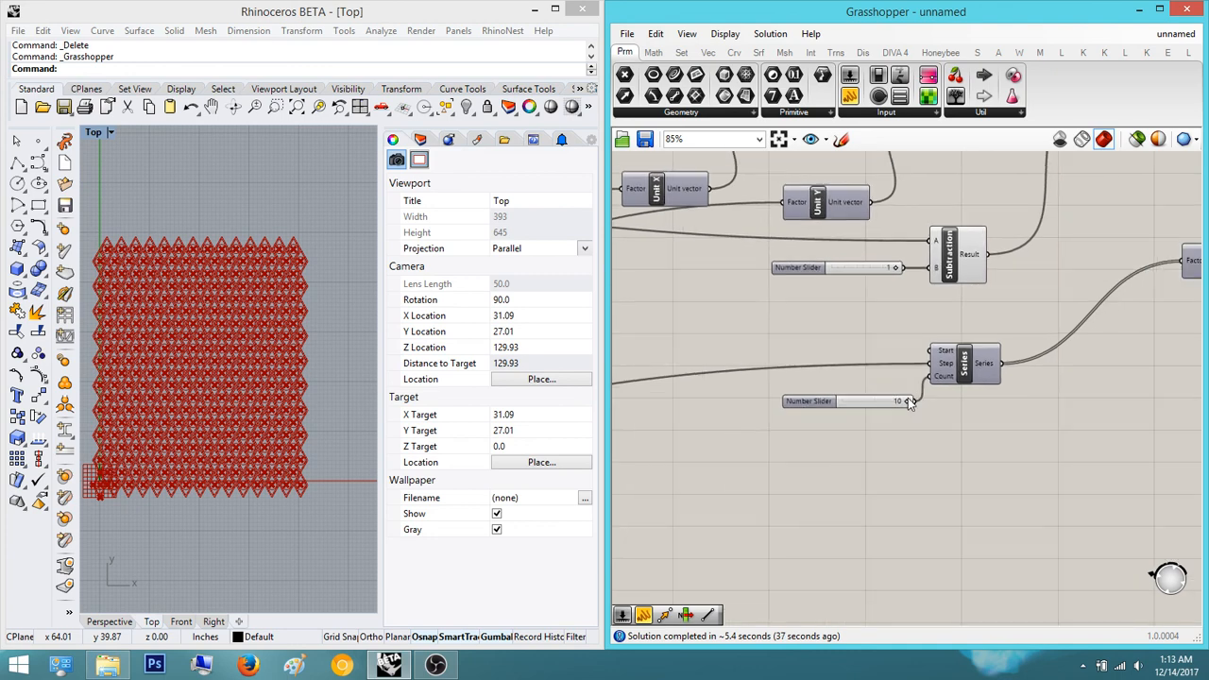
pyautogui.doubleClick(786, 399)
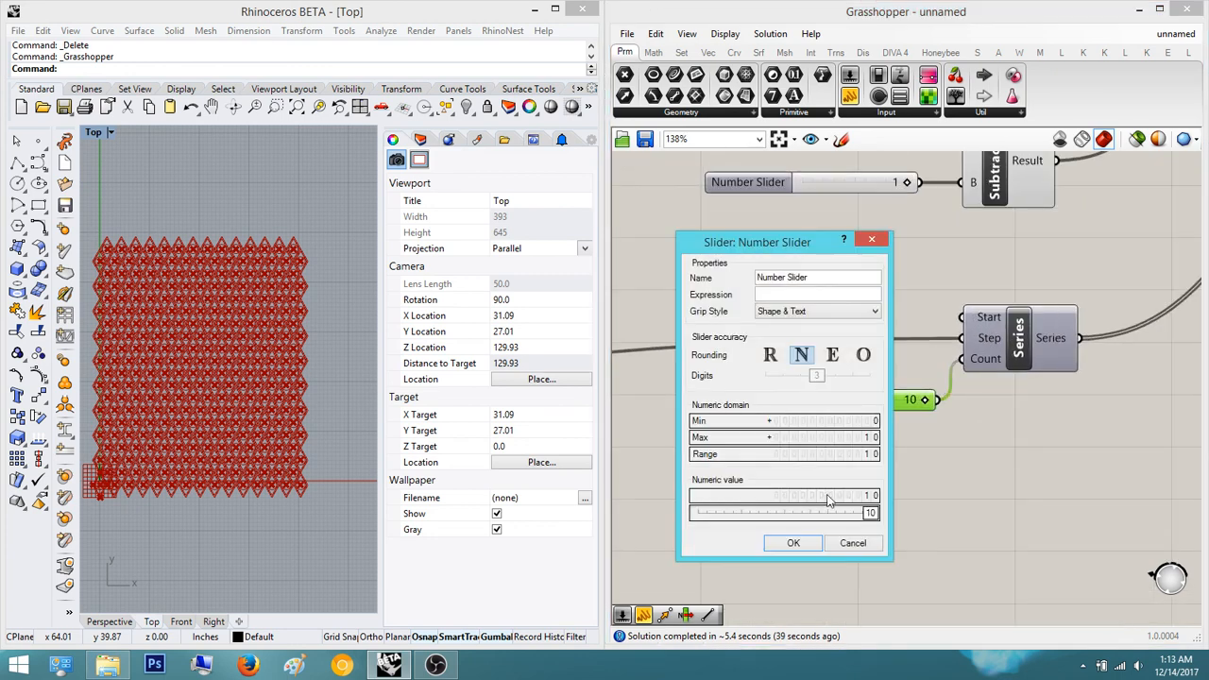
pyautogui.click(875, 455)
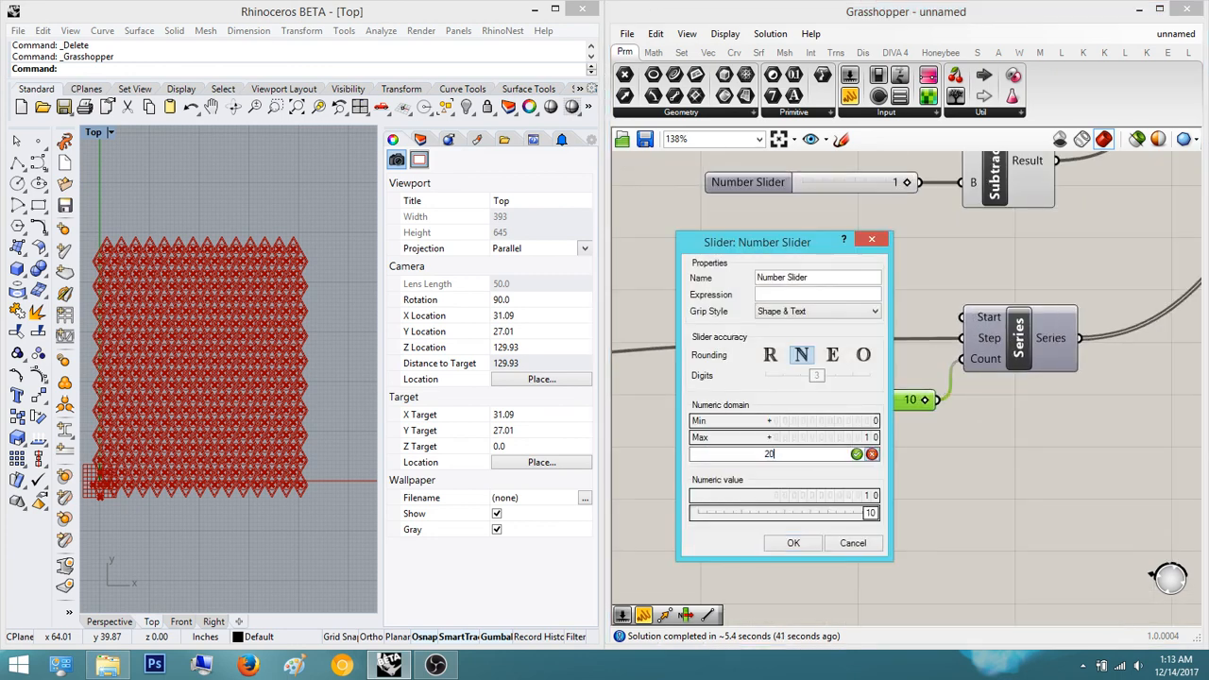
pyautogui.press('Return')
pyautogui.click(793, 545)
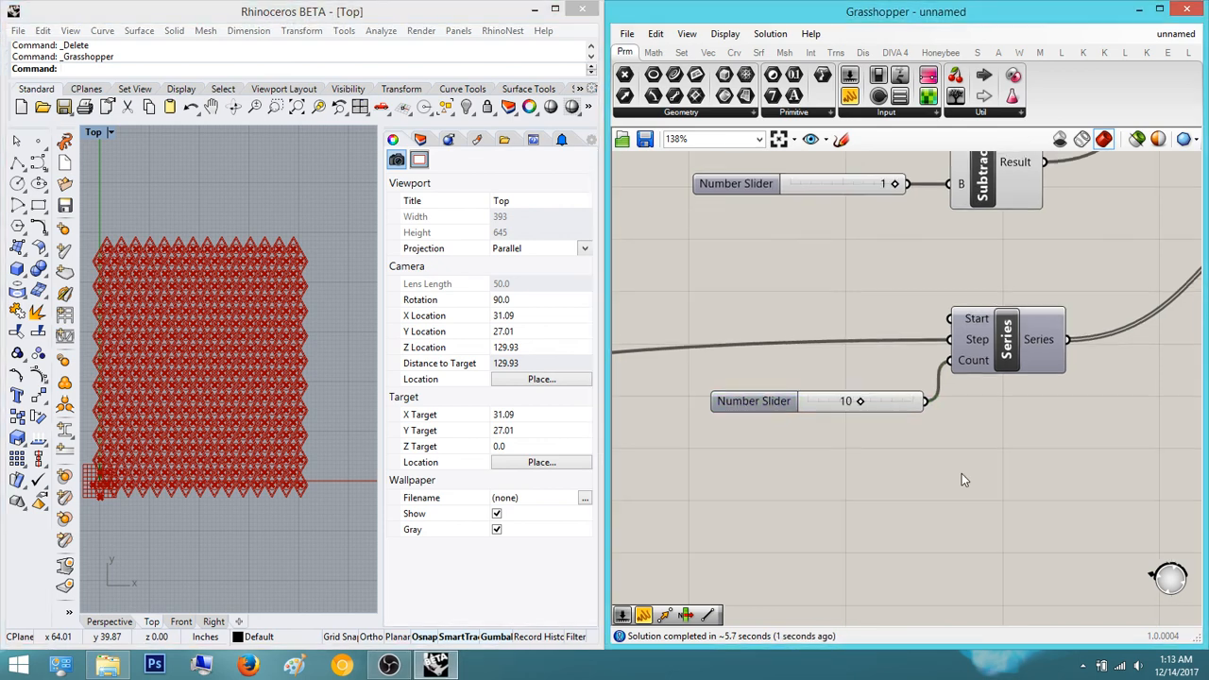
pyautogui.scroll(6, 907, 444)
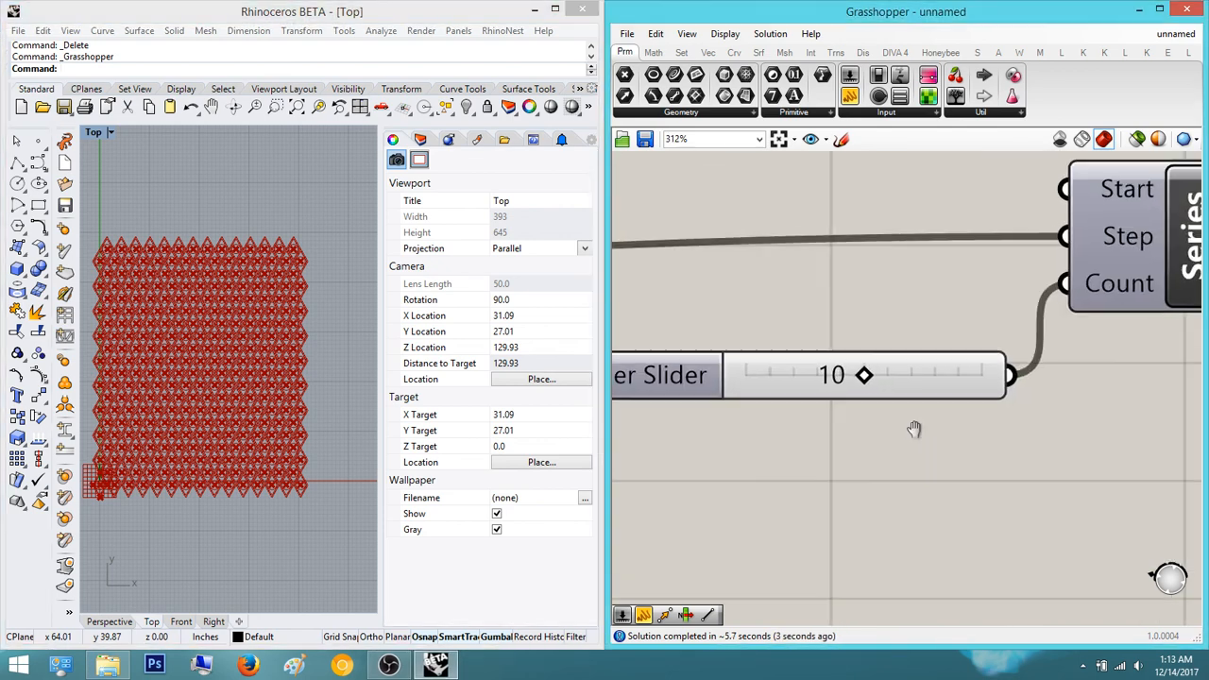
pyautogui.doubleClick(653, 375)
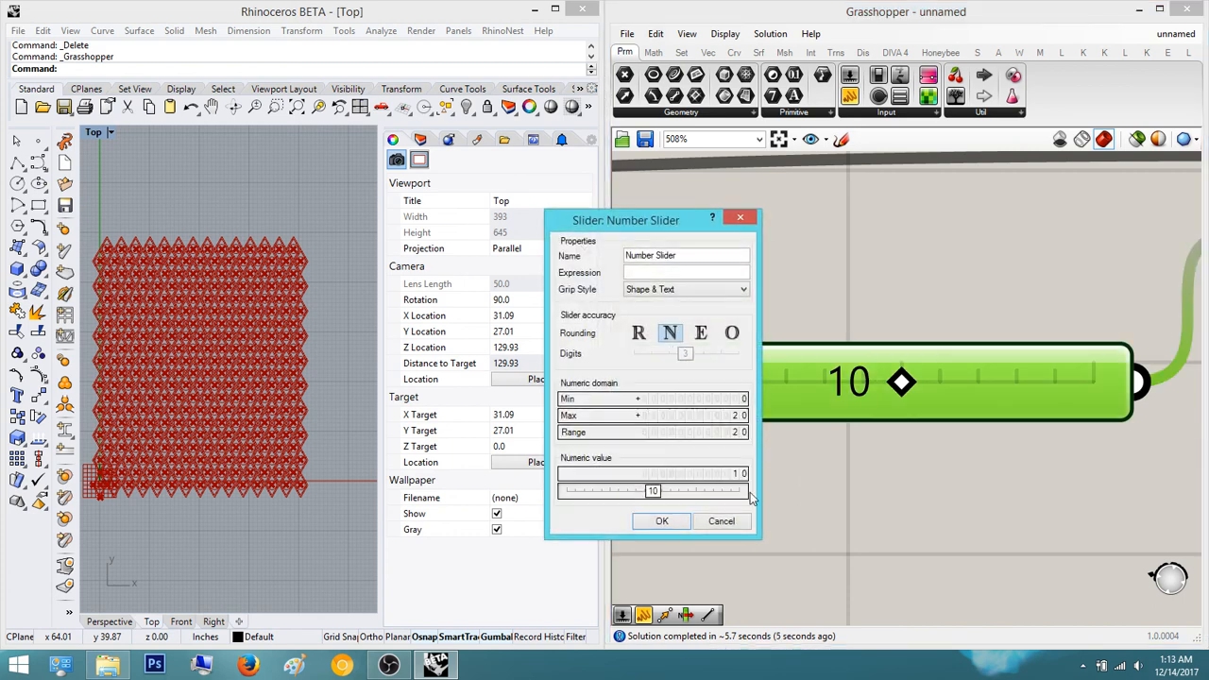
pyautogui.click(721, 522)
# - Set the value of the lower Series component's Count slider to 12
pyautogui.scroll(1, 896, 355)
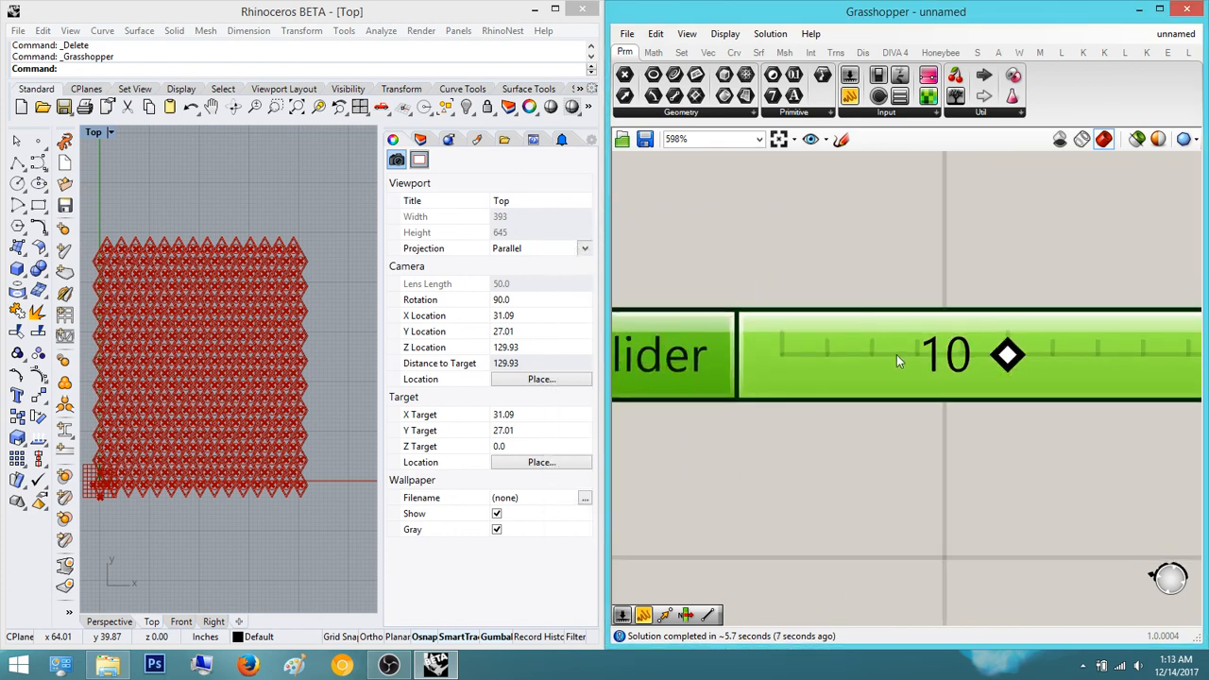
pyautogui.doubleClick(730, 365)
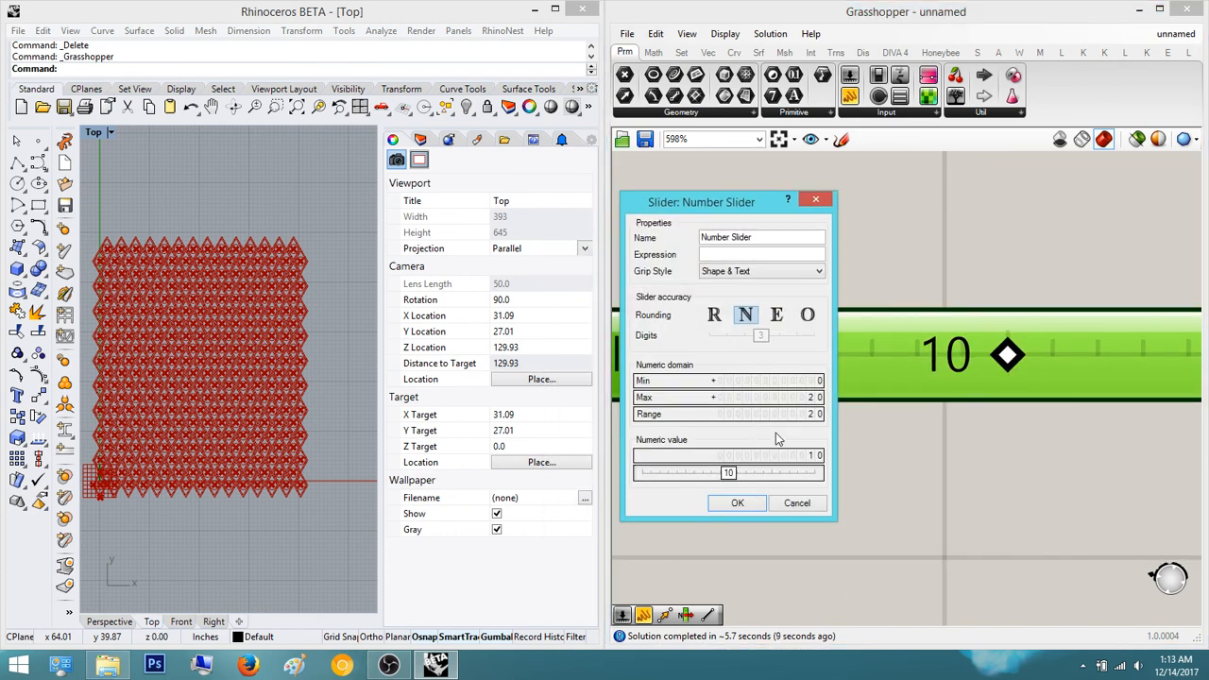
pyautogui.click(791, 457)
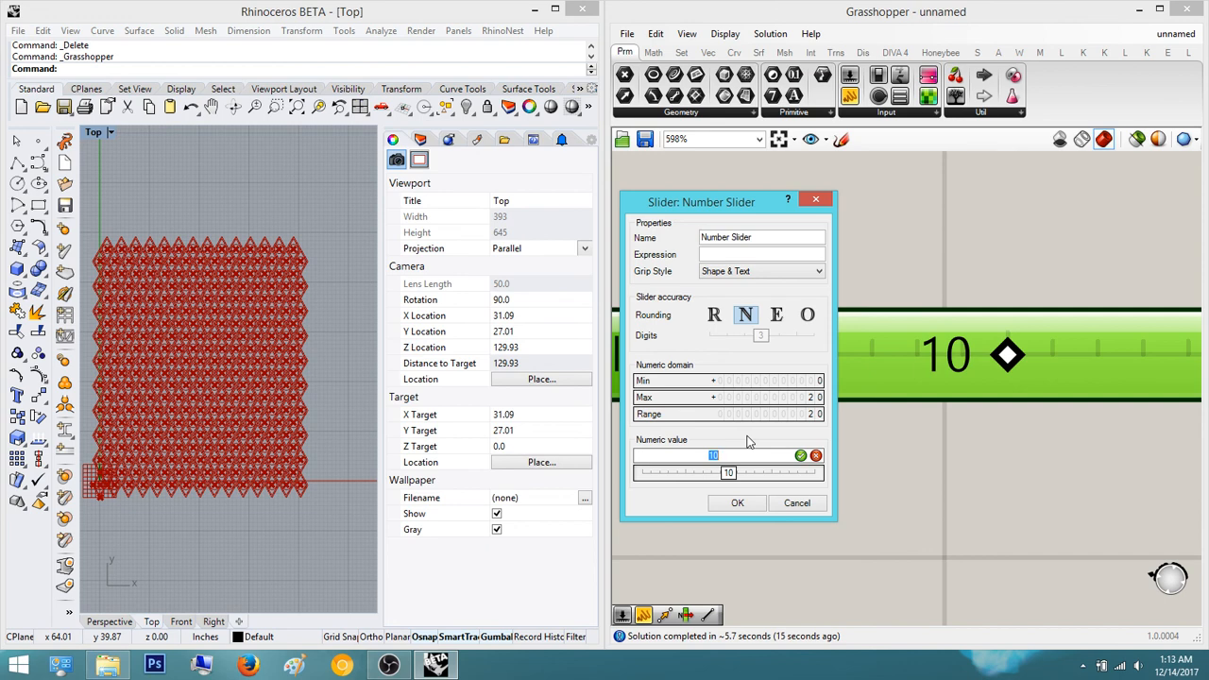
pyautogui.write('12')
pyautogui.press('Return')
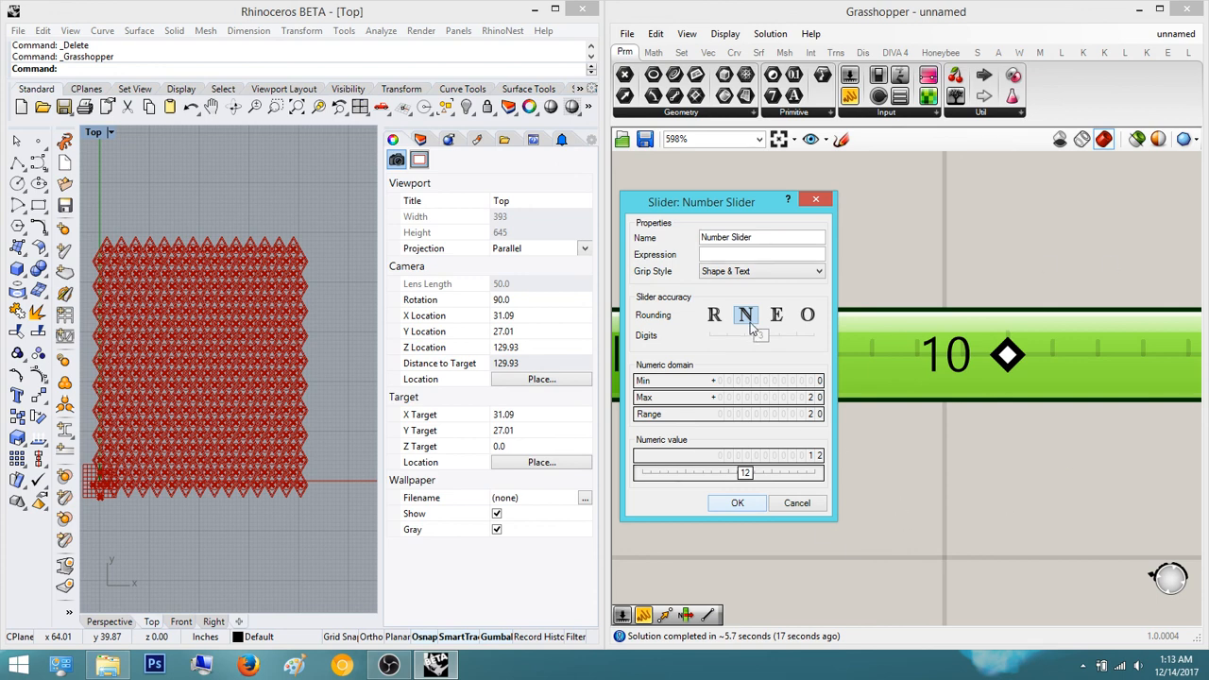
pyautogui.press('Return')
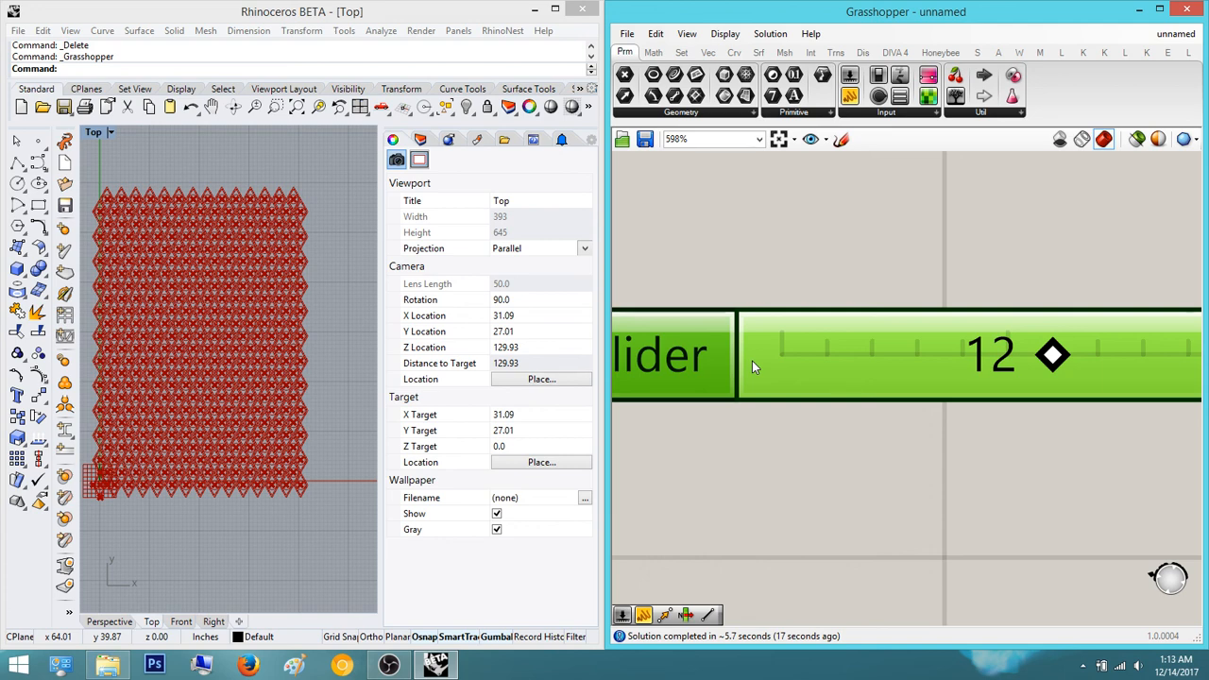
# - Examine the branch listings in the Move and Offset Curve panels and highlight the diamonds of the final Move component
pyautogui.scroll(-5, 753, 367)
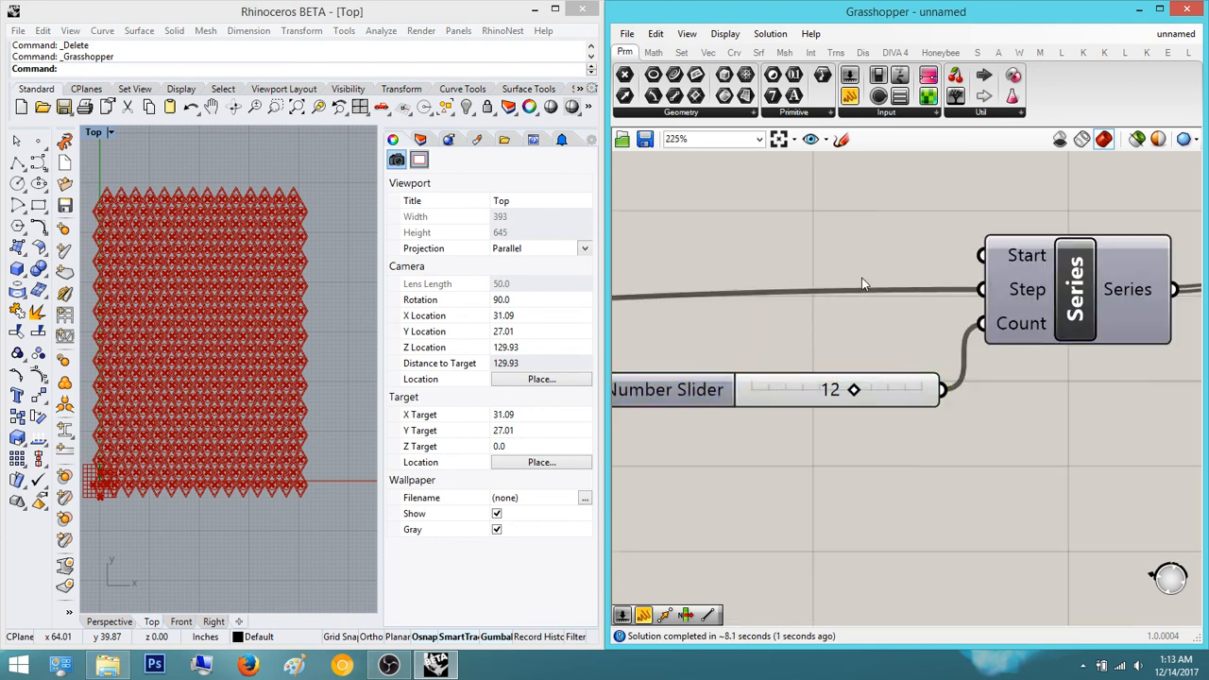
pyautogui.scroll(-7, 861, 278)
pyautogui.scroll(4, 945, 321)
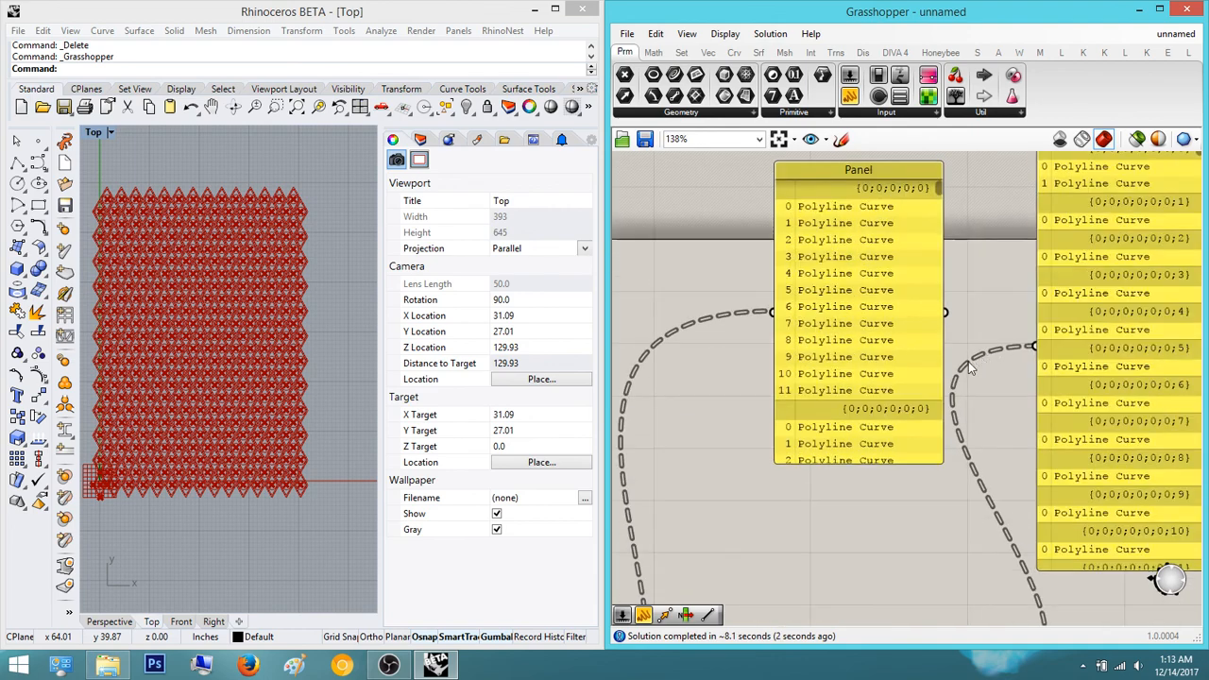
pyautogui.moveTo(961, 355); pyautogui.dragTo(944, 398, button='right')
pyautogui.moveTo(970, 478); pyautogui.dragTo(1026, 436, button='right')
pyautogui.moveTo(960, 215); pyautogui.dragTo(948, 350, button='right')
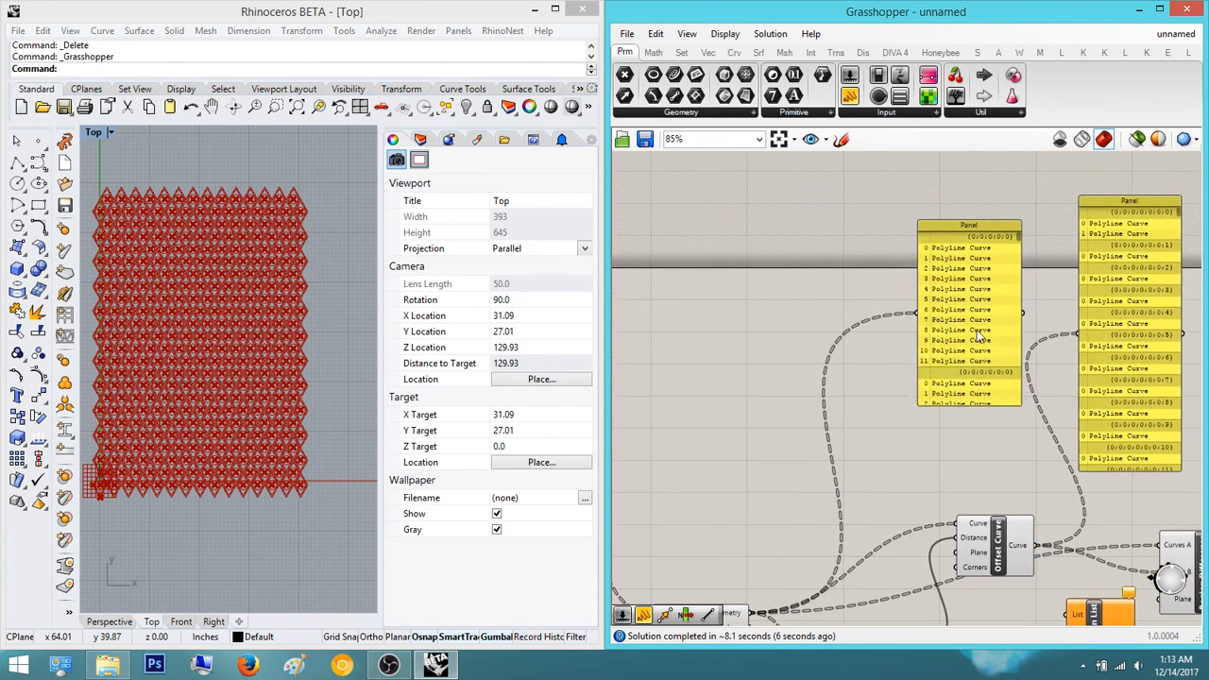
pyautogui.moveTo(932, 460); pyautogui.dragTo(1009, 305, button='right')
pyautogui.moveTo(776, 492); pyautogui.dragTo(963, 324, button='right')
pyautogui.scroll(2, 837, 442)
pyautogui.click(833, 426)
pyautogui.scroll(-3, 825, 442)
pyautogui.scroll(-1, 963, 324)
pyautogui.moveTo(1095, 194); pyautogui.dragTo(1023, 308, button='right')
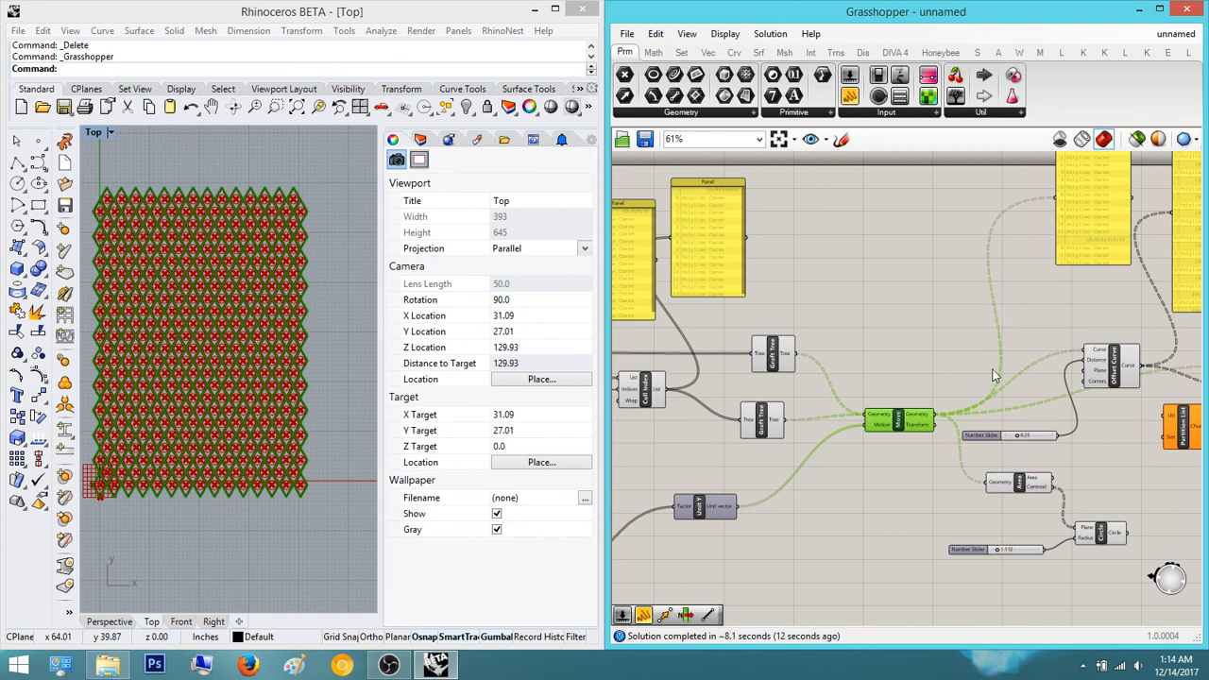
# - Follow the final Move's output to Offset Curve and Region Difference, and examine the unconnected Partition List inputs
pyautogui.moveTo(924, 418); pyautogui.dragTo(1078, 291, button='right')
pyautogui.moveTo(642, 454); pyautogui.dragTo(844, 397, button='right')
pyautogui.scroll(-1, 791, 427)
pyautogui.moveTo(981, 380); pyautogui.dragTo(834, 399, button='right')
pyautogui.moveTo(1148, 317); pyautogui.dragTo(973, 326, button='right')
pyautogui.scroll(2, 1050, 286)
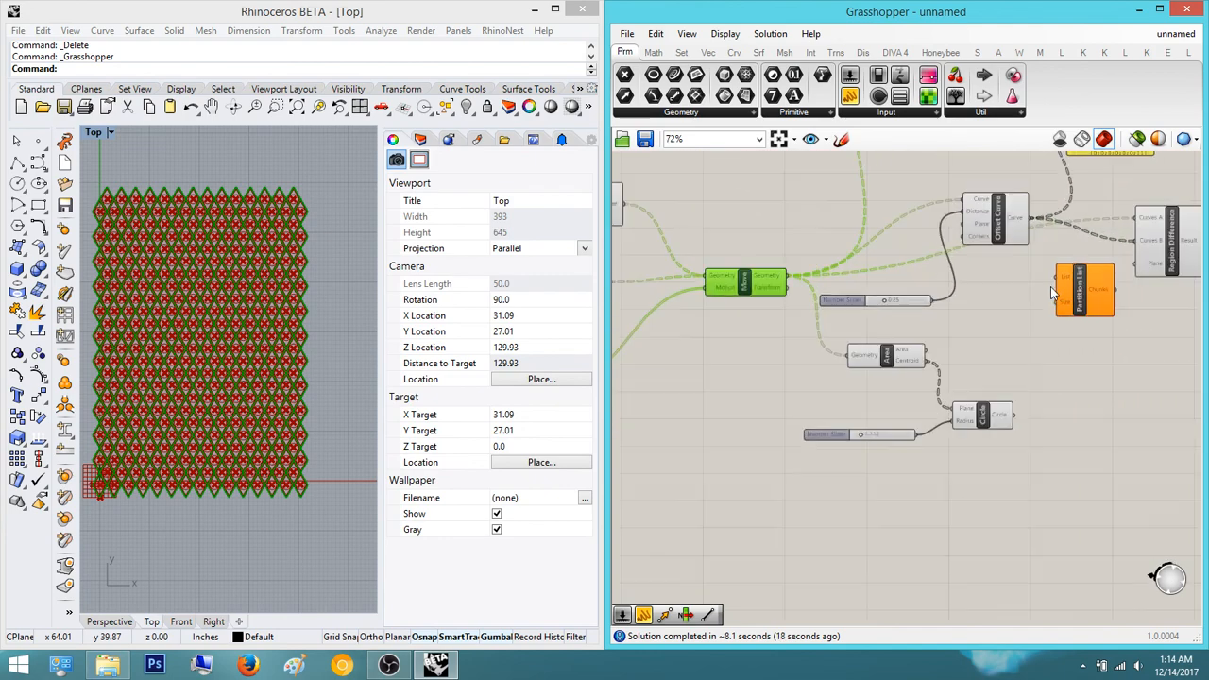
pyautogui.scroll(2, 1050, 286)
pyautogui.moveTo(991, 271); pyautogui.dragTo(942, 358, button='right')
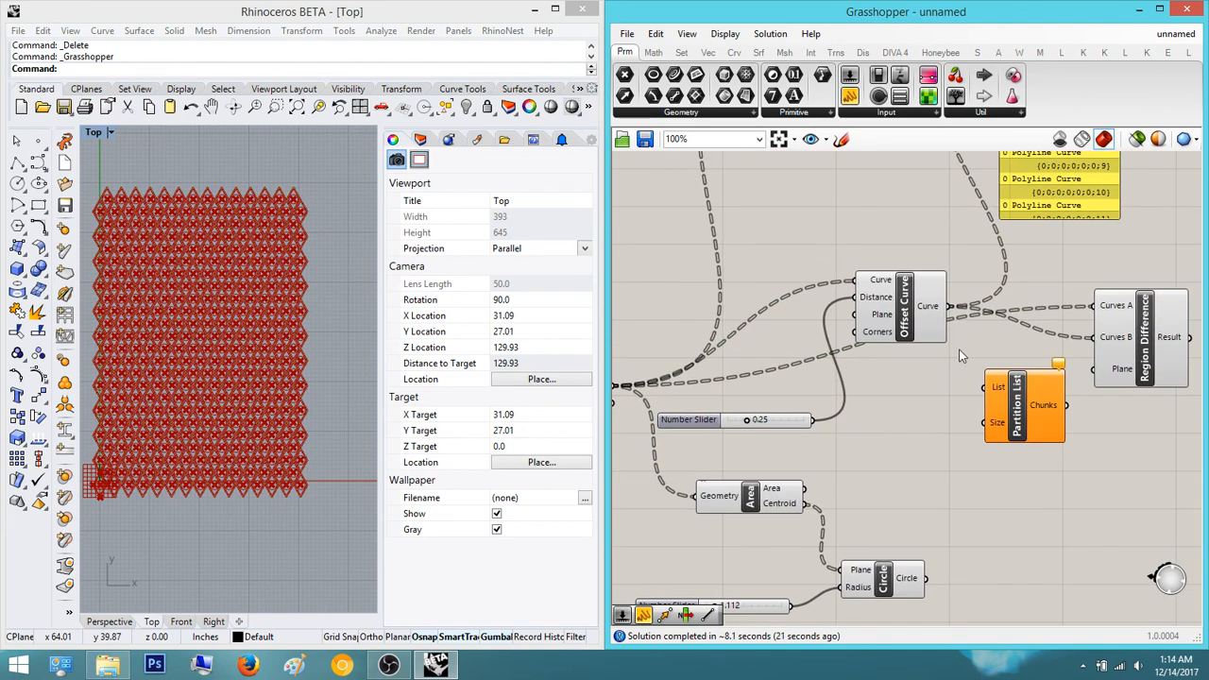
pyautogui.moveTo(970, 277); pyautogui.dragTo(932, 359, button='right')
pyautogui.scroll(-2, 932, 359)
pyautogui.moveTo(919, 287); pyautogui.dragTo(866, 202, button='right')
pyautogui.scroll(2, 846, 269)
pyautogui.moveTo(950, 440); pyautogui.dragTo(1037, 326, button='right')
pyautogui.scroll(3, 956, 472)
pyautogui.scroll(-5, 911, 470)
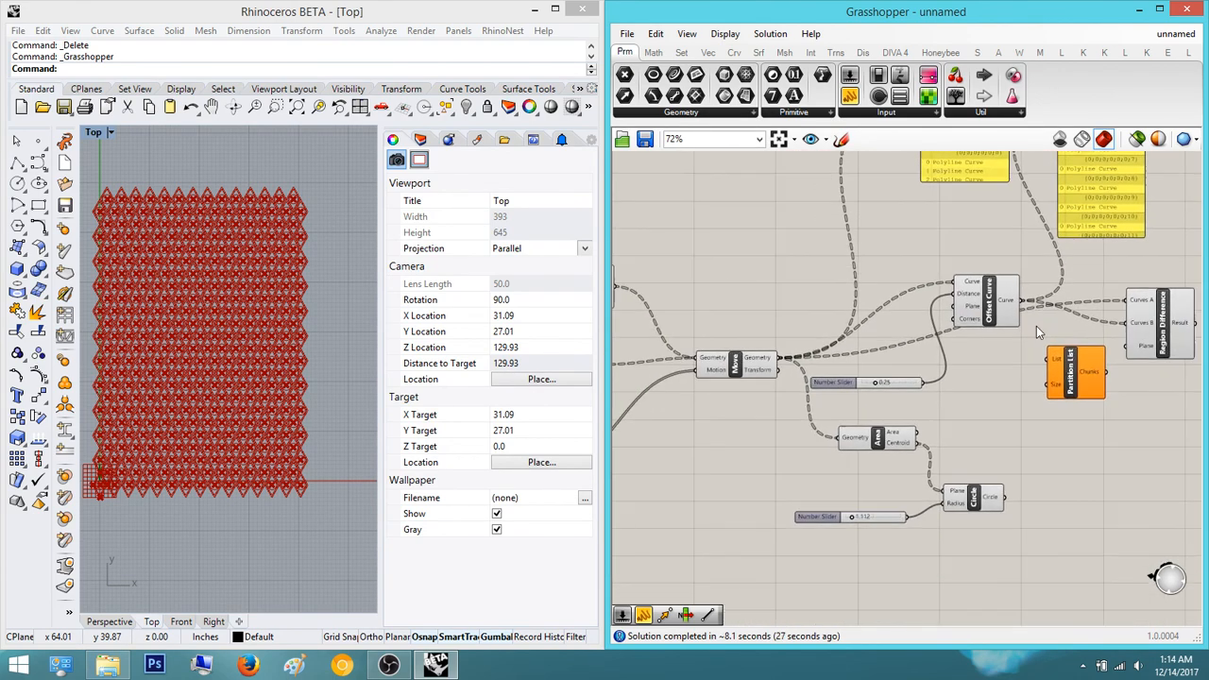
# - Trace the definition between the lower Series' Count slider and the Partition List component to compare the source and target
pyautogui.scroll(-1, 840, 497)
pyautogui.moveTo(840, 497); pyautogui.dragTo(1017, 400, button='right')
pyautogui.moveTo(737, 485); pyautogui.dragTo(1131, 390, button='right')
pyautogui.scroll(5, 928, 378)
pyautogui.scroll(-2, 900, 360)
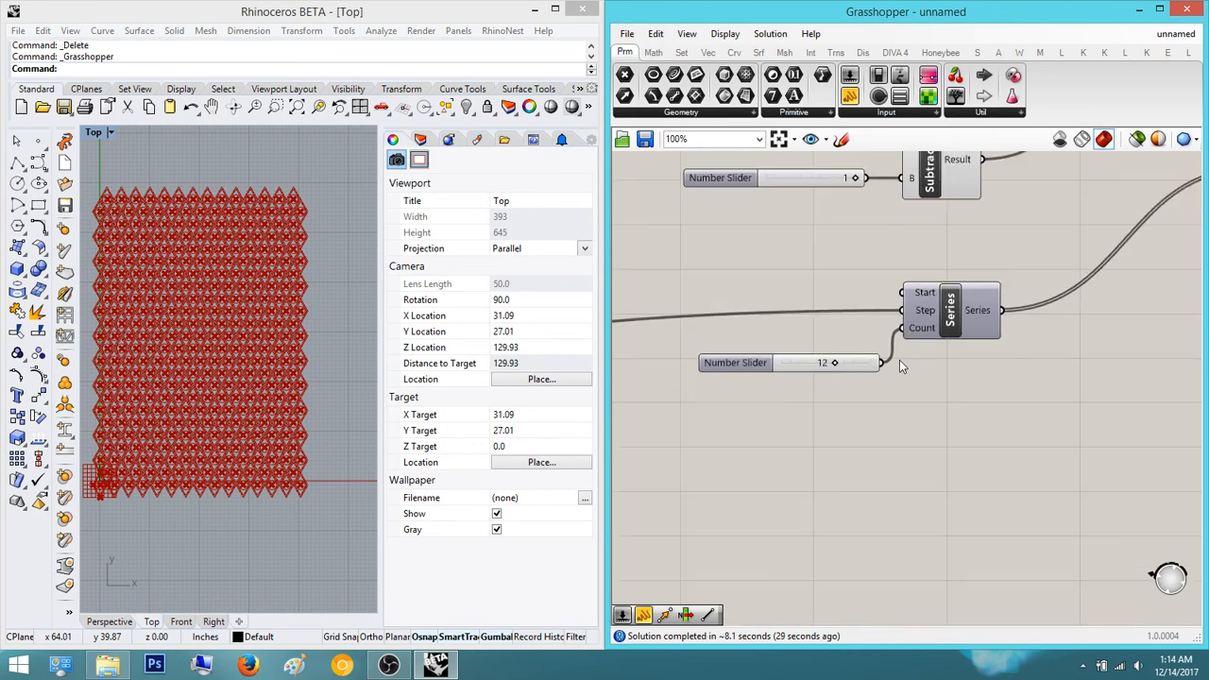
pyautogui.scroll(-4, 899, 359)
pyautogui.moveTo(996, 329); pyautogui.dragTo(834, 375, button='right')
pyautogui.moveTo(1104, 343); pyautogui.dragTo(910, 375, button='right')
pyautogui.scroll(4, 1111, 291)
pyautogui.moveTo(1111, 291); pyautogui.dragTo(1039, 259, button='right')
pyautogui.scroll(-1, 1039, 259)
pyautogui.scroll(-3, 972, 302)
pyautogui.moveTo(972, 303); pyautogui.dragTo(1128, 253, button='right')
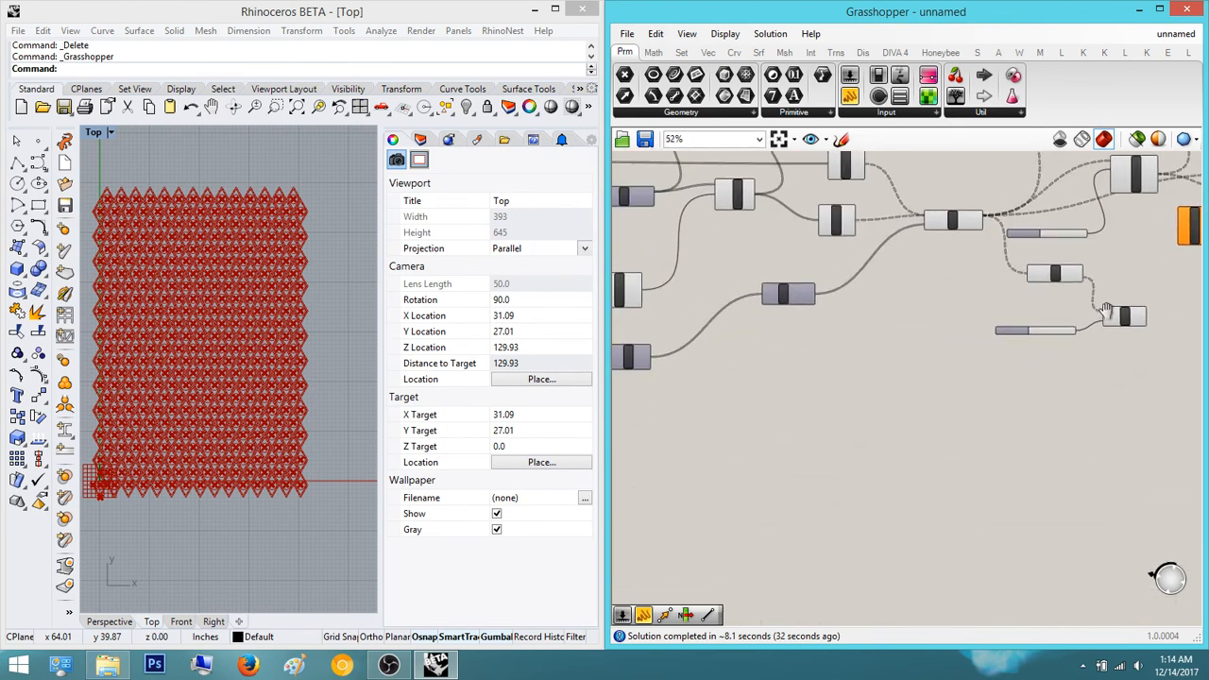
pyautogui.moveTo(760, 383); pyautogui.dragTo(989, 363, button='right')
pyautogui.scroll(6, 784, 345)
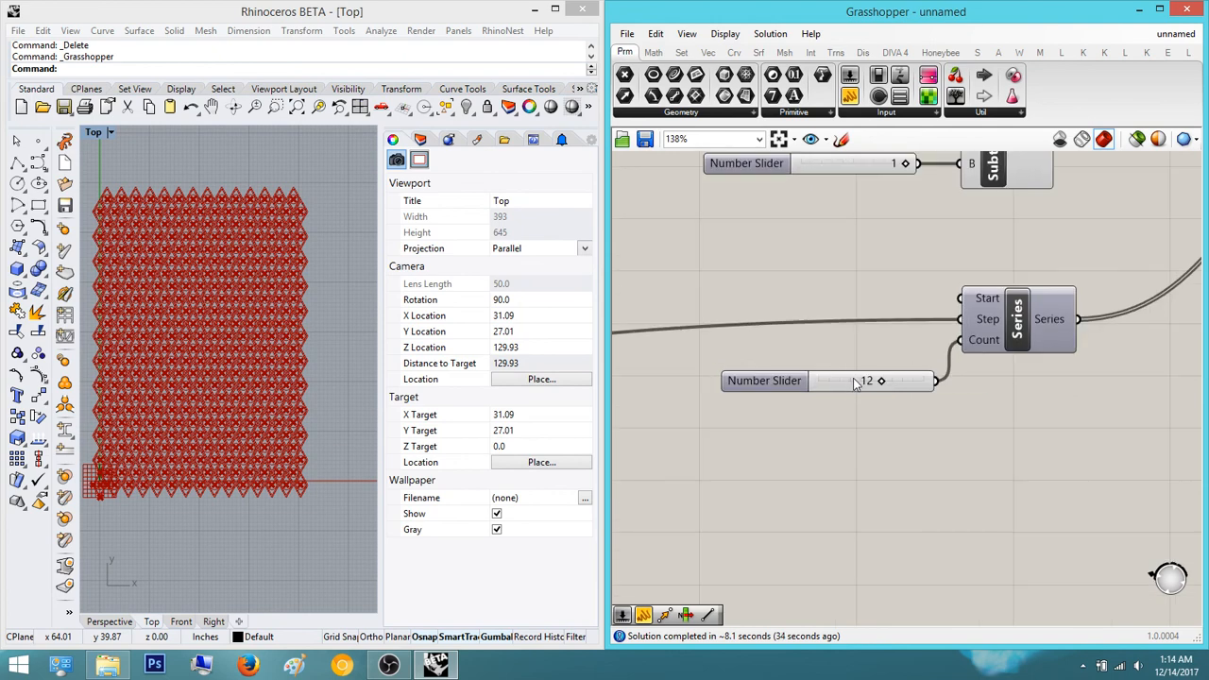
pyautogui.scroll(-5, 853, 383)
pyautogui.moveTo(1072, 364); pyautogui.dragTo(794, 386, button='right')
pyautogui.moveTo(1005, 360); pyautogui.dragTo(1075, 327, button='right')
pyautogui.scroll(4, 1053, 270)
pyautogui.scroll(-6, 1053, 269)
pyautogui.moveTo(692, 355); pyautogui.dragTo(831, 335, button='right')
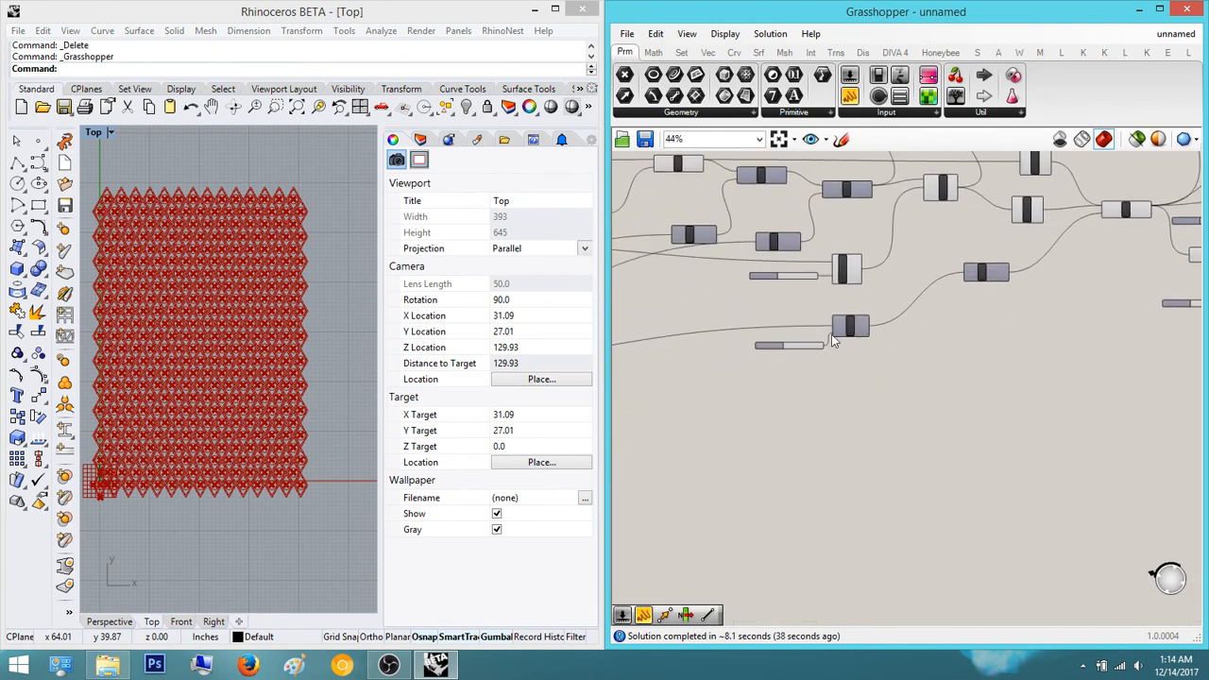
# - Connect the lower Series' Count slider to the Size input of Partition List
pyautogui.scroll(3, 819, 330)
pyautogui.moveTo(975, 274); pyautogui.dragTo(784, 289, button='right')
pyautogui.moveTo(960, 290); pyautogui.dragTo(632, 377, button='right')
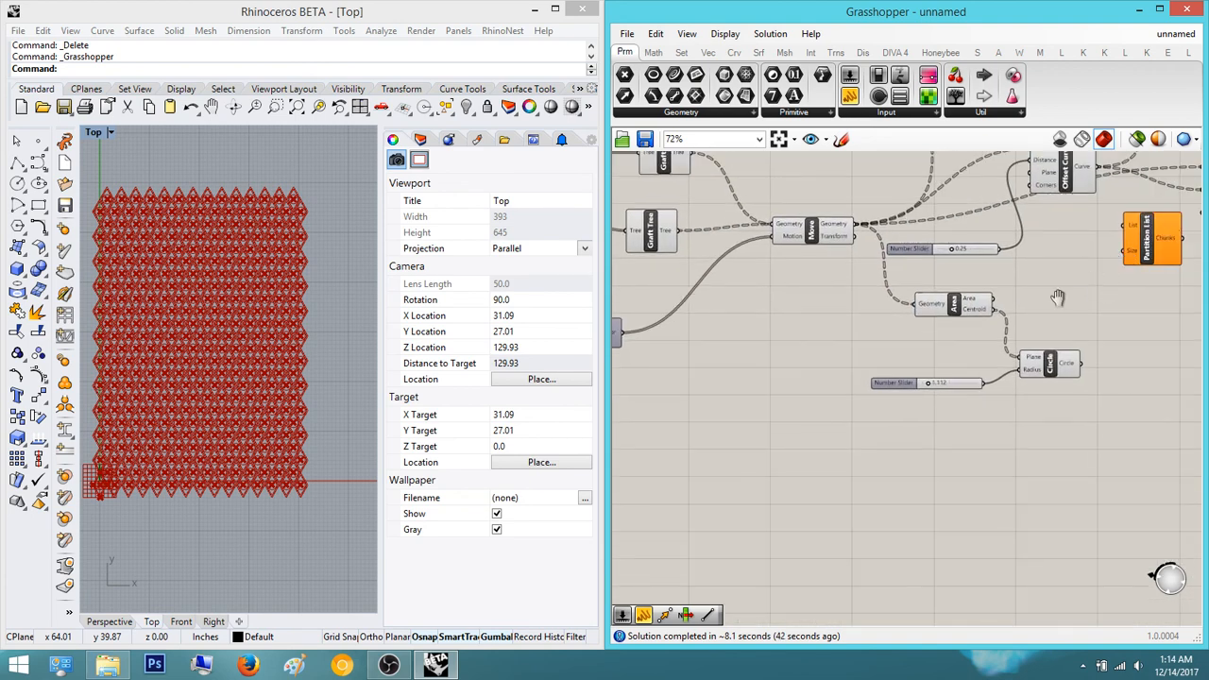
pyautogui.scroll(1, 1081, 274)
pyautogui.scroll(-6, 1077, 260)
pyautogui.moveTo(1076, 258); pyautogui.dragTo(783, 357)
pyautogui.scroll(5, 724, 368)
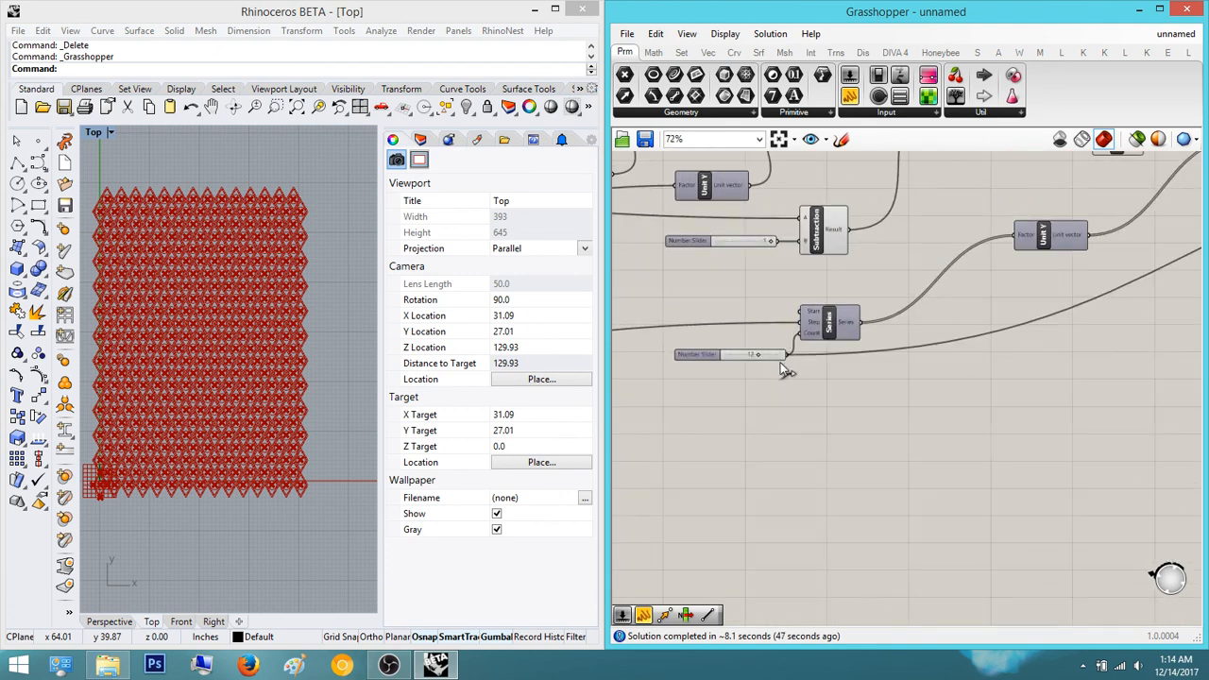
# - Connect the Curve output of Offset Curve to the List input of Partition List
pyautogui.moveTo(1068, 324); pyautogui.dragTo(777, 382, button='right')
pyautogui.scroll(-4, 778, 382)
pyautogui.scroll(4, 1045, 283)
pyautogui.moveTo(1044, 283); pyautogui.dragTo(928, 336, button='right')
pyautogui.scroll(3, 917, 286)
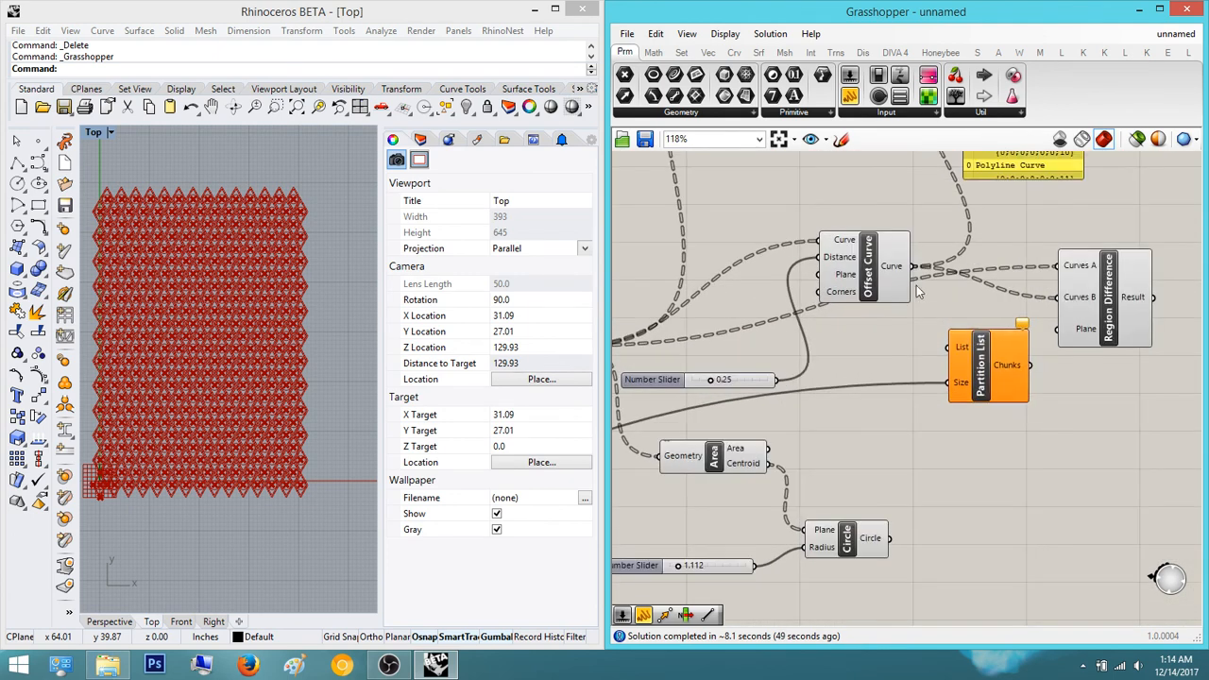
pyautogui.click(852, 256)
pyautogui.click(912, 296)
pyautogui.scroll(3, 912, 300)
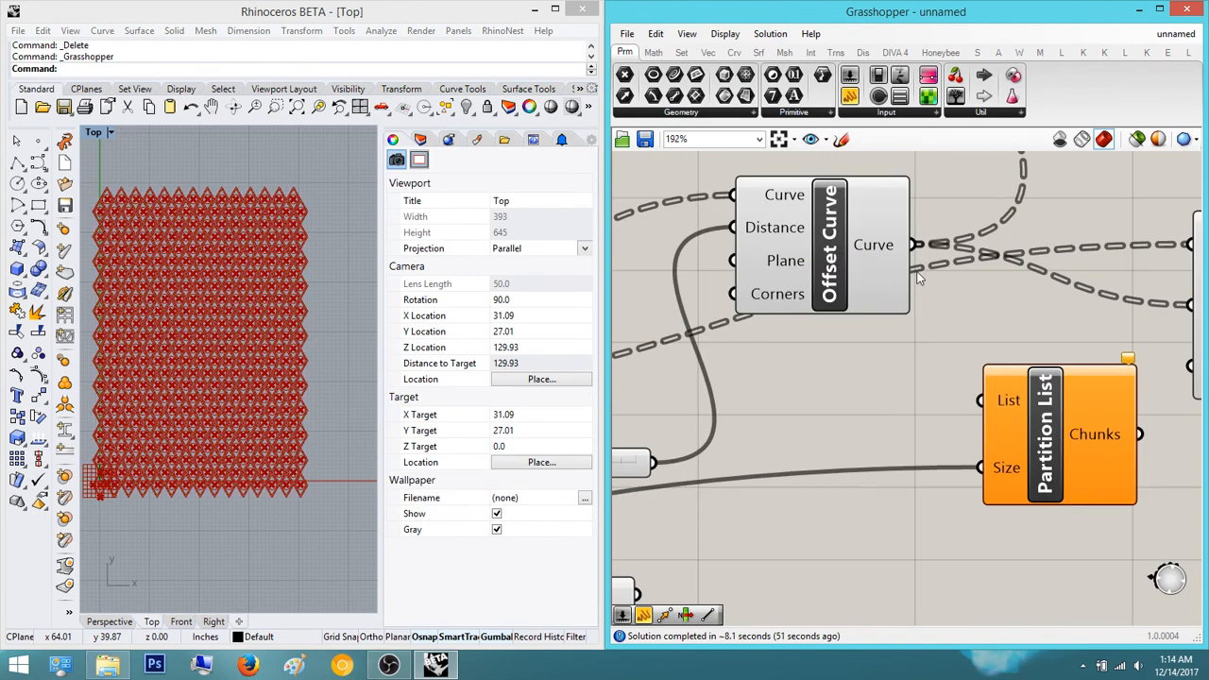
pyautogui.click(851, 290)
pyautogui.click(889, 340)
pyautogui.scroll(-5, 897, 350)
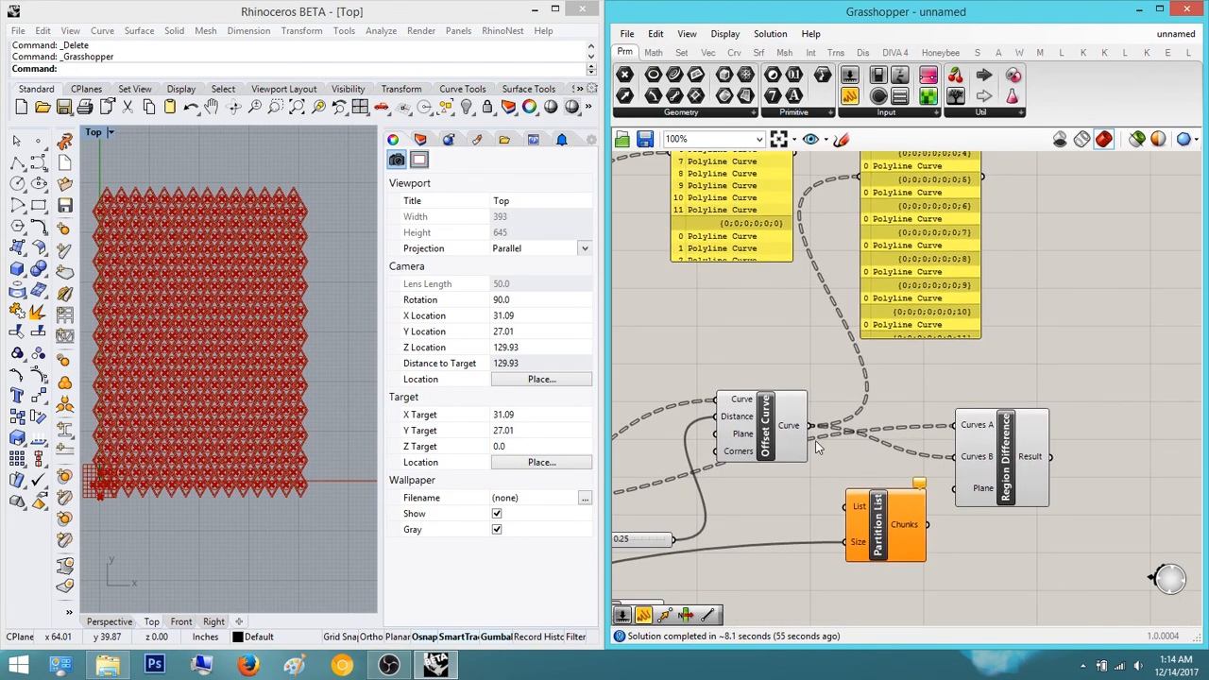
pyautogui.moveTo(808, 427); pyautogui.dragTo(849, 507)
# - Add a Panel beside the Offset Curve panel and feed it from the Chunks output of Partition List
pyautogui.moveTo(914, 507); pyautogui.dragTo(814, 511, button='right')
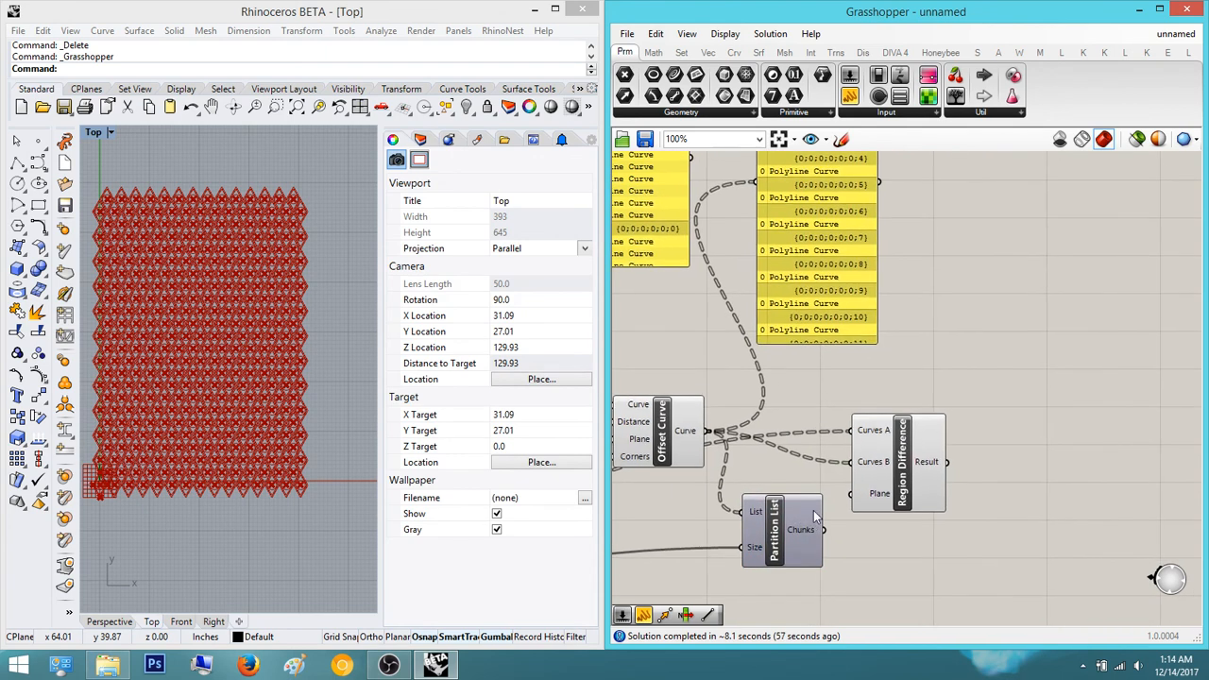
pyautogui.click(874, 280)
pyautogui.moveTo(873, 279)
pyautogui.mouseDown()
pyautogui.moveTo(923, 254)
pyautogui.moveTo(869, 274)
pyautogui.mouseUp()
pyautogui.moveTo(842, 315); pyautogui.dragTo(831, 375, button='right')
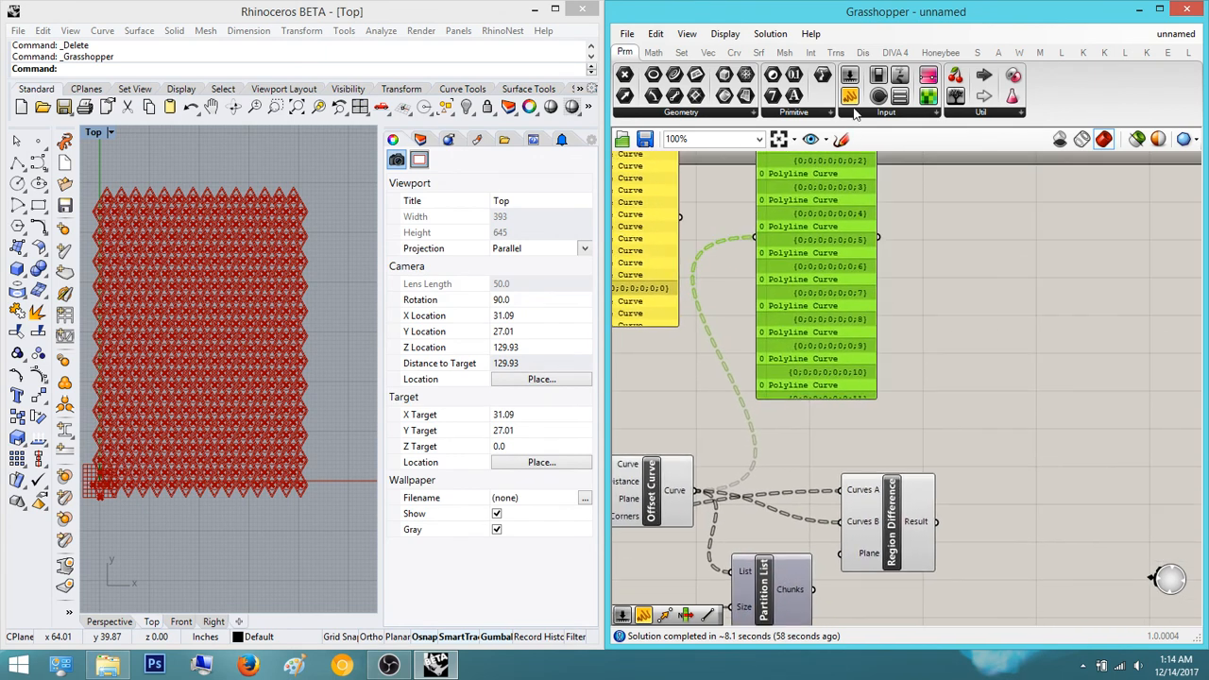
pyautogui.moveTo(849, 96); pyautogui.dragTo(812, 589)
pyautogui.moveTo(929, 485); pyautogui.dragTo(892, 349, button='right')
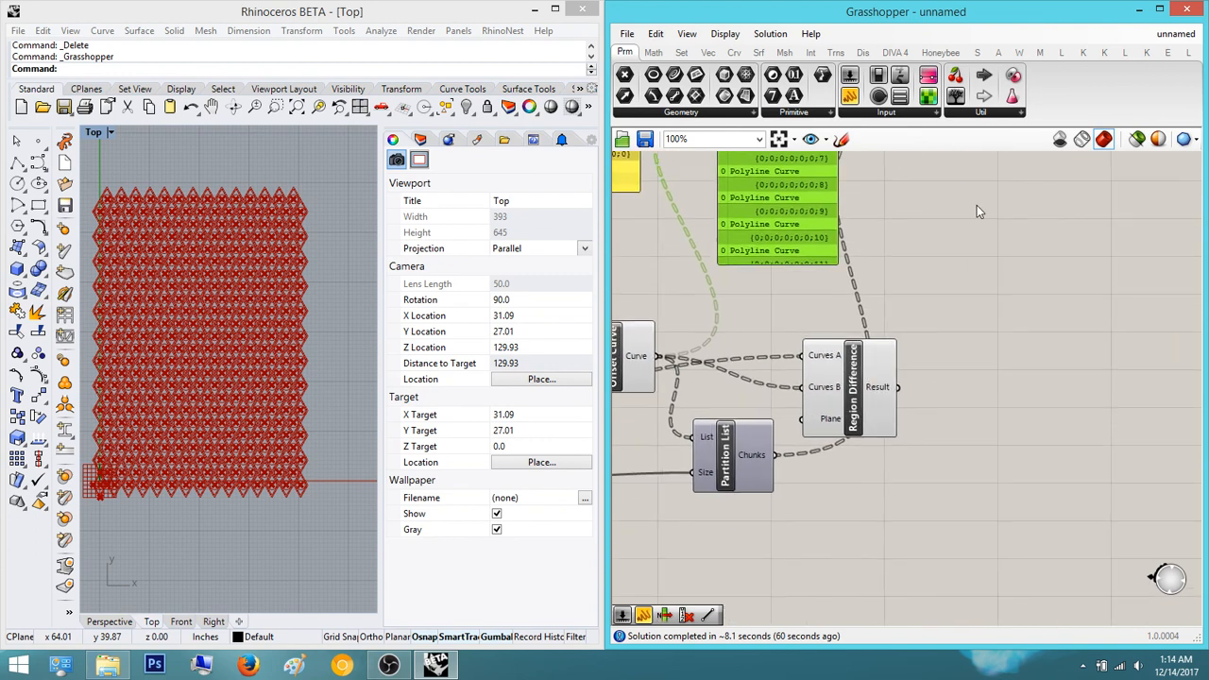
pyautogui.moveTo(1002, 157); pyautogui.dragTo(978, 289, button='right')
pyautogui.moveTo(977, 276); pyautogui.dragTo(988, 395)
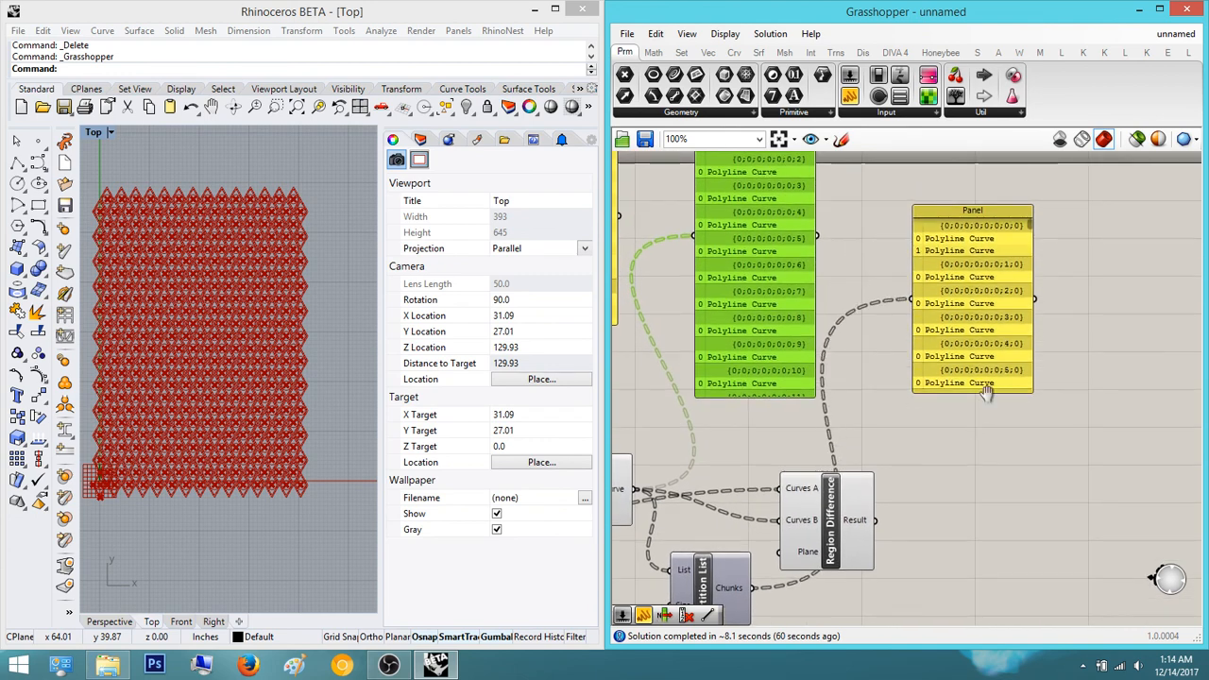
# - Check the Chunks panel's branches and move the Partition List component slightly lower beneath Offset Curve and Region Difference
pyautogui.scroll(-2, 921, 472)
pyautogui.moveTo(907, 480); pyautogui.dragTo(992, 353, button='right')
pyautogui.scroll(2, 1056, 289)
pyautogui.moveTo(1055, 281); pyautogui.dragTo(1057, 372)
pyautogui.moveTo(1068, 407); pyautogui.dragTo(1148, 373, button='right')
pyautogui.click(968, 458)
pyautogui.scroll(2, 892, 448)
pyautogui.moveTo(893, 449); pyautogui.dragTo(960, 426, button='right')
pyautogui.click(935, 427)
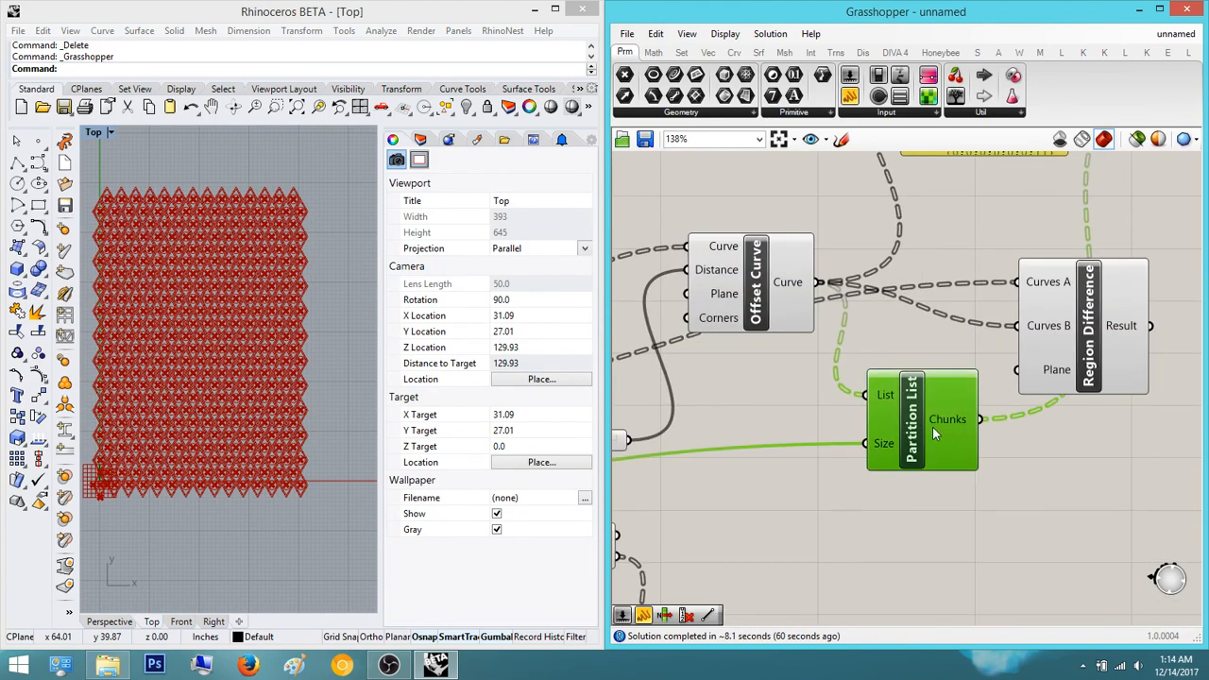
pyautogui.scroll(-1, 935, 427)
pyautogui.moveTo(934, 427); pyautogui.dragTo(943, 466)
pyautogui.click(1074, 440)
# - Trace the Partition List's Size wire back past the Move component and highlight the Offset Curve's diamonds
pyautogui.scroll(-2, 857, 588)
pyautogui.moveTo(857, 587); pyautogui.dragTo(1198, 370, button='right')
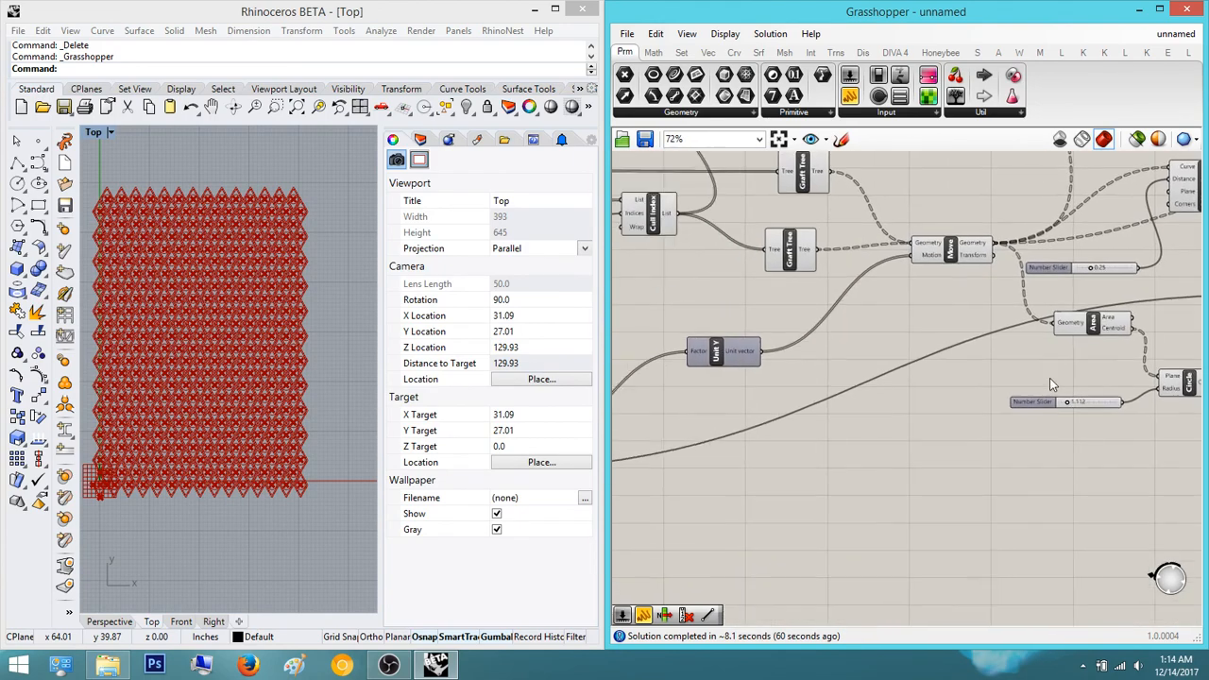
pyautogui.scroll(-2, 1049, 380)
pyautogui.moveTo(1049, 380); pyautogui.dragTo(1122, 350, button='right')
pyautogui.scroll(3, 850, 410)
pyautogui.moveTo(850, 410); pyautogui.dragTo(957, 402, button='right')
pyautogui.scroll(3, 784, 403)
pyautogui.moveTo(785, 409); pyautogui.dragTo(1055, 311, button='right')
pyautogui.scroll(-2, 945, 387)
pyautogui.scroll(4, 1055, 311)
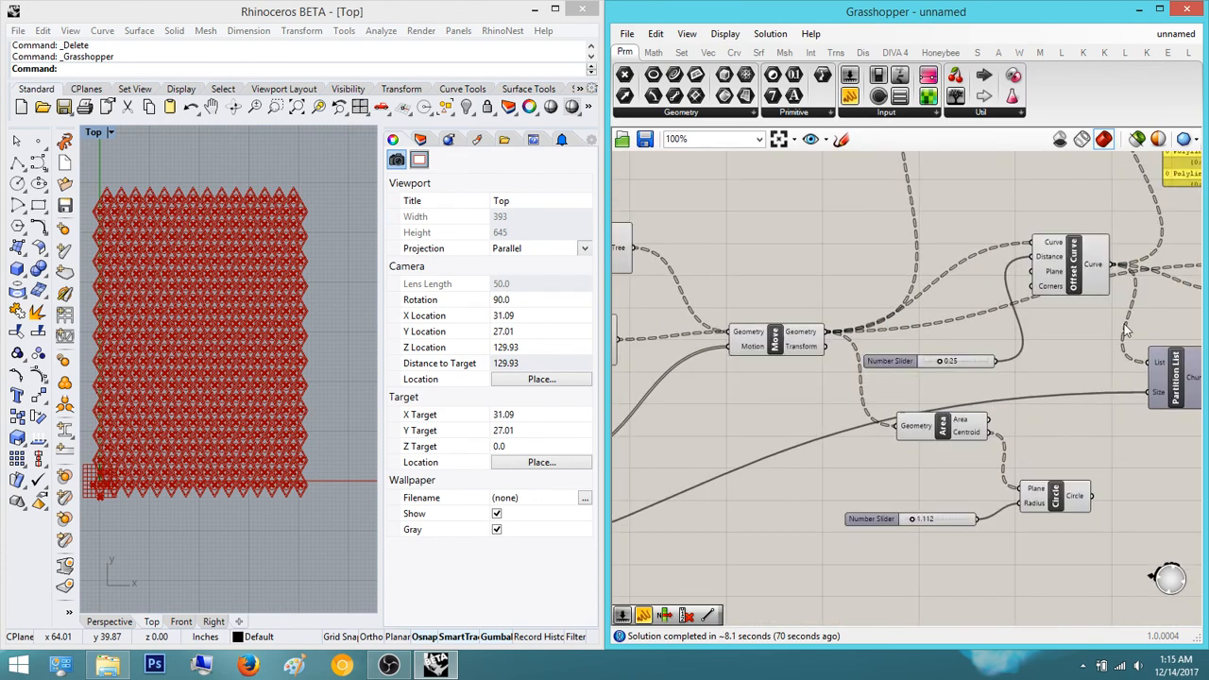
pyautogui.click(931, 274)
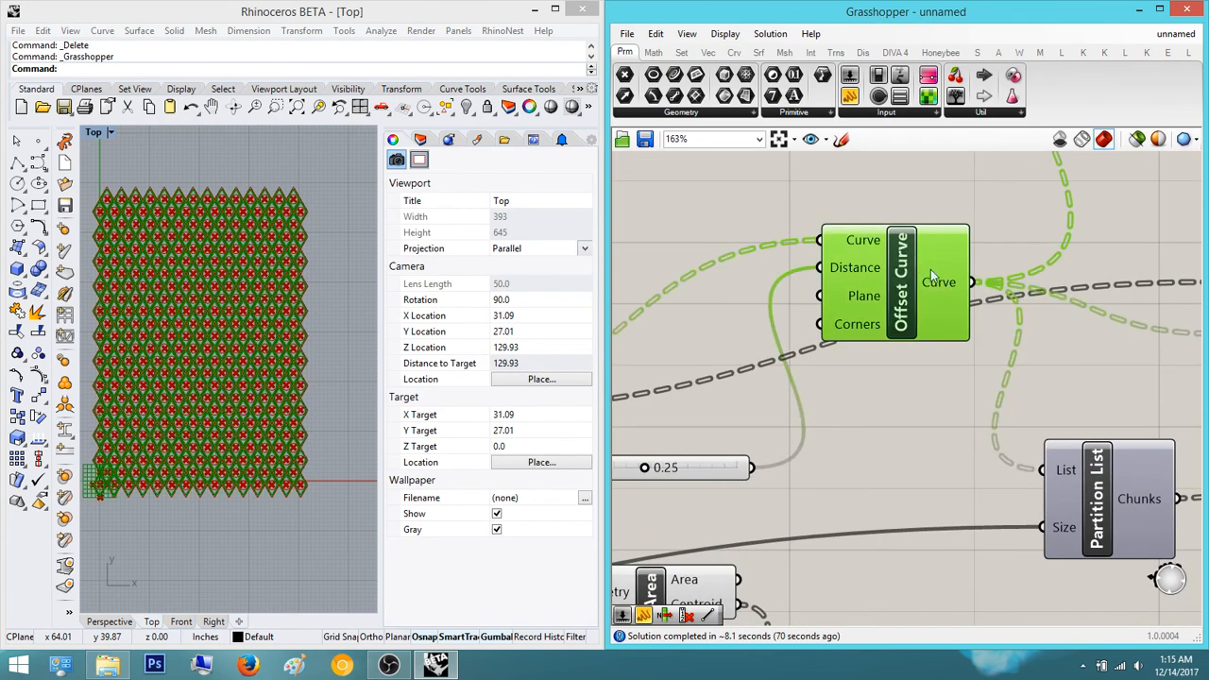
# - Check the data tree entering Partition List's List input and leaving Offset Curve, tracing the wire back to the Move component
pyautogui.click(1108, 414)
pyautogui.moveTo(1097, 470); pyautogui.dragTo(1015, 401, button='right')
pyautogui.moveTo(990, 406)
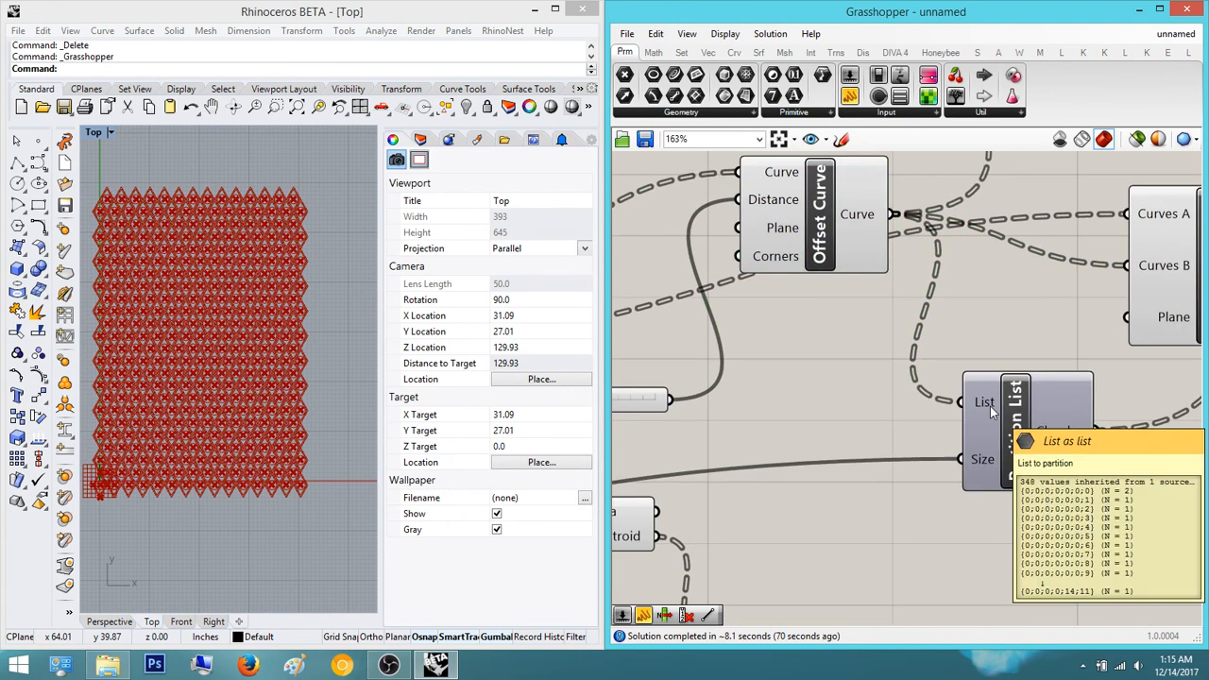
pyautogui.moveTo(999, 331); pyautogui.dragTo(963, 400, button='right')
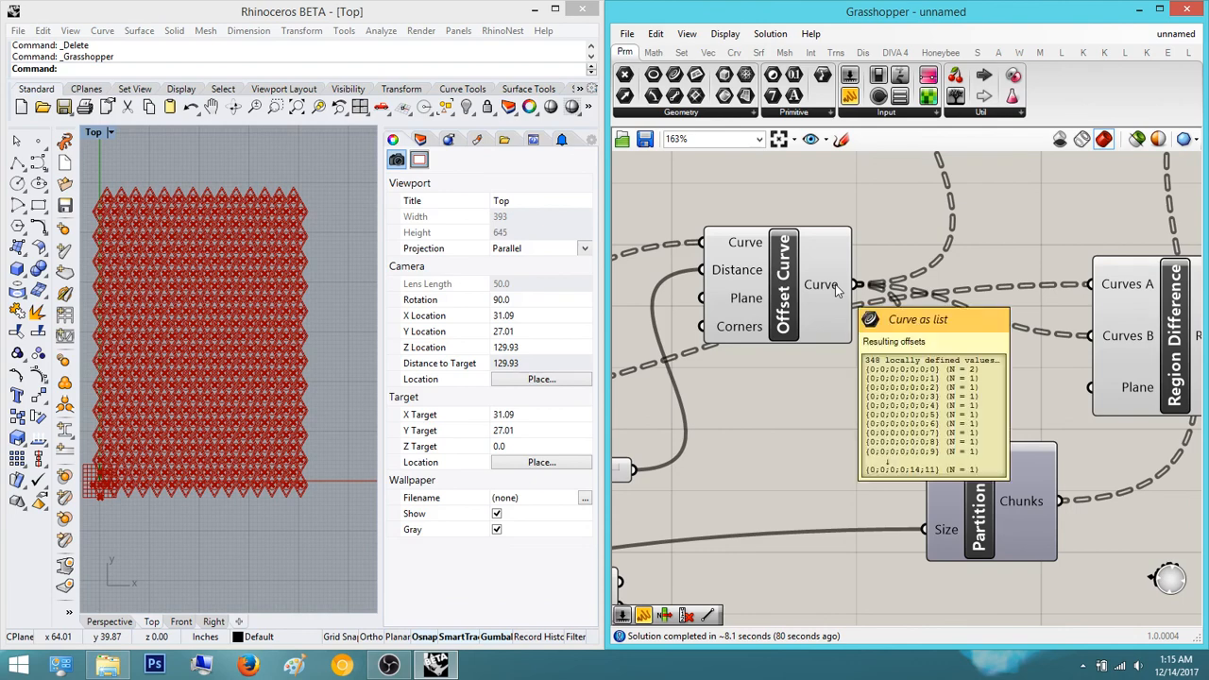
pyautogui.scroll(-3, 835, 288)
pyautogui.moveTo(748, 318); pyautogui.dragTo(882, 320, button='right')
pyautogui.scroll(3, 774, 359)
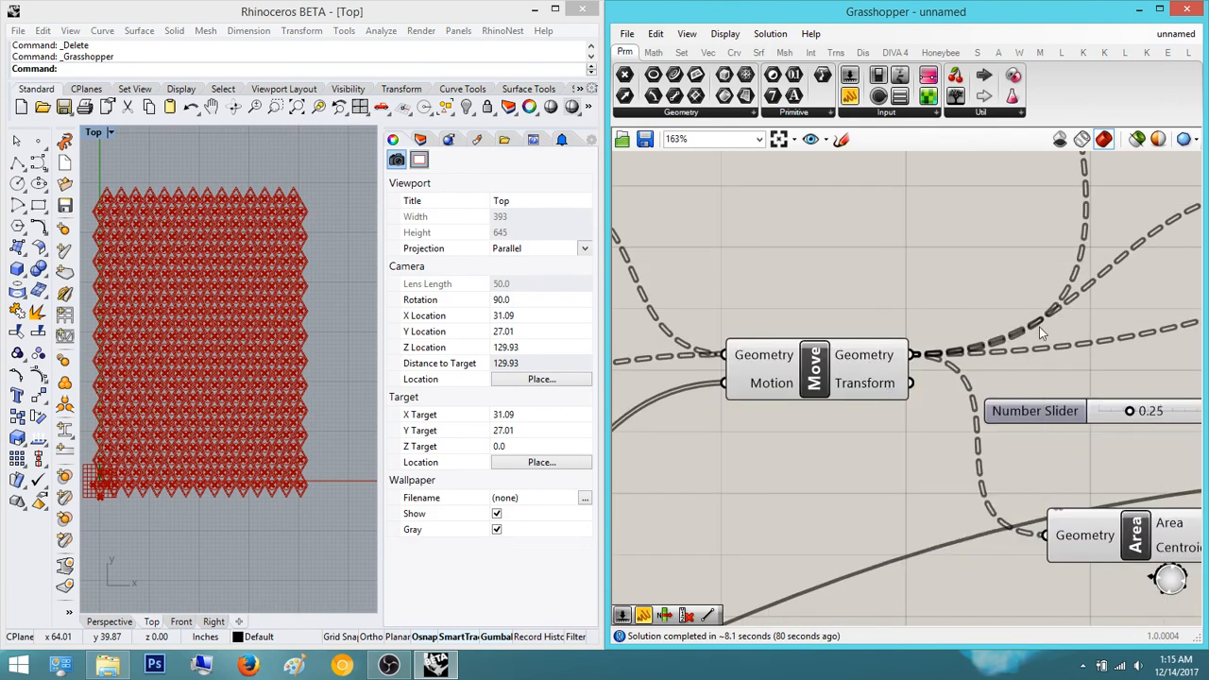
pyautogui.scroll(-3, 1039, 327)
pyautogui.moveTo(1162, 340); pyautogui.dragTo(793, 444, button='right')
pyautogui.scroll(1, 981, 369)
pyautogui.scroll(2, 864, 354)
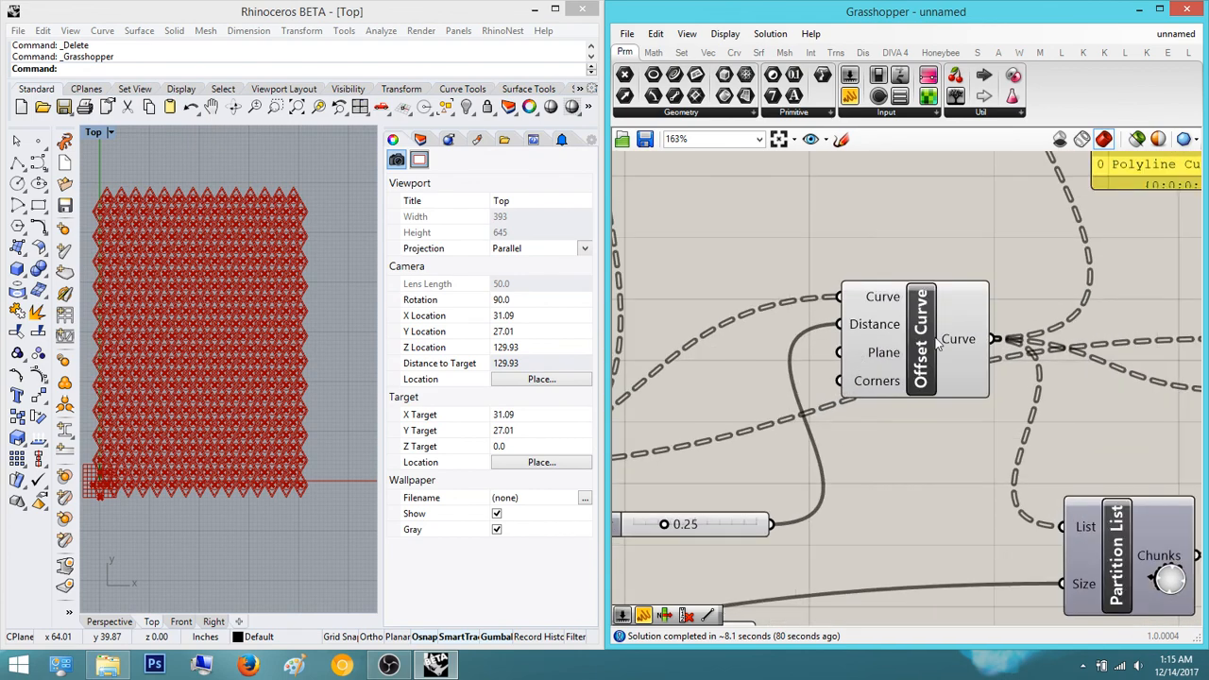
# - Examine Offset Curve's diamonds and compare the branches in the Offset Curve and Chunks panels
pyautogui.click(936, 340)
pyautogui.moveTo(1037, 379); pyautogui.dragTo(996, 410, button='right')
pyautogui.scroll(-4, 1034, 350)
pyautogui.moveTo(1034, 350); pyautogui.dragTo(950, 436, button='right')
pyautogui.click(980, 482)
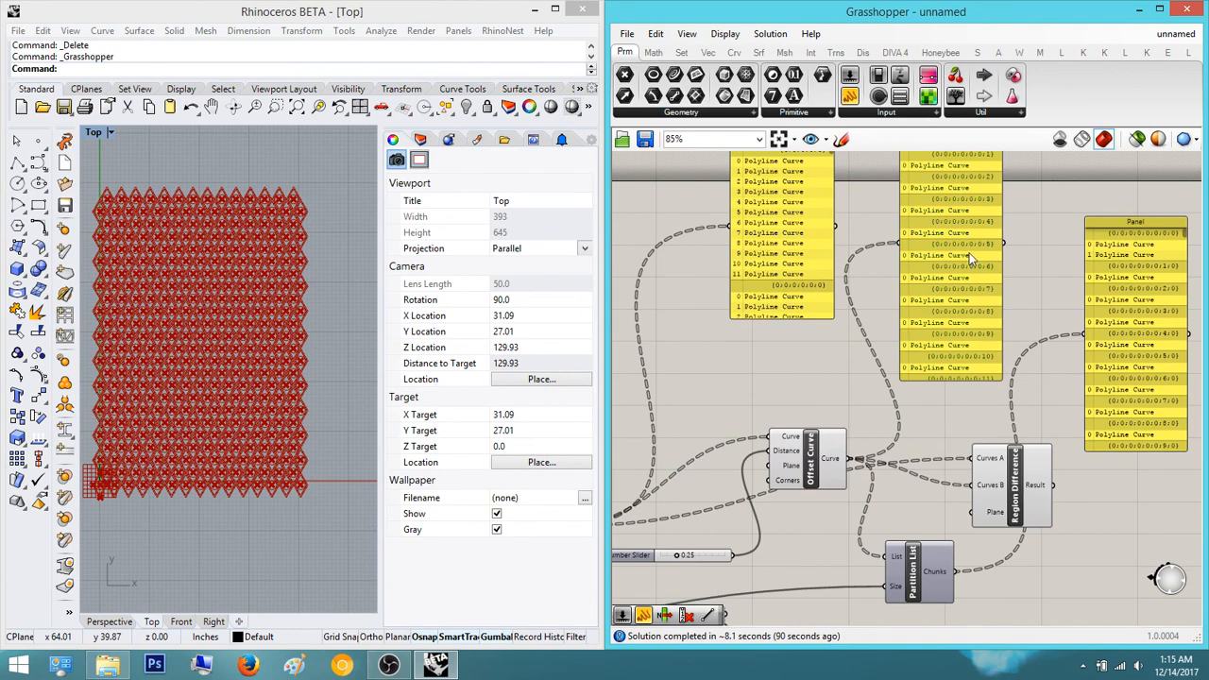
pyautogui.moveTo(1073, 347); pyautogui.dragTo(986, 407, button='right')
pyautogui.moveTo(954, 470); pyautogui.dragTo(1022, 342, button='right')
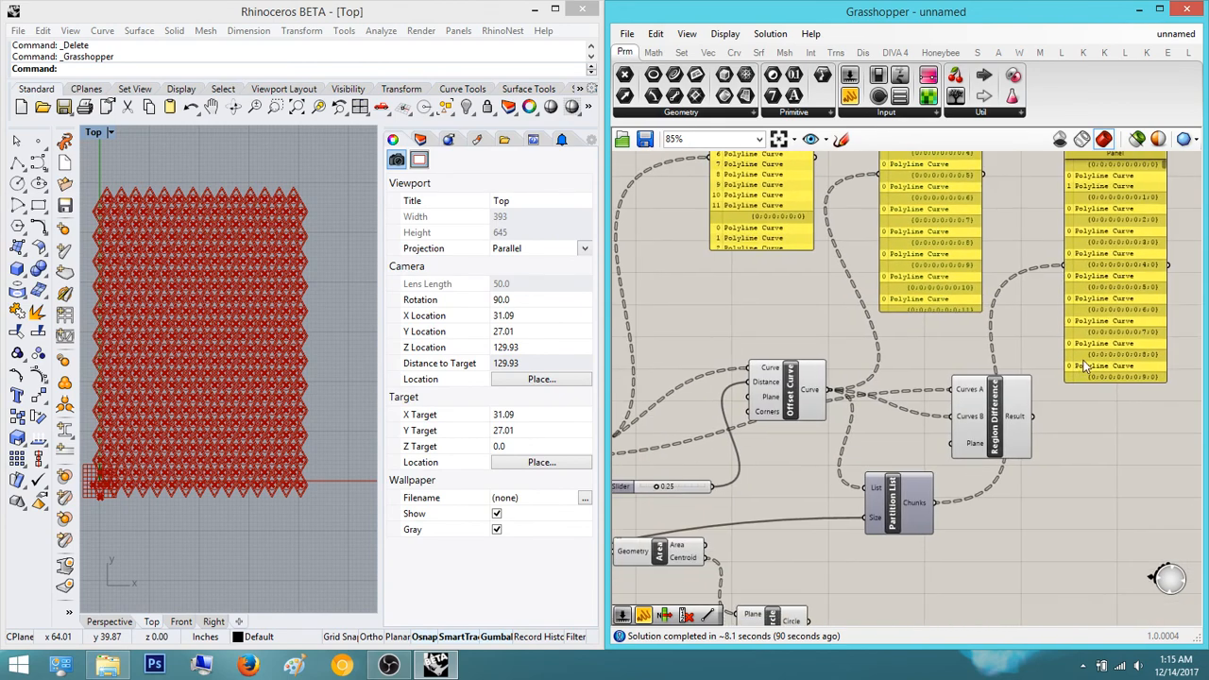
pyautogui.moveTo(1057, 394); pyautogui.dragTo(997, 306, button='right')
# - Reposition the Chunks panel slightly farther from the Offset Curve panel, above Region Difference
pyautogui.moveTo(1036, 254); pyautogui.dragTo(1033, 364)
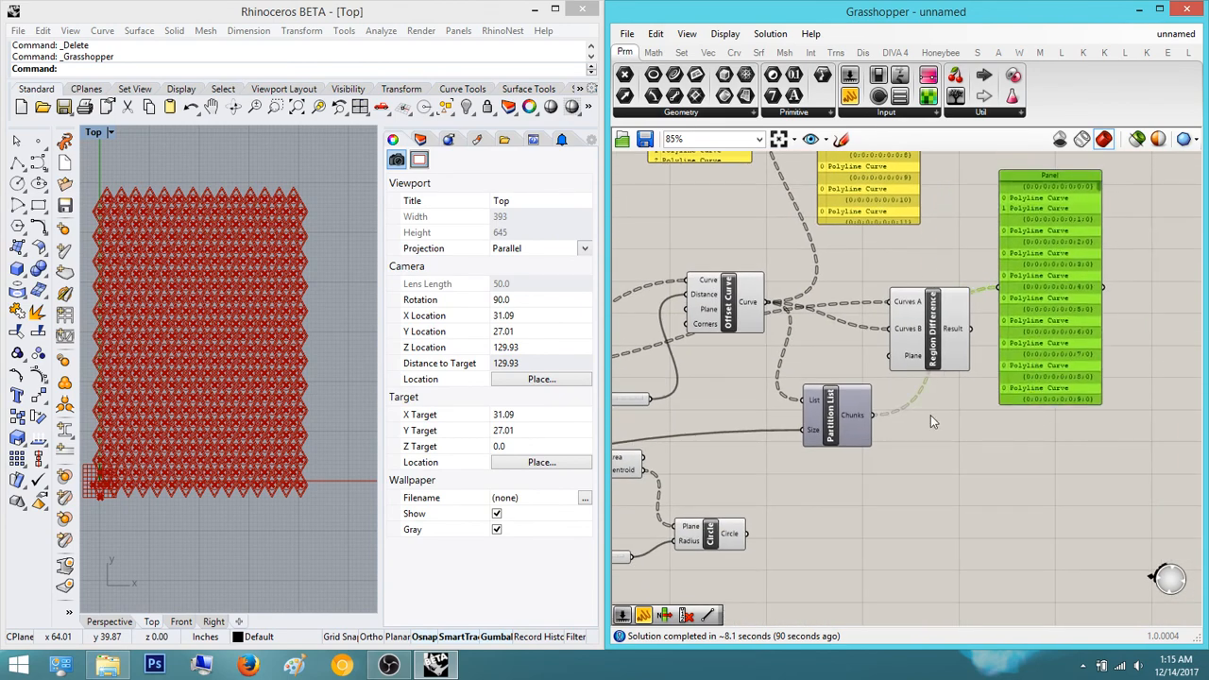
pyautogui.click(843, 417)
pyautogui.moveTo(904, 417); pyautogui.dragTo(969, 400, button='right')
pyautogui.moveTo(1038, 334); pyautogui.dragTo(1014, 521, button='right')
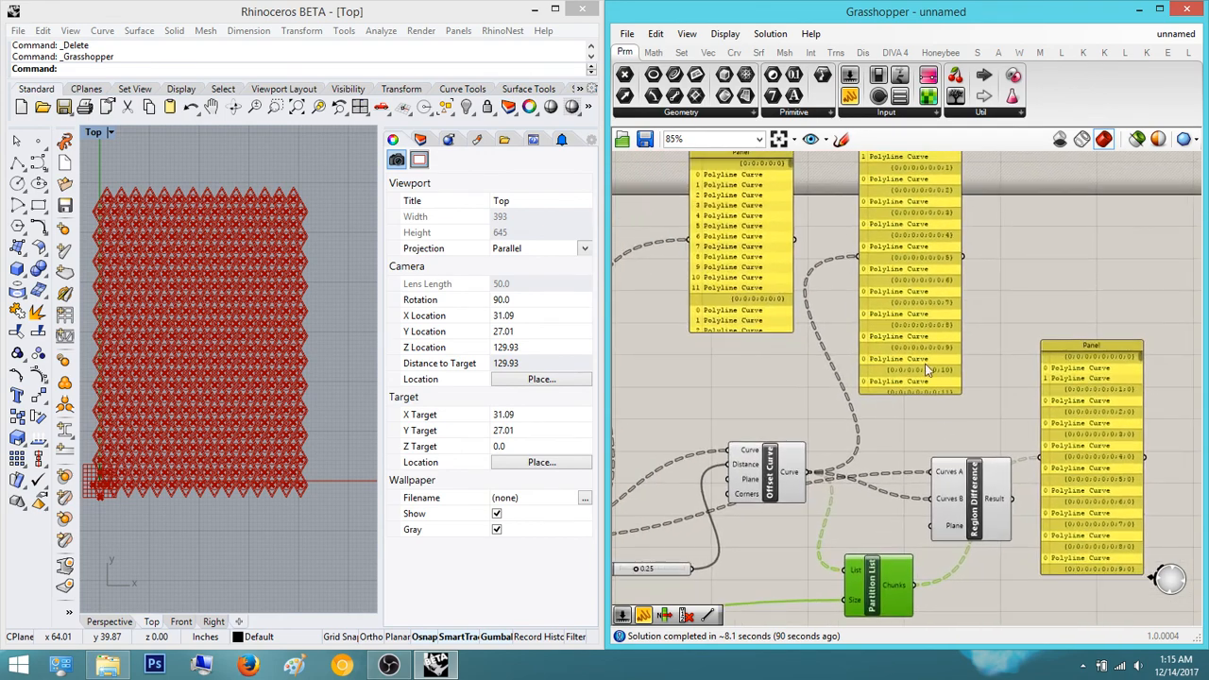
pyautogui.moveTo(771, 182); pyautogui.dragTo(764, 265, button='right')
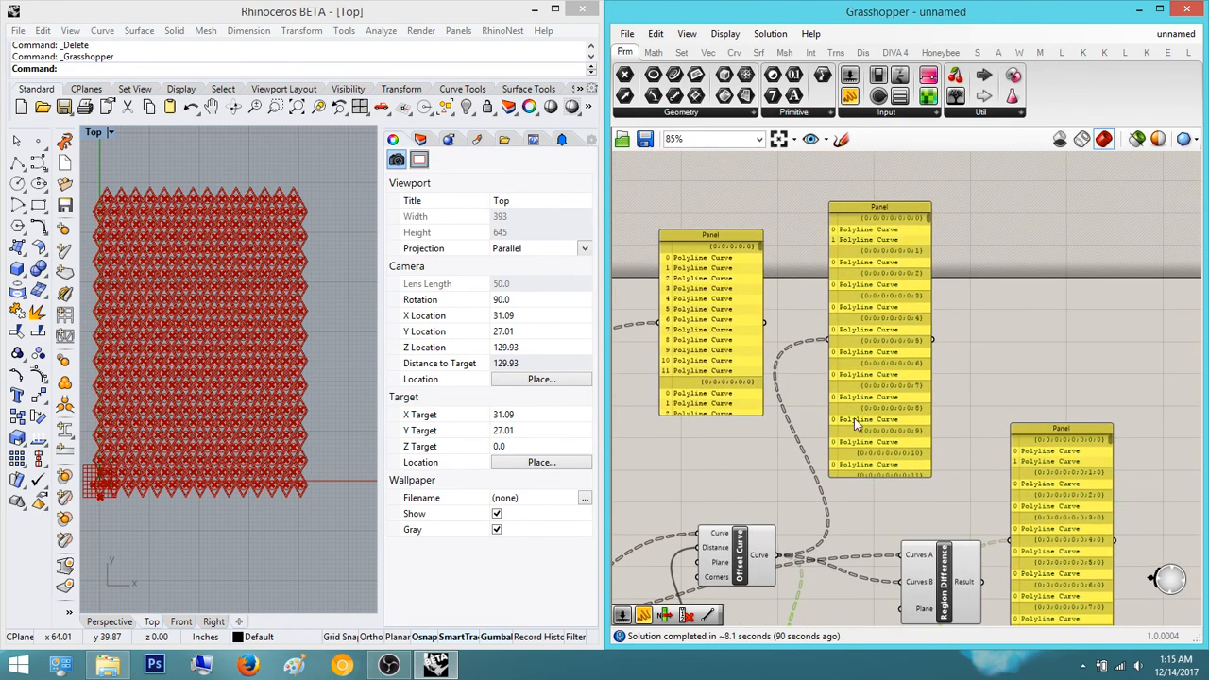
pyautogui.moveTo(1039, 436); pyautogui.dragTo(1037, 425)
pyautogui.moveTo(1025, 334); pyautogui.dragTo(1059, 193, button='right')
pyautogui.moveTo(918, 481); pyautogui.dragTo(895, 325, button='right')
pyautogui.moveTo(1029, 309); pyautogui.dragTo(1081, 252)
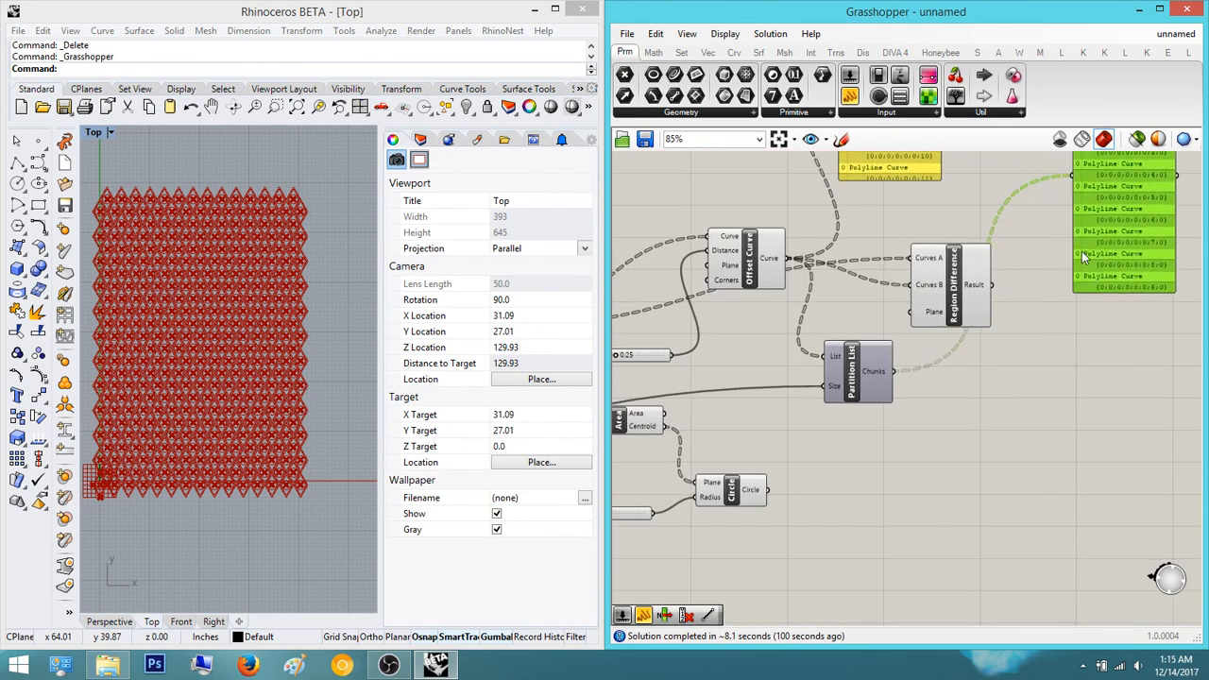
pyautogui.moveTo(1081, 253); pyautogui.dragTo(976, 313, button='right')
pyautogui.moveTo(1026, 317); pyautogui.dragTo(1005, 253)
pyautogui.click(1029, 330)
pyautogui.moveTo(1023, 337); pyautogui.dragTo(1049, 386, button='right')
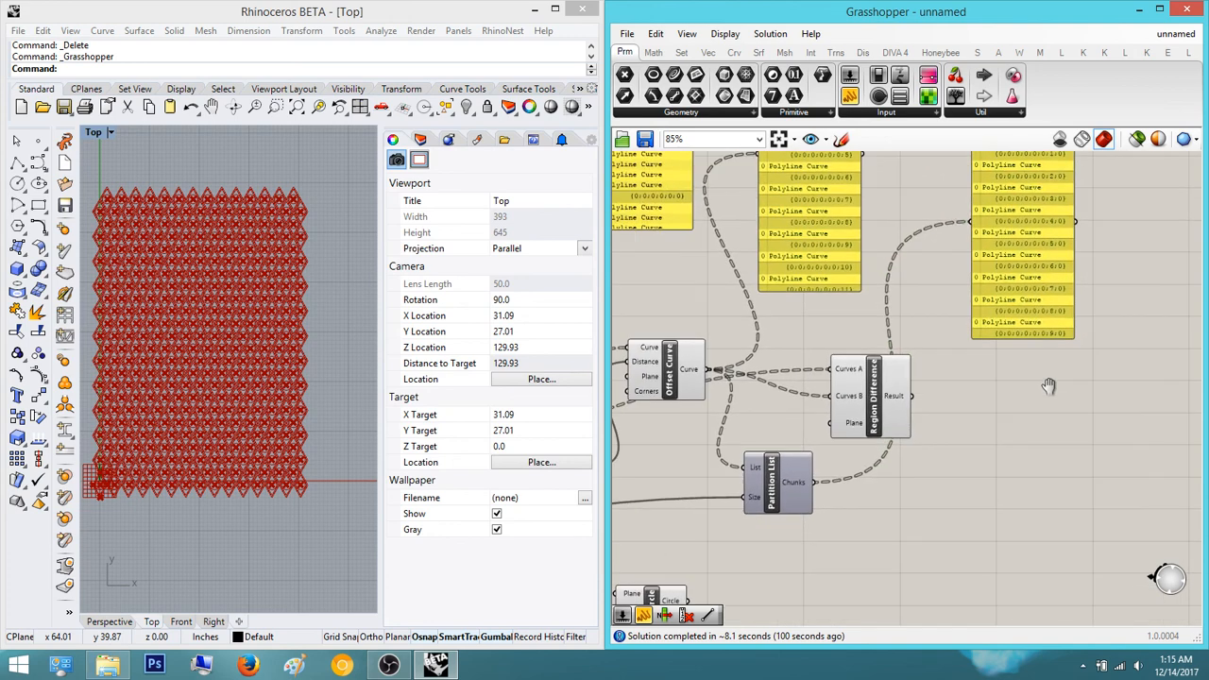
# - Move Partition List beneath Region Difference and add a Flatten Tree component in the space below Offset Curve
pyautogui.moveTo(802, 475); pyautogui.dragTo(888, 494)
pyautogui.click(974, 494)
pyautogui.moveTo(974, 494); pyautogui.dragTo(1025, 513, button='right')
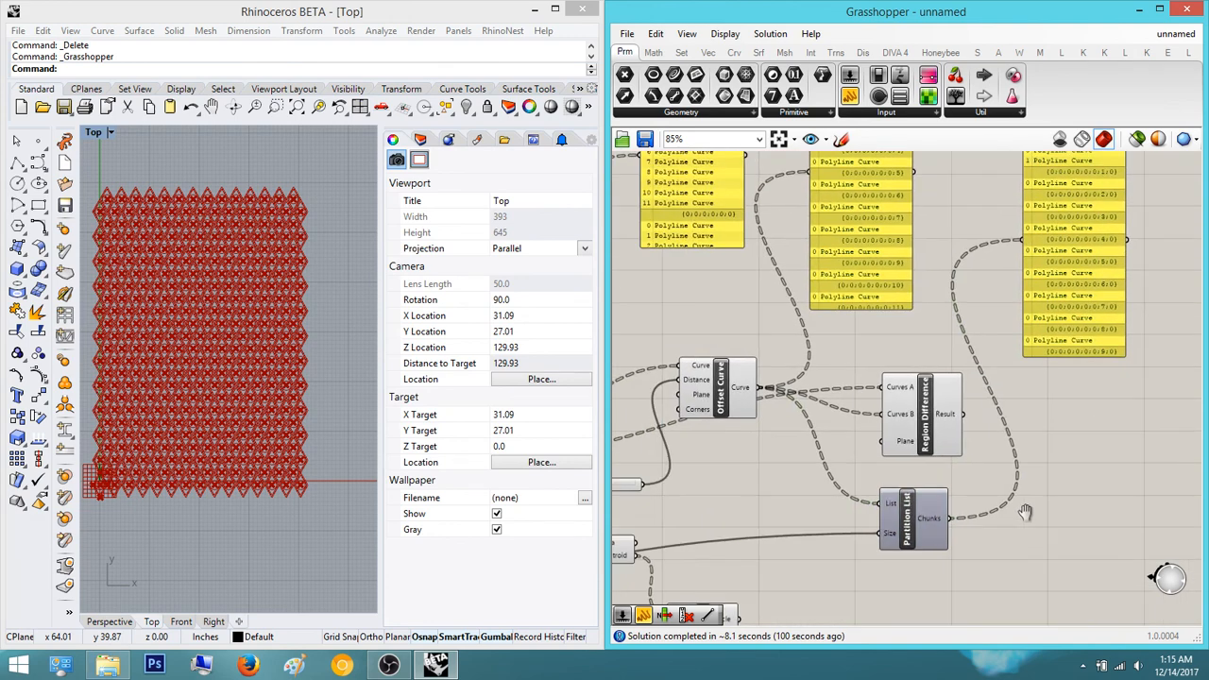
pyautogui.doubleClick(744, 490)
pyautogui.write('flatt')
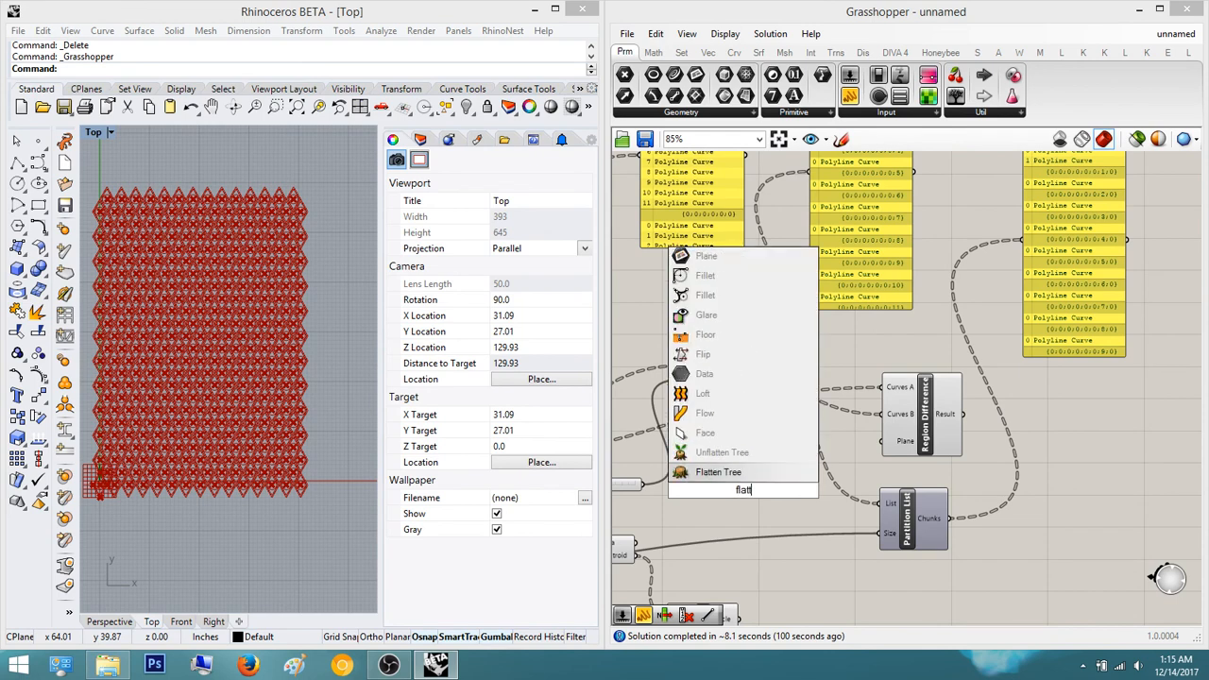
pyautogui.press('Return')
# - Scroll the Offset Curve panel to examine how its curves are split into branches
pyautogui.scroll(1, 761, 498)
pyautogui.moveTo(801, 484); pyautogui.dragTo(793, 561, button='right')
pyautogui.scroll(-2, 794, 560)
pyautogui.scroll(2, 866, 199)
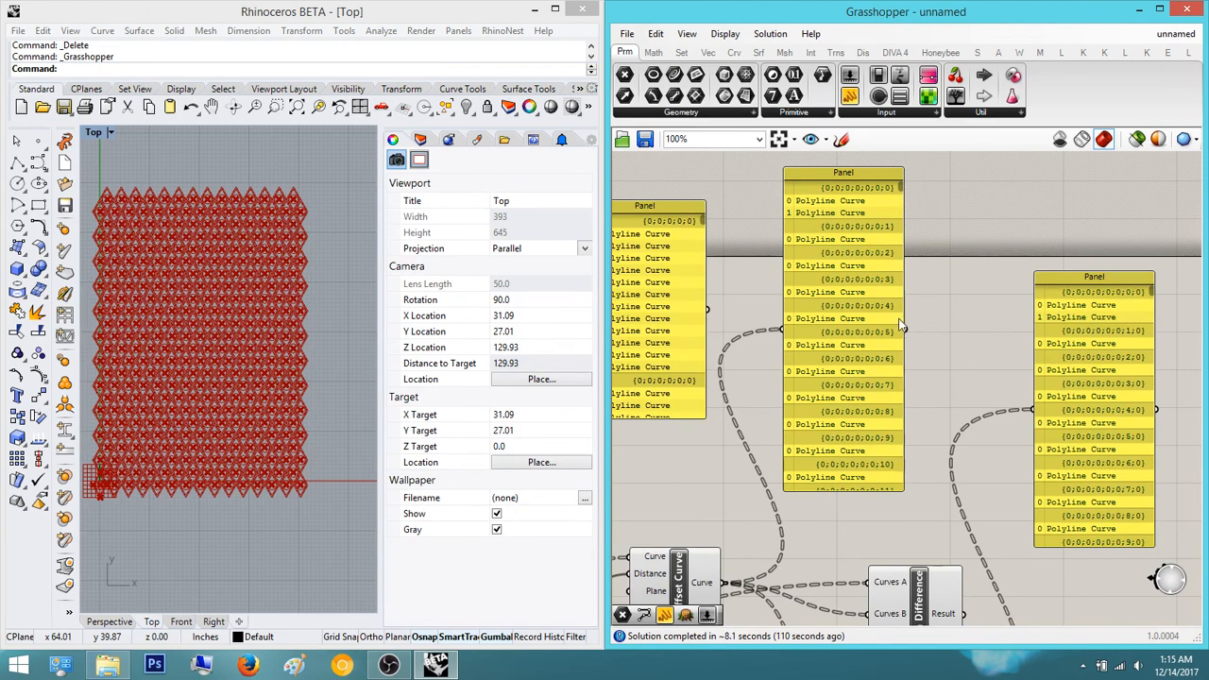
pyautogui.moveTo(901, 187); pyautogui.dragTo(899, 193)
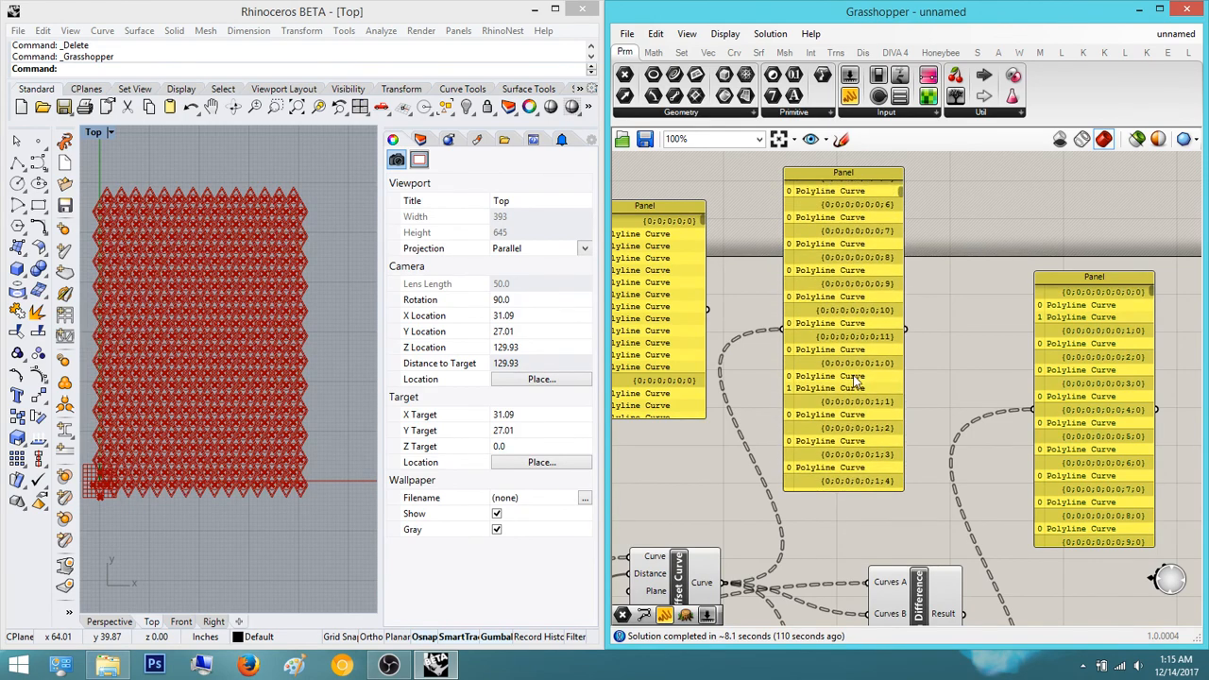
pyautogui.moveTo(840, 362)
pyautogui.mouseDown(button='right')
pyautogui.moveTo(888, 309)
pyautogui.moveTo(855, 361)
pyautogui.mouseUp(button='right')
pyautogui.scroll(-2, 861, 308)
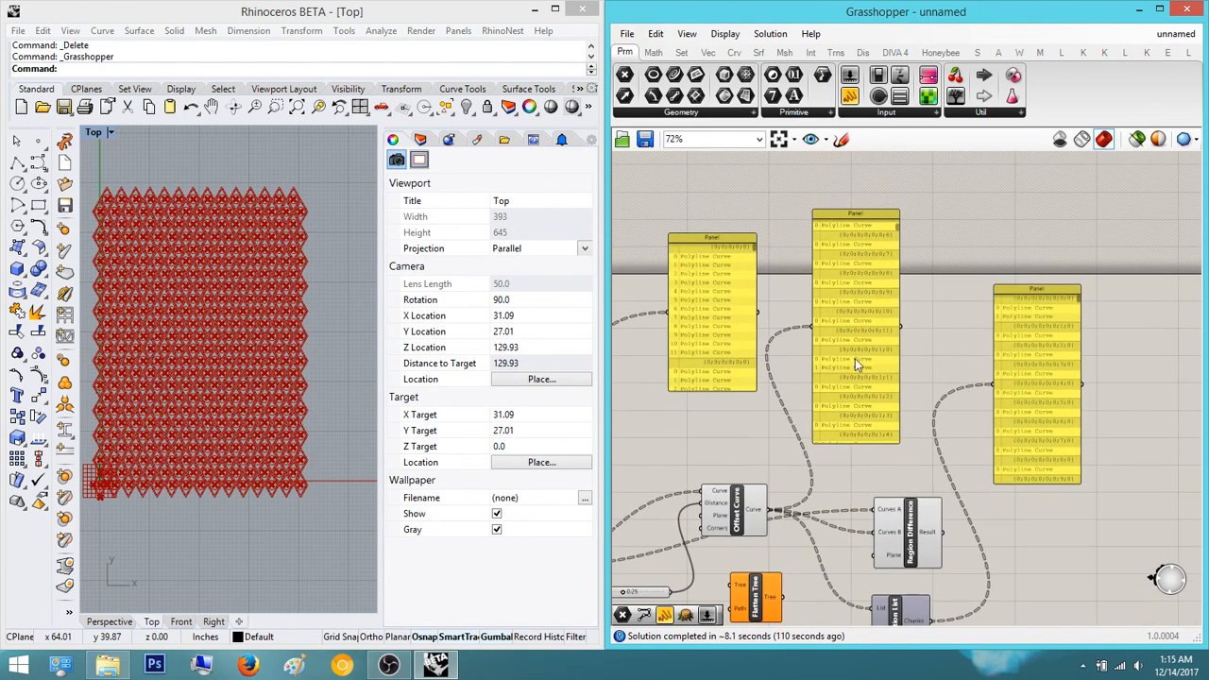
# - Route Offset Curve's Curve output through Flatten Tree into the List input of Partition List
pyautogui.moveTo(853, 438); pyautogui.dragTo(869, 354, button='right')
pyautogui.scroll(4, 757, 534)
pyautogui.moveTo(718, 464); pyautogui.dragTo(801, 353)
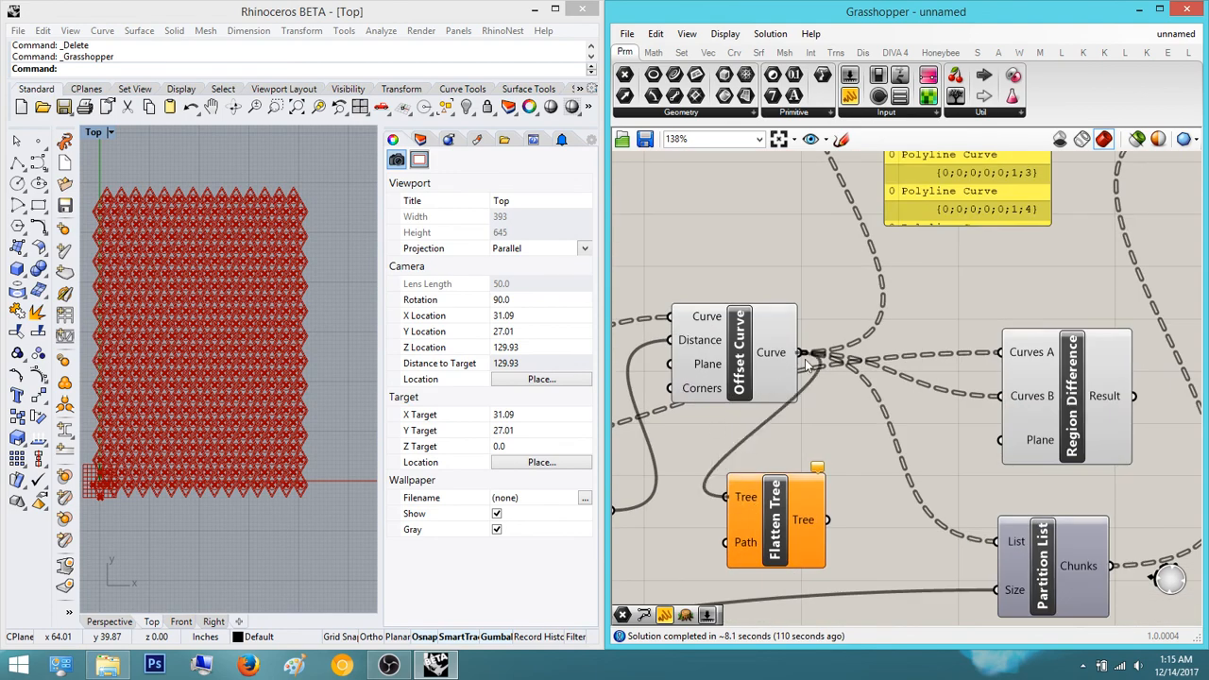
pyautogui.click(839, 537)
pyautogui.moveTo(838, 539); pyautogui.dragTo(801, 496, button='right')
pyautogui.moveTo(790, 478); pyautogui.dragTo(981, 502)
pyautogui.scroll(-2, 981, 505)
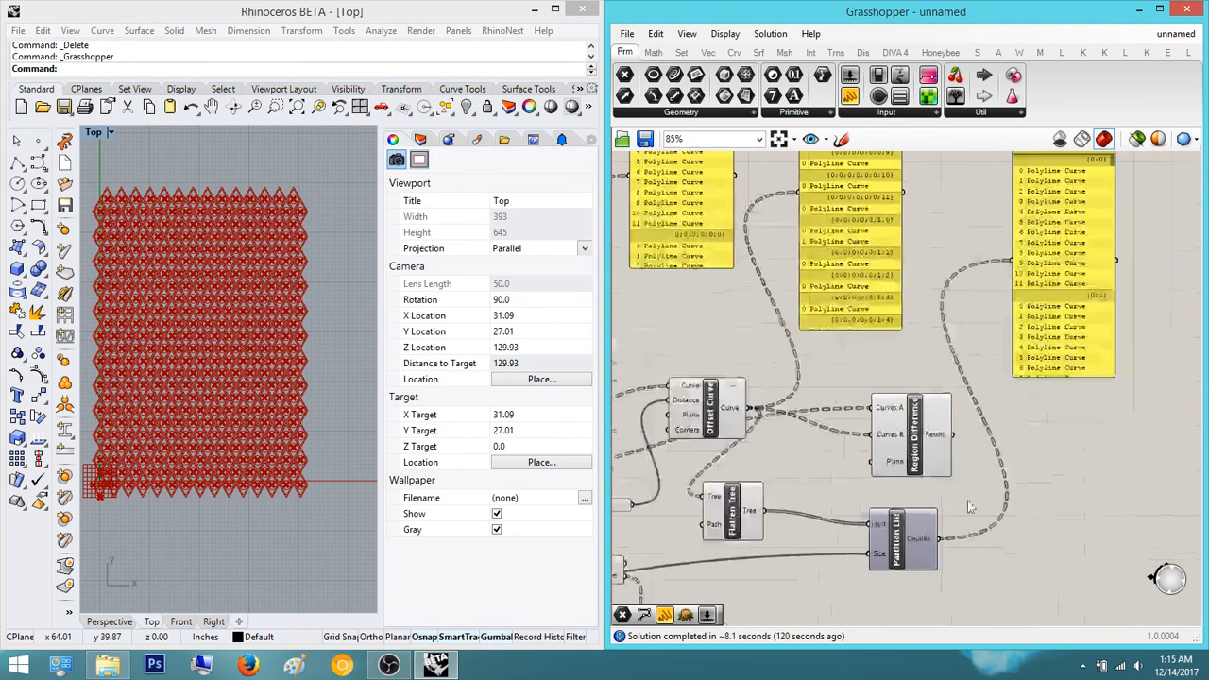
# - Move the Flatten Tree component closer to Partition List
pyautogui.moveTo(997, 283); pyautogui.dragTo(1057, 330, button='right')
pyautogui.moveTo(923, 324); pyautogui.dragTo(946, 318, button='right')
pyautogui.moveTo(753, 584); pyautogui.dragTo(869, 514)
pyautogui.click(847, 513)
# - Shift the Chunks panel aside and add a Panel beside it fed from Flatten Tree's Tree output
pyautogui.moveTo(889, 313); pyautogui.dragTo(885, 354, button='right')
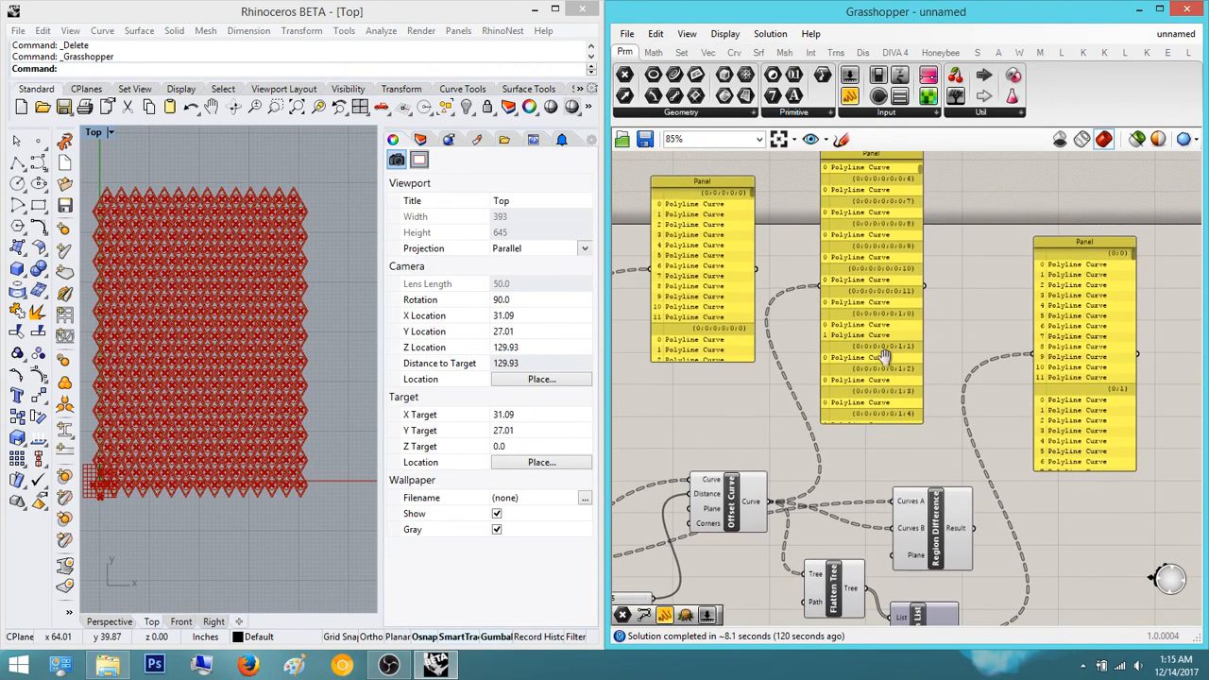
pyautogui.moveTo(858, 439); pyautogui.dragTo(881, 321, button='right')
pyautogui.moveTo(886, 197); pyautogui.dragTo(863, 274, button='right')
pyautogui.moveTo(964, 342); pyautogui.dragTo(881, 400, button='right')
pyautogui.moveTo(1015, 398); pyautogui.dragTo(1046, 354)
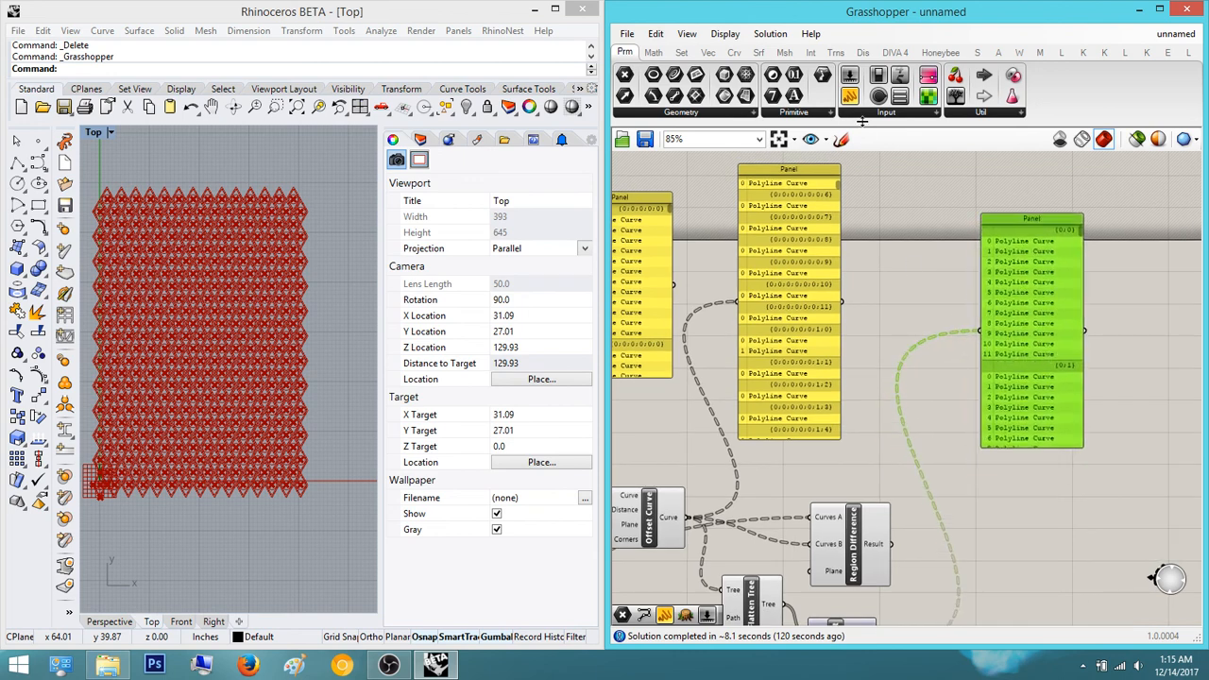
pyautogui.moveTo(849, 96); pyautogui.dragTo(921, 304)
pyautogui.moveTo(886, 322); pyautogui.dragTo(898, 288, button='right')
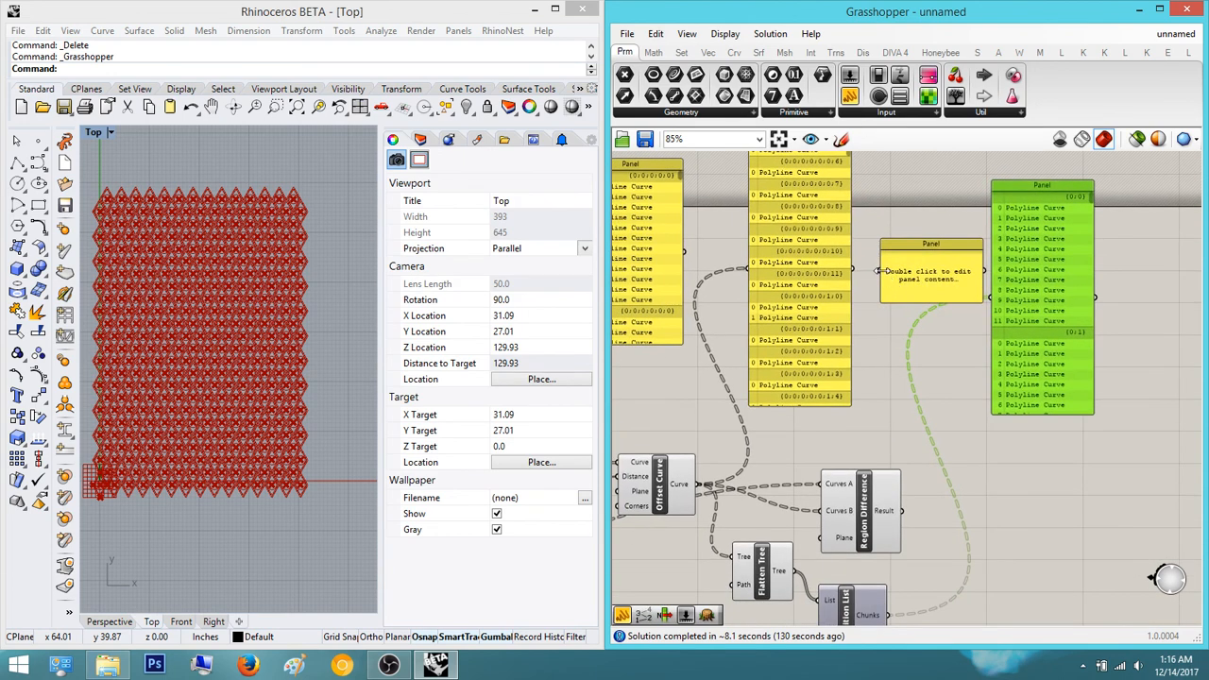
pyautogui.moveTo(884, 276); pyautogui.dragTo(794, 570)
# - Raise the Flatten Tree panel between the Offset Curve and Chunks panels and enlarge it to about their height
pyautogui.moveTo(929, 263); pyautogui.dragTo(884, 404, button='right')
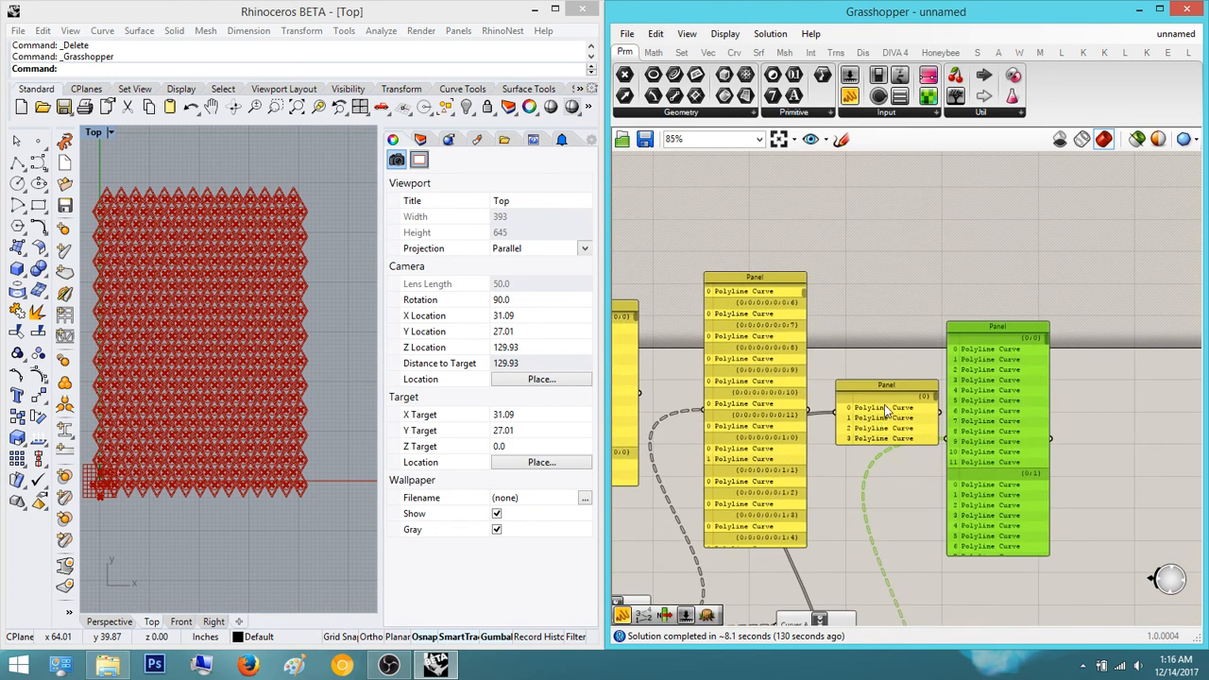
pyautogui.moveTo(884, 404); pyautogui.dragTo(880, 321)
pyautogui.moveTo(880, 363); pyautogui.dragTo(882, 535)
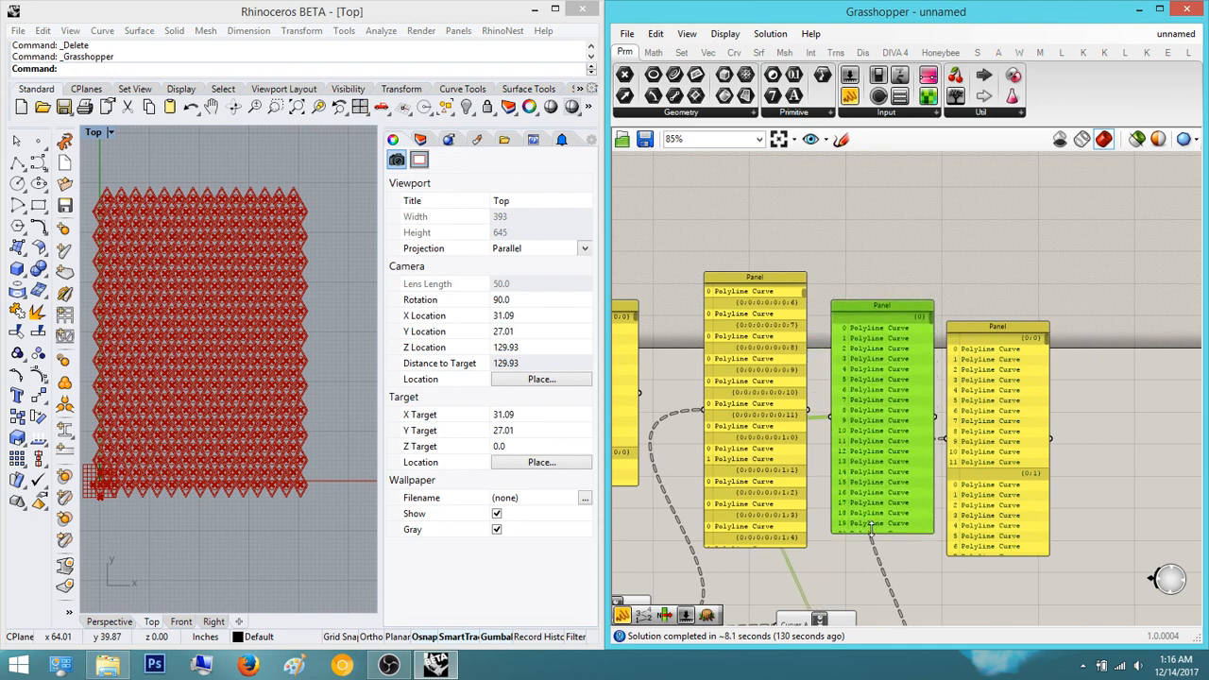
# - Tighten the spacing of the Flatten Tree and Chunks panels and scroll the Offset Curve panel back to its first branch
pyautogui.scroll(3, 882, 515)
pyautogui.moveTo(909, 510); pyautogui.dragTo(938, 533, button='right')
pyautogui.moveTo(1132, 351); pyautogui.dragTo(1111, 310)
pyautogui.moveTo(973, 332); pyautogui.dragTo(960, 323)
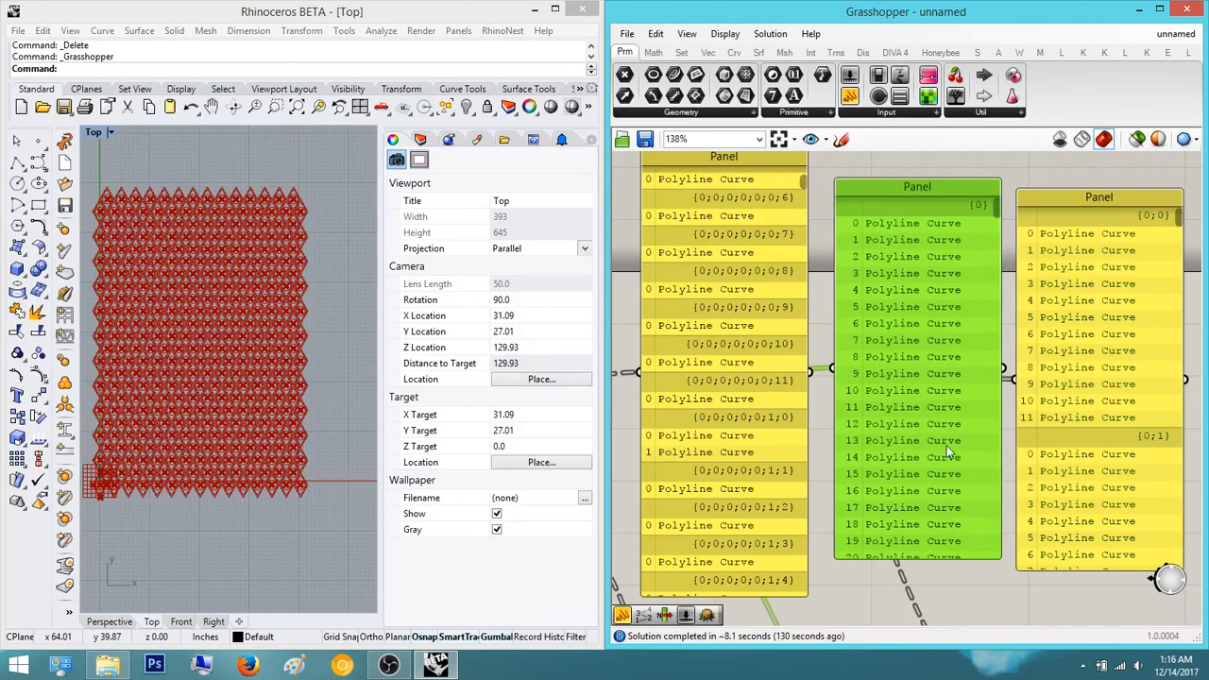
pyautogui.click(1053, 181)
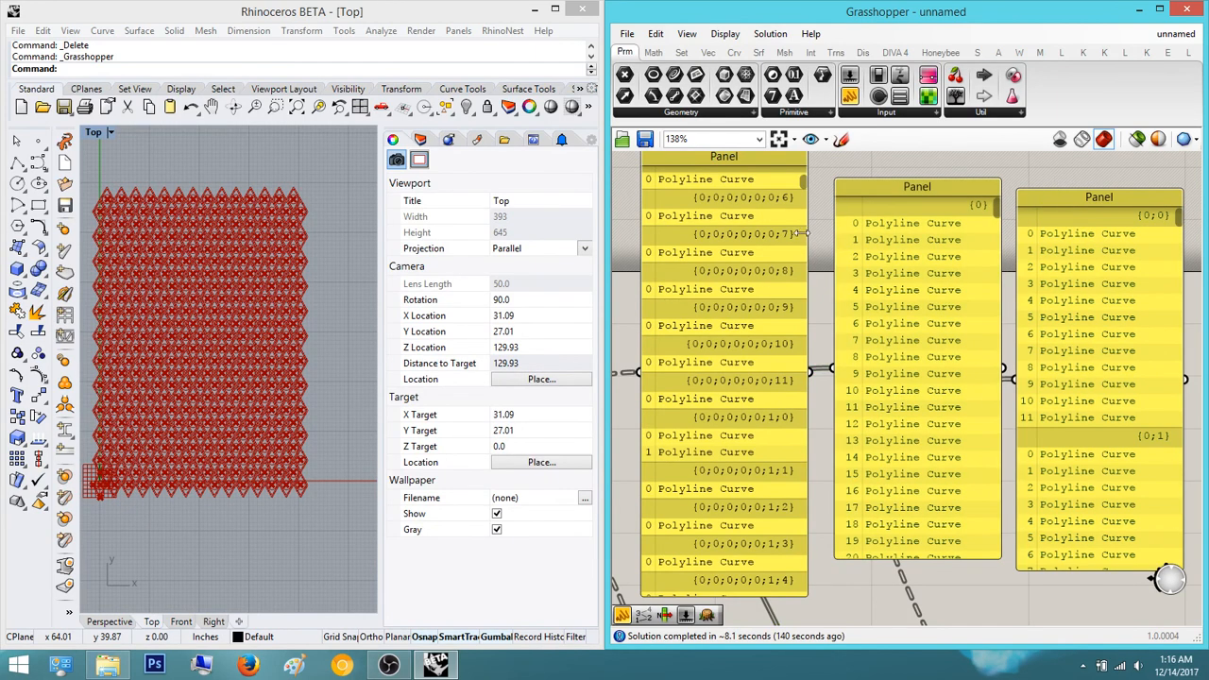
pyautogui.moveTo(805, 187); pyautogui.dragTo(790, 176)
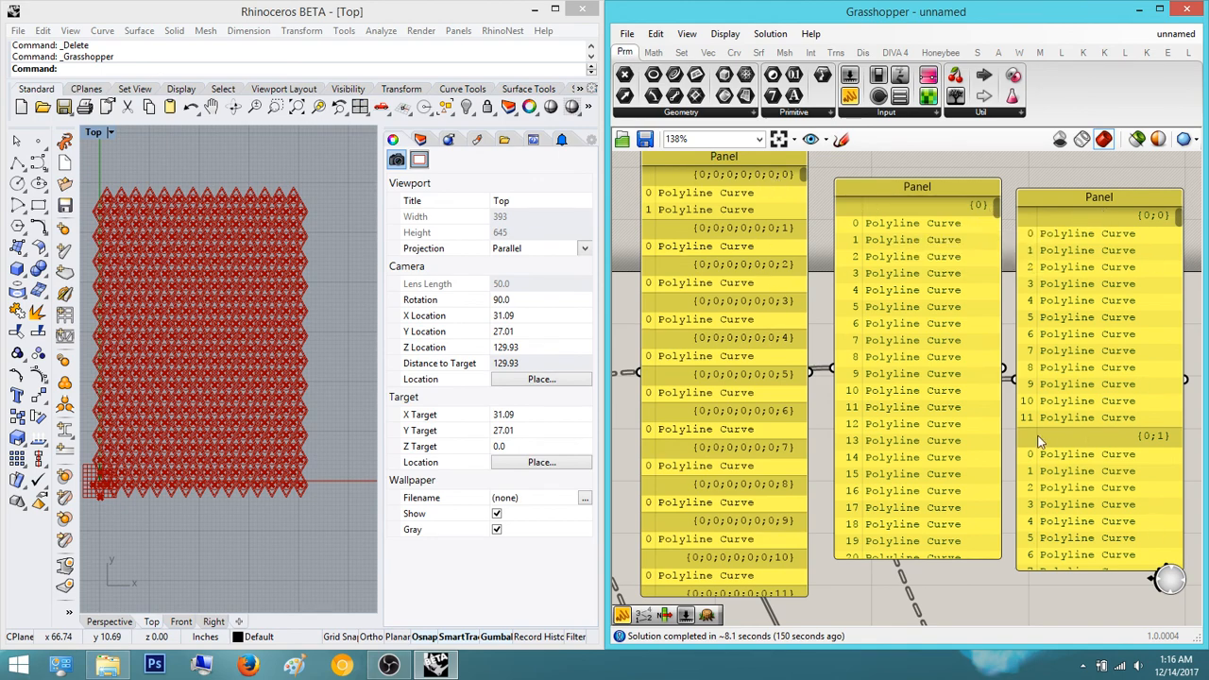
# - Move the original diamonds' panel beside the Chunks panel and enlarge it to the same height for comparison
pyautogui.scroll(-4, 1039, 441)
pyautogui.moveTo(684, 427); pyautogui.dragTo(1180, 426)
pyautogui.moveTo(1180, 423); pyautogui.dragTo(1033, 393, button='right')
pyautogui.scroll(4, 1033, 393)
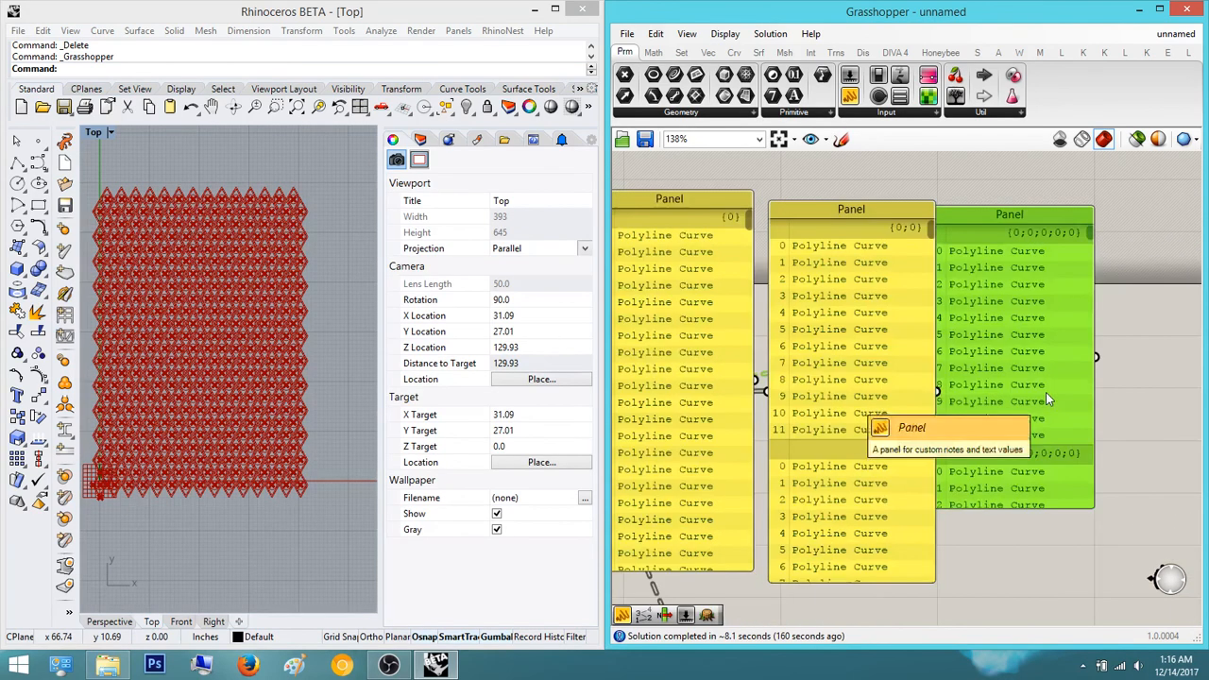
pyautogui.moveTo(1059, 508); pyautogui.dragTo(1052, 588)
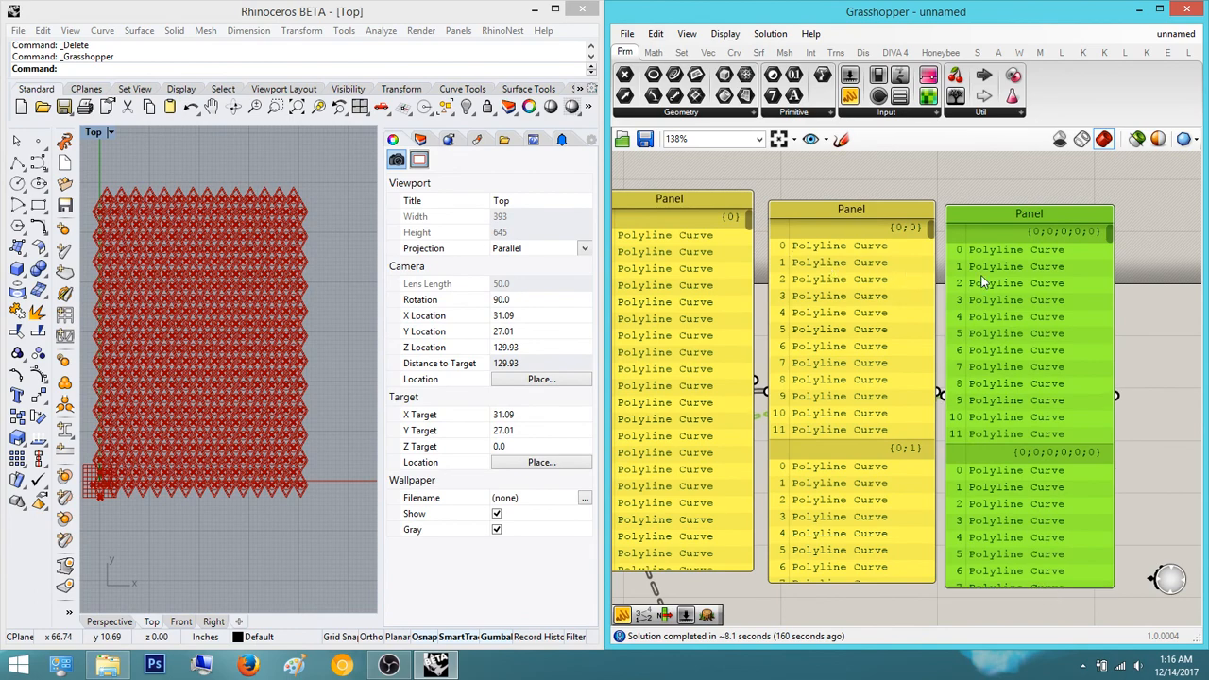
pyautogui.scroll(-4, 970, 435)
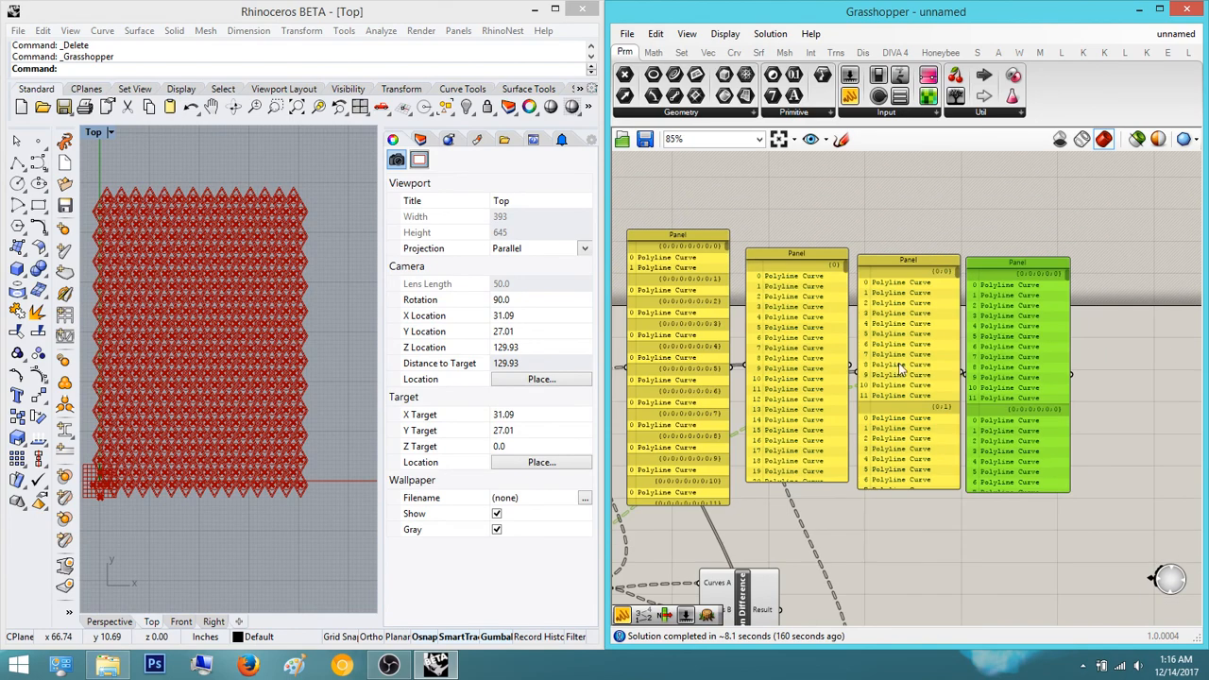
pyautogui.scroll(-3, 1110, 404)
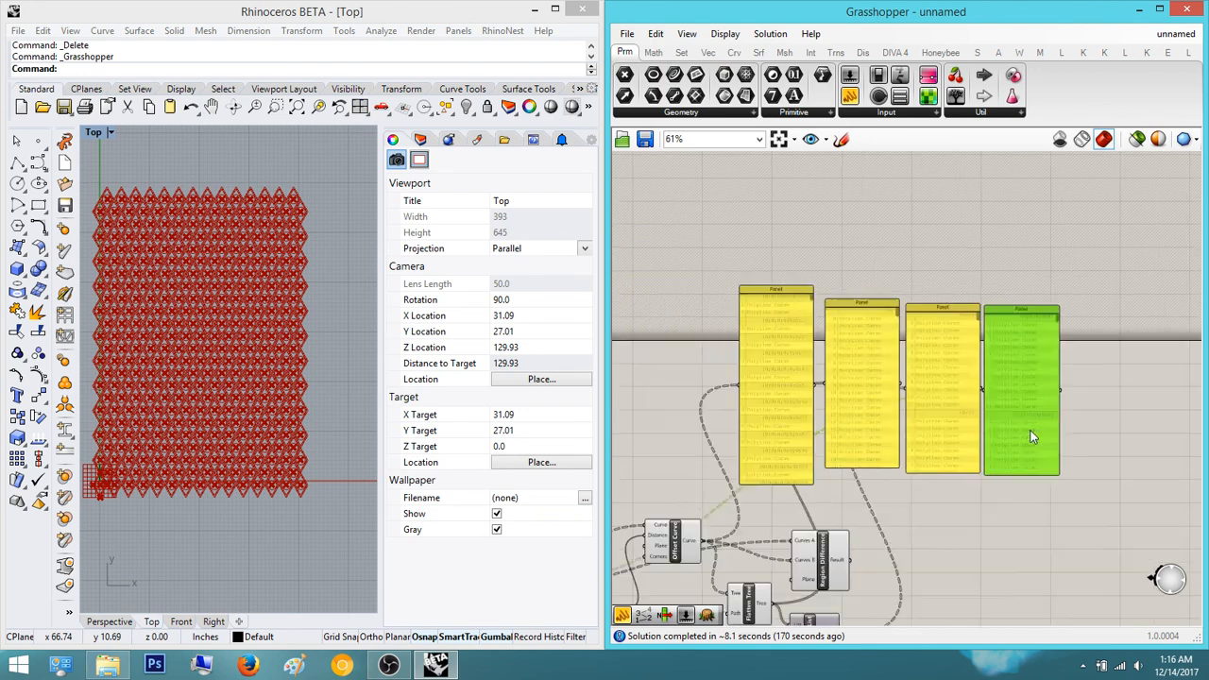
# - Return the original diamonds' panel to the start of the panel row and move the Chunks panel slightly outward
pyautogui.moveTo(1110, 403); pyautogui.dragTo(767, 397)
pyautogui.click(783, 330)
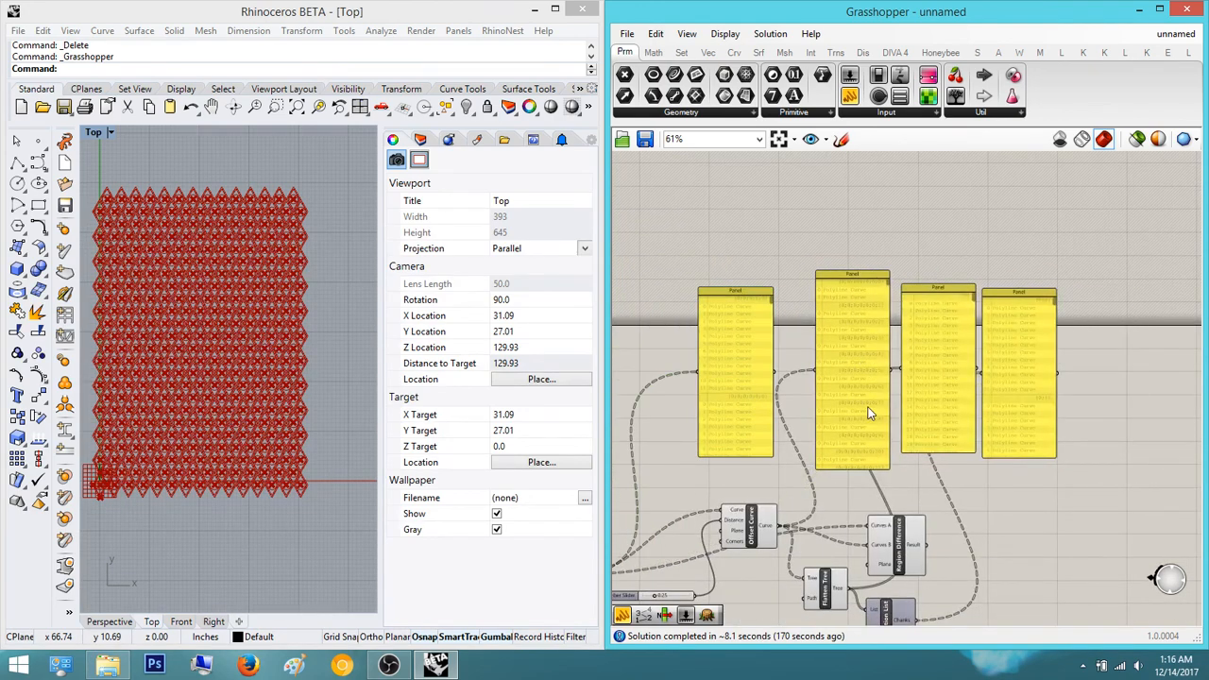
pyautogui.scroll(-1, 869, 413)
pyautogui.moveTo(929, 429); pyautogui.dragTo(897, 360, button='right')
pyautogui.scroll(3, 903, 425)
pyautogui.scroll(-1, 930, 385)
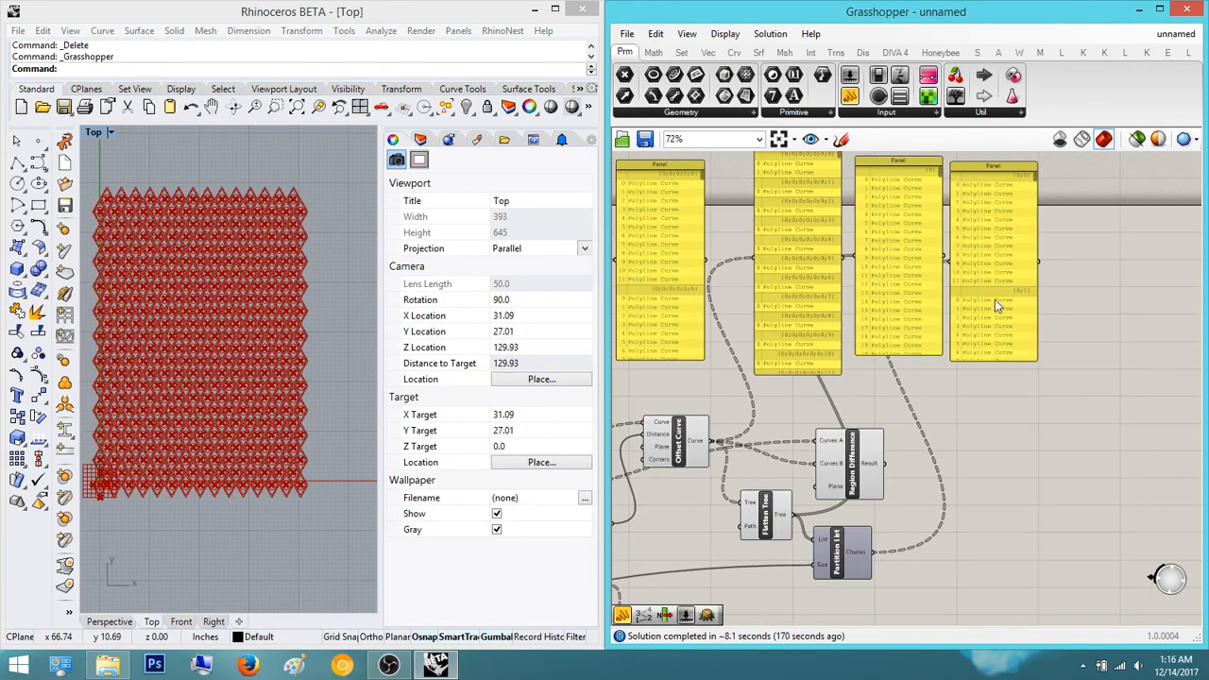
pyautogui.moveTo(995, 300); pyautogui.dragTo(1034, 277)
pyautogui.click(1068, 370)
# - Add a Boundary Surfaces component beside Region Difference and Partition List
pyautogui.moveTo(863, 478); pyautogui.dragTo(928, 410, button='right')
pyautogui.scroll(2, 928, 410)
pyautogui.click(950, 426)
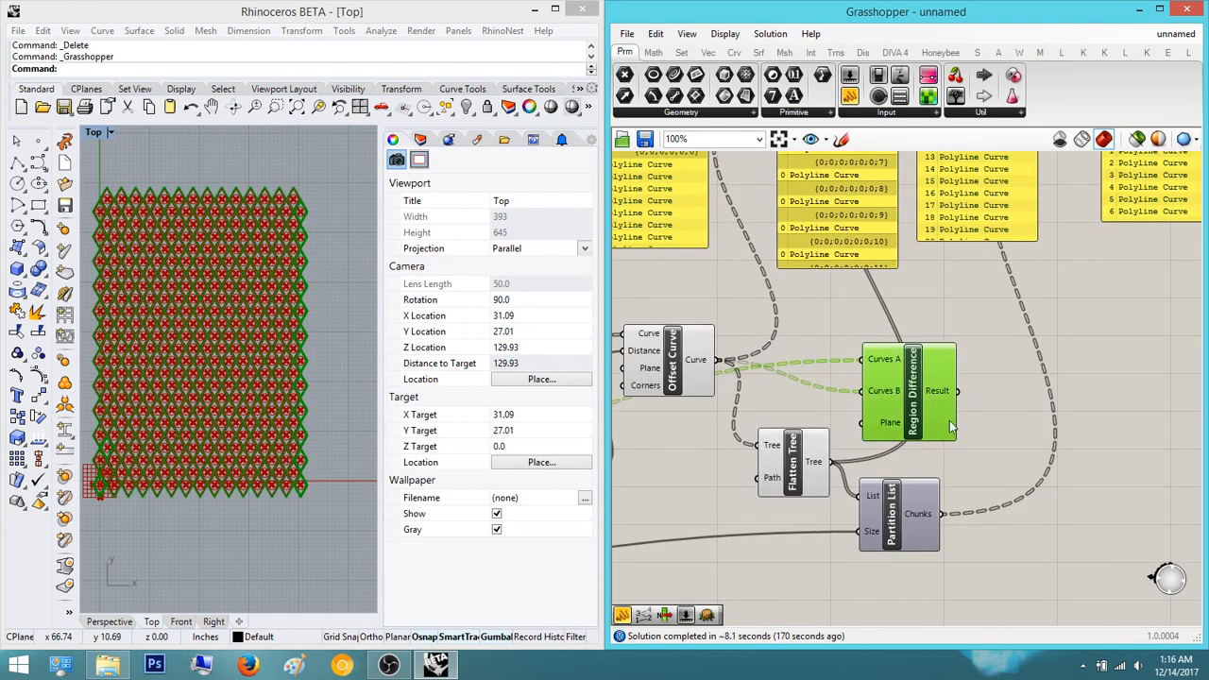
pyautogui.moveTo(1006, 425); pyautogui.dragTo(1029, 429, button='right')
pyautogui.doubleClick(1116, 438)
pyautogui.write('boundar')
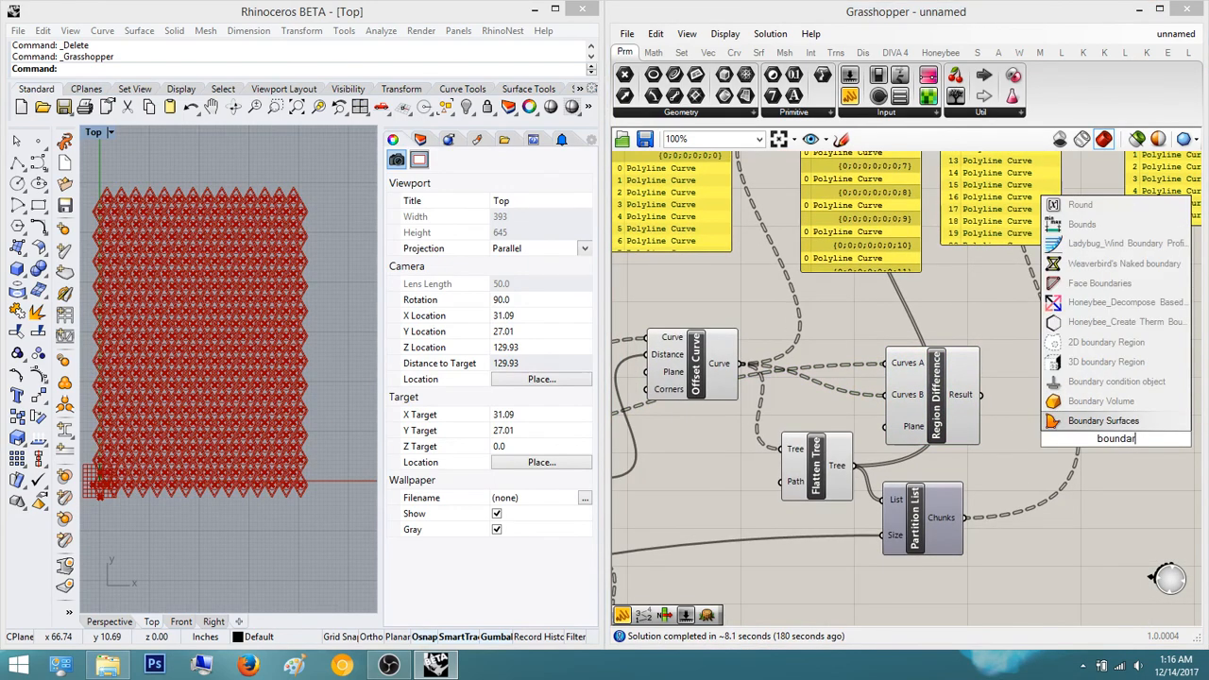
pyautogui.press('Return')
pyautogui.scroll(3, 1055, 430)
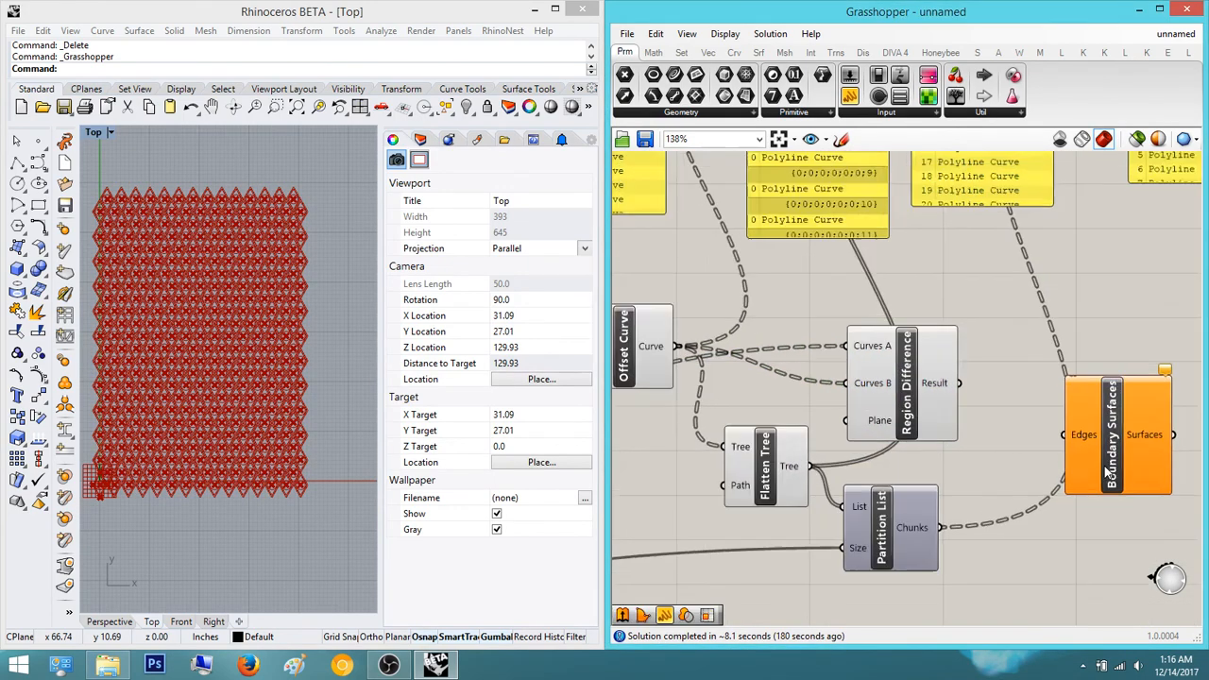
# - Connect the Region Difference result to the Edges input of Boundary Surfaces
pyautogui.moveTo(1055, 433); pyautogui.dragTo(916, 355)
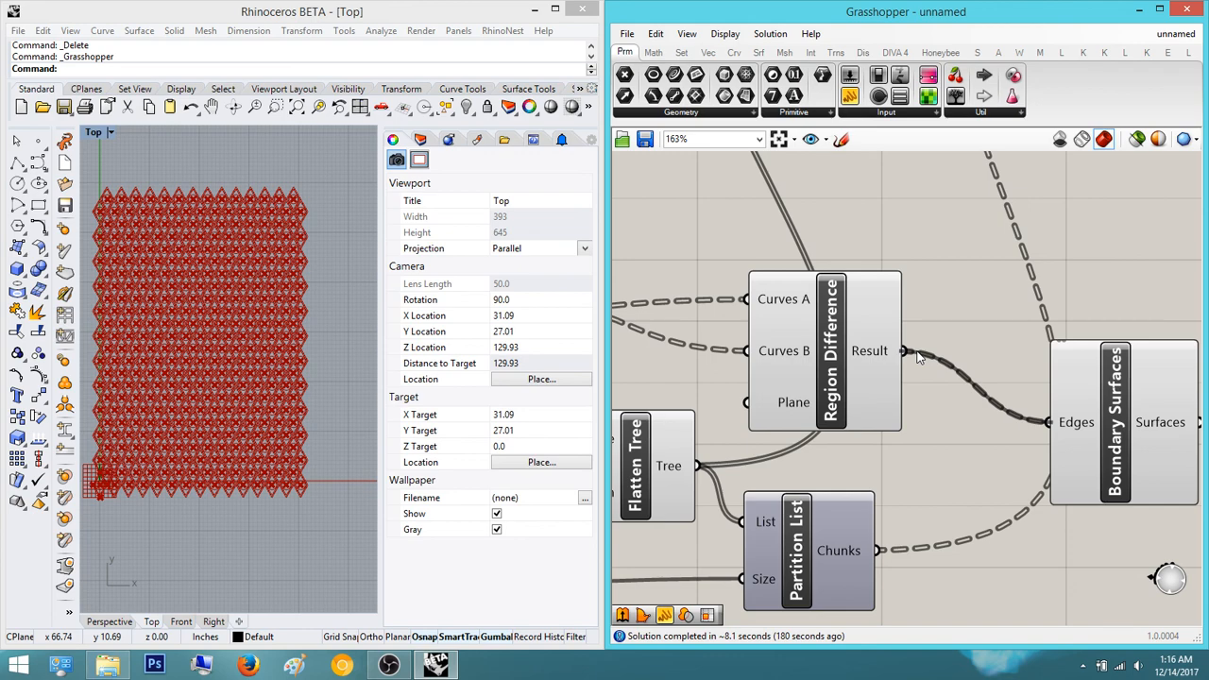
pyautogui.scroll(5, 284, 300)
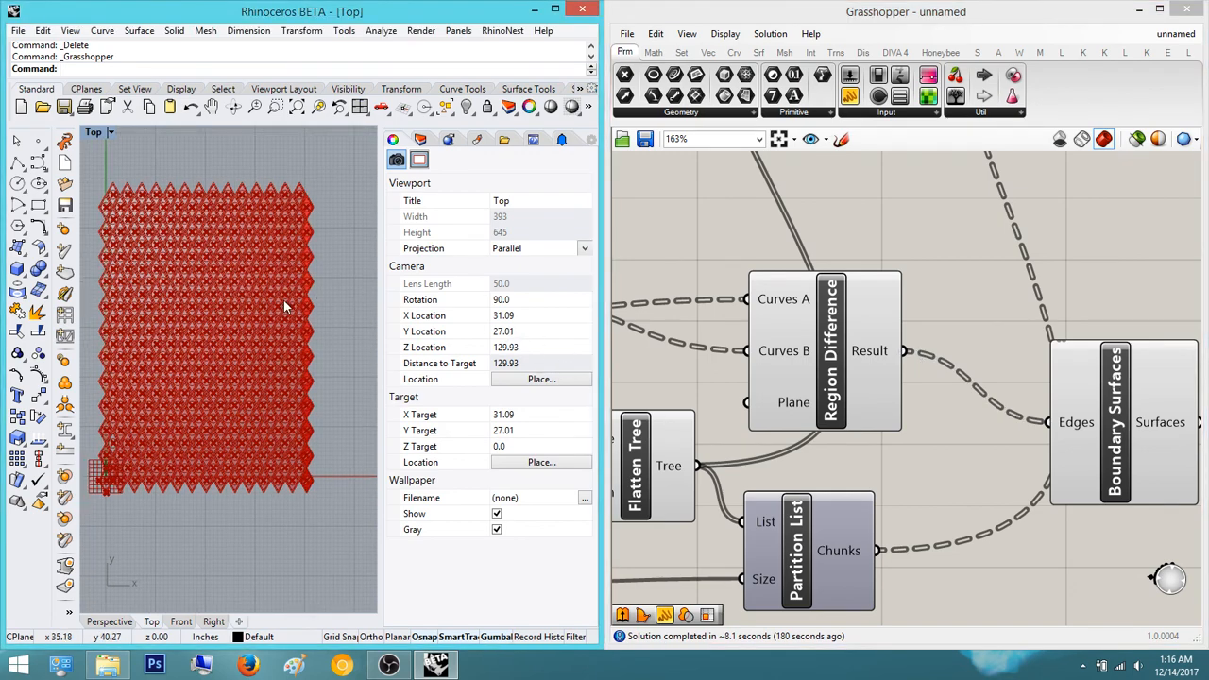
pyautogui.scroll(-4, 1015, 385)
# - Move Boundary Surfaces and Region Difference farther out from Flatten Tree and Partition List to open up the layout
pyautogui.moveTo(1016, 386)
pyautogui.mouseDown(button='right')
pyautogui.moveTo(987, 378)
pyautogui.moveTo(999, 388)
pyautogui.mouseUp(button='right')
pyautogui.click(878, 383)
pyautogui.scroll(1, 1046, 377)
pyautogui.moveTo(1000, 388); pyautogui.dragTo(1087, 359)
pyautogui.click(1026, 286)
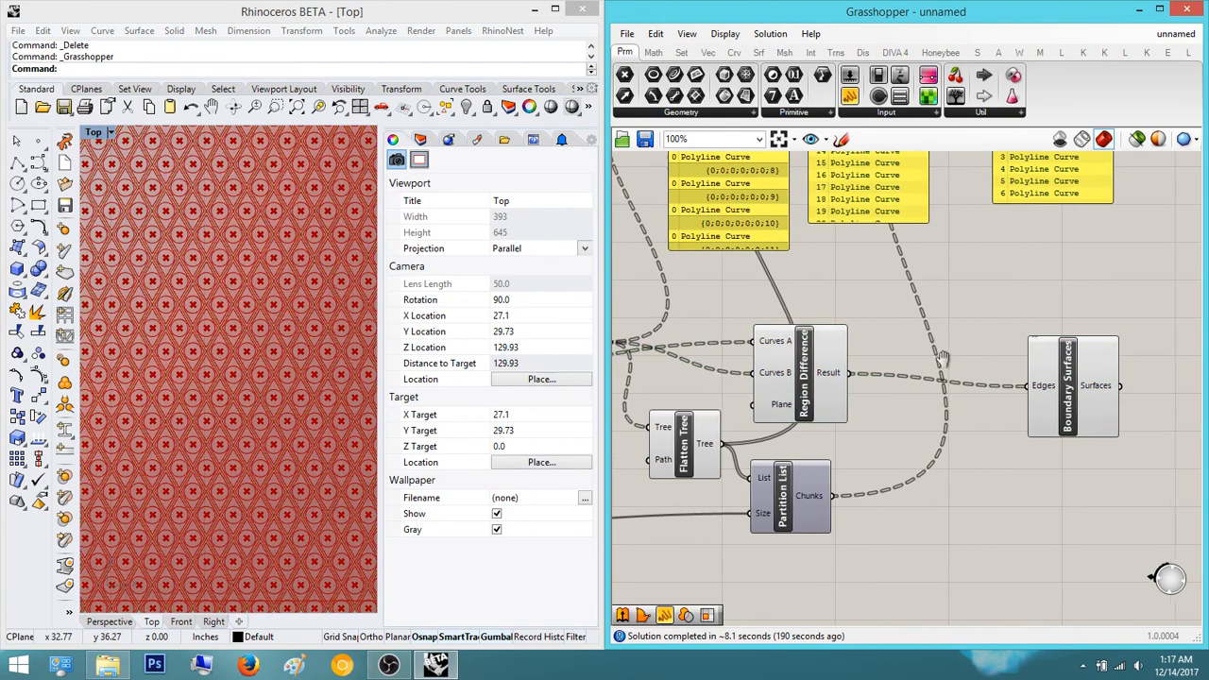
pyautogui.moveTo(795, 388); pyautogui.dragTo(899, 387, button='right')
pyautogui.moveTo(898, 387); pyautogui.dragTo(982, 383)
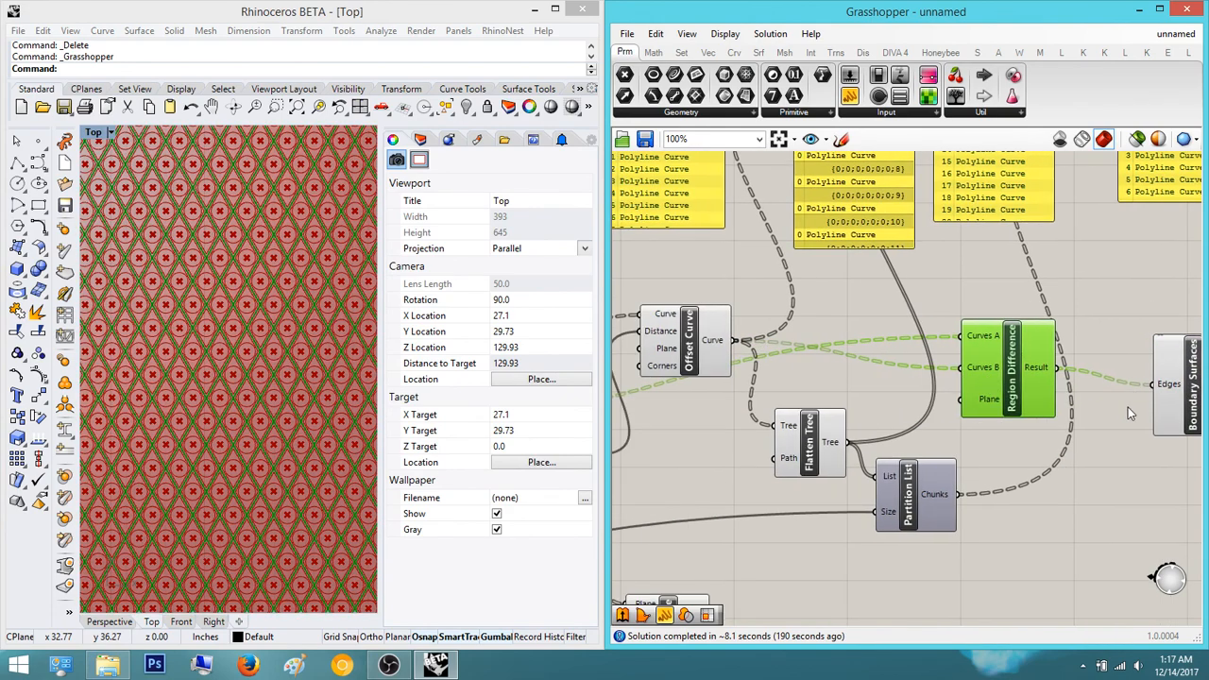
# - Examine the boundary surfaces near the grid's origin corner and compare them with the branches in the Offset Curve panel
pyautogui.scroll(-4, 976, 430)
pyautogui.moveTo(236, 368); pyautogui.dragTo(368, 218, button='right')
pyautogui.moveTo(144, 416); pyautogui.dragTo(162, 404, button='right')
pyautogui.scroll(2, 162, 404)
pyautogui.scroll(3, 227, 335)
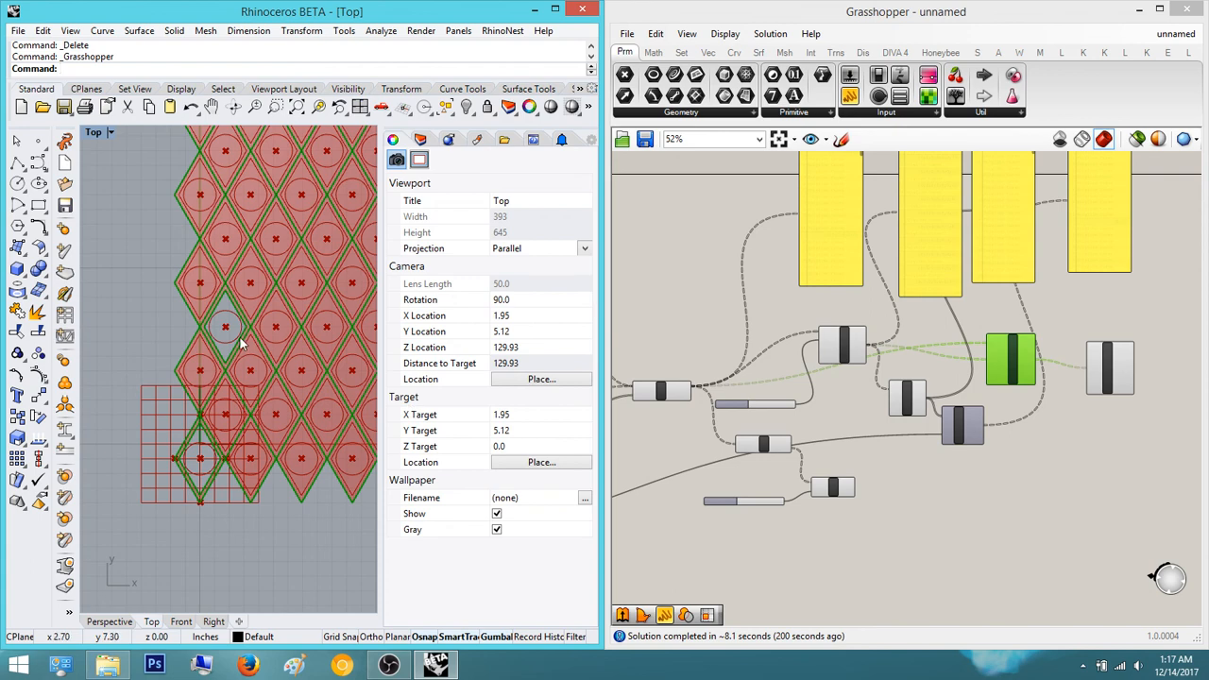
pyautogui.scroll(4, 241, 345)
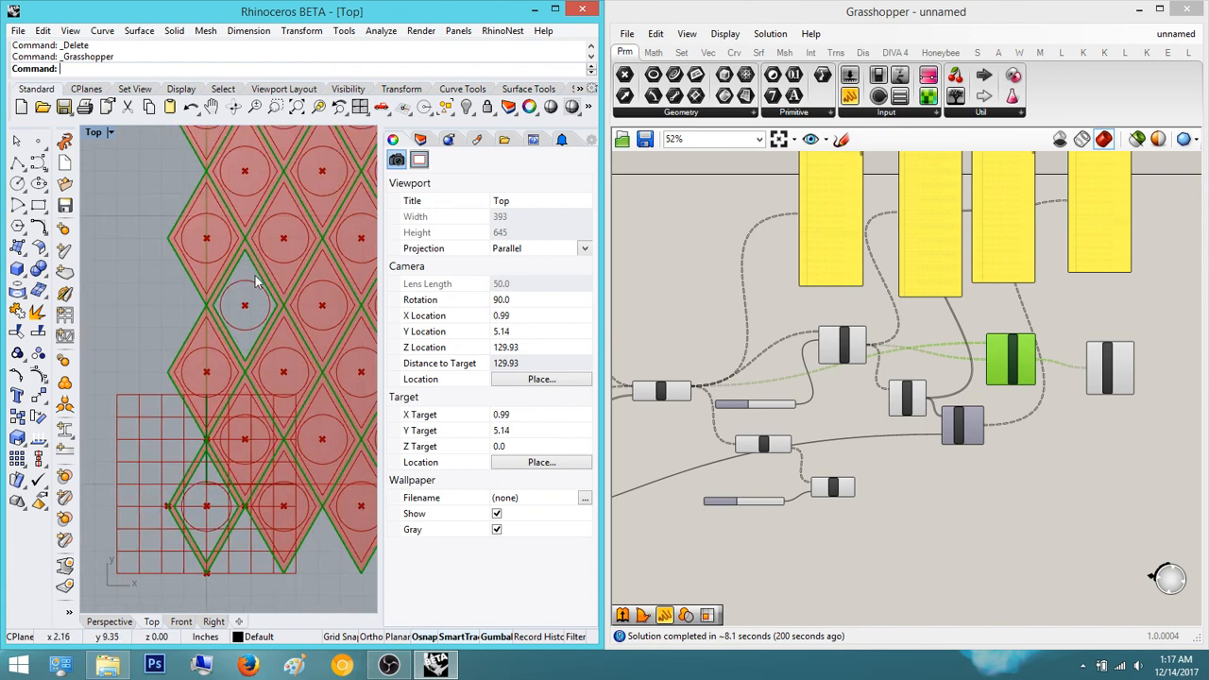
pyautogui.scroll(5, 865, 231)
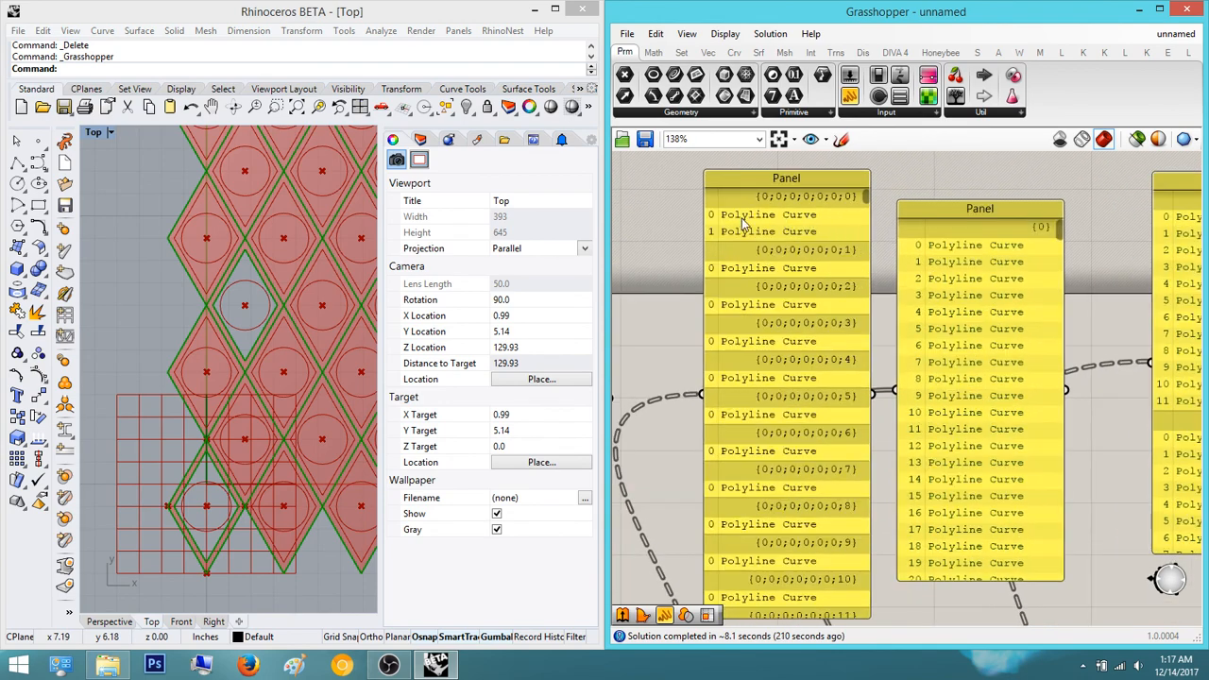
pyautogui.scroll(-3, 862, 394)
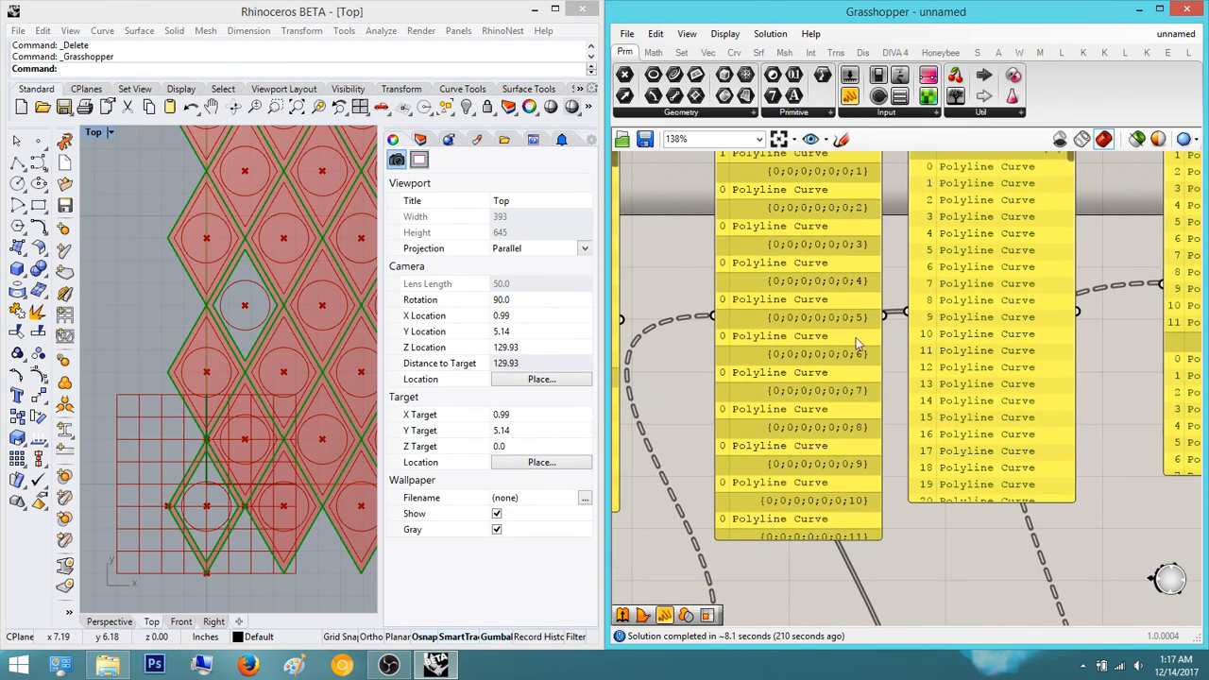
pyautogui.scroll(-5, 860, 233)
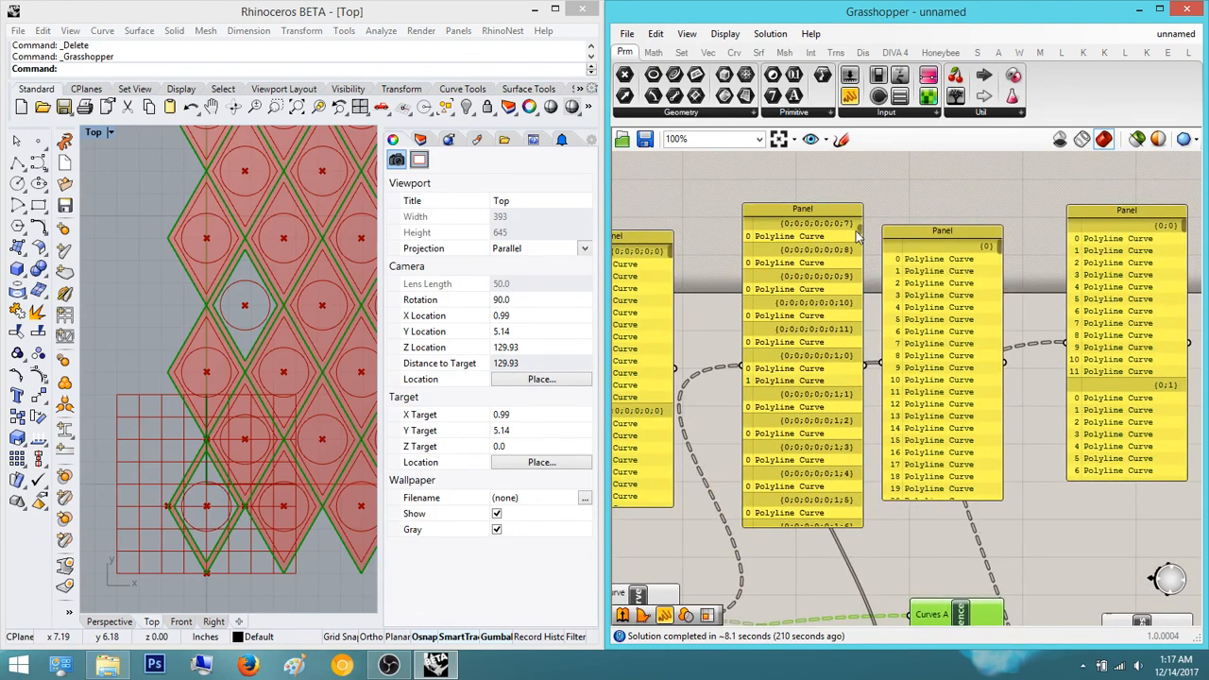
pyautogui.scroll(-2, 808, 381)
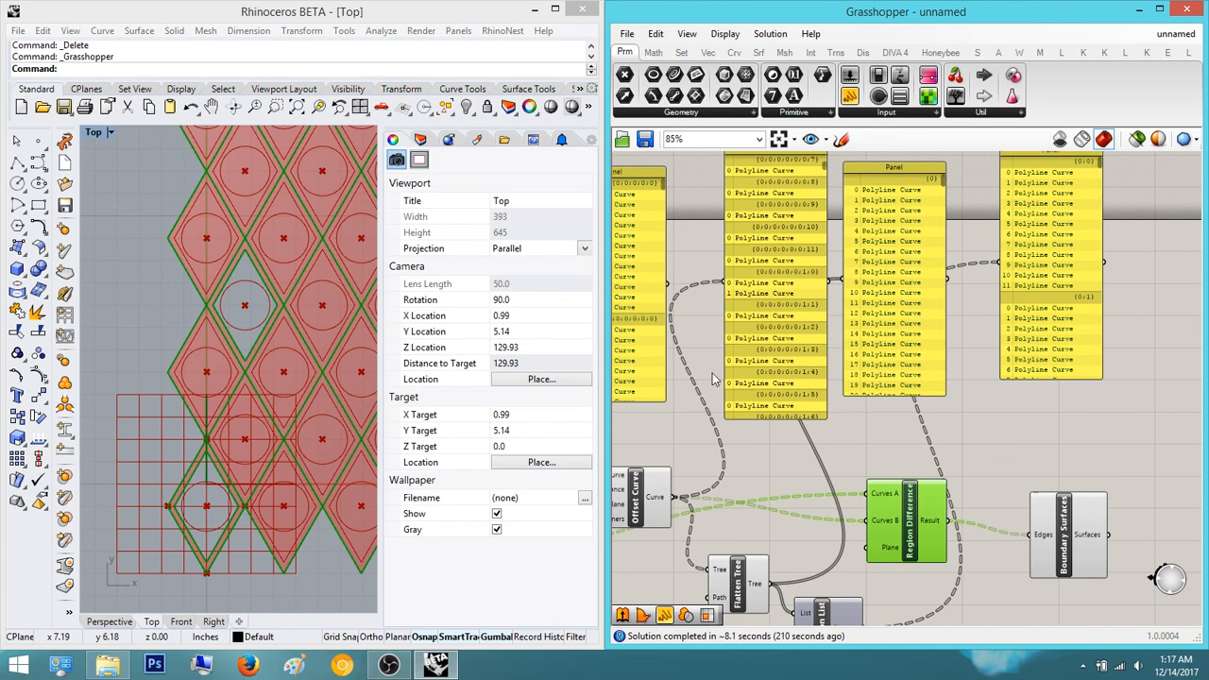
pyautogui.click(1059, 482)
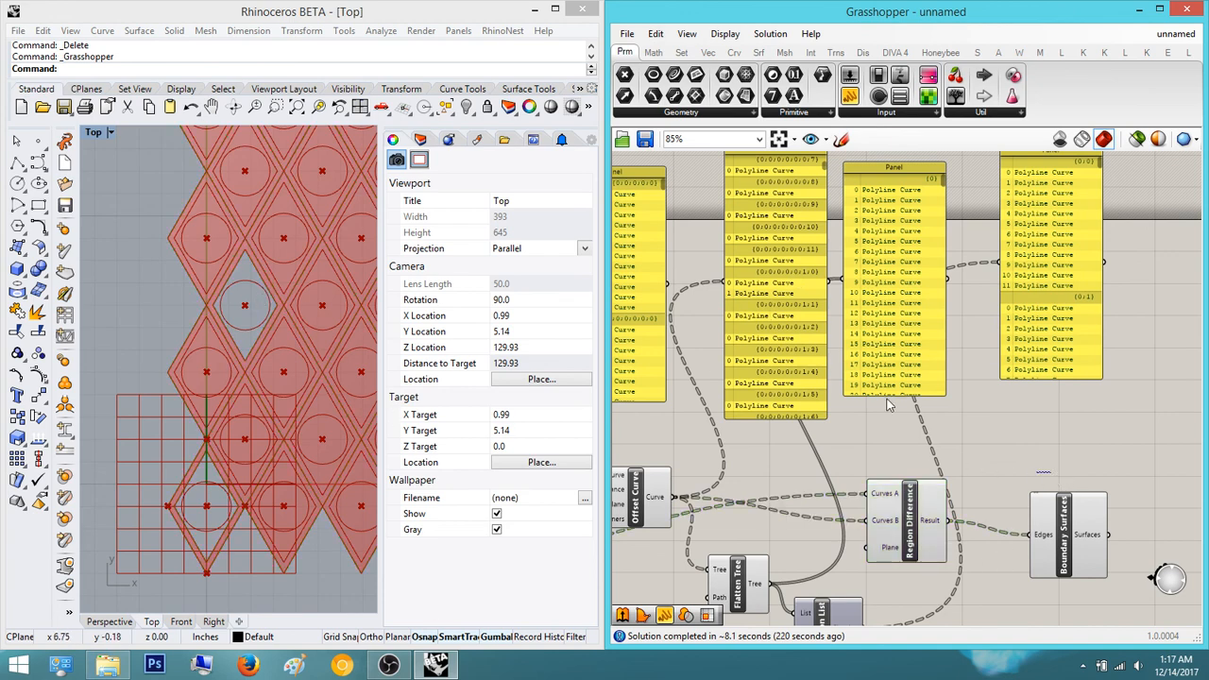
pyautogui.moveTo(1101, 604); pyautogui.dragTo(972, 497, button='right')
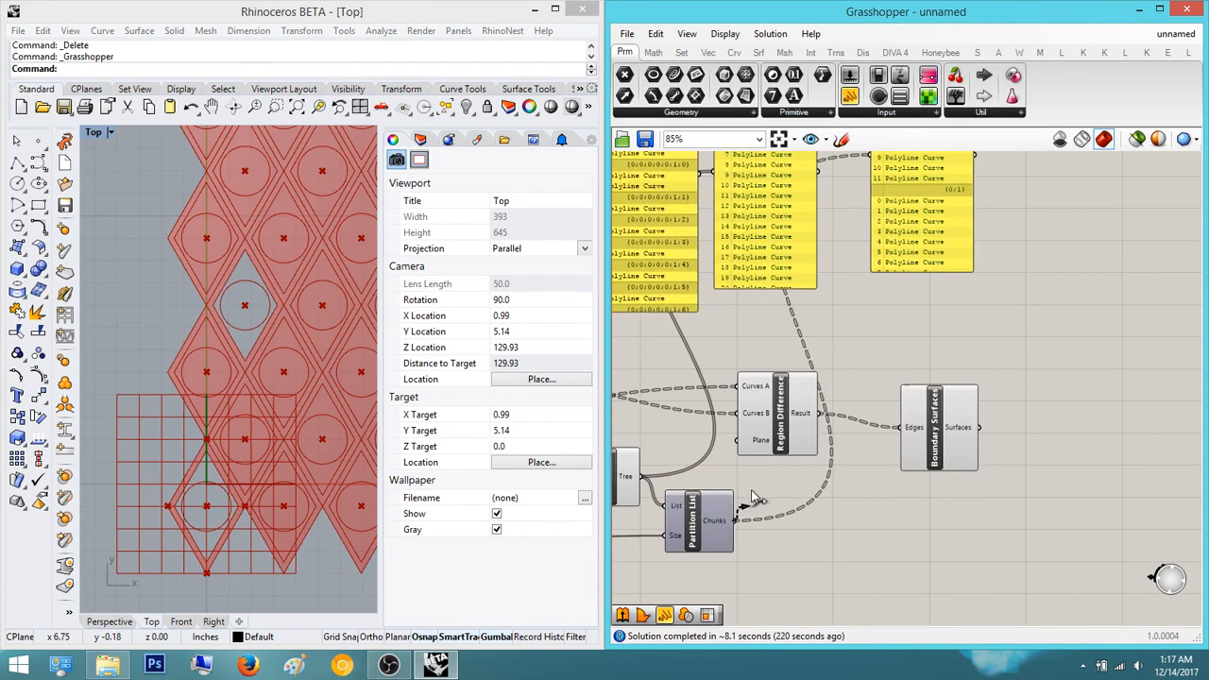
# - Move the Flatten Tree panel slightly farther from the Offset Curve panel, level with its lower edge
pyautogui.moveTo(774, 429); pyautogui.dragTo(1065, 474, button='right')
pyautogui.click(927, 441)
pyautogui.click(1055, 288)
pyautogui.moveTo(1055, 288); pyautogui.dragTo(1092, 310)
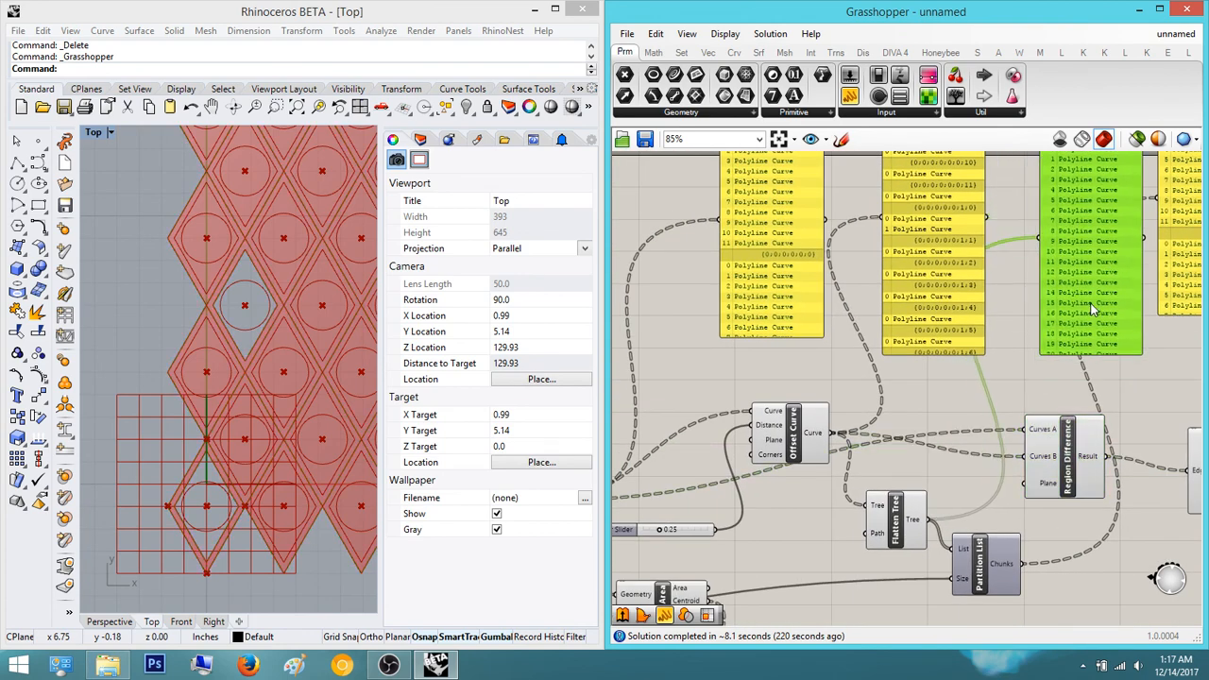
# - Replace the direct Offset Curve input at Curves B of Region Difference with the Partition List chunks, and select Partition List
pyautogui.click(797, 452)
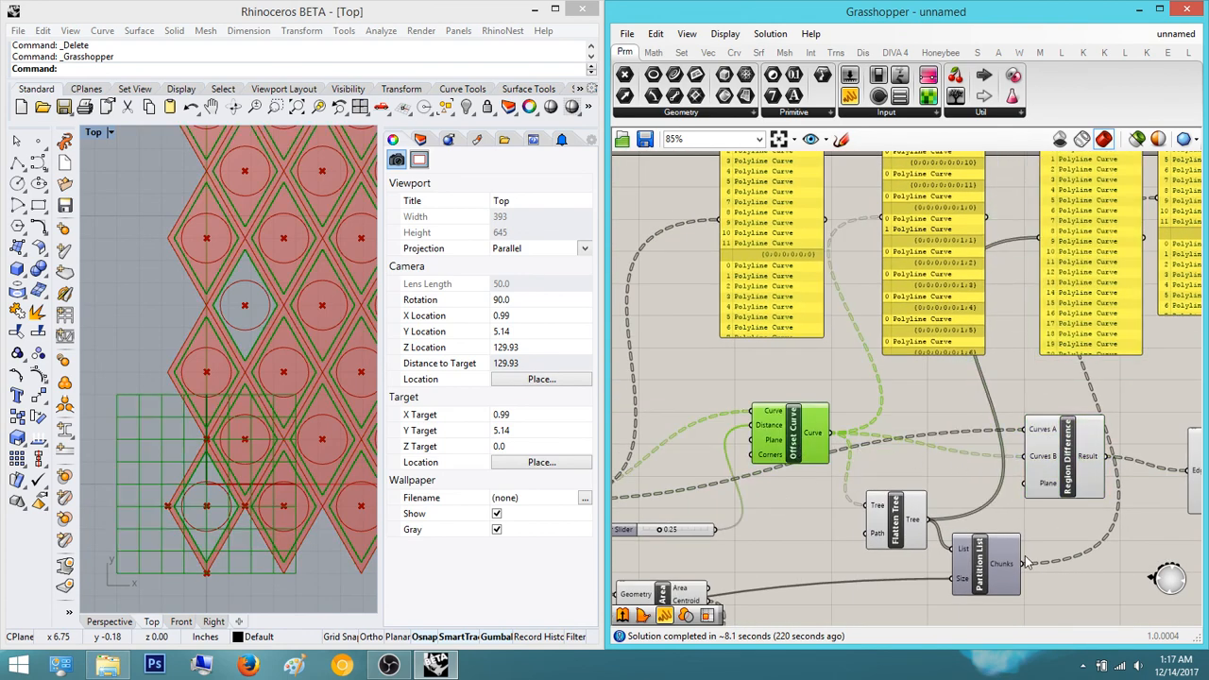
pyautogui.moveTo(1027, 563); pyautogui.dragTo(1025, 458)
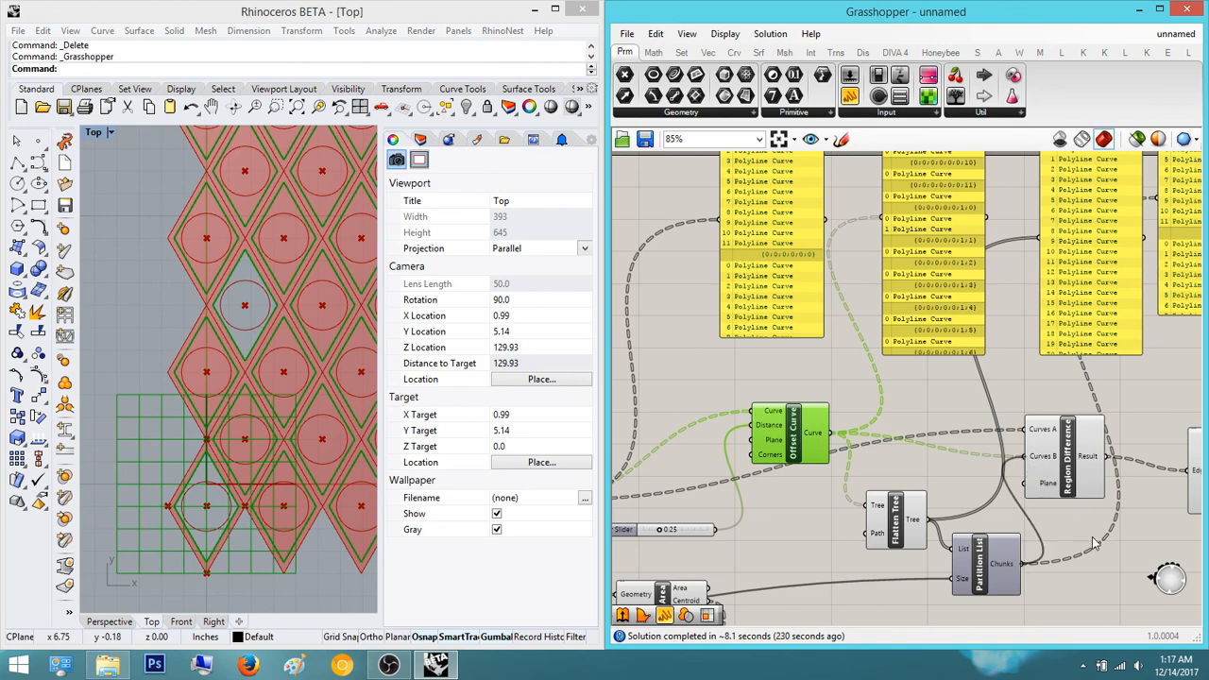
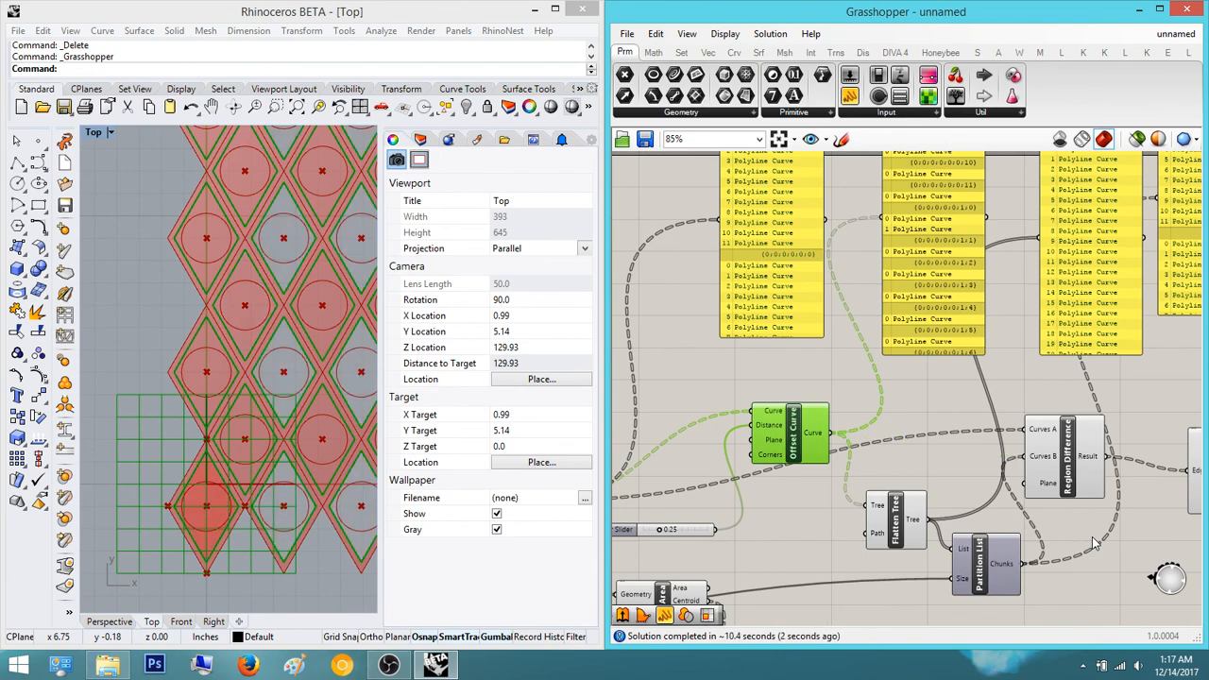
pyautogui.click(977, 492)
pyautogui.scroll(2, 1033, 563)
pyautogui.click(982, 557)
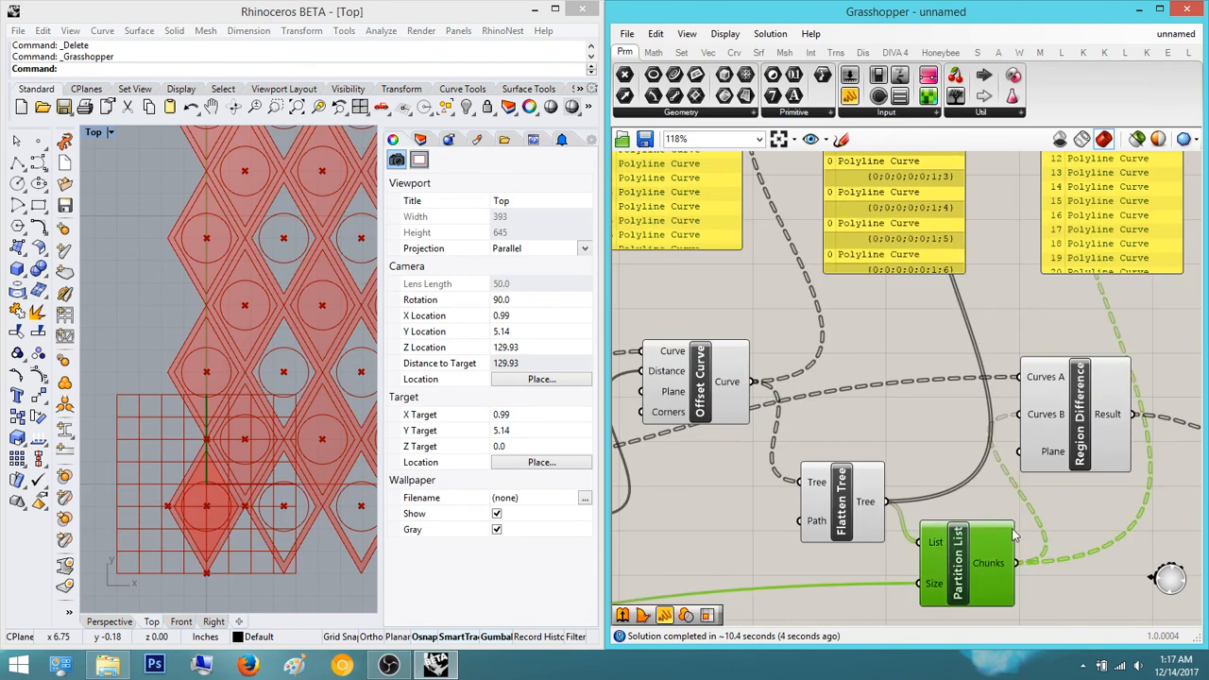
# - Move Region Difference and Boundary Surfaces farther out from Partition List
pyautogui.moveTo(1080, 429); pyautogui.dragTo(943, 430, button='right')
pyautogui.moveTo(942, 429); pyautogui.dragTo(981, 432)
pyautogui.moveTo(1025, 467); pyautogui.dragTo(939, 508, button='right')
pyautogui.moveTo(1088, 472); pyautogui.dragTo(1136, 463)
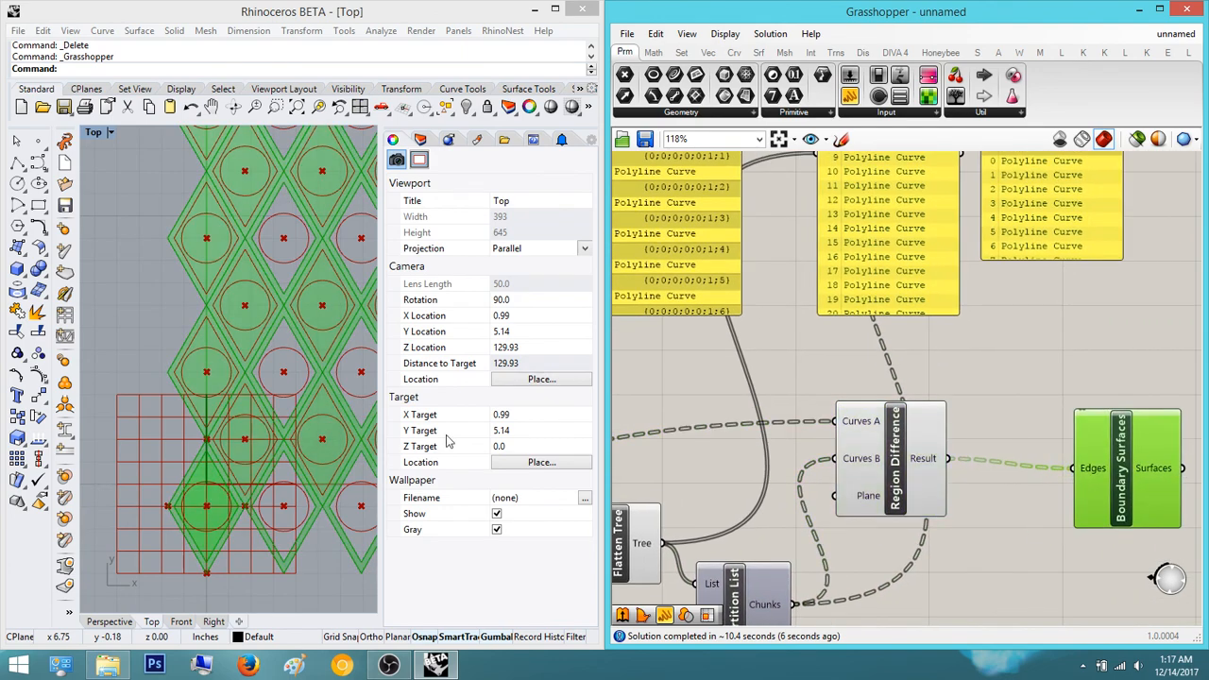
# - Examine which diamonds are filled by the boundary surfaces across the grid and at its origin corner
pyautogui.moveTo(281, 420); pyautogui.dragTo(270, 440, button='right')
pyautogui.scroll(-8, 271, 444)
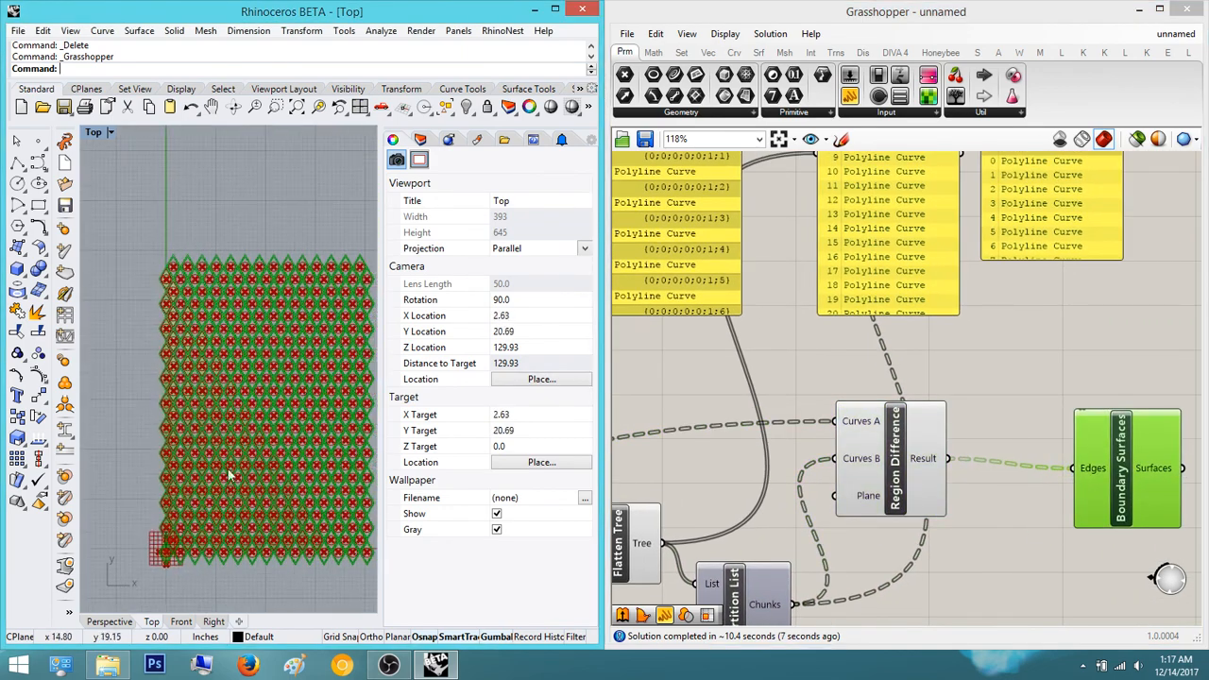
pyautogui.scroll(6, 217, 330)
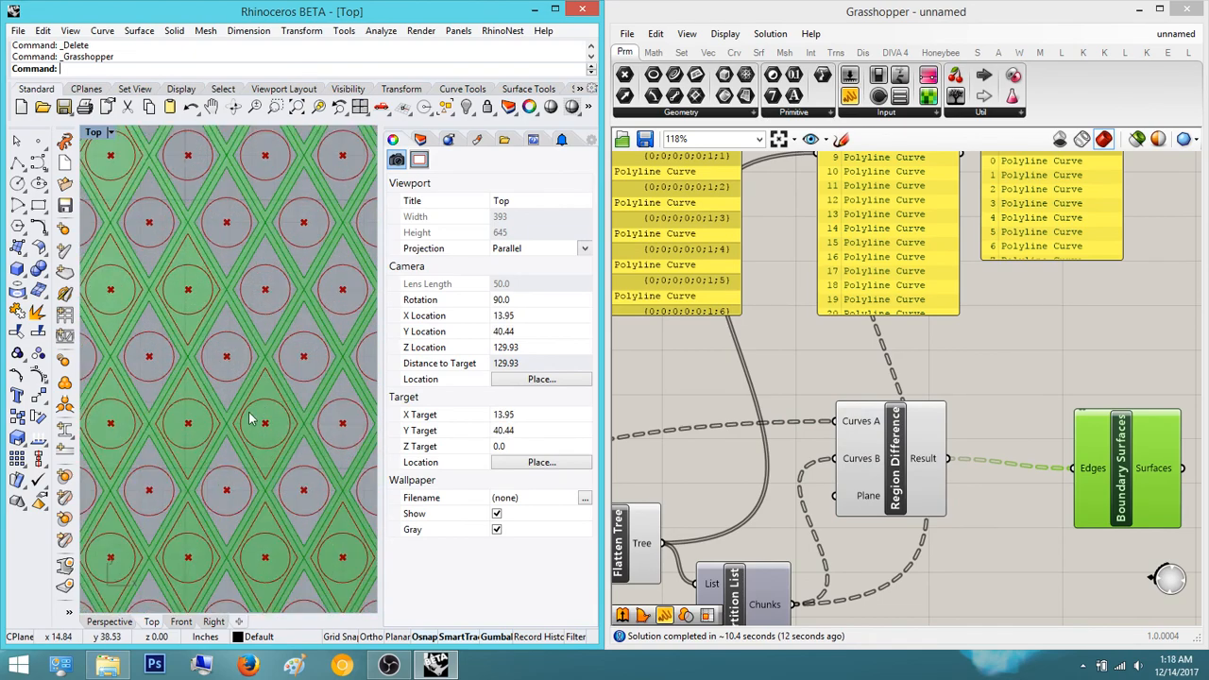
pyautogui.scroll(-5, 224, 461)
pyautogui.scroll(-2, 242, 451)
pyautogui.moveTo(233, 472); pyautogui.dragTo(275, 305, button='right')
pyautogui.moveTo(227, 536); pyautogui.dragTo(261, 464, button='right')
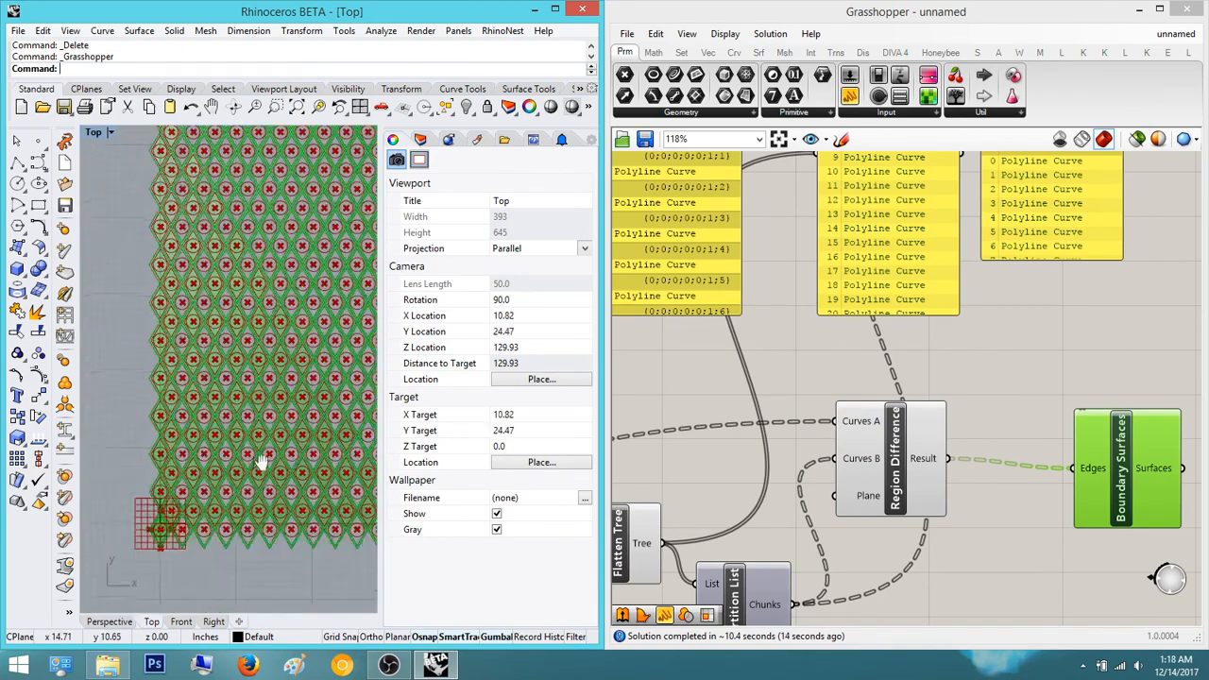
pyautogui.scroll(6, 198, 500)
pyautogui.scroll(3, 199, 488)
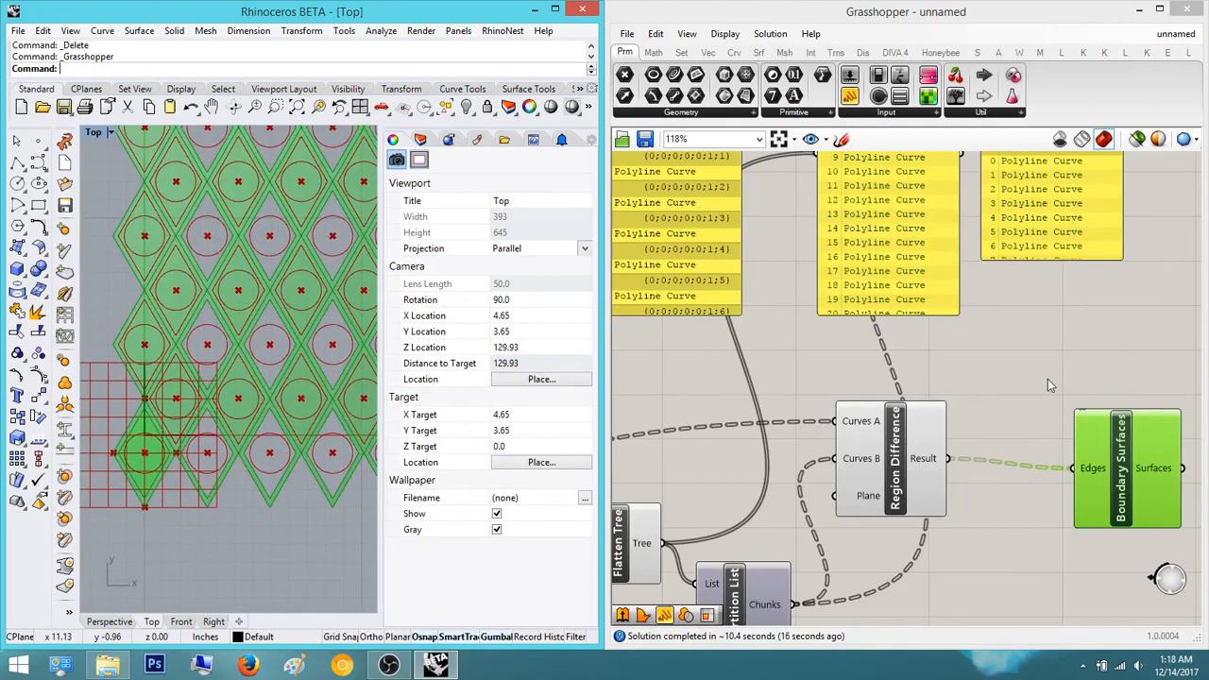
# - Move the Chunks panel down slightly, closer to the level of the Flatten Tree panel
pyautogui.click(1048, 379)
pyautogui.moveTo(974, 436); pyautogui.dragTo(942, 501, button='right')
pyautogui.moveTo(1047, 260); pyautogui.dragTo(1046, 296)
pyautogui.click(972, 427)
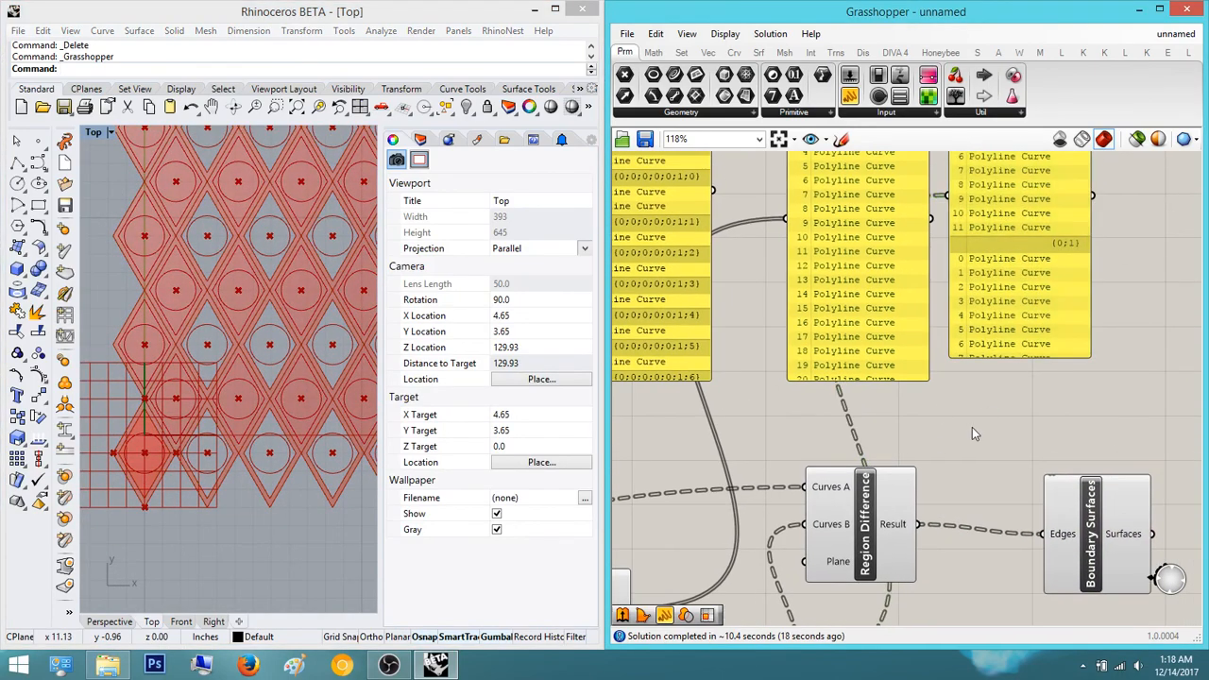
# - Move Region Difference closer to Boundary Surfaces, leaving a small gap between the two components
pyautogui.moveTo(968, 434); pyautogui.dragTo(1037, 386, button='right')
pyautogui.scroll(-1, 1035, 388)
pyautogui.moveTo(940, 463); pyautogui.dragTo(1016, 472)
pyautogui.moveTo(900, 492); pyautogui.dragTo(885, 562, button='right')
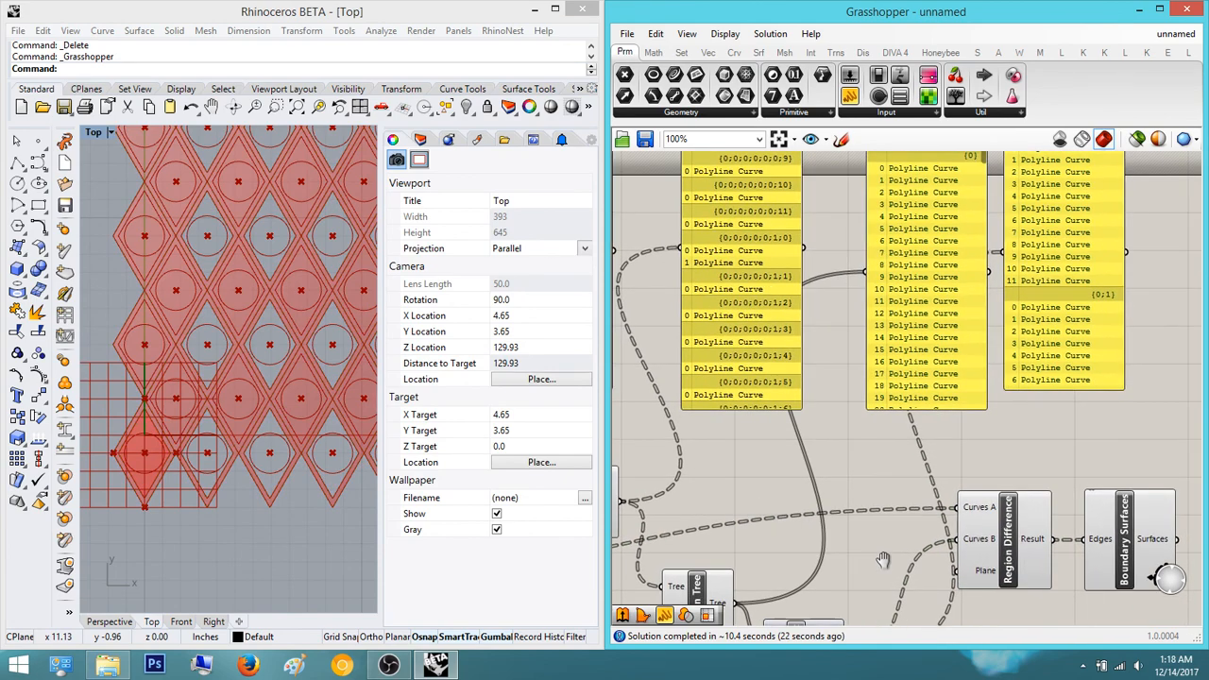
pyautogui.moveTo(1026, 555); pyautogui.dragTo(984, 555)
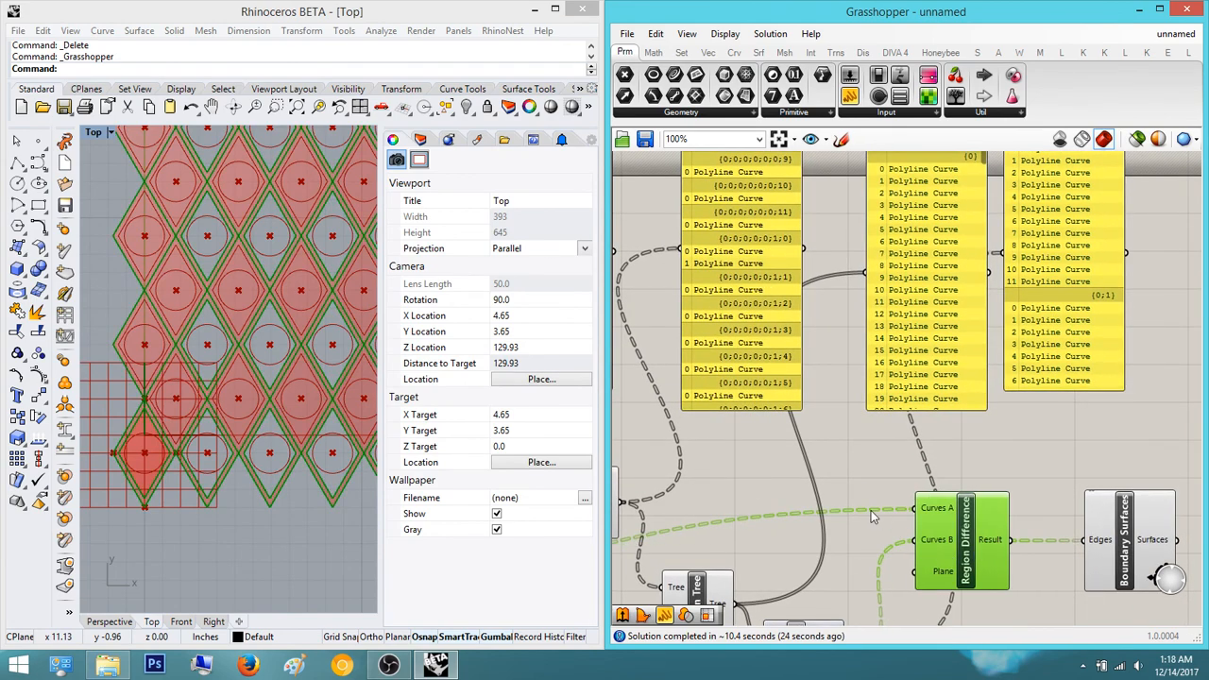
# - Trace the original diamonds from the Move component and place their panel directly beside the Offset Curve panel
pyautogui.click(860, 484)
pyautogui.moveTo(859, 483); pyautogui.dragTo(993, 457, button='right')
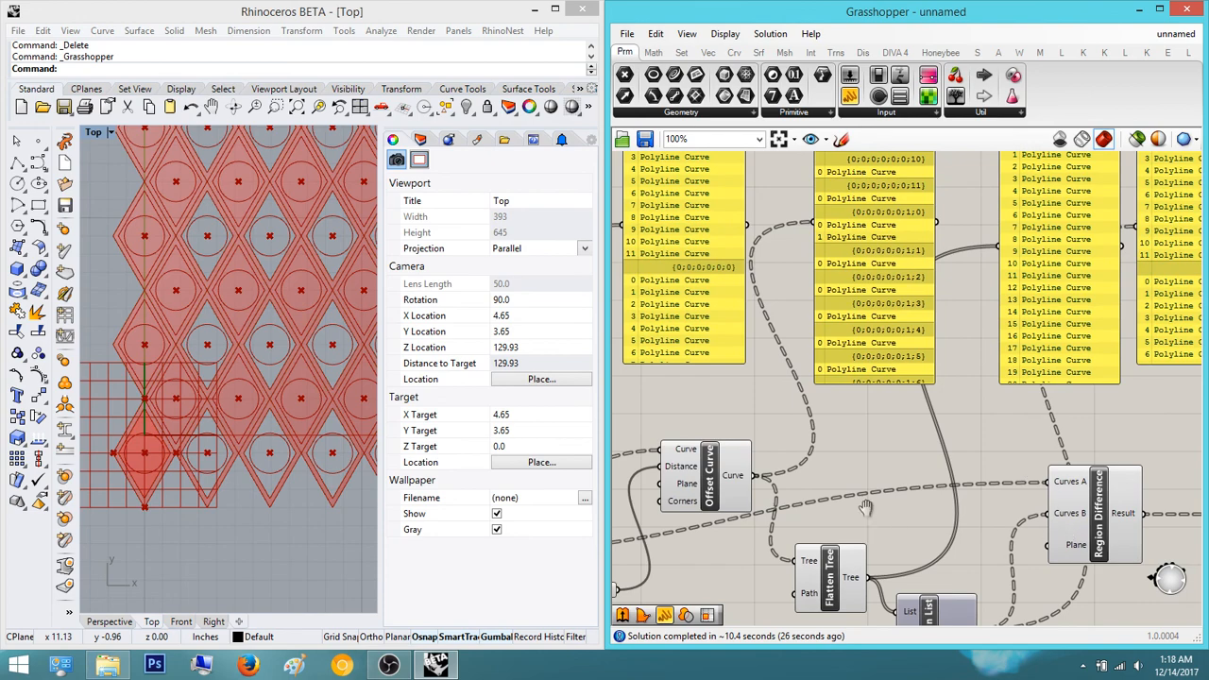
pyautogui.scroll(-3, 865, 508)
pyautogui.click(696, 492)
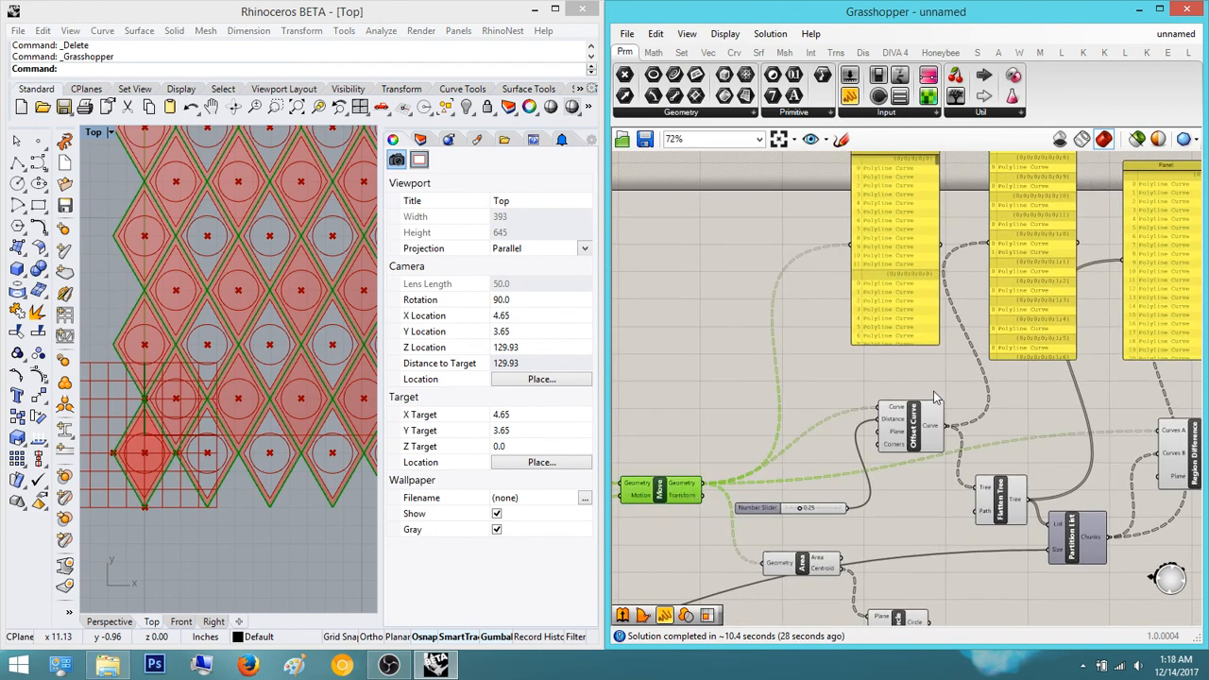
pyautogui.moveTo(923, 285); pyautogui.dragTo(957, 315)
pyautogui.moveTo(957, 314); pyautogui.dragTo(852, 387, button='right')
pyautogui.moveTo(852, 387); pyautogui.dragTo(855, 367)
pyautogui.moveTo(938, 409); pyautogui.dragTo(918, 412, button='right')
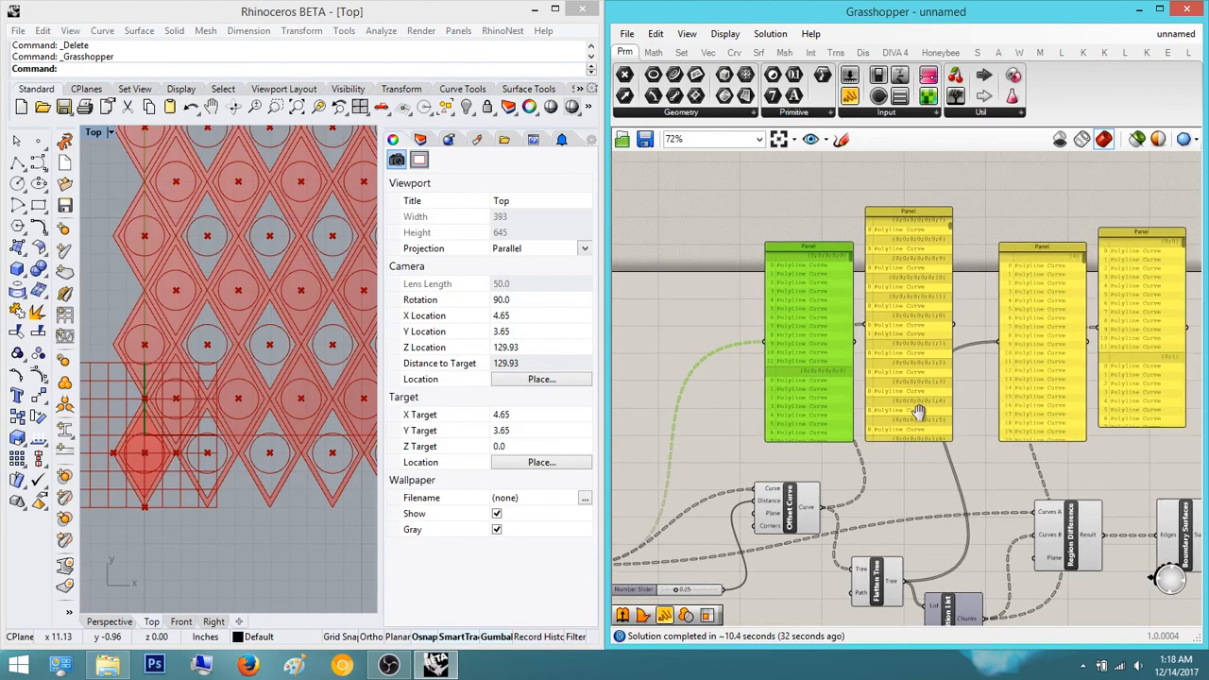
# - Compare the data-tree structures of the original diamonds, the offset curves and the Partition List chunks along the definition
pyautogui.scroll(3, 850, 406)
pyautogui.scroll(-3, 833, 412)
pyautogui.scroll(3, 851, 526)
pyautogui.moveTo(851, 526); pyautogui.dragTo(953, 424, button='right')
pyautogui.moveTo(1077, 518); pyautogui.dragTo(957, 496, button='right')
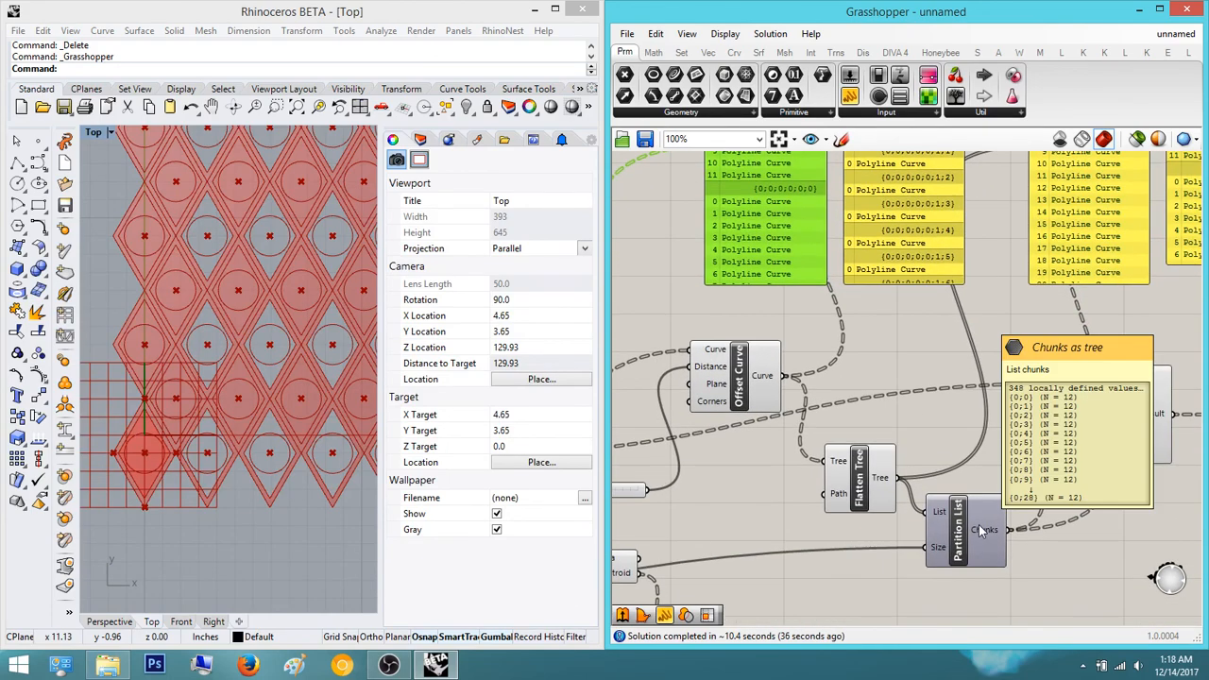
pyautogui.scroll(-3, 819, 477)
pyautogui.moveTo(717, 482); pyautogui.dragTo(888, 444, button='right')
pyautogui.scroll(3, 860, 441)
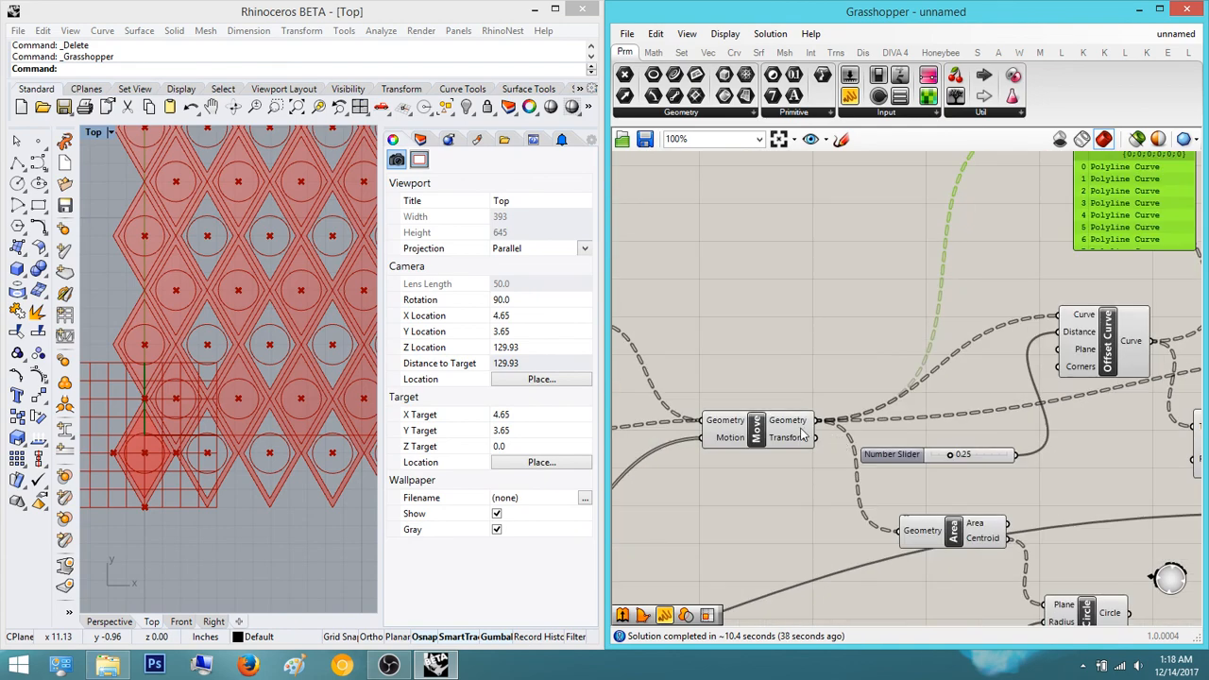
pyautogui.scroll(-3, 951, 433)
pyautogui.moveTo(997, 444); pyautogui.dragTo(915, 442, button='right')
pyautogui.scroll(2, 1057, 436)
pyautogui.moveTo(1057, 436); pyautogui.dragTo(939, 460, button='right')
pyautogui.scroll(2, 912, 484)
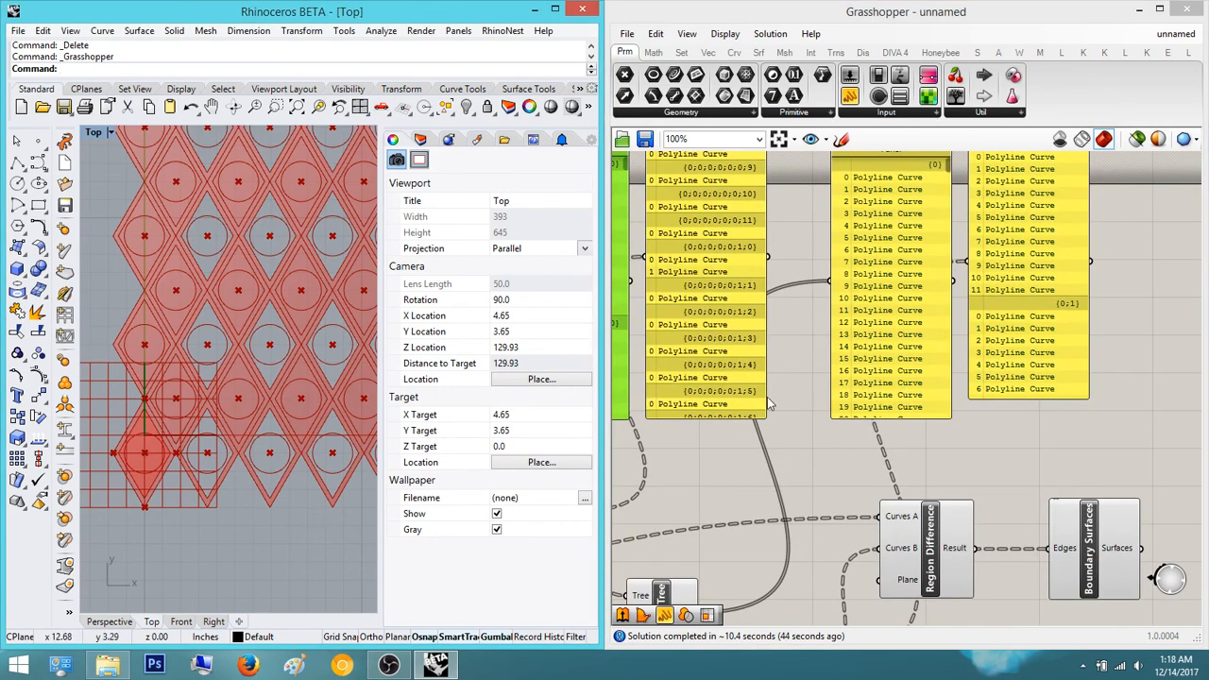
# - Highlight the Boundary Surfaces output and inspect the pattern of filled and open diamonds across the grid
pyautogui.scroll(-5, 300, 425)
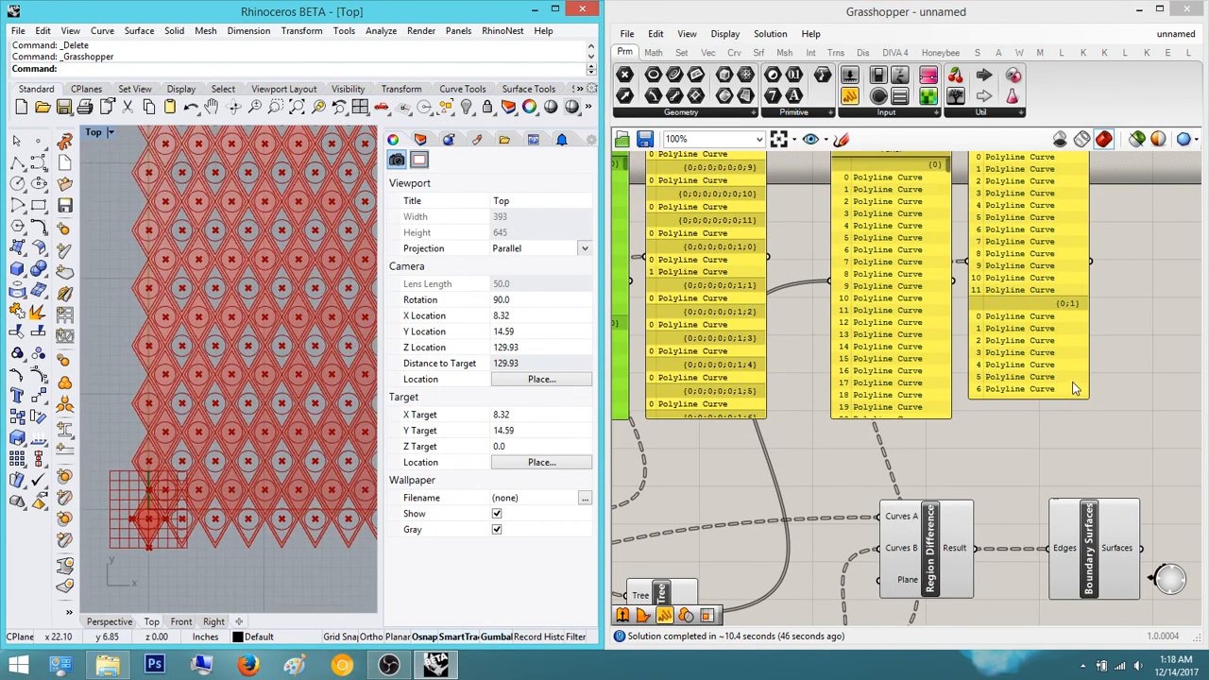
pyautogui.scroll(-3, 1047, 389)
pyautogui.moveTo(1045, 388); pyautogui.dragTo(1046, 360, button='right')
pyautogui.scroll(2, 1081, 433)
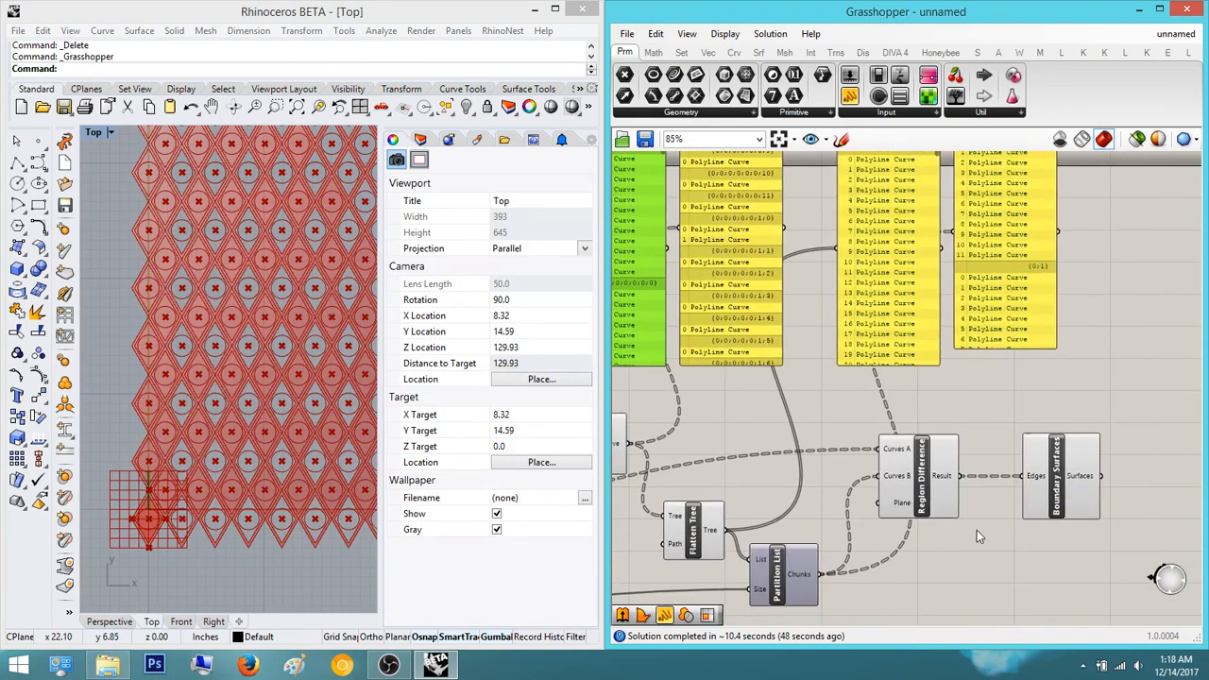
pyautogui.click(1050, 487)
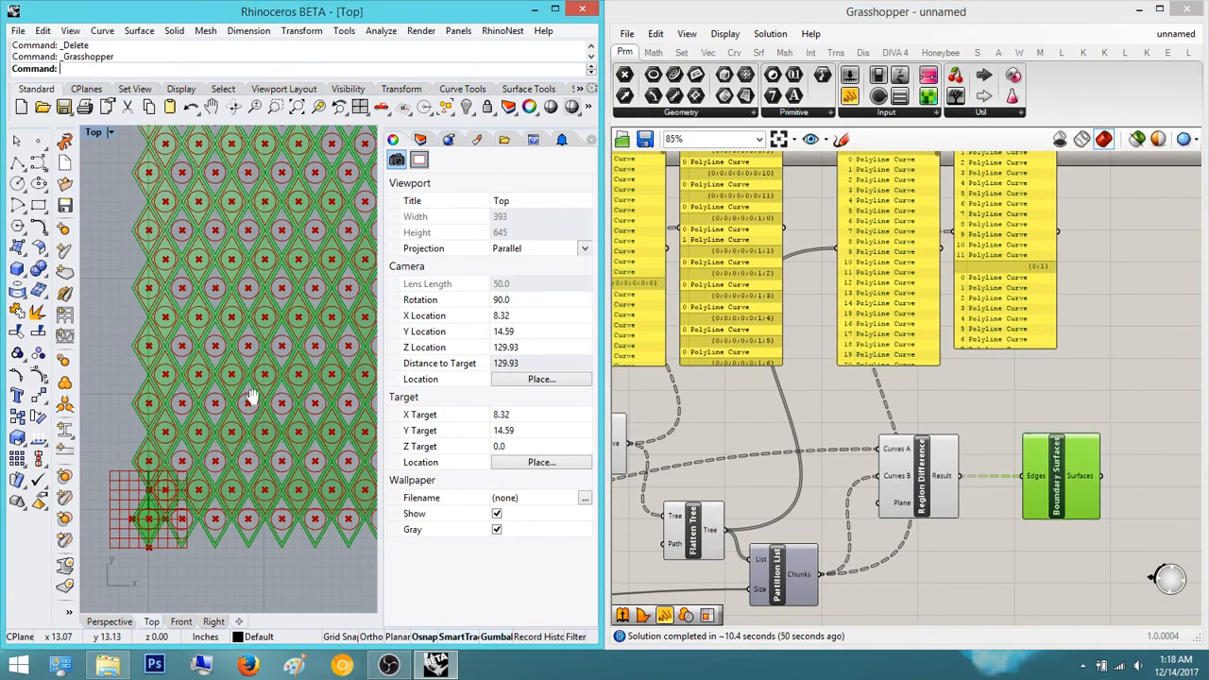
pyautogui.scroll(-3, 236, 407)
pyautogui.scroll(6, 189, 425)
pyautogui.moveTo(182, 433); pyautogui.dragTo(201, 431, button='right')
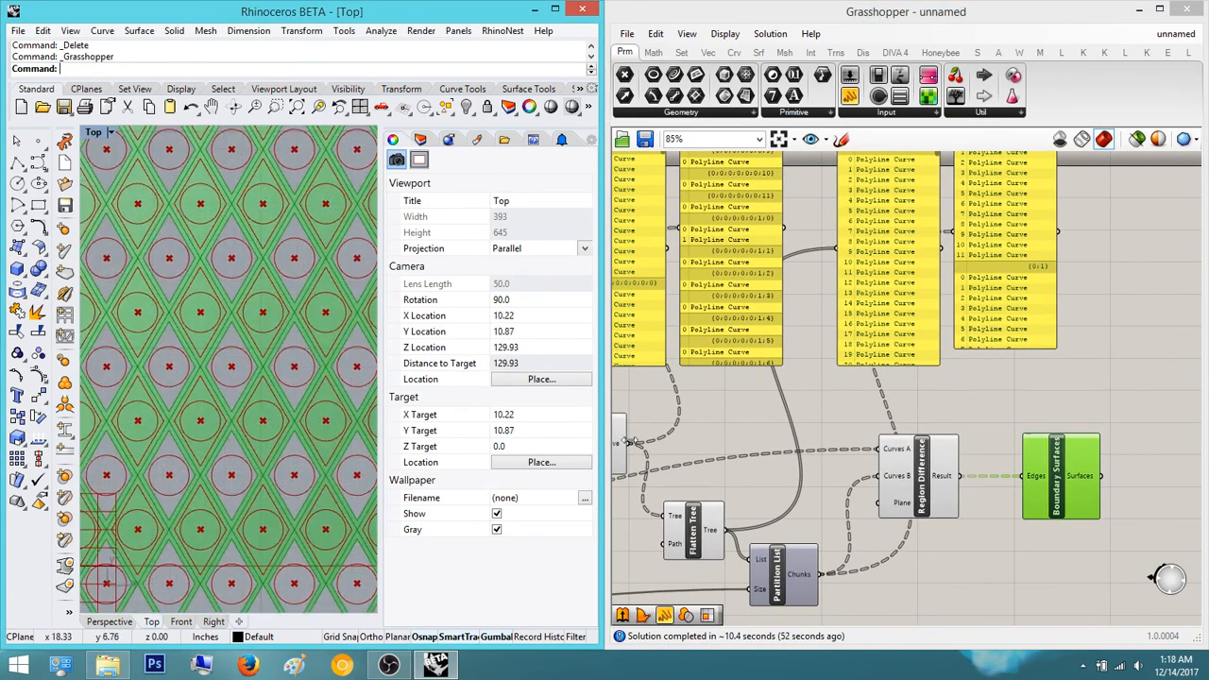
# - Highlight Region Difference in the definition and examine its outlines against the filled and open diamonds of the grid
pyautogui.click(1003, 416)
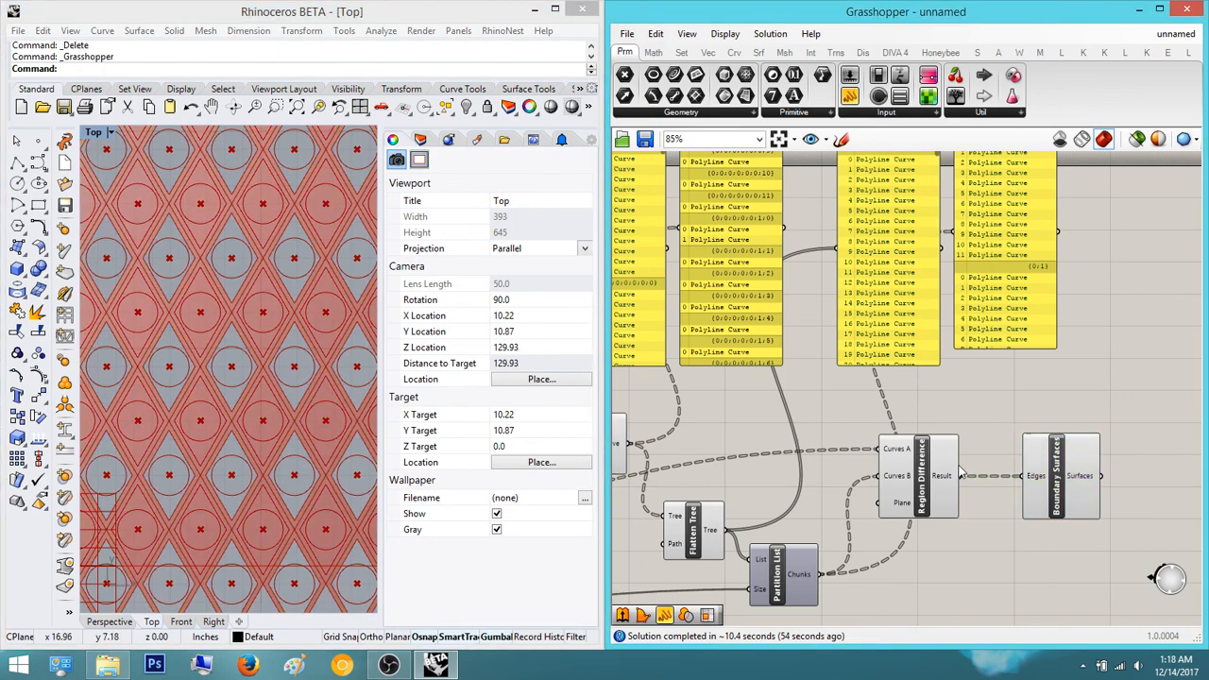
pyautogui.moveTo(963, 471); pyautogui.dragTo(1051, 441, button='right')
pyautogui.click(1031, 475)
pyautogui.scroll(-8, 185, 432)
pyautogui.moveTo(186, 432); pyautogui.dragTo(45, 441, button='right')
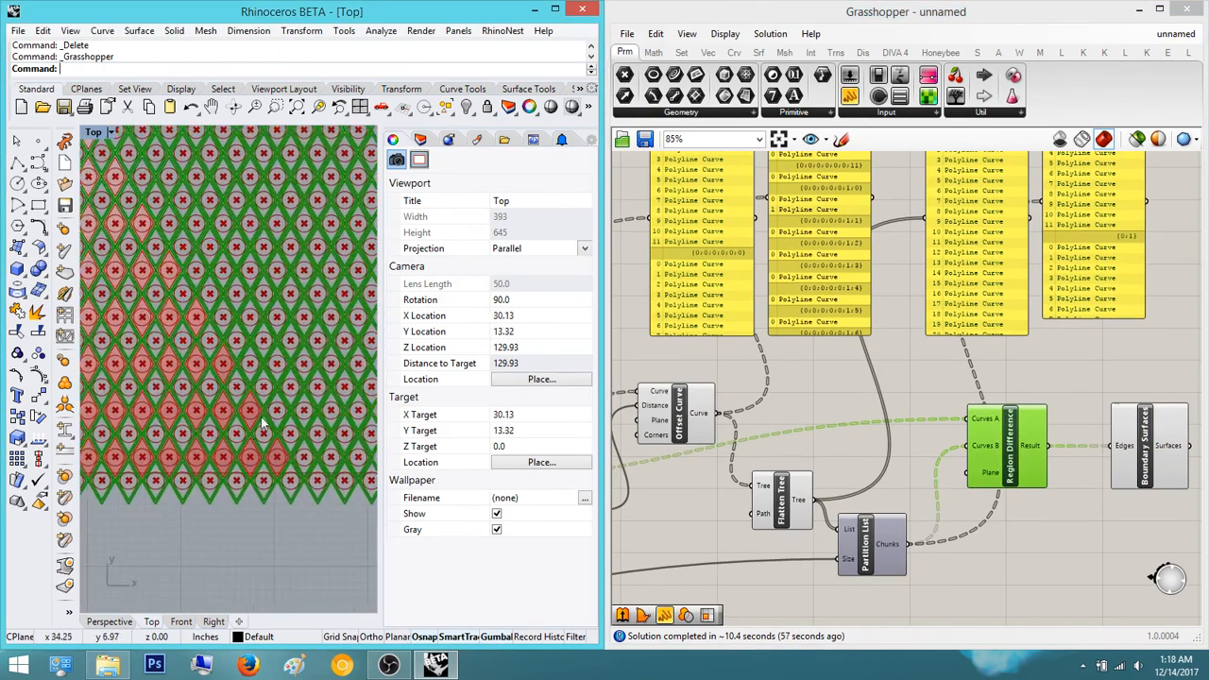
pyautogui.click(1063, 483)
# - Inspect the data-tree branches and item counts in the Result output of Region Difference
pyautogui.scroll(5, 931, 448)
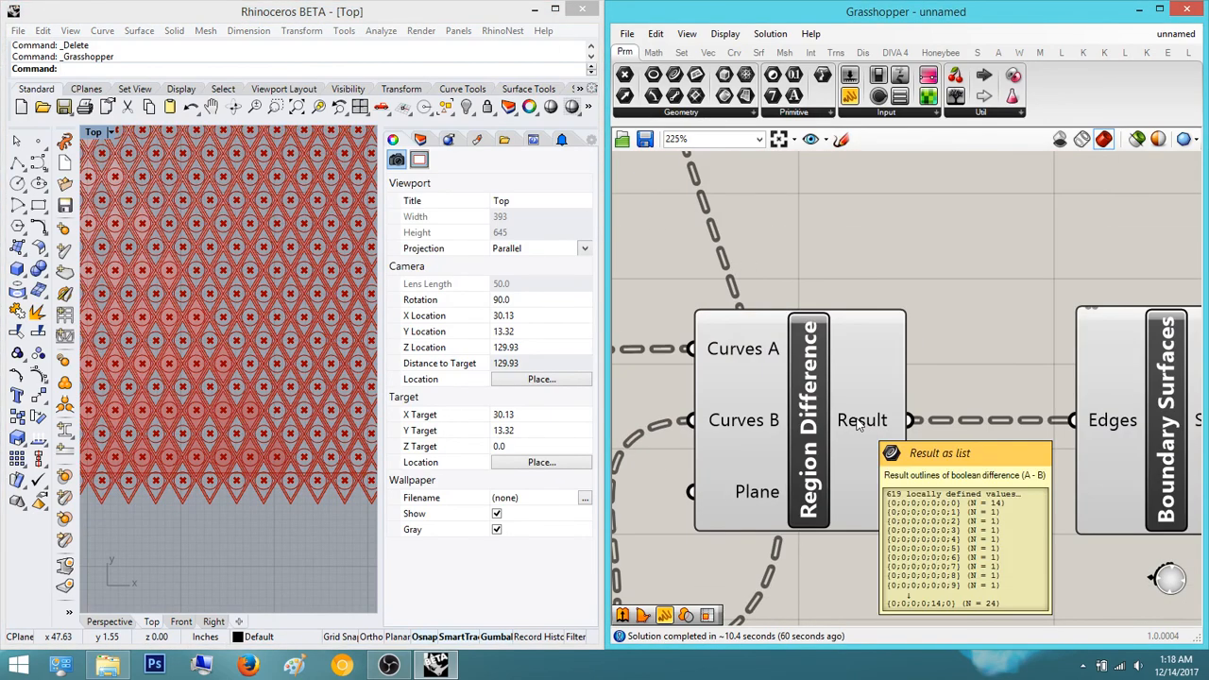
pyautogui.click(858, 424)
pyautogui.rightClick(856, 419)
pyautogui.click(964, 374)
pyautogui.moveTo(964, 374); pyautogui.dragTo(957, 388, button='right')
pyautogui.scroll(-1, 957, 388)
pyautogui.moveTo(880, 427)
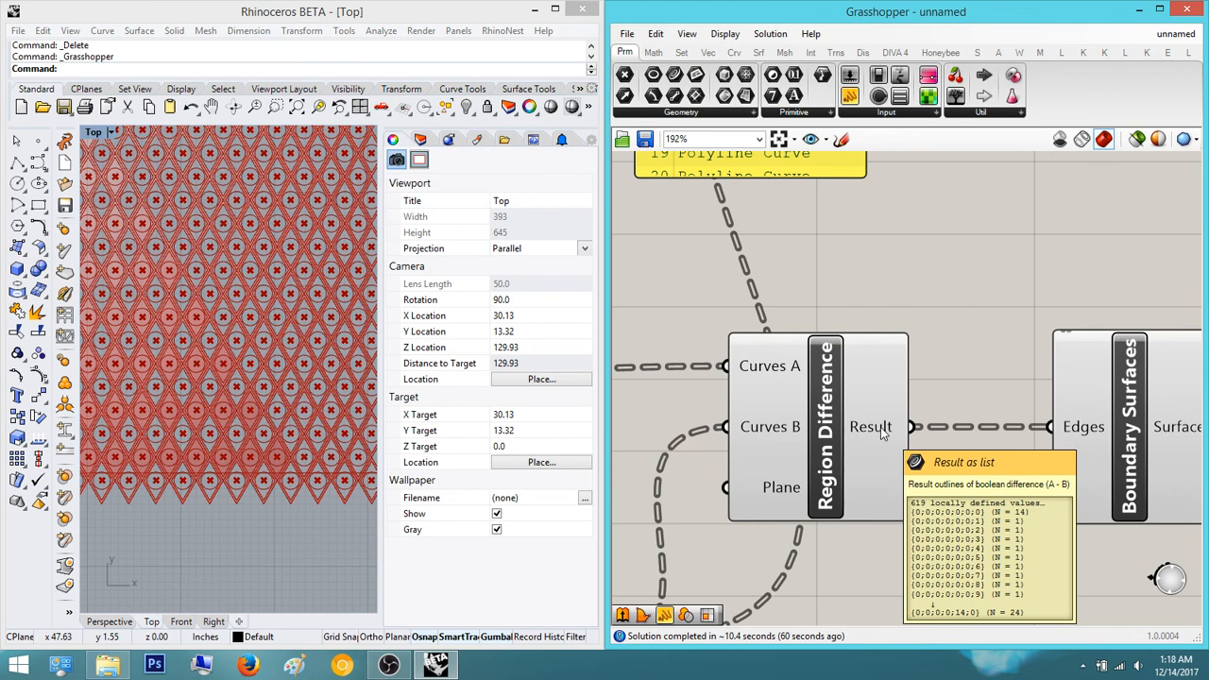
pyautogui.scroll(-5, 881, 427)
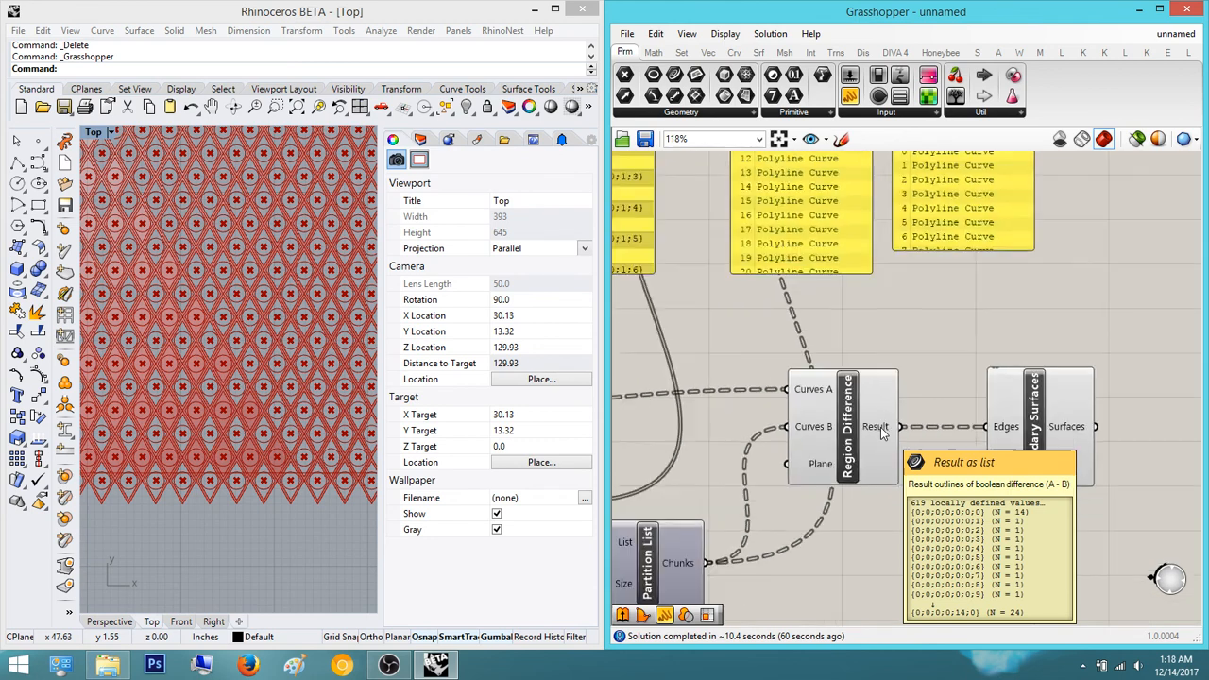
pyautogui.moveTo(880, 427); pyautogui.dragTo(1005, 429, button='right')
pyautogui.scroll(1, 1007, 412)
pyautogui.scroll(2, 1008, 411)
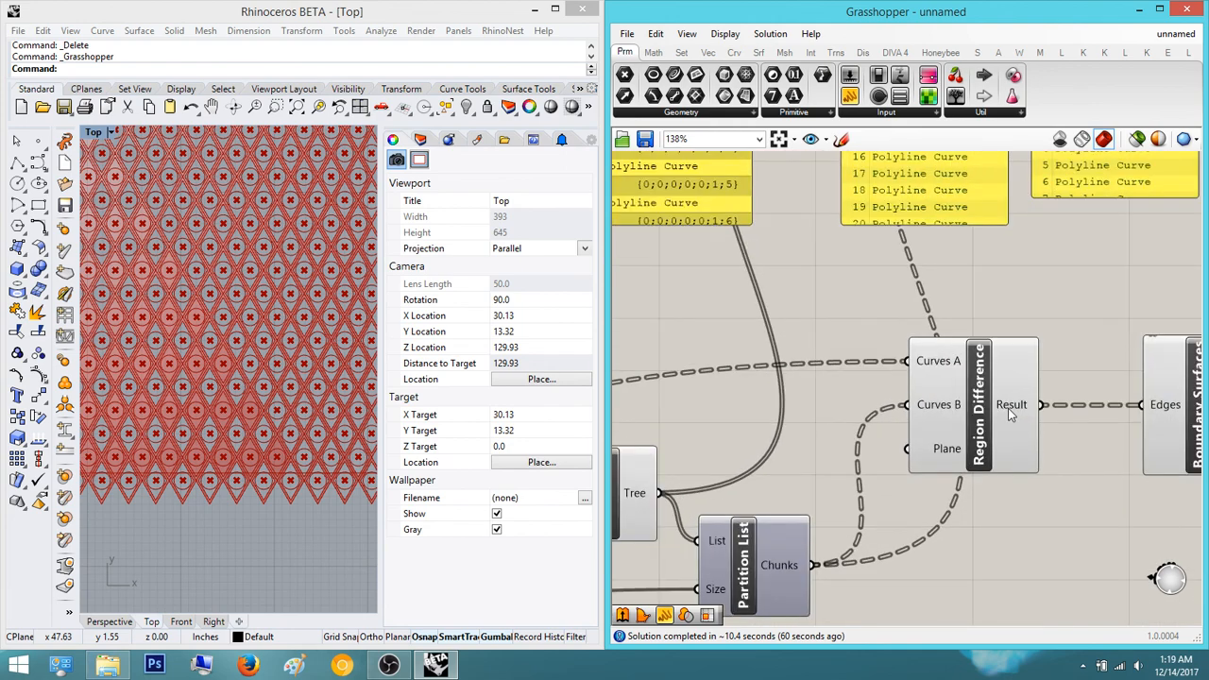
pyautogui.moveTo(1008, 411)
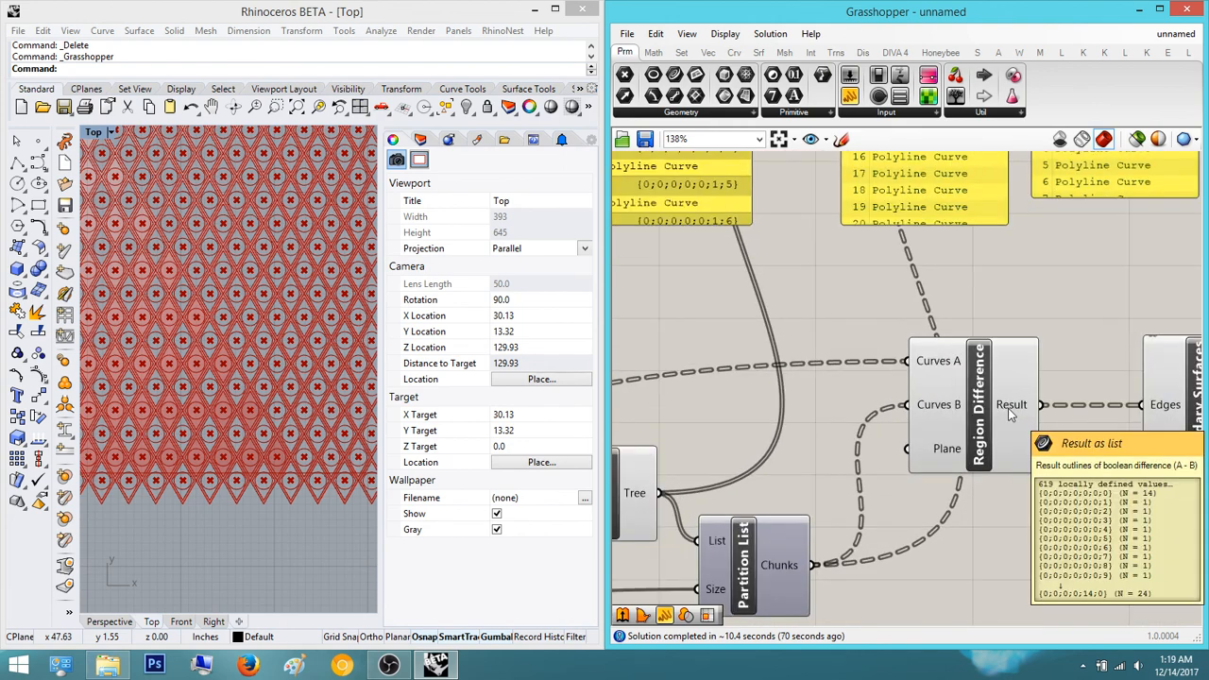
pyautogui.scroll(-4, 1008, 408)
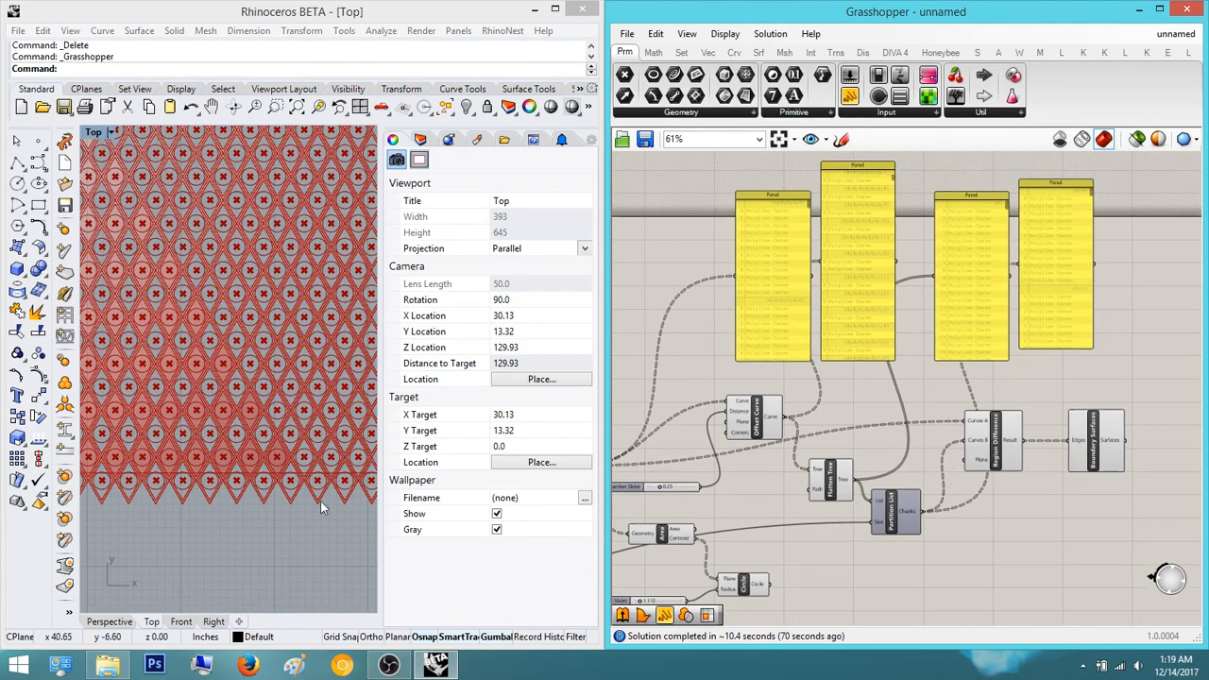
pyautogui.scroll(6, 1038, 468)
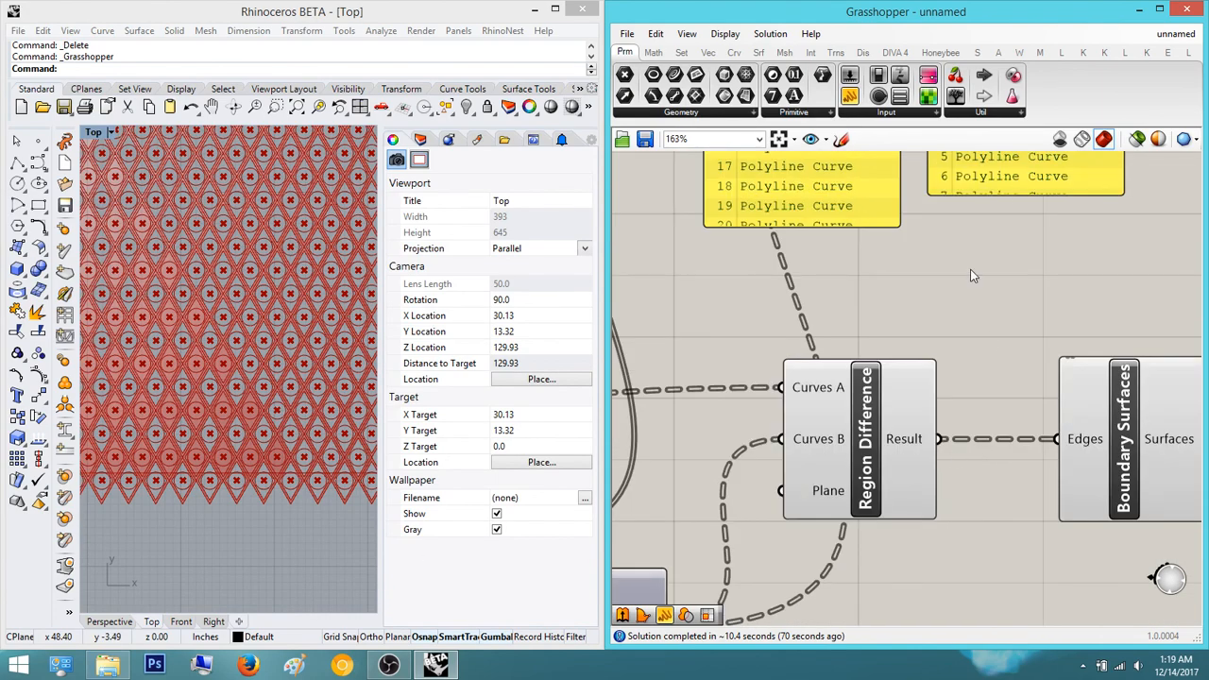
# - Place a panel below Region Difference, connect it to the Result output and stretch it taller
pyautogui.moveTo(855, 97); pyautogui.dragTo(1021, 516)
pyautogui.moveTo(1003, 465); pyautogui.dragTo(1007, 92, button='right')
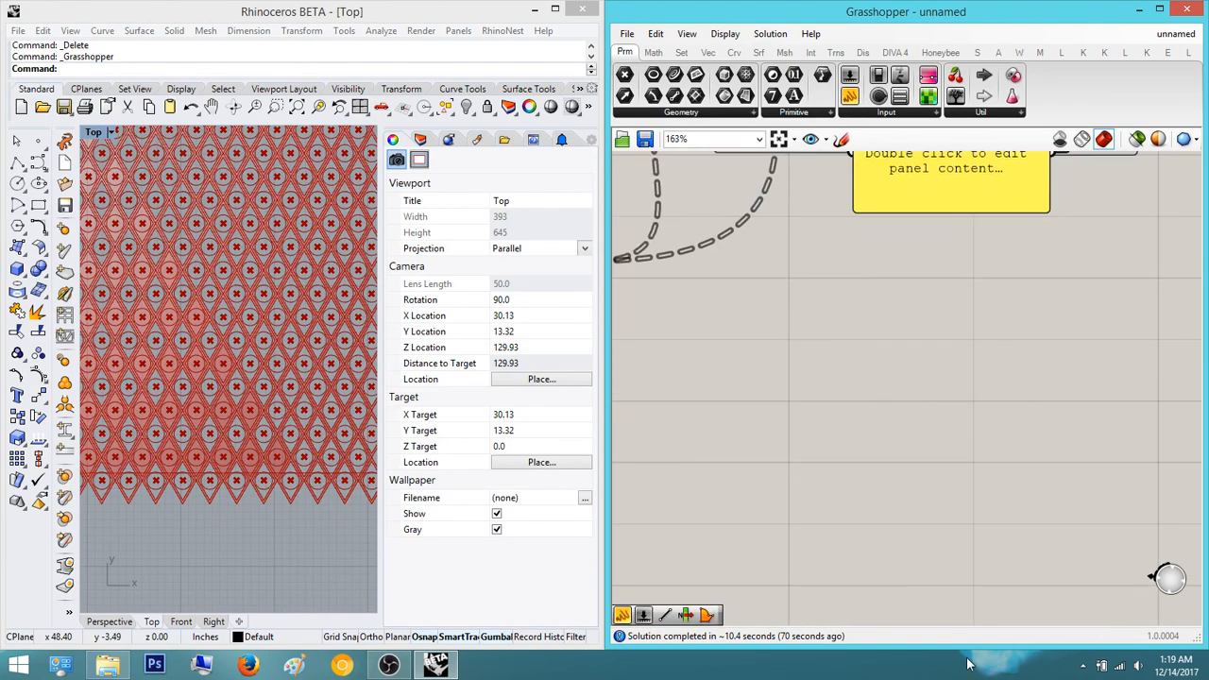
pyautogui.moveTo(1091, 427); pyautogui.dragTo(996, 479, button='right')
pyautogui.scroll(-3, 996, 479)
pyautogui.moveTo(934, 350); pyautogui.dragTo(906, 284)
pyautogui.moveTo(1014, 480); pyautogui.dragTo(984, 389, button='right')
pyautogui.moveTo(984, 387); pyautogui.dragTo(987, 580)
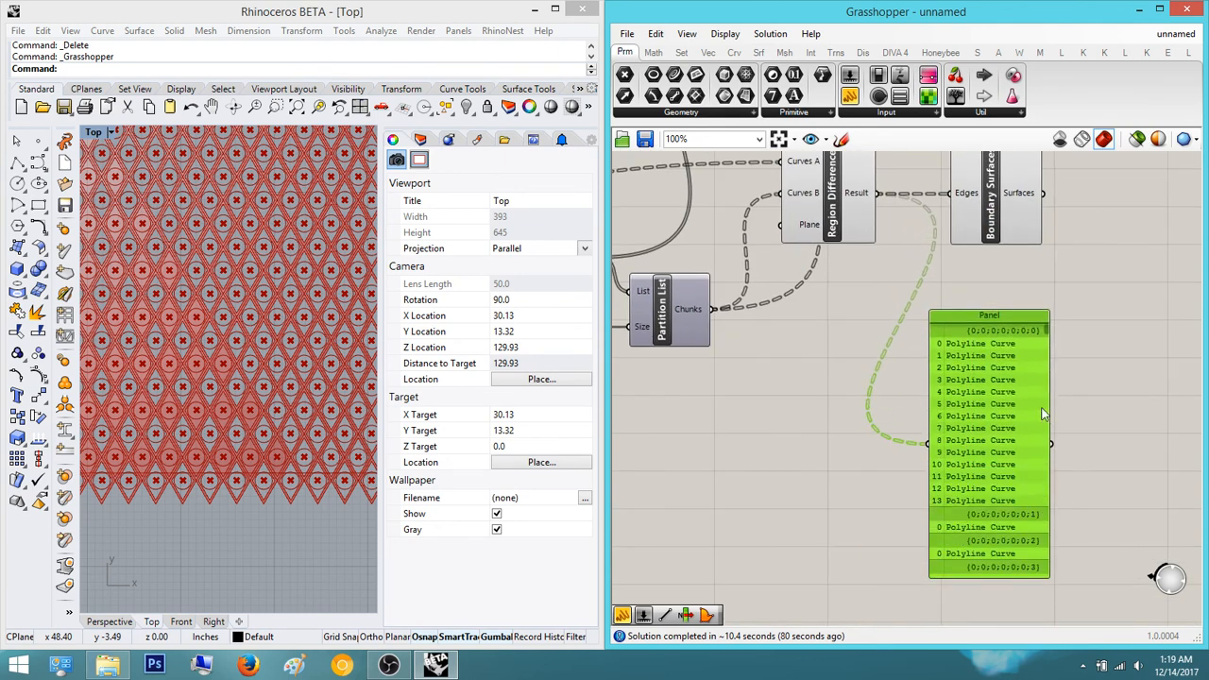
# - Reposition and enlarge the Result panel to read its branches, and delete it from the canvas
pyautogui.click(1138, 385)
pyautogui.moveTo(1138, 384); pyautogui.dragTo(1016, 489, button='right')
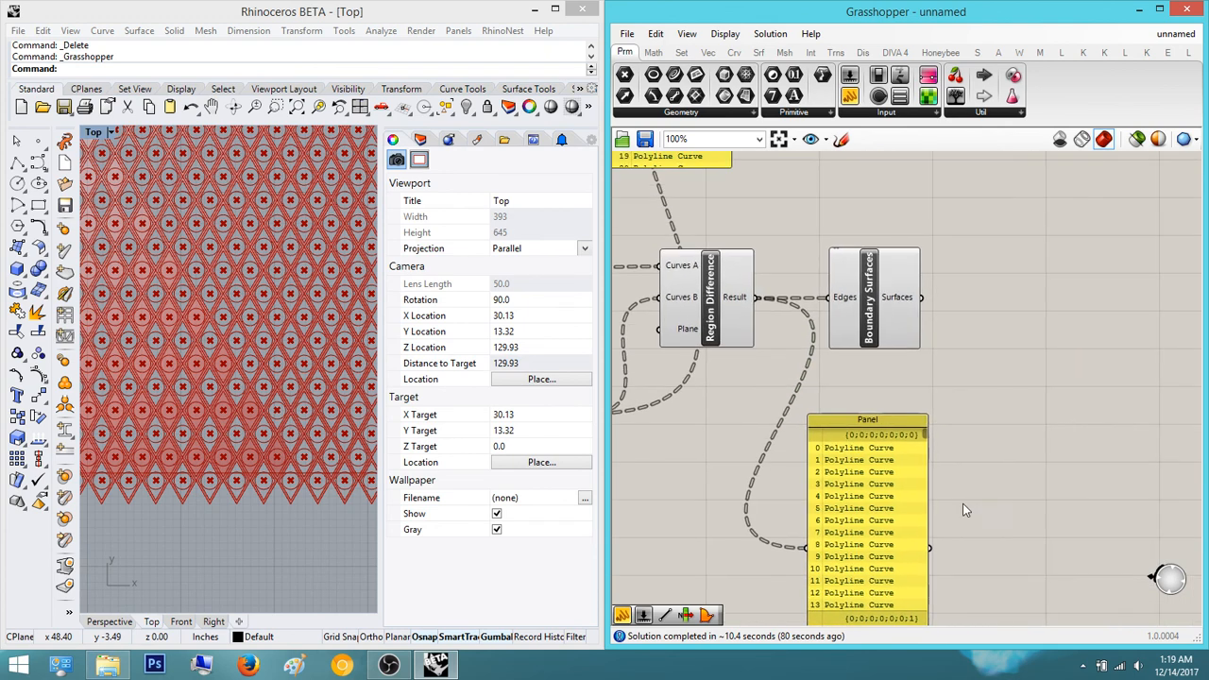
pyautogui.moveTo(900, 511); pyautogui.dragTo(1039, 428)
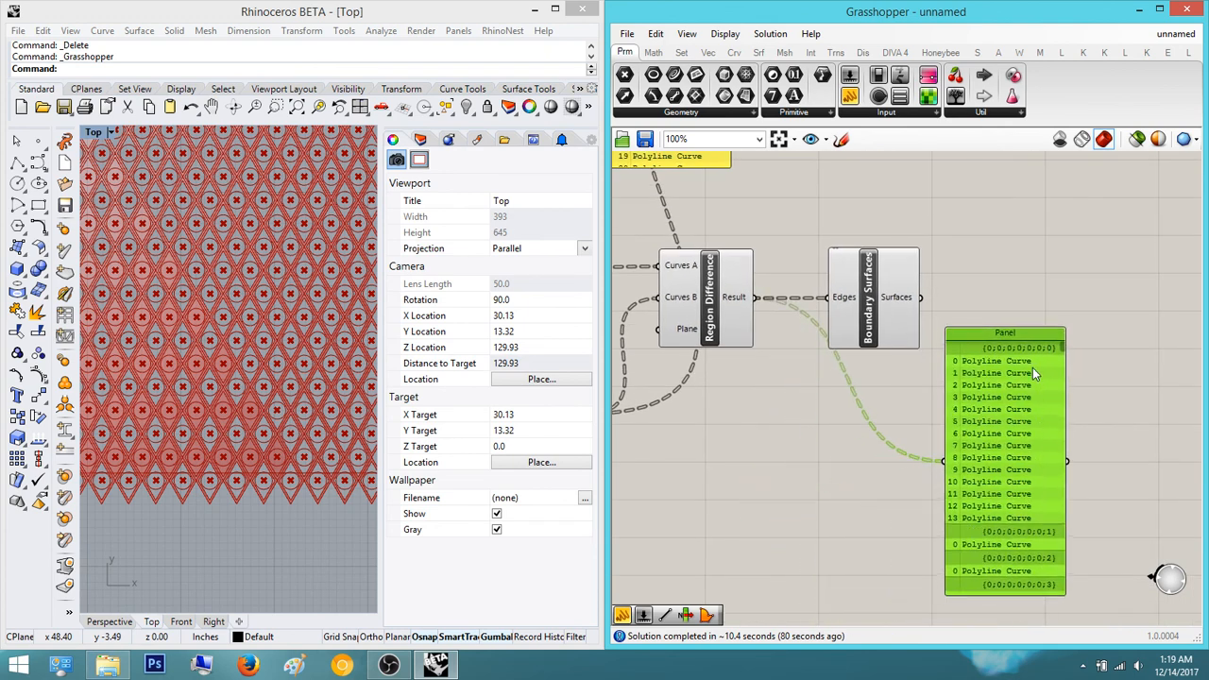
pyautogui.moveTo(1028, 583); pyautogui.dragTo(1045, 455, button='right')
pyautogui.moveTo(1047, 466); pyautogui.dragTo(1040, 608)
pyautogui.scroll(-2, 1049, 445)
pyautogui.moveTo(1049, 445); pyautogui.dragTo(1042, 502, button='right')
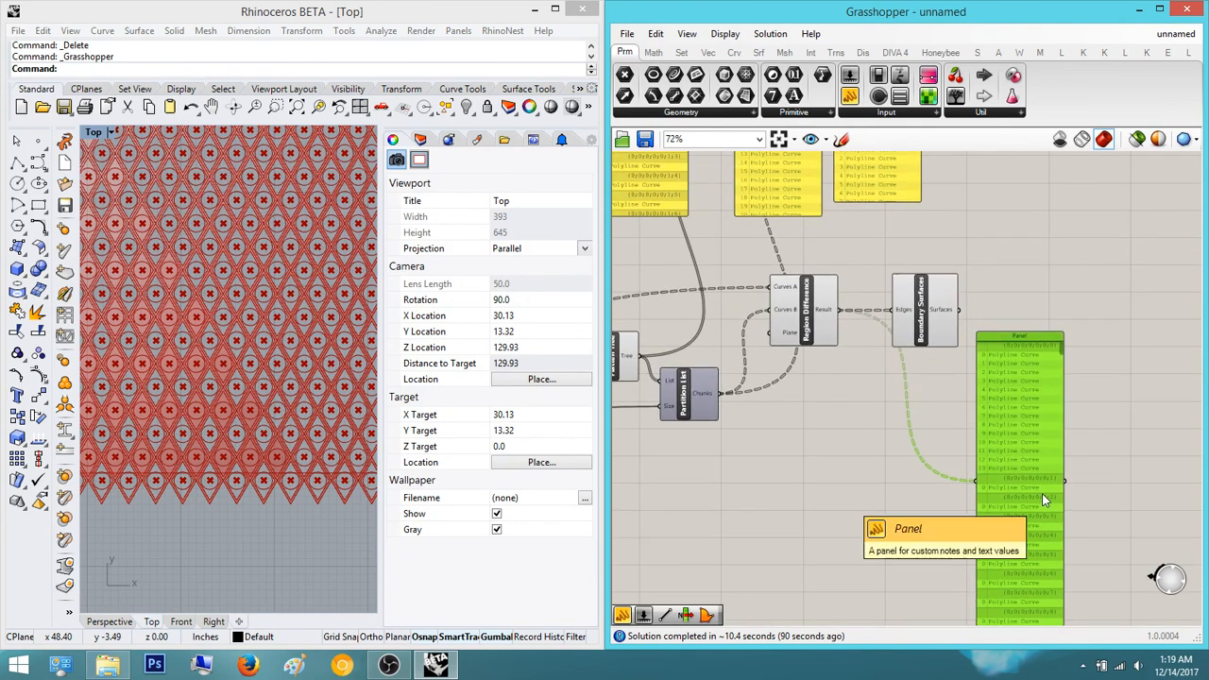
pyautogui.press('Delete')
# - Add a Graft Tree component below Region Difference, beside Partition List
pyautogui.scroll(-1, 867, 424)
pyautogui.moveTo(868, 424); pyautogui.dragTo(972, 506, button='right')
pyautogui.scroll(2, 975, 492)
pyautogui.click(1116, 397)
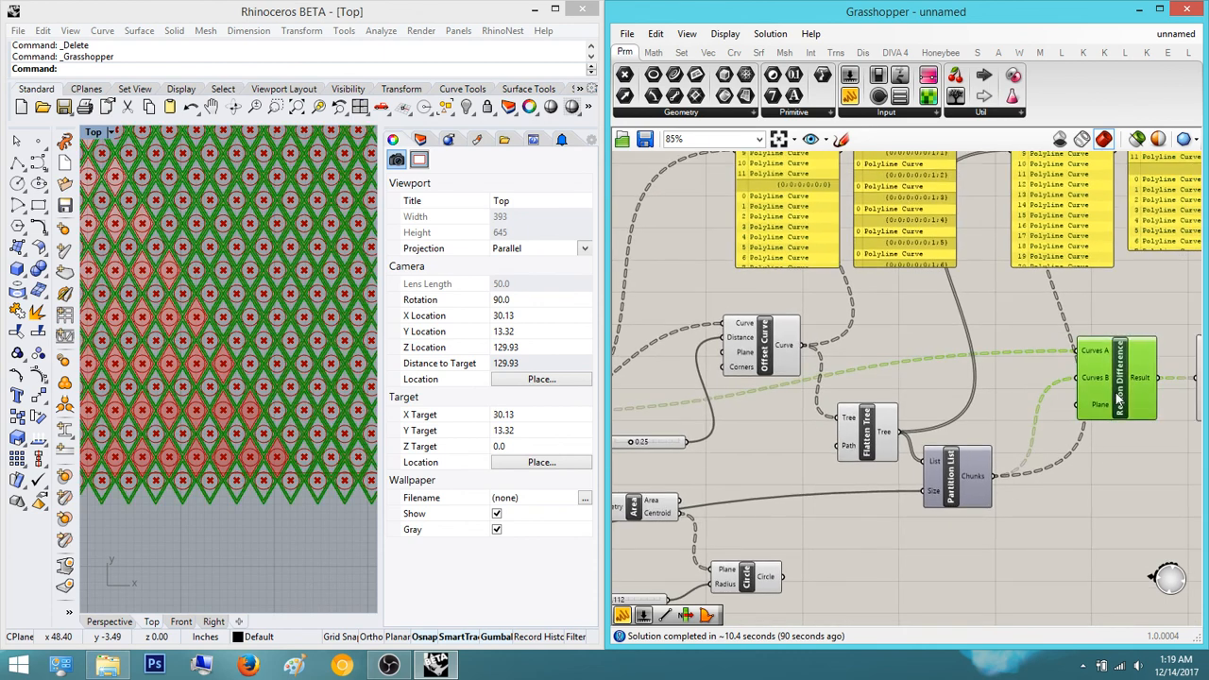
pyautogui.doubleClick(1091, 503)
pyautogui.write('flatte')
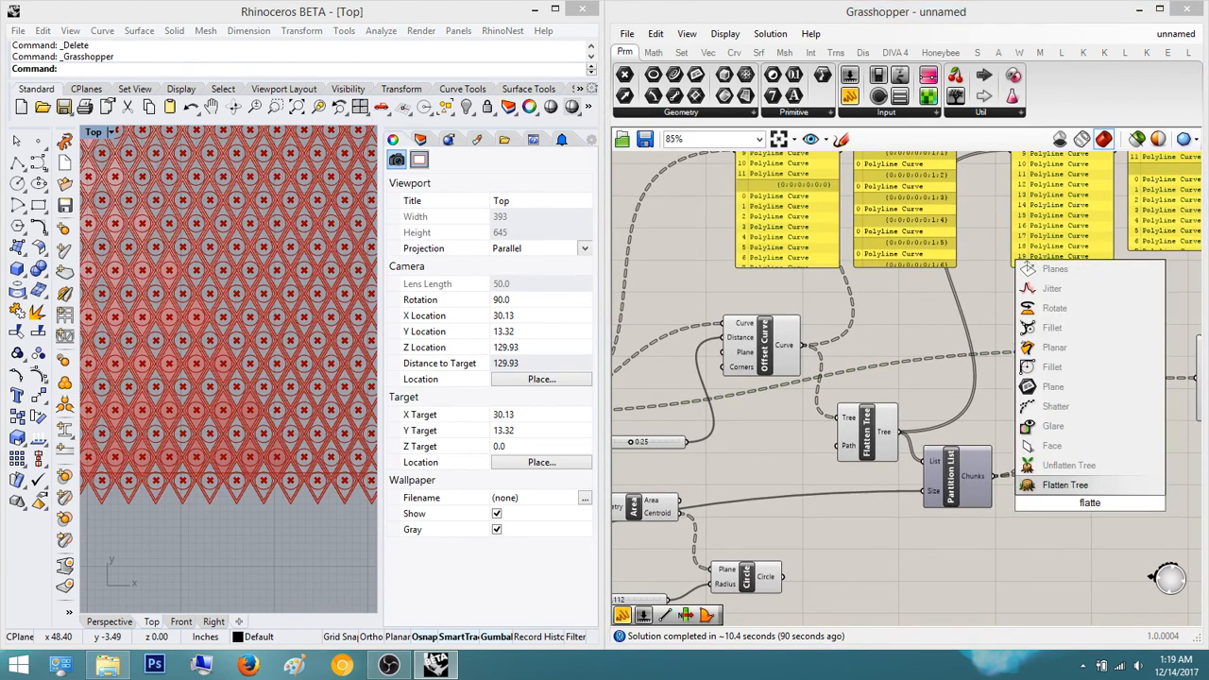
pyautogui.press('BackSpace')
pyautogui.press('BackSpace')
pyautogui.press('BackSpace')
pyautogui.press('BackSpace')
pyautogui.press('BackSpace')
pyautogui.press('BackSpace')
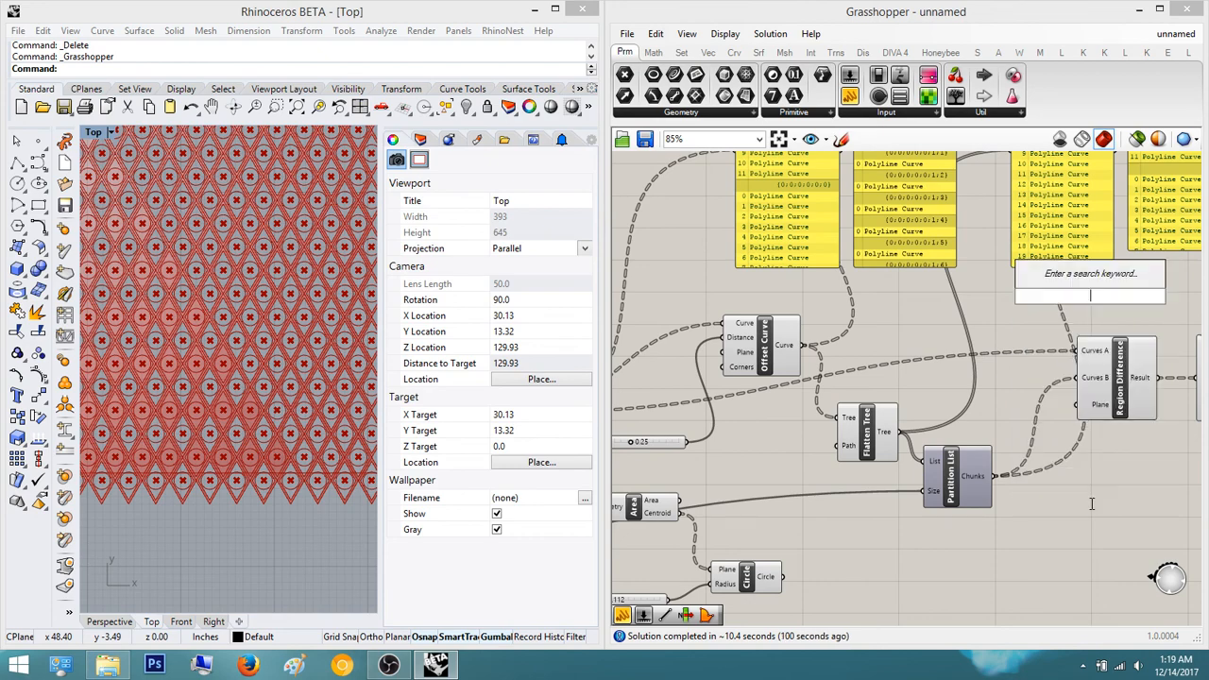
pyautogui.write('graft')
pyautogui.press('Return')
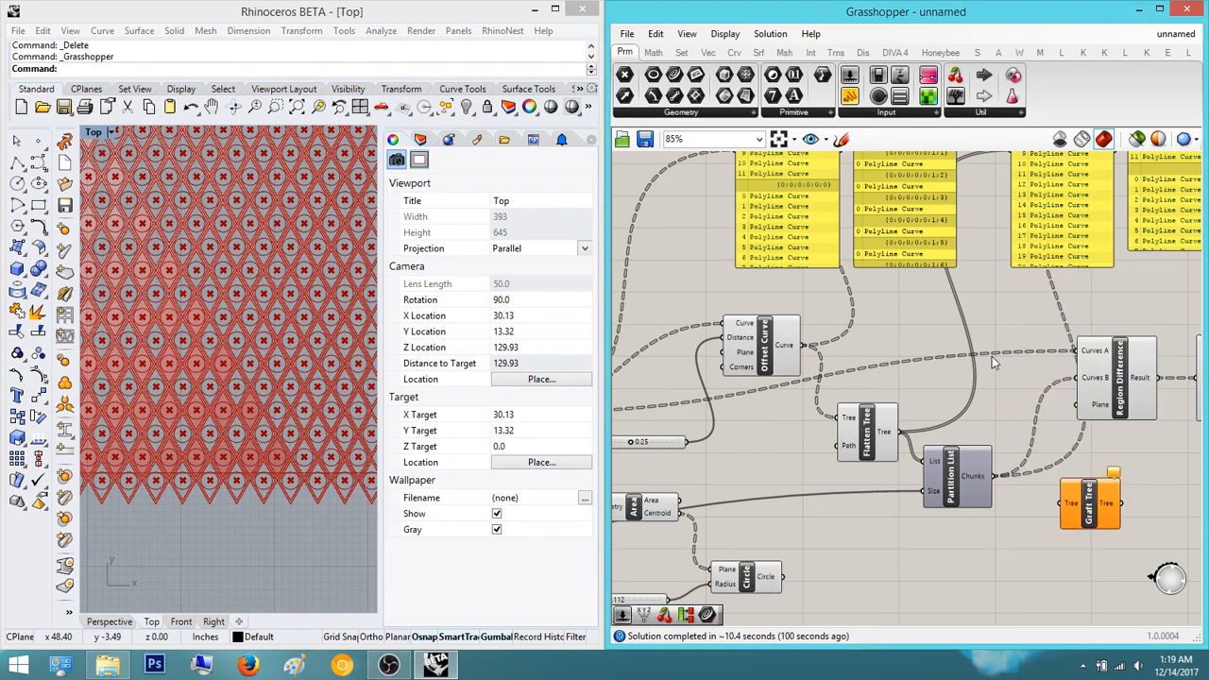
# - Connect the Move component's Geometry output, which carries the original diamonds, to the Graft Tree input
pyautogui.moveTo(934, 196); pyautogui.dragTo(974, 346, button='right')
pyautogui.scroll(3, 975, 347)
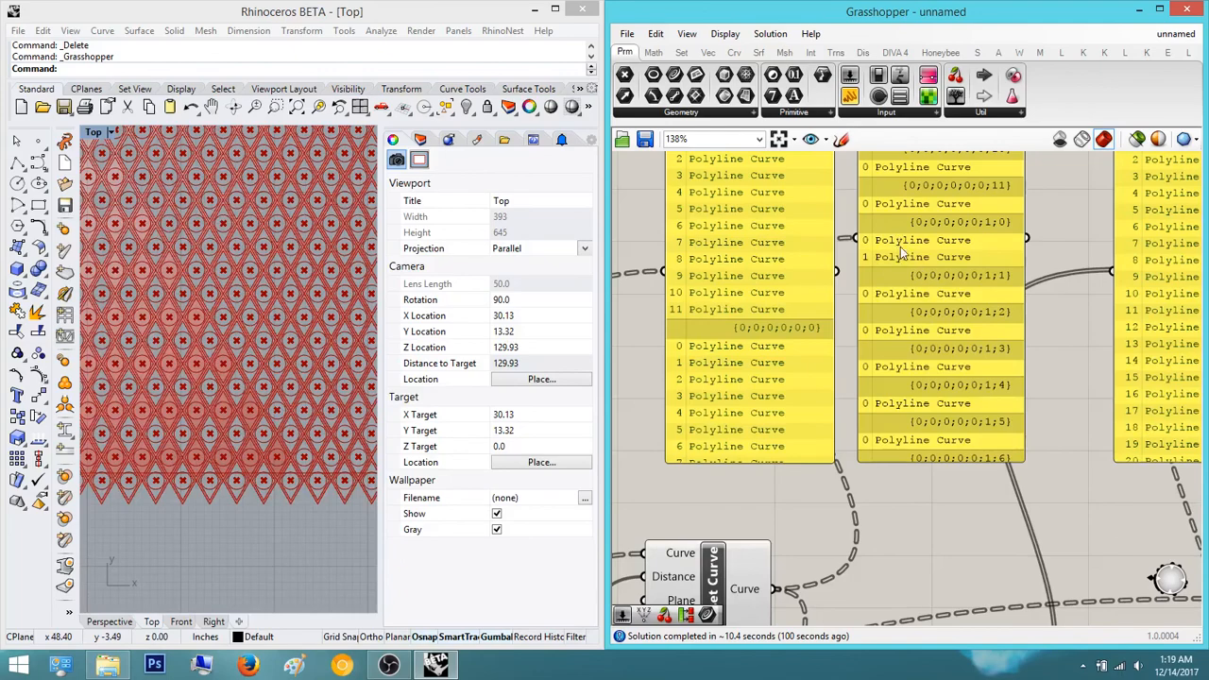
pyautogui.scroll(-4, 989, 426)
pyautogui.moveTo(989, 427); pyautogui.dragTo(1055, 341, button='right')
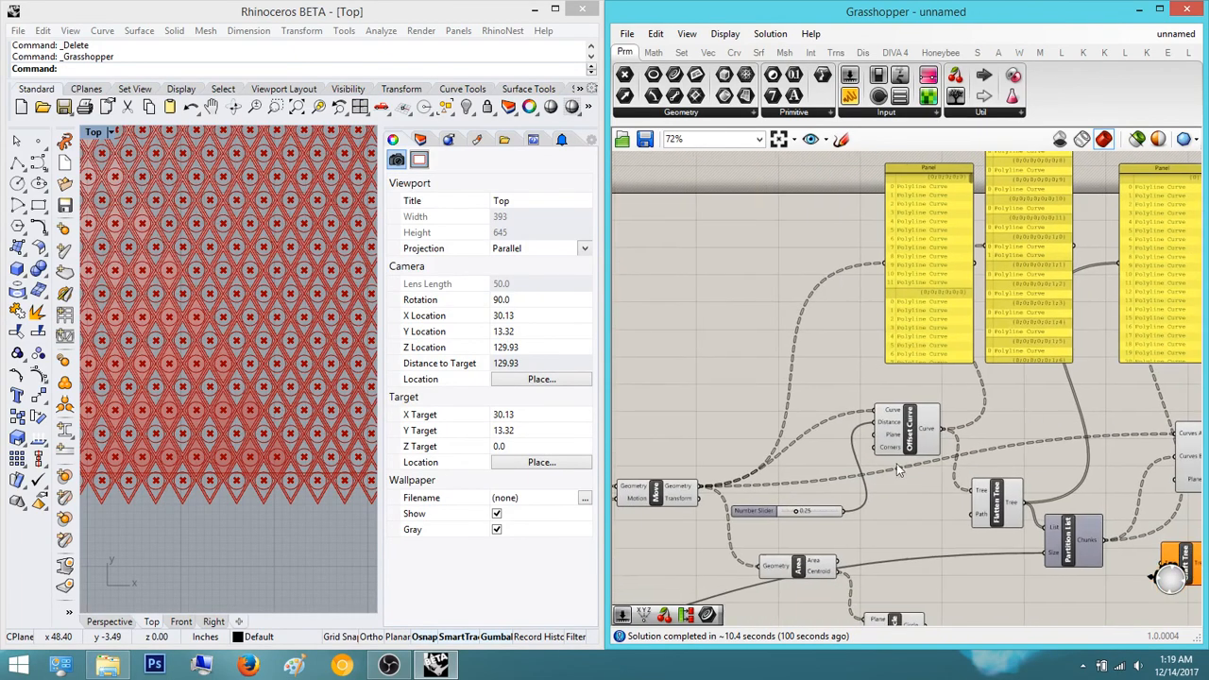
pyautogui.moveTo(794, 494); pyautogui.dragTo(821, 428, button='right')
pyautogui.scroll(2, 724, 421)
pyautogui.moveTo(725, 418); pyautogui.dragTo(988, 456)
pyautogui.scroll(-4, 801, 418)
pyautogui.scroll(4, 1191, 484)
pyautogui.moveTo(1015, 474); pyautogui.dragTo(1084, 445, button='right')
# - Add a second Graft Tree below the first and feed it the Curve output of Offset Curve
pyautogui.doubleClick(1052, 499)
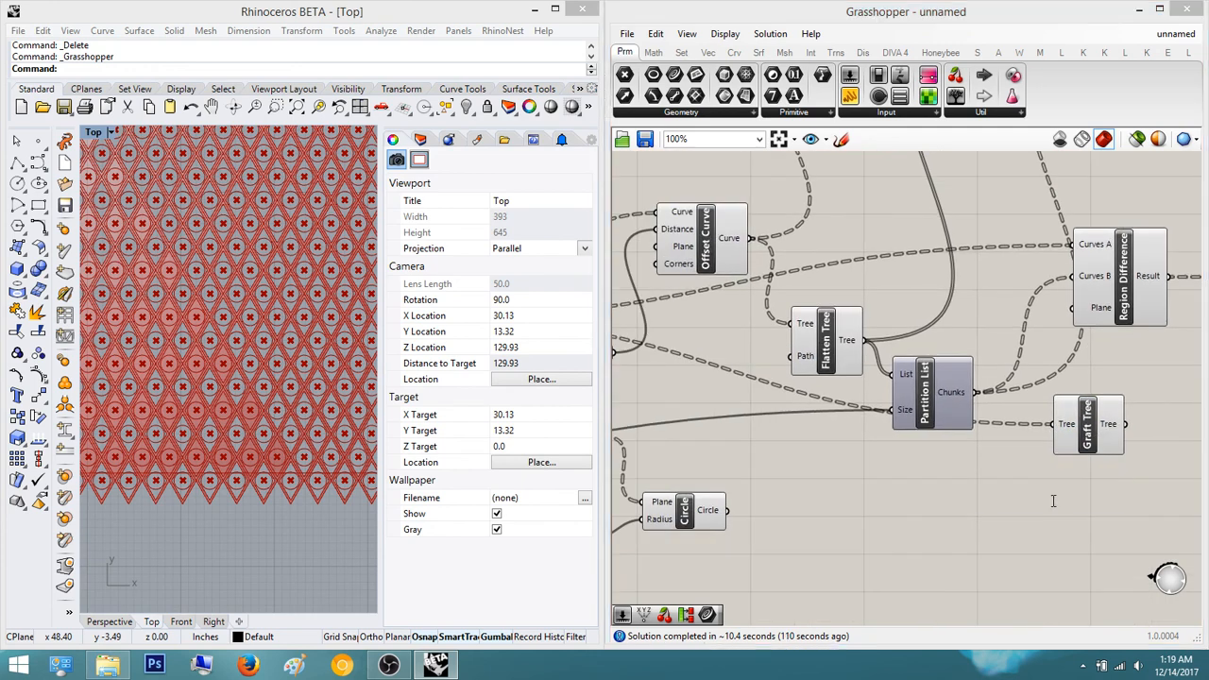
pyautogui.write('graf')
pyautogui.click(1071, 484)
pyautogui.scroll(-2, 1071, 483)
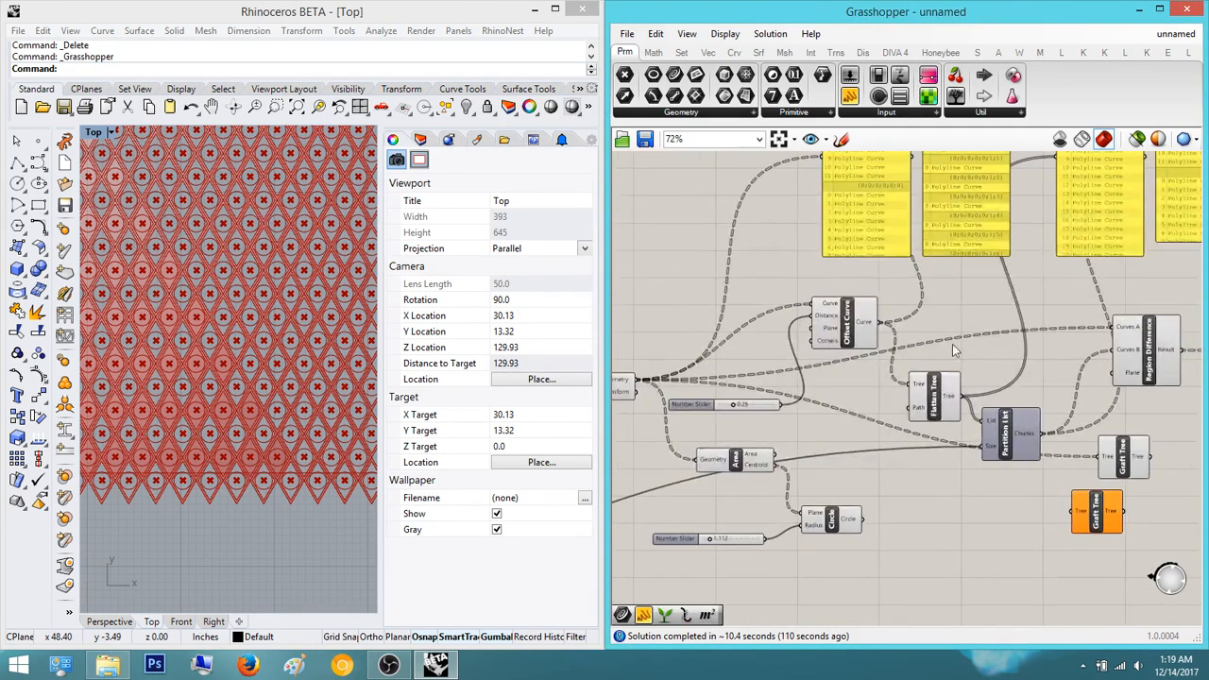
pyautogui.moveTo(875, 326); pyautogui.dragTo(1086, 524)
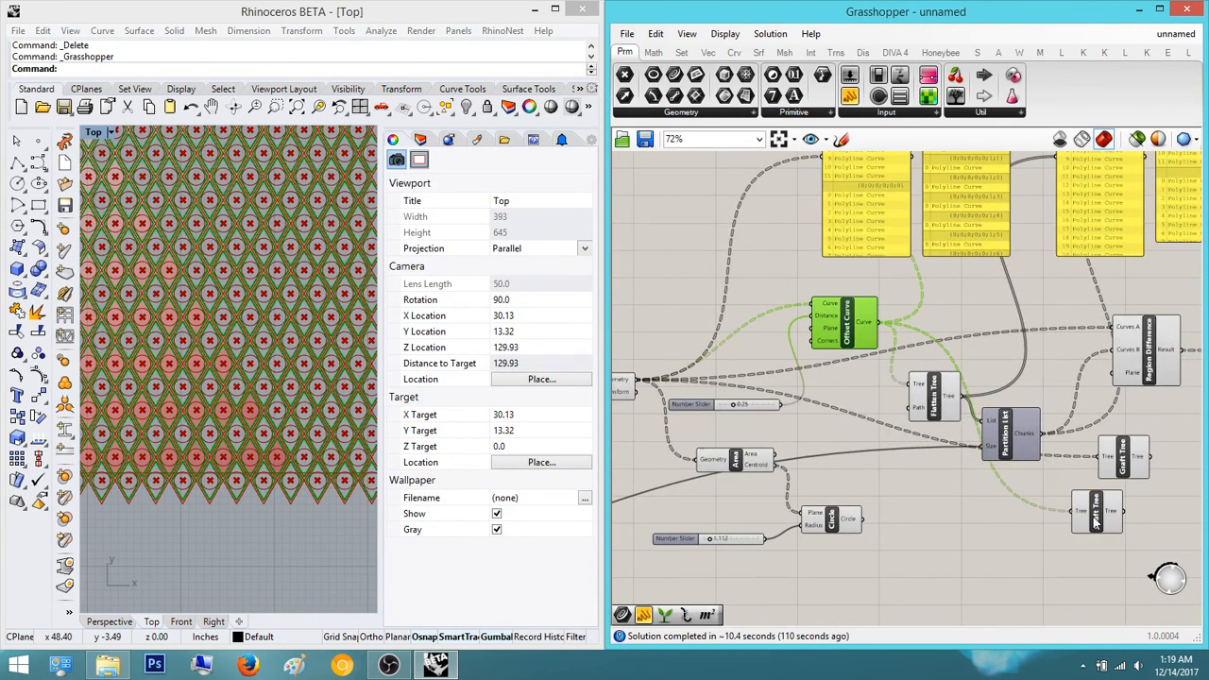
pyautogui.moveTo(1112, 509); pyautogui.dragTo(1071, 528, button='right')
# - Shift Region Difference away from Partition List and replace its Curves A input with the grafted original diamonds
pyautogui.click(1053, 479)
pyautogui.scroll(3, 1153, 362)
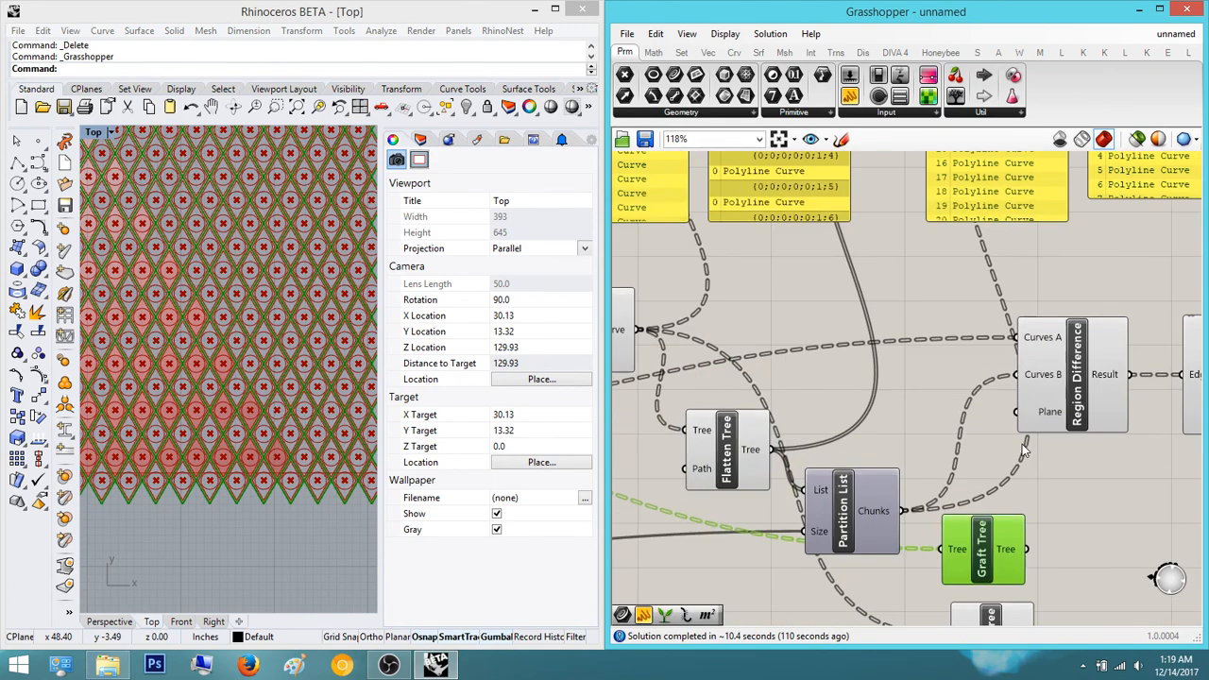
pyautogui.moveTo(1071, 383); pyautogui.dragTo(1120, 391)
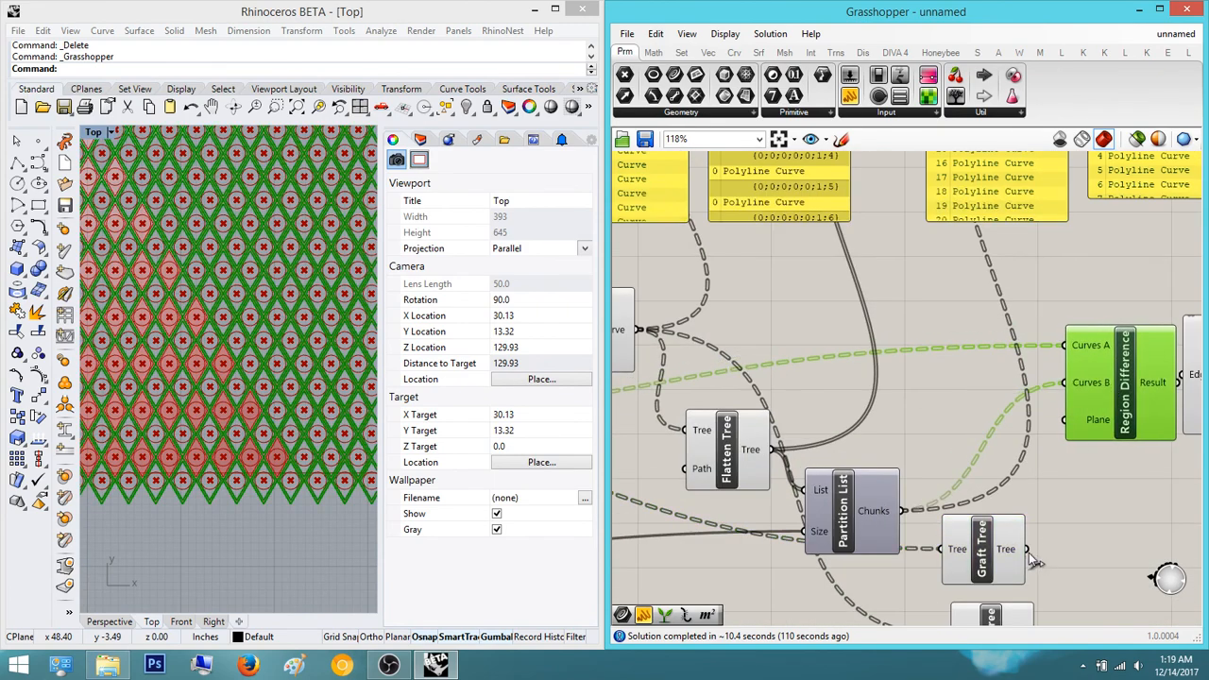
pyautogui.click(994, 560)
pyautogui.scroll(4, 273, 338)
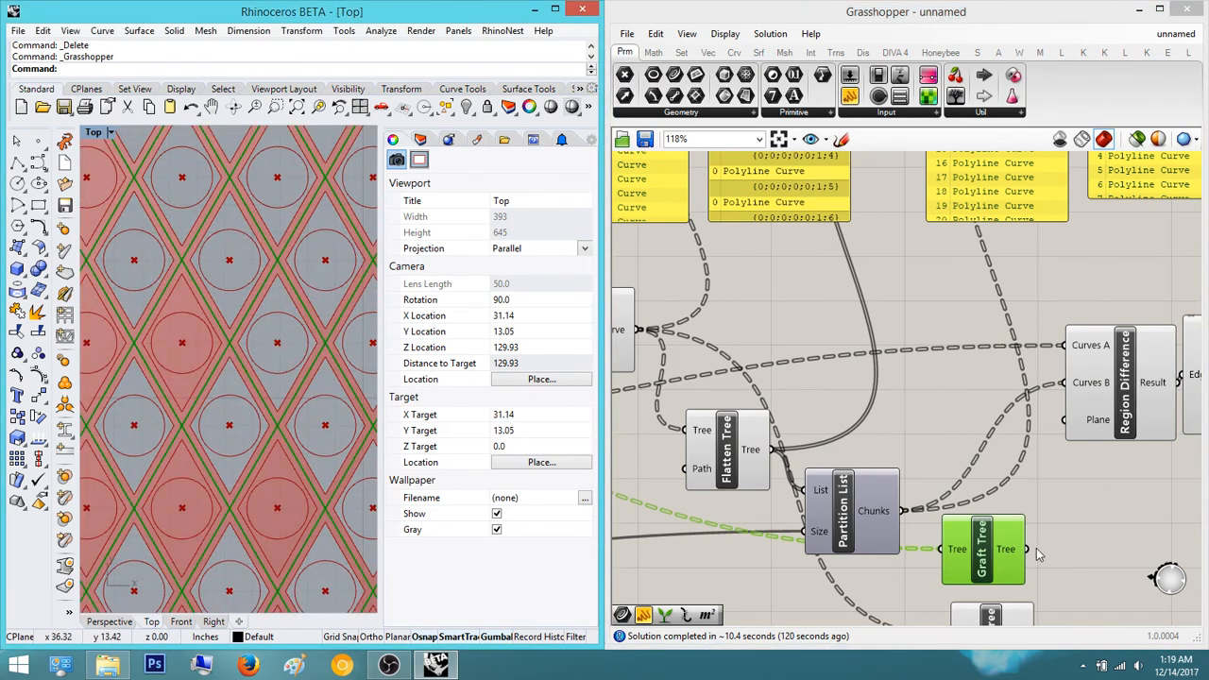
pyautogui.moveTo(1028, 550); pyautogui.dragTo(1075, 346)
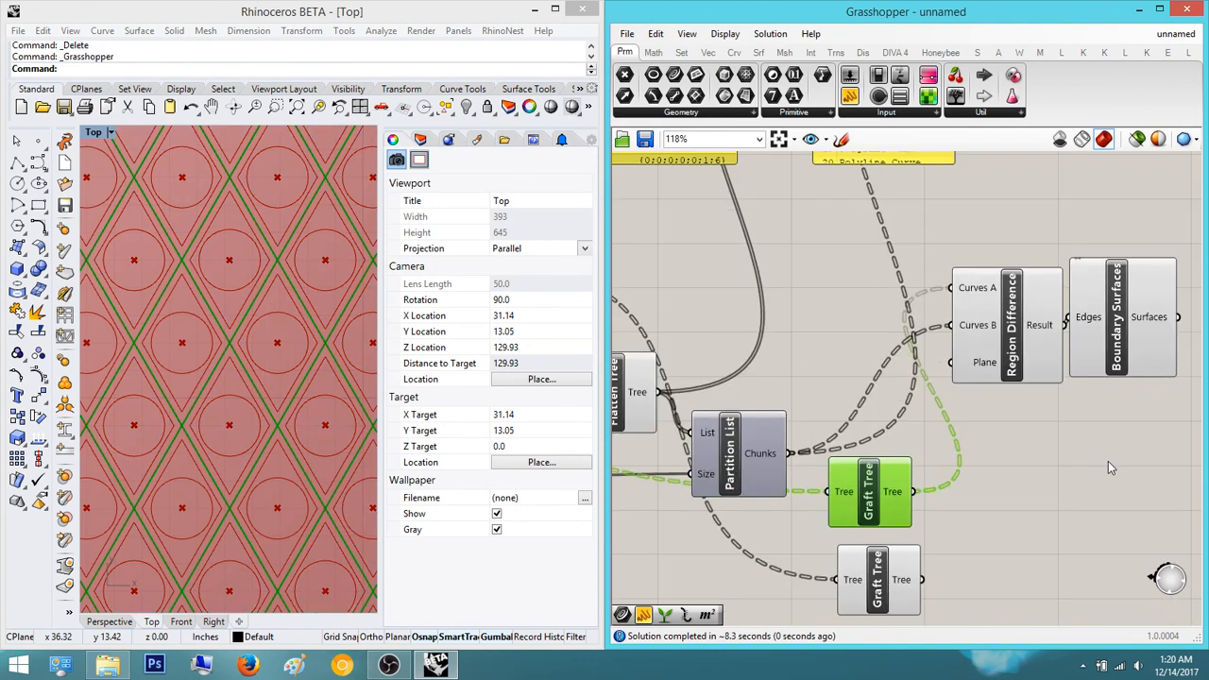
# - Delete the Boundary Surfaces component attached to the Region Difference result
pyautogui.moveTo(1108, 464); pyautogui.dragTo(1010, 464, button='right')
pyautogui.moveTo(1113, 470); pyautogui.dragTo(1011, 318)
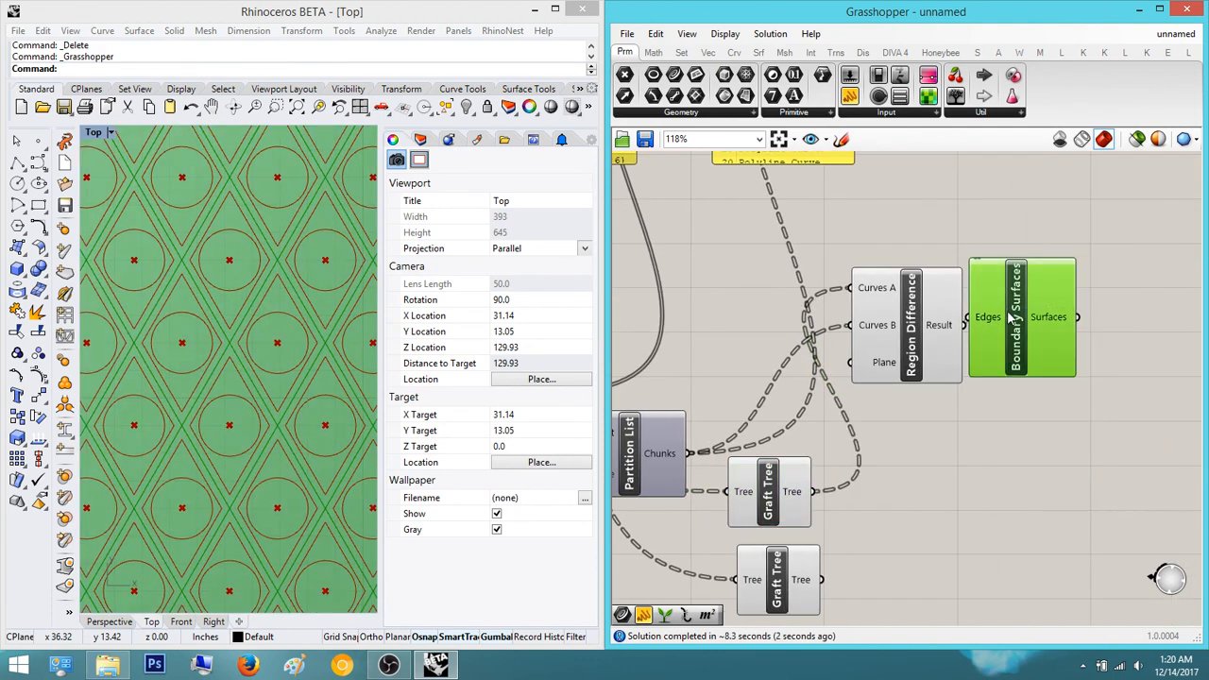
pyautogui.press('Delete')
pyautogui.moveTo(998, 362); pyautogui.dragTo(1043, 347, button='right')
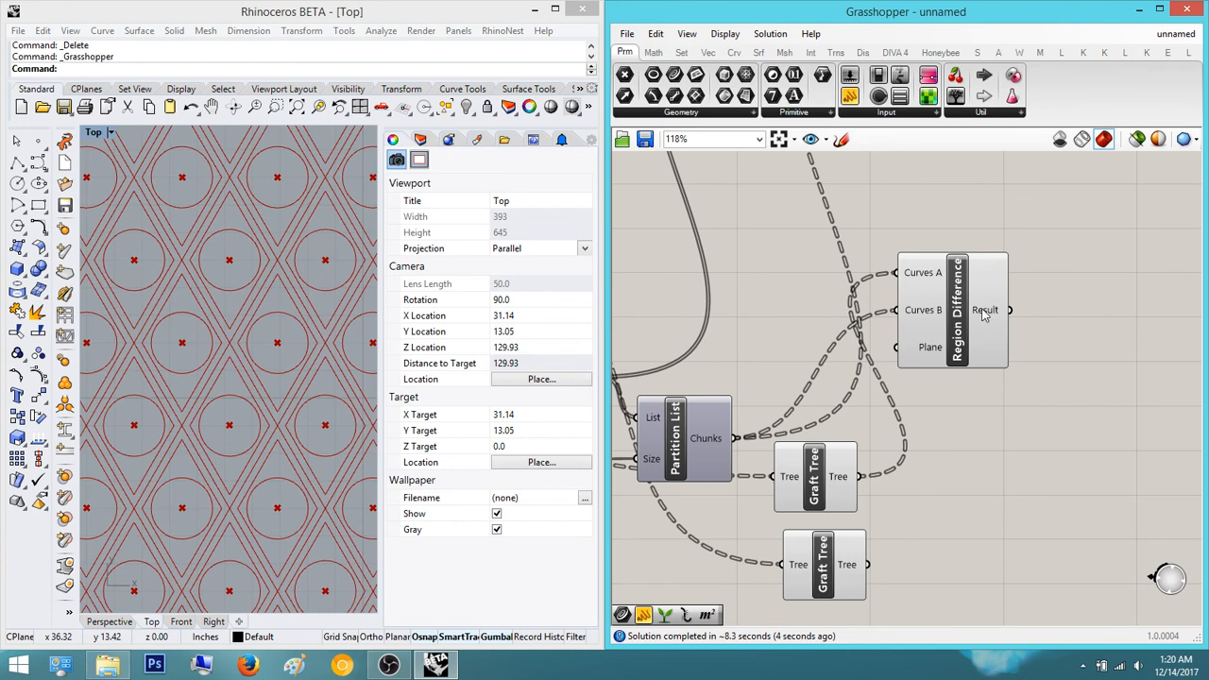
# - Move Region Difference farther from the Graft Trees and replace its Curves B input with the grafted offset curves
pyautogui.moveTo(983, 310); pyautogui.dragTo(1086, 326)
pyautogui.moveTo(1000, 326); pyautogui.dragTo(869, 565)
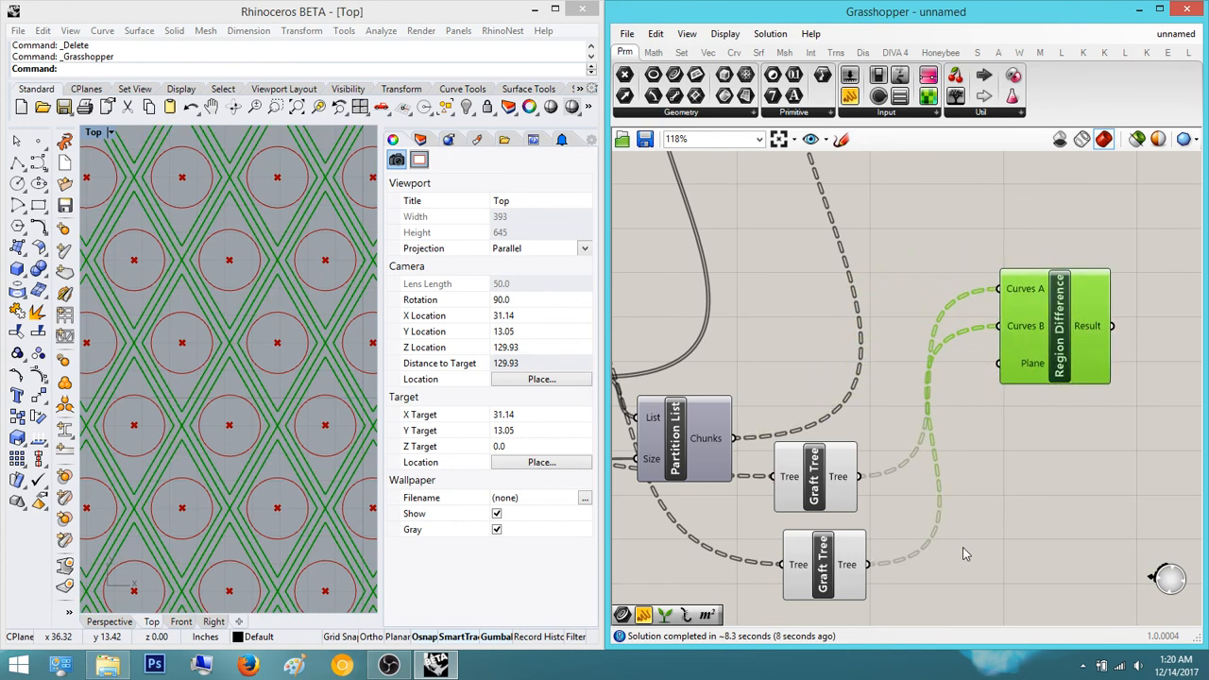
pyautogui.click(1044, 464)
# - Add a new Boundary Surfaces component and connect the Region Difference Result to its Edges input
pyautogui.moveTo(1045, 464); pyautogui.dragTo(968, 485, button='right')
pyautogui.doubleClick(1168, 379)
pyautogui.write('bo')
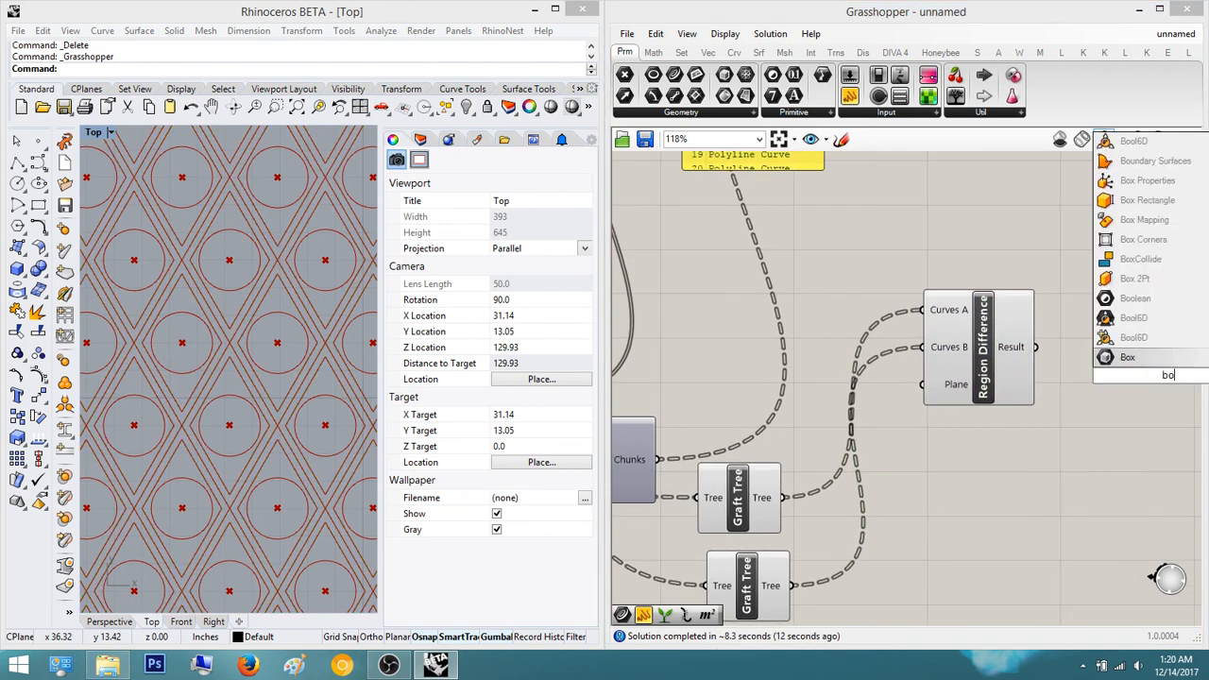
pyautogui.write('undary')
pyautogui.press('Return')
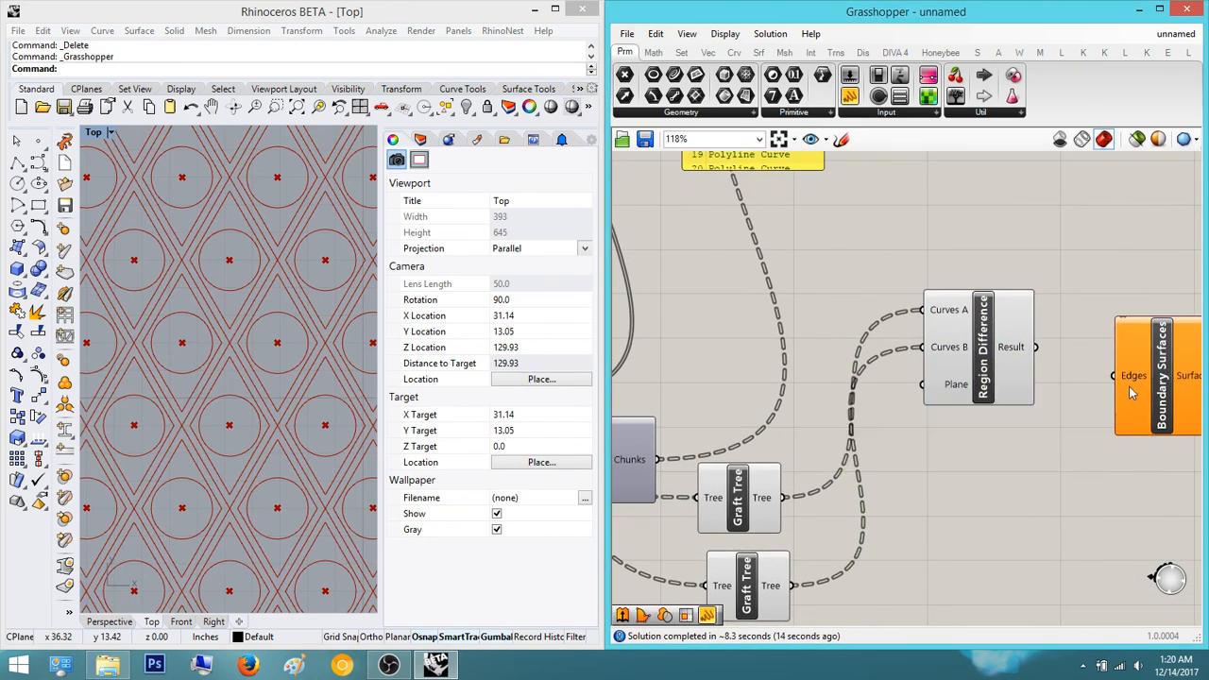
pyautogui.moveTo(1114, 376); pyautogui.dragTo(1037, 347)
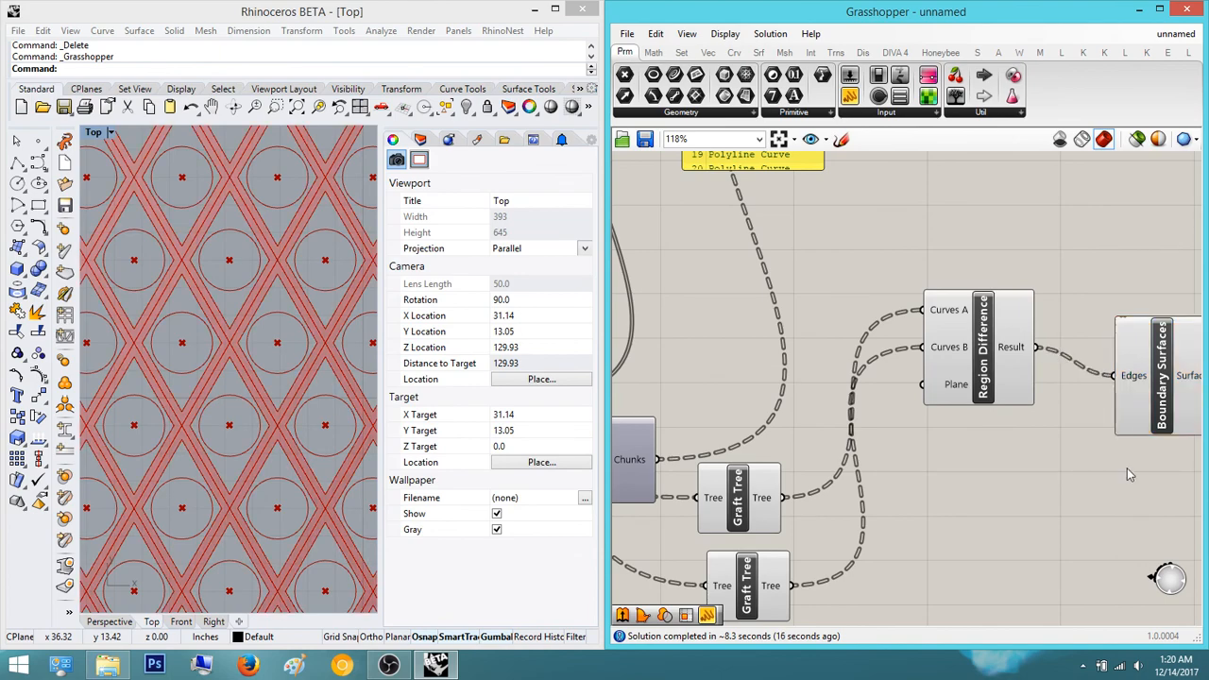
# - Inspect the new boundary surfaces over the whole diamond grid and along its edge in the Top view
pyautogui.scroll(-10, 261, 410)
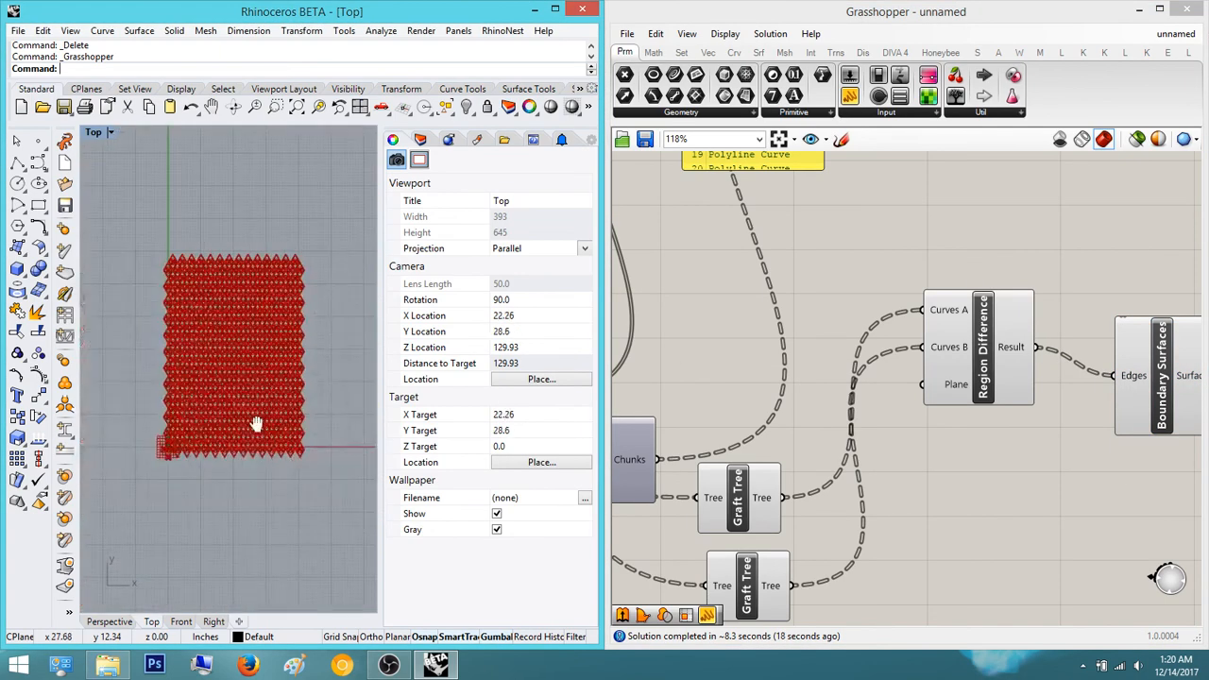
pyautogui.moveTo(256, 425); pyautogui.dragTo(314, 467, button='right')
pyautogui.scroll(10, 227, 480)
pyautogui.scroll(-7, 230, 476)
pyautogui.scroll(8, 270, 313)
pyautogui.moveTo(270, 313); pyautogui.dragTo(222, 383, button='right')
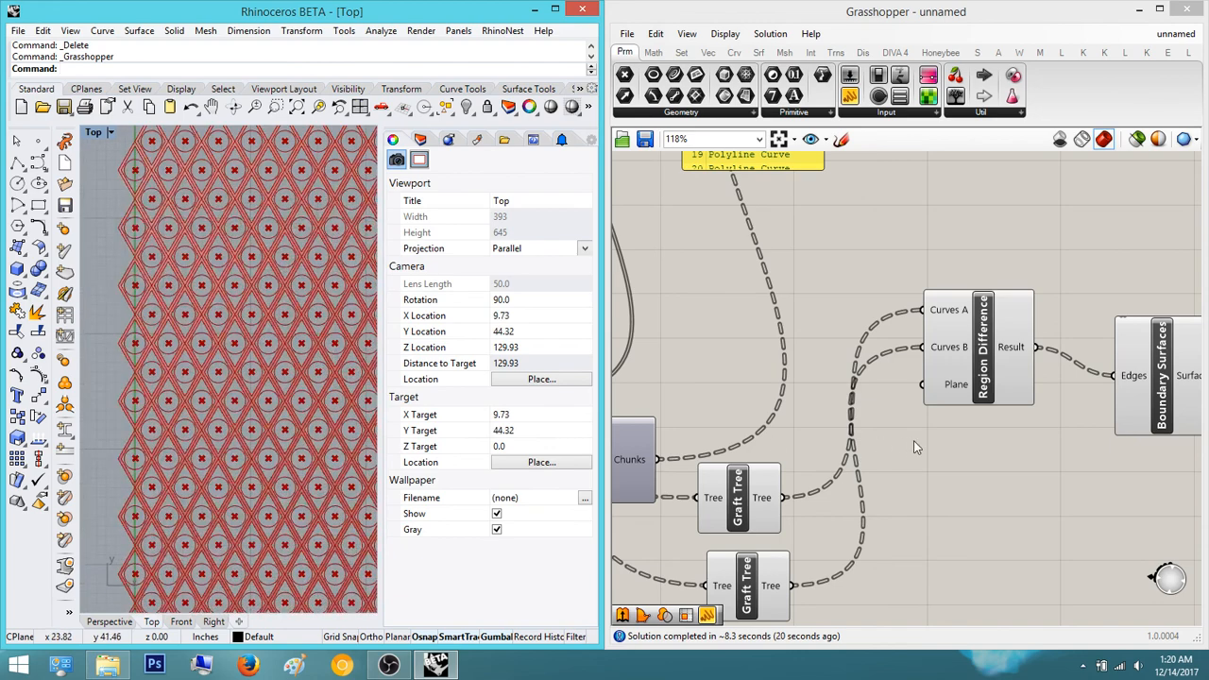
# - Move both Graft Tree components up together, between Partition List and Region Difference
pyautogui.scroll(-2, 913, 440)
pyautogui.moveTo(817, 511); pyautogui.dragTo(936, 475, button='right')
pyautogui.moveTo(950, 542); pyautogui.dragTo(930, 293)
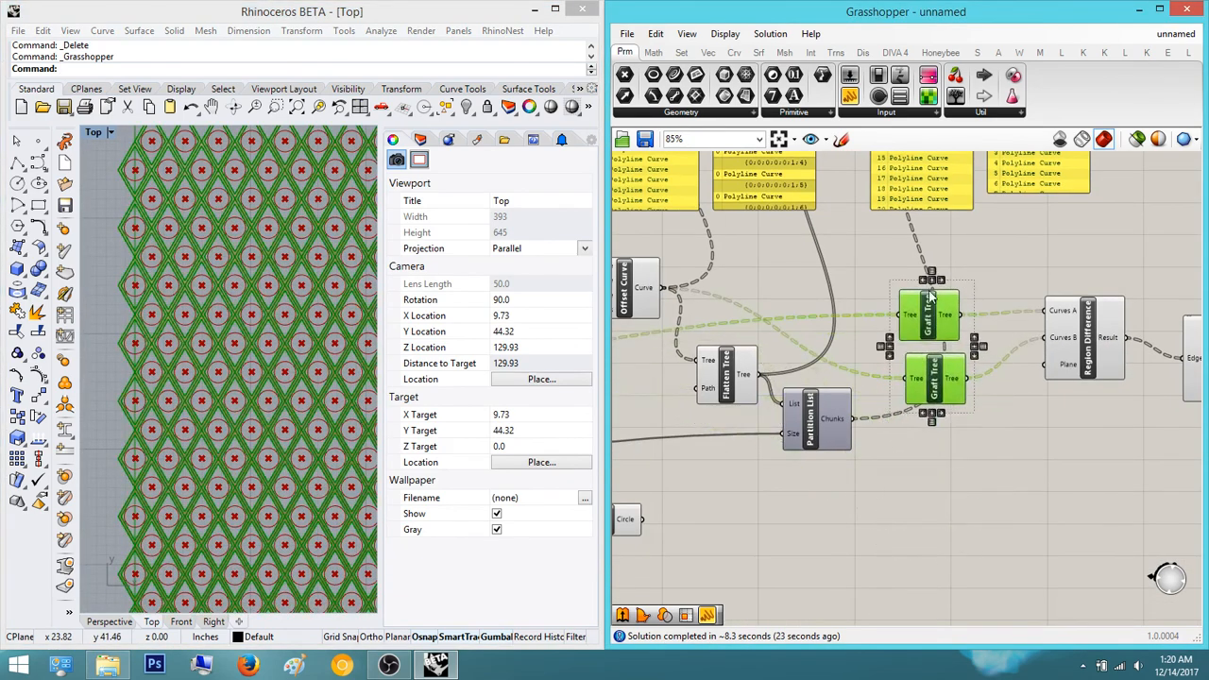
# - Examine how the Flatten Tree, Partition List and Graft Tree components structure the curve data in the four panels against the diamond grid
pyautogui.click(999, 441)
pyautogui.moveTo(999, 440); pyautogui.dragTo(1107, 457, button='right')
pyautogui.scroll(2, 1107, 457)
pyautogui.click(881, 422)
pyautogui.moveTo(948, 540); pyautogui.dragTo(923, 604, button='right')
pyautogui.scroll(-4, 923, 603)
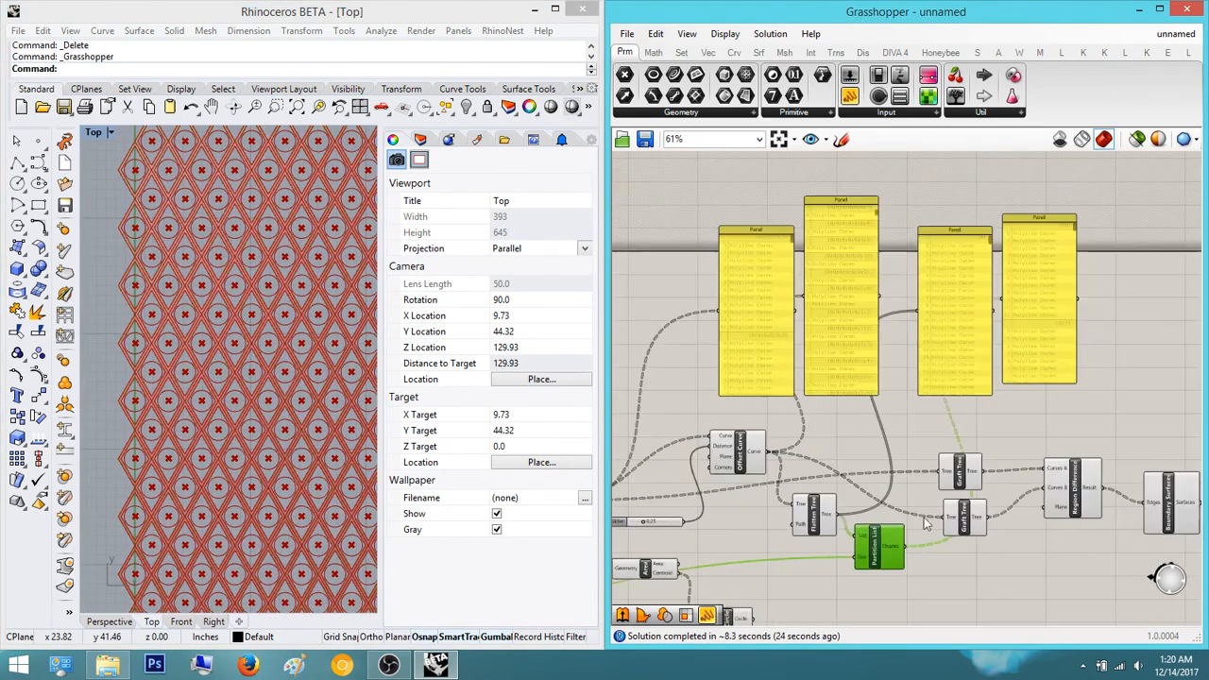
pyautogui.moveTo(925, 520); pyautogui.dragTo(1001, 573, button='right')
pyautogui.scroll(4, 909, 427)
pyautogui.moveTo(796, 288); pyautogui.dragTo(744, 312, button='right')
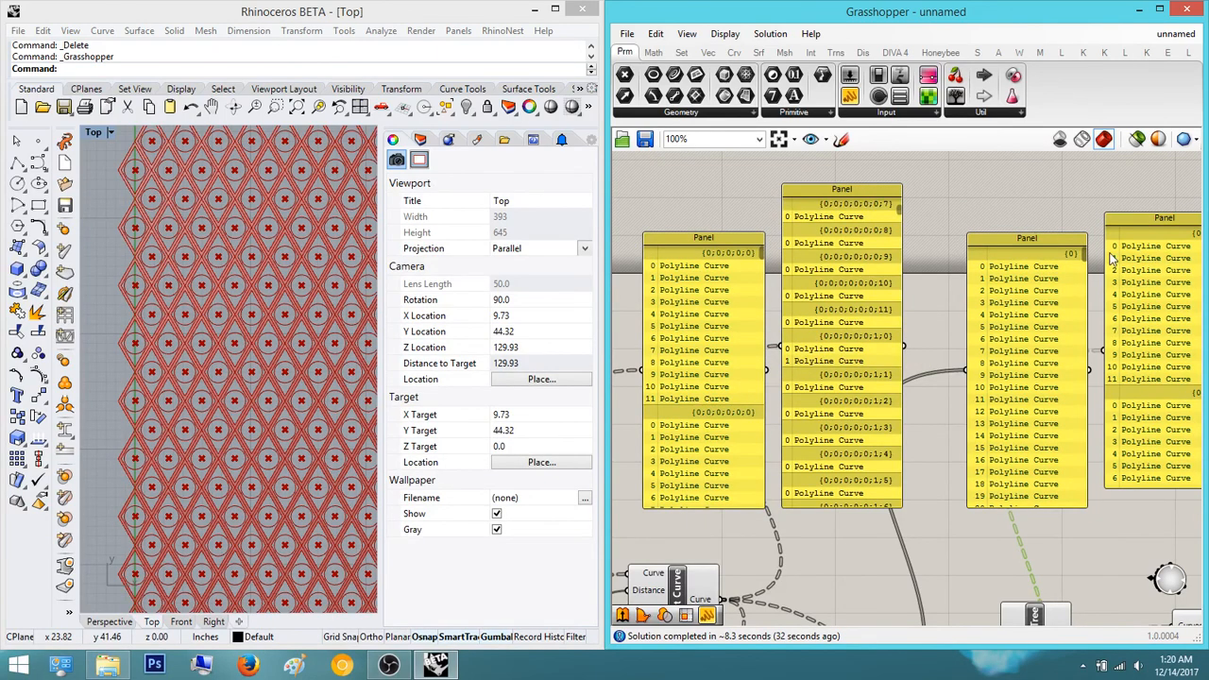
pyautogui.moveTo(174, 424); pyautogui.dragTo(218, 275, button='right')
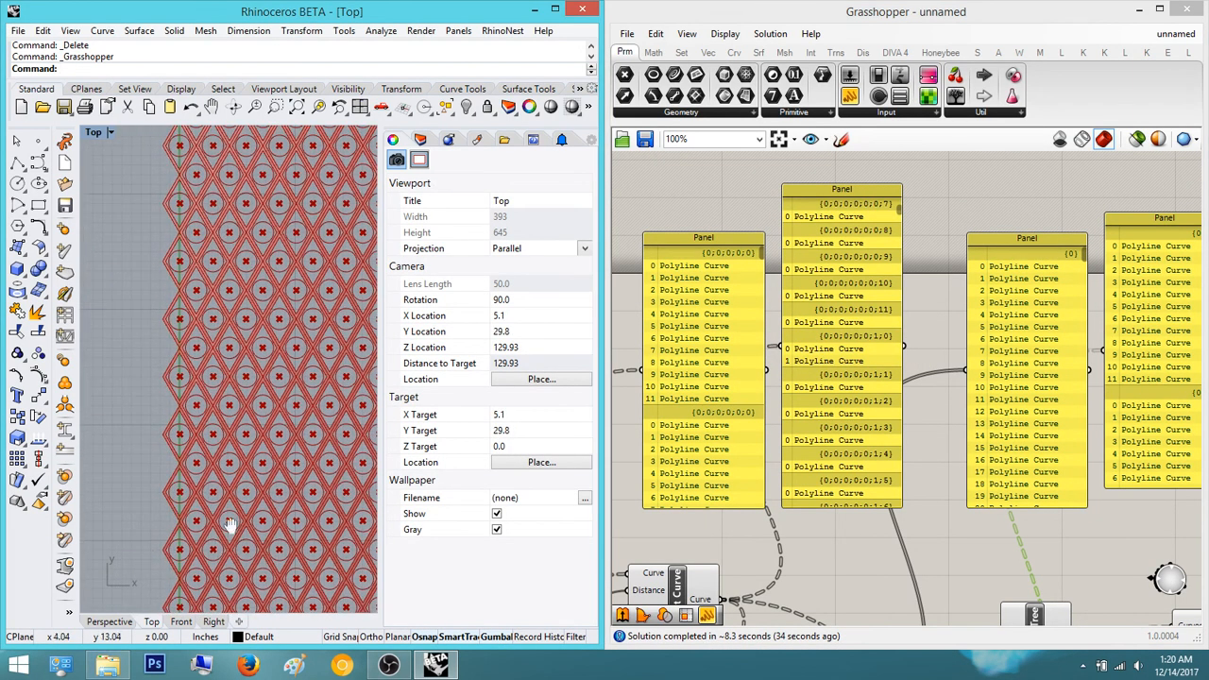
pyautogui.moveTo(229, 522); pyautogui.dragTo(265, 403, button='right')
pyautogui.scroll(-3, 757, 304)
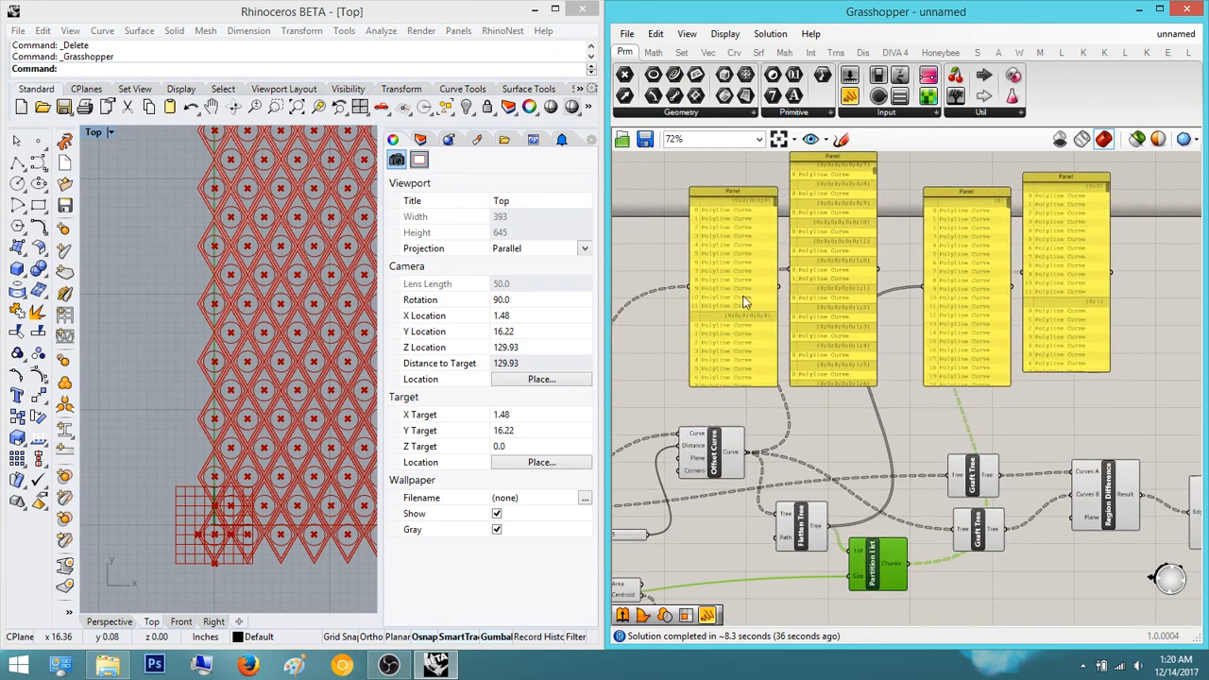
pyautogui.click(923, 450)
pyautogui.moveTo(892, 454); pyautogui.dragTo(923, 454, button='right')
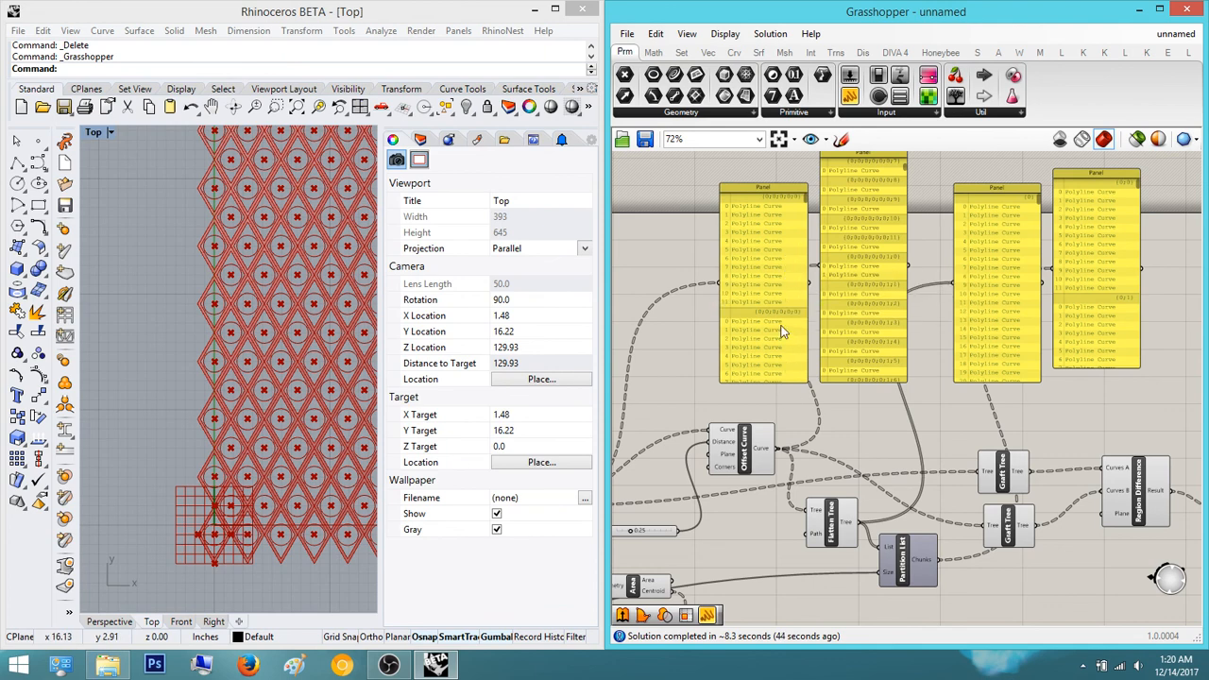
pyautogui.moveTo(912, 332); pyautogui.dragTo(879, 368, button='right')
pyautogui.moveTo(901, 495); pyautogui.dragTo(953, 360, button='right')
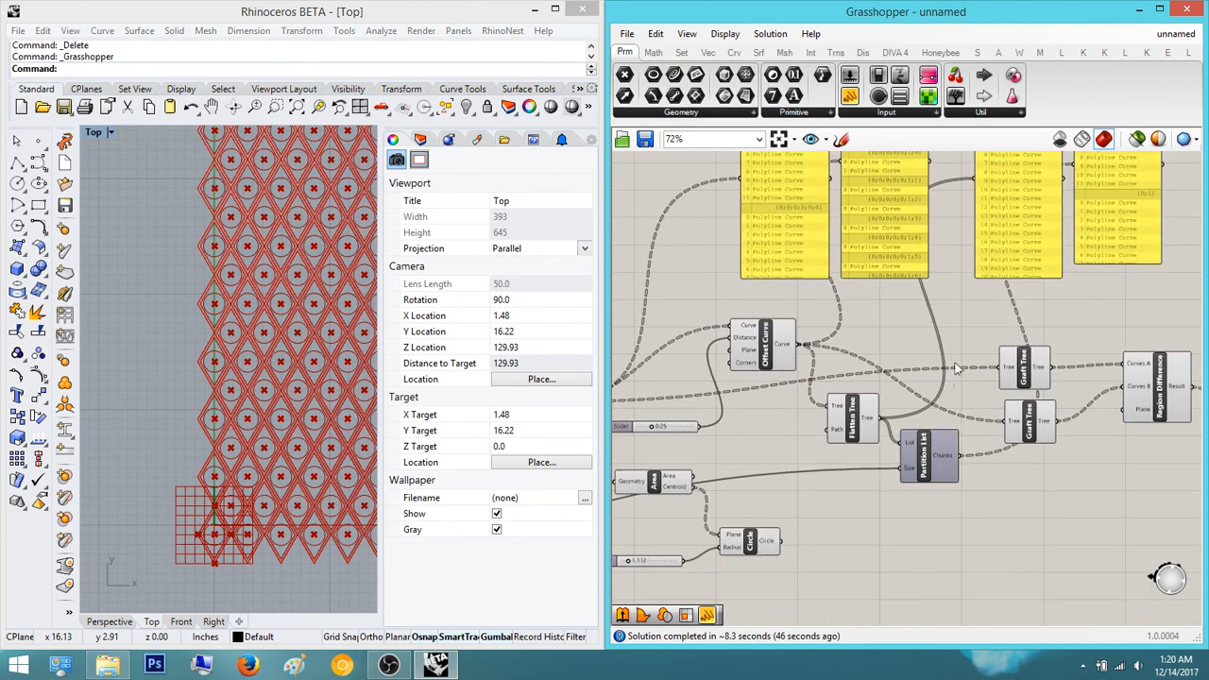
# - Nudge the Partition List component slightly down and closer beneath Flatten Tree, and select both components
pyautogui.scroll(2, 953, 453)
pyautogui.moveTo(925, 478)
pyautogui.mouseDown()
pyautogui.moveTo(919, 451)
pyautogui.moveTo(886, 520)
pyautogui.moveTo(908, 492)
pyautogui.mouseUp()
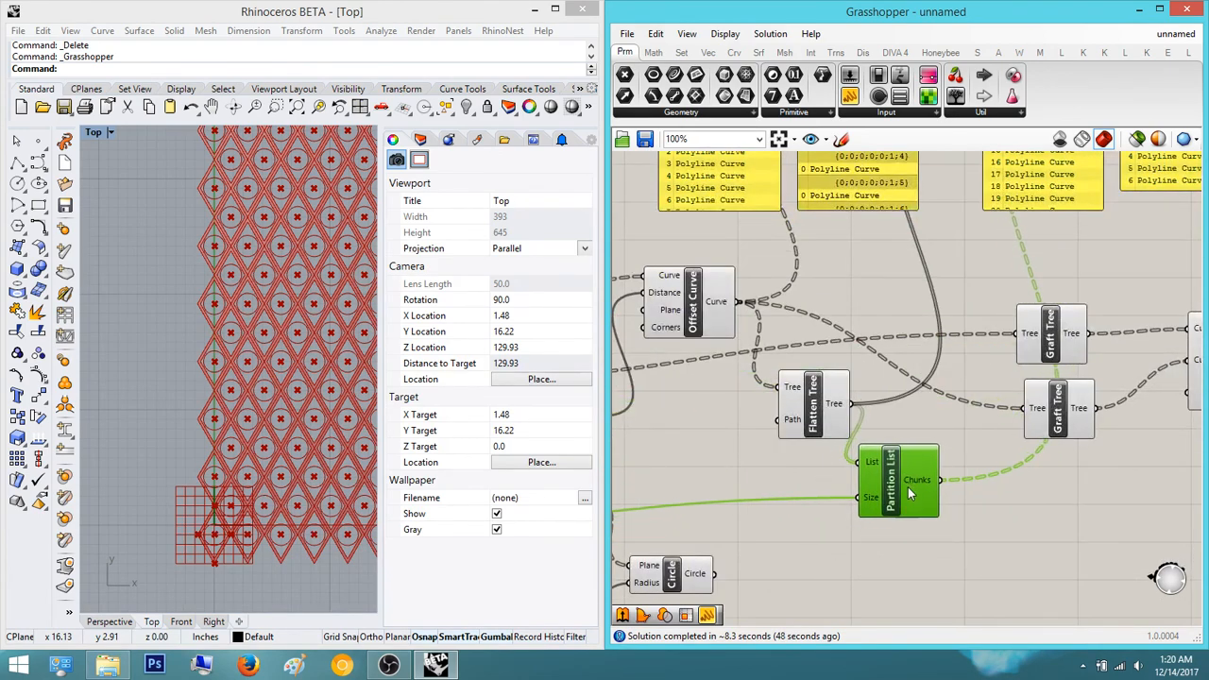
pyautogui.click(979, 553)
pyautogui.moveTo(979, 553); pyautogui.dragTo(1077, 529, button='right')
pyautogui.scroll(-2, 1077, 529)
pyautogui.moveTo(1049, 534); pyautogui.dragTo(964, 392)
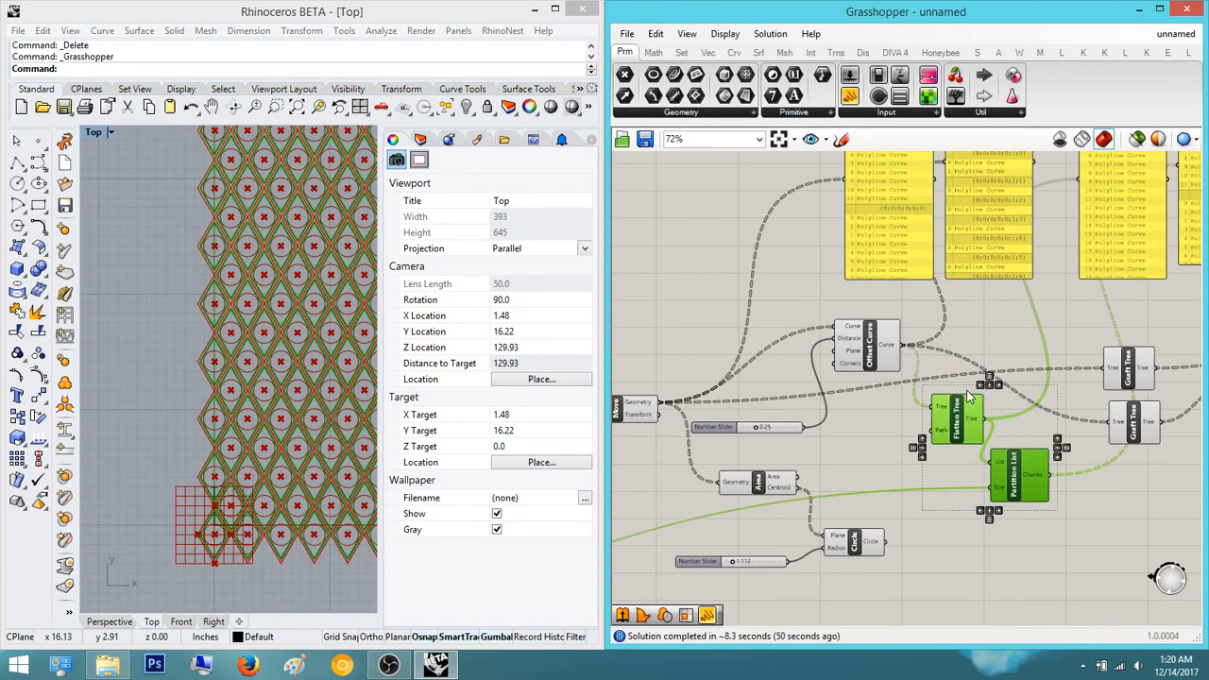
# - Move the four data panels together higher up the canvas, clear of the component chain
pyautogui.scroll(-3, 963, 397)
pyautogui.moveTo(958, 405); pyautogui.dragTo(934, 509, button='right')
pyautogui.moveTo(1161, 381); pyautogui.dragTo(866, 312)
pyautogui.moveTo(930, 365); pyautogui.dragTo(903, 402, button='right')
pyautogui.moveTo(919, 336); pyautogui.dragTo(935, 202)
pyautogui.click(957, 507)
pyautogui.moveTo(956, 507); pyautogui.dragTo(953, 423, button='right')
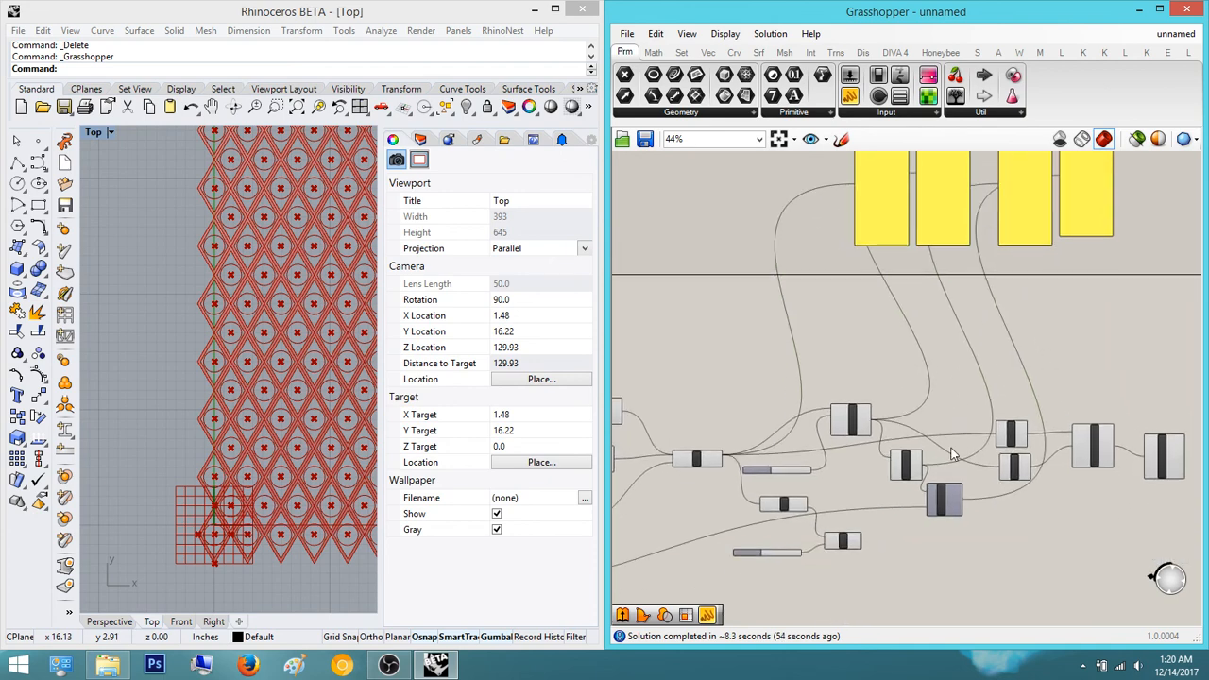
# - Move the Flatten Tree and Partition List components together up to just below the four data panels
pyautogui.moveTo(954, 564); pyautogui.dragTo(896, 441)
pyautogui.moveTo(898, 449); pyautogui.dragTo(885, 482, button='right')
pyautogui.moveTo(886, 507); pyautogui.dragTo(910, 319)
pyautogui.click(937, 369)
pyautogui.moveTo(937, 369); pyautogui.dragTo(919, 379, button='right')
# - Highlight the Move component's output and inspect its diamond geometry in the Top viewport
pyautogui.scroll(5, 872, 395)
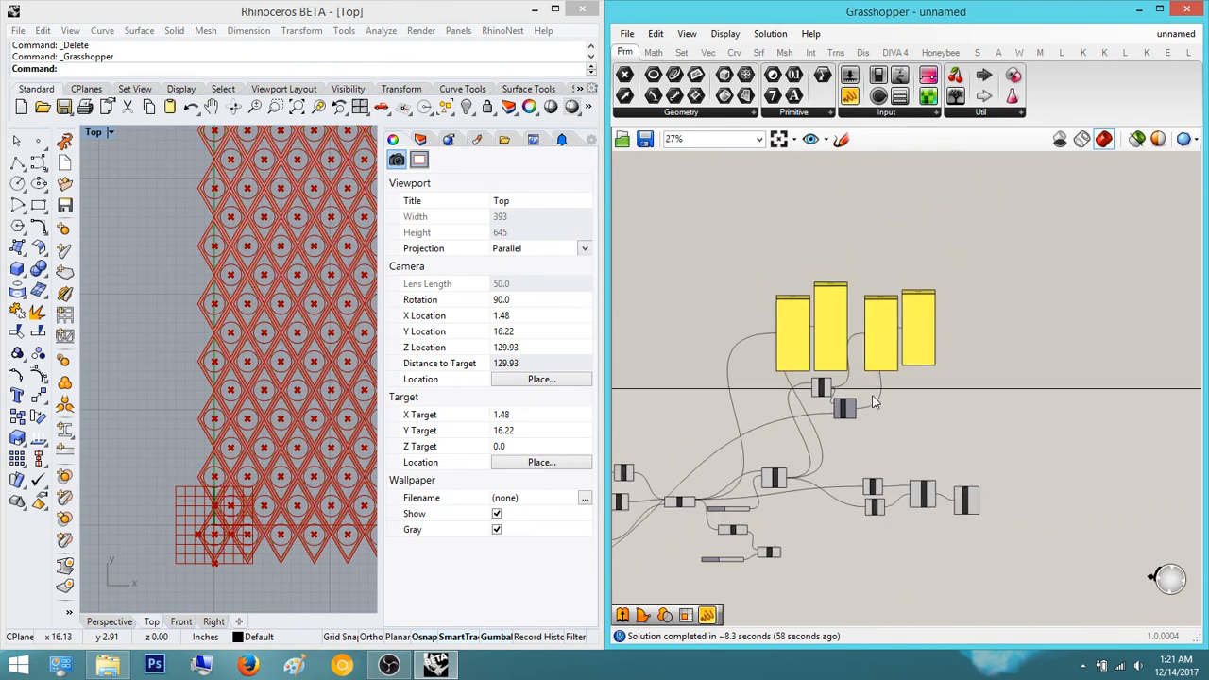
pyautogui.click(859, 408)
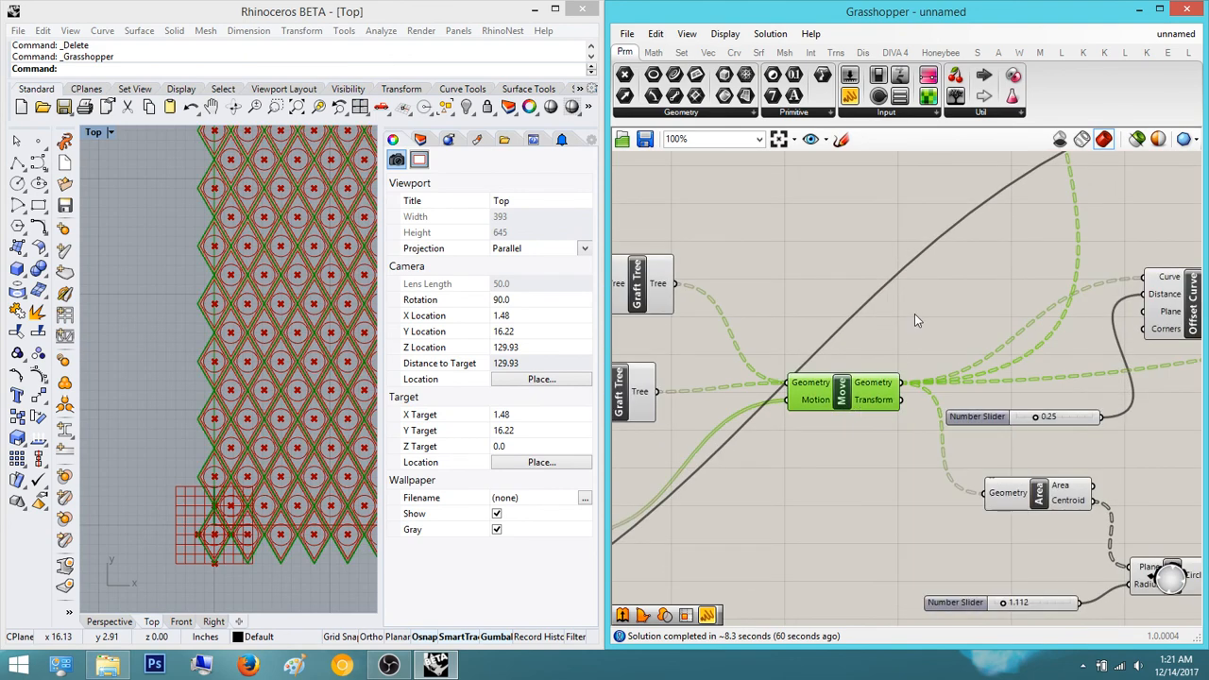
pyautogui.click(915, 313)
pyautogui.moveTo(215, 363); pyautogui.dragTo(169, 356, button='right')
pyautogui.scroll(-2, 169, 355)
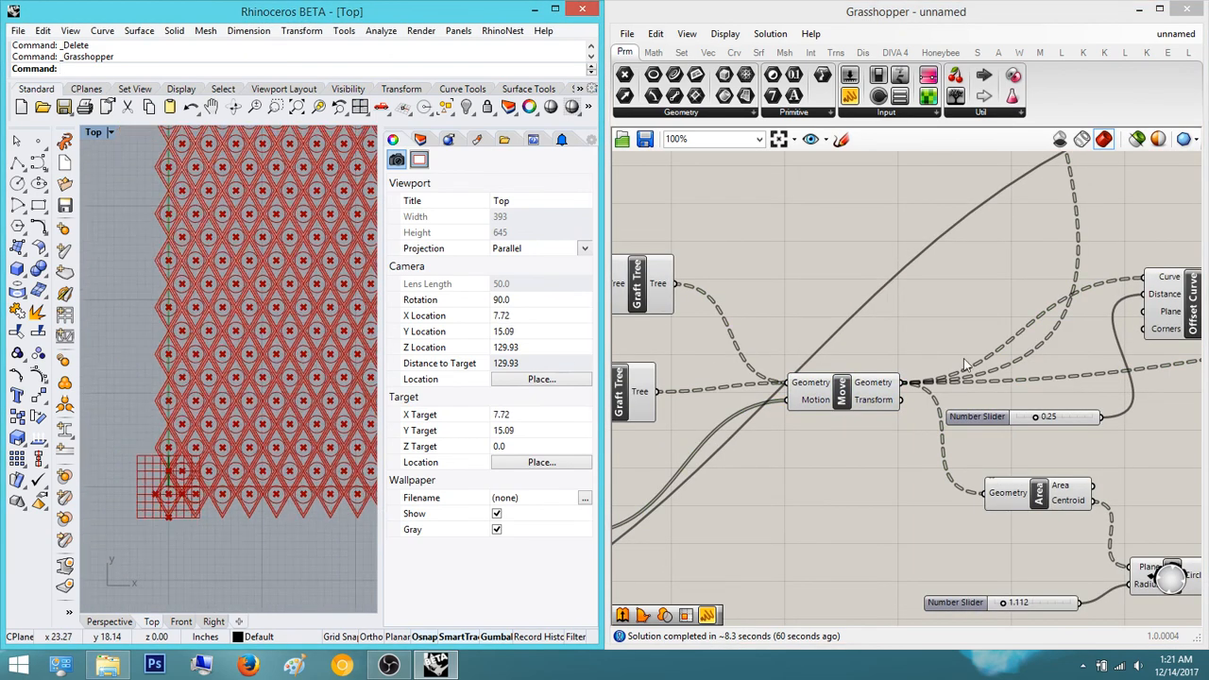
# - Move both Graft Tree components, Region Difference and Boundary Surfaces together closer to the Offset Curve component
pyautogui.click(905, 391)
pyautogui.scroll(-3, 905, 391)
pyautogui.moveTo(1133, 391); pyautogui.dragTo(852, 434, button='right')
pyautogui.moveTo(1046, 414); pyautogui.dragTo(954, 421, button='right')
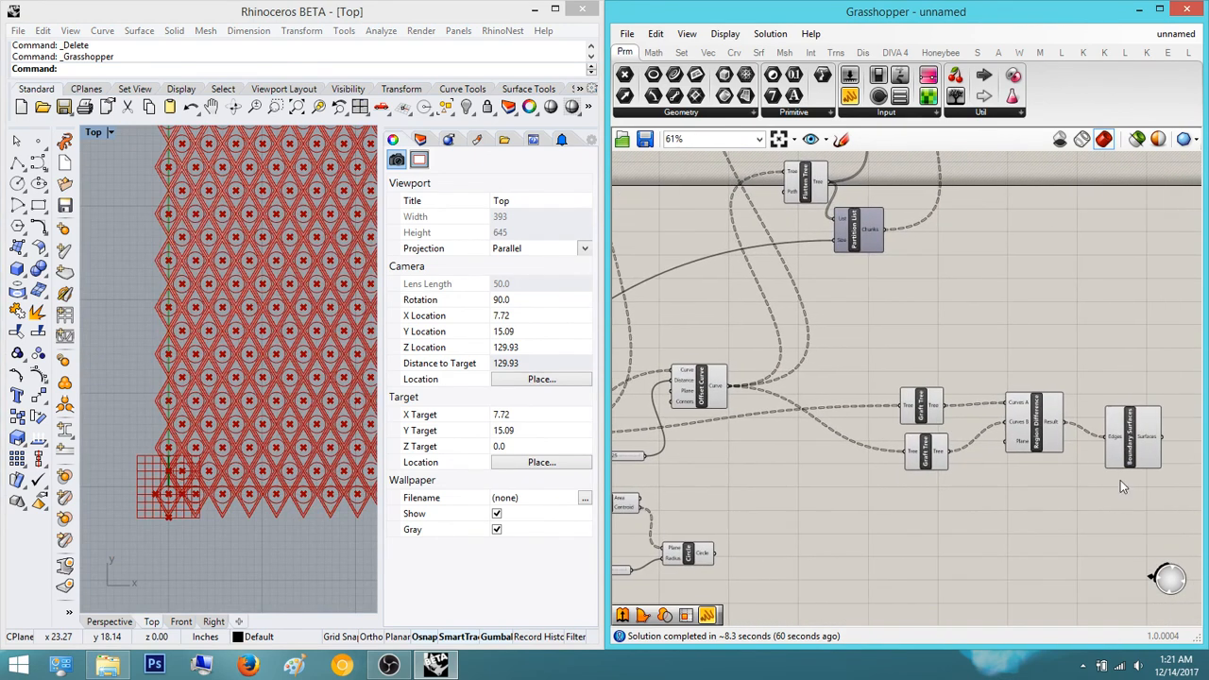
pyautogui.moveTo(1157, 502); pyautogui.dragTo(832, 385)
pyautogui.click(867, 361)
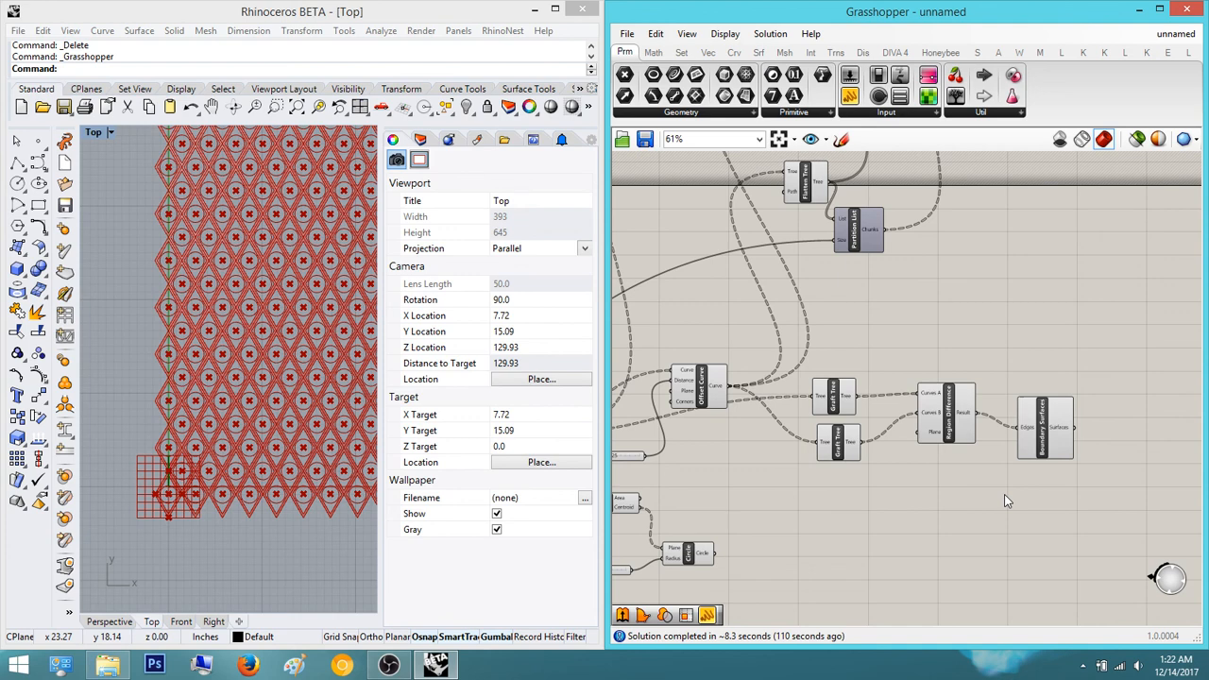
# - Align the two Graft Tree components directly above each other
pyautogui.scroll(5, 901, 459)
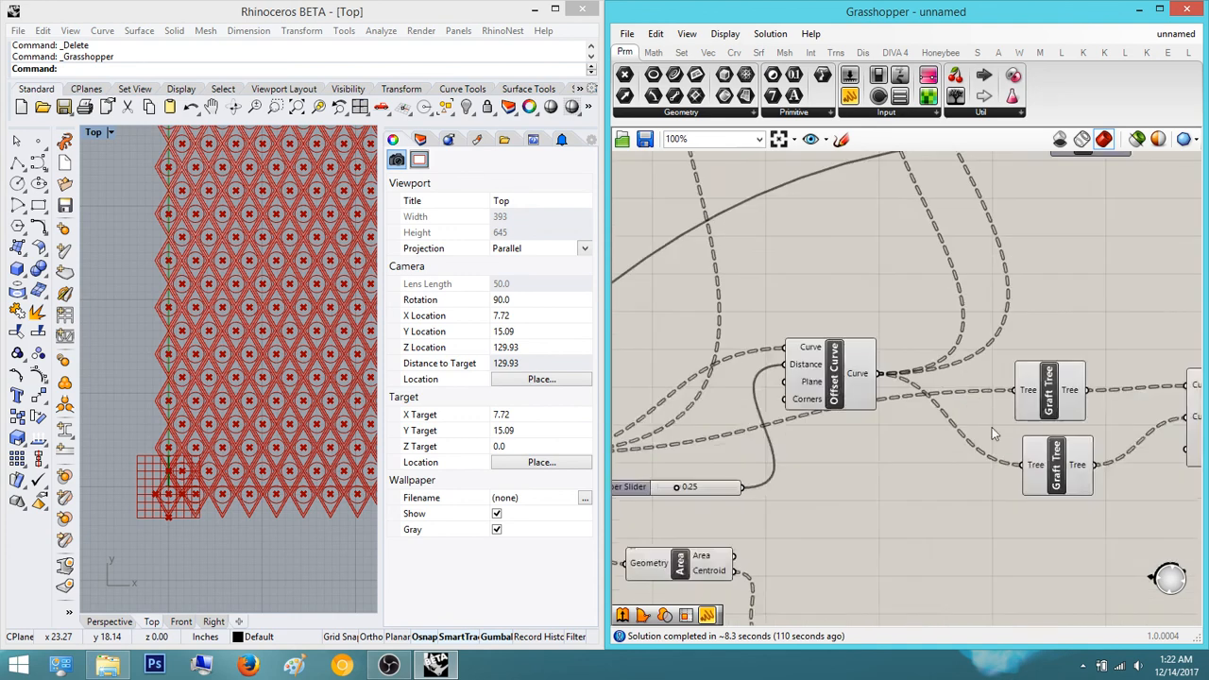
pyautogui.moveTo(998, 544); pyautogui.dragTo(921, 347)
pyautogui.click(911, 338)
pyautogui.click(955, 327)
pyautogui.moveTo(955, 327); pyautogui.dragTo(895, 318, button='right')
pyautogui.scroll(-3, 897, 475)
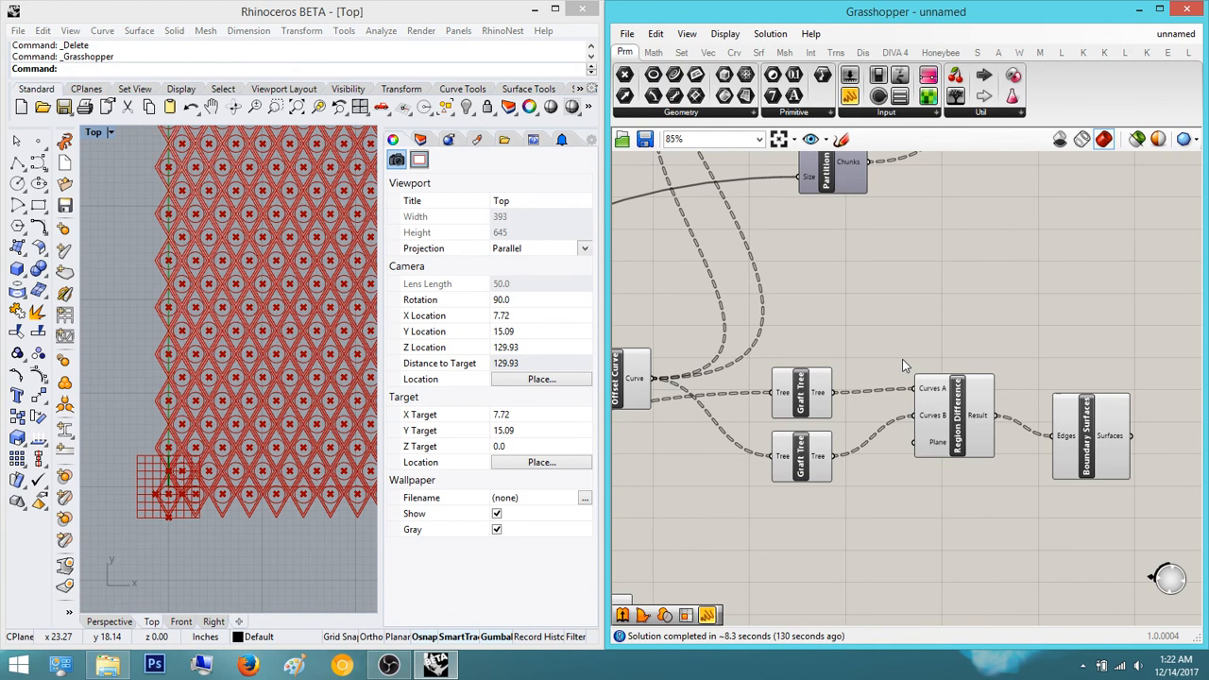
# - Align the Boundary Surfaces component level with Region Difference so their connecting wire runs straight
pyautogui.moveTo(882, 374); pyautogui.dragTo(839, 373, button='right')
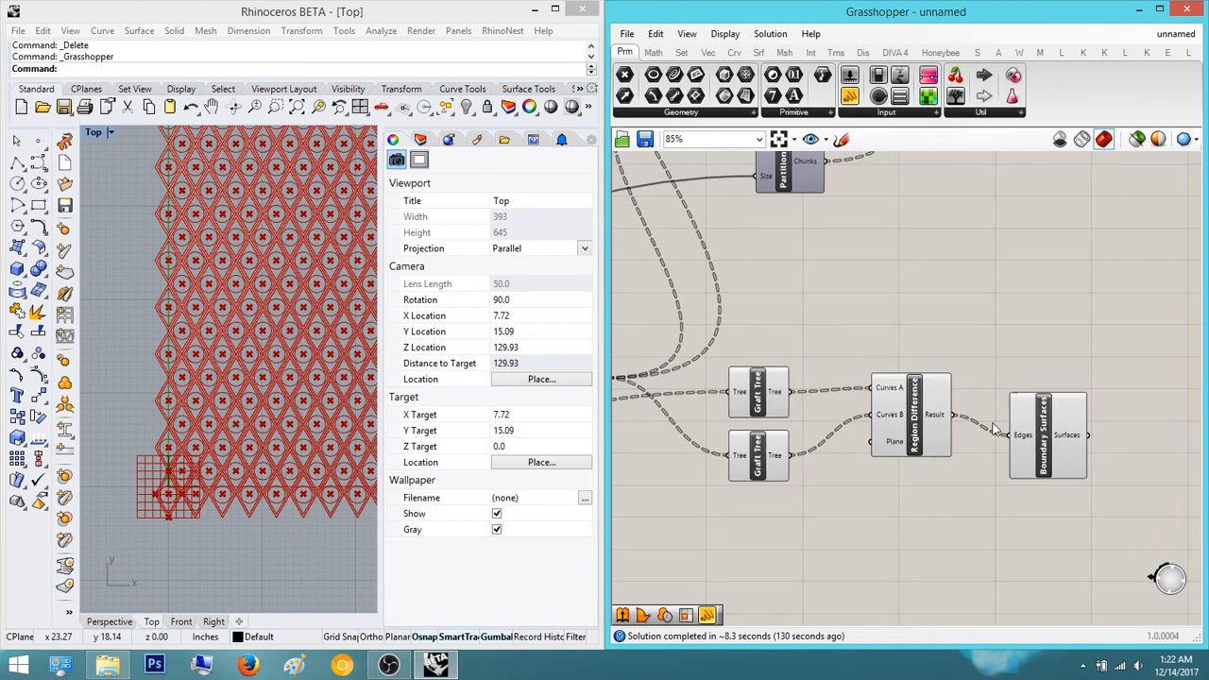
pyautogui.moveTo(1055, 440); pyautogui.dragTo(1055, 432)
pyautogui.click(1077, 493)
pyautogui.moveTo(1082, 498); pyautogui.dragTo(922, 376)
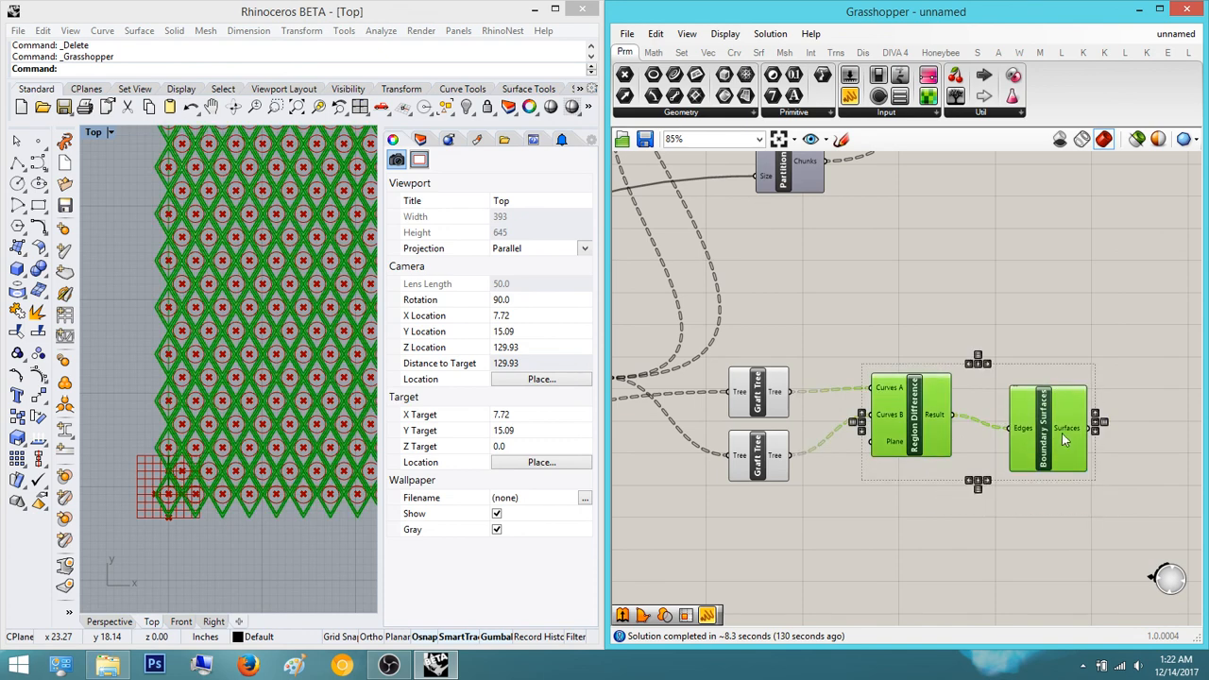
pyautogui.click(1095, 423)
pyautogui.click(1130, 371)
pyautogui.moveTo(1130, 370); pyautogui.dragTo(1078, 357, button='right')
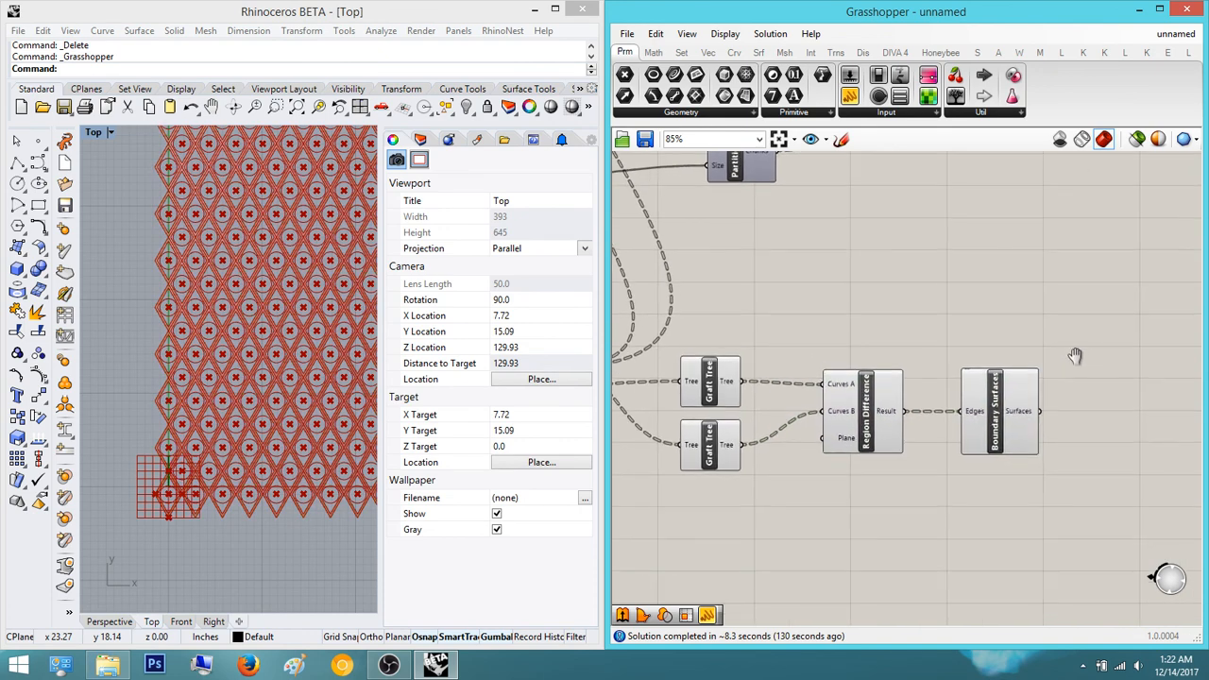
# - Inspect the Boundary Surfaces result up close in the Top viewport and in the Perspective view
pyautogui.click(1015, 388)
pyautogui.click(1071, 314)
pyautogui.moveTo(219, 454); pyautogui.dragTo(195, 385, button='right')
pyautogui.scroll(6, 194, 387)
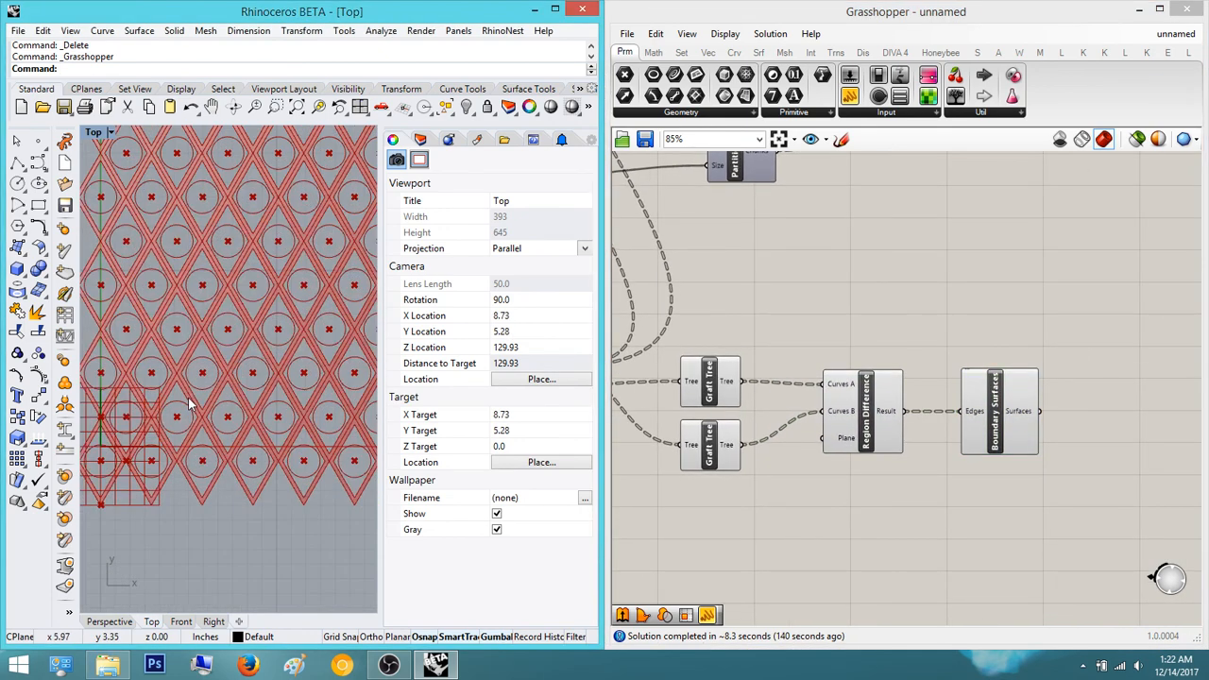
pyautogui.moveTo(865, 366); pyautogui.dragTo(824, 367, button='right')
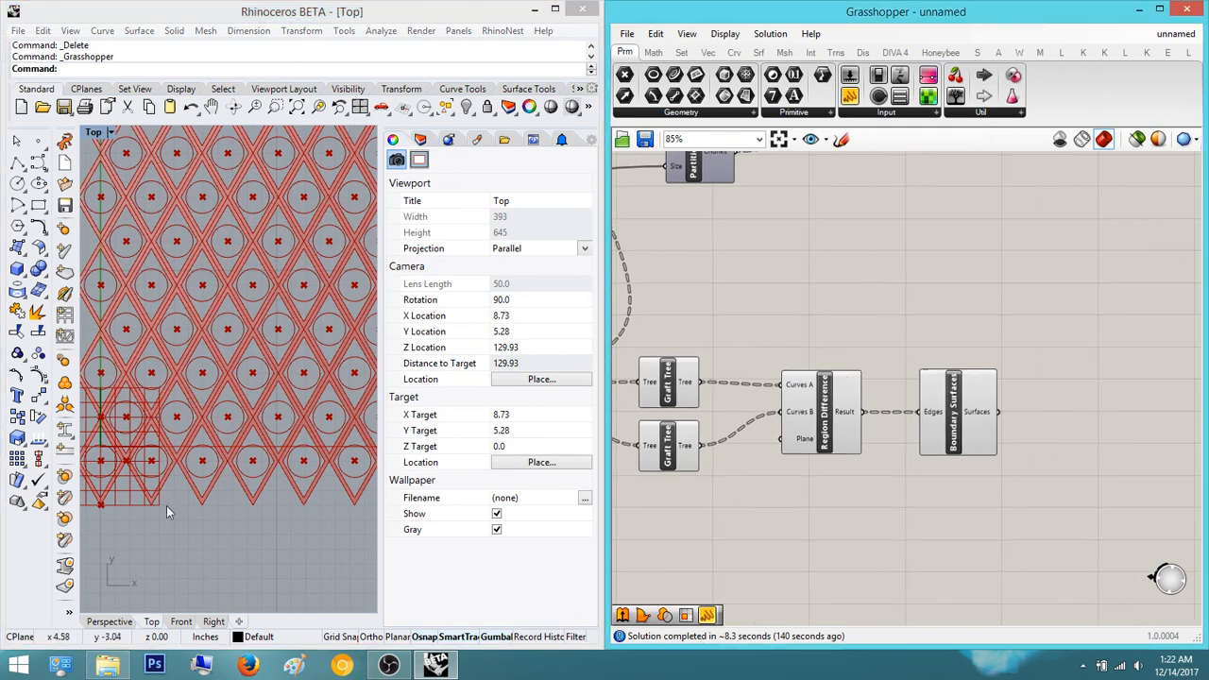
pyautogui.click(109, 622)
pyautogui.moveTo(261, 406); pyautogui.dragTo(226, 453, button='right')
# - Add an Extrude component to the canvas beside Boundary Surfaces
pyautogui.doubleClick(1068, 396)
pyautogui.write('extru')
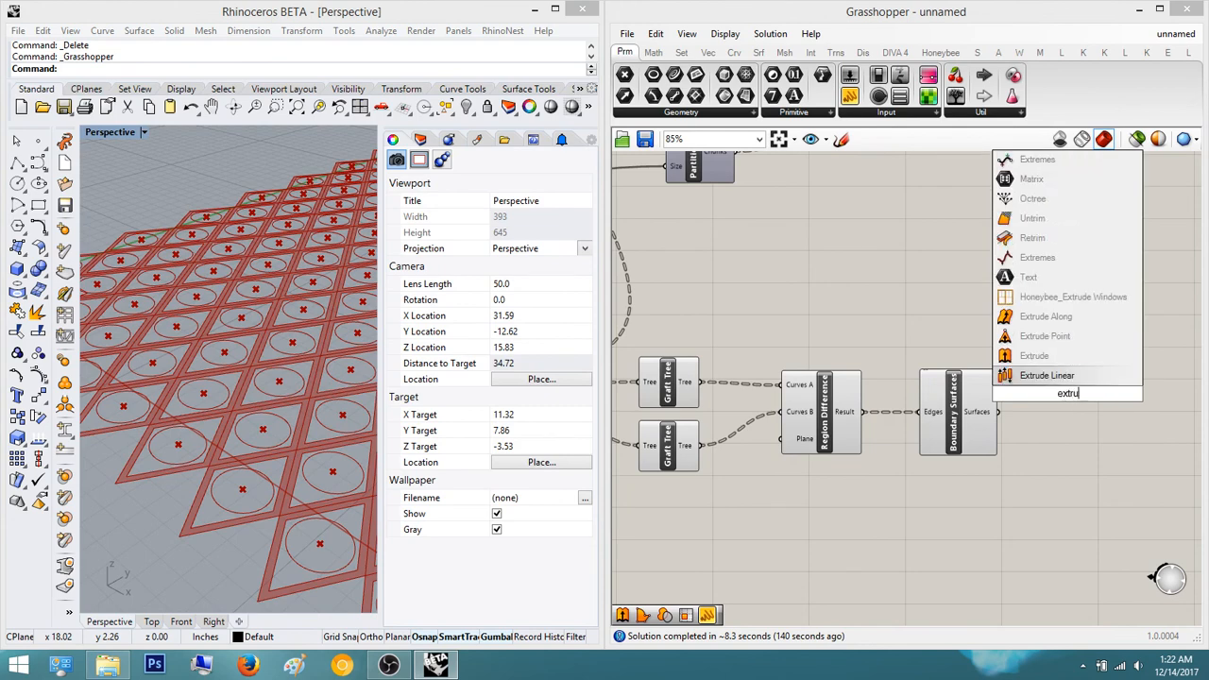
pyautogui.write('de')
pyautogui.press('Return')
pyautogui.moveTo(1071, 576); pyautogui.dragTo(1000, 522, button='right')
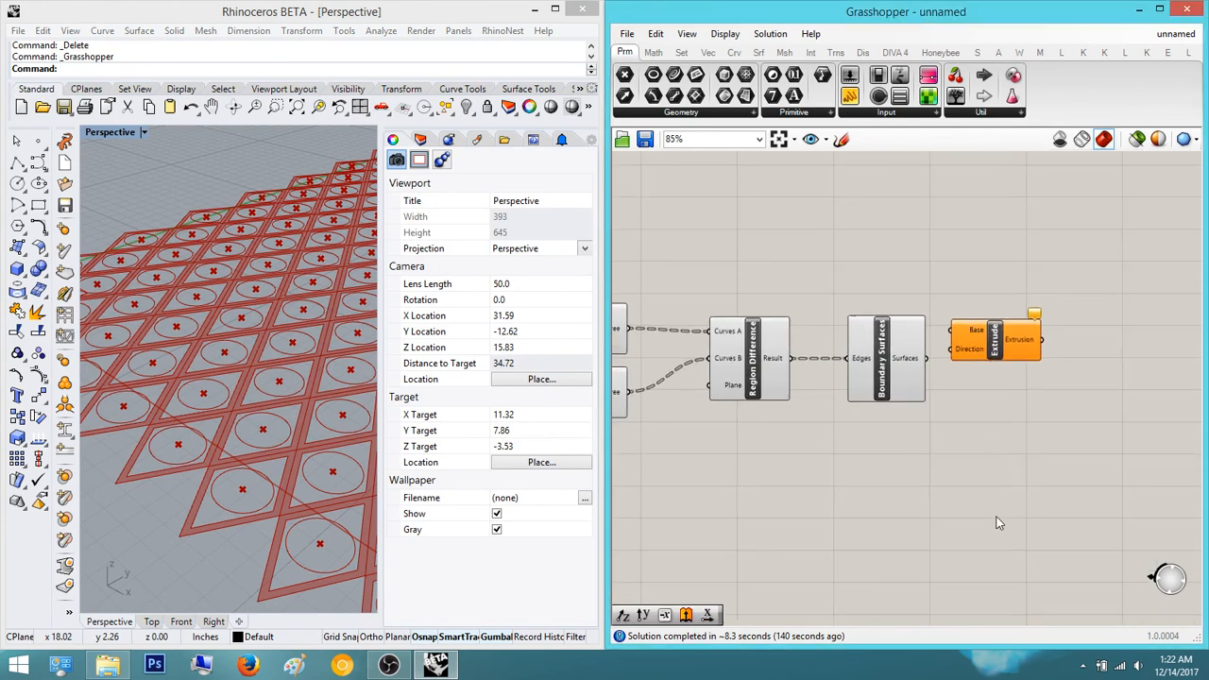
# - Add a number slider with the value 2 and a Unit Z vector component below Extrude
pyautogui.doubleClick(997, 519)
pyautogui.write('2')
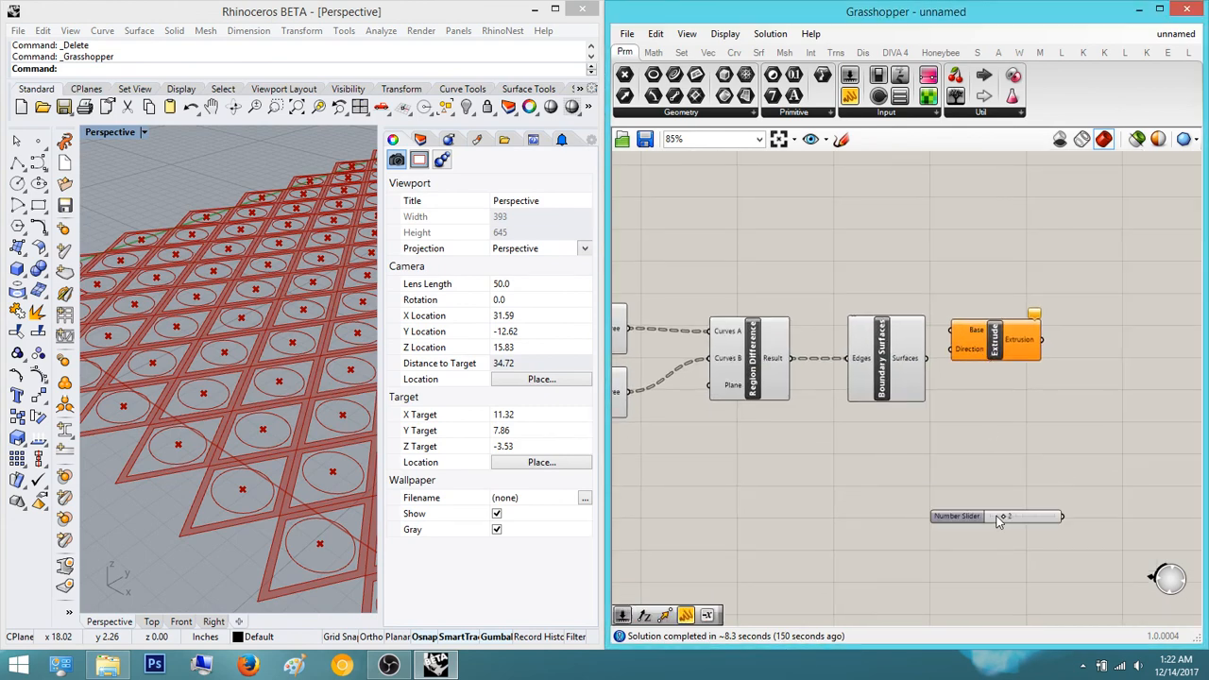
pyautogui.press('Return')
pyautogui.scroll(1, 957, 388)
pyautogui.doubleClick(997, 539)
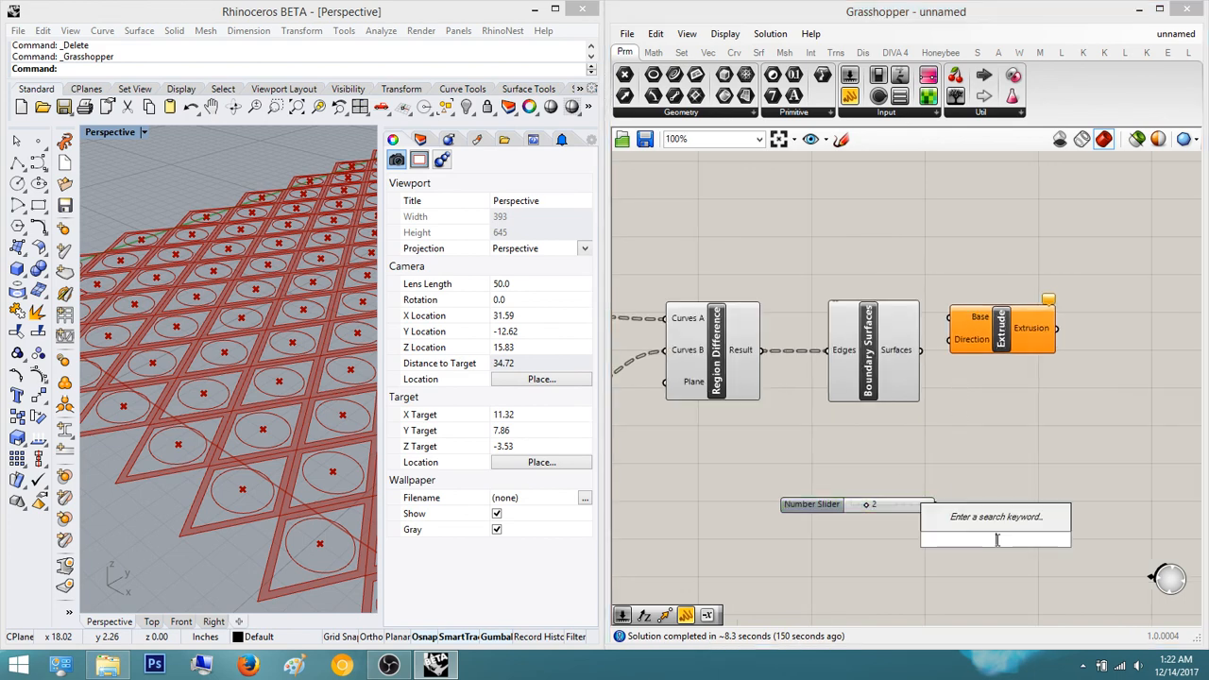
pyautogui.write('z')
pyautogui.press('Return')
# - Wire the slider through Unit Z into Extrude's Direction input, and connect the Boundary Surfaces output to its Base input
pyautogui.moveTo(999, 348); pyautogui.dragTo(1133, 360)
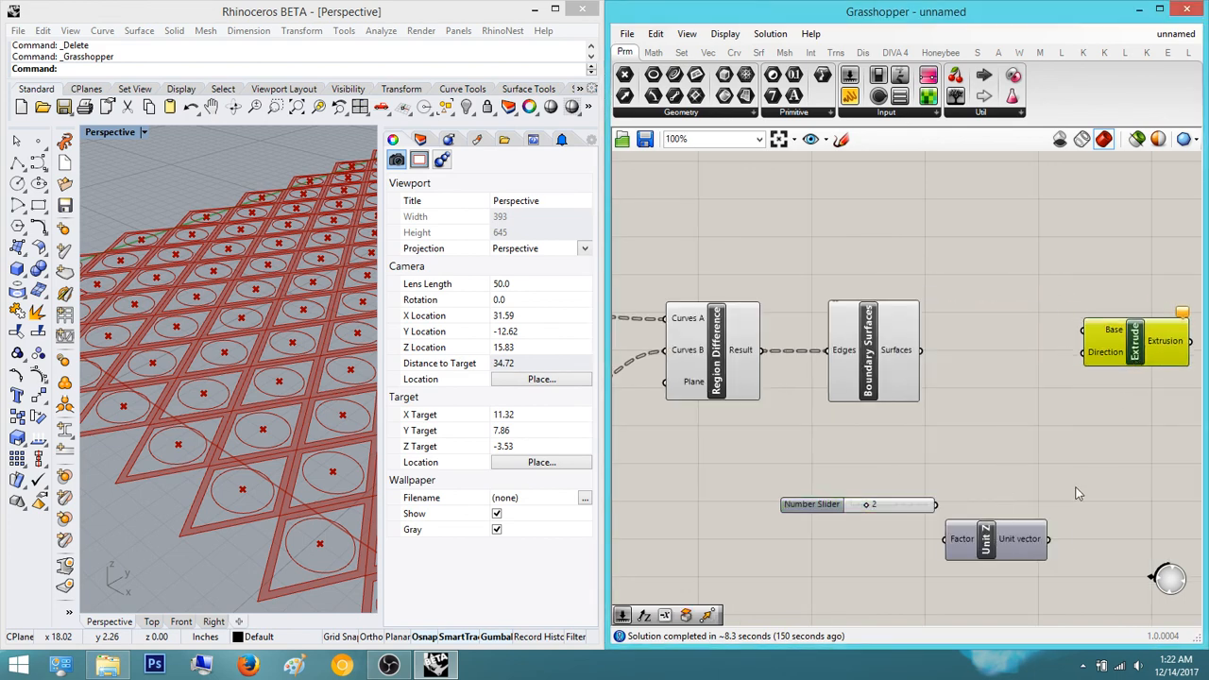
pyautogui.moveTo(982, 543); pyautogui.dragTo(1084, 353)
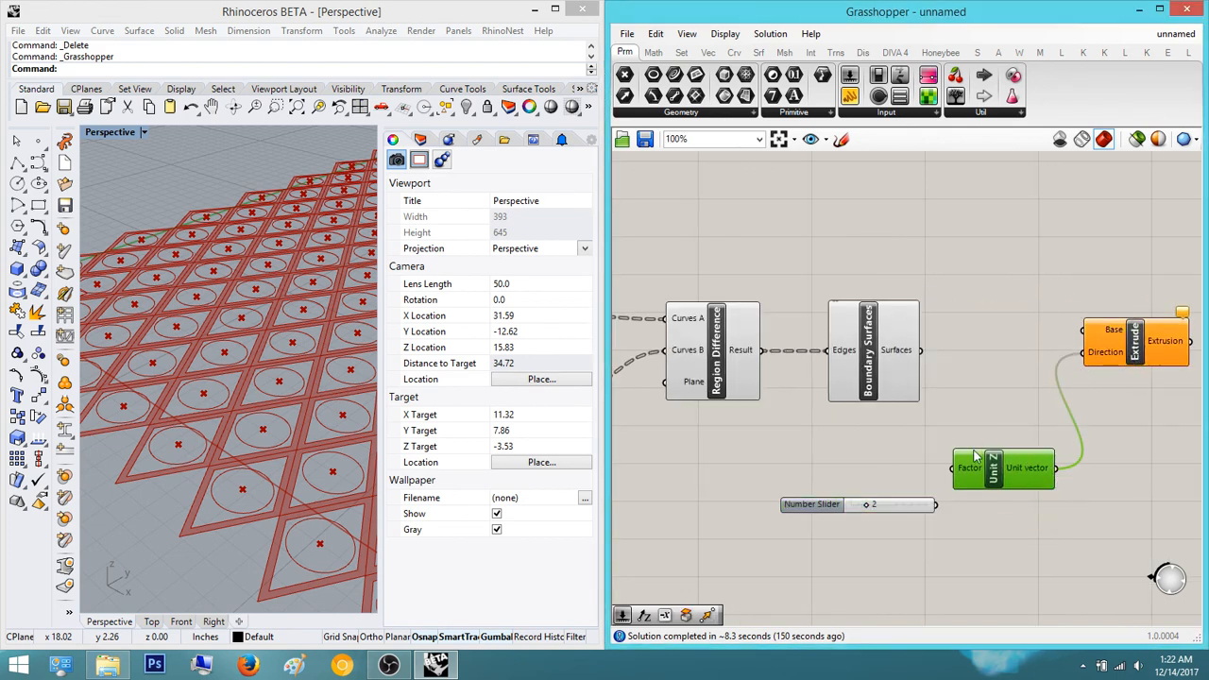
pyautogui.moveTo(938, 504); pyautogui.dragTo(954, 469)
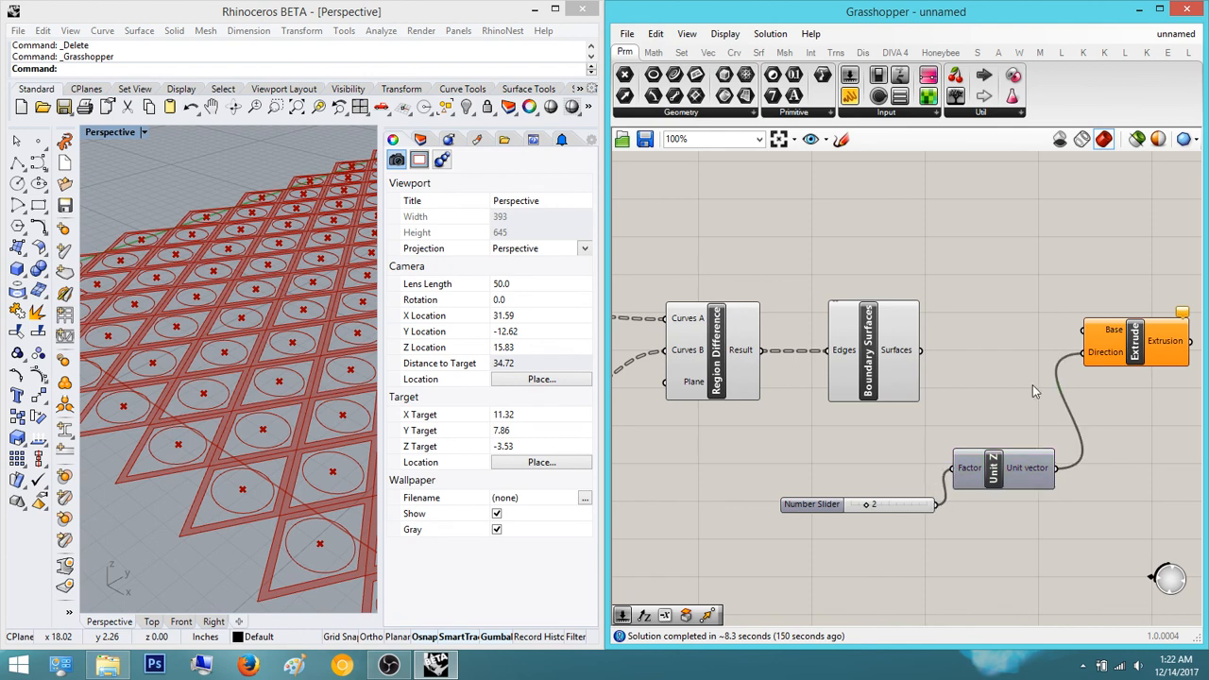
pyautogui.moveTo(1033, 384); pyautogui.dragTo(986, 401, button='right')
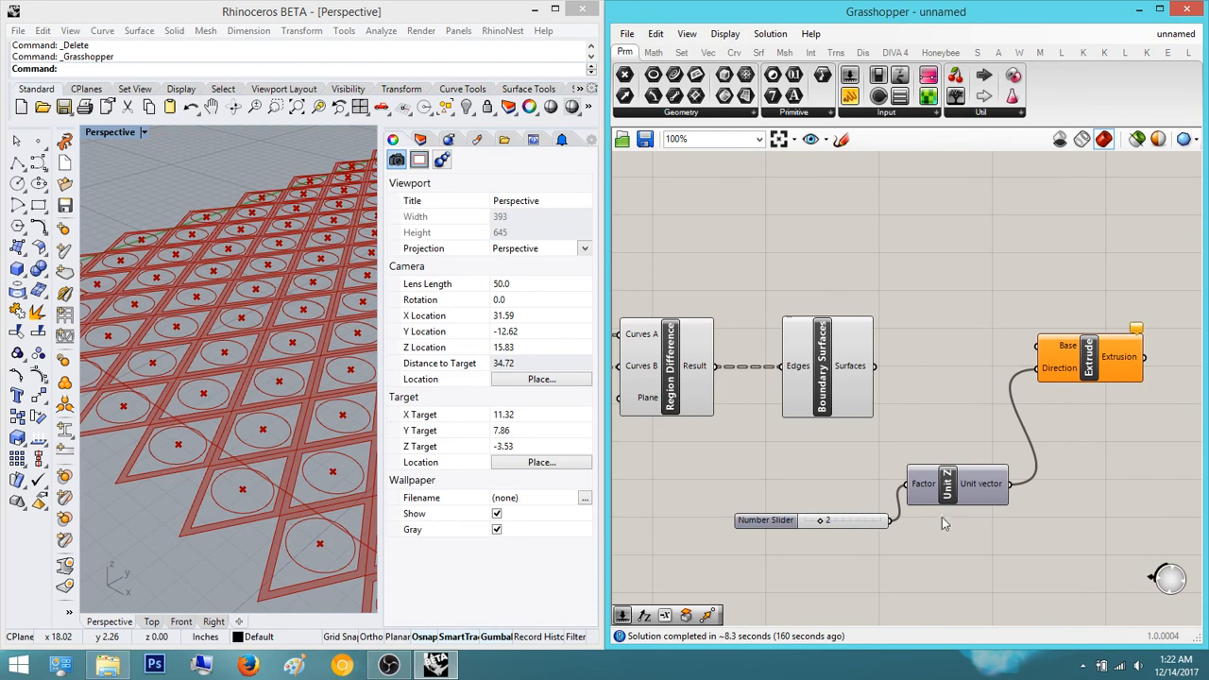
pyautogui.moveTo(1037, 345); pyautogui.dragTo(875, 367)
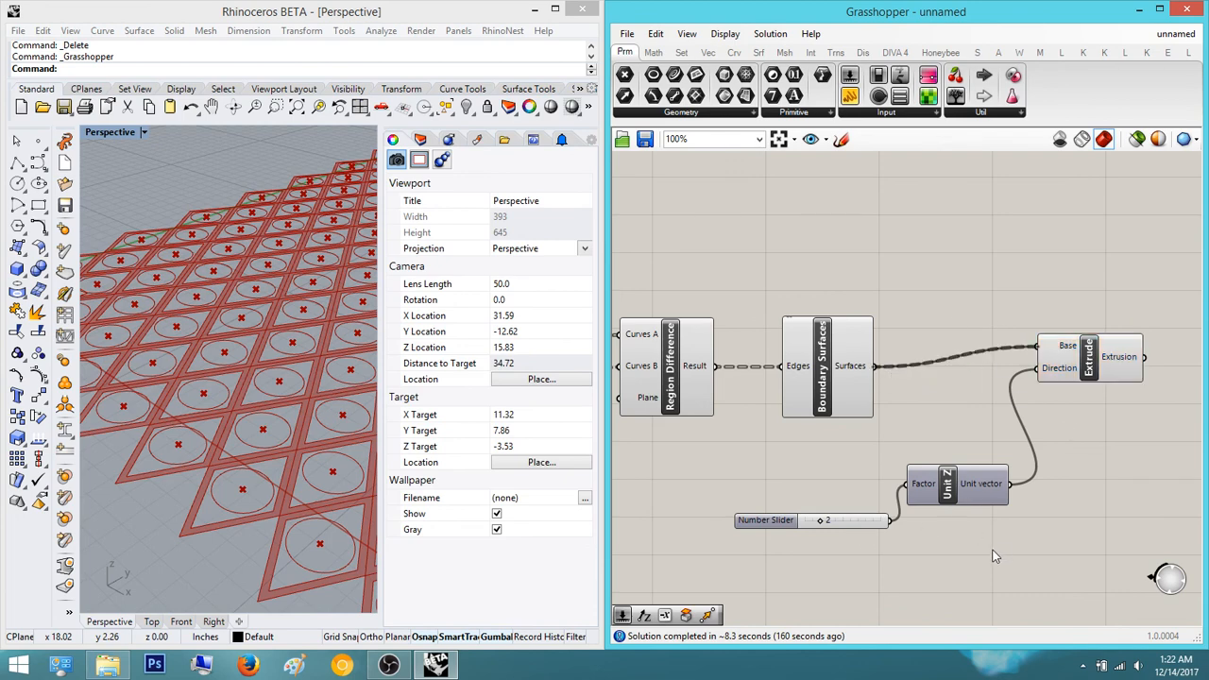
# - Examine the extruded diamond frames from several angles in the Perspective viewport and review the component chain that produces them
pyautogui.scroll(-4, 227, 312)
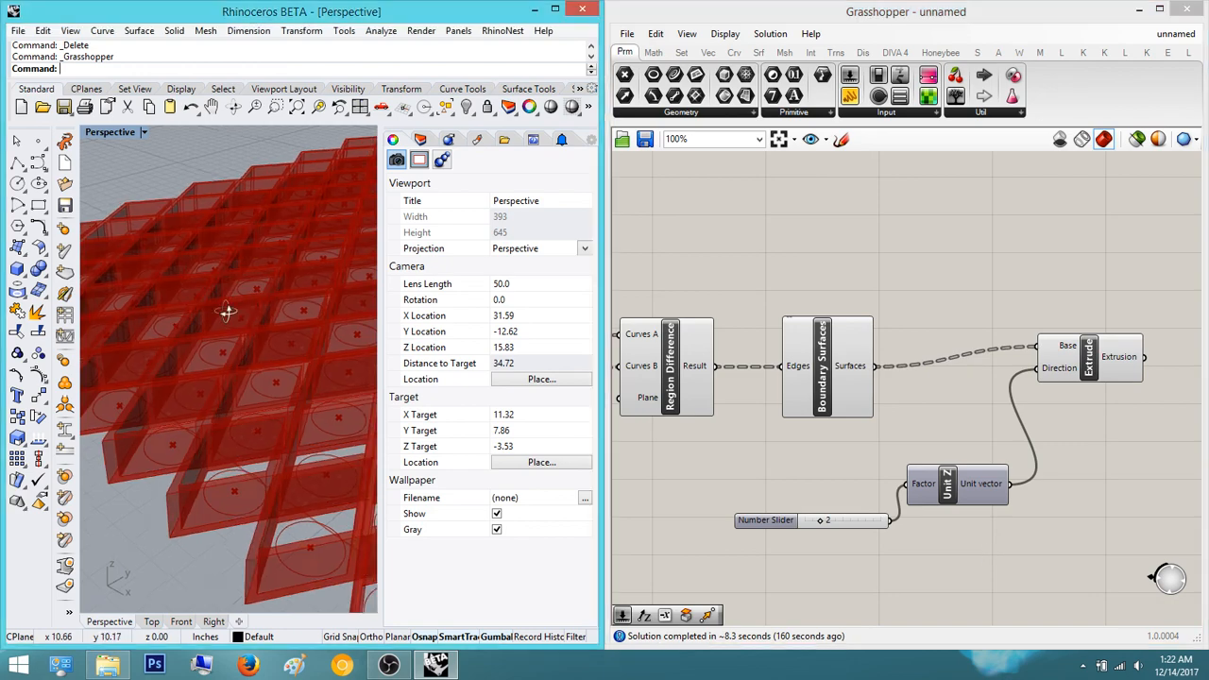
pyautogui.moveTo(226, 313); pyautogui.dragTo(304, 308, button='right')
pyautogui.scroll(-3, 296, 459)
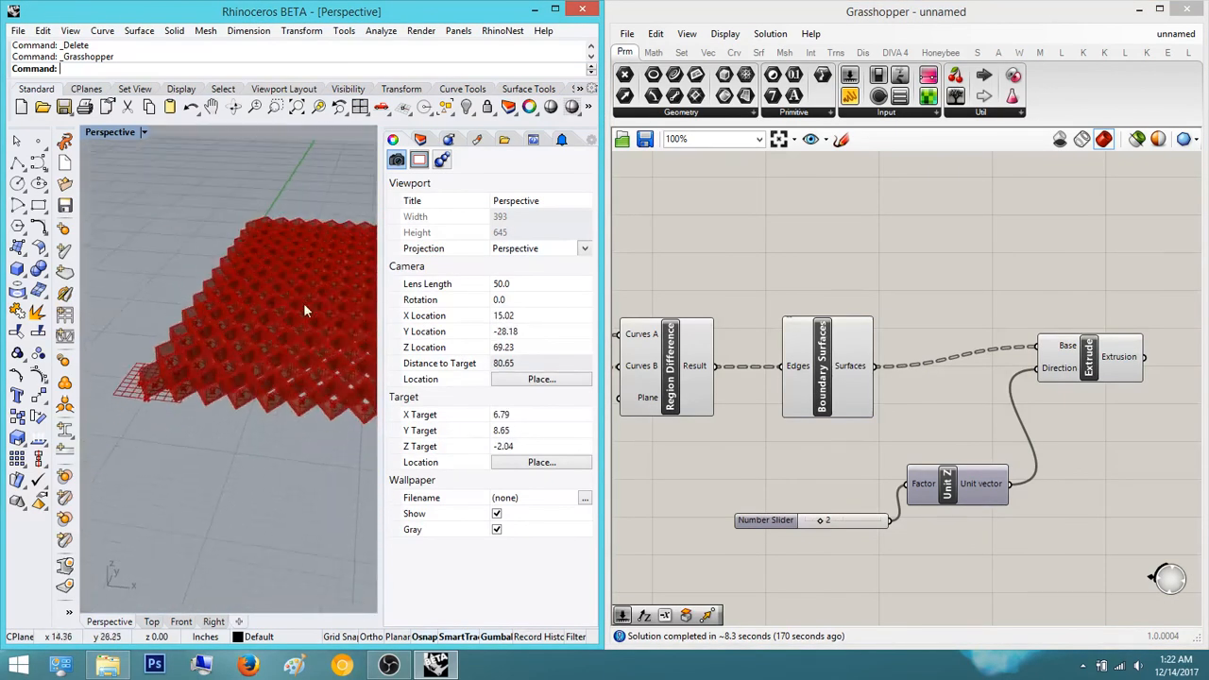
pyautogui.scroll(4, 304, 308)
pyautogui.moveTo(289, 377); pyautogui.dragTo(277, 334, button='right')
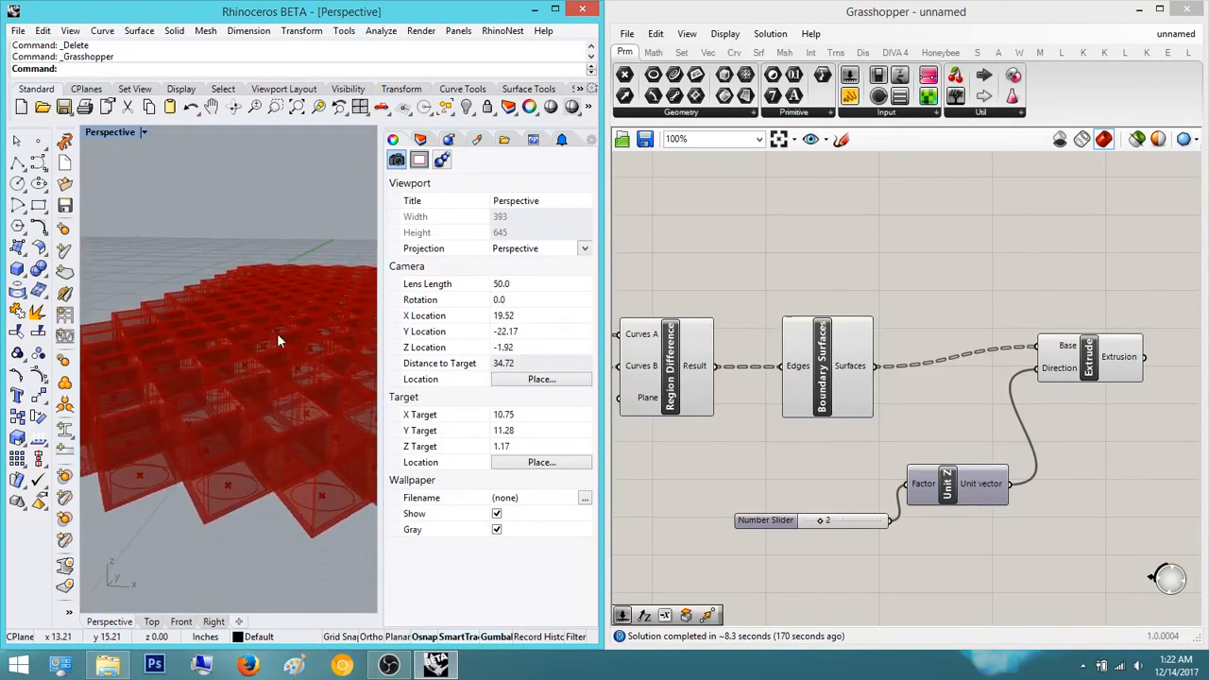
pyautogui.scroll(6, 269, 434)
pyautogui.moveTo(264, 451); pyautogui.dragTo(253, 493, button='right')
pyautogui.moveTo(890, 402); pyautogui.dragTo(940, 336, button='right')
pyautogui.scroll(-2, 941, 336)
pyautogui.scroll(-2, 970, 393)
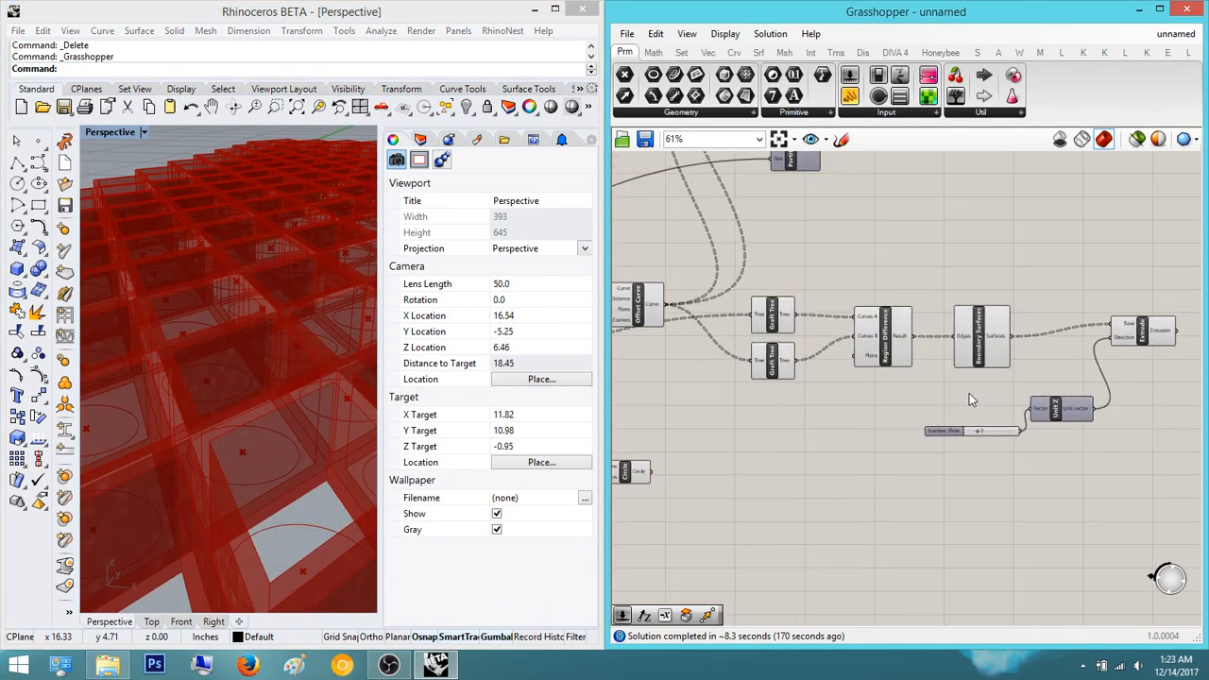
pyautogui.moveTo(980, 397)
pyautogui.mouseDown(button='right')
pyautogui.moveTo(956, 456)
pyautogui.moveTo(979, 398)
pyautogui.mouseUp(button='right')
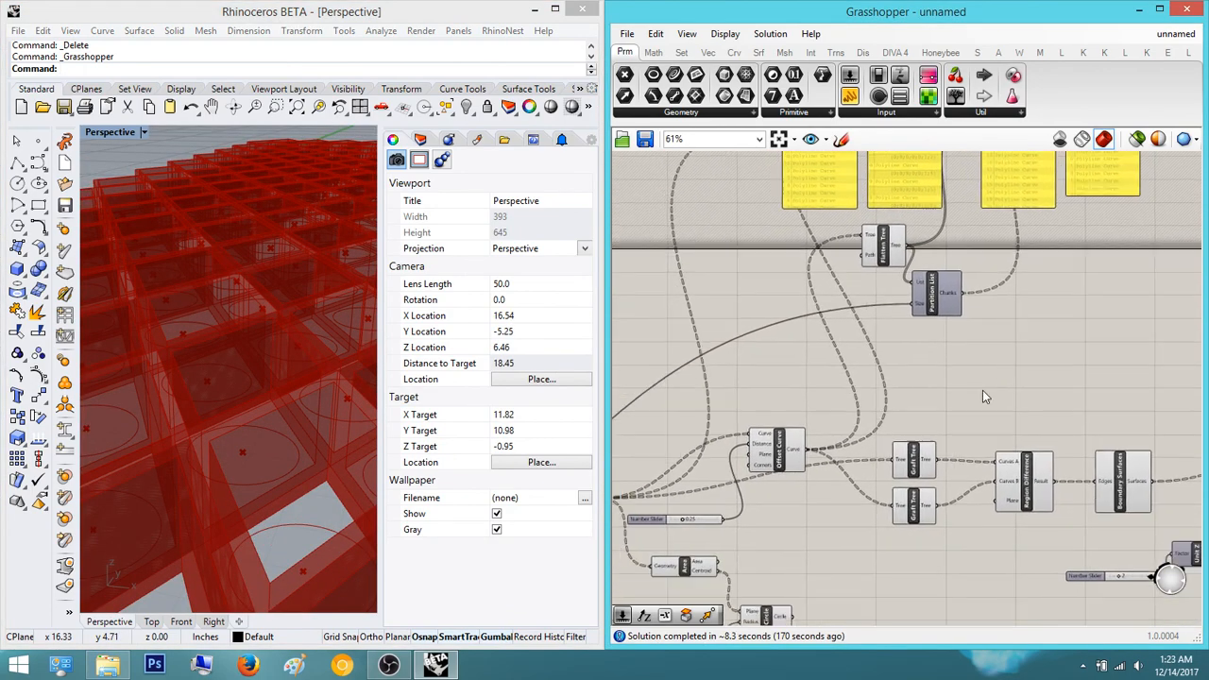
# - Inspect the extruded frames in the Perspective viewport, highlighting the Extrude result, and trace the frame components back to Offset Curve
pyautogui.scroll(1, 983, 403)
pyautogui.moveTo(1084, 449); pyautogui.dragTo(834, 349, button='right')
pyautogui.scroll(-1, 892, 388)
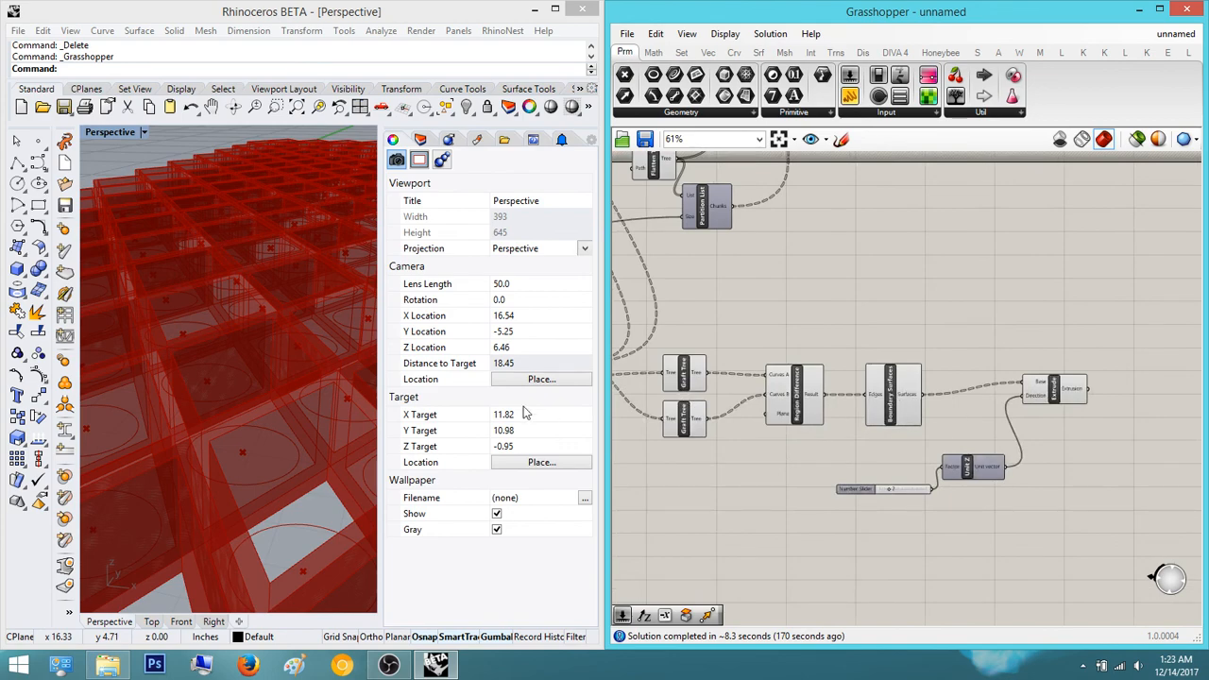
pyautogui.click(1046, 390)
pyautogui.moveTo(259, 359); pyautogui.dragTo(243, 318, button='right')
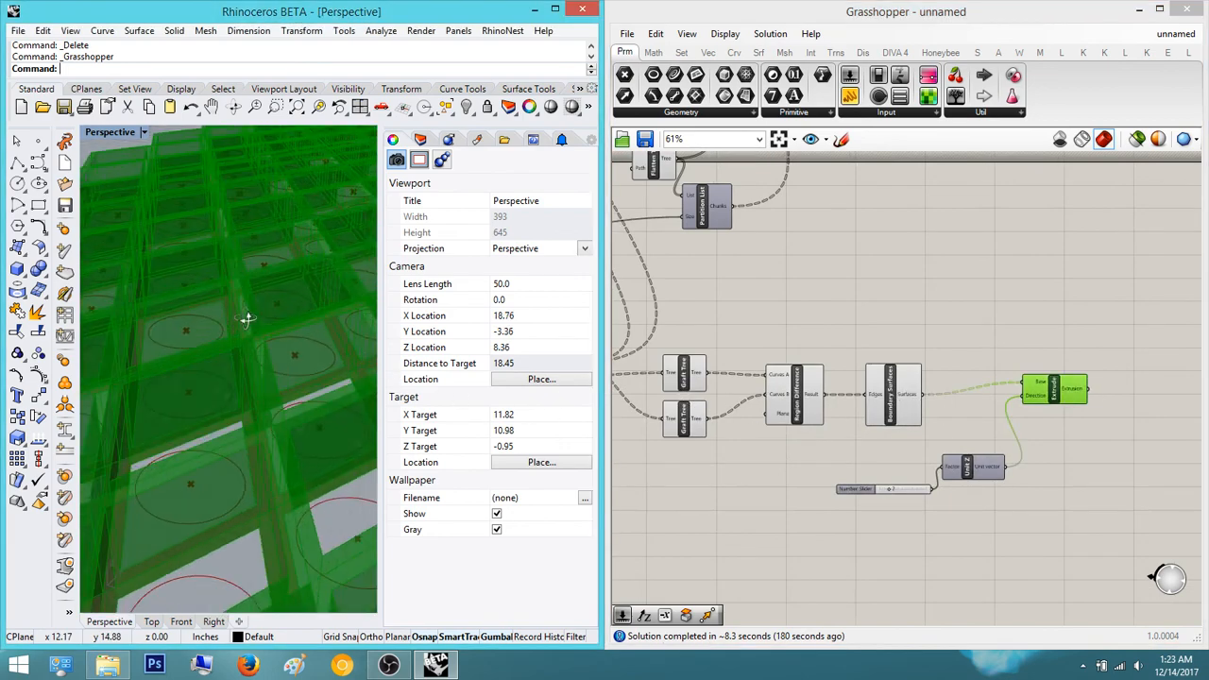
pyautogui.click(932, 300)
pyautogui.moveTo(221, 358); pyautogui.dragTo(311, 317, button='right')
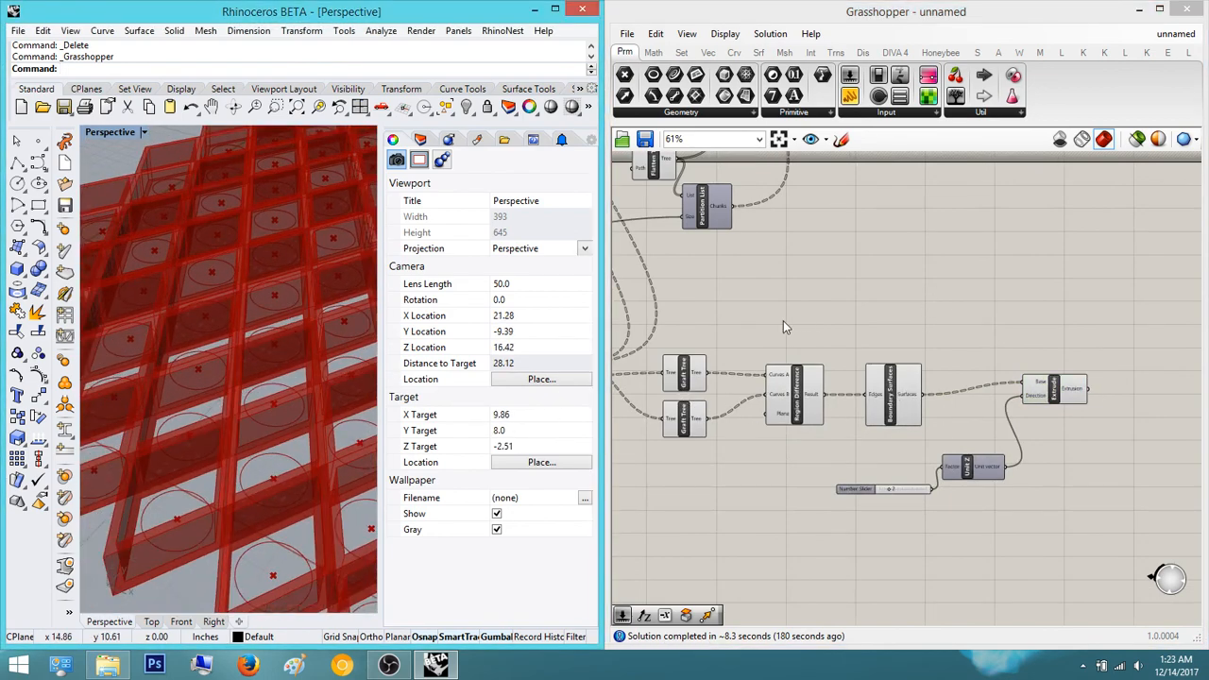
pyautogui.moveTo(713, 334); pyautogui.dragTo(893, 335, button='right')
pyautogui.moveTo(359, 401); pyautogui.dragTo(265, 424, button='right')
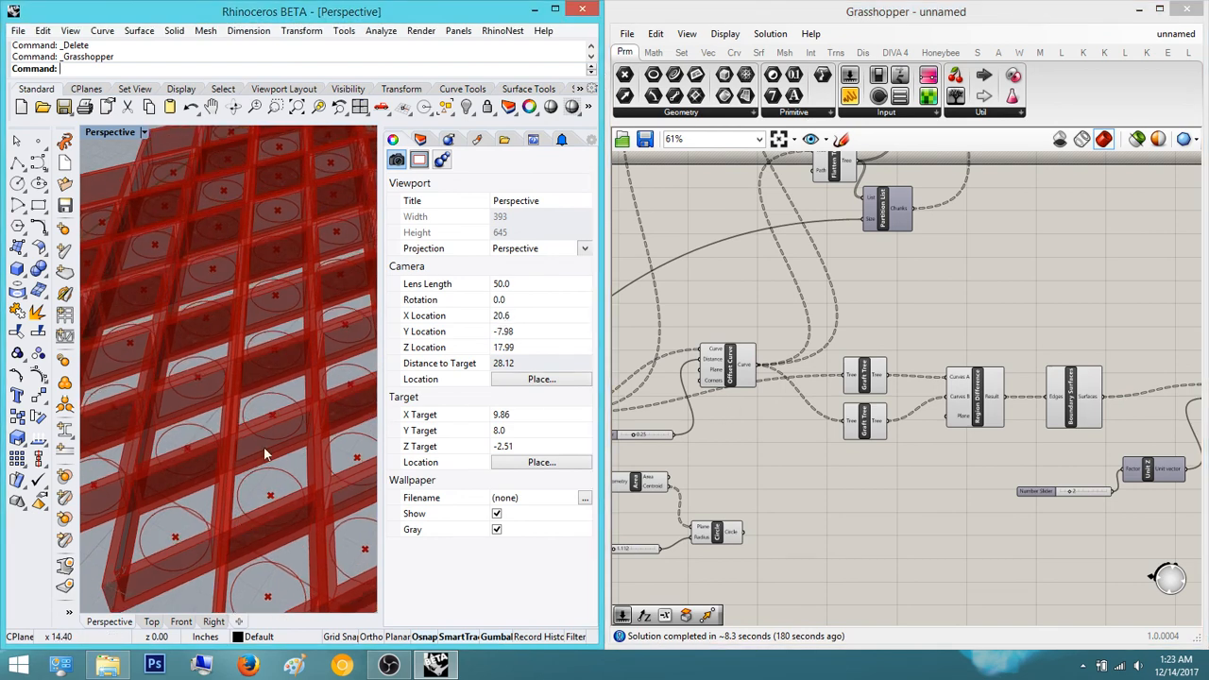
pyautogui.scroll(4, 274, 473)
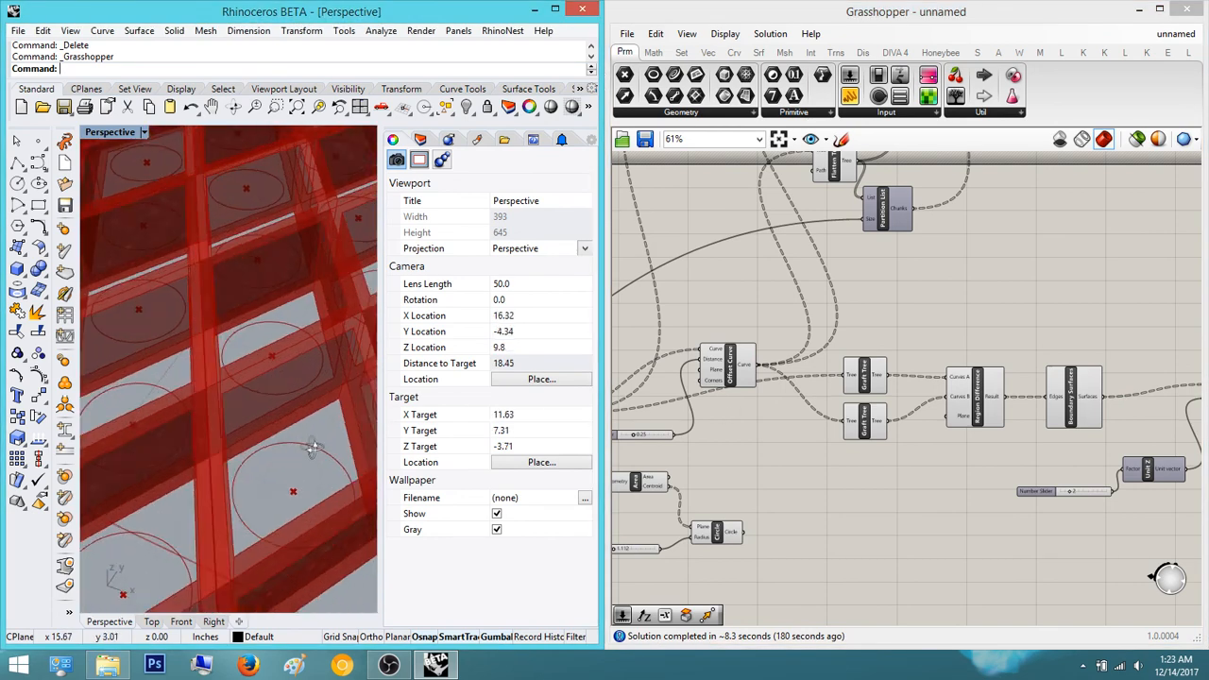
pyautogui.moveTo(313, 449); pyautogui.dragTo(262, 446, button='right')
pyautogui.moveTo(943, 345); pyautogui.dragTo(836, 480, button='right')
pyautogui.moveTo(837, 406); pyautogui.dragTo(860, 388, button='right')
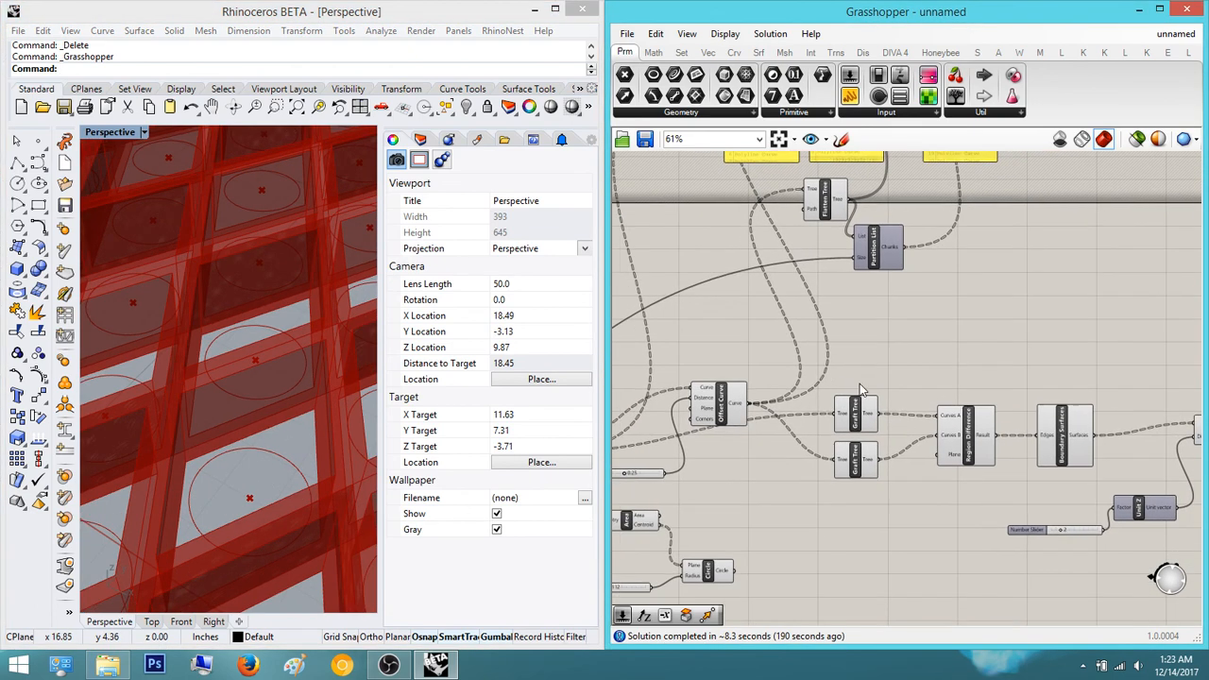
# - Add a second Boundary Surfaces component above Region Difference and wire the Offset Curve output into its Edges input
pyautogui.doubleClick(925, 342)
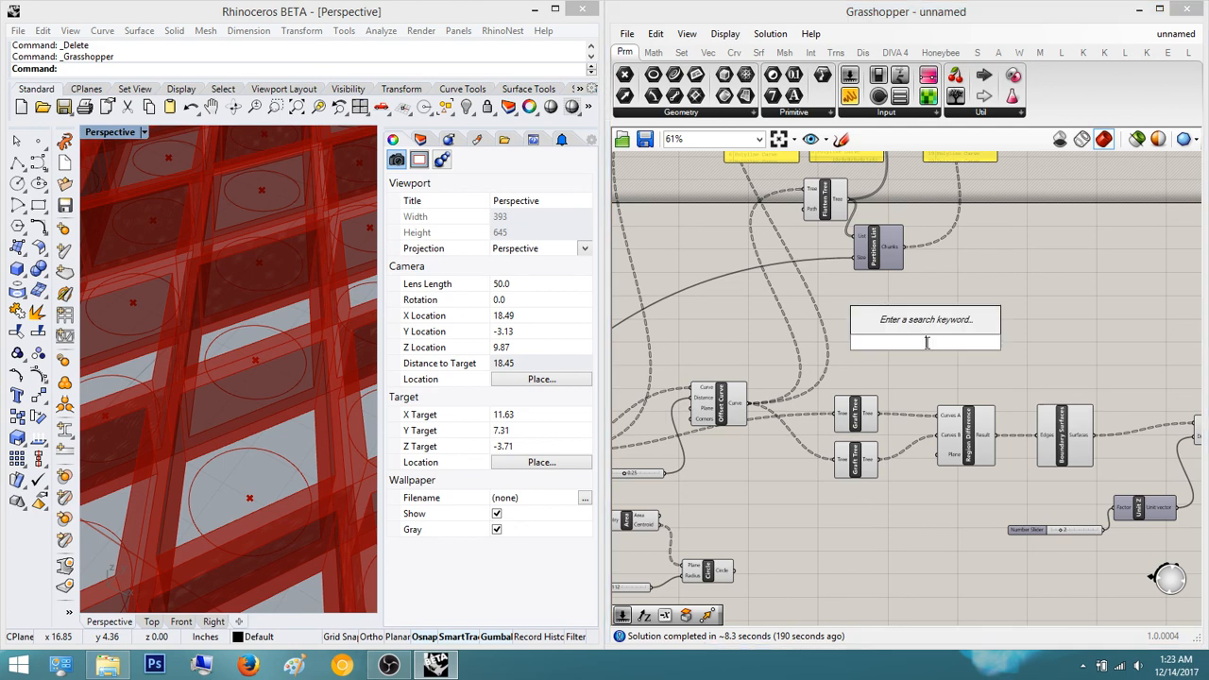
pyautogui.write('boundary')
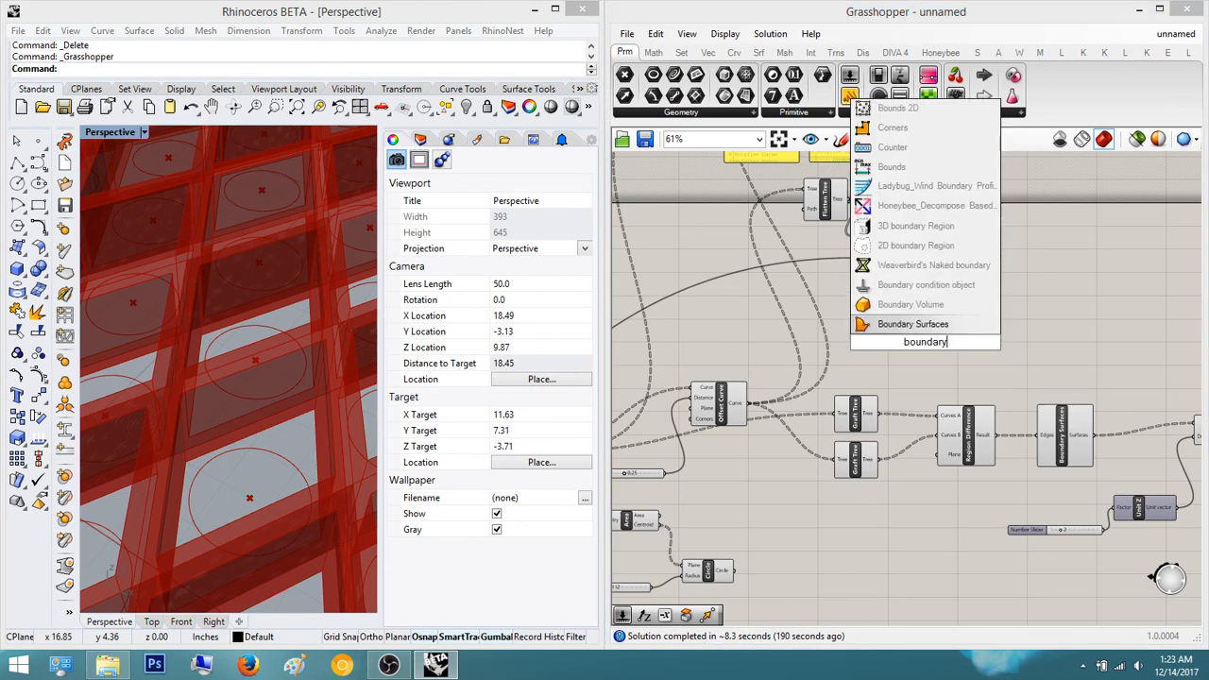
pyautogui.press('Return')
pyautogui.scroll(1, 843, 424)
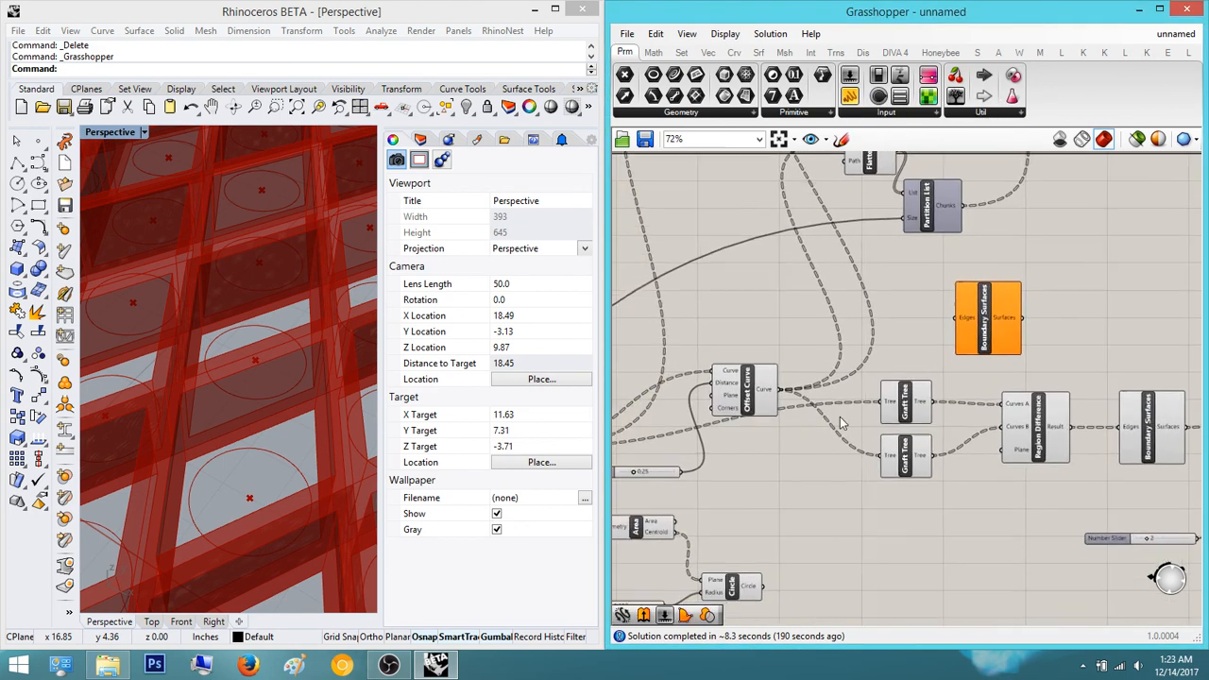
pyautogui.moveTo(779, 389); pyautogui.dragTo(957, 319)
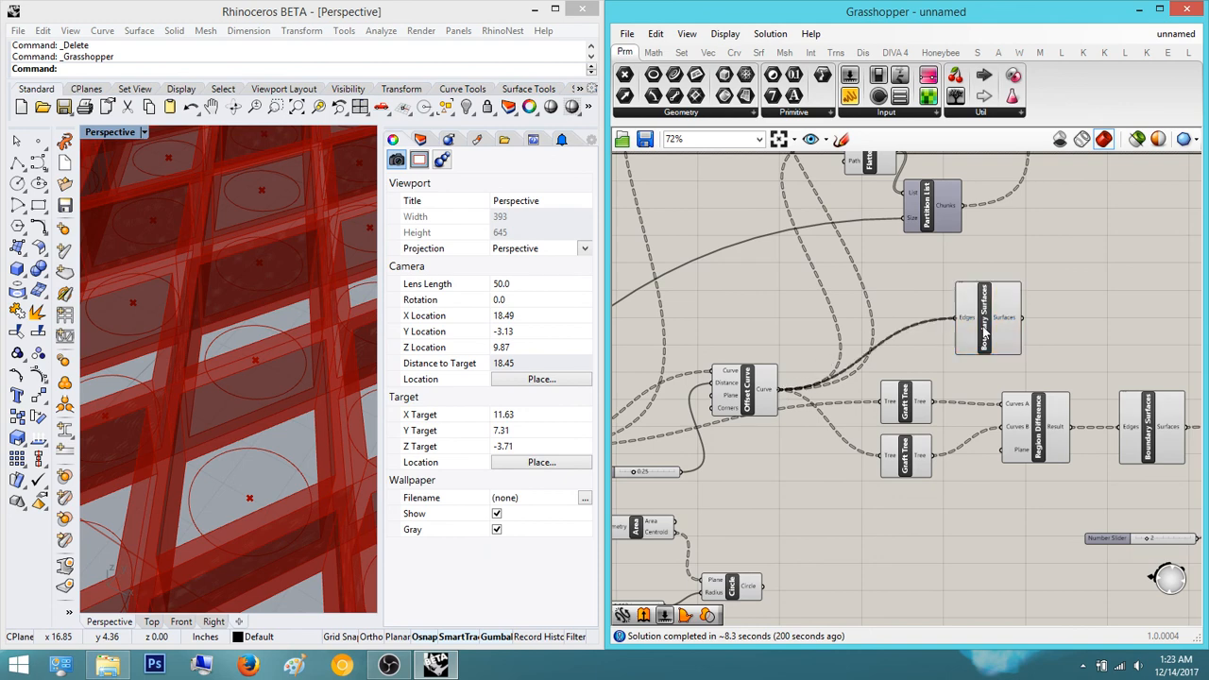
pyautogui.click(1001, 331)
# - Add an Extrude component beside the new Boundary Surfaces and reposition both components to leave room around them
pyautogui.moveTo(1144, 315); pyautogui.dragTo(984, 328, button='right')
pyautogui.doubleClick(1033, 306)
pyautogui.write('extr')
pyautogui.click(1026, 287)
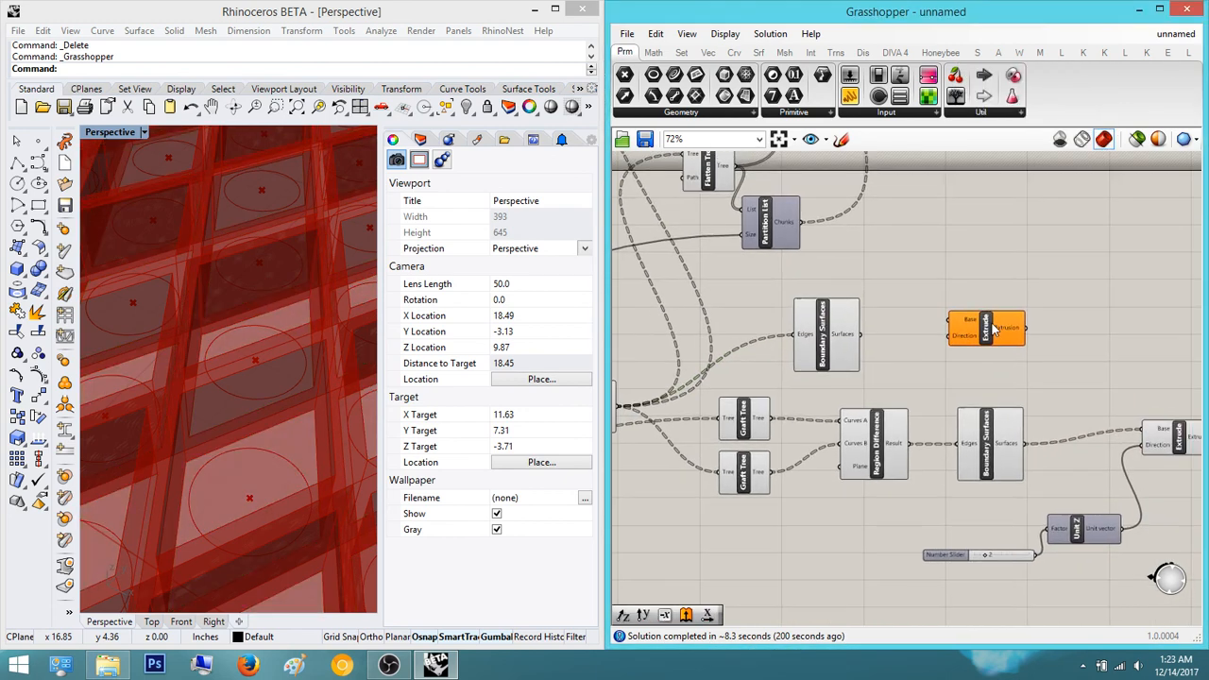
pyautogui.moveTo(984, 328); pyautogui.dragTo(1028, 294)
pyautogui.moveTo(849, 331); pyautogui.dragTo(892, 304)
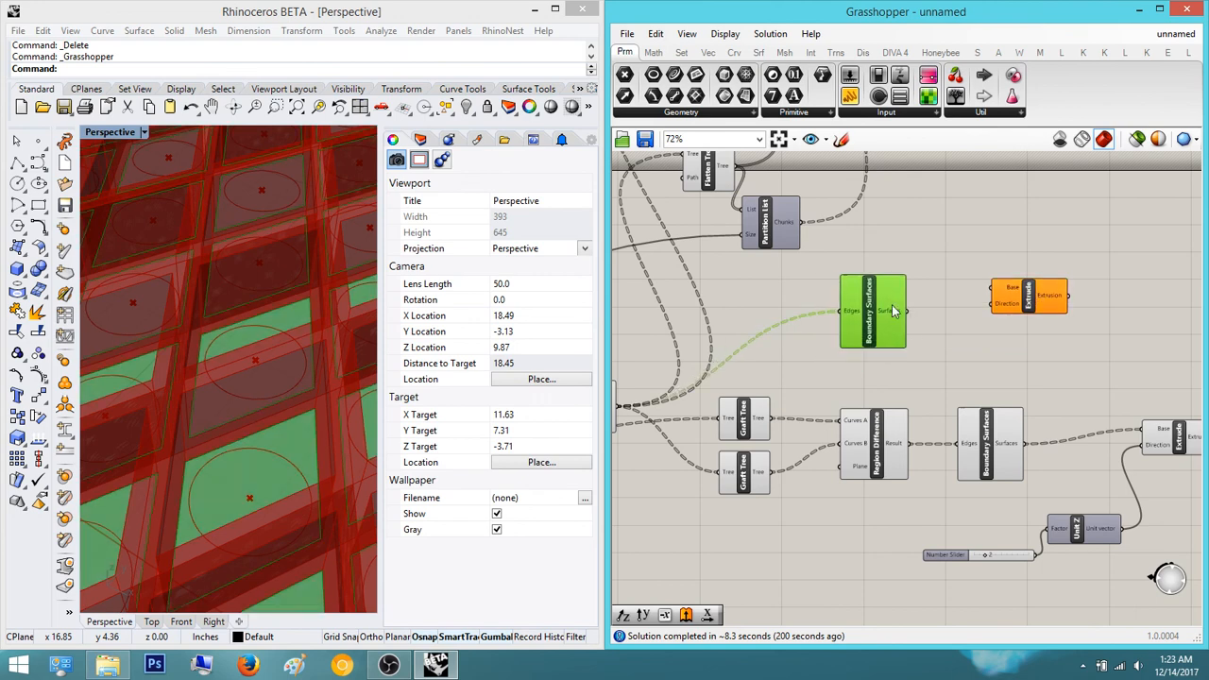
# - Add a number slider with the value 0.5 and a Unit Z component below the new Extrude, and wire the slider into Factor
pyautogui.doubleClick(970, 333)
pyautogui.write('0.5')
pyautogui.press('Return')
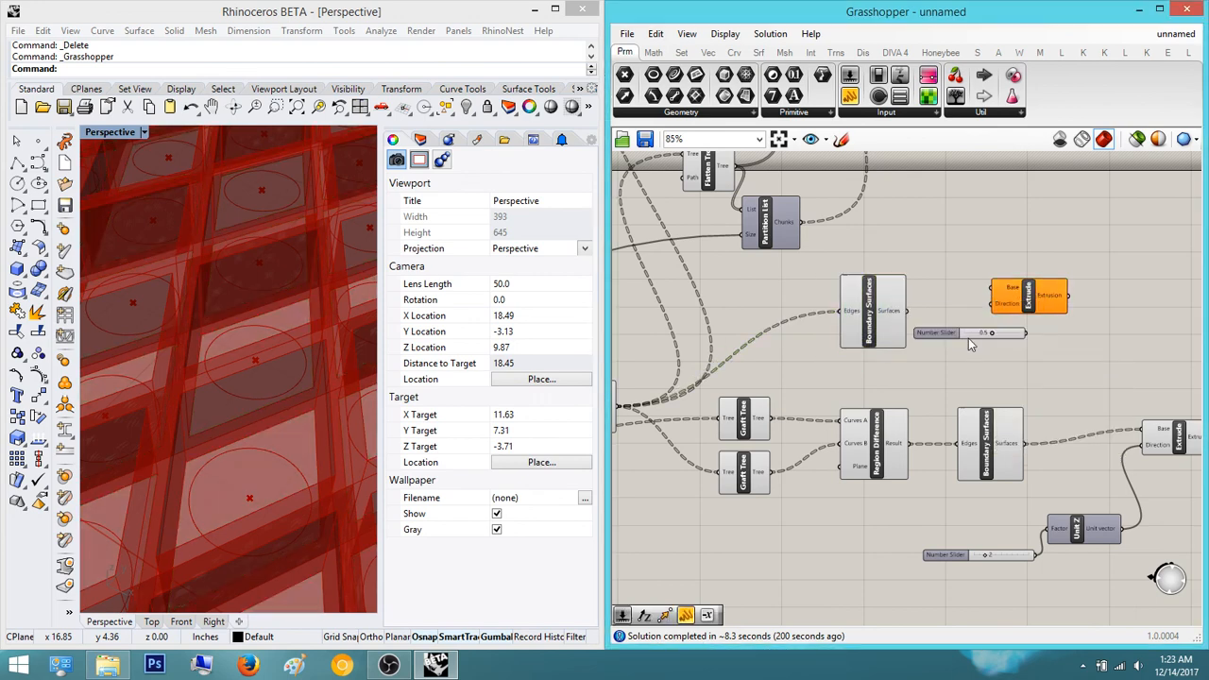
pyautogui.scroll(2, 970, 344)
pyautogui.moveTo(1044, 334); pyautogui.dragTo(1004, 326)
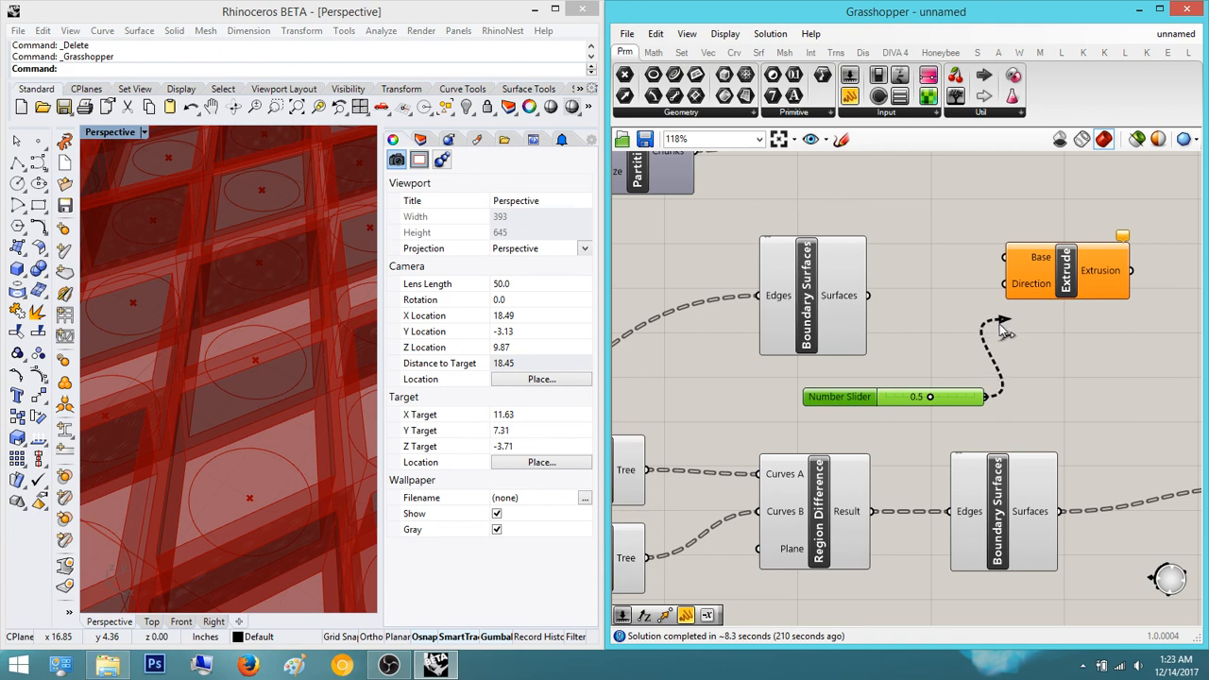
pyautogui.doubleClick(1065, 367)
pyautogui.write('z')
pyautogui.press('Return')
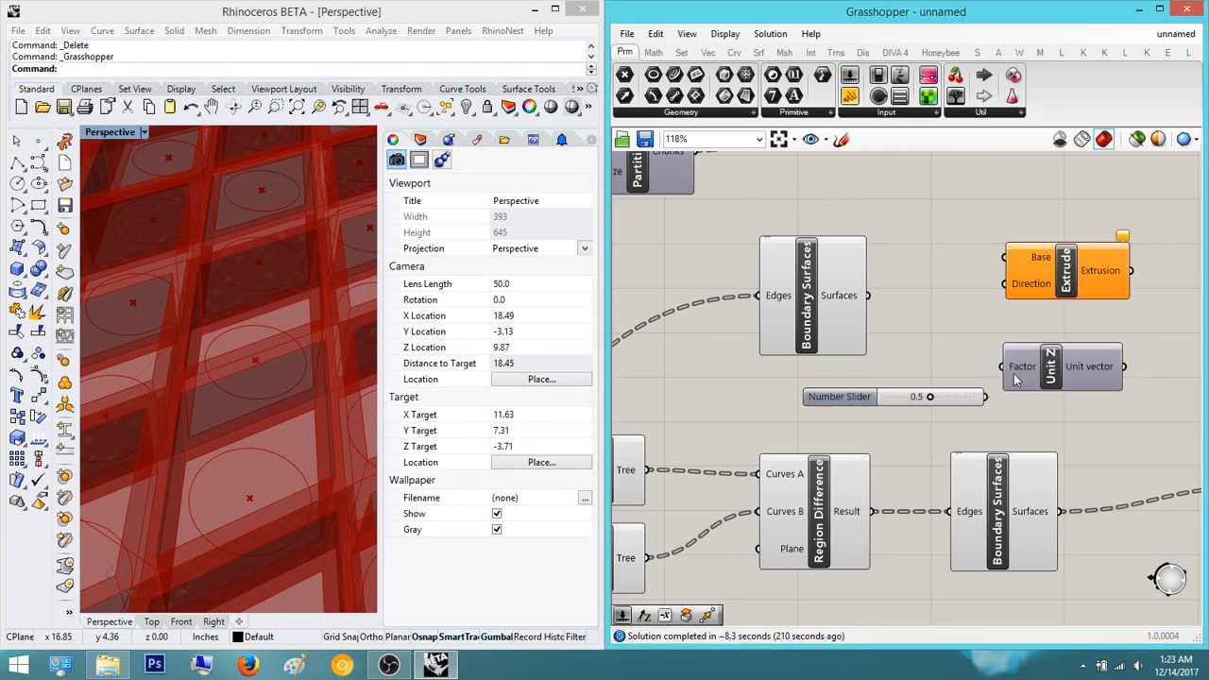
pyautogui.moveTo(1003, 368); pyautogui.dragTo(986, 397)
# - Wire the Unit Z vector into the new Extrude's Direction input and the offset-curve Boundary Surfaces output into its Base input
pyautogui.moveTo(1048, 383); pyautogui.dragTo(897, 409, button='right')
pyautogui.moveTo(948, 316); pyautogui.dragTo(973, 393)
pyautogui.moveTo(971, 289); pyautogui.dragTo(716, 322)
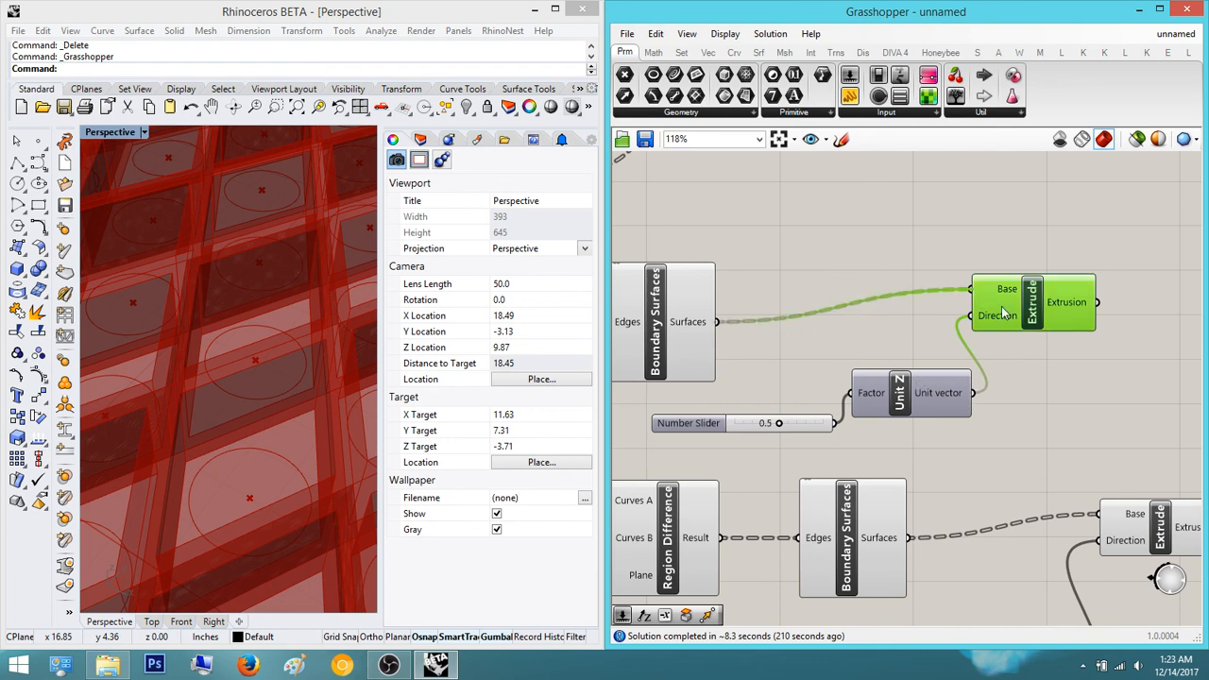
pyautogui.click(1073, 408)
pyautogui.click(1013, 326)
pyautogui.click(1052, 408)
pyautogui.scroll(-3, 1052, 408)
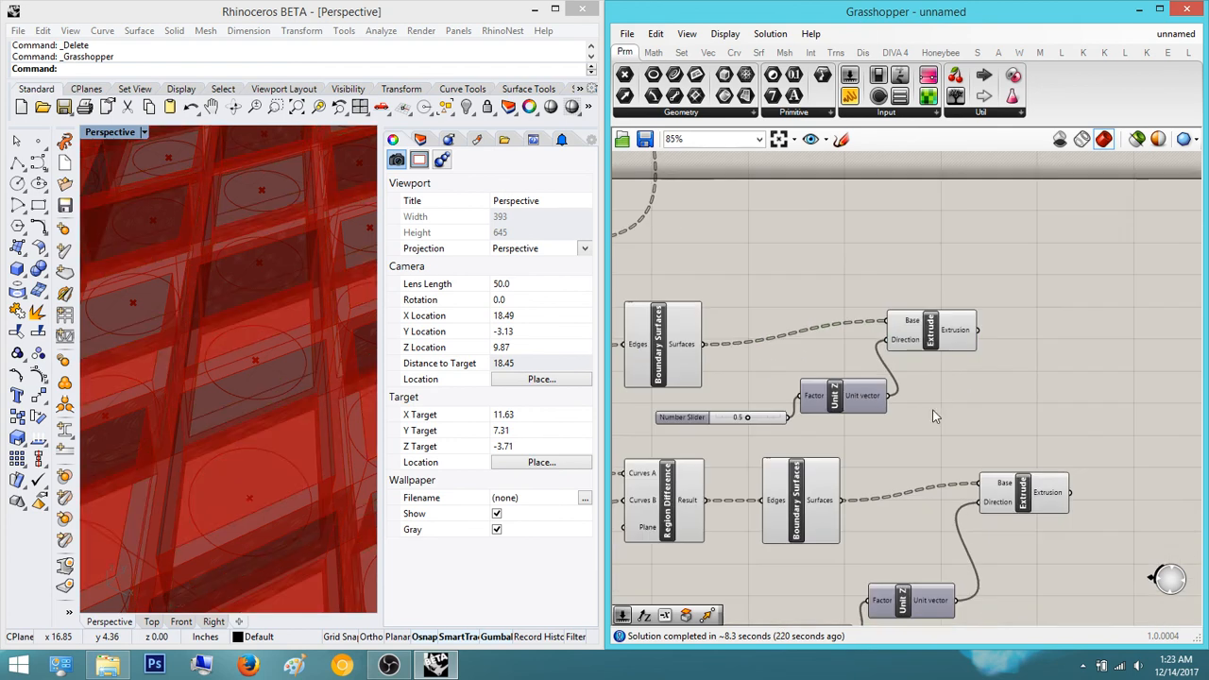
# - Add another Extrude component and place it beside the Circle component
pyautogui.scroll(6, 861, 404)
pyautogui.scroll(-5, 890, 405)
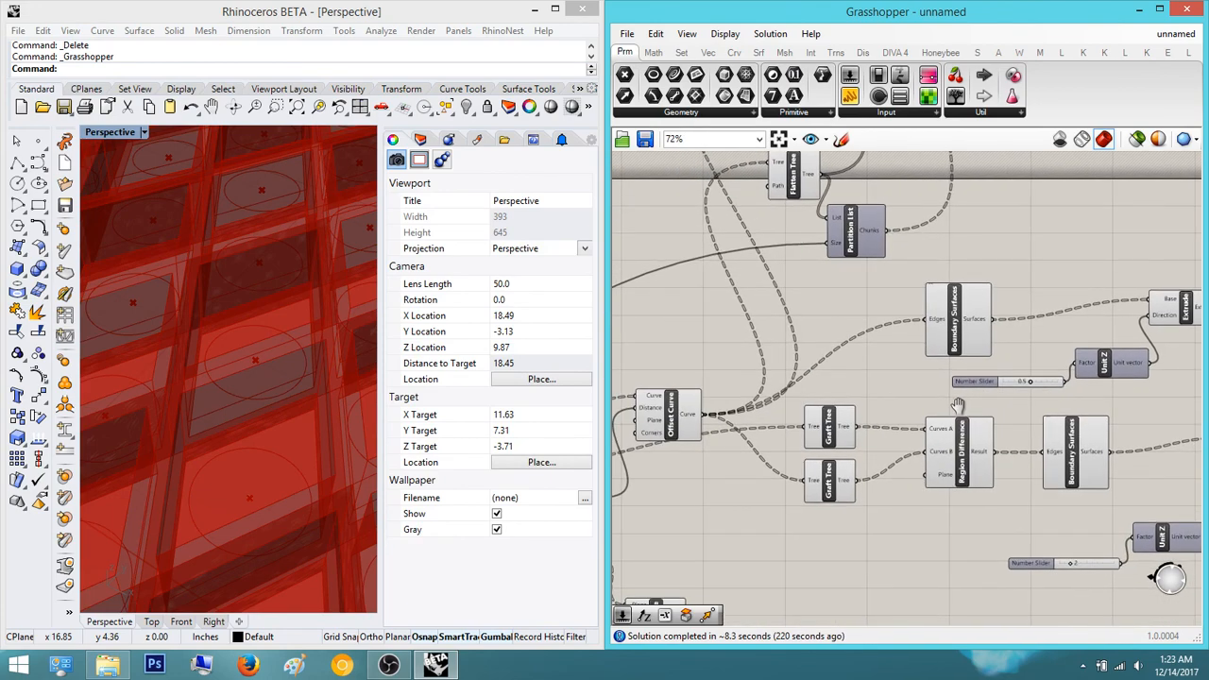
pyautogui.moveTo(958, 405); pyautogui.dragTo(874, 402, button='right')
pyautogui.scroll(-5, 926, 408)
pyautogui.scroll(5, 854, 394)
pyautogui.moveTo(1081, 516); pyautogui.dragTo(835, 495, button='right')
pyautogui.scroll(3, 926, 441)
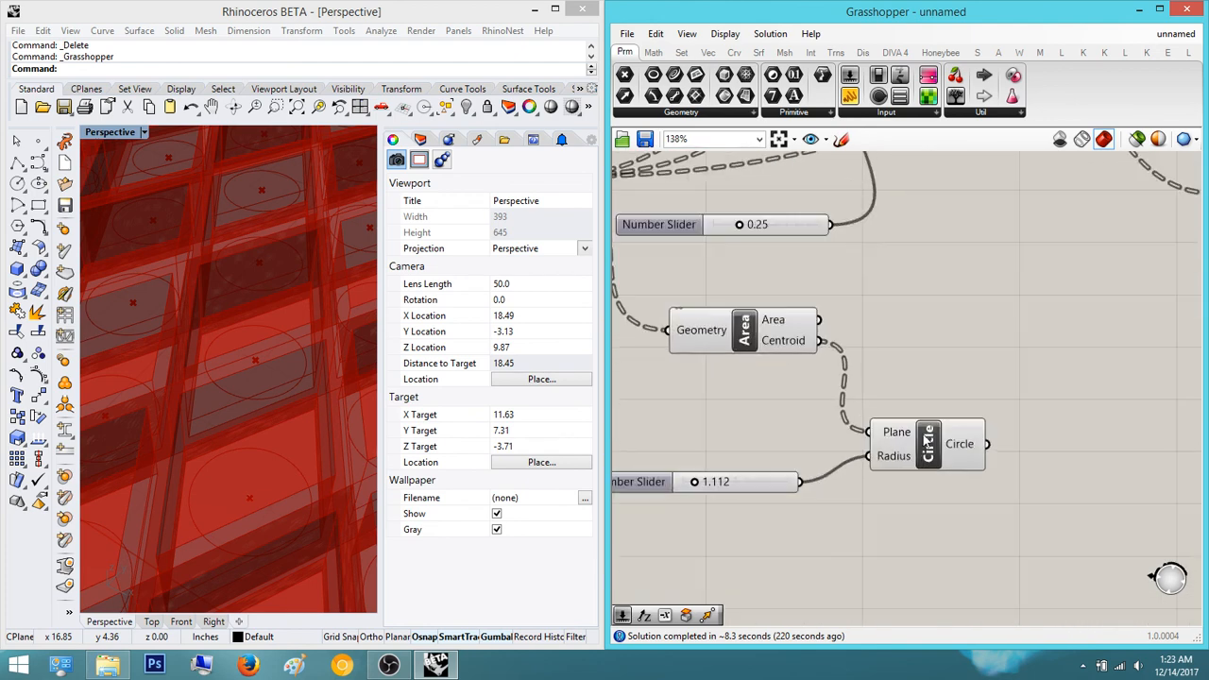
pyautogui.click(929, 439)
pyautogui.doubleClick(1054, 416)
pyautogui.write('ext')
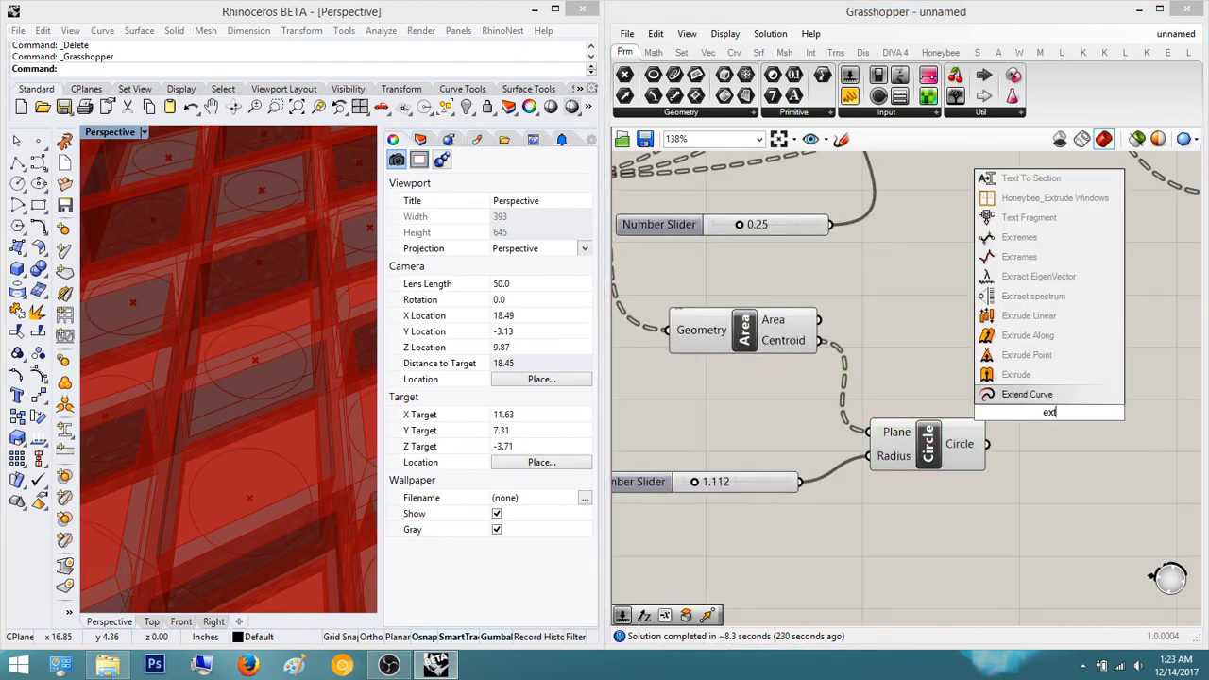
pyautogui.write('rude')
pyautogui.press('Return')
pyautogui.scroll(-2, 1050, 413)
pyautogui.moveTo(1054, 421); pyautogui.dragTo(977, 397, button='right')
pyautogui.scroll(3, 978, 397)
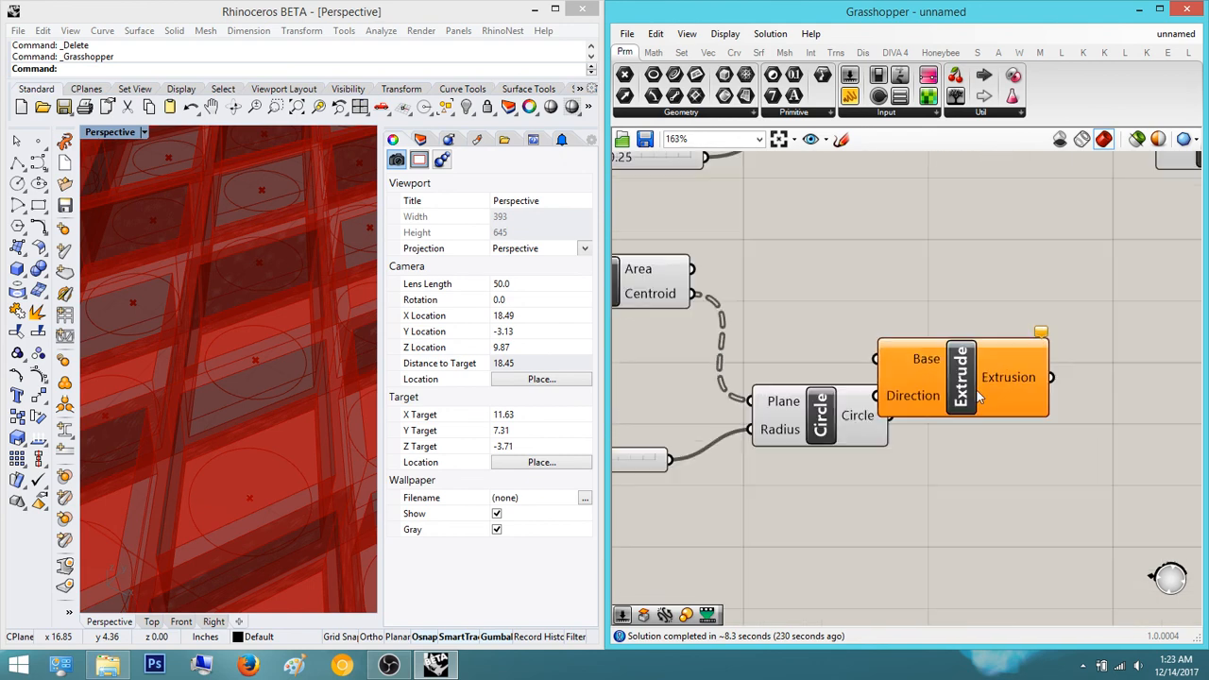
pyautogui.moveTo(979, 397); pyautogui.dragTo(1105, 423)
# - Add a Unit Z component below the Extrude beside Circle and wire its unit vector output into that Extrude's Direction input
pyautogui.doubleClick(988, 502)
pyautogui.write('z')
pyautogui.press('Return')
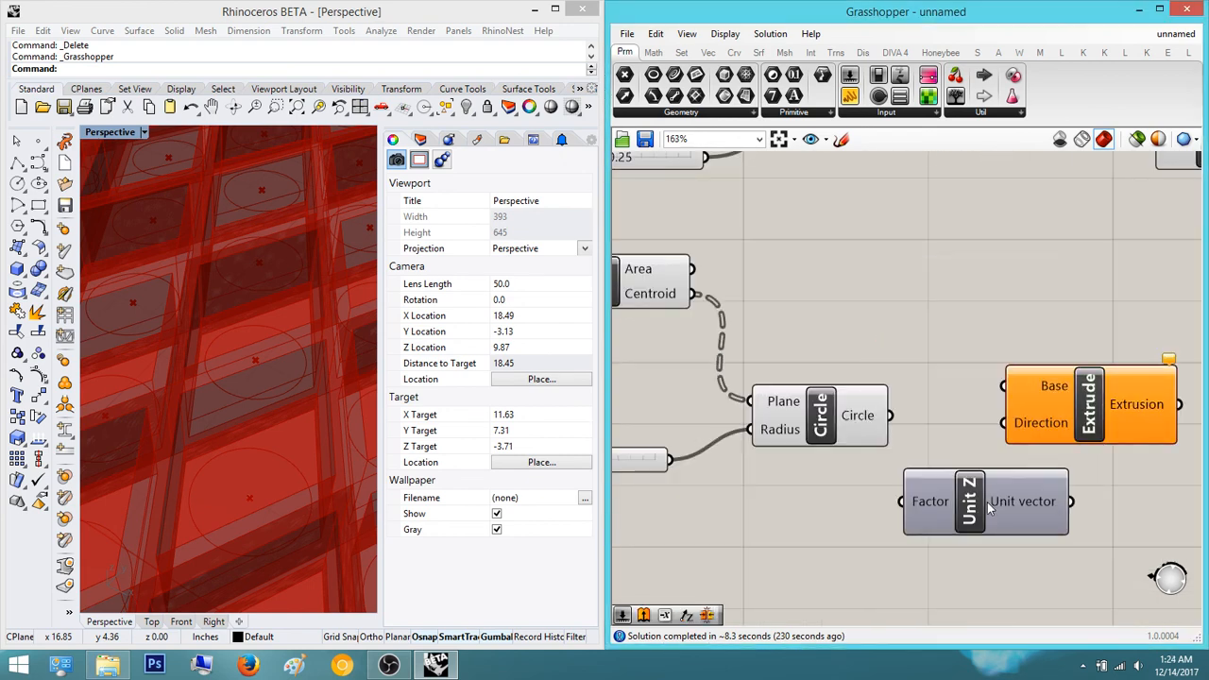
pyautogui.moveTo(831, 559); pyautogui.dragTo(916, 481, button='right')
pyautogui.doubleClick(904, 476)
pyautogui.click(936, 544)
pyautogui.scroll(-6, 956, 505)
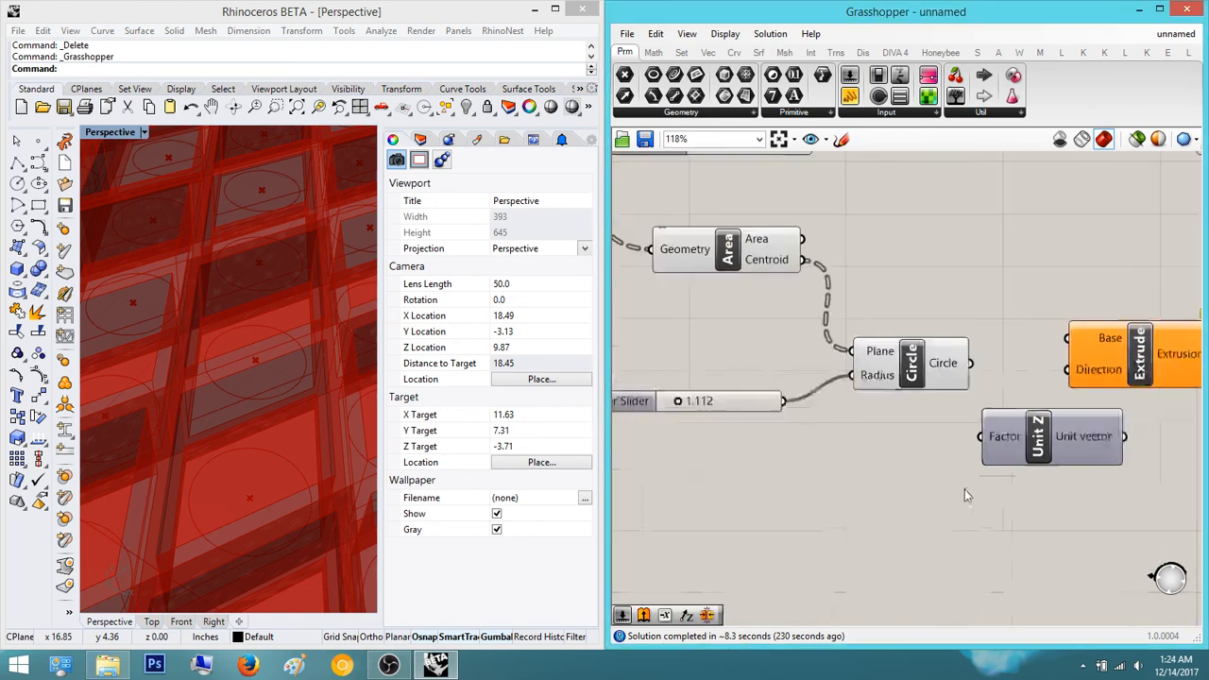
pyautogui.moveTo(988, 425); pyautogui.dragTo(788, 510, button='right')
pyautogui.scroll(3, 1054, 276)
pyautogui.scroll(3, 985, 379)
pyautogui.moveTo(983, 372); pyautogui.dragTo(1013, 253, button='right')
pyautogui.scroll(-3, 1012, 253)
pyautogui.moveTo(791, 493); pyautogui.dragTo(921, 415, button='right')
pyautogui.scroll(2, 833, 483)
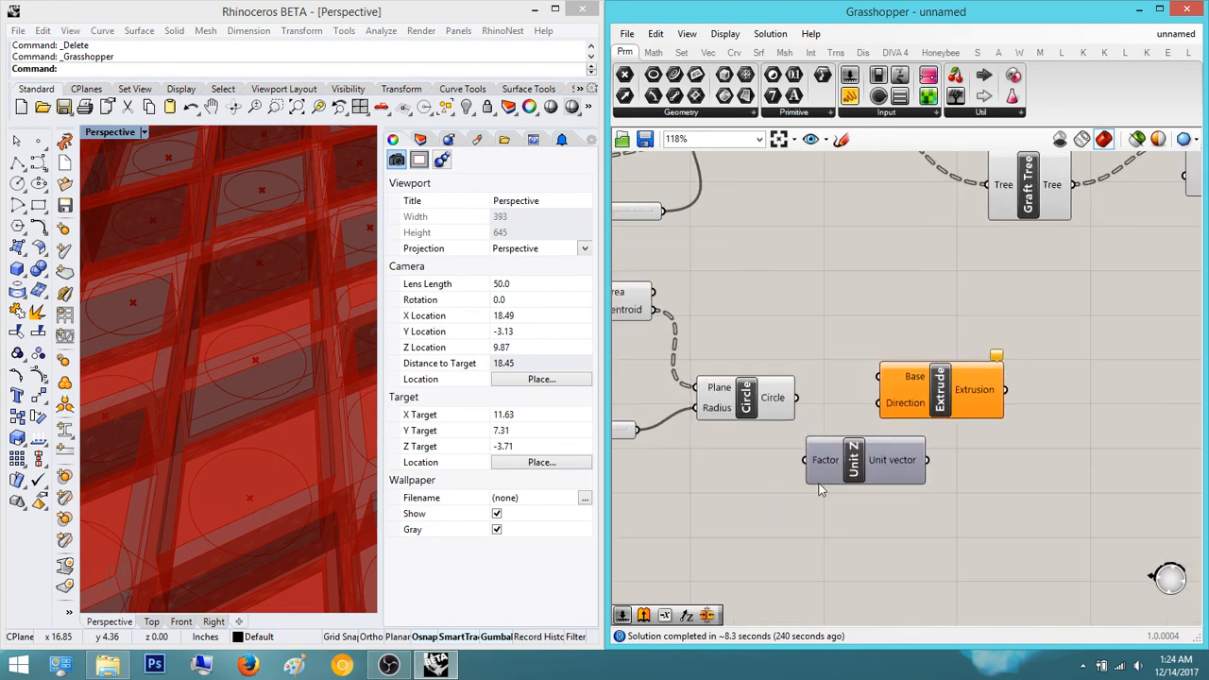
pyautogui.moveTo(924, 401); pyautogui.dragTo(979, 416)
pyautogui.moveTo(927, 460); pyautogui.dragTo(945, 423)
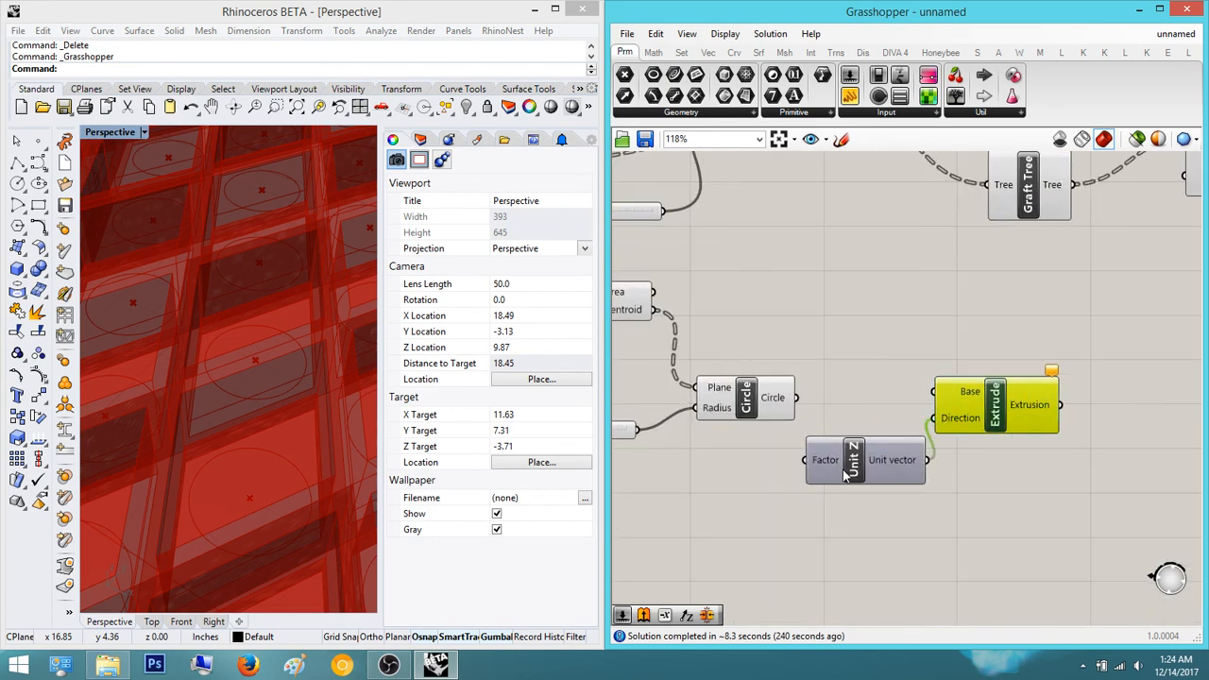
# - Review the slider heights and Unit Z components that drive the panel and frame extrusions, compared with the unfinished circle extrusion
pyautogui.scroll(-3, 1088, 332)
pyautogui.moveTo(1087, 333); pyautogui.dragTo(918, 518, button='right')
pyautogui.scroll(-2, 945, 477)
pyautogui.moveTo(1053, 368); pyautogui.dragTo(976, 383, button='right')
pyautogui.scroll(3, 977, 383)
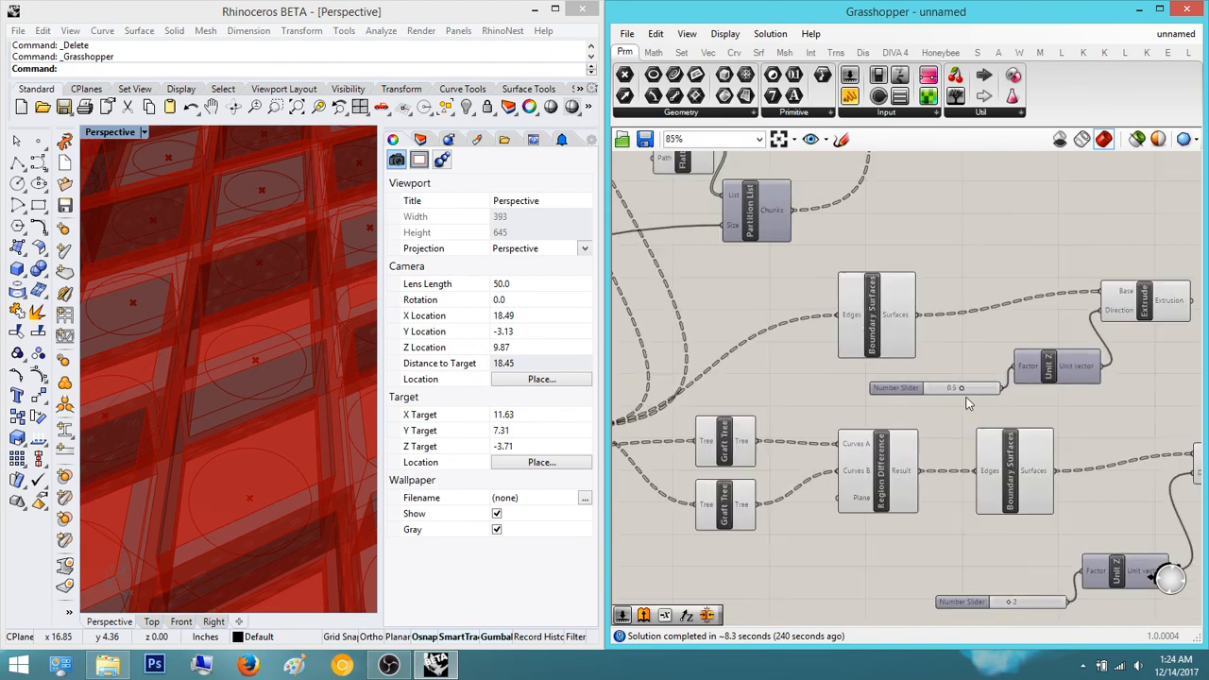
pyautogui.scroll(-2, 966, 404)
pyautogui.moveTo(840, 620); pyautogui.dragTo(882, 535, button='right')
pyautogui.scroll(3, 882, 535)
pyautogui.moveTo(770, 564); pyautogui.dragTo(882, 518, button='right')
pyautogui.scroll(1, 882, 519)
pyautogui.doubleClick(852, 557)
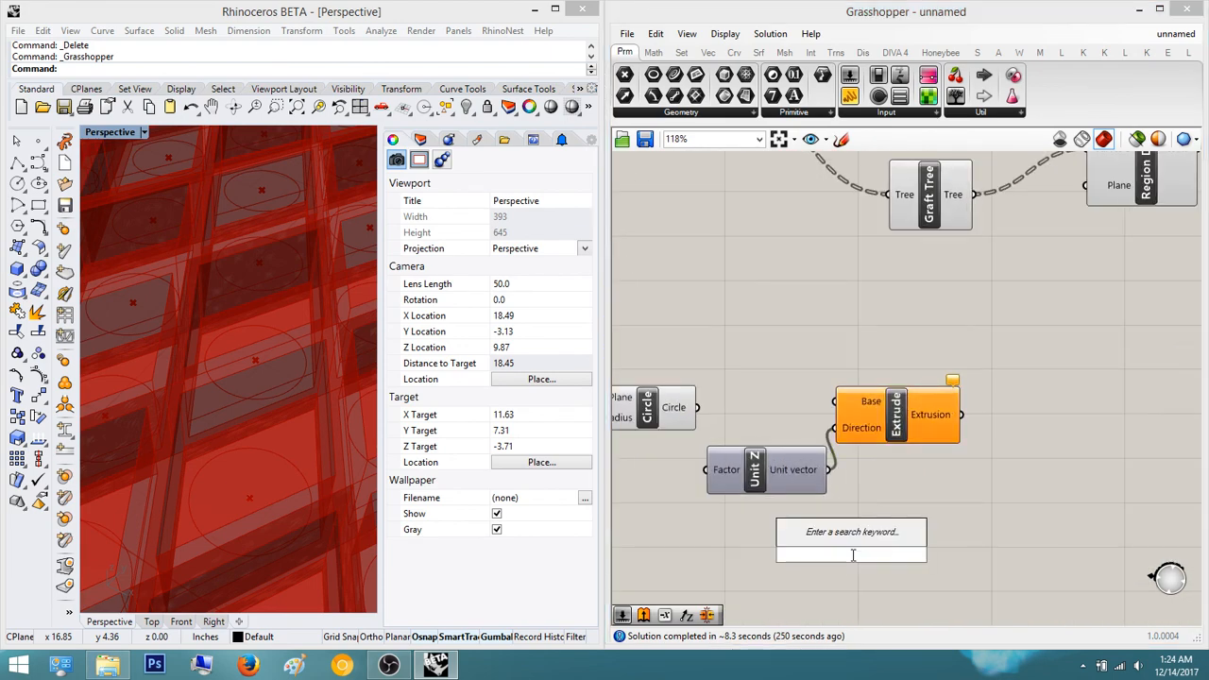
pyautogui.click(977, 433)
pyautogui.scroll(-3, 1122, 376)
pyautogui.moveTo(1123, 376); pyautogui.dragTo(888, 448, button='right')
pyautogui.scroll(3, 1115, 189)
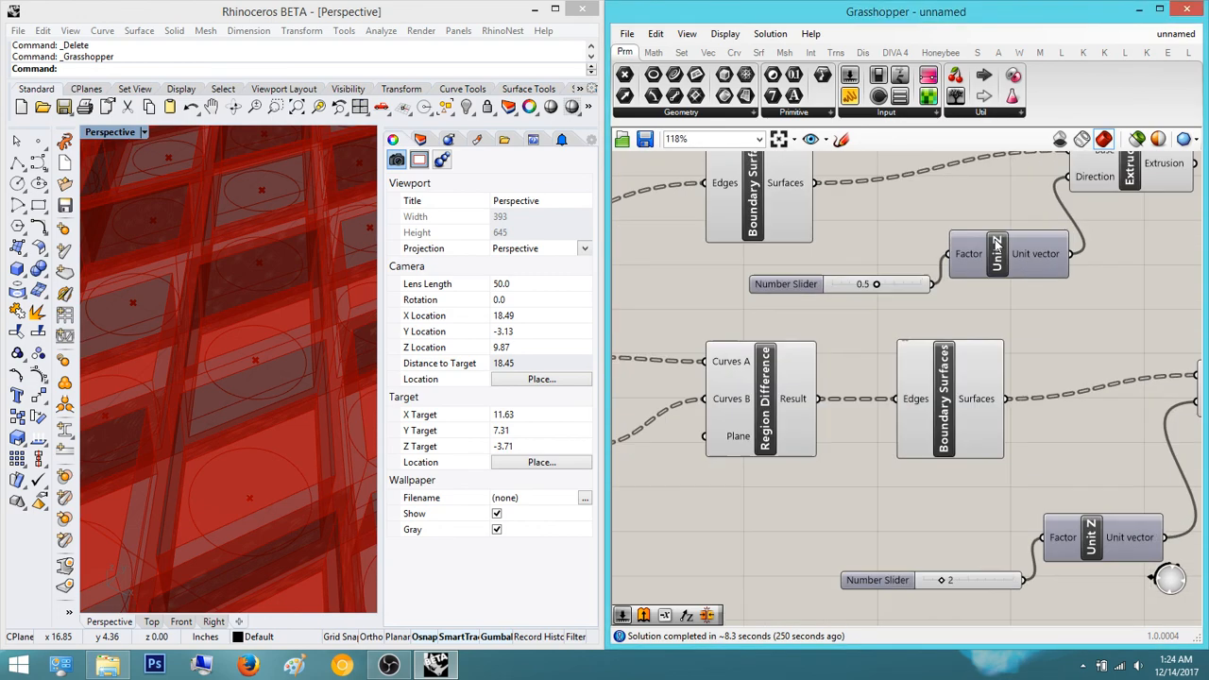
pyautogui.moveTo(1126, 202); pyautogui.dragTo(1045, 259, button='right')
pyautogui.click(1050, 236)
pyautogui.moveTo(866, 381); pyautogui.dragTo(1013, 305, button='right')
pyautogui.scroll(-4, 936, 351)
pyautogui.scroll(3, 824, 483)
pyautogui.moveTo(664, 436); pyautogui.dragTo(756, 437, button='right')
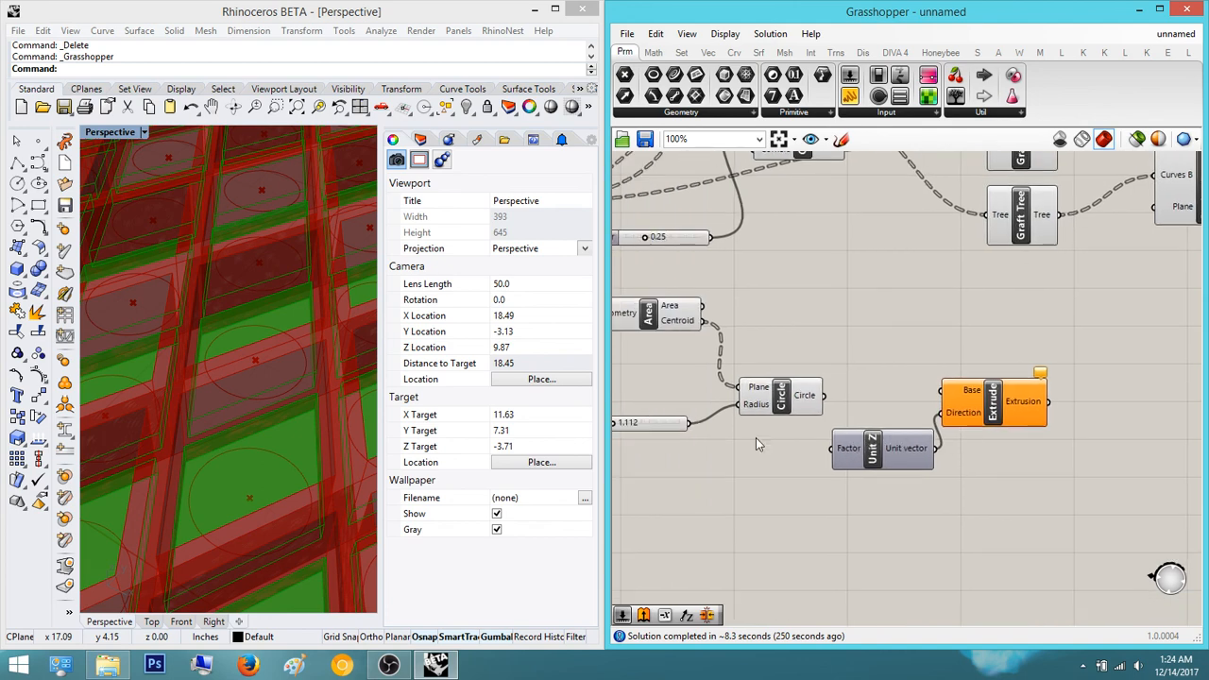
# - Add an Addition component below the circle extrusion's Unit Z component
pyautogui.moveTo(818, 459); pyautogui.dragTo(844, 498, button='right')
pyautogui.click(826, 546)
pyautogui.doubleClick(825, 544)
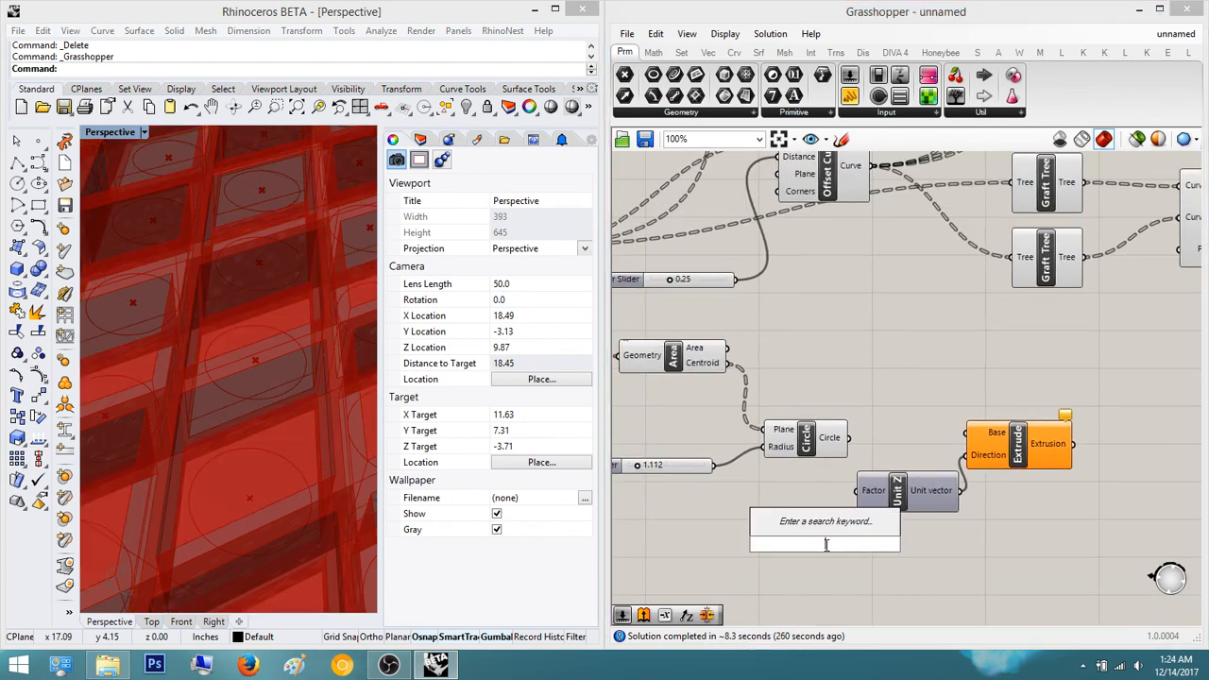
pyautogui.write('addi')
pyautogui.press('Return')
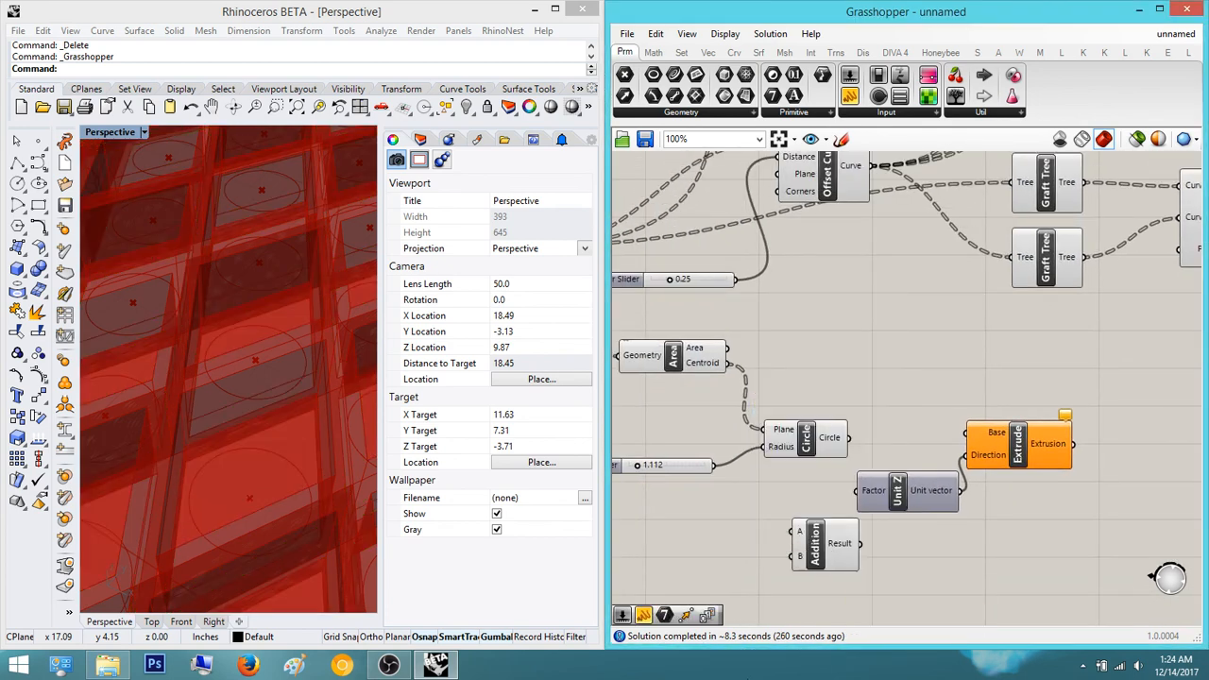
# - Add a number slider with the value 1 and wire it into the Addition component's B input
pyautogui.moveTo(803, 573); pyautogui.dragTo(863, 542, button='right')
pyautogui.scroll(3, 776, 564)
pyautogui.doubleClick(812, 512)
pyautogui.write('1')
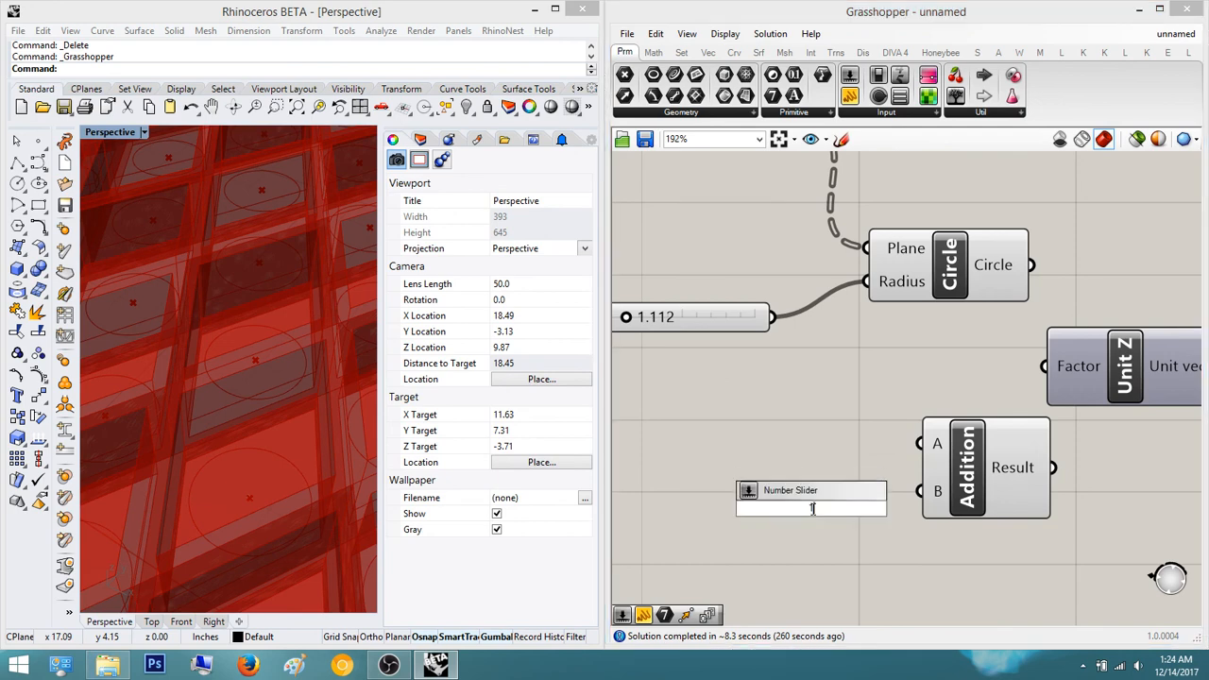
pyautogui.press('Return')
pyautogui.moveTo(830, 492); pyautogui.dragTo(942, 483)
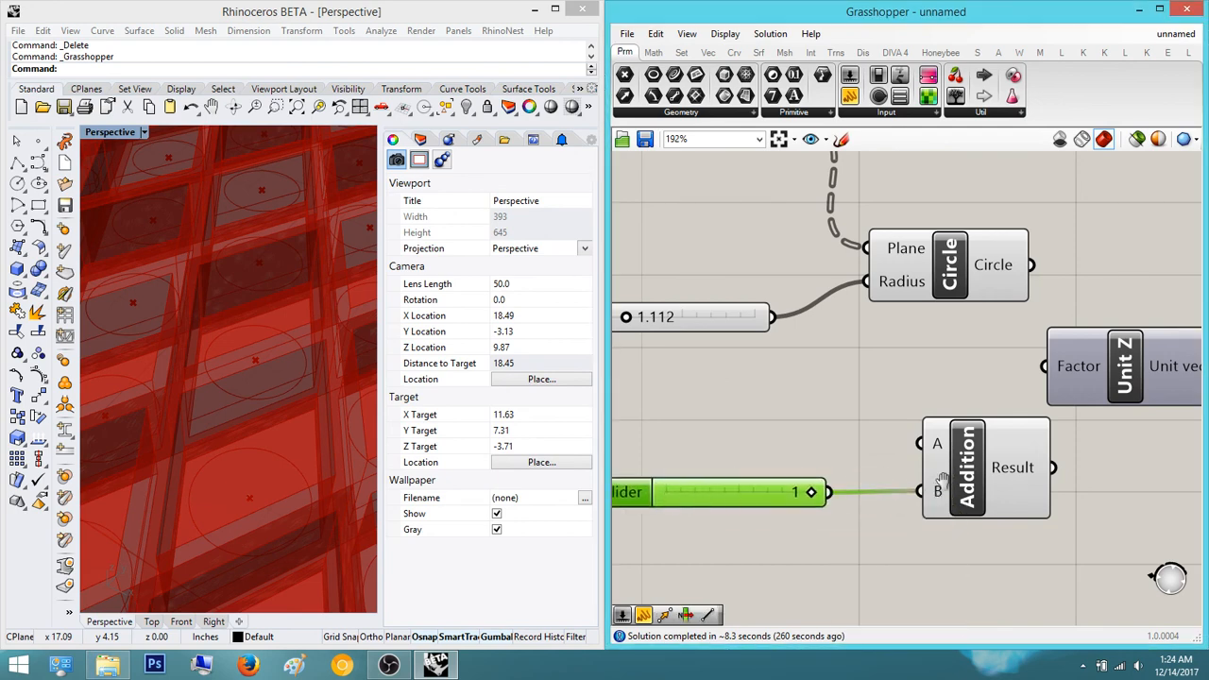
pyautogui.moveTo(942, 484); pyautogui.dragTo(906, 537, button='right')
pyautogui.scroll(-3, 850, 477)
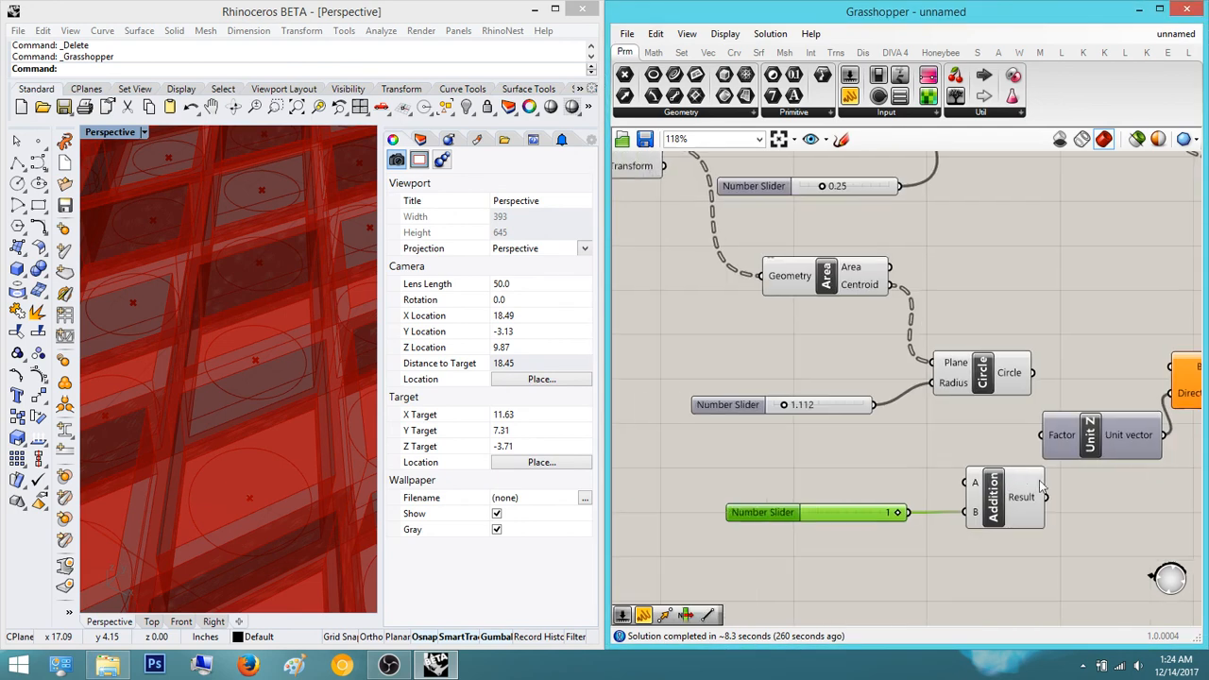
pyautogui.scroll(2, 846, 475)
pyautogui.click(840, 474)
pyautogui.doubleClick(841, 474)
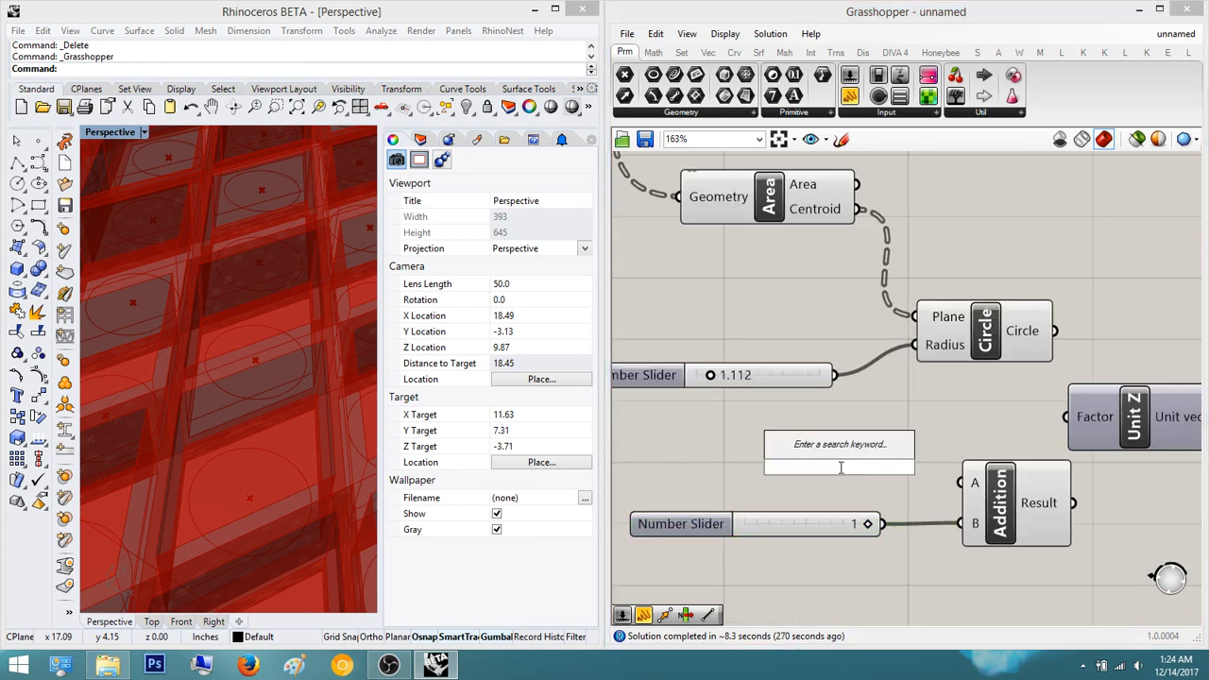
pyautogui.press('Escape')
# - Wire the inner panels' 0.5 height slider into the A input of the Addition component
pyautogui.scroll(-5, 897, 468)
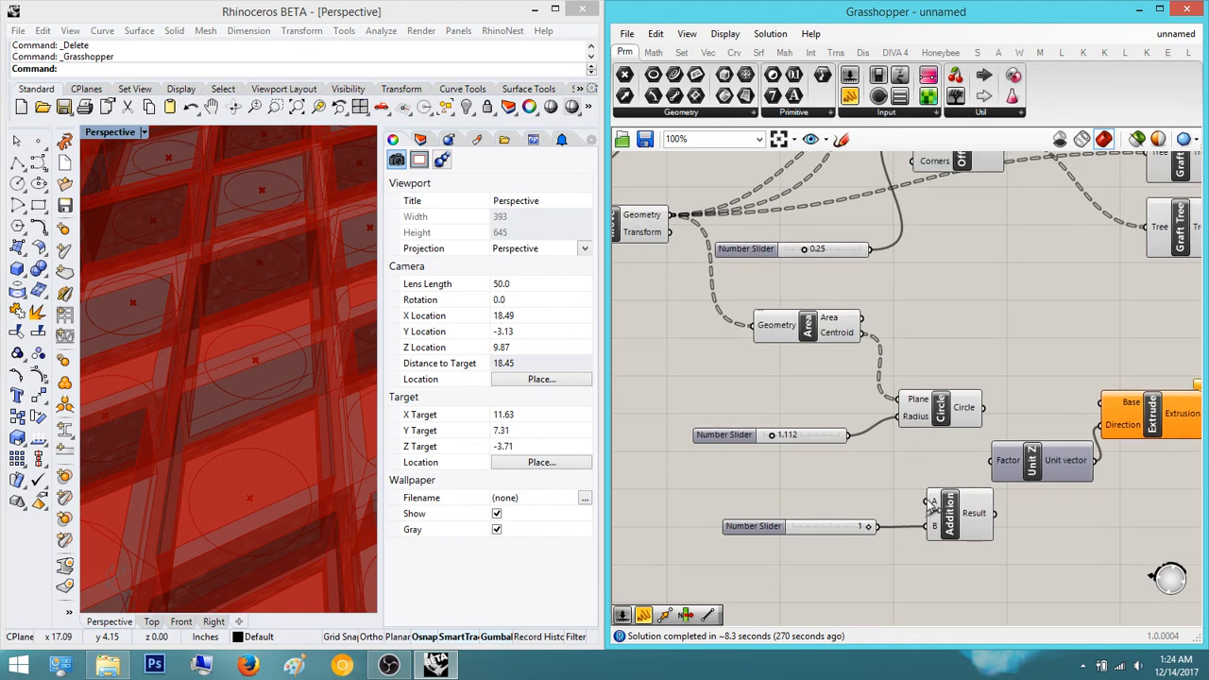
pyautogui.moveTo(946, 466); pyautogui.dragTo(856, 517, button='right')
pyautogui.scroll(2, 1117, 327)
pyautogui.click(1129, 316)
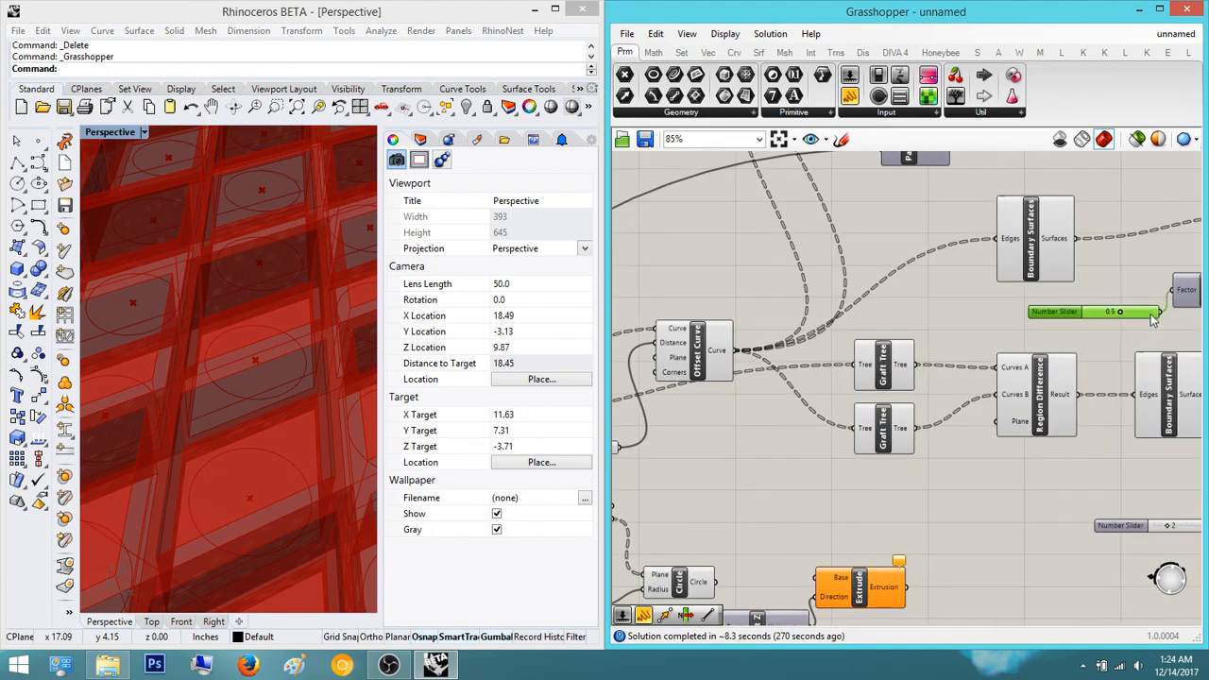
pyautogui.moveTo(1162, 313); pyautogui.dragTo(791, 557)
pyautogui.scroll(-2, 956, 518)
pyautogui.scroll(-2, 756, 627)
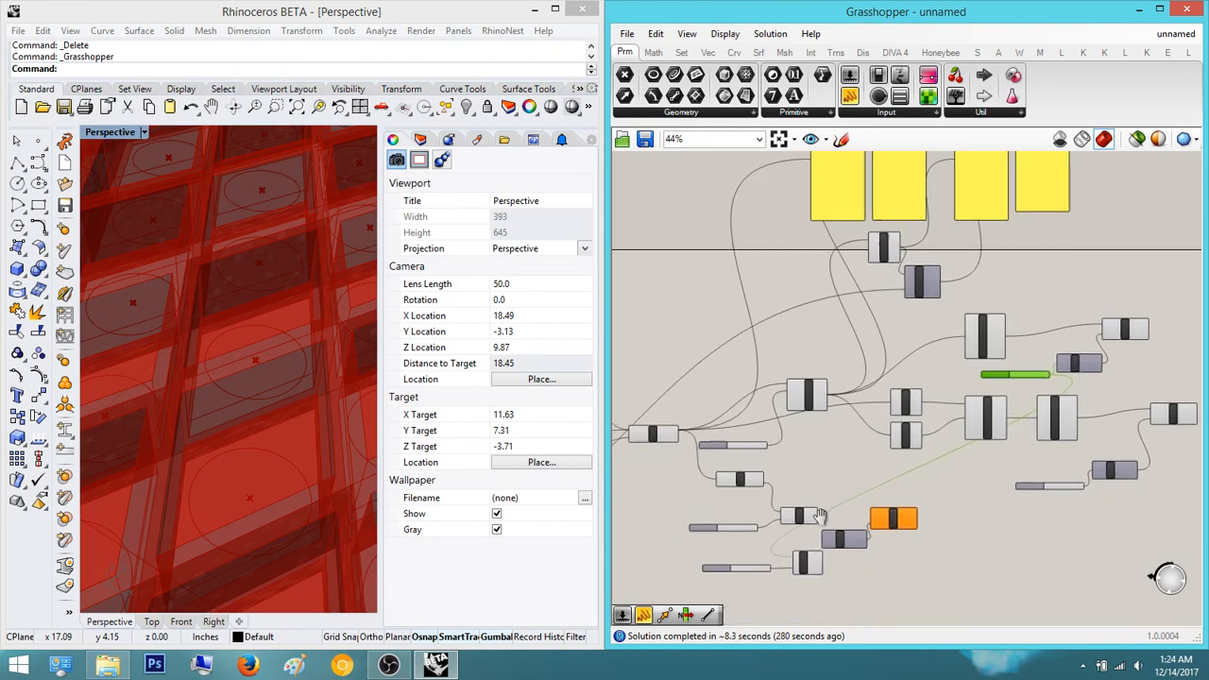
pyautogui.scroll(5, 821, 569)
pyautogui.scroll(3, 866, 554)
pyautogui.moveTo(885, 488); pyautogui.dragTo(918, 504)
# - Space out the circle's Extrude and Unit Z components and wire the Addition result into the Unit Z Factor input
pyautogui.moveTo(1038, 505); pyautogui.dragTo(954, 391)
pyautogui.moveTo(1023, 434); pyautogui.dragTo(899, 408, button='right')
pyautogui.moveTo(987, 389); pyautogui.dragTo(1118, 383)
pyautogui.click(1038, 519)
pyautogui.moveTo(912, 472); pyautogui.dragTo(851, 524)
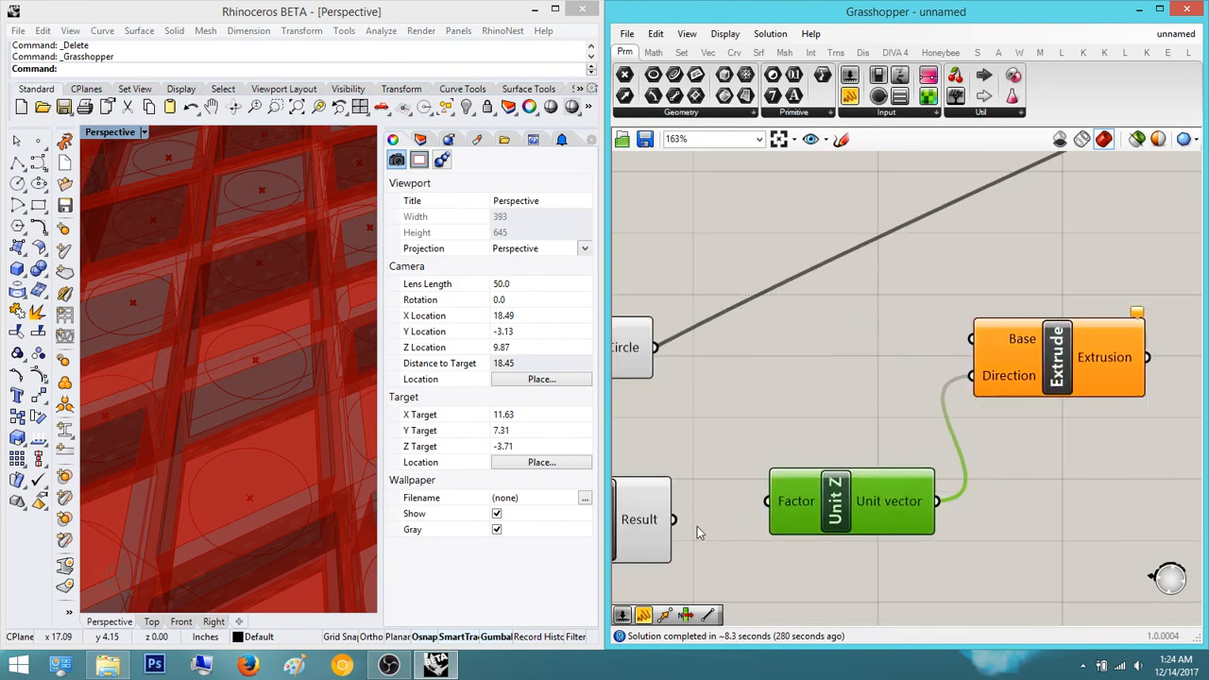
pyautogui.moveTo(674, 520); pyautogui.dragTo(767, 502)
# - Wire the Circle output into the Base input of its Extrude component and view the extruded circles across the lattice
pyautogui.moveTo(748, 469); pyautogui.dragTo(825, 500, button='right')
pyautogui.moveTo(732, 378); pyautogui.dragTo(1049, 375)
pyautogui.moveTo(1058, 384); pyautogui.dragTo(814, 469, button='right')
pyautogui.click(877, 468)
pyautogui.moveTo(267, 455); pyautogui.dragTo(275, 433, button='right')
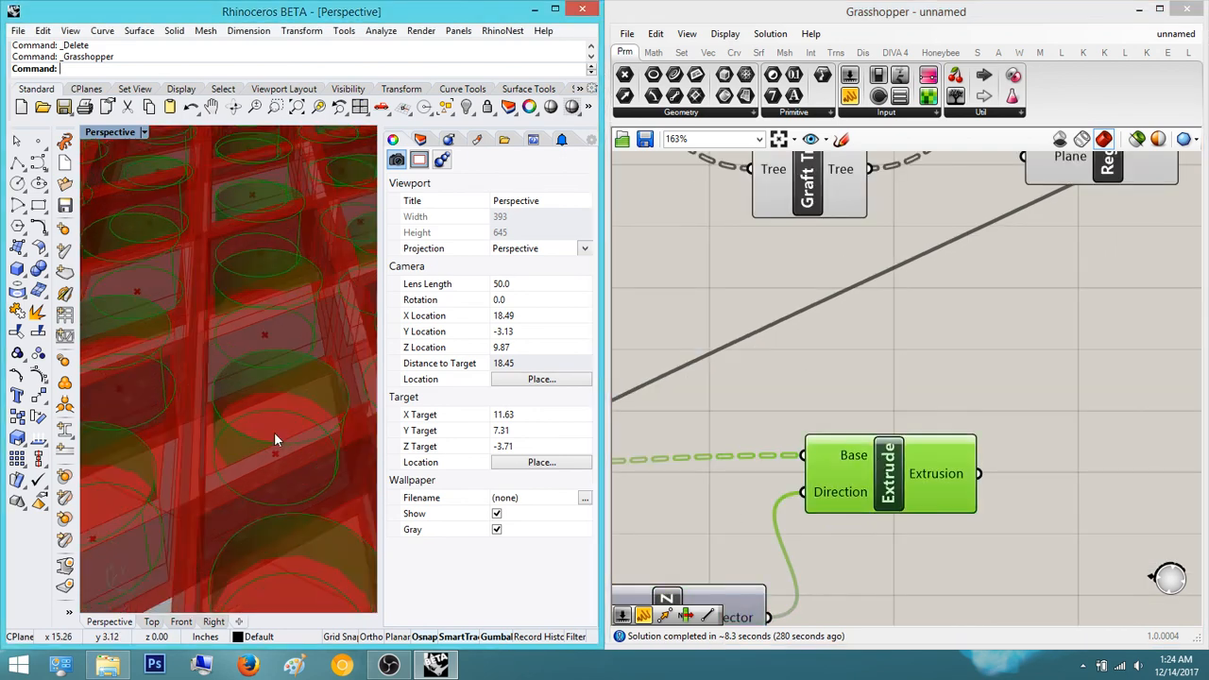
pyautogui.scroll(-4, 275, 434)
# - Add a Cap Holes component beside the circle's Extrude and wire the Extrusion output into its Brep input
pyautogui.click(1082, 380)
pyautogui.moveTo(1081, 380); pyautogui.dragTo(1019, 404, button='right')
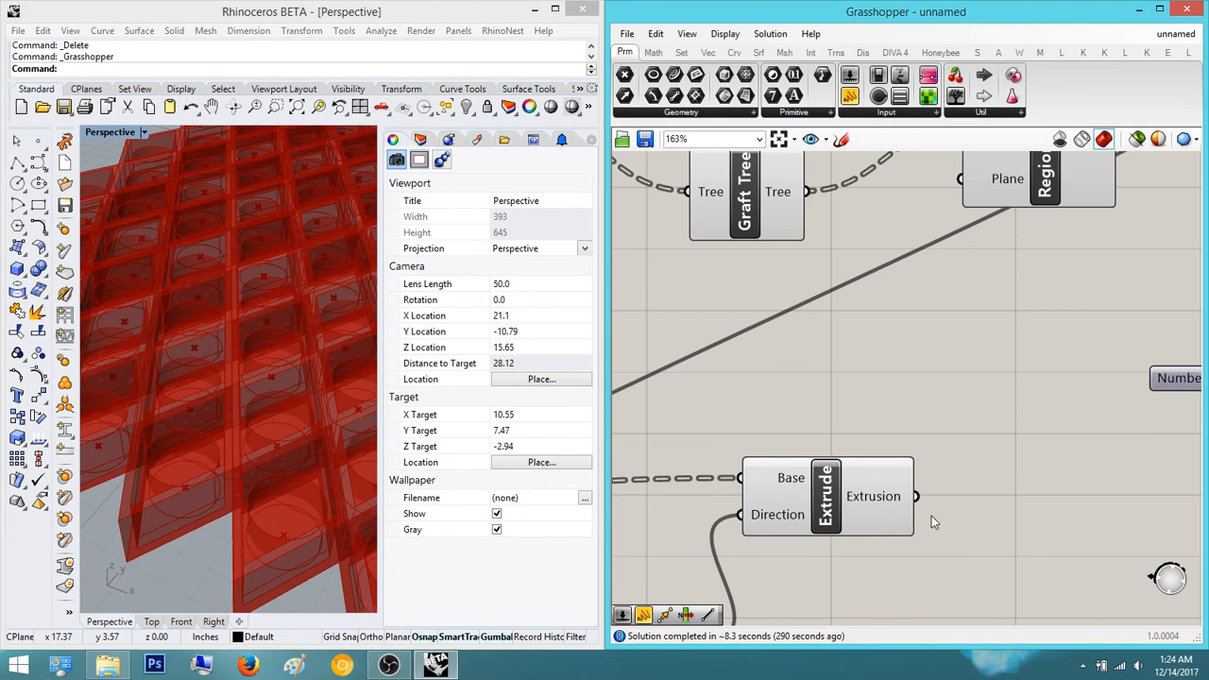
pyautogui.click(789, 504)
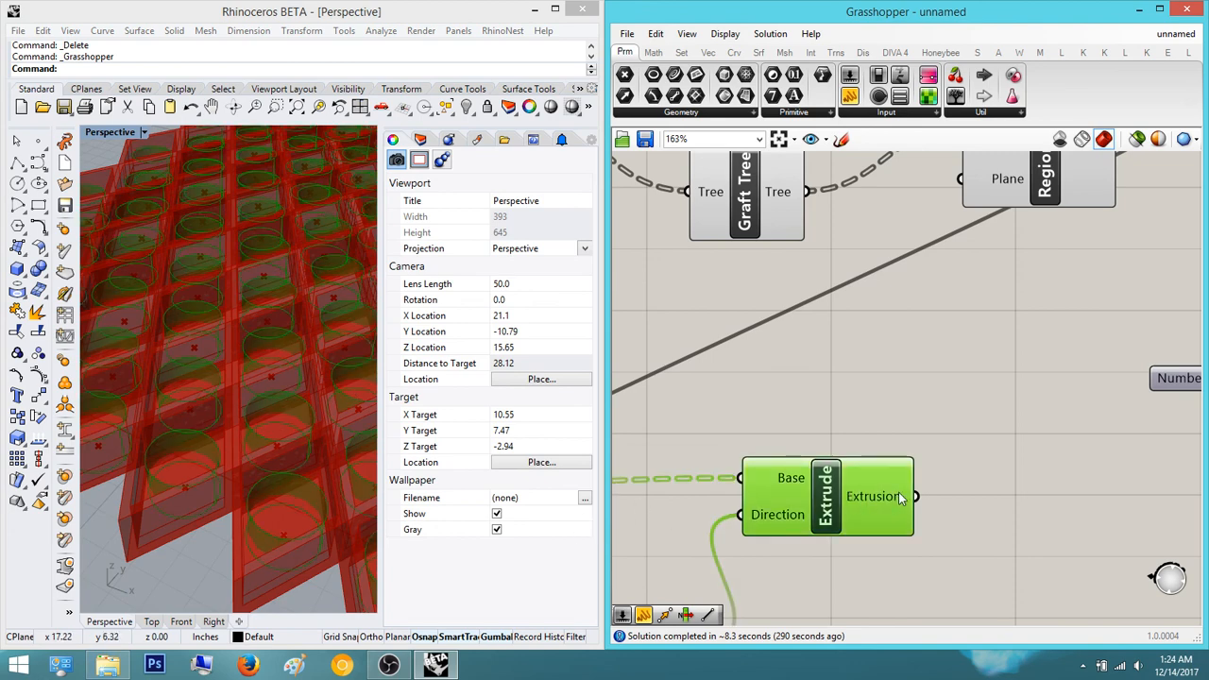
pyautogui.moveTo(892, 504)
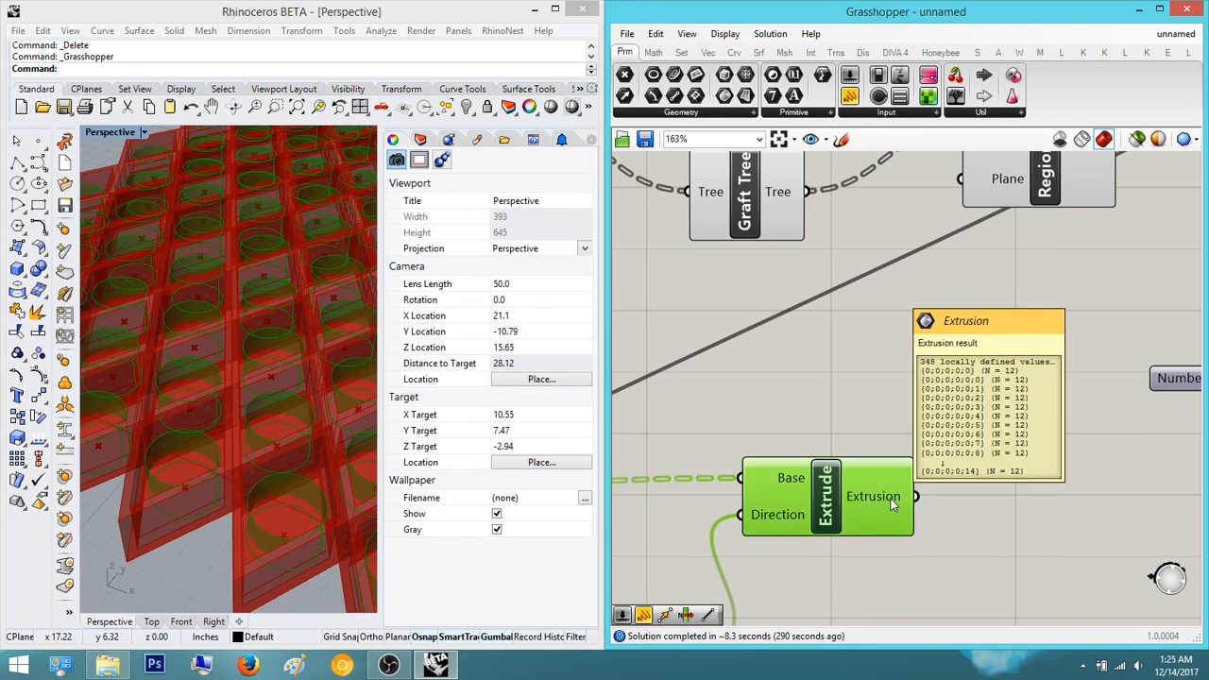
pyautogui.doubleClick(960, 521)
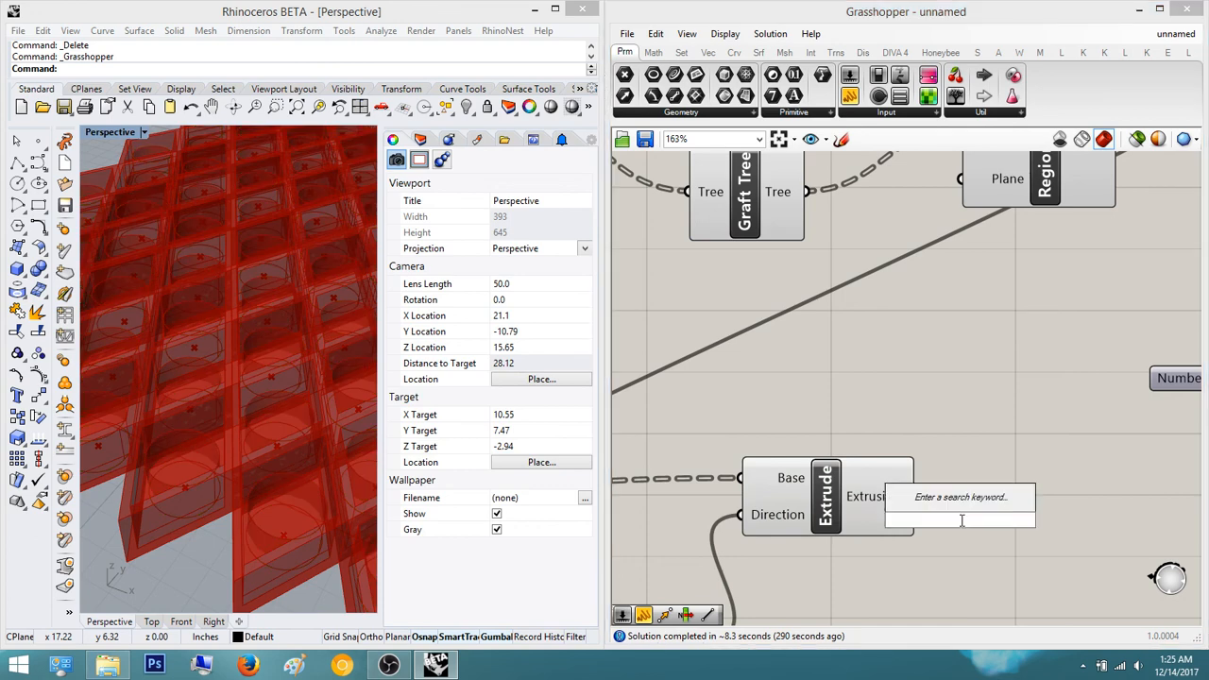
pyautogui.write('cap')
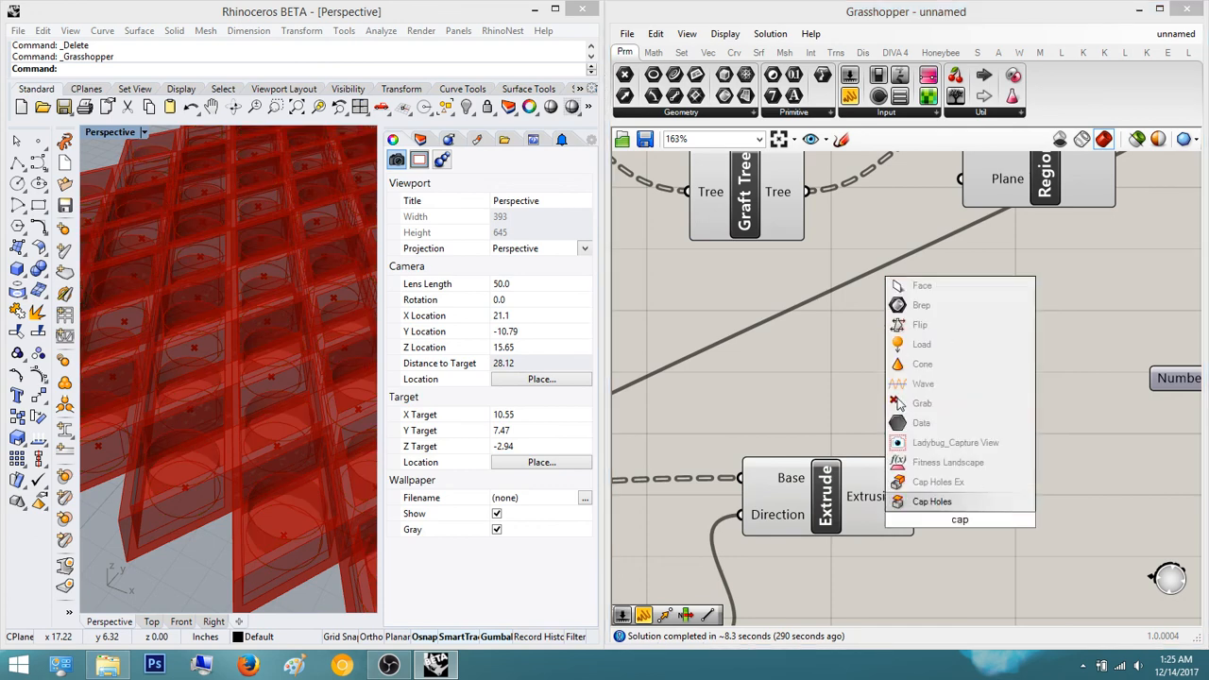
pyautogui.press('Return')
pyautogui.moveTo(995, 501); pyautogui.dragTo(921, 511)
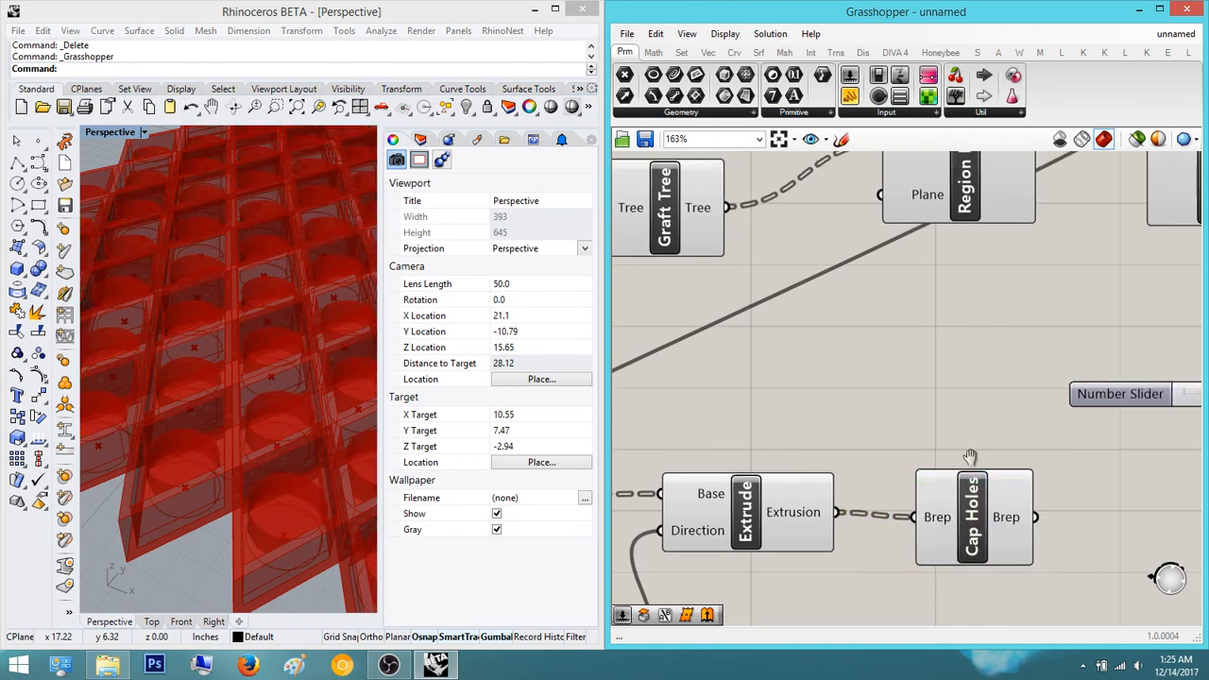
# - Move the inner panels' Extrude component and its Unit Z component farther from their Boundary Surfaces component
pyautogui.scroll(-5, 970, 456)
pyautogui.moveTo(1011, 224); pyautogui.dragTo(1002, 226)
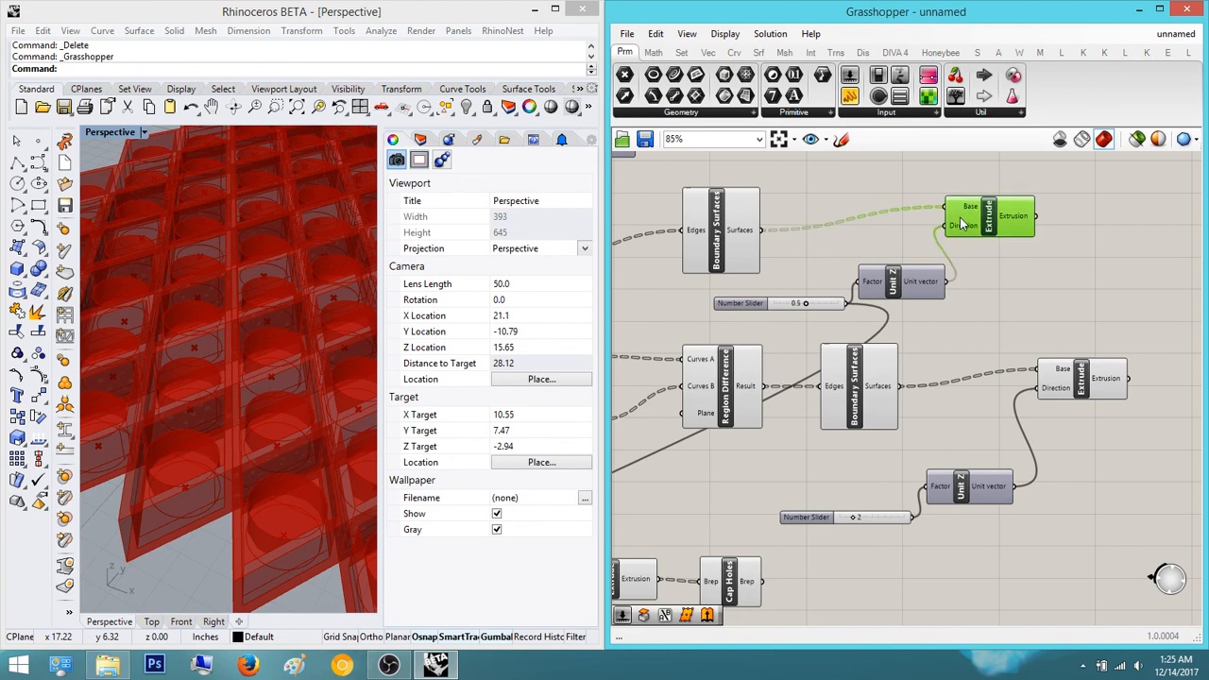
pyautogui.moveTo(910, 344); pyautogui.dragTo(813, 408, button='right')
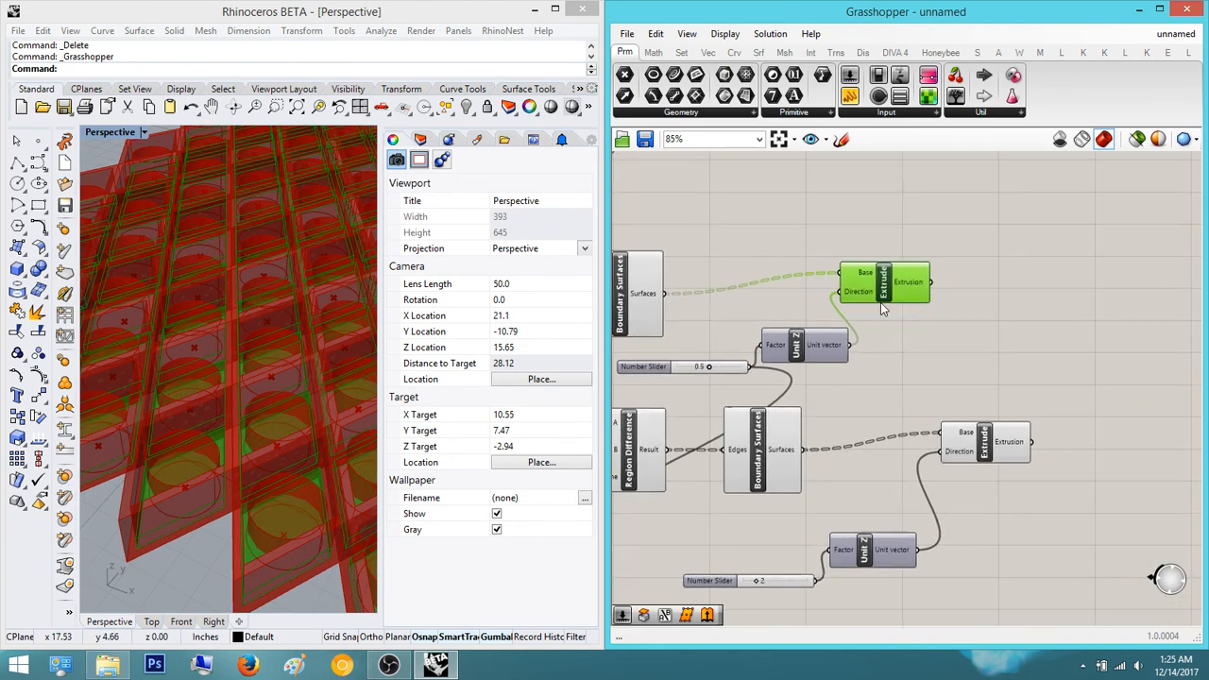
pyautogui.moveTo(893, 284); pyautogui.dragTo(1023, 284)
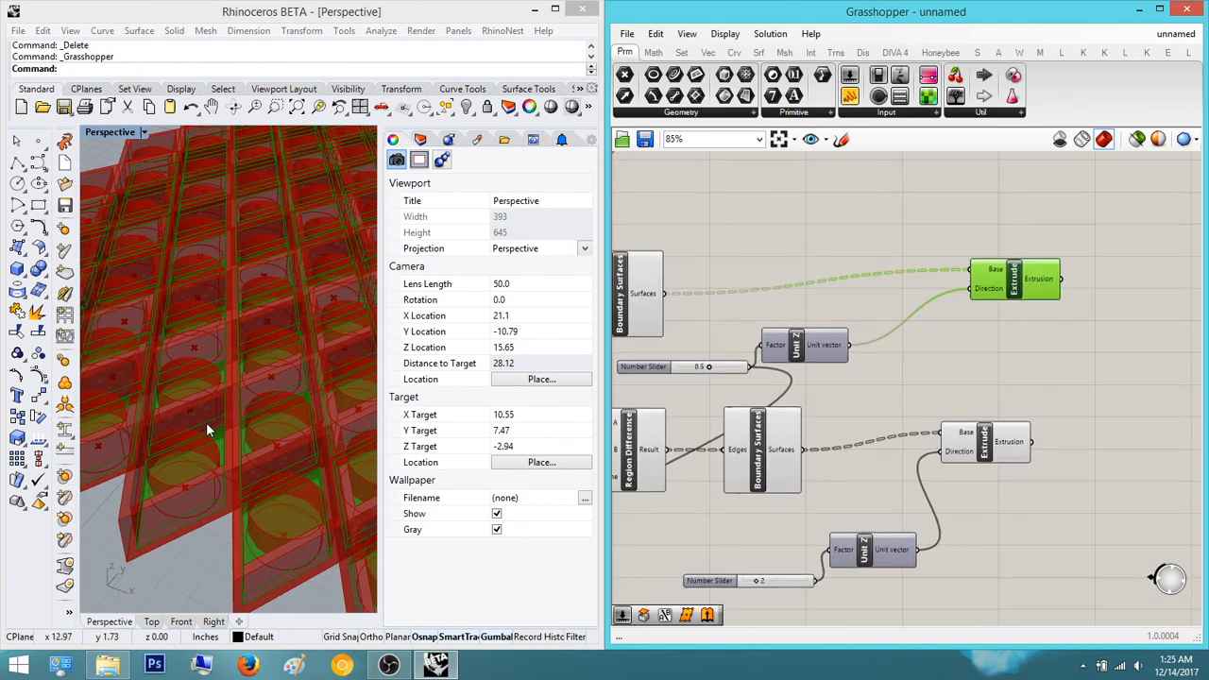
pyautogui.click(961, 374)
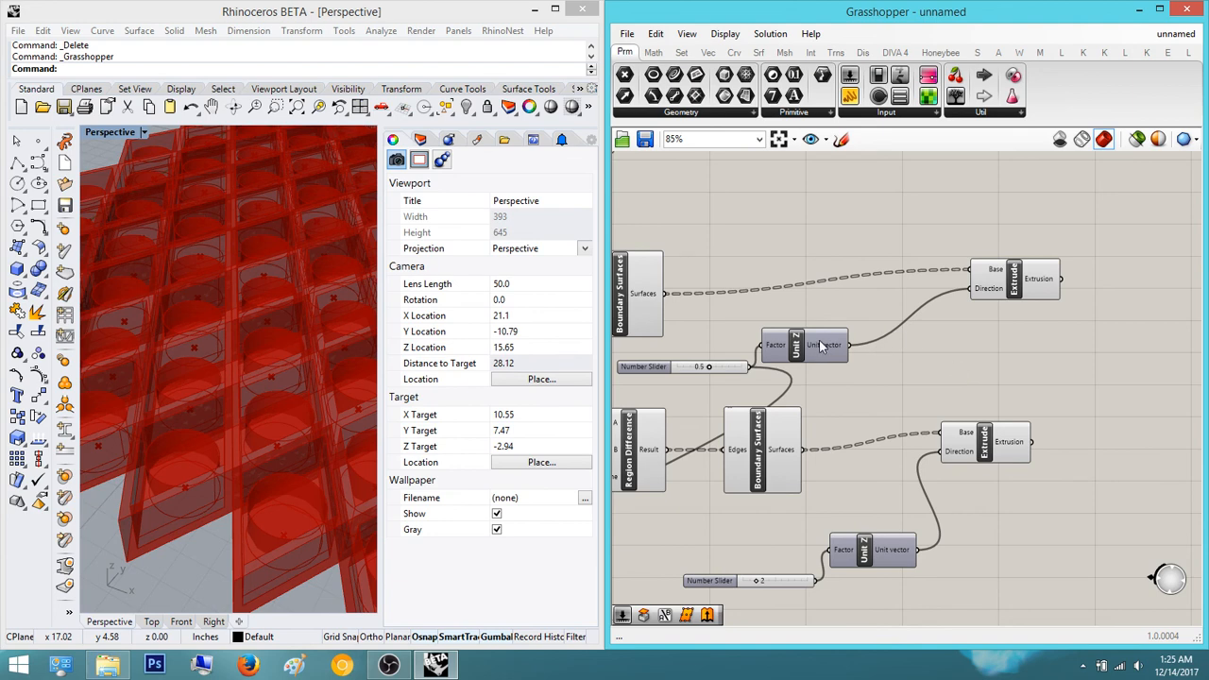
pyautogui.moveTo(823, 345); pyautogui.dragTo(876, 351)
pyautogui.click(931, 348)
pyautogui.moveTo(1020, 349); pyautogui.dragTo(978, 359, button='right')
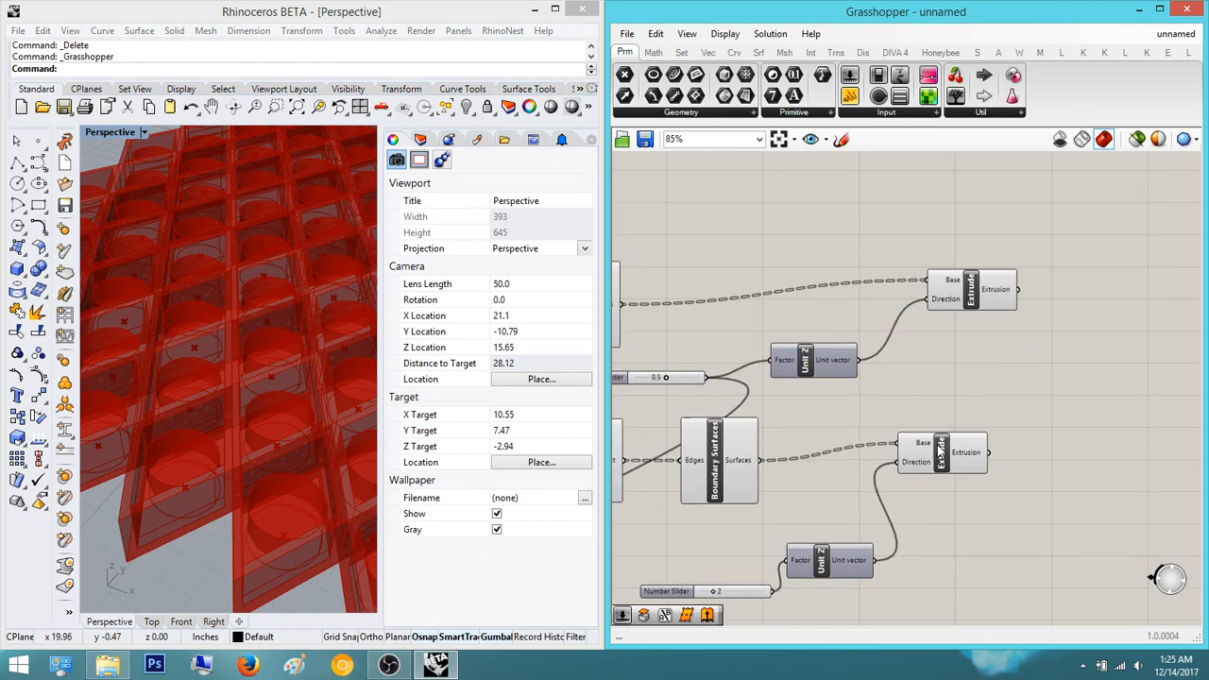
pyautogui.doubleClick(1090, 269)
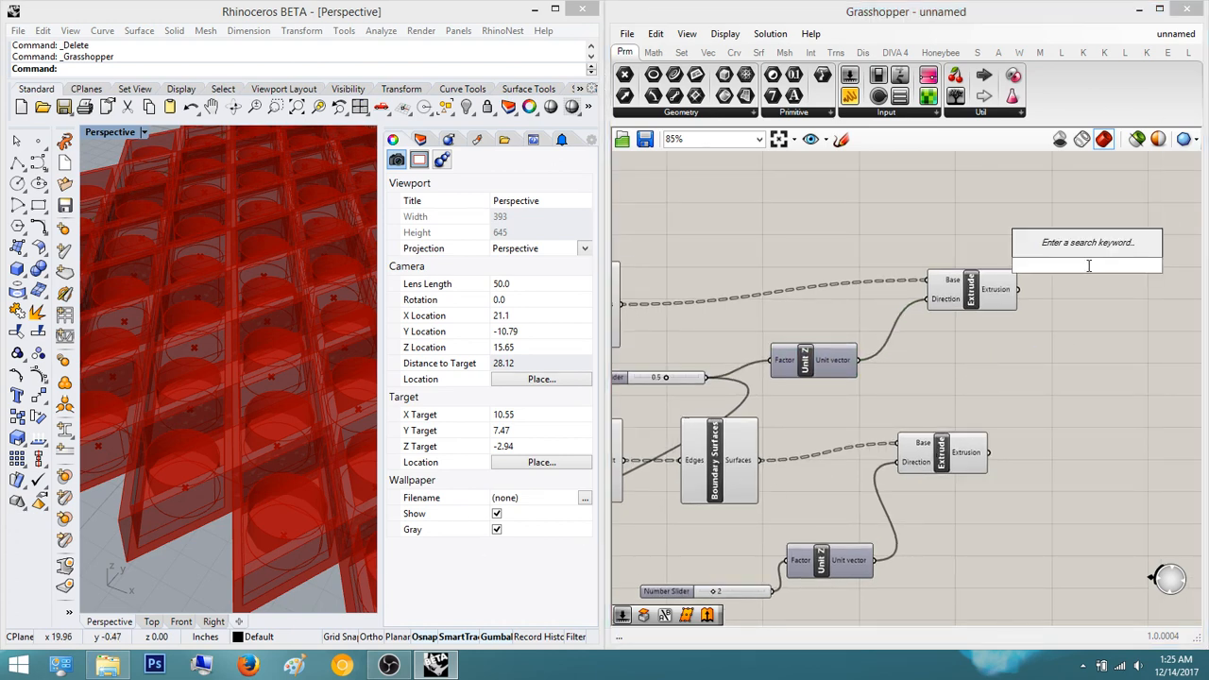
pyautogui.write('boolean')
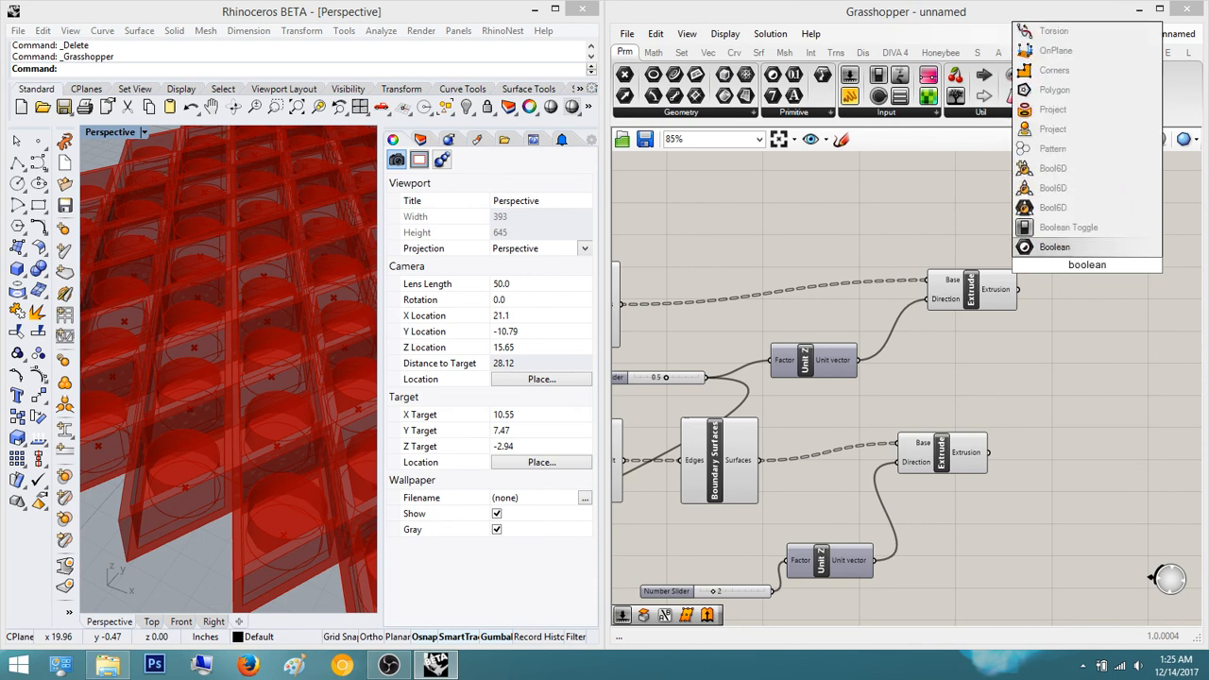
pyautogui.click(1094, 232)
pyautogui.scroll(4, 1096, 239)
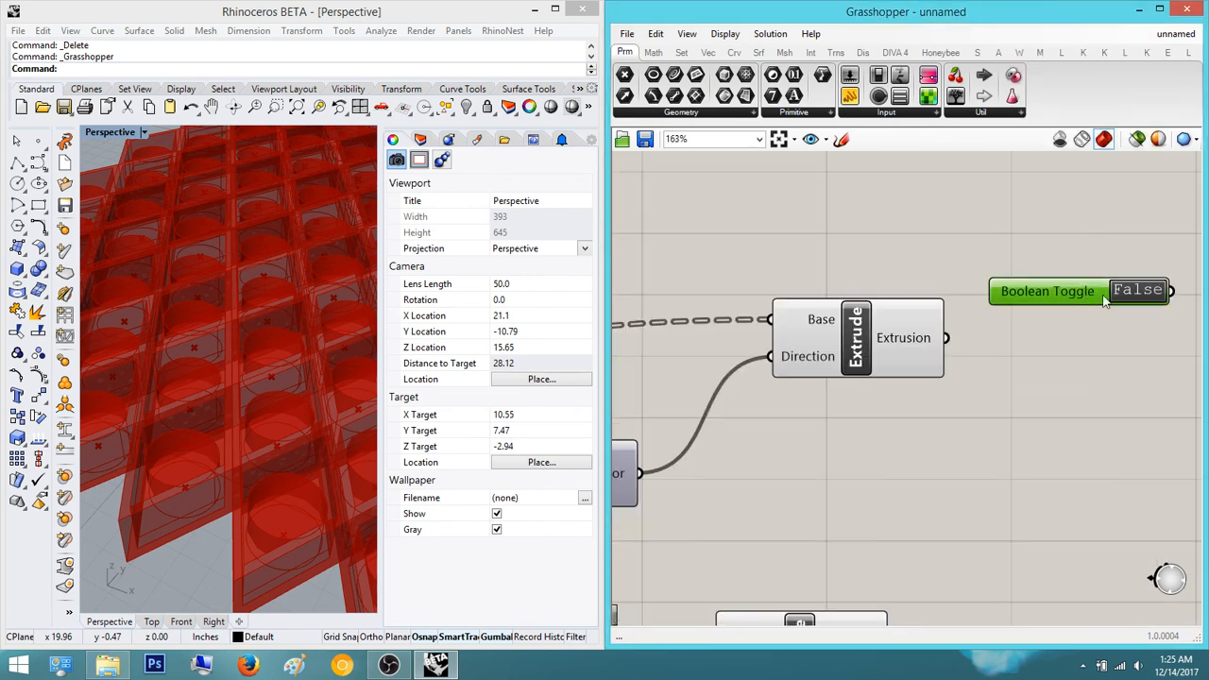
pyautogui.press('Delete')
# - Add a Solid Difference component beside the inner panels' Extrude component
pyautogui.scroll(-2, 991, 310)
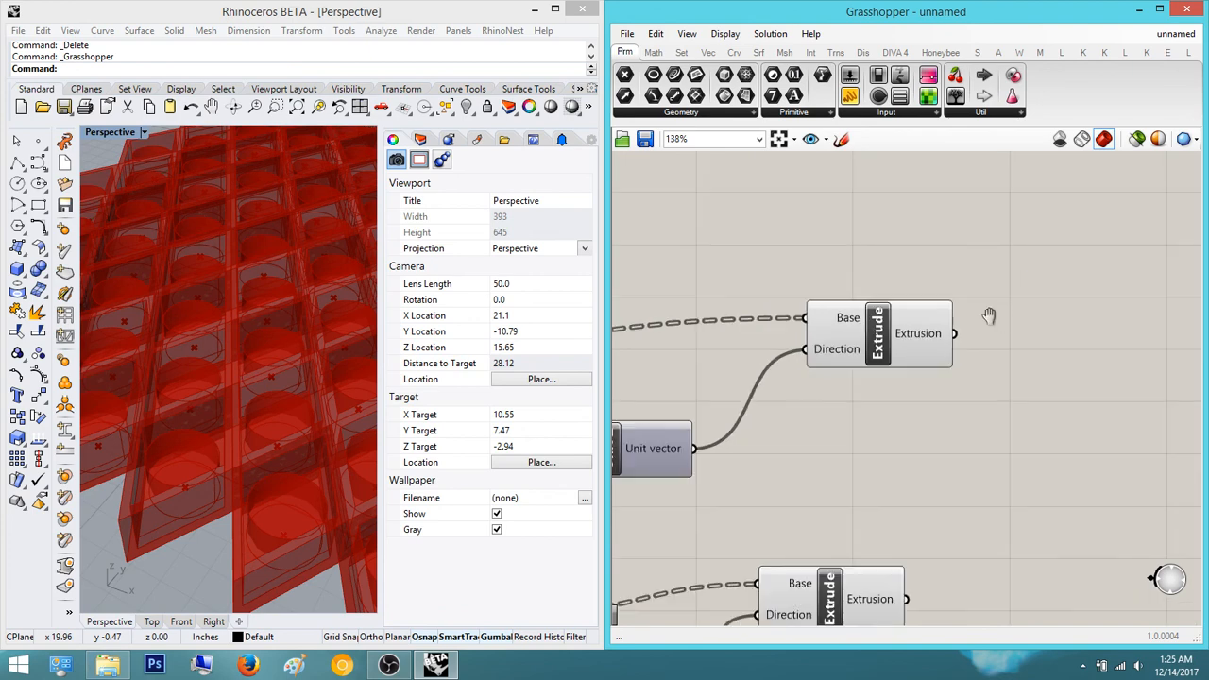
pyautogui.doubleClick(965, 330)
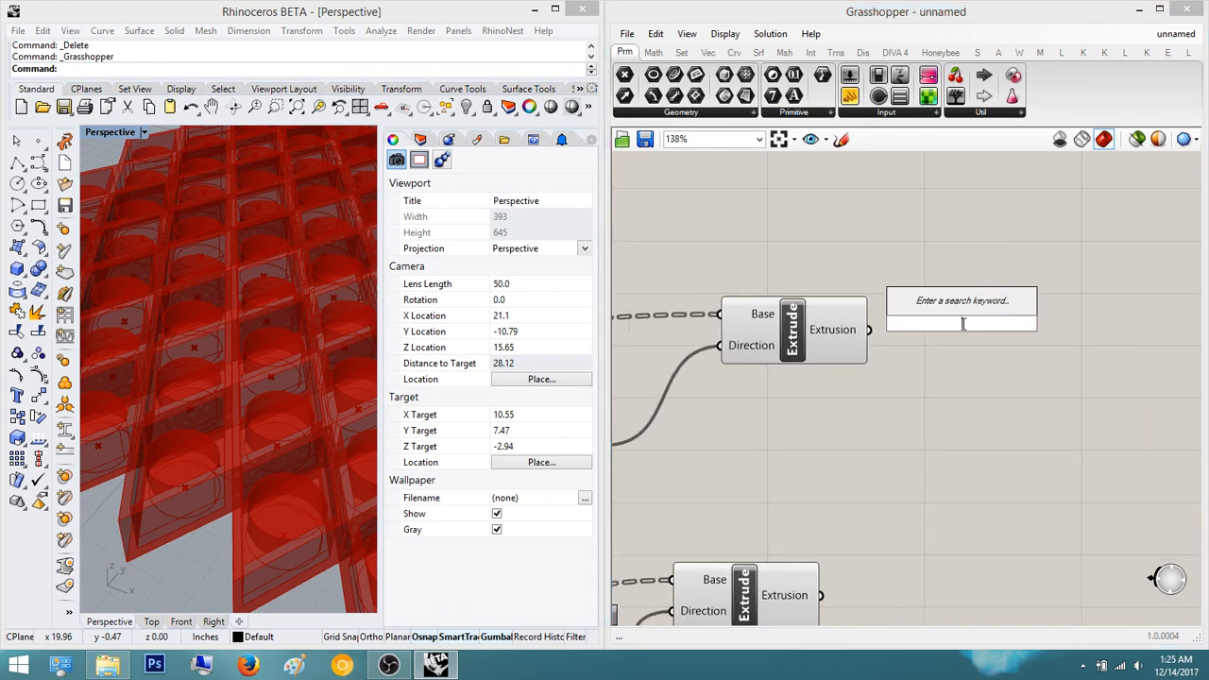
pyautogui.write('solid difference')
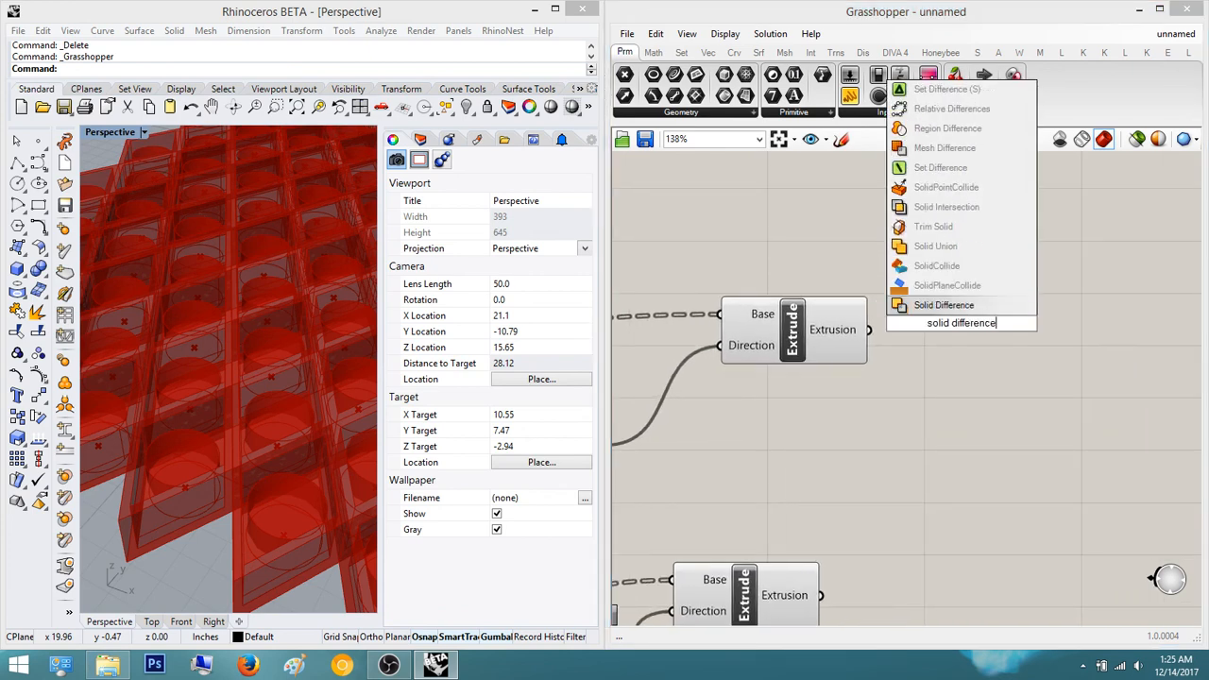
pyautogui.press('Return')
pyautogui.scroll(-2, 932, 170)
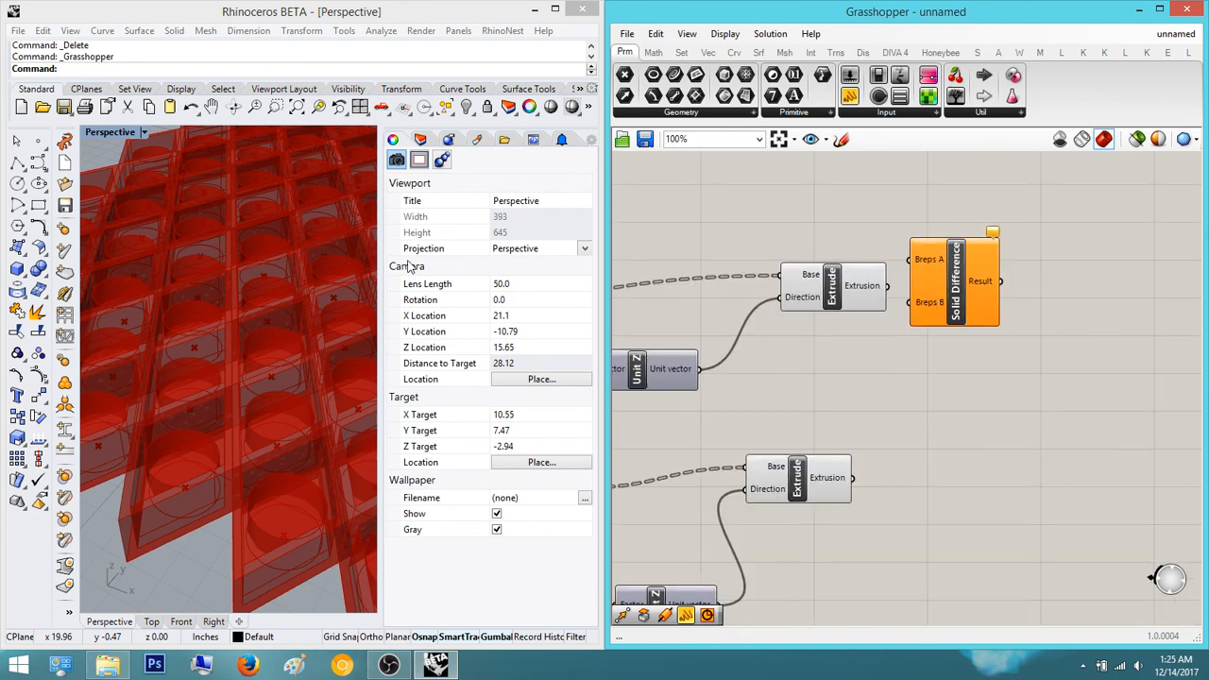
pyautogui.write('BooleanDifference')
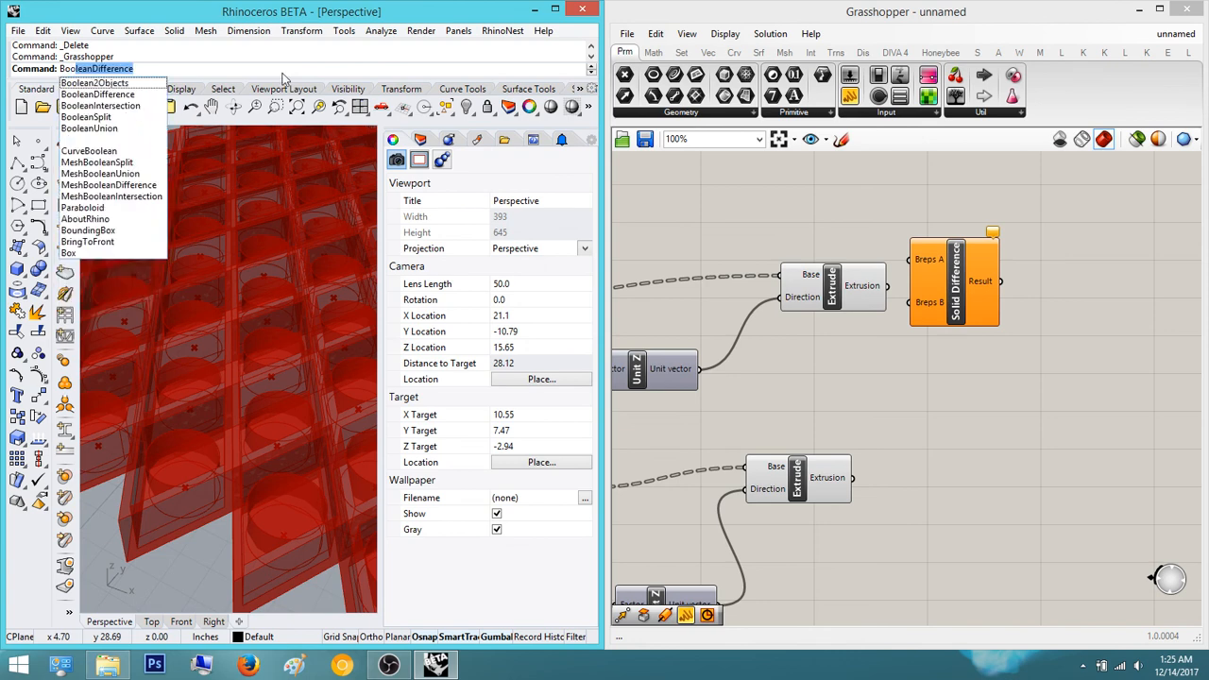
pyautogui.press('Return')
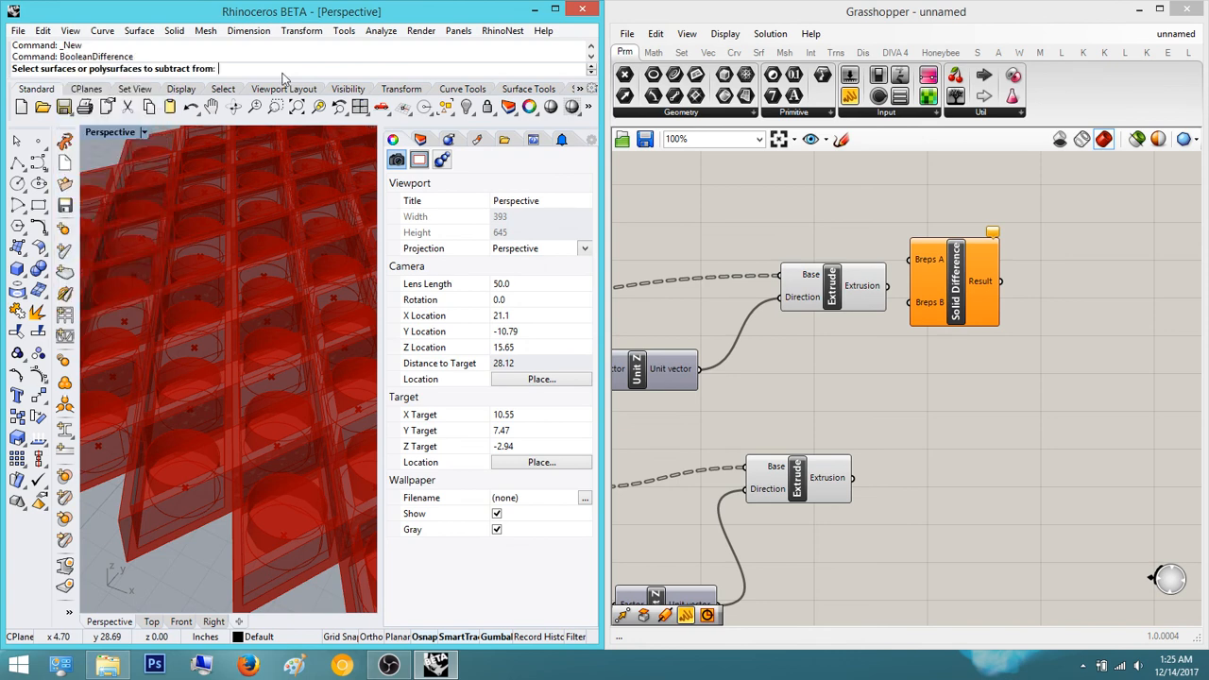
pyautogui.press('Escape')
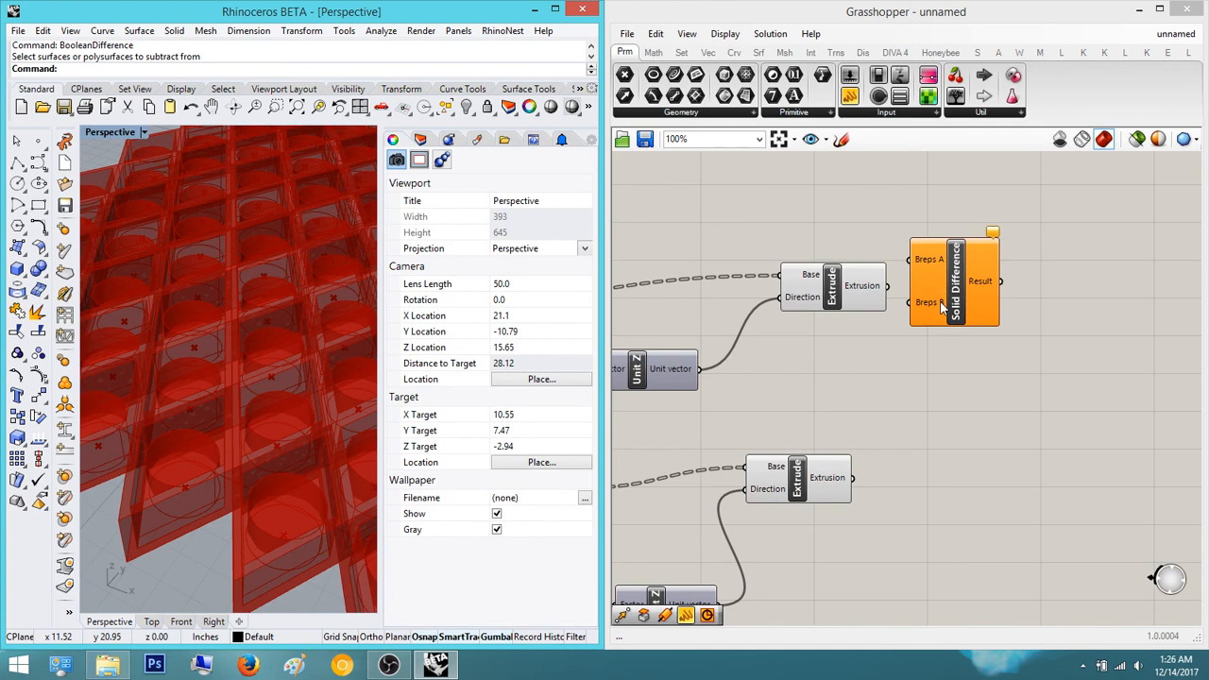
# - Rename the Breps A input of the Solid Difference component to "Subtract From"
pyautogui.scroll(3, 942, 305)
pyautogui.rightClick(902, 260)
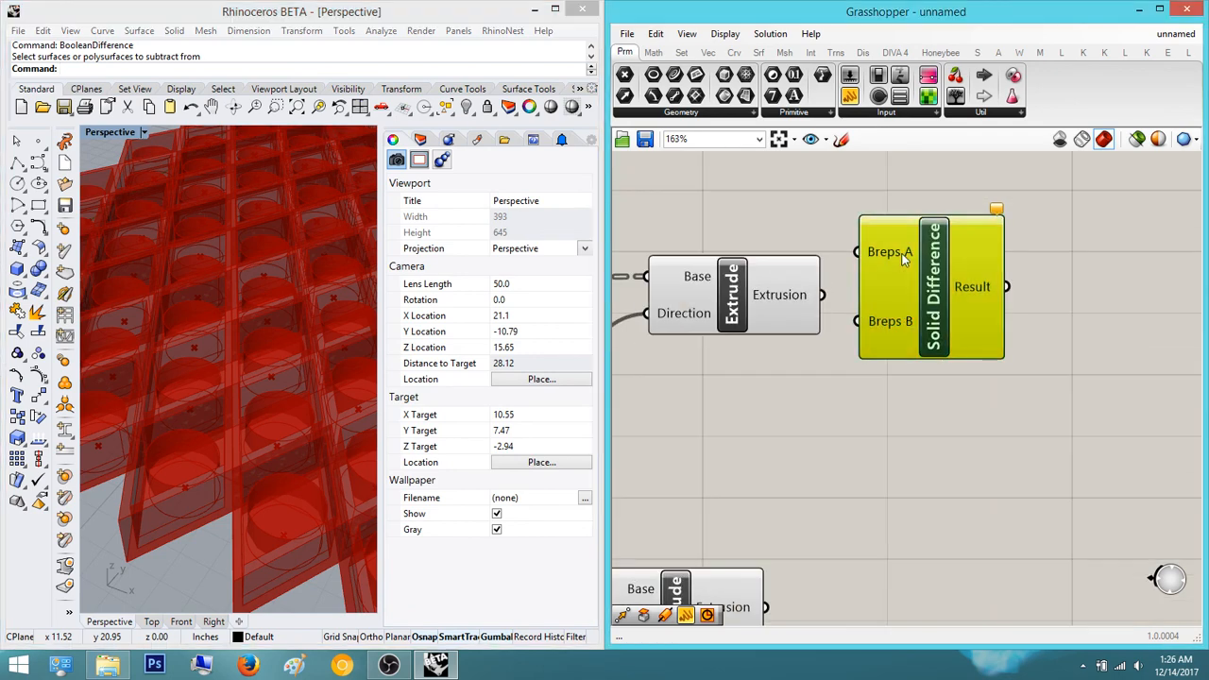
pyautogui.moveTo(985, 263); pyautogui.dragTo(914, 269)
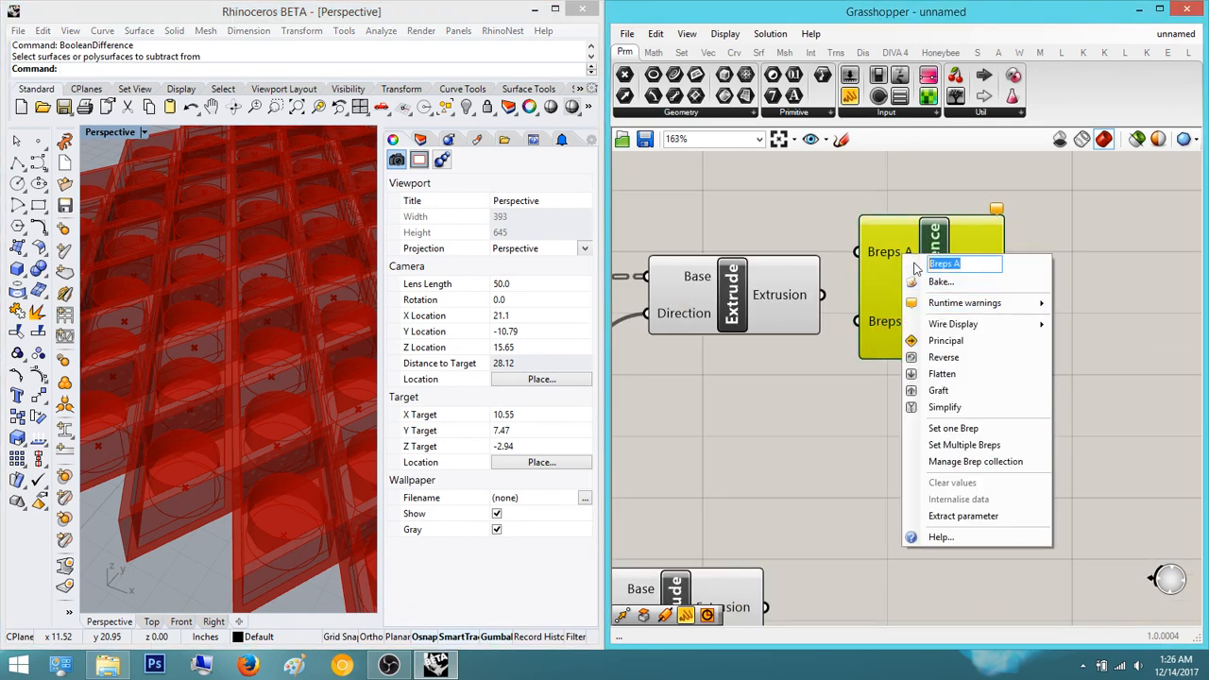
pyautogui.write('Subtrac')
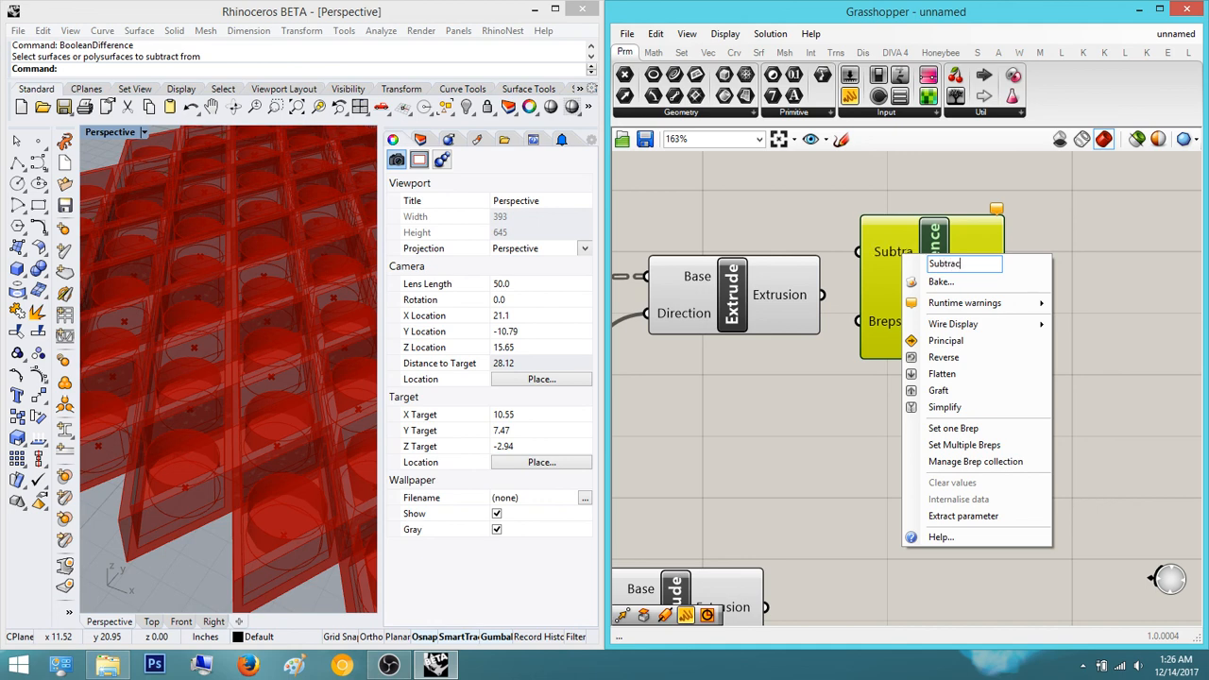
pyautogui.write('t From')
pyautogui.press('Return')
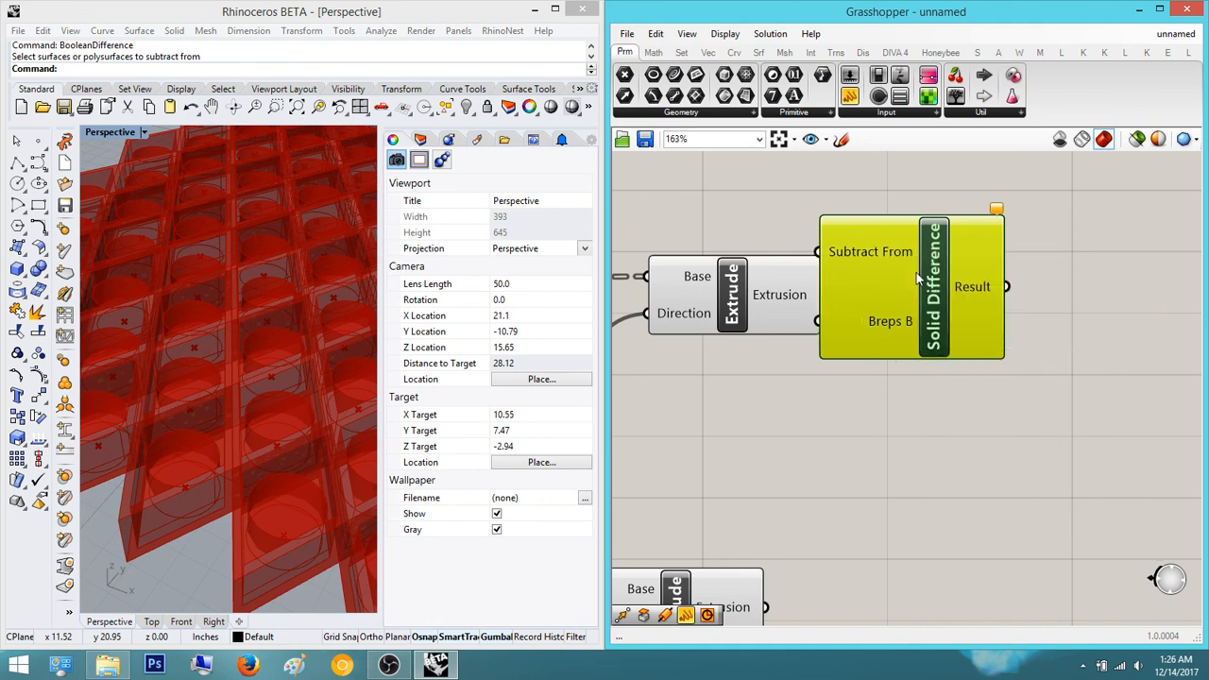
# - Rename the Breps B input of the Solid Difference component to "Subtract With"
pyautogui.rightClick(893, 324)
pyautogui.moveTo(981, 333); pyautogui.dragTo(876, 328)
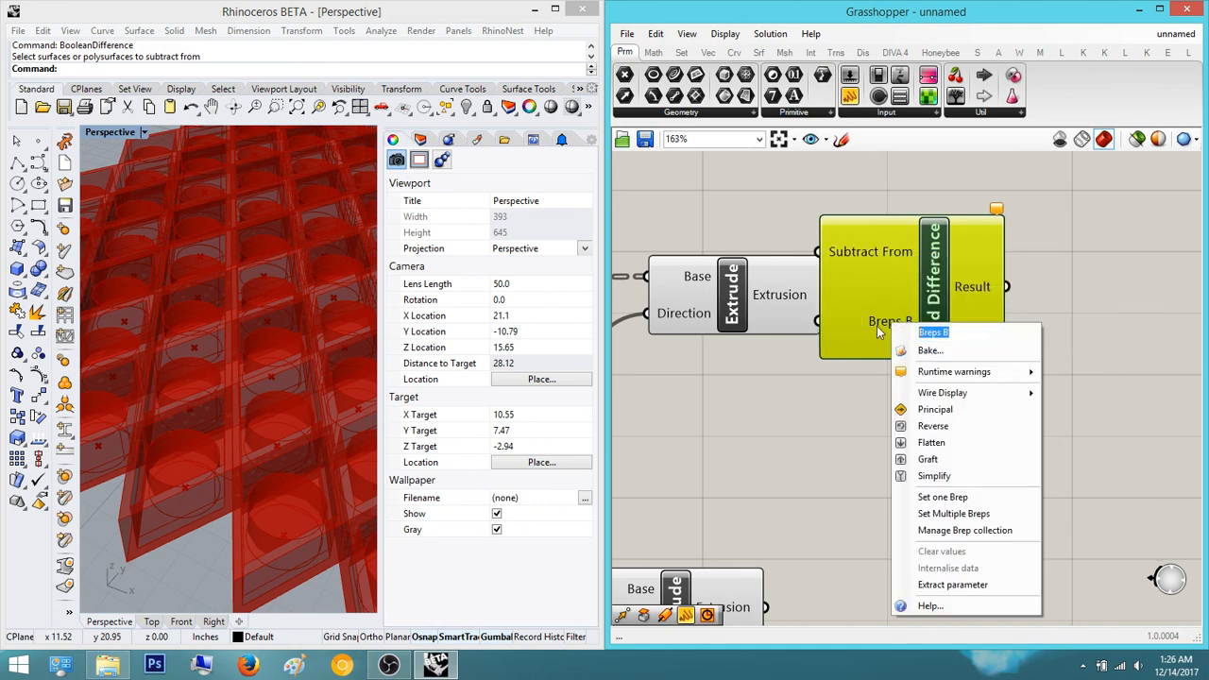
pyautogui.write('Subtract With')
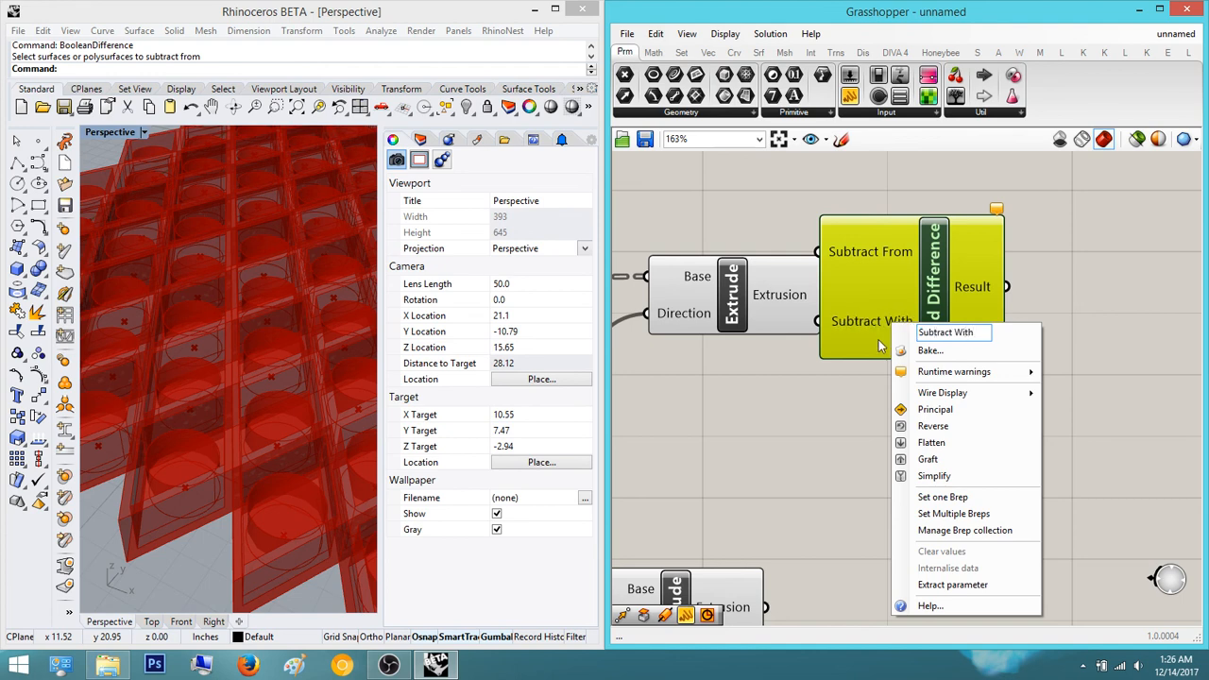
pyautogui.click(882, 405)
# - Move the Solid Difference component away from the inner panels' Extrude to make room for wiring, and select that Extrude
pyautogui.moveTo(881, 405); pyautogui.dragTo(786, 388, button='right')
pyautogui.moveTo(855, 286); pyautogui.dragTo(939, 291)
pyautogui.click(866, 372)
pyautogui.click(687, 274)
pyautogui.moveTo(687, 274); pyautogui.dragTo(728, 279, button='right')
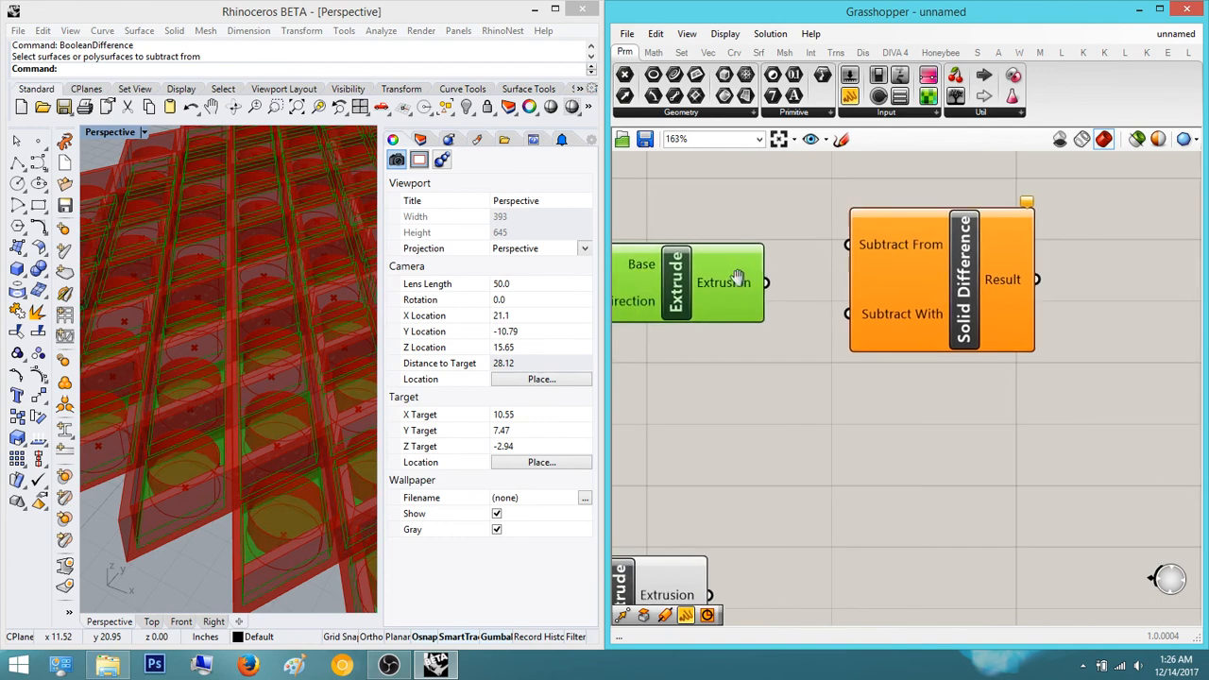
# - Wire the inner panels' Extrusion output into Subtract From and the Cap Holes Brep output into Subtract With
pyautogui.click(753, 238)
pyautogui.click(715, 280)
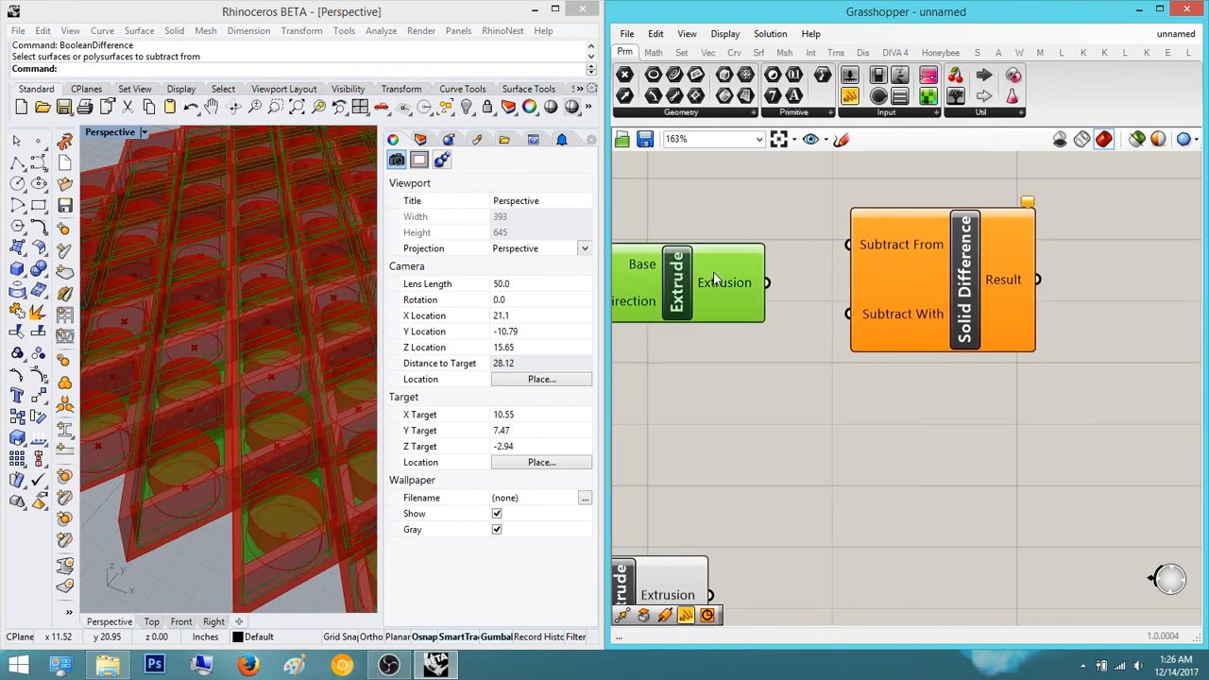
pyautogui.moveTo(753, 291); pyautogui.dragTo(848, 245)
pyautogui.moveTo(847, 324)
pyautogui.mouseDown()
pyautogui.moveTo(674, 315)
pyautogui.moveTo(822, 337)
pyautogui.moveTo(763, 397)
pyautogui.moveTo(844, 312)
pyautogui.mouseUp()
pyautogui.scroll(-5, 674, 315)
pyautogui.scroll(5, 763, 396)
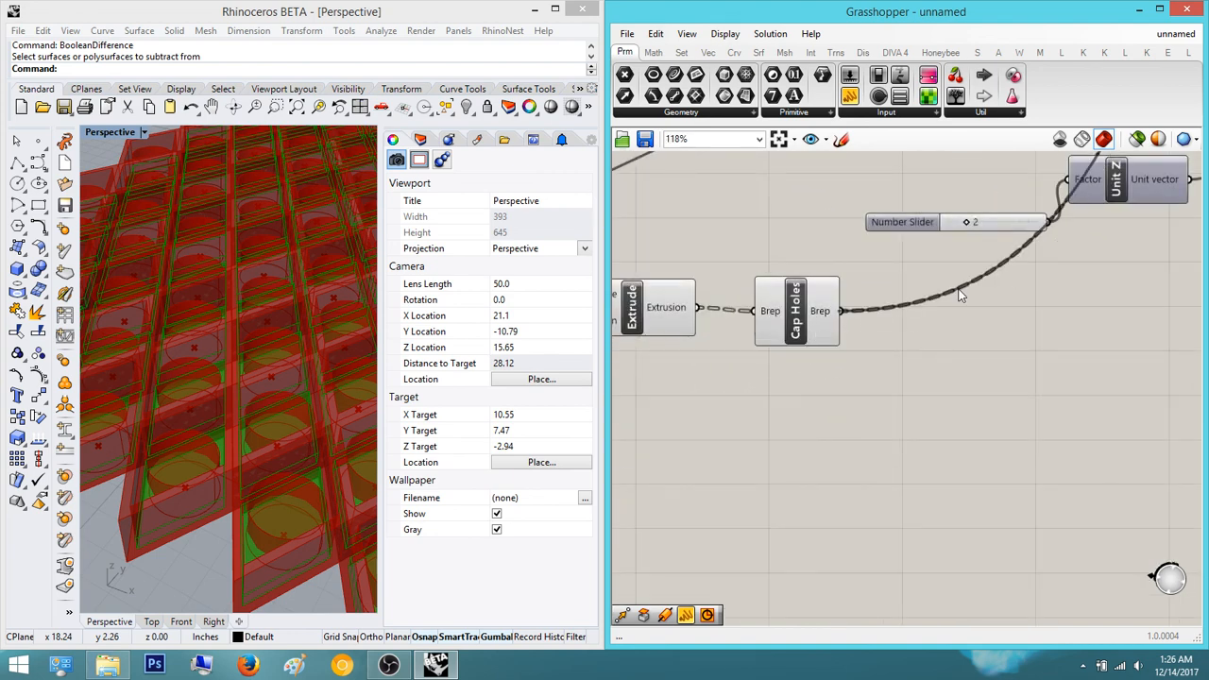
pyautogui.scroll(-3, 902, 412)
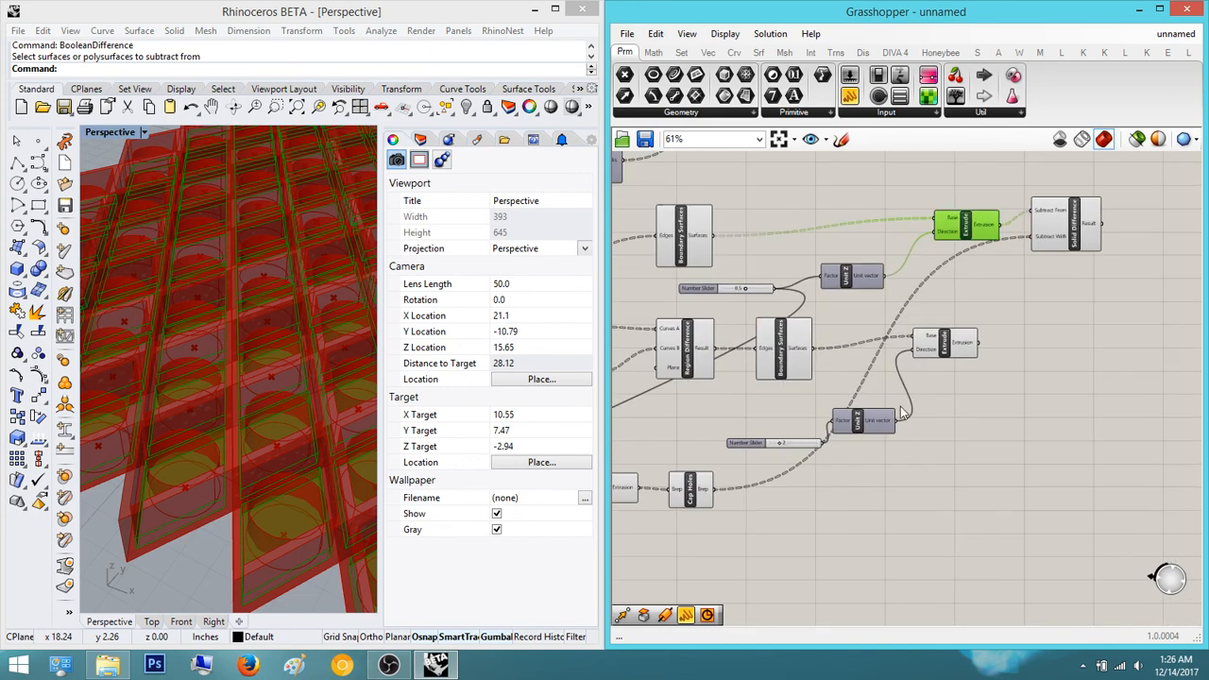
# - Turn off the preview of the inner panels' Extrude component that feeds Subtract From
pyautogui.moveTo(1032, 258); pyautogui.dragTo(933, 316, button='right')
pyautogui.scroll(2, 937, 312)
pyautogui.click(973, 282)
pyautogui.moveTo(278, 448); pyautogui.dragTo(211, 481, button='right')
pyautogui.scroll(2, 211, 480)
pyautogui.moveTo(789, 432); pyautogui.dragTo(850, 397, button='right')
pyautogui.click(924, 226)
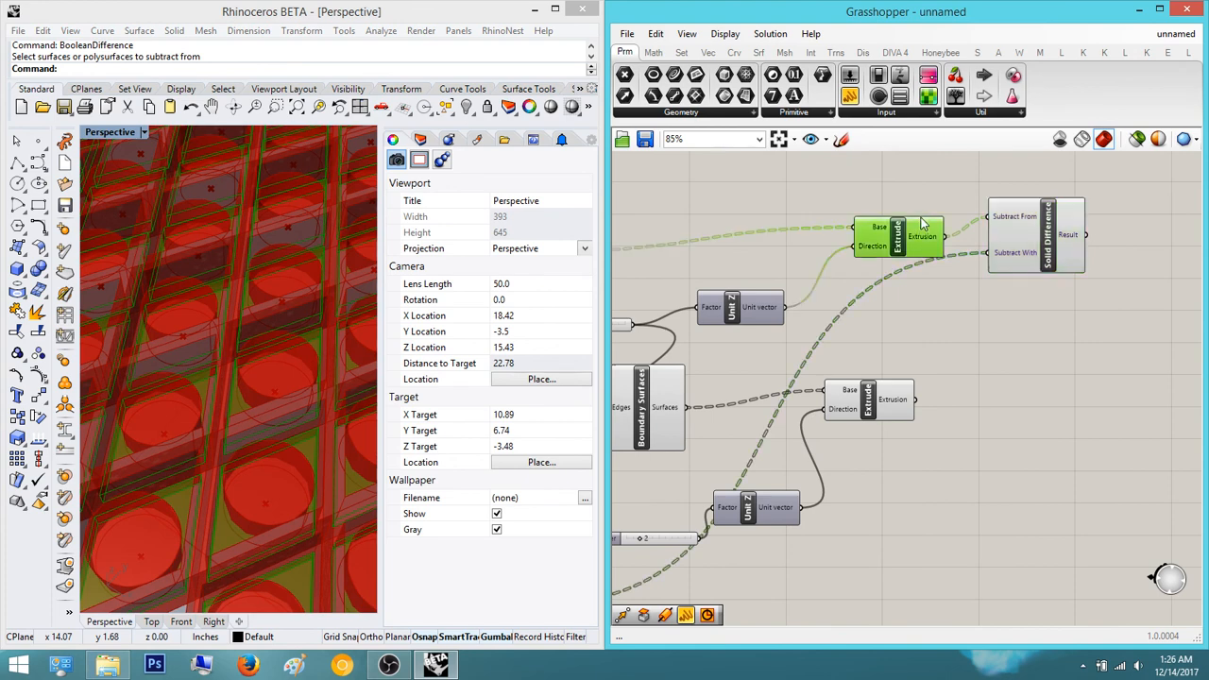
pyautogui.middleClick(913, 217)
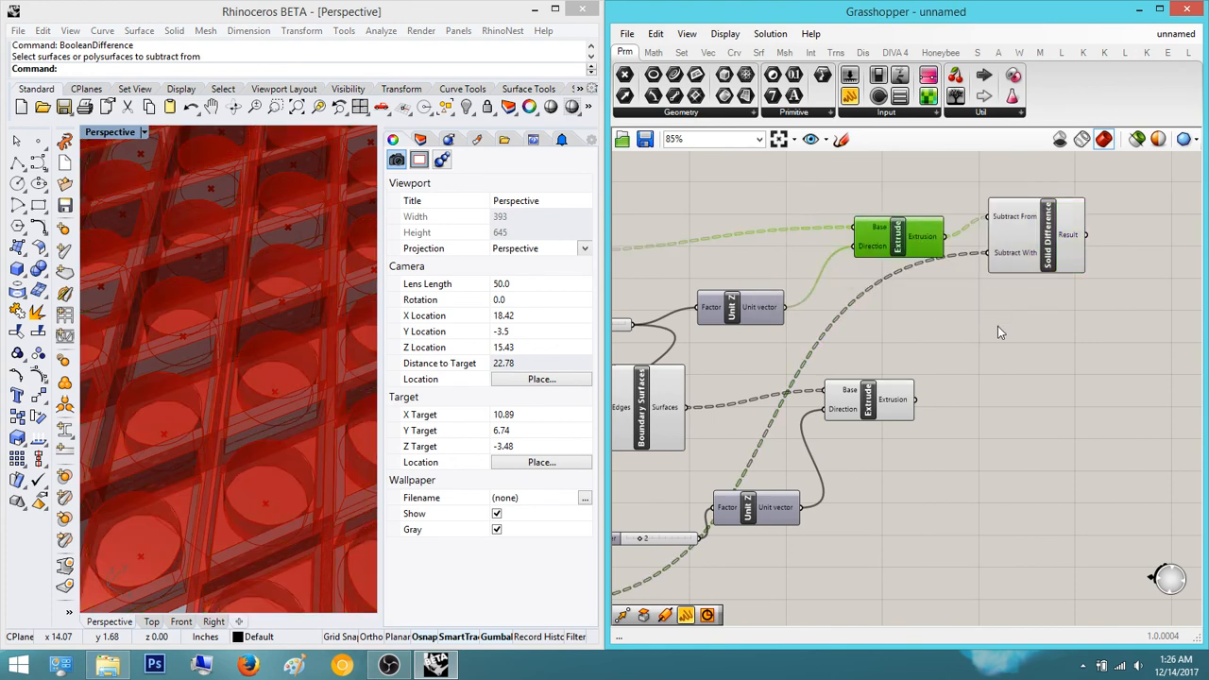
# - Turn off the preview of the Cap Holes component and of the circles' Extrude component feeding it
pyautogui.scroll(3, 998, 326)
pyautogui.middleClick(838, 376)
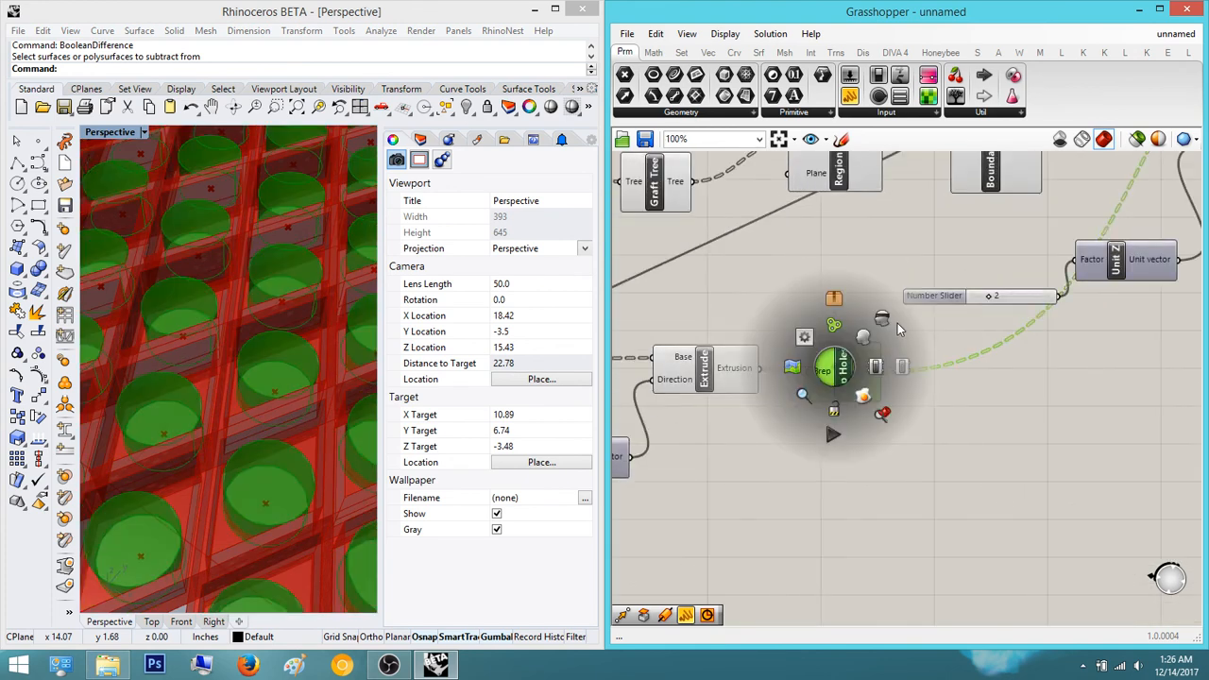
pyautogui.click(896, 325)
pyautogui.middleClick(710, 373)
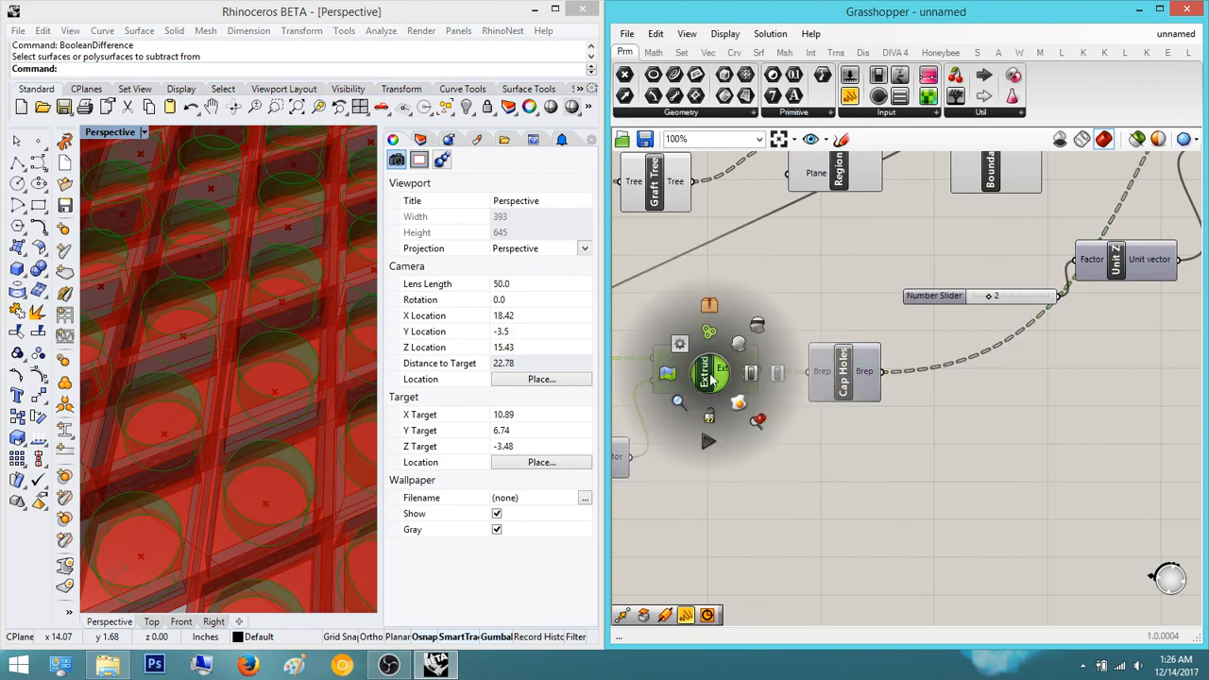
pyautogui.click(761, 326)
# - Move the Solid Difference component farther away from the inner panels' Extrude, leaving it selected
pyautogui.scroll(-3, 806, 359)
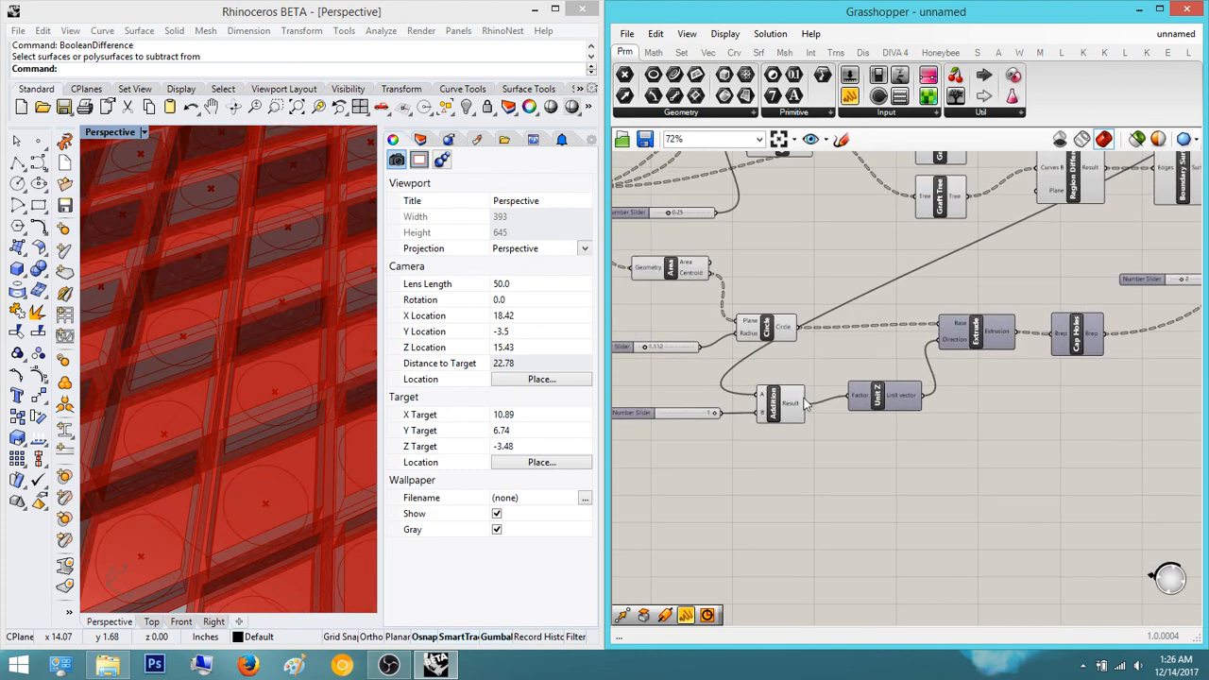
pyautogui.moveTo(804, 399); pyautogui.dragTo(884, 414, button='right')
pyautogui.scroll(-3, 951, 359)
pyautogui.moveTo(950, 359); pyautogui.dragTo(792, 438, button='right')
pyautogui.moveTo(1083, 370); pyautogui.dragTo(796, 437, button='right')
pyautogui.scroll(5, 850, 376)
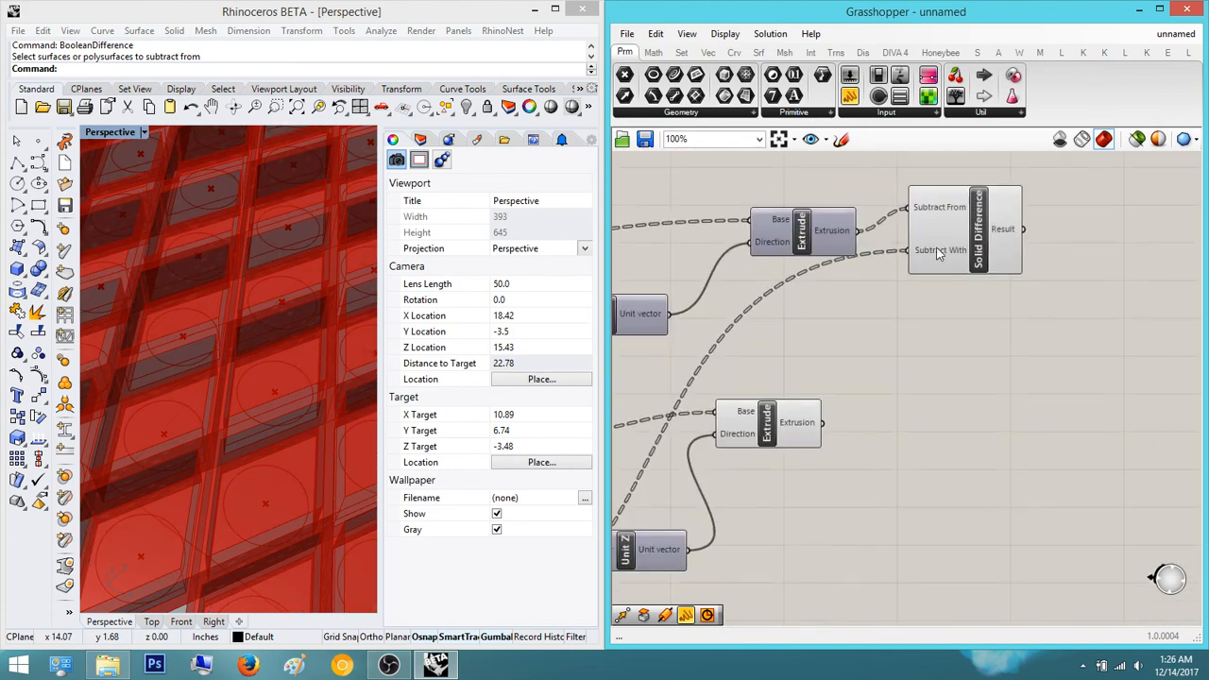
pyautogui.moveTo(938, 253); pyautogui.dragTo(1009, 262)
# - Examine the Solid Difference result in the Rhino perspective view to check which panels have circular holes
pyautogui.moveTo(296, 453); pyautogui.dragTo(312, 417, button='right')
pyautogui.scroll(-4, 288, 409)
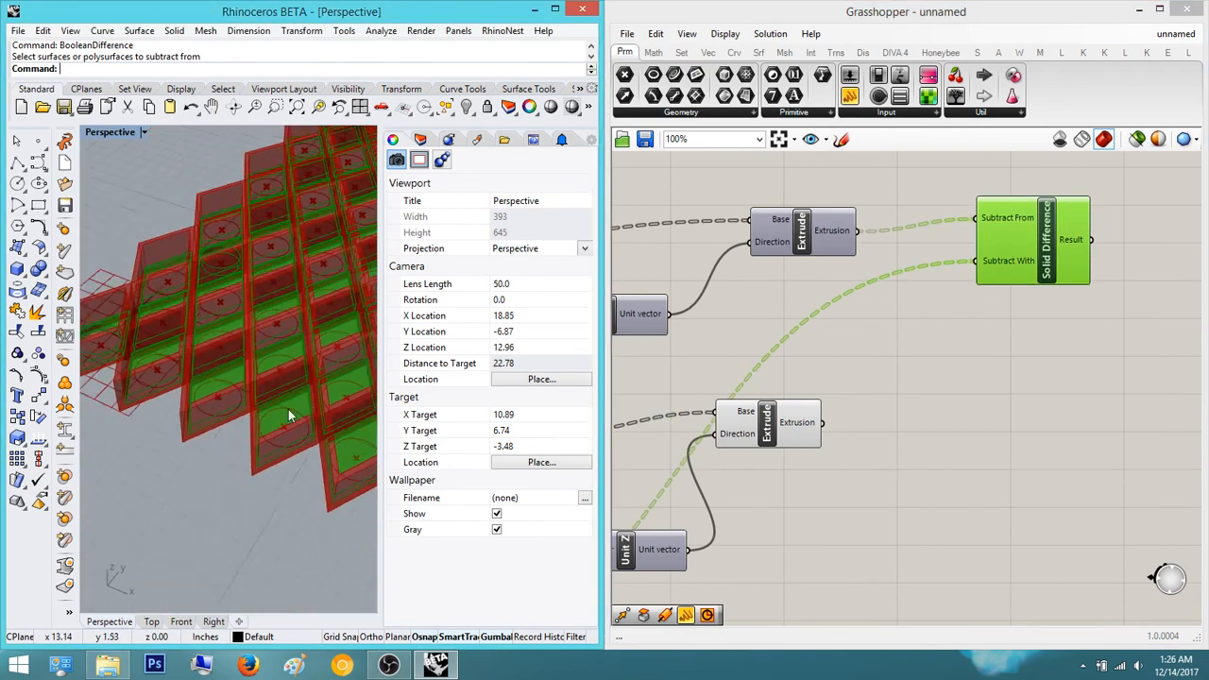
pyautogui.keyDown('shift'); pyautogui.moveTo(211, 426); pyautogui.dragTo(346, 459, button='right'); pyautogui.keyUp('shift')
pyautogui.scroll(6, 255, 412)
pyautogui.moveTo(255, 412); pyautogui.dragTo(274, 428, button='right')
pyautogui.moveTo(306, 381); pyautogui.dragTo(276, 410, button='right')
pyautogui.scroll(-2, 276, 410)
pyautogui.keyDown('shift'); pyautogui.moveTo(276, 410); pyautogui.dragTo(170, 465, button='right'); pyautogui.keyUp('shift')
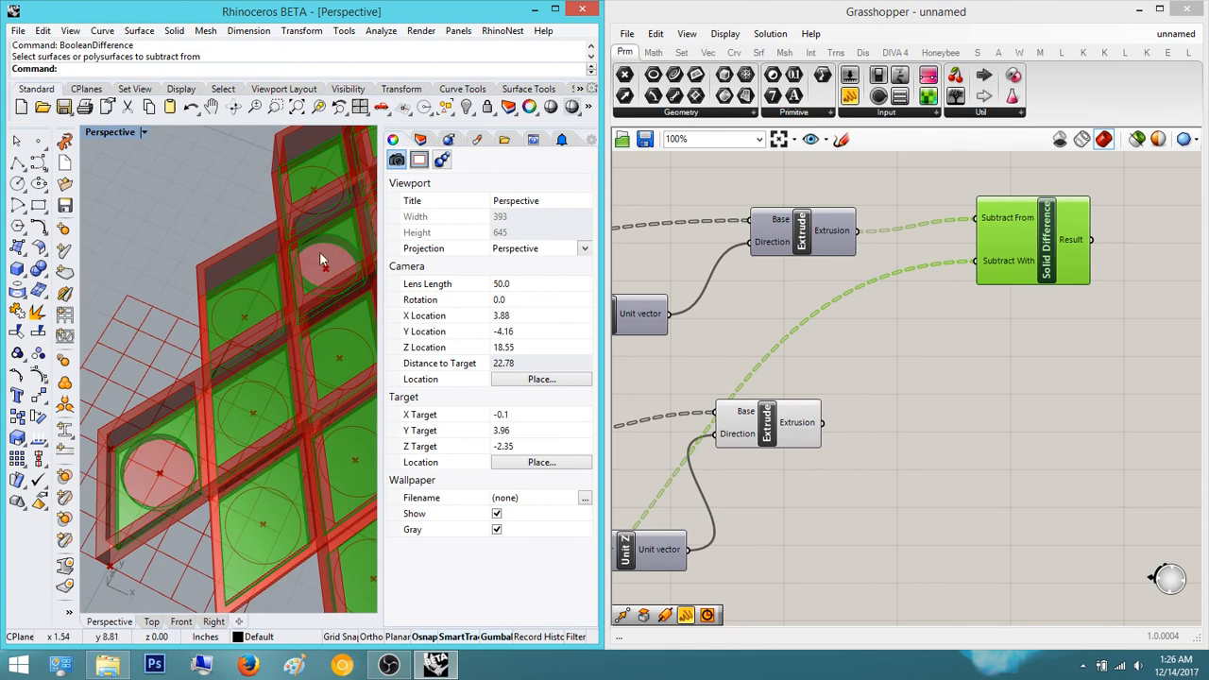
pyautogui.moveTo(741, 397); pyautogui.dragTo(962, 365, button='right')
pyautogui.scroll(-4, 962, 364)
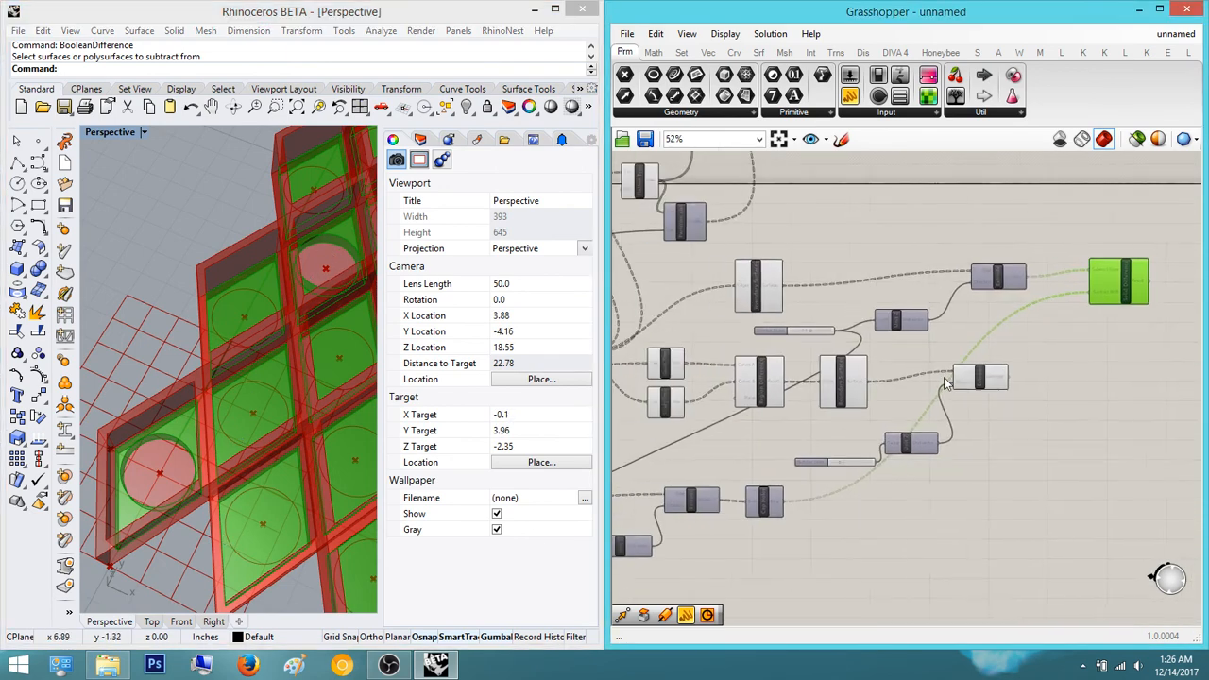
pyautogui.scroll(3, 926, 375)
pyautogui.moveTo(838, 378); pyautogui.dragTo(1106, 376, button='right')
pyautogui.keyDown('shift'); pyautogui.moveTo(242, 508); pyautogui.dragTo(275, 249, button='right'); pyautogui.keyUp('shift')
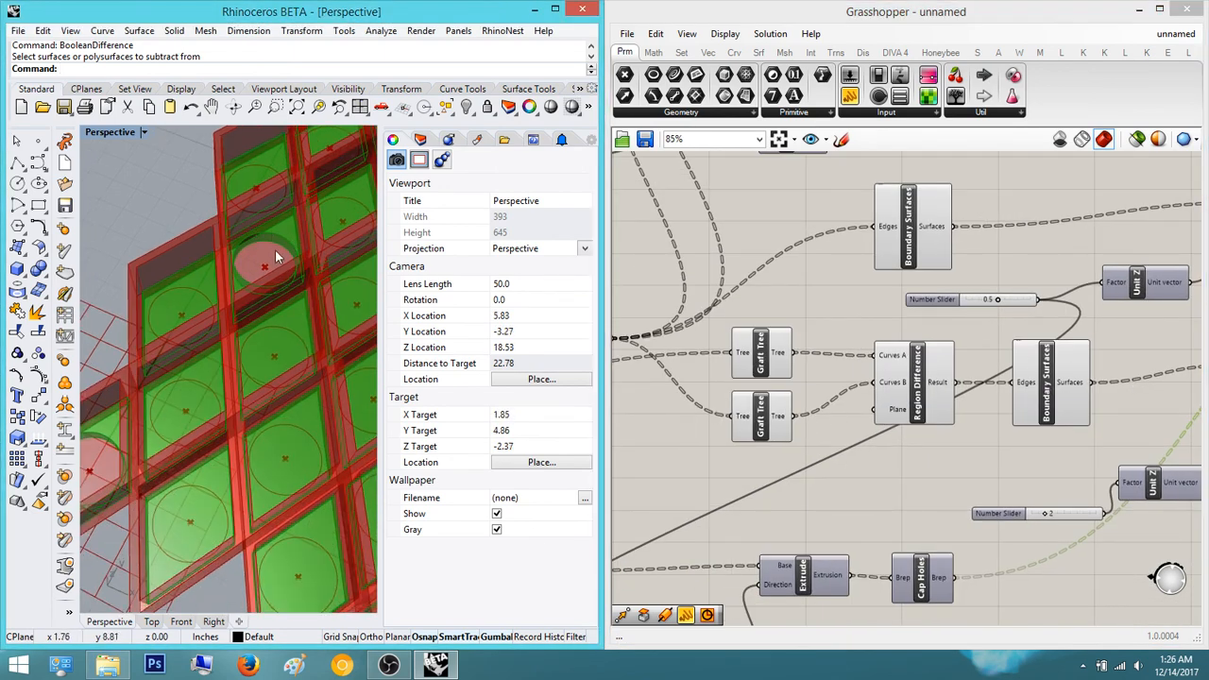
# - Inspect the data branches of the inner panels' Extrusion output and check the Cap Holes output that feeds the subtraction
pyautogui.click(1122, 438)
pyautogui.moveTo(1122, 439); pyautogui.dragTo(793, 416, button='right')
pyautogui.scroll(-2, 793, 417)
pyautogui.scroll(3, 942, 289)
pyautogui.moveTo(939, 244)
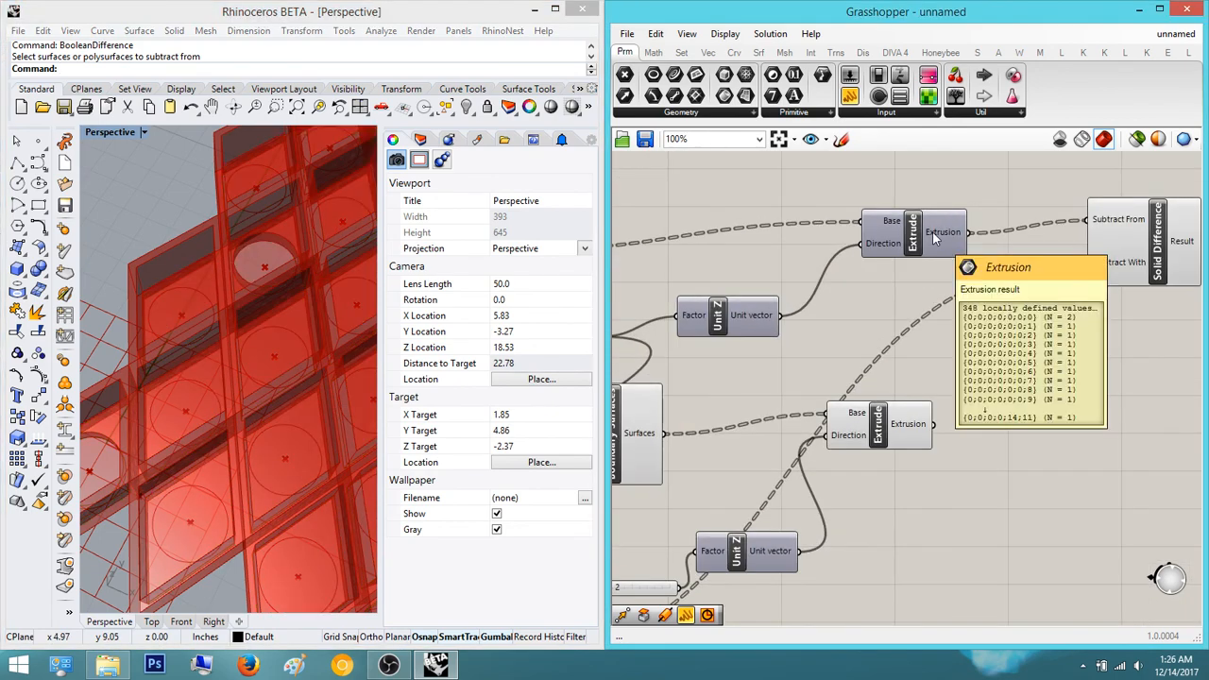
pyautogui.scroll(-3, 971, 331)
pyautogui.scroll(4, 973, 330)
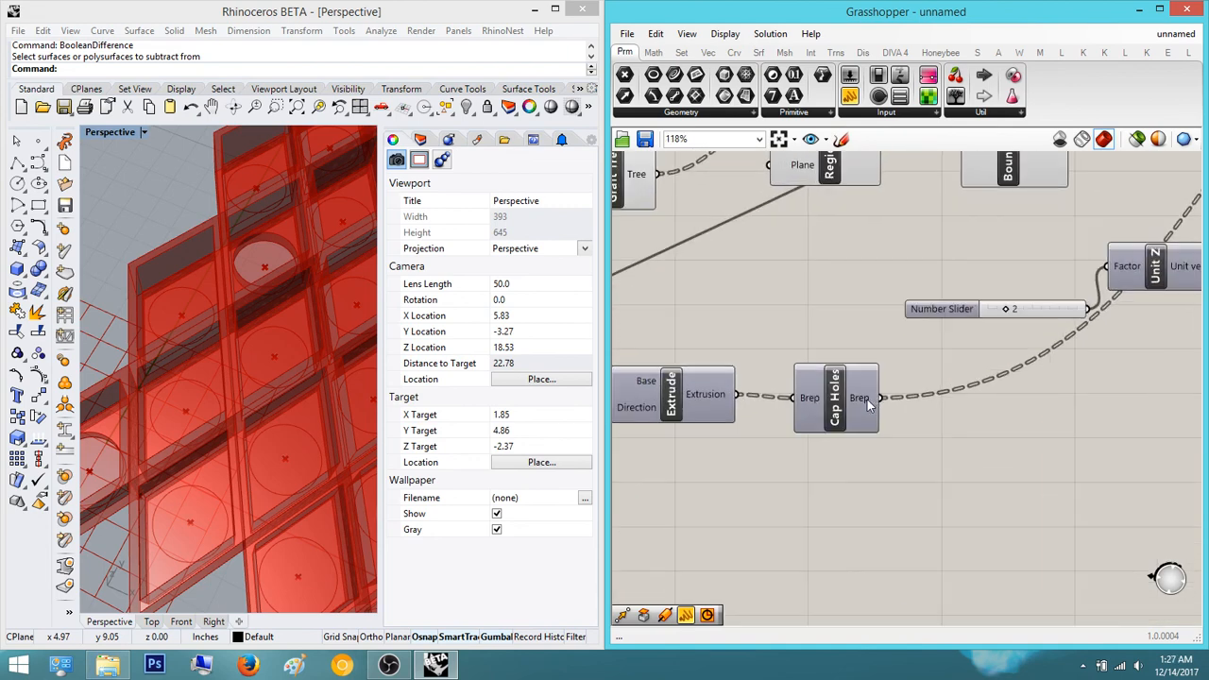
pyautogui.scroll(-4, 869, 404)
pyautogui.moveTo(901, 321); pyautogui.dragTo(880, 336, button='right')
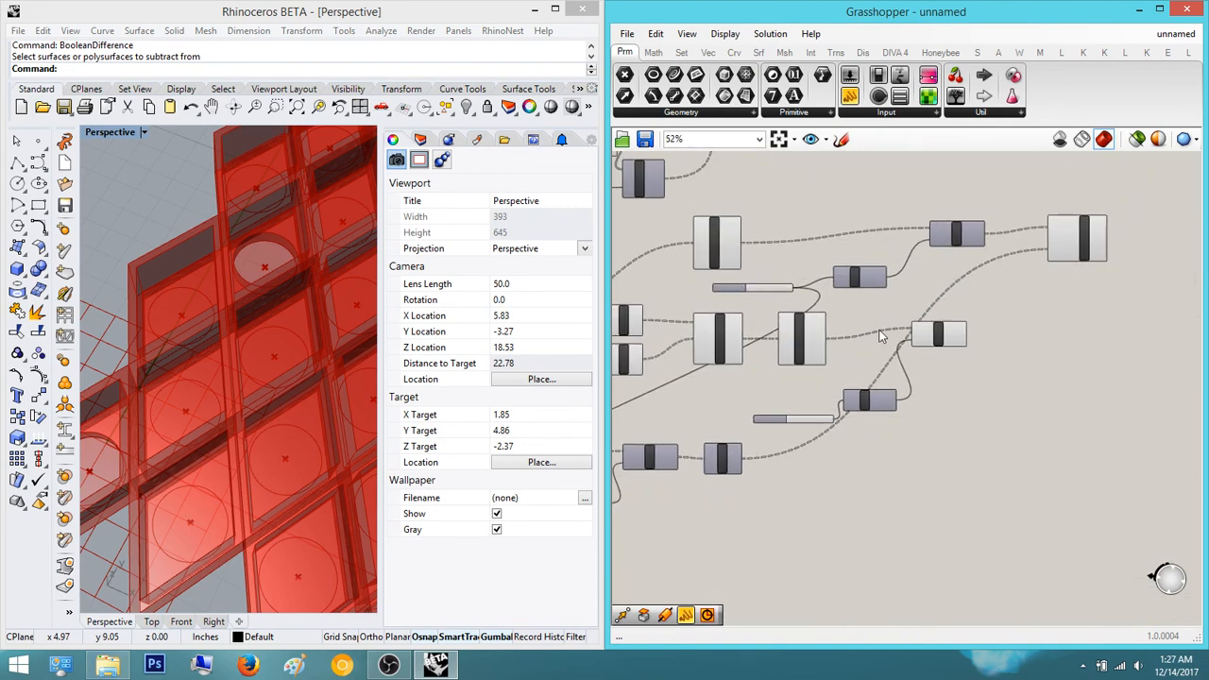
# - Move the frames' Extrude component farther away from its Boundary Surfaces component
pyautogui.scroll(2, 916, 330)
pyautogui.moveTo(980, 350); pyautogui.dragTo(1040, 361)
pyautogui.click(1067, 362)
pyautogui.moveTo(1149, 317); pyautogui.dragTo(1048, 333, button='right')
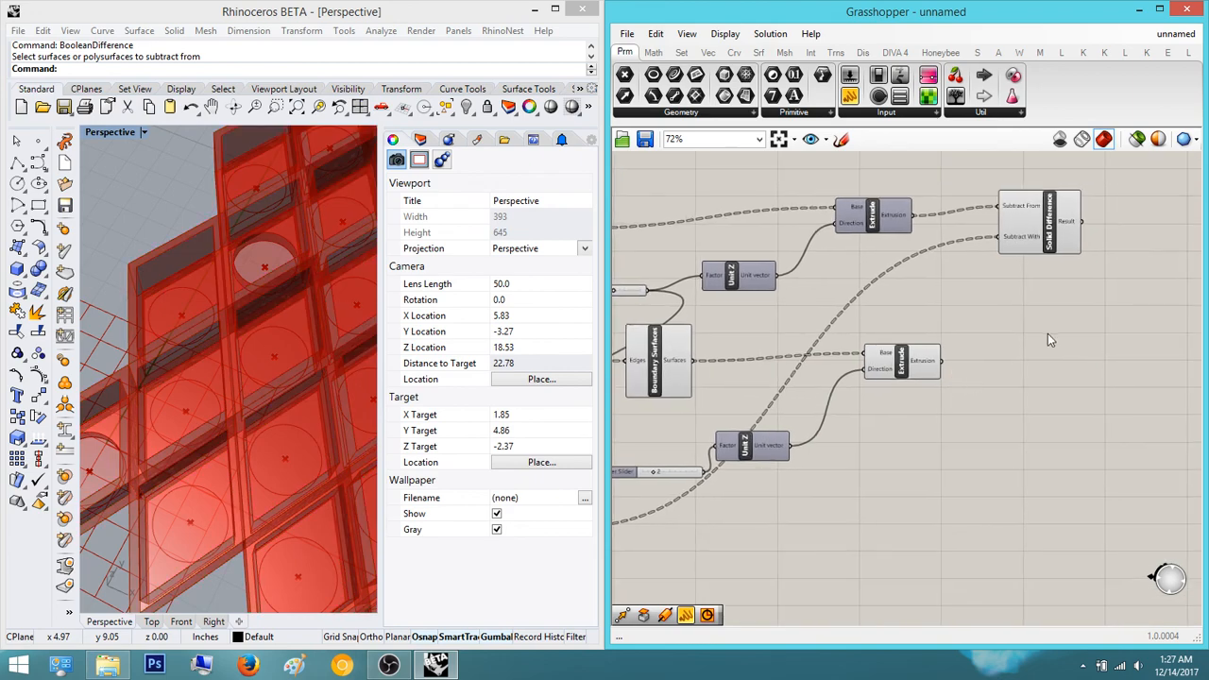
pyautogui.doubleClick(1048, 334)
pyautogui.doubleClick(1021, 400)
pyautogui.click(931, 452)
pyautogui.scroll(-3, 921, 444)
pyautogui.moveTo(900, 430); pyautogui.dragTo(1022, 298, button='right')
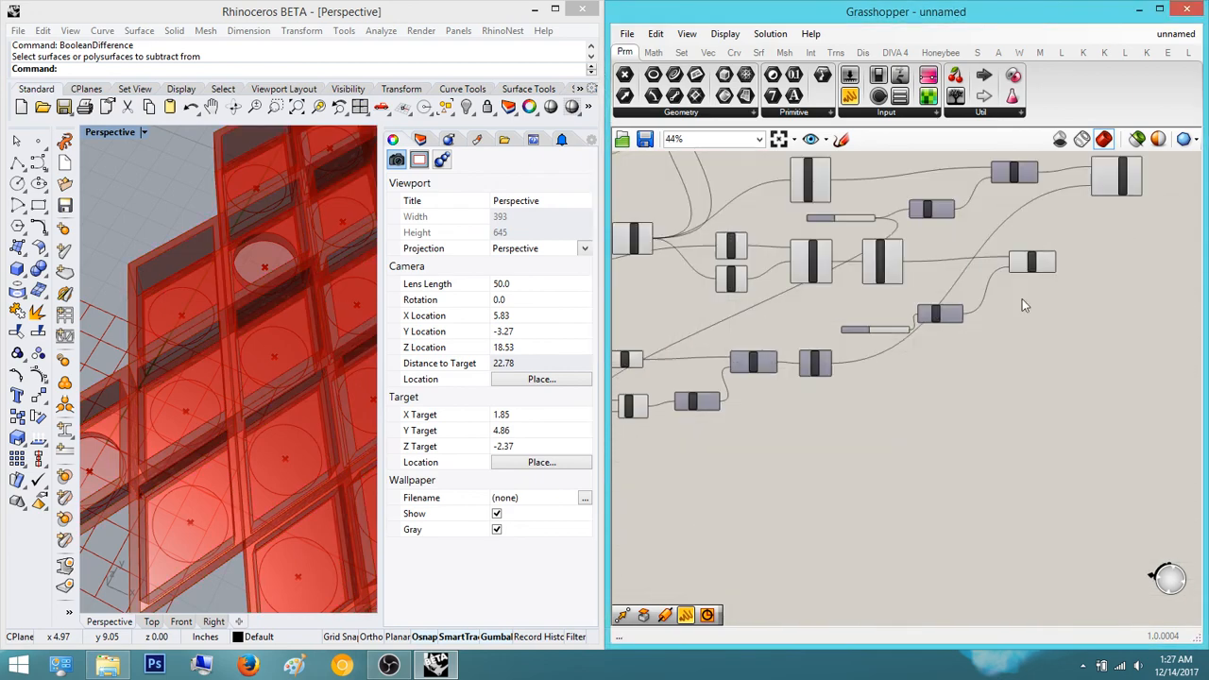
pyautogui.moveTo(731, 255); pyautogui.dragTo(855, 243, button='right')
pyautogui.scroll(3, 856, 243)
pyautogui.scroll(-3, 856, 243)
pyautogui.moveTo(1130, 293); pyautogui.dragTo(953, 355, button='right')
pyautogui.scroll(3, 953, 355)
pyautogui.moveTo(860, 434); pyautogui.dragTo(909, 469, button='right')
# - Try placing a Graft Tree component beside the Cap Holes Brep output, and delete it again
pyautogui.scroll(5, 786, 475)
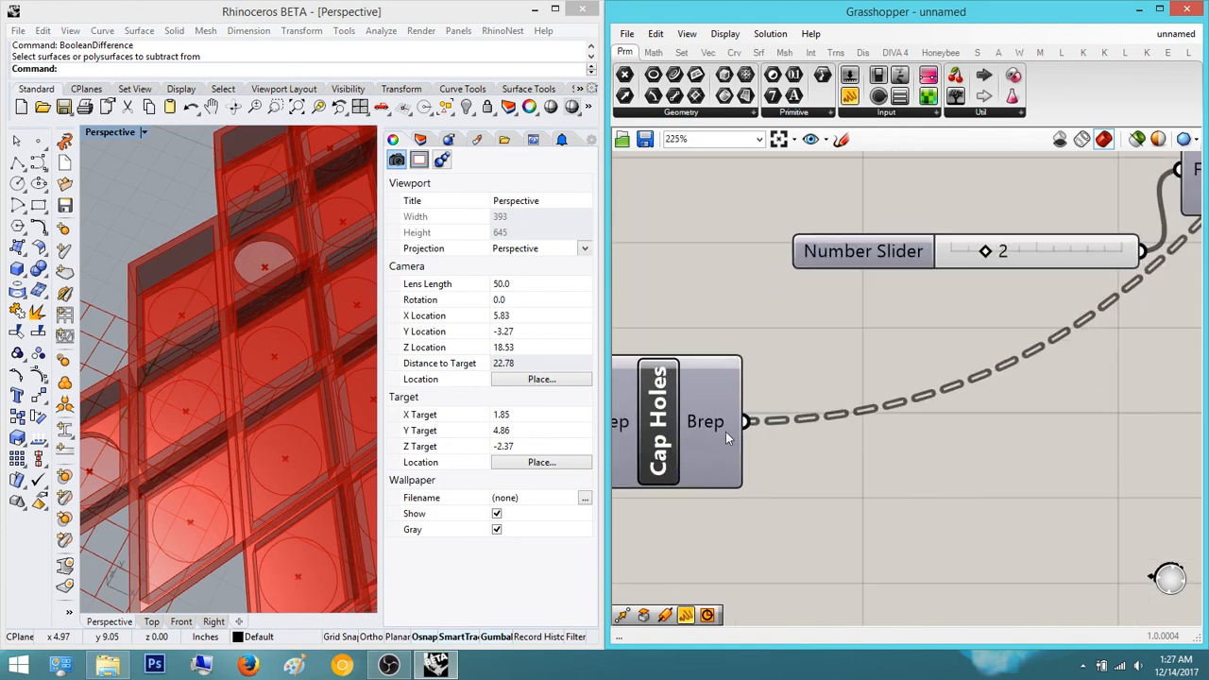
pyautogui.moveTo(728, 426); pyautogui.dragTo(889, 422, button='right')
pyautogui.doubleClick(967, 477)
pyautogui.write('graft')
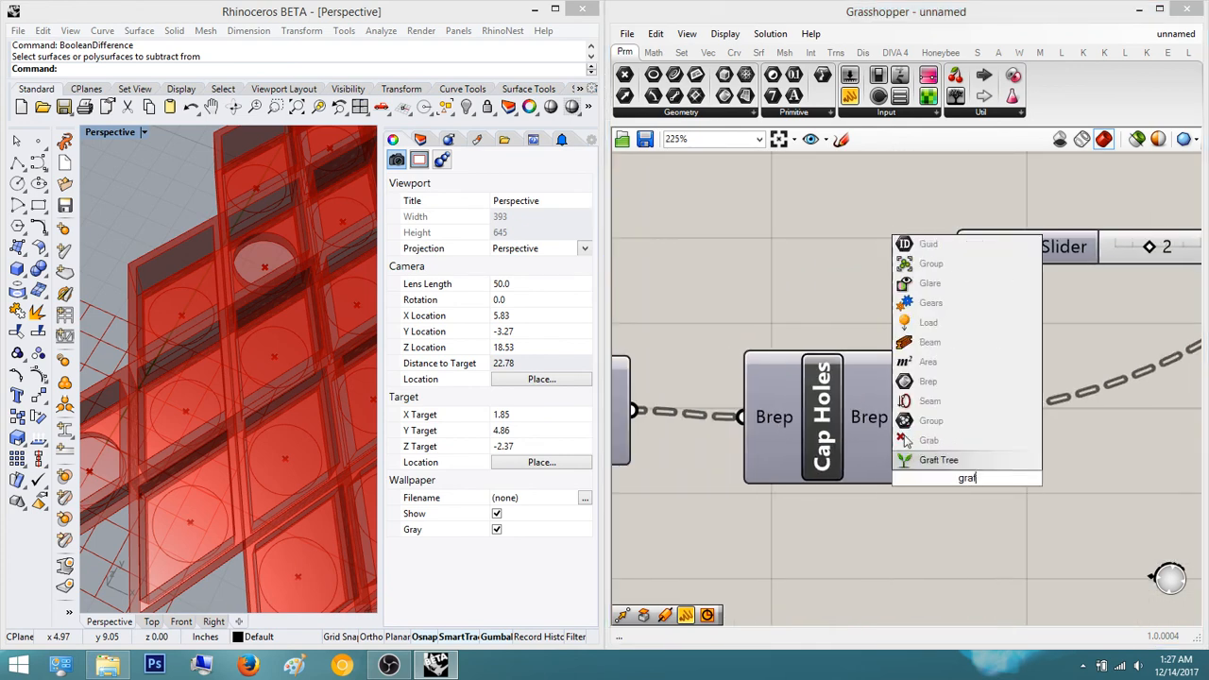
pyautogui.click(977, 466)
pyautogui.scroll(3, 956, 478)
pyautogui.moveTo(838, 477); pyautogui.dragTo(875, 378)
pyautogui.moveTo(1035, 497); pyautogui.dragTo(896, 491, button='right')
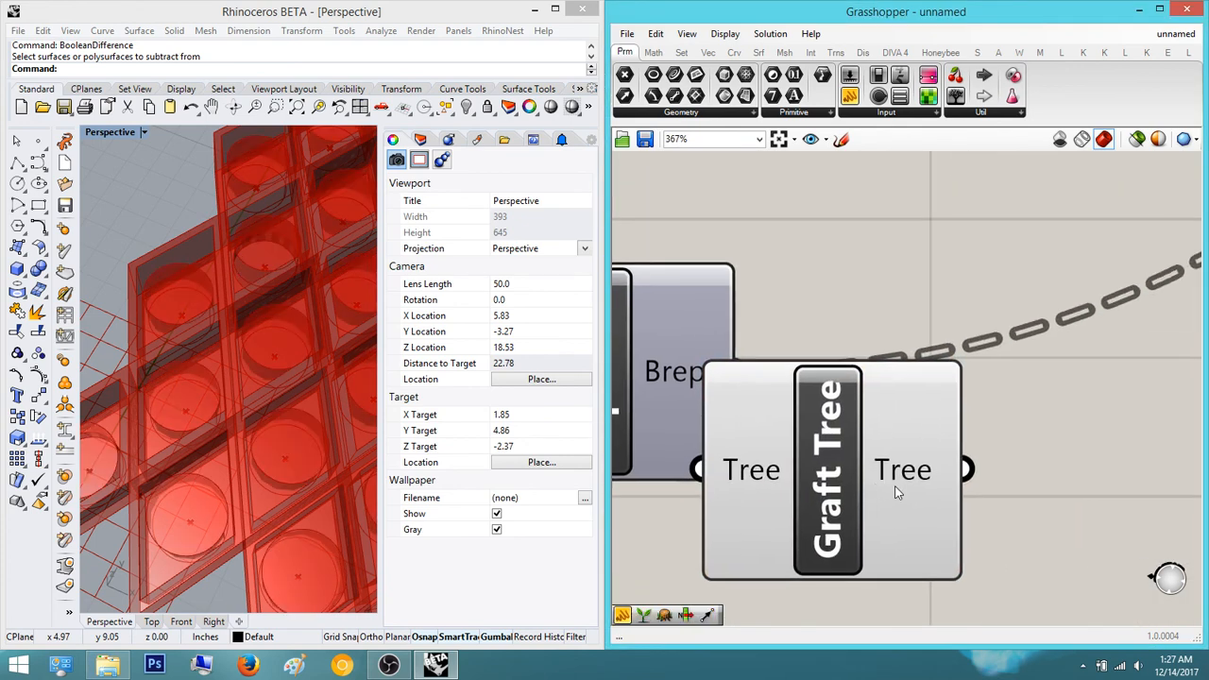
pyautogui.moveTo(940, 408); pyautogui.dragTo(1080, 386)
pyautogui.press('Delete')
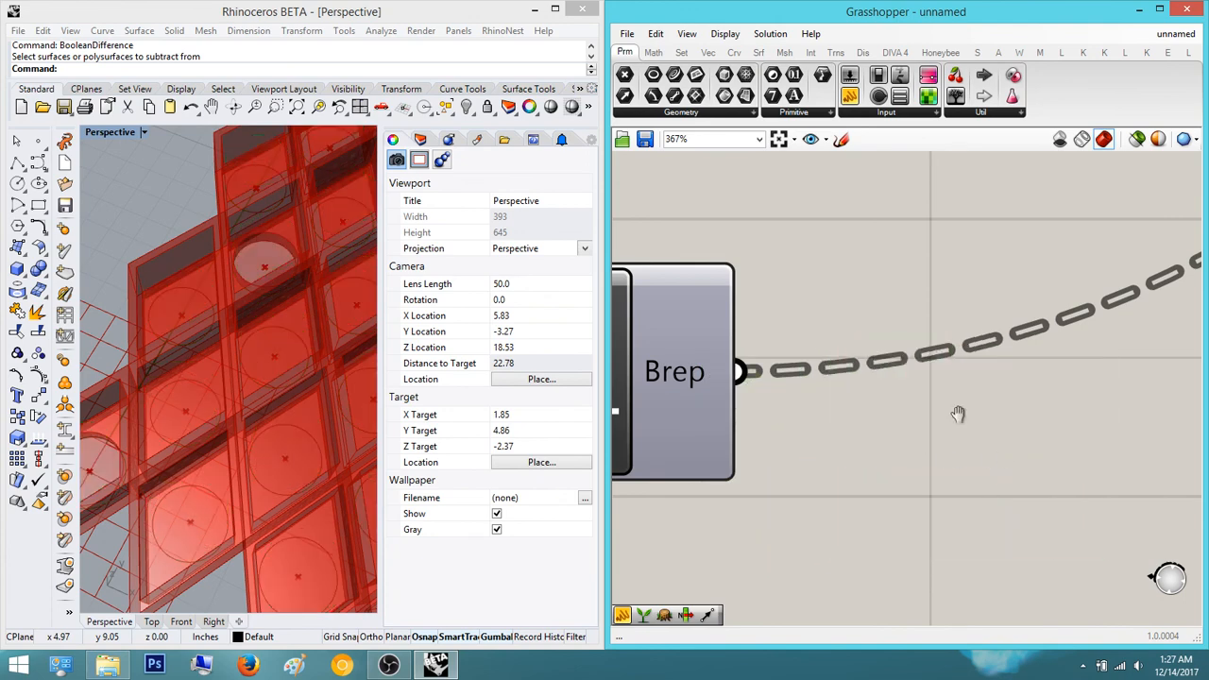
# - Graft the Brep output of the Cap Holes component directly on the parameter
pyautogui.moveTo(958, 412); pyautogui.dragTo(1039, 384, button='right')
pyautogui.rightClick(760, 343)
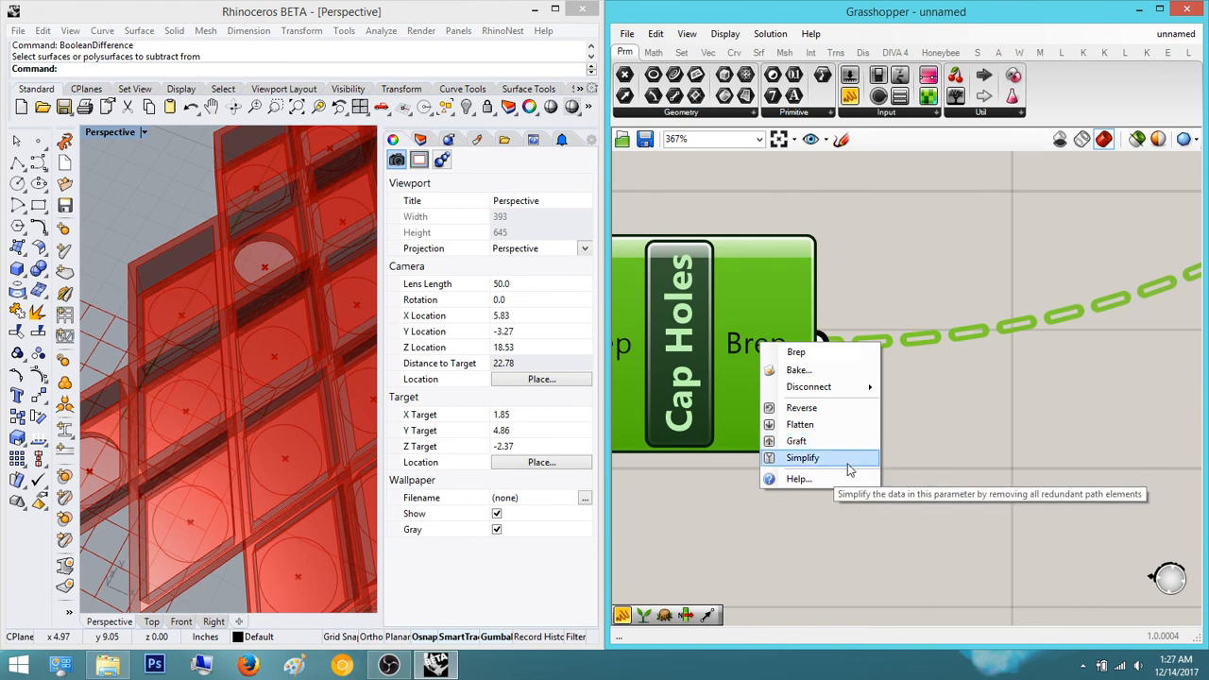
pyautogui.click(909, 426)
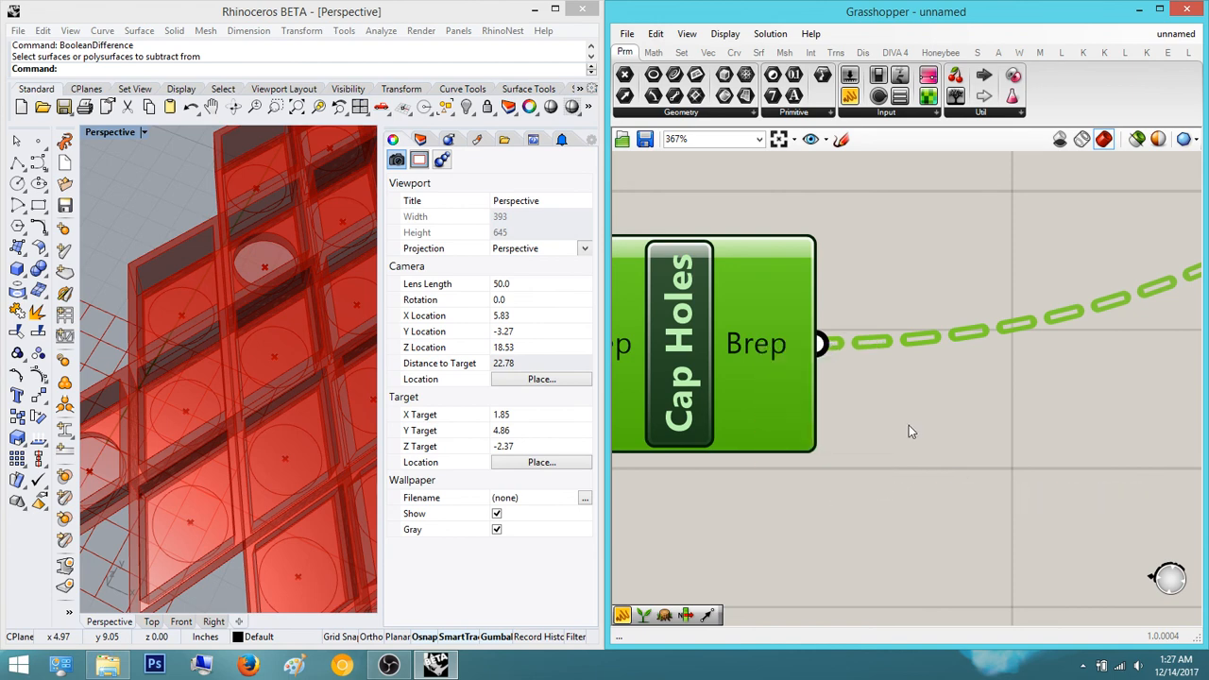
pyautogui.moveTo(778, 372); pyautogui.dragTo(841, 385, button='right')
pyautogui.scroll(3, 844, 392)
pyautogui.rightClick(808, 346)
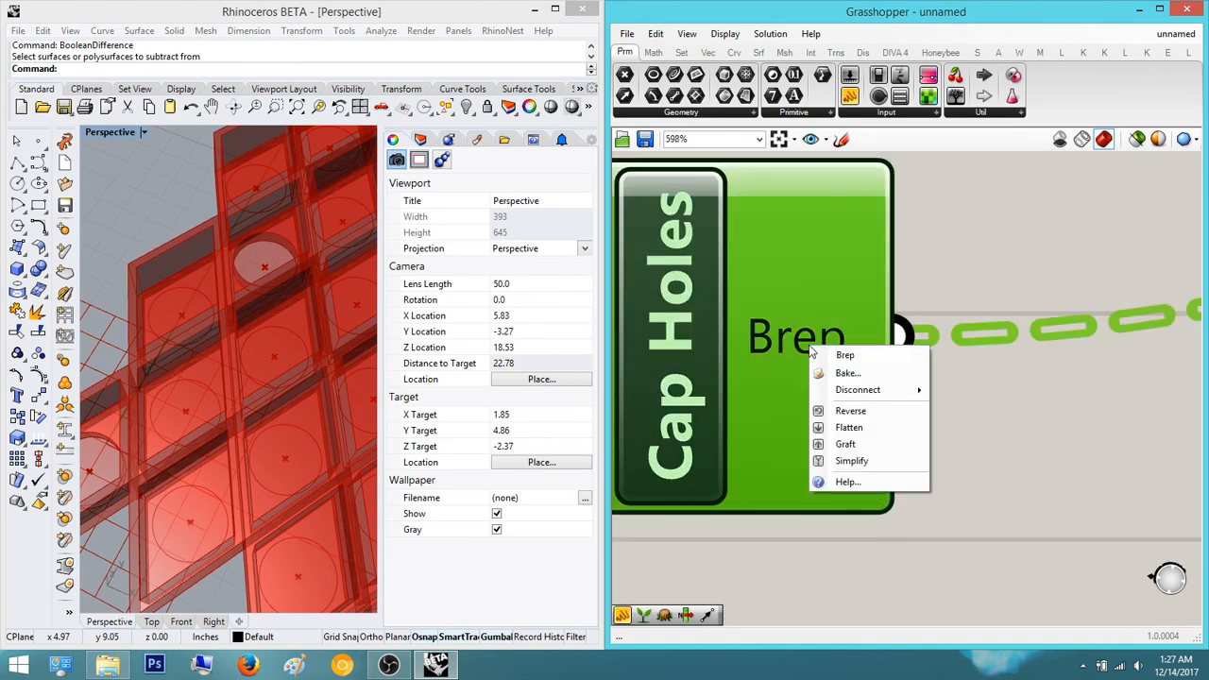
pyautogui.click(847, 444)
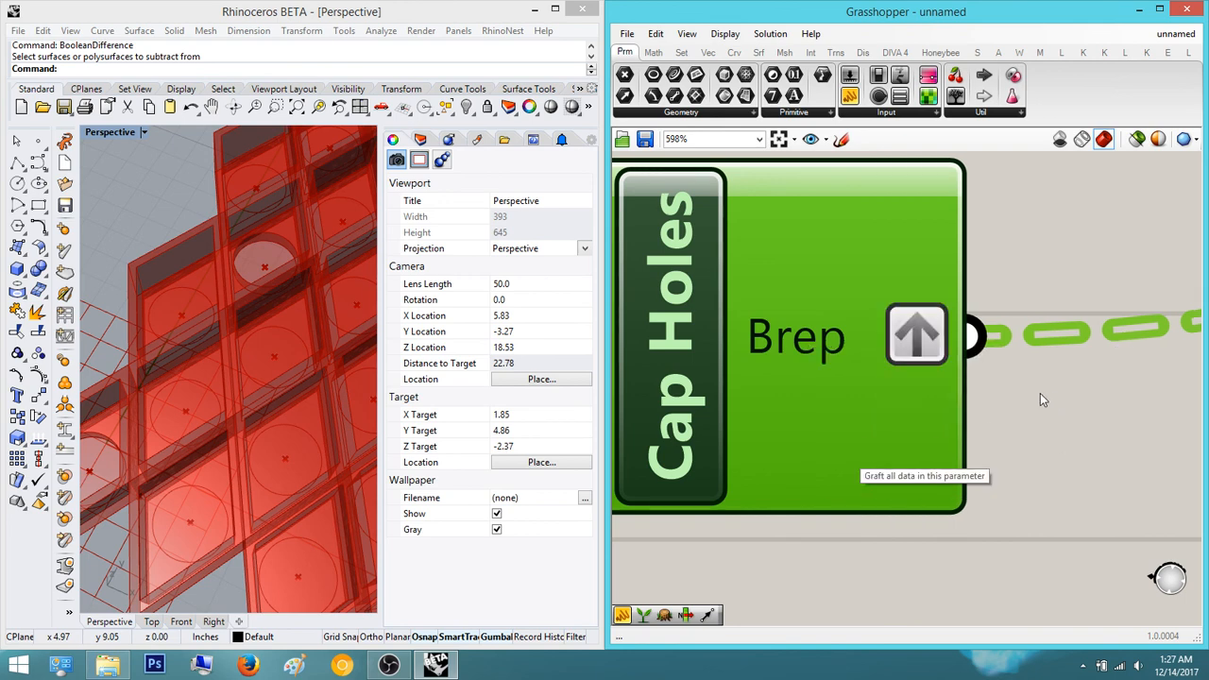
pyautogui.click(1034, 391)
pyautogui.scroll(-6, 840, 401)
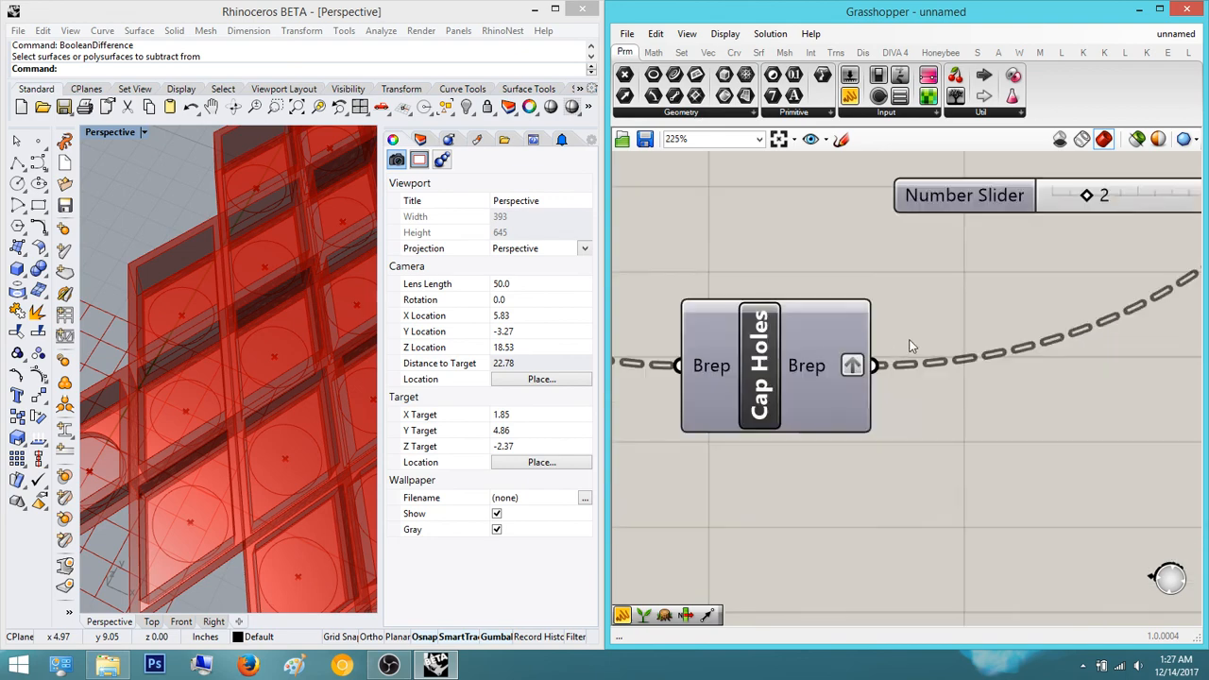
# - Graft the Extrusion output of the inner panels' Extrude component that feeds Subtract From
pyautogui.scroll(-9, 930, 333)
pyautogui.moveTo(1029, 312); pyautogui.dragTo(862, 433, button='right')
pyautogui.scroll(7, 968, 283)
pyautogui.moveTo(968, 282); pyautogui.dragTo(894, 362, button='right')
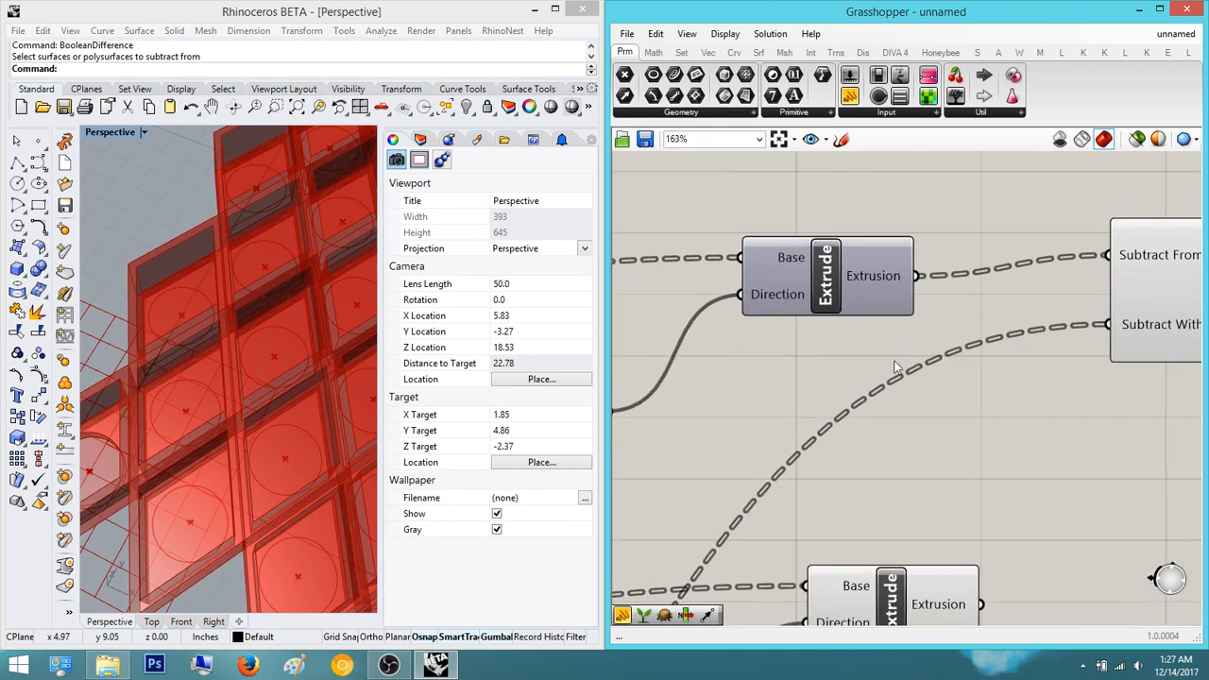
pyautogui.scroll(3, 902, 284)
pyautogui.rightClick(871, 269)
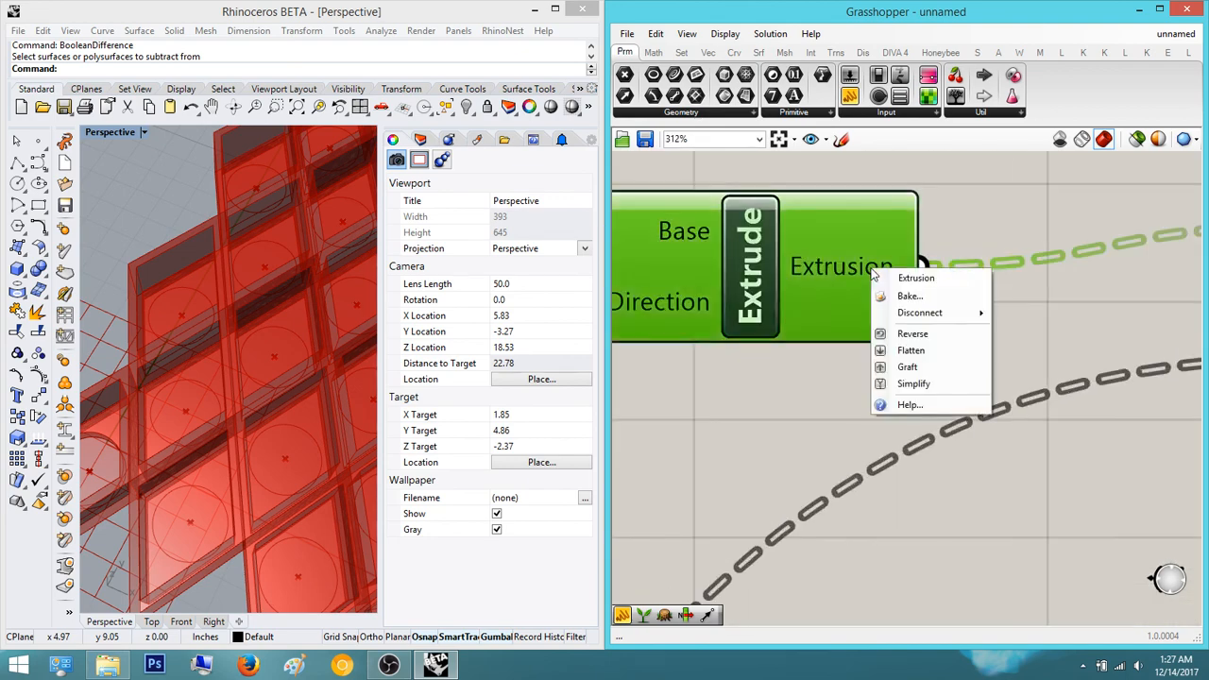
pyautogui.click(932, 368)
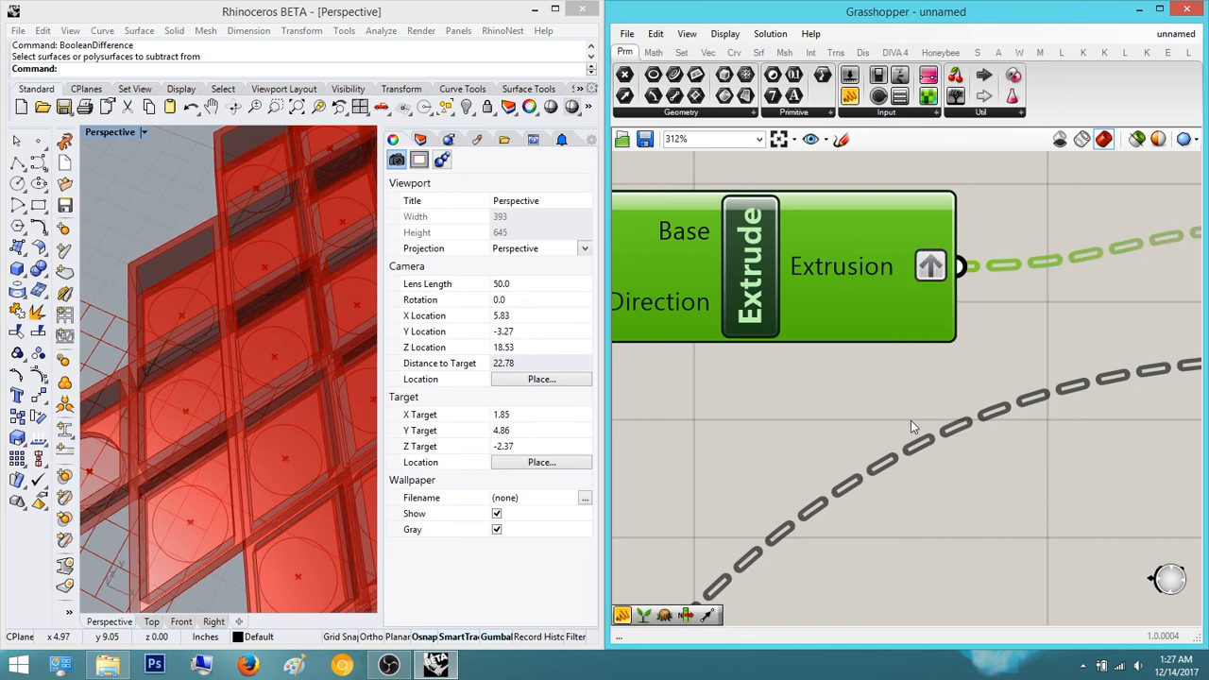
pyautogui.scroll(-3, 911, 421)
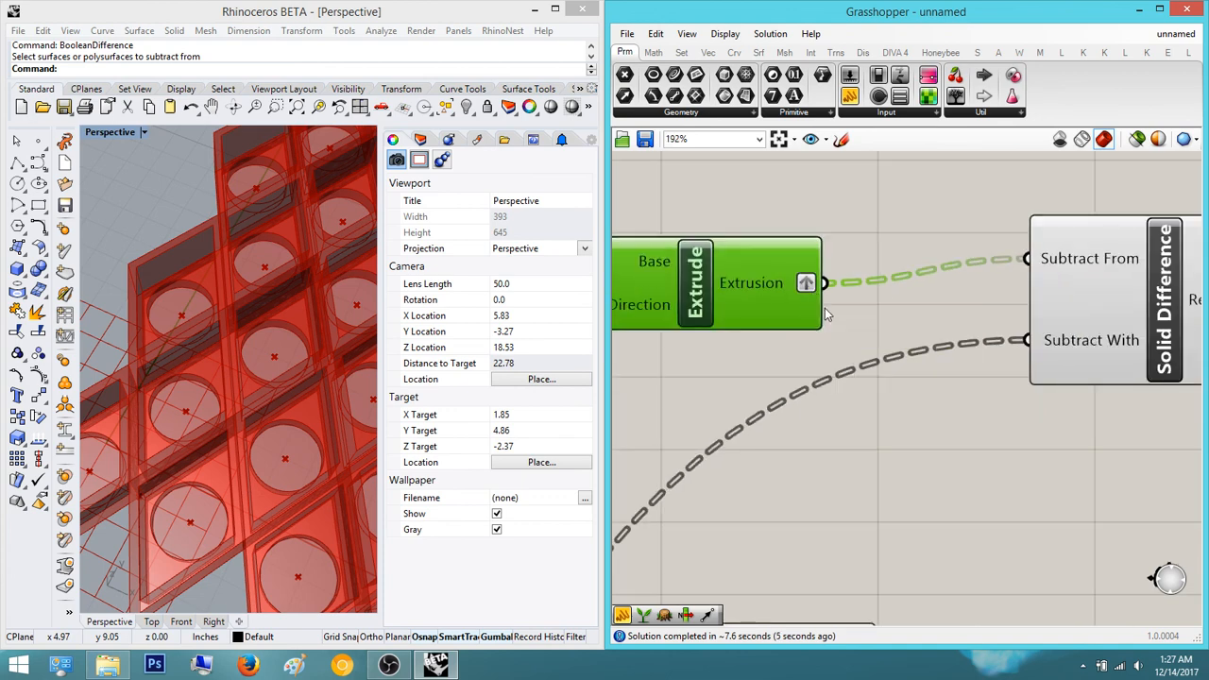
# - Add a Graft Tree component above the inner panels' Extrude and connect the Extrusion output to its Tree input
pyautogui.doubleClick(839, 254)
pyautogui.write('graf')
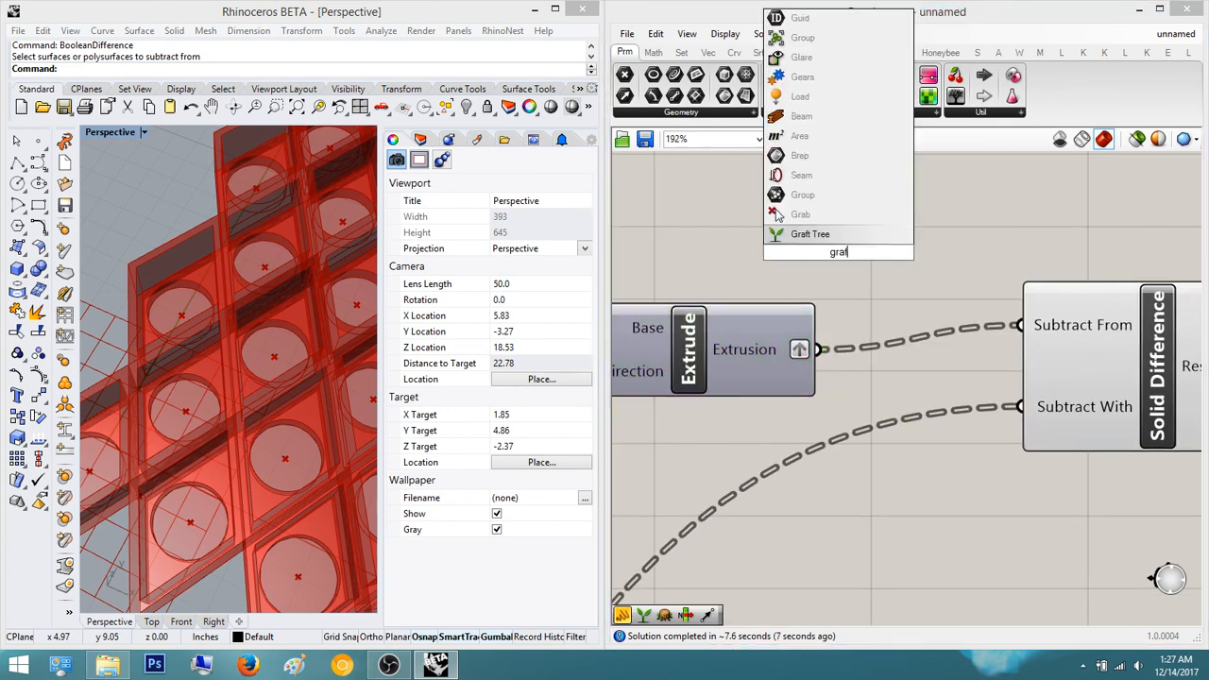
pyautogui.press('Return')
pyautogui.scroll(3, 841, 256)
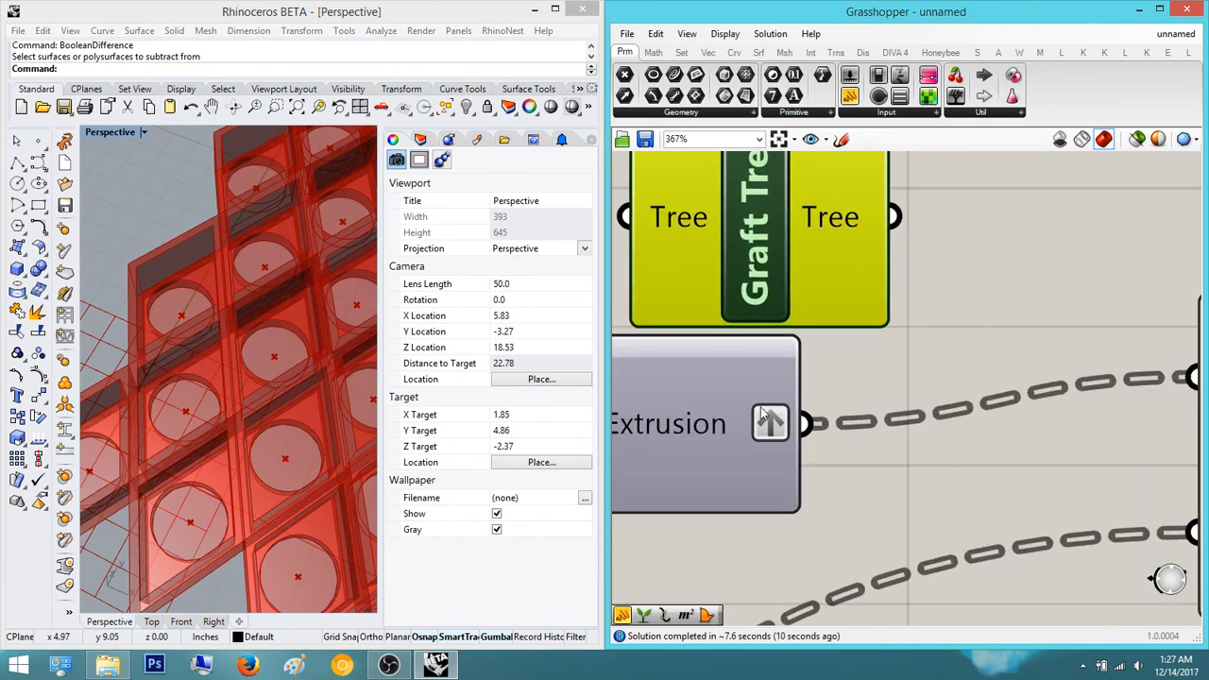
pyautogui.scroll(-3, 782, 291)
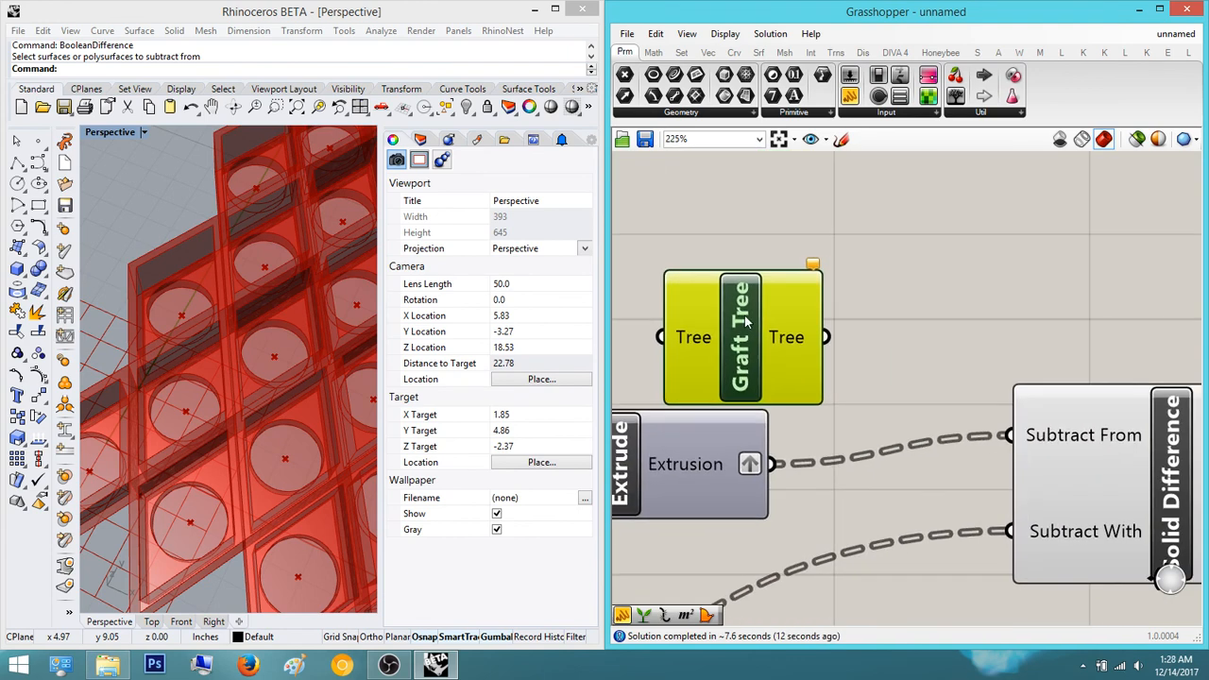
pyautogui.moveTo(782, 291); pyautogui.dragTo(771, 462)
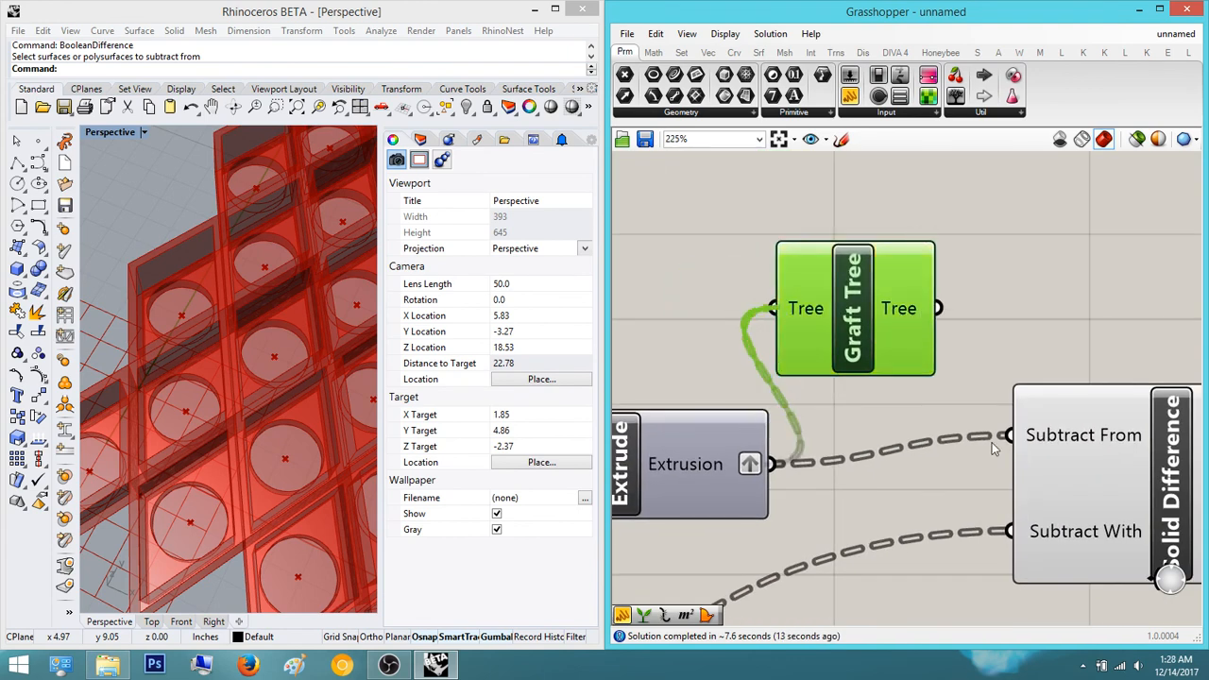
# - Delete the Graft Tree component placed above the inner panels' Extrude component
pyautogui.moveTo(938, 308); pyautogui.dragTo(1009, 447)
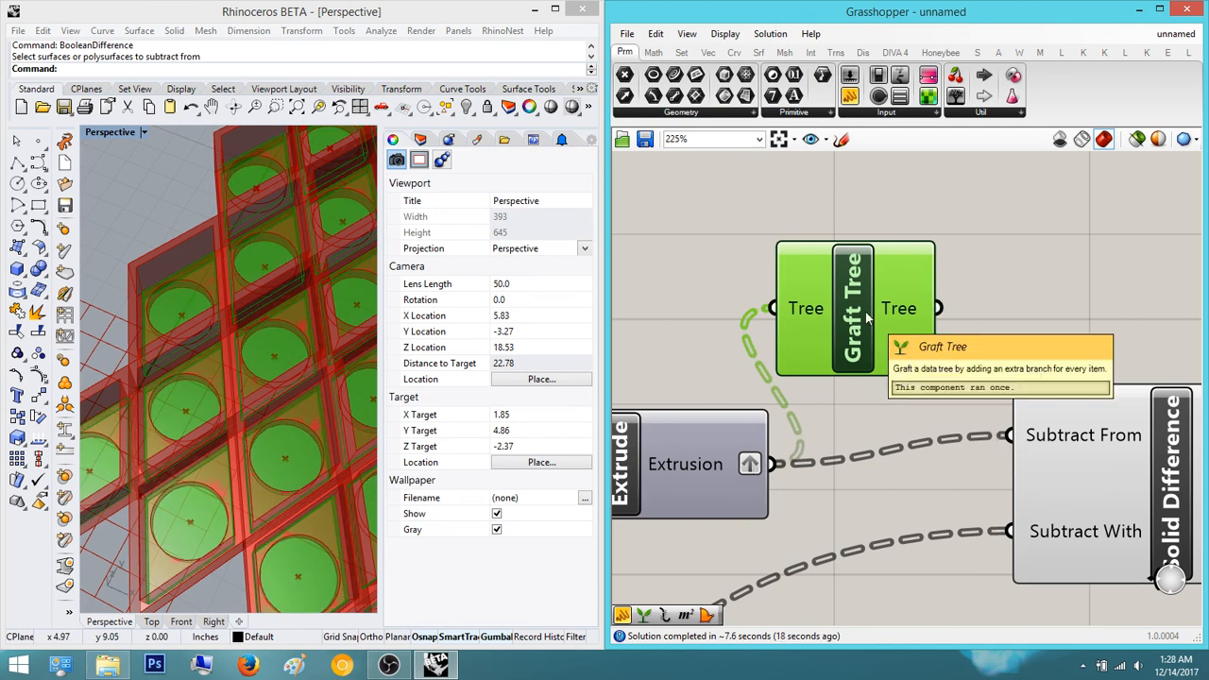
pyautogui.press('Delete')
pyautogui.scroll(-4, 865, 340)
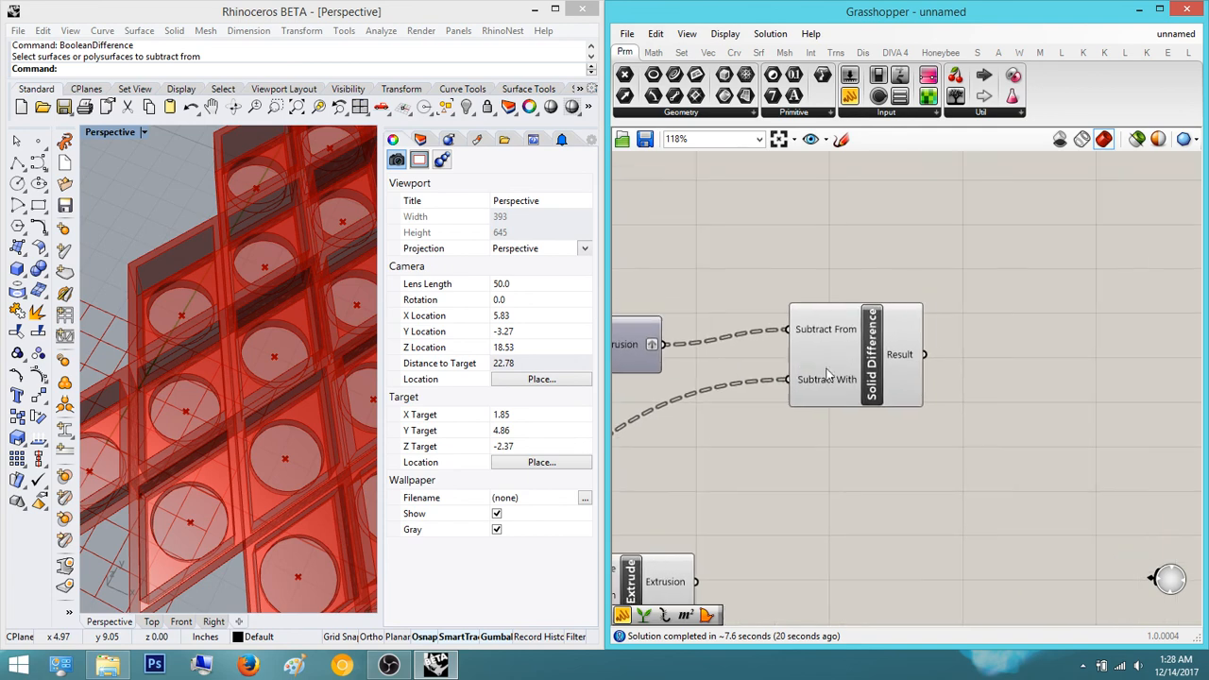
# - Move the Solid Difference component farther away from the inner panels' Extrude, and check which geometry each component produces in the Rhino preview
pyautogui.moveTo(826, 374); pyautogui.dragTo(935, 372)
pyautogui.click(851, 300)
pyautogui.scroll(-3, 840, 307)
pyautogui.moveTo(821, 313); pyautogui.dragTo(950, 301, button='right')
pyautogui.scroll(3, 859, 327)
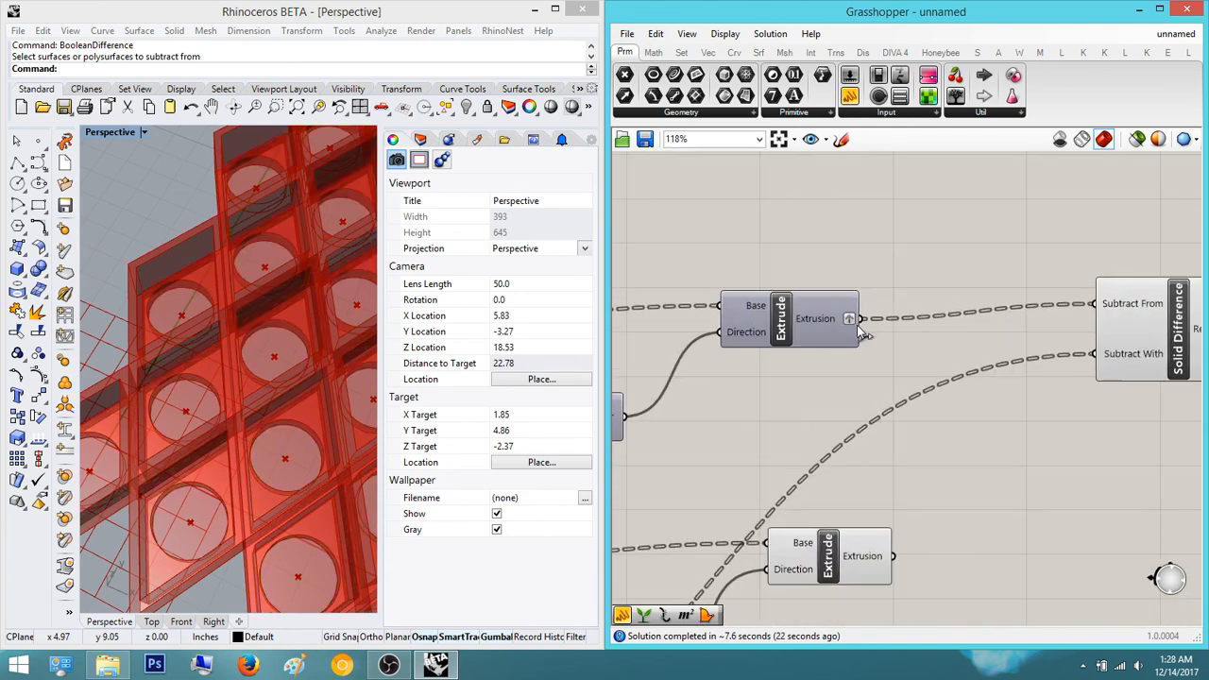
pyautogui.click(826, 319)
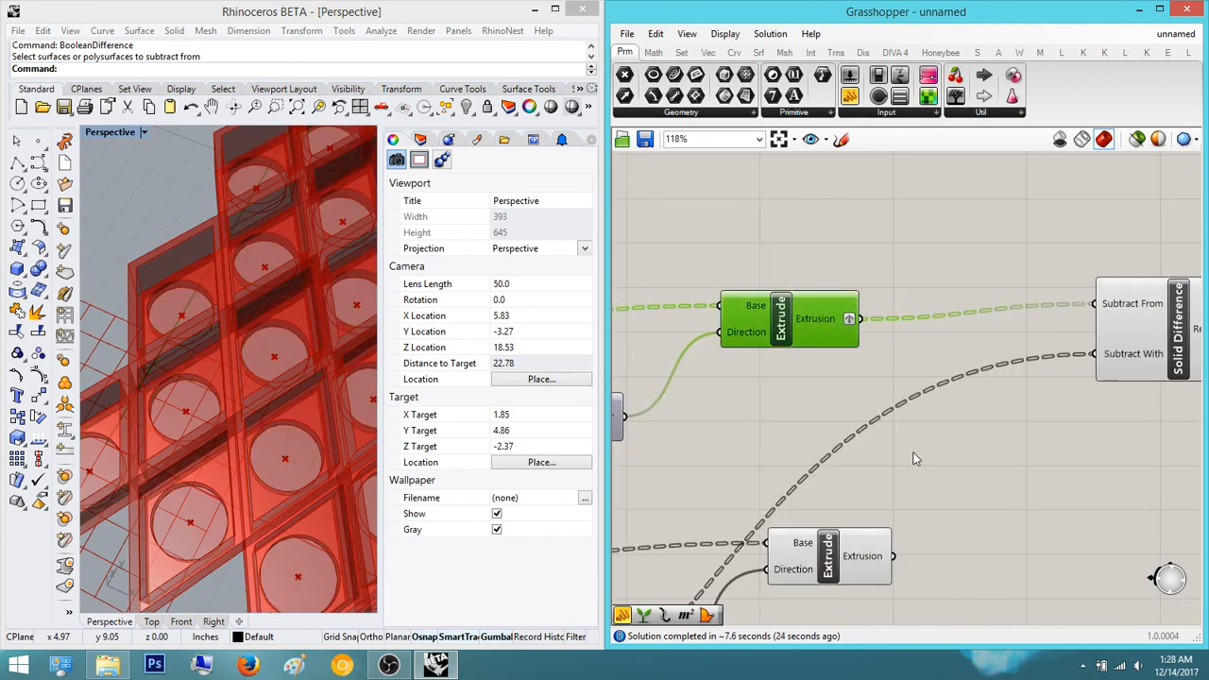
pyautogui.scroll(-3, 915, 459)
pyautogui.click(1000, 376)
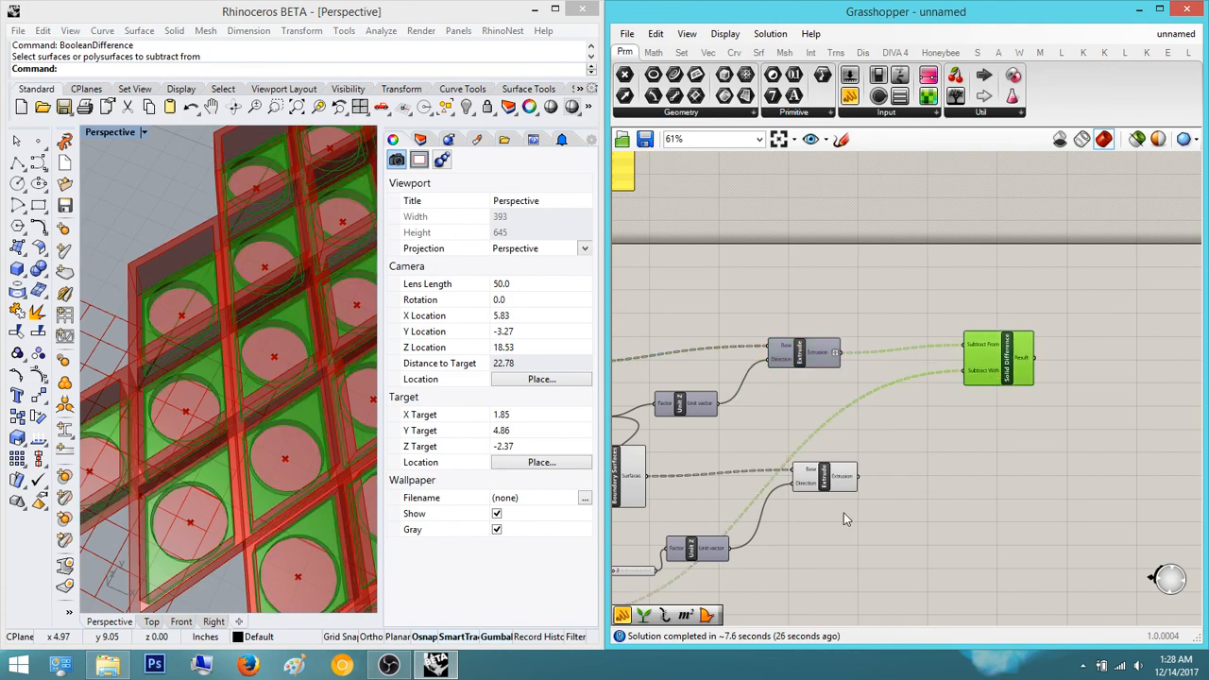
# - Place the outer frames' Extrude below Solid Difference, align the two components, and group them
pyautogui.moveTo(844, 513); pyautogui.dragTo(887, 510, button='right')
pyautogui.moveTo(865, 475); pyautogui.dragTo(1012, 469)
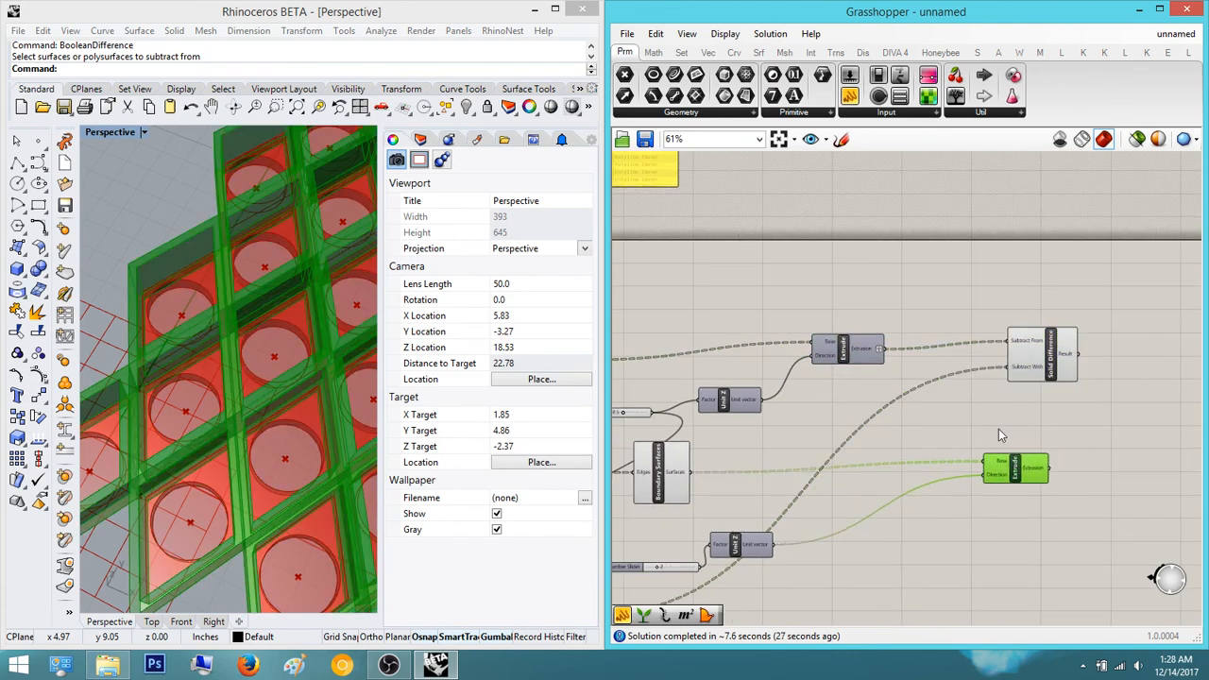
pyautogui.moveTo(1131, 534); pyautogui.dragTo(1000, 299)
pyautogui.moveTo(1051, 362); pyautogui.dragTo(1038, 321)
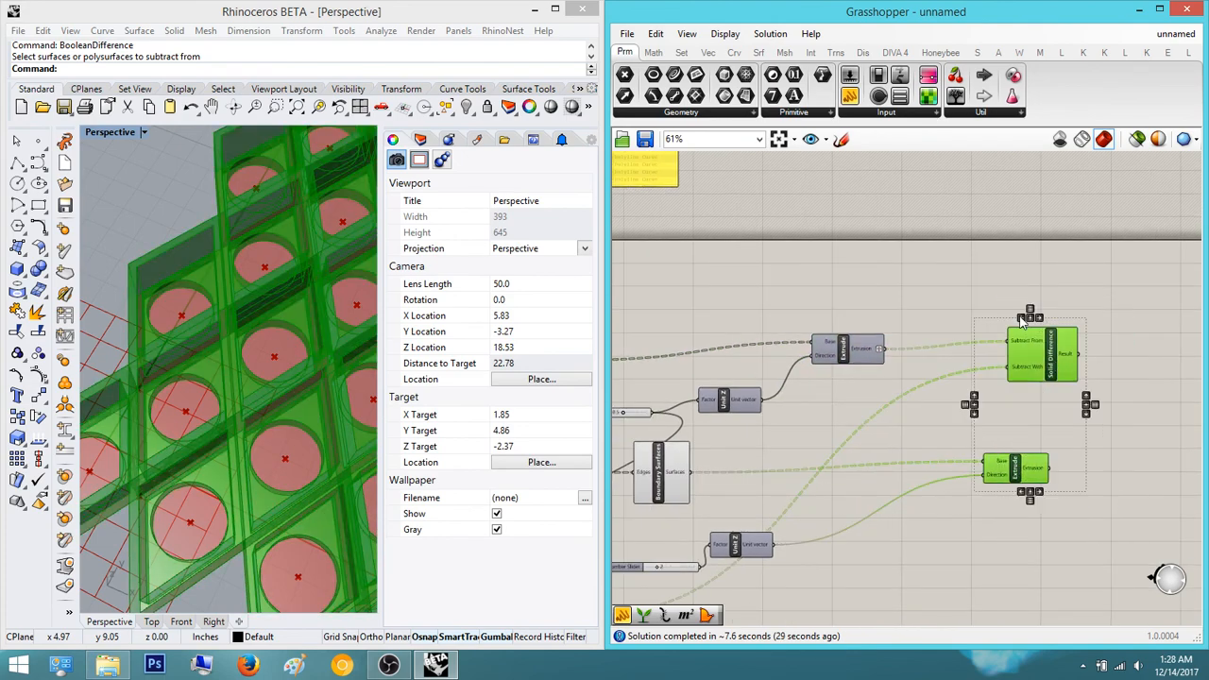
pyautogui.click(1038, 319)
pyautogui.middleClick(1037, 346)
pyautogui.click(1060, 317)
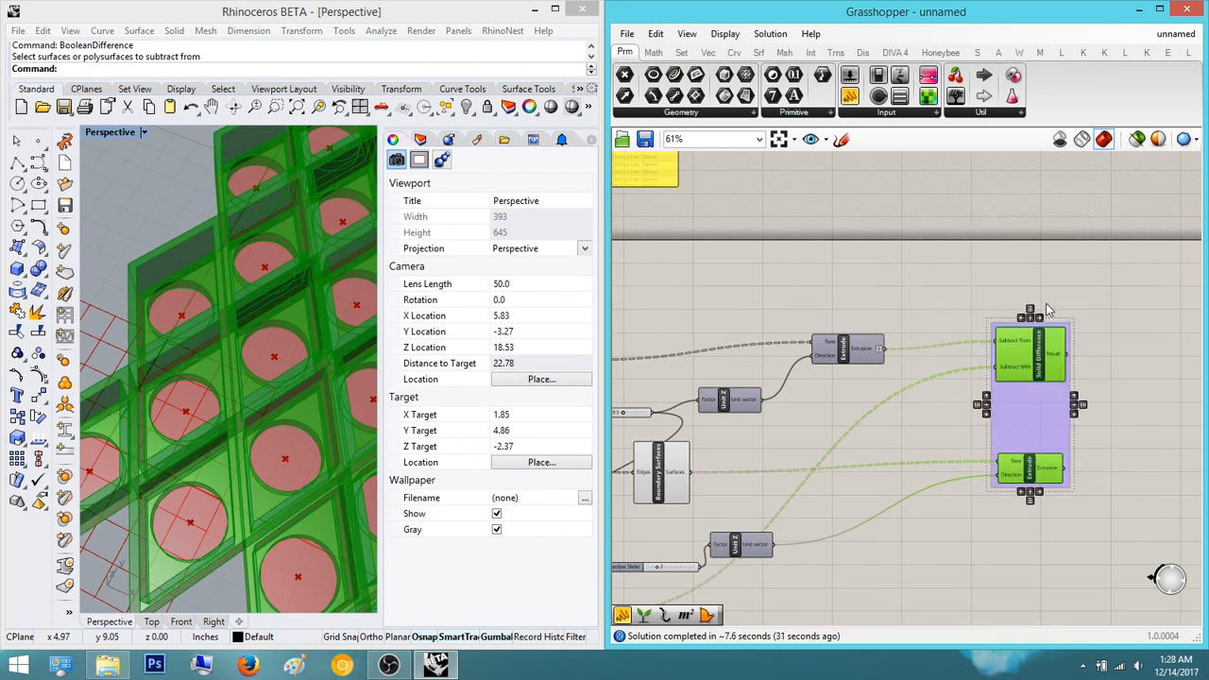
# - Group the three Distance components located below the Area component
pyautogui.moveTo(1046, 303); pyautogui.dragTo(986, 316, button='right')
pyautogui.scroll(4, 986, 302)
pyautogui.click(989, 301)
pyautogui.scroll(-5, 989, 302)
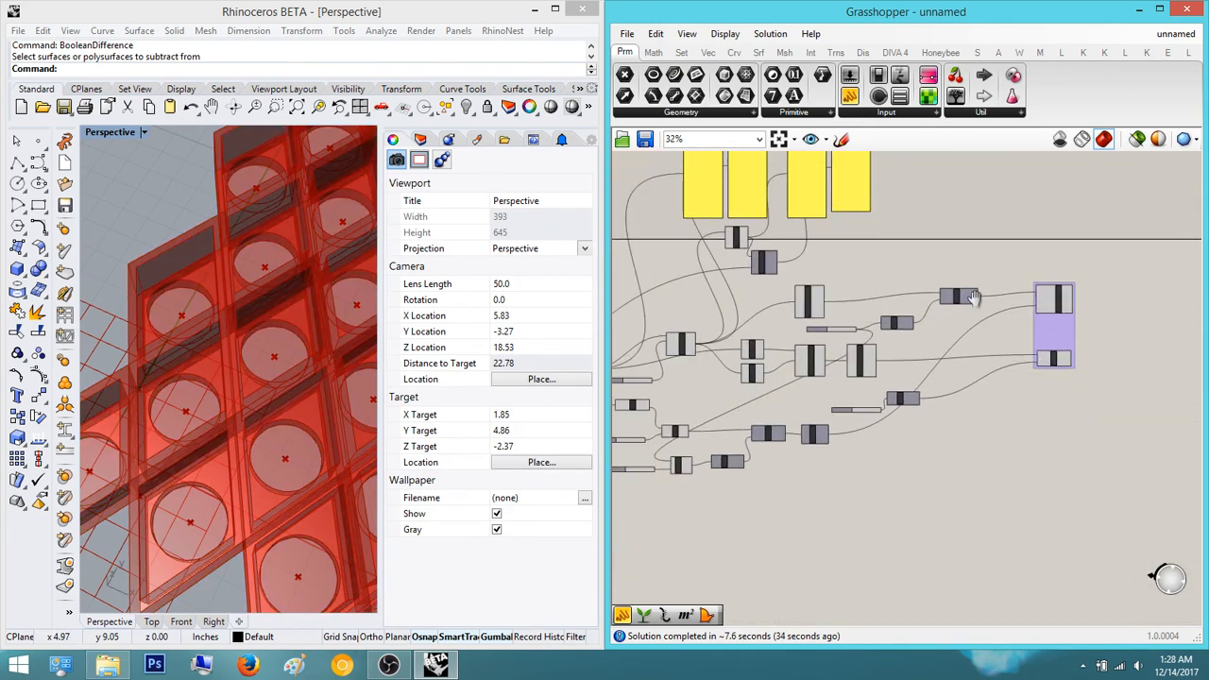
pyautogui.scroll(-2, 942, 422)
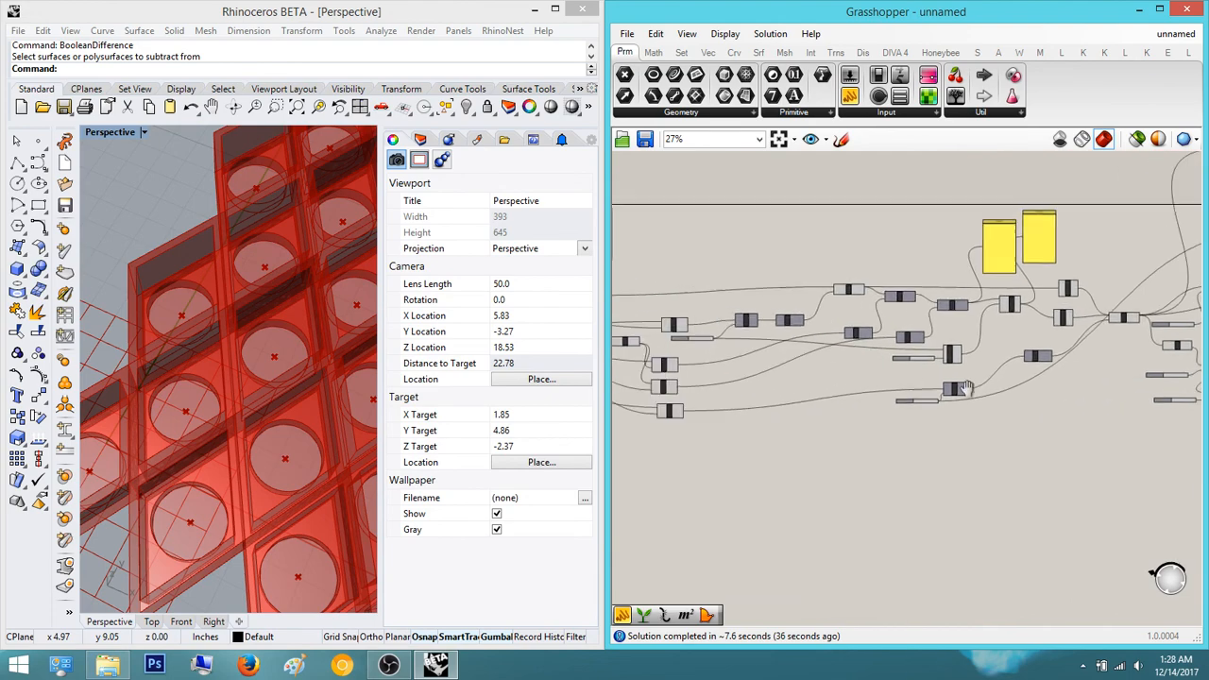
pyautogui.scroll(5, 921, 413)
pyautogui.moveTo(983, 482); pyautogui.dragTo(878, 262)
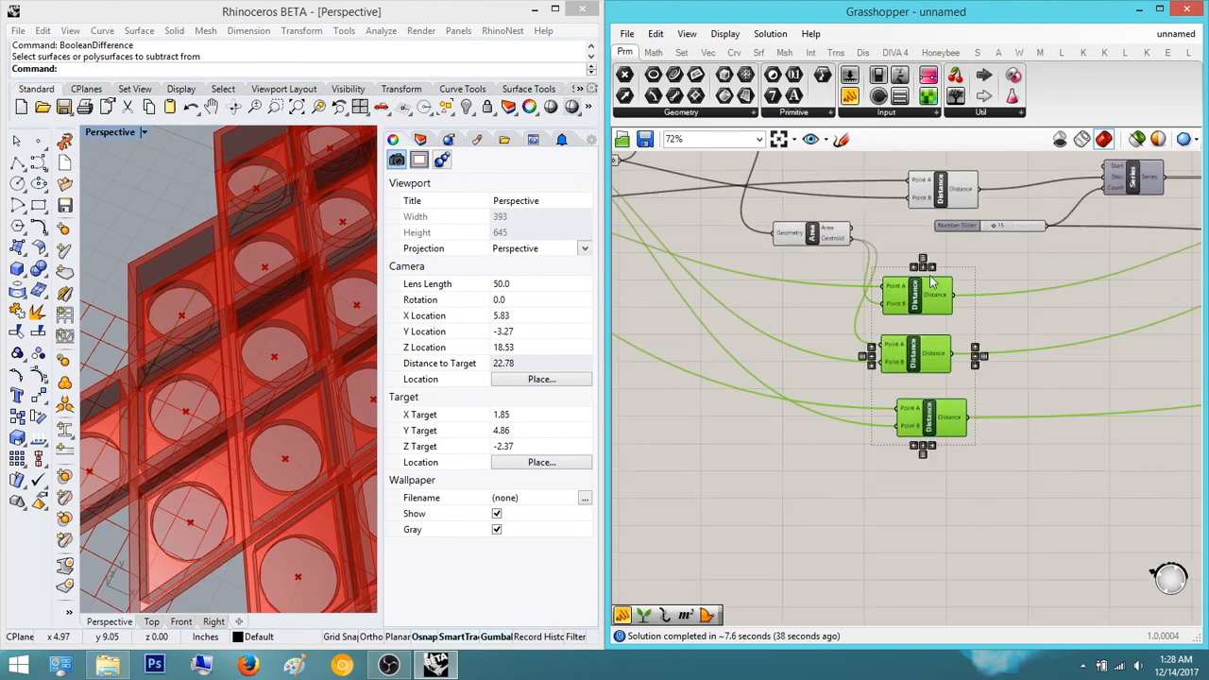
pyautogui.middleClick(940, 312)
pyautogui.click(967, 291)
pyautogui.scroll(3, 886, 373)
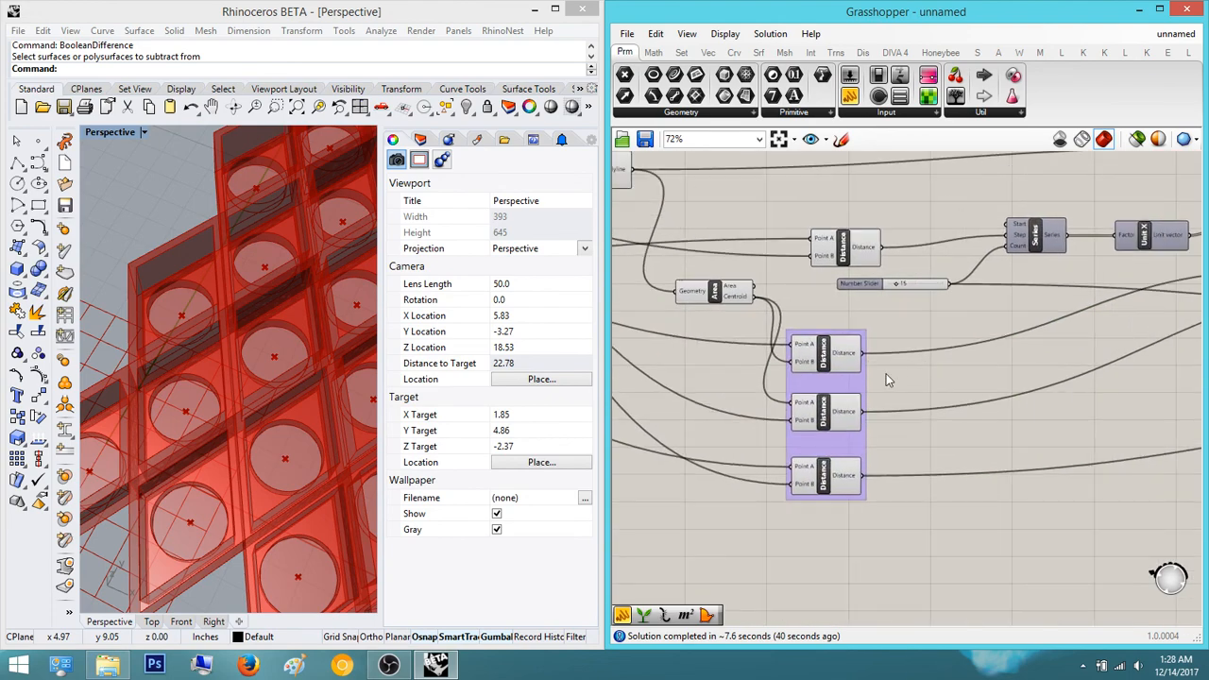
# - Reposition the first Unit X, the Series and the 15-count Number Slider to space them out along their wires
pyautogui.moveTo(913, 355); pyautogui.dragTo(1012, 293)
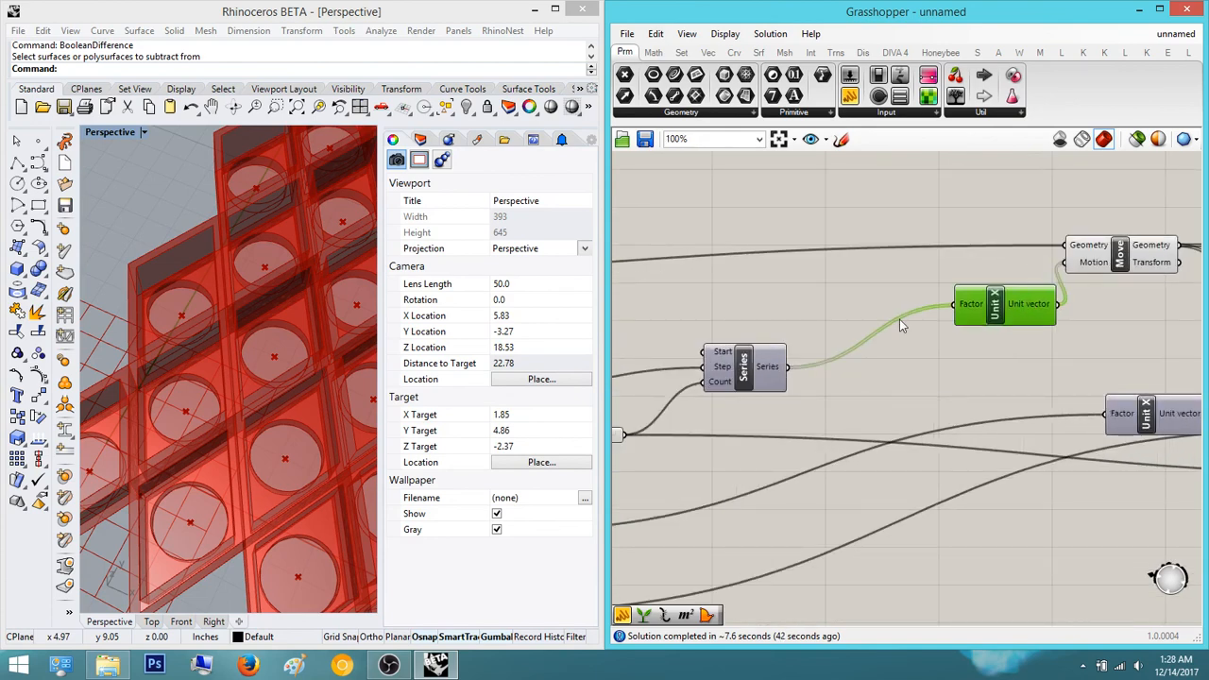
pyautogui.moveTo(758, 351); pyautogui.dragTo(862, 297)
pyautogui.moveTo(714, 413); pyautogui.dragTo(895, 388, button='right')
pyautogui.moveTo(773, 412); pyautogui.dragTo(875, 384)
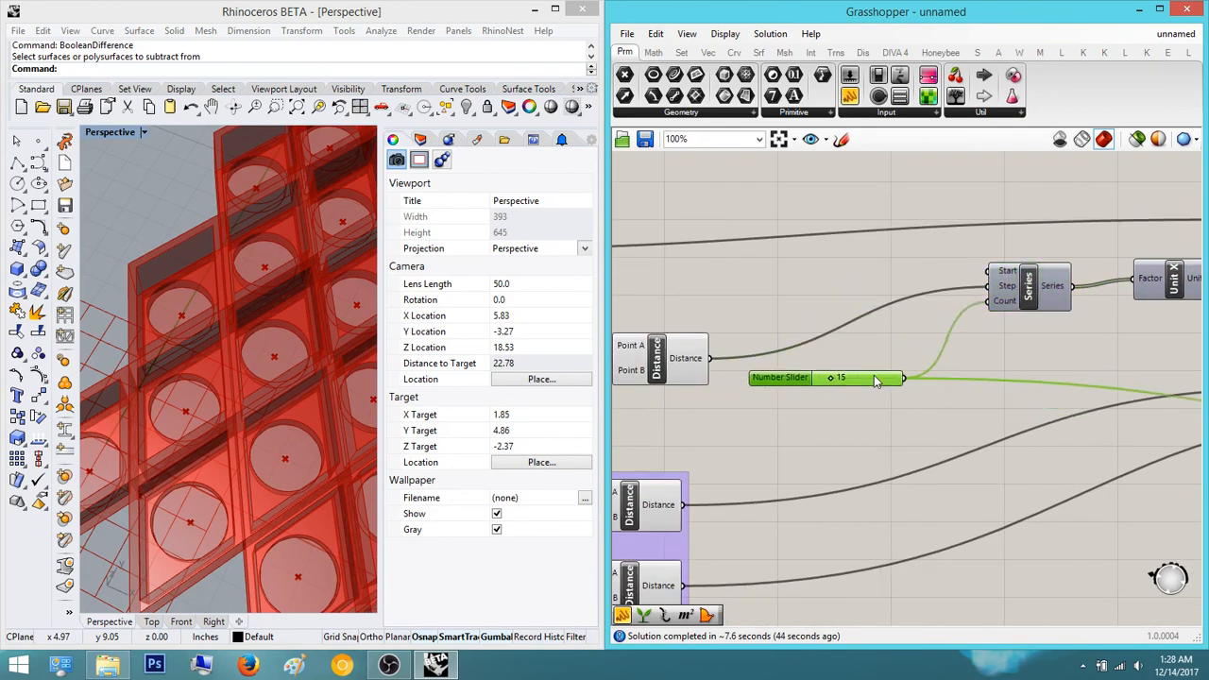
# - Trace the 15-count slider's connections through the Series, Move, Subtraction and Cull Index components
pyautogui.click(891, 327)
pyautogui.moveTo(892, 327); pyautogui.dragTo(756, 336, button='right')
pyautogui.scroll(1, 843, 397)
pyautogui.moveTo(758, 397); pyautogui.dragTo(846, 395, button='right')
pyautogui.scroll(-3, 842, 400)
pyautogui.moveTo(1145, 429); pyautogui.dragTo(926, 432, button='right')
pyautogui.scroll(1, 1071, 435)
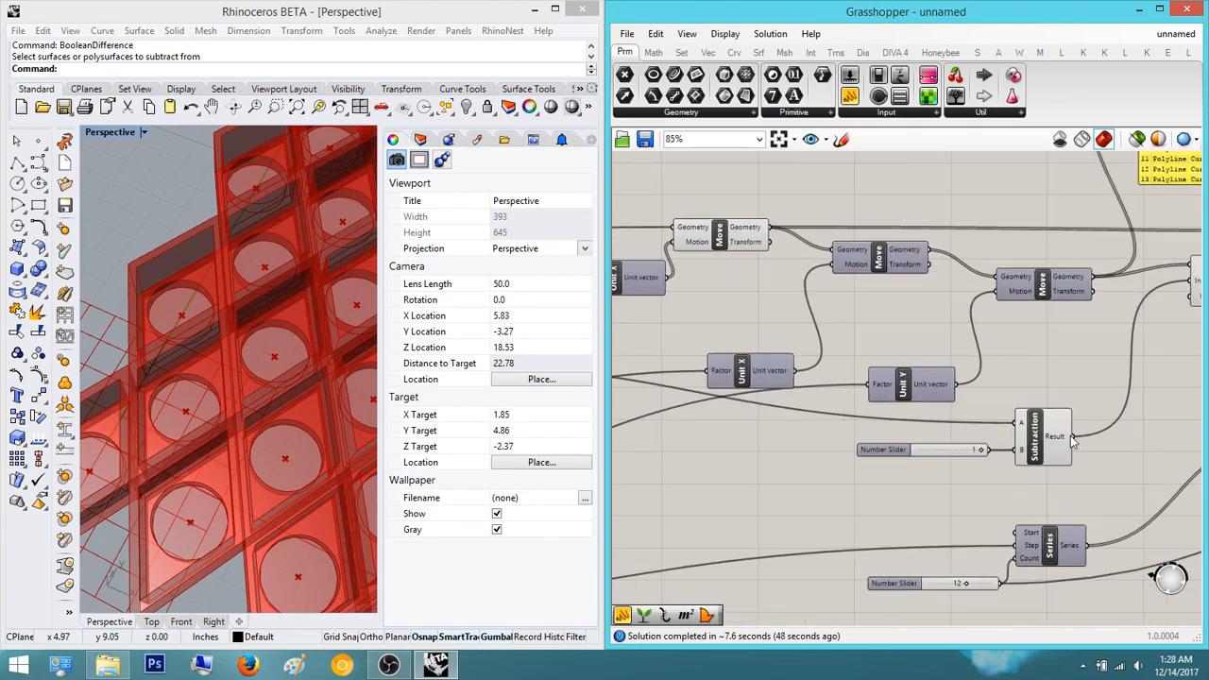
pyautogui.scroll(-1, 1070, 435)
pyautogui.moveTo(1070, 435); pyautogui.dragTo(979, 450, button='right')
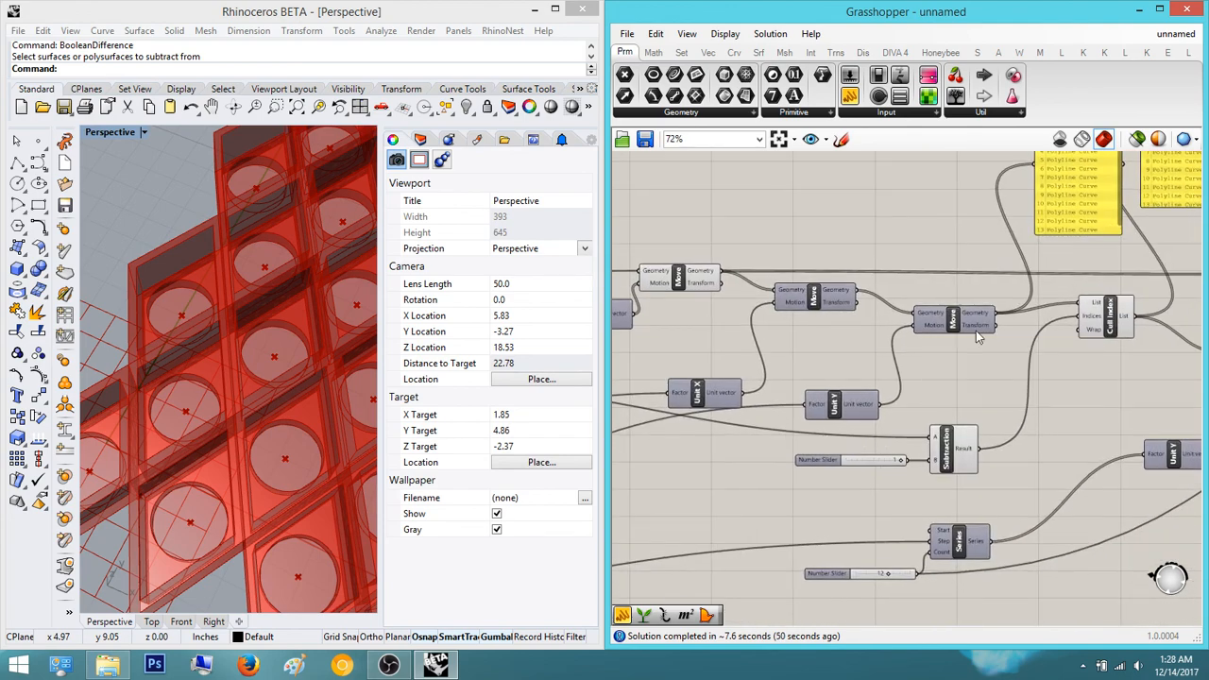
pyautogui.moveTo(705, 284); pyautogui.dragTo(878, 301, button='right')
pyautogui.click(879, 301)
pyautogui.moveTo(806, 340); pyautogui.dragTo(892, 350, button='right')
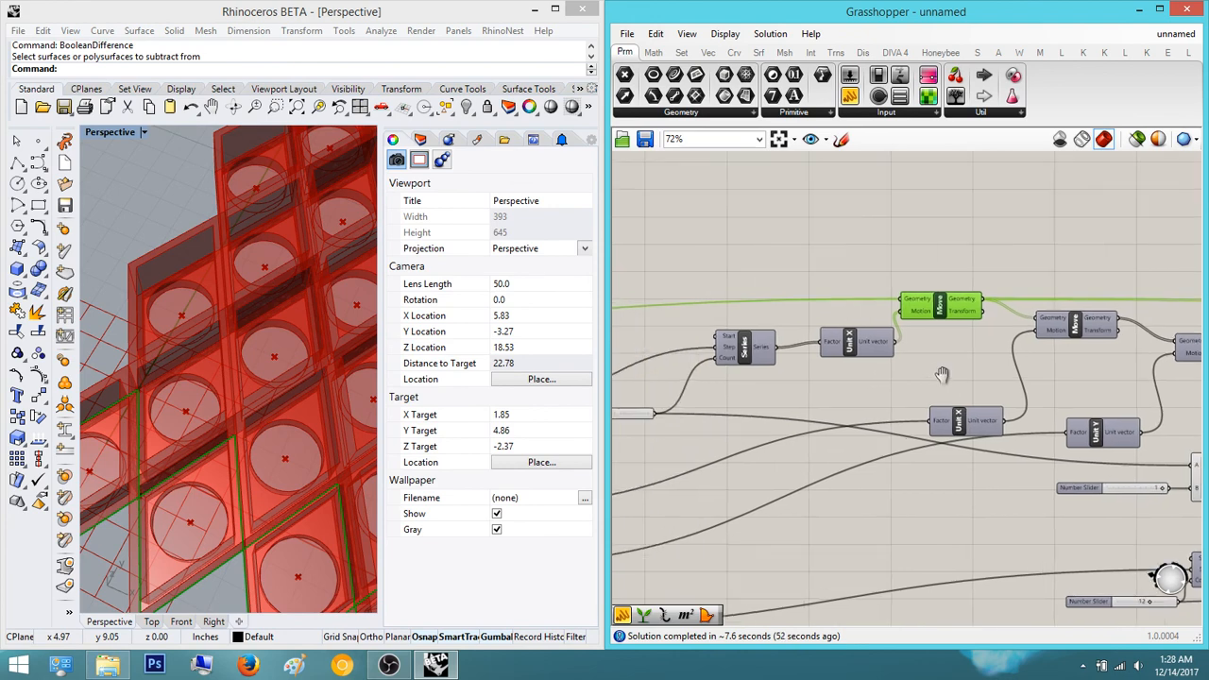
# - Rename the Number Slider feeding the first Series' Count input to "Number in X Direction"
pyautogui.scroll(2, 945, 387)
pyautogui.scroll(4, 826, 417)
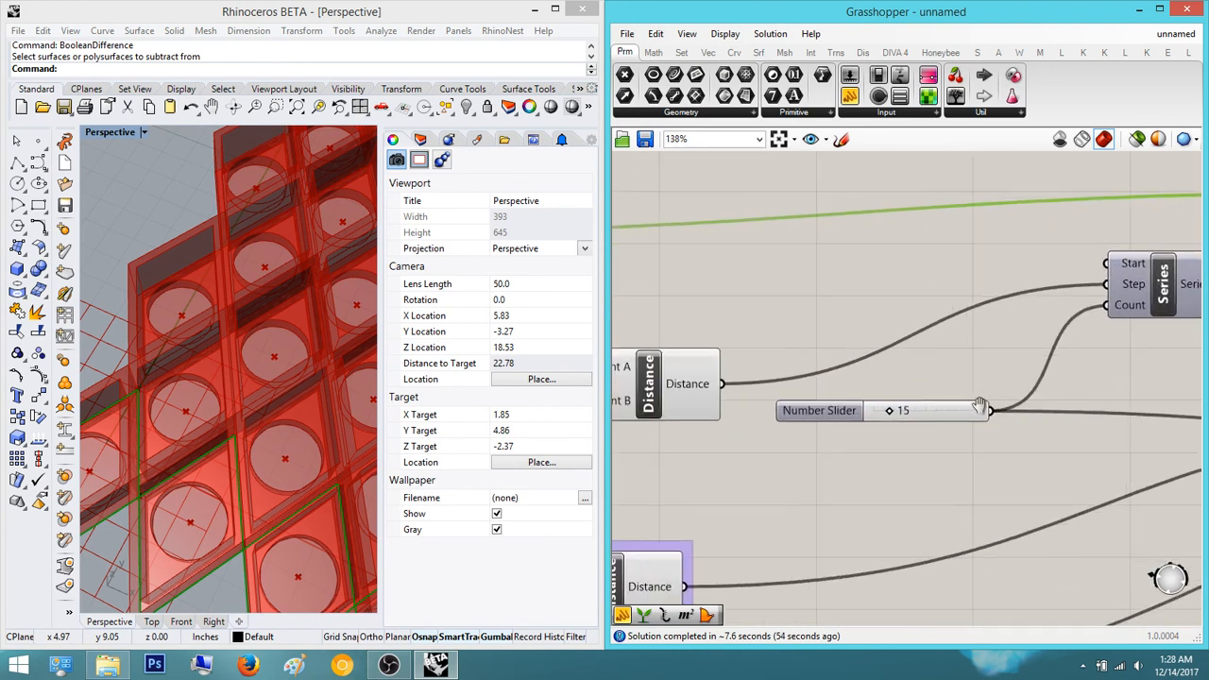
pyautogui.doubleClick(837, 413)
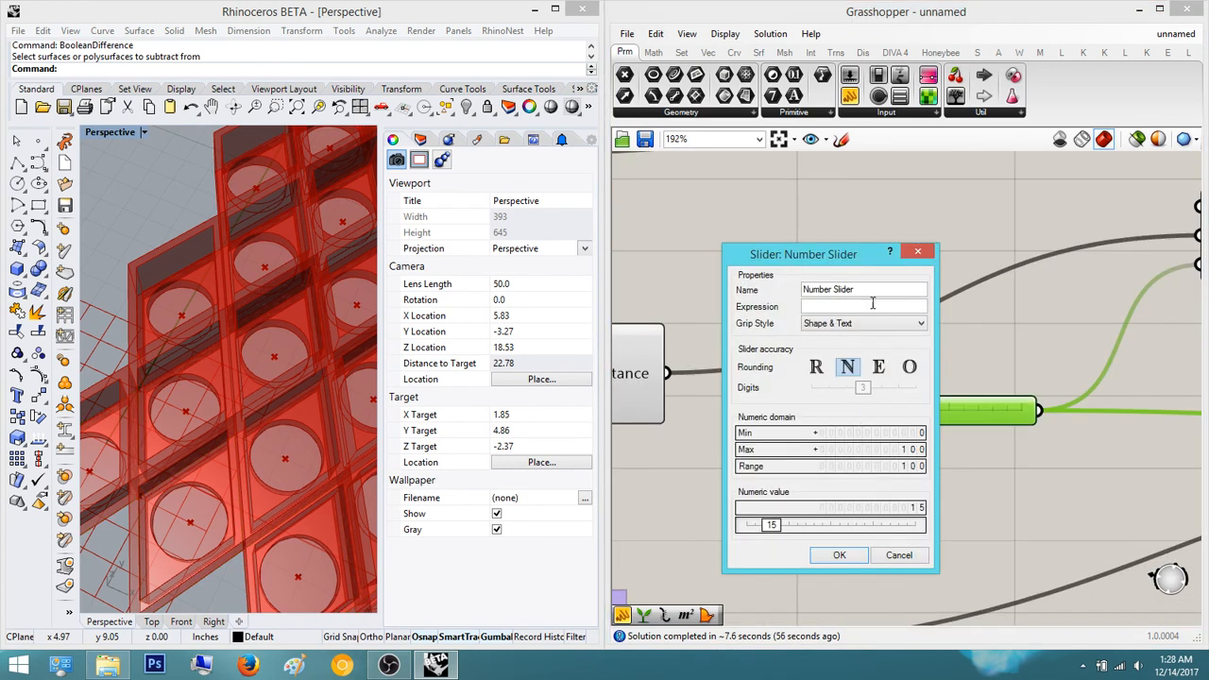
pyautogui.moveTo(854, 290); pyautogui.dragTo(833, 291)
pyautogui.write('i')
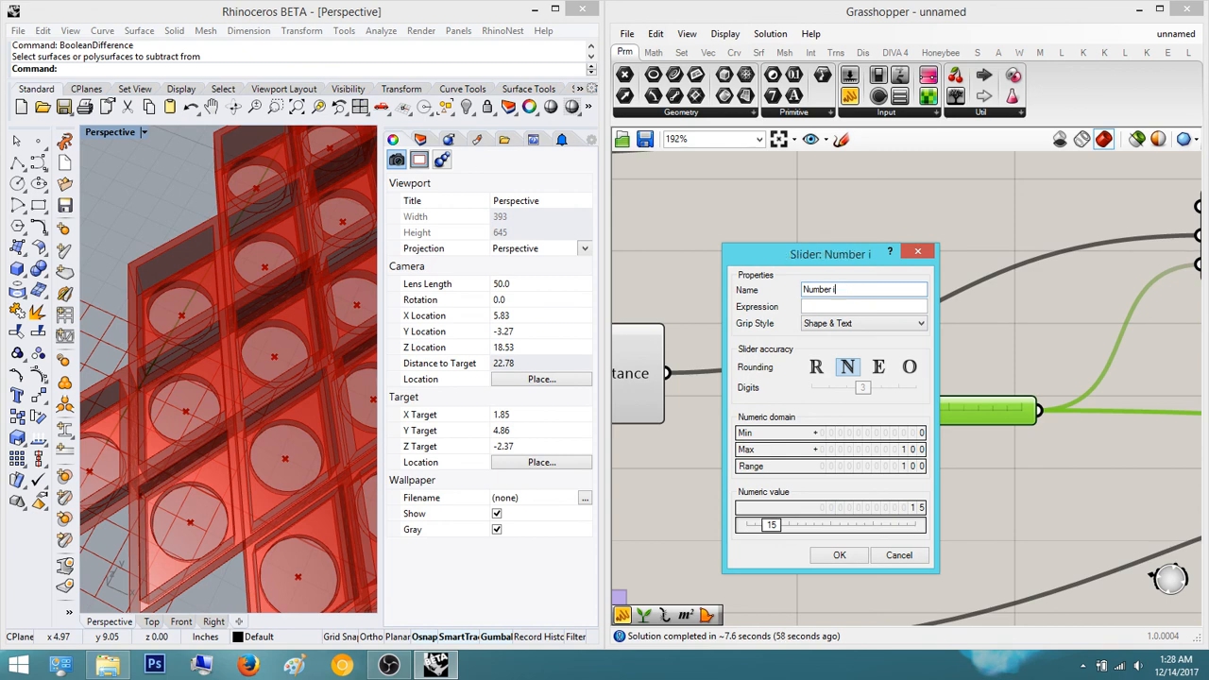
pyautogui.write('n X Direction')
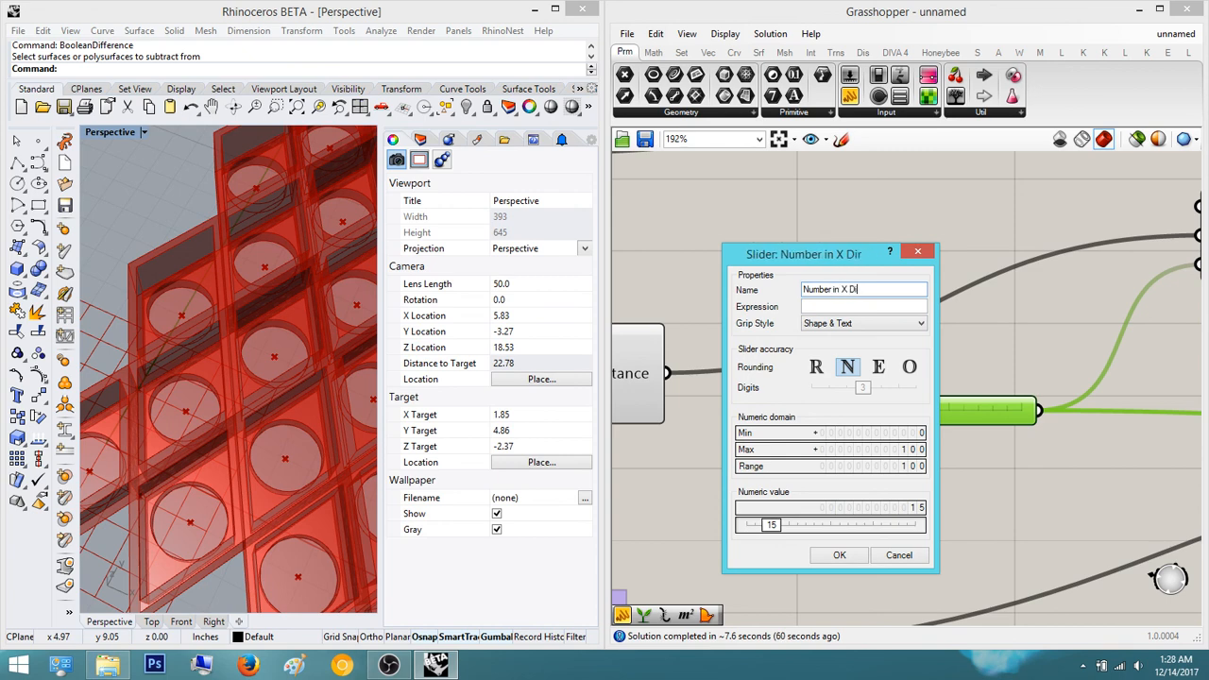
pyautogui.click(839, 555)
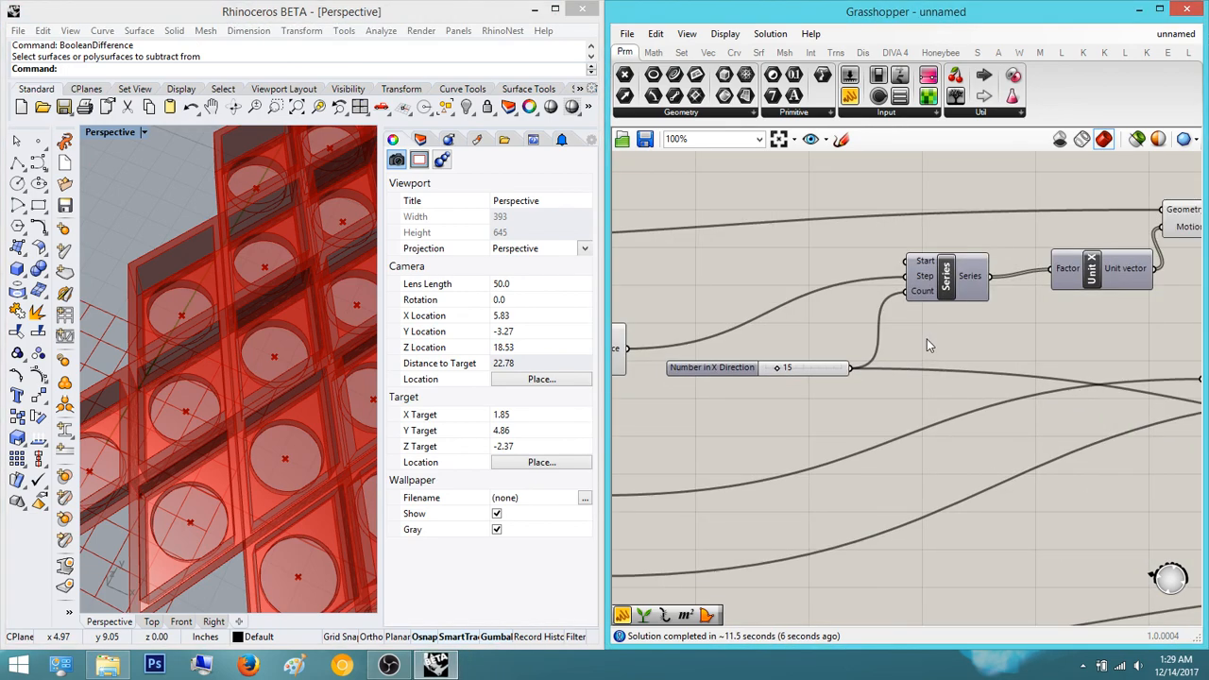
# - Examine the Subtraction, Cull Index and second Series components and follow their wires to the Graft Tree and final Move components
pyautogui.moveTo(927, 339); pyautogui.dragTo(734, 371, button='right')
pyautogui.scroll(-5, 734, 371)
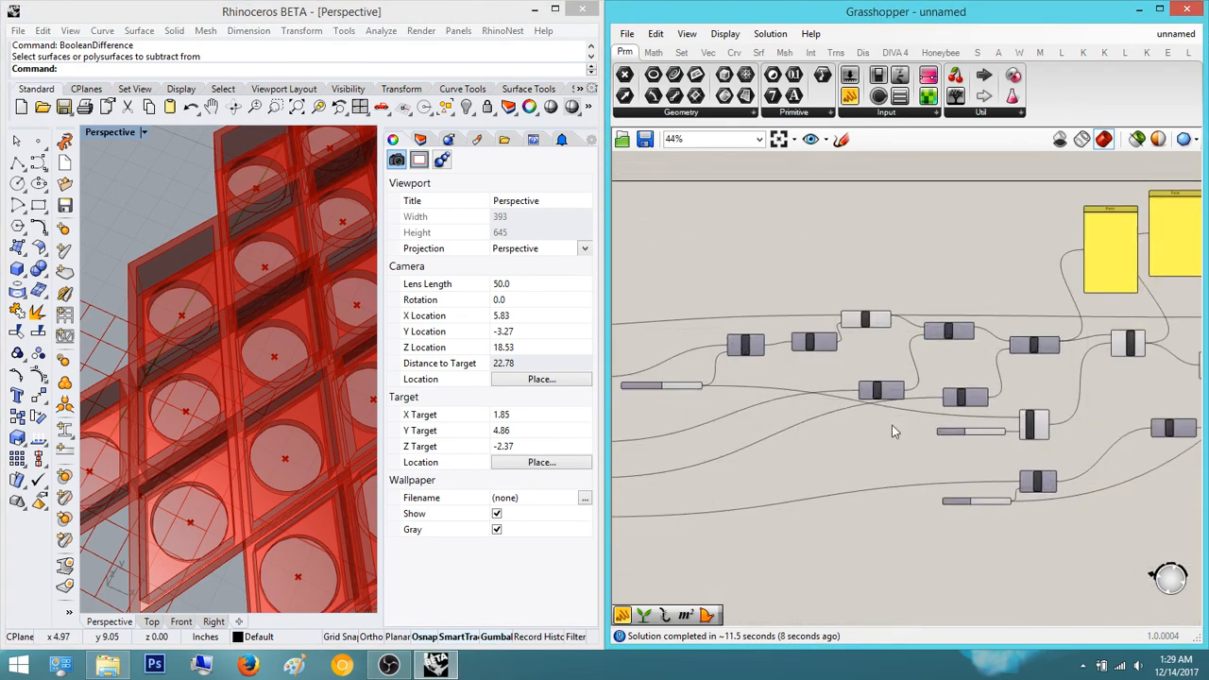
pyautogui.scroll(6, 924, 432)
pyautogui.moveTo(956, 428); pyautogui.dragTo(888, 446, button='right')
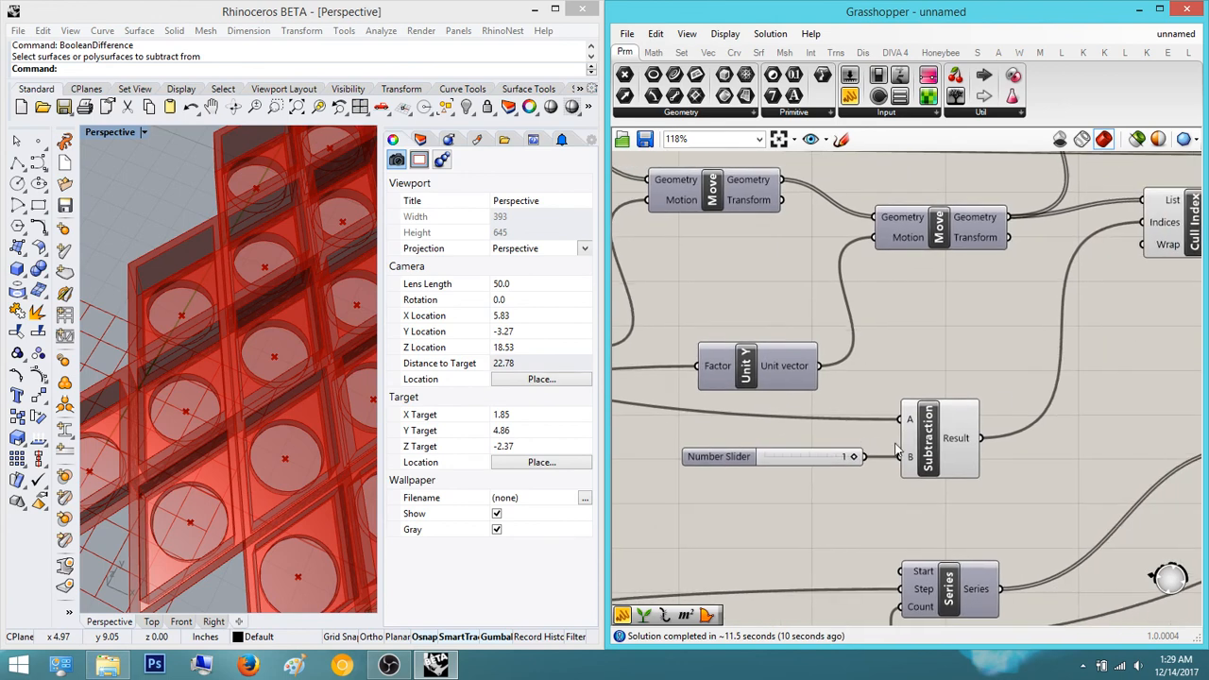
pyautogui.scroll(-1, 909, 444)
pyautogui.moveTo(1086, 280); pyautogui.dragTo(1038, 287, button='right')
pyautogui.click(1084, 269)
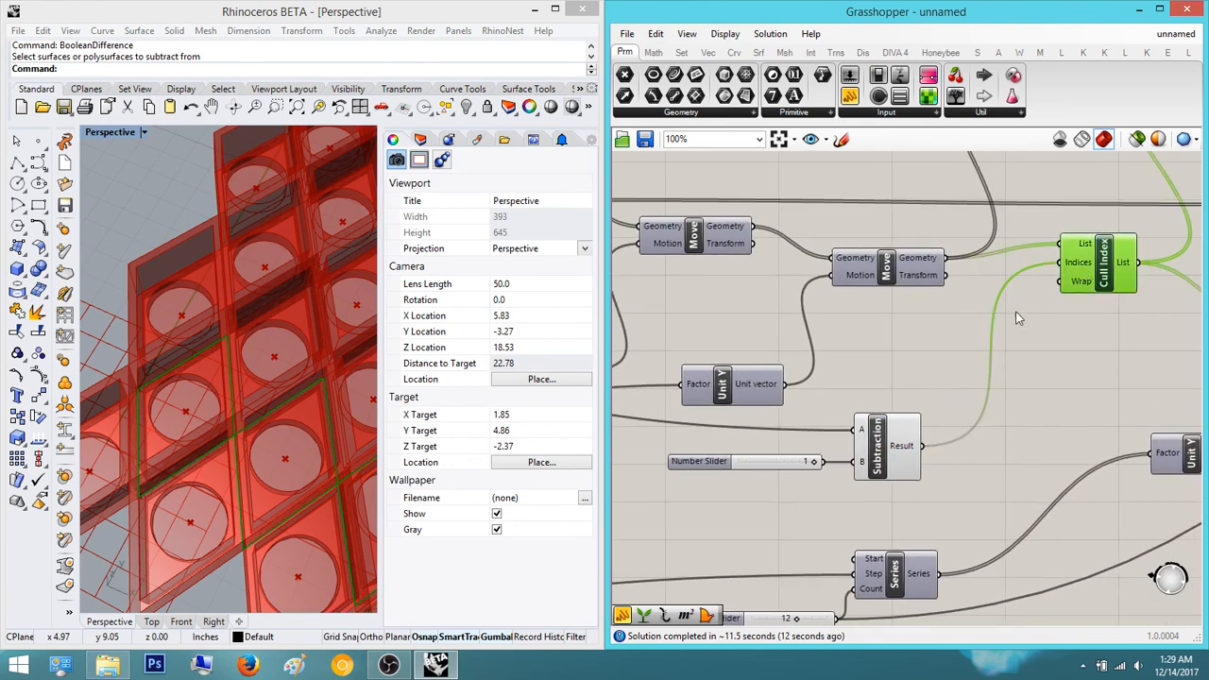
pyautogui.click(925, 359)
pyautogui.moveTo(926, 361); pyautogui.dragTo(958, 298, button='right')
pyautogui.moveTo(921, 420); pyautogui.dragTo(927, 365, button='right')
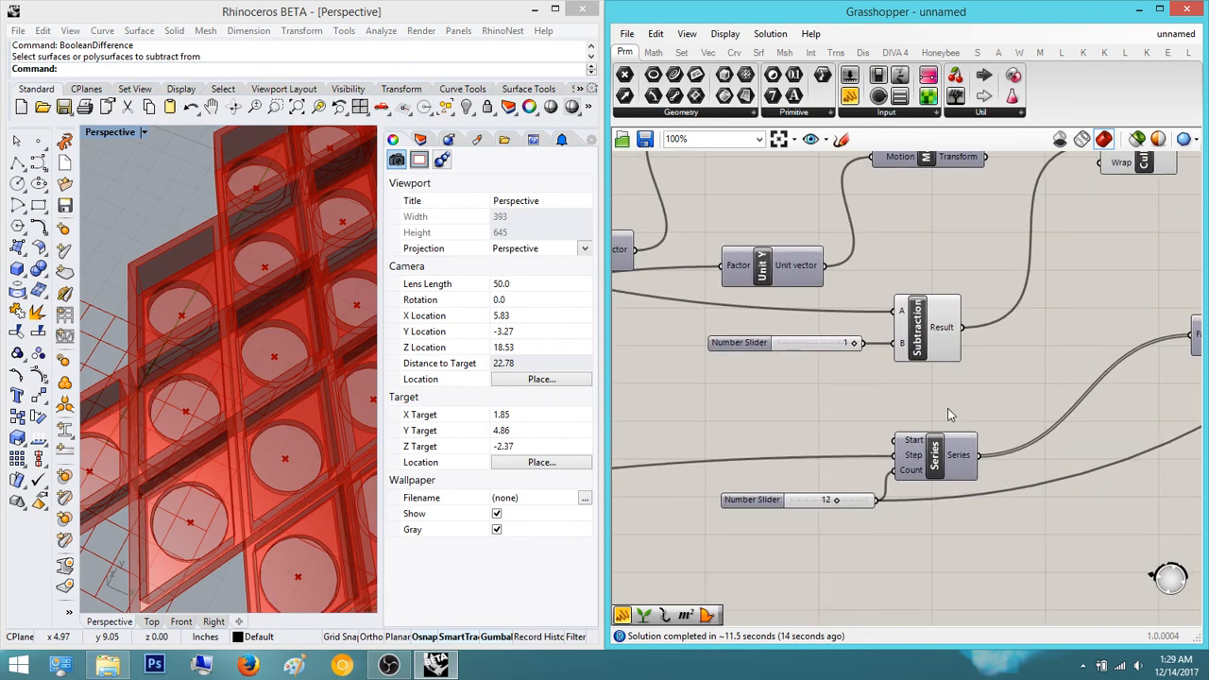
pyautogui.moveTo(1046, 427); pyautogui.dragTo(839, 477, button='right')
pyautogui.moveTo(983, 443); pyautogui.dragTo(811, 462, button='right')
pyautogui.moveTo(904, 440); pyautogui.dragTo(772, 520, button='right')
pyautogui.scroll(-5, 844, 491)
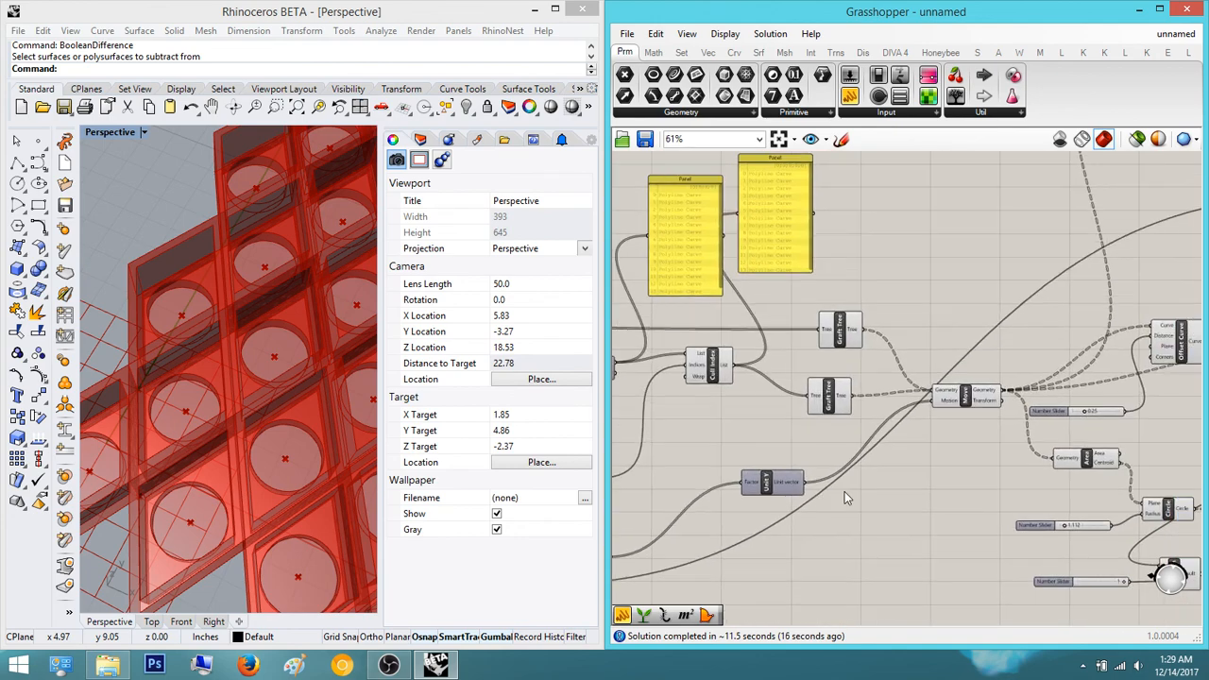
# - Rename the Number Slider feeding the second Series' Count input to "Number in Y Direction"
pyautogui.moveTo(844, 491); pyautogui.dragTo(878, 467, button='right')
pyautogui.moveTo(808, 495); pyautogui.dragTo(878, 473, button='right')
pyautogui.scroll(2, 820, 479)
pyautogui.moveTo(780, 534); pyautogui.dragTo(926, 416, button='right')
pyautogui.scroll(4, 838, 452)
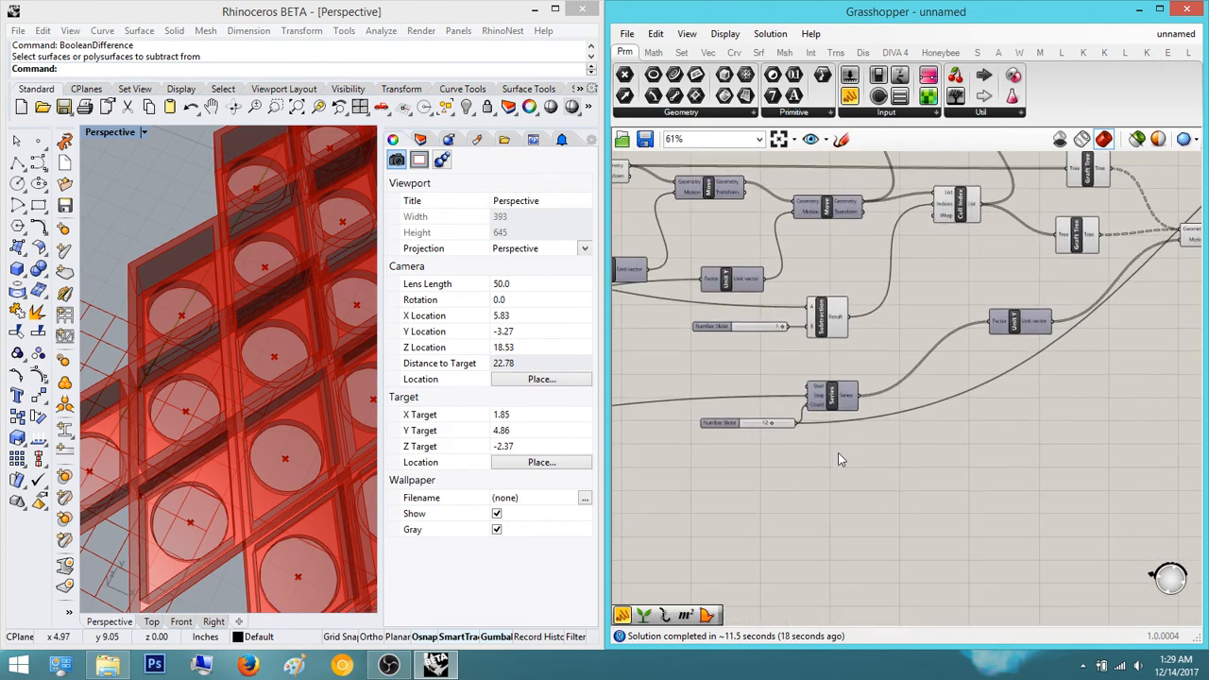
pyautogui.moveTo(728, 432); pyautogui.dragTo(877, 436, button='right')
pyautogui.scroll(3, 877, 436)
pyautogui.doubleClick(751, 410)
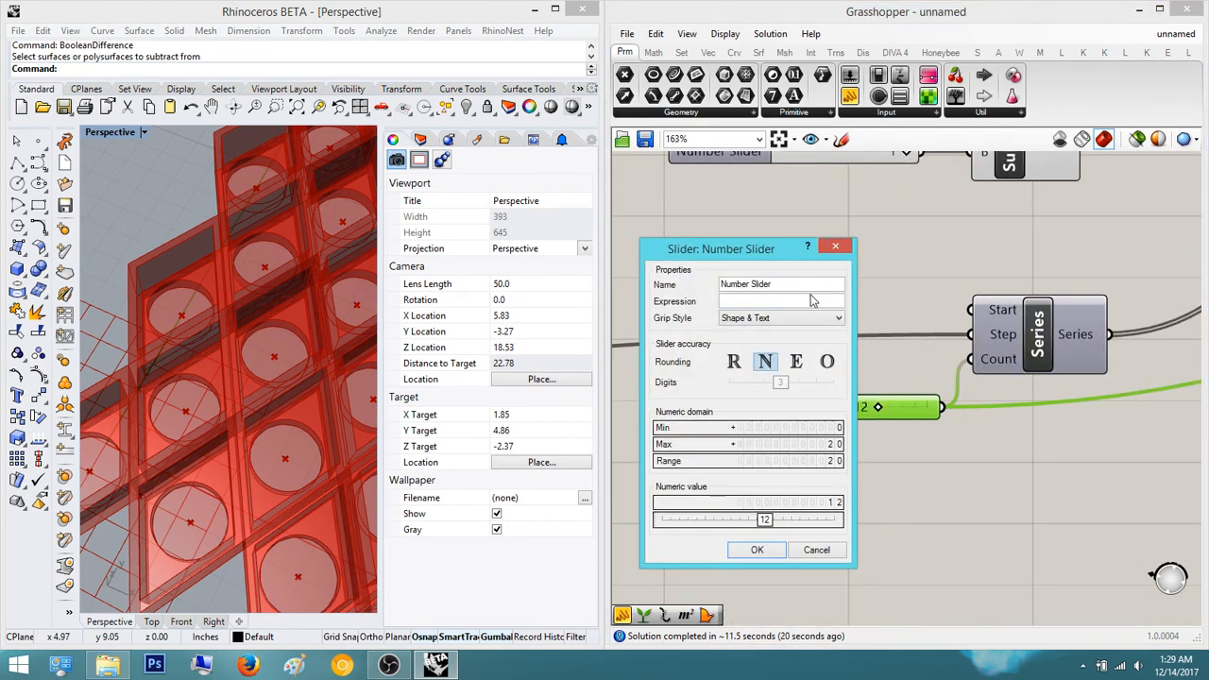
pyautogui.moveTo(811, 284); pyautogui.dragTo(754, 285)
pyautogui.write('i')
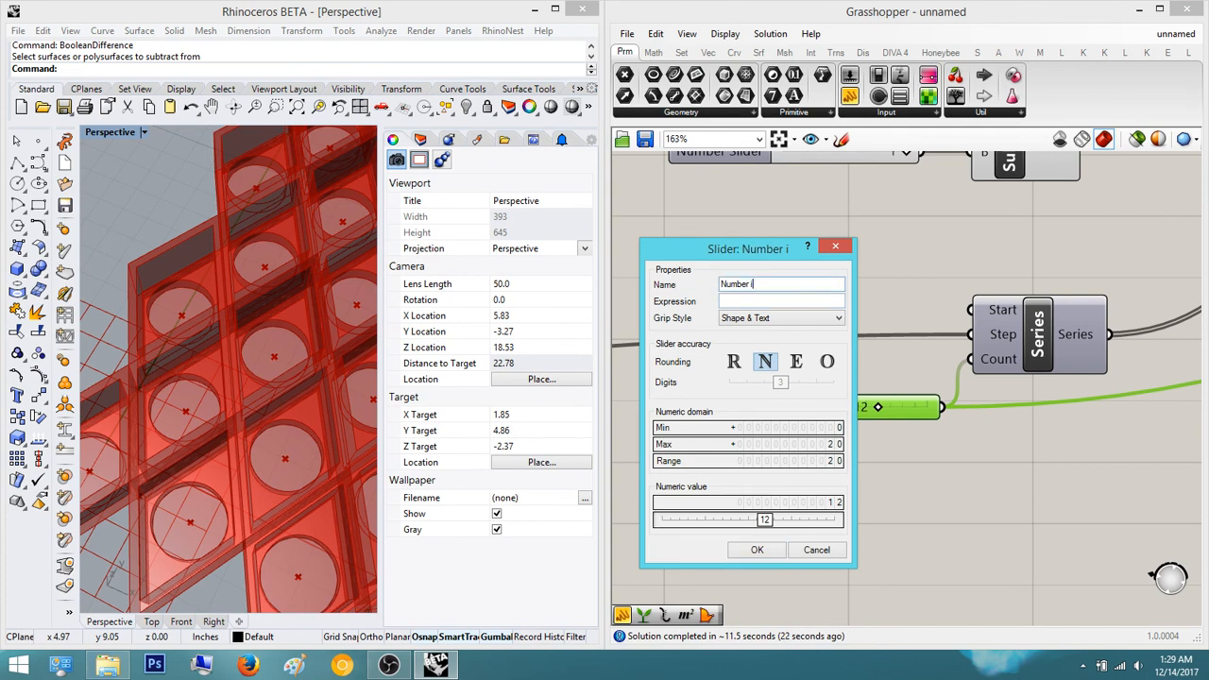
pyautogui.write('n Y Direction')
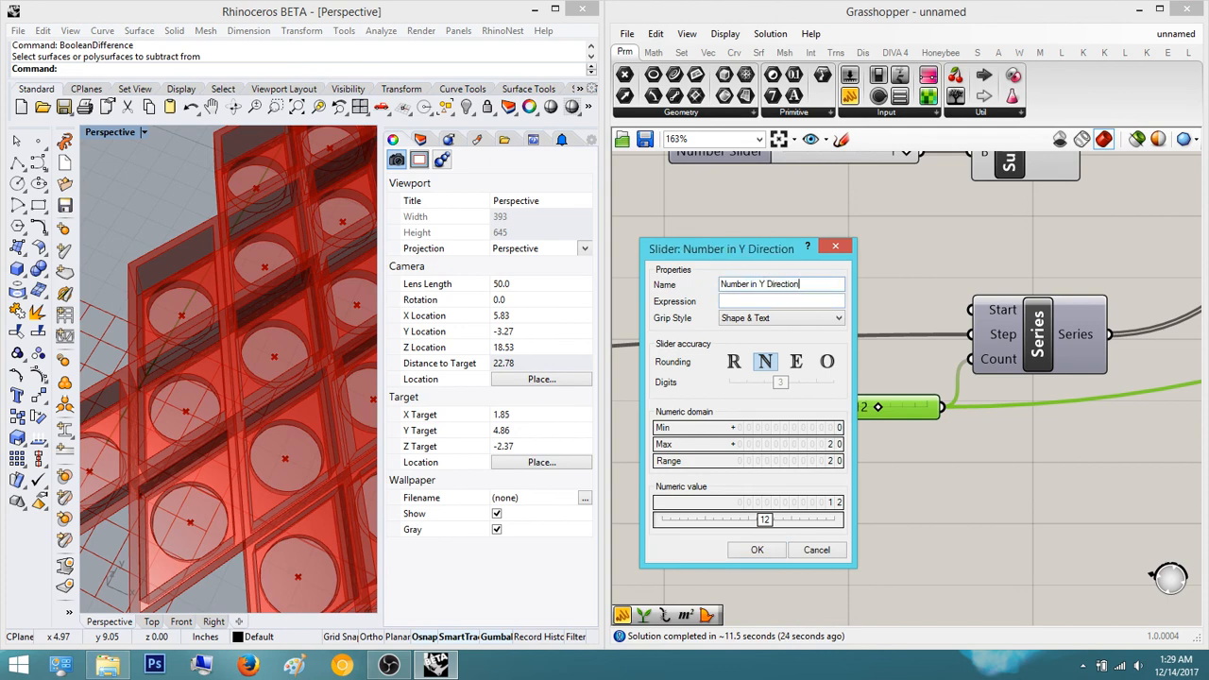
pyautogui.click(757, 550)
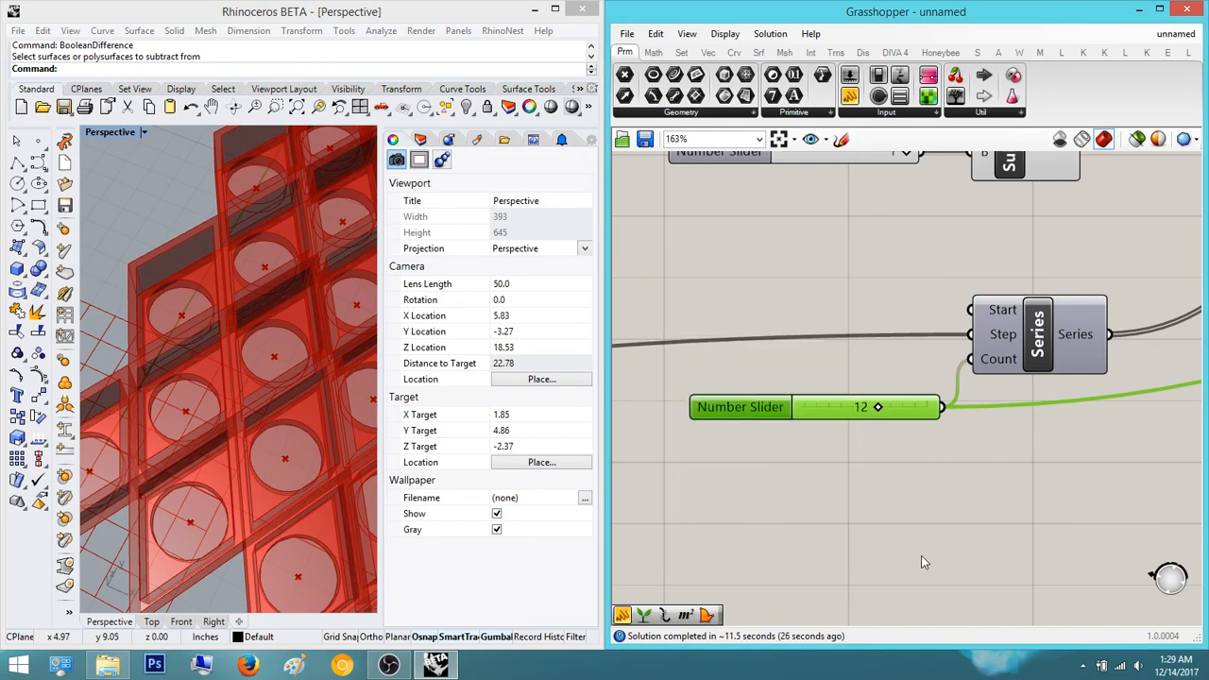
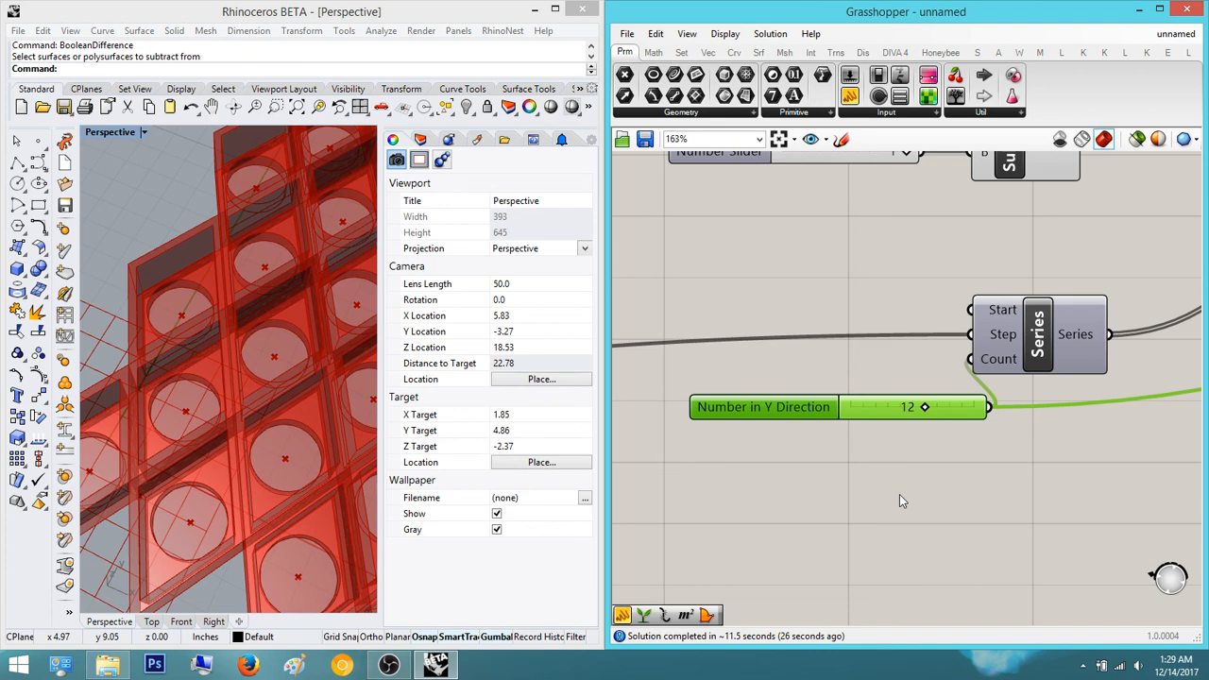
# - Move the Number in Y Direction slider away from the second Series so it sits clear of the Count input
pyautogui.click(968, 487)
pyautogui.moveTo(968, 487); pyautogui.dragTo(859, 497, button='right')
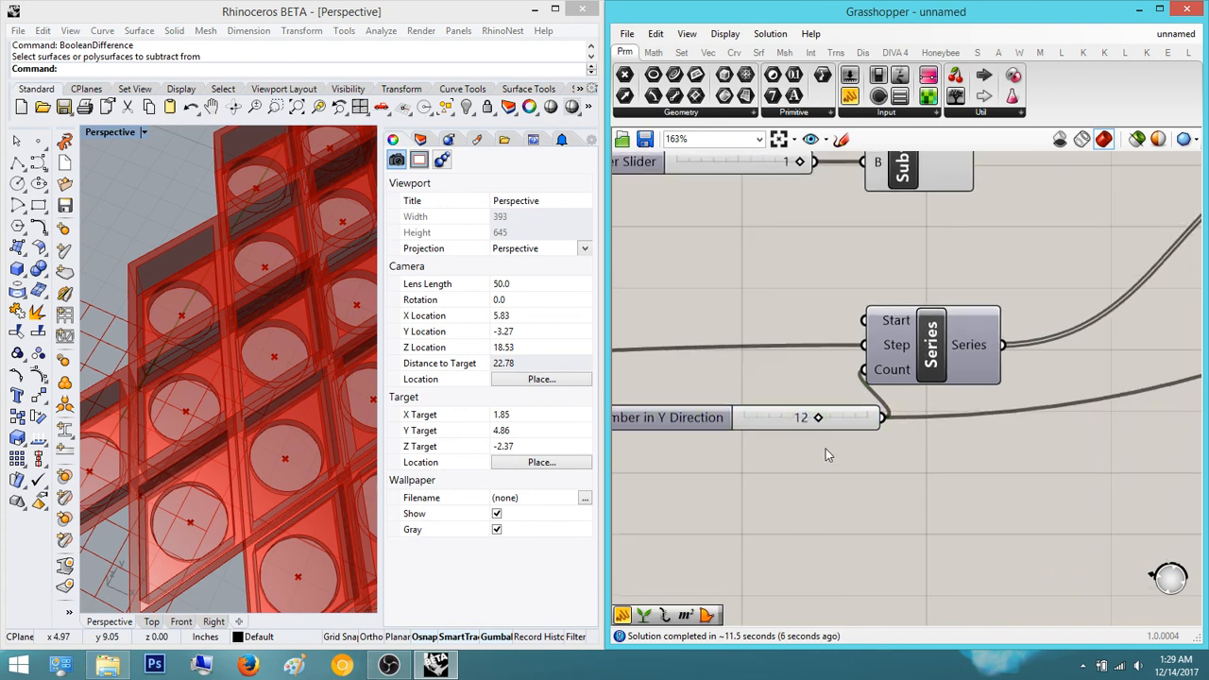
pyautogui.scroll(-2, 826, 449)
pyautogui.moveTo(825, 449); pyautogui.dragTo(1000, 416, button='right')
pyautogui.moveTo(875, 408); pyautogui.dragTo(801, 417)
pyautogui.moveTo(901, 322); pyautogui.dragTo(811, 412, button='right')
pyautogui.scroll(-3, 812, 412)
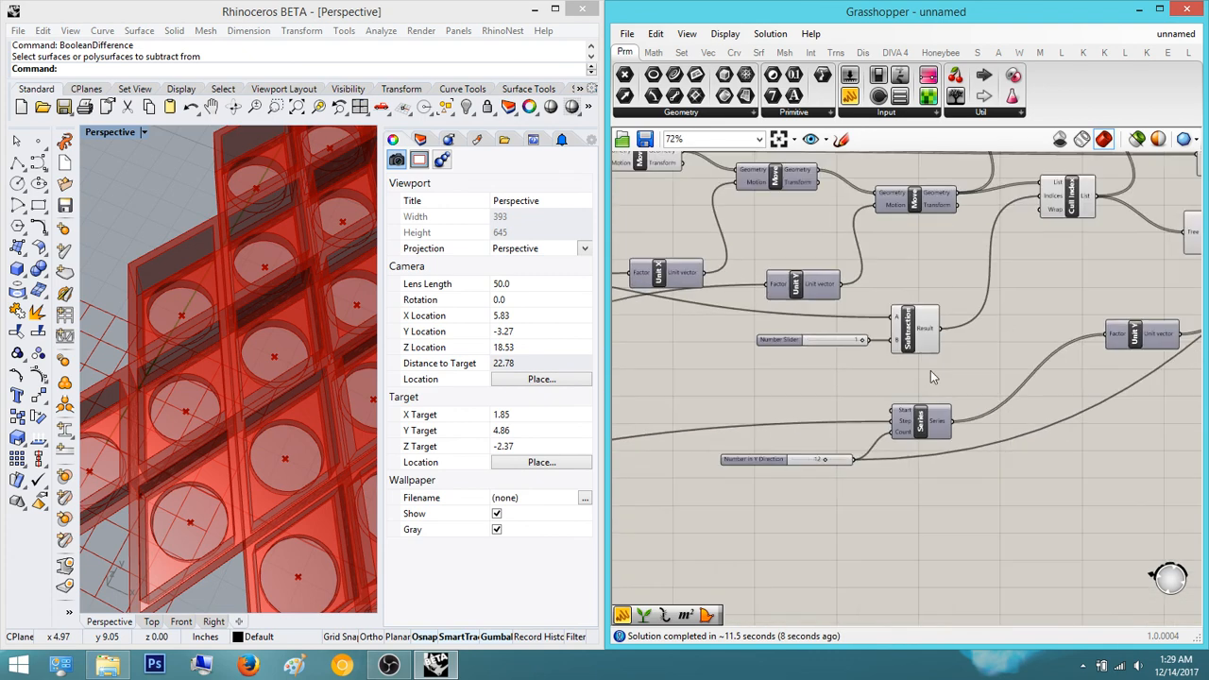
# - Align the two Graft Tree components feeding the final Move component into one vertical column
pyautogui.moveTo(1046, 364); pyautogui.dragTo(871, 407, button='right')
pyautogui.moveTo(1048, 304); pyautogui.dragTo(923, 359, button='right')
pyautogui.moveTo(928, 371); pyautogui.dragTo(910, 230)
pyautogui.click(912, 224)
pyautogui.click(1011, 224)
# - Align the Number Sliders feeding the Circle's Radius input and the Addition's B input vertically with each other
pyautogui.moveTo(1109, 363); pyautogui.dragTo(935, 360, button='right')
pyautogui.moveTo(996, 309); pyautogui.dragTo(892, 315, button='right')
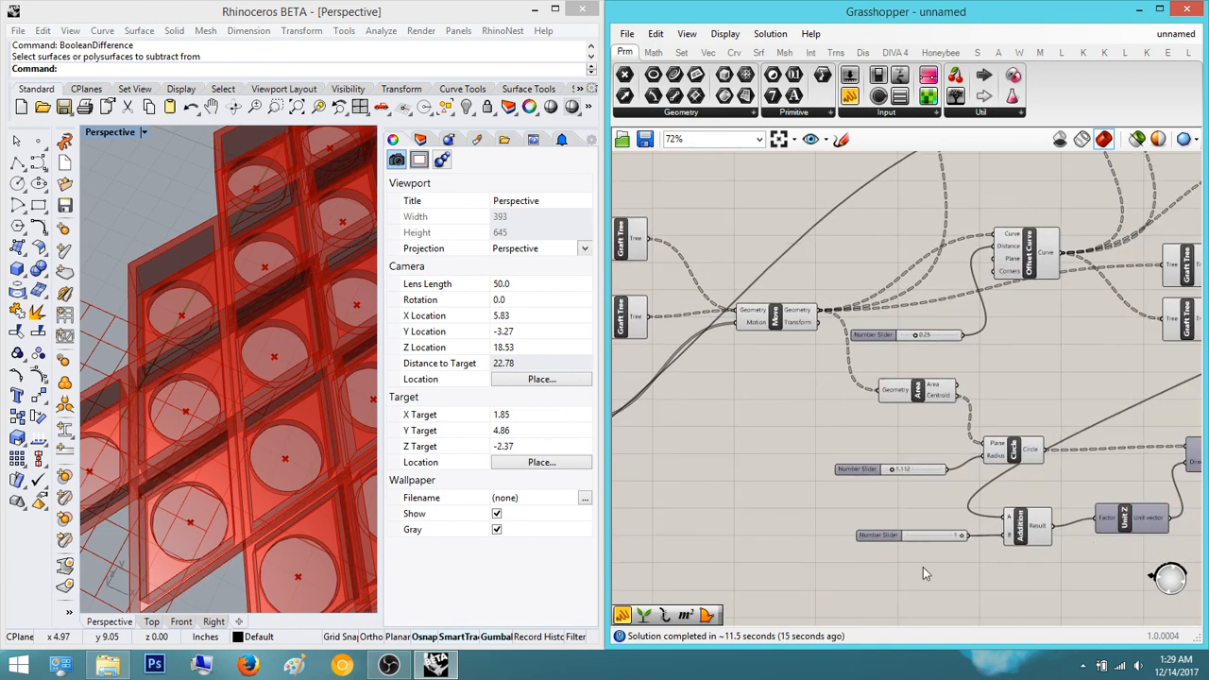
pyautogui.moveTo(933, 593); pyautogui.dragTo(858, 435)
pyautogui.scroll(5, 888, 462)
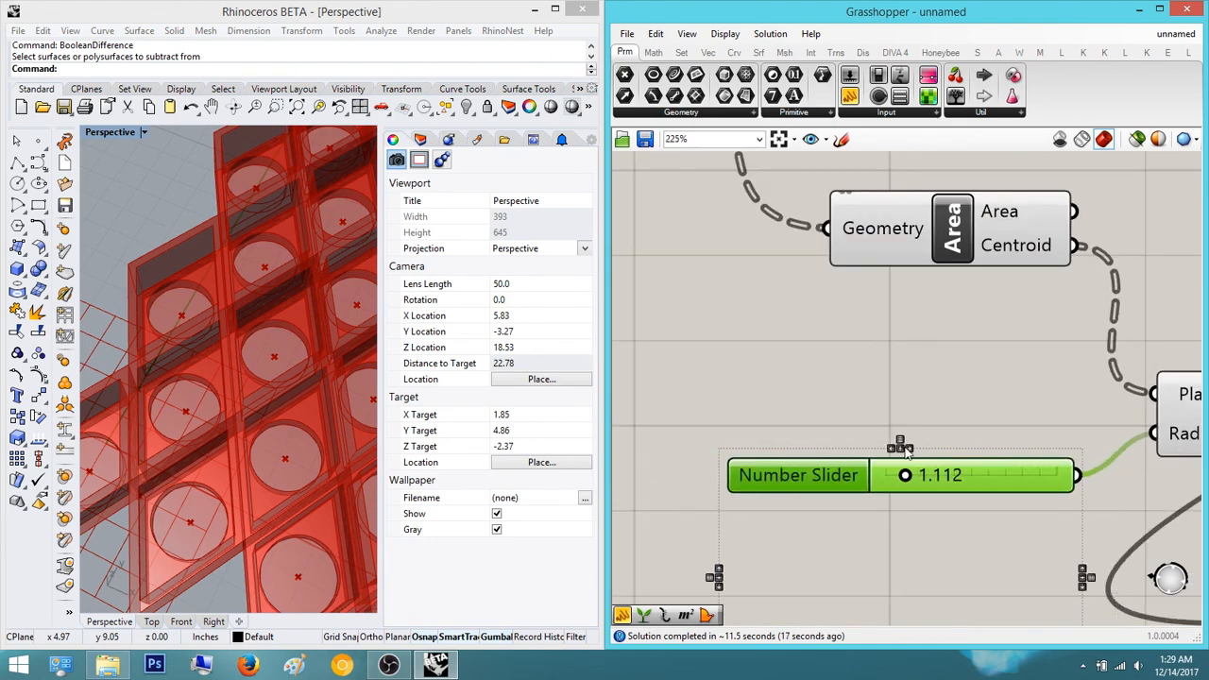
pyautogui.click(905, 449)
pyautogui.scroll(-3, 907, 440)
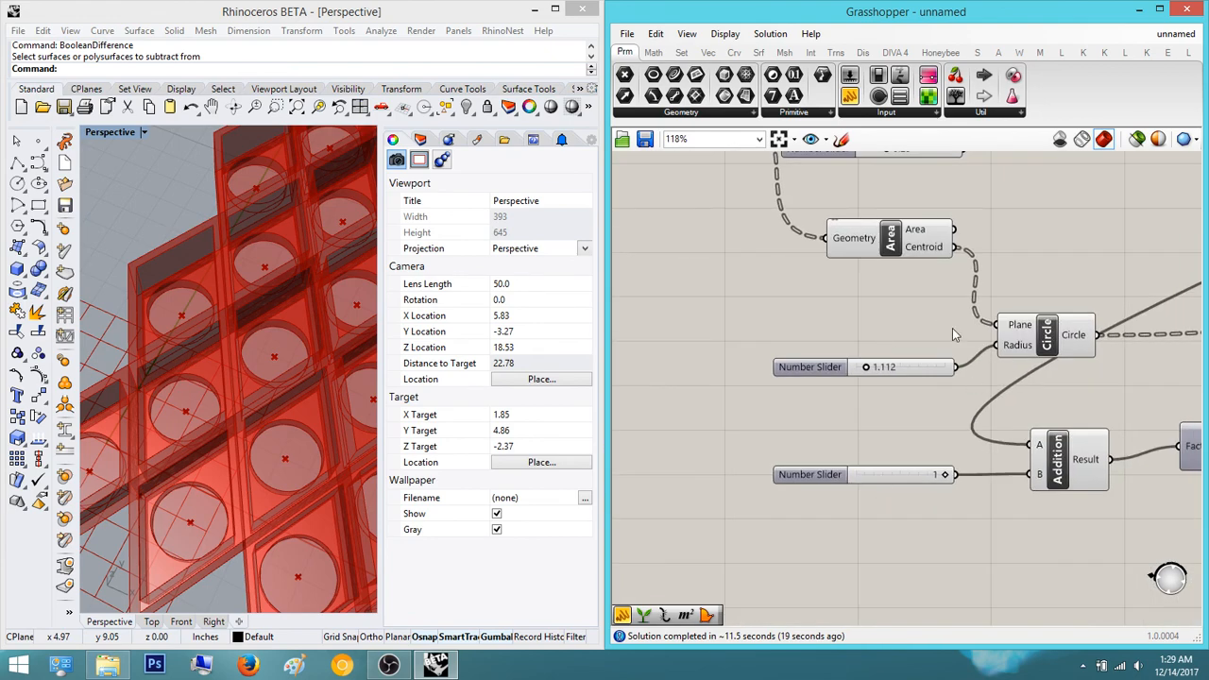
# - Move the Number Slider feeding the Offset Curve's Distance input up so it sits level with the Offset Curve component
pyautogui.moveTo(954, 334); pyautogui.dragTo(964, 442, button='right')
pyautogui.moveTo(935, 280); pyautogui.dragTo(894, 403, button='right')
pyautogui.moveTo(905, 382); pyautogui.dragTo(928, 244)
pyautogui.moveTo(1030, 257); pyautogui.dragTo(872, 352, button='right')
pyautogui.click(850, 451)
# - Examine the Unit Z and Extrude components that follow the upper Boundary Surfaces and the slider driving them
pyautogui.scroll(-2, 744, 366)
pyautogui.moveTo(850, 450); pyautogui.dragTo(777, 375, button='right')
pyautogui.moveTo(988, 407); pyautogui.dragTo(726, 434, button='right')
pyautogui.moveTo(933, 419); pyautogui.dragTo(837, 434, button='right')
pyautogui.moveTo(889, 325); pyautogui.dragTo(864, 379, button='right')
pyautogui.scroll(-2, 864, 379)
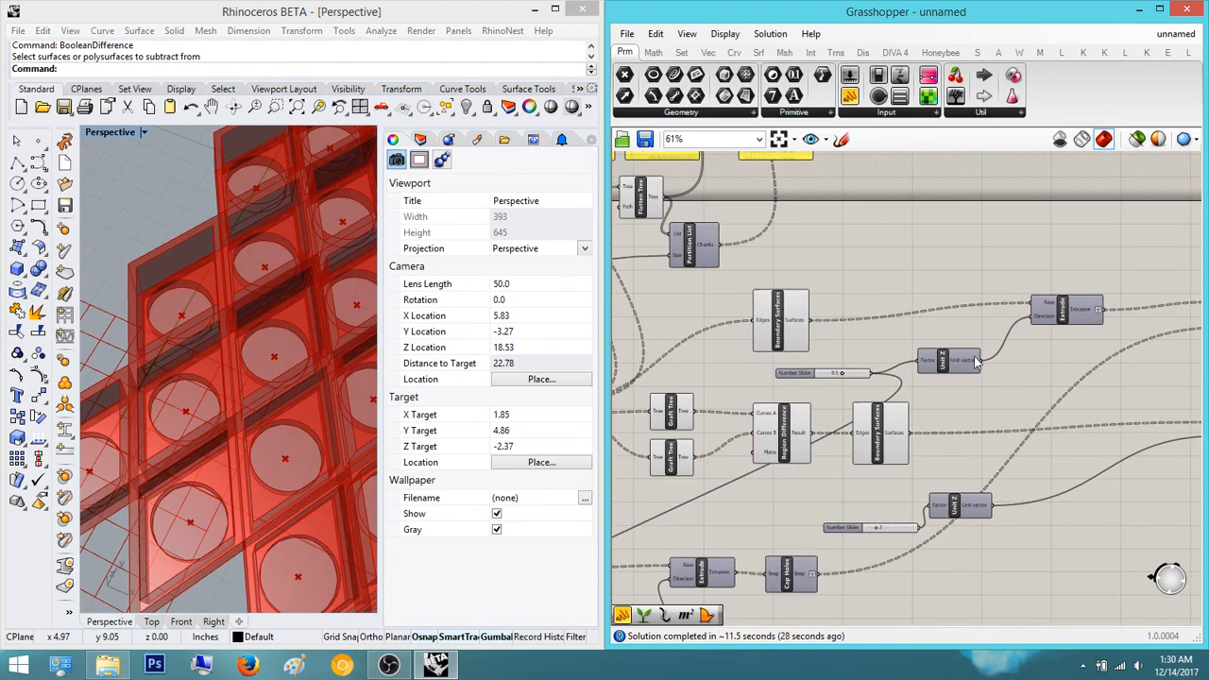
pyautogui.moveTo(1139, 381); pyautogui.dragTo(970, 302)
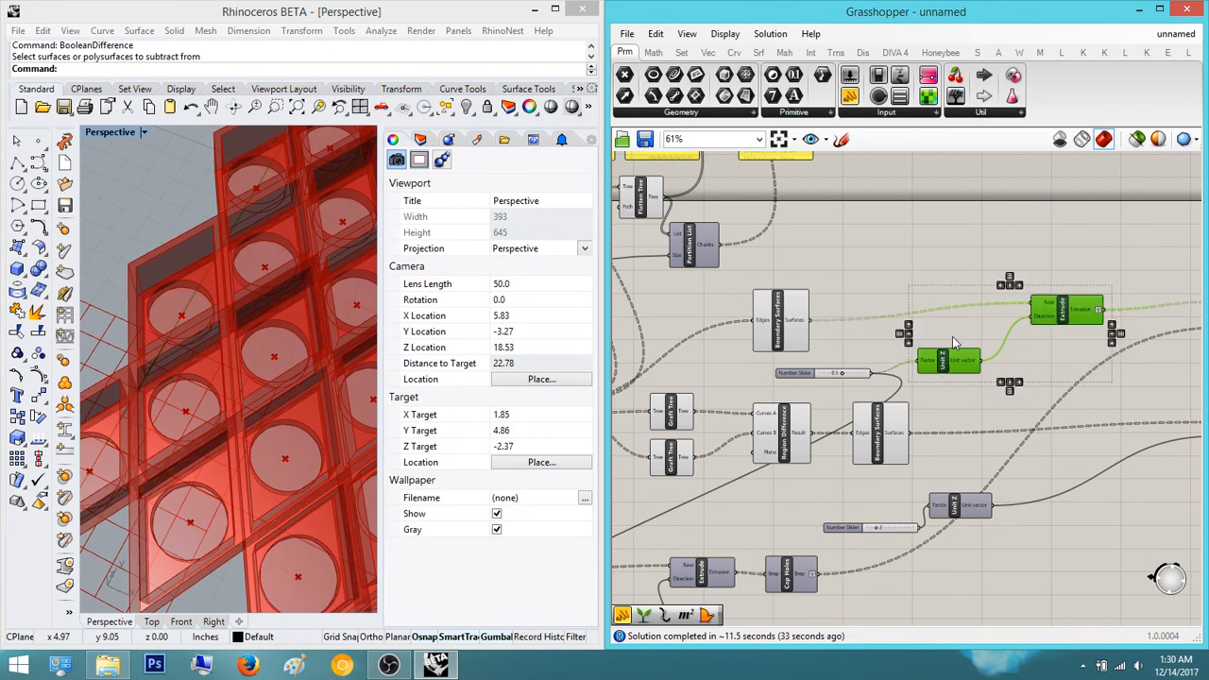
pyautogui.scroll(-2, 1039, 312)
pyautogui.click(1150, 336)
# - Rename the Number Slider feeding the upper Unit Z's Factor input to "Thickness of Bottom Piece"
pyautogui.moveTo(1125, 355); pyautogui.dragTo(1071, 395, button='right')
pyautogui.scroll(3, 1111, 355)
pyautogui.scroll(3, 782, 323)
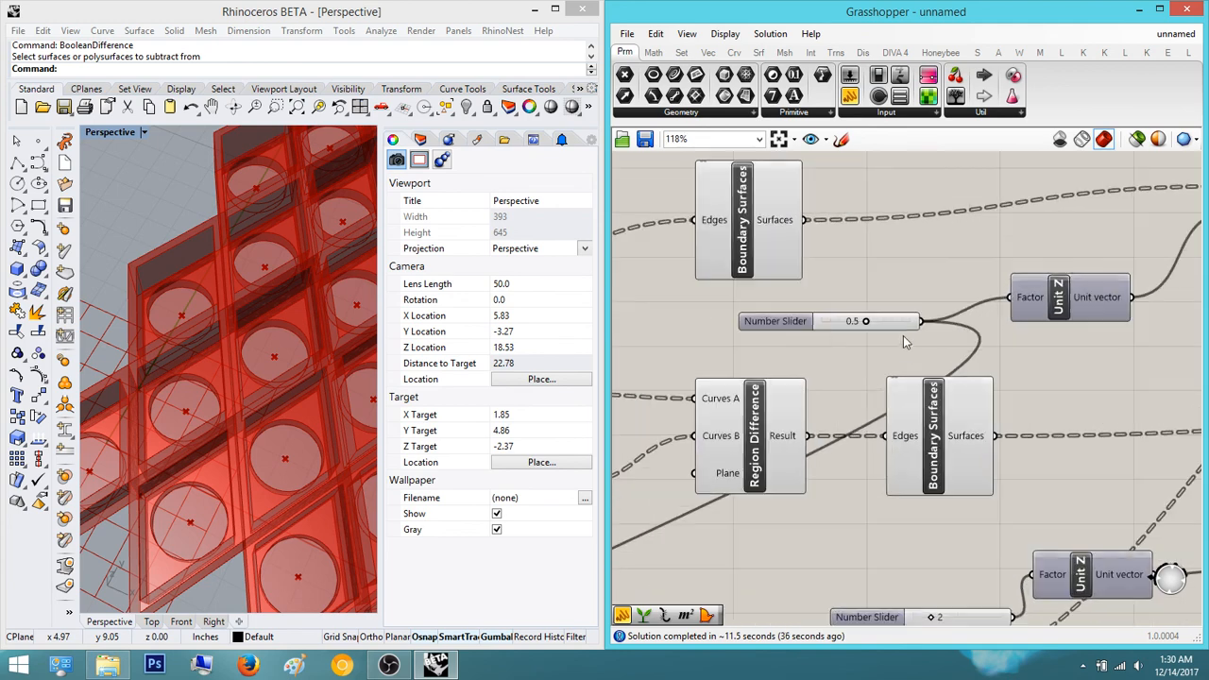
pyautogui.doubleClick(778, 322)
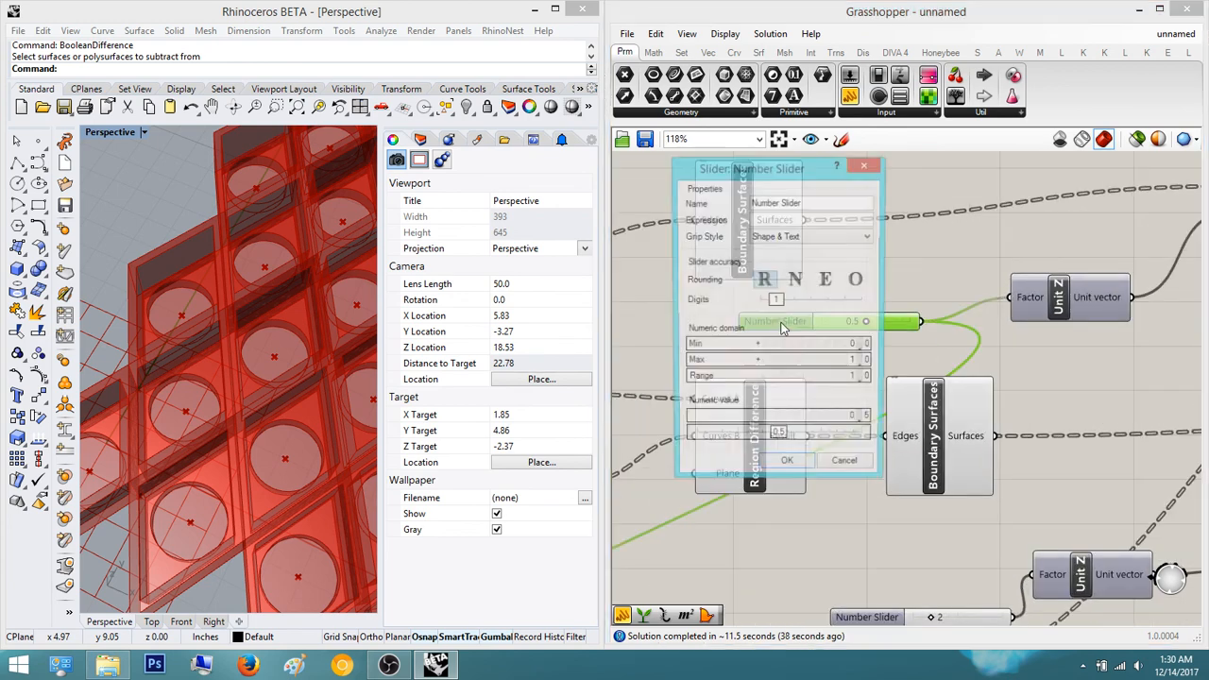
pyautogui.write('Thickness')
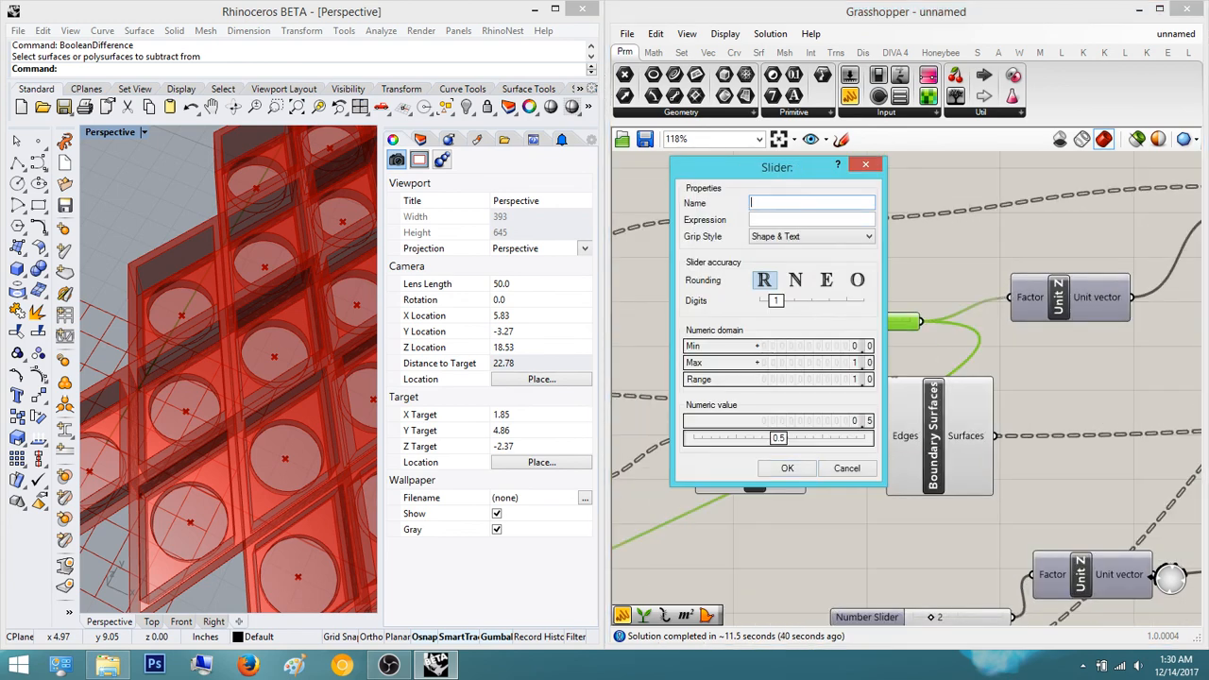
pyautogui.write(' of ')
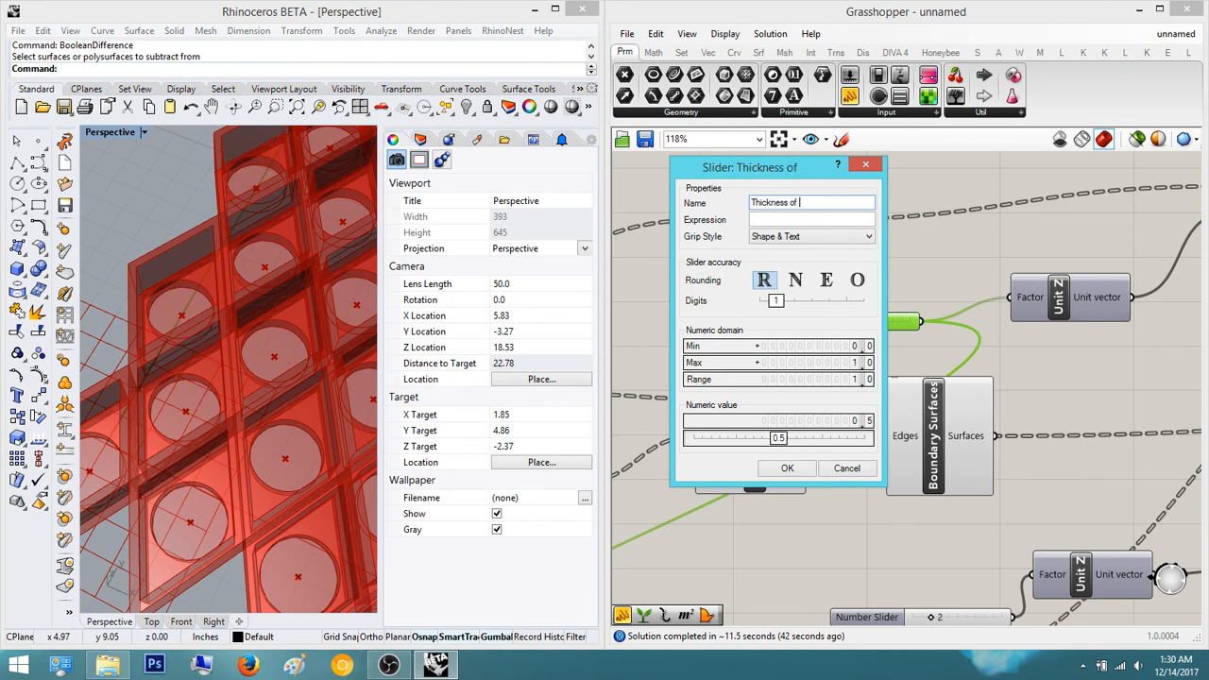
pyautogui.write('Bottom Piece')
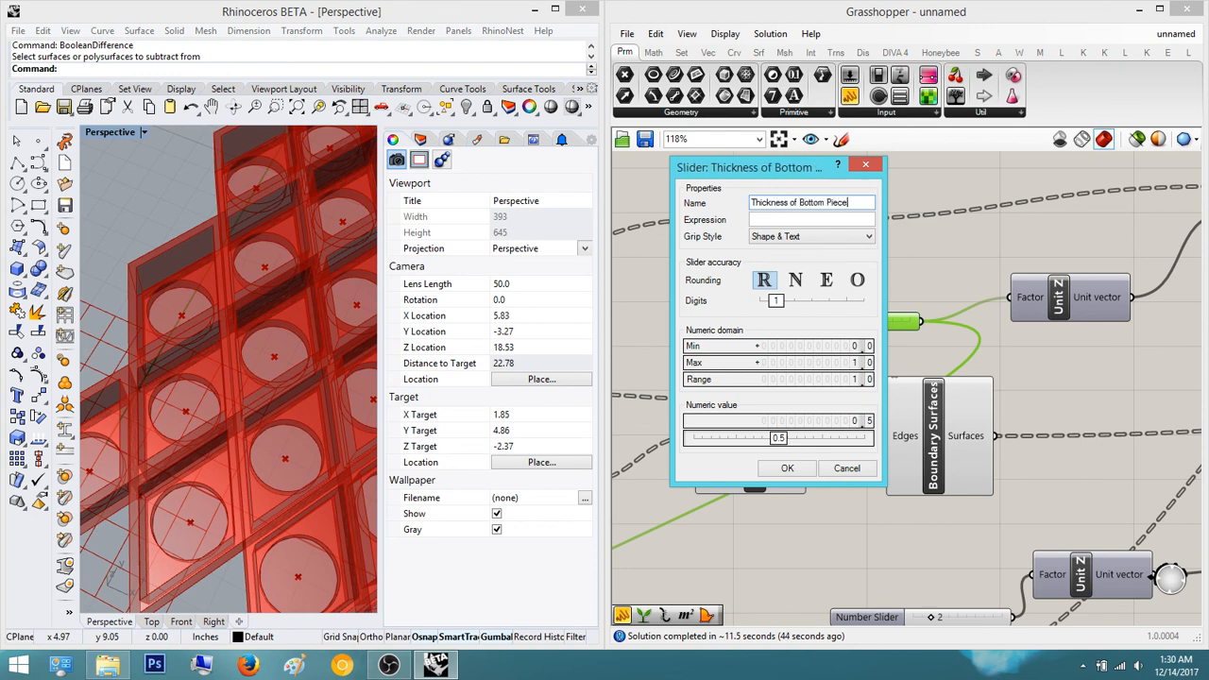
pyautogui.click(805, 469)
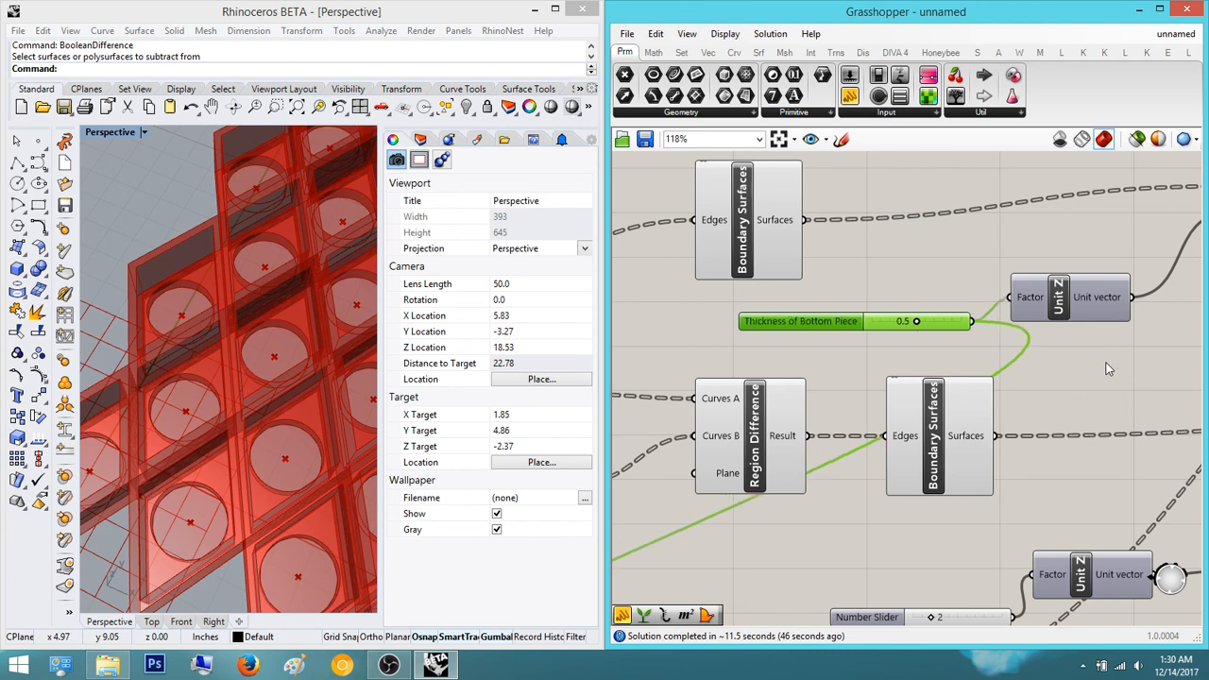
# - Look over the whole definition from end to start to review which components are grouped
pyautogui.scroll(-1, 1107, 374)
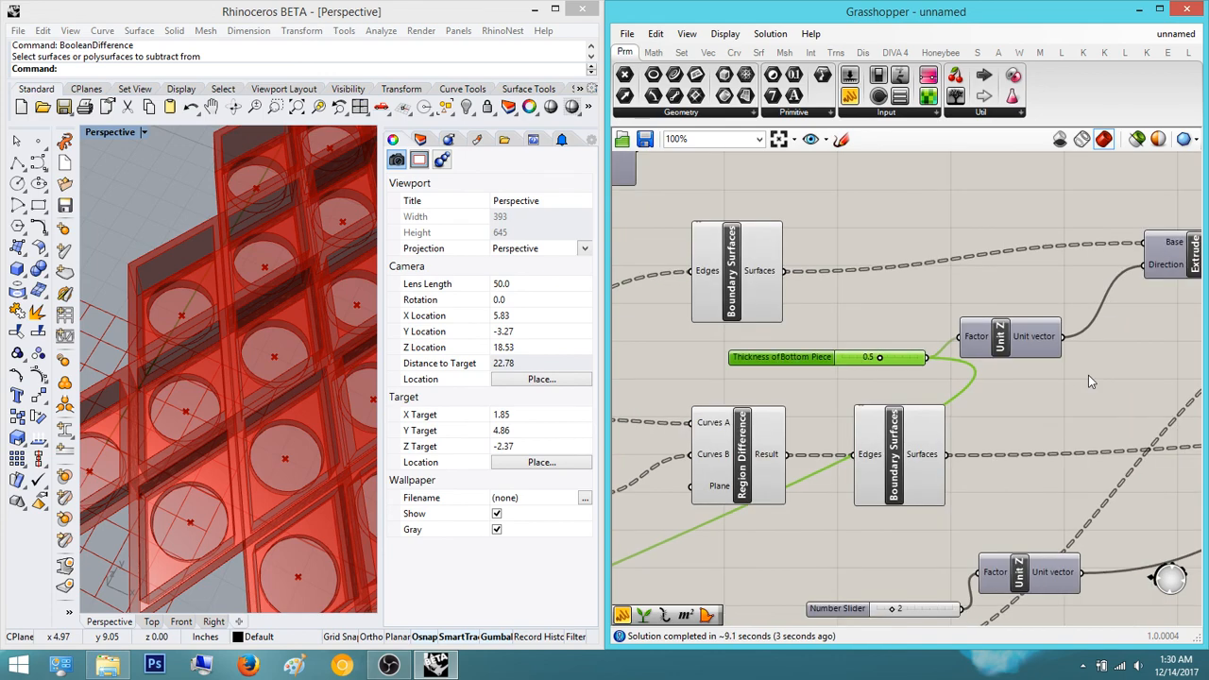
pyautogui.scroll(-5, 1088, 378)
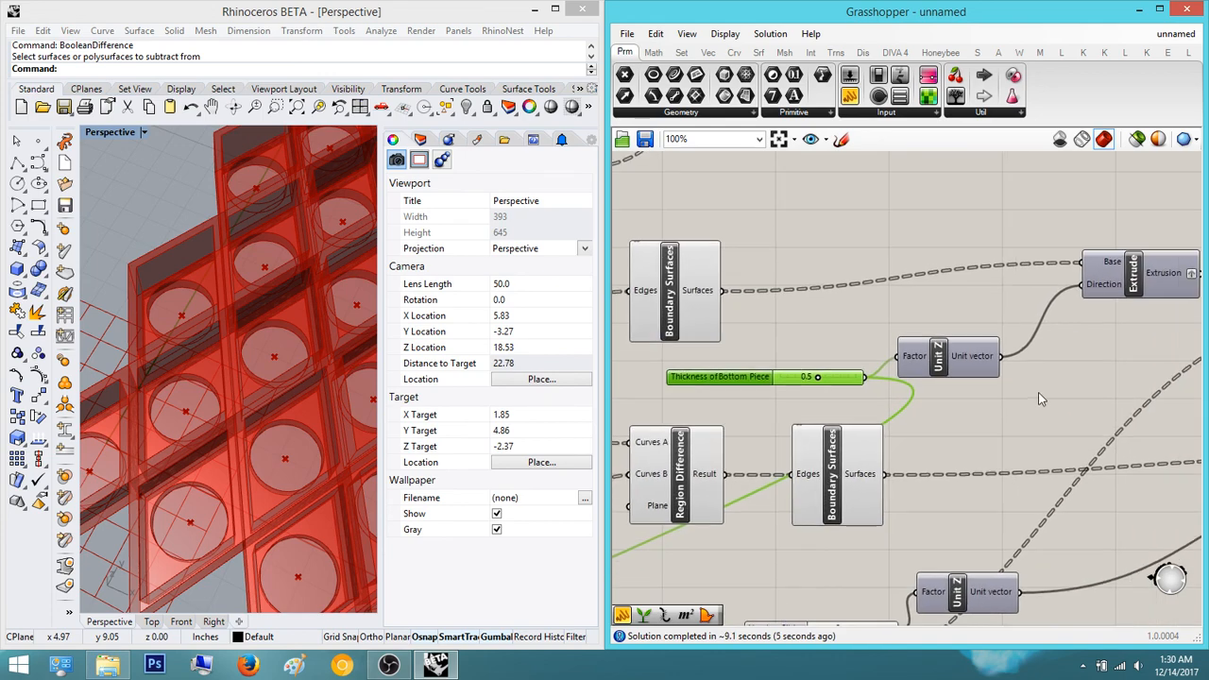
pyautogui.scroll(-1, 906, 421)
pyautogui.moveTo(906, 421); pyautogui.dragTo(1170, 379, button='right')
pyautogui.scroll(-3, 1171, 378)
pyautogui.moveTo(1012, 401); pyautogui.dragTo(1087, 382, button='right')
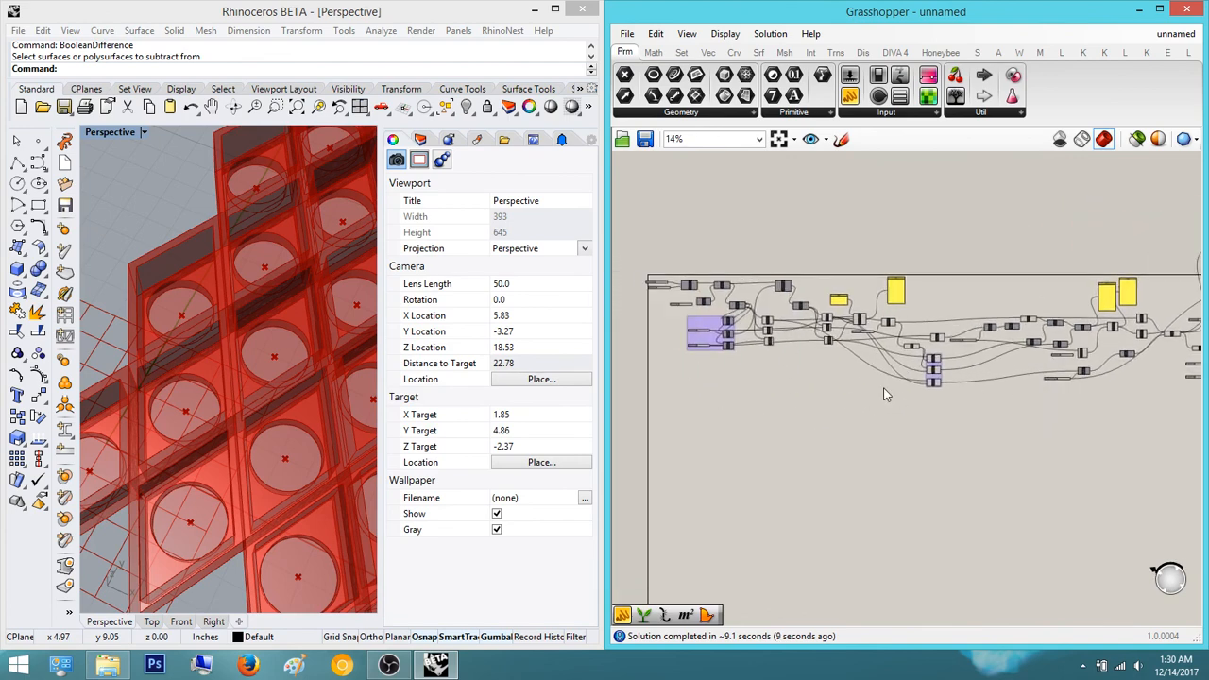
pyautogui.scroll(-2, 884, 388)
pyautogui.moveTo(973, 398); pyautogui.dragTo(787, 412, button='right')
# - Group the upper Boundary Surfaces, the Thickness of Bottom Piece slider, Unit Z and Extrude components
pyautogui.scroll(4, 1034, 342)
pyautogui.scroll(5, 962, 357)
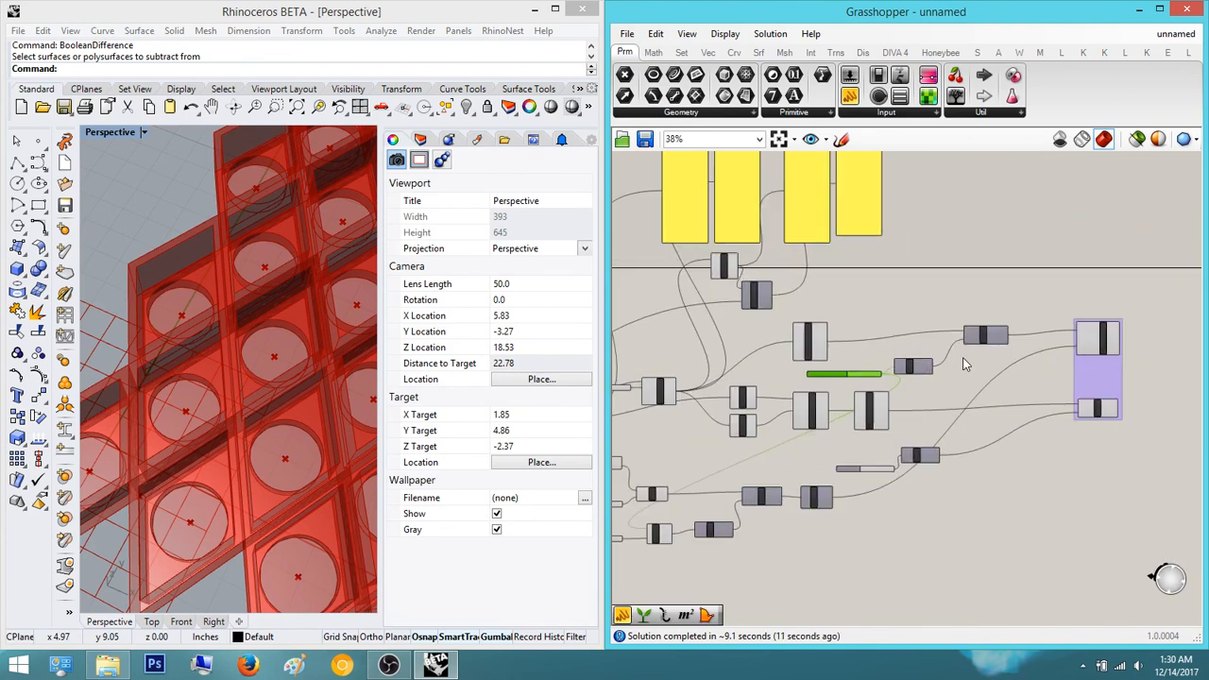
pyautogui.moveTo(1074, 410); pyautogui.dragTo(682, 280)
pyautogui.middleClick(818, 276)
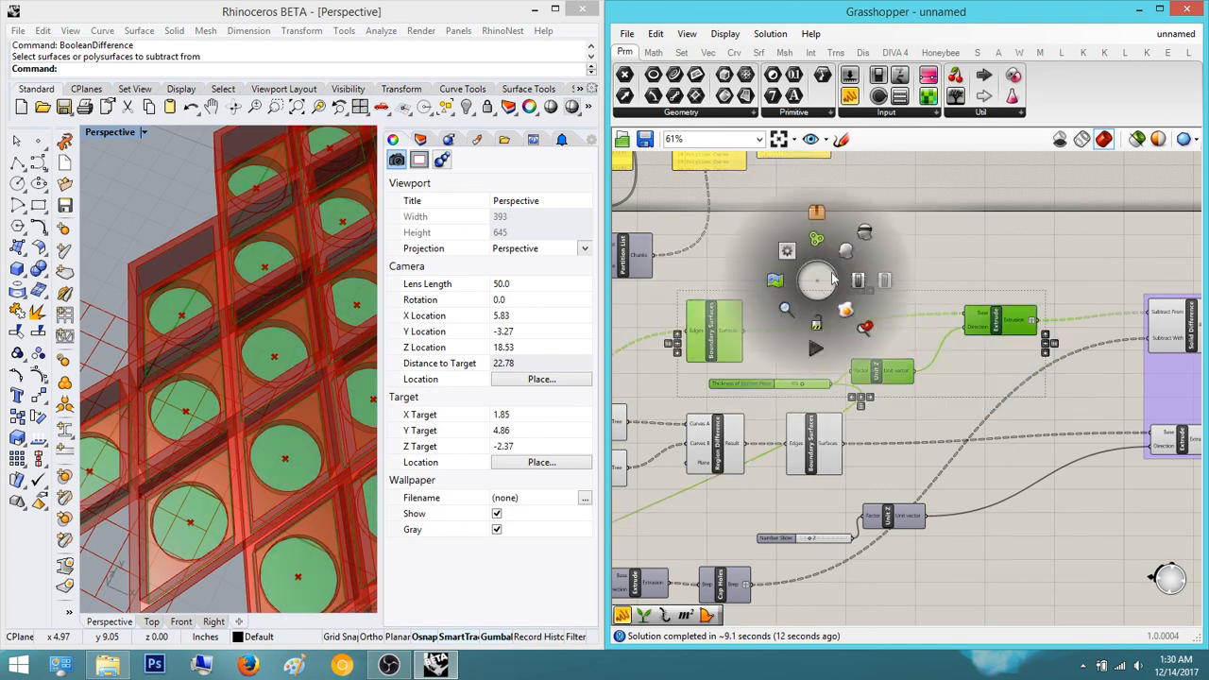
pyautogui.click(820, 232)
pyautogui.click(914, 264)
# - Group the column of three ungrouped List Item components fed by the first Explode near the definition's start
pyautogui.scroll(-11, 915, 295)
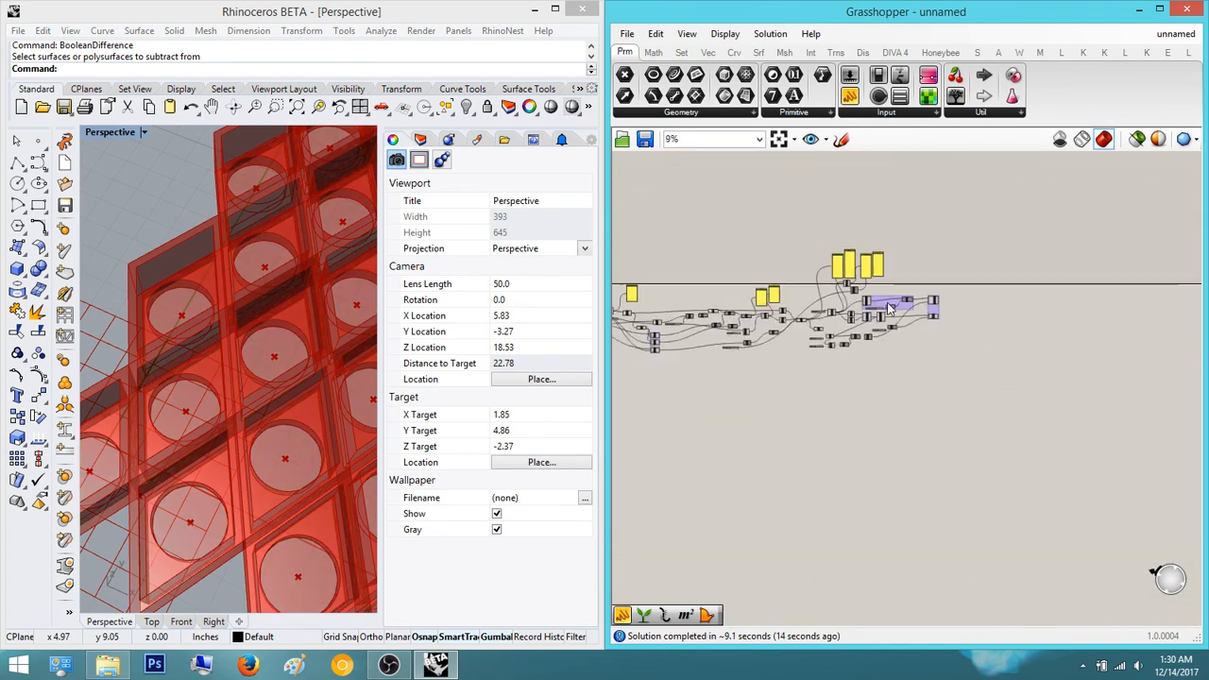
pyautogui.moveTo(918, 315); pyautogui.dragTo(1025, 333, button='right')
pyautogui.scroll(4, 823, 308)
pyautogui.moveTo(828, 331); pyautogui.dragTo(819, 349, button='right')
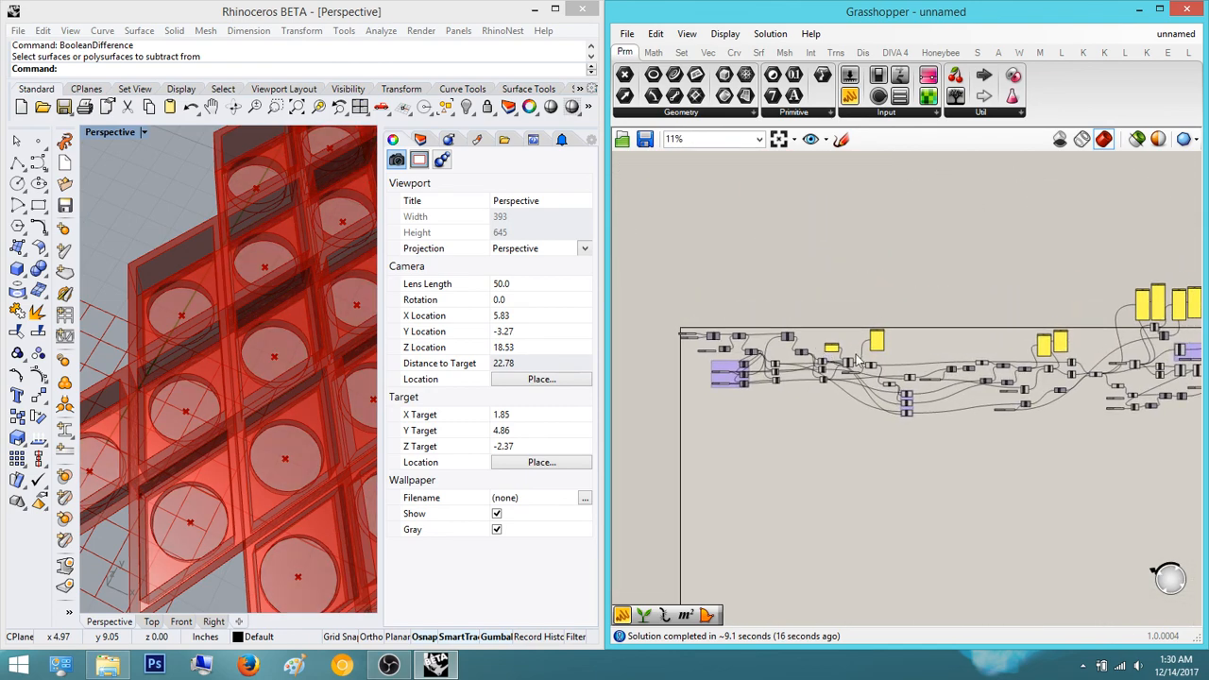
pyautogui.scroll(-1, 859, 362)
pyautogui.scroll(4, 813, 419)
pyautogui.moveTo(804, 415); pyautogui.dragTo(936, 421, button='right')
pyautogui.scroll(6, 936, 425)
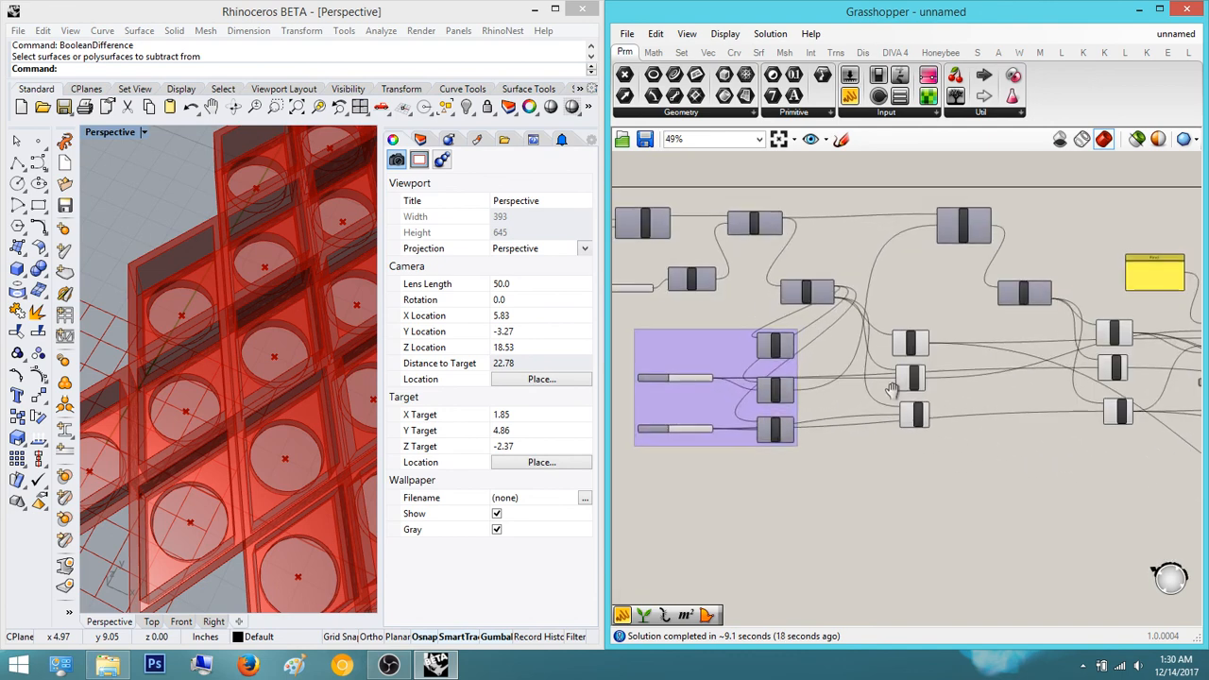
pyautogui.scroll(-1, 972, 416)
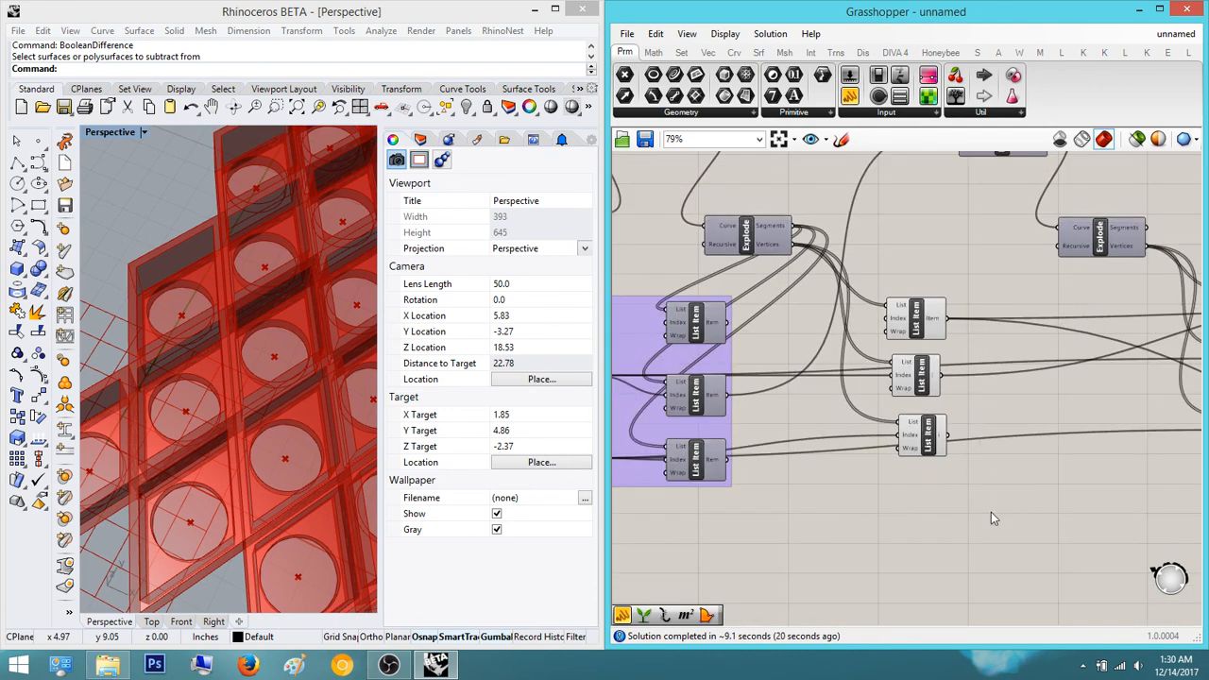
pyautogui.moveTo(990, 506); pyautogui.dragTo(871, 266)
pyautogui.middleClick(931, 202)
pyautogui.click(997, 261)
# - Group the three List Item components fed by the Vertices output of the Explode after the Mirror Curve
pyautogui.moveTo(980, 396); pyautogui.dragTo(734, 425, button='right')
pyautogui.moveTo(1049, 542); pyautogui.dragTo(953, 271)
pyautogui.middleClick(1013, 304)
pyautogui.click(1011, 262)
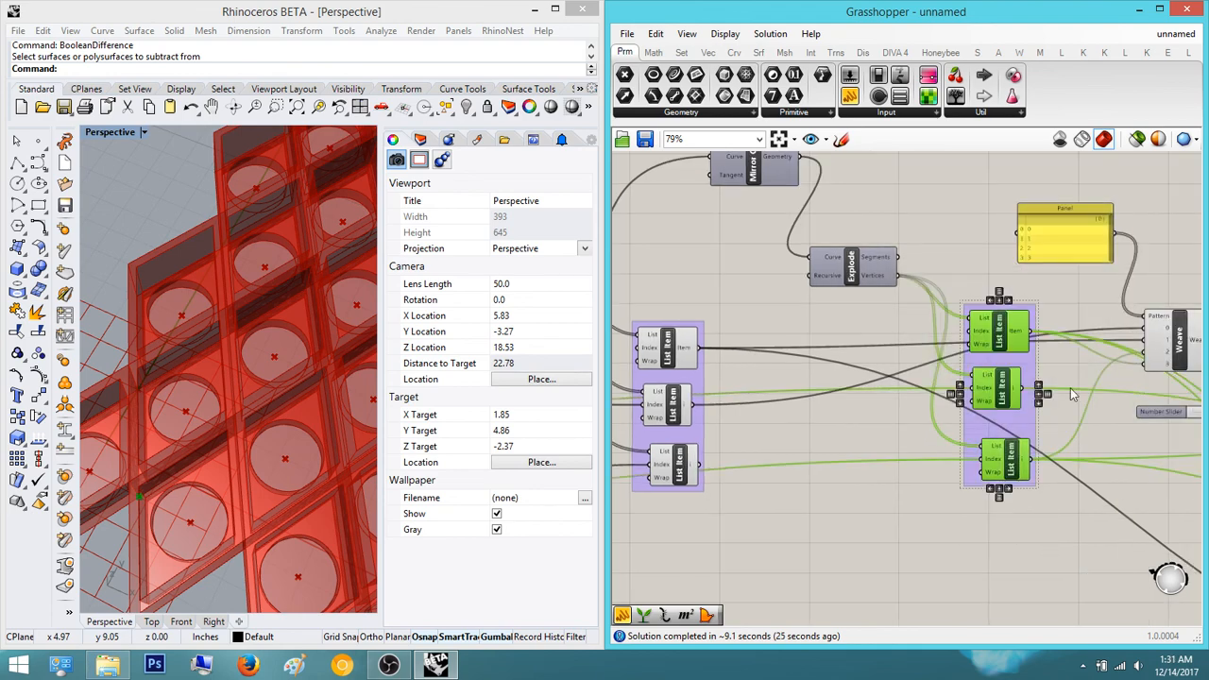
pyautogui.click(1072, 393)
# - Look over the definition from the Weave component through the final Move to the Offset Curve and Circle components
pyautogui.moveTo(1071, 444); pyautogui.dragTo(834, 416, button='right')
pyautogui.scroll(-4, 834, 415)
pyautogui.moveTo(1199, 484); pyautogui.dragTo(727, 403, button='right')
pyautogui.moveTo(940, 472); pyautogui.dragTo(891, 454, button='right')
pyautogui.scroll(2, 1093, 355)
pyautogui.moveTo(1093, 355); pyautogui.dragTo(841, 365, button='right')
pyautogui.scroll(-2, 842, 366)
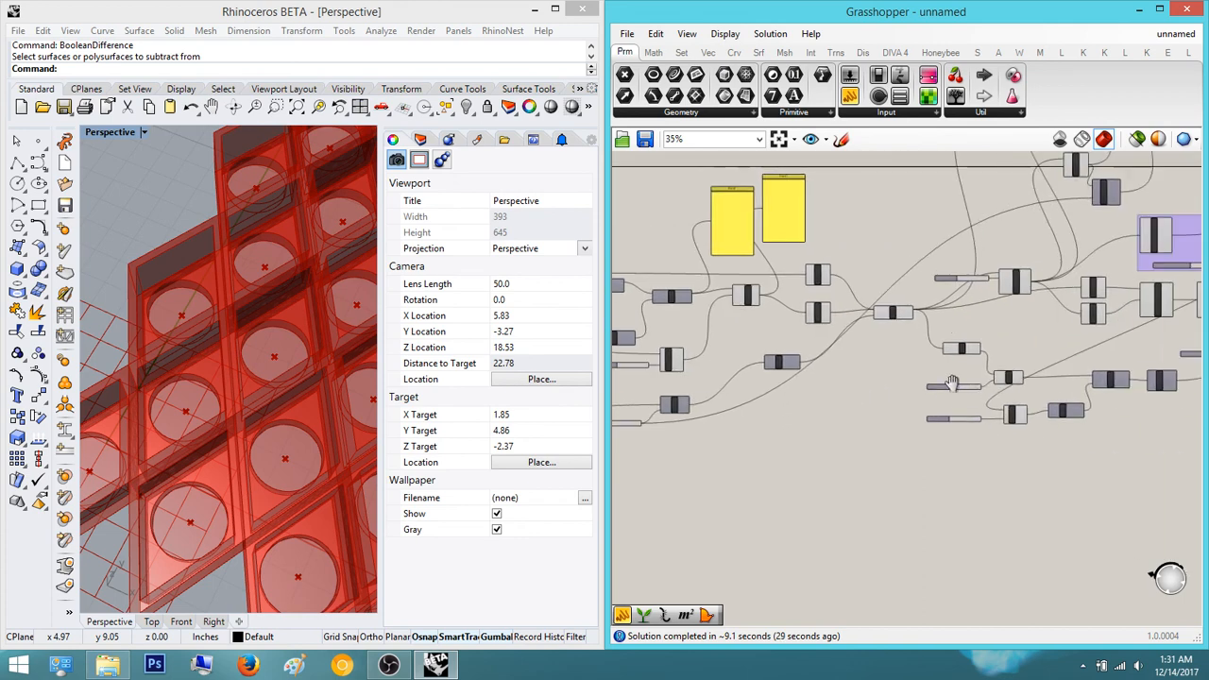
pyautogui.moveTo(952, 384); pyautogui.dragTo(930, 382, button='right')
# - Save the definition as "Brisolei Facade v2" in the Kinetic Architecture folder on the Desktop
pyautogui.click(644, 140)
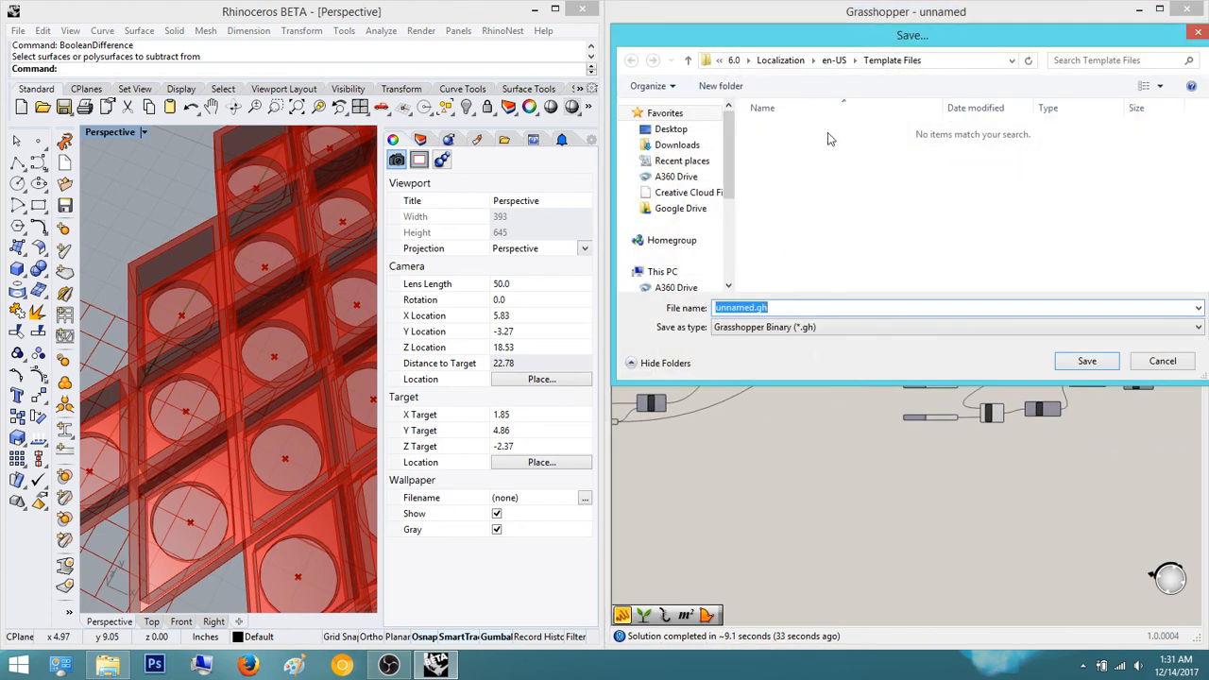
pyautogui.click(670, 129)
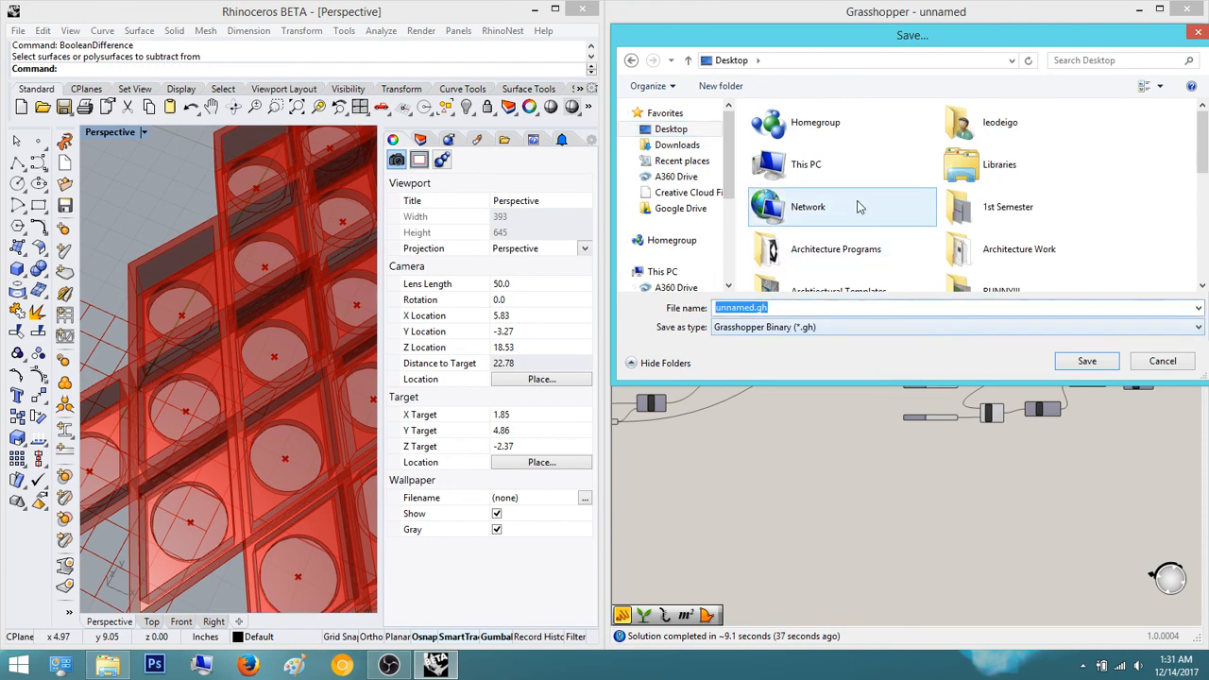
pyautogui.moveTo(1202, 154); pyautogui.dragTo(1202, 255)
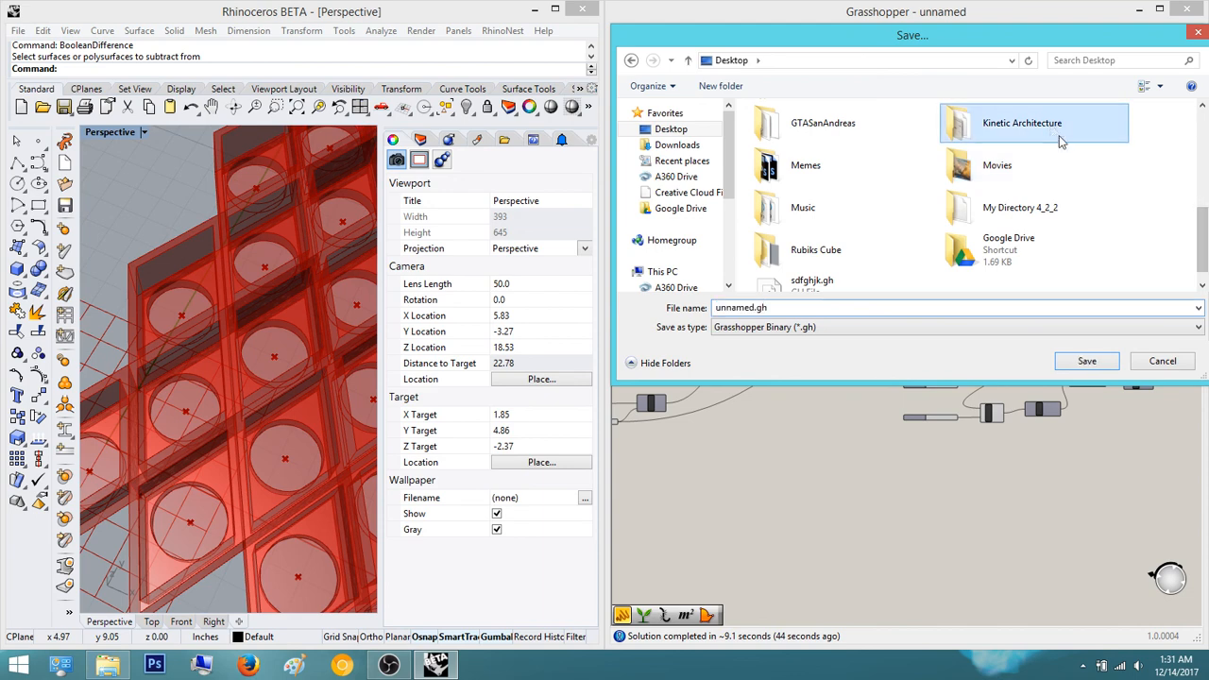
pyautogui.doubleClick(992, 123)
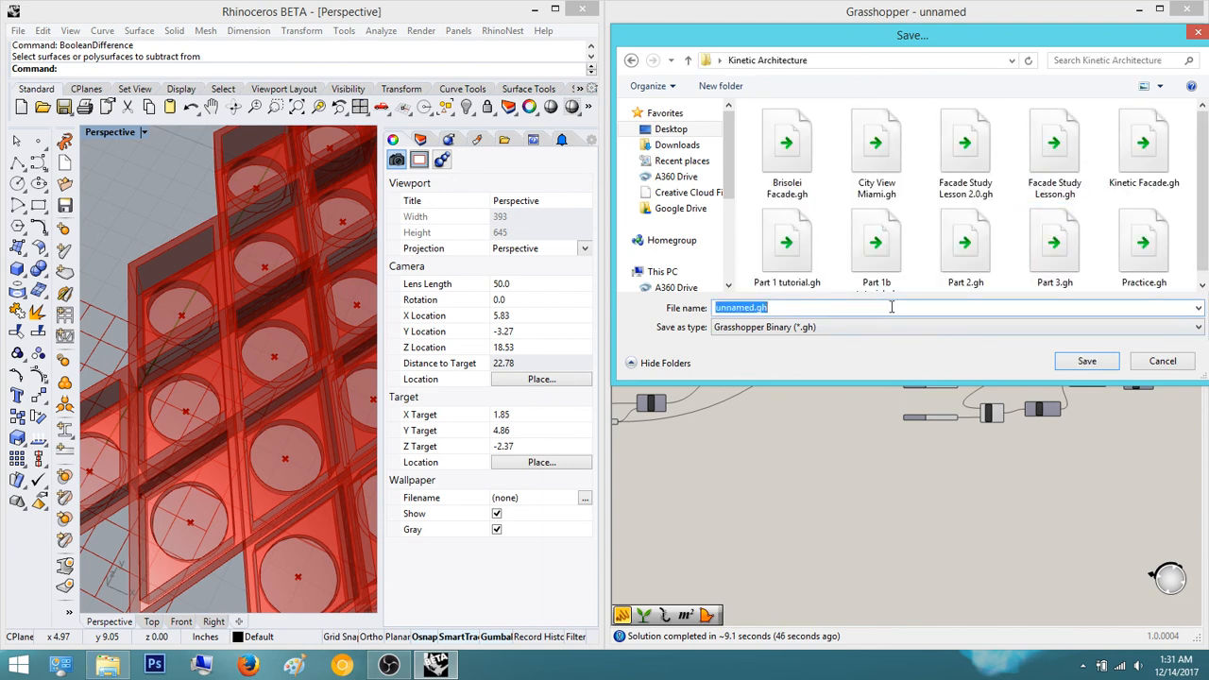
pyautogui.write('Brisolei Fac')
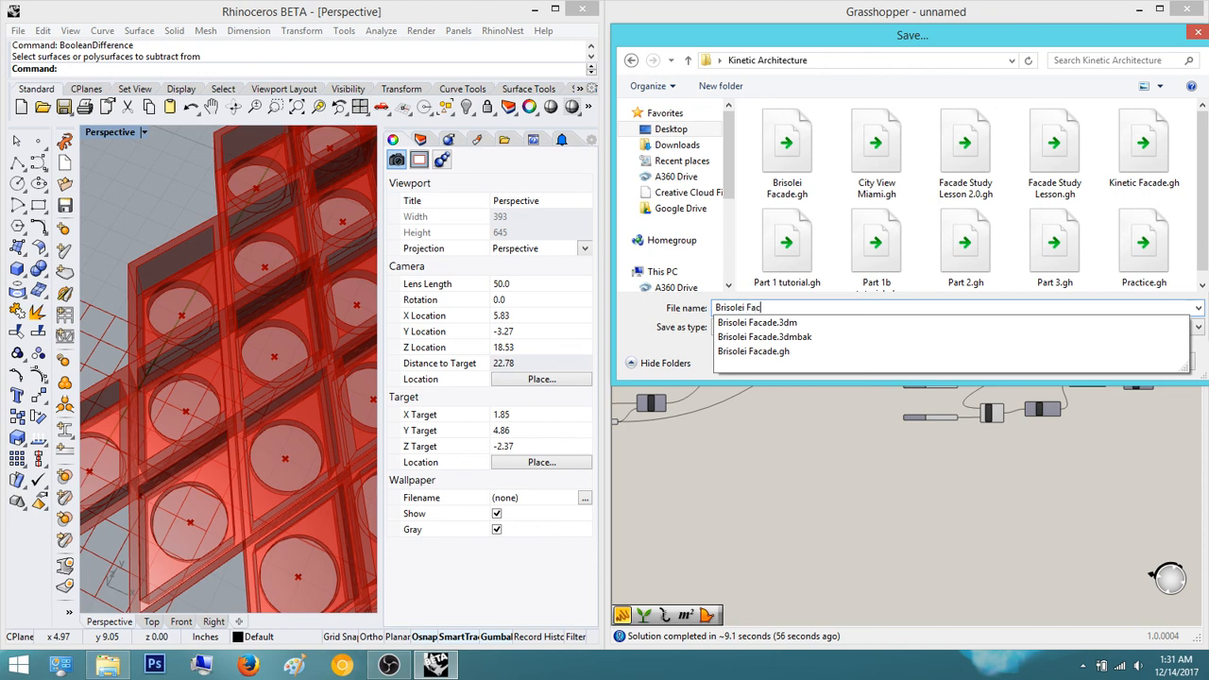
pyautogui.write('v')
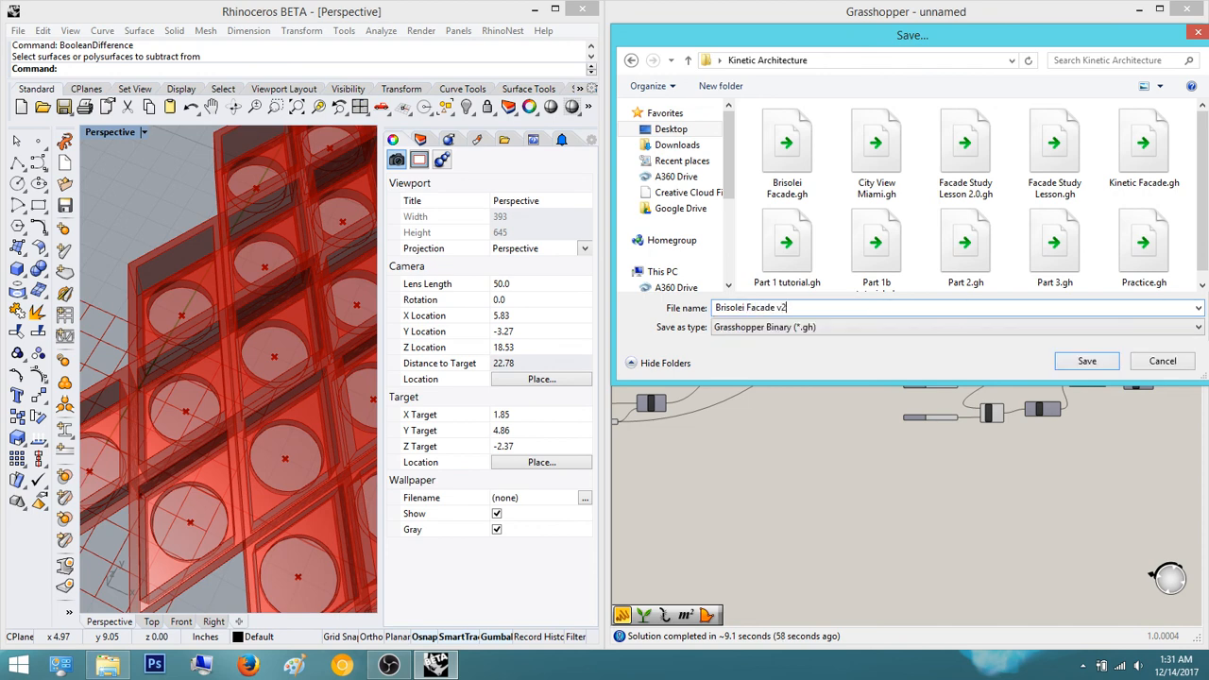
pyautogui.write('2')
pyautogui.press('Return')
# - Group the Area, Circle, Addition, Unit Z, Extrude and Cap Holes components with their two sliders, leaving out the slider set to 2
pyautogui.scroll(-3, 965, 352)
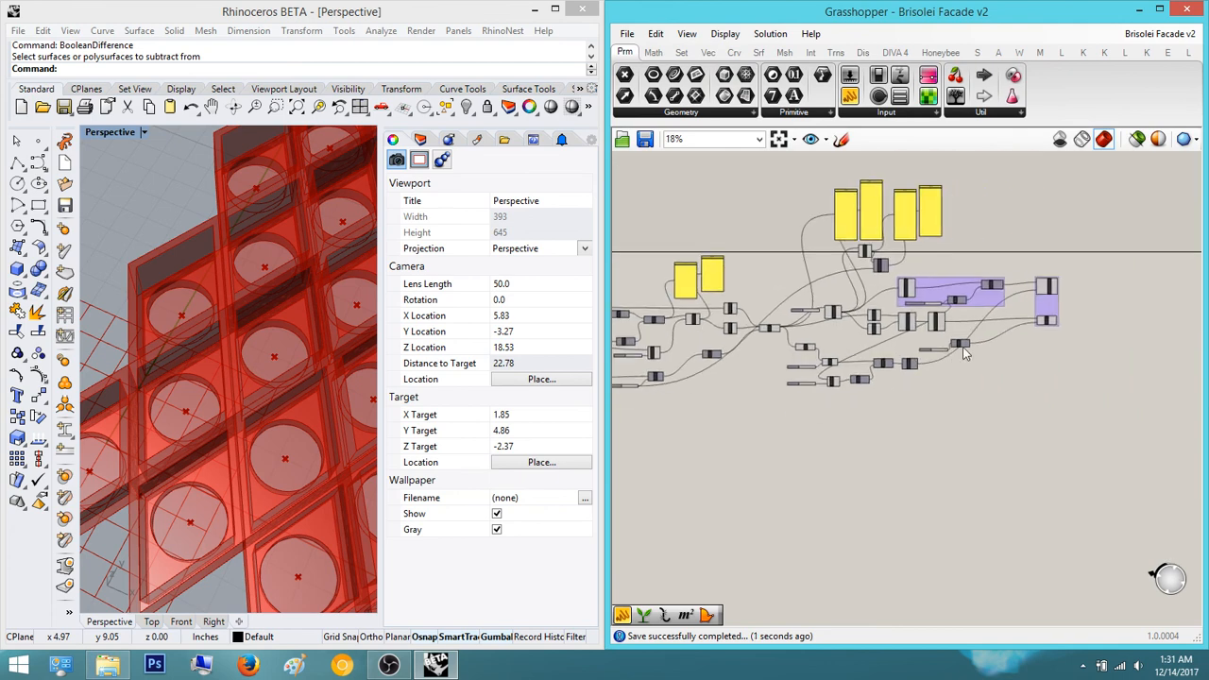
pyautogui.scroll(5, 965, 352)
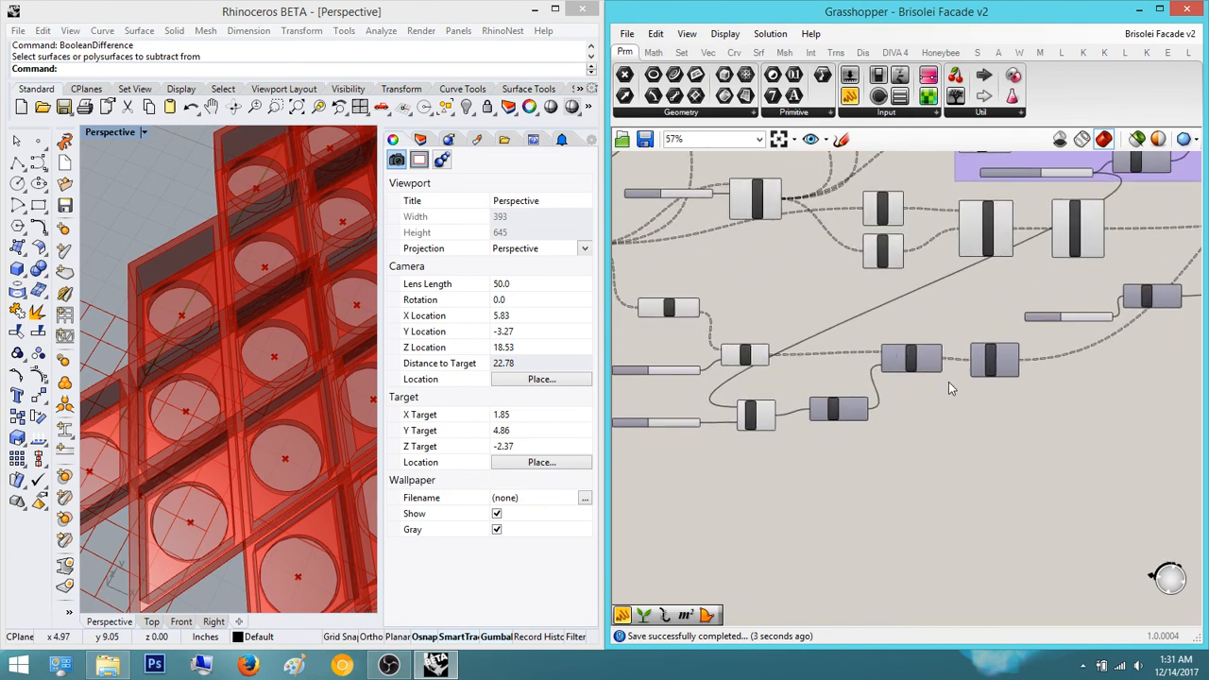
pyautogui.scroll(2, 948, 381)
pyautogui.moveTo(990, 381); pyautogui.dragTo(952, 394, button='right')
pyautogui.scroll(-1, 1048, 383)
pyautogui.scroll(-1, 1050, 425)
pyautogui.moveTo(1063, 489); pyautogui.dragTo(662, 261)
pyautogui.scroll(3, 971, 338)
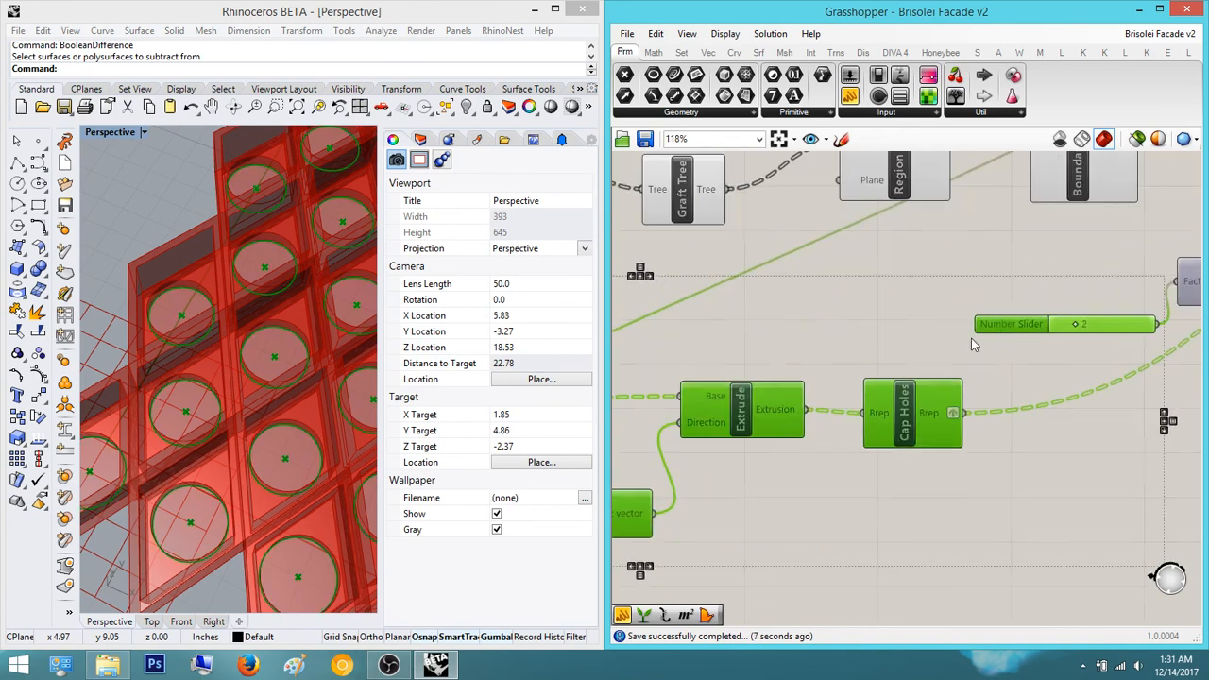
pyautogui.keyDown('ctrl'); pyautogui.click(1012, 326); pyautogui.keyUp('ctrl')
pyautogui.moveTo(1061, 357); pyautogui.dragTo(1009, 366, button='right')
pyautogui.scroll(-2, 852, 369)
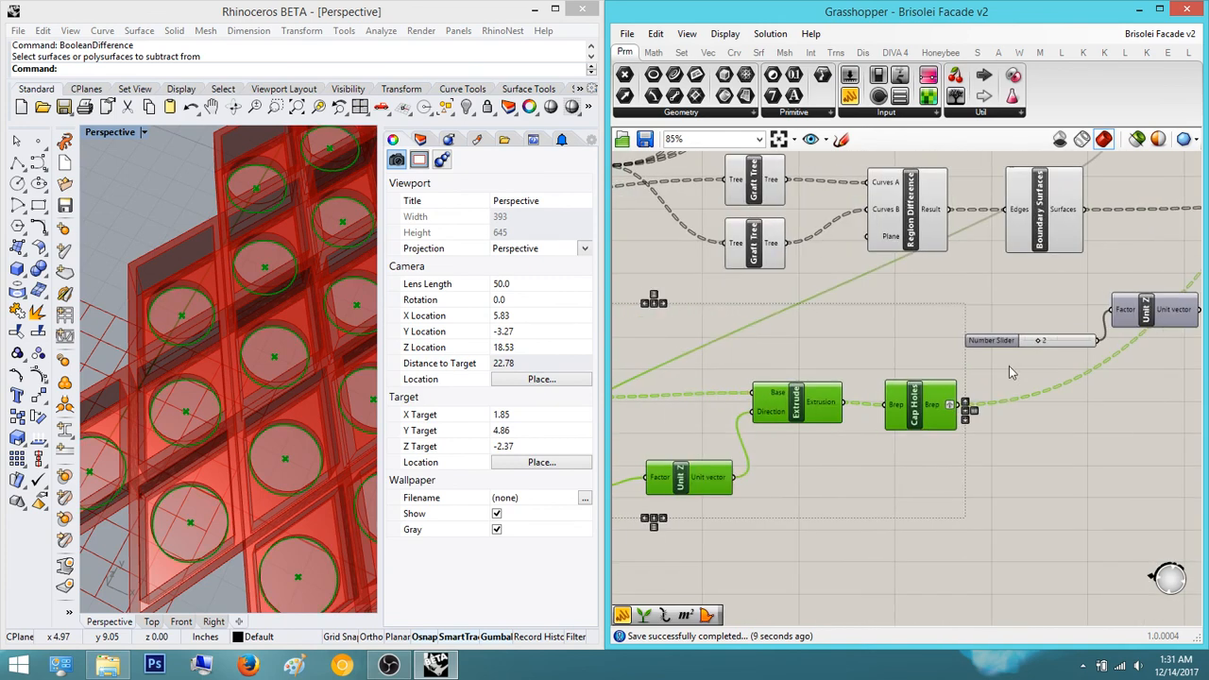
pyautogui.middleClick(834, 364)
pyautogui.click(861, 330)
pyautogui.click(933, 331)
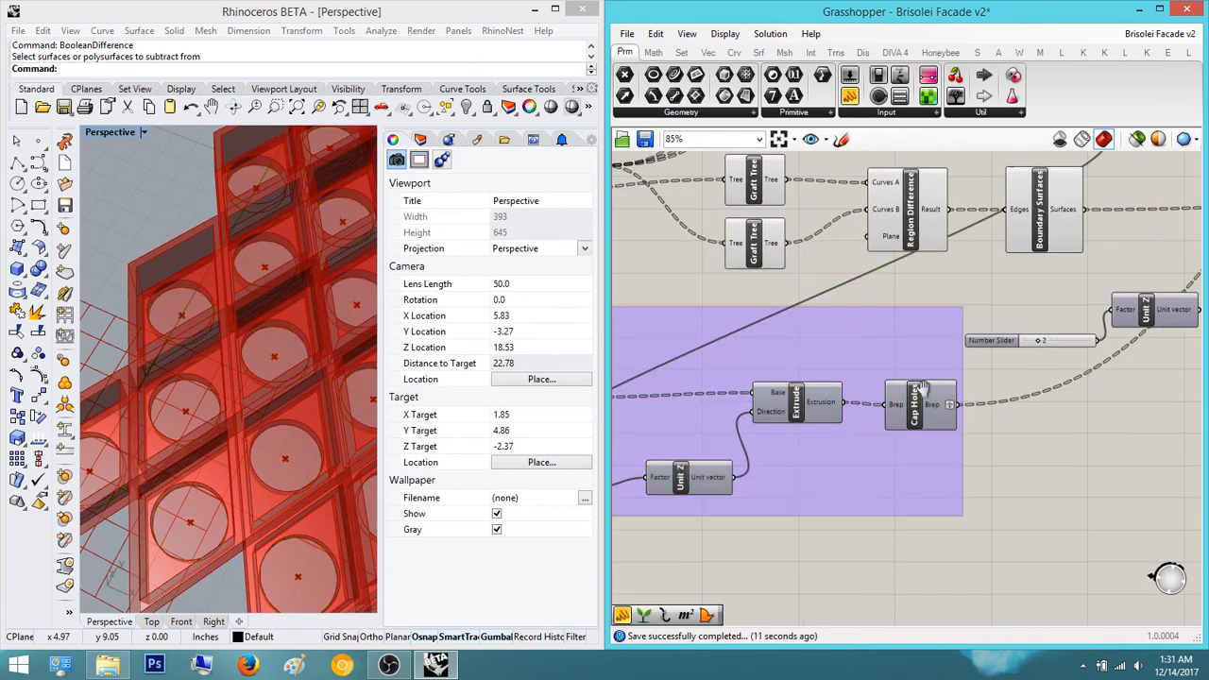
# - Add a Scribble note reading "Bake Me!" beside the group containing the Solid Difference and final Extrude components
pyautogui.moveTo(924, 387); pyautogui.dragTo(758, 423, button='right')
pyautogui.scroll(-5, 759, 423)
pyautogui.scroll(3, 1090, 291)
pyautogui.moveTo(1062, 310); pyautogui.dragTo(1030, 347, button='right')
pyautogui.scroll(2, 948, 231)
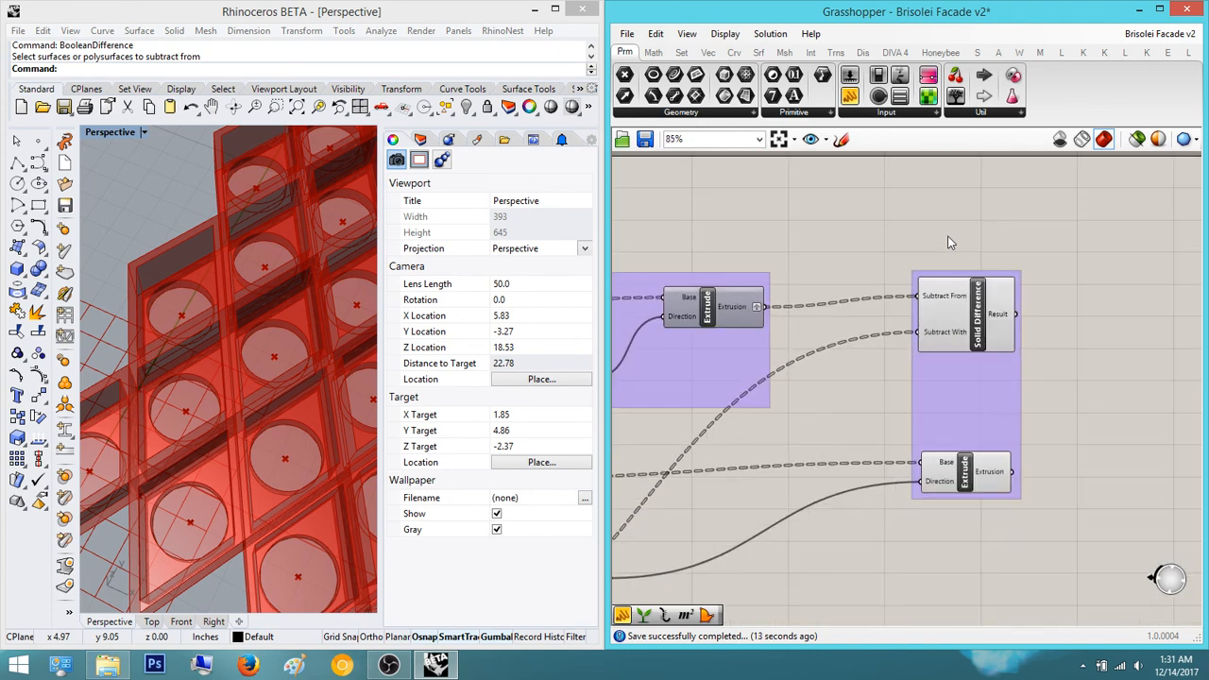
pyautogui.moveTo(950, 242); pyautogui.dragTo(900, 261, button='right')
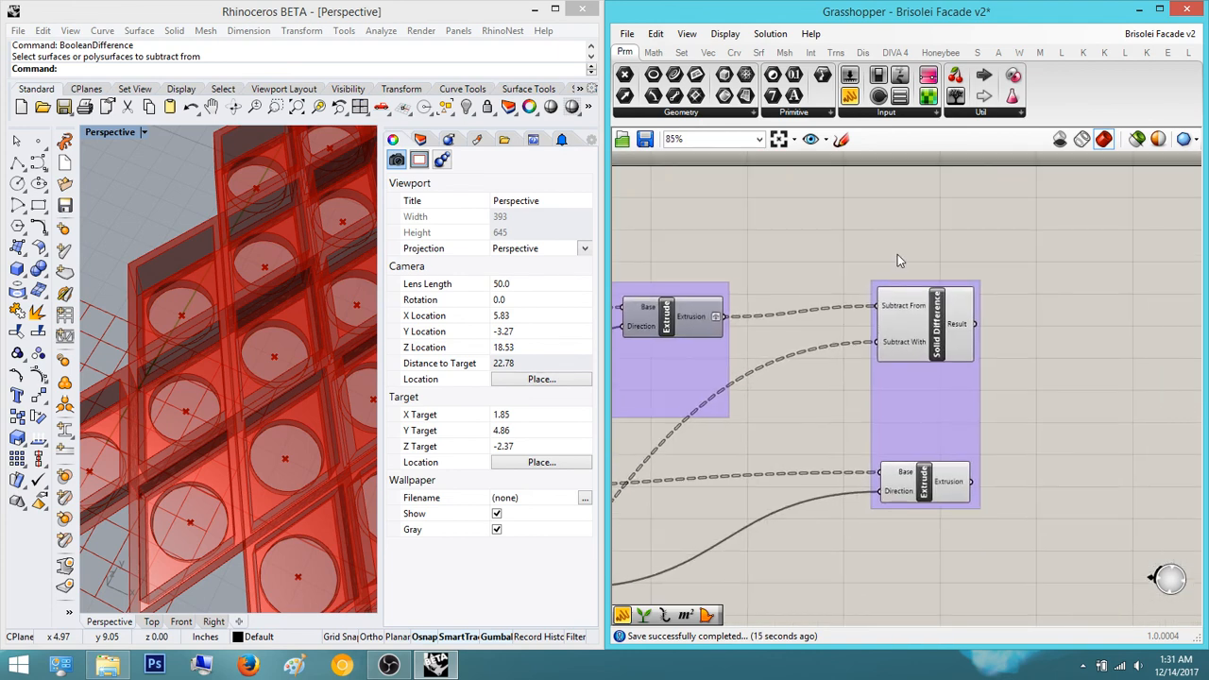
pyautogui.doubleClick(898, 255)
pyautogui.write('scrib')
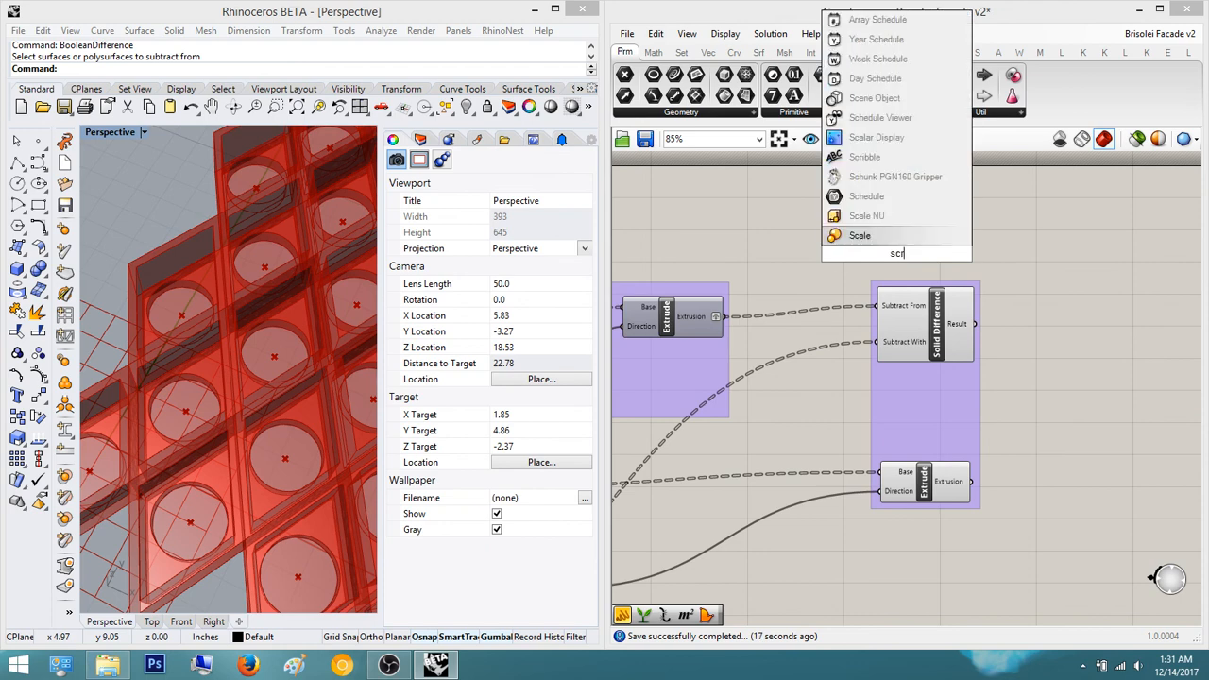
pyautogui.press('Return')
pyautogui.doubleClick(897, 254)
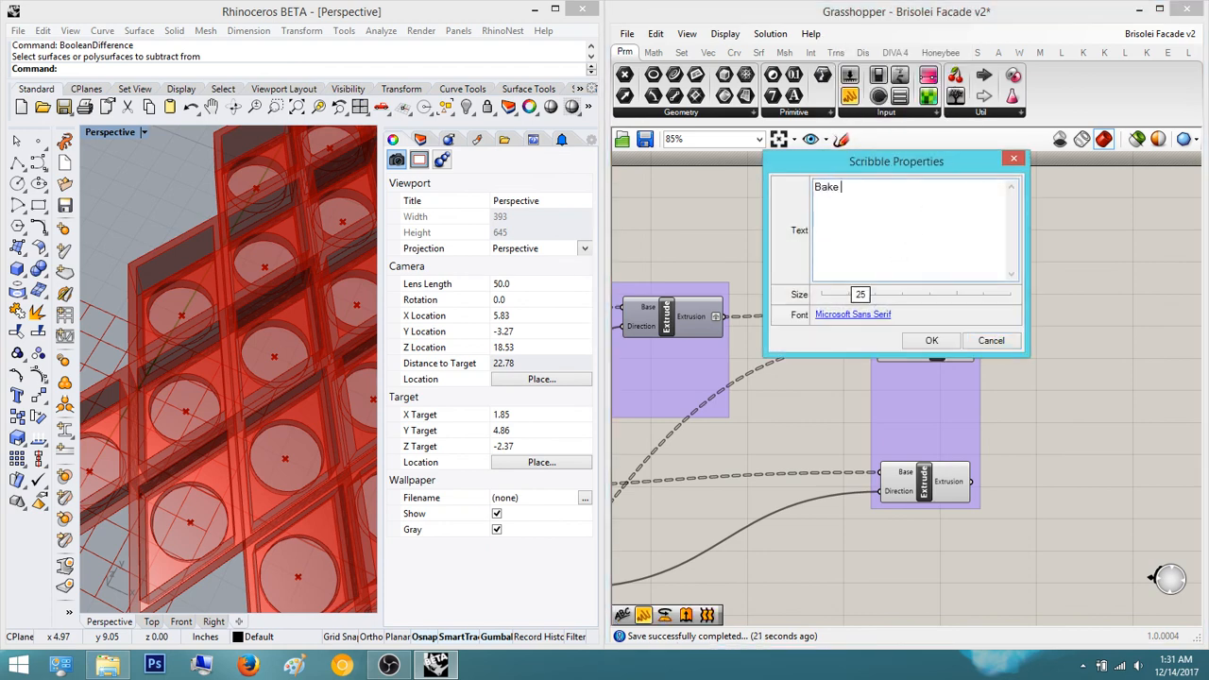
pyautogui.click(929, 341)
# - Place the "Bake Me!" note just below the Solid Difference and Extrude group and set its text size to 70
pyautogui.scroll(3, 802, 195)
pyautogui.moveTo(884, 498); pyautogui.dragTo(875, 553)
pyautogui.moveTo(876, 553); pyautogui.dragTo(904, 404, button='right')
pyautogui.doubleClick(906, 415)
pyautogui.click(870, 458)
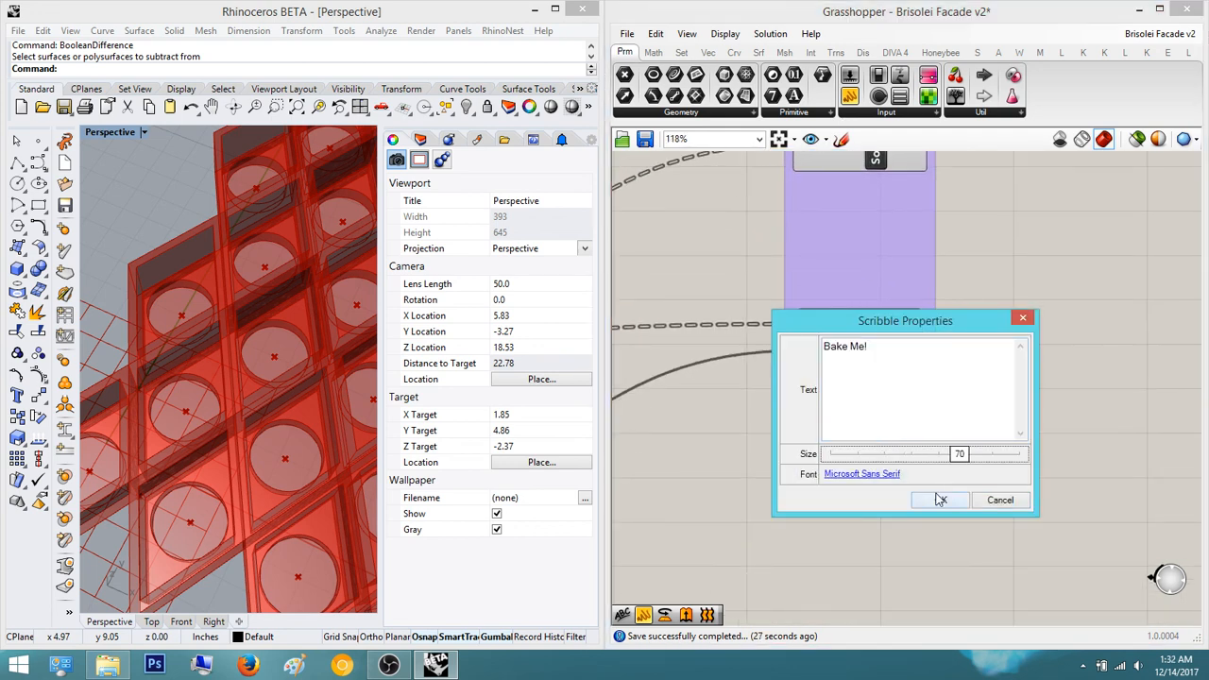
pyautogui.click(940, 498)
pyautogui.scroll(-3, 907, 406)
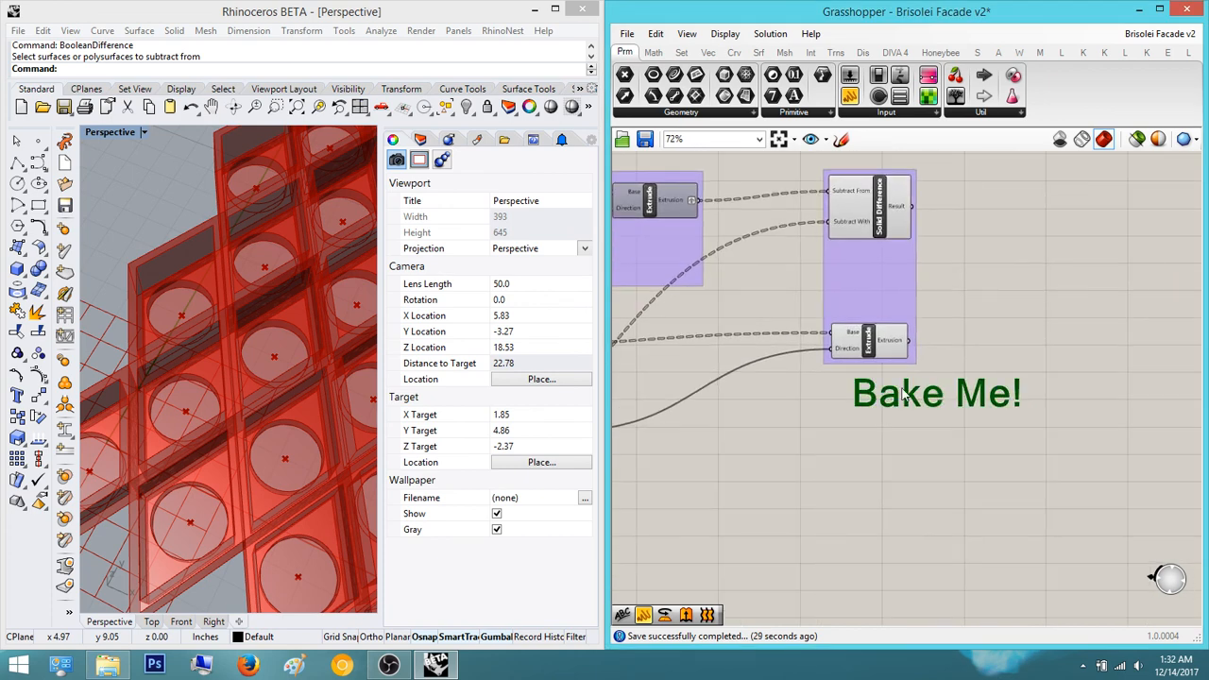
pyautogui.scroll(-4, 1013, 385)
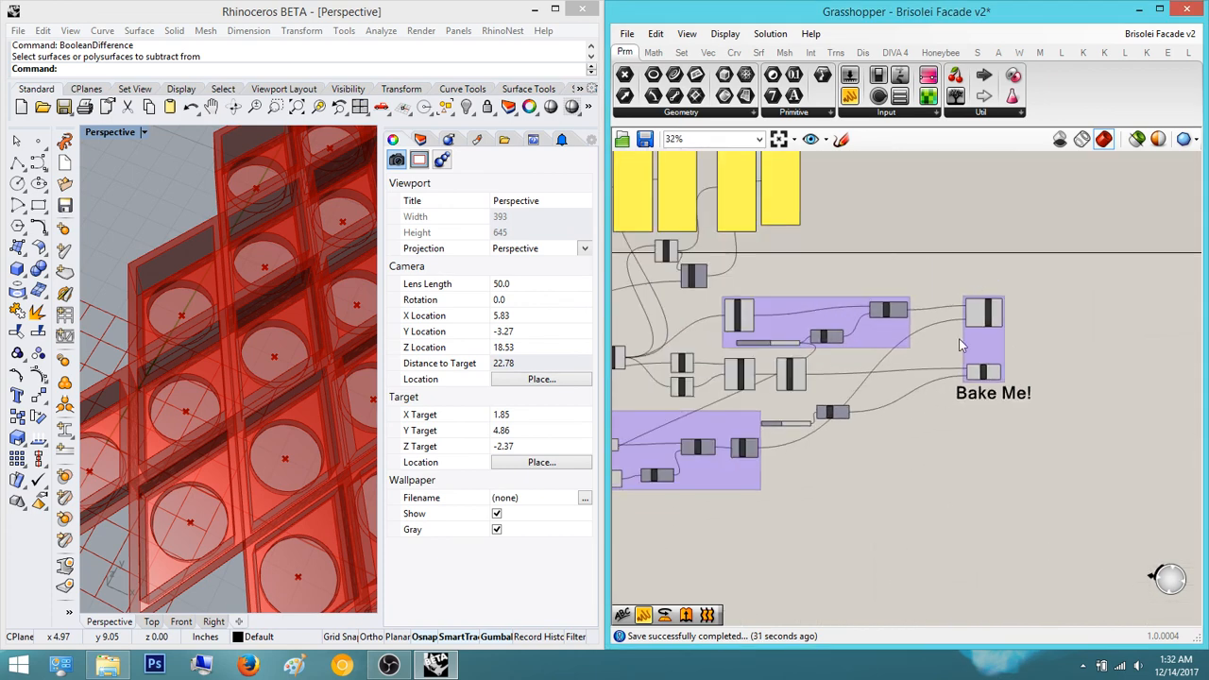
pyautogui.moveTo(931, 345); pyautogui.dragTo(1026, 421, button='right')
pyautogui.scroll(-3, 914, 381)
pyautogui.moveTo(945, 419); pyautogui.dragTo(1037, 400, button='right')
pyautogui.scroll(2, 1062, 404)
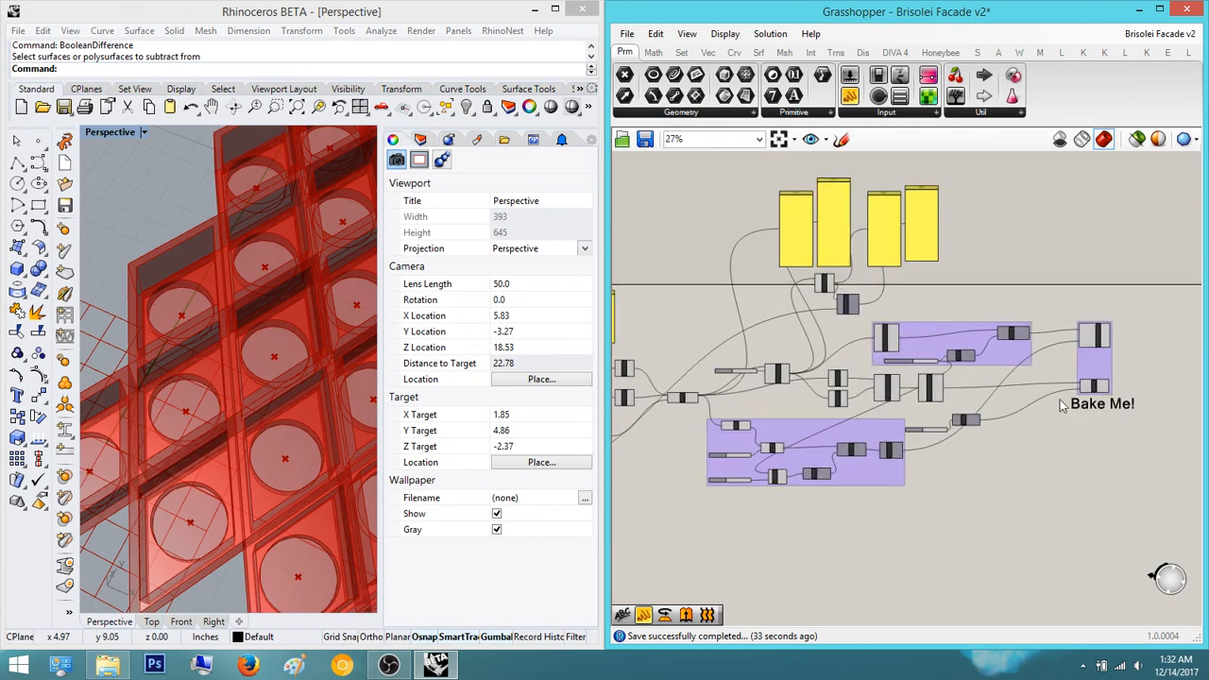
pyautogui.scroll(8, 1092, 364)
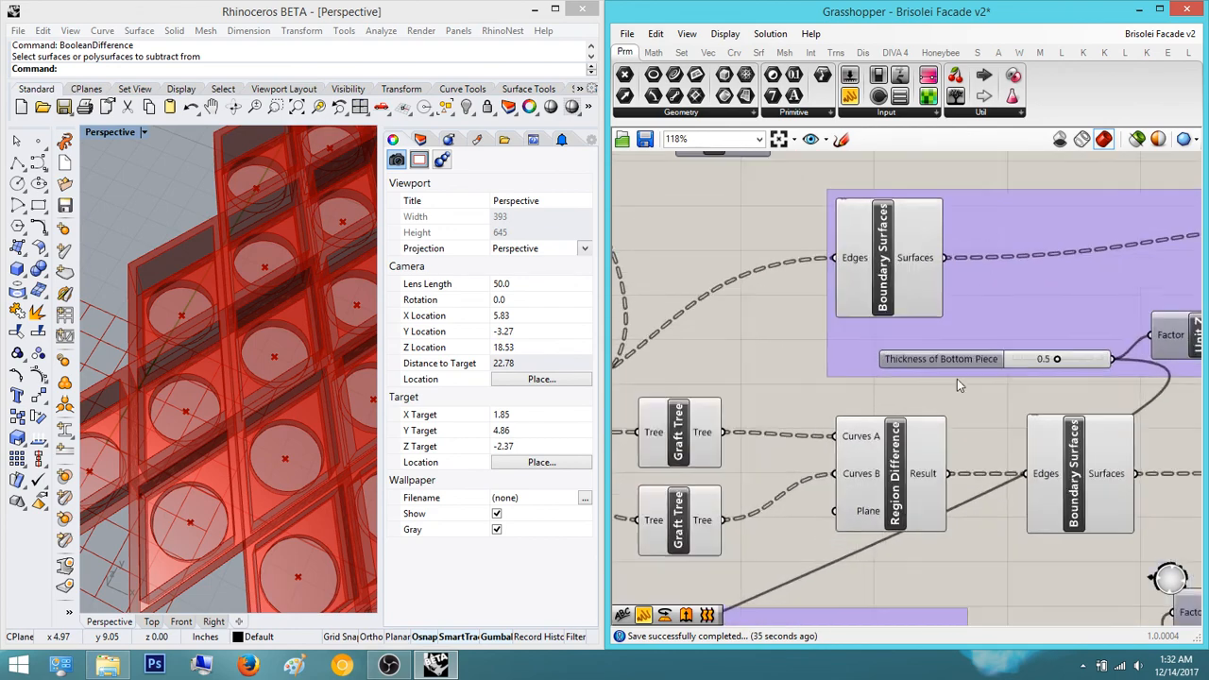
pyautogui.doubleClick(991, 416)
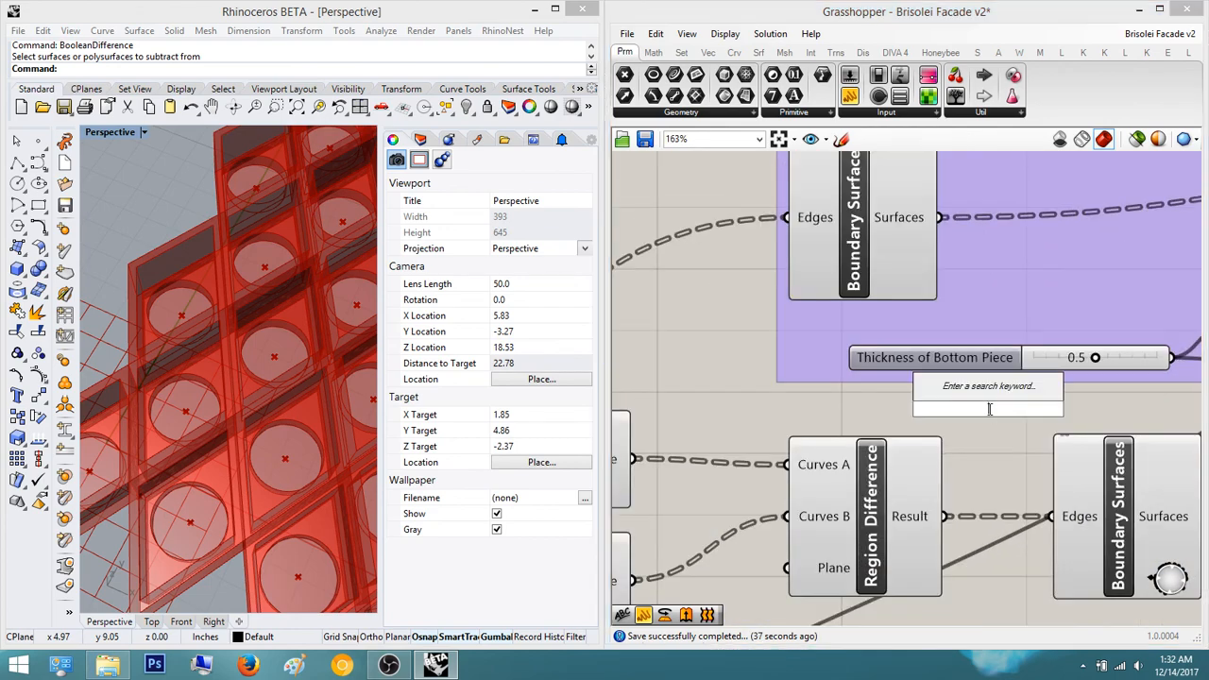
pyautogui.scroll(-4, 944, 413)
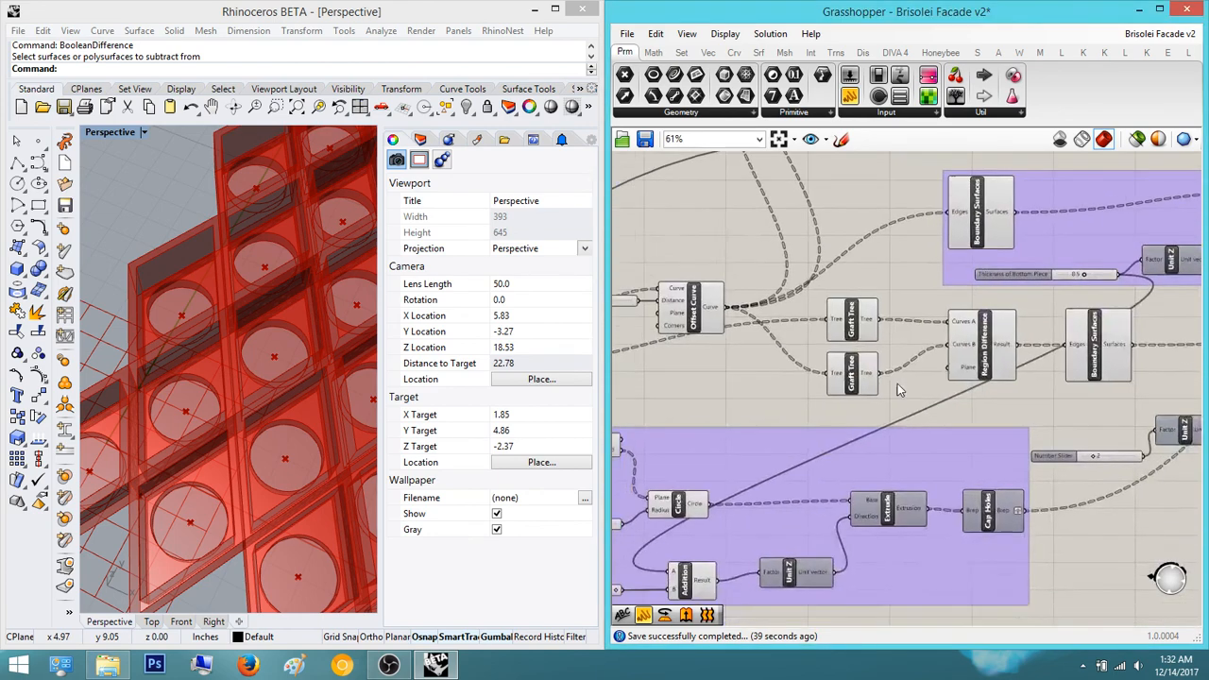
# - Add a Scribble note reading "Circle Geometry" in enlarged text just below the group with the Area, Circle and Cap Holes components
pyautogui.doubleClick(980, 534)
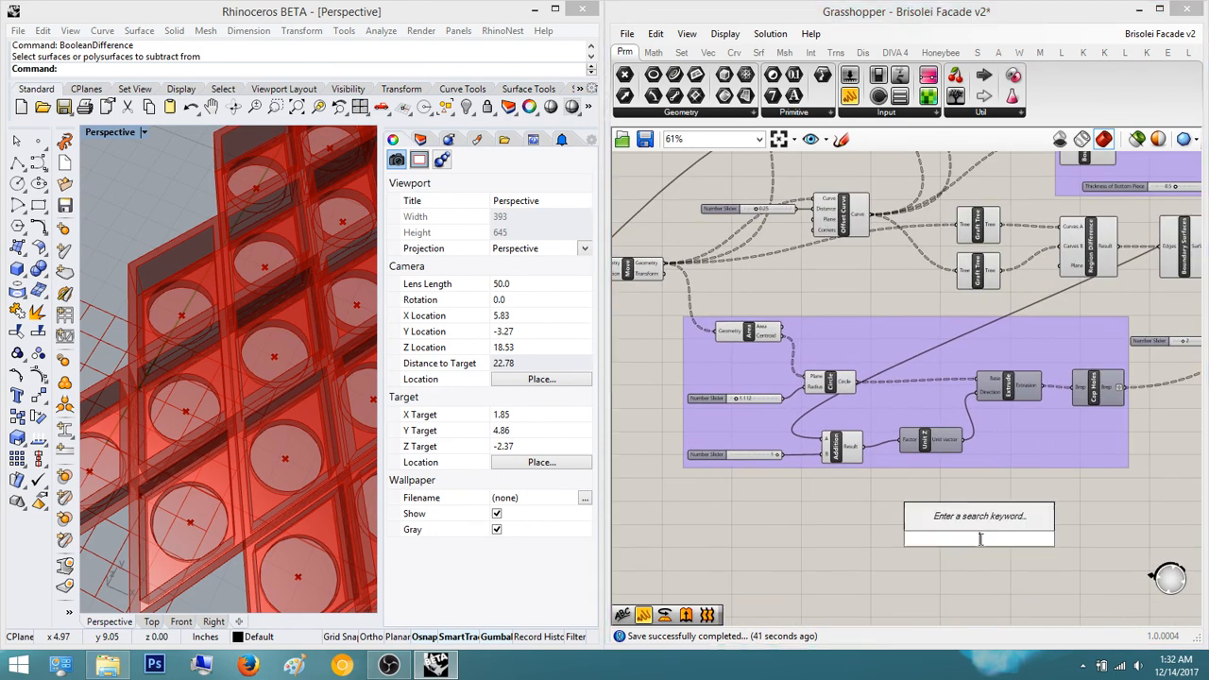
pyautogui.write('scri')
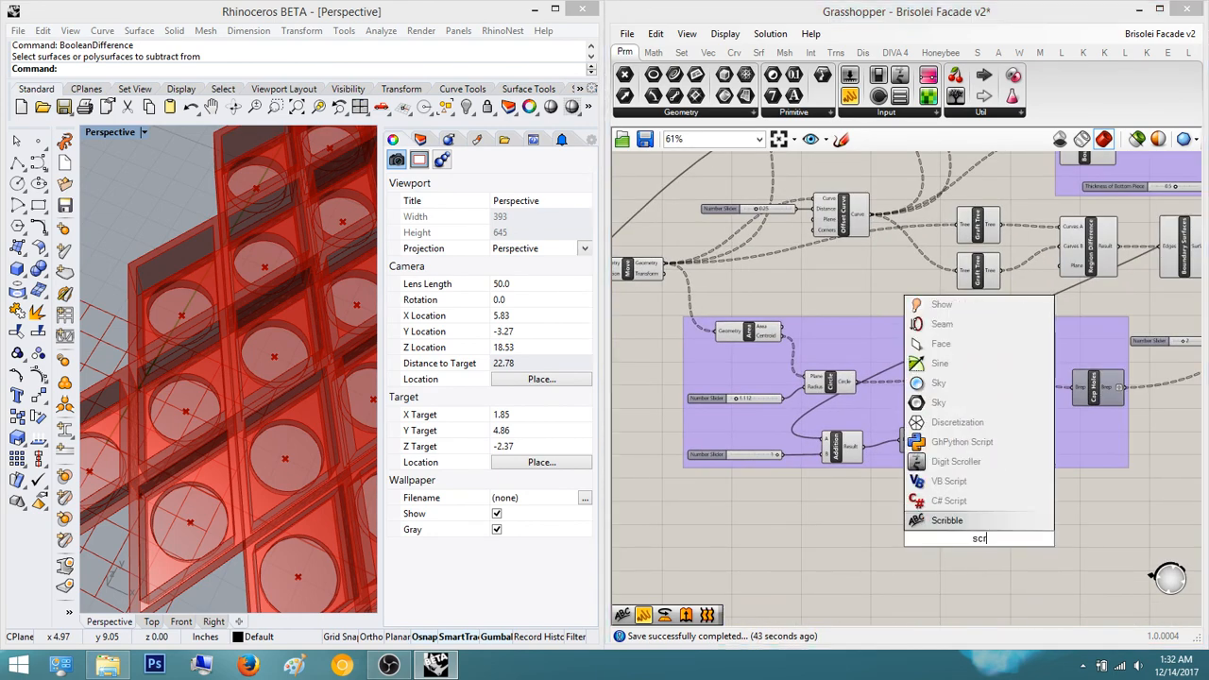
pyautogui.press('Return')
pyautogui.doubleClick(980, 542)
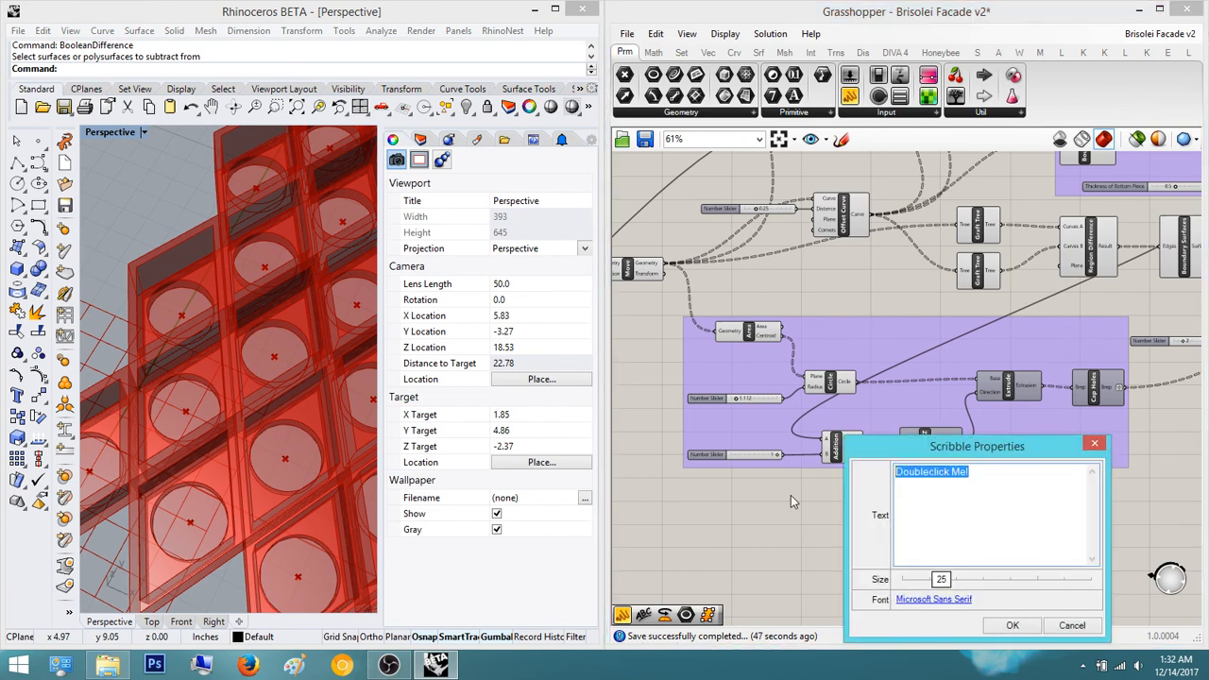
pyautogui.write('Circle Geometry')
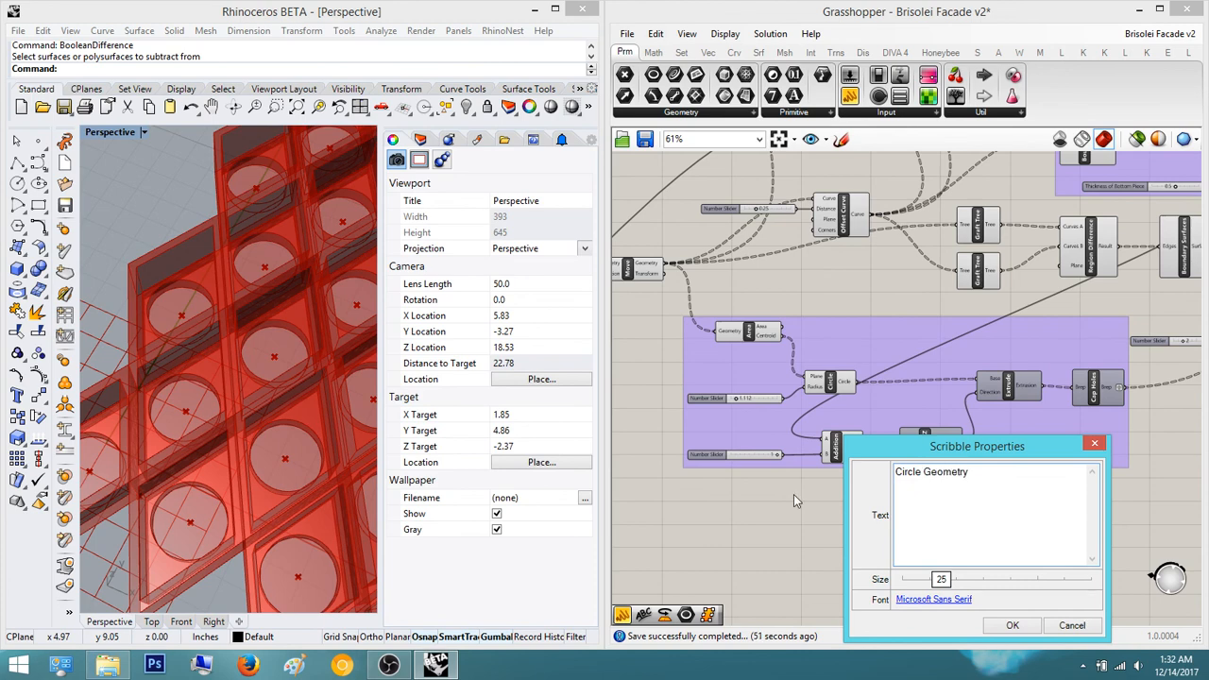
pyautogui.moveTo(952, 591); pyautogui.dragTo(989, 587)
pyautogui.click(1009, 626)
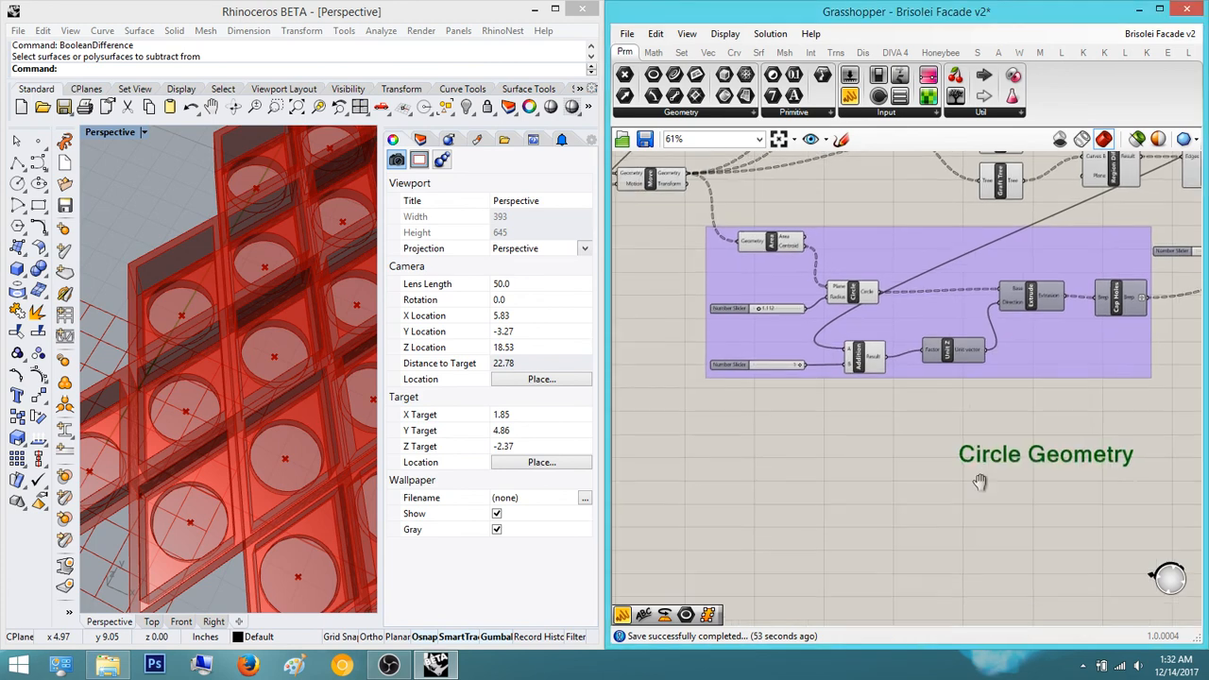
pyautogui.scroll(2, 980, 485)
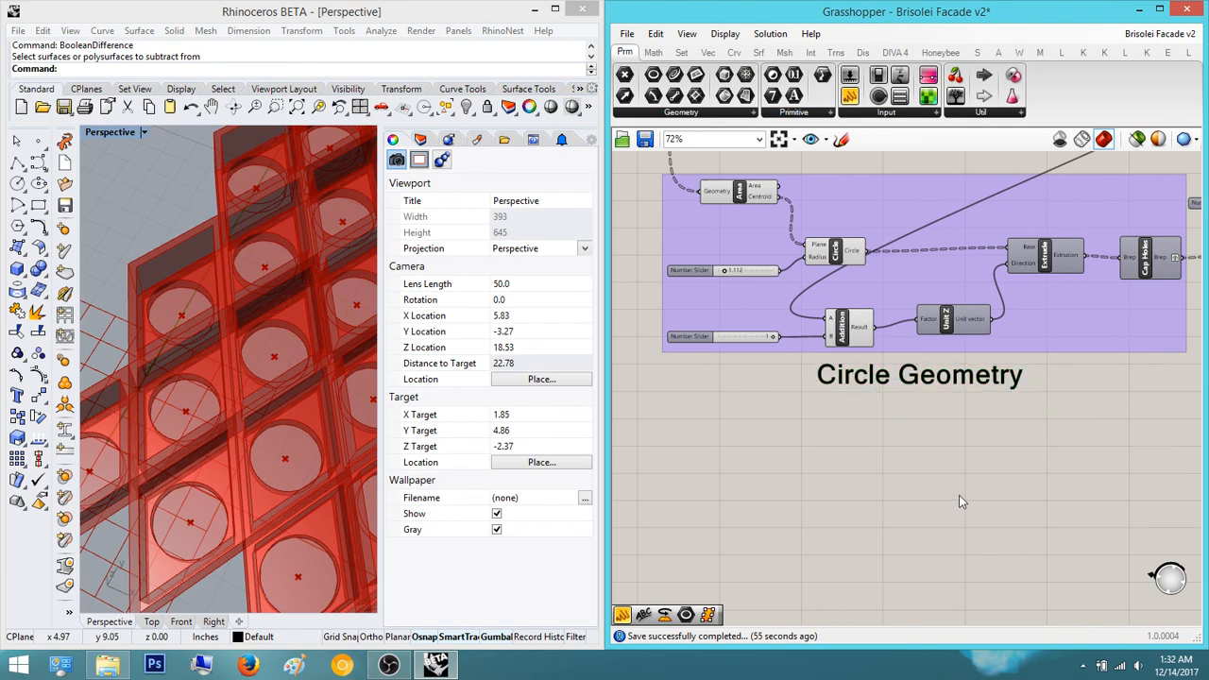
# - Place a new Scribble note below the two List Item groups fed by the Vertices outputs of the Explode components
pyautogui.scroll(-6, 959, 495)
pyautogui.scroll(3, 821, 440)
pyautogui.moveTo(818, 435); pyautogui.dragTo(855, 438, button='right')
pyautogui.scroll(4, 871, 444)
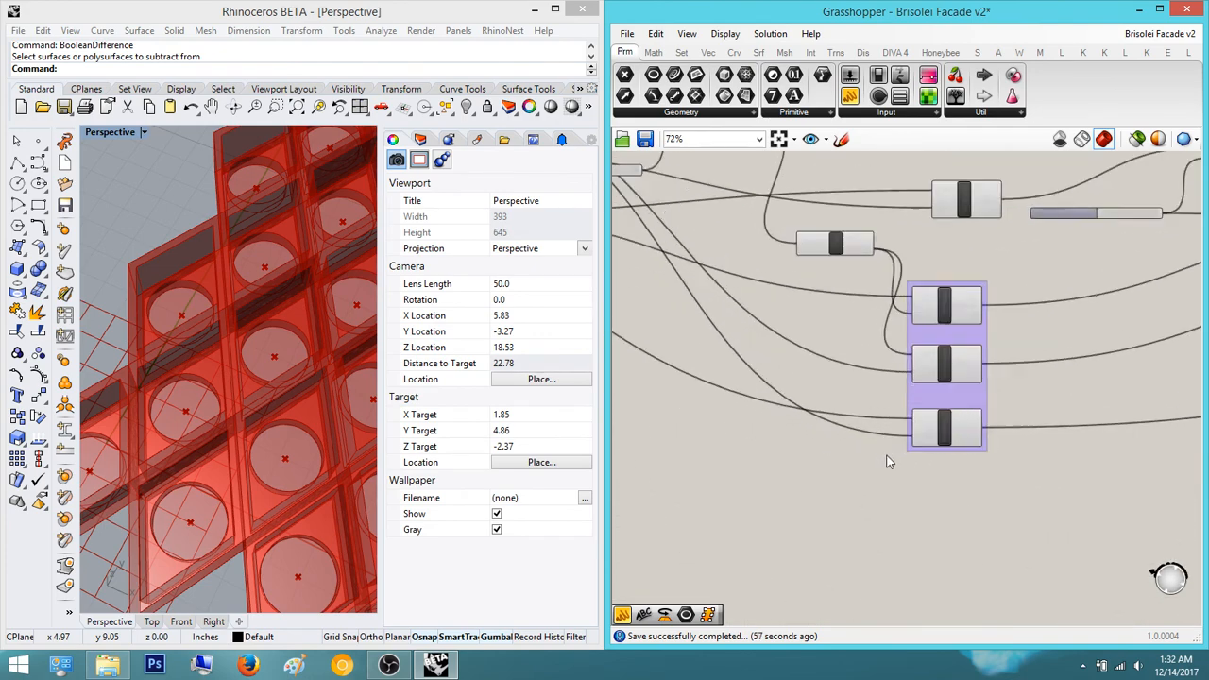
pyautogui.scroll(-1, 893, 456)
pyautogui.moveTo(924, 456)
pyautogui.mouseDown(button='right')
pyautogui.moveTo(1118, 478)
pyautogui.moveTo(925, 445)
pyautogui.mouseUp(button='right')
pyautogui.scroll(-2, 1118, 478)
pyautogui.scroll(2, 956, 451)
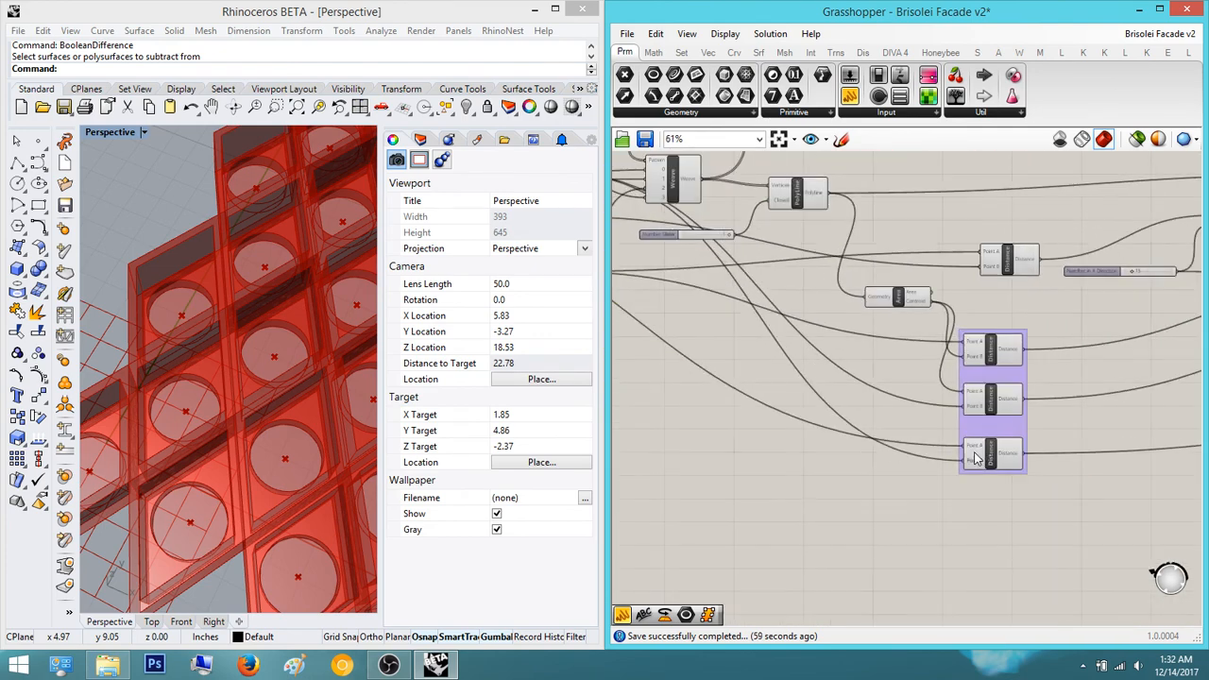
pyautogui.scroll(-1, 971, 459)
pyautogui.moveTo(713, 412); pyautogui.dragTo(1106, 479, button='right')
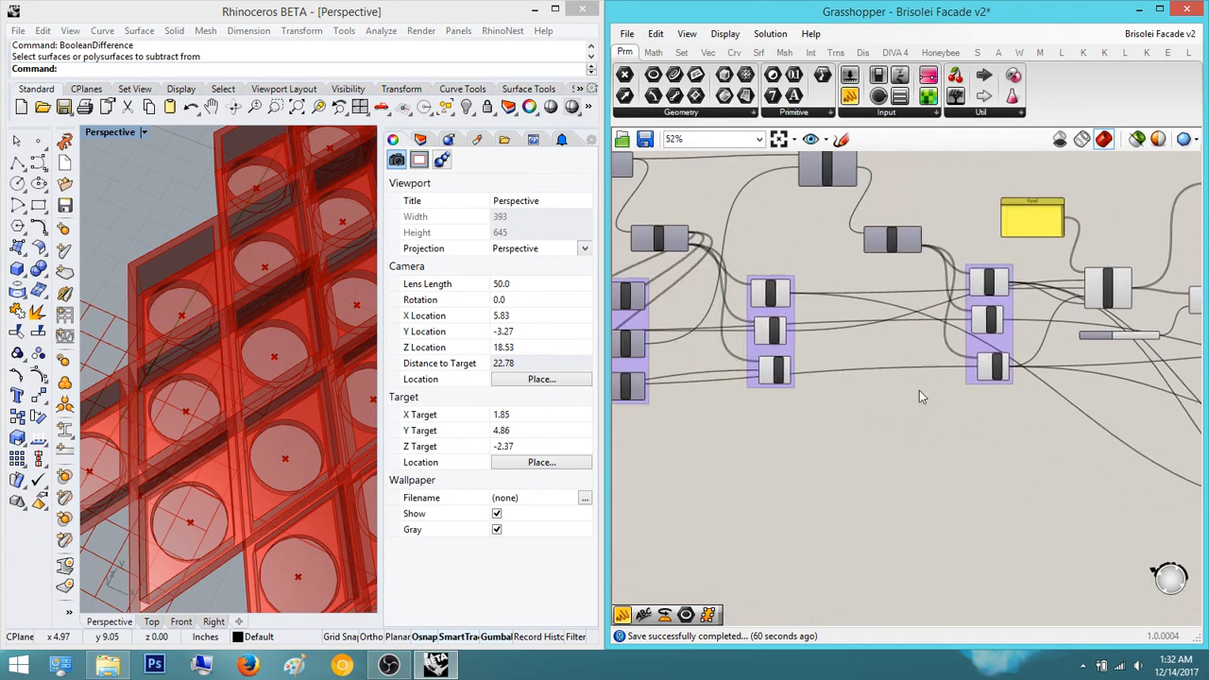
pyautogui.scroll(3, 763, 325)
pyautogui.moveTo(861, 506); pyautogui.dragTo(844, 490, button='right')
pyautogui.doubleClick(845, 497)
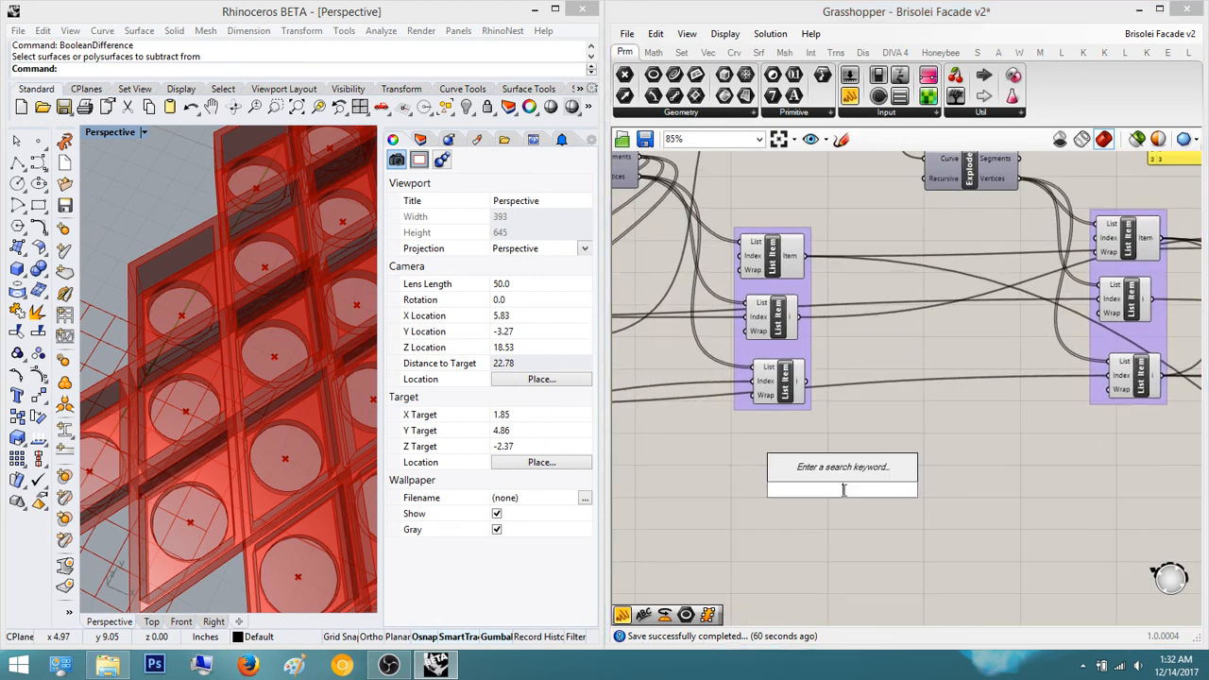
pyautogui.write('scri')
pyautogui.press('Return')
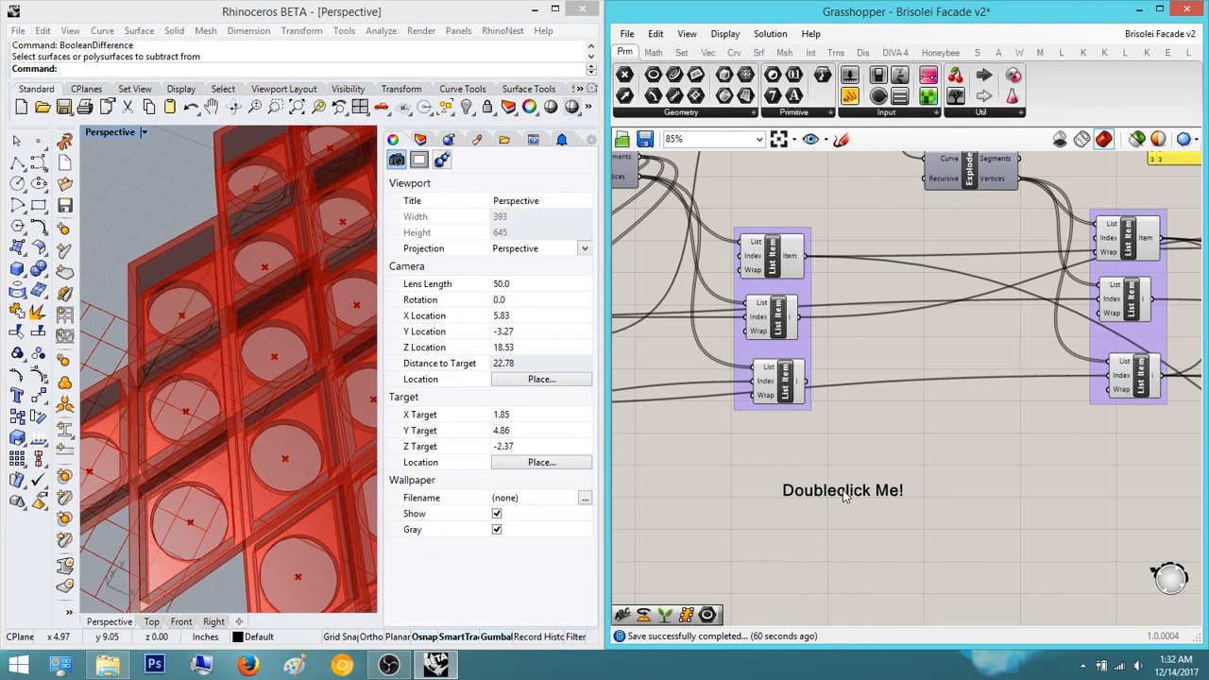
# - Change the new note's text to "Points of Diamond Shape" at size 44 and place it beneath the List Item groups
pyautogui.doubleClick(845, 493)
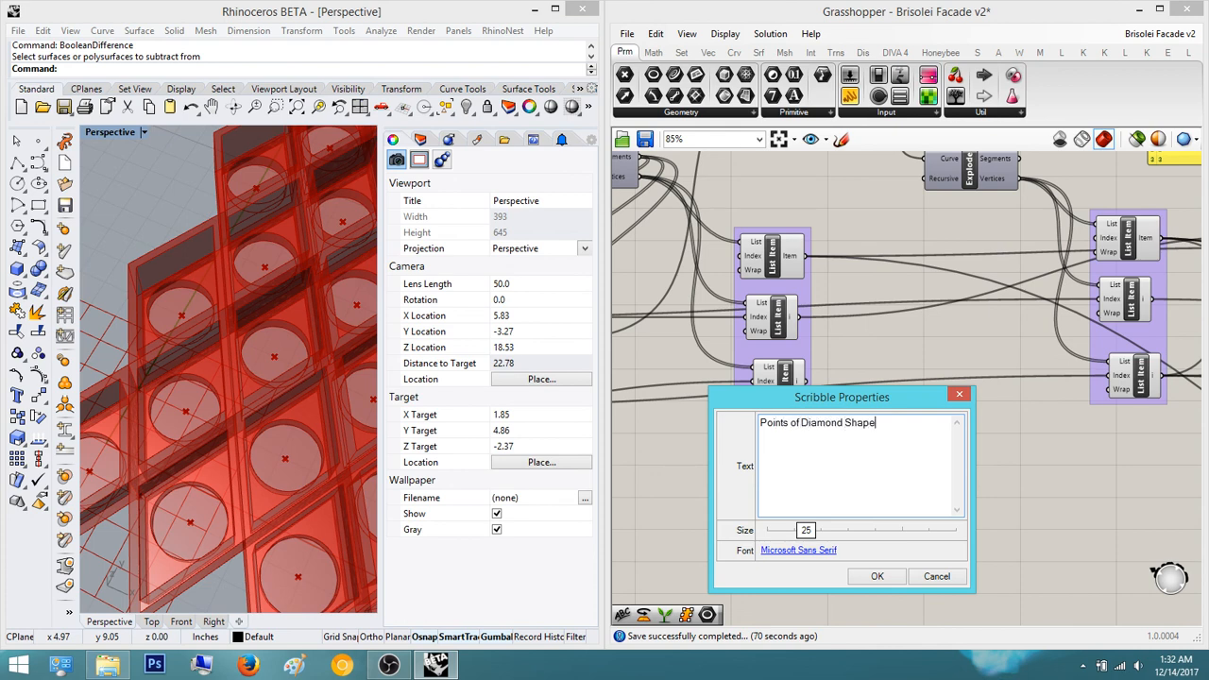
pyautogui.click(810, 531)
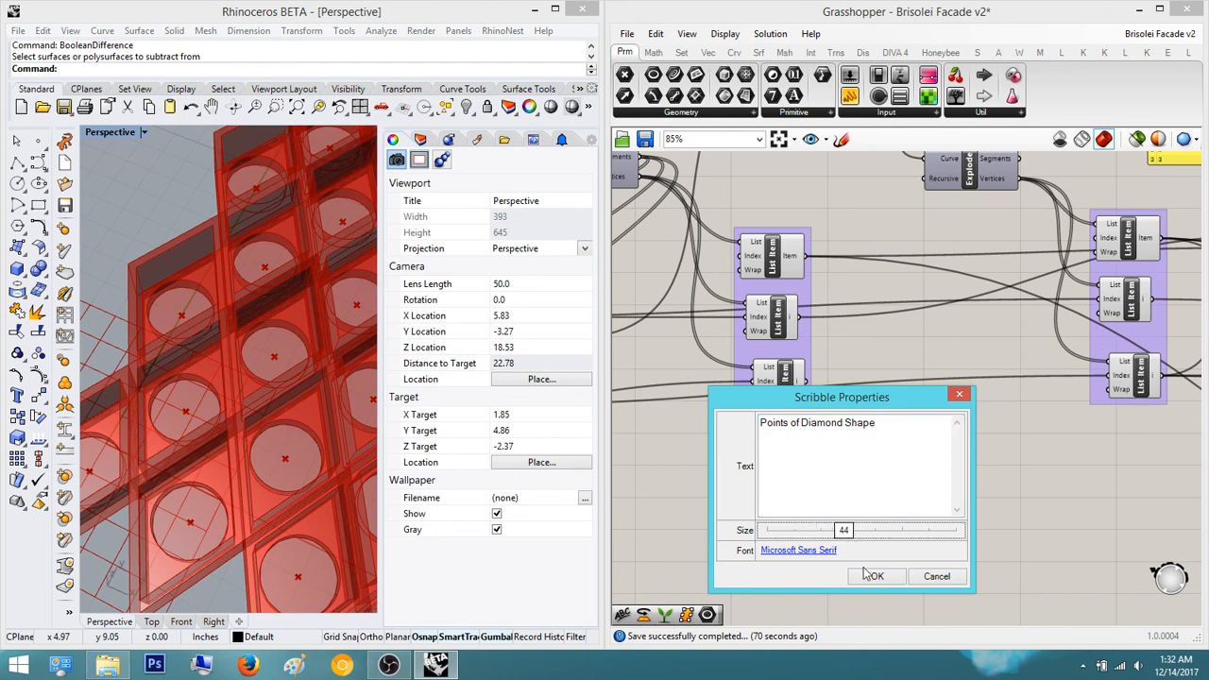
pyautogui.click(866, 573)
pyautogui.scroll(-2, 897, 496)
pyautogui.moveTo(888, 463); pyautogui.dragTo(893, 404)
pyautogui.scroll(-3, 924, 531)
pyautogui.scroll(2, 922, 523)
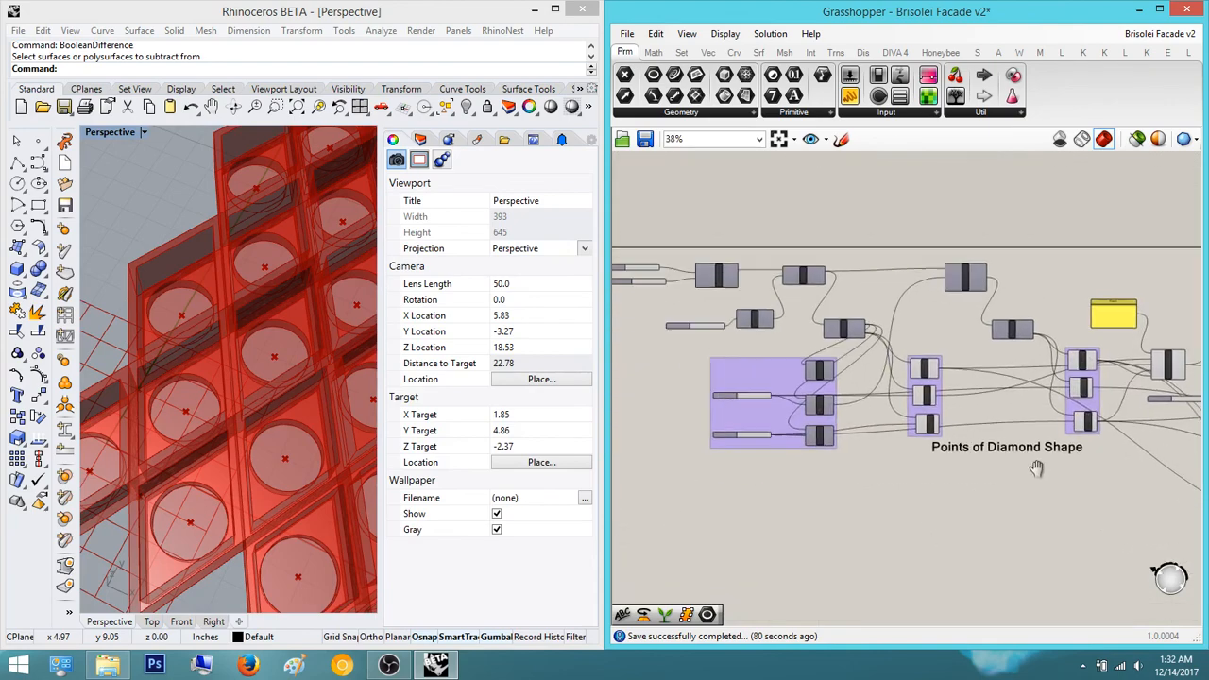
# - Align the two number sliders feeding the Polygon component's Radius and Segments on a common vertical centre line
pyautogui.scroll(2, 855, 431)
pyautogui.scroll(2, 747, 397)
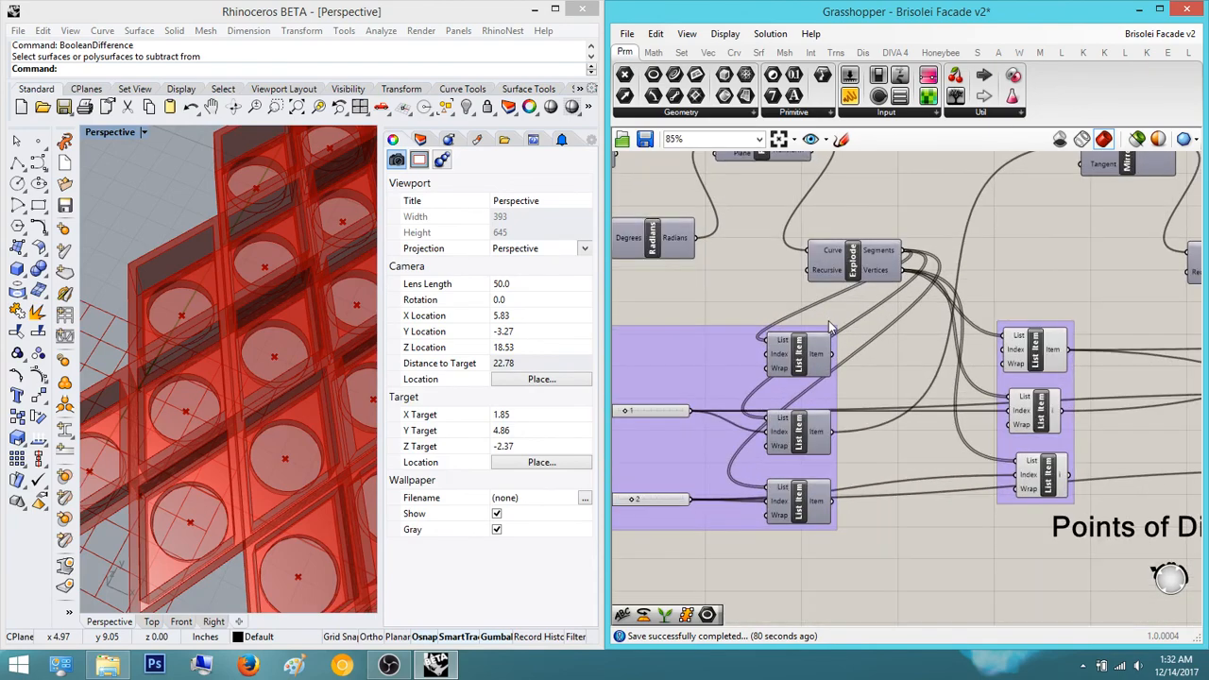
pyautogui.scroll(-4, 1030, 463)
pyautogui.scroll(4, 822, 293)
pyautogui.moveTo(781, 272); pyautogui.dragTo(874, 279, button='right')
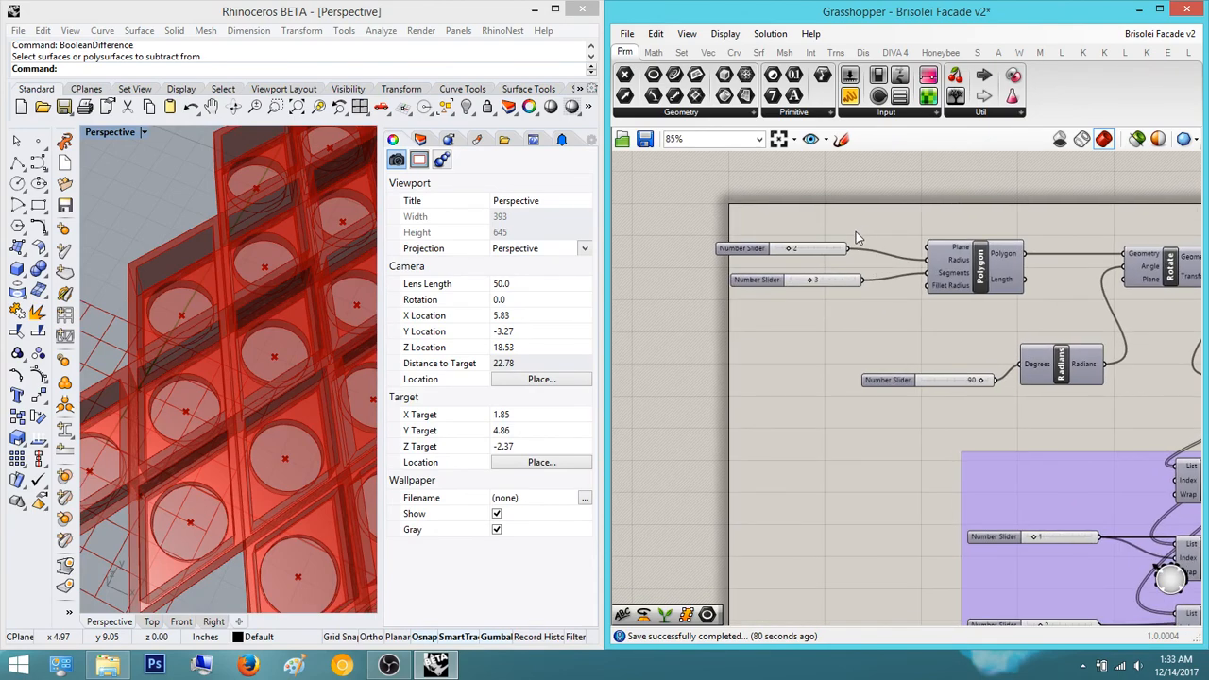
pyautogui.moveTo(855, 337); pyautogui.dragTo(728, 151)
pyautogui.click(787, 235)
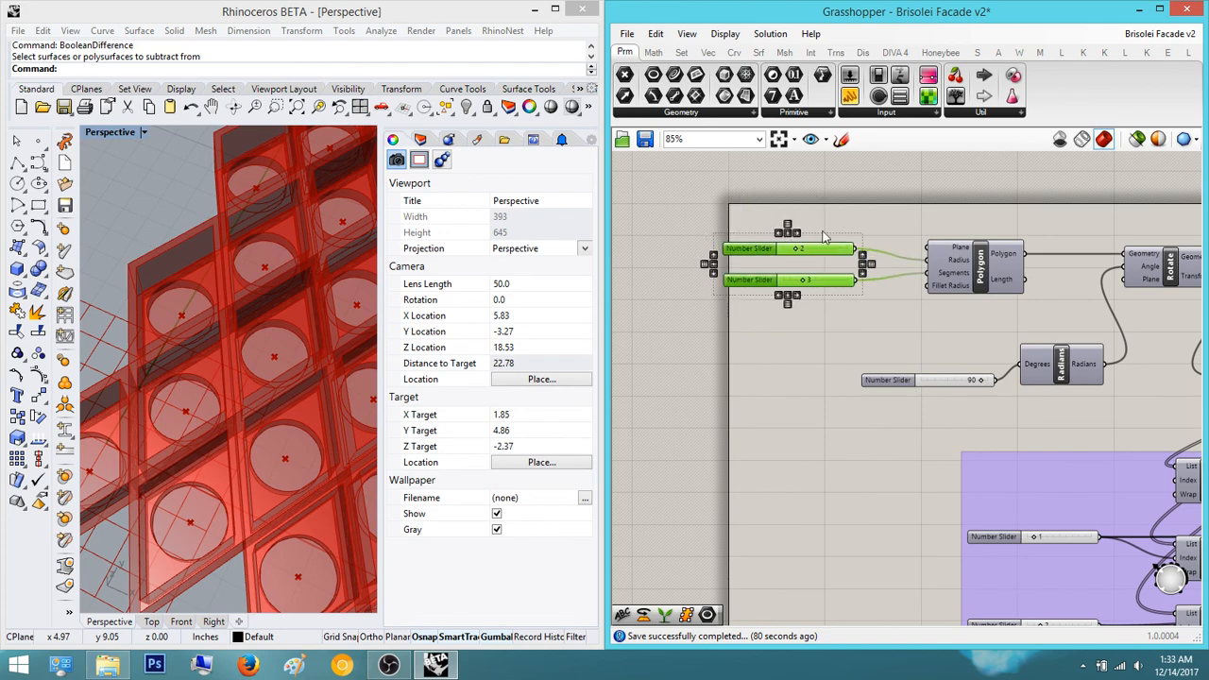
pyautogui.click(823, 236)
# - Bake the Solid Difference component in the "Bake Me!" group into Rhino with the default attributes
pyautogui.moveTo(893, 244); pyautogui.dragTo(759, 297, button='right')
pyautogui.scroll(-6, 761, 301)
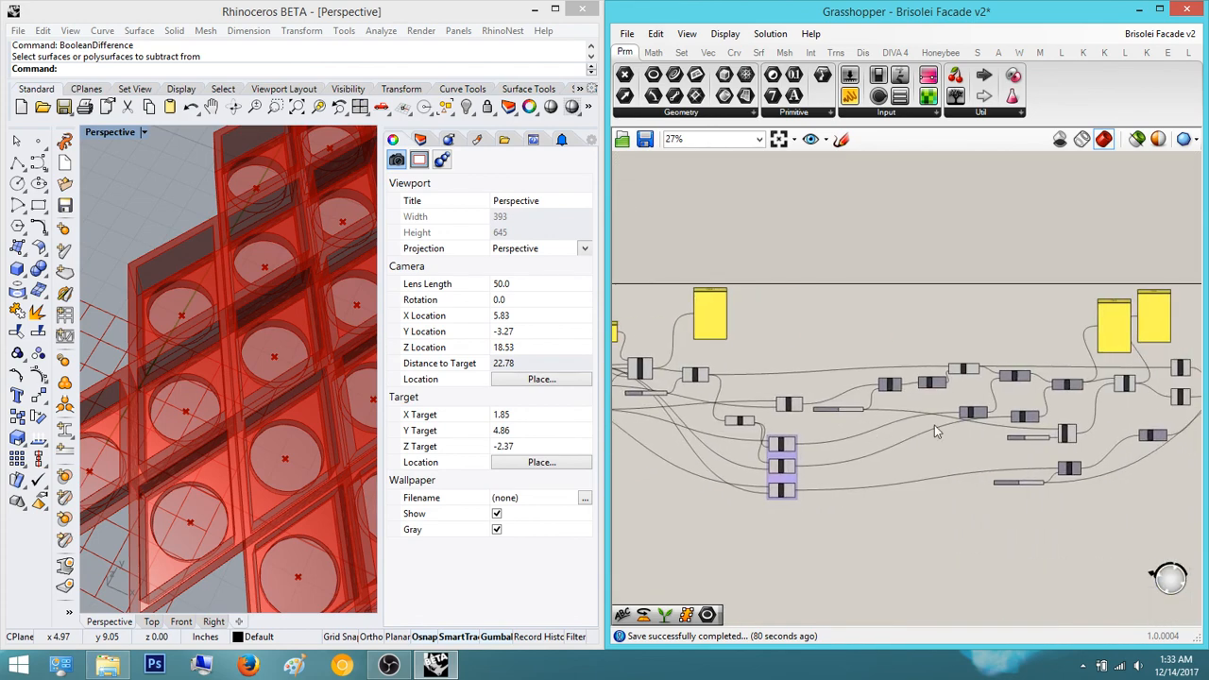
pyautogui.moveTo(1025, 416); pyautogui.dragTo(717, 374, button='right')
pyautogui.moveTo(1086, 338); pyautogui.dragTo(1025, 359, button='right')
pyautogui.scroll(6, 1039, 355)
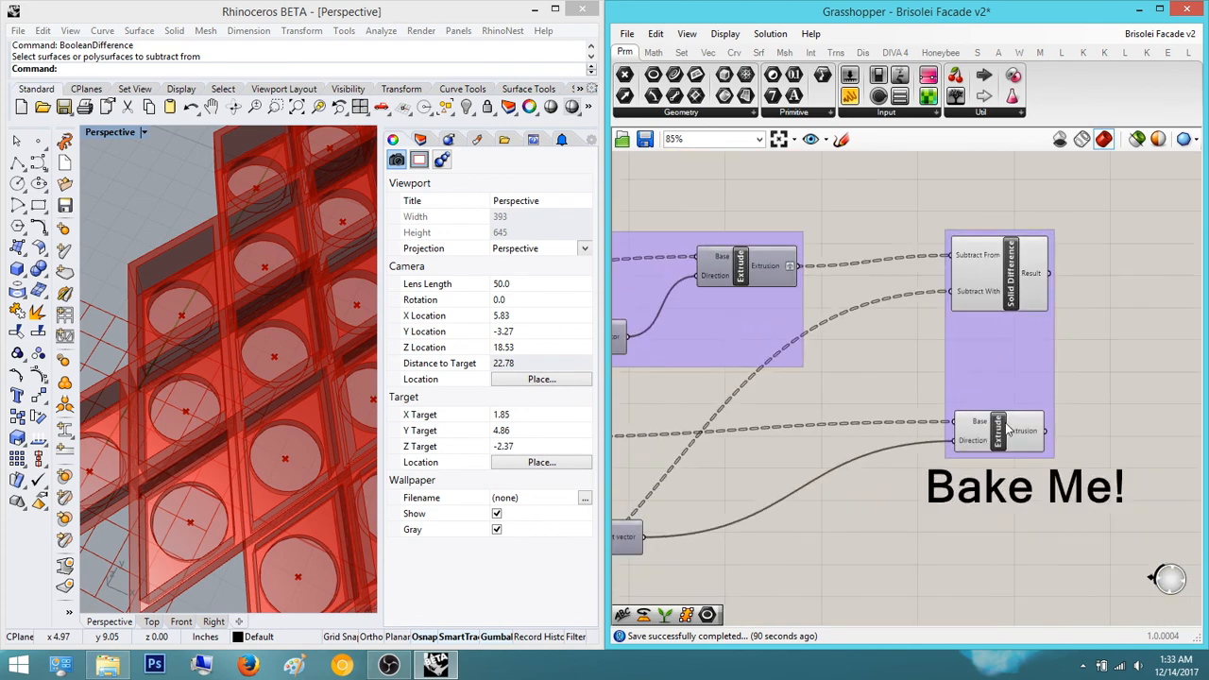
pyautogui.click(1005, 428)
pyautogui.click(1013, 274)
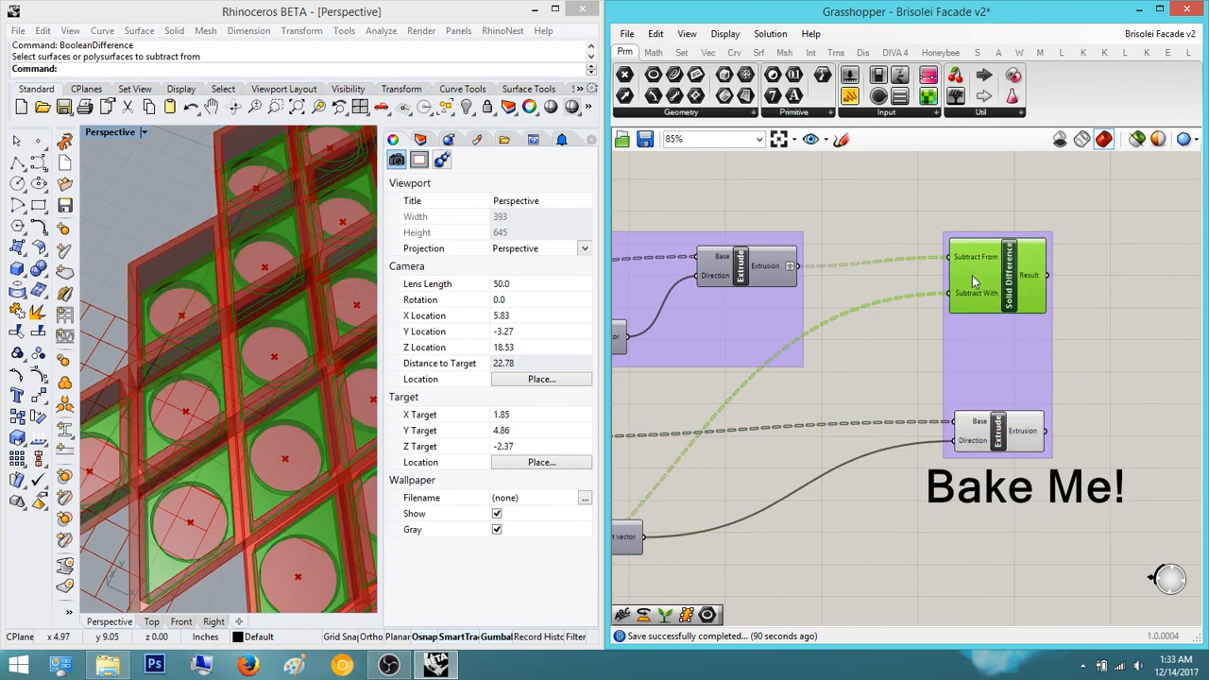
pyautogui.rightClick(974, 280)
pyautogui.click(1001, 303)
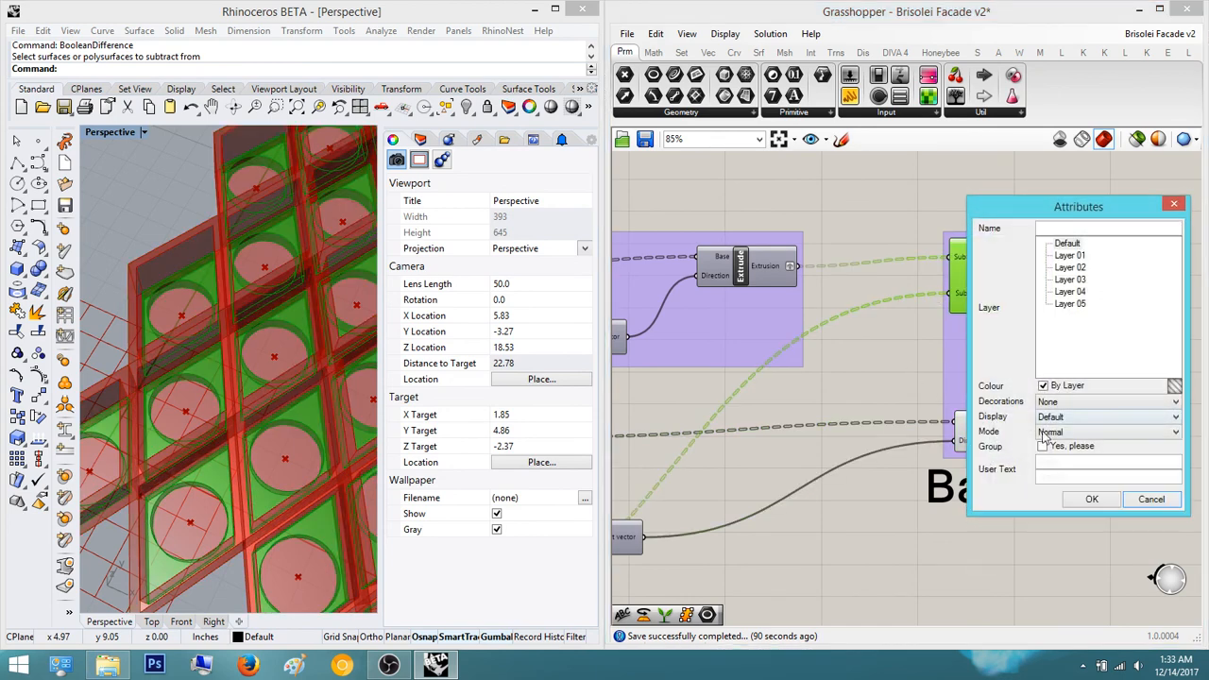
pyautogui.click(1093, 491)
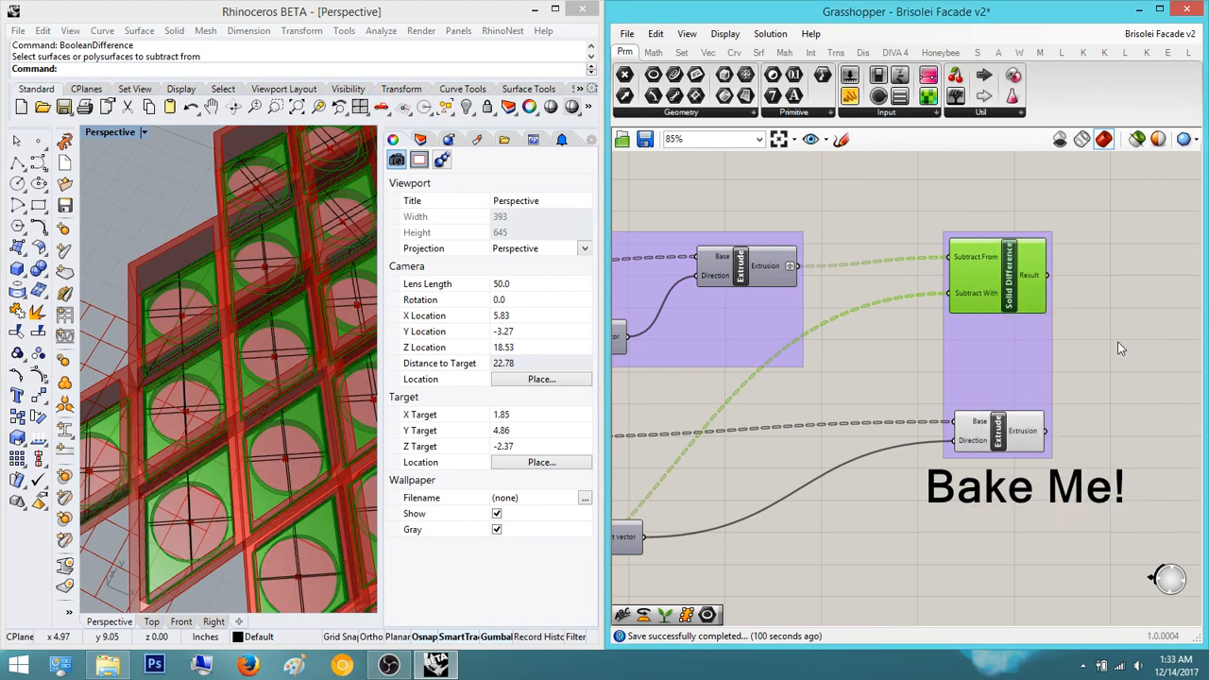
# - Bake the Extrusion output of the Extrude component in the "Bake Me!" group into Rhino
pyautogui.click(1118, 342)
pyautogui.rightClick(1021, 432)
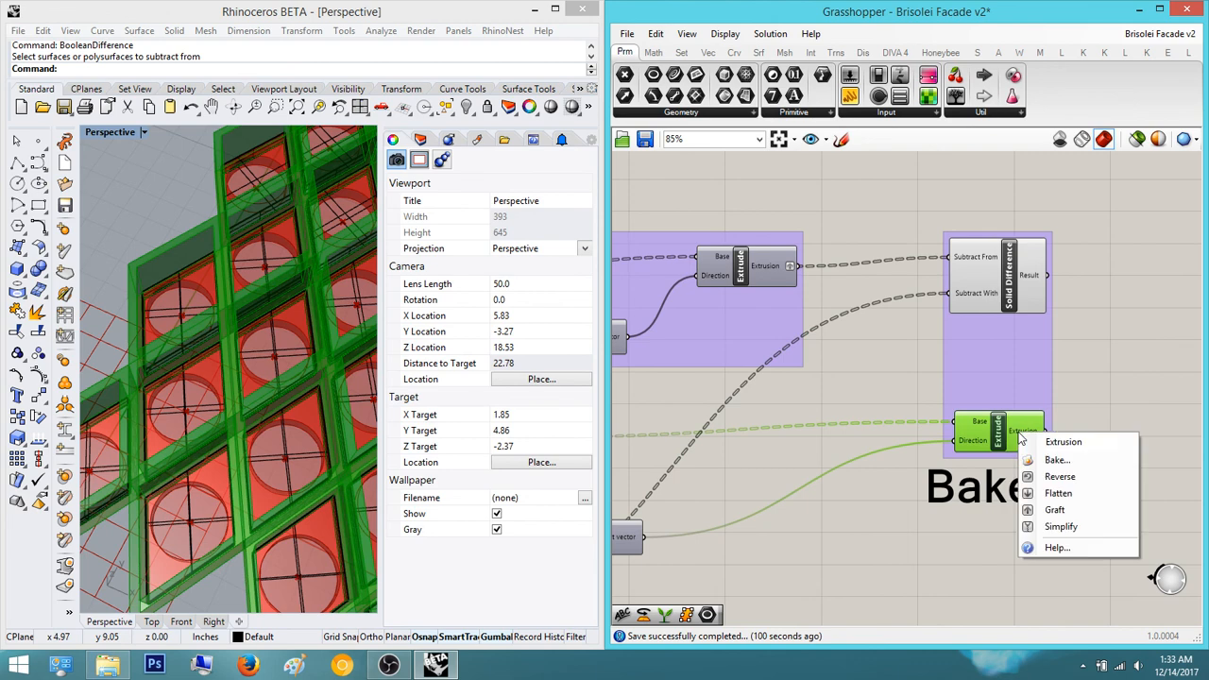
pyautogui.click(1057, 460)
pyautogui.click(1095, 606)
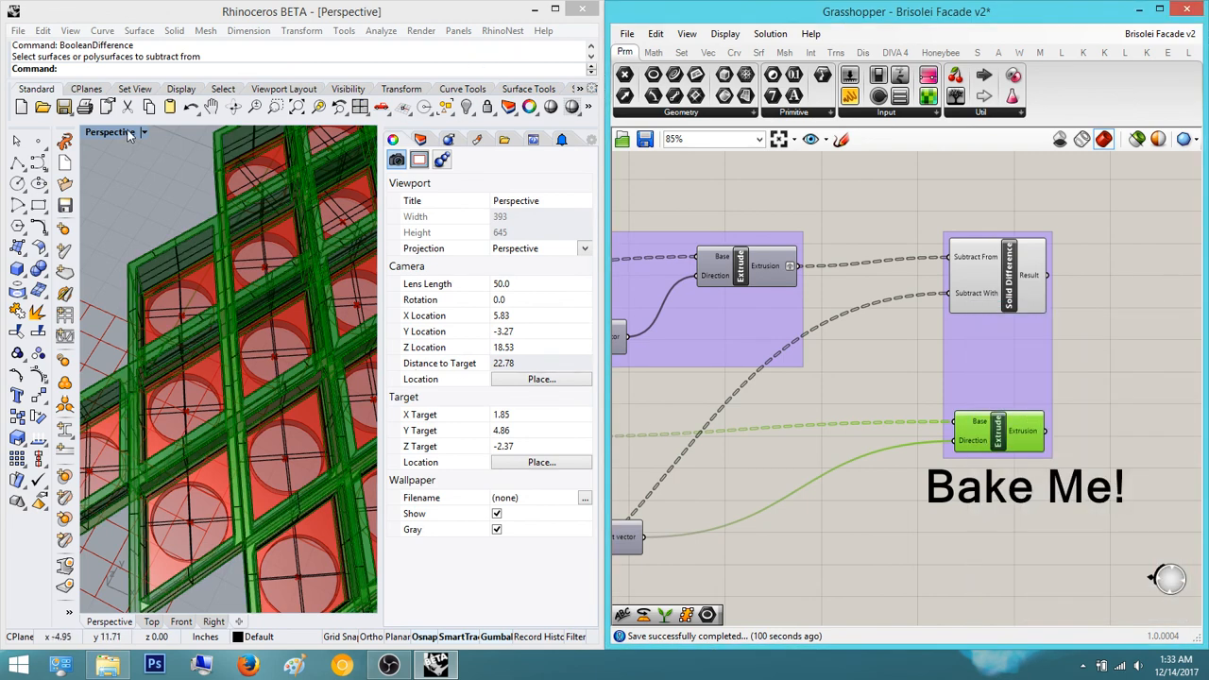
# - Save the Brisolei Facade v2 definition and close the Grasshopper window
pyautogui.moveTo(210, 189); pyautogui.dragTo(269, 242, button='right')
pyautogui.scroll(-4, 267, 244)
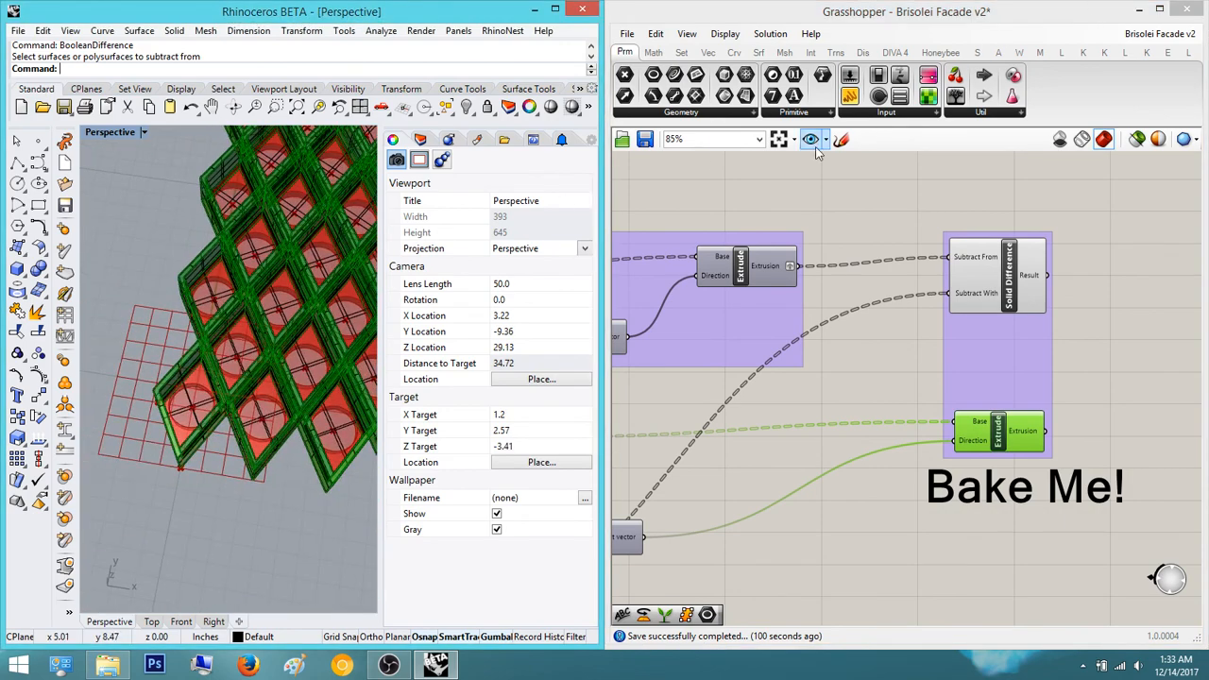
pyautogui.click(1012, 192)
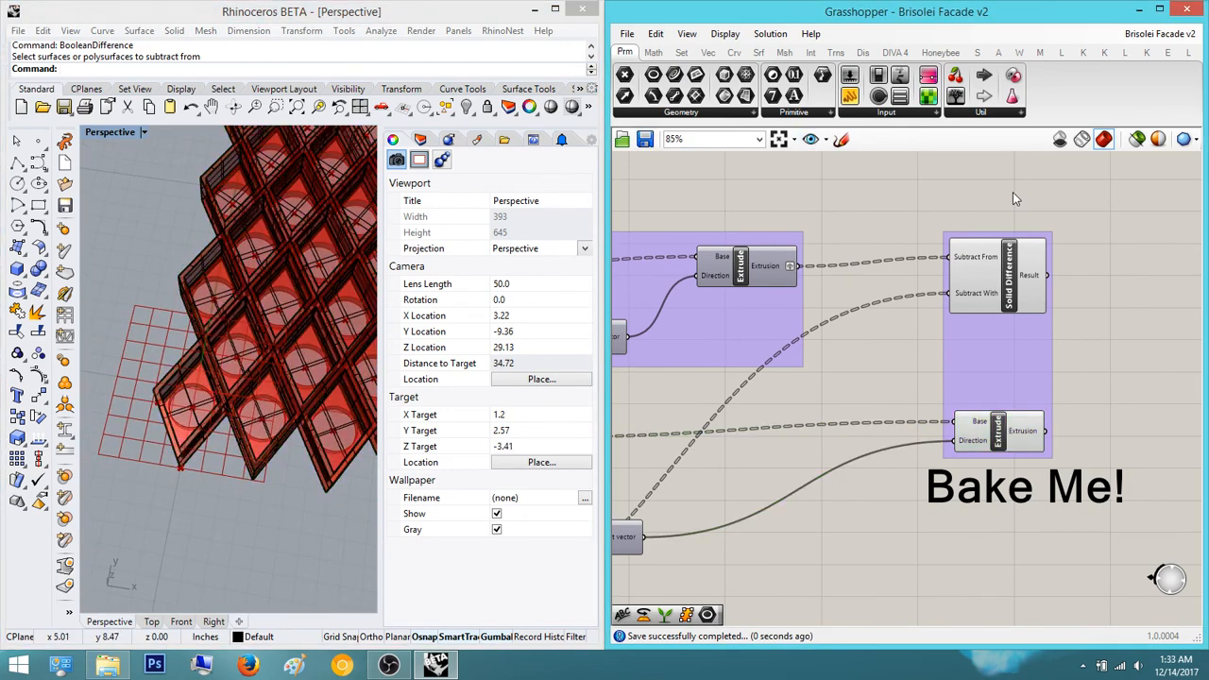
pyautogui.click(1185, 8)
# - Set the Perspective viewport's display mode to Shaded and look over the baked diamond lattice
pyautogui.moveTo(242, 356); pyautogui.dragTo(163, 382, button='right')
pyautogui.scroll(-7, 163, 305)
pyautogui.scroll(7, 286, 382)
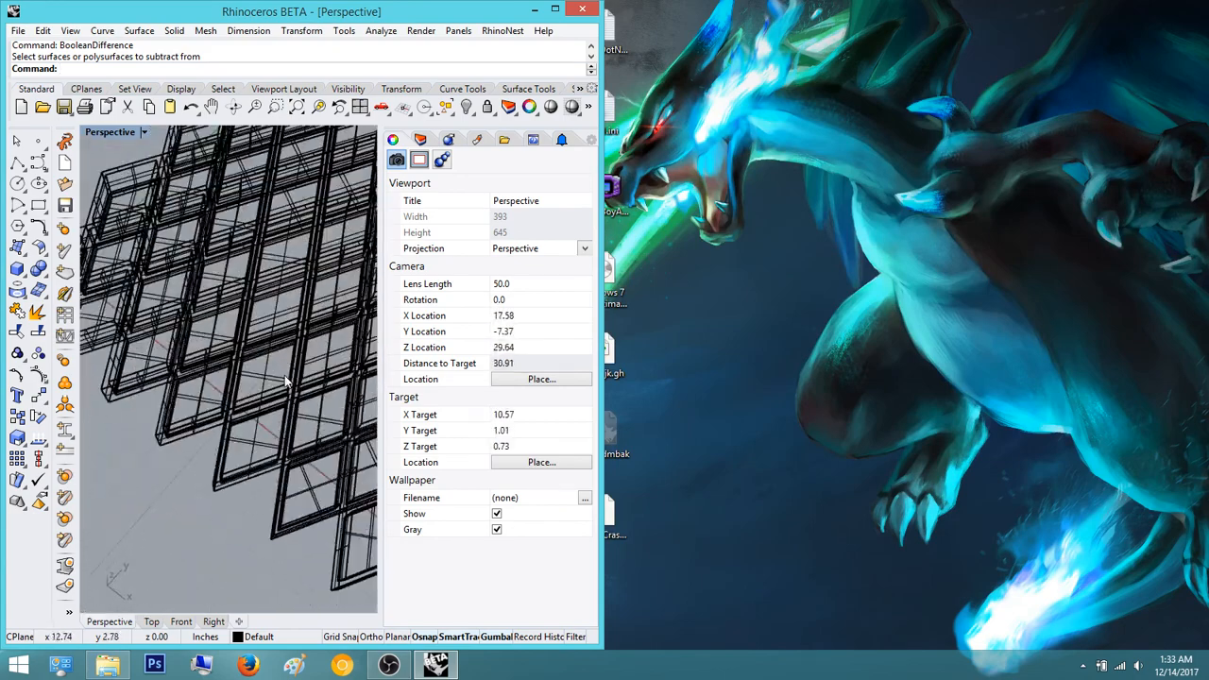
pyautogui.click(145, 134)
pyautogui.click(180, 189)
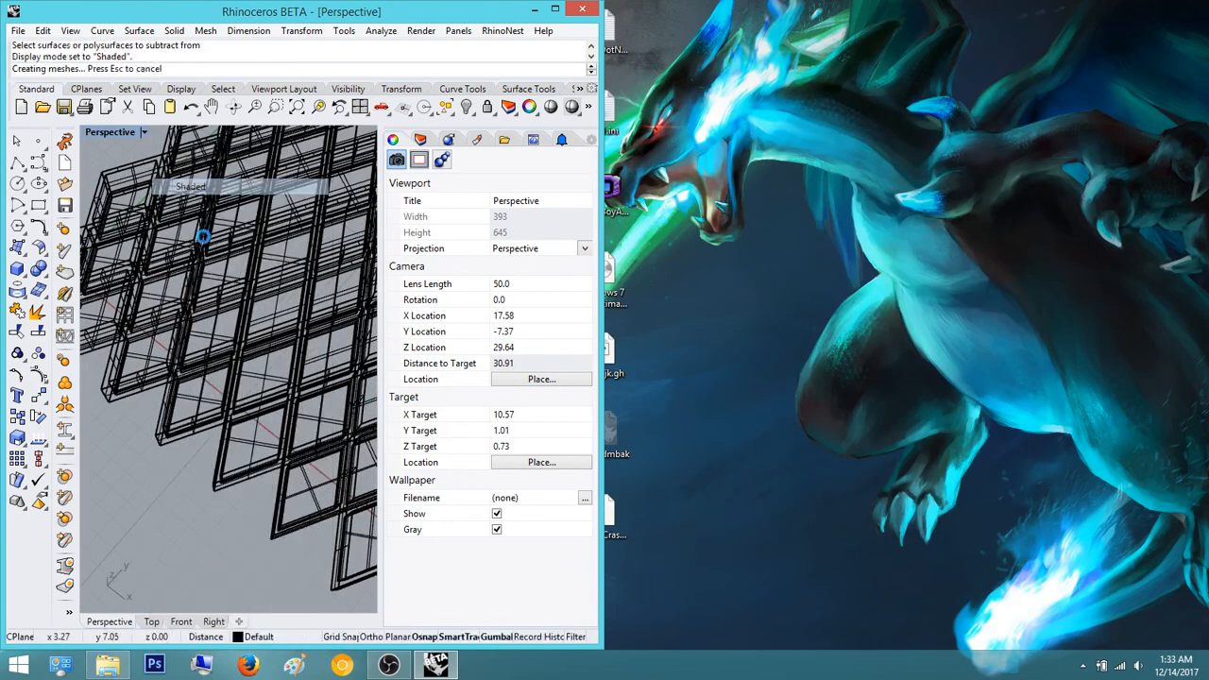
pyautogui.scroll(4, 253, 375)
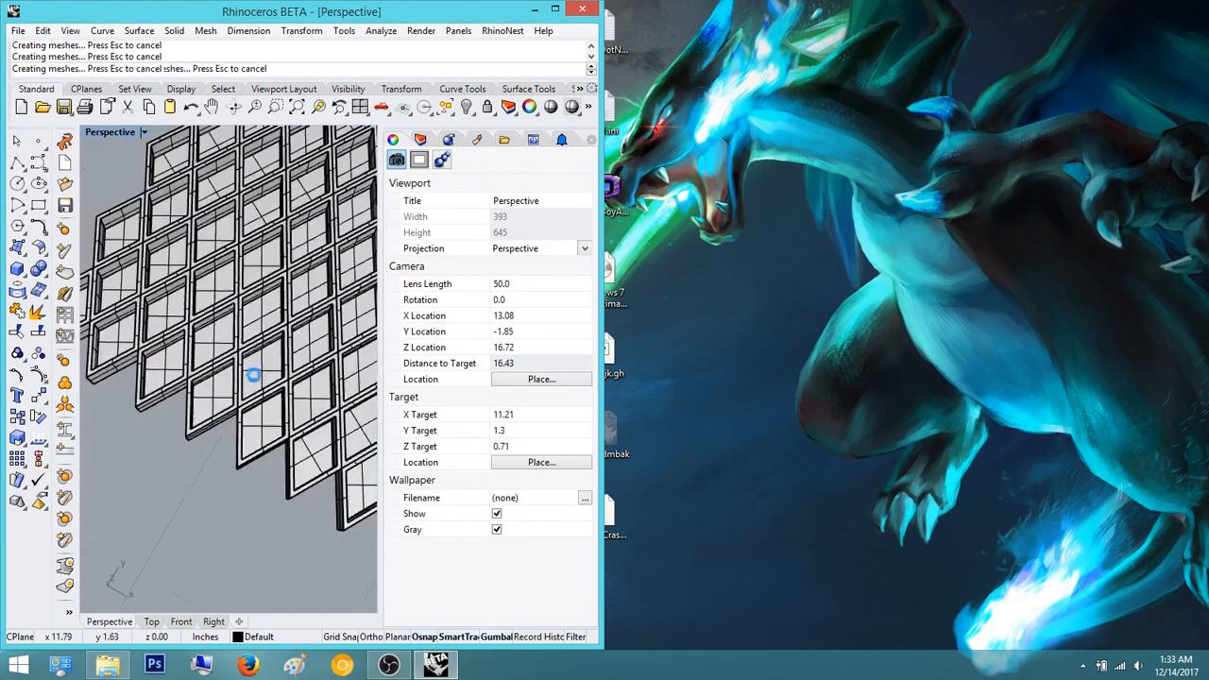
pyautogui.scroll(-6, 253, 376)
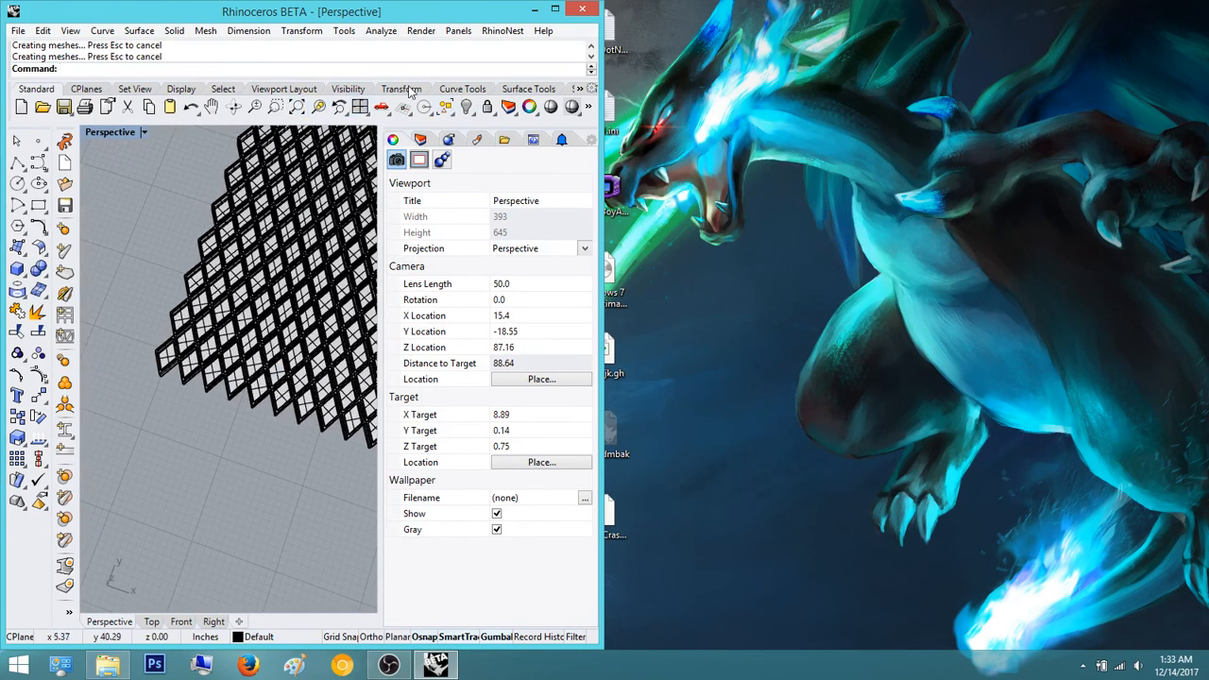
# - Reopen Grasshopper and delete the selected baked diamond panels without circular holes from the Rhino model
pyautogui.press('Return')
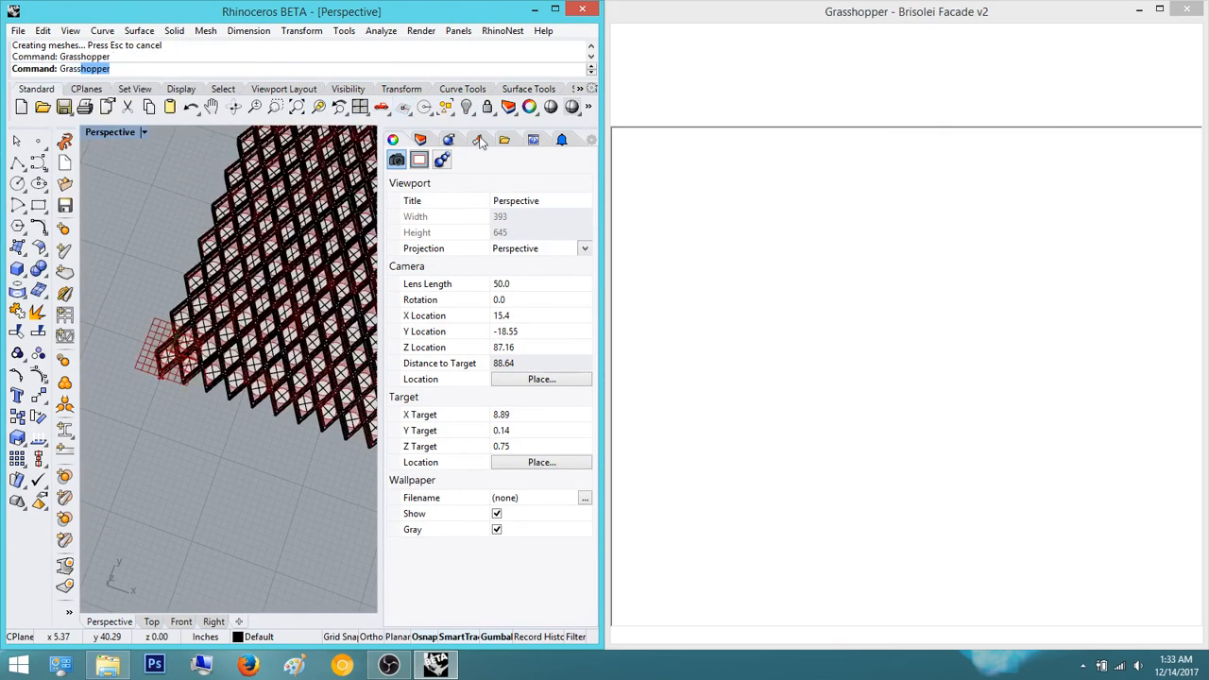
pyautogui.scroll(6, 237, 340)
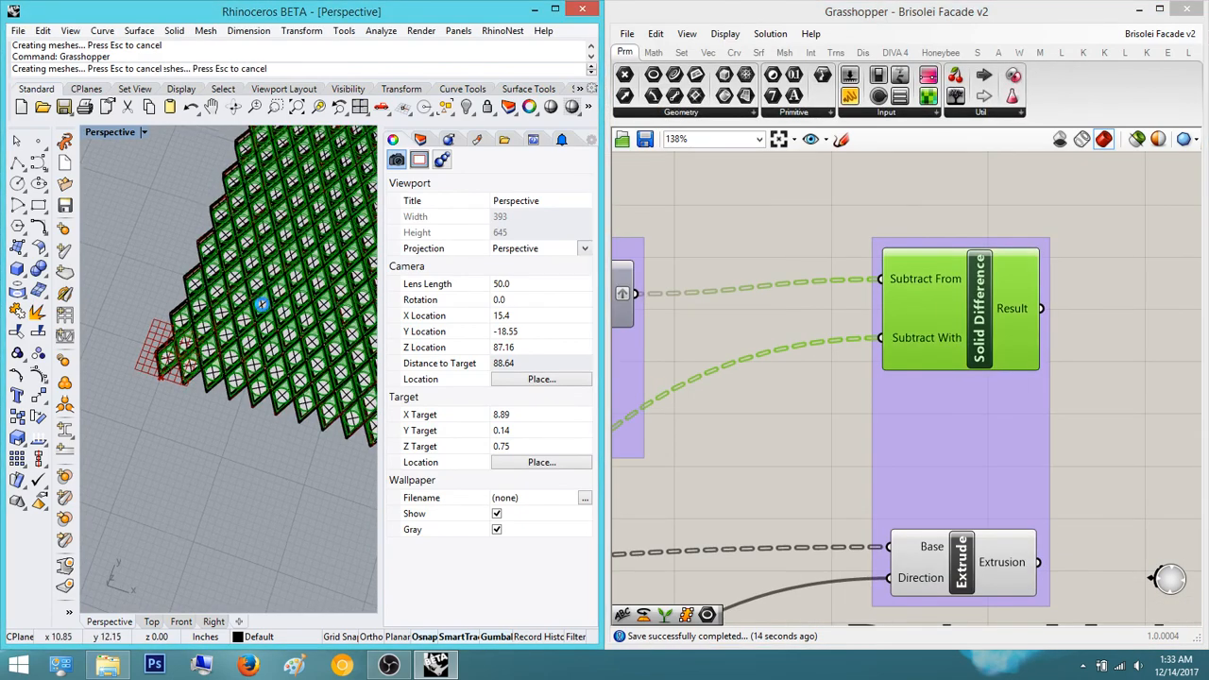
pyautogui.hotkey('ctrl', 'a')
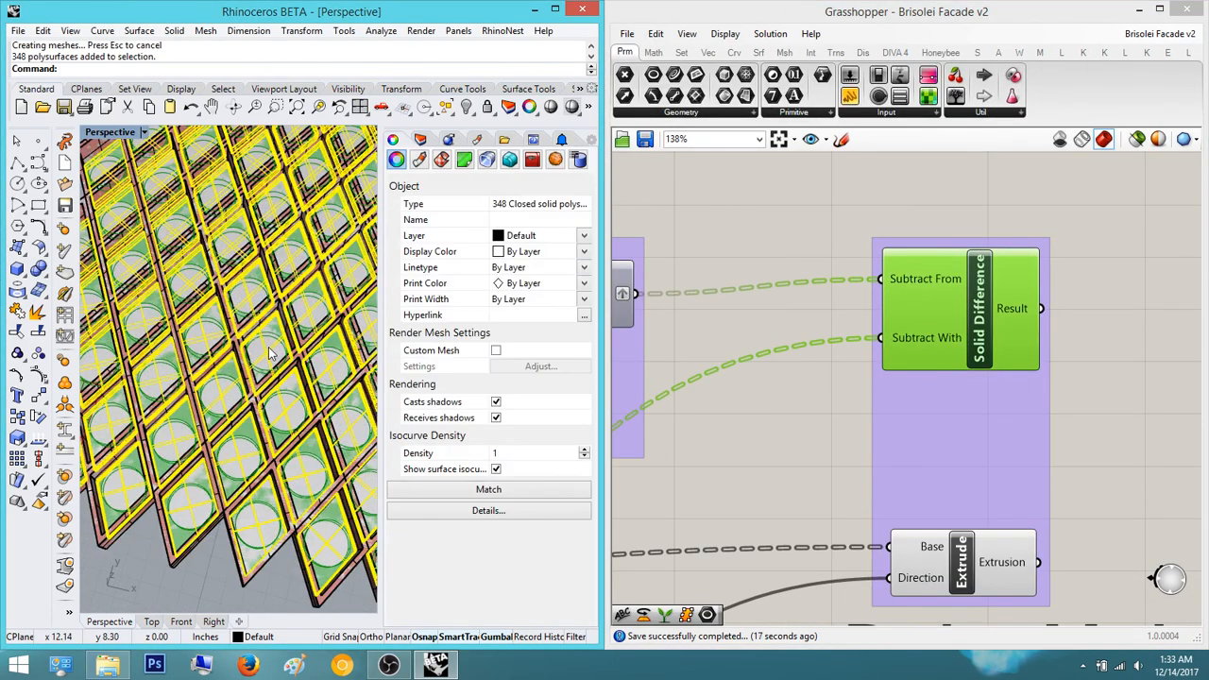
pyautogui.press('Delete')
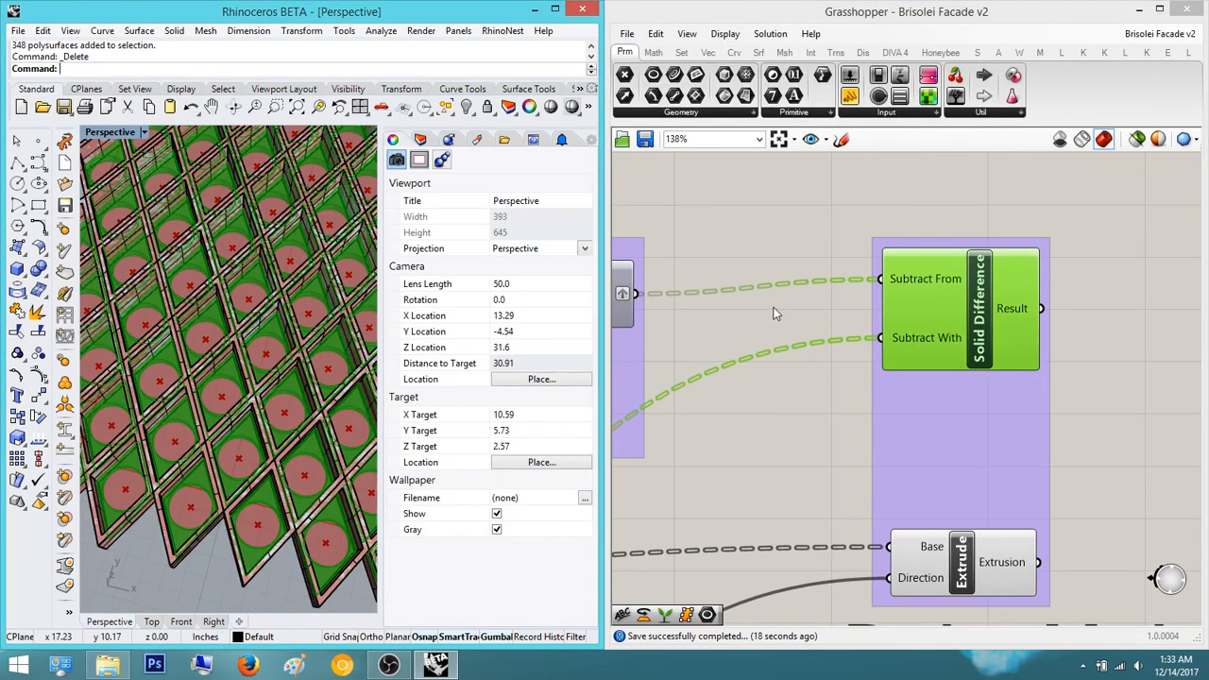
# - Bake the Solid Difference result again onto the Default layer with grouping on, and check it in the Perspective and Top views
pyautogui.rightClick(982, 301)
pyautogui.click(1028, 366)
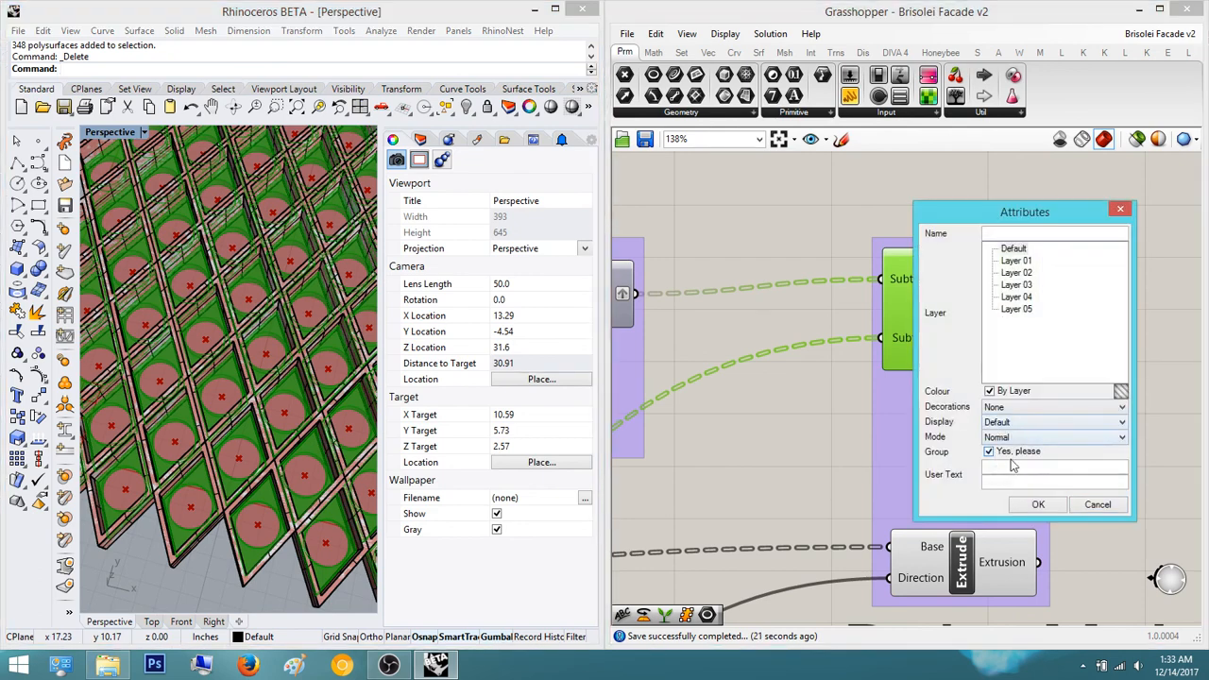
pyautogui.click(1039, 505)
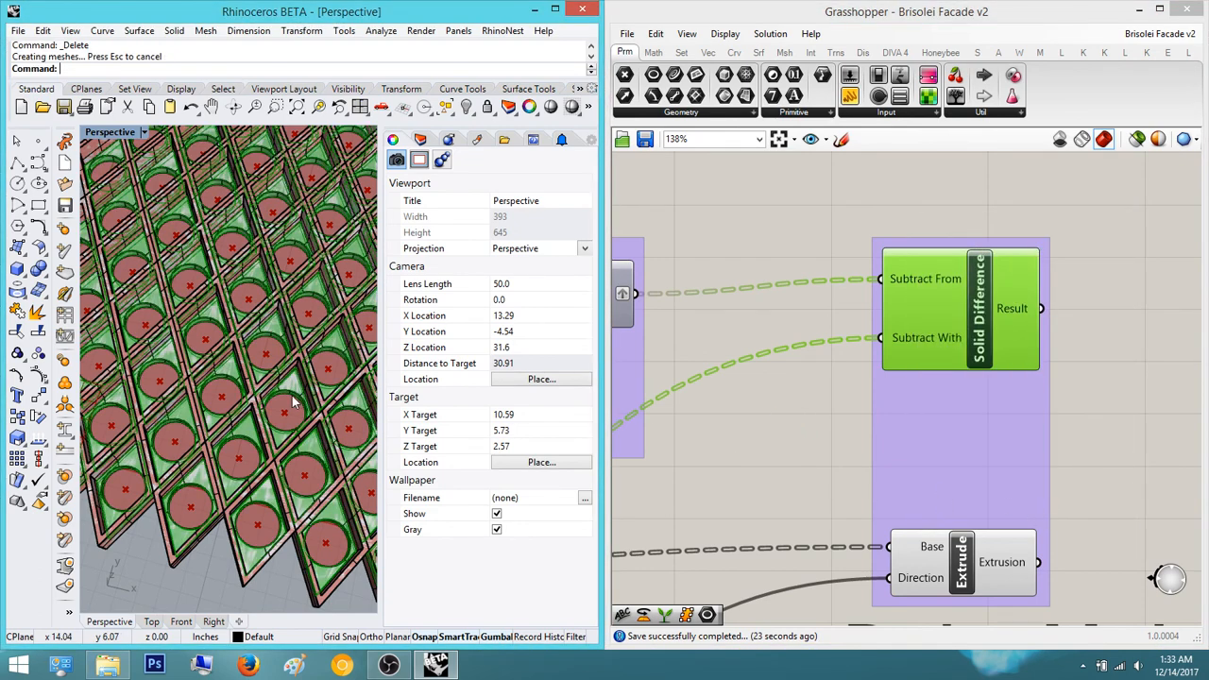
pyautogui.scroll(-6, 288, 375)
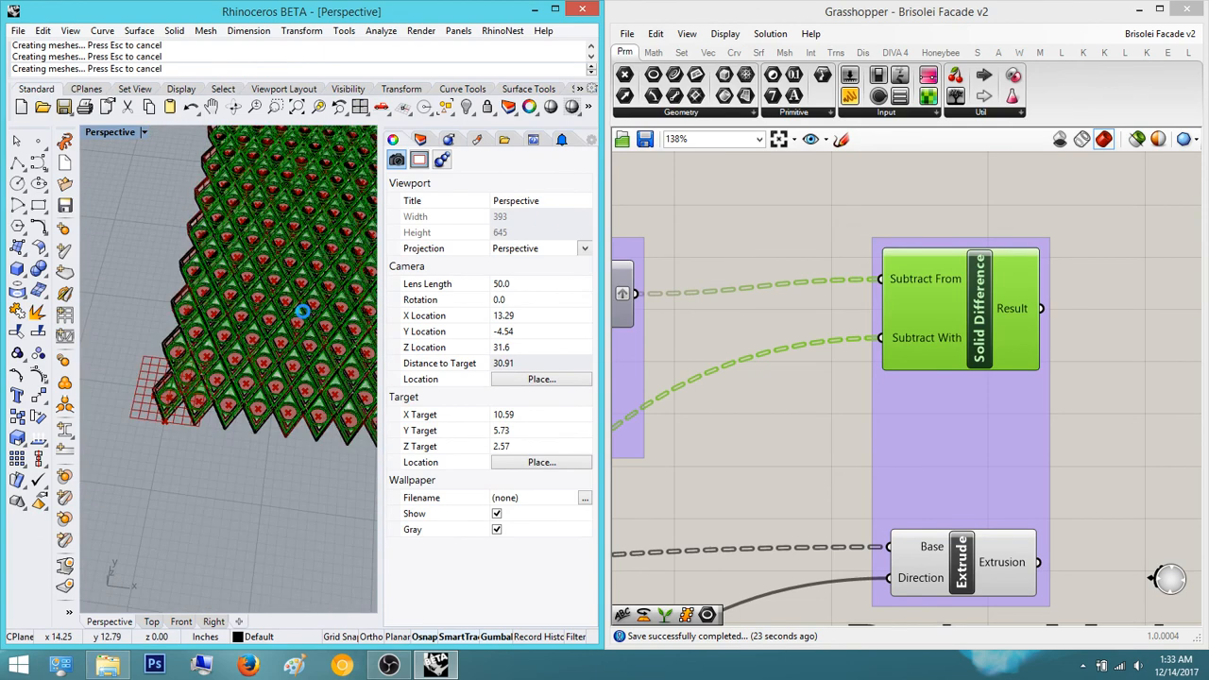
pyautogui.scroll(-4, 303, 319)
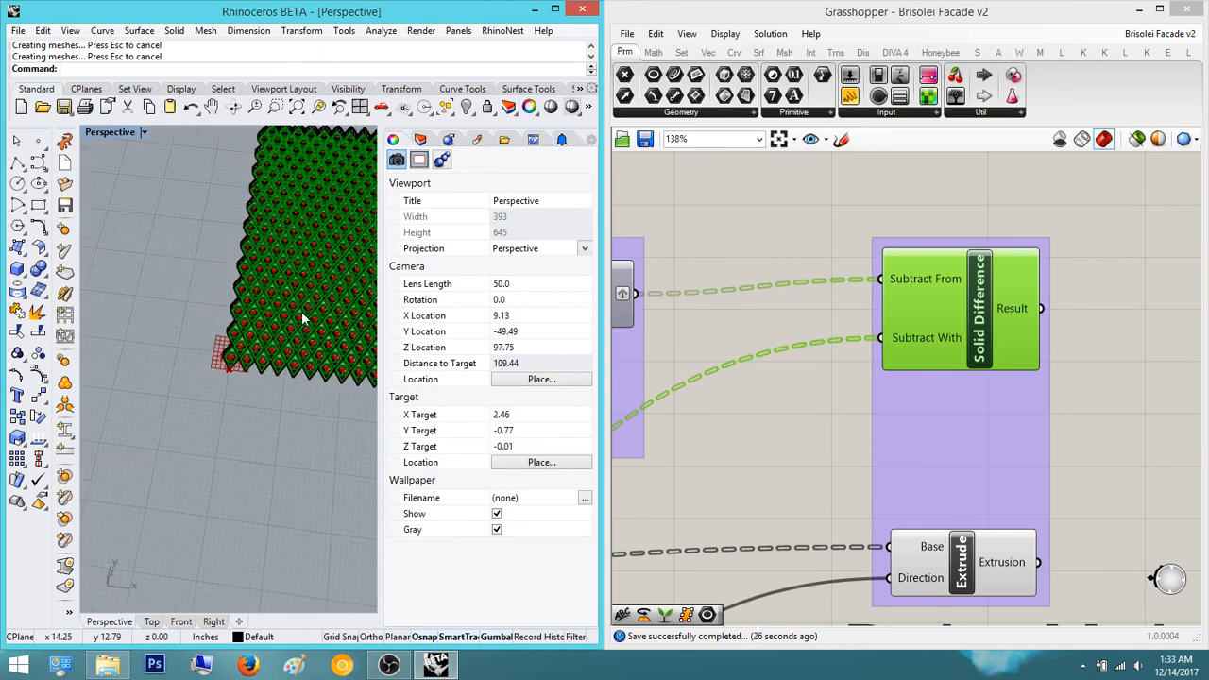
pyautogui.moveTo(295, 278); pyautogui.dragTo(136, 294, button='right')
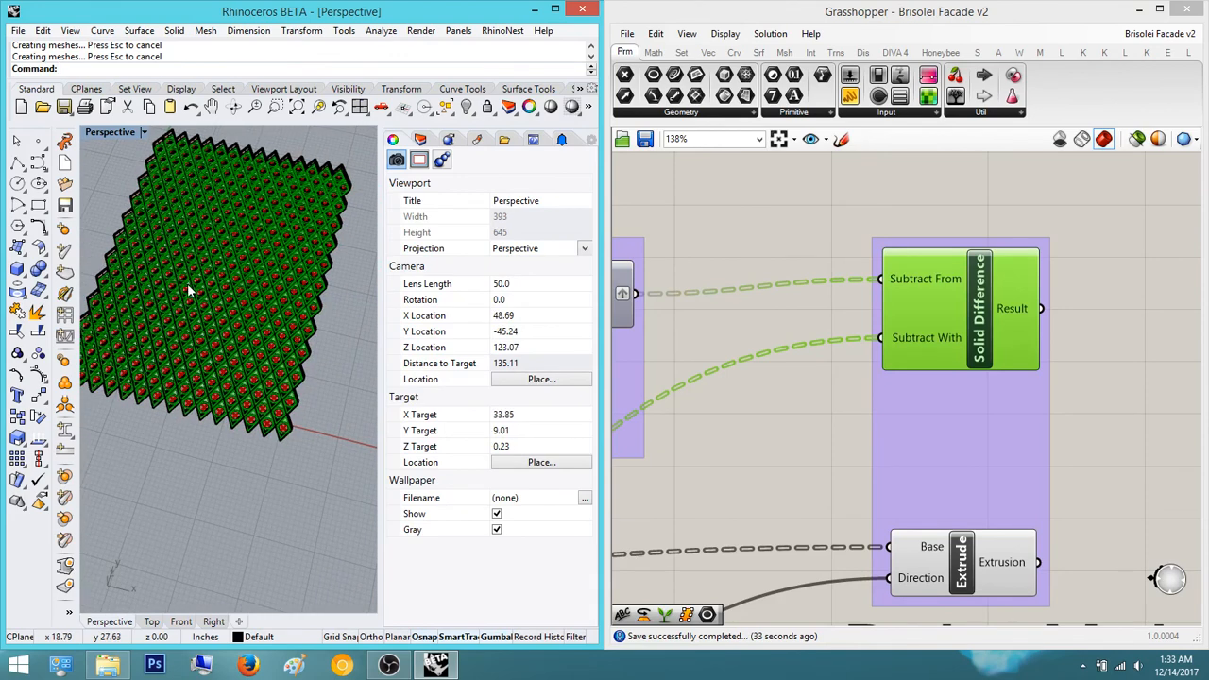
pyautogui.moveTo(195, 288); pyautogui.dragTo(195, 305, button='right')
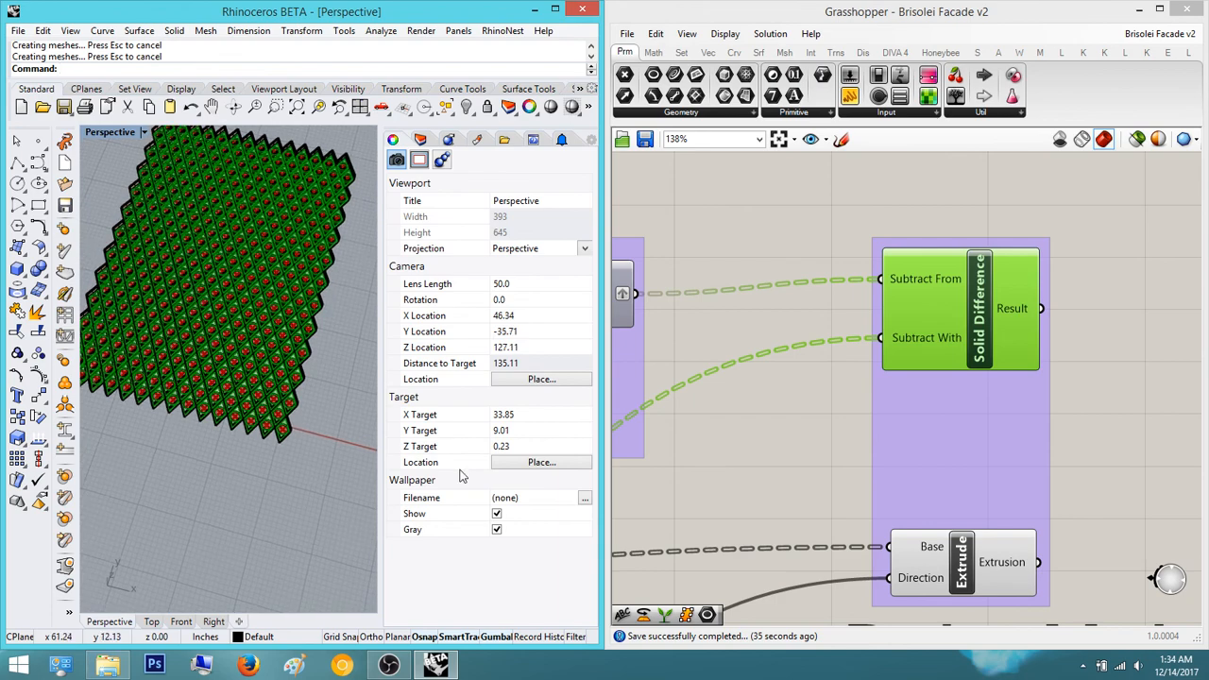
pyautogui.click(151, 621)
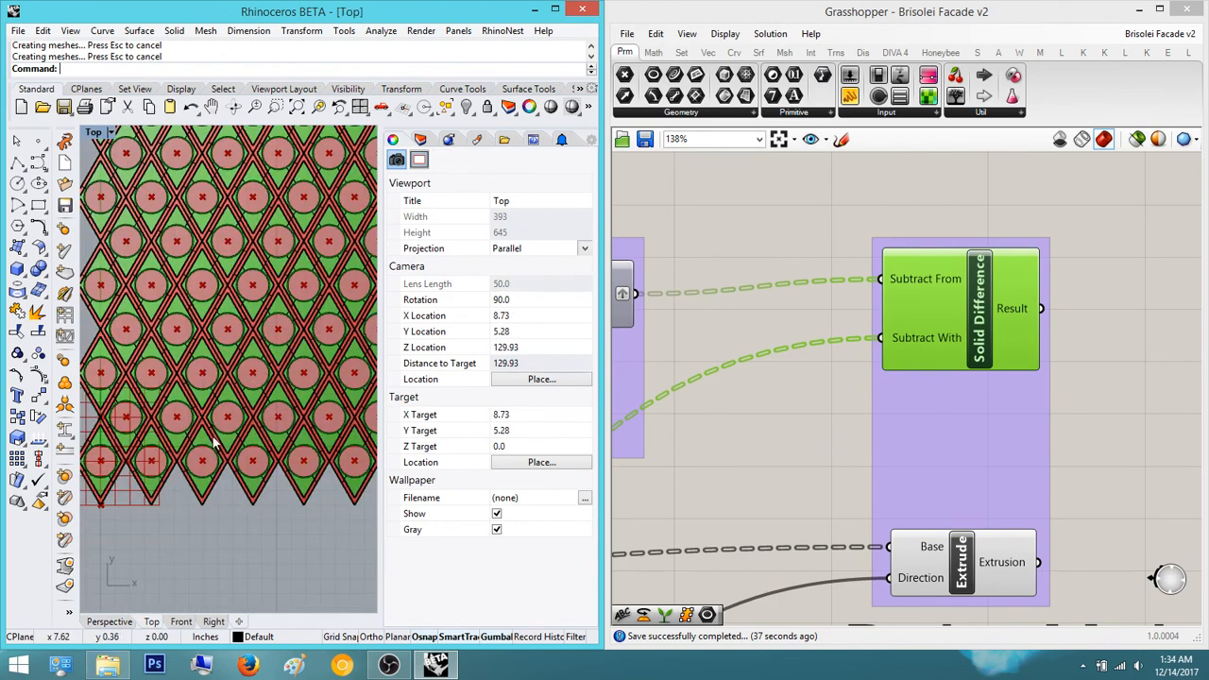
pyautogui.scroll(-3, 201, 434)
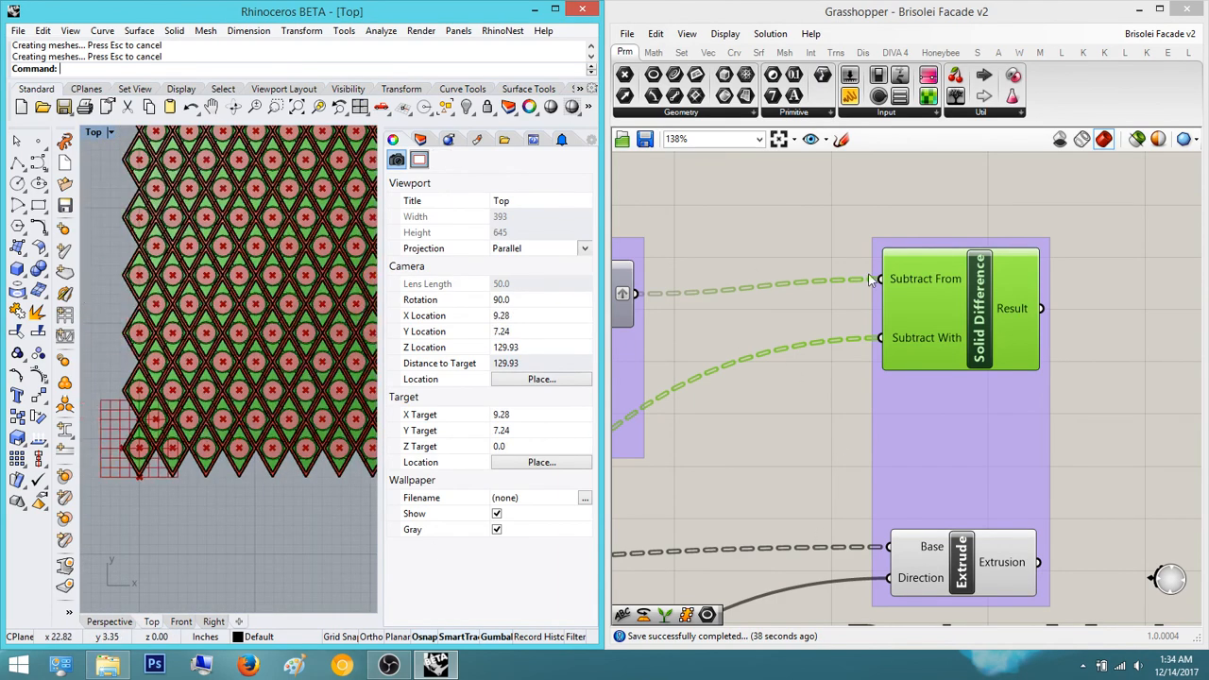
# - Close the Grasshopper window and examine the baked lattice's circular holes up close in the Perspective view
pyautogui.click(1187, 9)
pyautogui.click(109, 622)
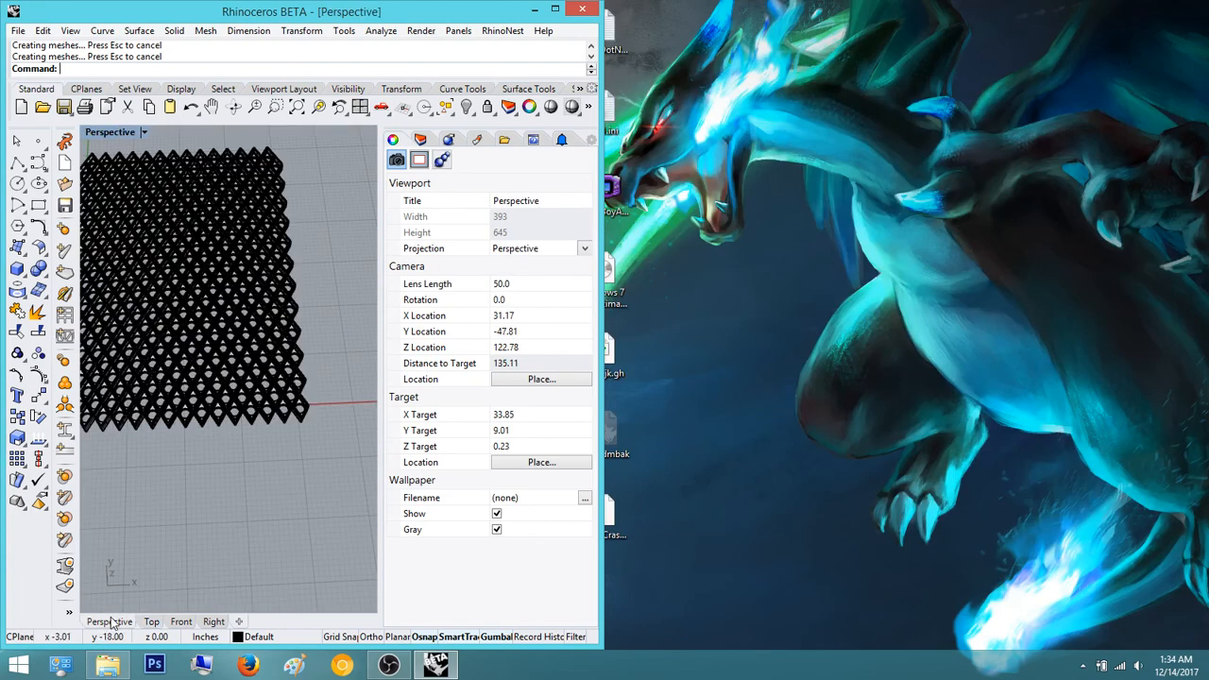
pyautogui.moveTo(227, 364); pyautogui.dragTo(206, 439, button='right')
pyautogui.scroll(8, 198, 471)
pyautogui.moveTo(198, 490); pyautogui.dragTo(253, 477, button='right')
pyautogui.scroll(10, 253, 477)
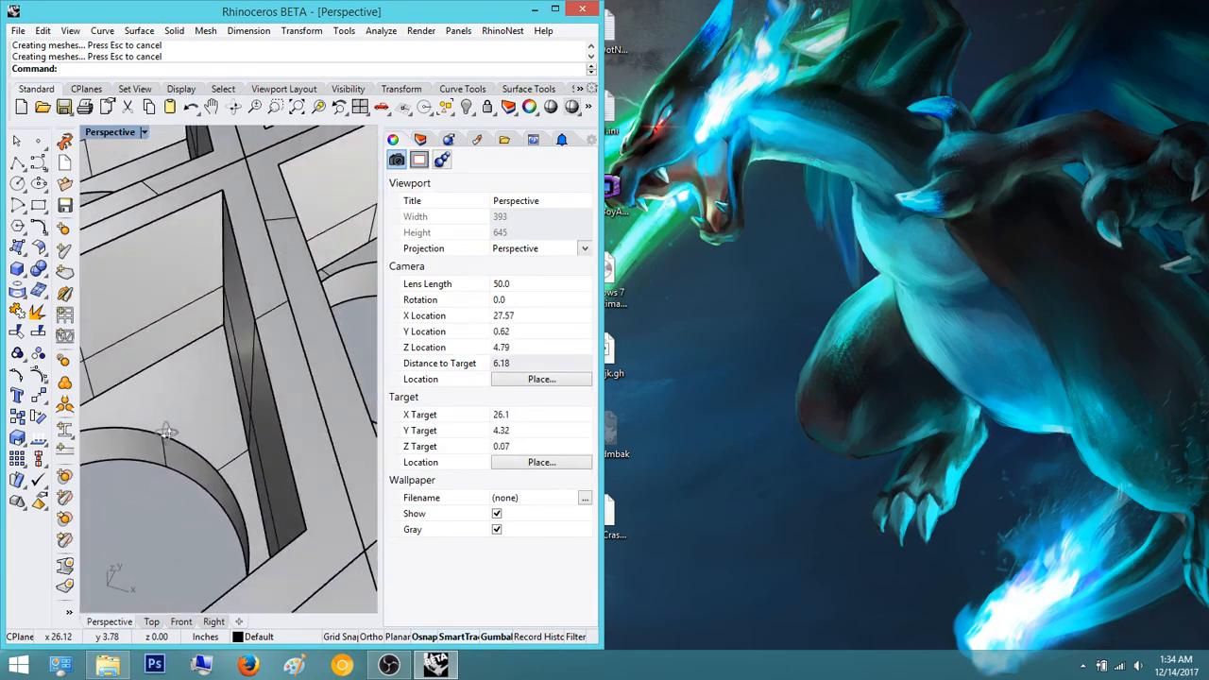
pyautogui.scroll(-10, 194, 446)
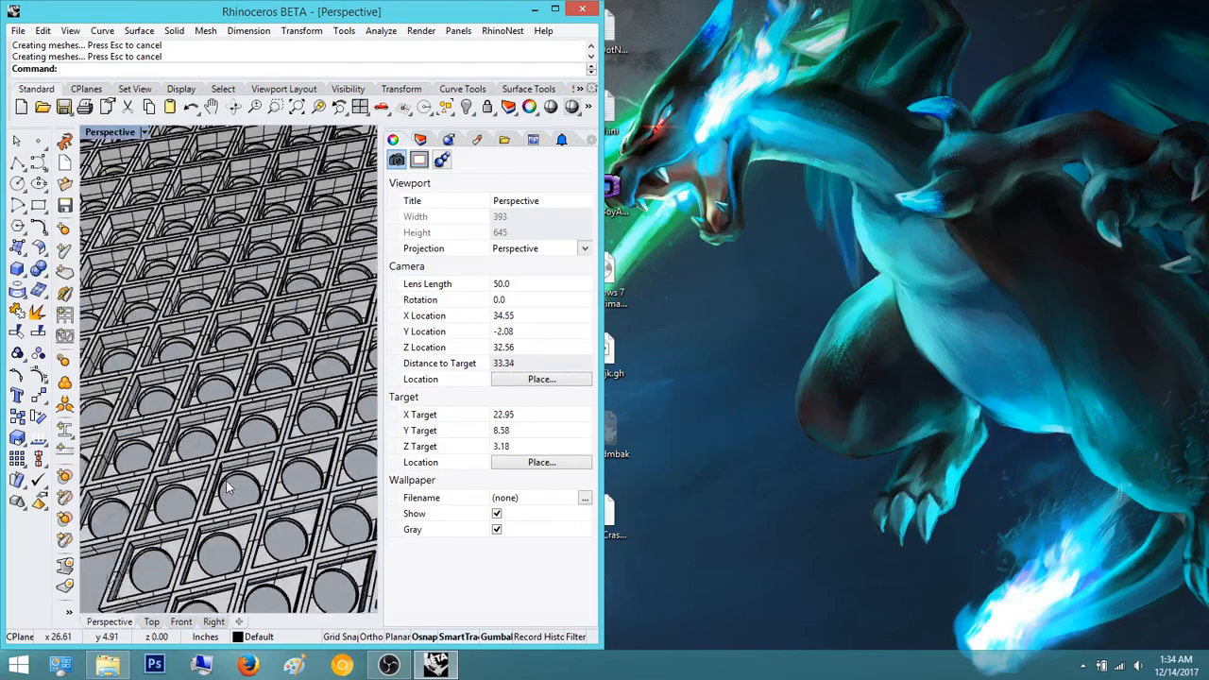
pyautogui.hotkey('ctrl', 'a')
pyautogui.scroll(-3, 232, 486)
pyautogui.click(204, 327)
pyautogui.moveTo(204, 327); pyautogui.dragTo(169, 277, button='right')
pyautogui.scroll(-3, 202, 386)
pyautogui.keyDown('shift'); pyautogui.moveTo(202, 386); pyautogui.dragTo(194, 335, button='right'); pyautogui.keyUp('shift')
pyautogui.hotkey('ctrl', 'a')
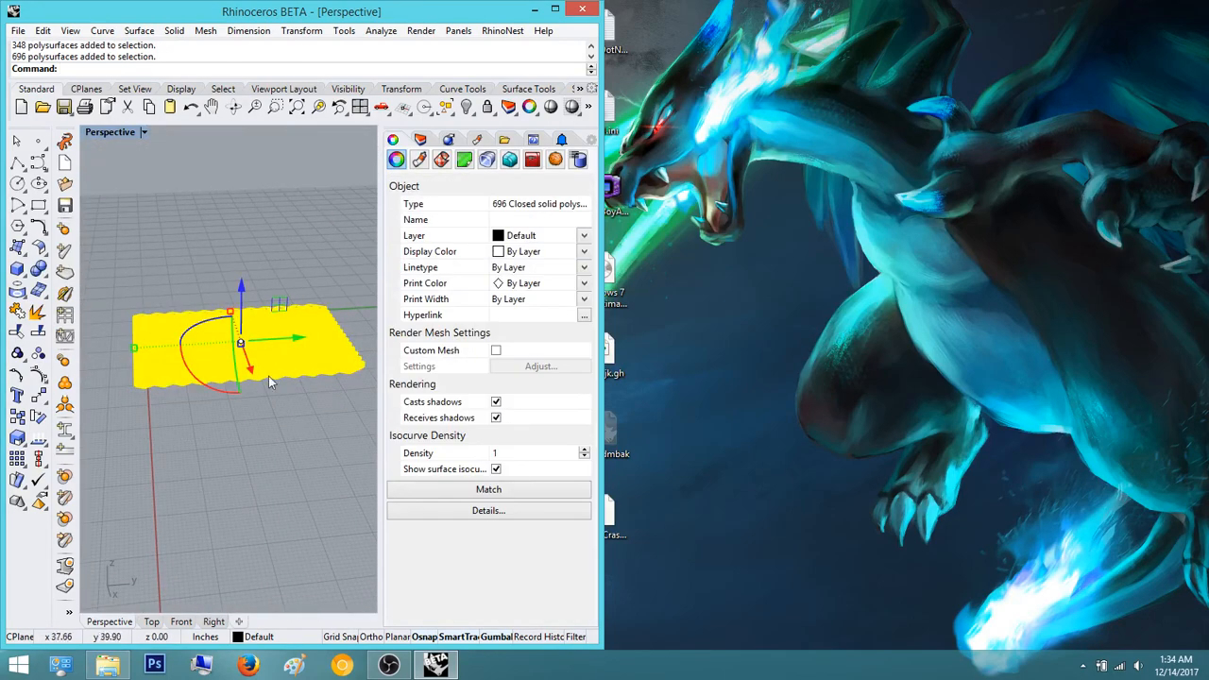
pyautogui.click(286, 415)
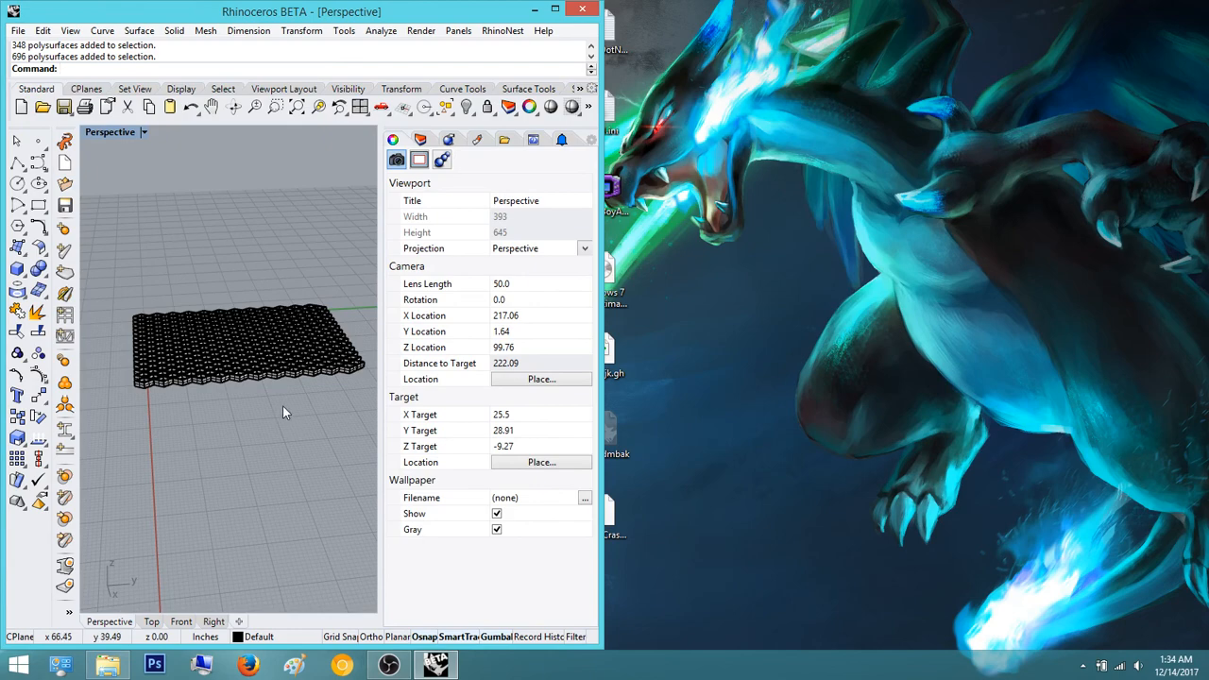
# - Select all the baked lattice solids and rotate them with the gumball and Ortho on so the lattice stands upright
pyautogui.scroll(-4, 280, 401)
pyautogui.scroll(2, 287, 452)
pyautogui.keyDown('shift'); pyautogui.moveTo(278, 399); pyautogui.dragTo(267, 471, button='right'); pyautogui.keyUp('shift')
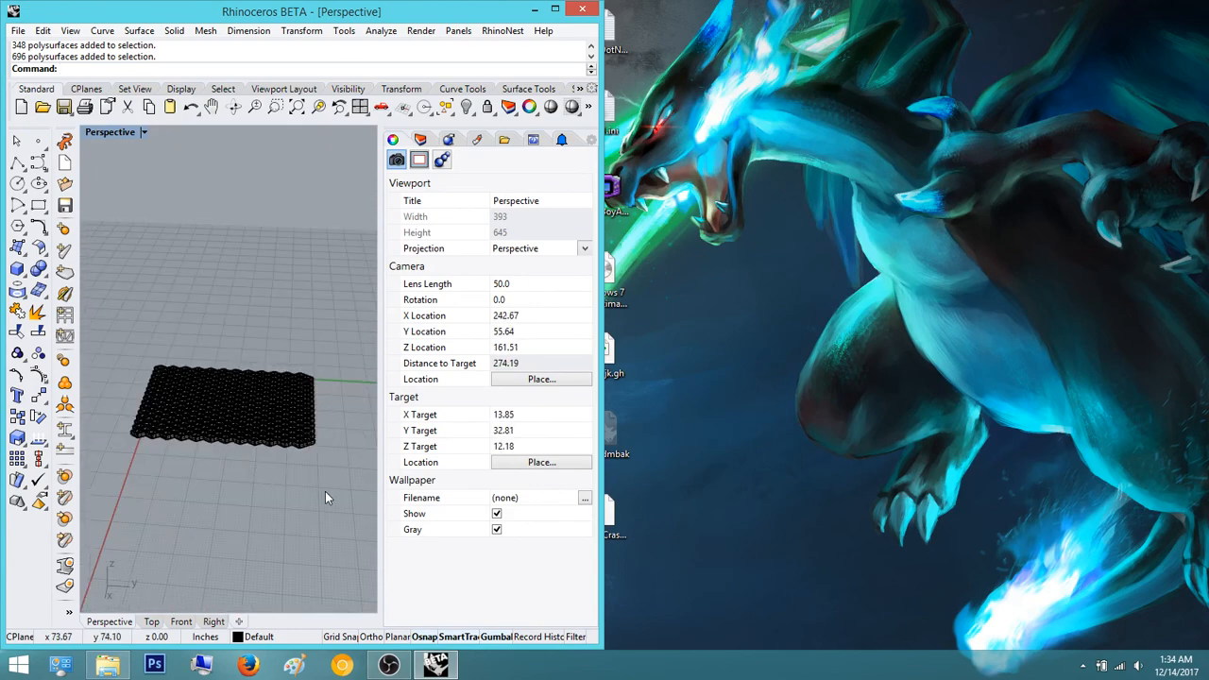
pyautogui.moveTo(133, 327); pyautogui.dragTo(129, 325)
pyautogui.moveTo(229, 459); pyautogui.dragTo(227, 414, button='right')
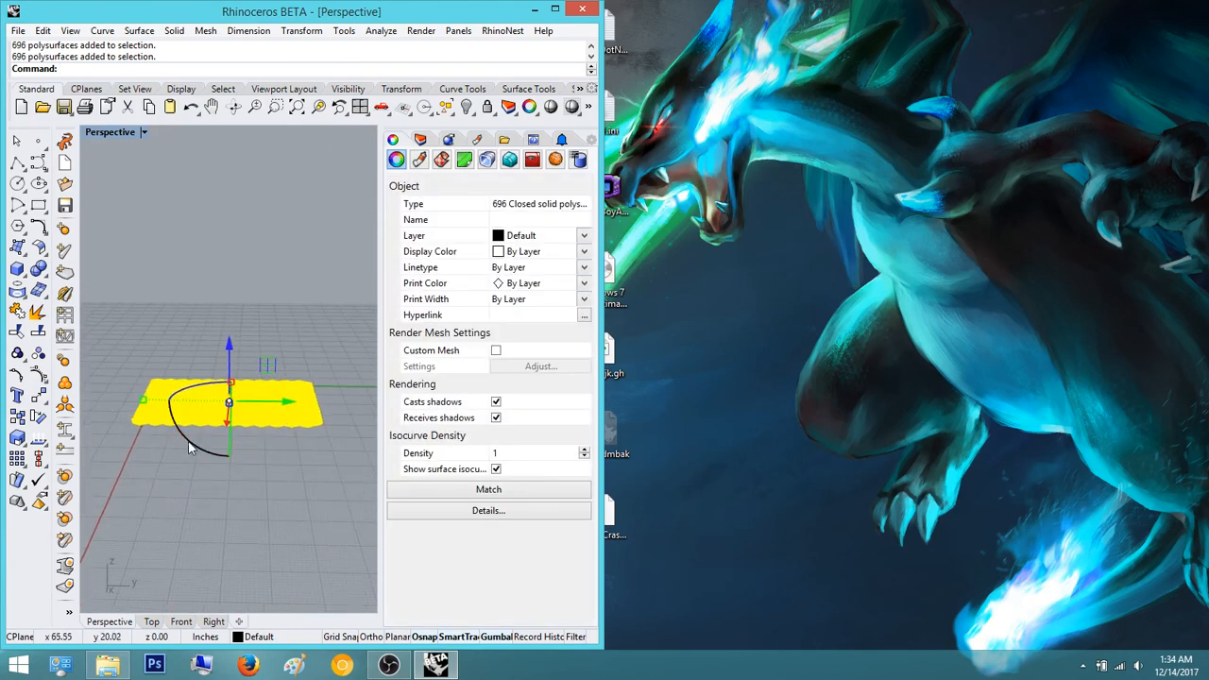
pyautogui.moveTo(180, 436); pyautogui.dragTo(373, 561)
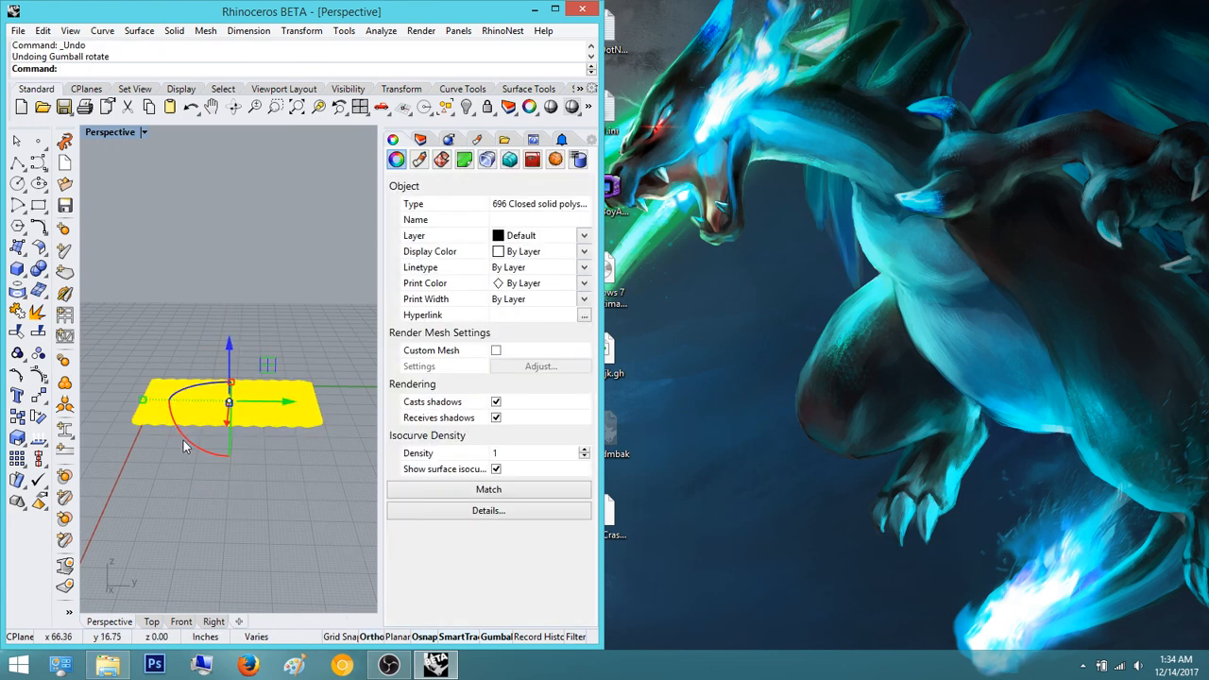
pyautogui.moveTo(183, 440); pyautogui.dragTo(397, 468)
# - Maximize the Rhino window and deselect the upright lattice
pyautogui.click(555, 10)
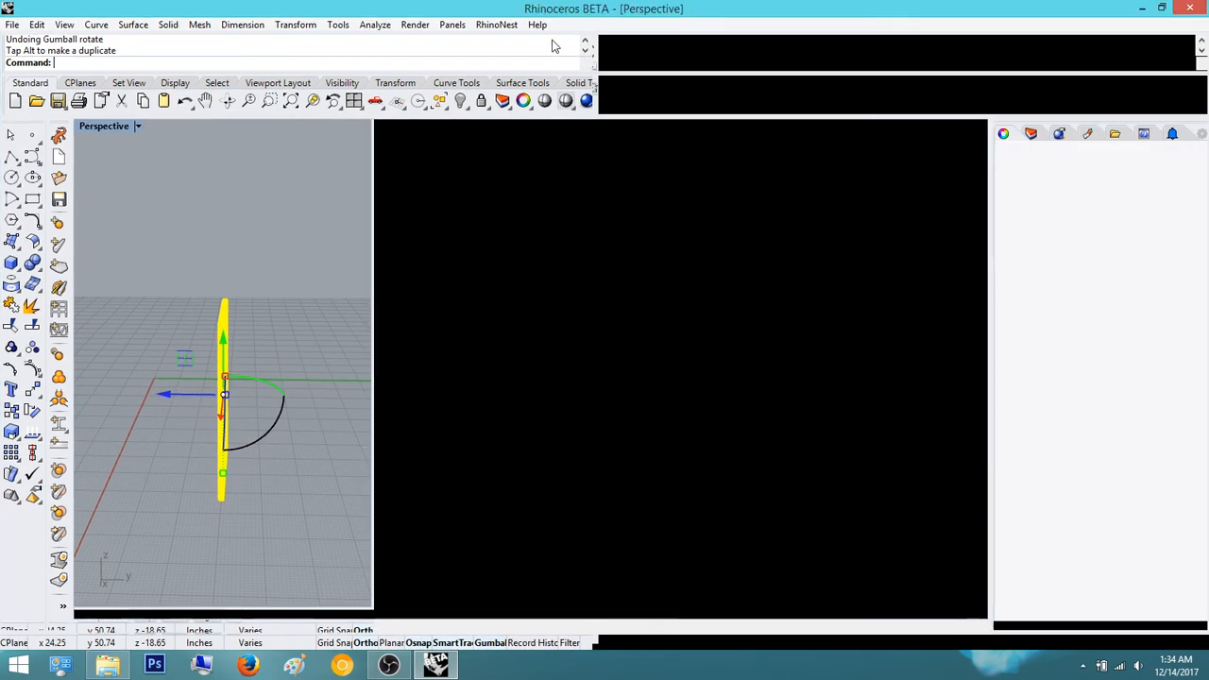
pyautogui.click(551, 423)
pyautogui.moveTo(552, 424); pyautogui.dragTo(665, 563, button='right')
pyautogui.moveTo(355, 208); pyautogui.dragTo(355, 207)
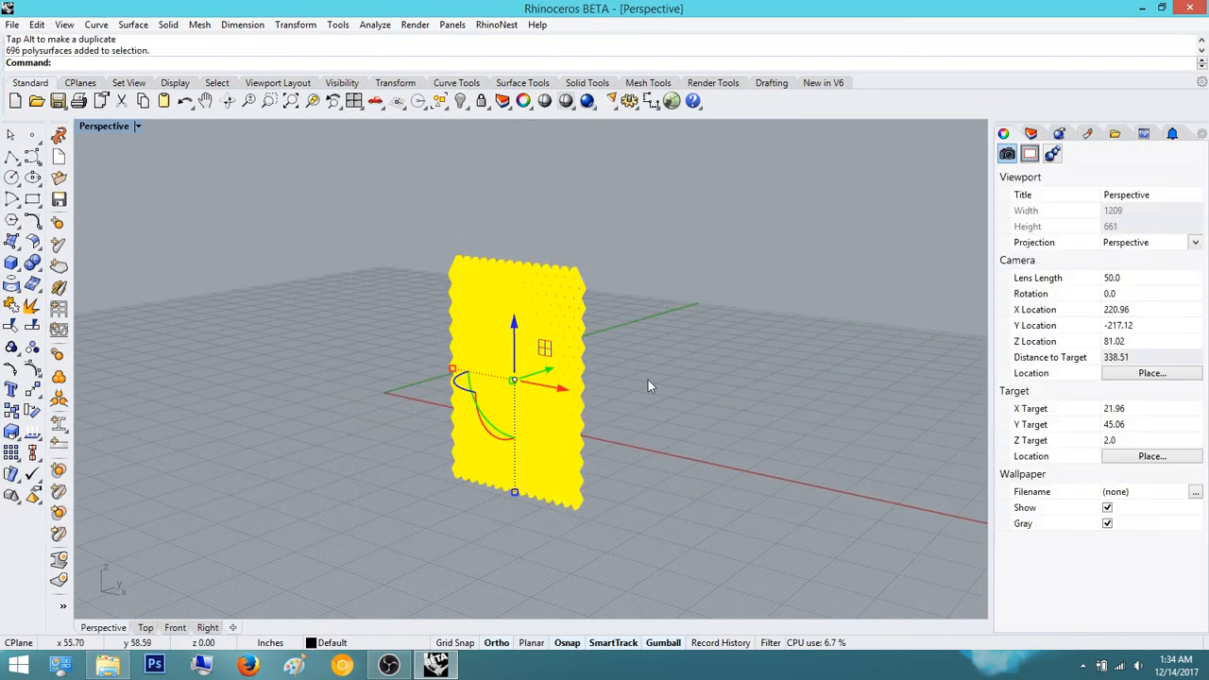
pyautogui.click(648, 380)
pyautogui.moveTo(648, 379); pyautogui.dragTo(668, 441, button='right')
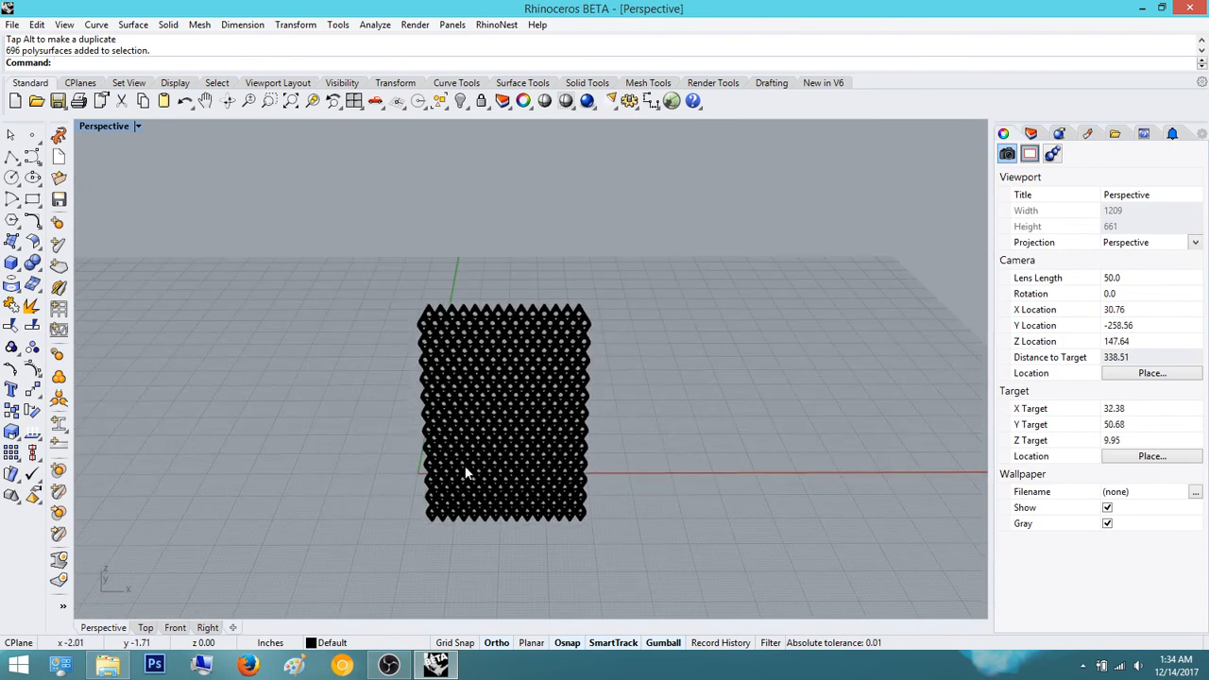
# - Create a large rectangular ground plane on the construction plane, reaching well past the lattice on both sides, with the Plane command
pyautogui.write('Plane')
pyautogui.press('Return')
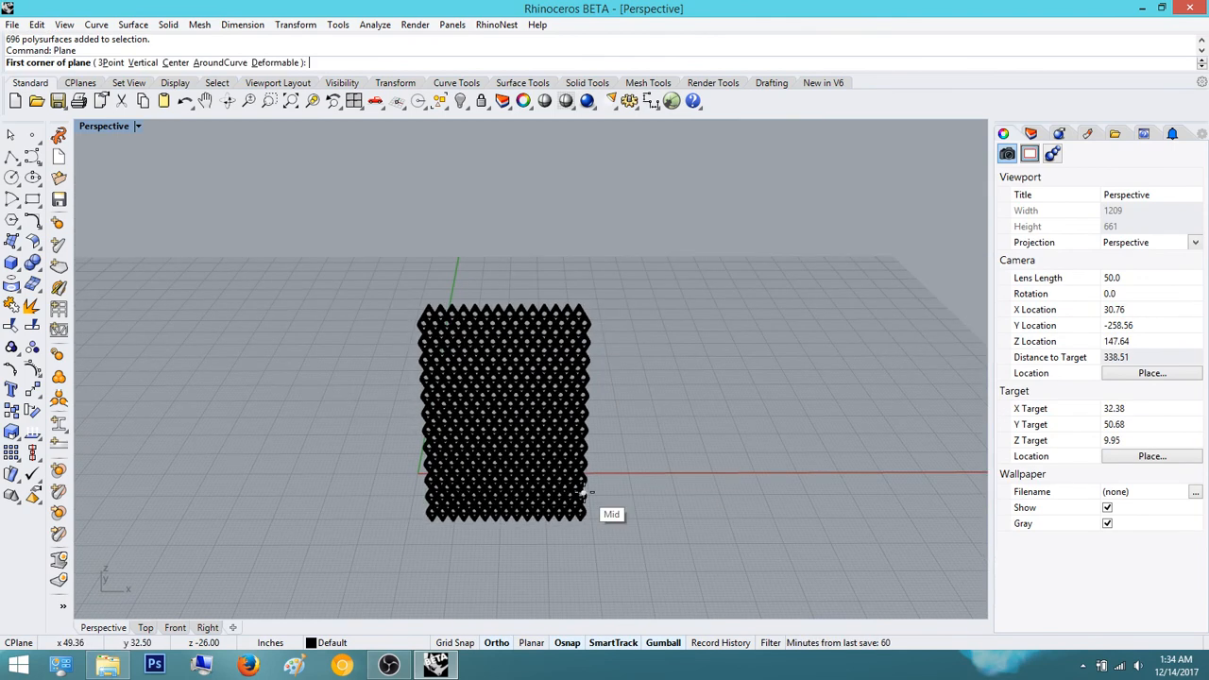
pyautogui.click(351, 477)
pyautogui.click(844, 221)
pyautogui.moveTo(845, 221); pyautogui.dragTo(590, 354, button='right')
# - Select both lattice groups and move them with the Move command's Vertical option from the lattice's lowest tip up to the ground plane's corner level
pyautogui.click(592, 355)
pyautogui.scroll(5, 460, 280)
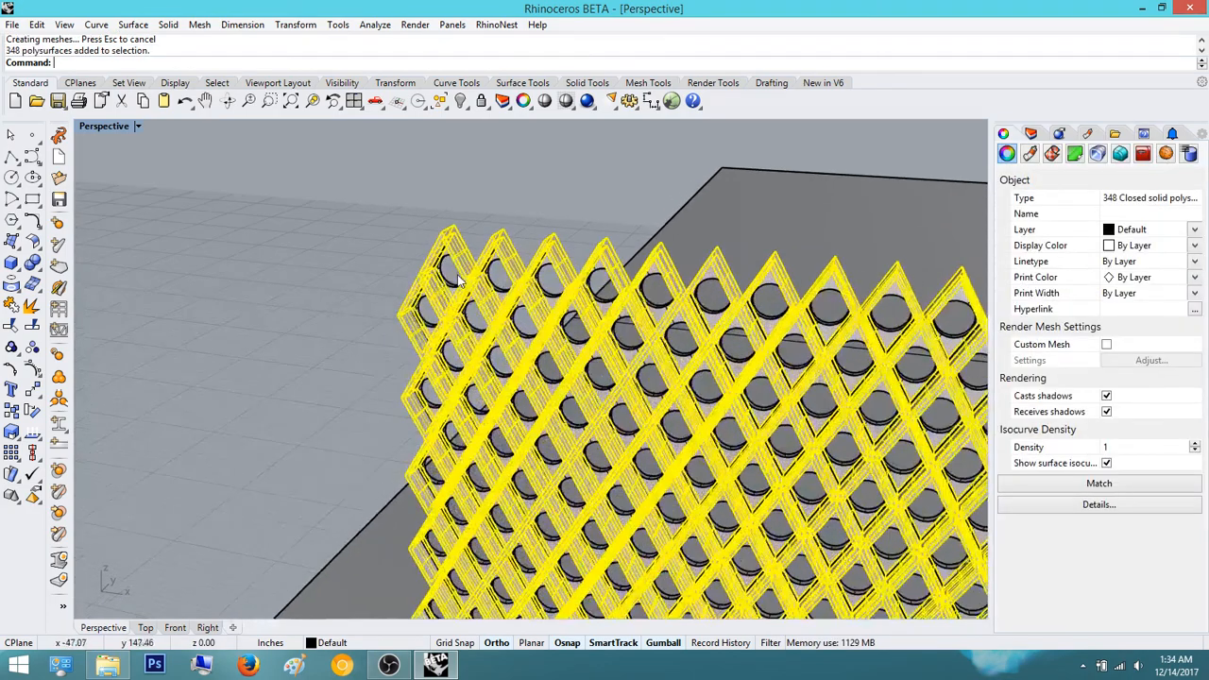
pyautogui.keyDown('shift'); pyautogui.click(438, 286); pyautogui.keyUp('shift')
pyautogui.scroll(-8, 492, 320)
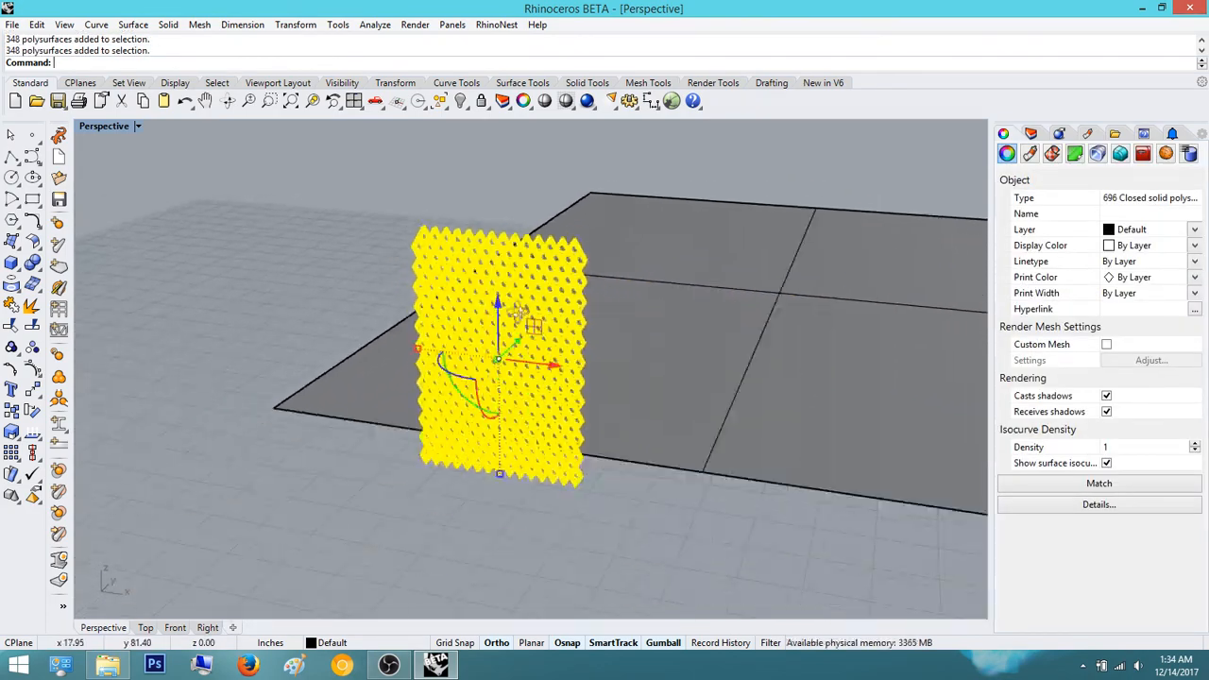
pyautogui.moveTo(492, 320); pyautogui.dragTo(447, 511, button='right')
pyautogui.press('Return')
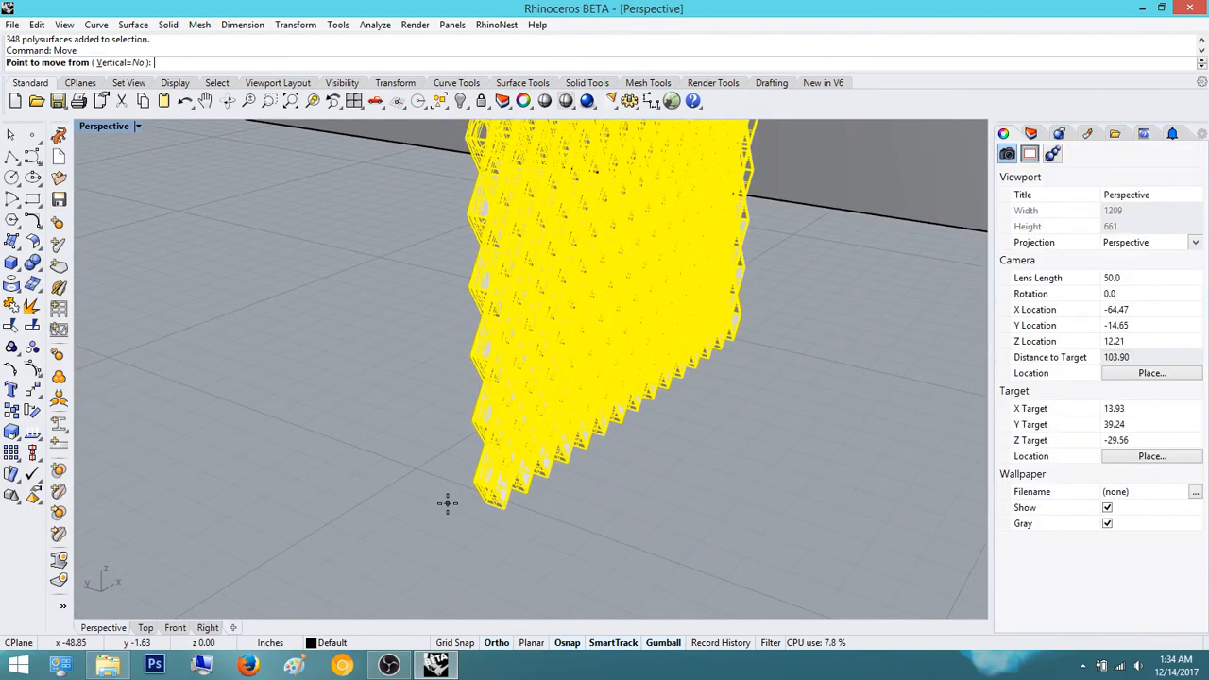
pyautogui.click(113, 62)
pyautogui.scroll(3, 507, 517)
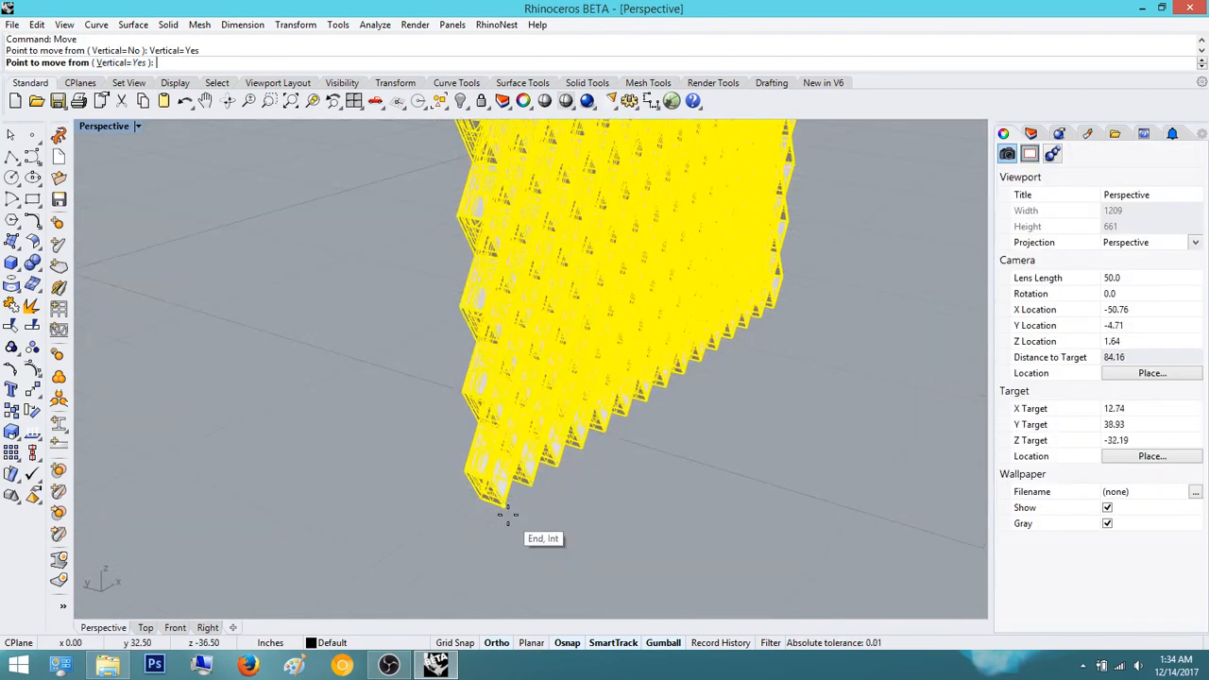
pyautogui.click(504, 506)
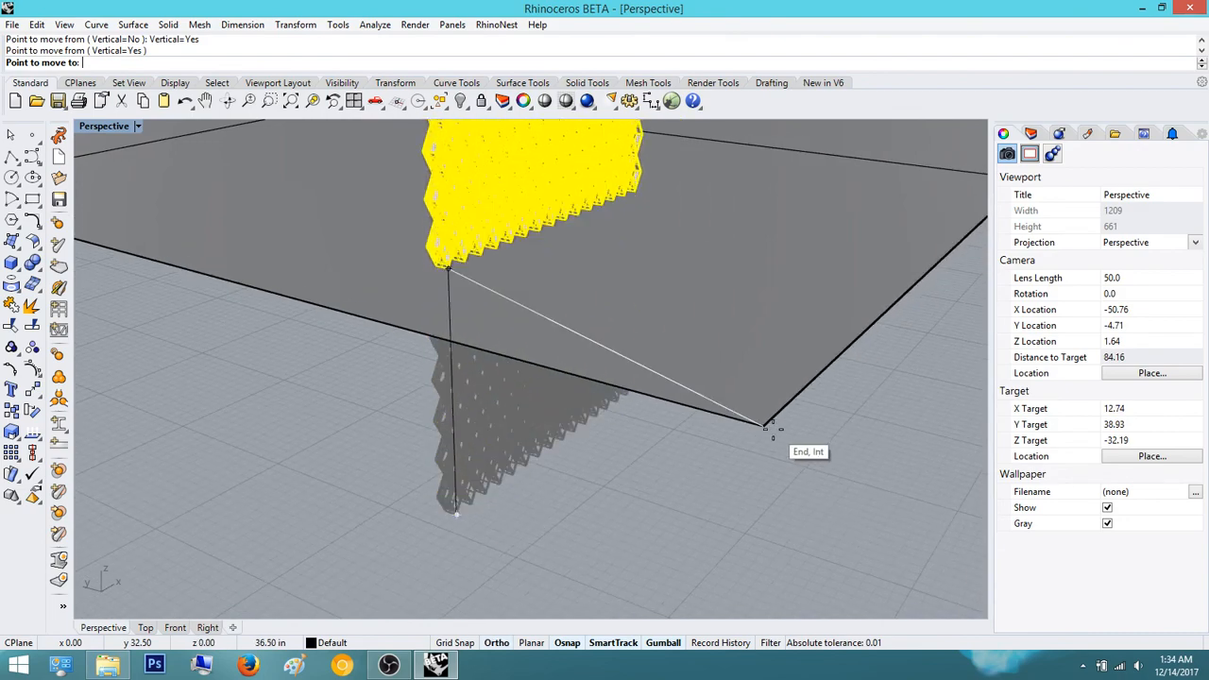
pyautogui.click(763, 426)
# - Shift the ground plane with the gumball so the lattice stands near its middle, undoing one gumball move
pyautogui.moveTo(652, 481); pyautogui.dragTo(697, 383, button='right')
pyautogui.click(477, 426)
pyautogui.moveTo(687, 359); pyautogui.dragTo(512, 321)
pyautogui.hotkey('ctrl', 'z')
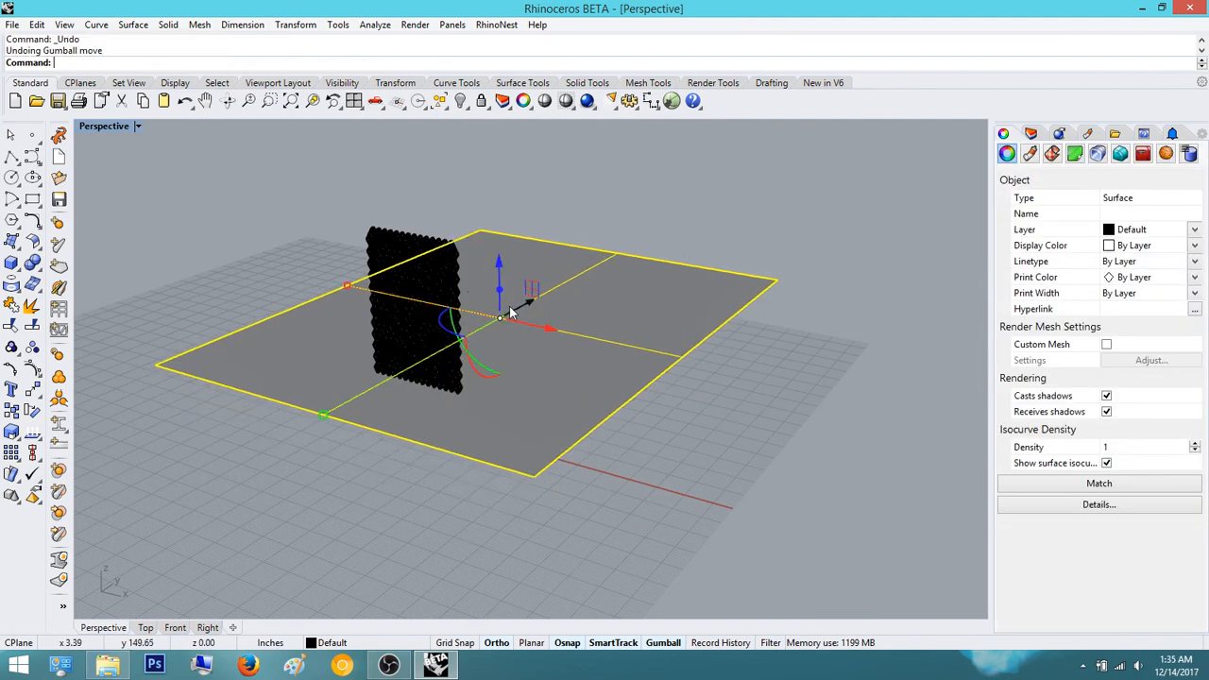
pyautogui.click(523, 300)
# - Select the group of interior solids with circular holes and open Layer 01's name for editing in the layer list
pyautogui.moveTo(486, 326); pyautogui.dragTo(593, 336, button='right')
pyautogui.scroll(6, 557, 348)
pyautogui.moveTo(499, 373); pyautogui.dragTo(431, 365, button='right')
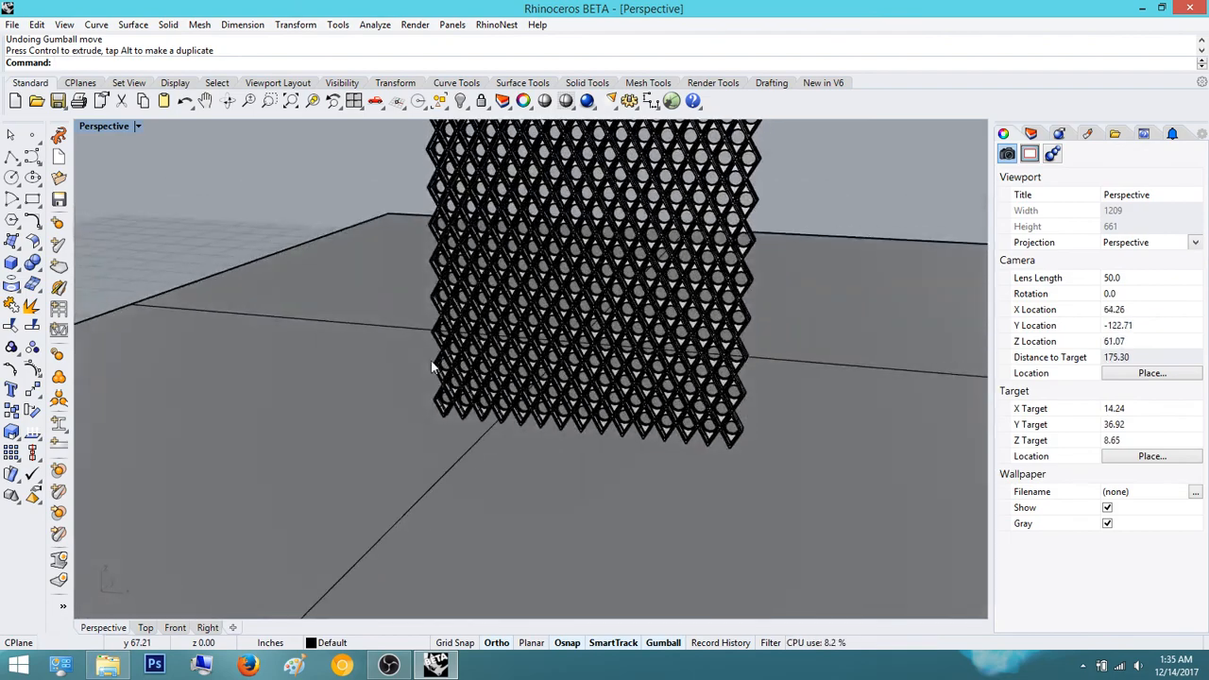
pyautogui.scroll(4, 642, 383)
pyautogui.click(1033, 134)
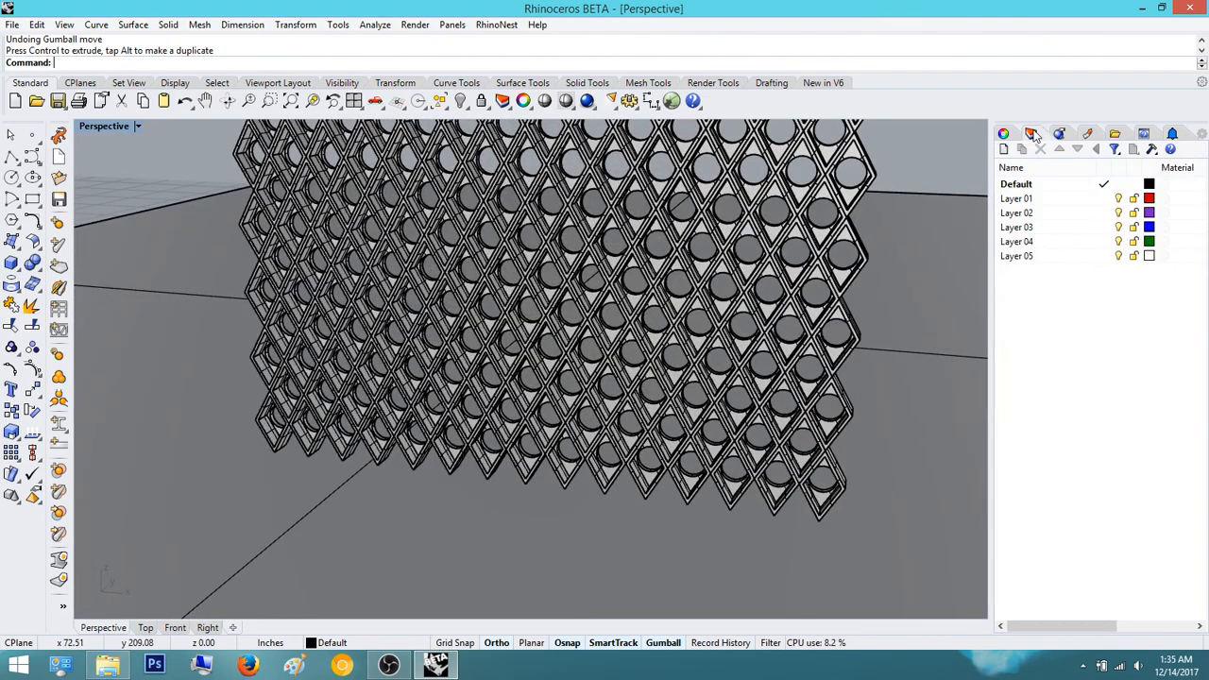
pyautogui.scroll(8, 677, 349)
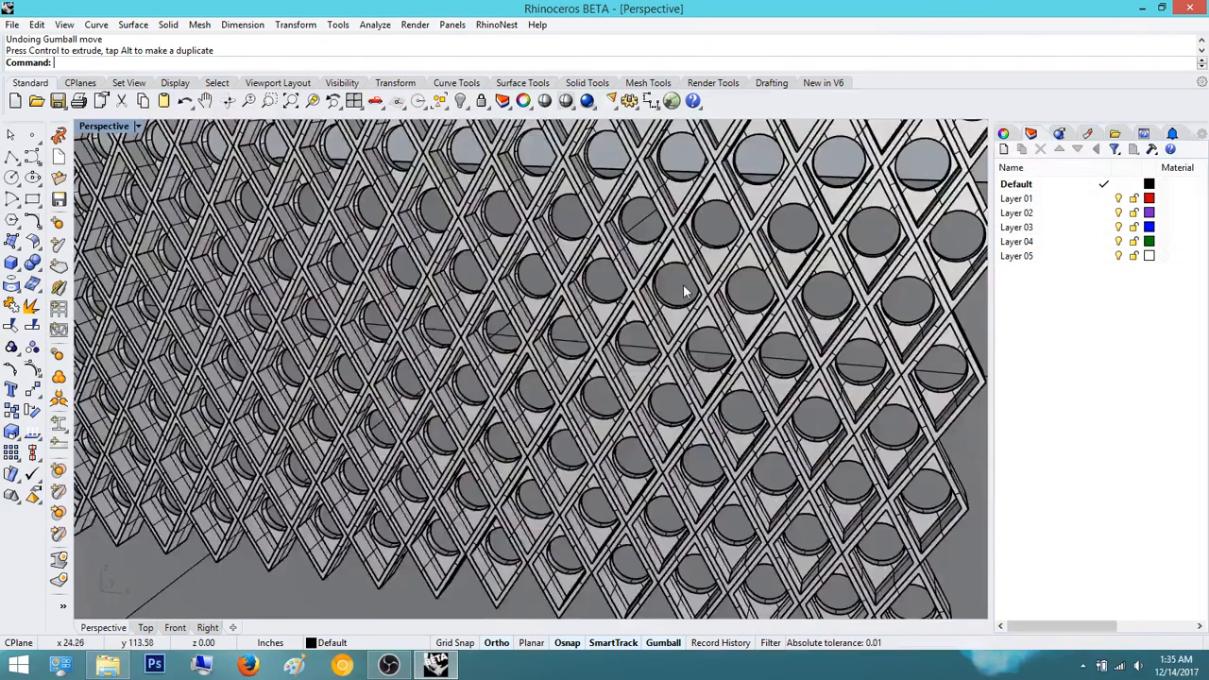
pyautogui.hotkey('ctrl', 'a')
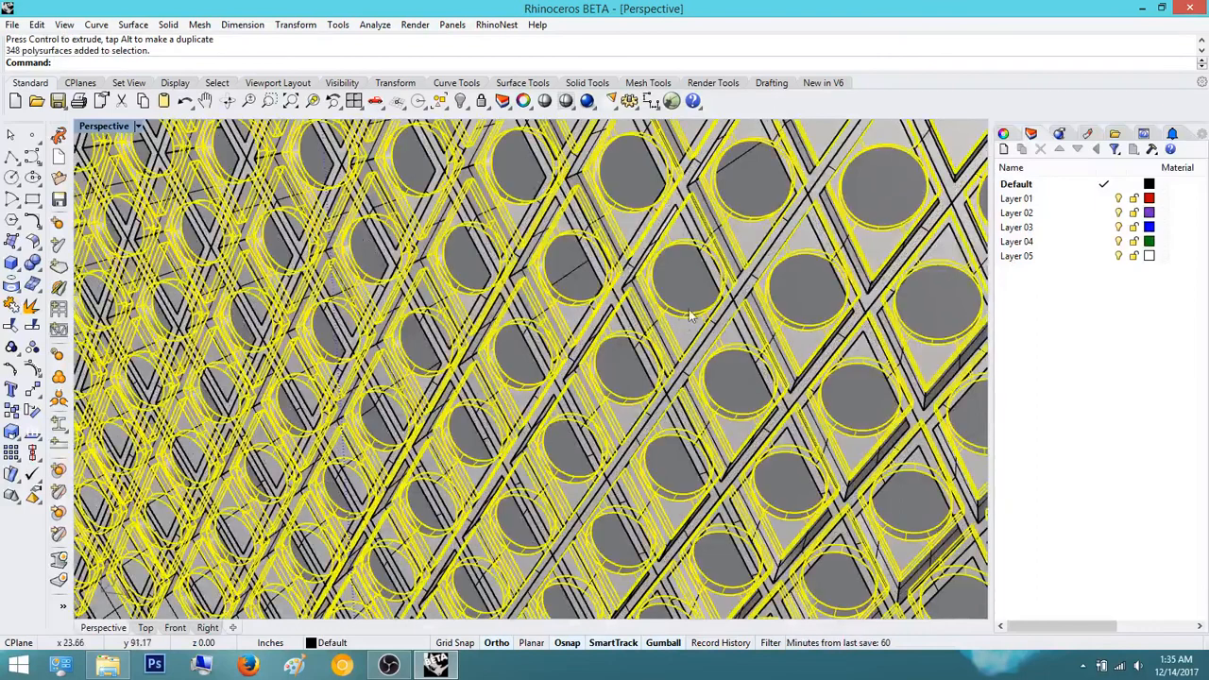
pyautogui.doubleClick(1034, 200)
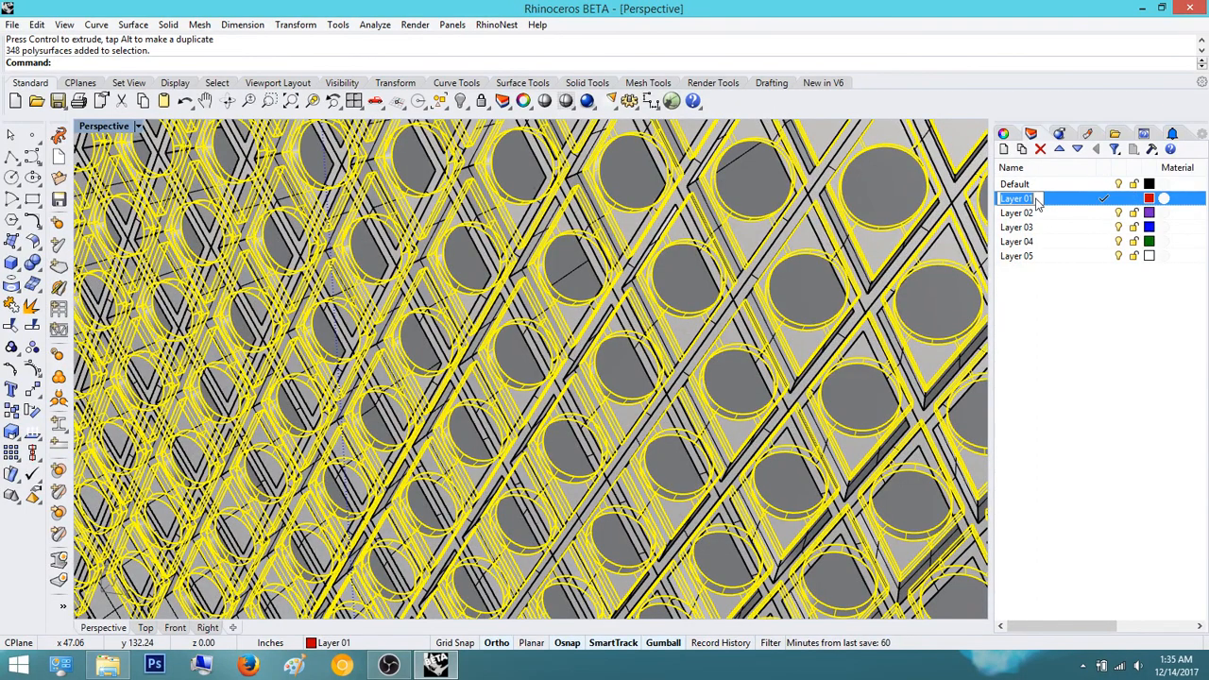
pyautogui.write('Base Surface')
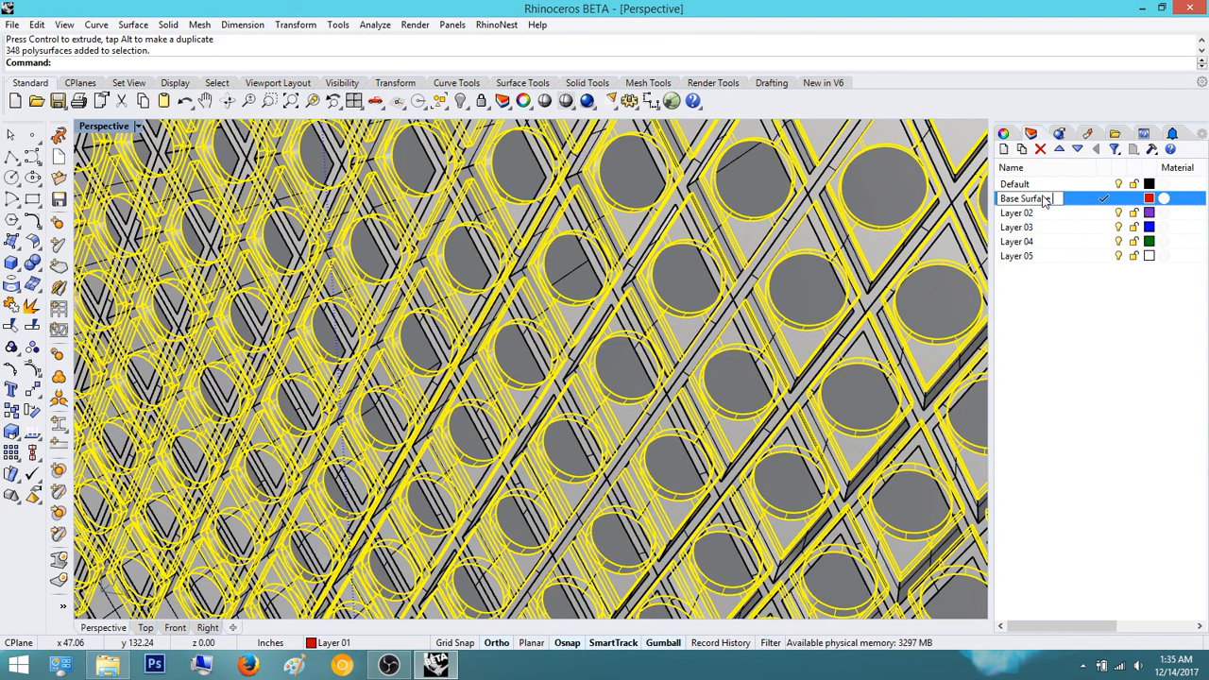
pyautogui.press('BackSpace')
pyautogui.press('BackSpace')
pyautogui.press('BackSpace')
pyautogui.press('BackSpace')
pyautogui.press('BackSpace')
pyautogui.press('BackSpace')
pyautogui.press('BackSpace')
pyautogui.press('BackSpace')
pyautogui.press('BackSpace')
pyautogui.press('BackSpace')
pyautogui.press('BackSpace')
pyautogui.press('BackSpace')
# - Rename Layer 01 as Interior Circular Thickness
pyautogui.write('Interi')
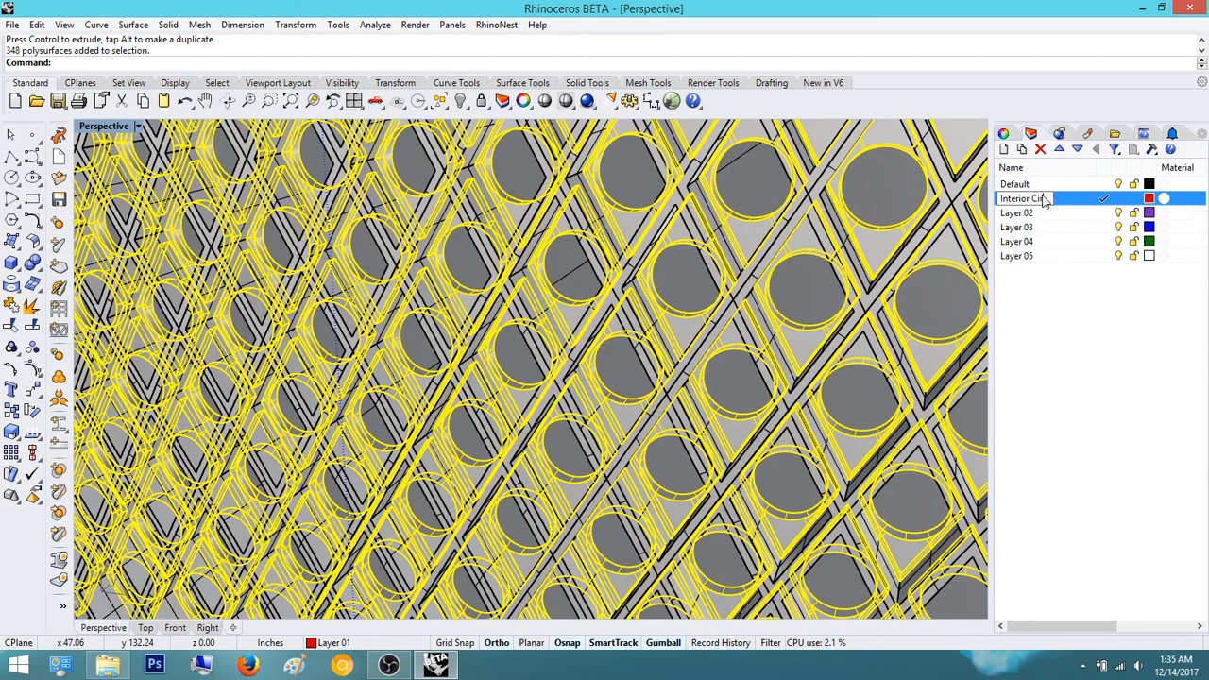
pyautogui.write('or Circ')
pyautogui.press('Return')
pyautogui.rightClick(1046, 209)
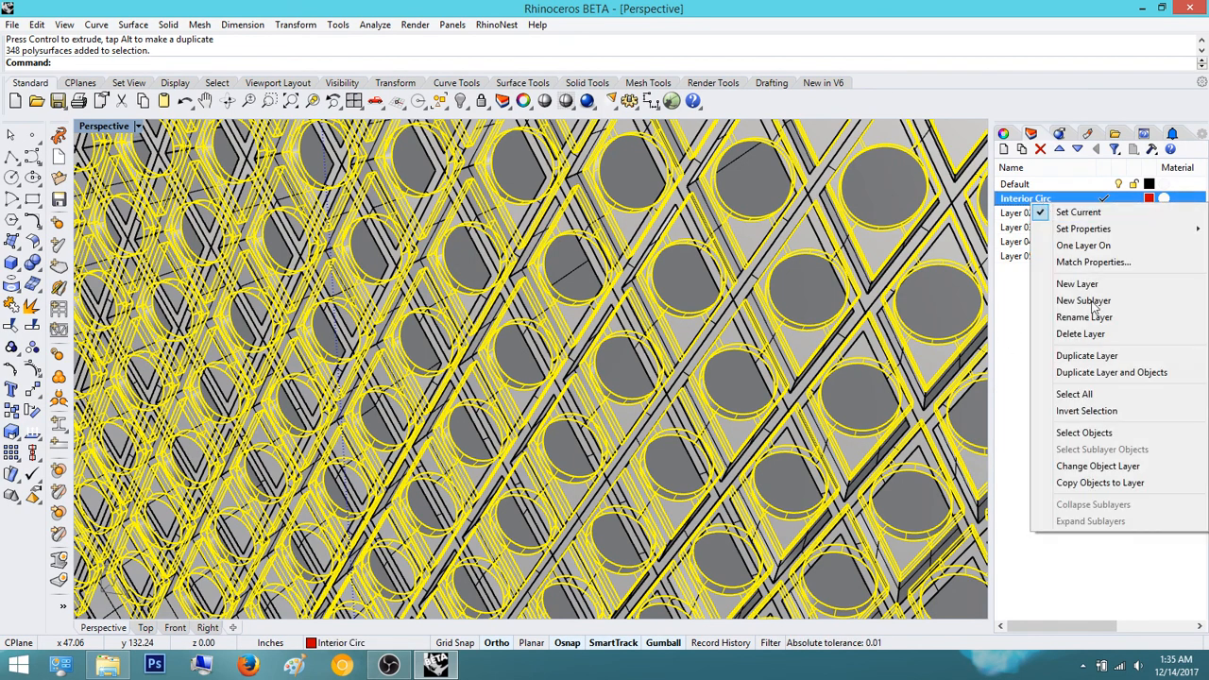
pyautogui.click(1115, 318)
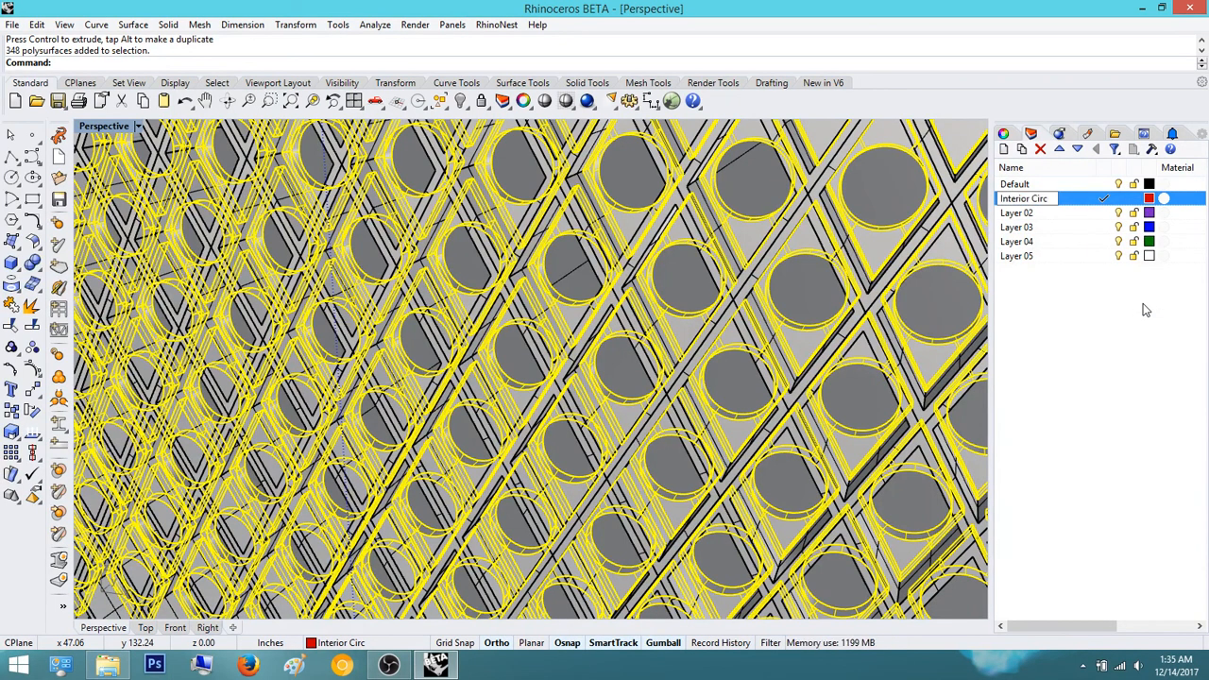
pyautogui.write('ular Thickness')
pyautogui.press('Return')
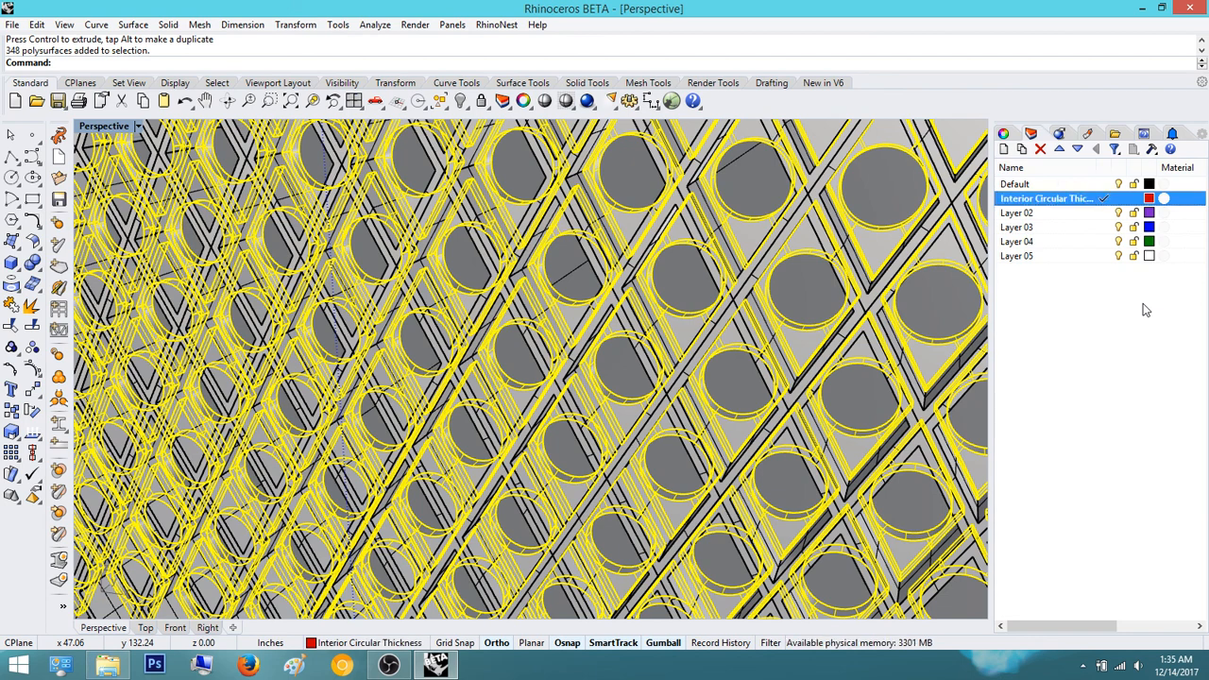
# - Assign the selected circular-hole solids to the Interior Circular Thickness layer
pyautogui.rightClick(1066, 188)
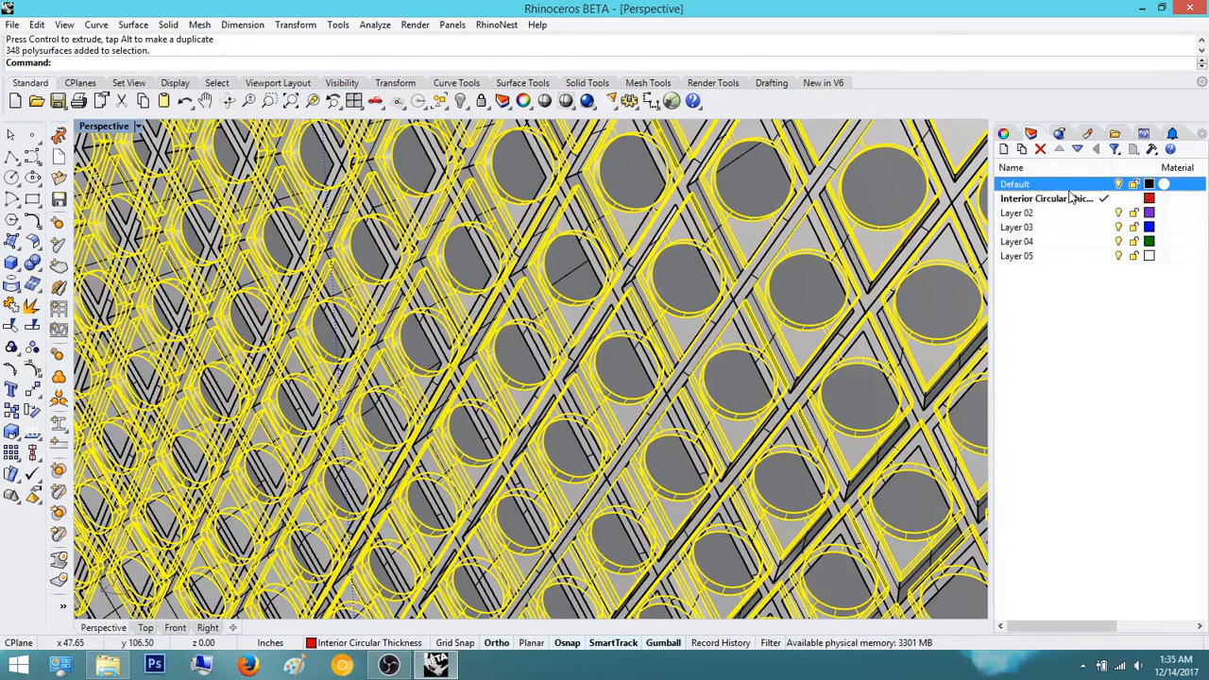
pyautogui.rightClick(1018, 196)
pyautogui.click(1084, 459)
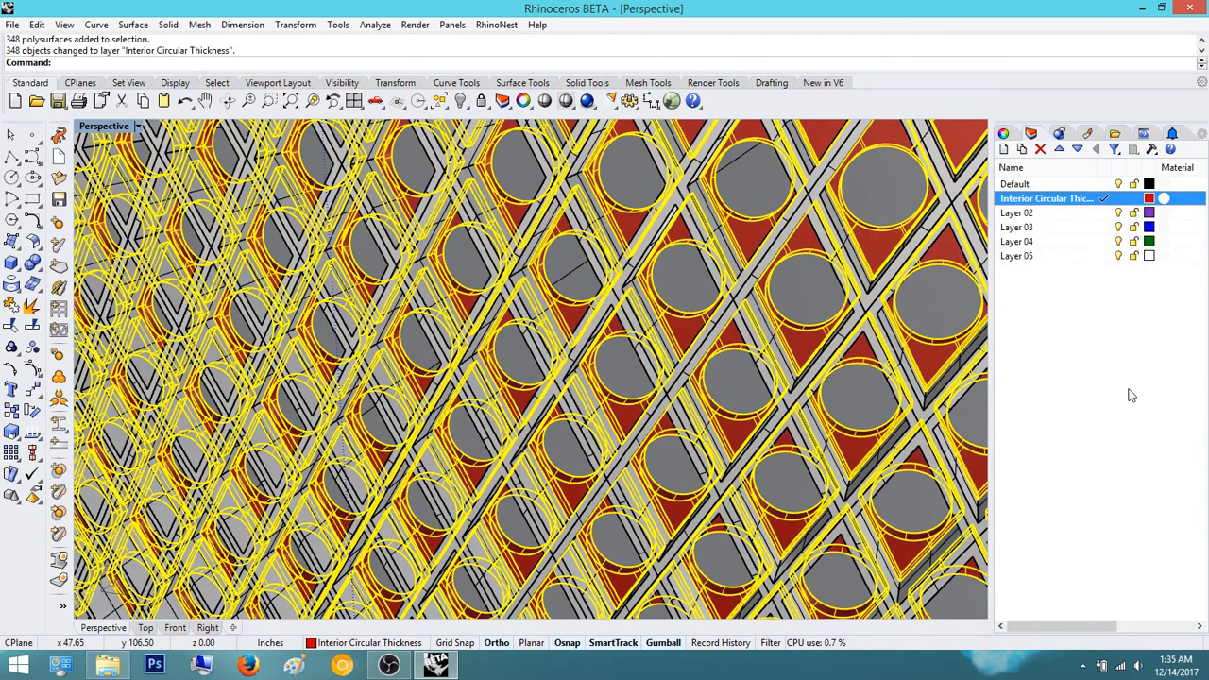
# - Select the group of diamond frame solids and change its object layer to Layer 02
pyautogui.scroll(1, 814, 252)
pyautogui.moveTo(790, 286); pyautogui.dragTo(758, 285, button='right')
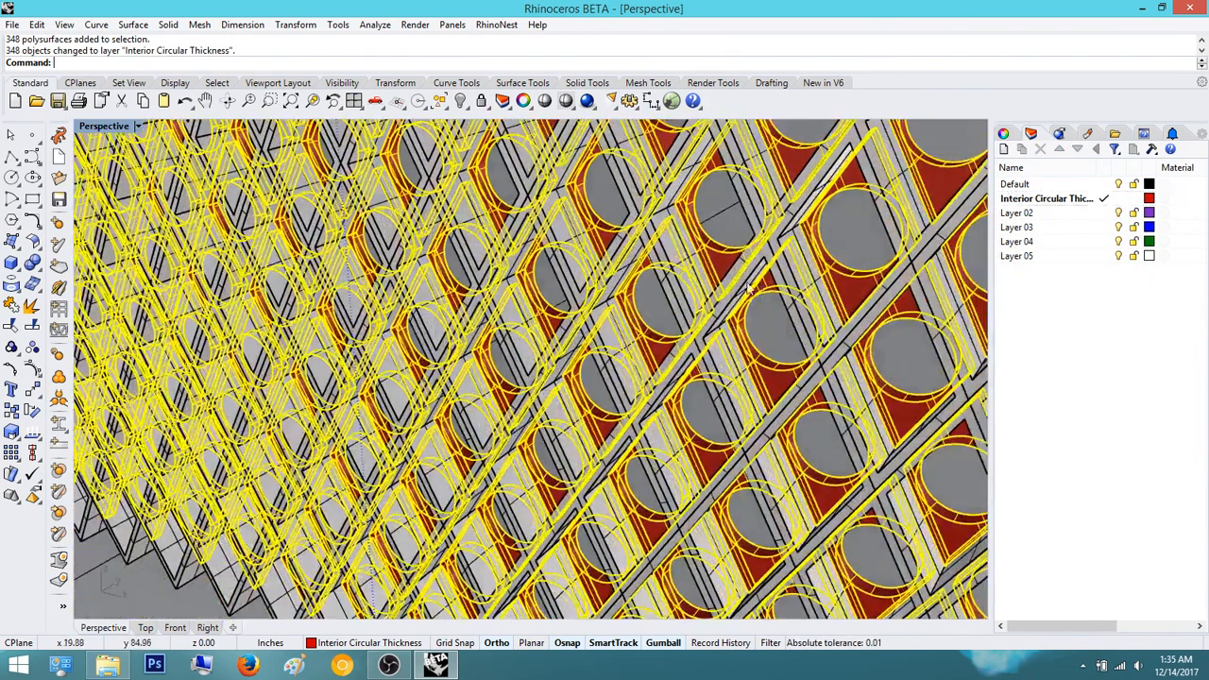
pyautogui.click(646, 230)
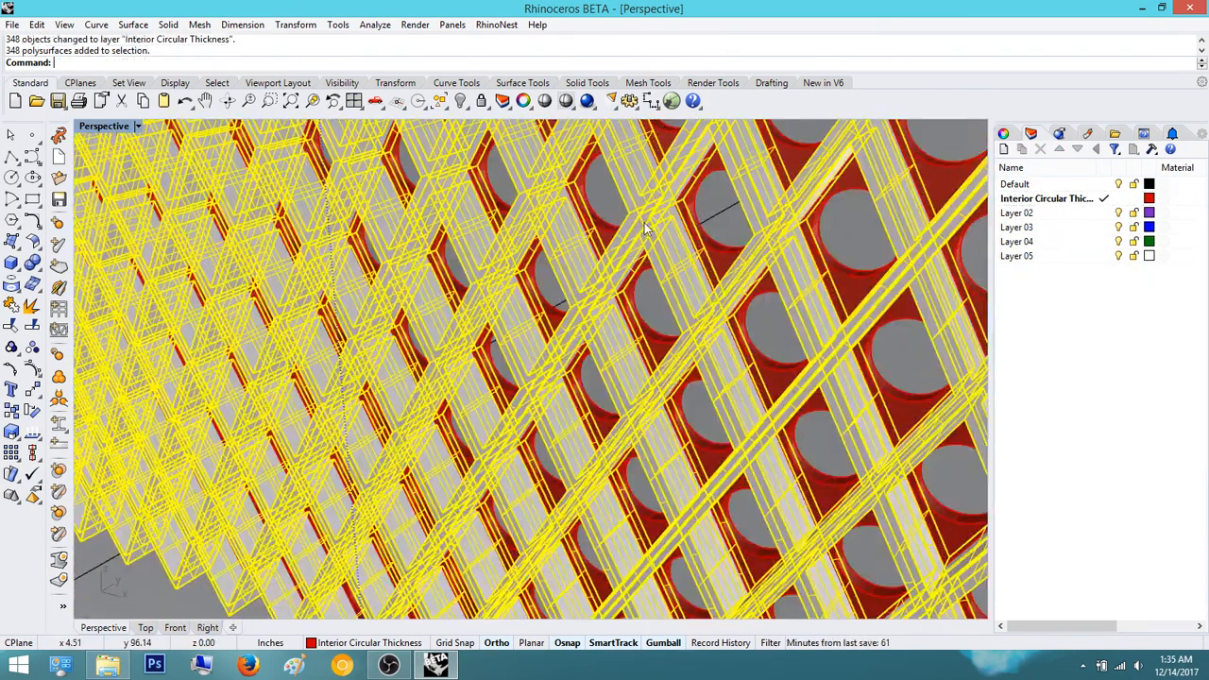
pyautogui.rightClick(1062, 215)
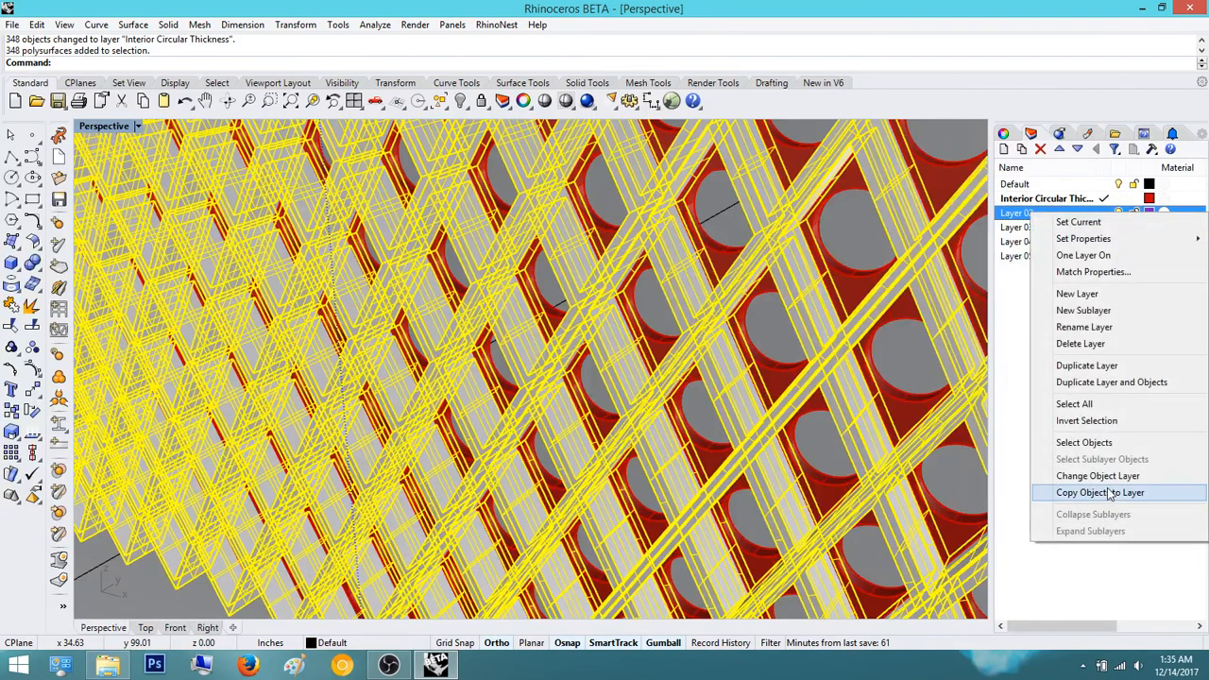
pyautogui.click(1091, 475)
pyautogui.click(1034, 215)
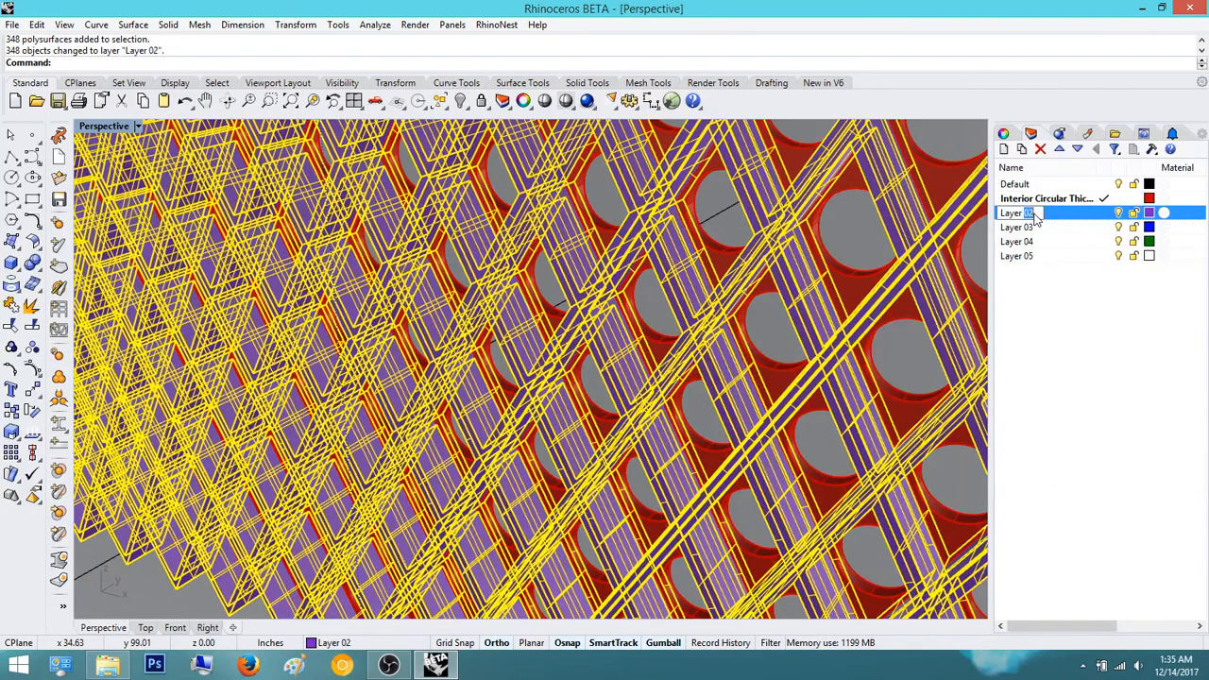
pyautogui.press('Escape')
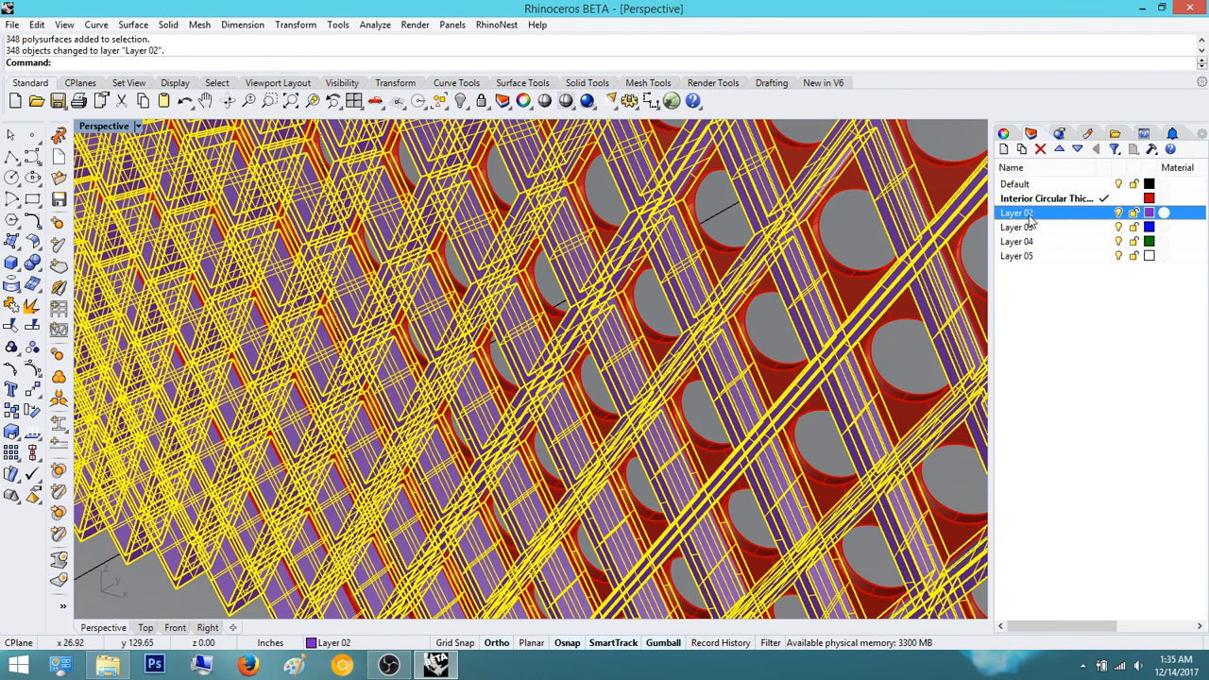
# - Make the Default layer current and rename it as Buffer Layer
pyautogui.doubleClick(1034, 186)
pyautogui.moveTo(1034, 186); pyautogui.dragTo(922, 196)
pyautogui.write('Buffer')
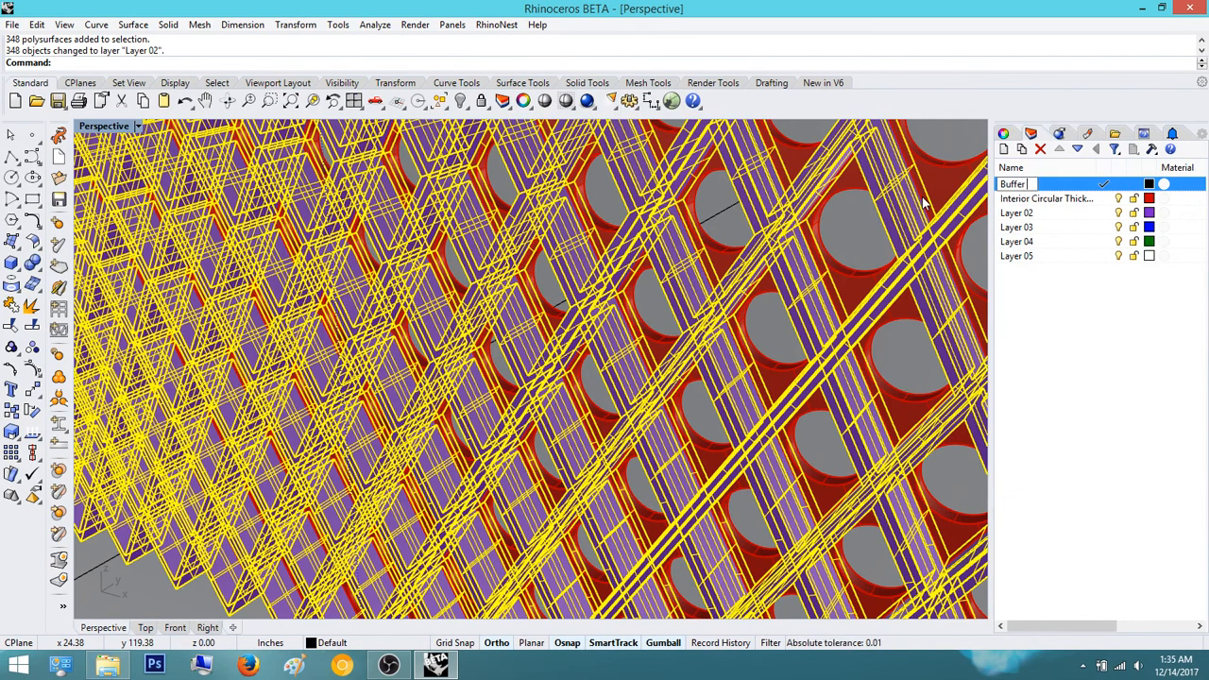
pyautogui.write(' Layer')
pyautogui.press('Return')
pyautogui.click(1023, 359)
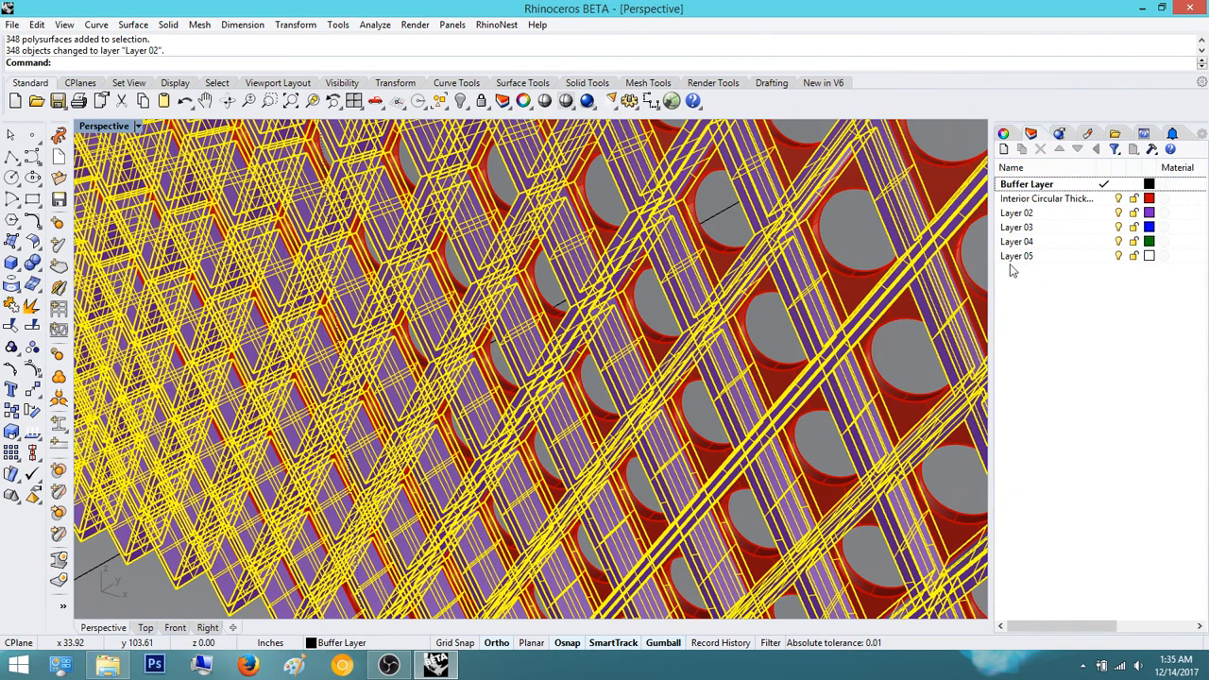
# - Rename Layer 02, which holds the diamond frames, as Framing
pyautogui.click(1018, 215)
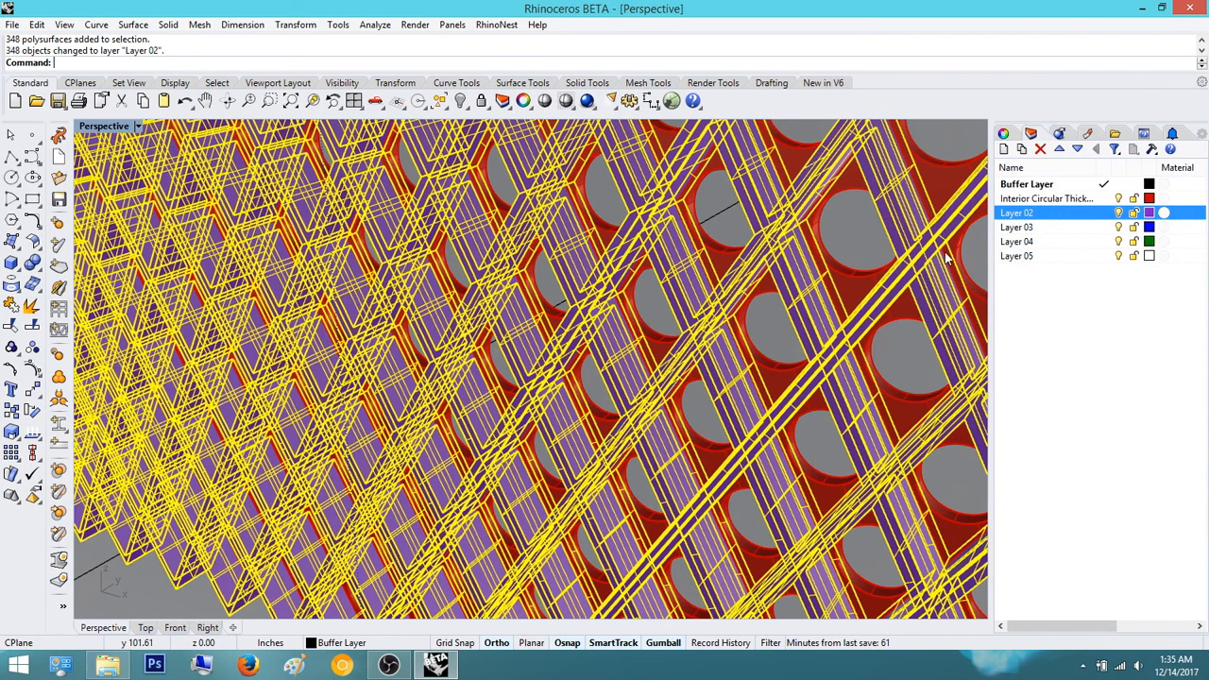
pyautogui.click(1015, 215)
pyautogui.moveTo(1036, 216); pyautogui.dragTo(936, 213)
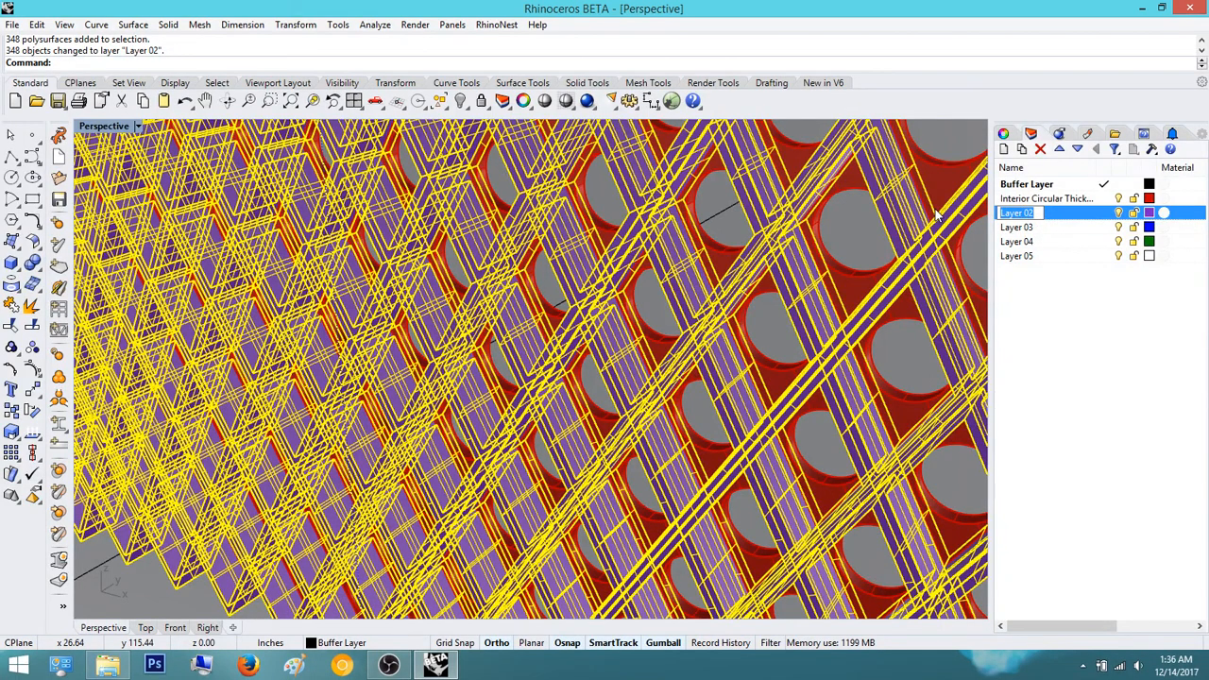
pyautogui.write('Framing')
pyautogui.press('Return')
pyautogui.click(1084, 376)
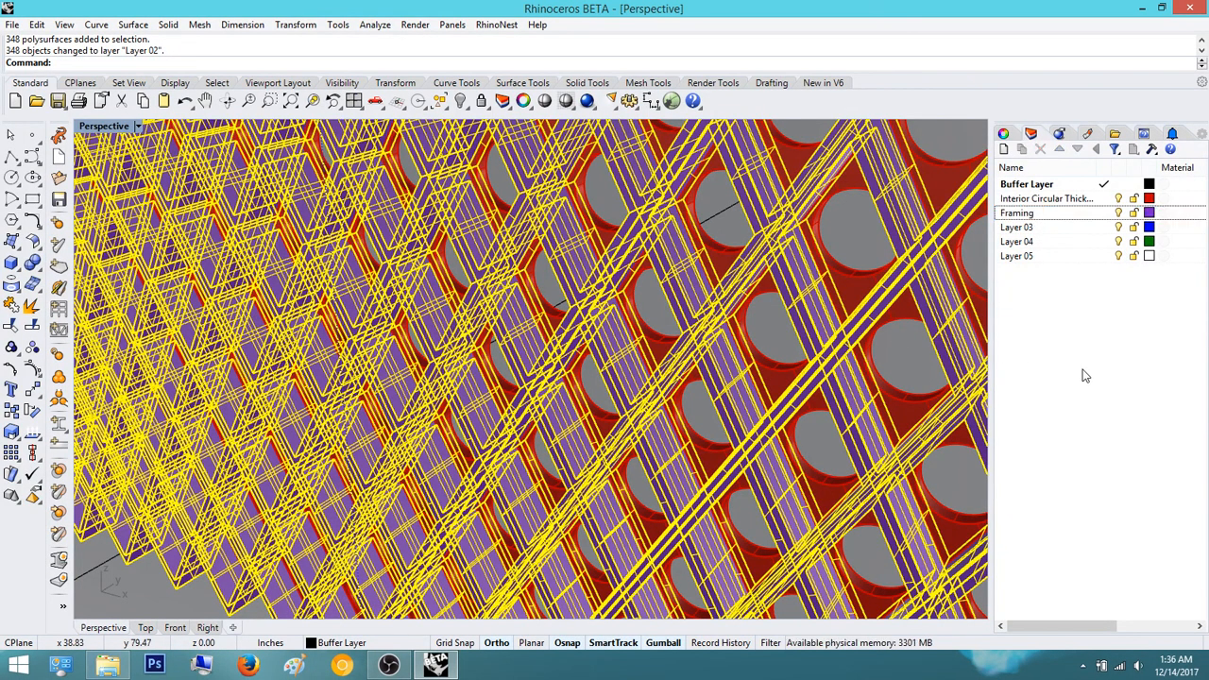
# - Select both the frame and circular-hole groups and ungroup them with the Ungroup command
pyautogui.scroll(-15, 597, 290)
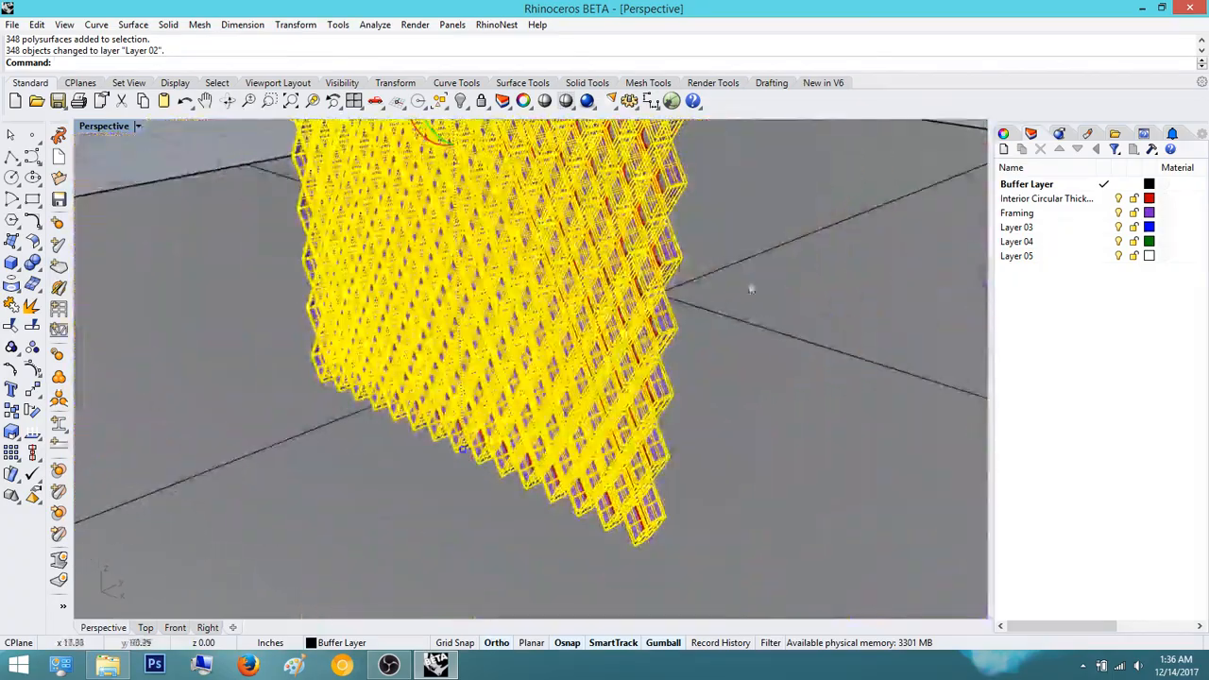
pyautogui.keyDown('shift'); pyautogui.moveTo(562, 276); pyautogui.dragTo(625, 578, button='right'); pyautogui.keyUp('shift')
pyautogui.click(693, 192)
pyautogui.click(619, 200)
pyautogui.scroll(4, 637, 206)
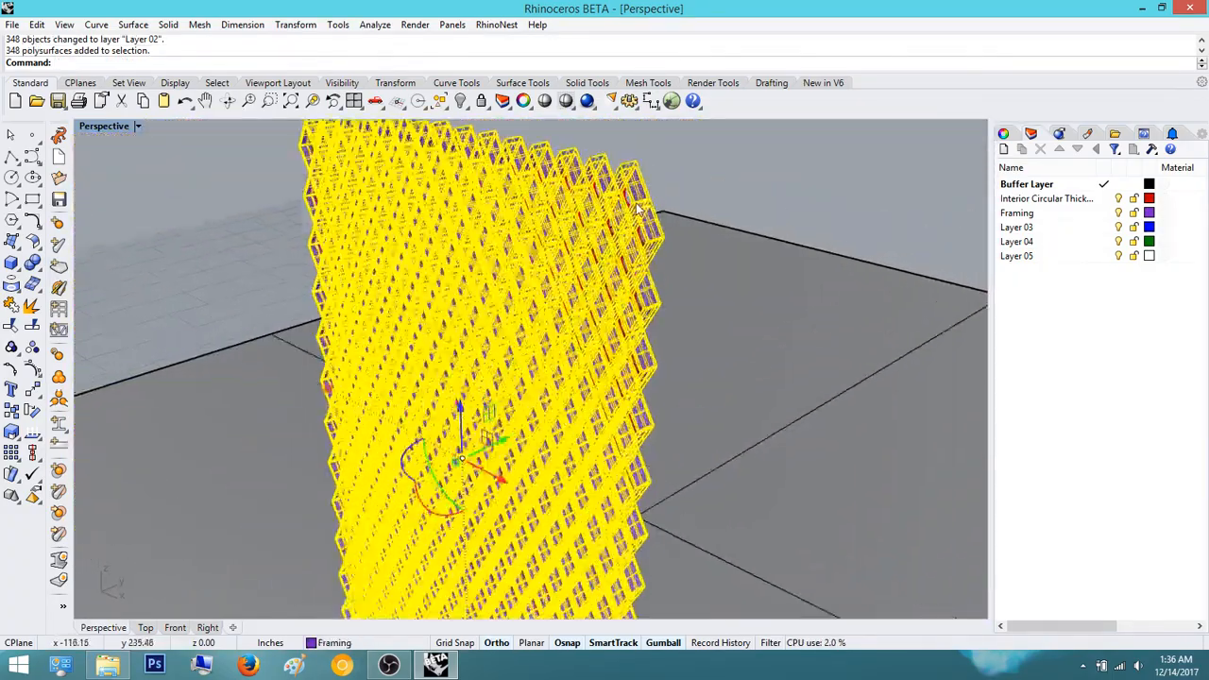
pyautogui.scroll(8, 637, 204)
pyautogui.keyDown('shift'); pyautogui.click(619, 210); pyautogui.keyUp('shift')
pyautogui.write('Ungr')
pyautogui.press('Return')
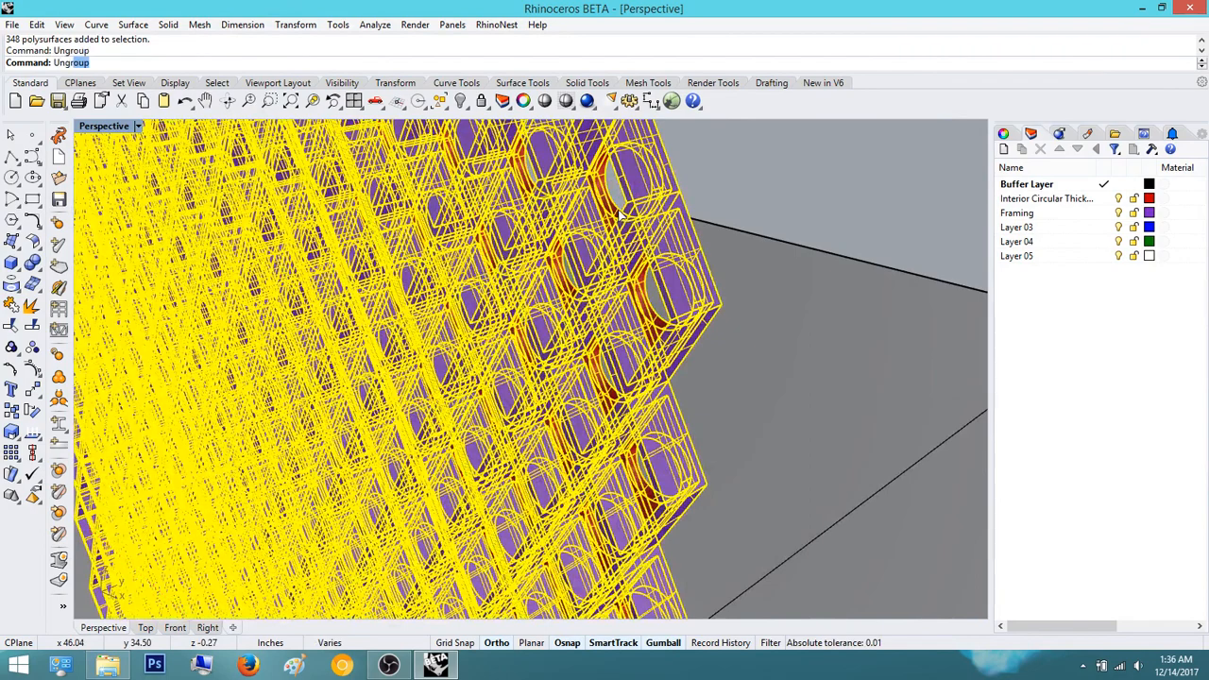
pyautogui.press('Escape')
# - Pick single solids near the lattice's upper corner to check the ungrouping, deselect them and examine the coloured lattice
pyautogui.click(661, 216)
pyautogui.click(598, 226)
pyautogui.scroll(-3, 593, 228)
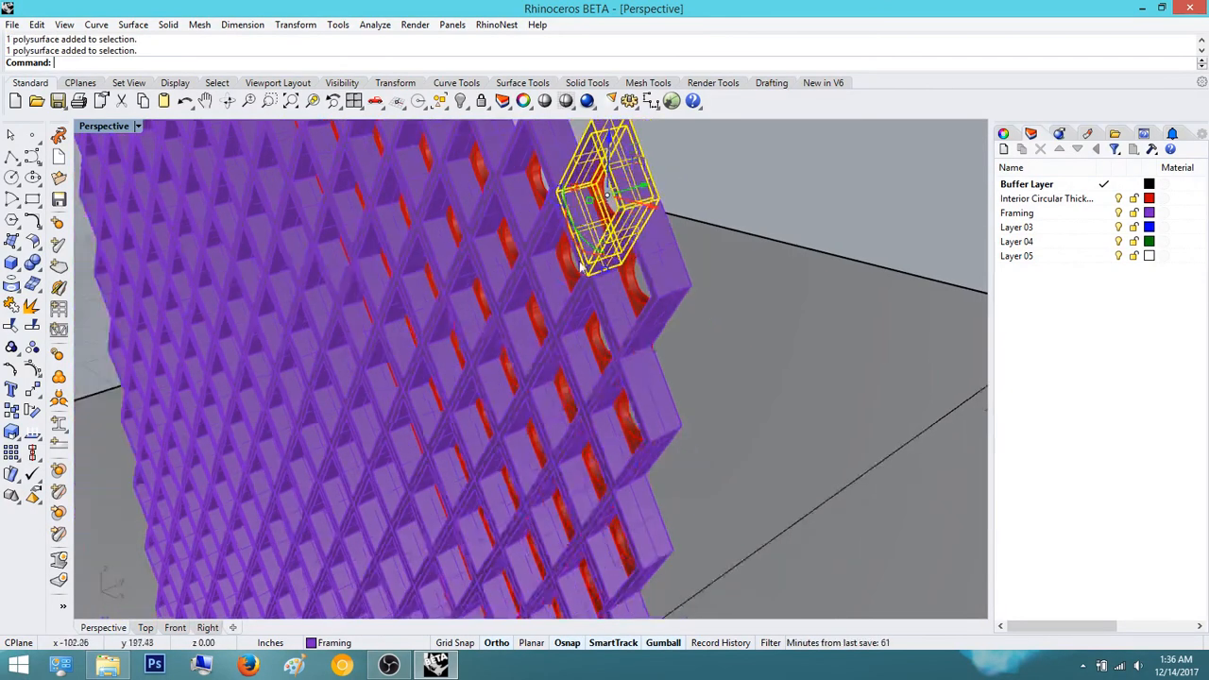
pyautogui.moveTo(581, 267); pyautogui.dragTo(652, 243, button='right')
pyautogui.scroll(3, 628, 284)
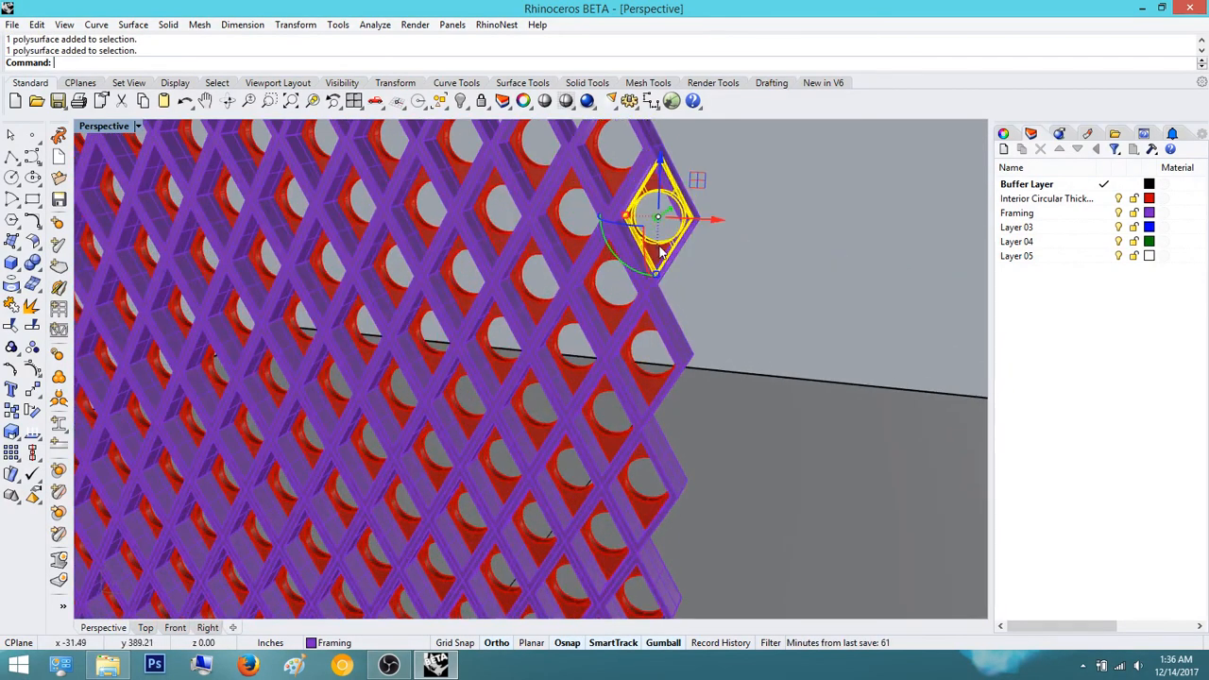
pyautogui.press('Escape')
pyautogui.scroll(-10, 722, 269)
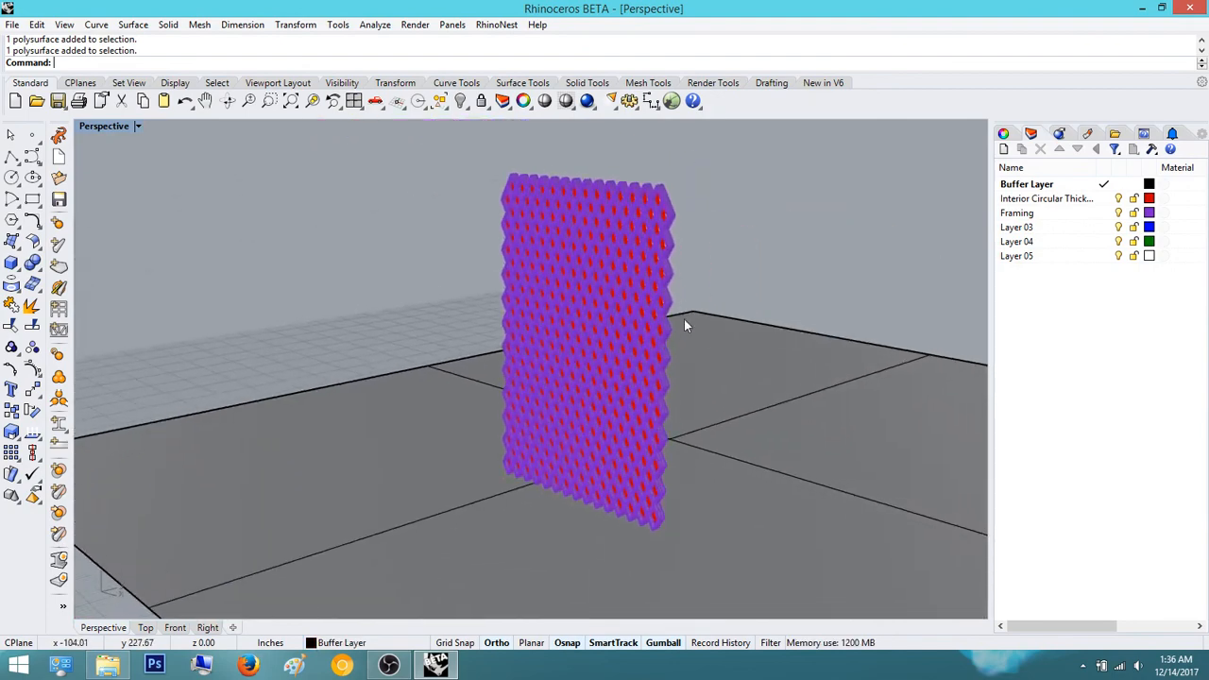
pyautogui.scroll(4, 686, 483)
pyautogui.moveTo(658, 415); pyautogui.dragTo(547, 378, button='right')
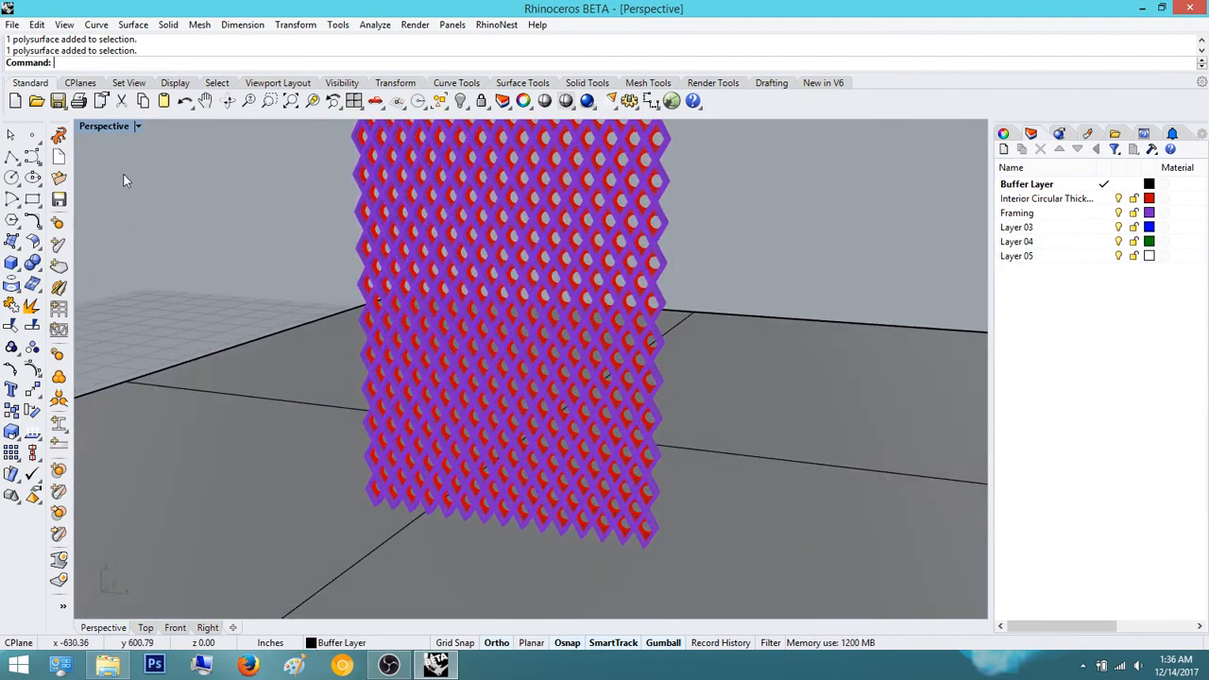
# - Preview the lattice in Rendered display, return to Shaded and examine how it stands on the ground plane
pyautogui.click(138, 126)
pyautogui.click(195, 200)
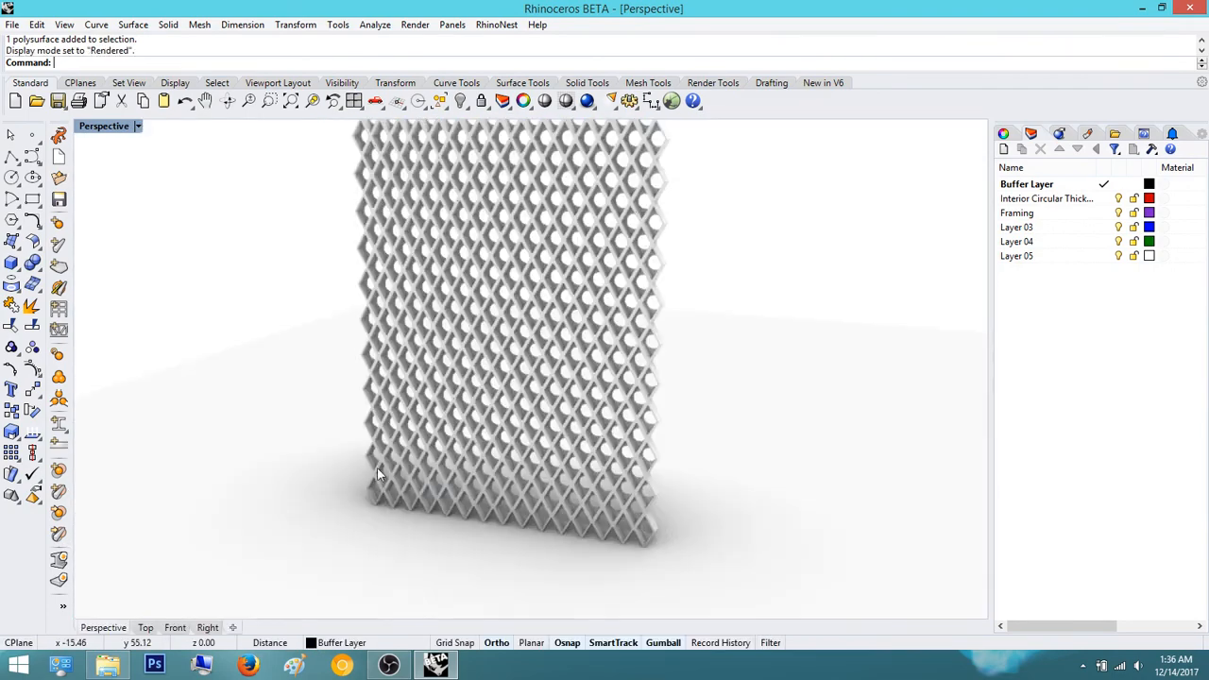
pyautogui.moveTo(352, 492); pyautogui.dragTo(466, 464, button='right')
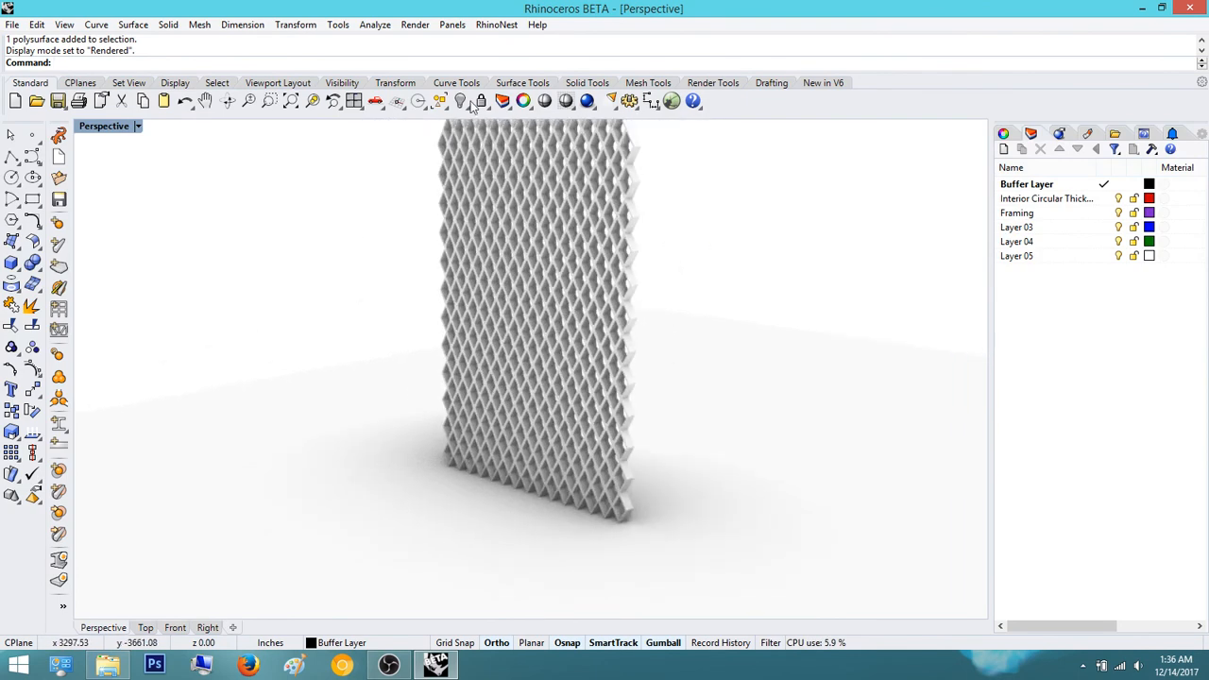
pyautogui.click(138, 126)
pyautogui.click(182, 183)
pyautogui.scroll(-5, 614, 377)
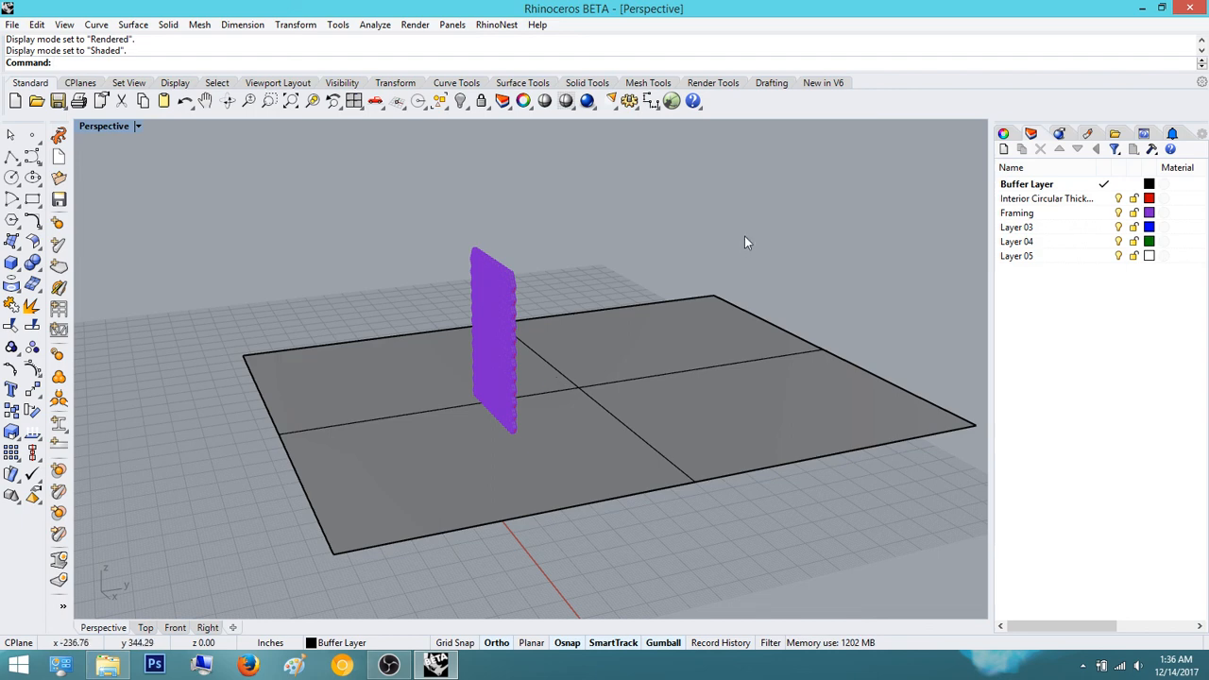
pyautogui.moveTo(745, 236); pyautogui.dragTo(634, 350, button='right')
pyautogui.click(631, 347)
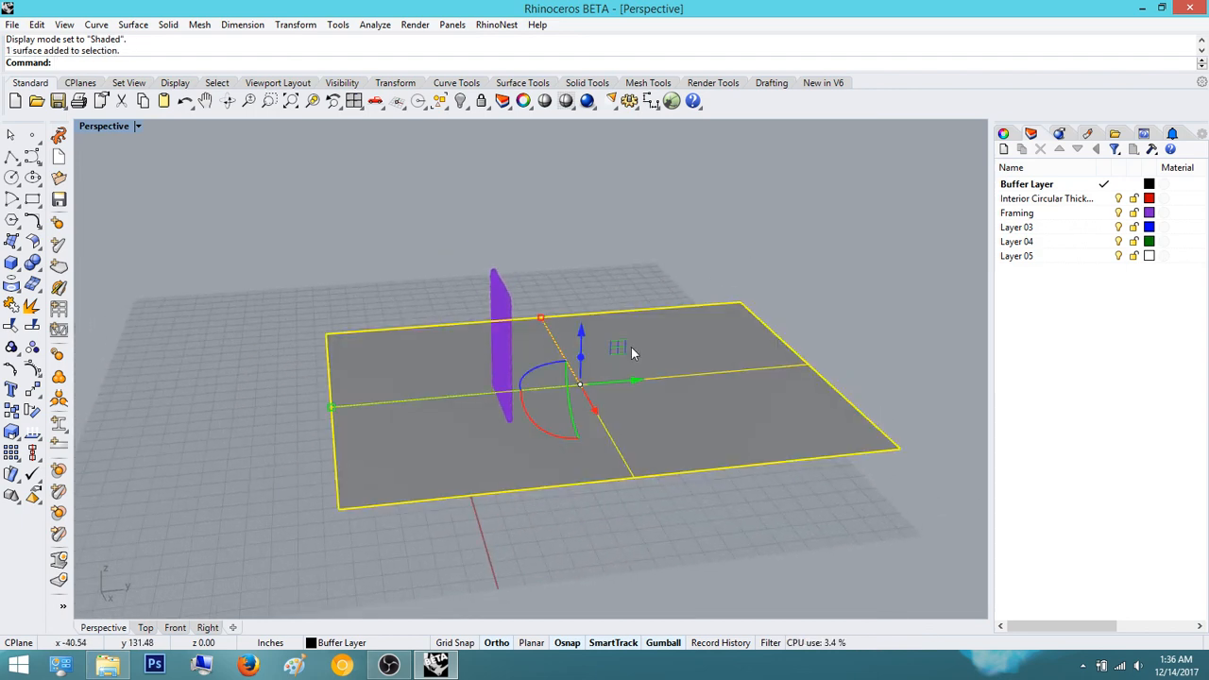
pyautogui.moveTo(631, 347); pyautogui.dragTo(456, 252, button='right')
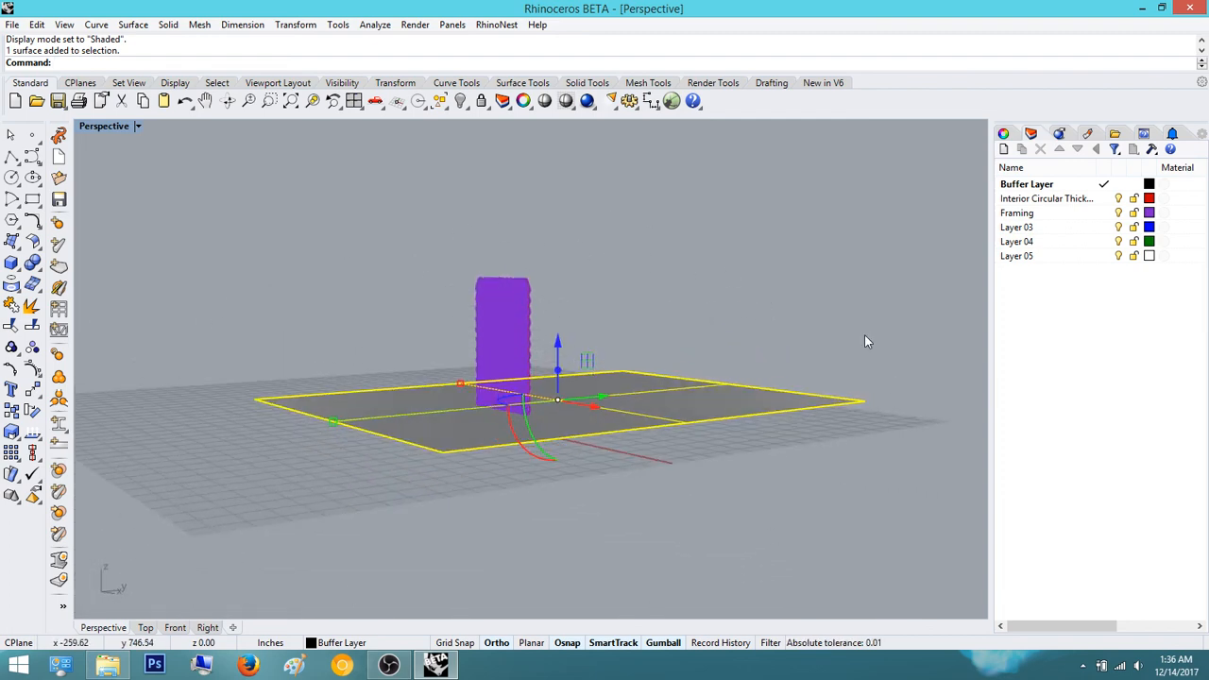
pyautogui.moveTo(867, 338); pyautogui.dragTo(557, 281, button='right')
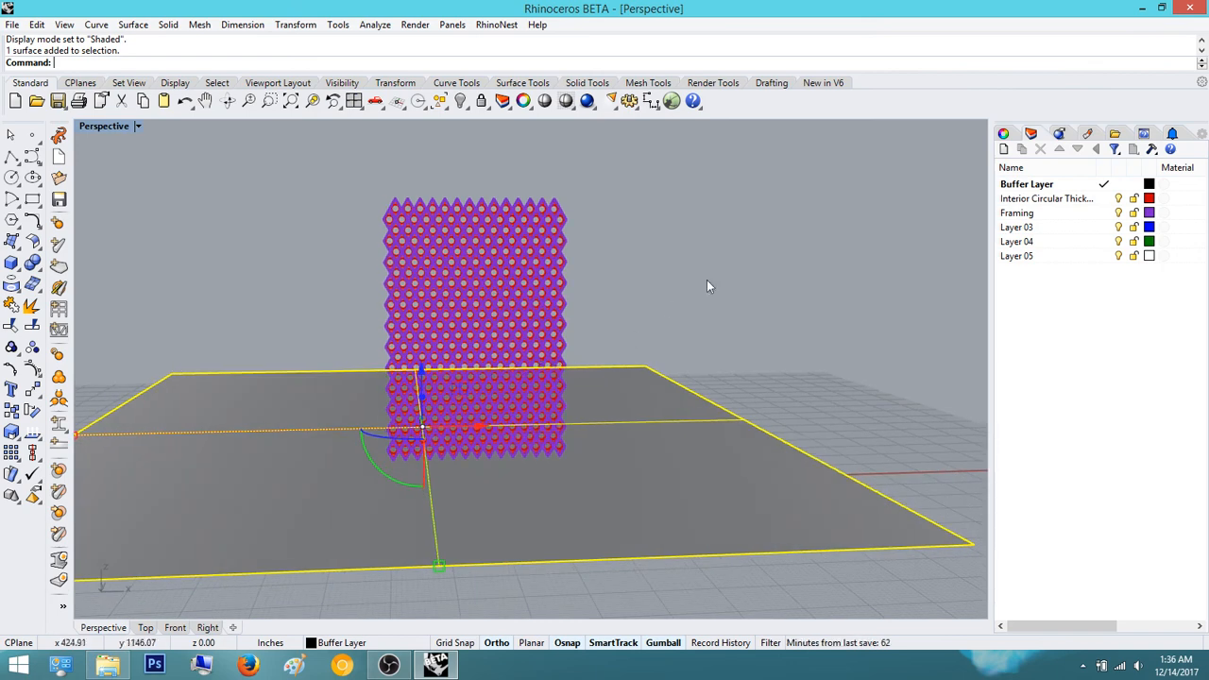
pyautogui.moveTo(431, 394); pyautogui.dragTo(353, 391, button='right')
pyautogui.click(804, 278)
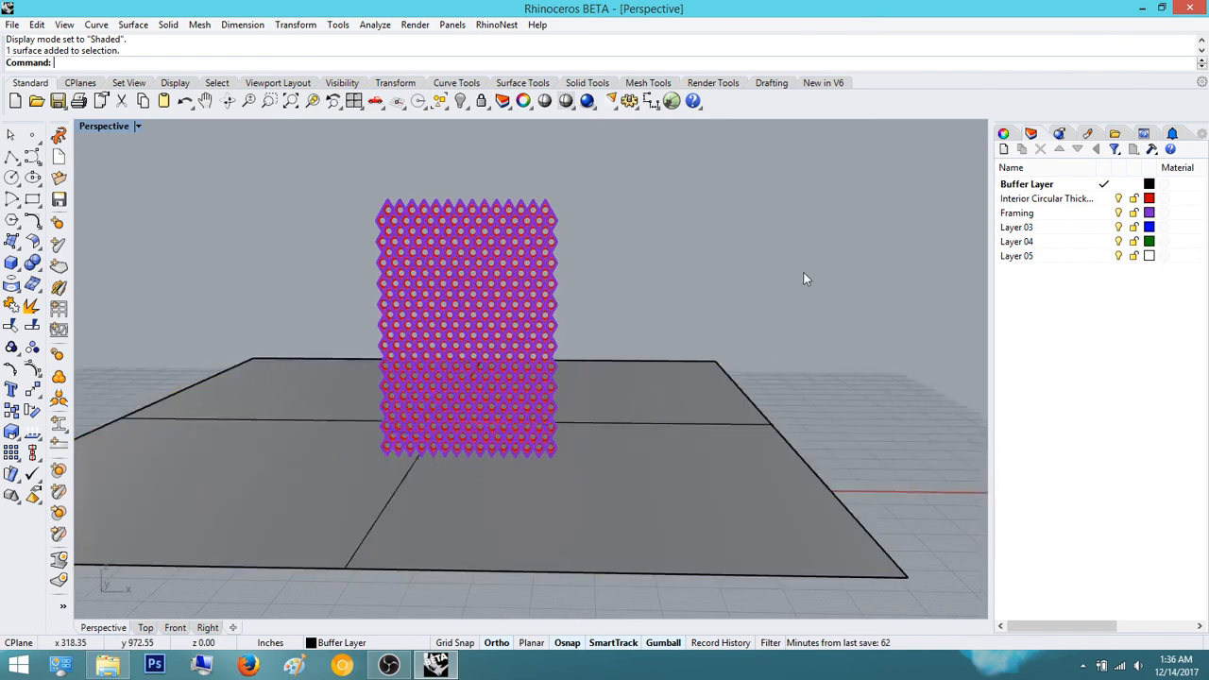
# - Duplicate the ground plane's back edge and its two side edges as curves with DupEdge
pyautogui.scroll(-6, 766, 351)
pyautogui.moveTo(804, 277); pyautogui.dragTo(765, 383, button='right')
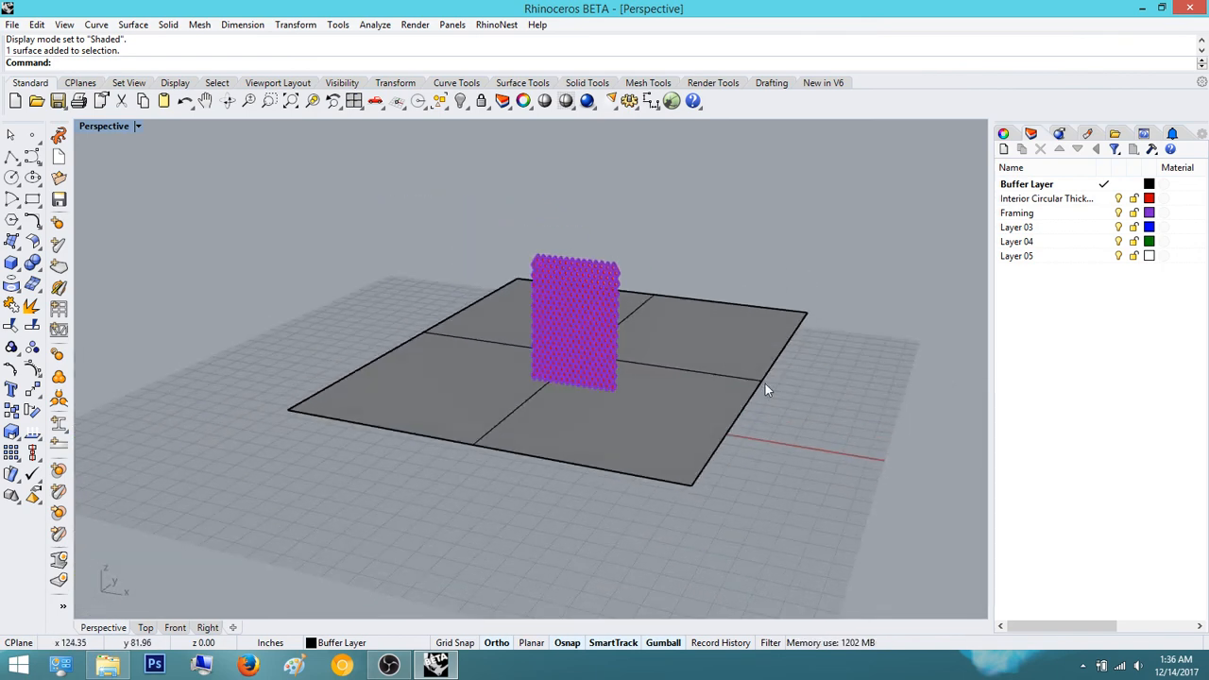
pyautogui.write('DupEdge')
pyautogui.press('Return')
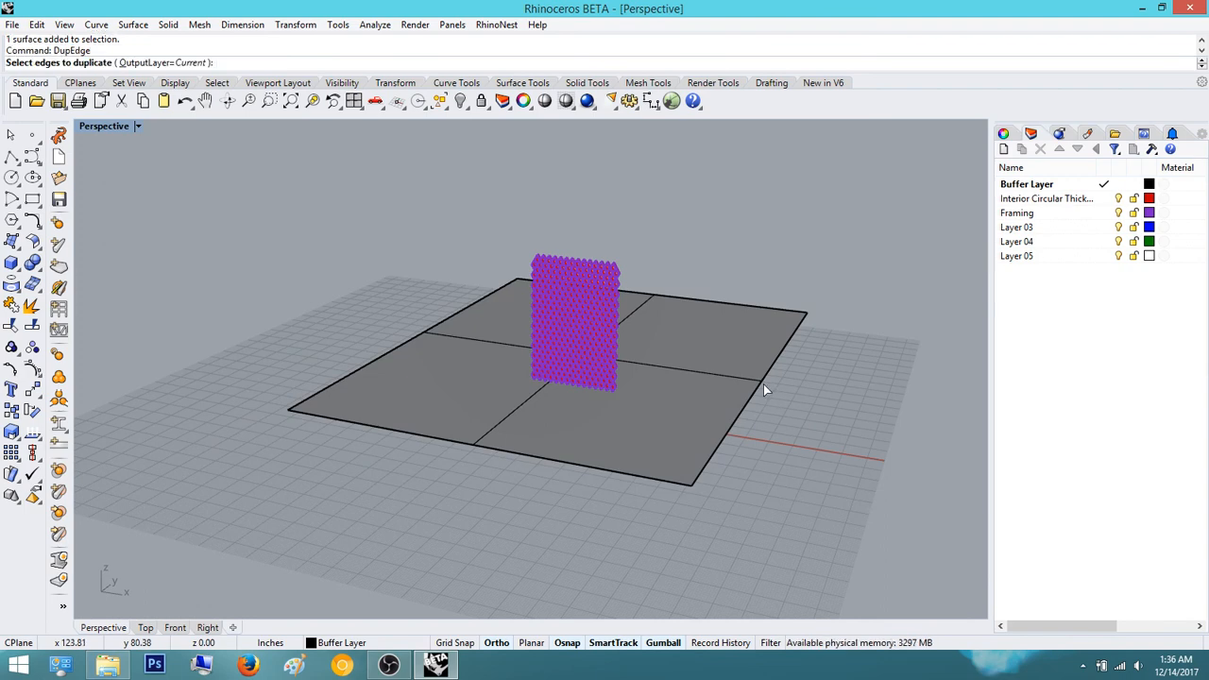
pyautogui.click(761, 385)
pyautogui.click(739, 310)
pyautogui.click(433, 338)
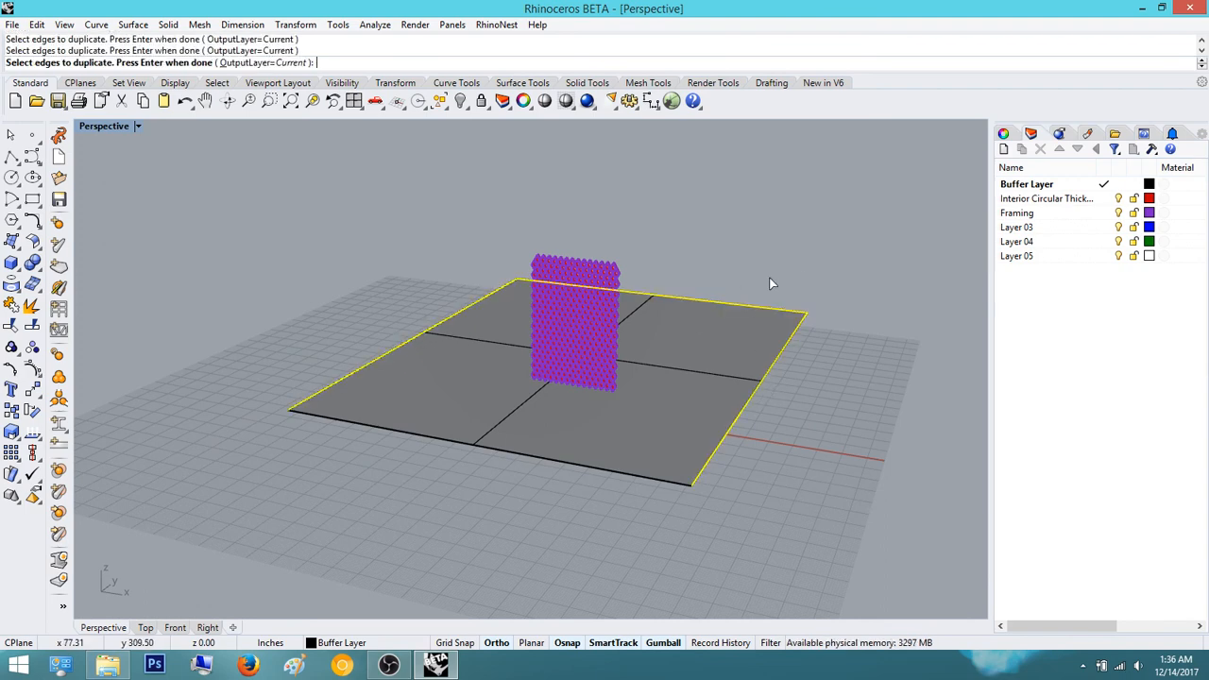
pyautogui.press('Return')
# - Join the three duplicated edge curves and extrude them upward into walls about three times the lattice's height
pyautogui.write('Join')
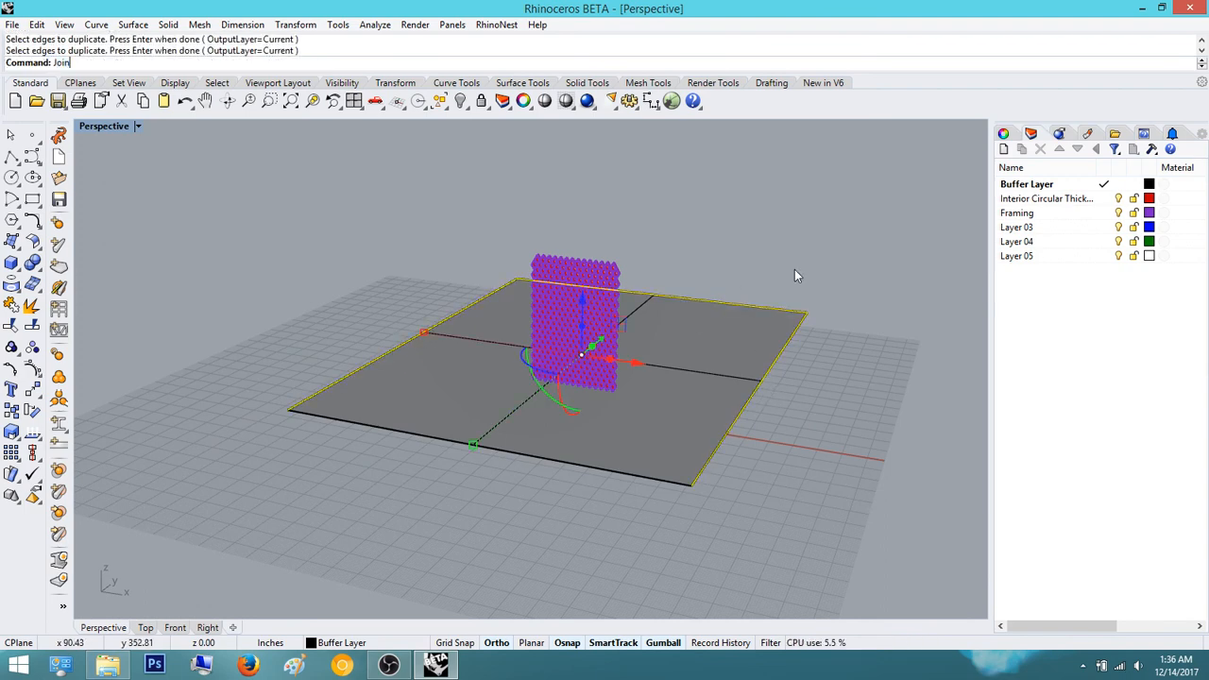
pyautogui.press('Return')
pyautogui.write('ExtrudeCrv')
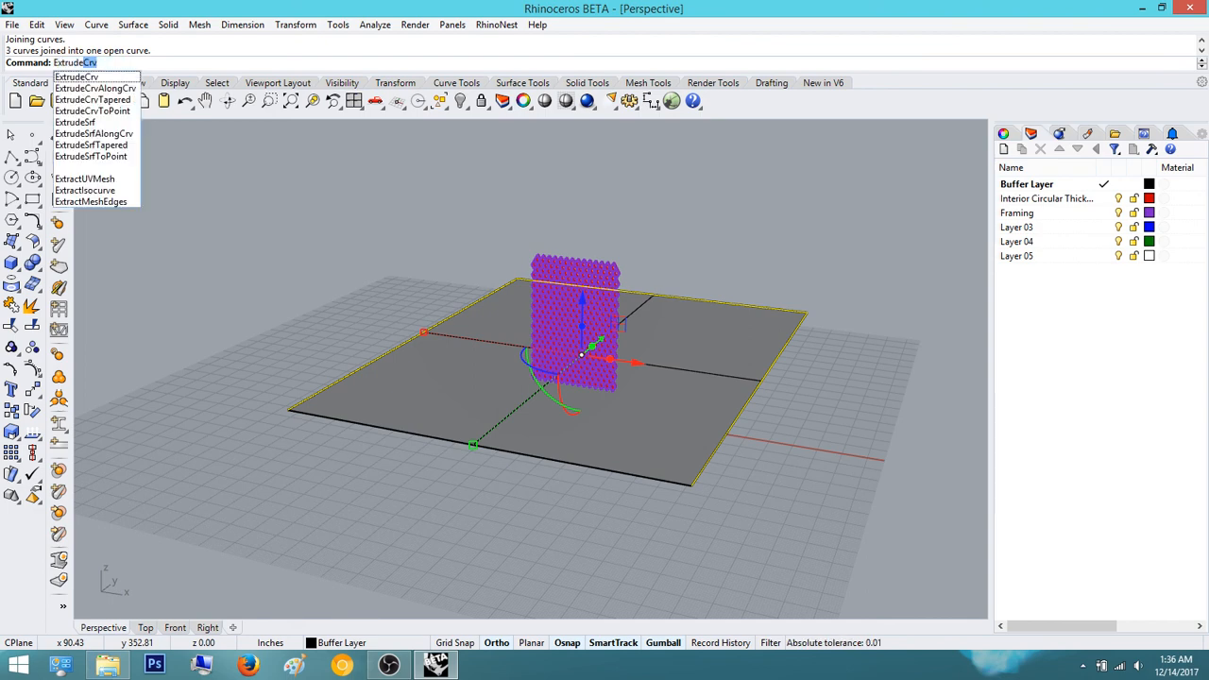
pyautogui.press('Return')
pyautogui.scroll(-2, 777, 267)
pyautogui.scroll(-2, 770, 268)
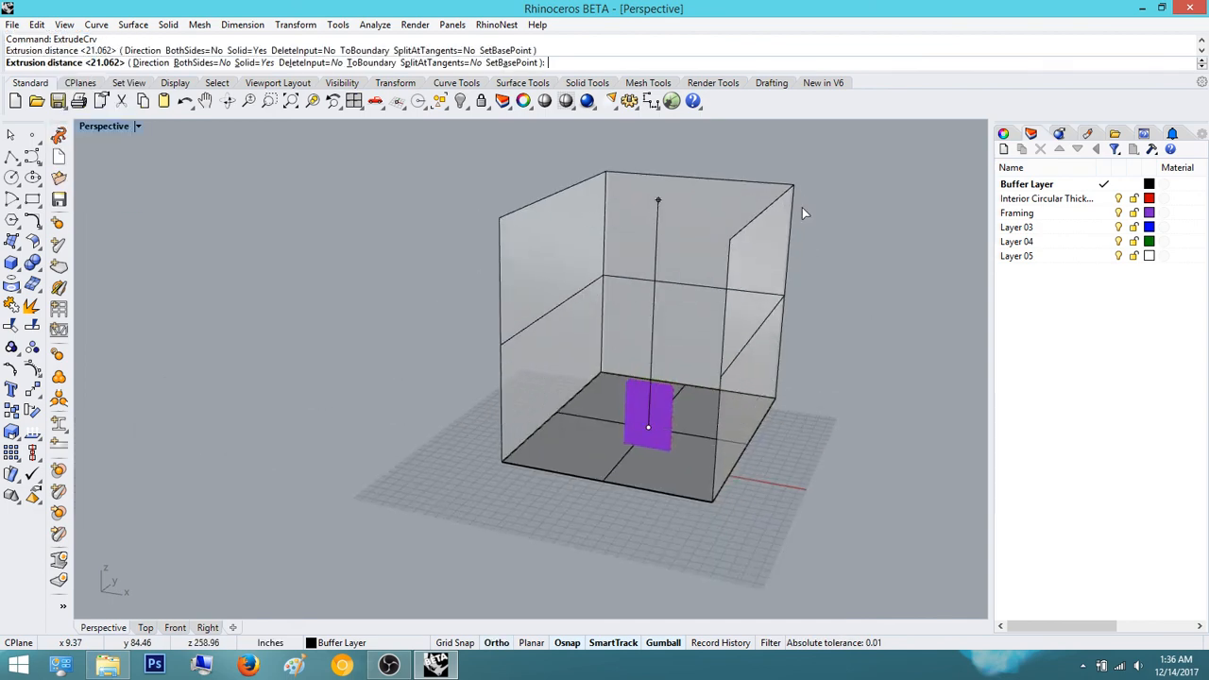
pyautogui.click(802, 207)
pyautogui.scroll(3, 759, 347)
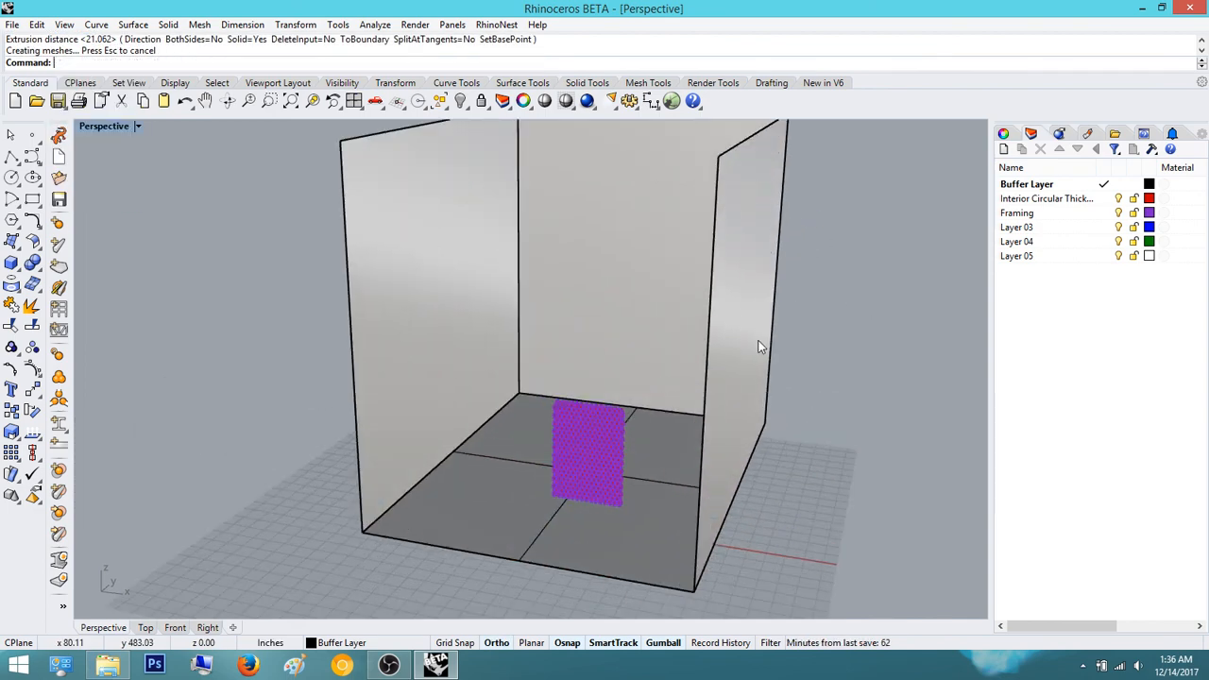
# - Preview the walled scene in Rendered display mode and examine the lattice's shading close up and from a distance
pyautogui.click(133, 126)
pyautogui.click(173, 205)
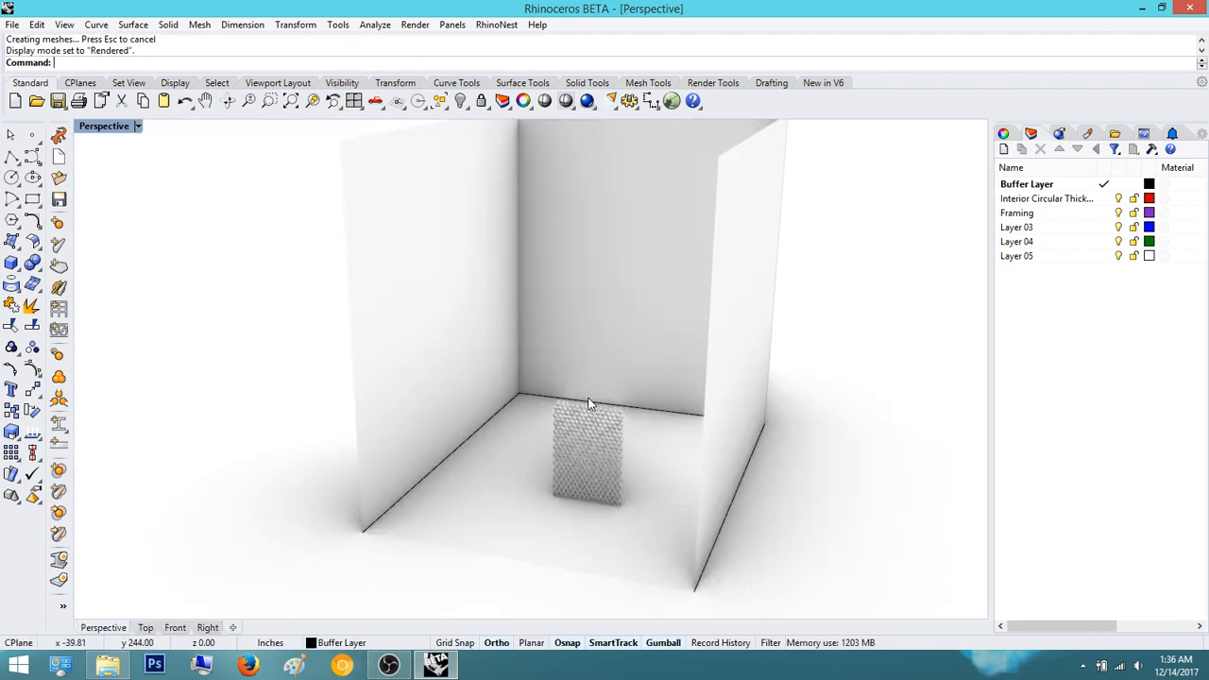
pyautogui.scroll(5, 615, 392)
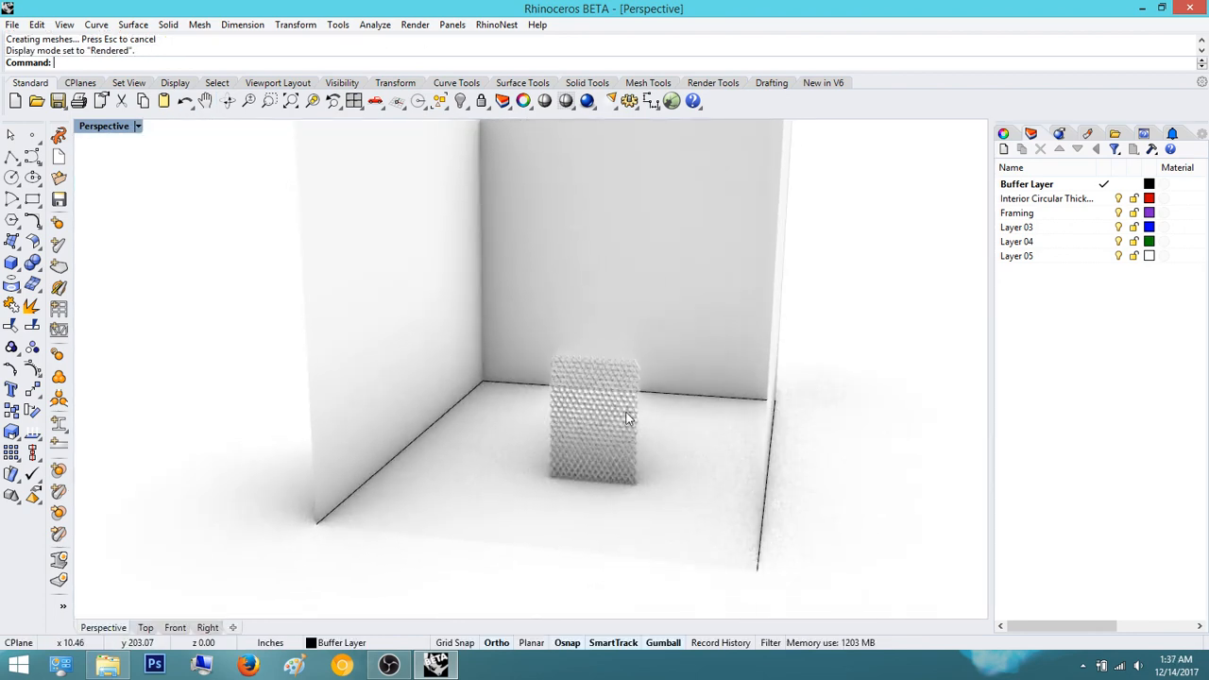
pyautogui.scroll(5, 628, 448)
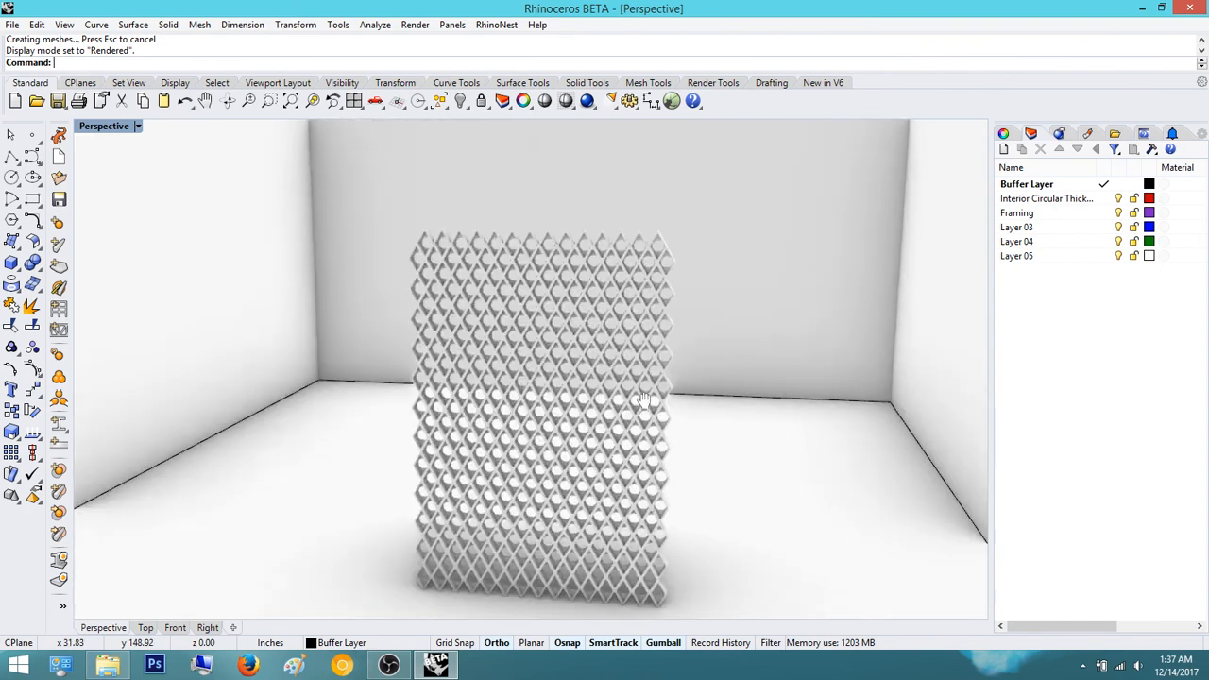
pyautogui.scroll(2, 646, 391)
pyautogui.moveTo(665, 376)
pyautogui.mouseDown(button='right')
pyautogui.moveTo(710, 368)
pyautogui.moveTo(721, 324)
pyautogui.moveTo(697, 329)
pyautogui.moveTo(714, 374)
pyautogui.moveTo(677, 376)
pyautogui.mouseUp(button='right')
pyautogui.scroll(-2, 719, 320)
pyautogui.scroll(2, 695, 353)
pyautogui.scroll(-2, 706, 367)
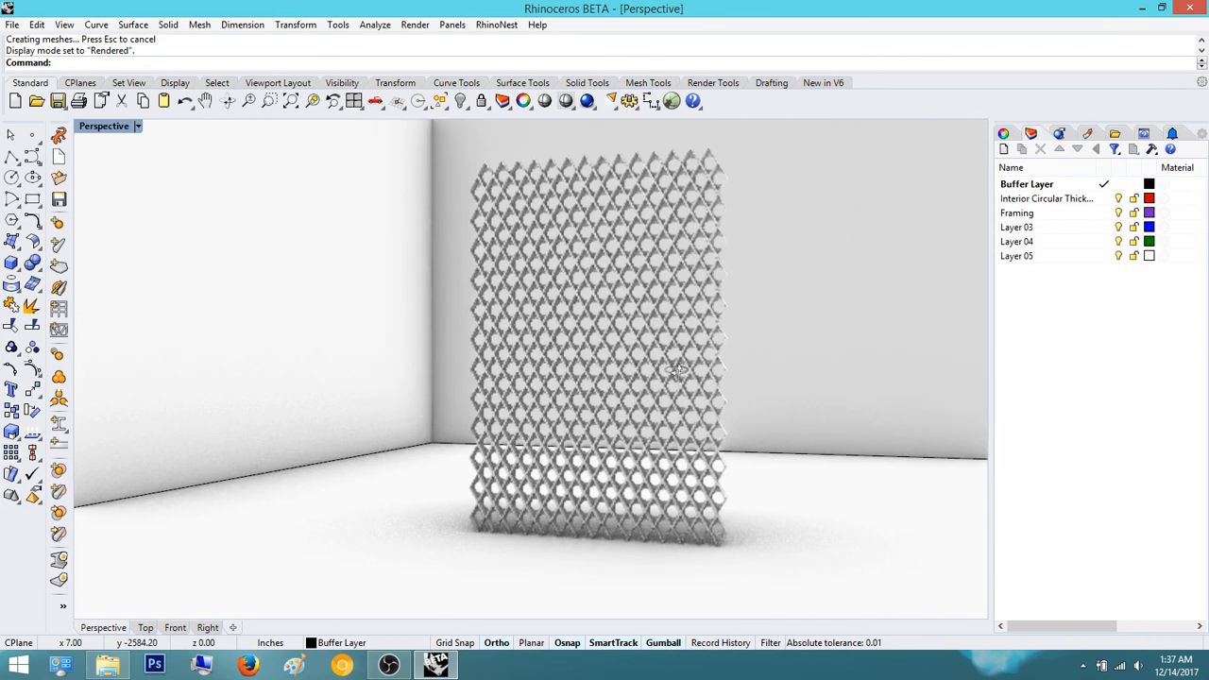
pyautogui.scroll(2, 676, 375)
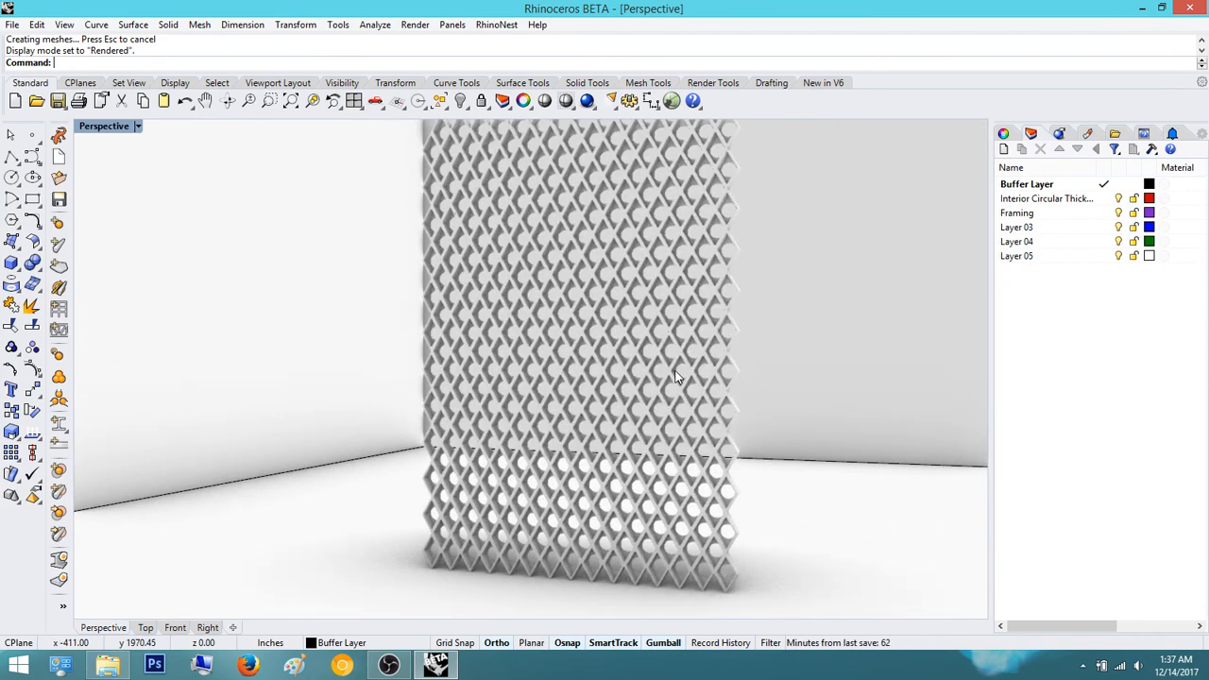
pyautogui.scroll(-2, 672, 376)
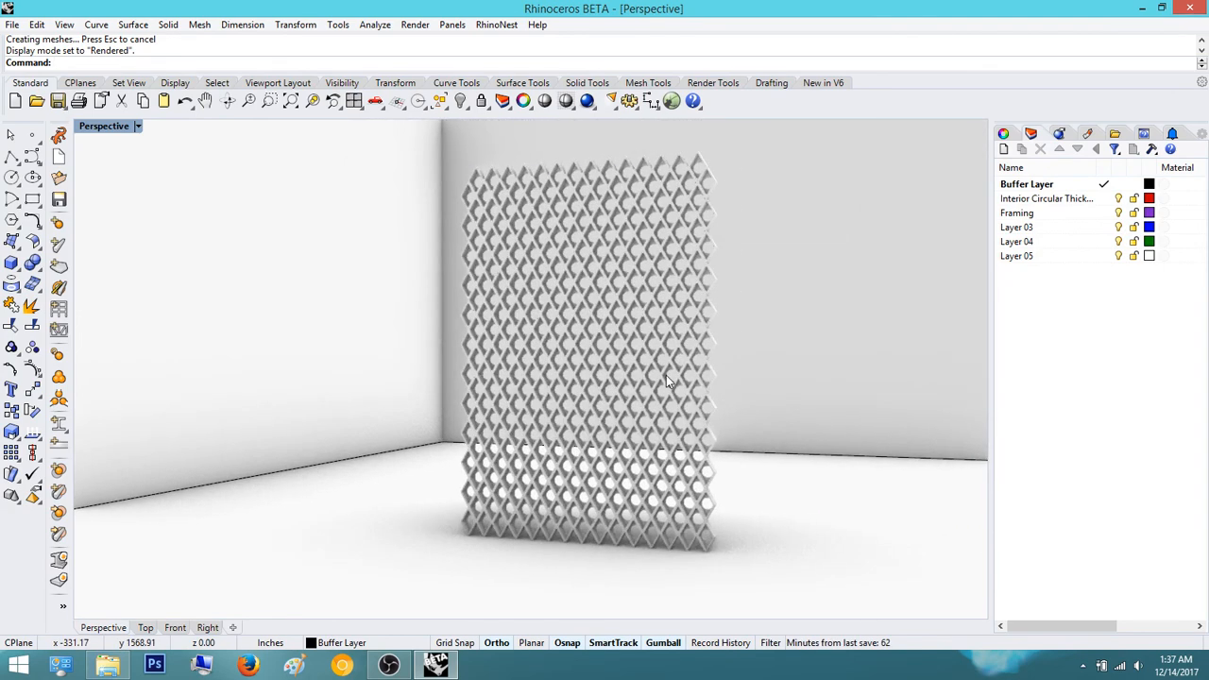
# - Open the document's Render settings in Rhino Options and review the renderer, resolution, backdrop and lighting settings
pyautogui.write('Rend')
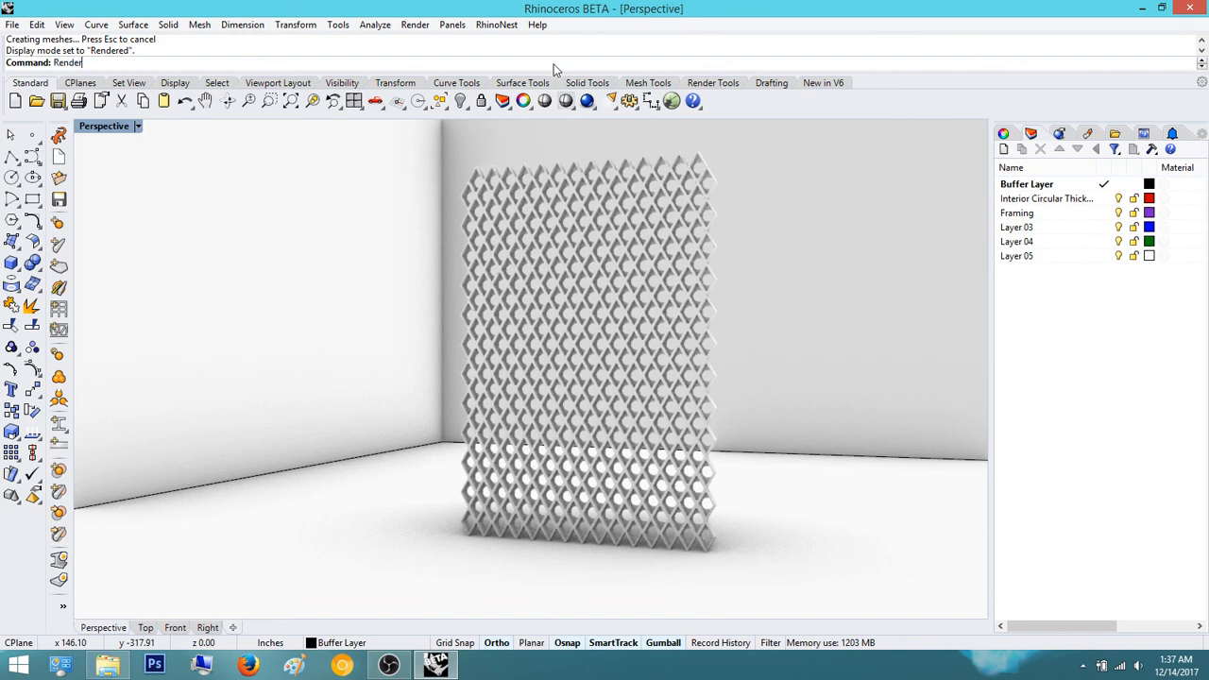
pyautogui.press('Escape')
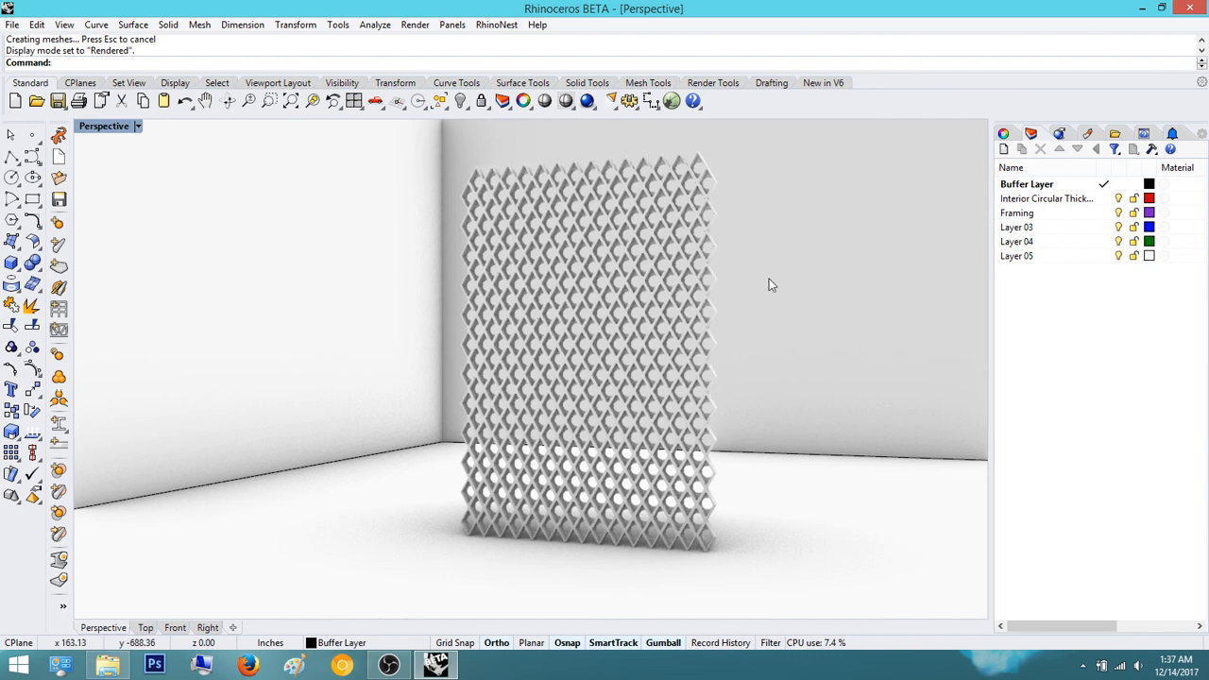
pyautogui.write('Options')
pyautogui.press('Return')
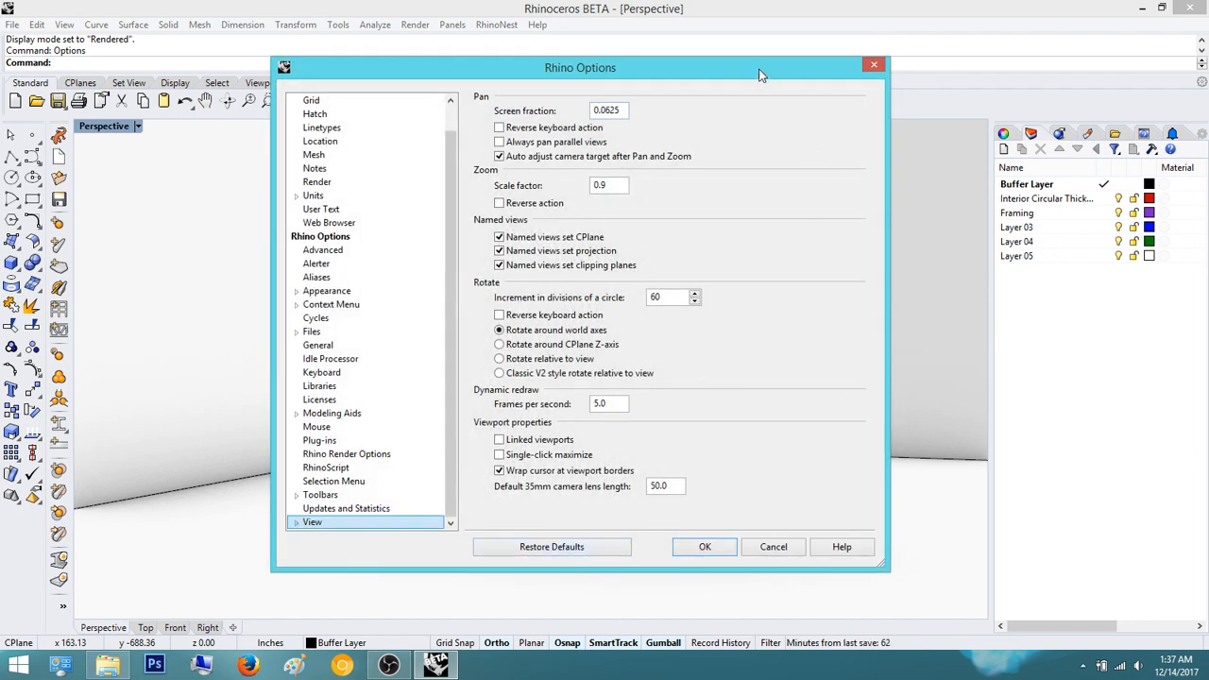
pyautogui.moveTo(760, 70); pyautogui.dragTo(820, 365)
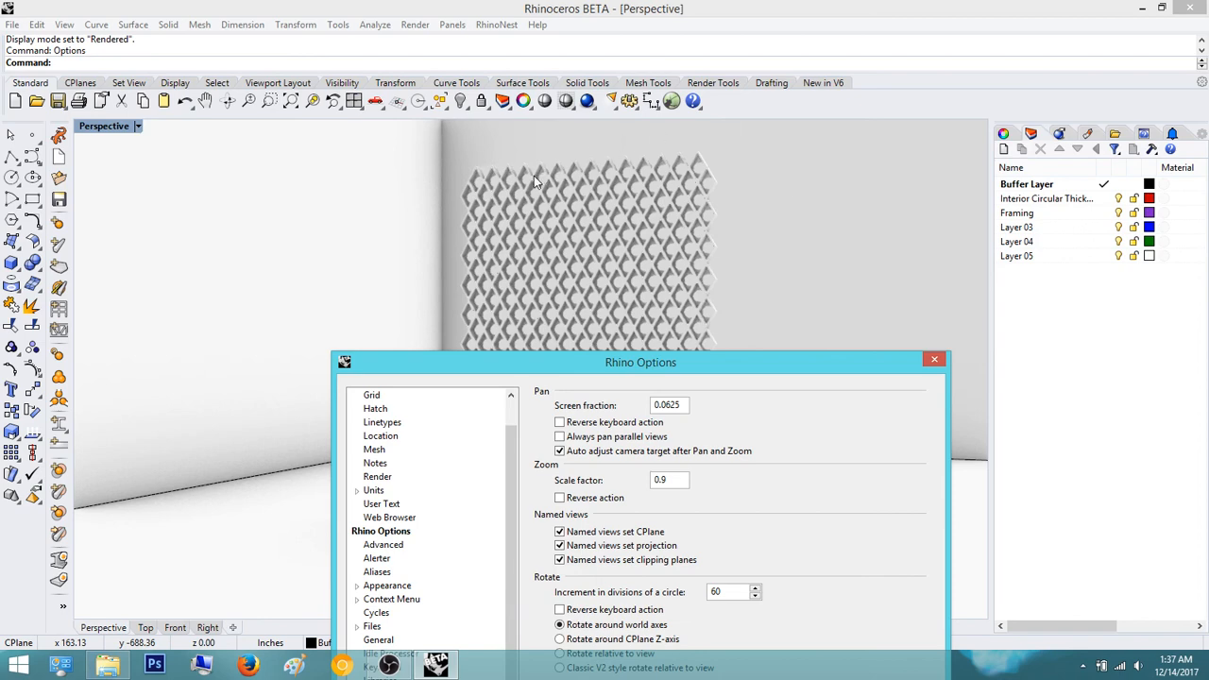
pyautogui.moveTo(748, 352); pyautogui.dragTo(746, 101)
pyautogui.click(375, 217)
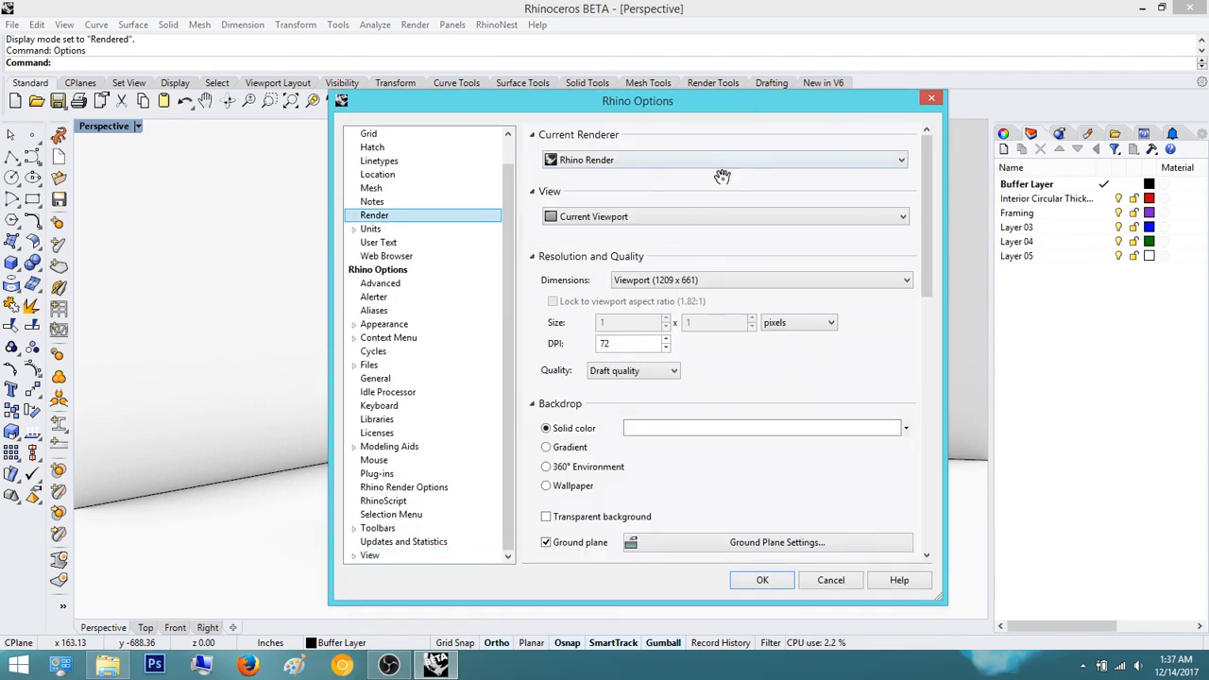
pyautogui.scroll(-3, 879, 208)
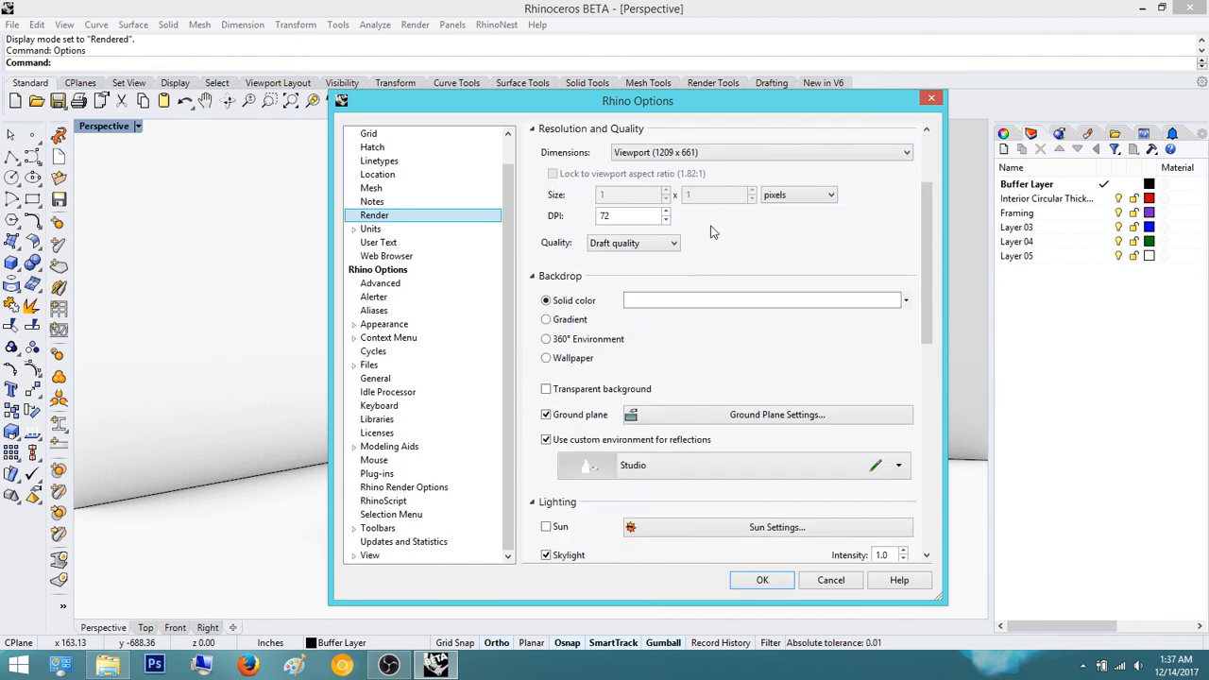
pyautogui.scroll(3, 935, 207)
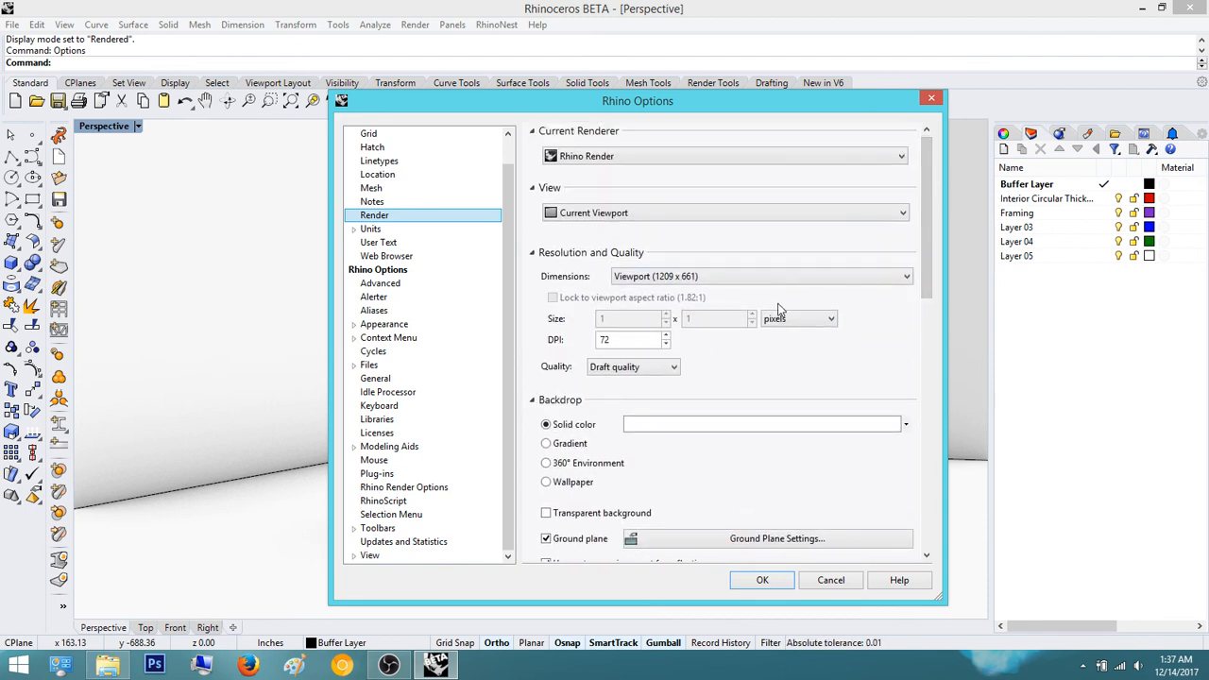
# - Set the render dimensions to Custom 640 x 480, review the lighting and wireframe settings and accept the options
pyautogui.click(793, 276)
pyautogui.press('Escape')
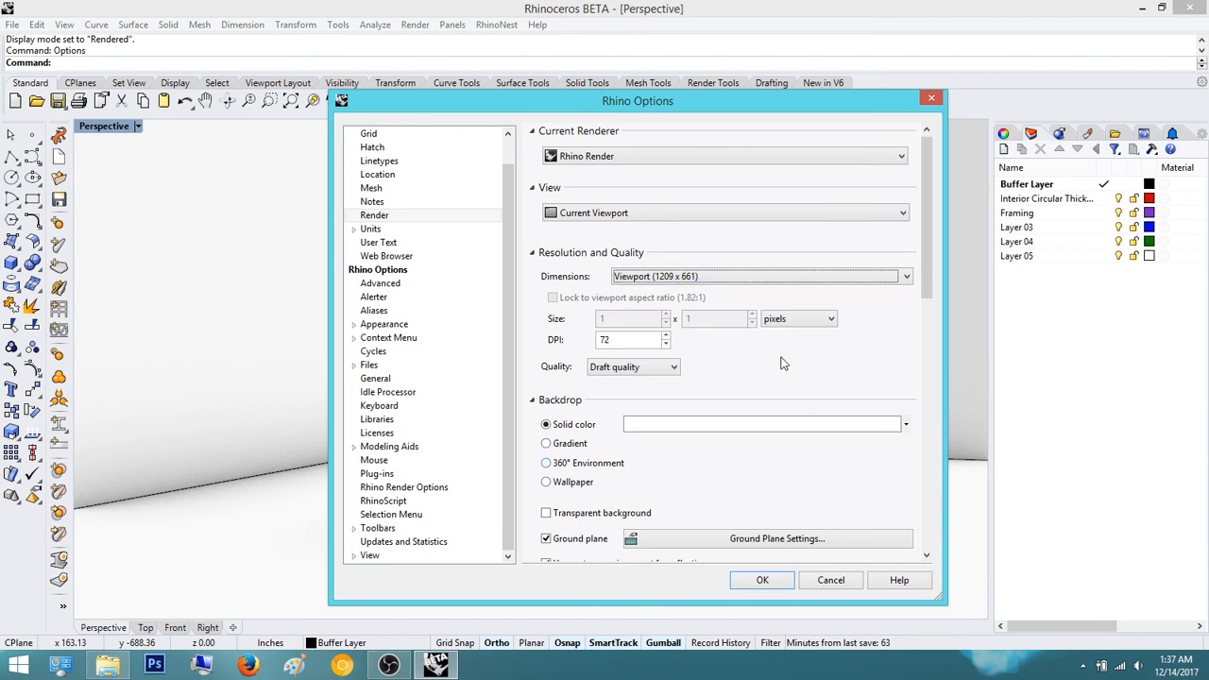
pyautogui.scroll(-1, 829, 379)
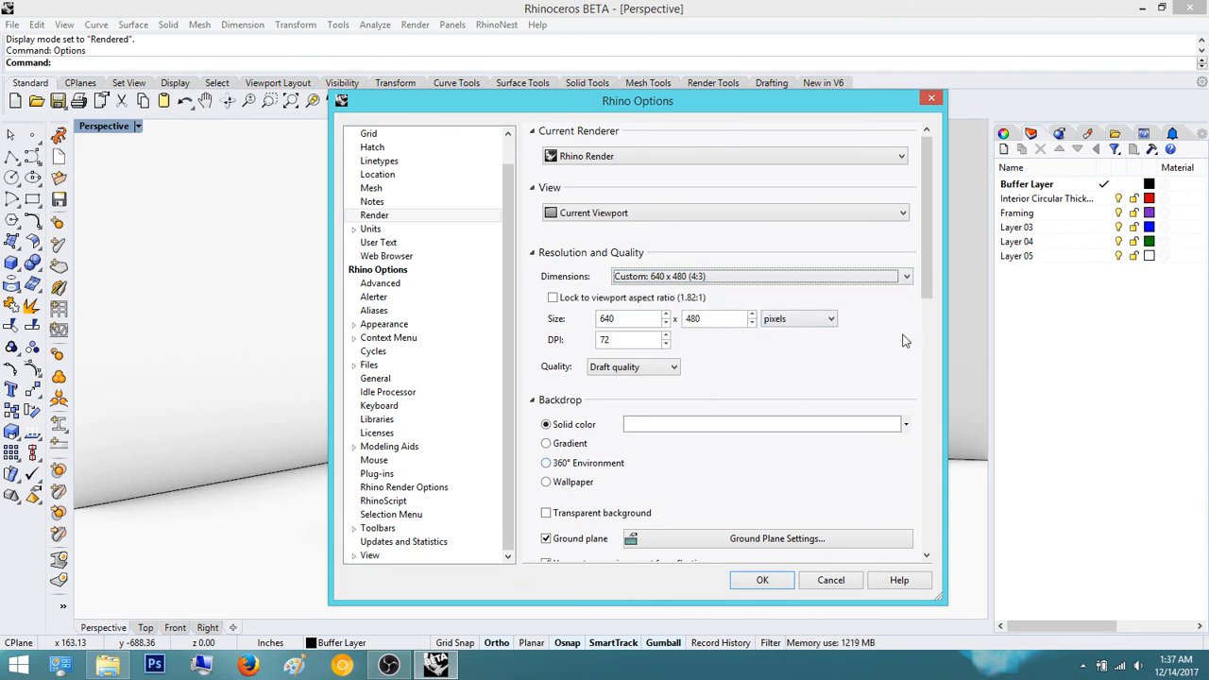
pyautogui.moveTo(929, 249); pyautogui.dragTo(922, 434)
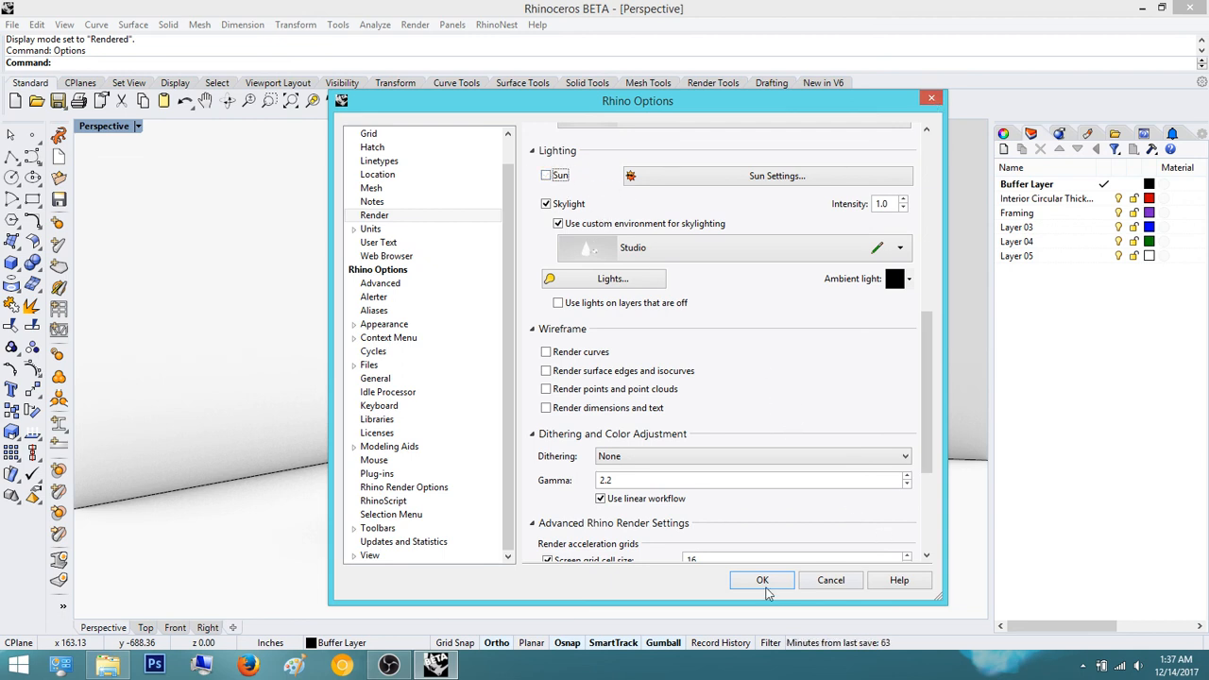
pyautogui.moveTo(924, 384); pyautogui.dragTo(923, 430)
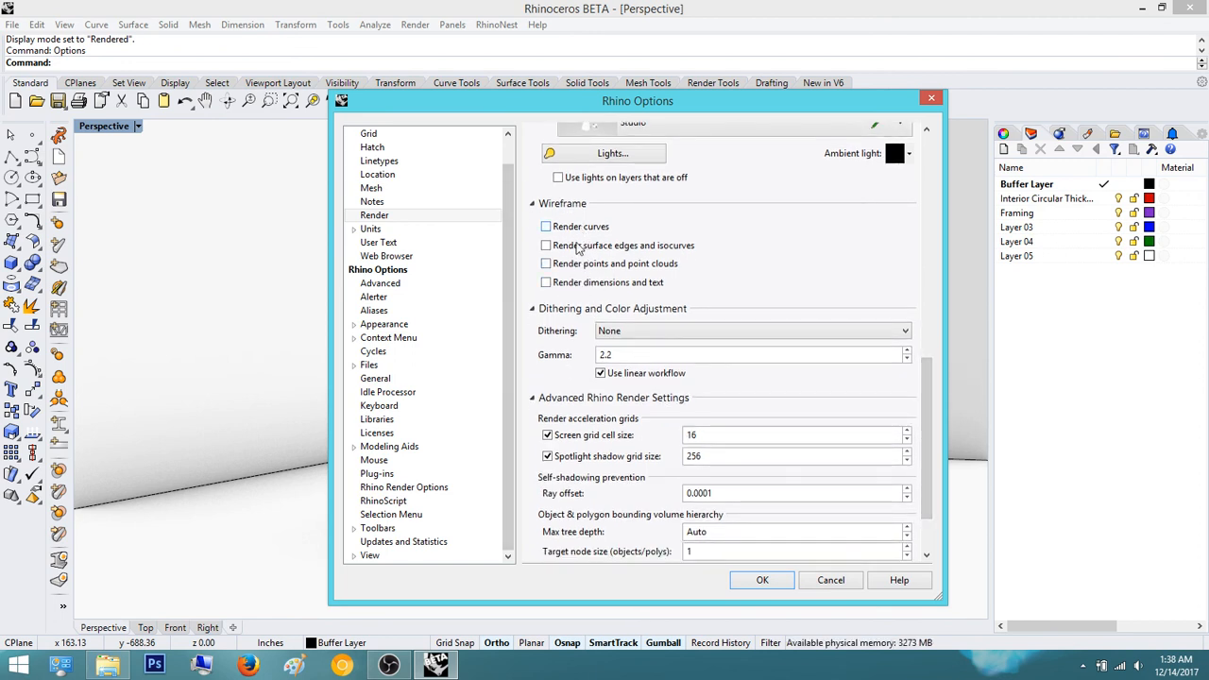
pyautogui.click(776, 580)
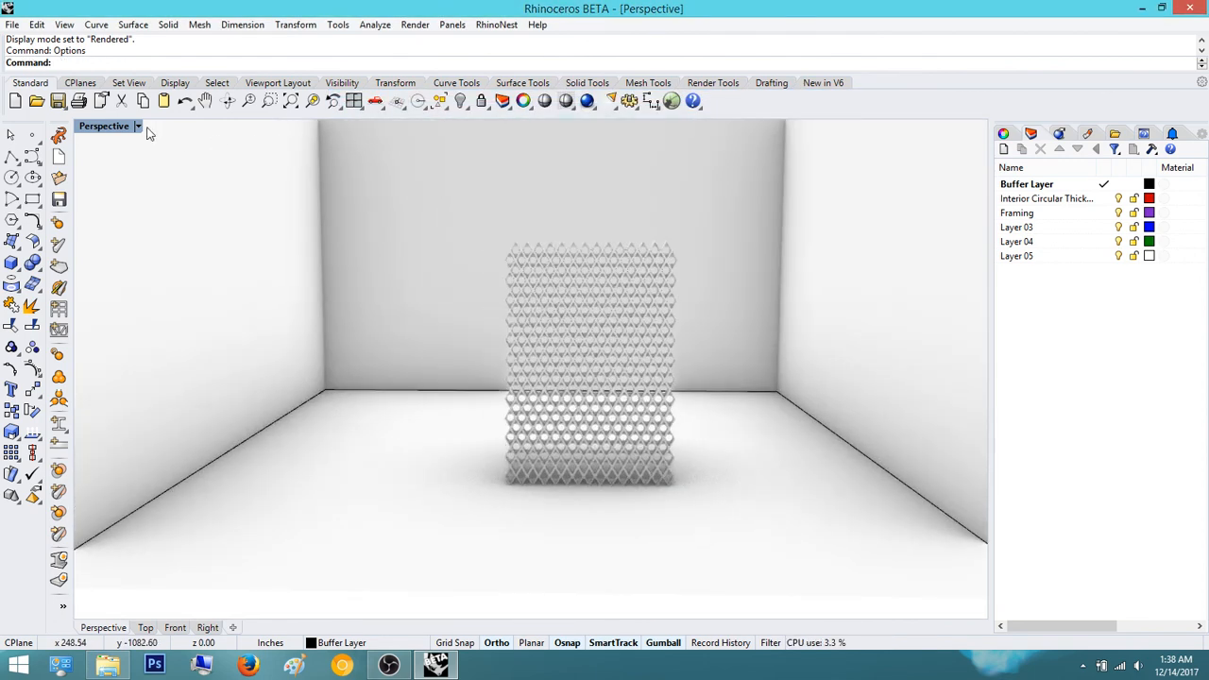
# - Set the Perspective view to Shaded display and show the whole walled room from outside
pyautogui.click(138, 126)
pyautogui.click(162, 182)
pyautogui.scroll(-10, 516, 328)
pyautogui.moveTo(535, 321)
pyautogui.mouseDown(button='right')
pyautogui.moveTo(517, 329)
pyautogui.moveTo(548, 264)
pyautogui.moveTo(548, 385)
pyautogui.moveTo(529, 416)
pyautogui.mouseUp(button='right')
pyautogui.scroll(2, 474, 303)
pyautogui.moveTo(474, 303); pyautogui.dragTo(453, 340, button='right')
pyautogui.scroll(-3, 446, 295)
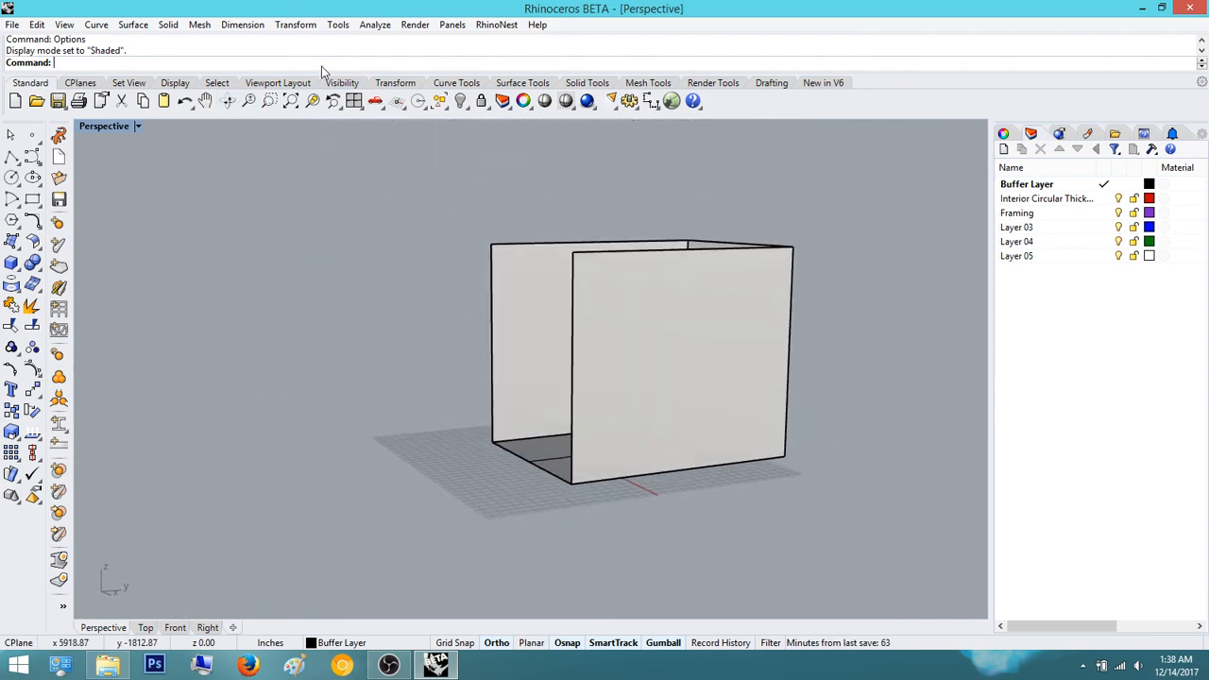
# - Create a spotlight outside the room's open side with a cone base radius of about 59 inches
pyautogui.write('Spotlight')
pyautogui.press('Return')
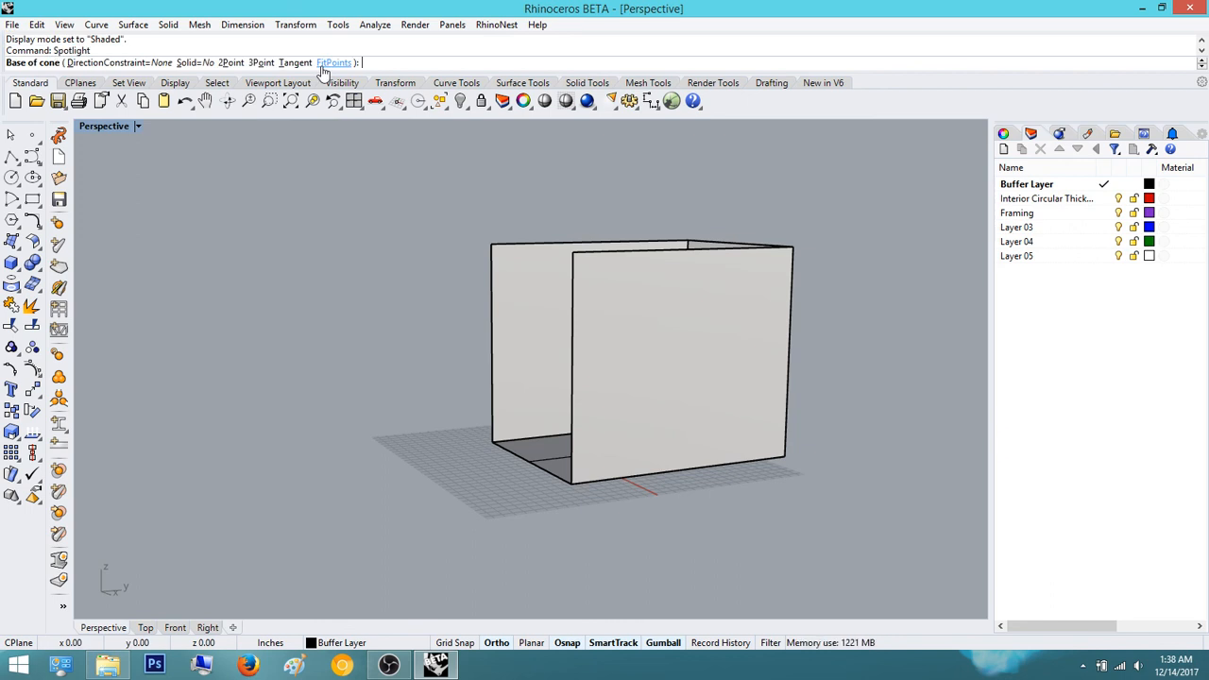
pyautogui.moveTo(283, 292); pyautogui.dragTo(701, 418, button='right')
pyautogui.scroll(3, 680, 415)
pyautogui.click(660, 408)
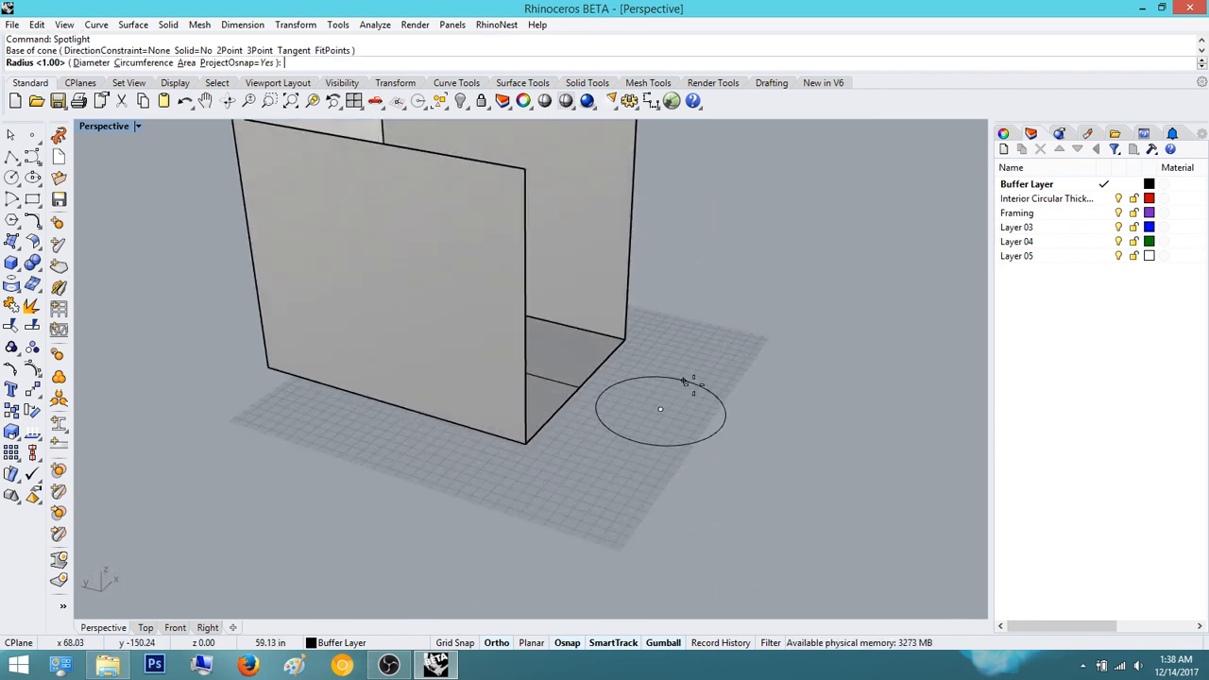
pyautogui.click(697, 380)
pyautogui.click(710, 349)
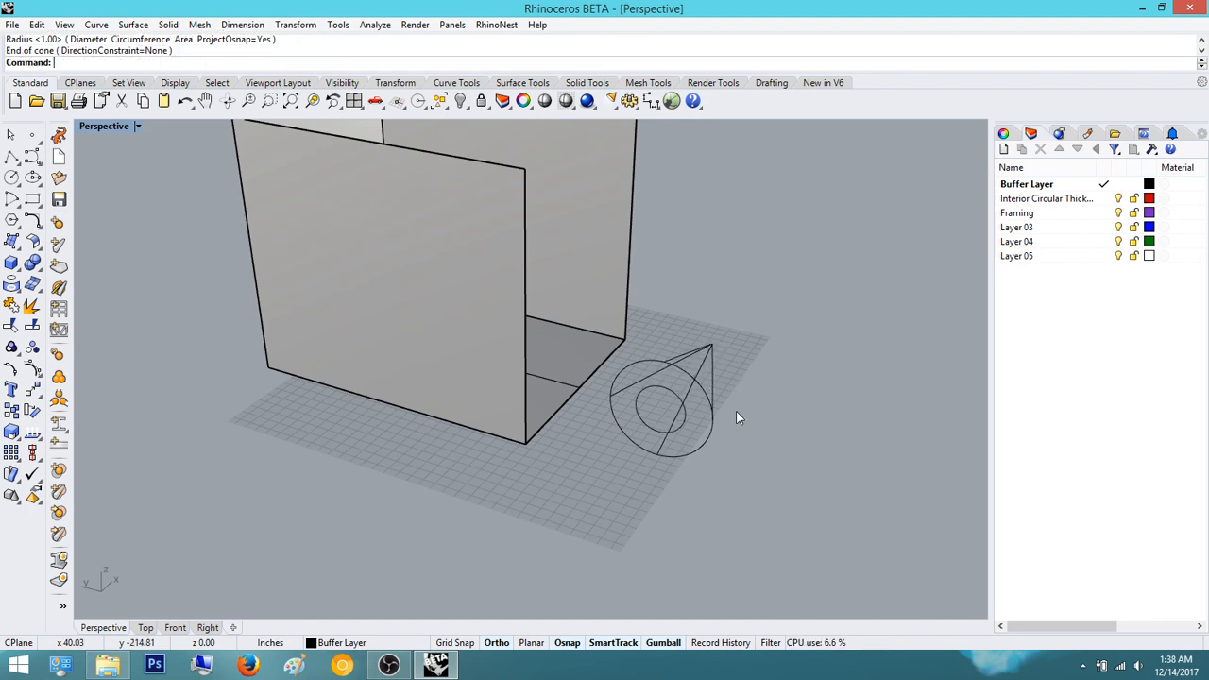
# - Rotate the spotlight to aim into the room's opening, raise it above the ground and tilt its cone
pyautogui.moveTo(736, 418); pyautogui.dragTo(668, 387, button='right')
pyautogui.click(668, 388)
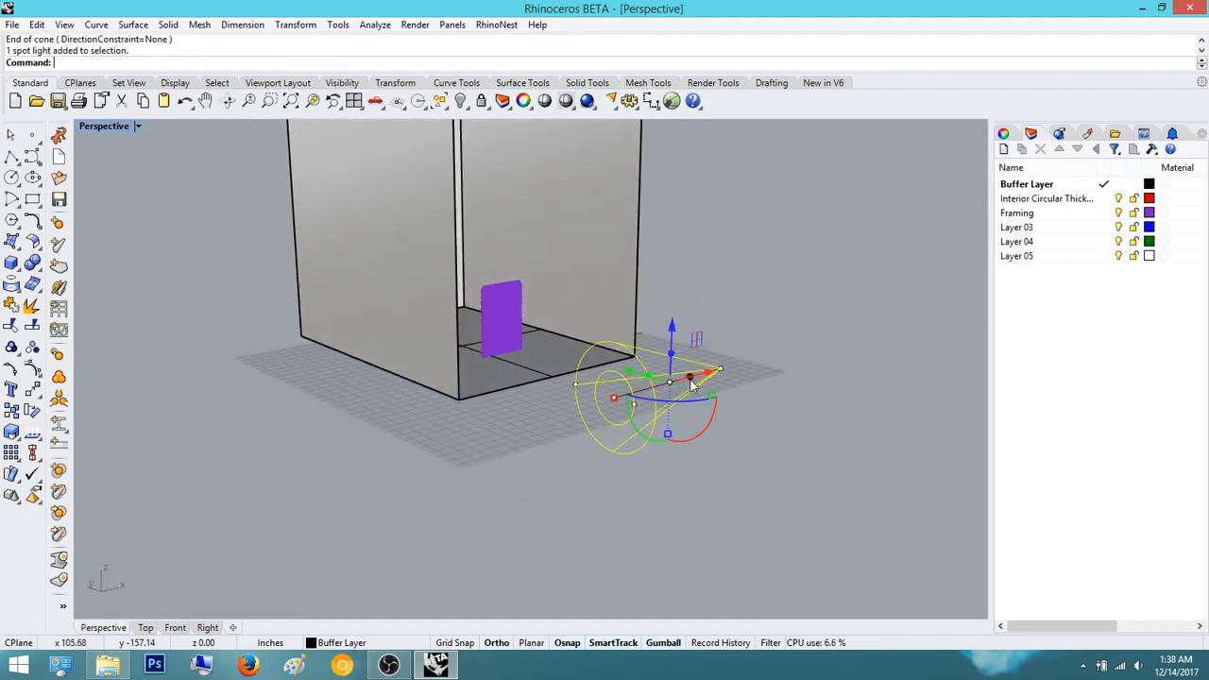
pyautogui.moveTo(706, 401); pyautogui.dragTo(623, 400)
pyautogui.moveTo(677, 410); pyautogui.dragTo(729, 477, button='right')
pyautogui.moveTo(664, 463); pyautogui.dragTo(666, 385)
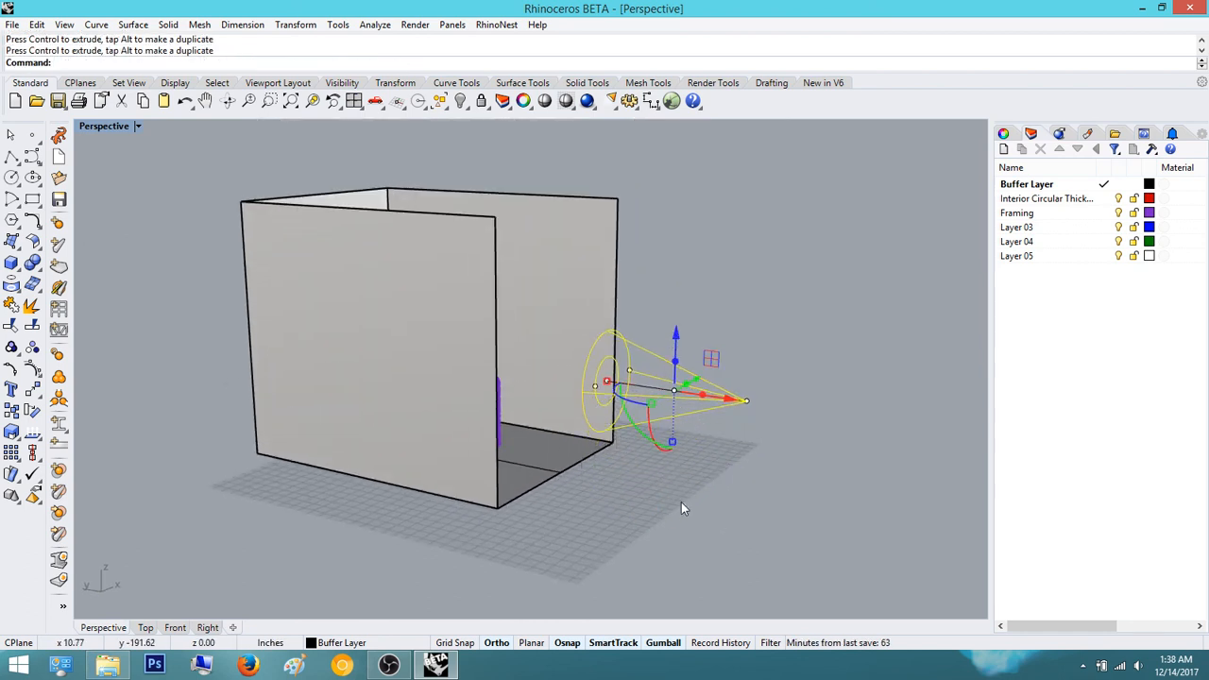
pyautogui.scroll(4, 633, 426)
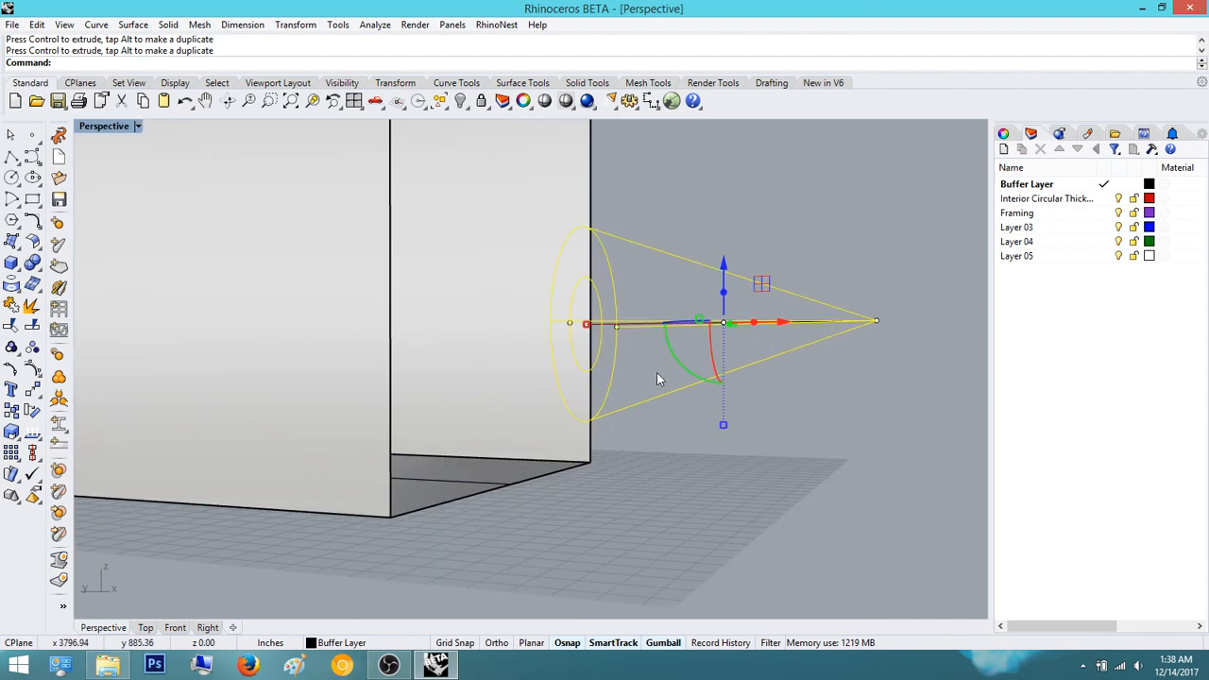
pyautogui.moveTo(671, 358); pyautogui.dragTo(710, 364)
# - Raise the spotlight higher in front of the room's open side
pyautogui.moveTo(709, 363); pyautogui.dragTo(689, 411, button='right')
pyautogui.click(867, 214)
pyautogui.click(801, 353)
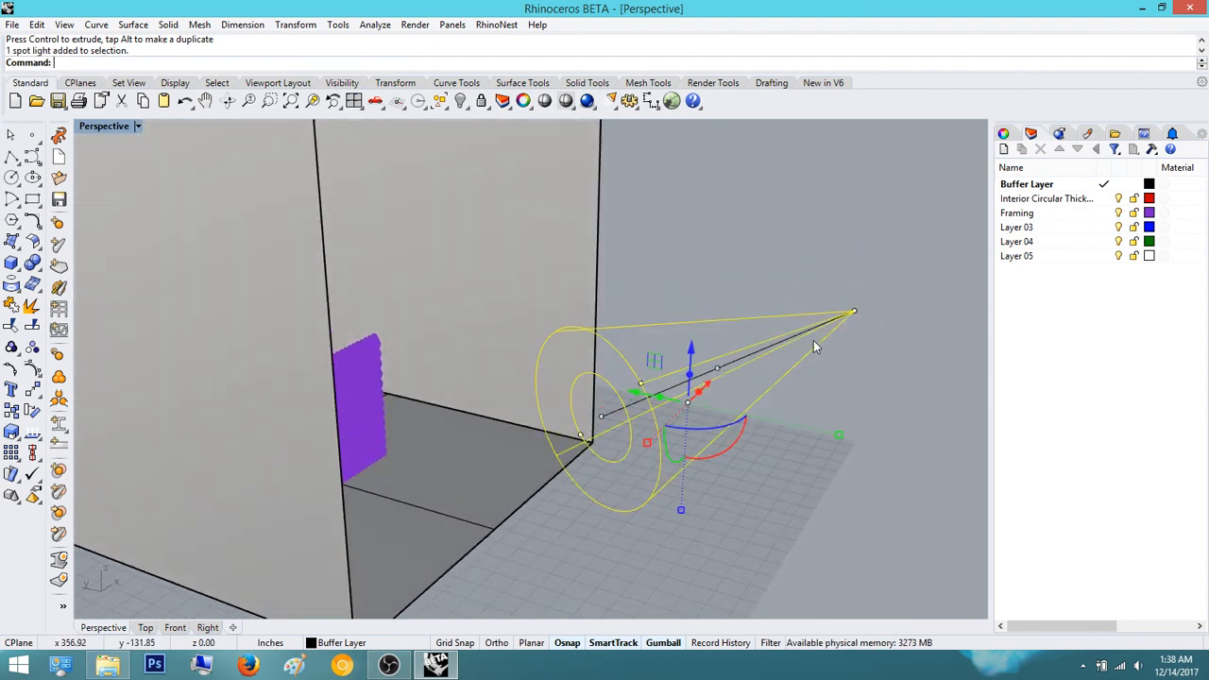
pyautogui.moveTo(696, 347); pyautogui.dragTo(709, 194)
pyautogui.scroll(-3, 767, 298)
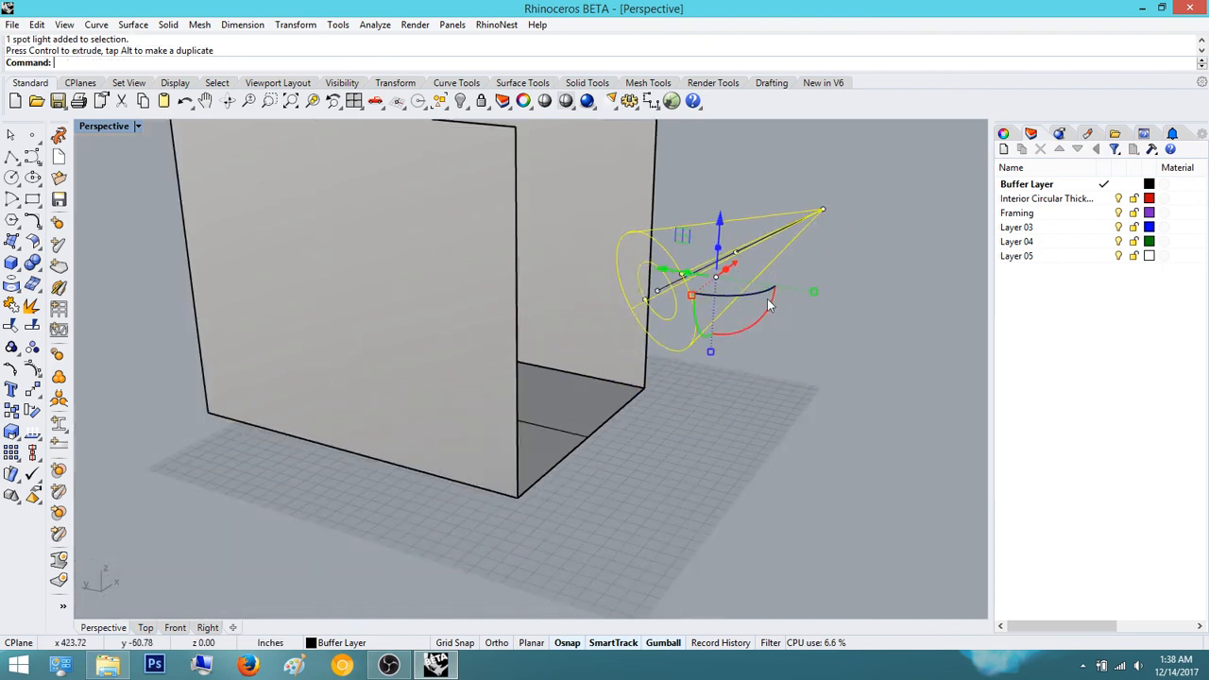
# - Reposition the spotlight in front of the room's opening, higher up and tilted down towards the lattice
pyautogui.moveTo(767, 299); pyautogui.dragTo(654, 436, button='right')
pyautogui.moveTo(652, 487); pyautogui.dragTo(553, 481)
pyautogui.moveTo(554, 480); pyautogui.dragTo(501, 516, button='right')
pyautogui.scroll(-2, 359, 444)
pyautogui.moveTo(455, 450); pyautogui.dragTo(456, 391)
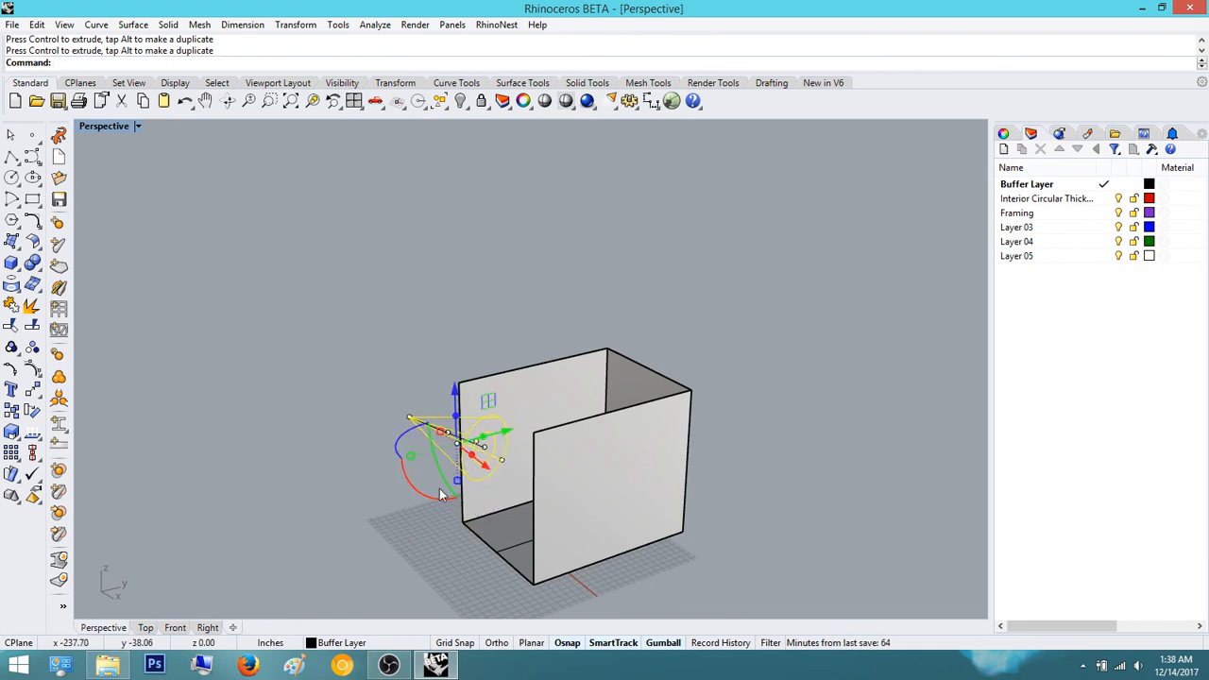
pyautogui.moveTo(435, 497); pyautogui.dragTo(425, 500)
pyautogui.click(453, 346)
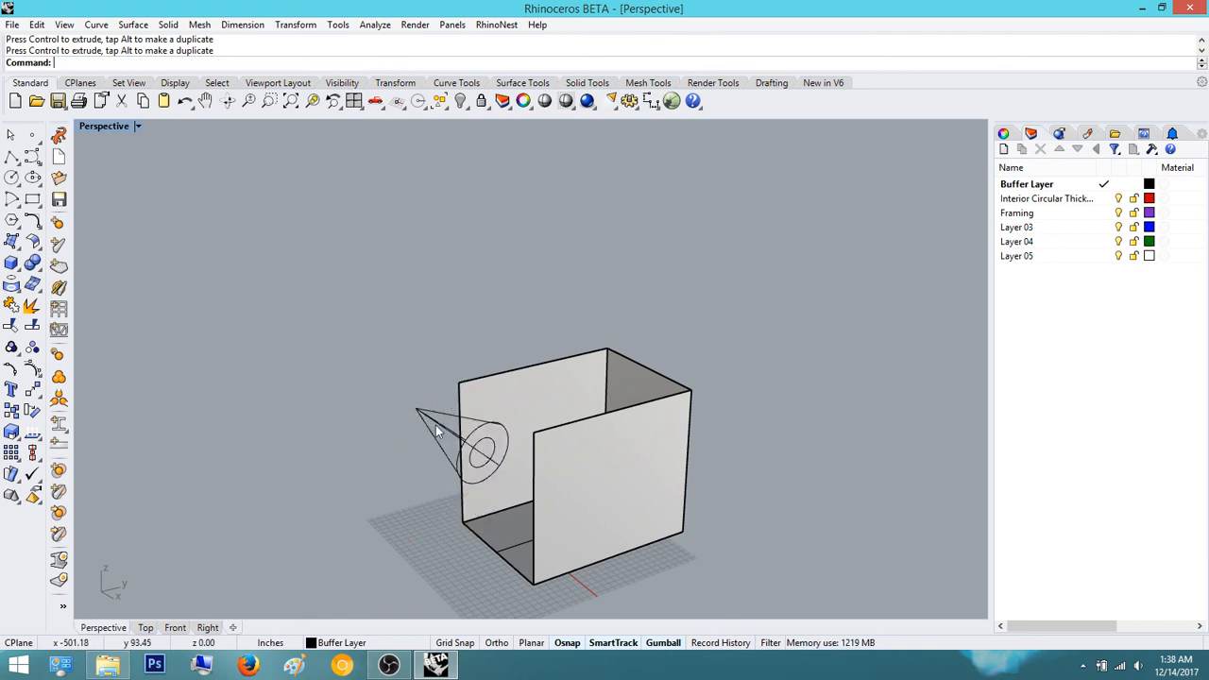
pyautogui.click(436, 425)
pyautogui.moveTo(500, 430); pyautogui.dragTo(481, 436)
pyautogui.click(445, 328)
# - Face the room's open side in the Perspective view and set it to Rendered display
pyautogui.moveTo(448, 332); pyautogui.dragTo(539, 375, button='right')
pyautogui.scroll(5, 543, 415)
pyautogui.moveTo(543, 420); pyautogui.dragTo(599, 475, button='right')
pyautogui.click(138, 126)
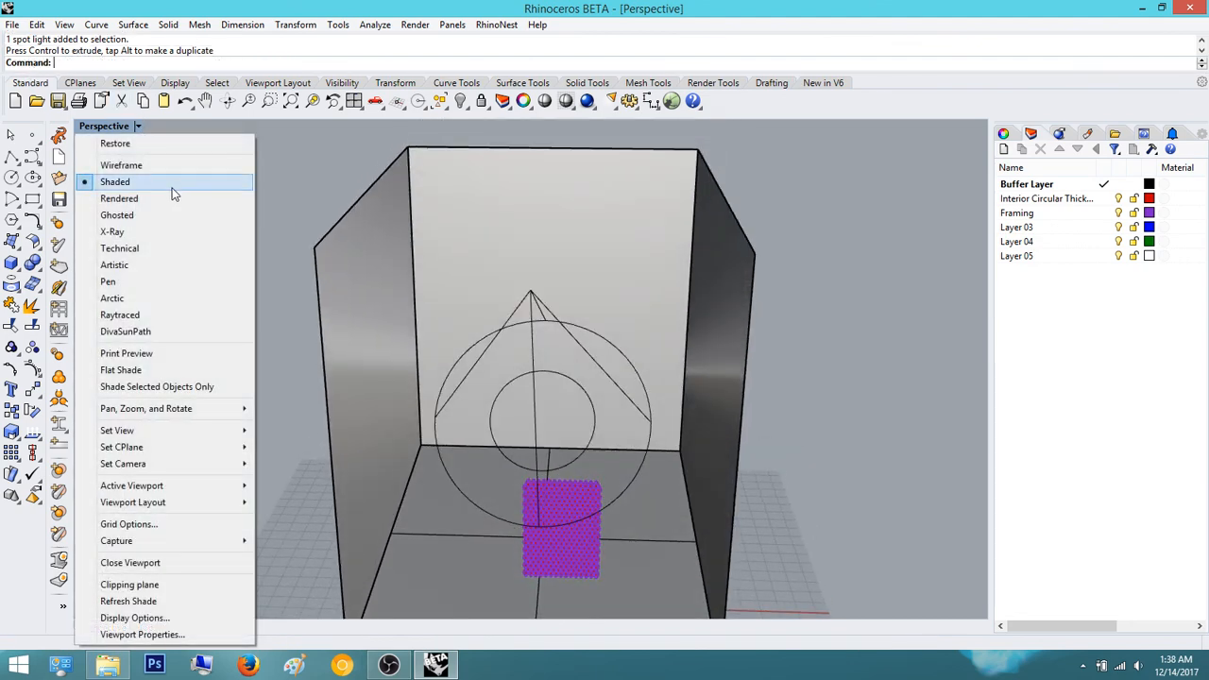
pyautogui.click(167, 199)
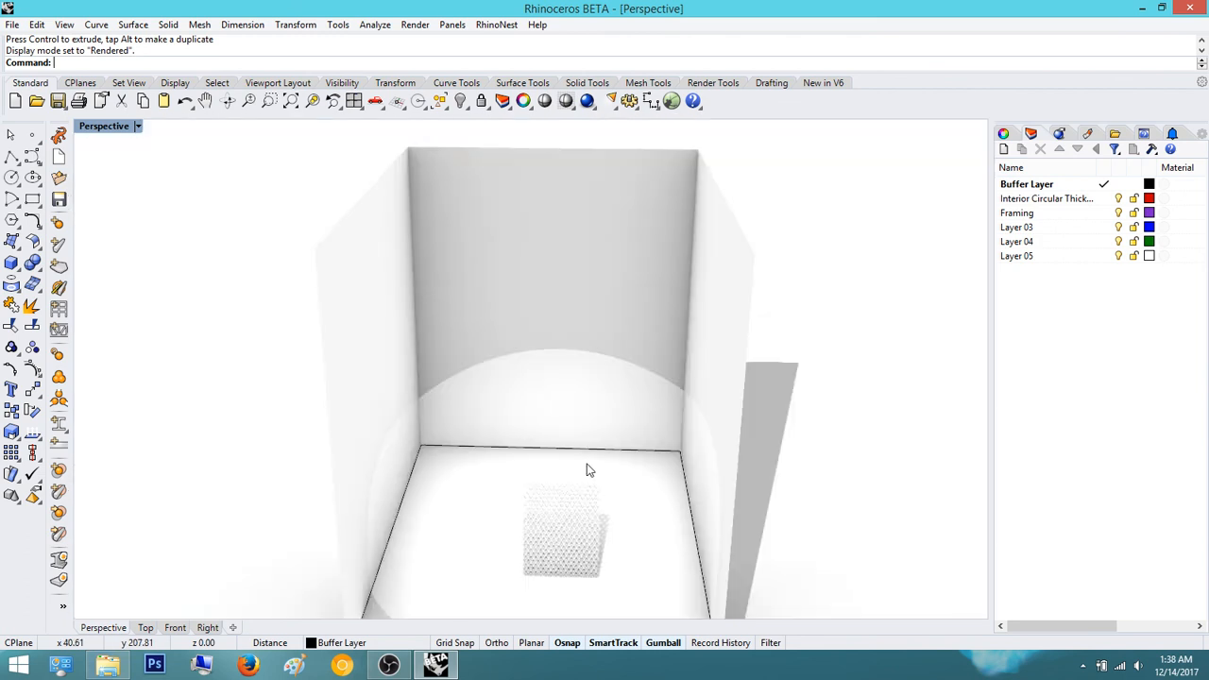
# - Examine how the spotlight lights the lattice, its shadow and the surrounding walls, close up and from farther back
pyautogui.keyDown('shift'); pyautogui.moveTo(592, 443); pyautogui.dragTo(594, 360, button='right'); pyautogui.keyUp('shift')
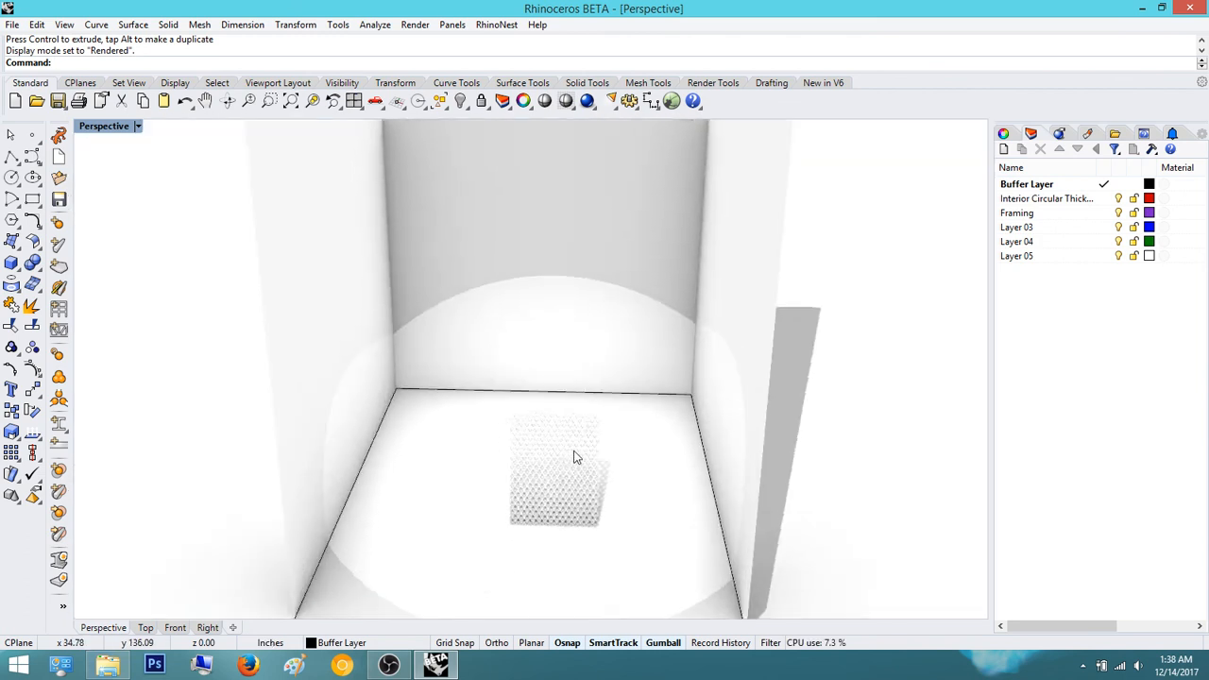
pyautogui.scroll(3, 576, 454)
pyautogui.moveTo(581, 425); pyautogui.dragTo(557, 435, button='right')
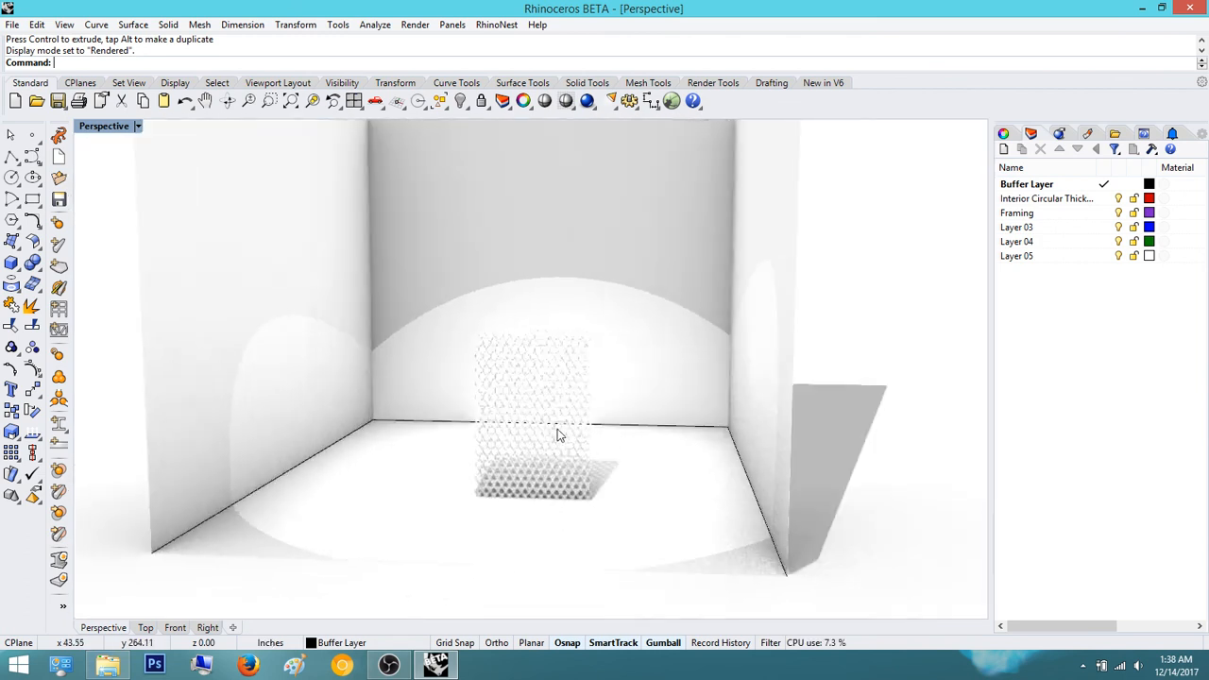
pyautogui.scroll(2, 556, 436)
pyautogui.scroll(3, 586, 435)
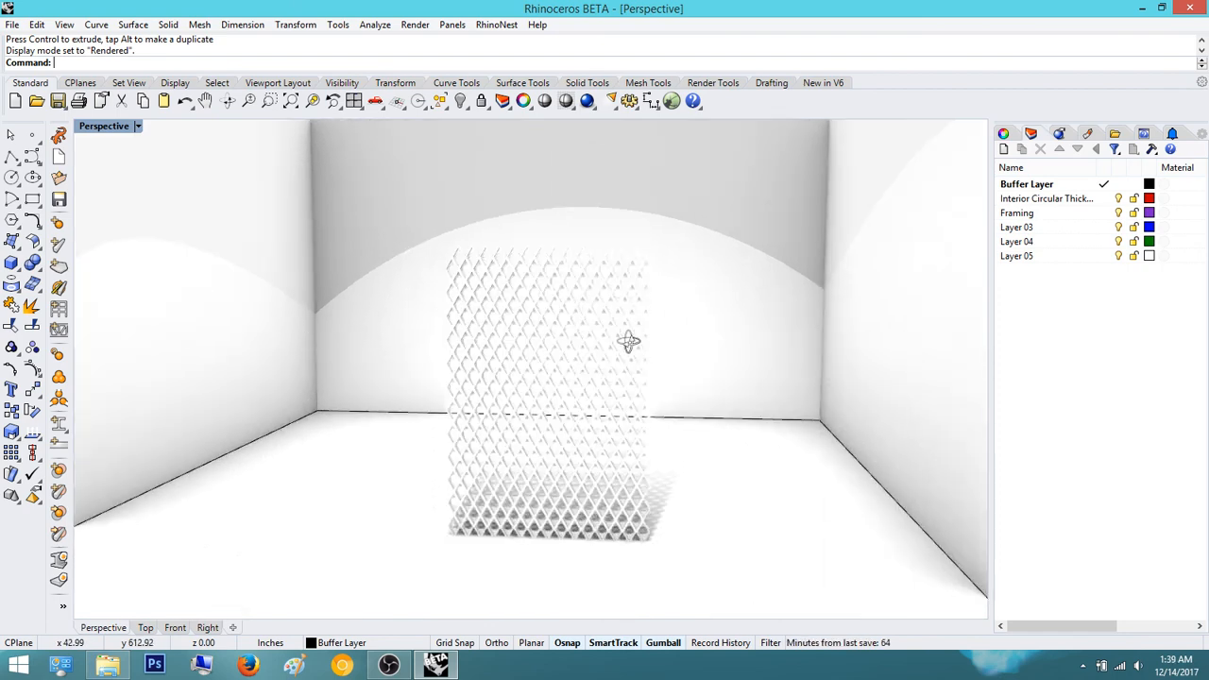
pyautogui.moveTo(626, 340)
pyautogui.mouseDown(button='right')
pyautogui.moveTo(615, 369)
pyautogui.moveTo(622, 337)
pyautogui.moveTo(632, 342)
pyautogui.mouseUp(button='right')
pyautogui.scroll(2, 614, 369)
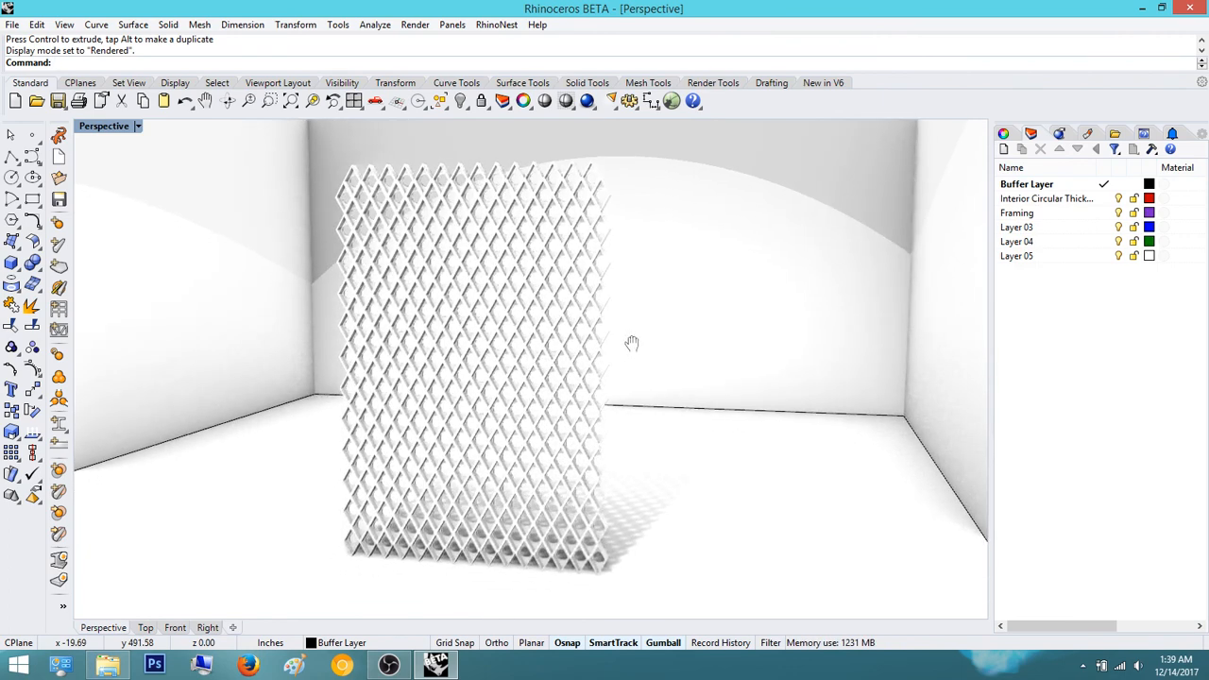
pyautogui.scroll(-2, 638, 342)
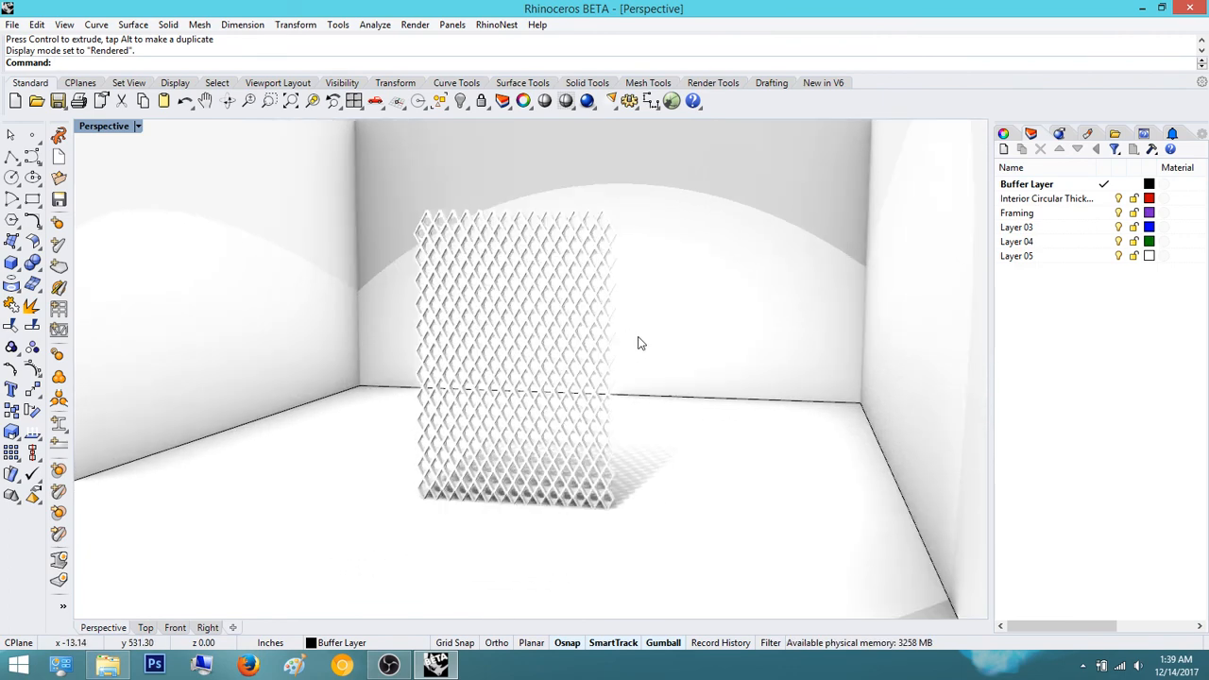
pyautogui.scroll(-2, 915, 334)
# - Explode the room's wall extrusion into separate surfaces and undo the hiding of all the walls
pyautogui.click(863, 327)
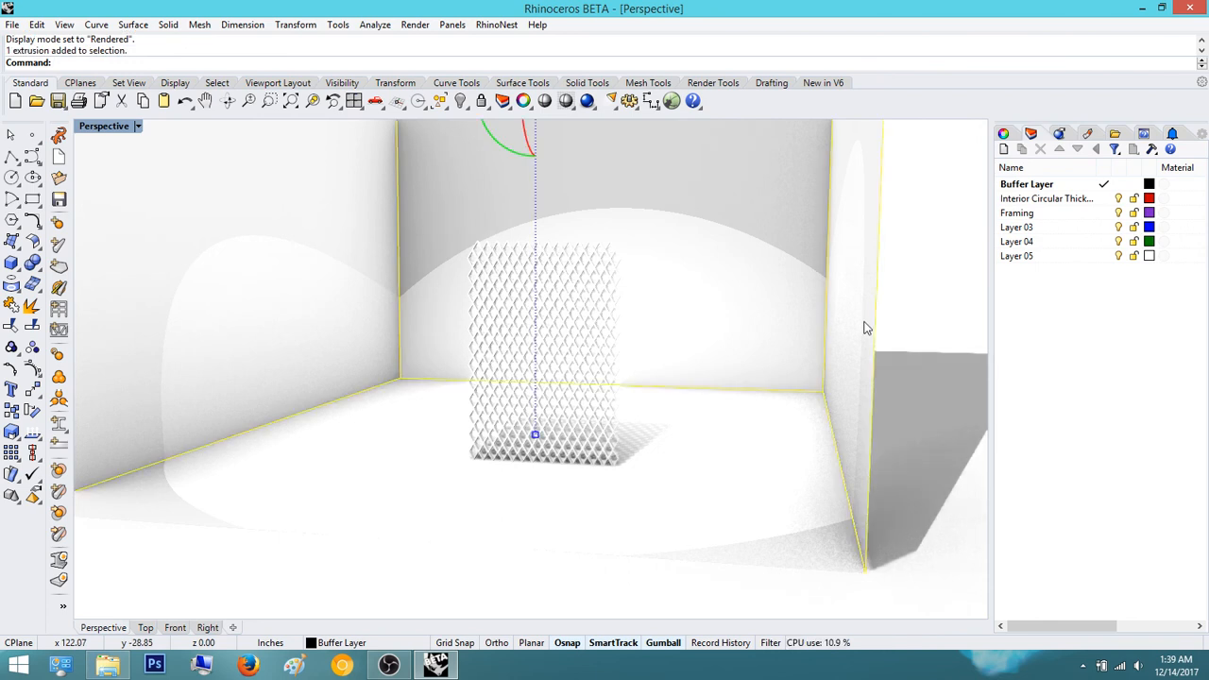
pyautogui.write('explode')
pyautogui.press('Return')
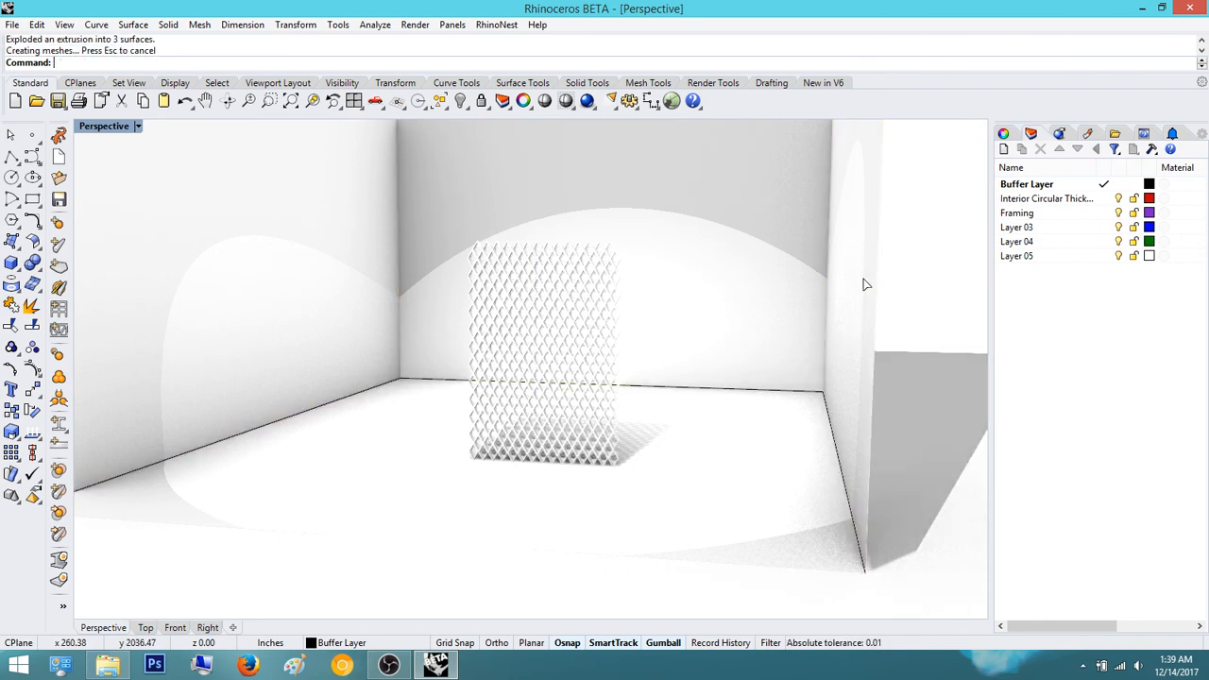
pyautogui.hotkey('ctrl', 'h')
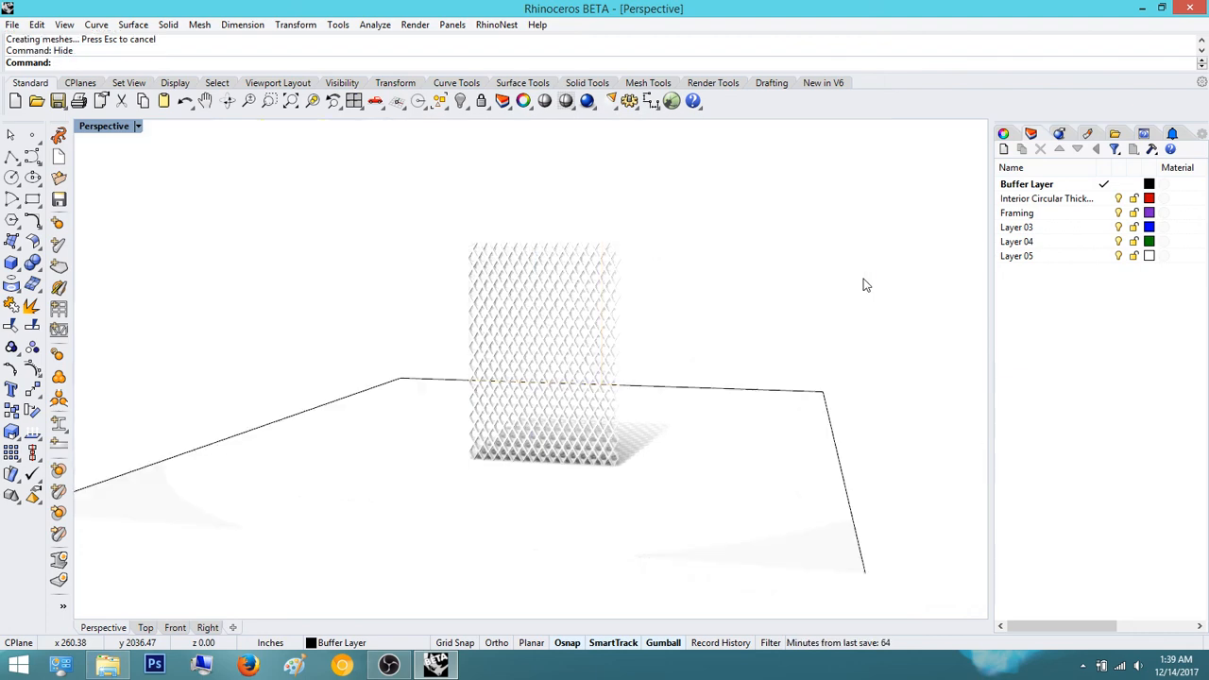
pyautogui.hotkey('ctrl', 'z')
# - Hide only the room's right-hand side wall surface
pyautogui.click(774, 196)
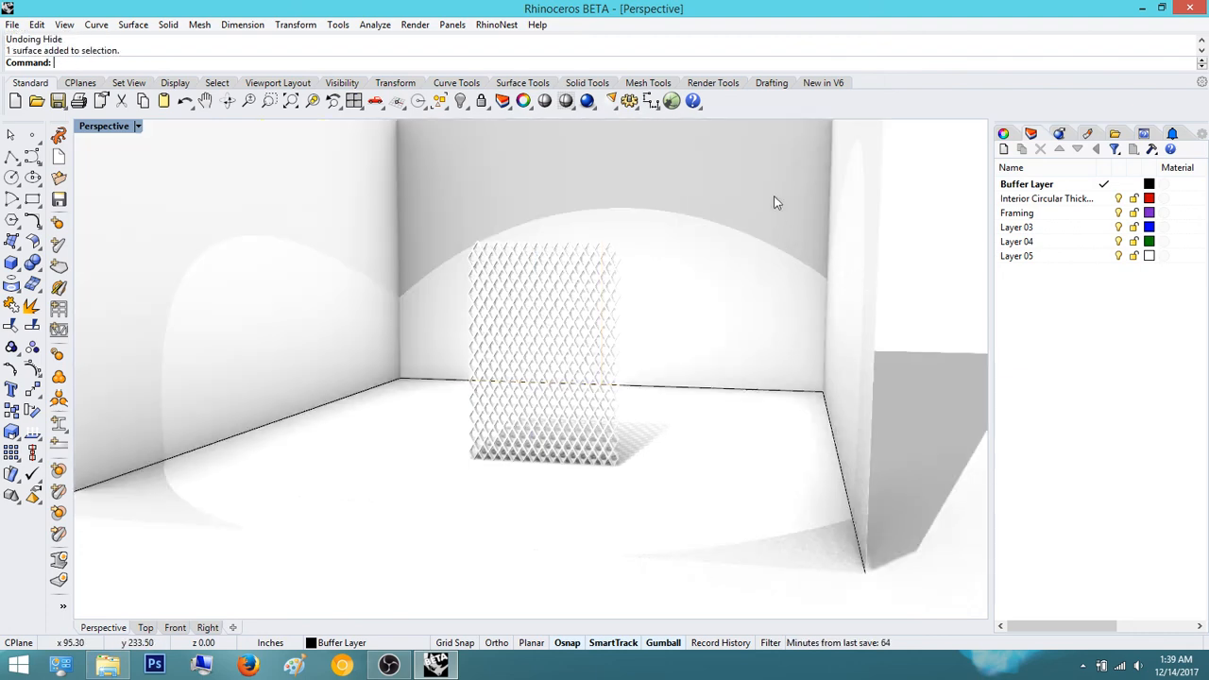
pyautogui.click(137, 126)
pyautogui.click(186, 235)
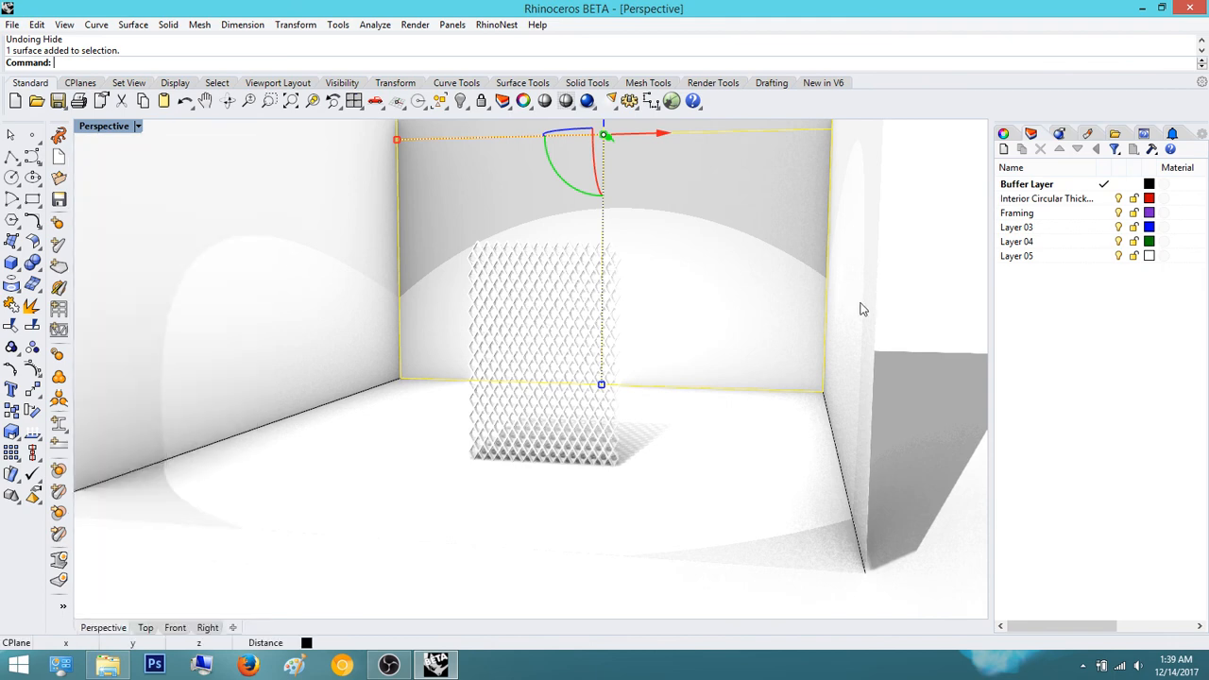
pyautogui.click(867, 298)
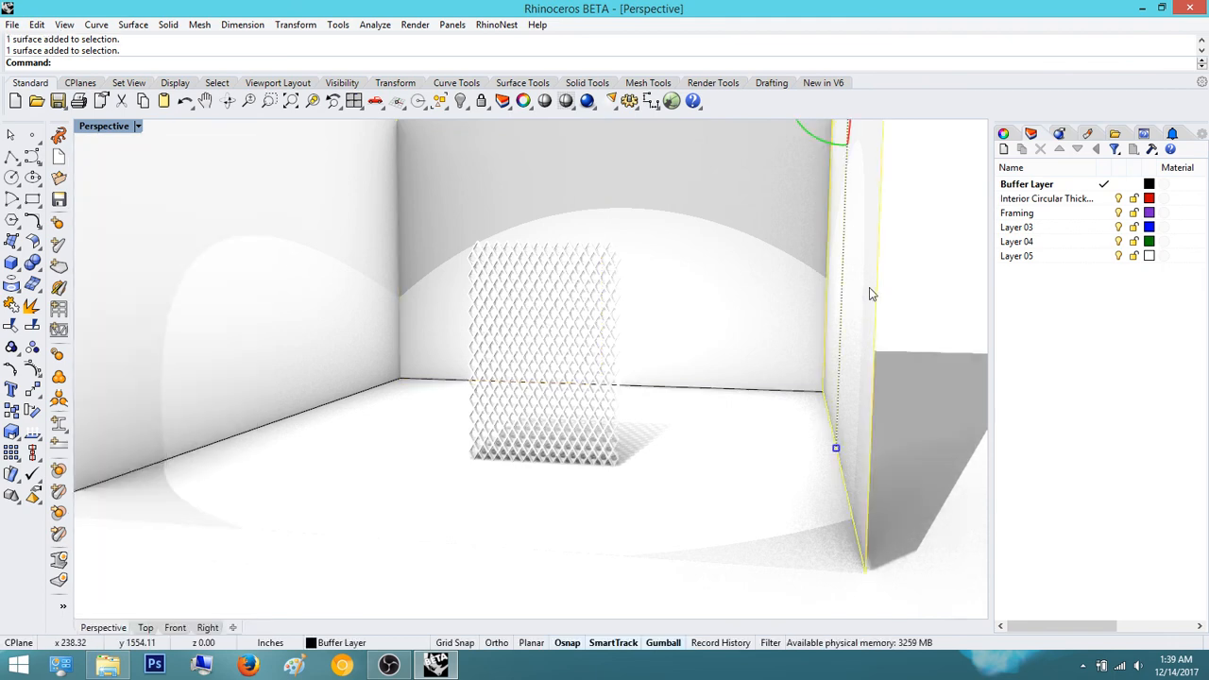
pyautogui.write('Hide')
pyautogui.press('Return')
# - Frame the lattice at an angle close up through the removed wall and render the Perspective view
pyautogui.moveTo(785, 316); pyautogui.dragTo(589, 389, button='right')
pyautogui.scroll(3, 589, 339)
pyautogui.scroll(3, 577, 385)
pyautogui.scroll(-3, 595, 387)
pyautogui.write('Ren')
pyautogui.press('BackSpace')
pyautogui.press('BackSpace')
pyautogui.press('BackSpace')
pyautogui.press('BackSpace')
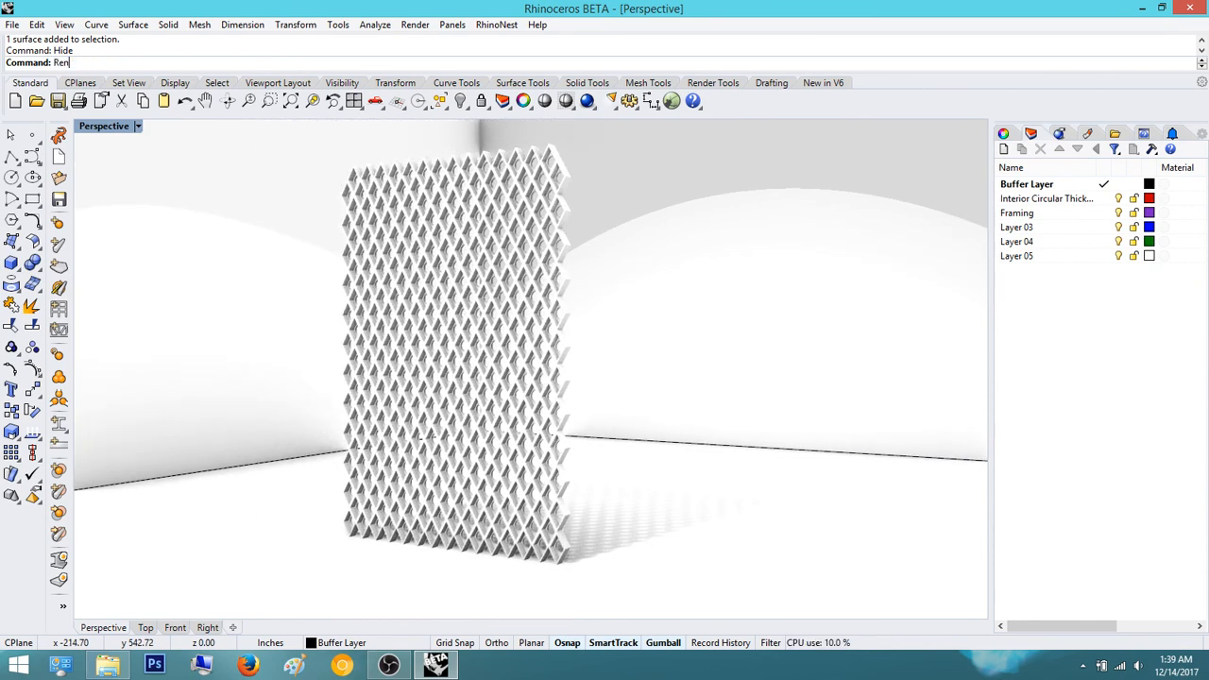
pyautogui.write('Ren')
pyautogui.press('Return')
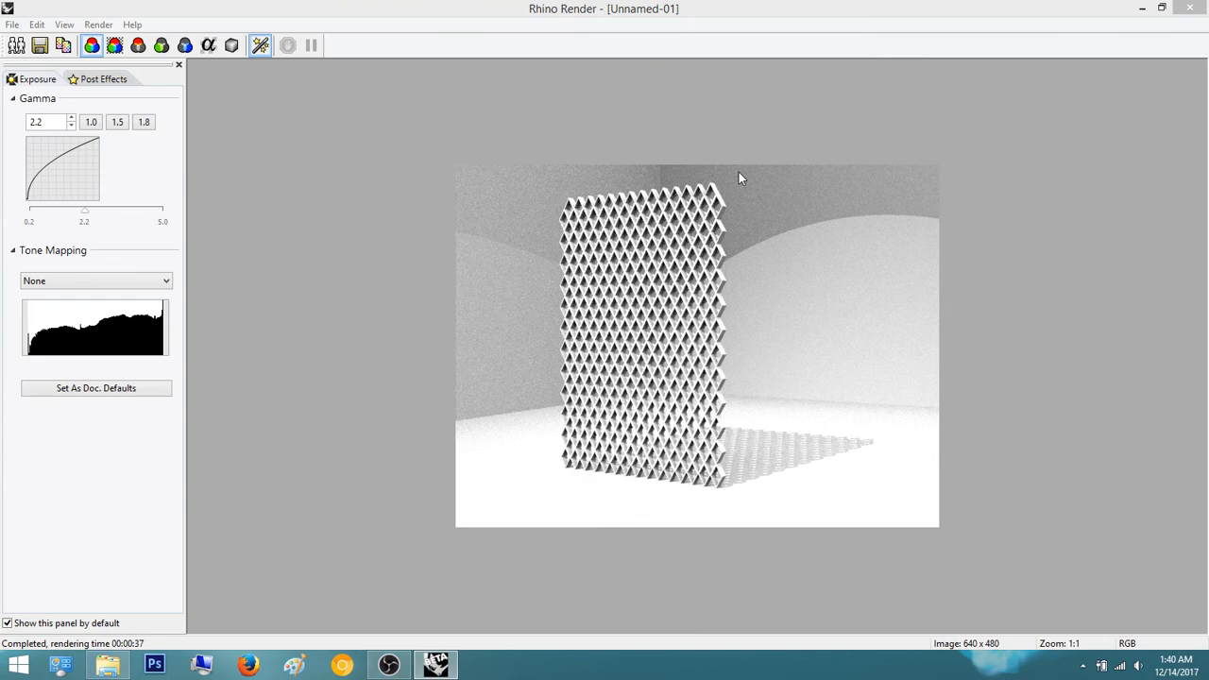
# - Inspect the lattice's detail in the rendered image at 2:1 zoom and close the render window
pyautogui.click(705, 383)
pyautogui.scroll(1, 705, 382)
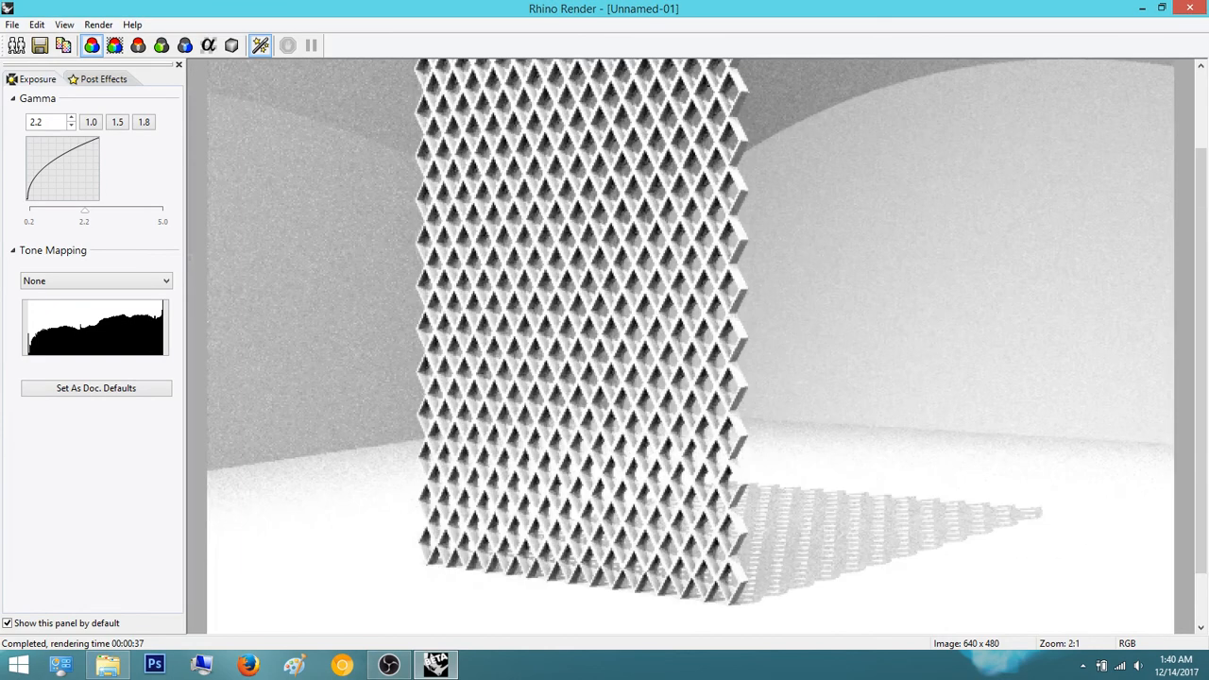
pyautogui.click(1187, 9)
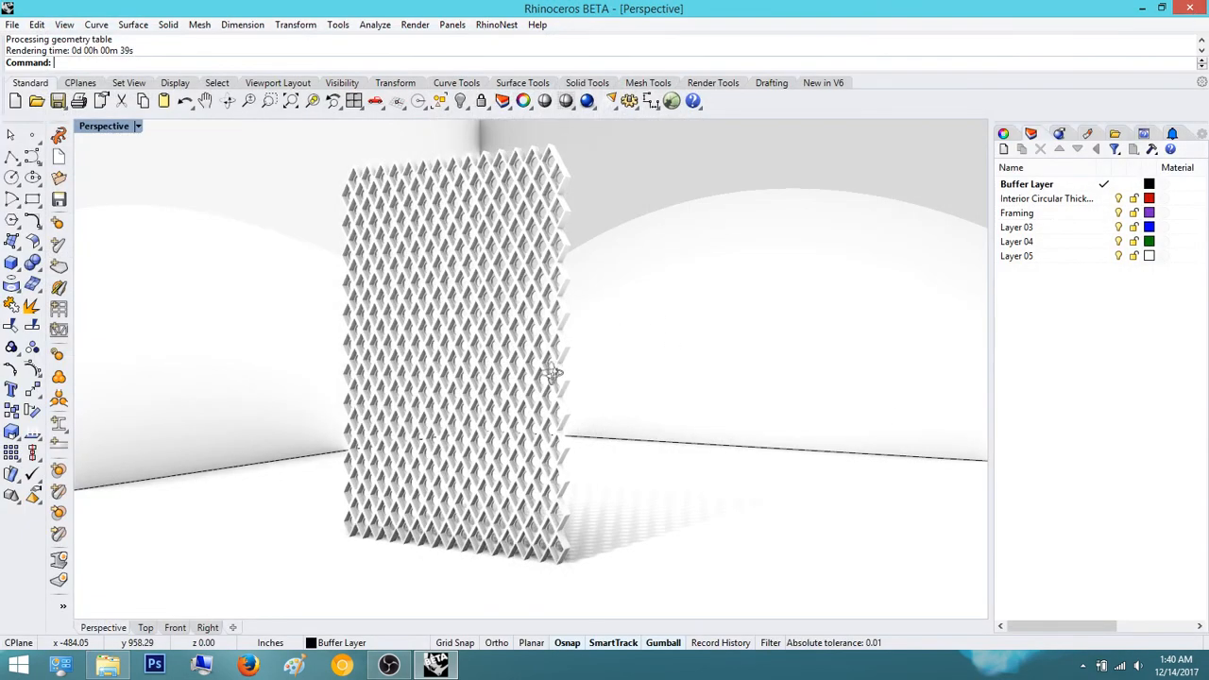
# - Start saving the model as Rhino 5 3D Models (*.3dm) in the Kinetic Architecture folder on the Desktop
pyautogui.scroll(-4, 552, 373)
pyautogui.write('Save')
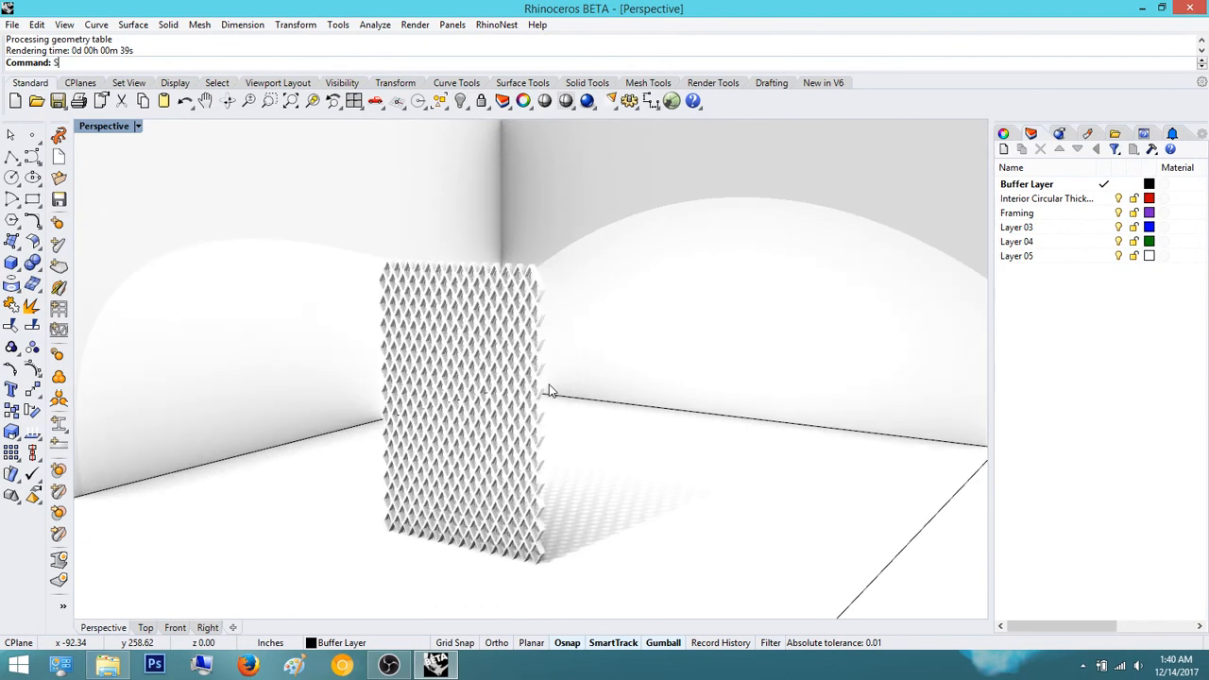
pyautogui.press('Return')
pyautogui.click(342, 336)
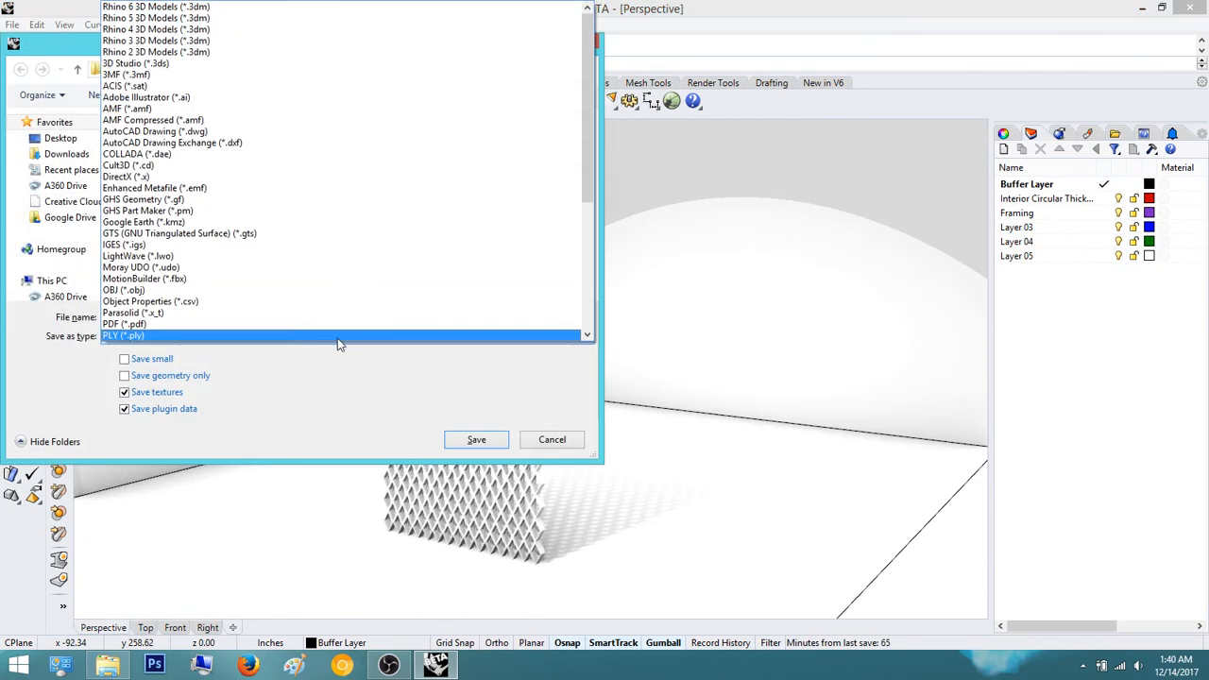
pyautogui.click(378, 17)
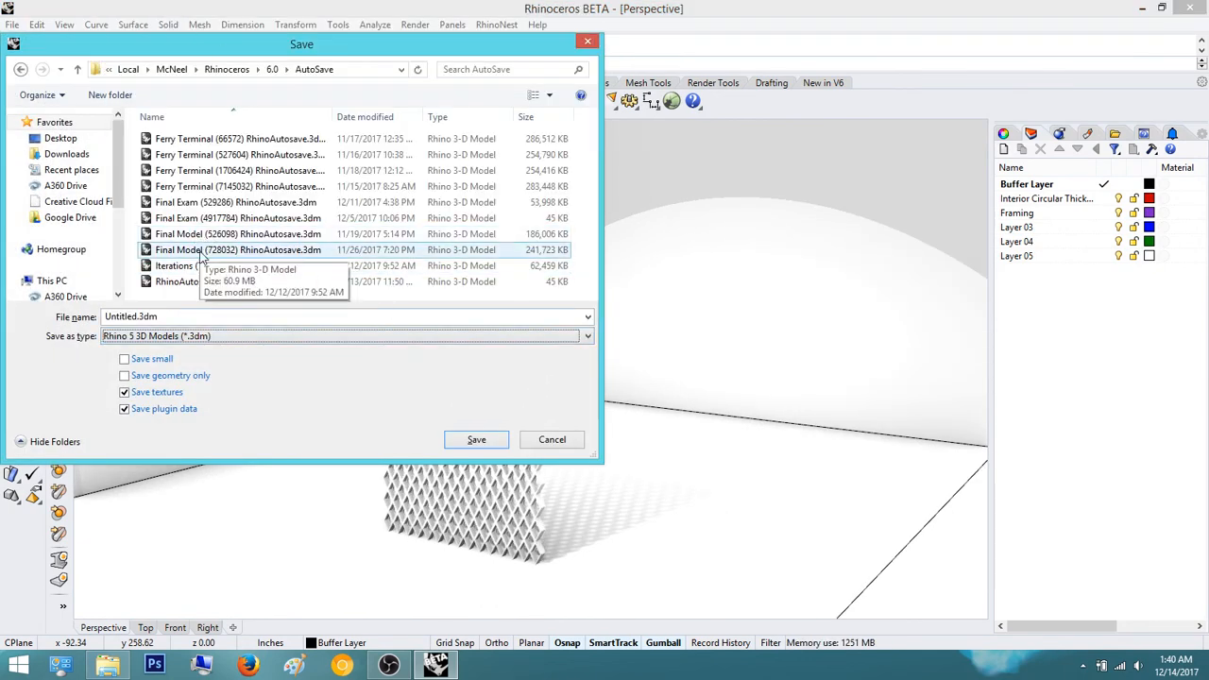
pyautogui.click(82, 140)
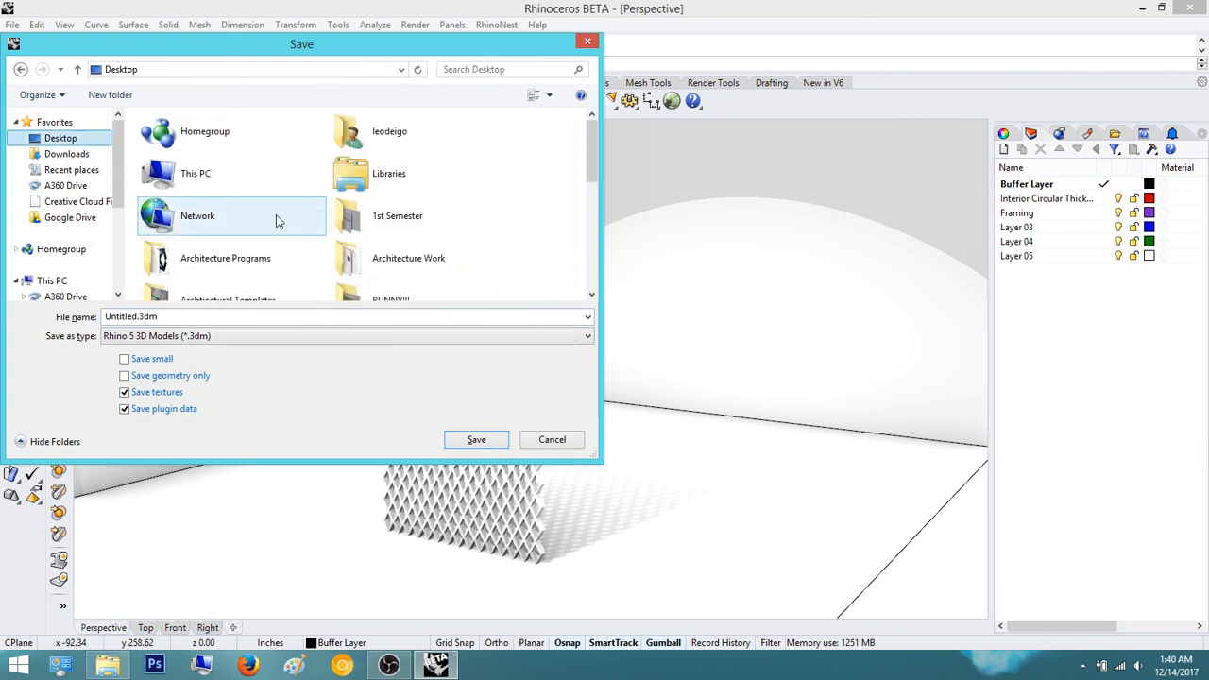
pyautogui.moveTo(591, 161); pyautogui.dragTo(594, 241)
pyautogui.doubleClick(463, 186)
# - Name the file Brisolei Facade v2 and save the model
pyautogui.click(380, 316)
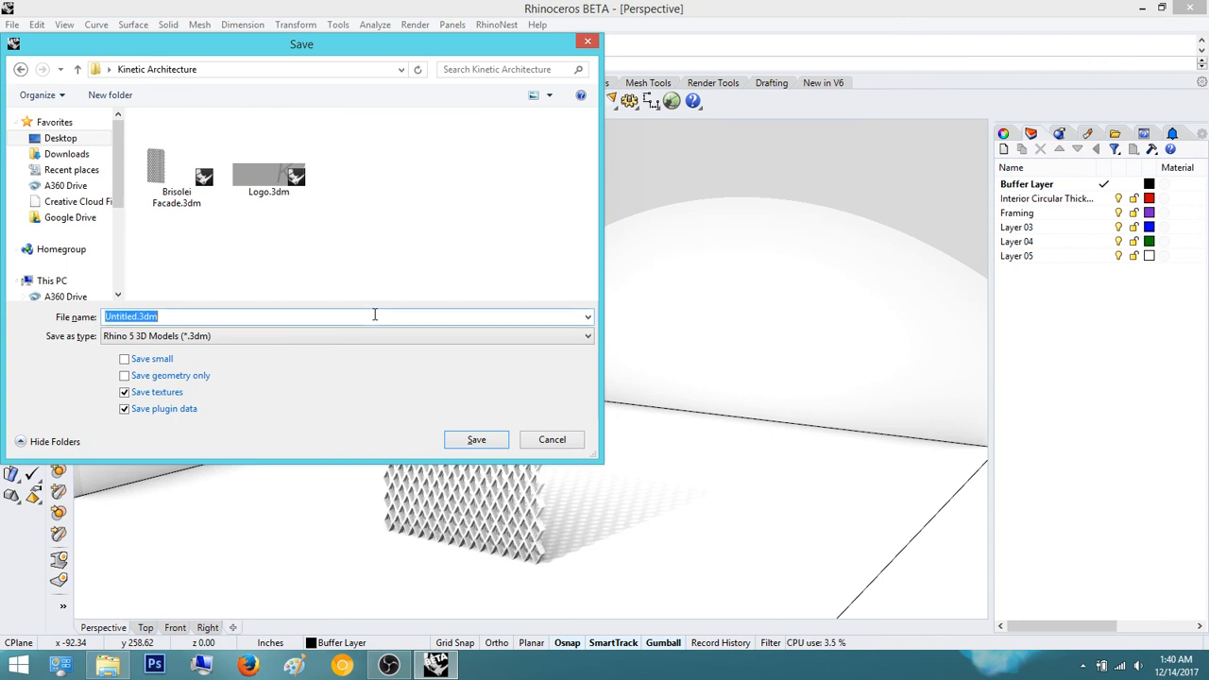
pyautogui.write('Bri')
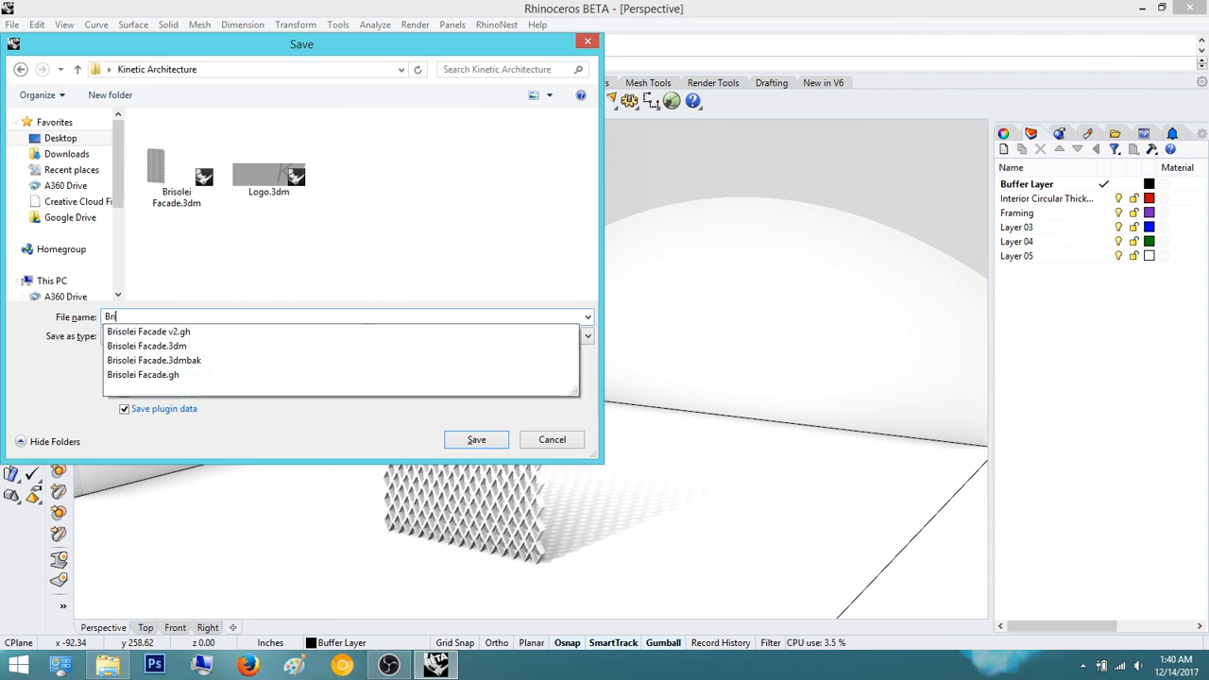
pyautogui.write('solei Facade')
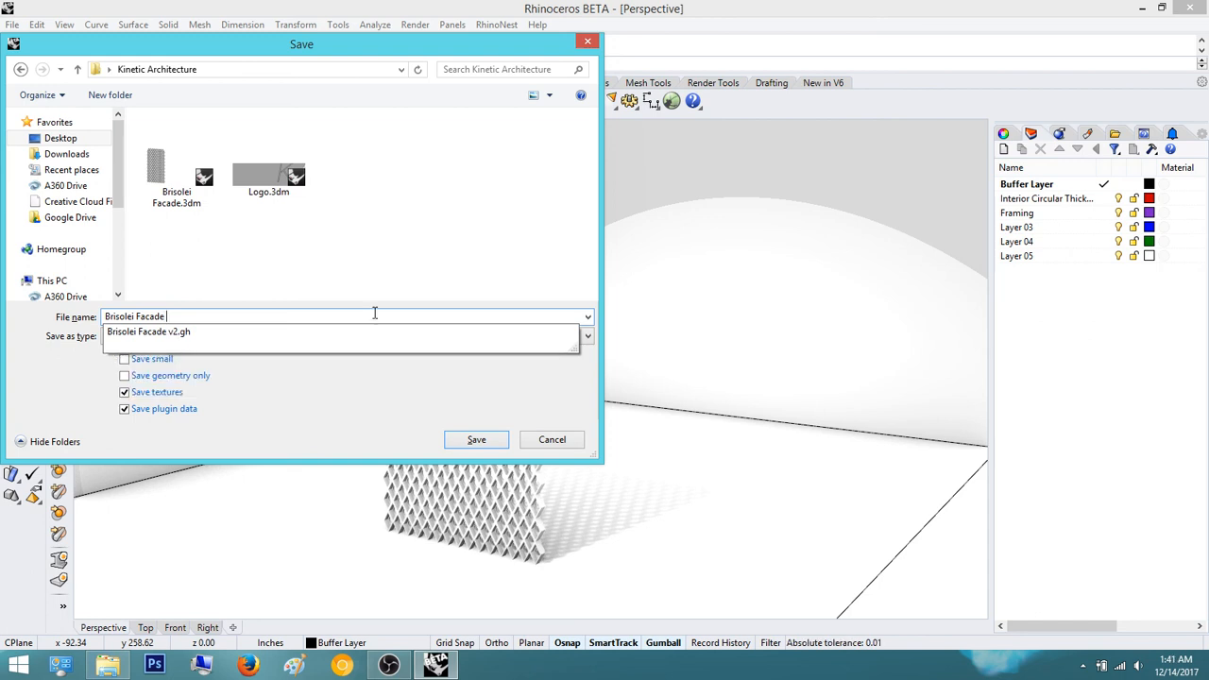
pyautogui.write('v2')
pyautogui.click(324, 403)
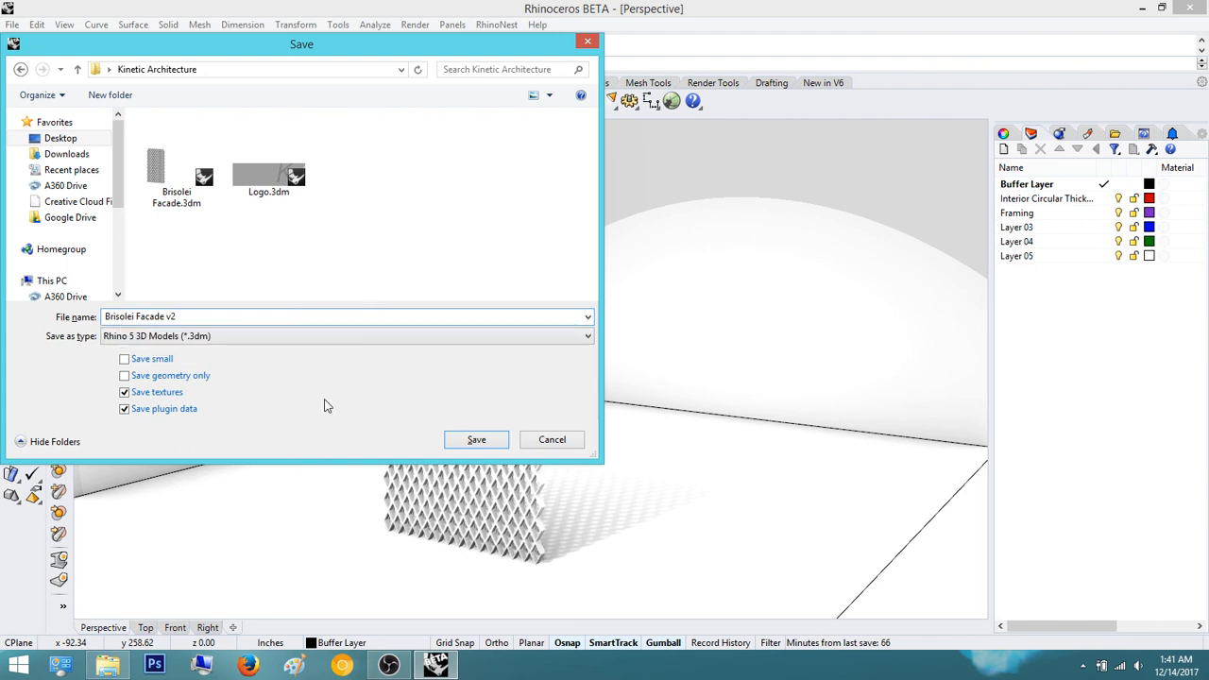
pyautogui.click(477, 440)
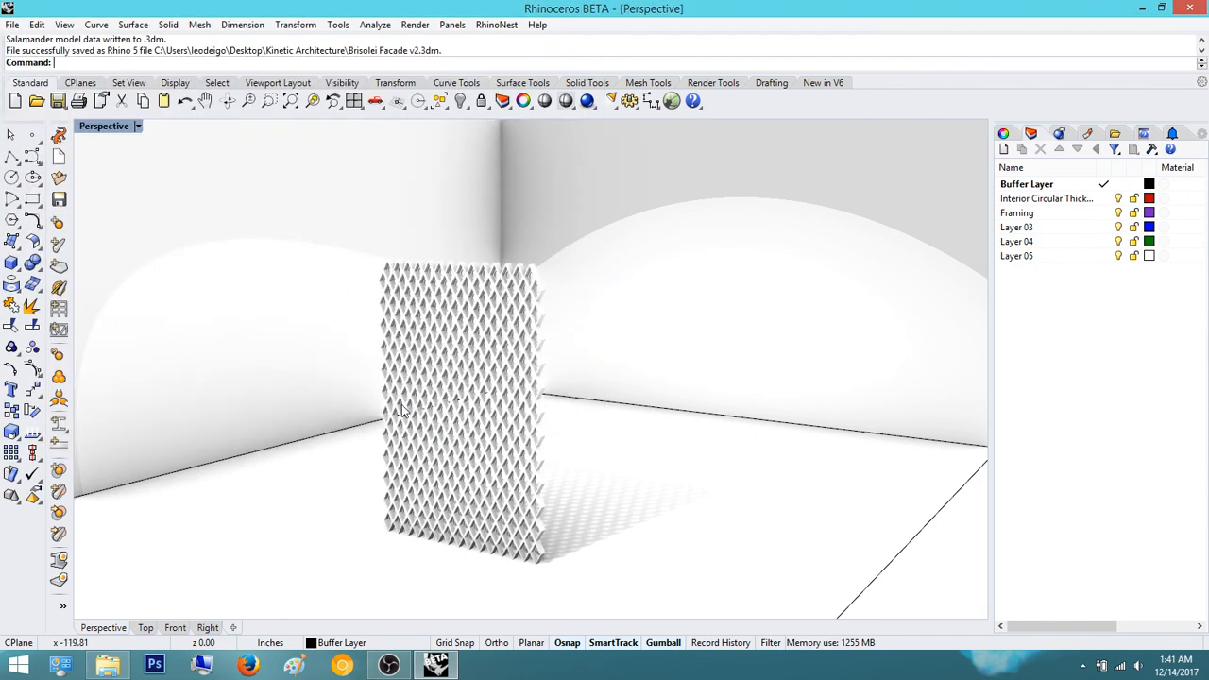